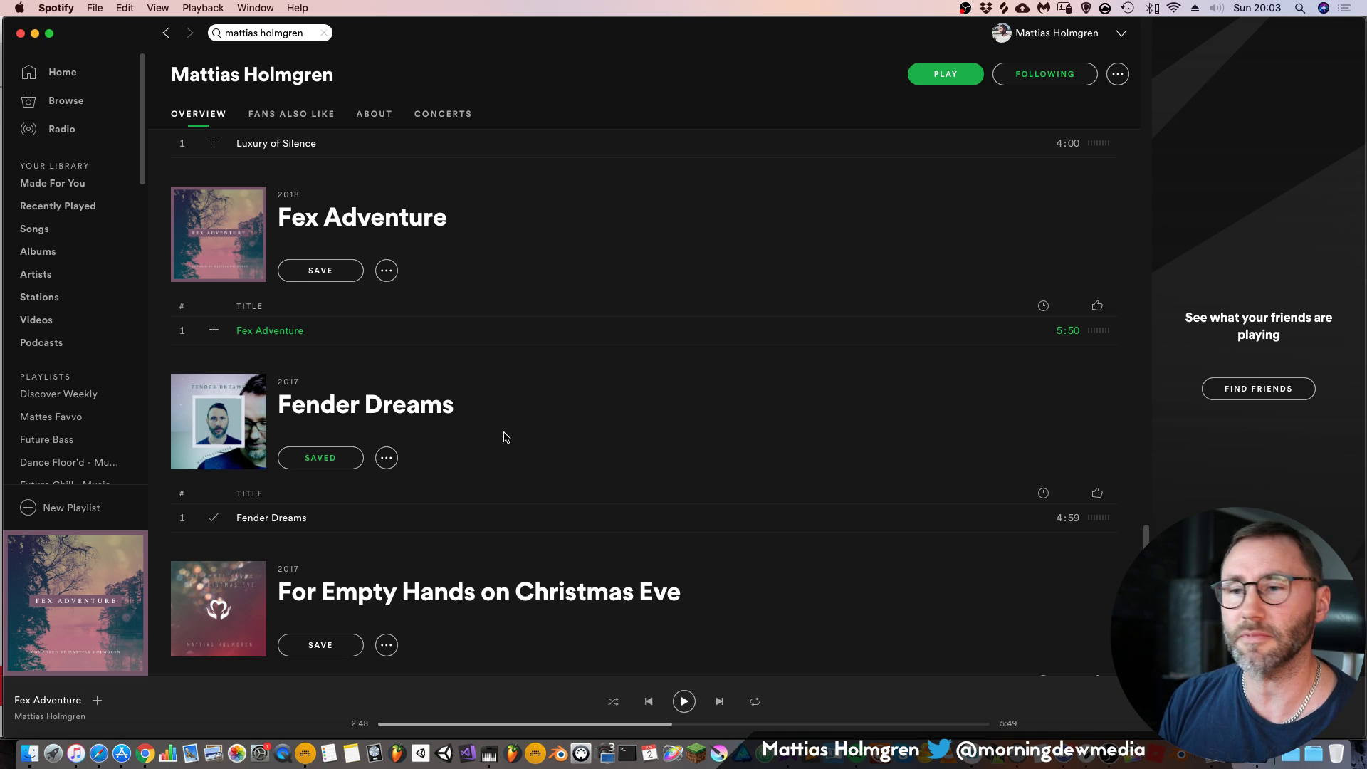
Close the Spotify window, then return to the Bitwig article in Safari after checking the OBS window
left_click(35, 34)
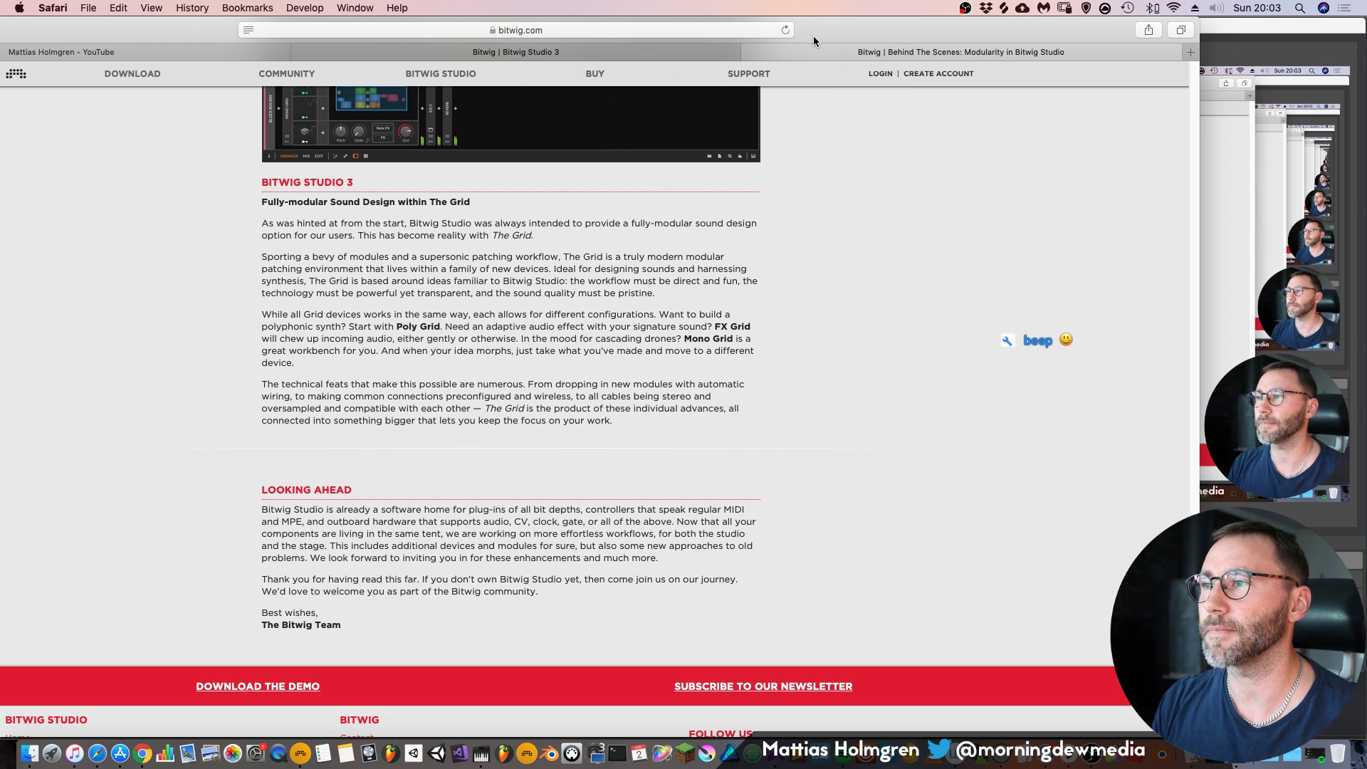
left_click_drag(868, 28, 889, 32)
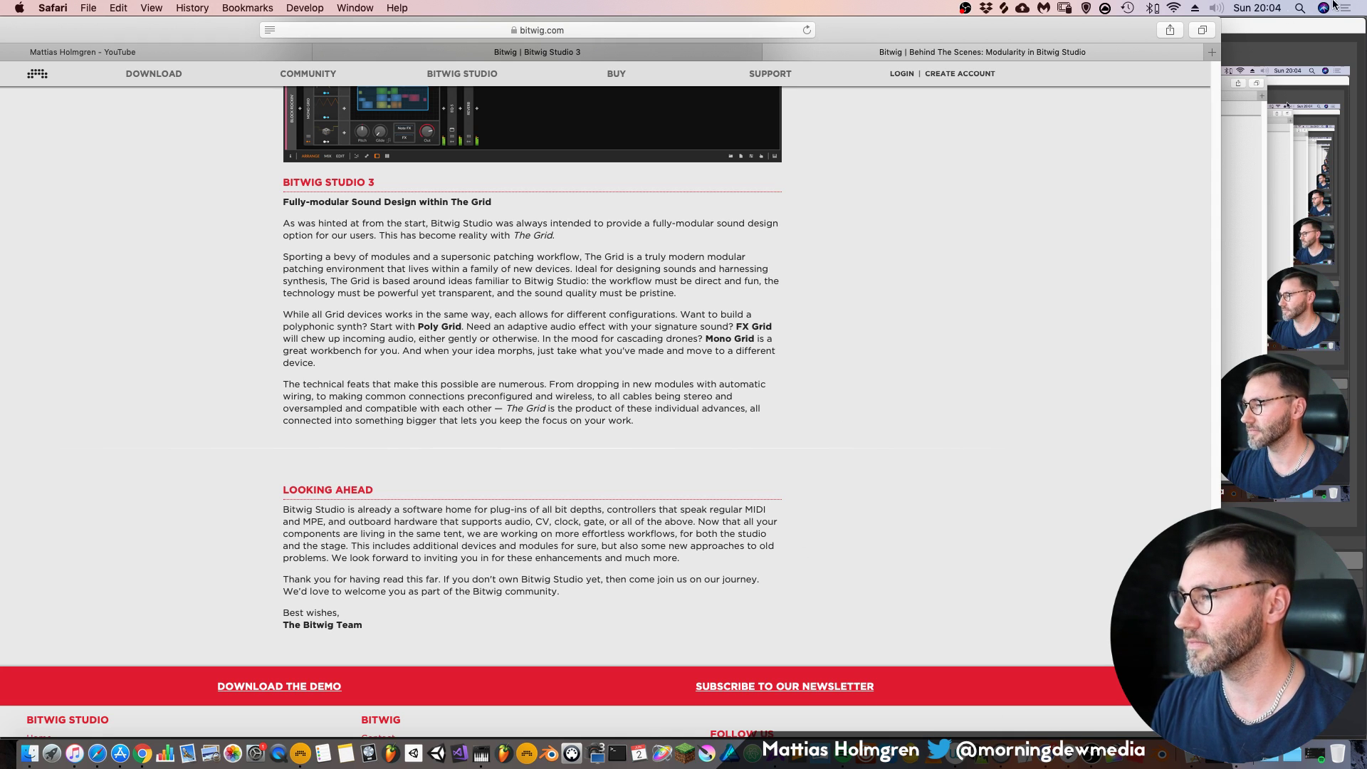
left_click(1253, 36)
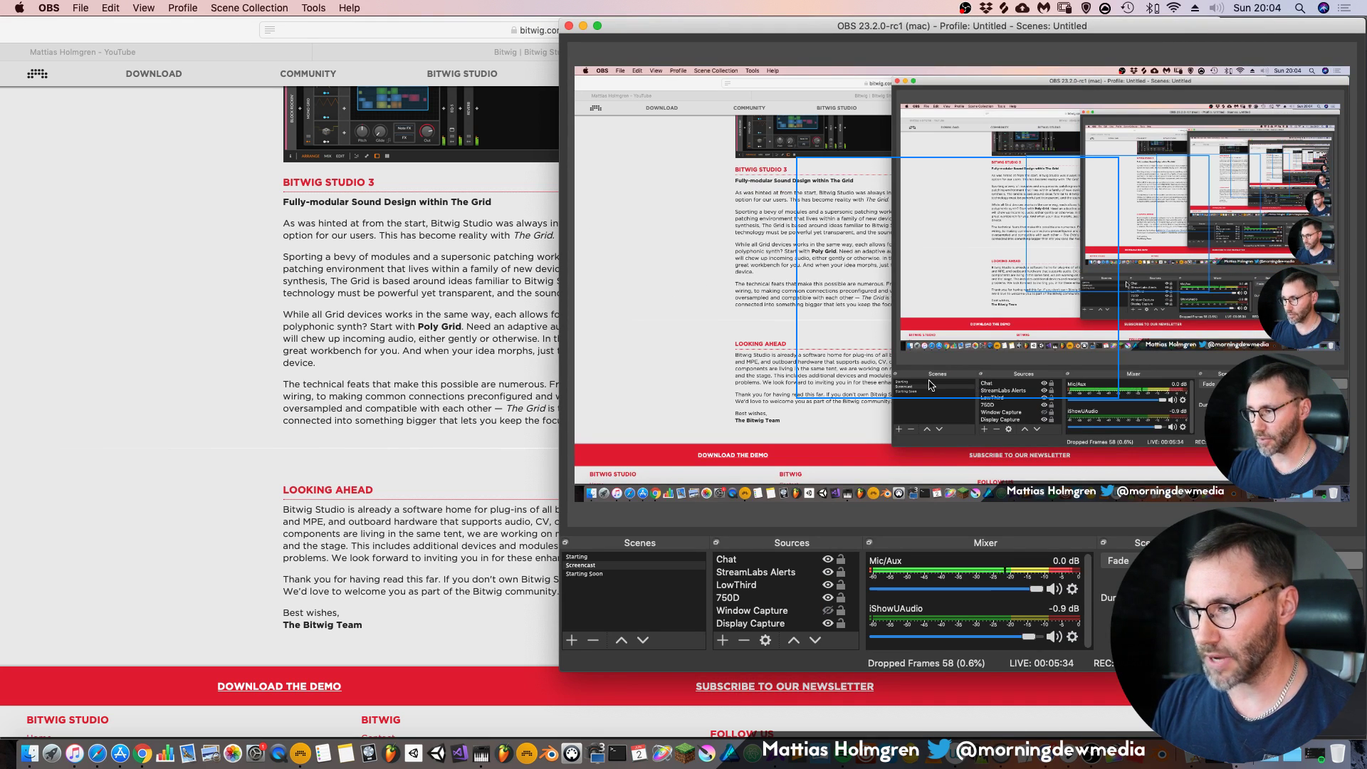
left_click(191, 360)
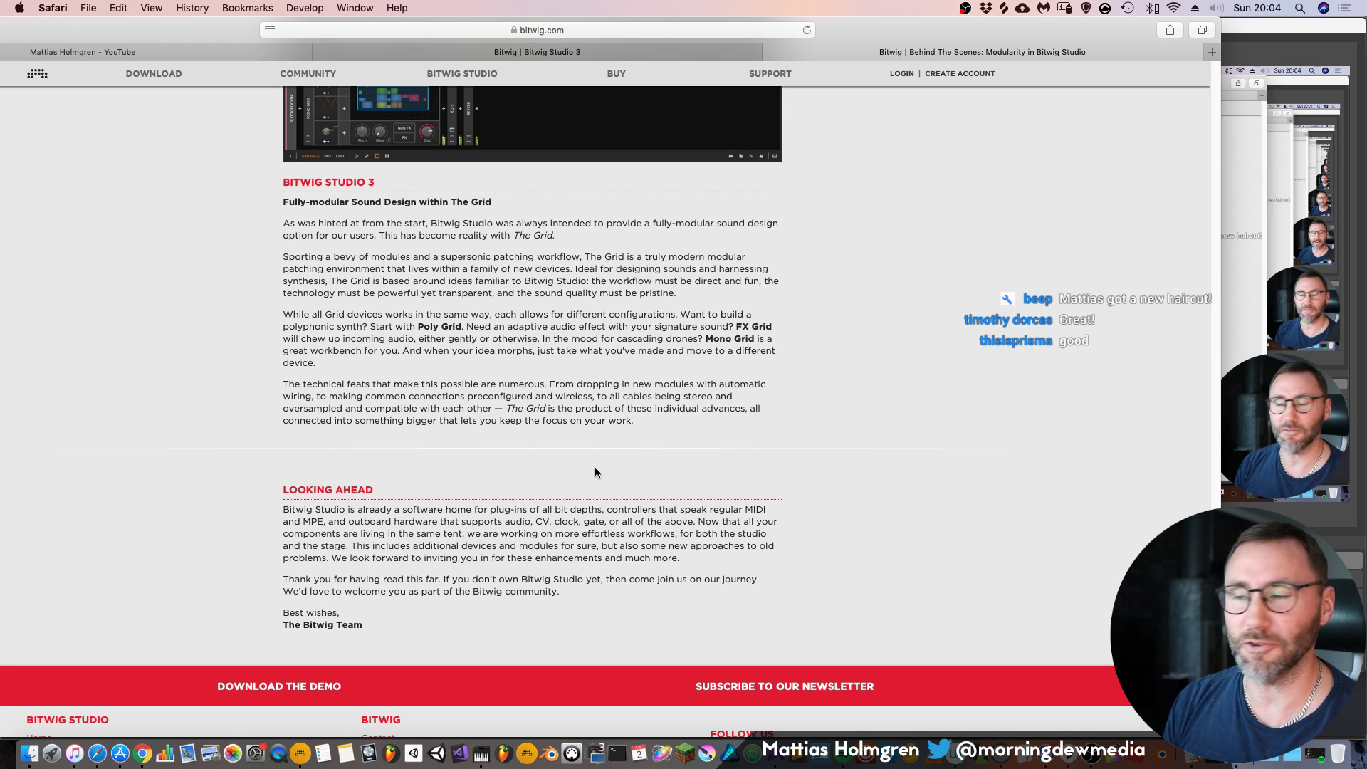
Switch to the Bitwig Studio 3 page and move the browser window so it fills the screen
scroll(843, 463, "up", 15)
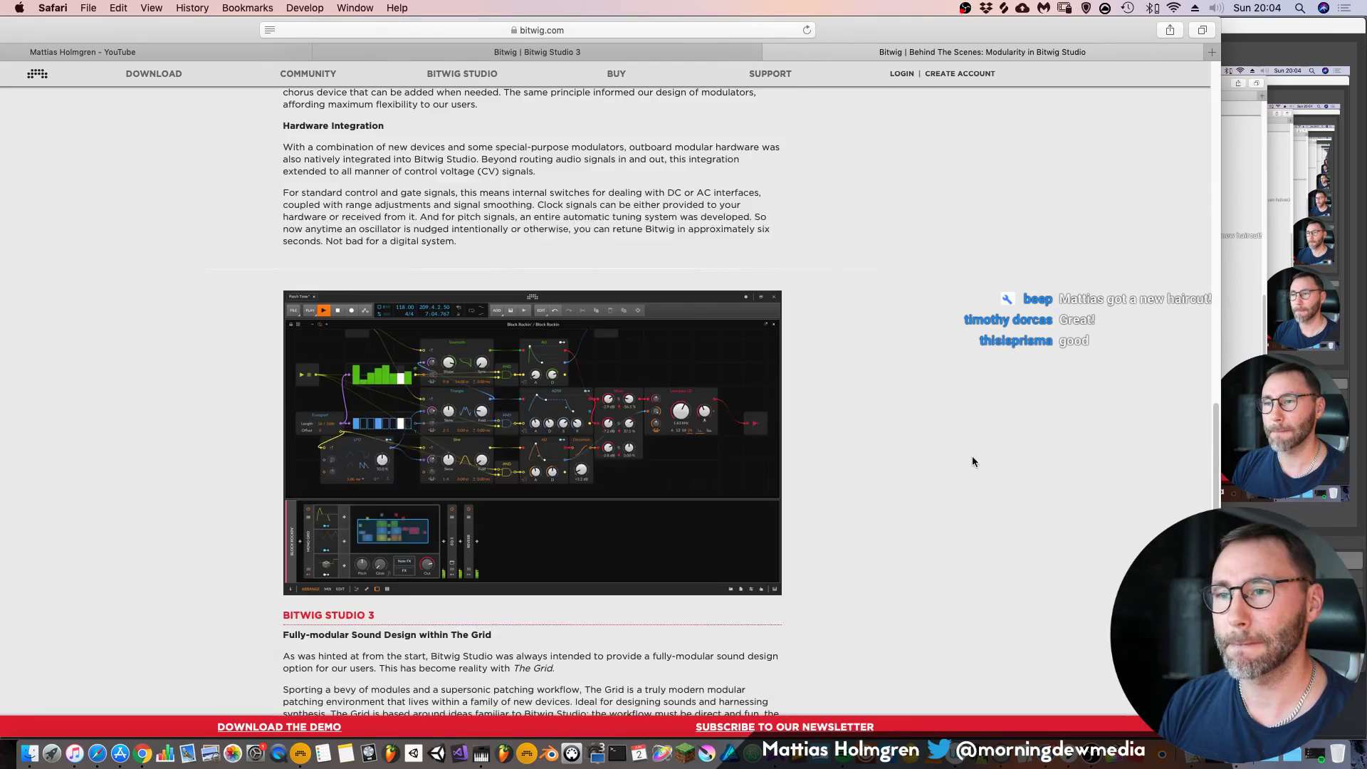
scroll(929, 477, "up", 10)
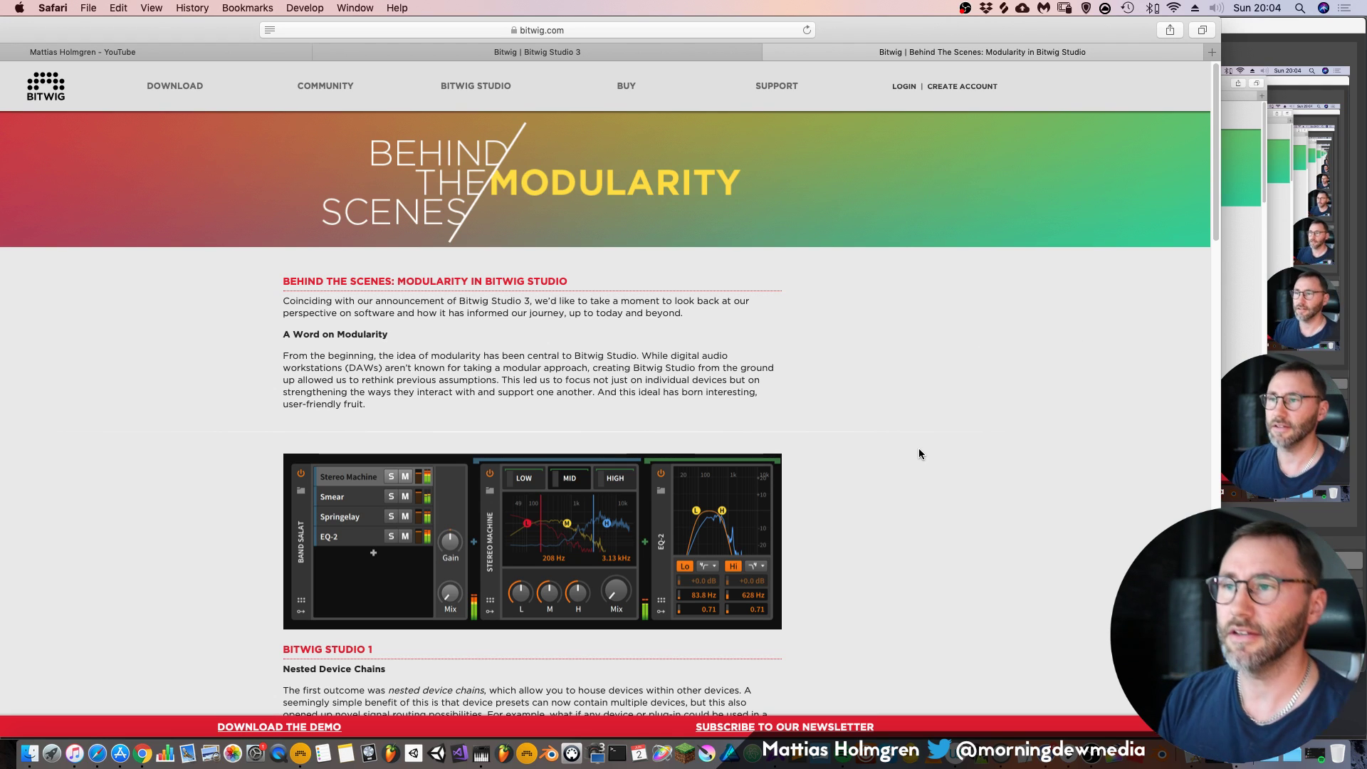
left_click(638, 54)
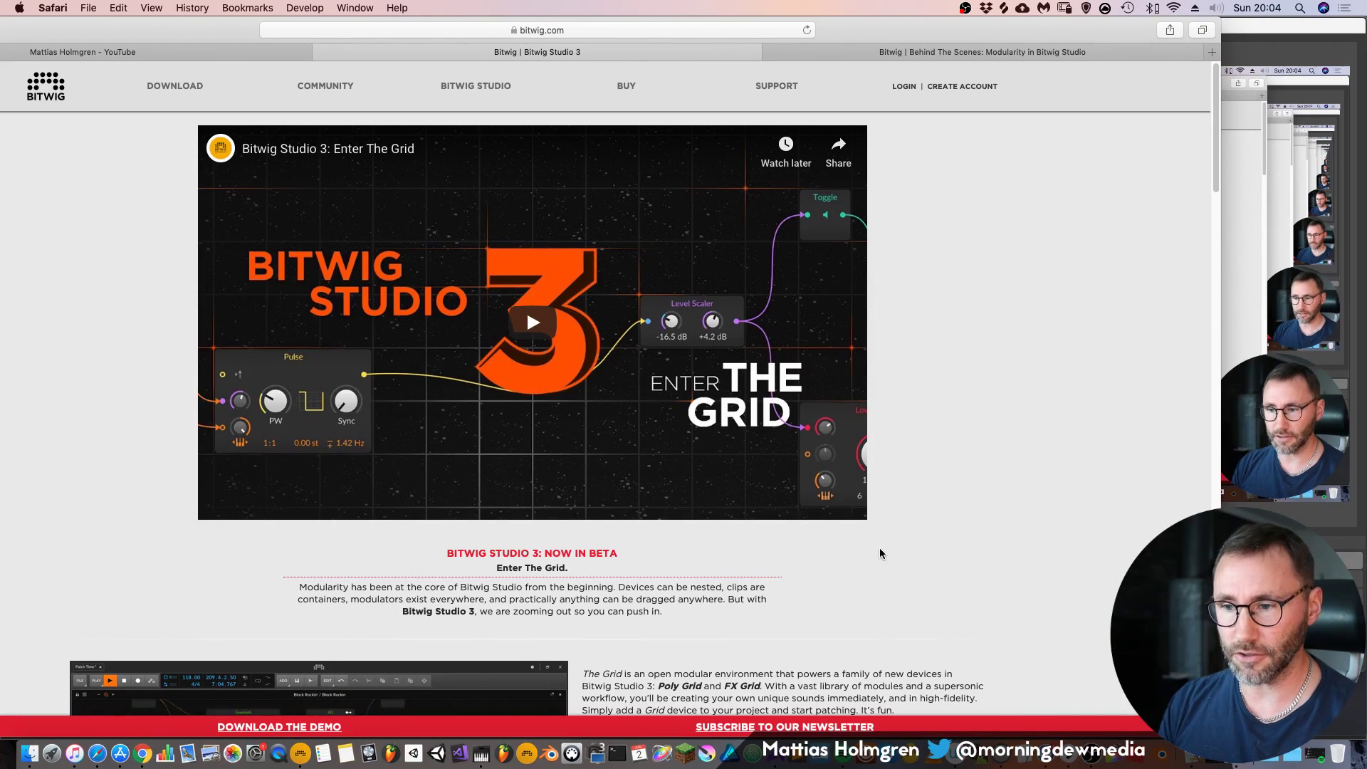
left_click_drag(893, 32, 1039, 7)
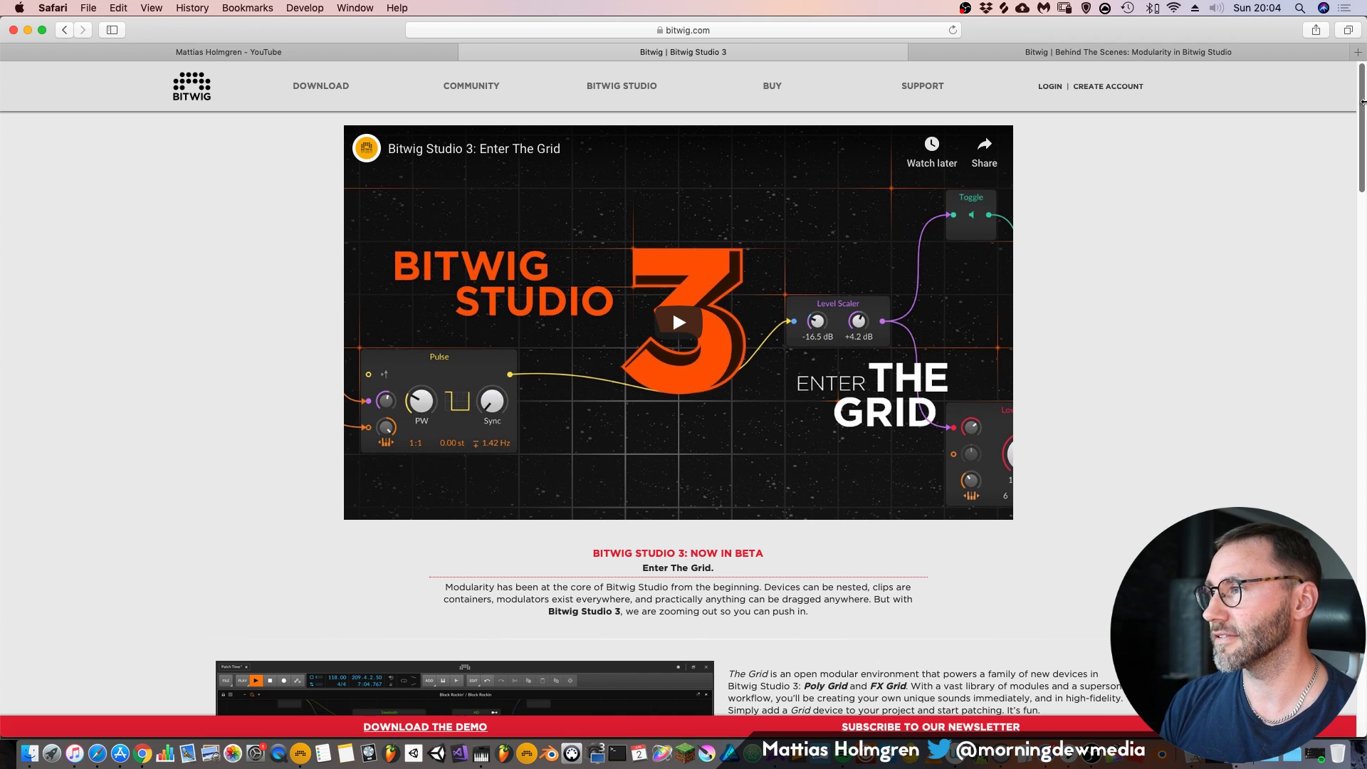
Read through the Bitwig Studio 3 page, from The Grid introduction to the A Word on Modularity section
scroll(380, 203, "down", 5)
left_click_drag(1365, 168, 1364, 171)
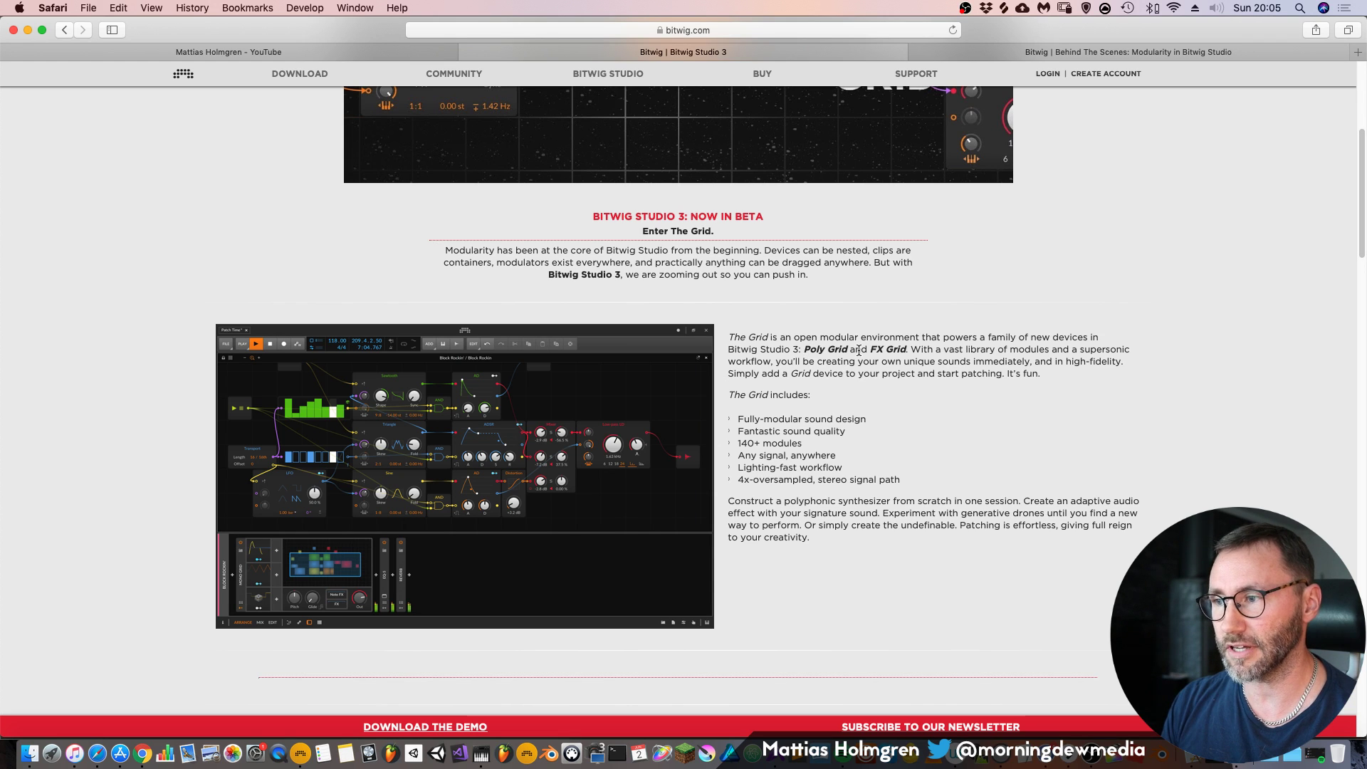
scroll(1294, 171, "up", 1)
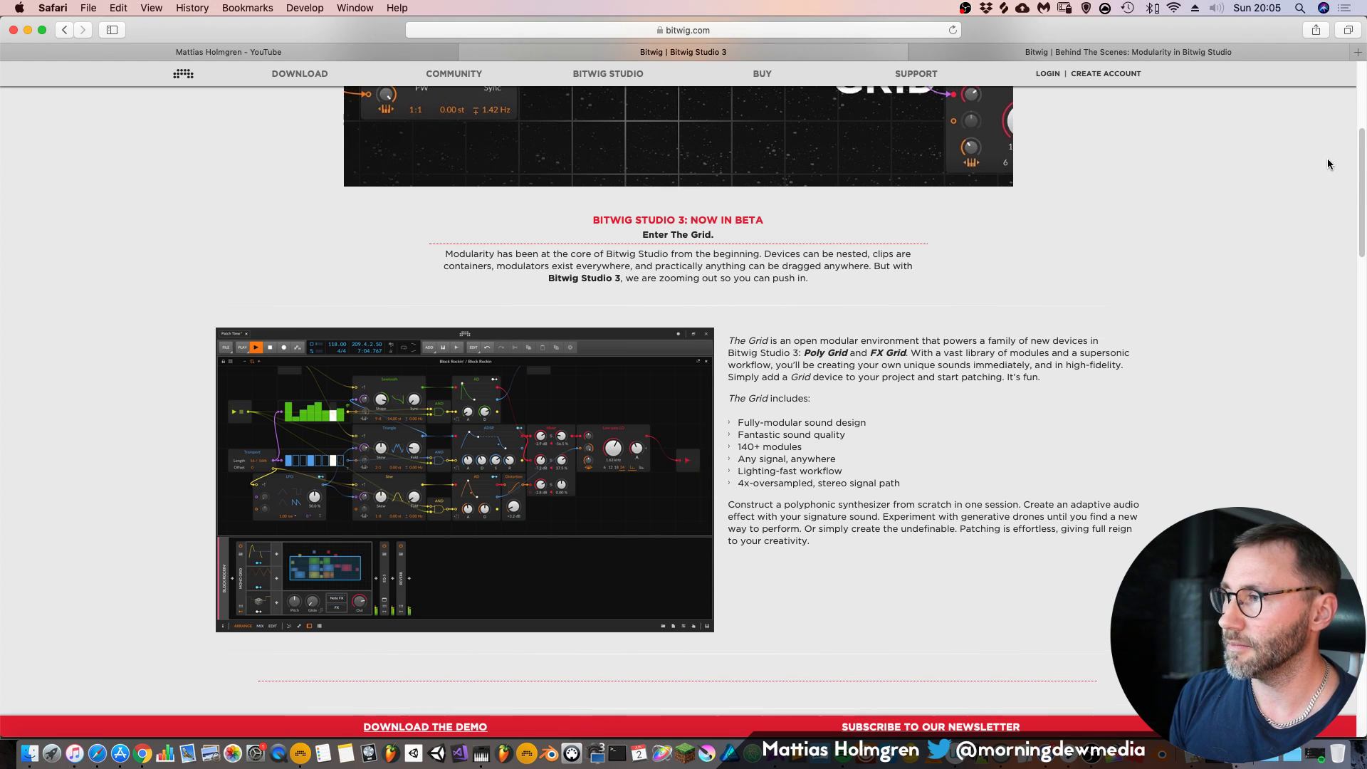
left_click_drag(1366, 188, 1352, 453)
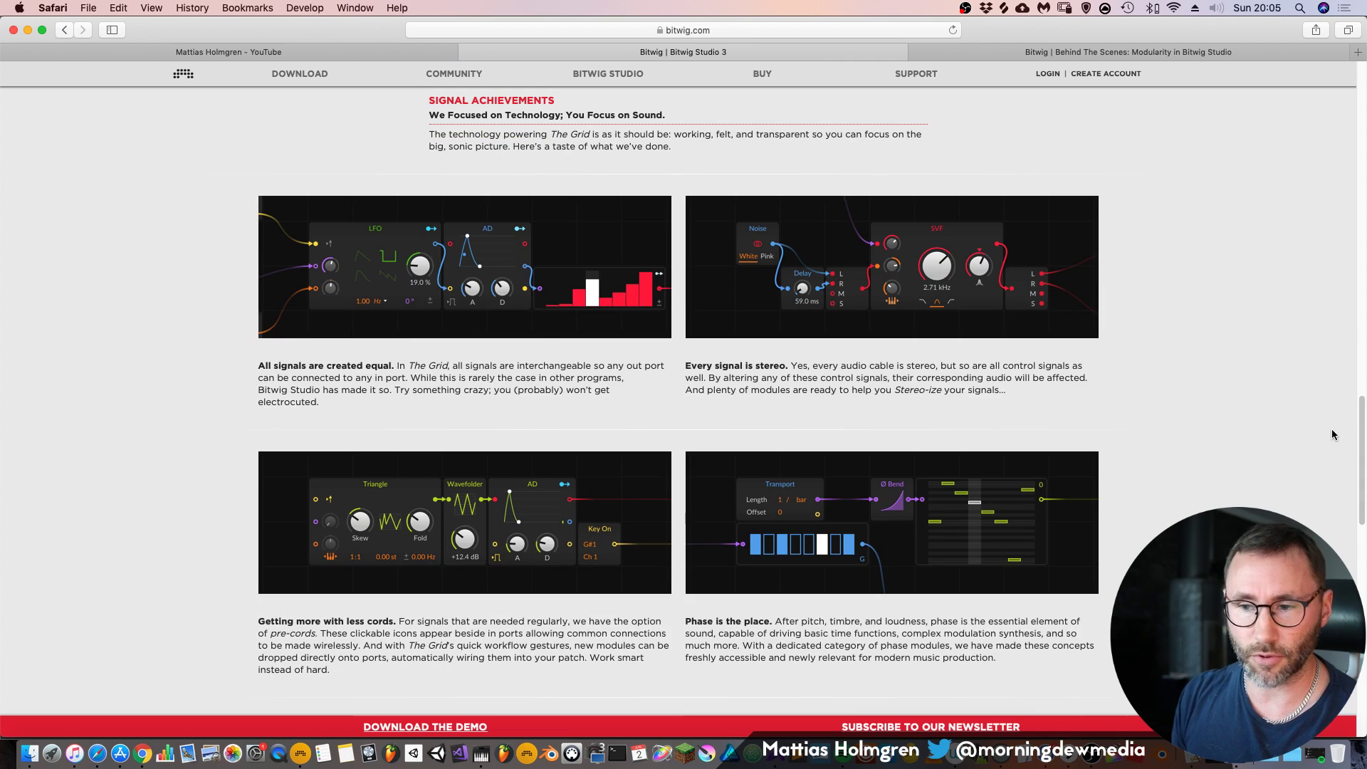
left_click_drag(1363, 431, 1363, 435)
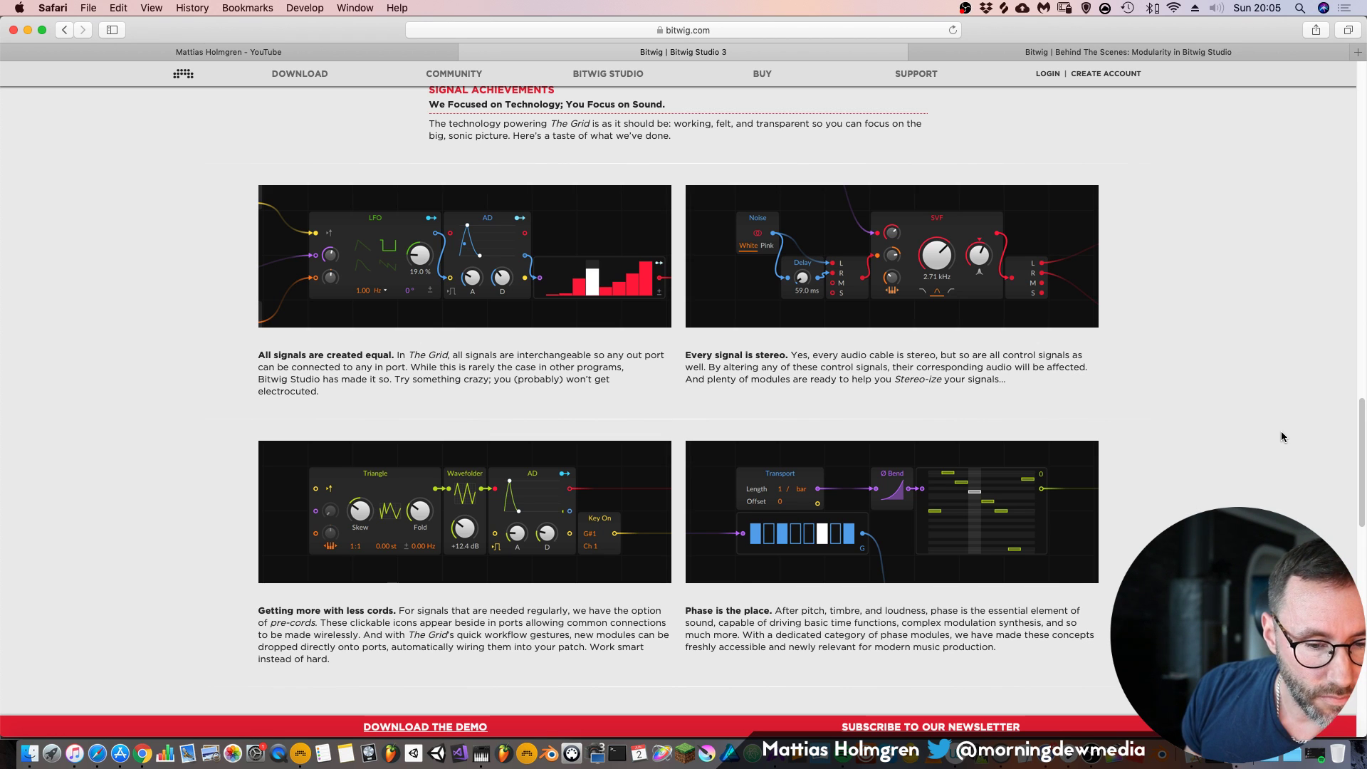
left_click_drag(1363, 439, 1362, 516)
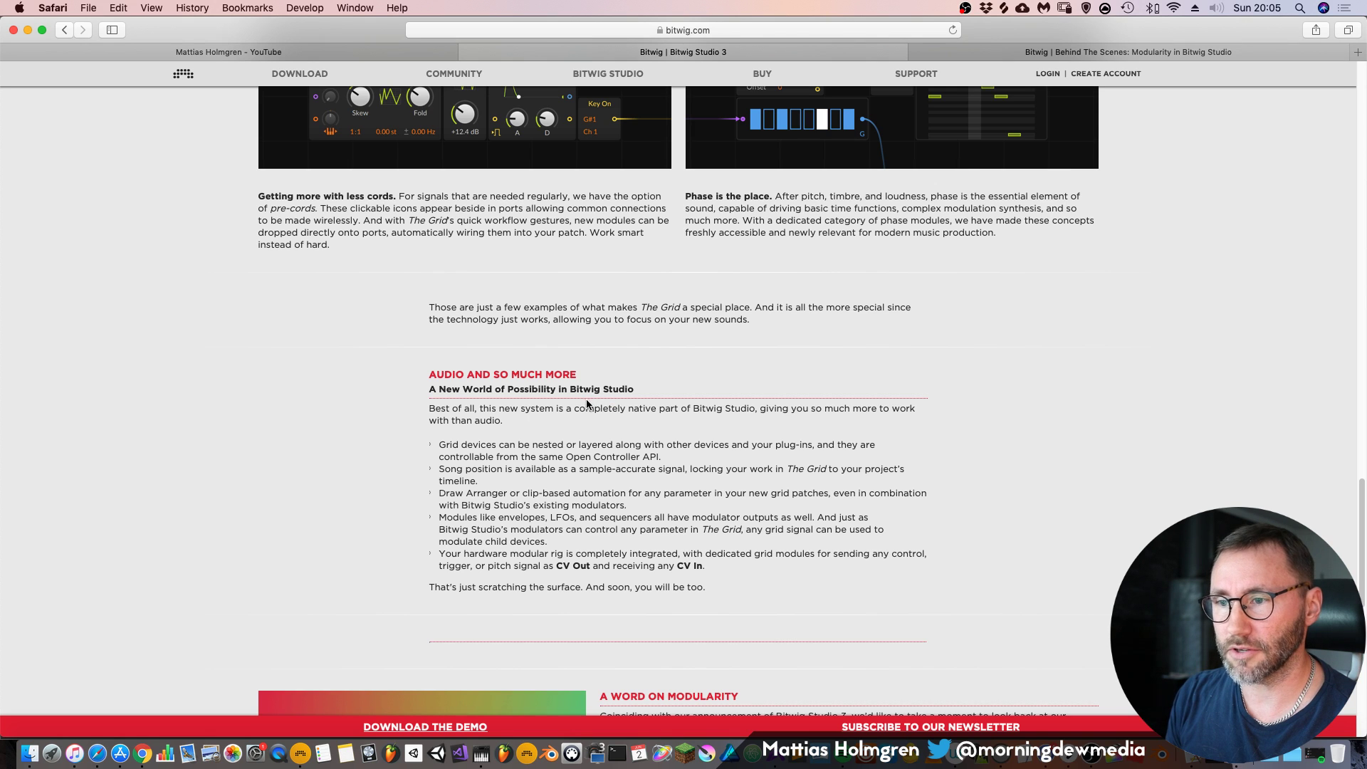
left_click_drag(1362, 514, 1363, 555)
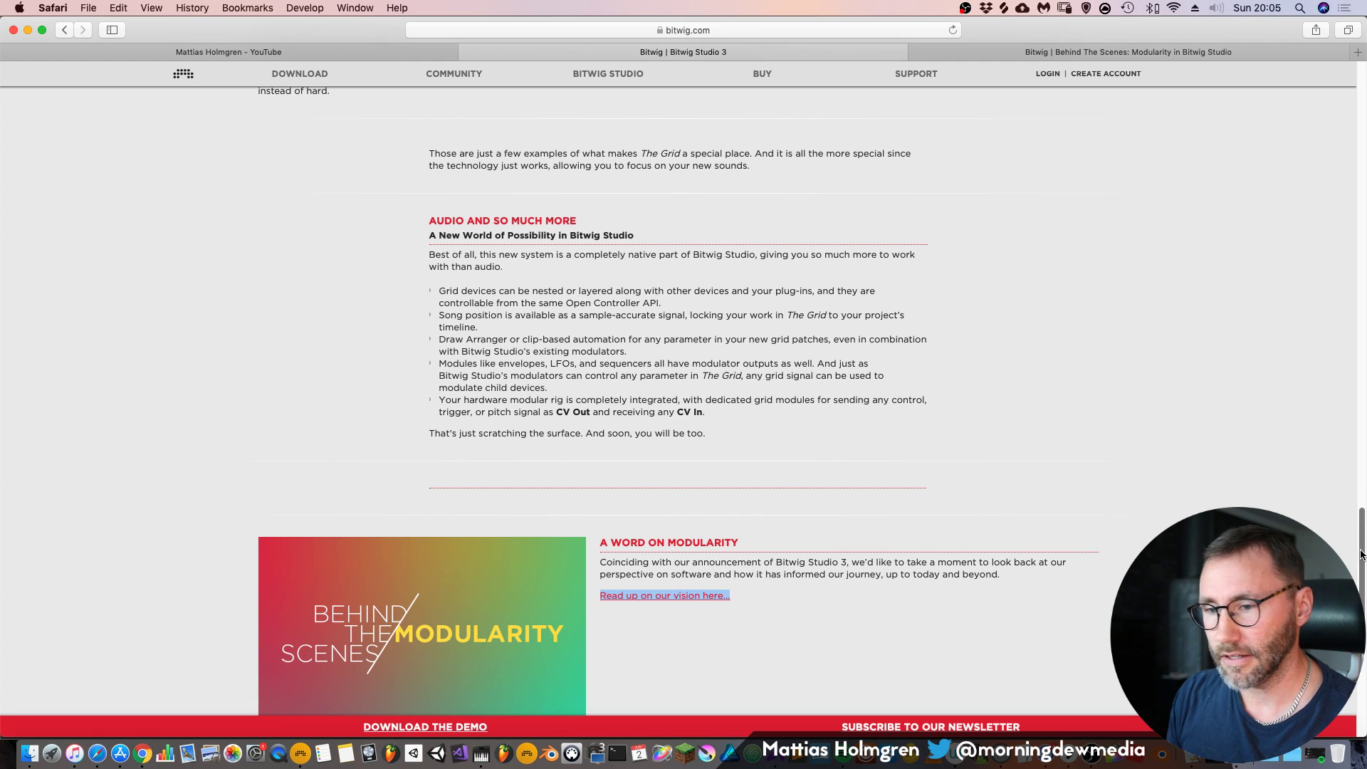
left_click_drag(1361, 555, 1363, 579)
scroll(854, 616, "right", 3)
left_click(702, 393)
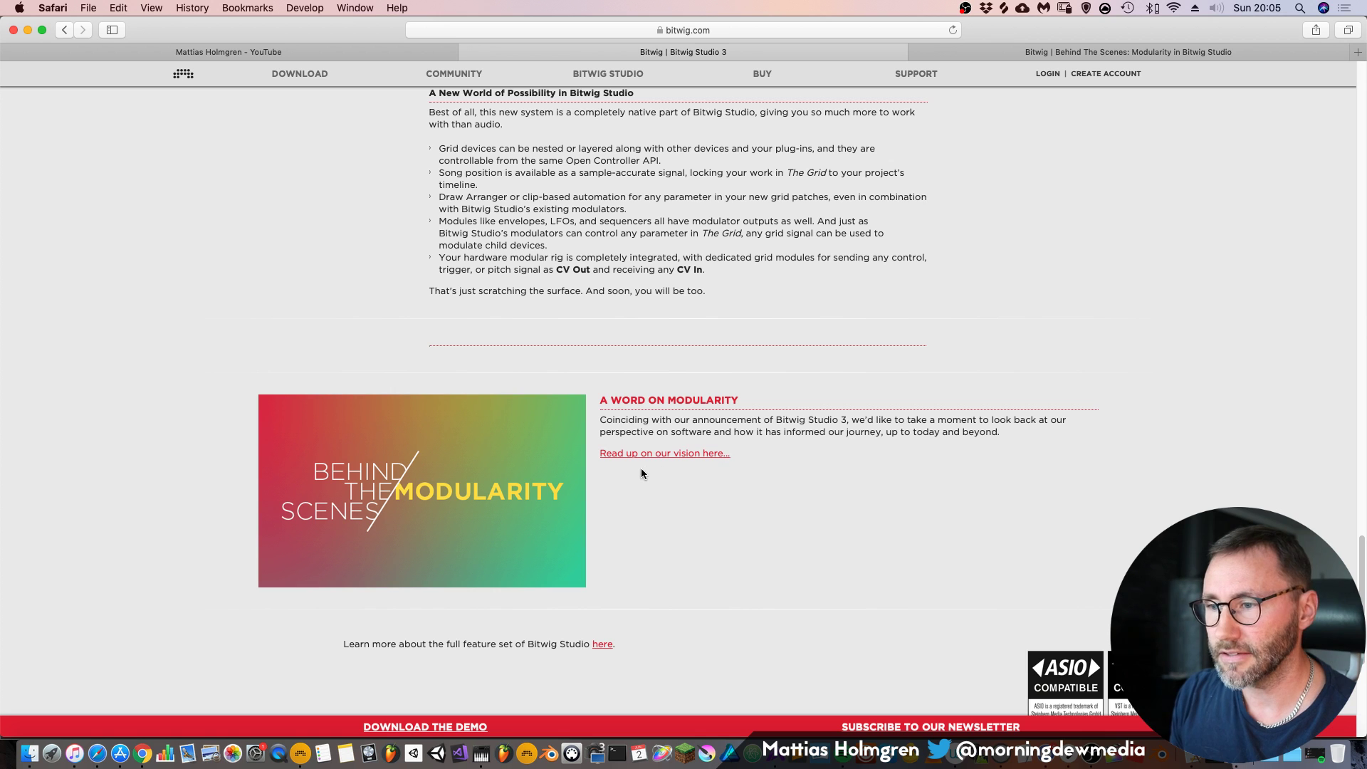
Read the Behind The Scenes: Modularity in Bitwig Studio article from its introduction to the Looking Ahead section
left_click(1093, 54)
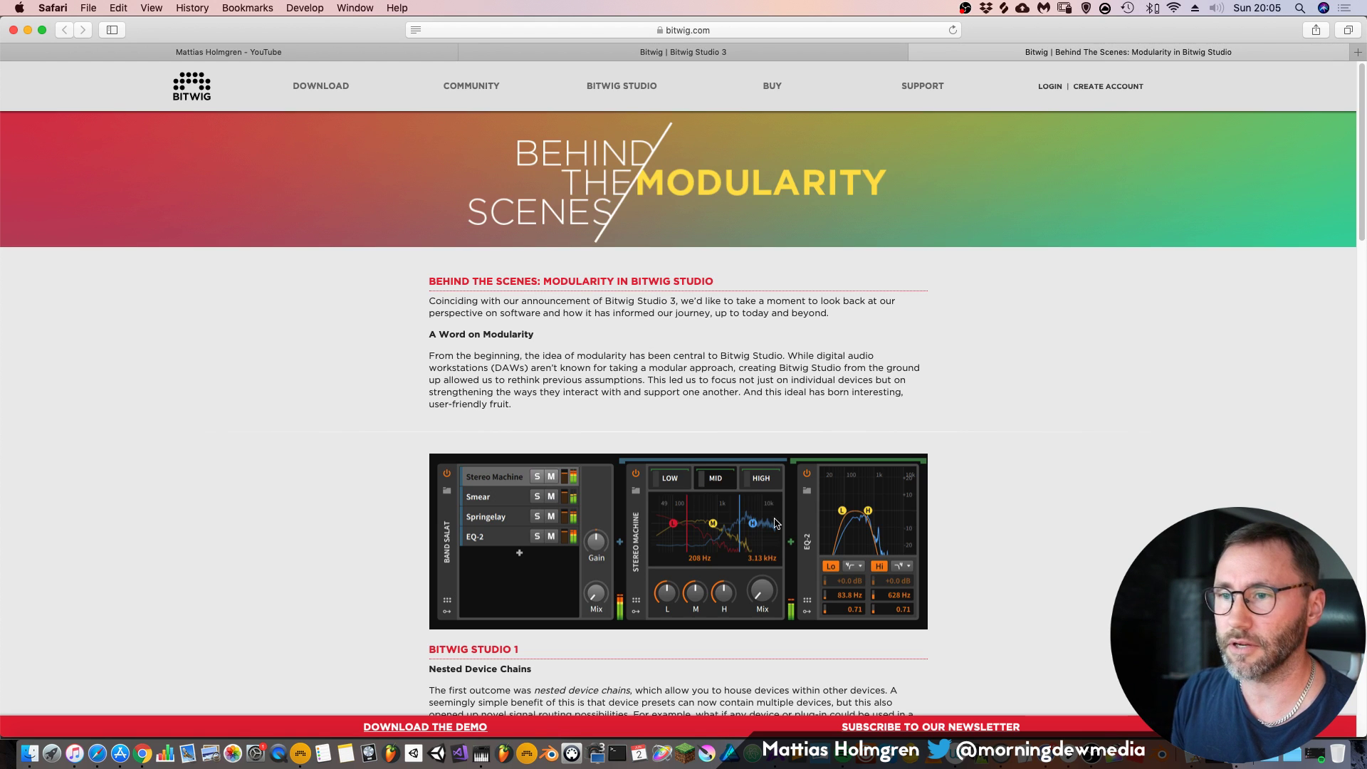
scroll(728, 466, "down", 5)
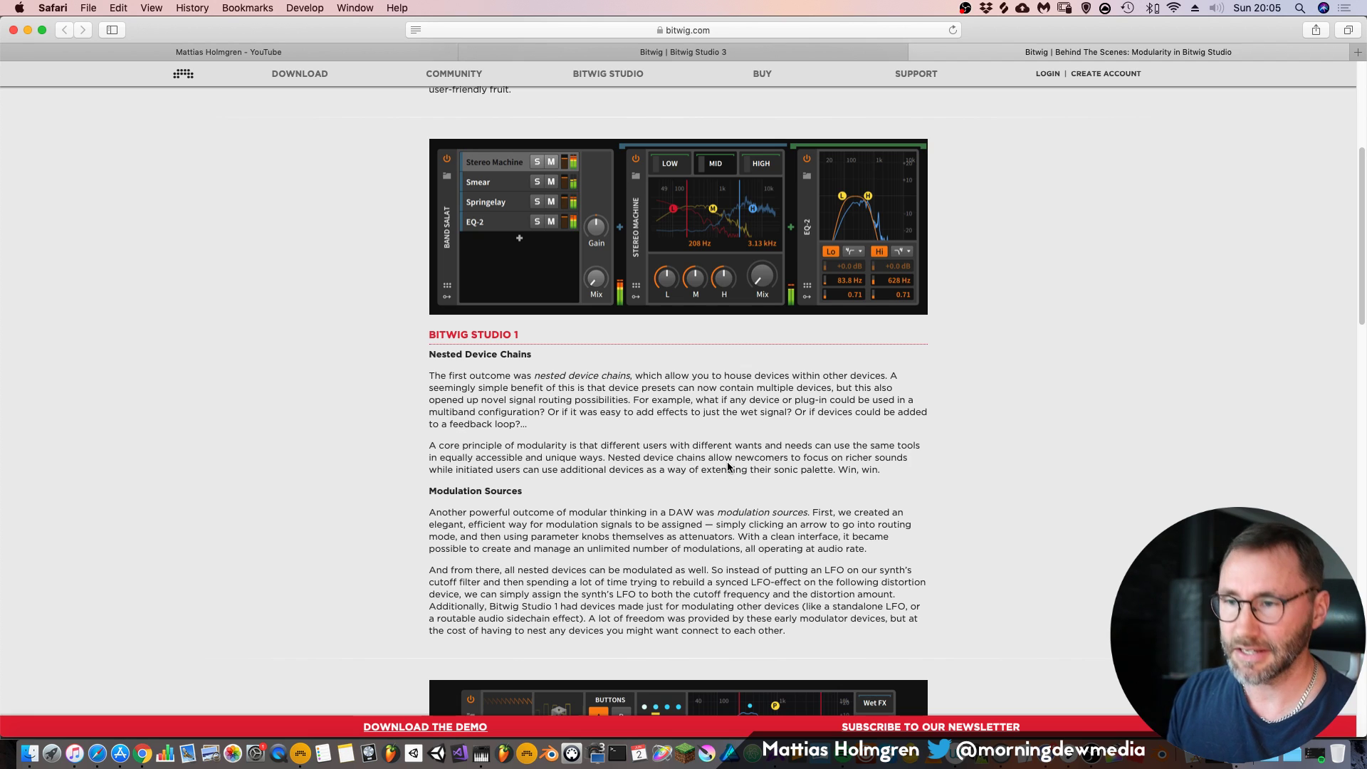
scroll(1014, 369, "down", 7)
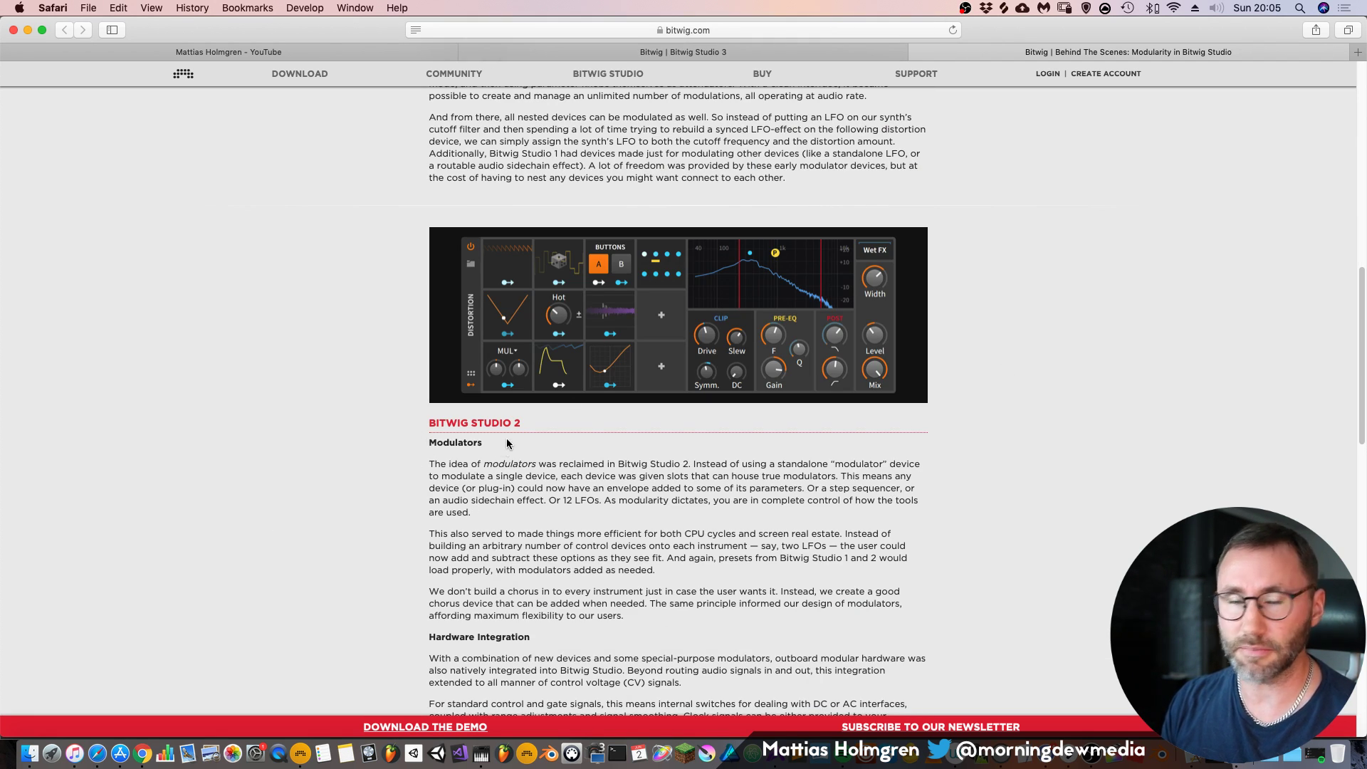
scroll(634, 507, "down", 4)
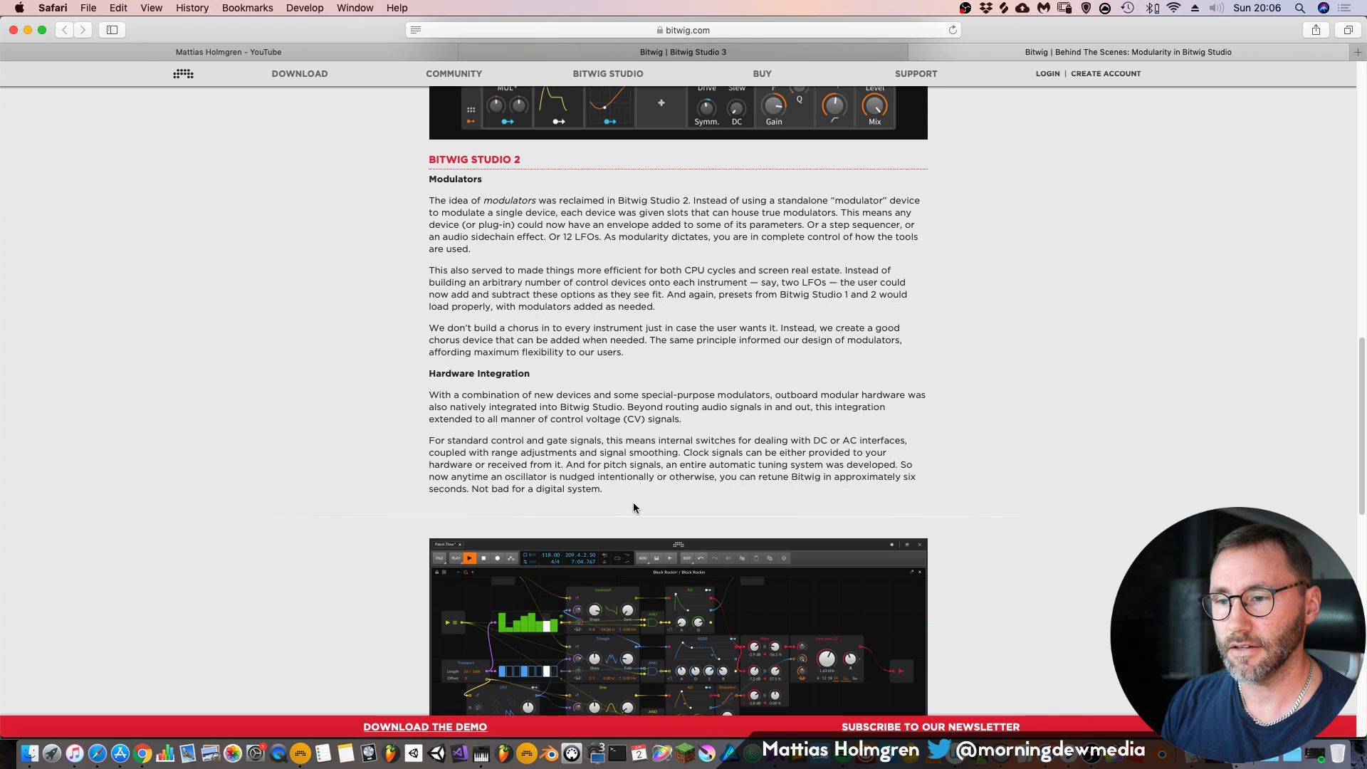
scroll(758, 358, "down", 8)
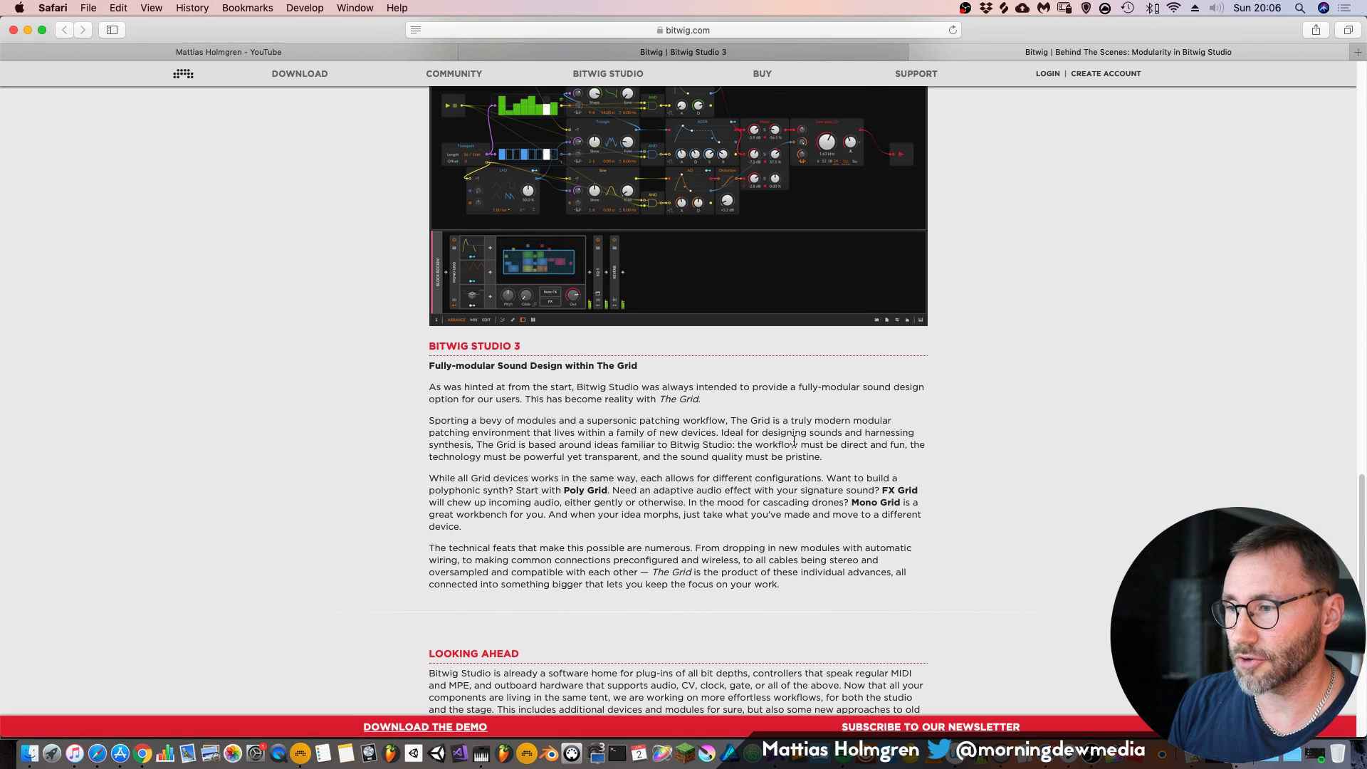
scroll(796, 441, "down", 3)
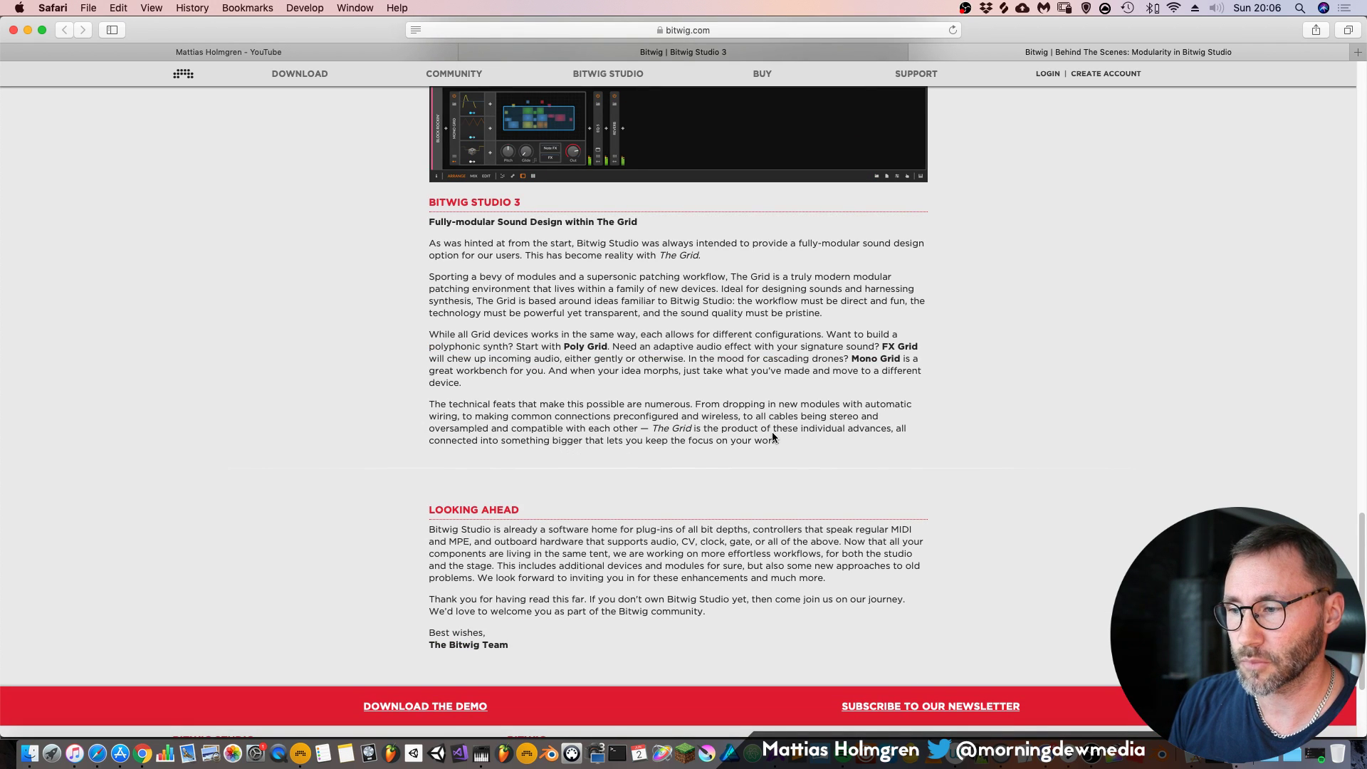
Review the poll about the live stream topic on the YouTube channel's Community page
left_click(323, 53)
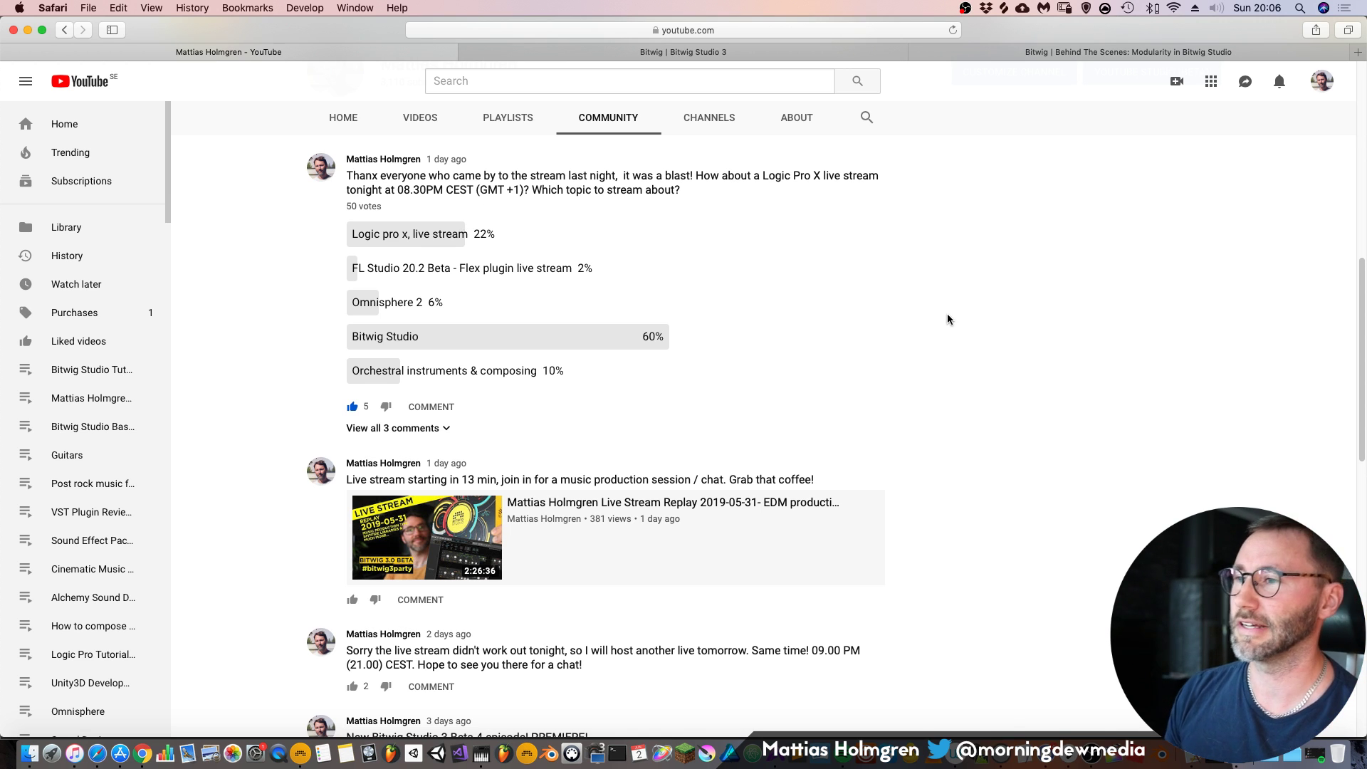
scroll(890, 320, "down", 1)
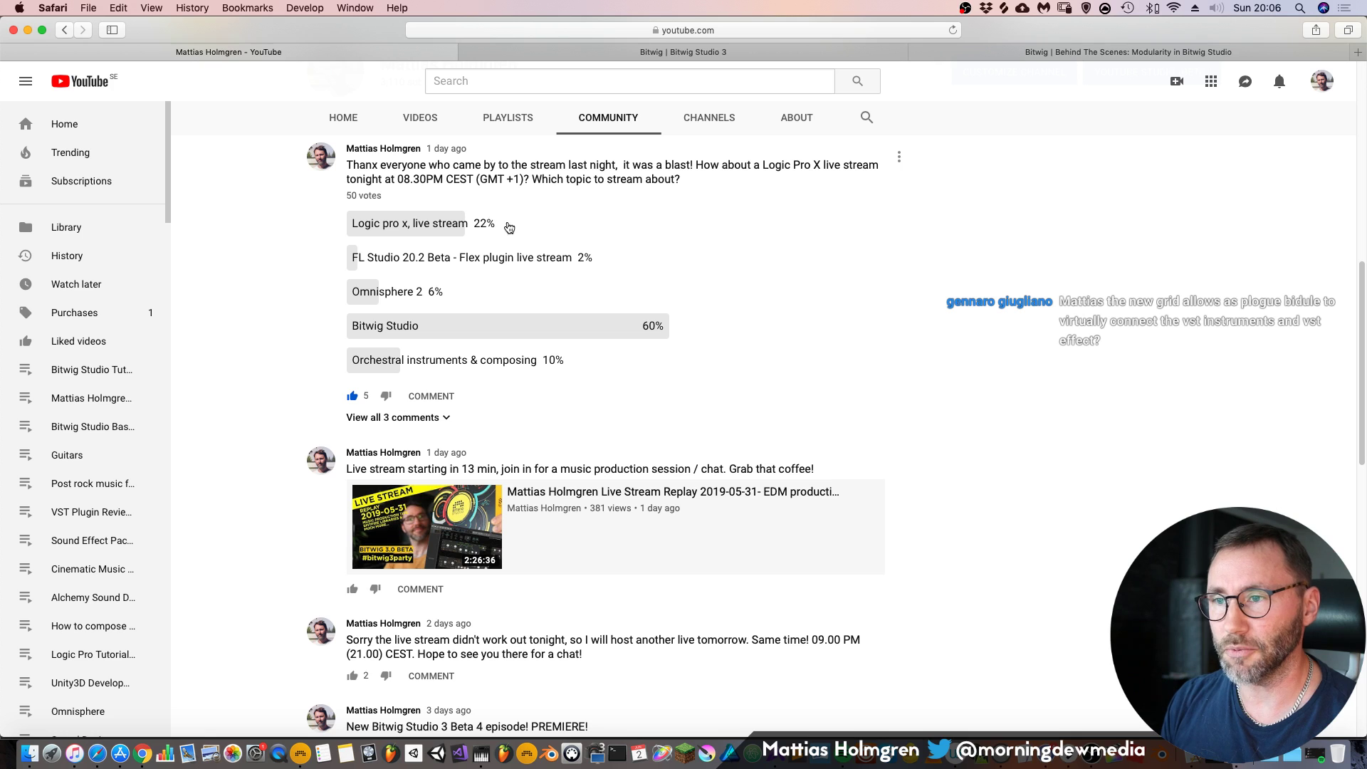
scroll(534, 239, "up", 1)
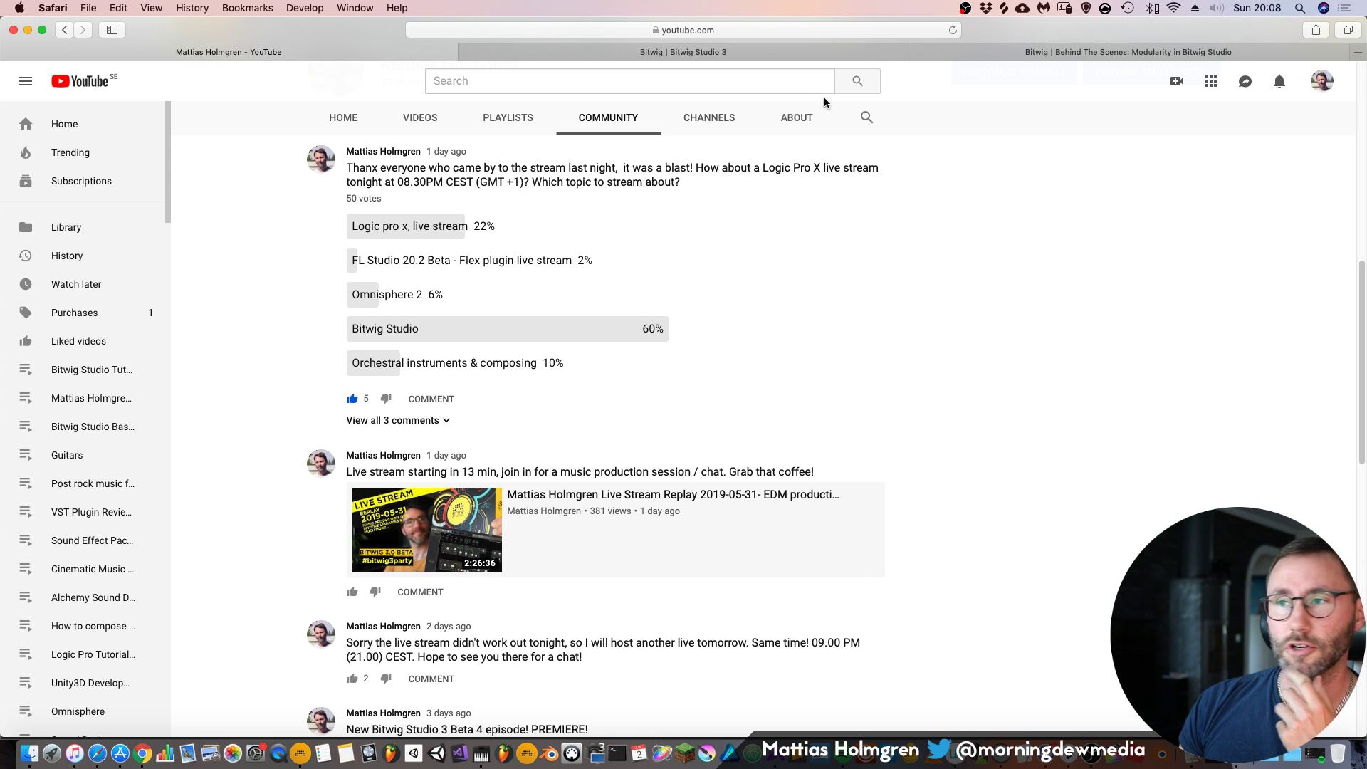
Open the Bitwig Studio overview page on bitwig.com and look through its features down to the Pop-Up Browser
left_click(726, 50)
scroll(663, 140, "up", 10)
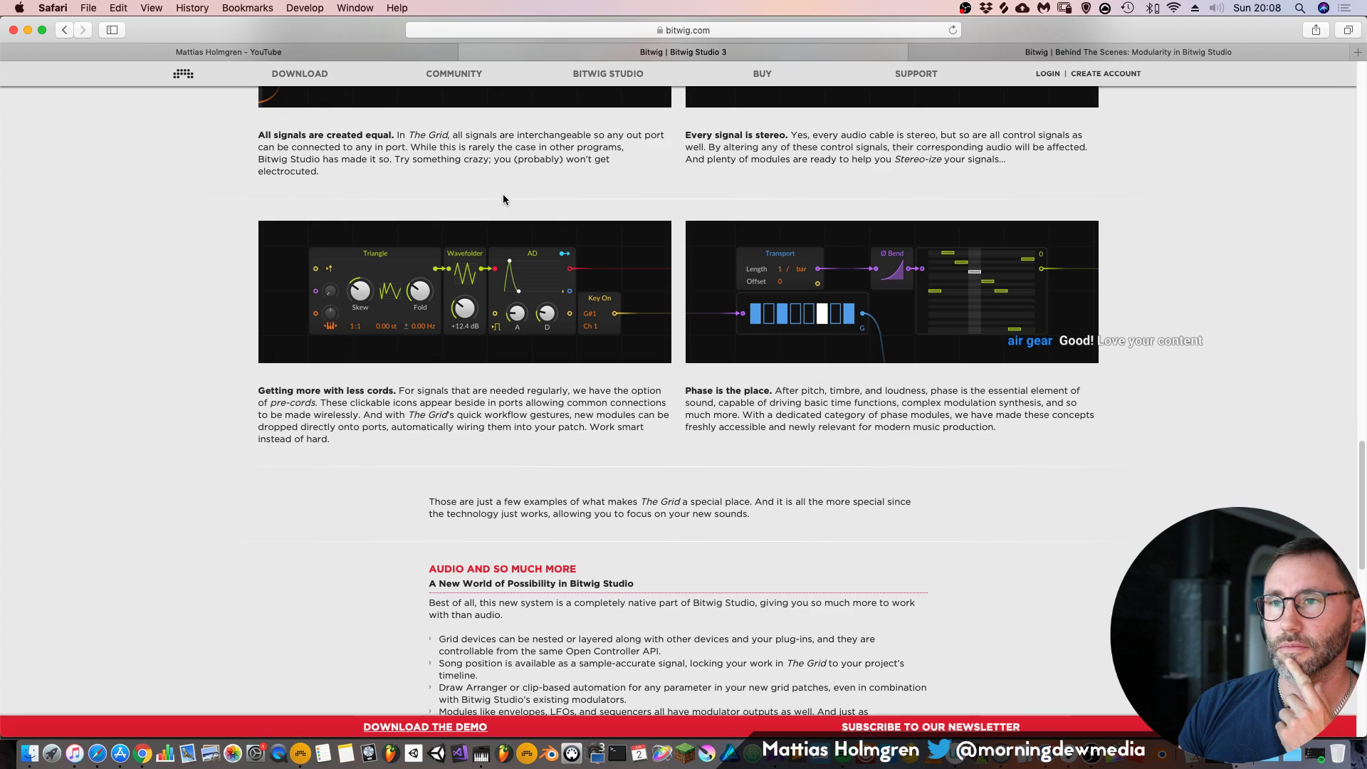
left_click(618, 73)
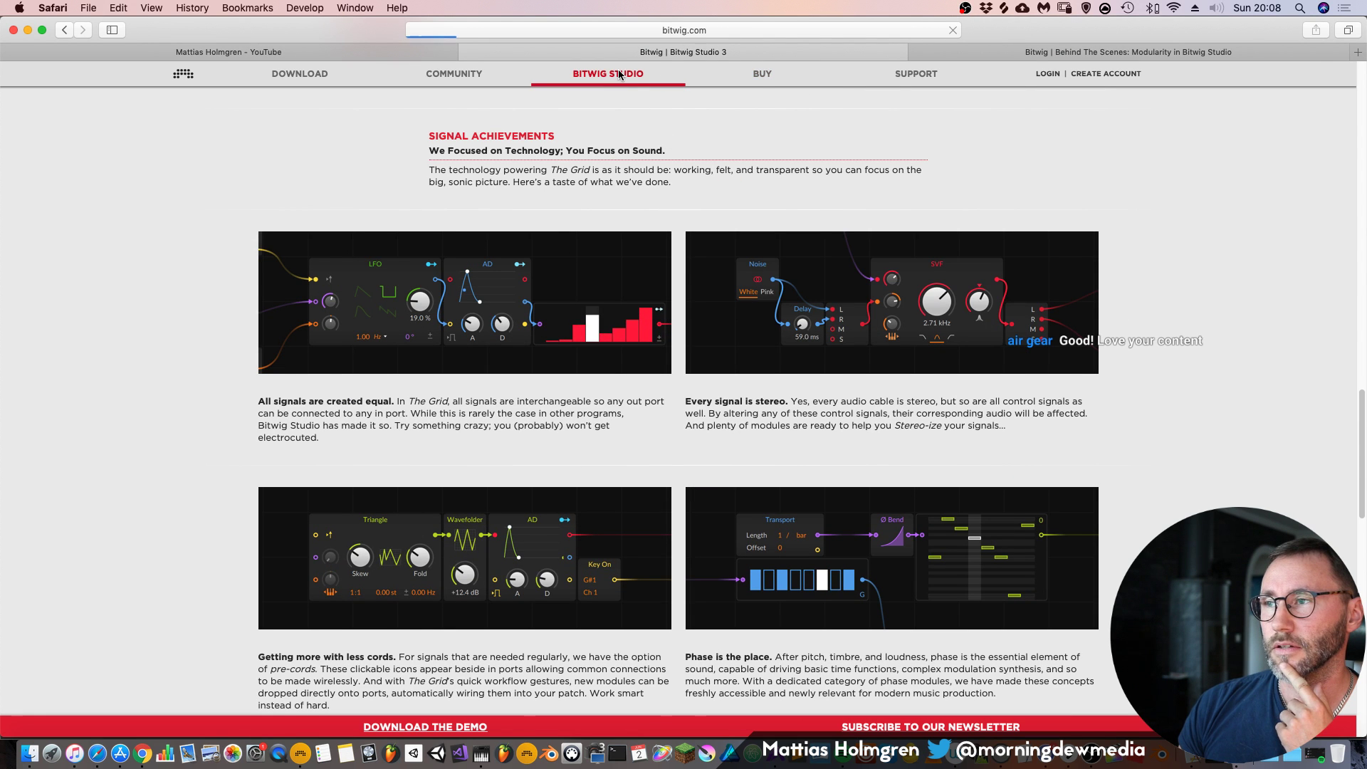
scroll(812, 441, "down", 10)
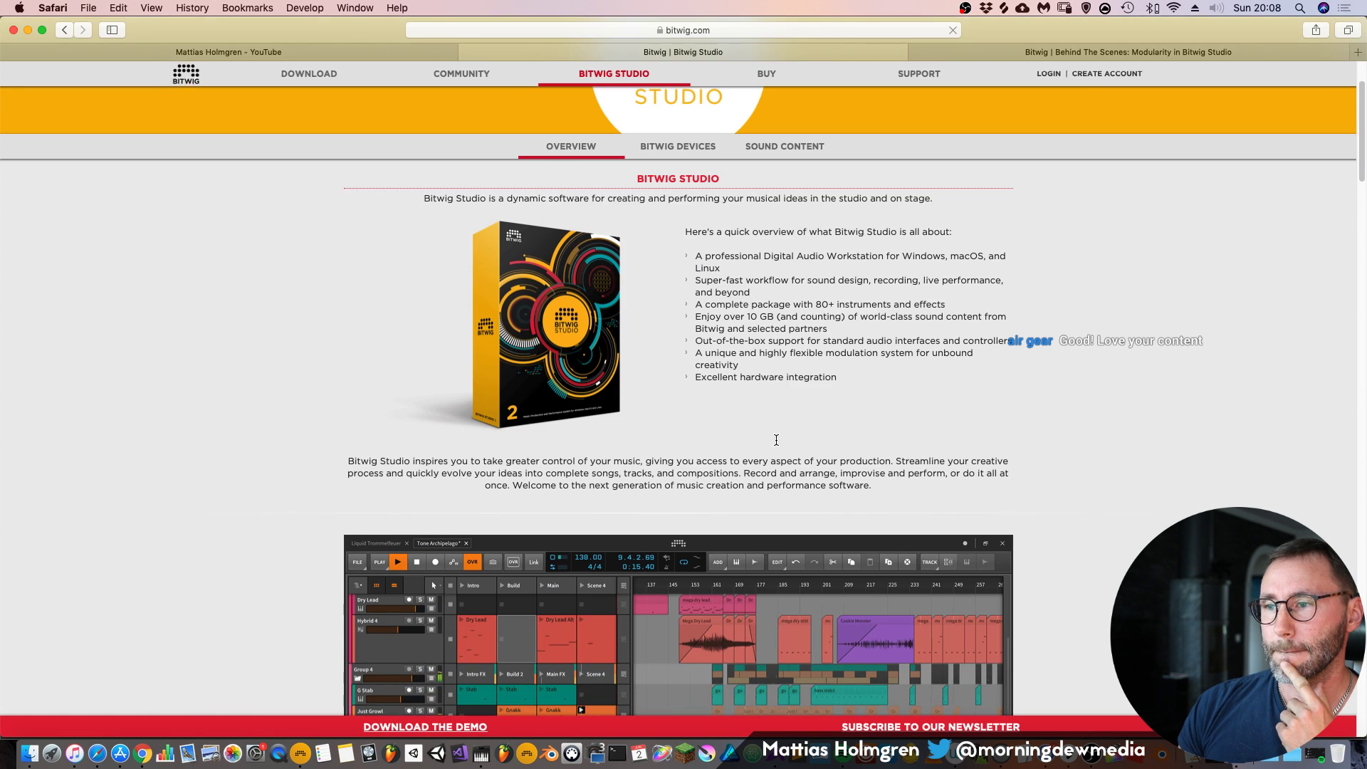
scroll(813, 438, "down", 8)
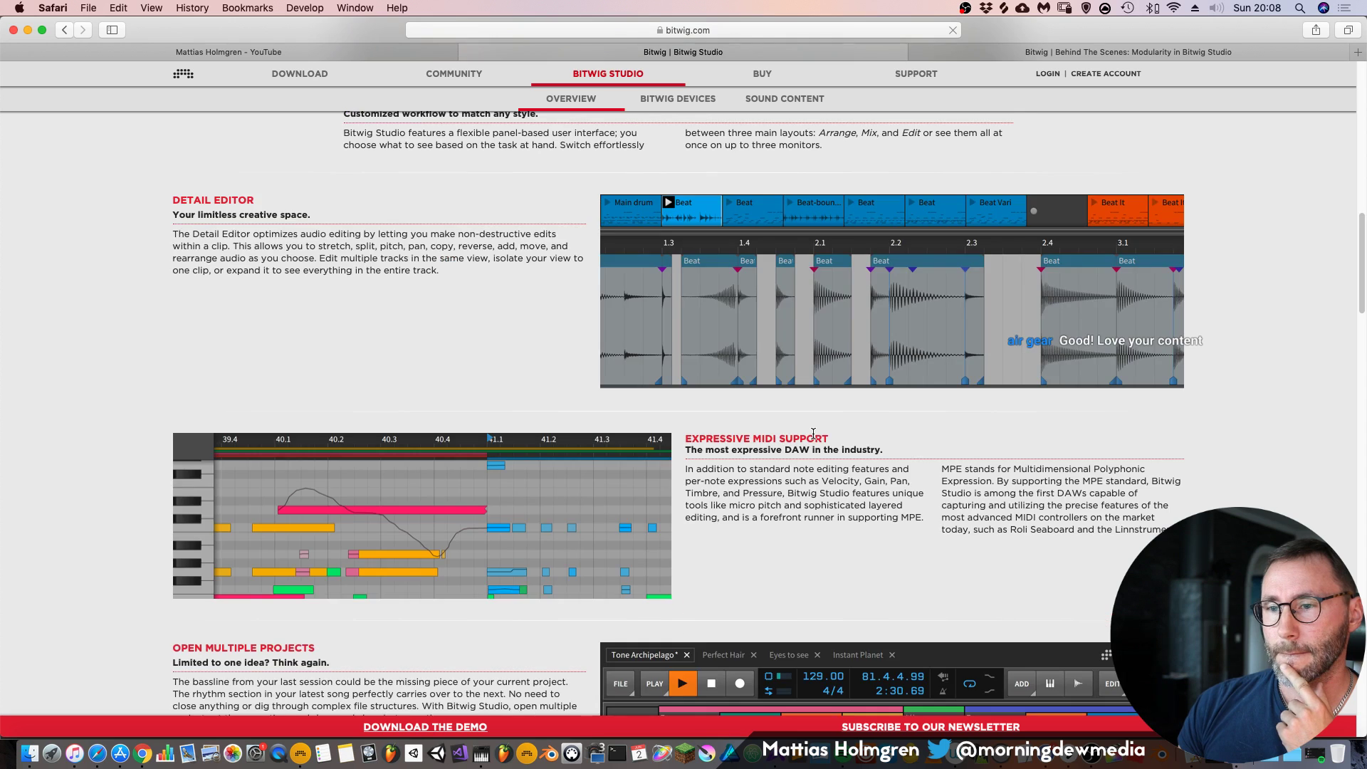
scroll(787, 420, "down", 5)
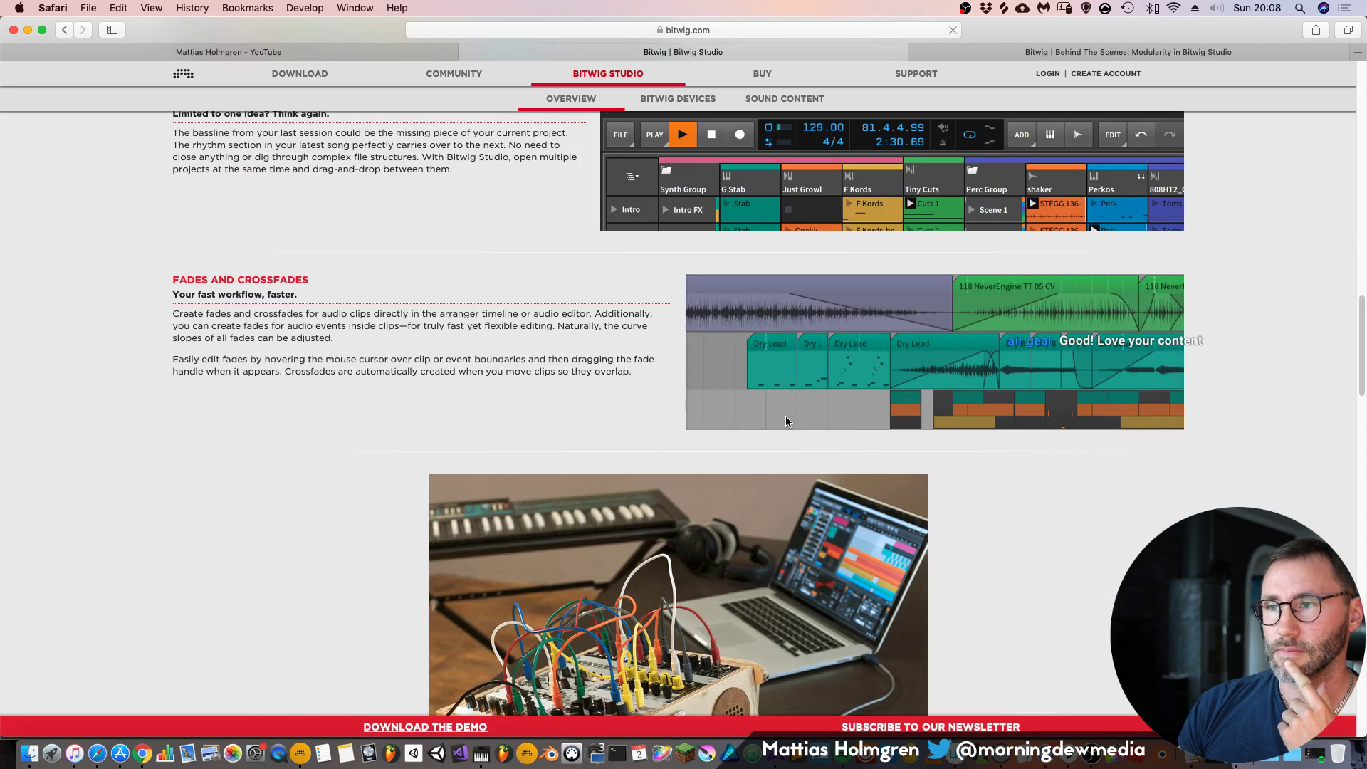
scroll(786, 420, "down", 5)
scroll(788, 425, "down", 6)
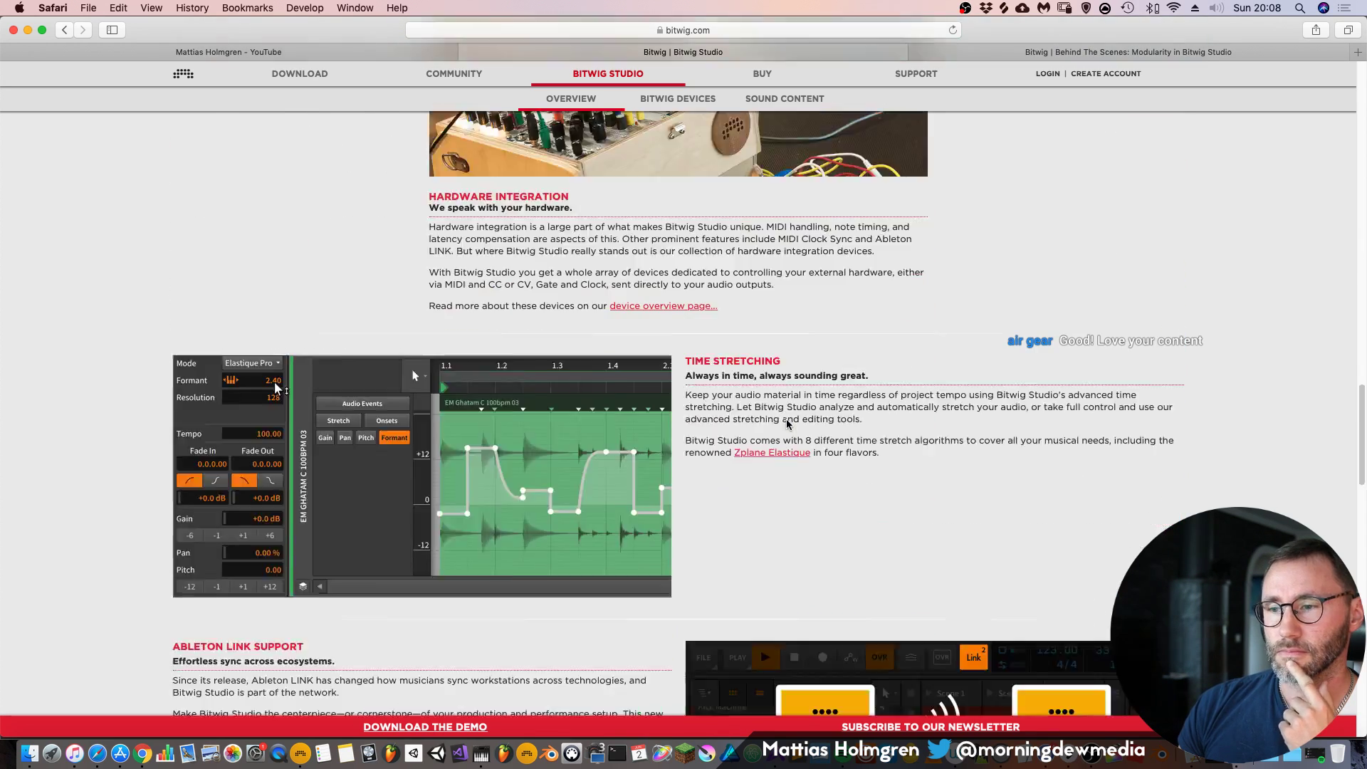
scroll(787, 425, "down", 5)
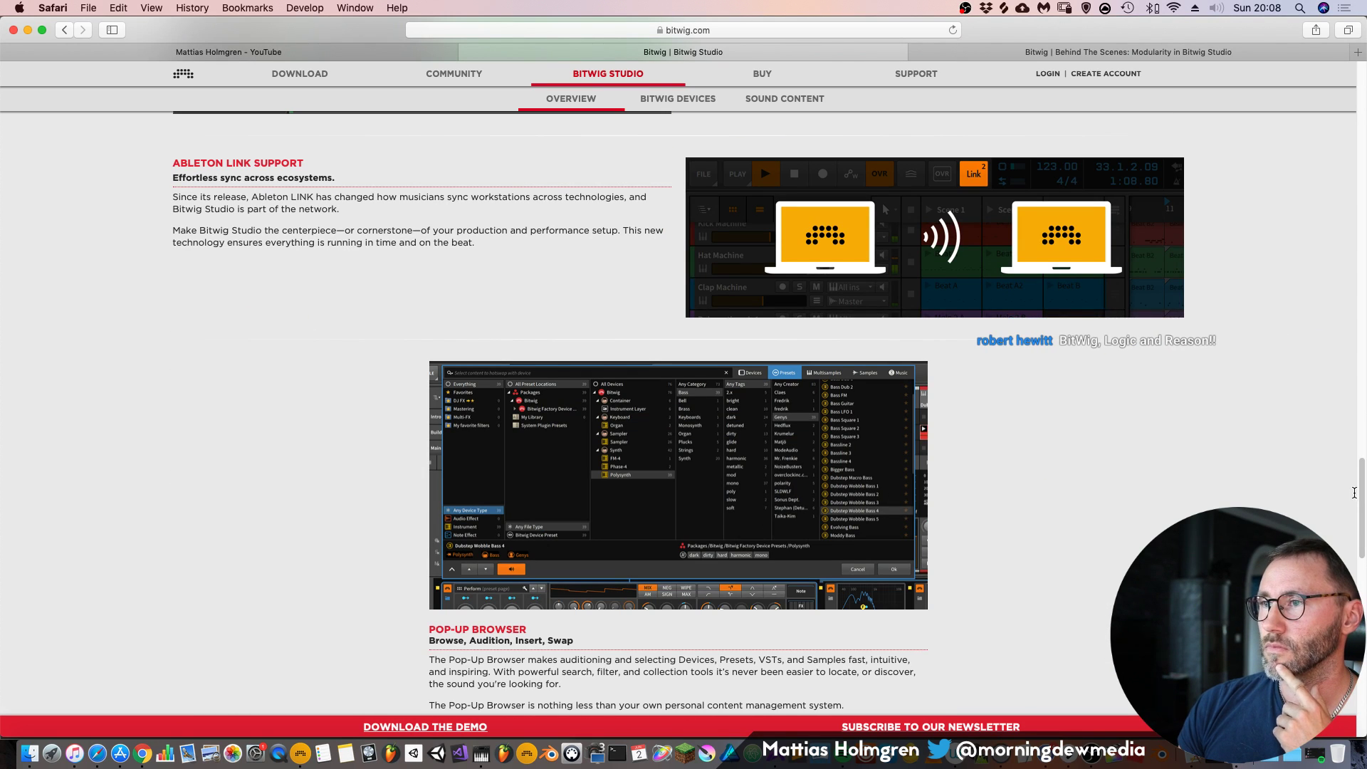
Open the Bitwig webshop and look through the Bitwig Studio licence offers and video tutorials
left_click(777, 68)
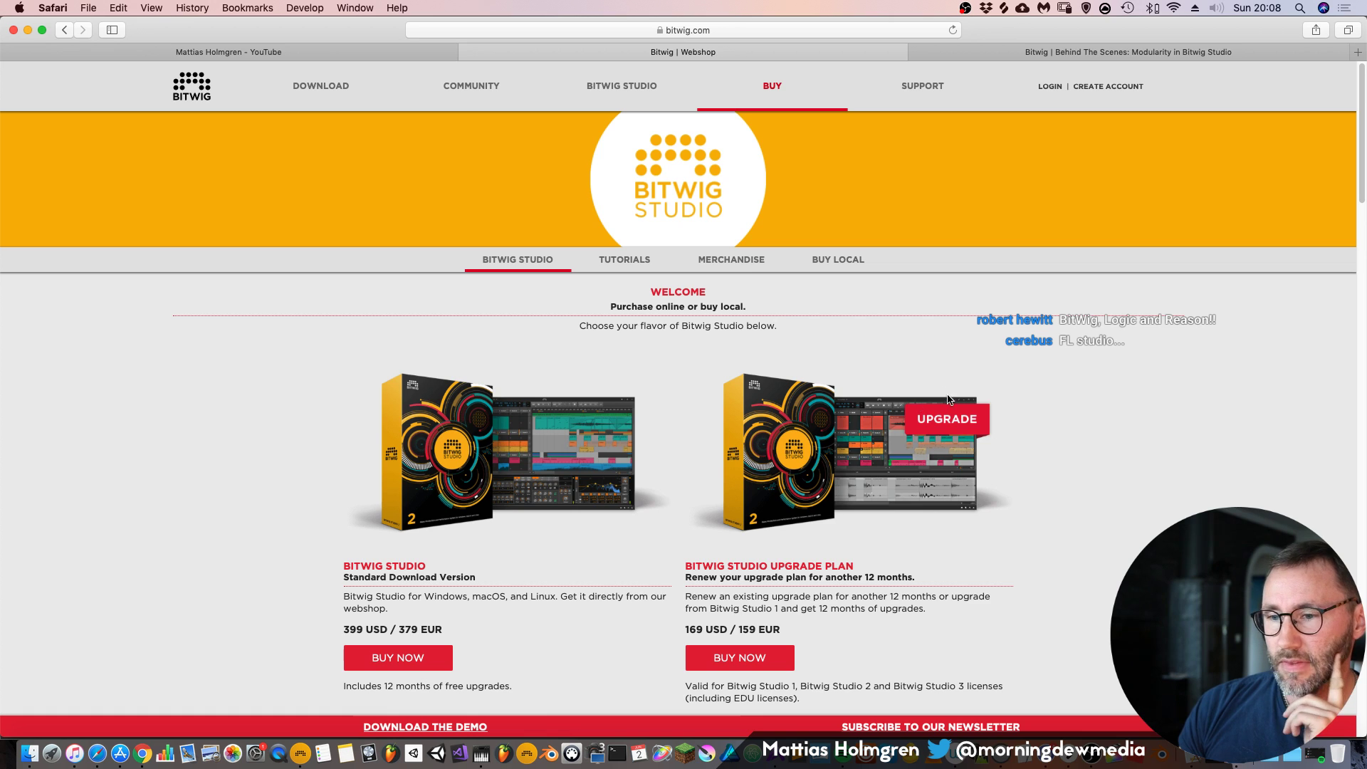
scroll(893, 395, "down", 5)
scroll(874, 396, "down", 3)
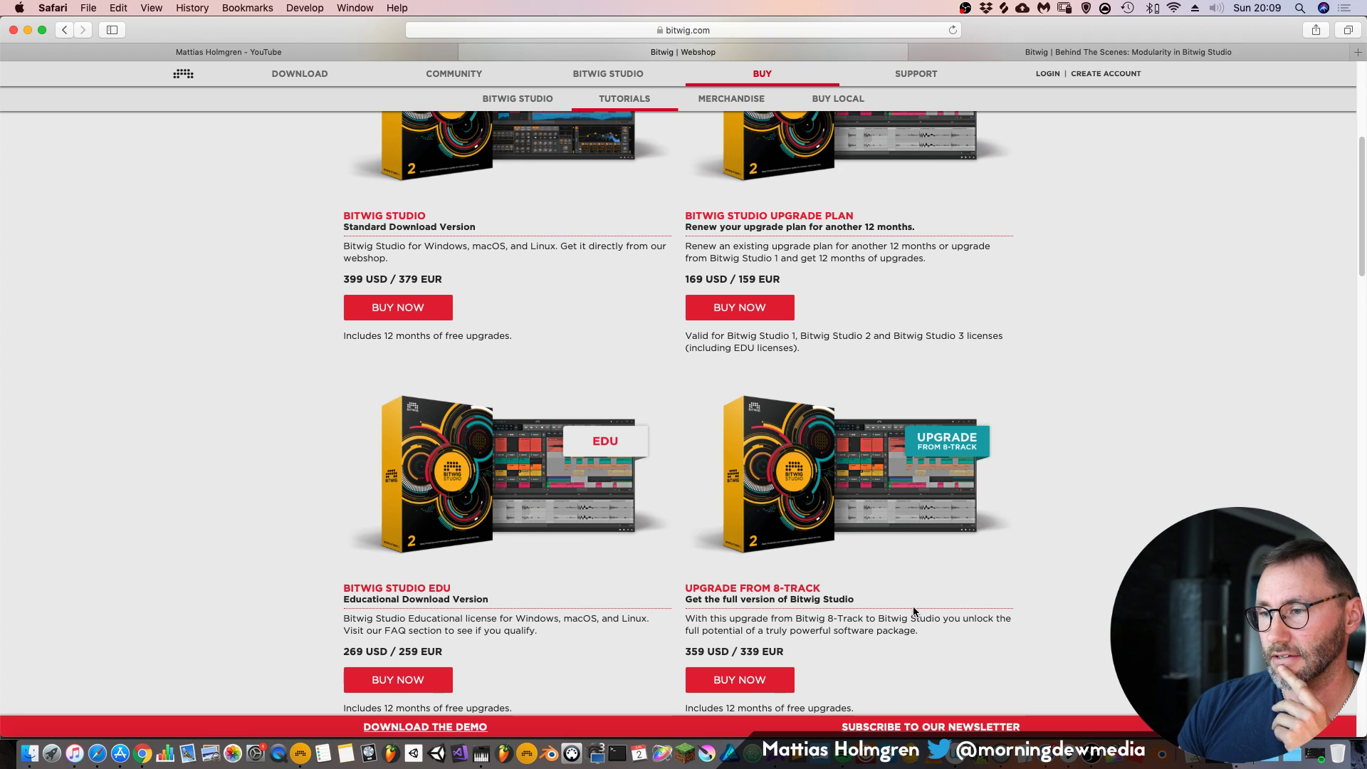
scroll(907, 606, "down", 3)
scroll(886, 575, "down", 8)
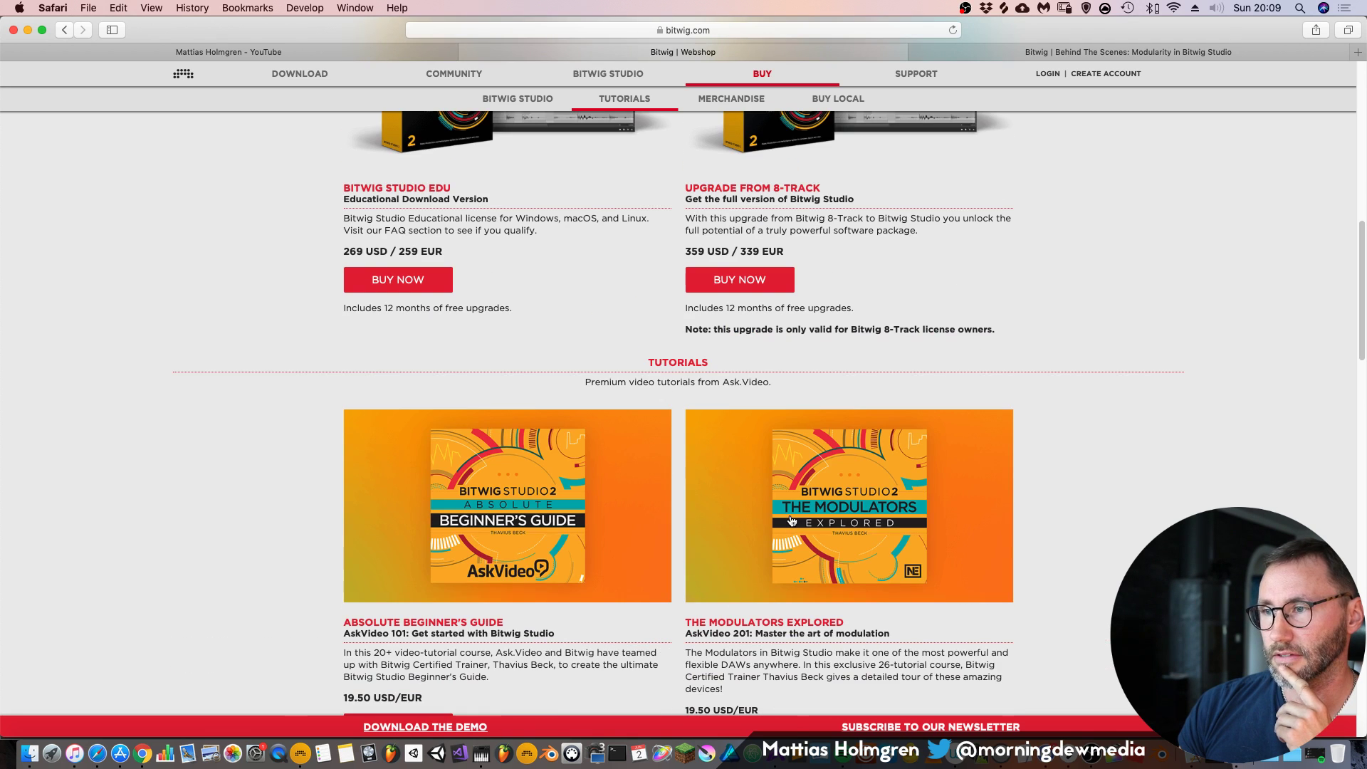
scroll(792, 521, "down", 20)
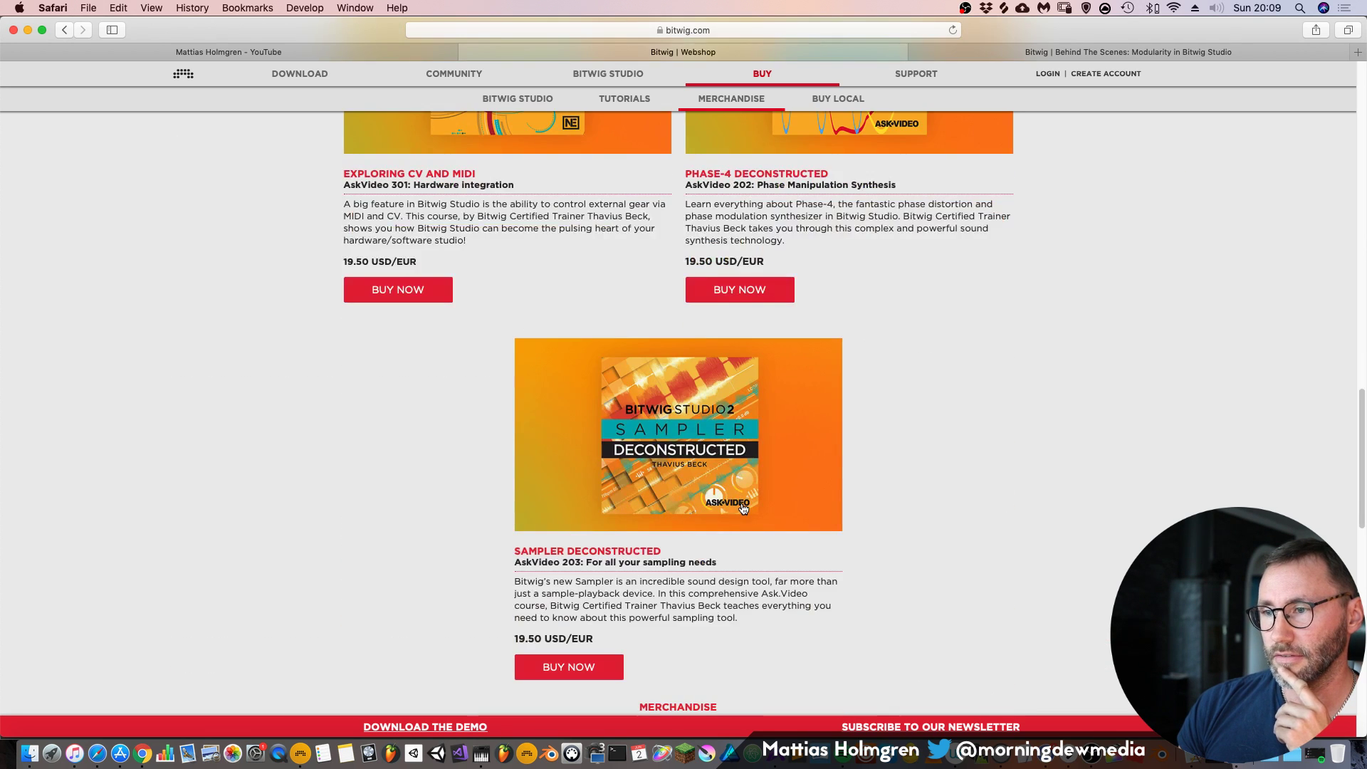
Look through the webshop's merchandise and Bitwig Studio licence offers, and open the Bitwig Studio download page
scroll(743, 507, "down", 12)
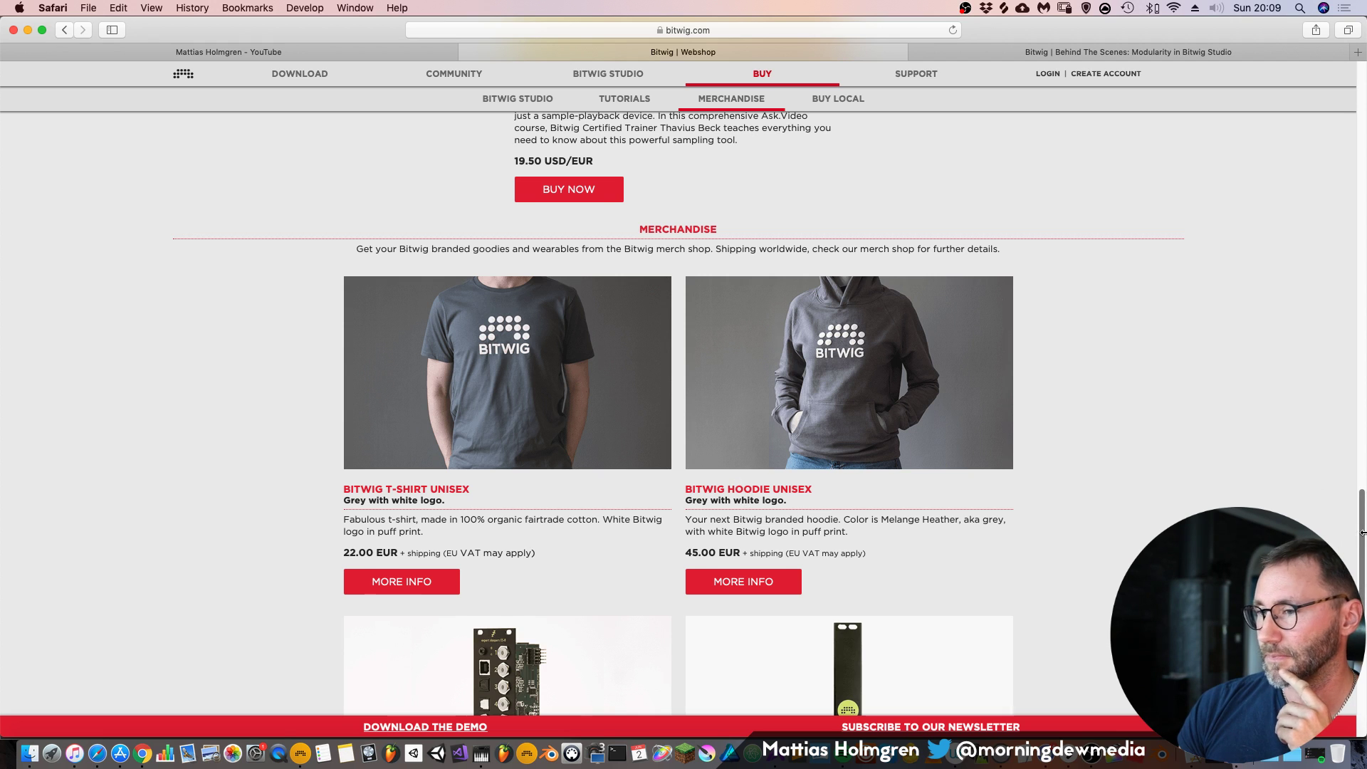
scroll(1362, 533, "down", 13)
scroll(1362, 532, "up", 14)
scroll(1339, 117, "up", 20)
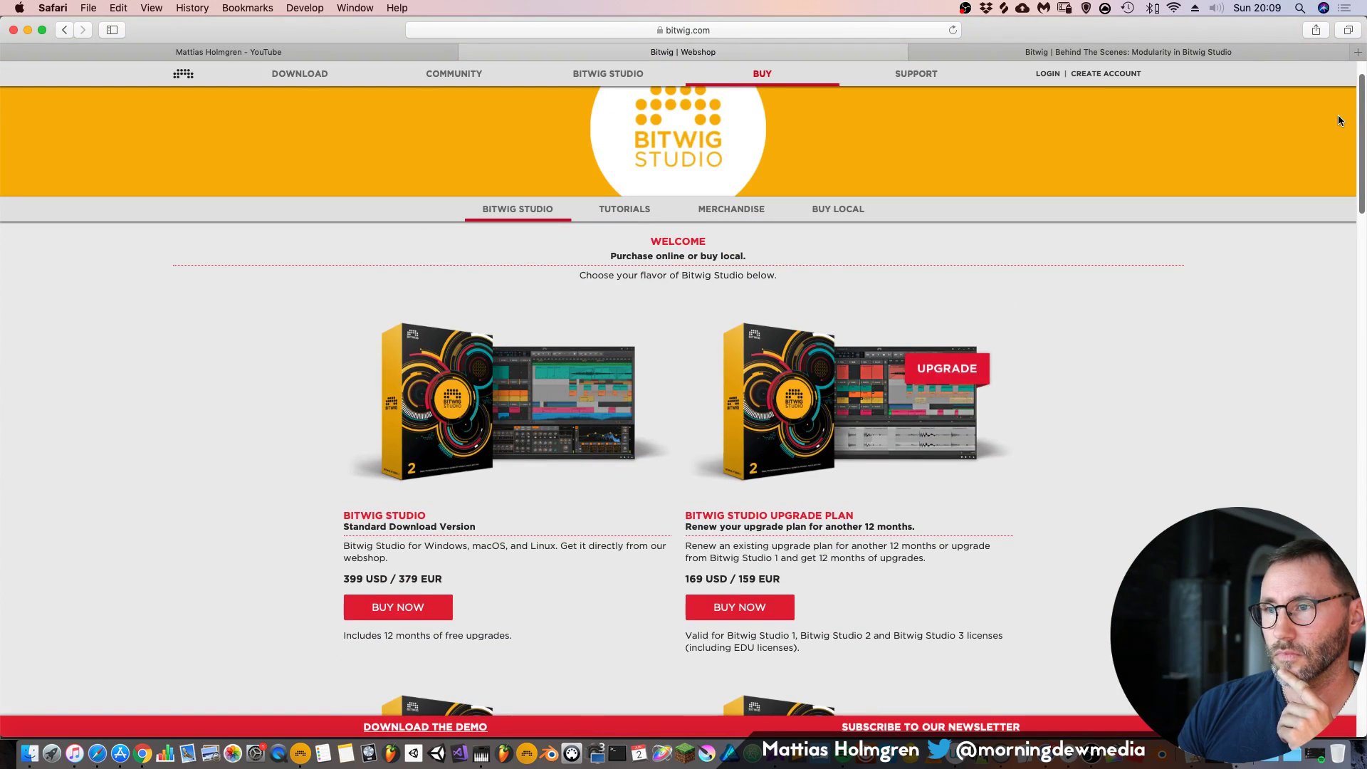
scroll(1339, 121, "down", 3)
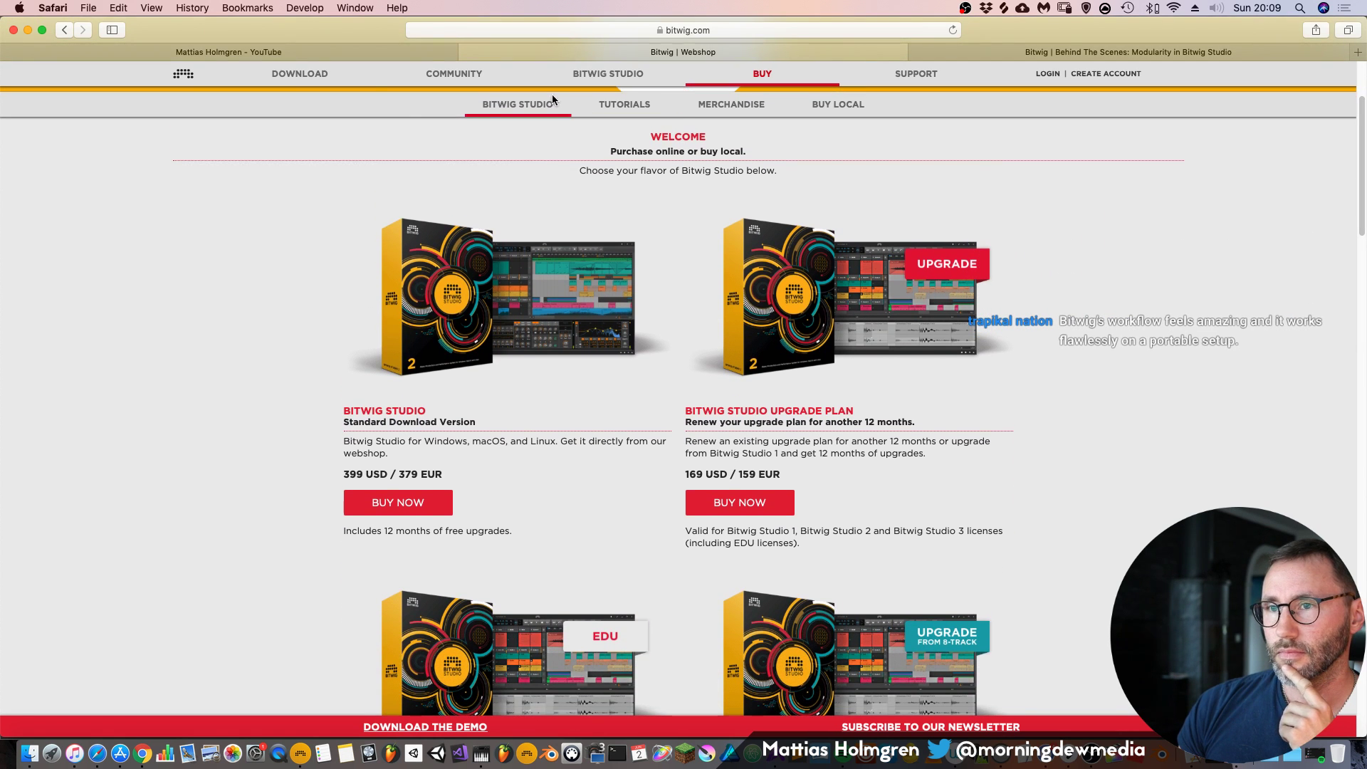
left_click(293, 75)
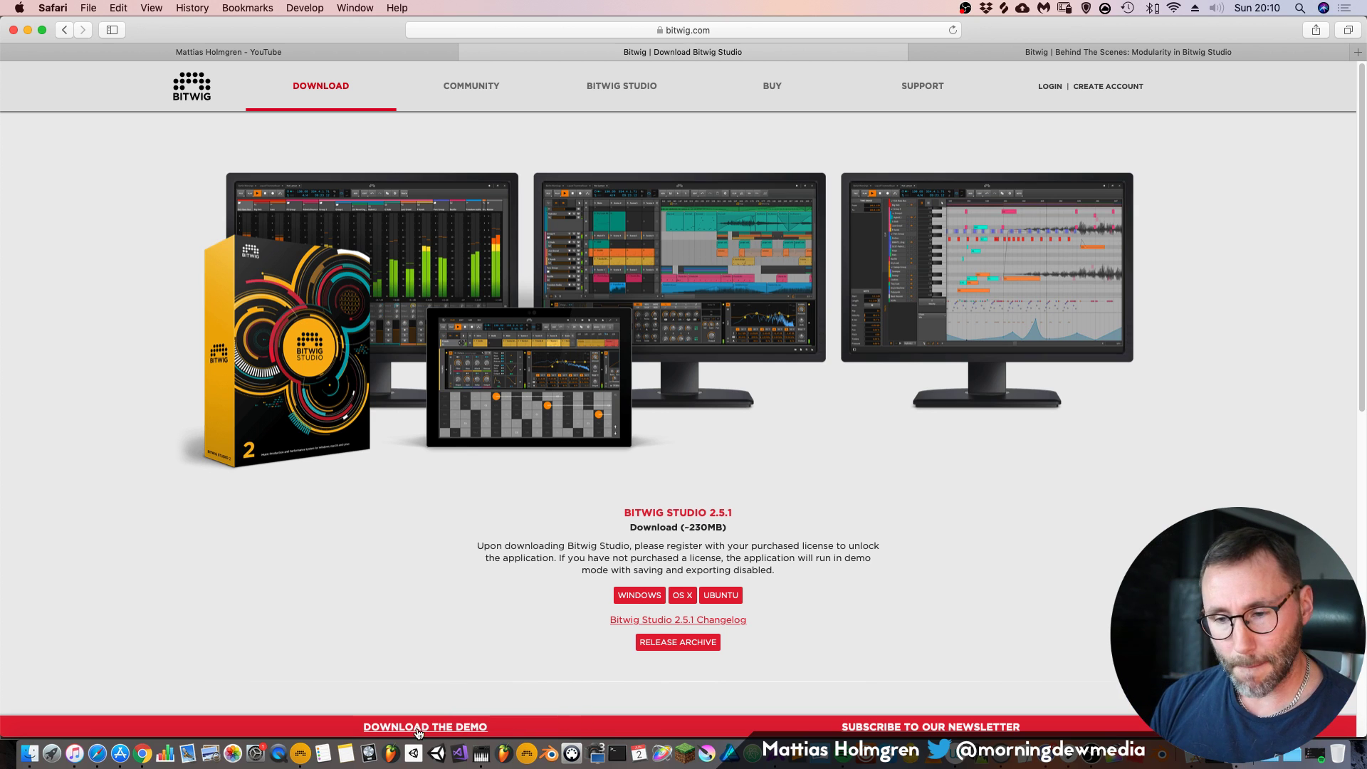
Switch to Bitwig Studio, dismiss the project dashboard and maximize the empty project's window
right_click(299, 757)
left_click(320, 716)
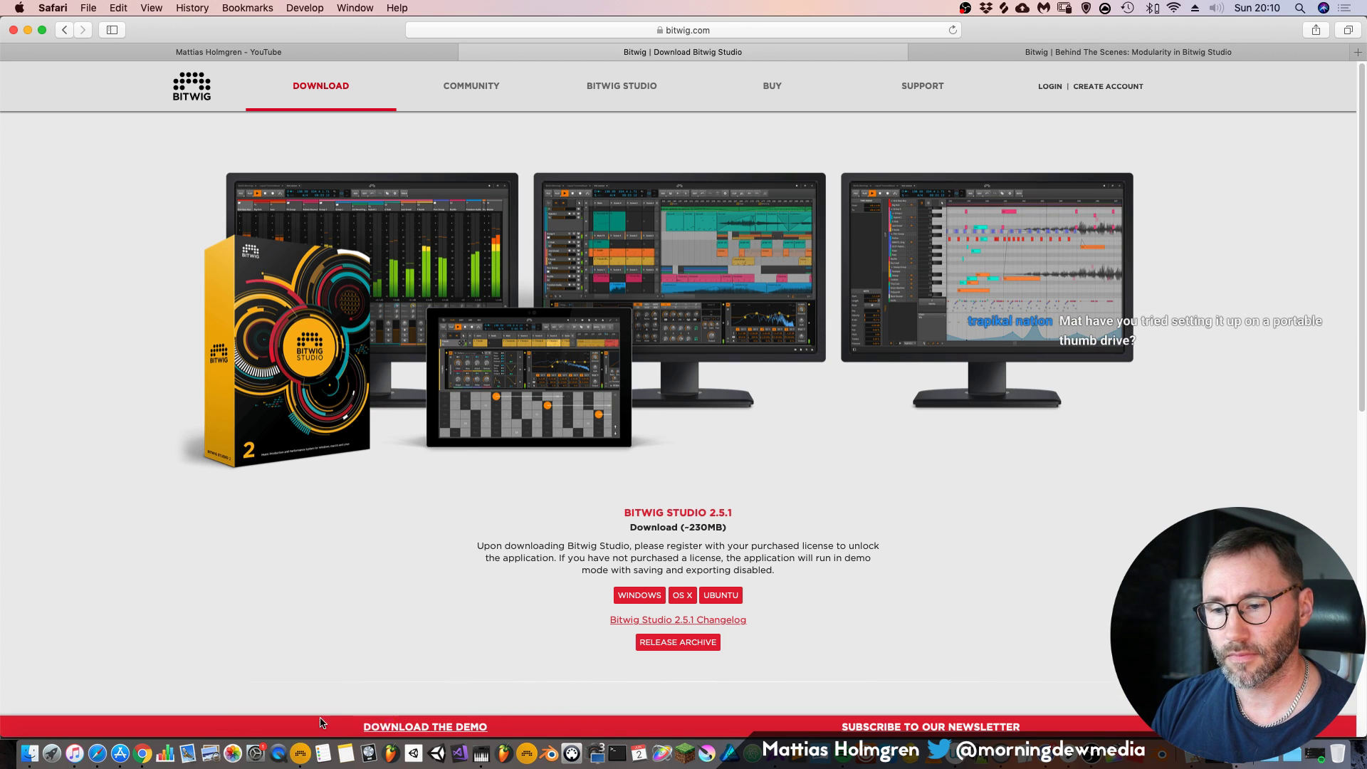
left_click(526, 755)
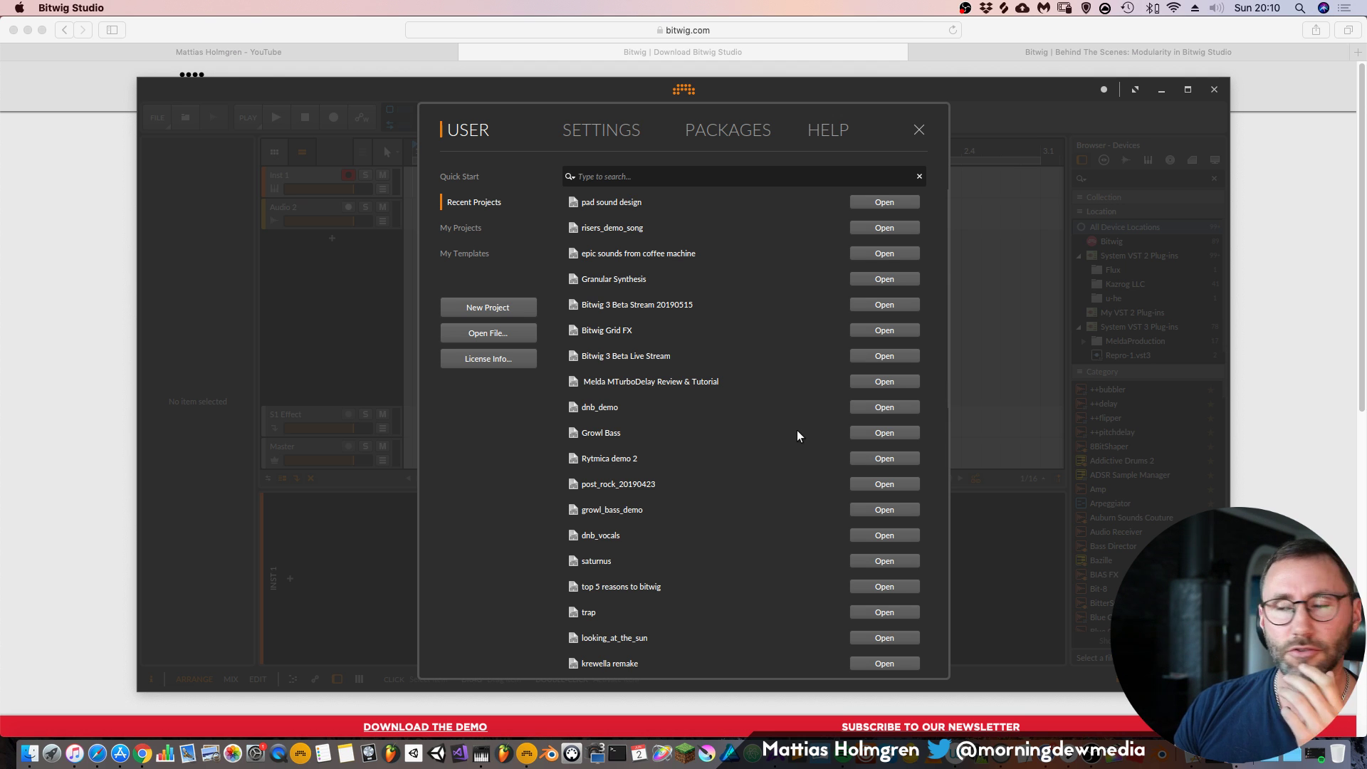
left_click(918, 130)
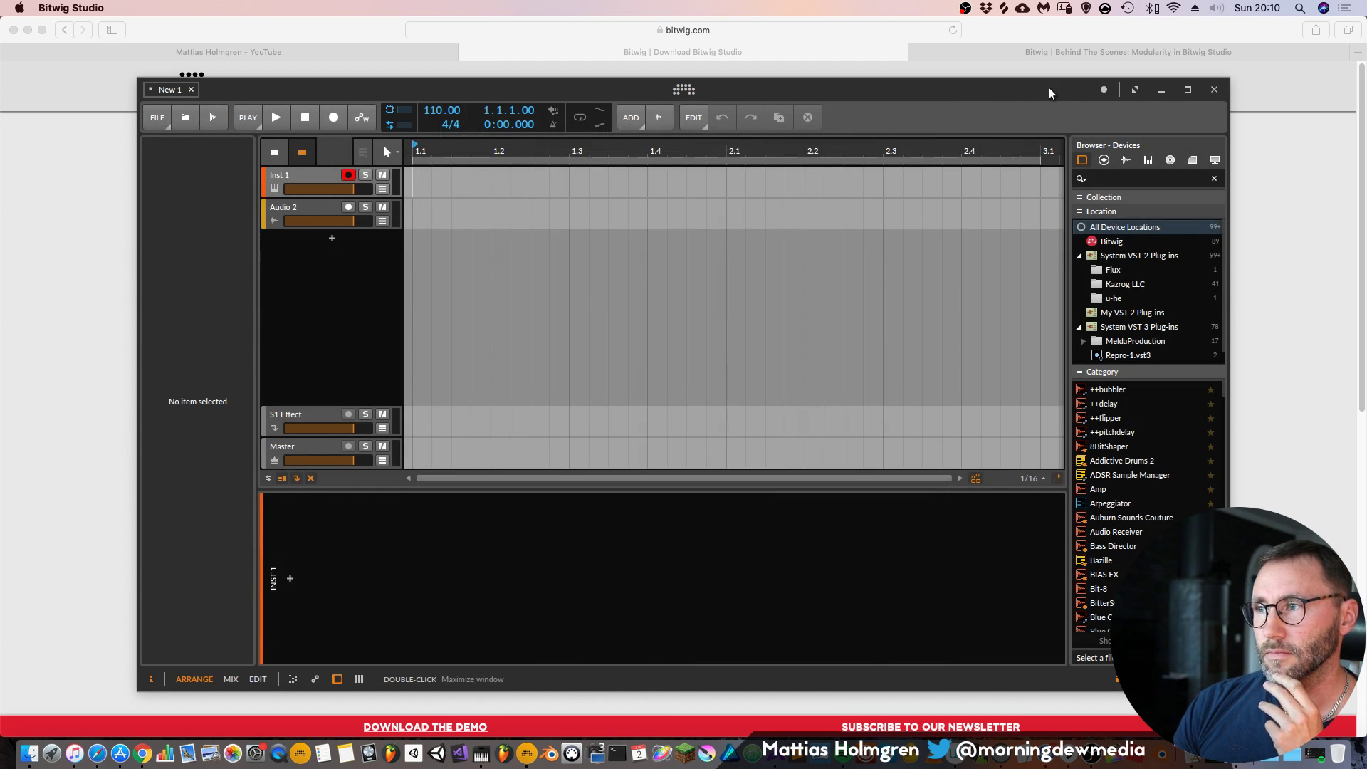
double_click(1028, 89)
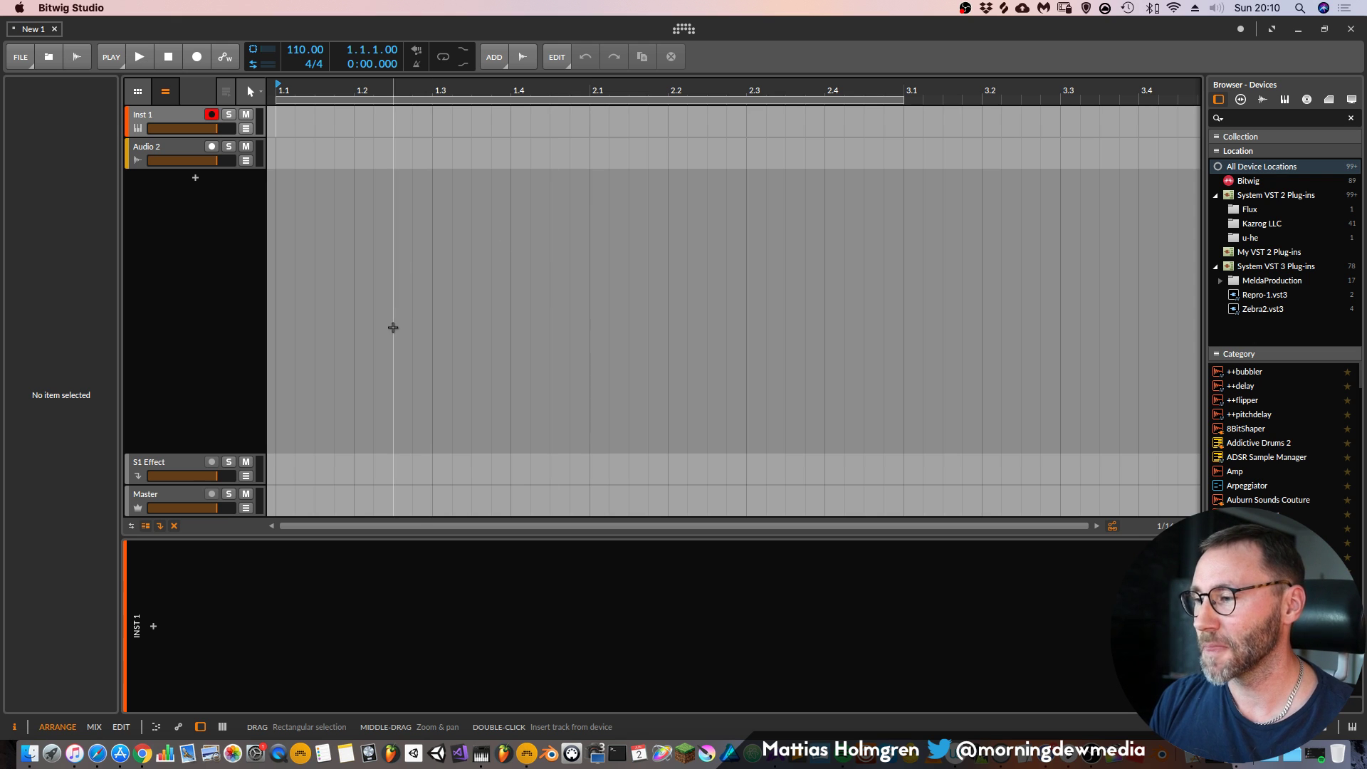
Insert a Compressor from the Dynamics collection into the device chain of the Inst 1 track
left_click(156, 618)
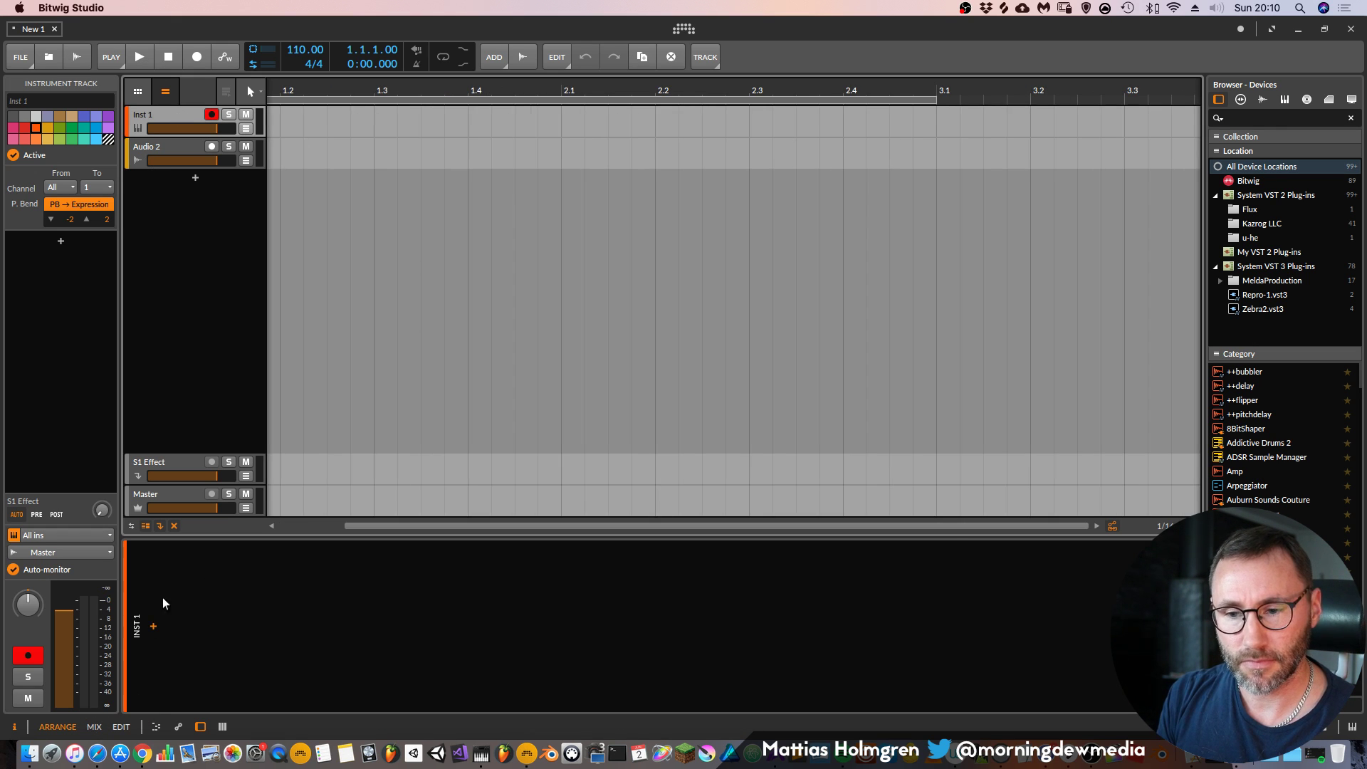
left_click(154, 627)
left_click(184, 208)
left_click(858, 96)
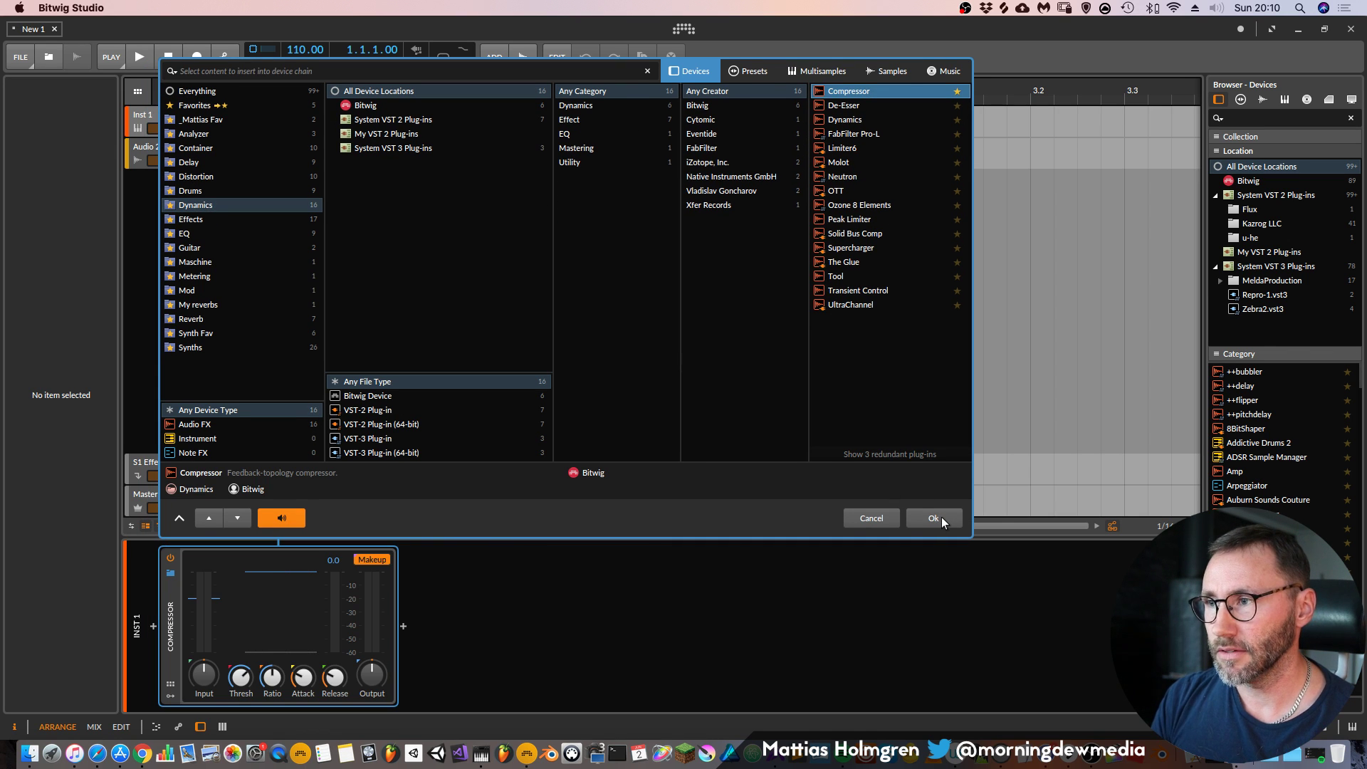
left_click(939, 521)
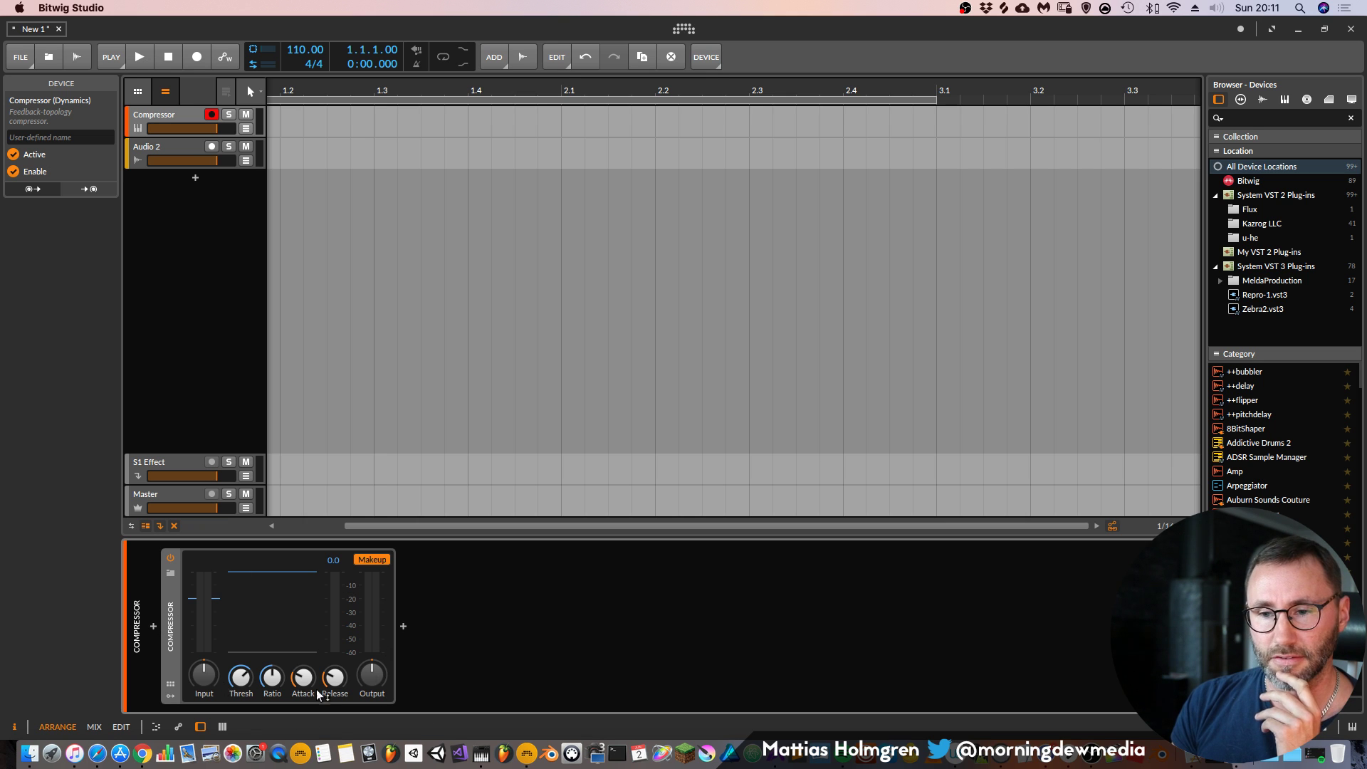
Insert a Peak Limiter from the Dynamics collection after the Compressor
left_click(403, 626)
left_click(459, 208)
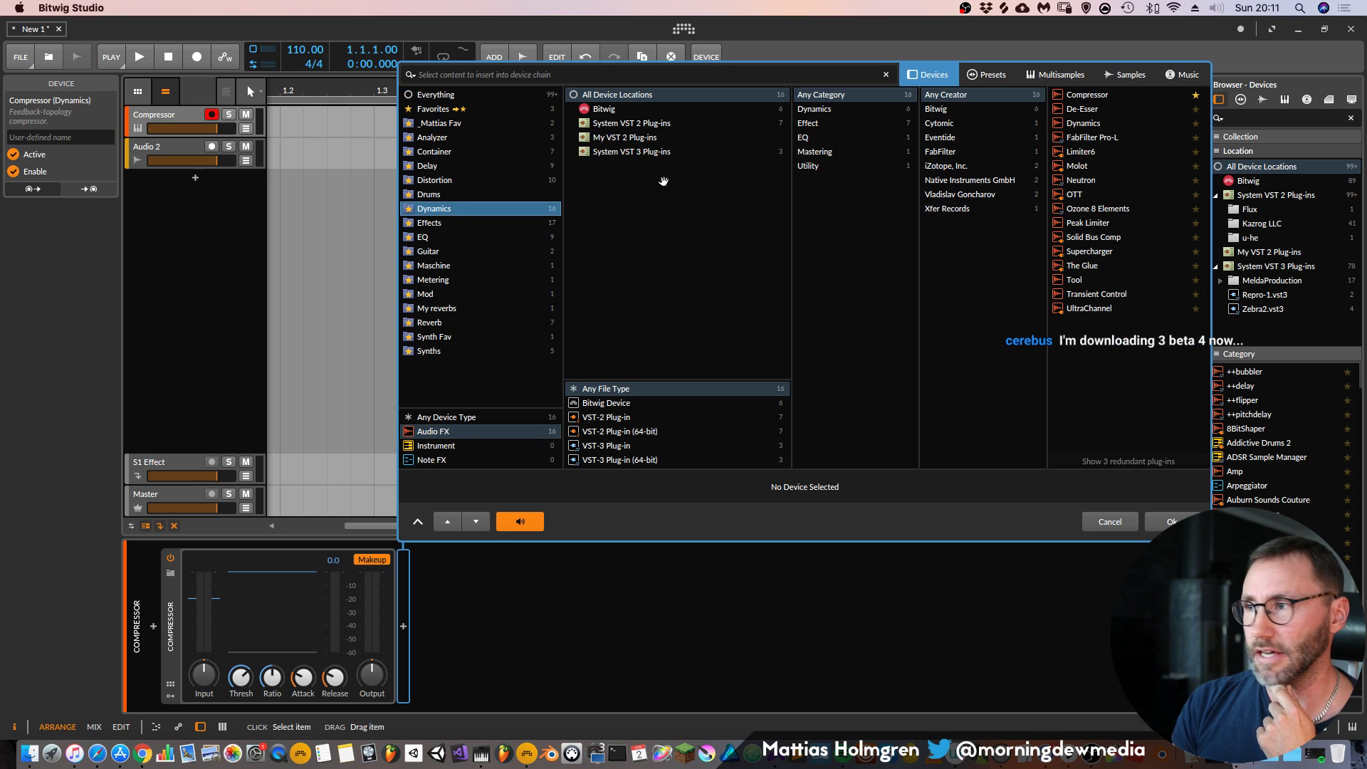
left_click(1104, 223)
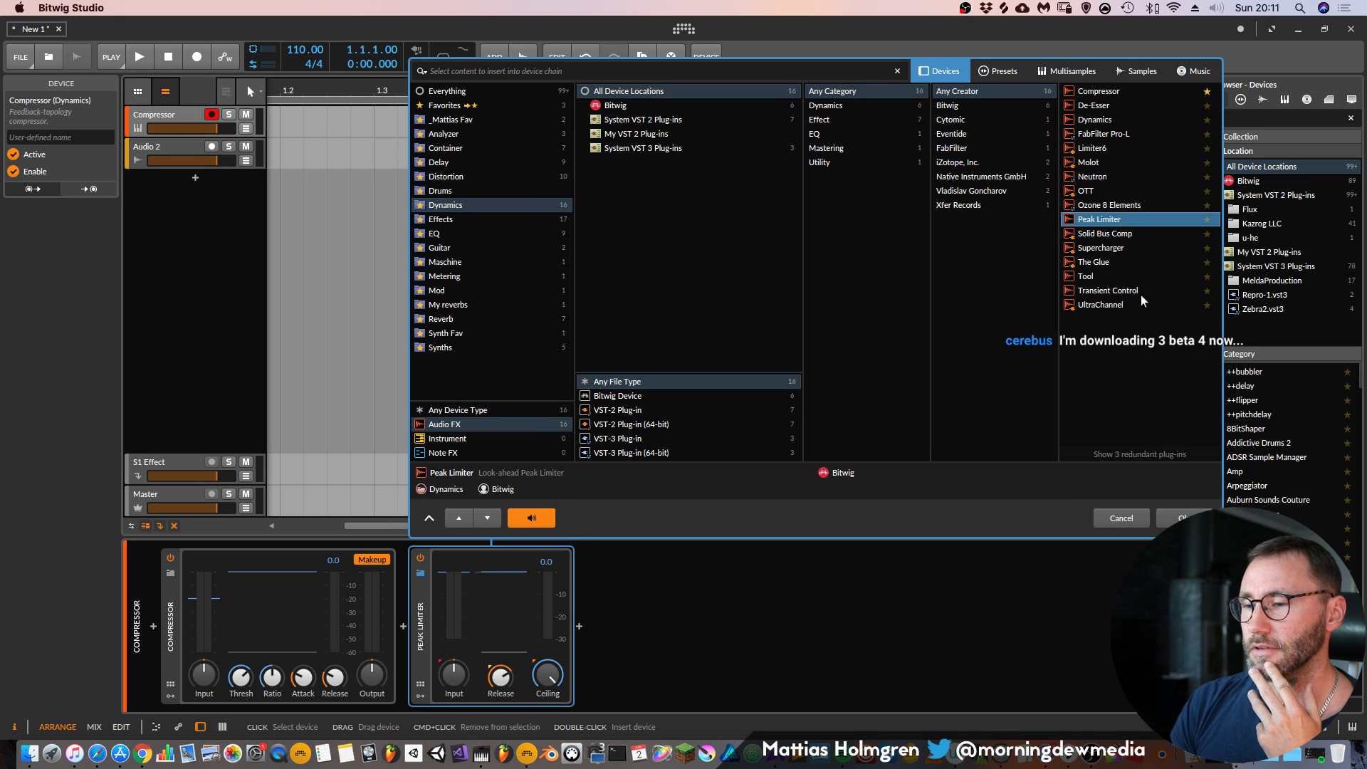
key("Return")
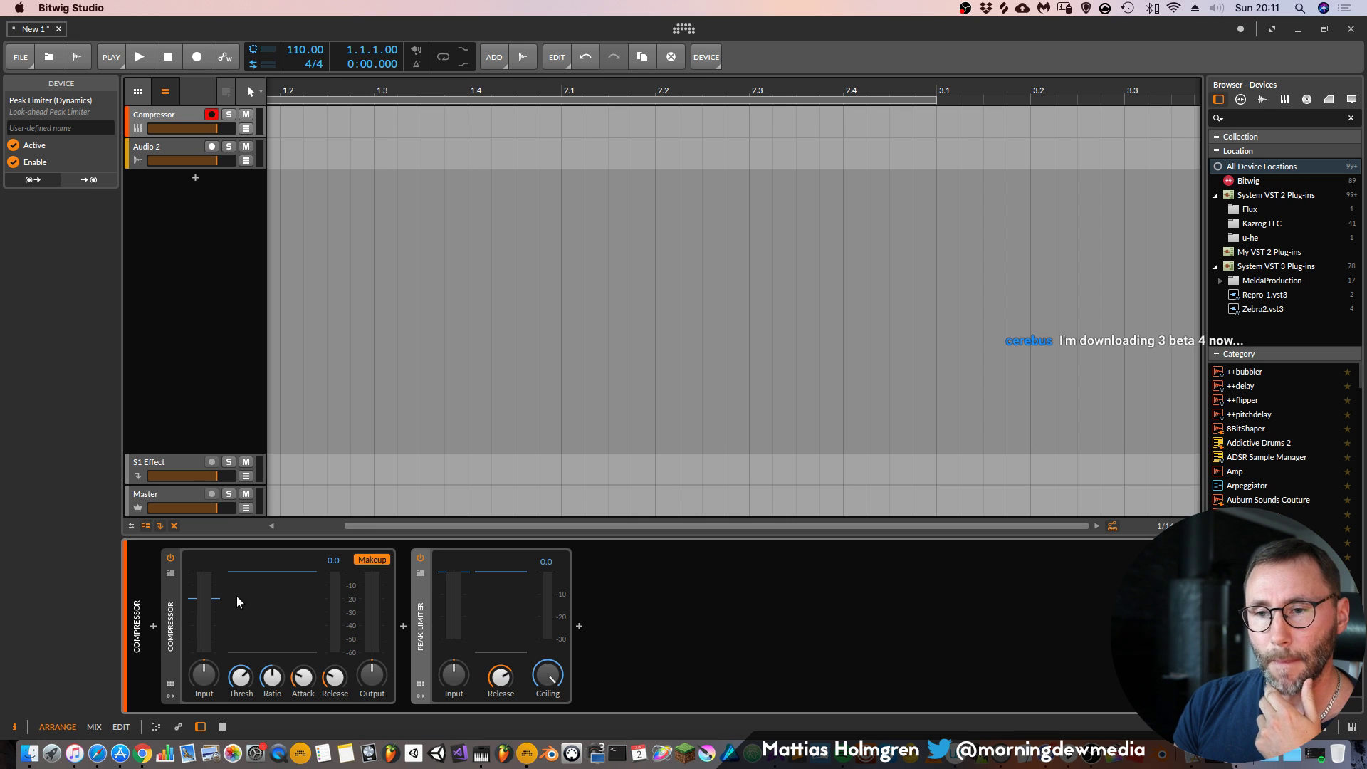
Delete the Compressor and the Peak Limiter from the instrument track's device chain
left_click(171, 635)
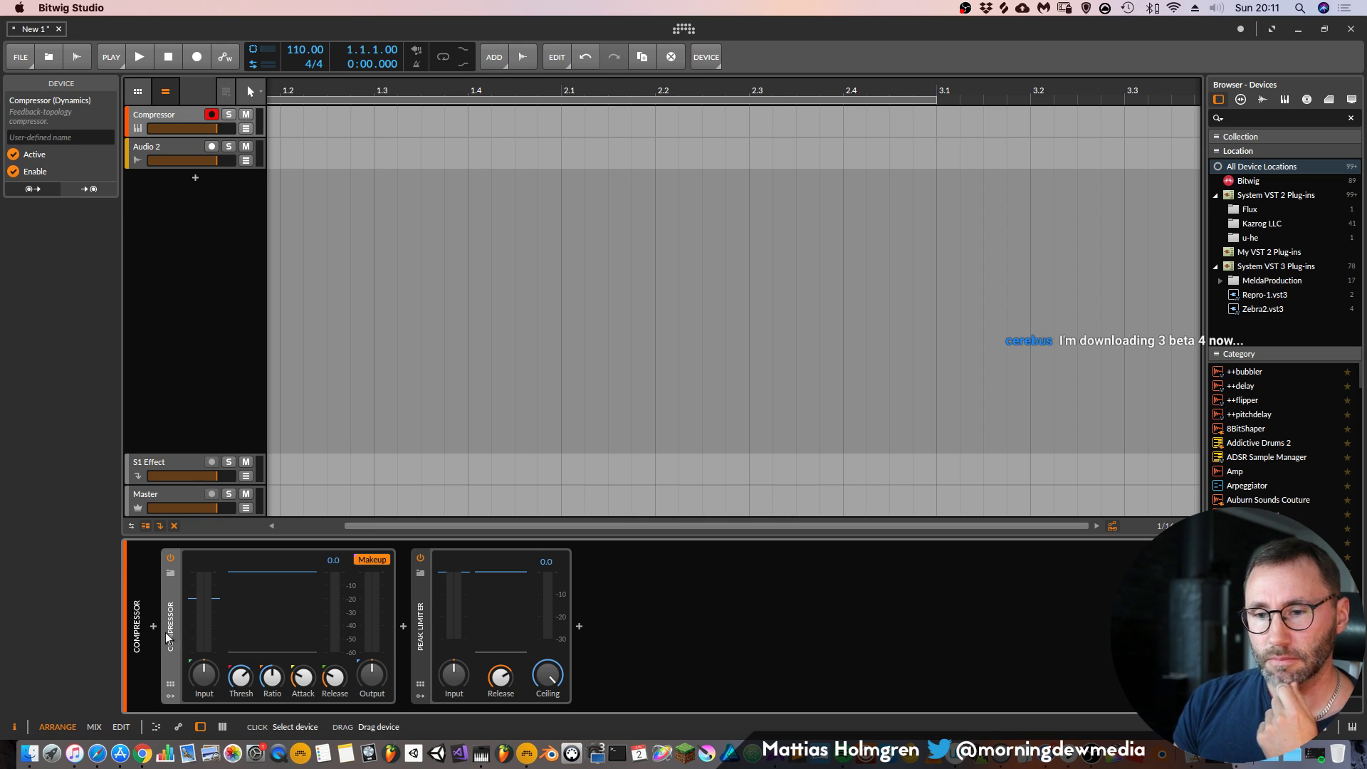
key("Delete")
key("Delete")
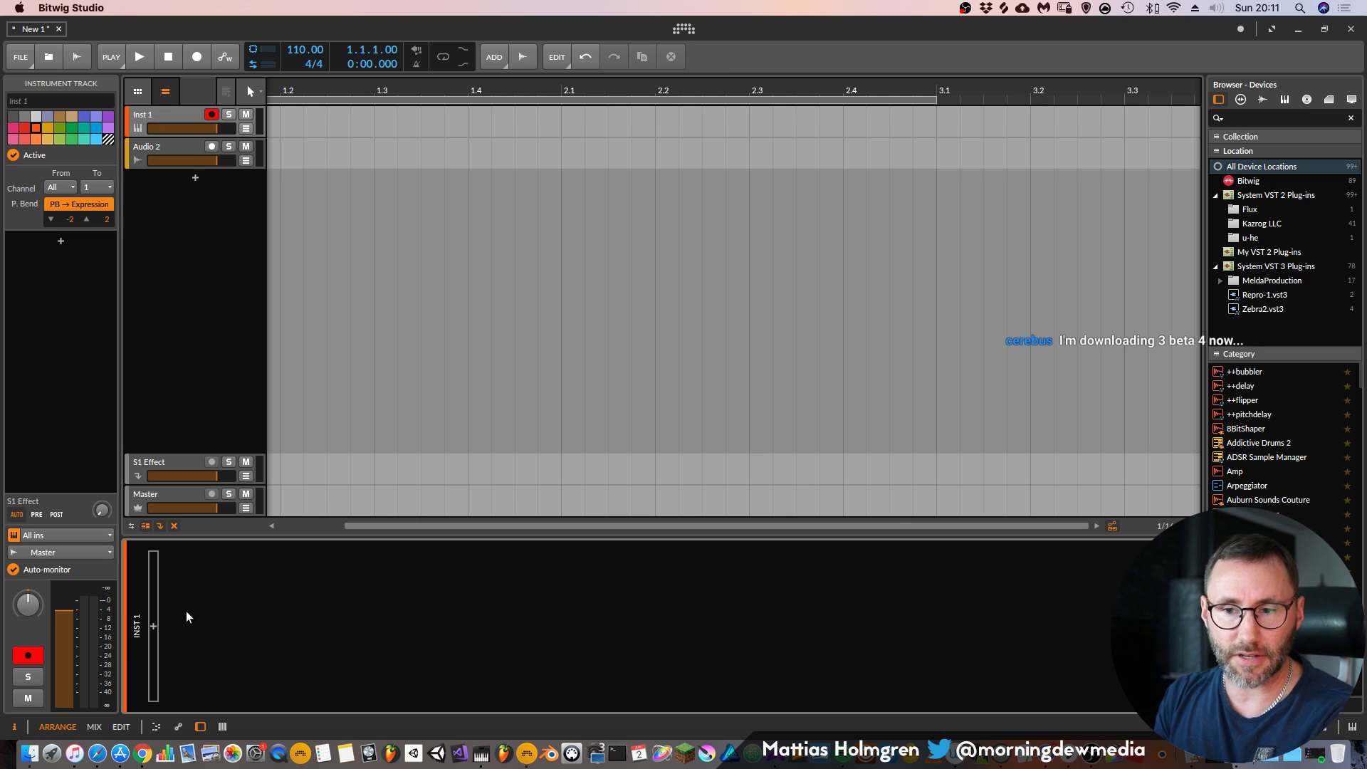
Insert a Polysynth from the Synths collection on the Inst 1 track and set its voice stacking to 4
left_click(153, 626)
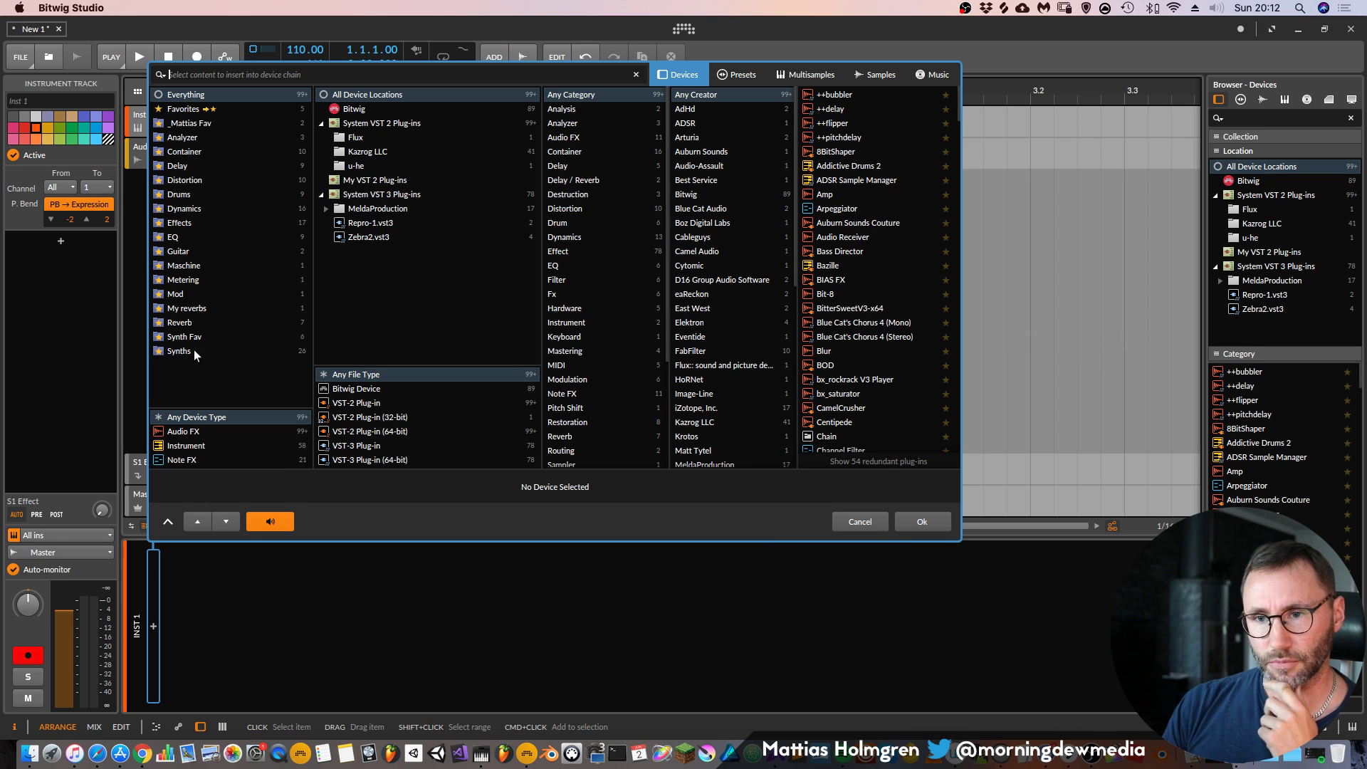
left_click(194, 352)
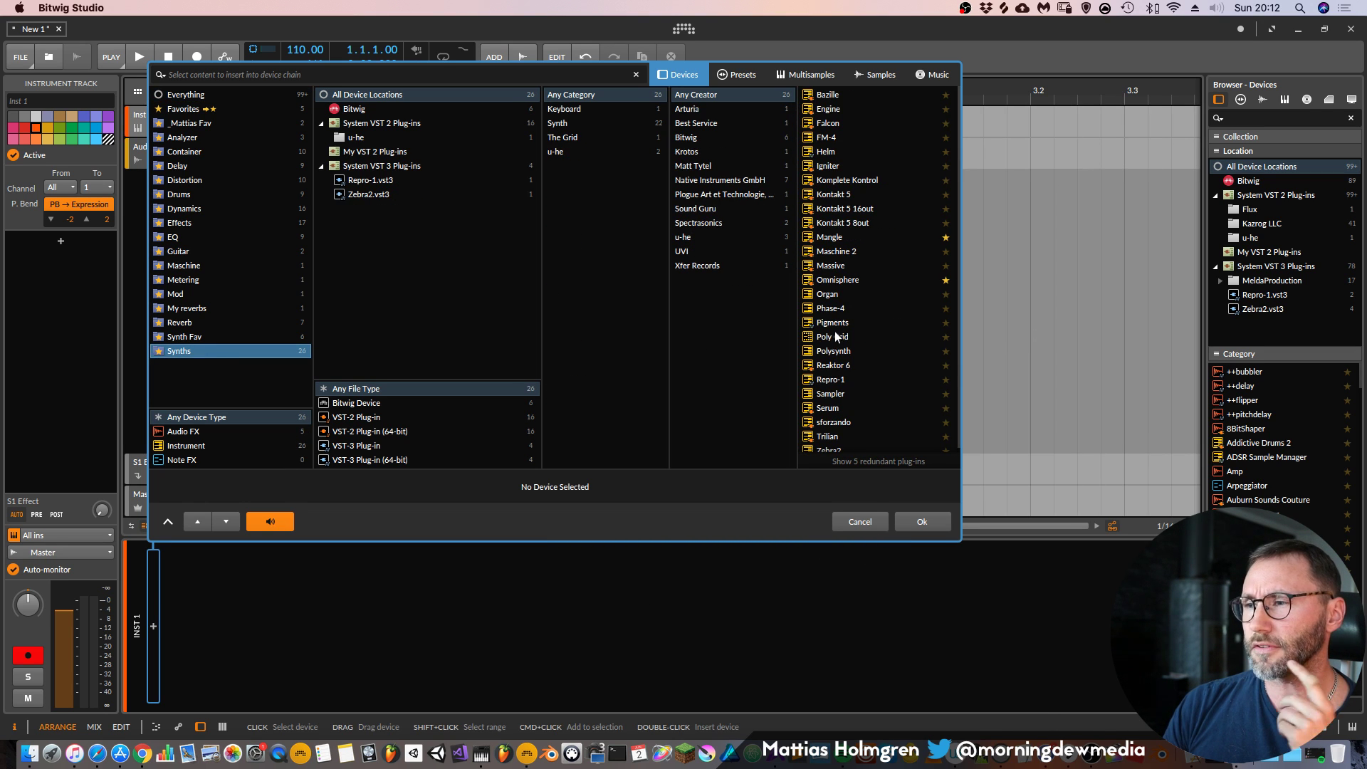
double_click(833, 352)
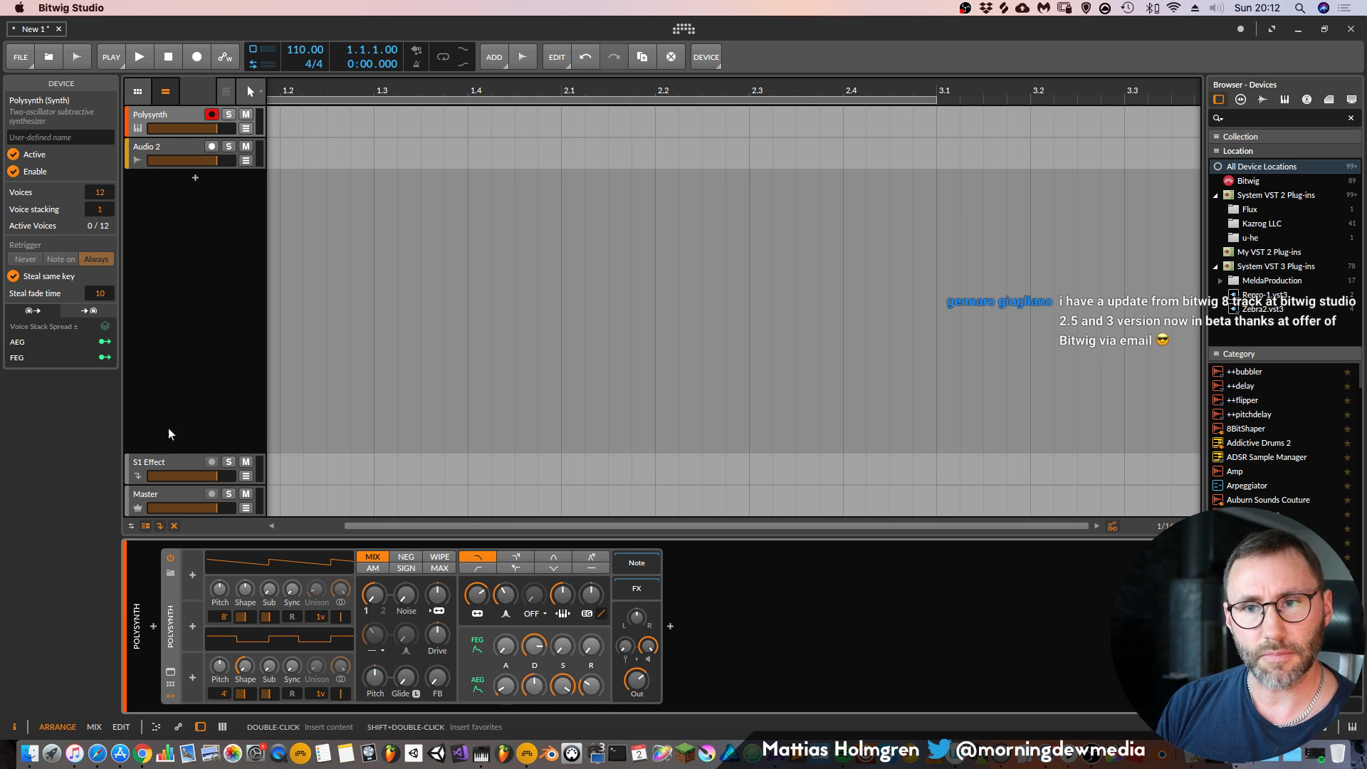
left_click_drag(100, 209, 100, 196)
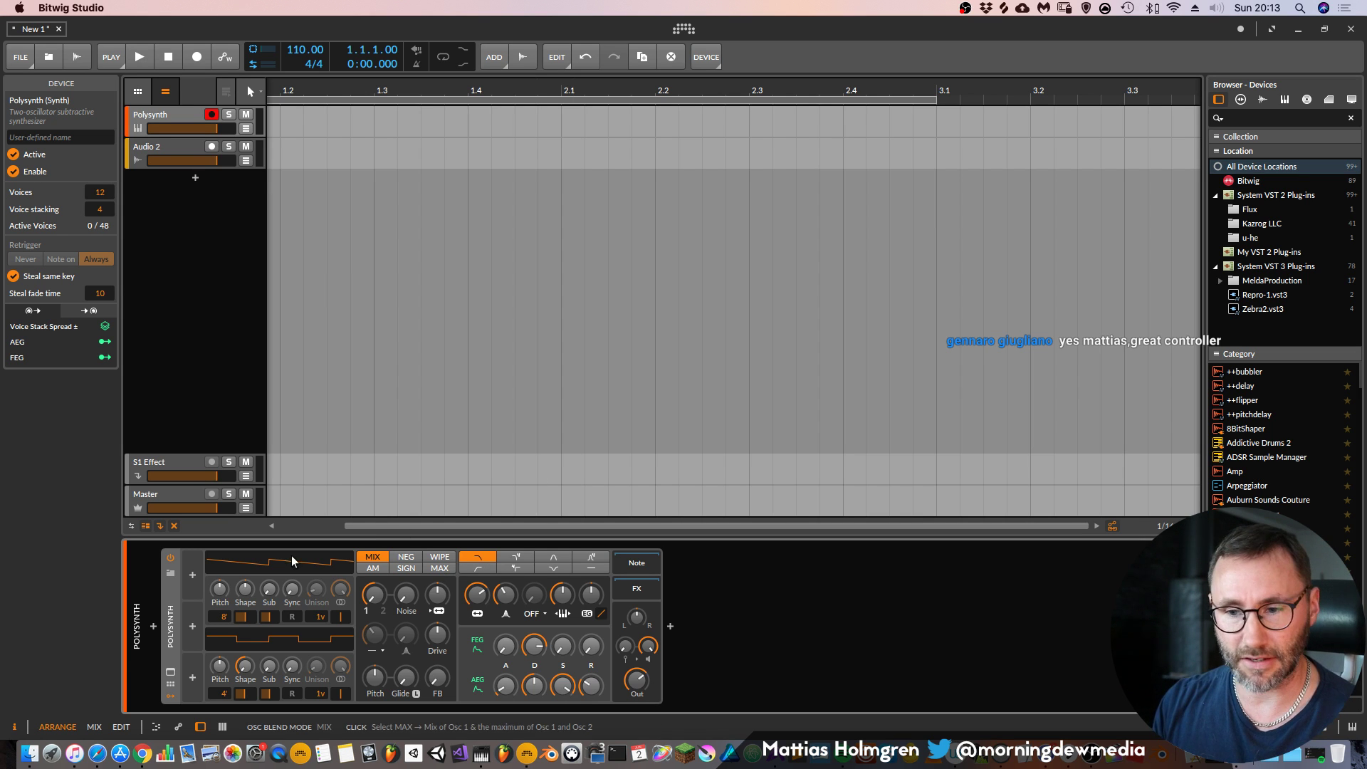
Replace the Polysynth on the instrument track with a Poly Grid from the Synths collection
left_click(169, 636)
key("Delete")
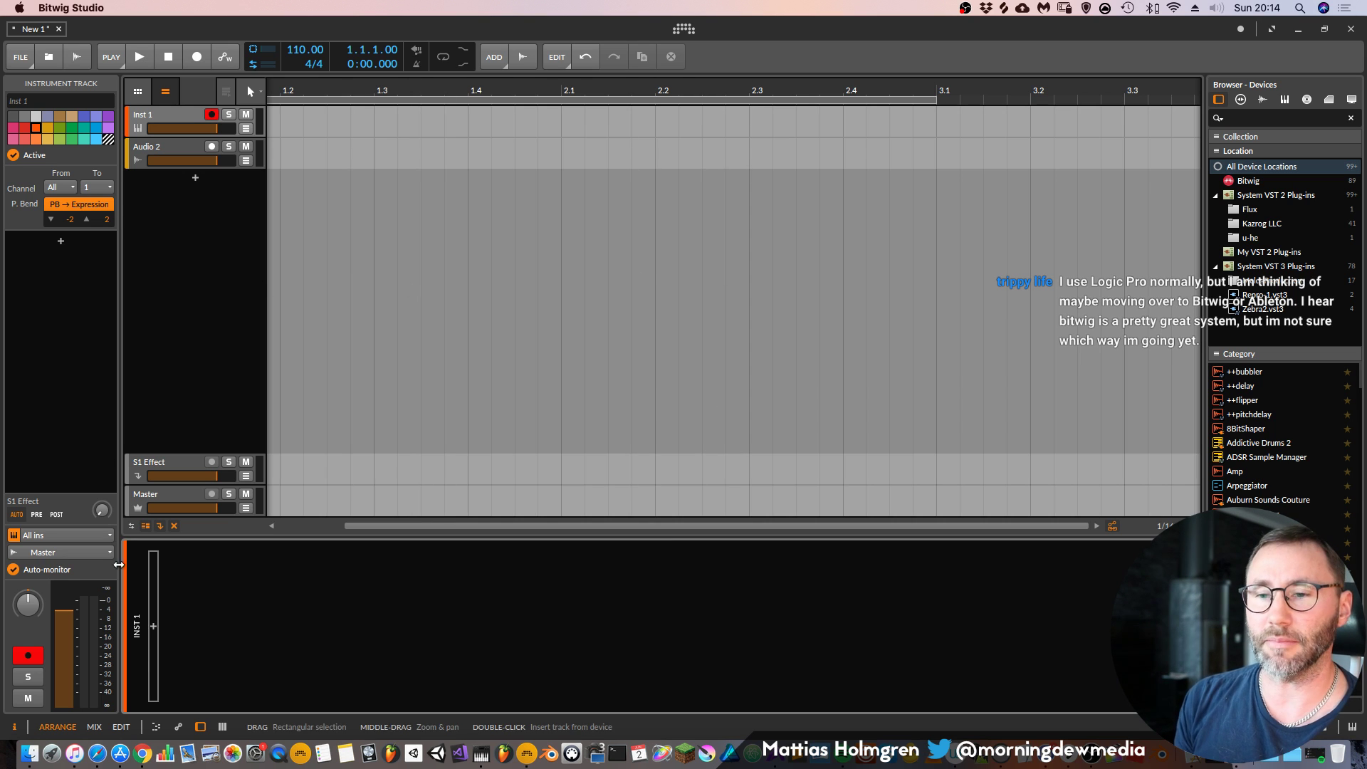
left_click(154, 628)
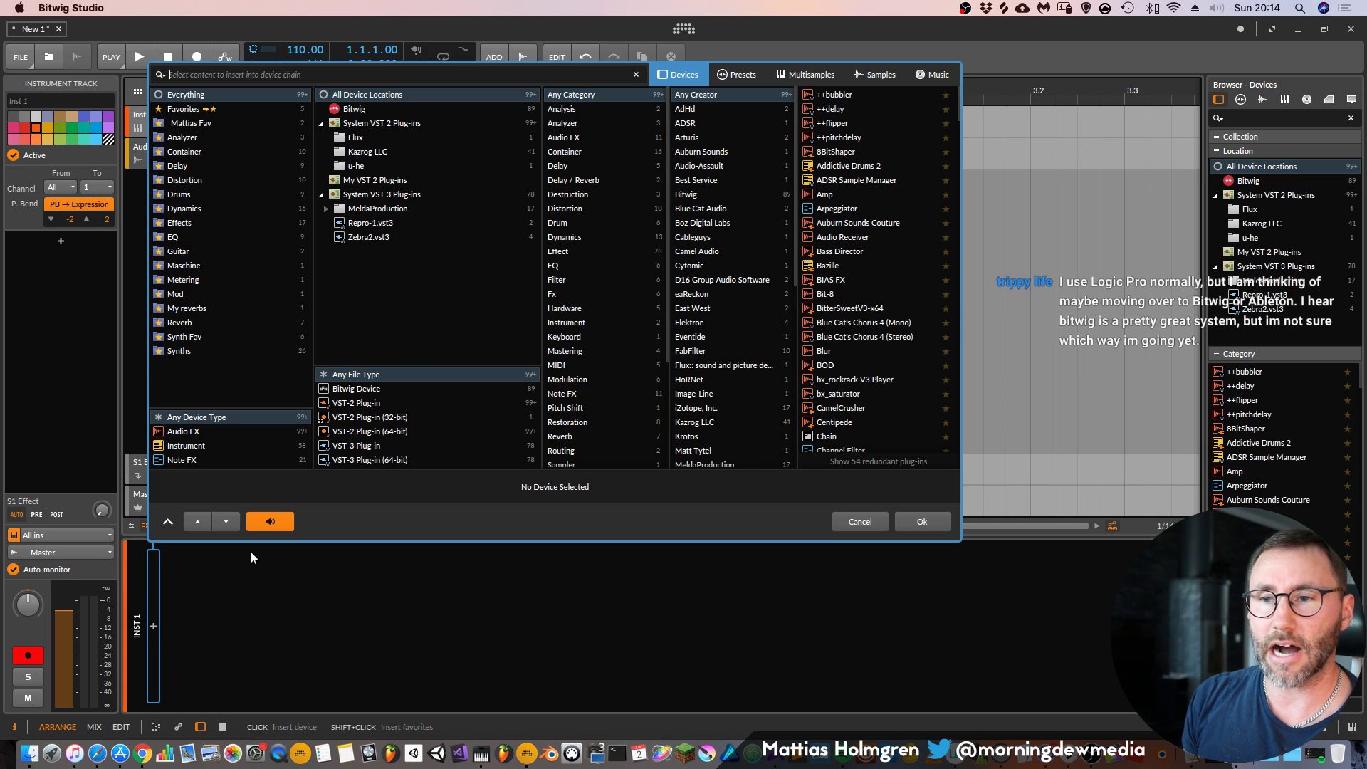
left_click(222, 350)
left_click(833, 337)
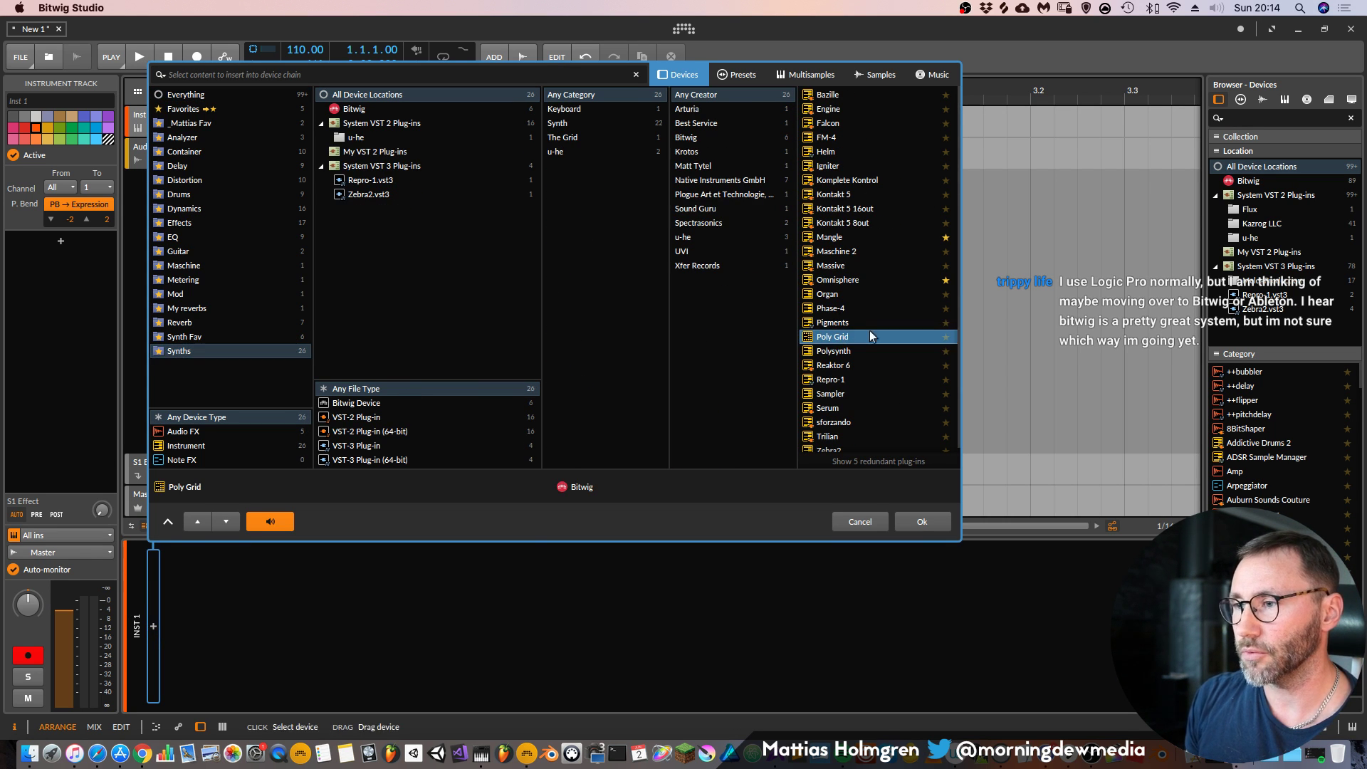
left_click(922, 522)
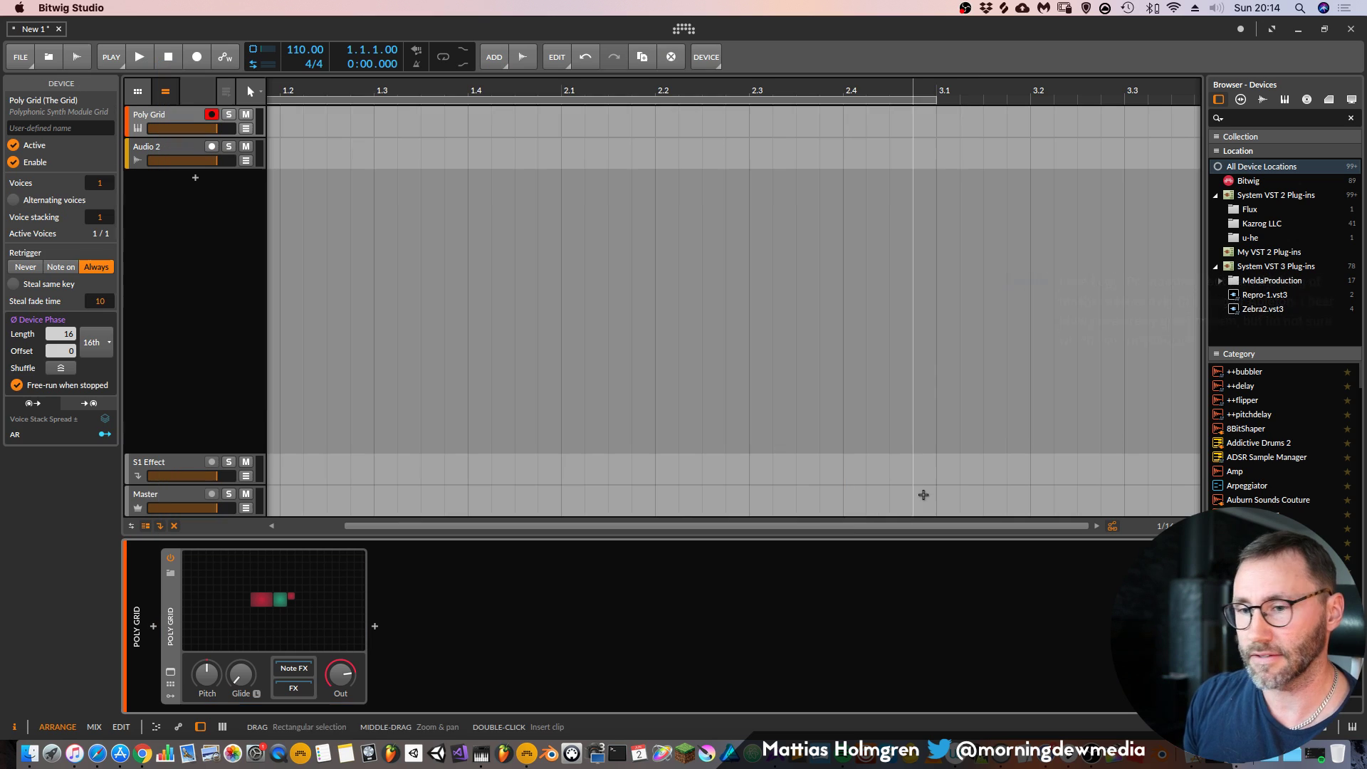
Open the Poly Grid patch editor and examine the default Triangle, AR and audio output modules at different magnifications
left_click(284, 602)
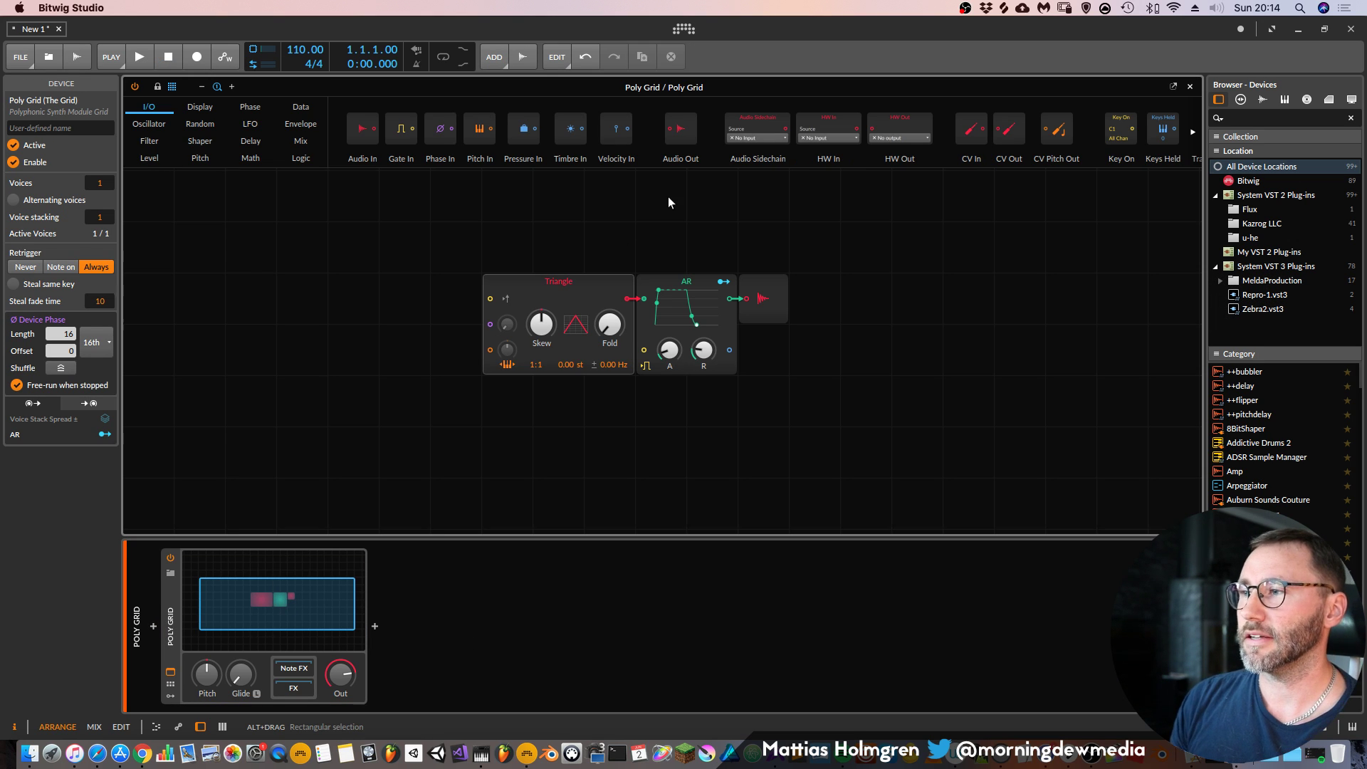
key("super+plus")
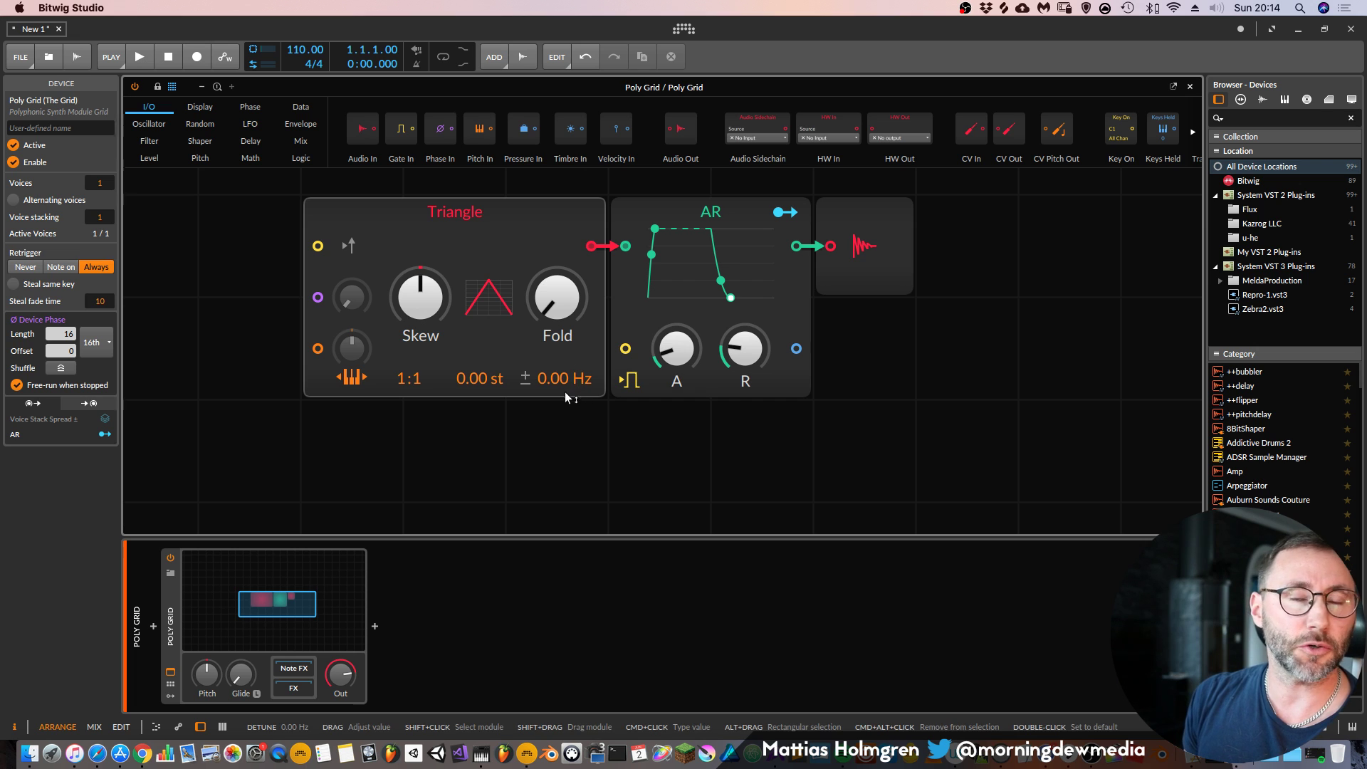
left_click(202, 87)
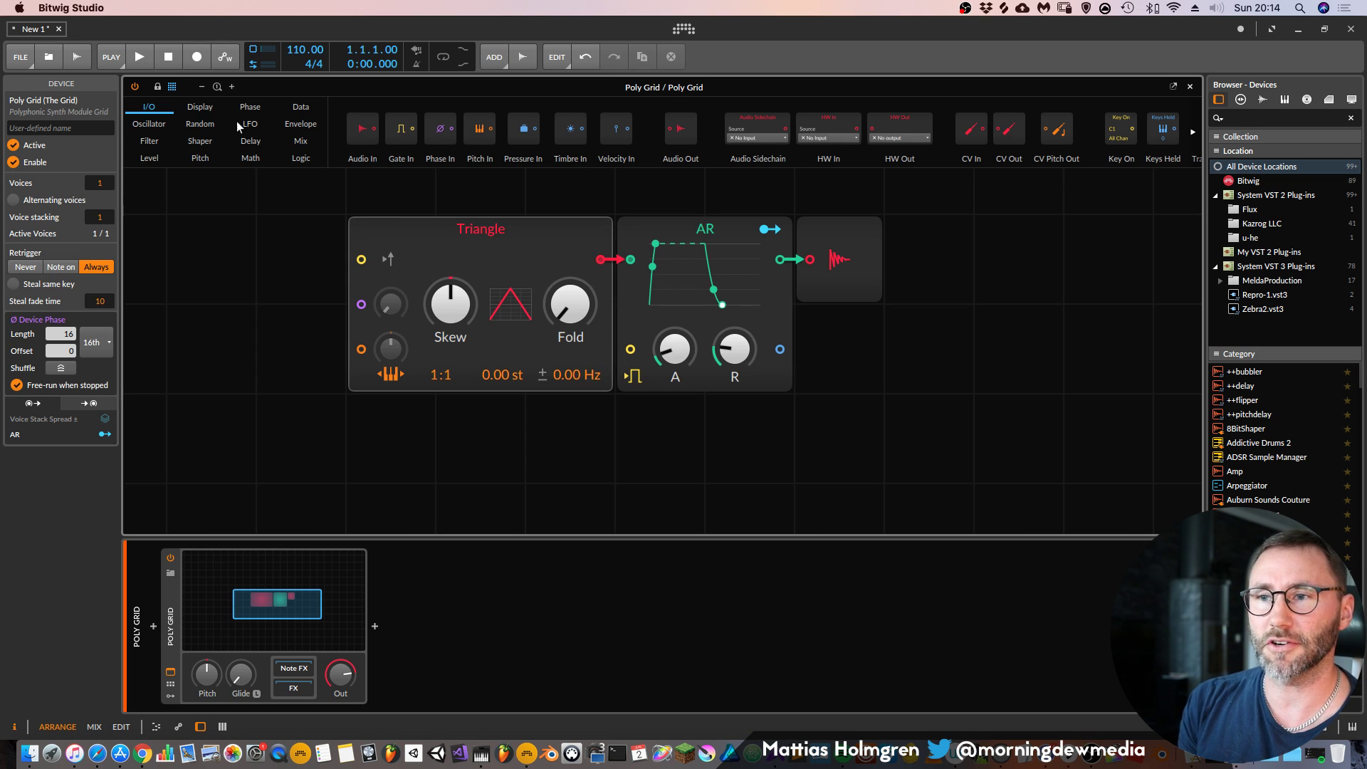
left_click(202, 87)
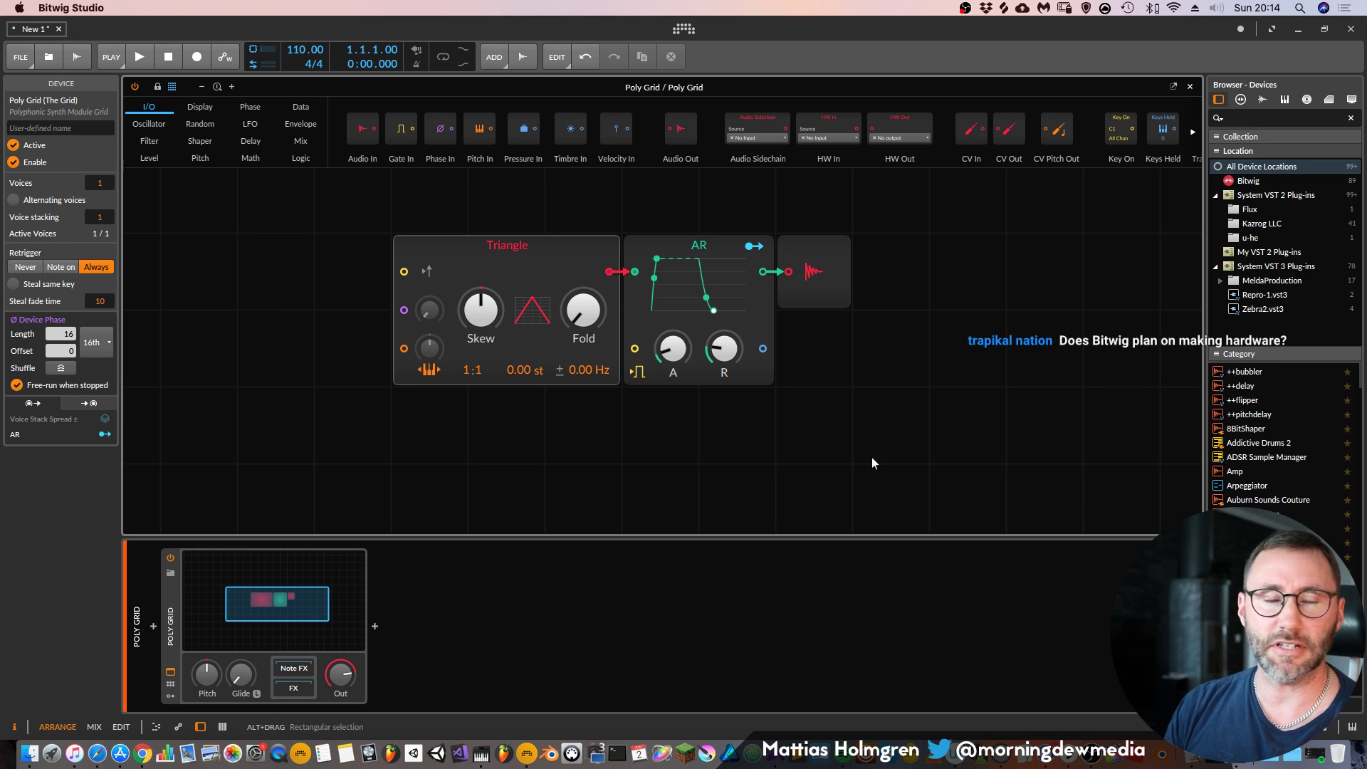
mouse_move(954, 330)
left_mouse_down()
mouse_move(944, 358)
mouse_move(969, 350)
left_mouse_up()
scroll(521, 294, "down", 3)
scroll(521, 294, "up", 5)
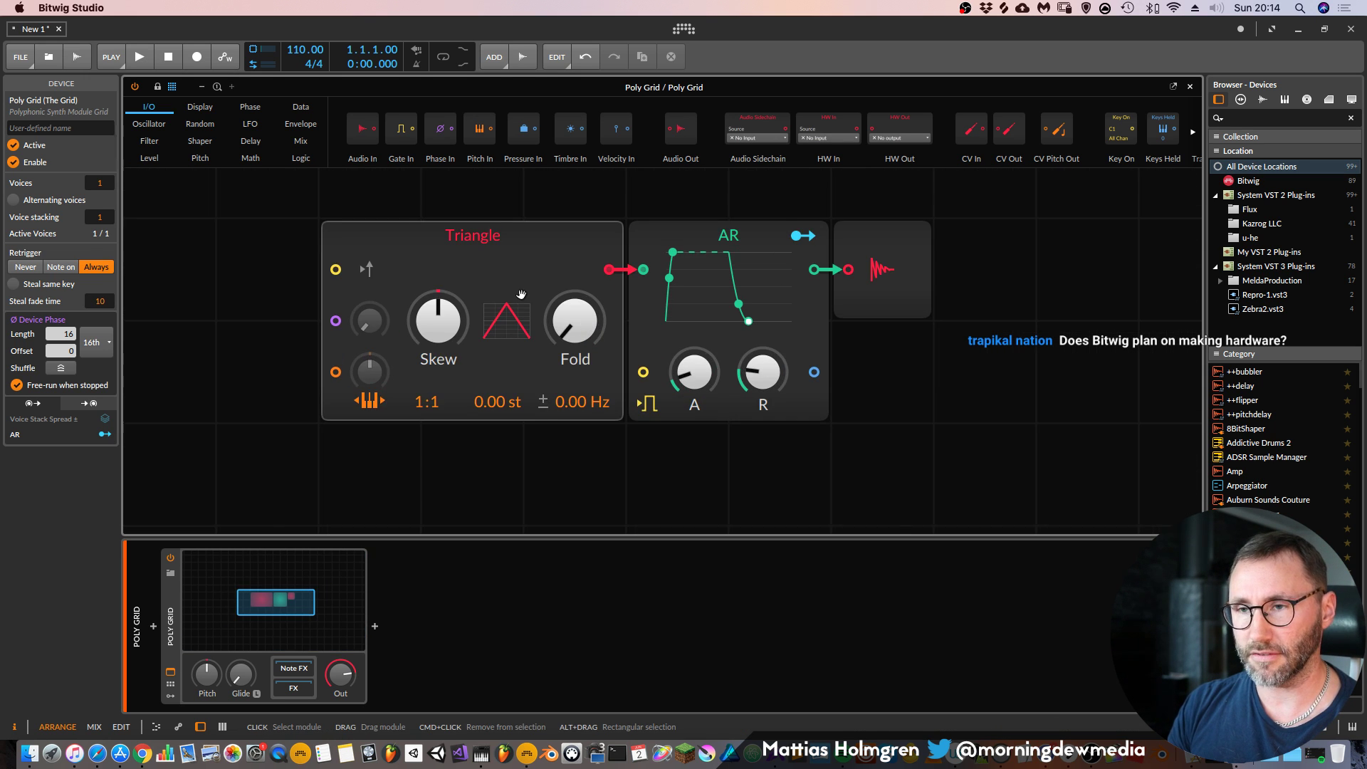
scroll(521, 295, "down", 3)
scroll(812, 399, "down", 3)
scroll(811, 399, "right", 2)
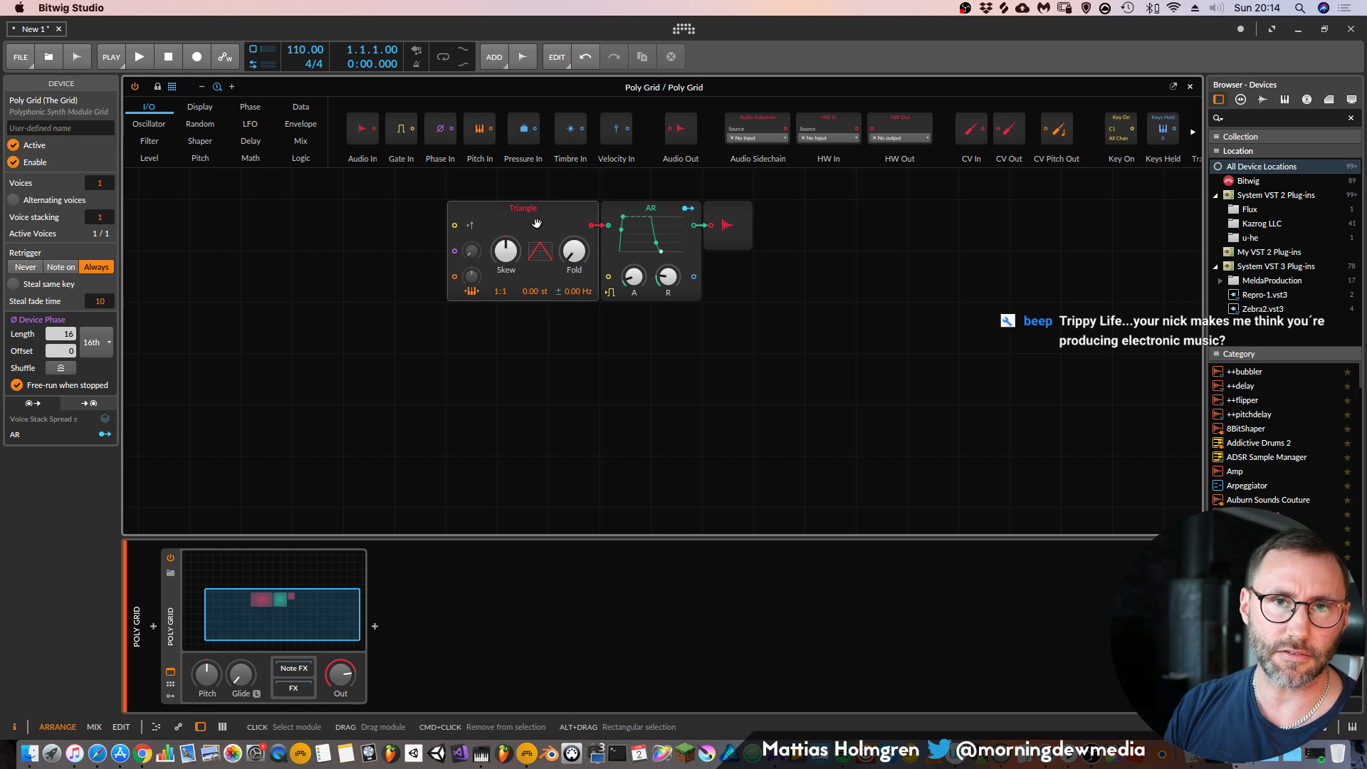
Move the Triangle oscillator away from the AR module and add a Sampler oscillator below it
left_click_drag(548, 214, 446, 214)
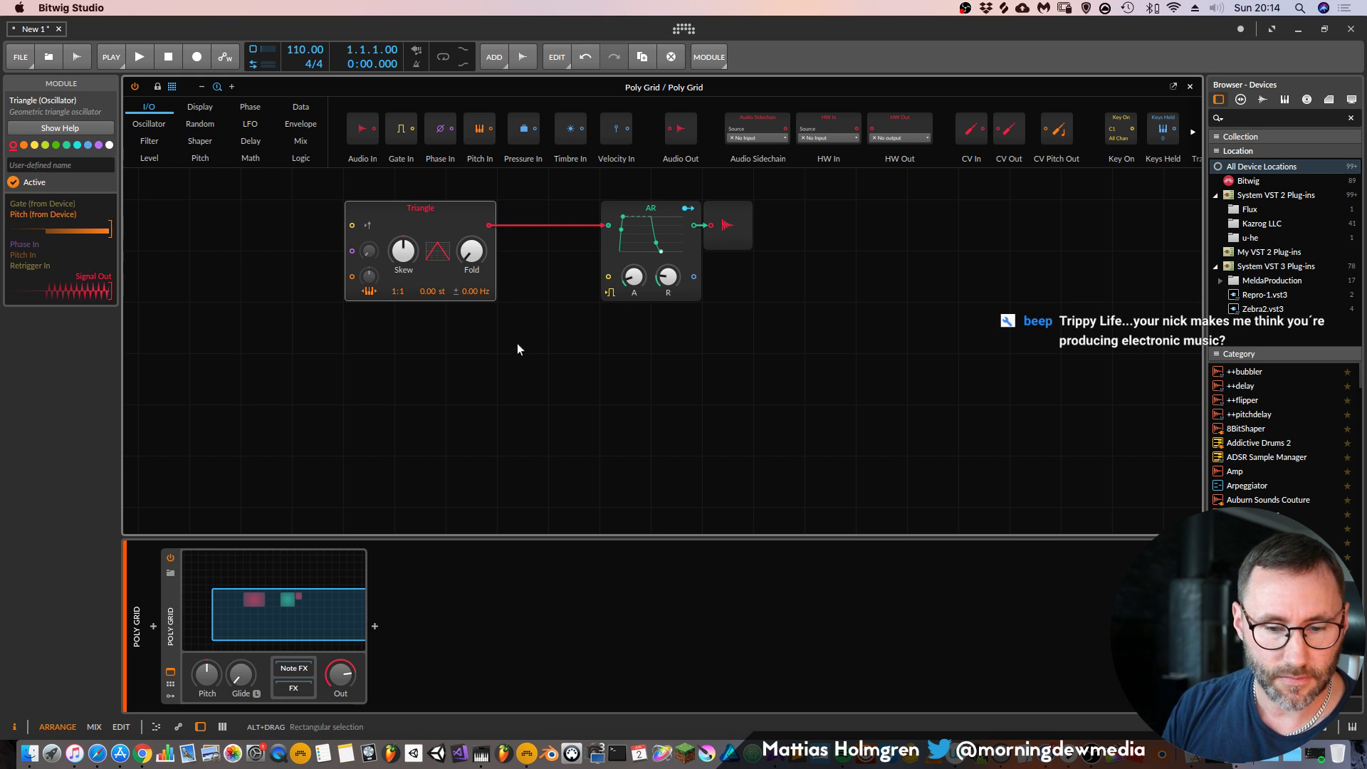
left_click_drag(544, 329, 670, 336)
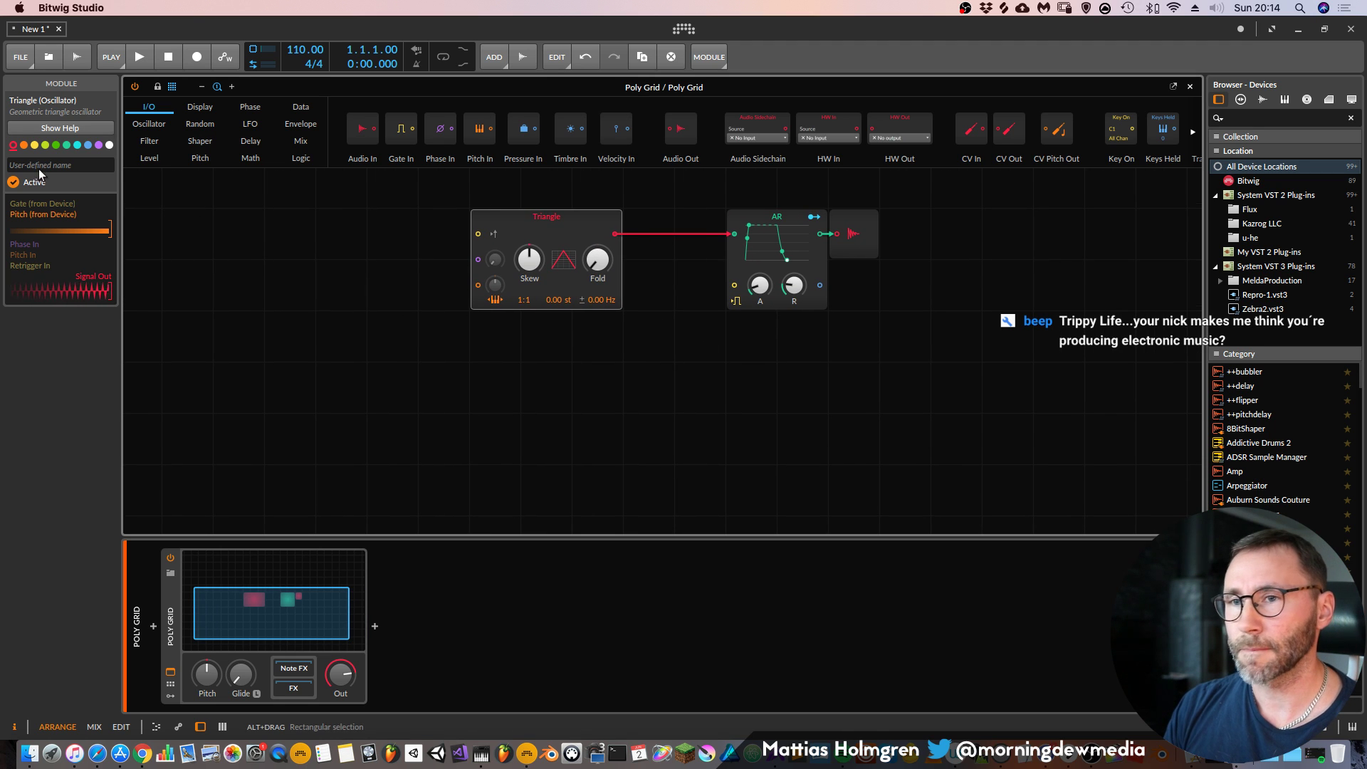
left_click(155, 126)
left_click_drag(885, 130, 240, 359)
left_click_drag(772, 382, 769, 296)
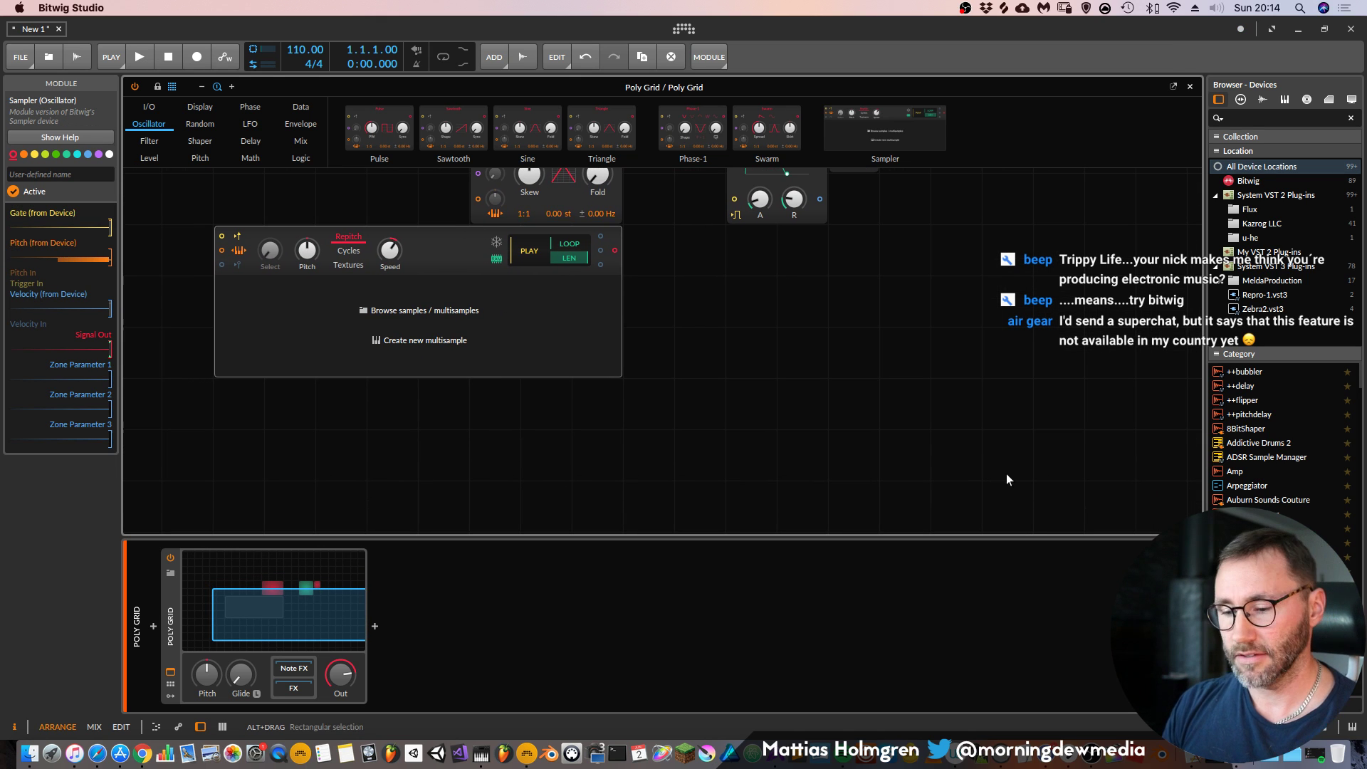
Load the sample 104bpm Cmajmin BR Funk 10.wav from the sample browser into the Sampler module
left_click(1262, 99)
scroll(1298, 458, "down", 5)
left_click(1311, 470)
left_click_drag(1316, 466, 409, 336)
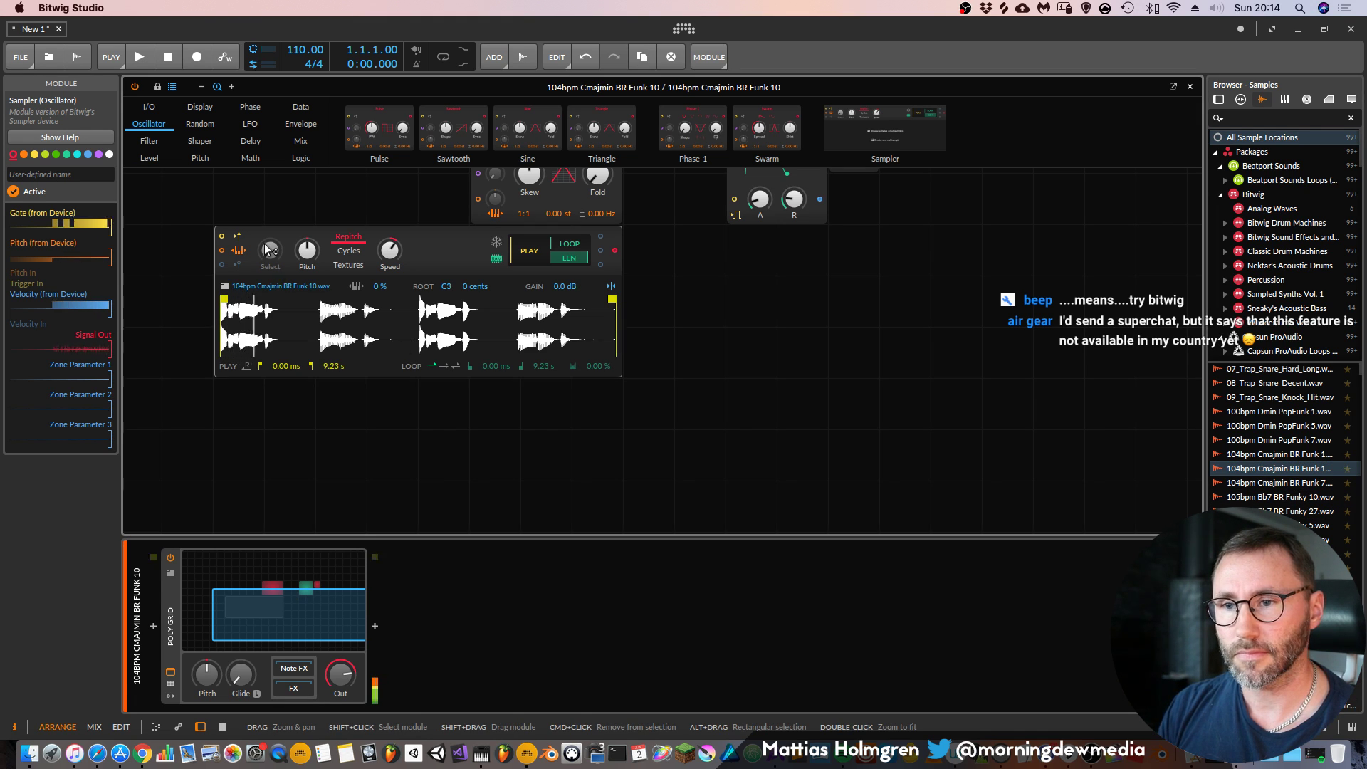
Close the Poly Grid patch editor and select the instrument track in the arranger
left_click(1190, 87)
left_click(170, 147)
left_click(177, 117)
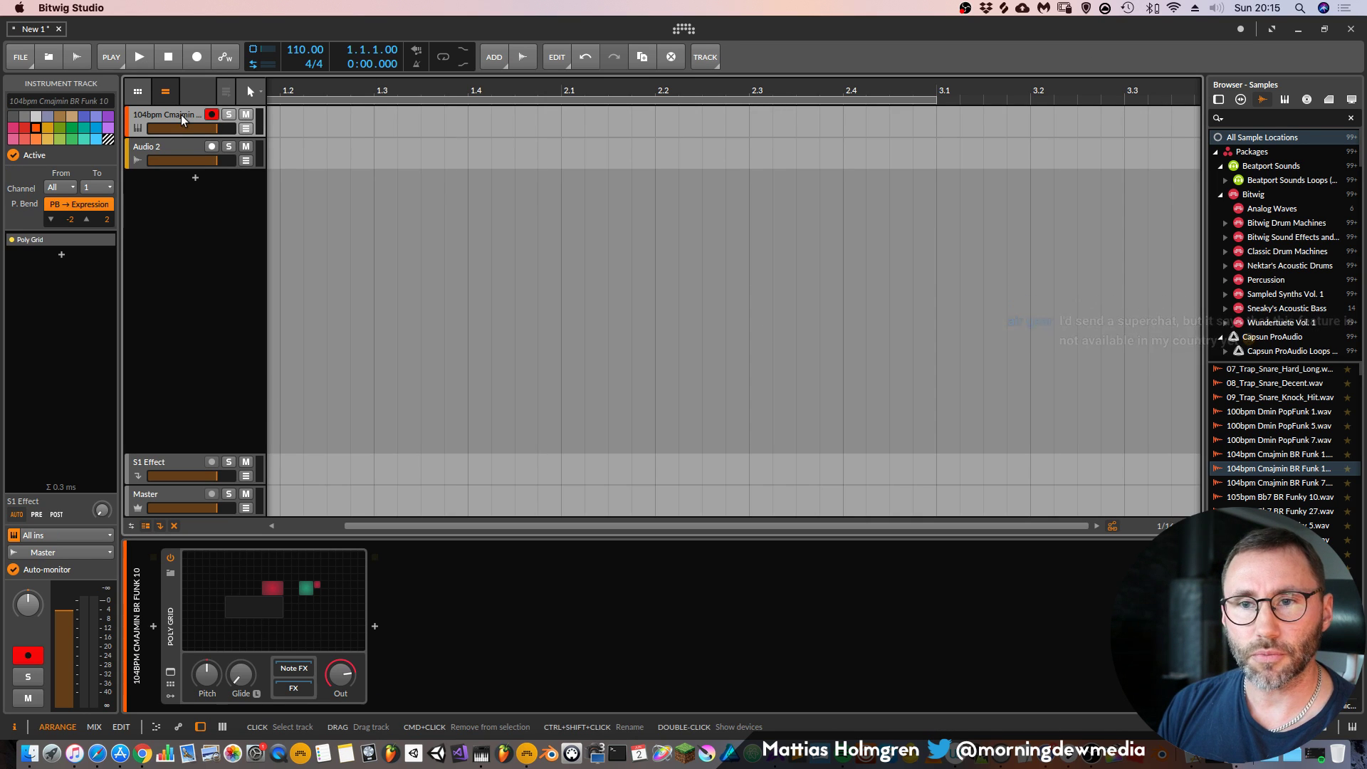
Reopen the Poly Grid patch editor and move the Triangle oscillator farther from the AR module
left_click(260, 615)
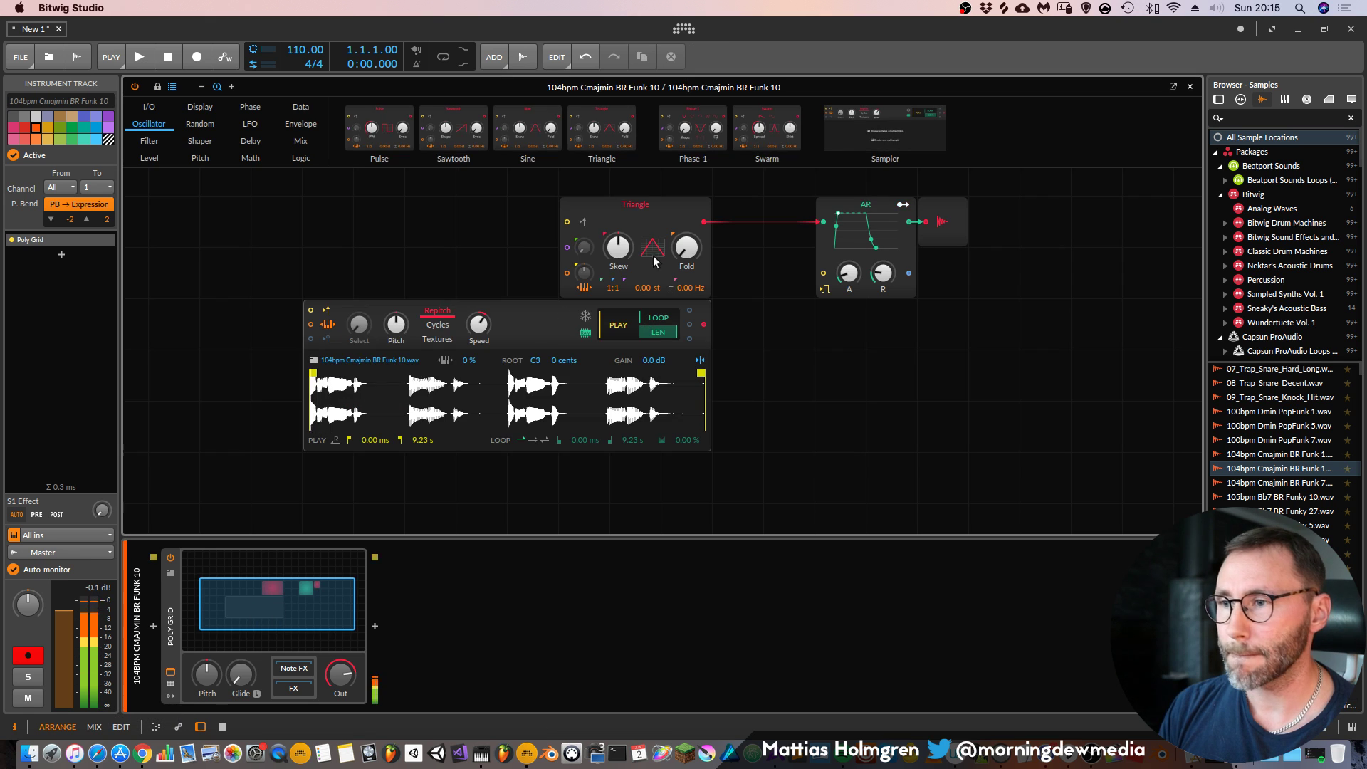
left_click(597, 208)
left_click_drag(547, 212, 494, 212)
Disconnect the Triangle oscillator from the AR module and patch the Sampler's signal output into the AR input instead
left_click_drag(823, 222, 742, 249)
key("super+plus")
key("super+plus")
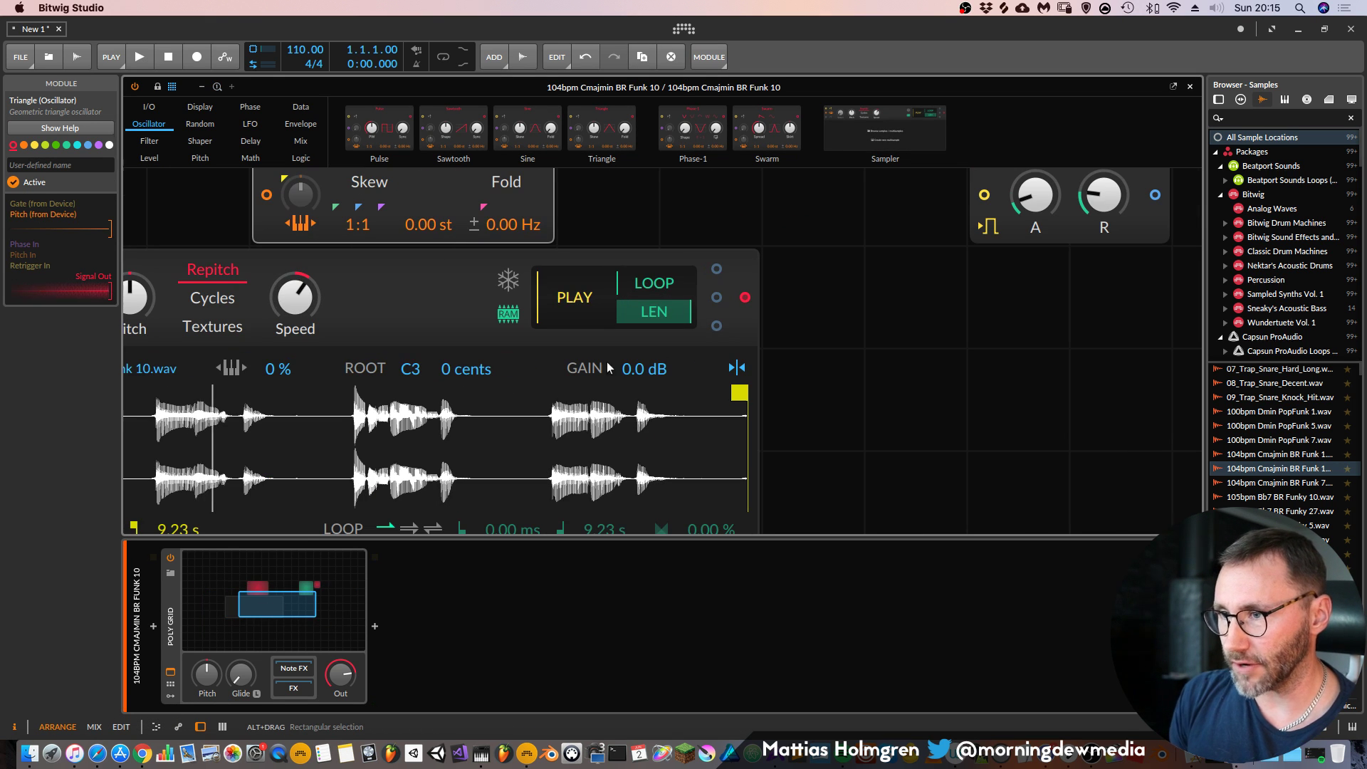
left_click(203, 88)
left_click(217, 87)
left_click_drag(704, 325, 823, 222)
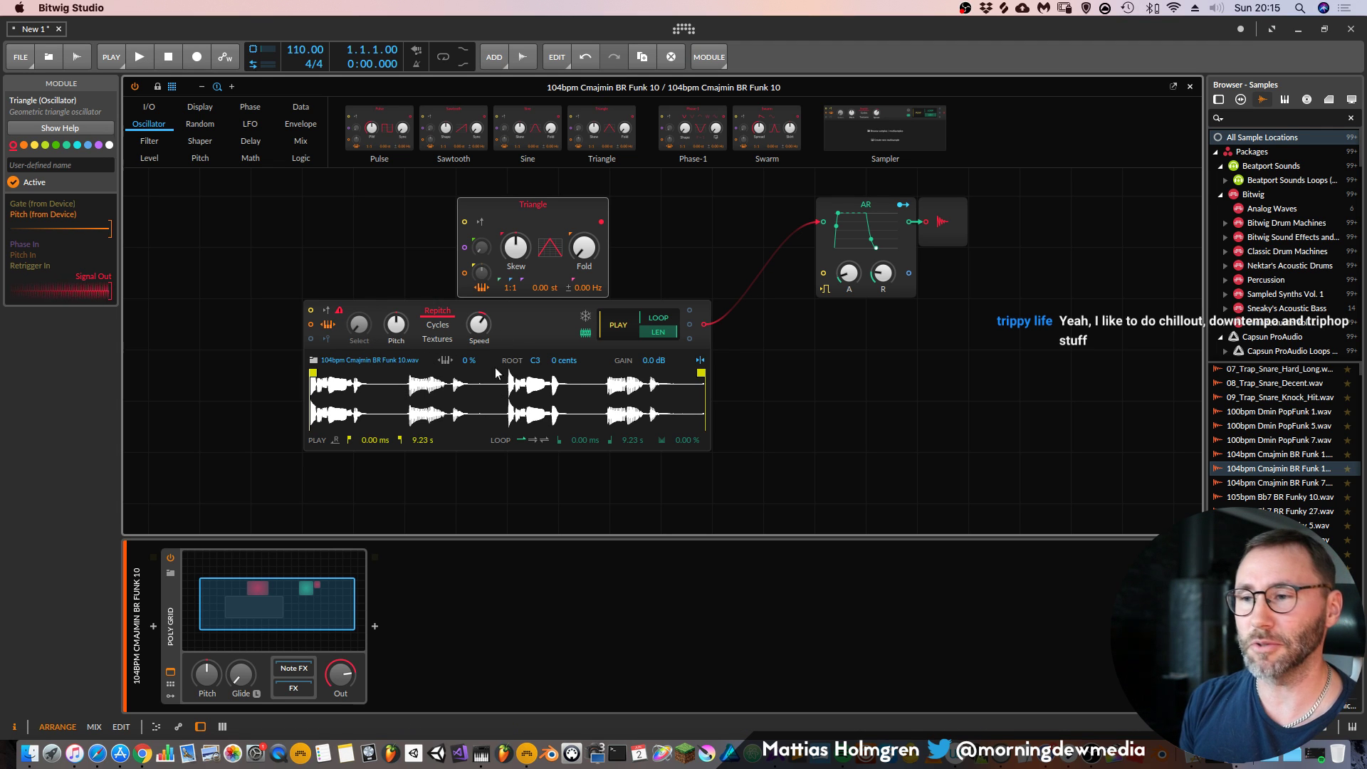
Delete the Triangle oscillator from the patch
left_click(442, 340)
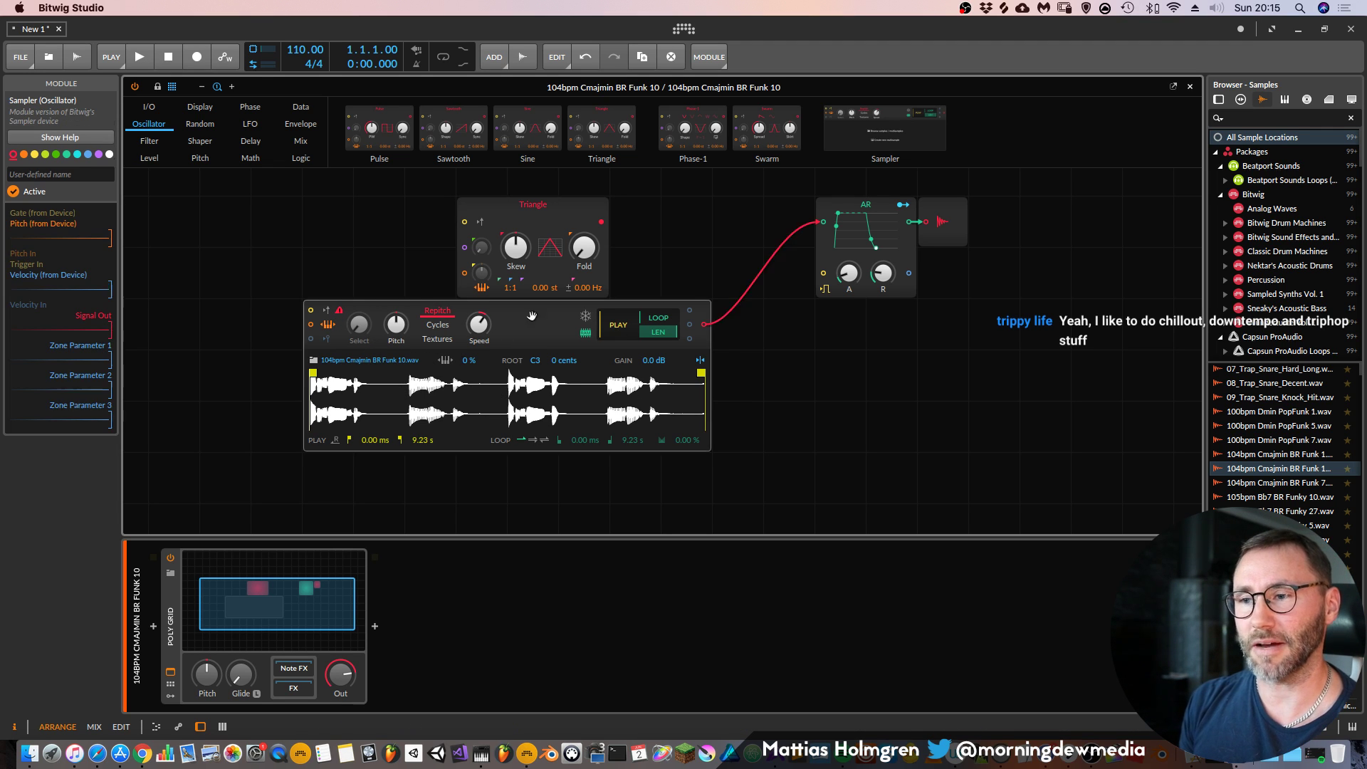
left_click(591, 262)
right_click(553, 205)
left_click(696, 294)
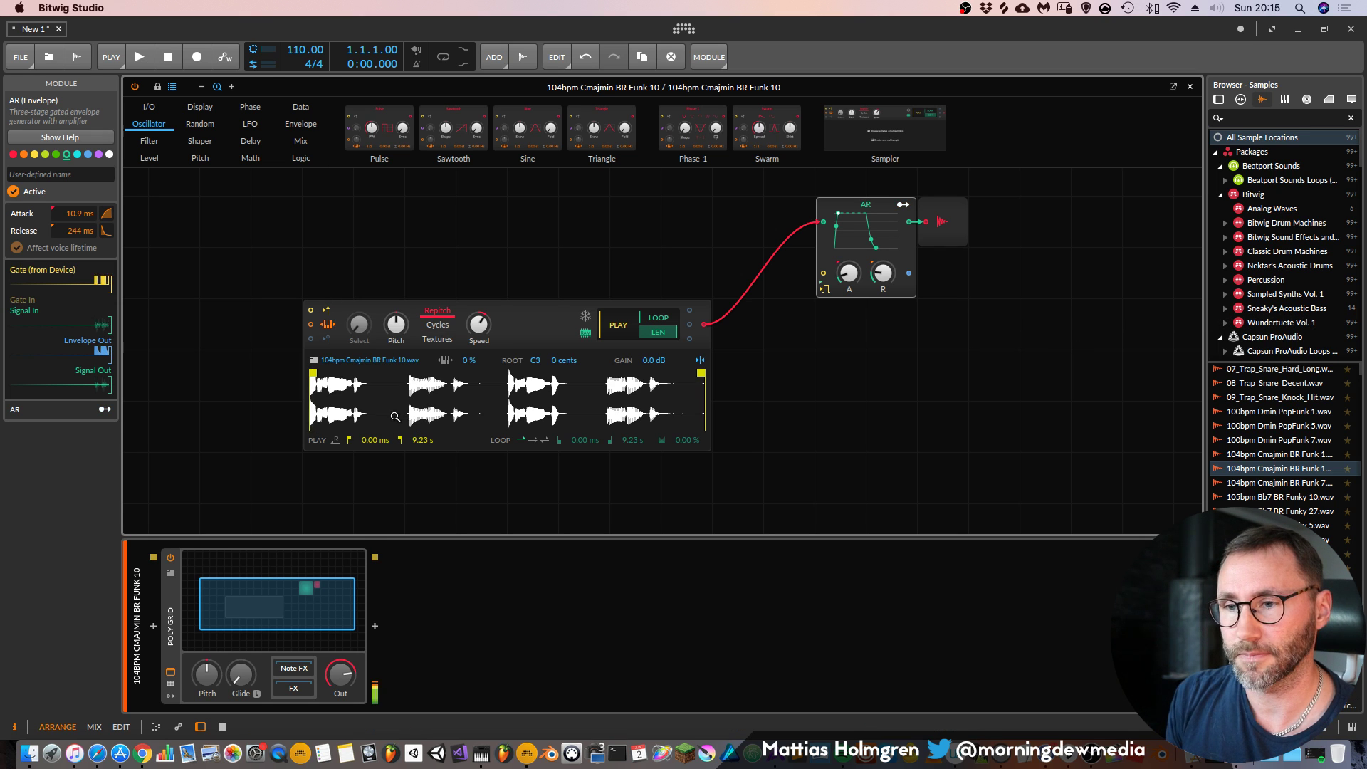
Switch the Sampler module to Textures playback and move its play start to 598 ms
left_click(446, 333)
left_click_drag(479, 324, 516, 321)
mouse_move(313, 374)
left_mouse_down()
mouse_move(360, 372)
mouse_move(336, 372)
left_mouse_up()
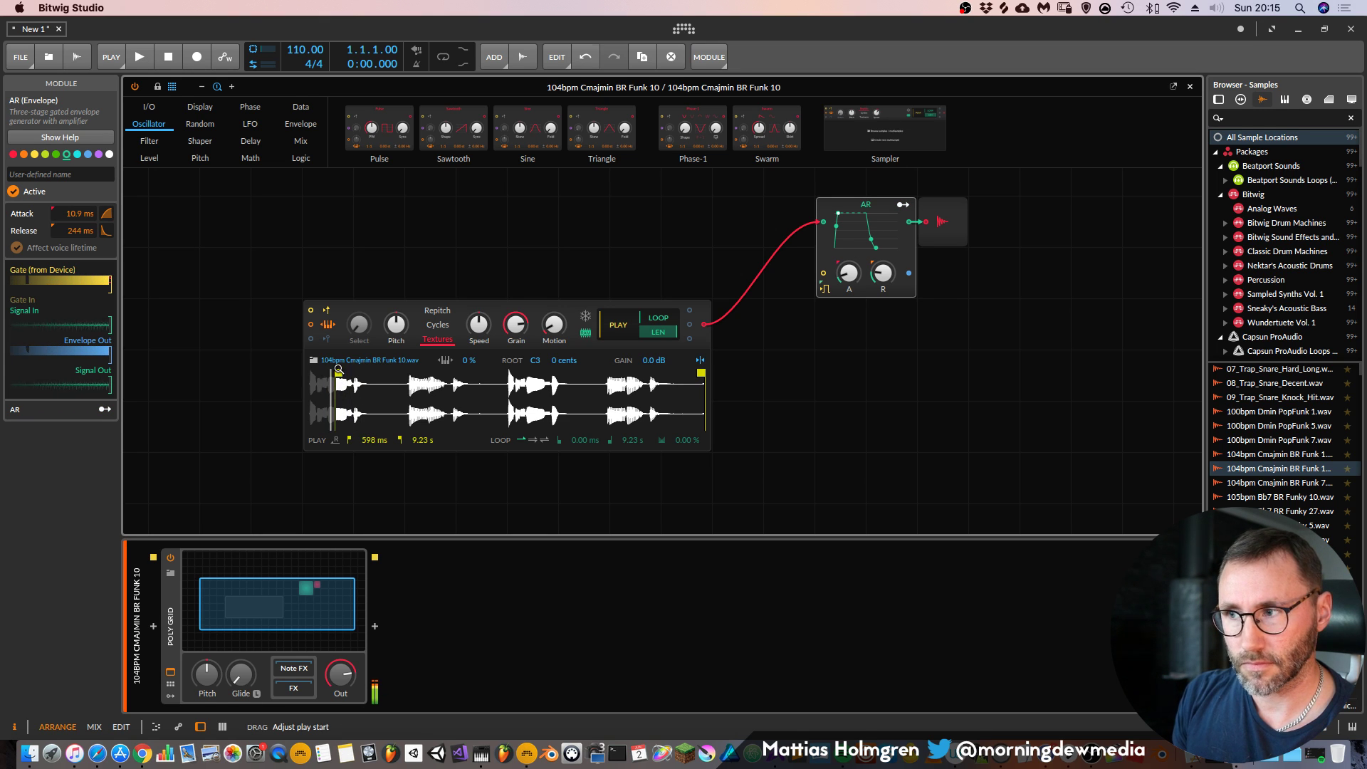
Move the audio output module well away from the AR module
left_click(595, 474)
scroll(361, 344, "down", 1)
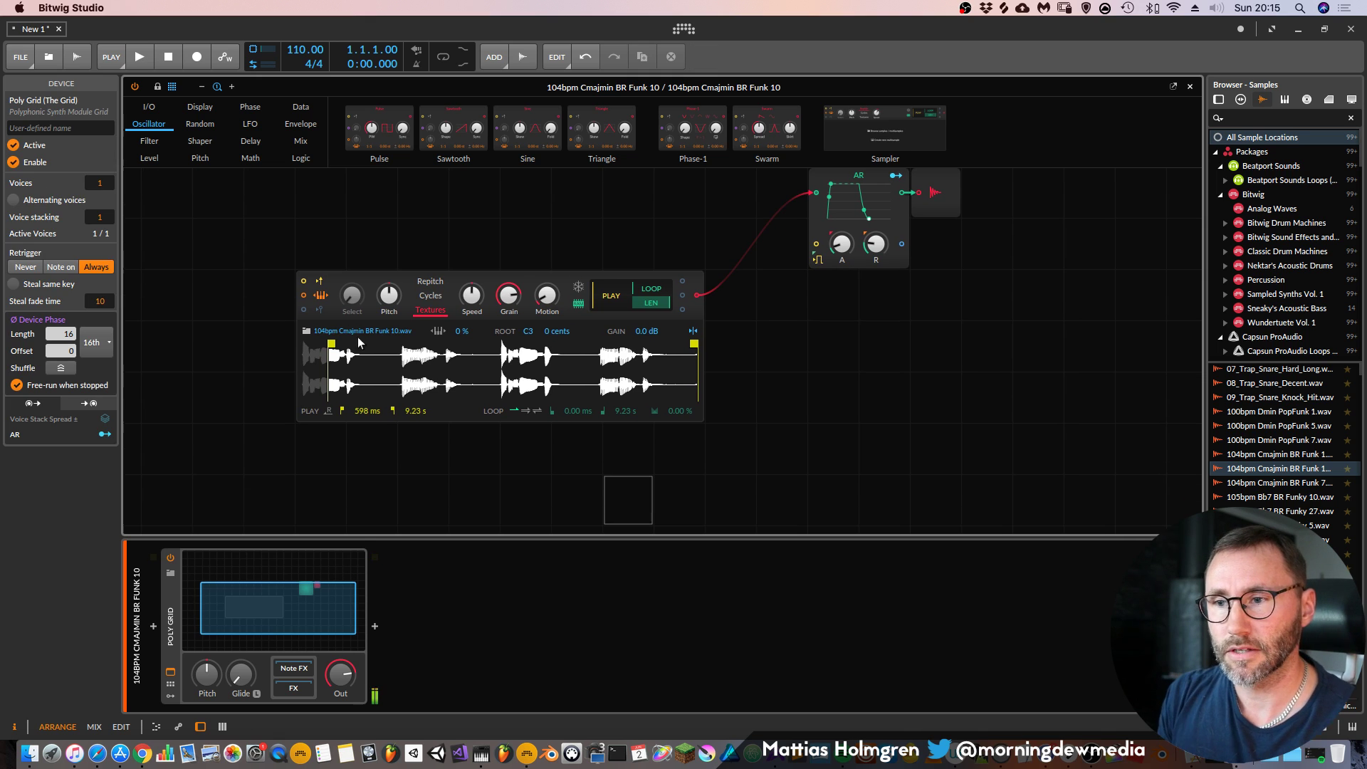
mouse_move(527, 275)
left_mouse_down()
mouse_move(579, 275)
mouse_move(529, 275)
left_mouse_up()
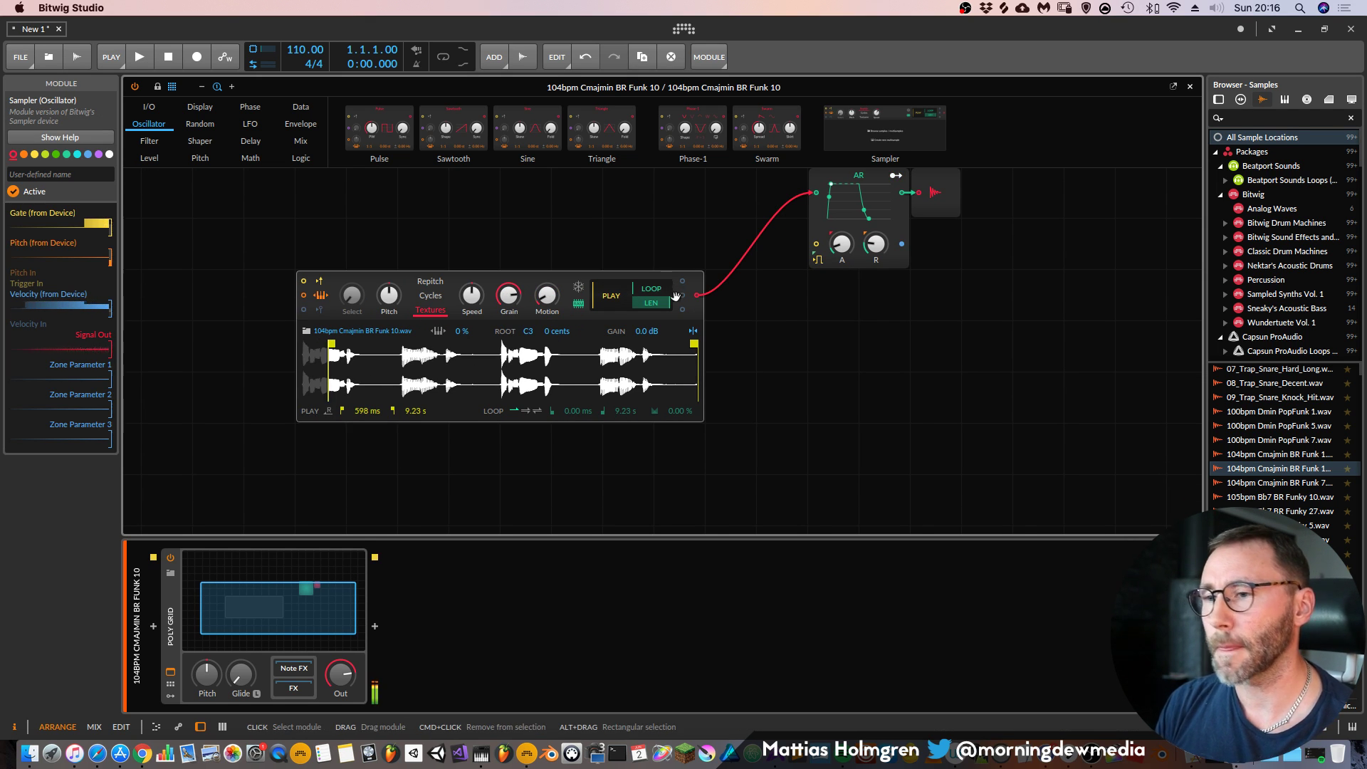
left_click_drag(942, 193, 1096, 204)
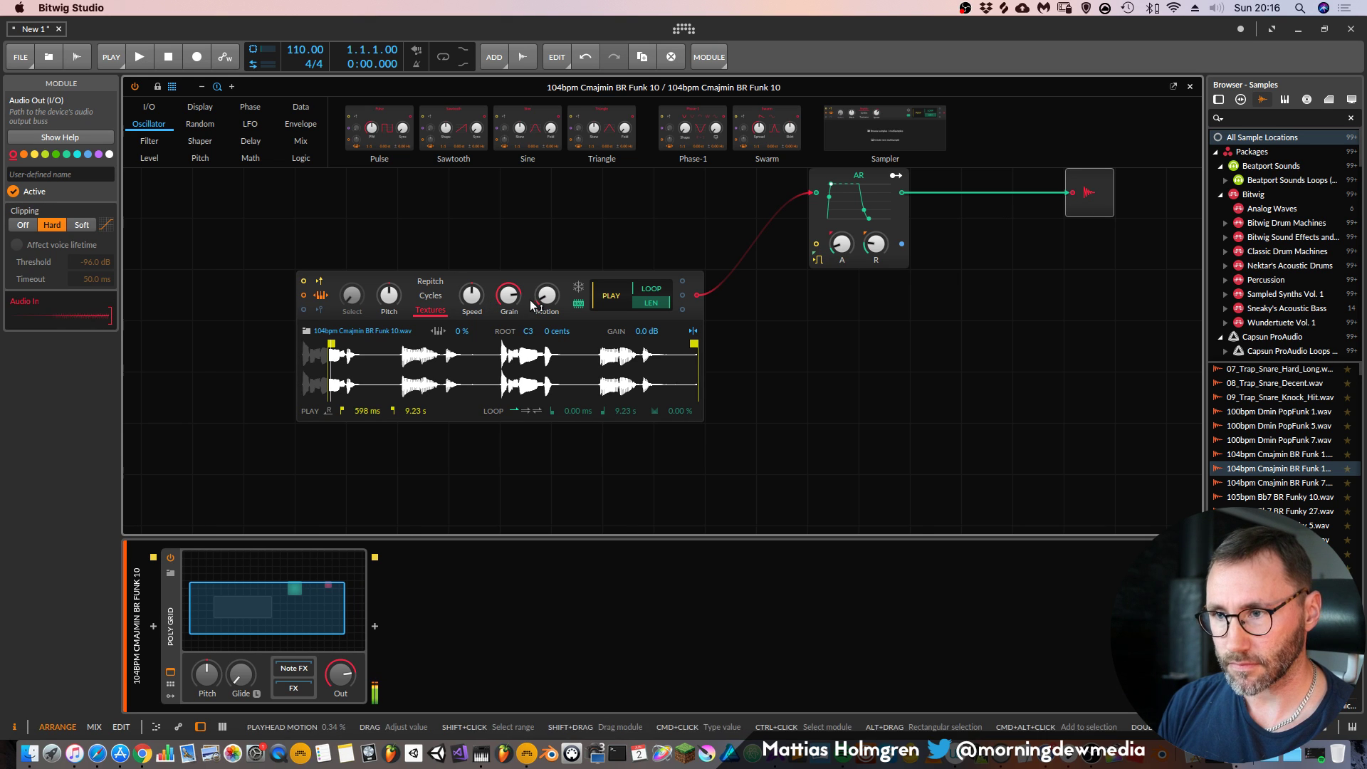
Raise the Sampler module's Speed slightly and return its playback mode to Repitch
left_click_drag(381, 304, 381, 299)
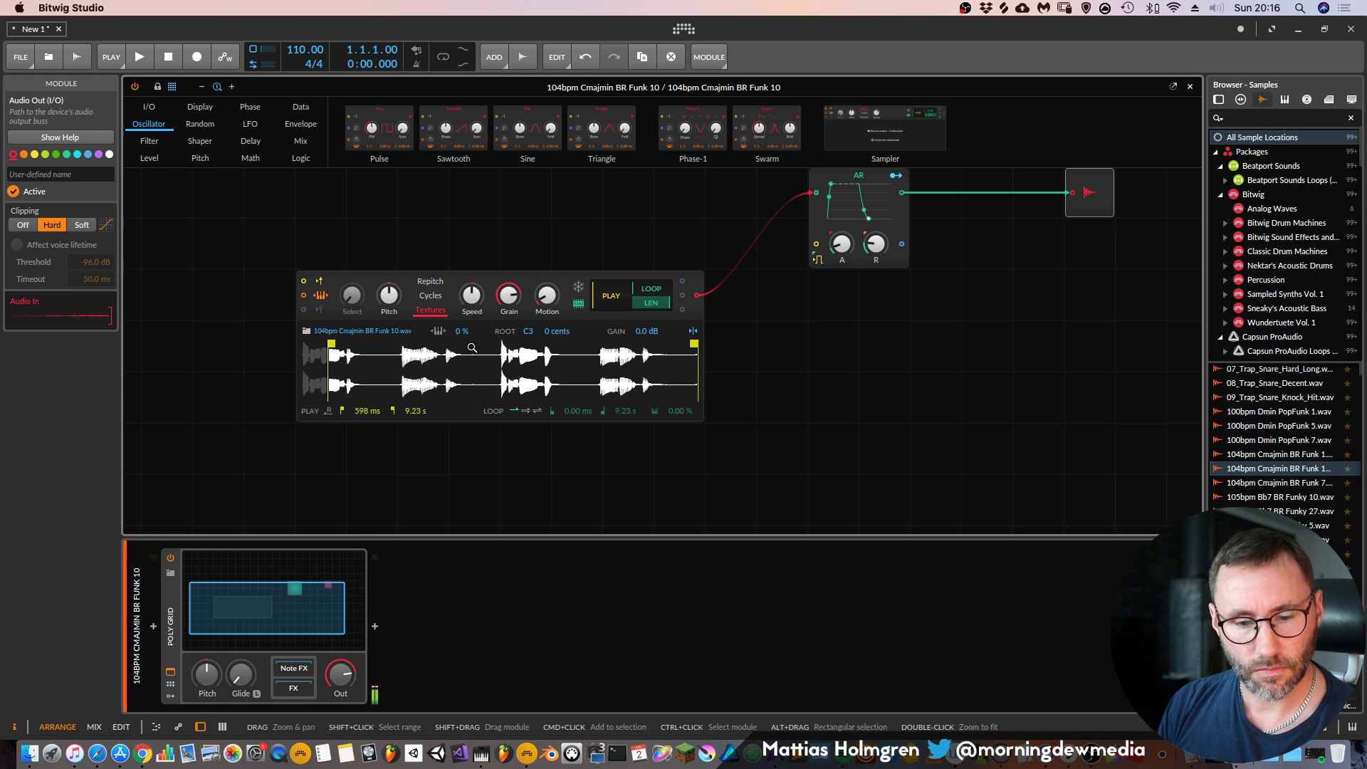
left_click_drag(471, 295, 472, 293)
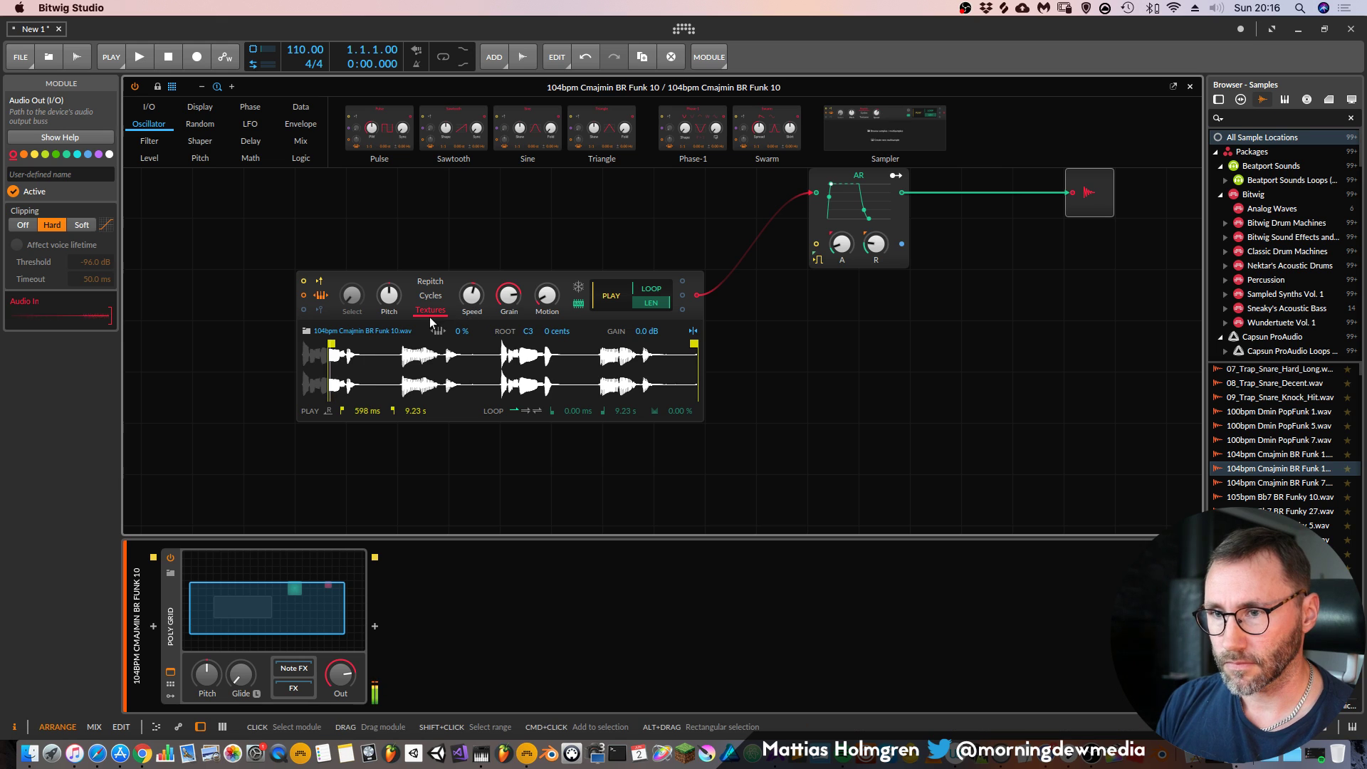
left_click(437, 283)
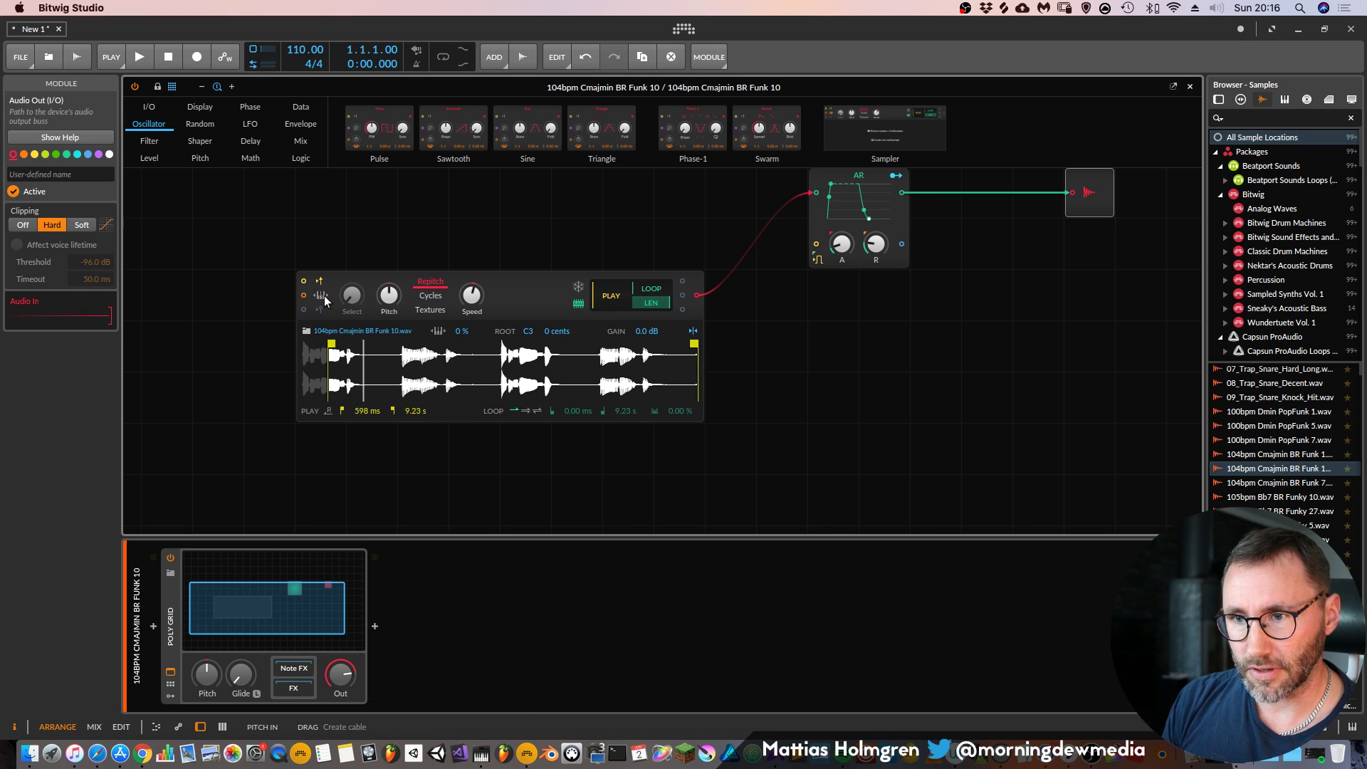
Add a Pitch In module connected to the Sampler's pitch input and disable the Poly Grid device
left_click(156, 108)
left_click_drag(473, 144, 306, 293)
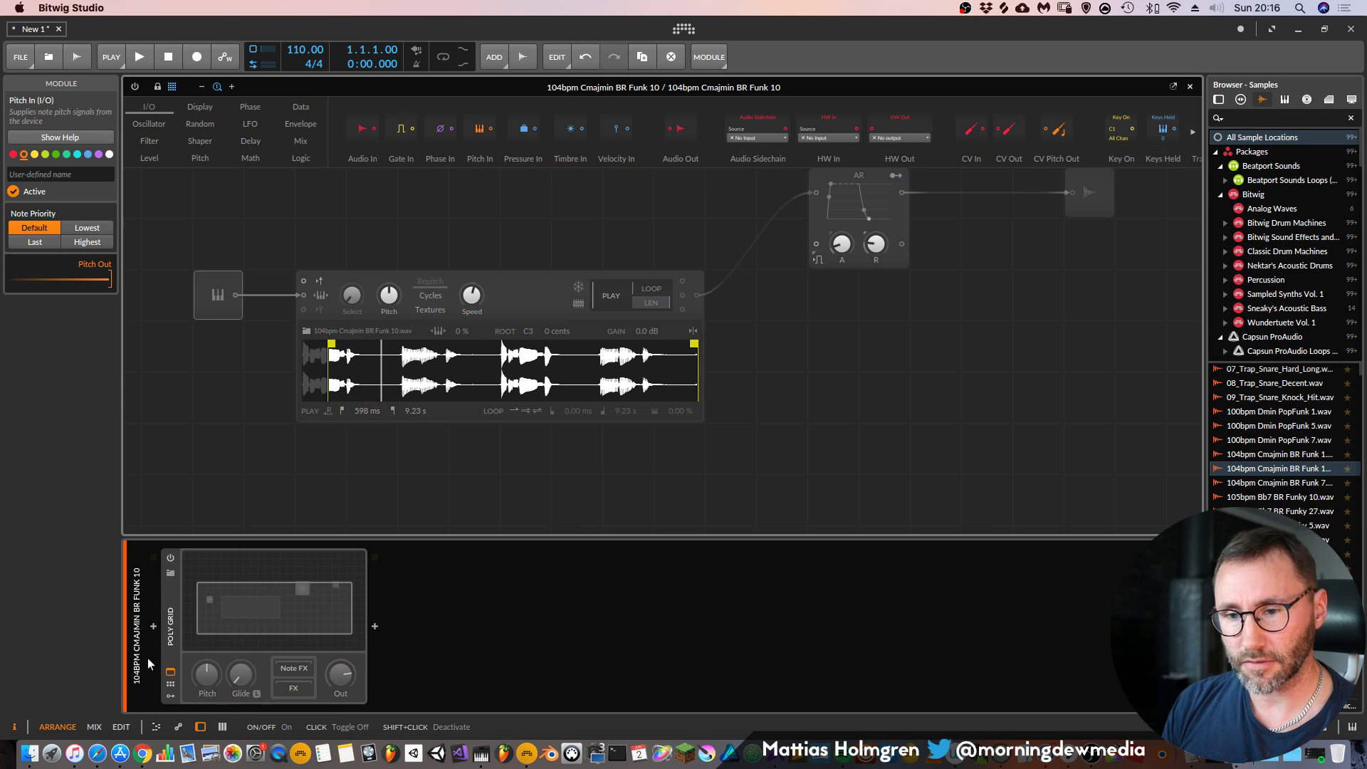
Insert a Sampler device from the Synths collection ahead of the Poly Grid device
left_click(153, 626)
left_click(175, 351)
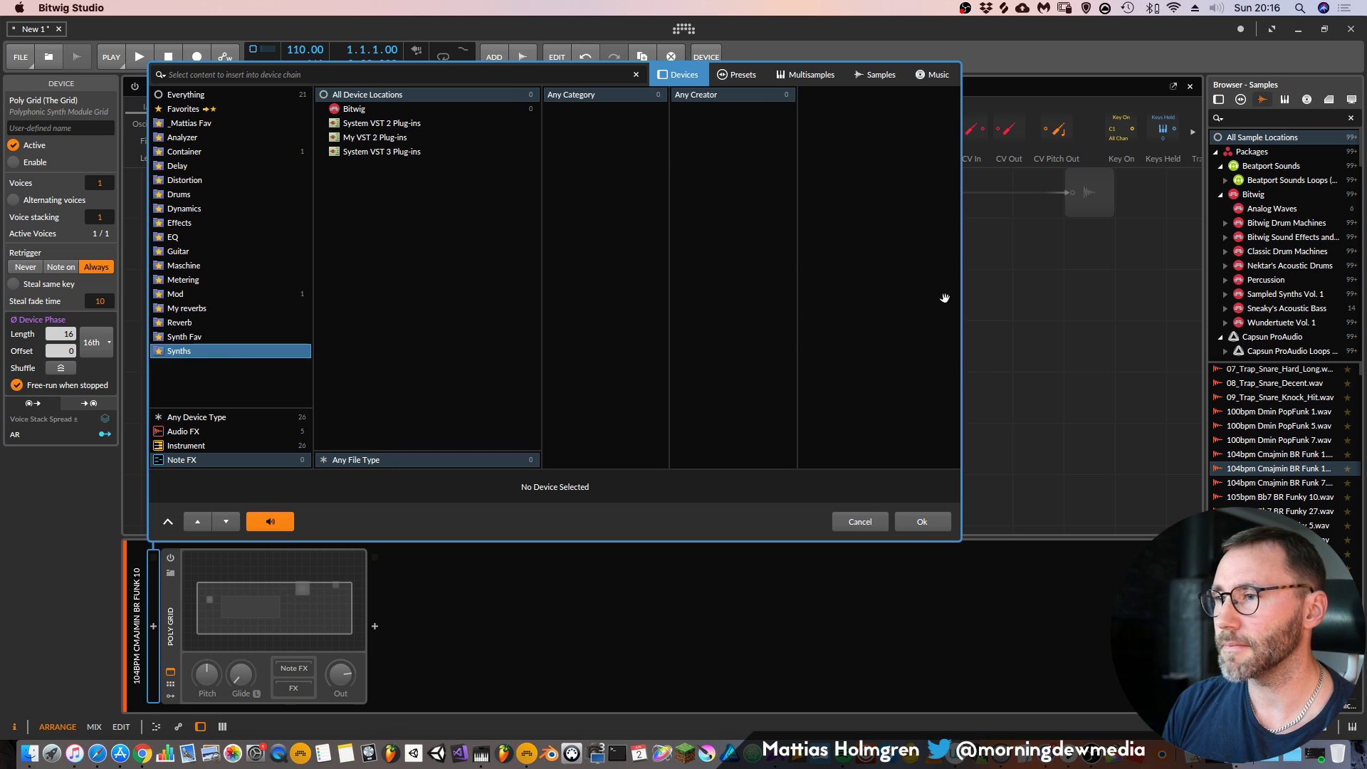
left_click(185, 446)
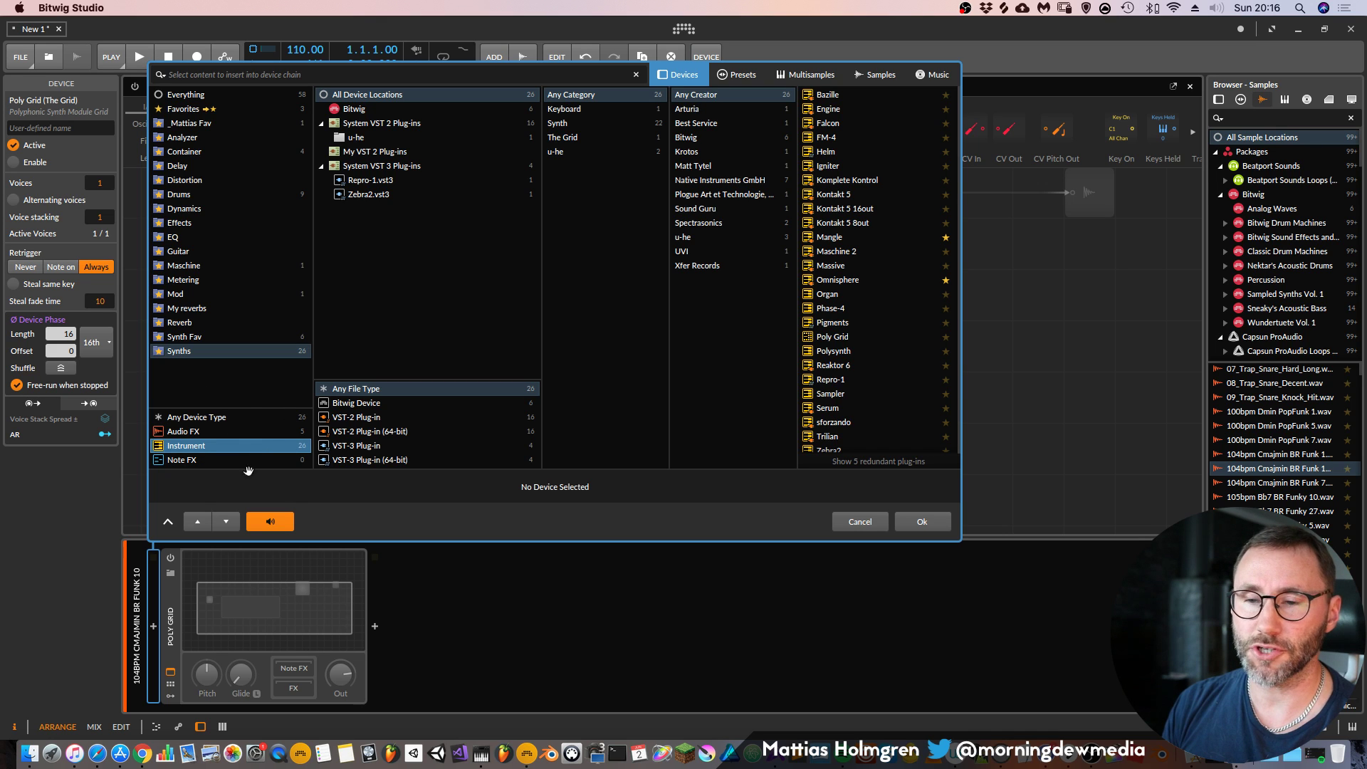
left_click(196, 417)
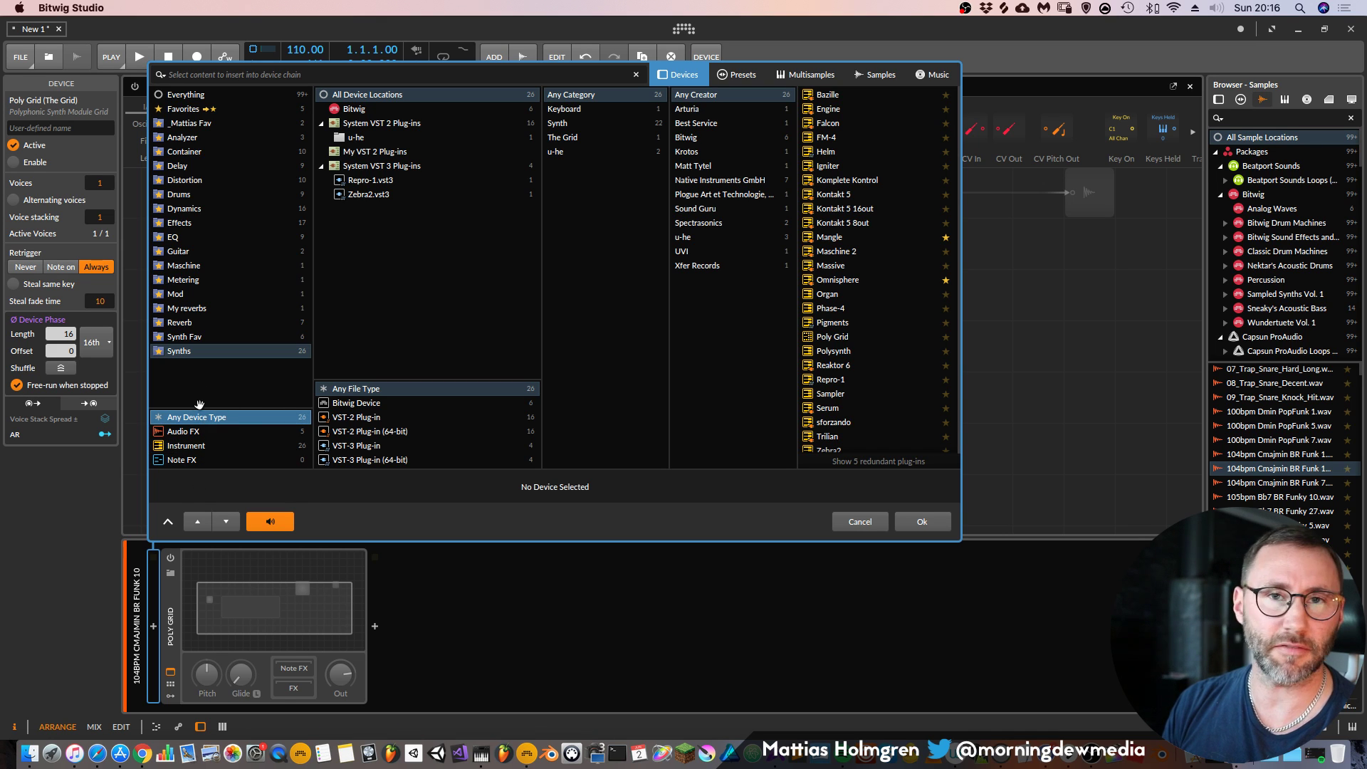
left_click(213, 445)
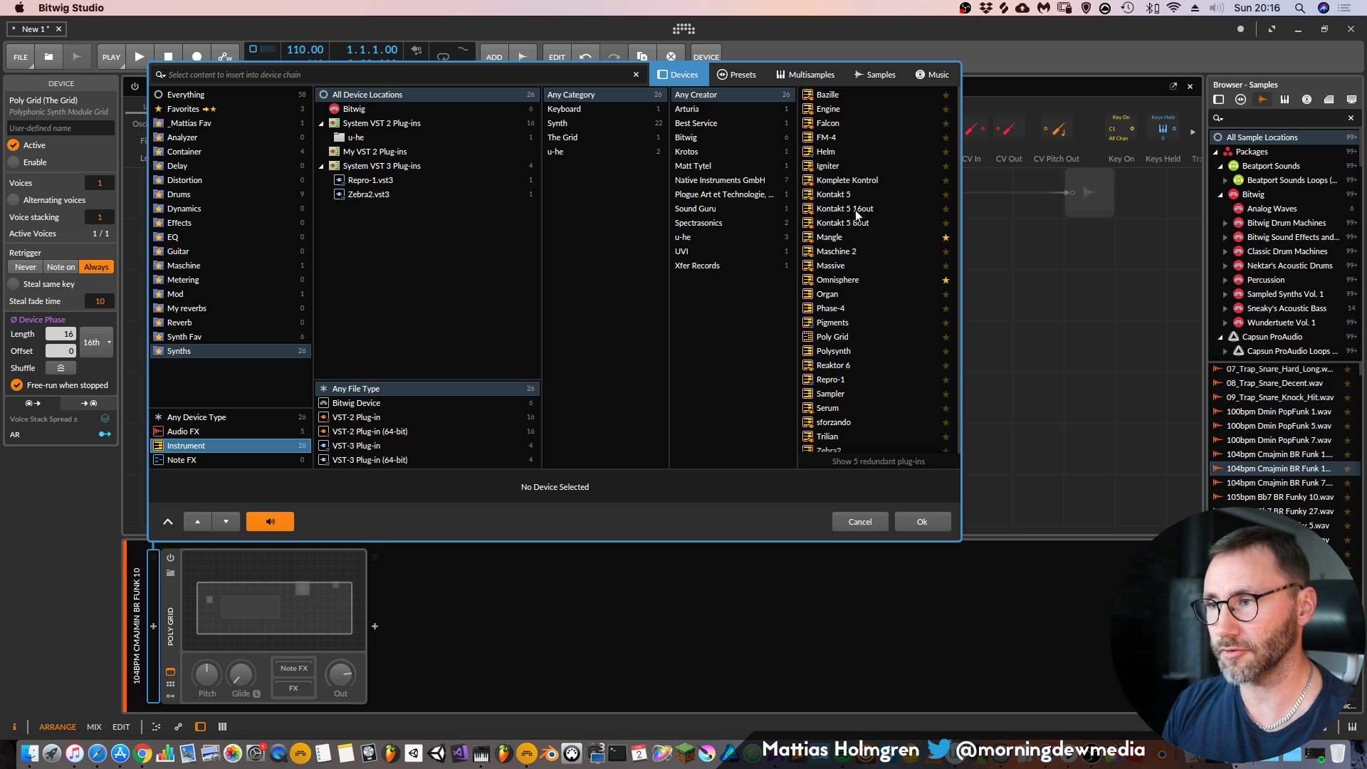
left_click(205, 460)
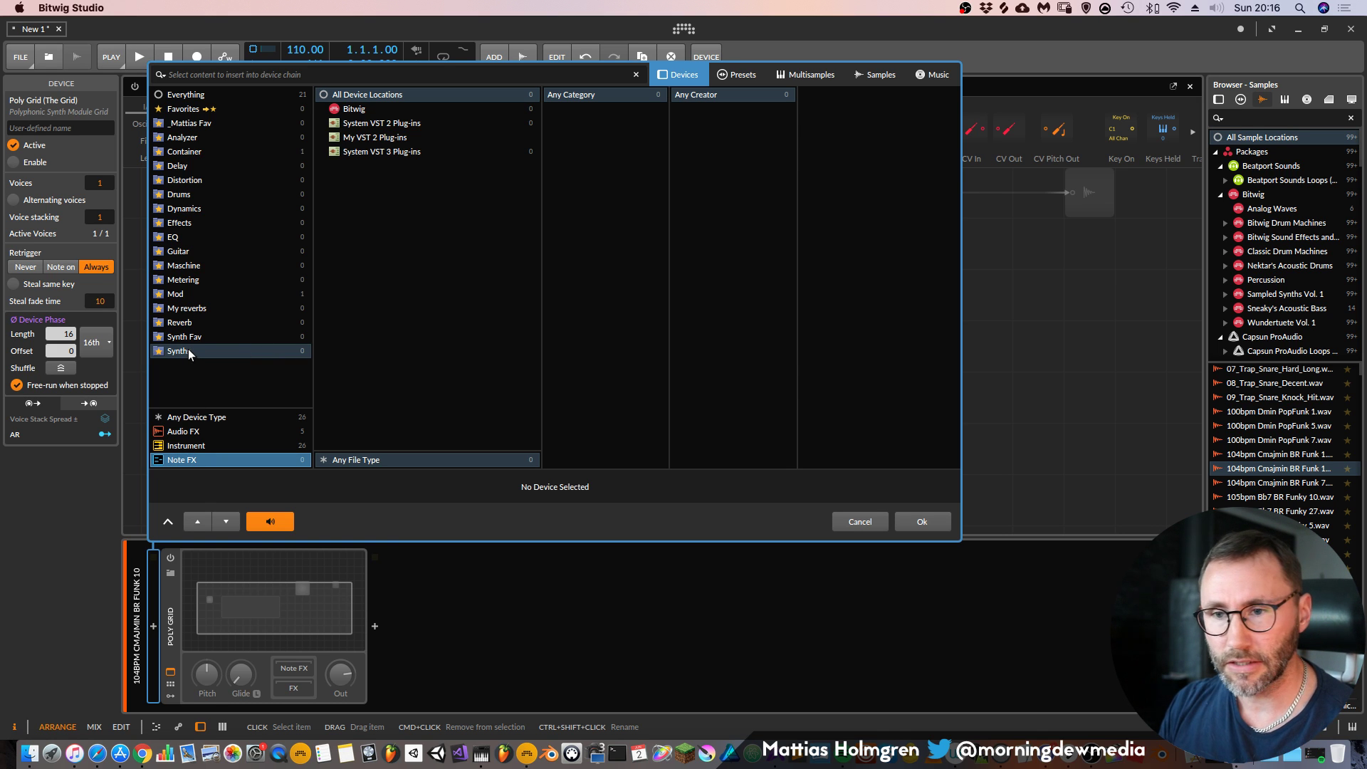
left_click(196, 420)
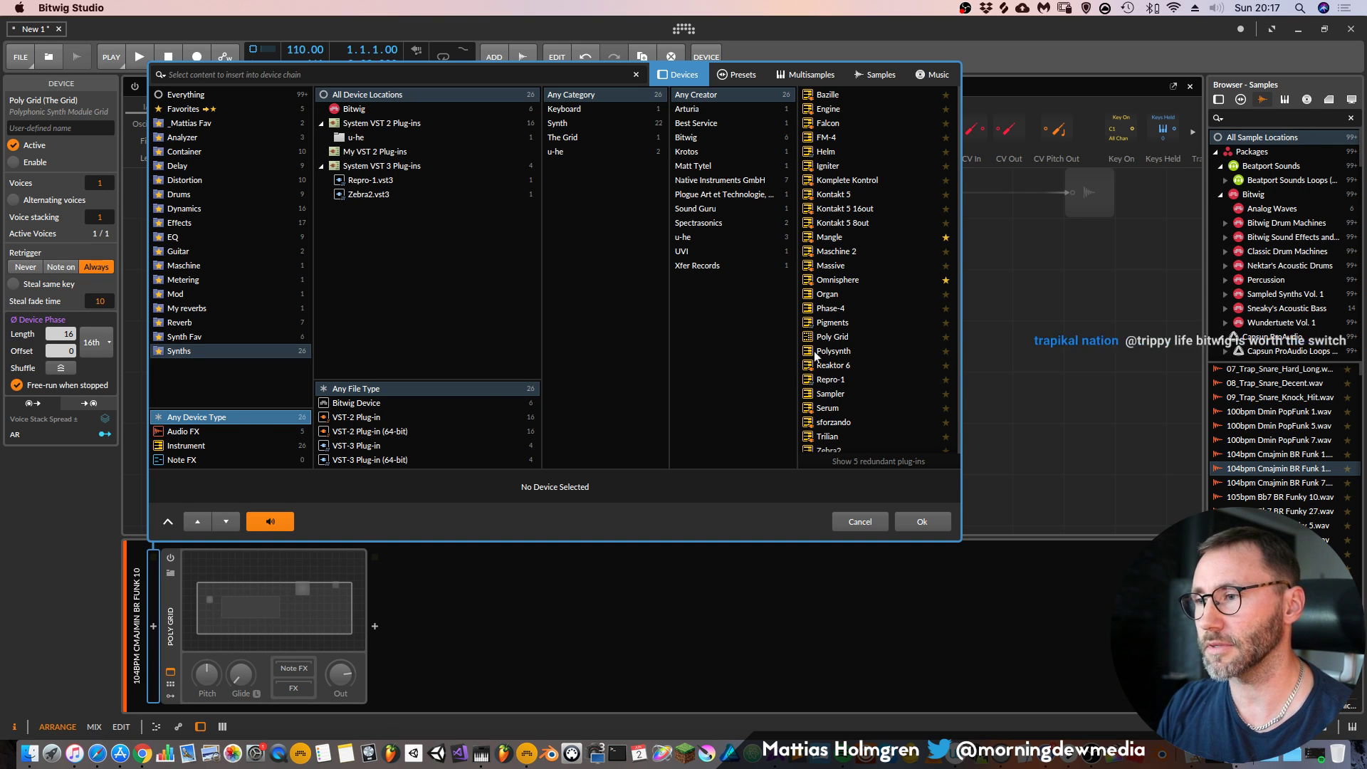
scroll(881, 377, "down", 1)
left_click(847, 388)
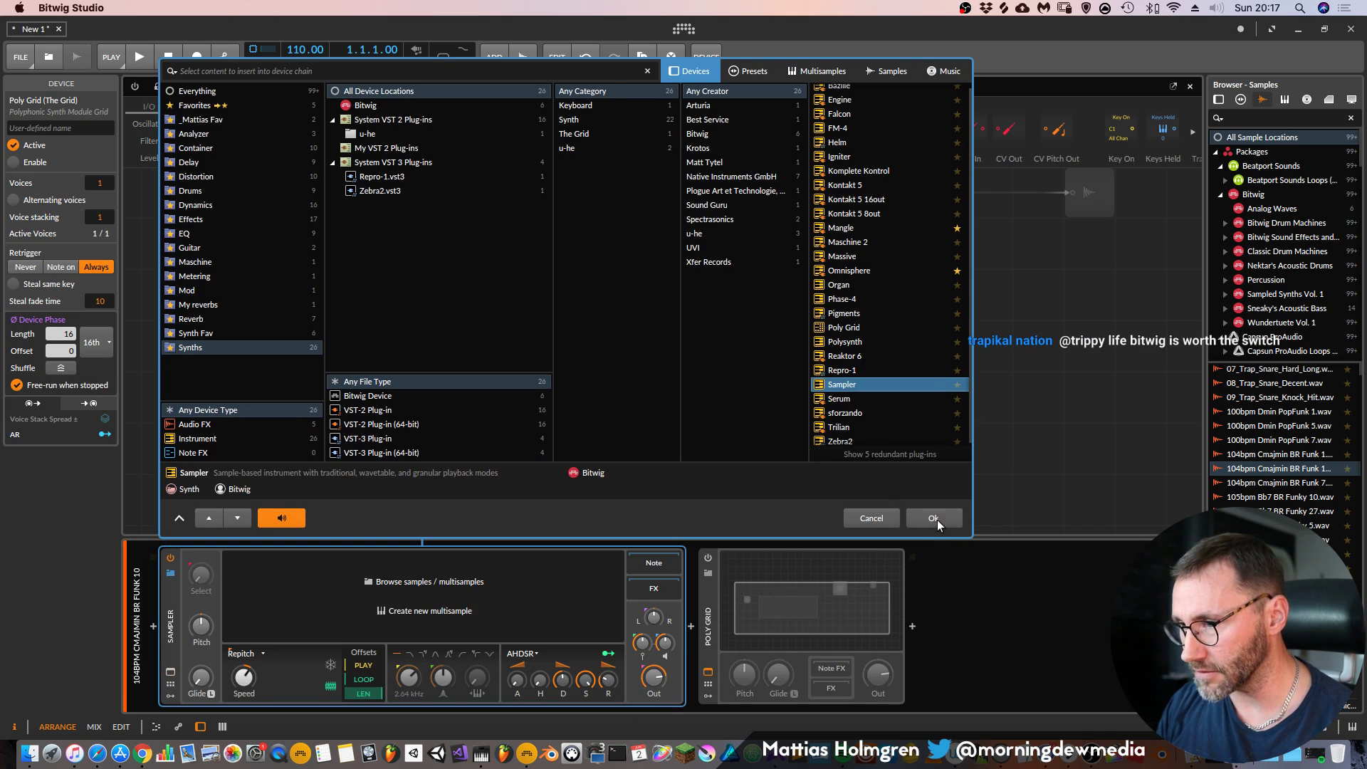
left_click(936, 519)
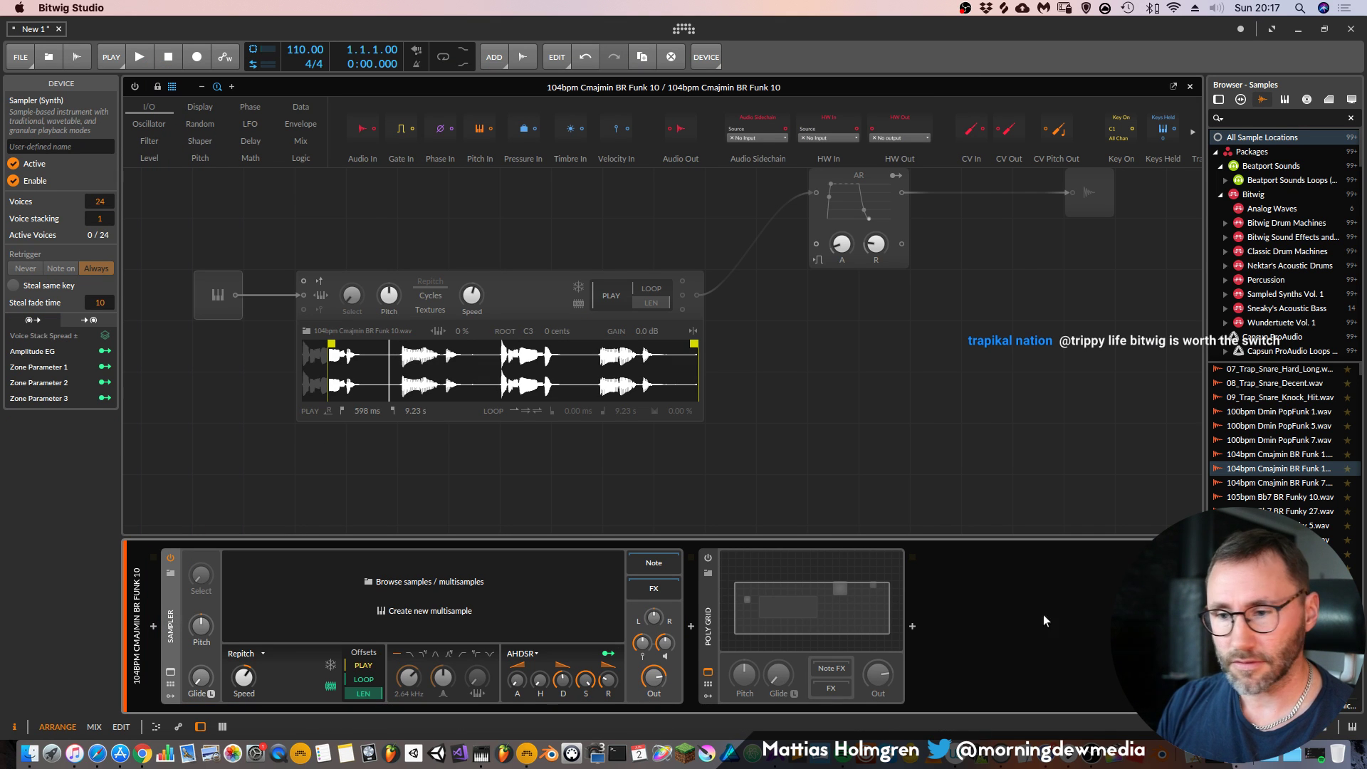
Load 104bpm Cmajmin BR Funk 10.wav into the new Sampler device and set its keyboard tracking to 100 %
left_click_drag(1276, 470, 407, 621)
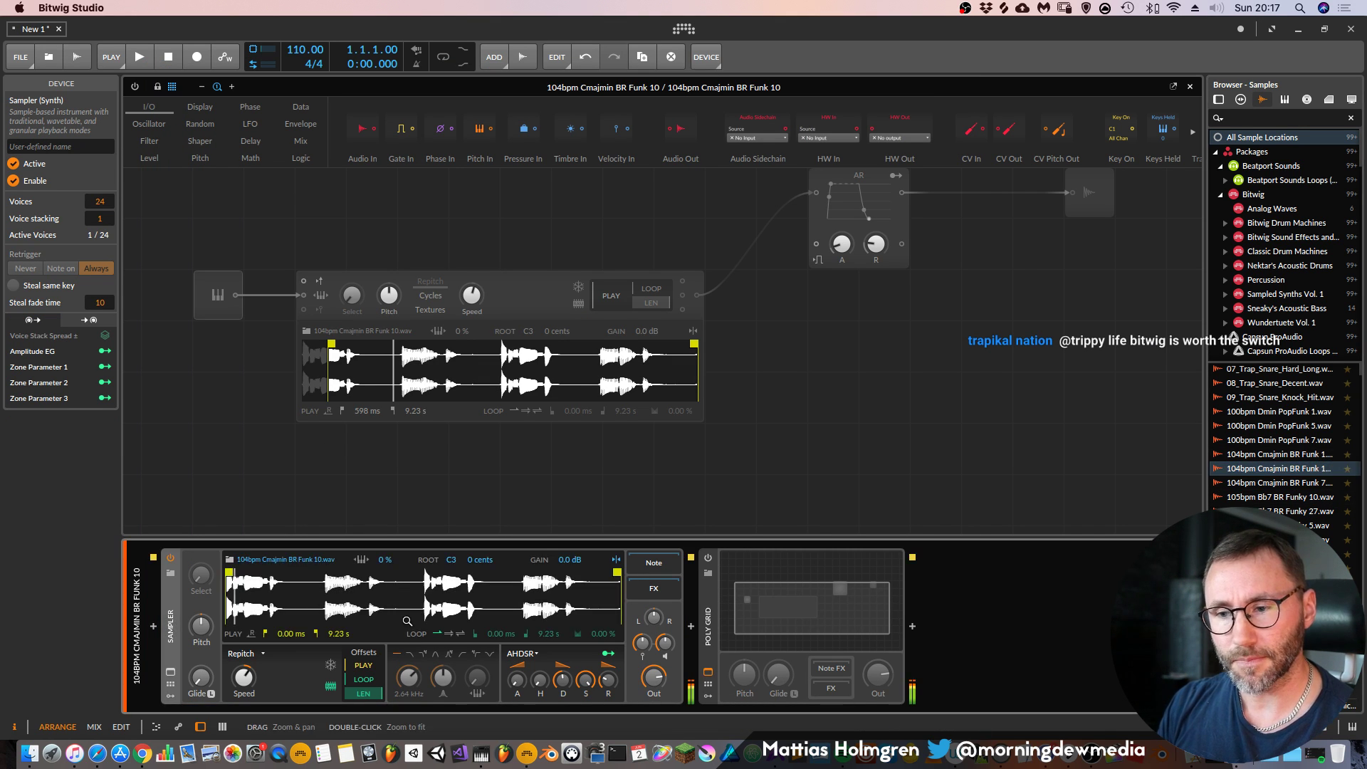
left_click(361, 559)
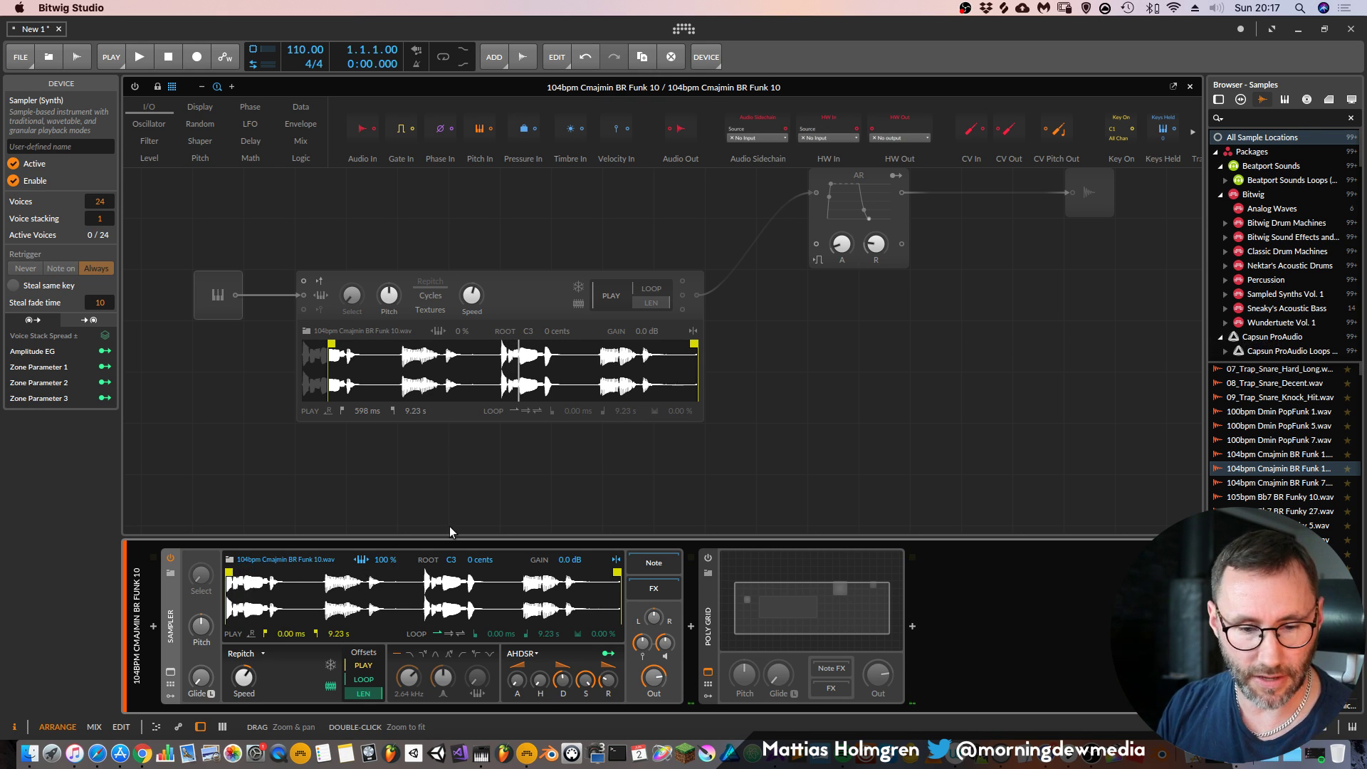
Disable the Sampler device and close the Poly Grid patch editor
left_click(170, 557)
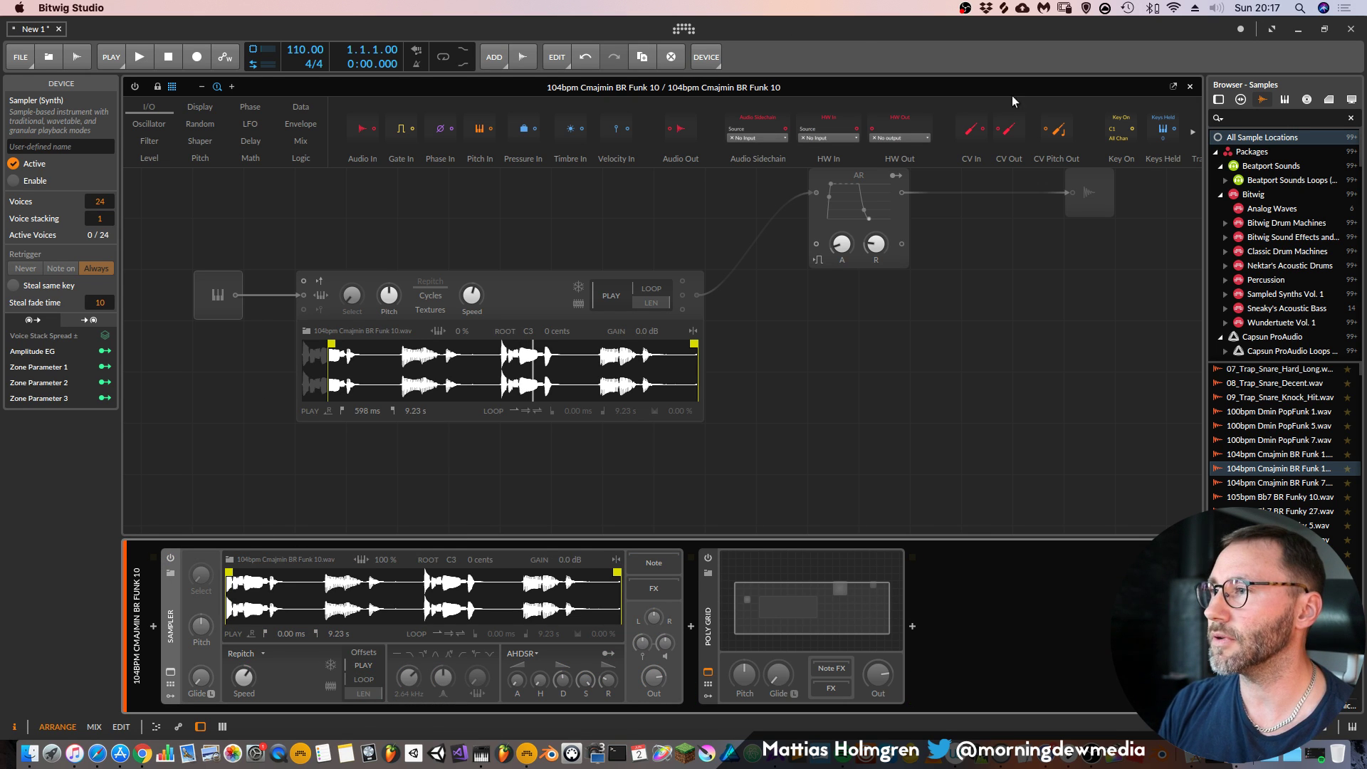
left_click(1190, 87)
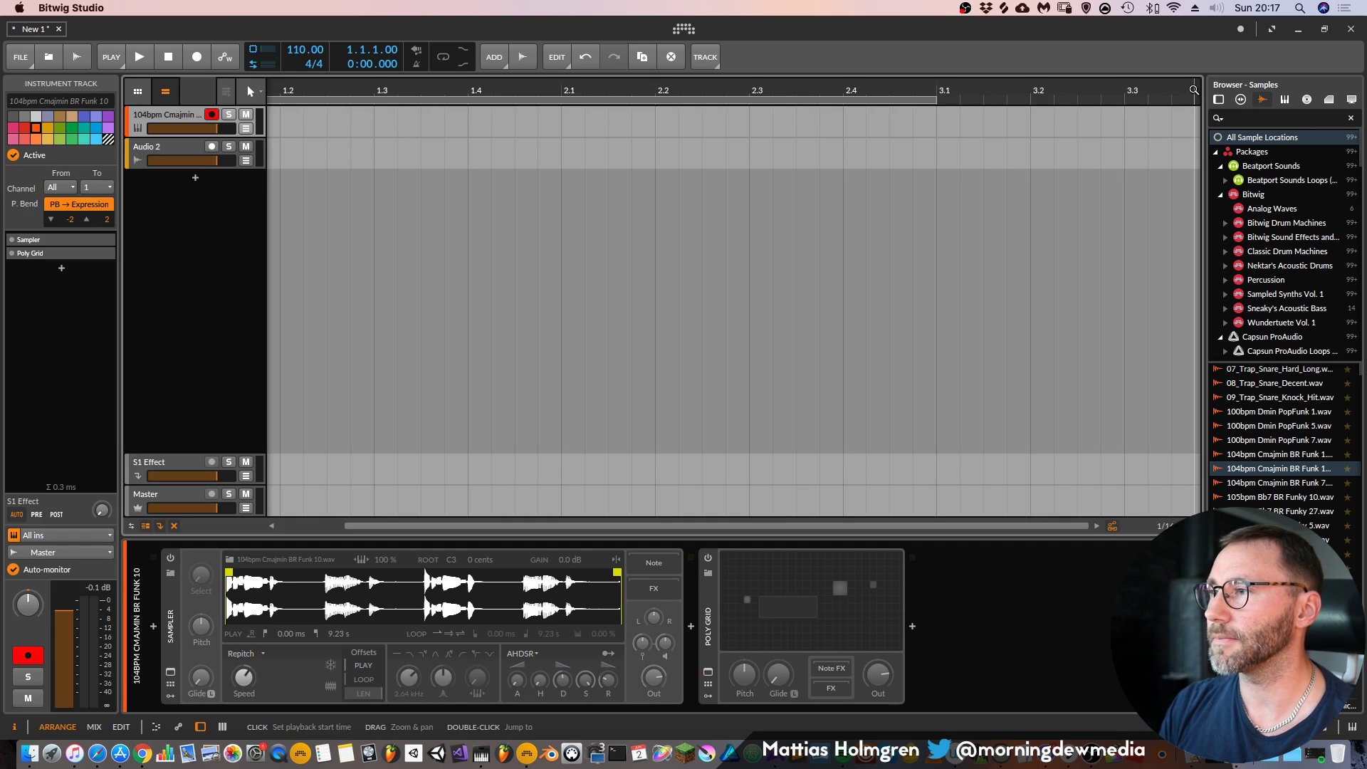
Delete the Audio 2 track and add a new instrument track in its place
right_click(176, 151)
left_click(324, 298)
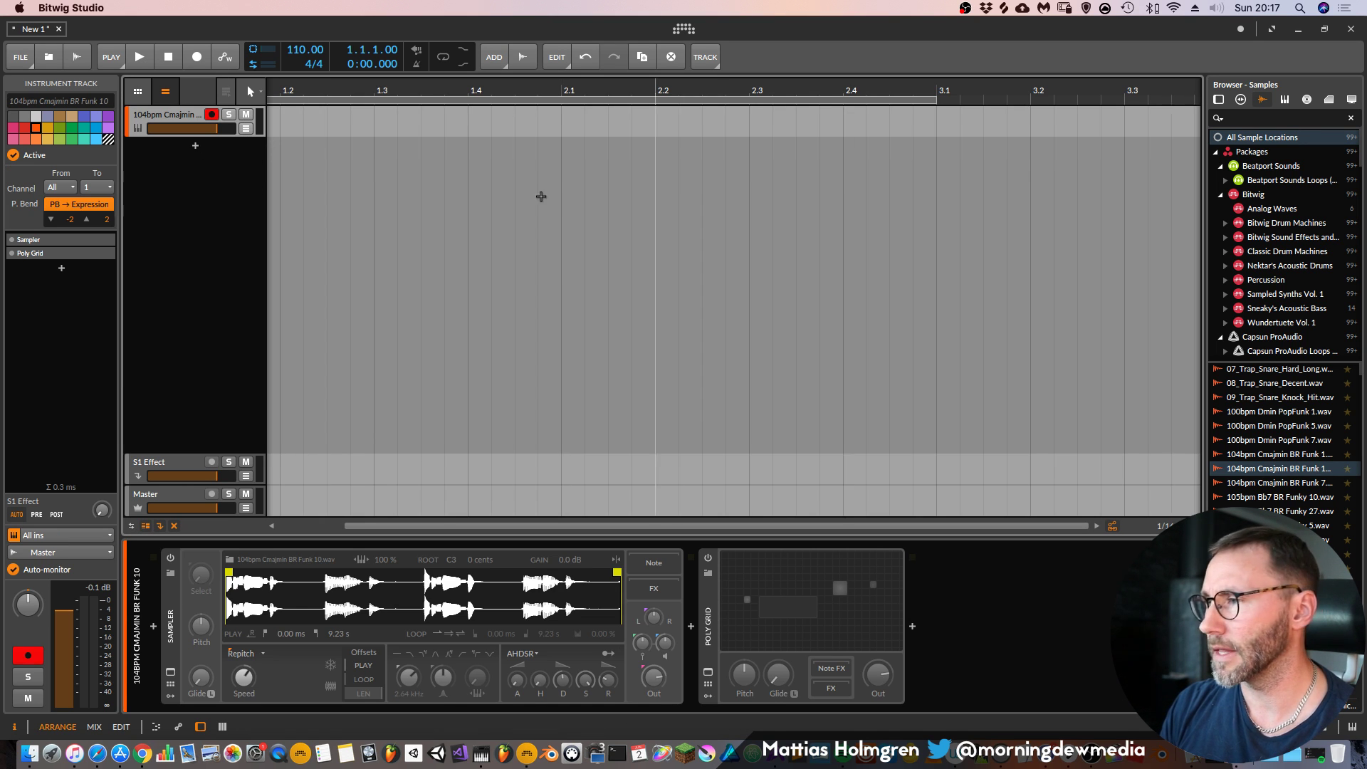
right_click(188, 152)
left_click(235, 202)
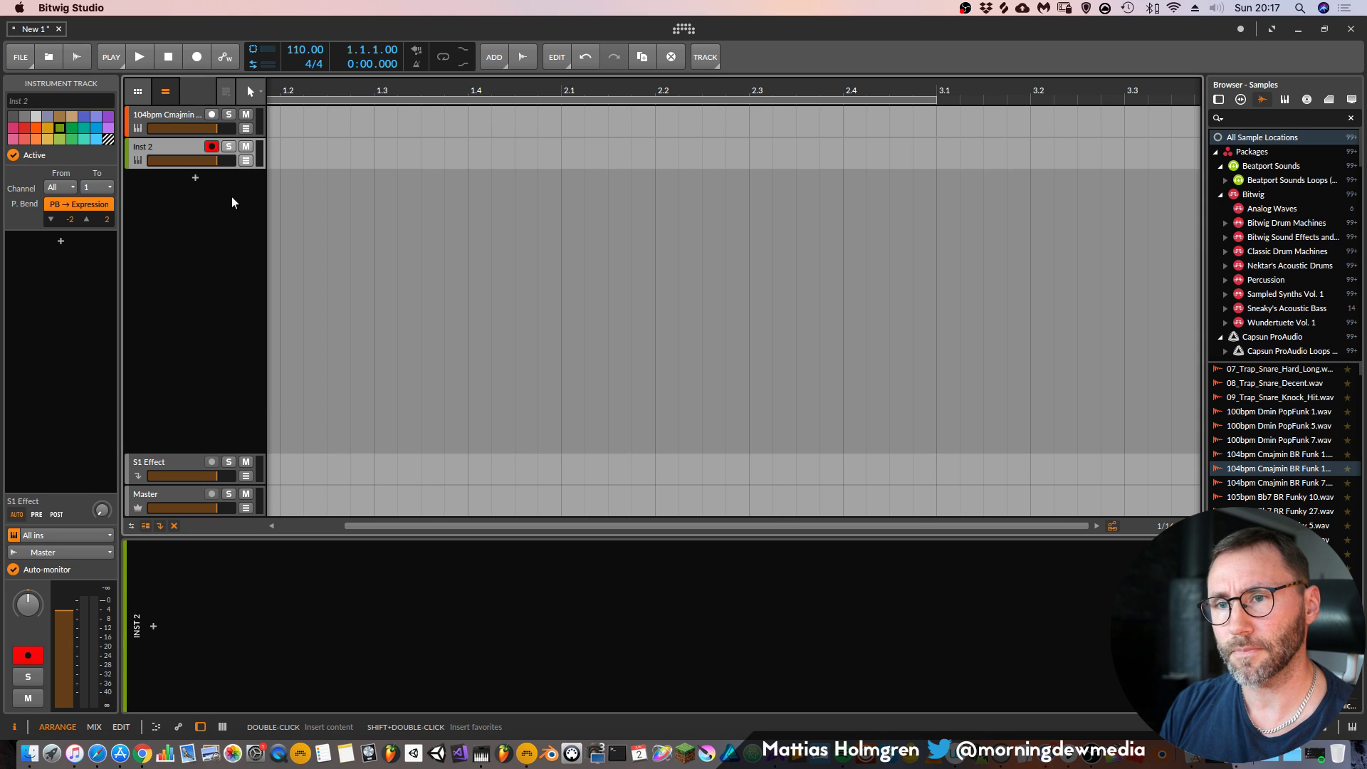
Insert a Poly Grid device from the Synths collection on the new instrument track
left_click(153, 626)
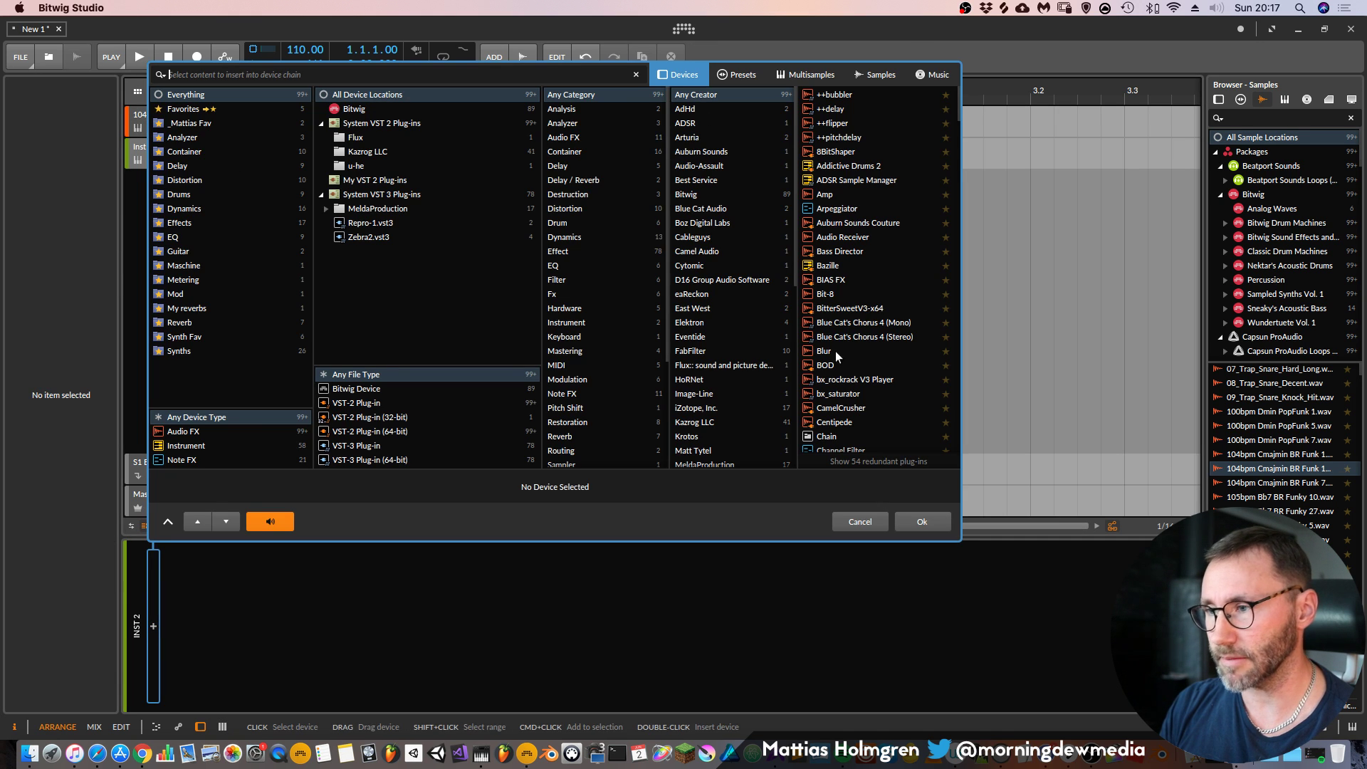
left_click(179, 351)
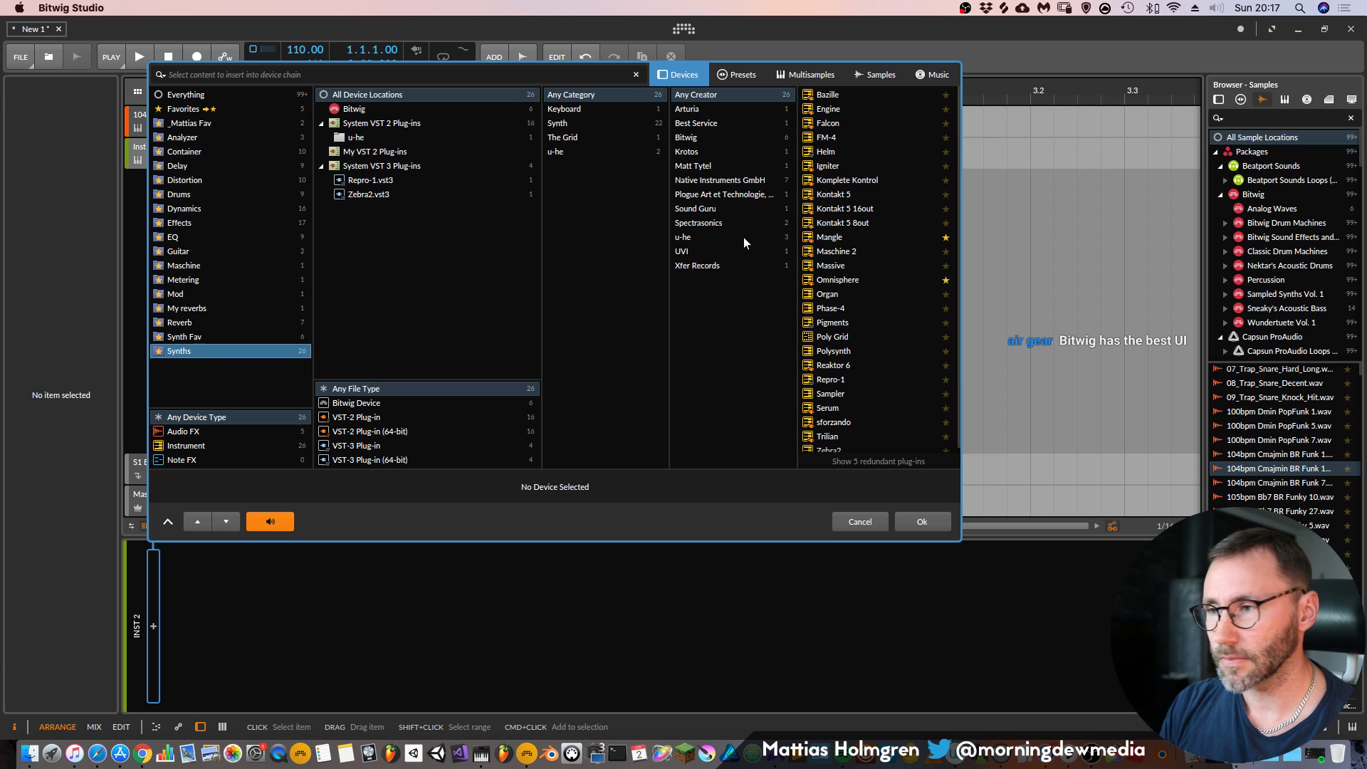
double_click(832, 337)
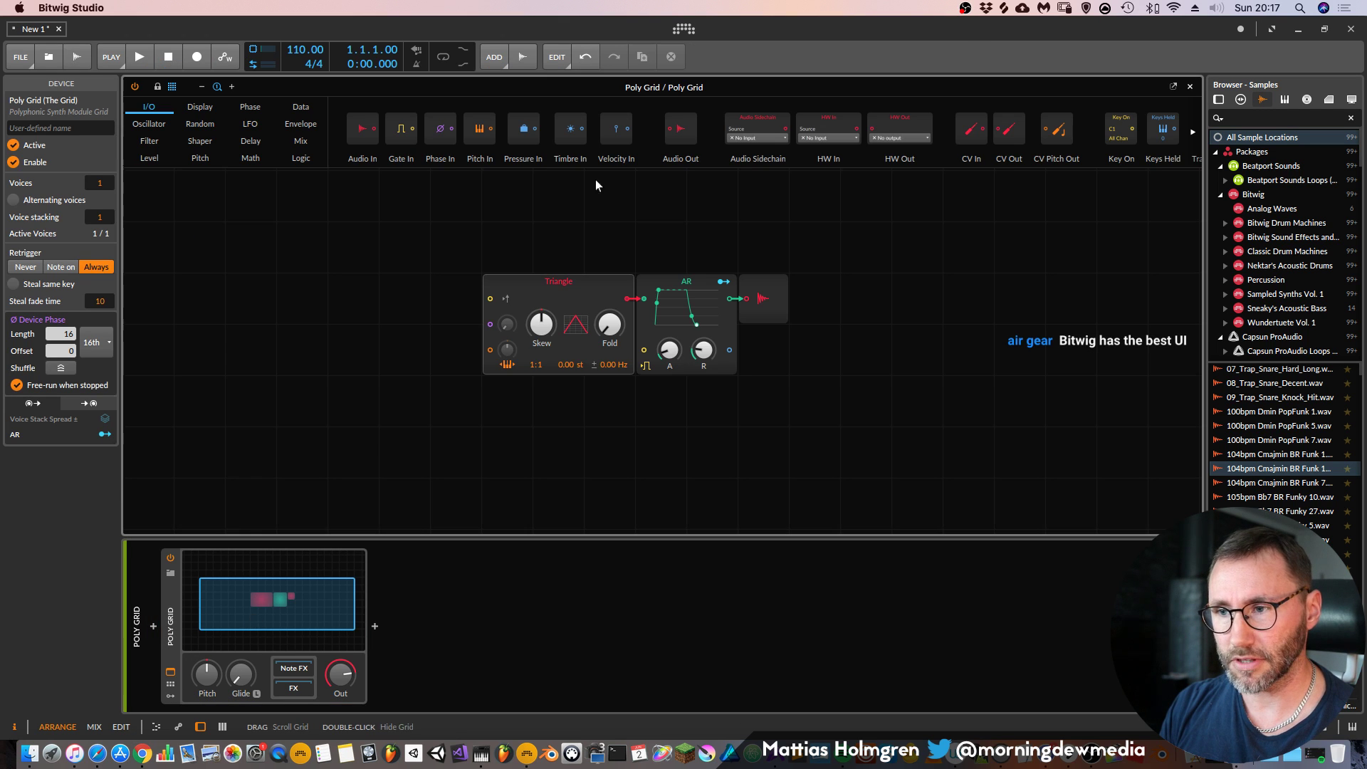
Delete the default Triangle oscillator and add a Sampler oscillator ahead of the AR module
left_click_drag(594, 280, 286, 280)
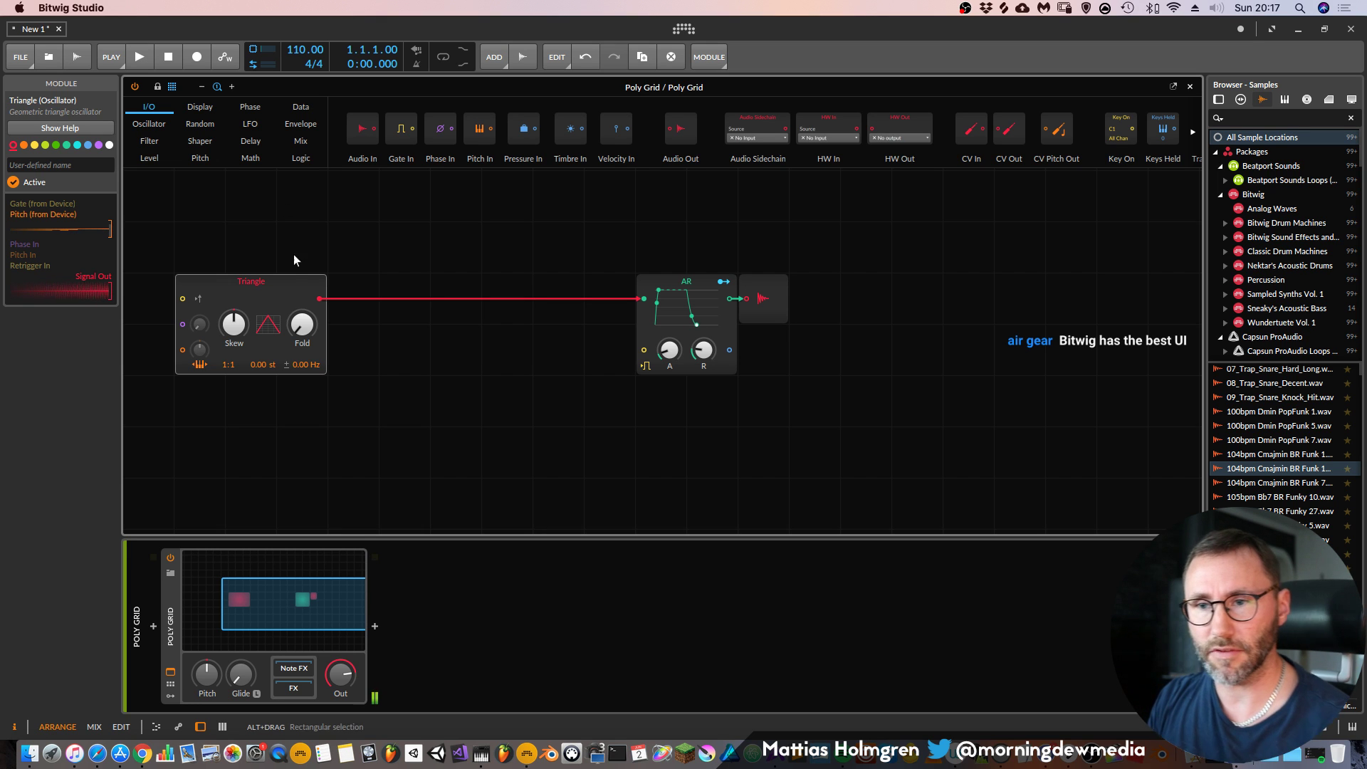
right_click(280, 288)
left_click(428, 371)
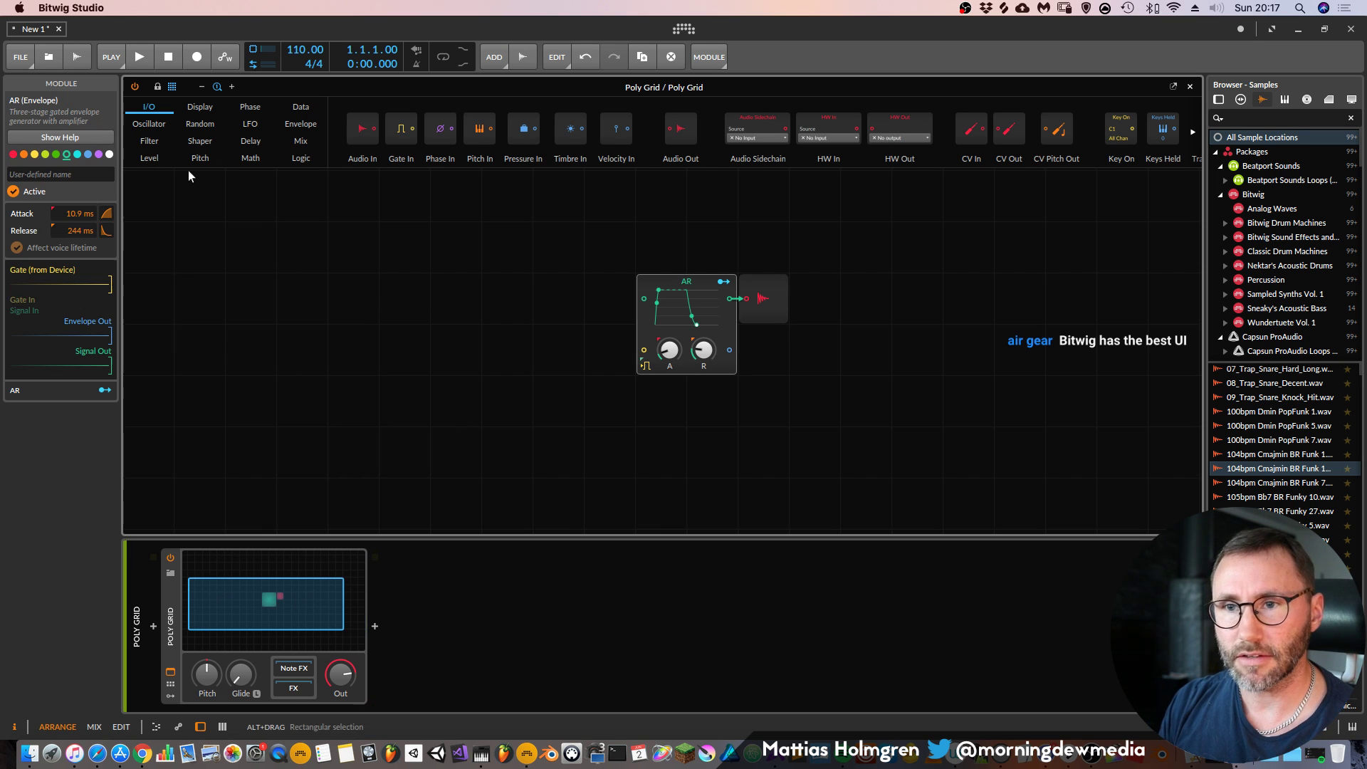
left_click(162, 123)
left_click_drag(886, 128, 908, 379)
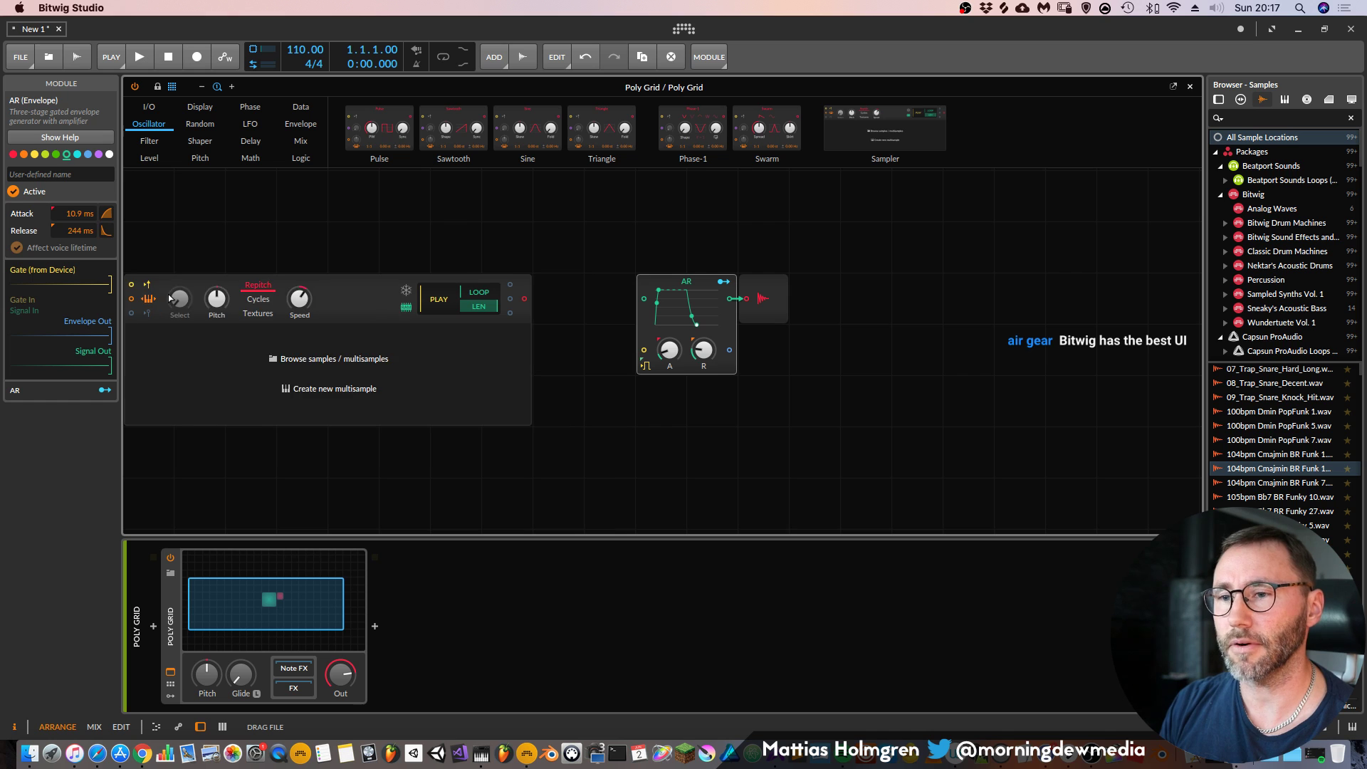
Load 104bpm Cmajmin BR Funk 10.wav into the Sampler module and connect its signal output to the AR input
left_click_drag(1278, 470, 299, 378)
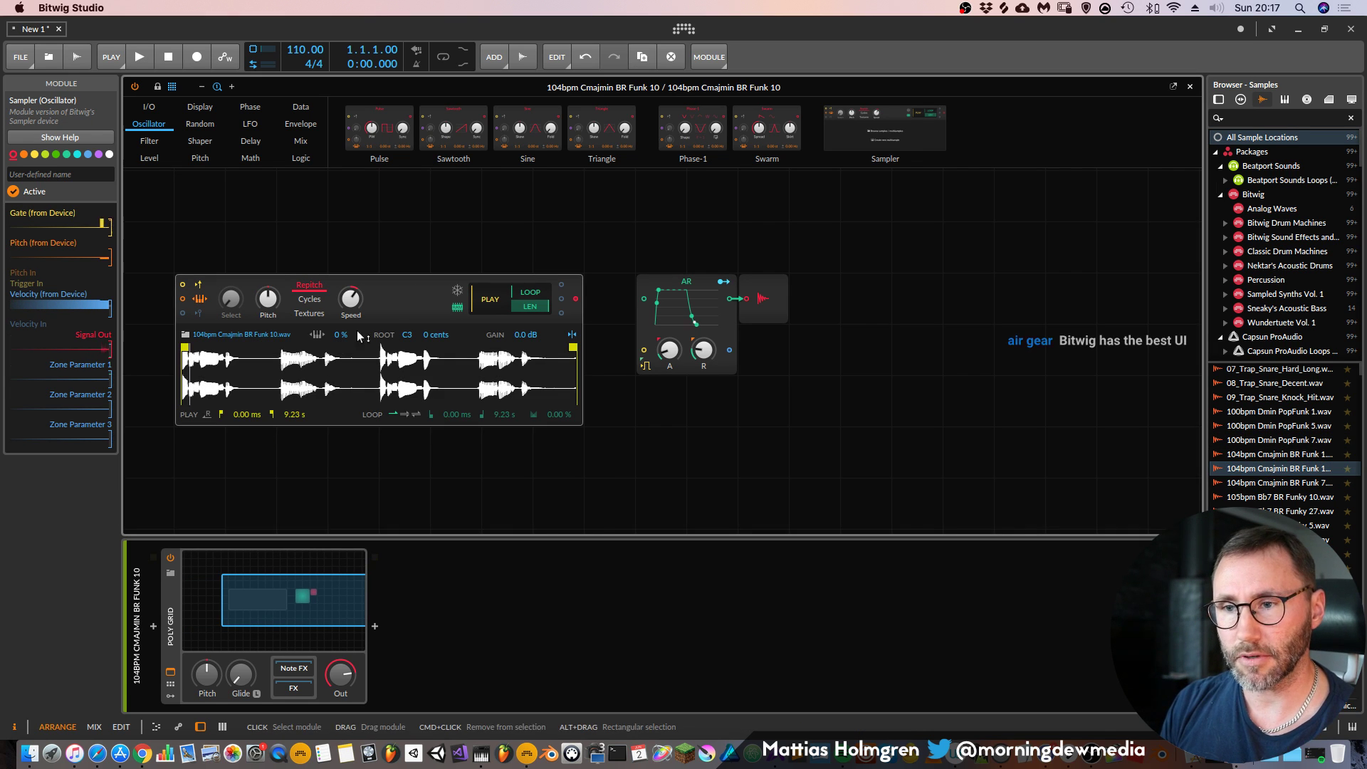
left_click_drag(576, 298, 641, 298)
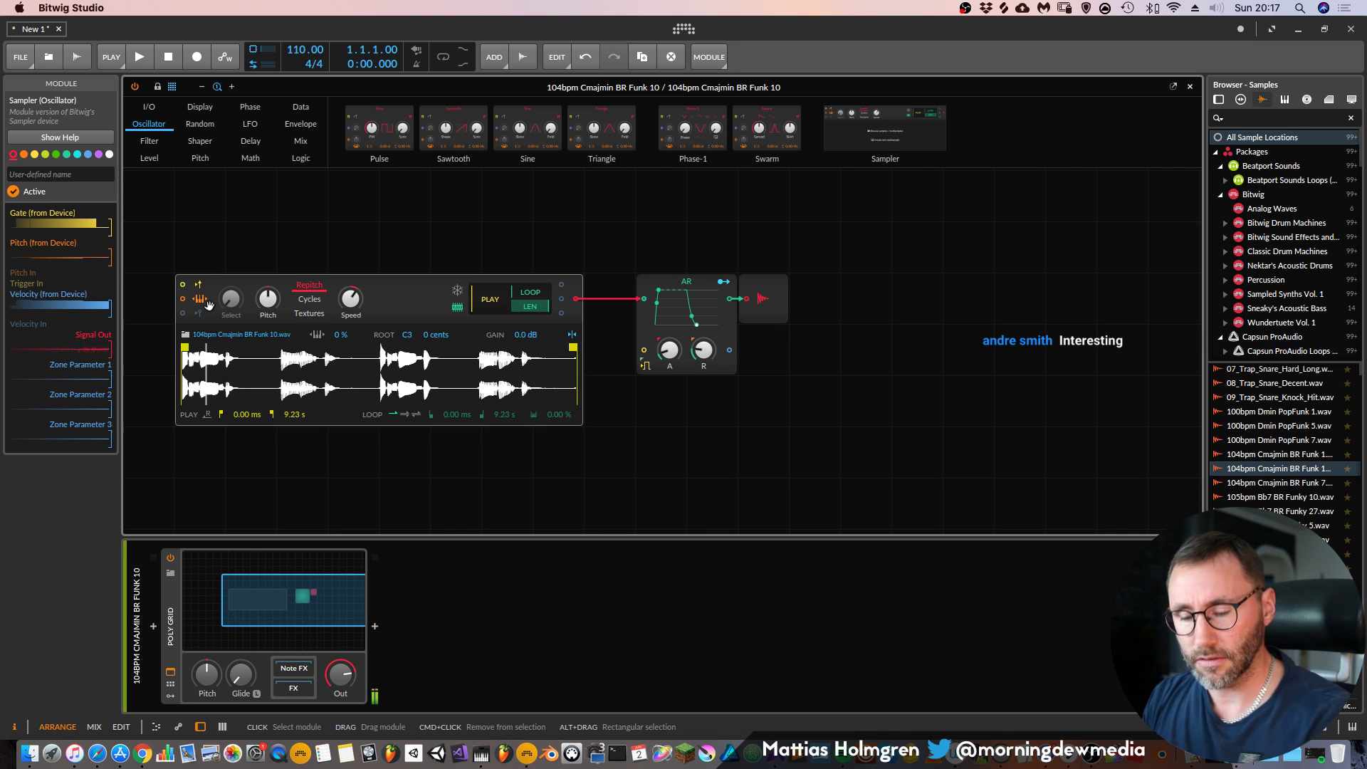
Try the Cycles playback mode at 26% speed on the Sampler module, and switch back to Repitch
left_click_drag(467, 258, 373, 319)
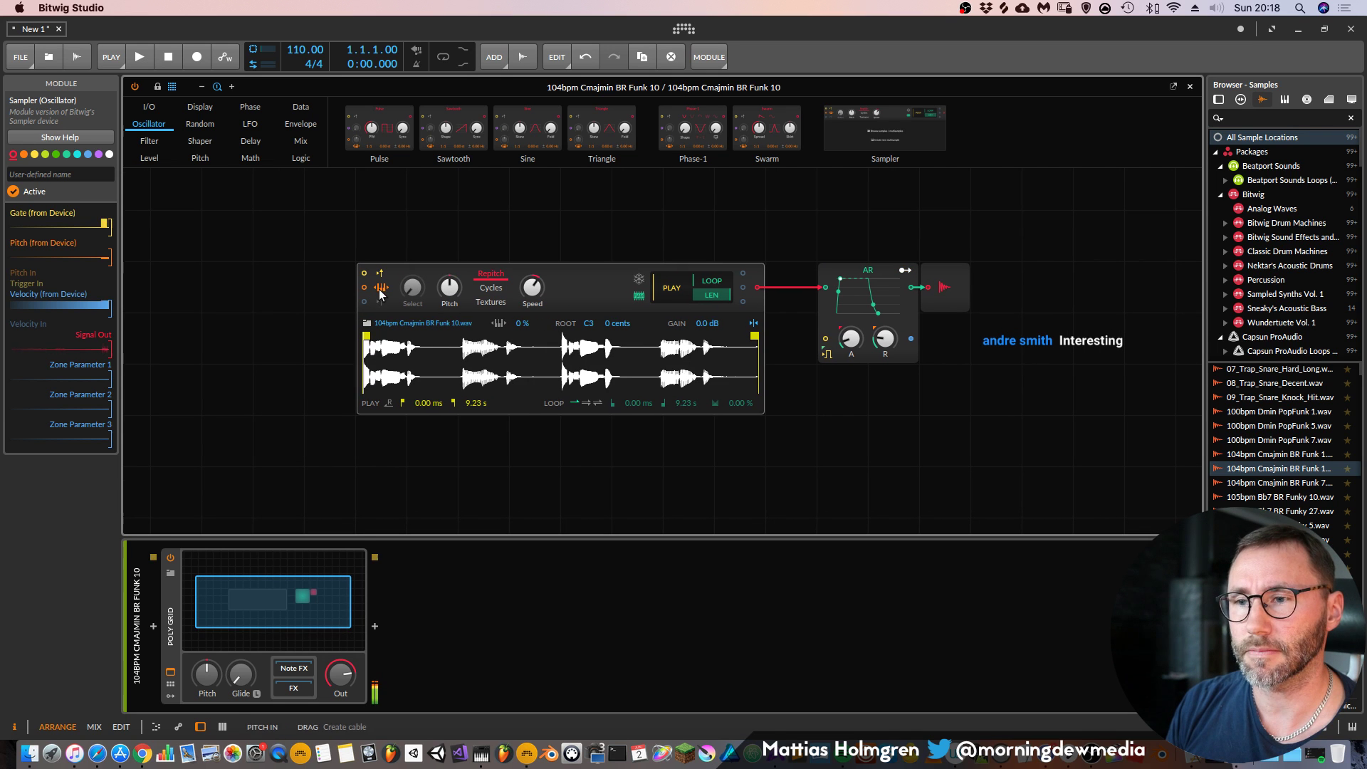
left_click(145, 108)
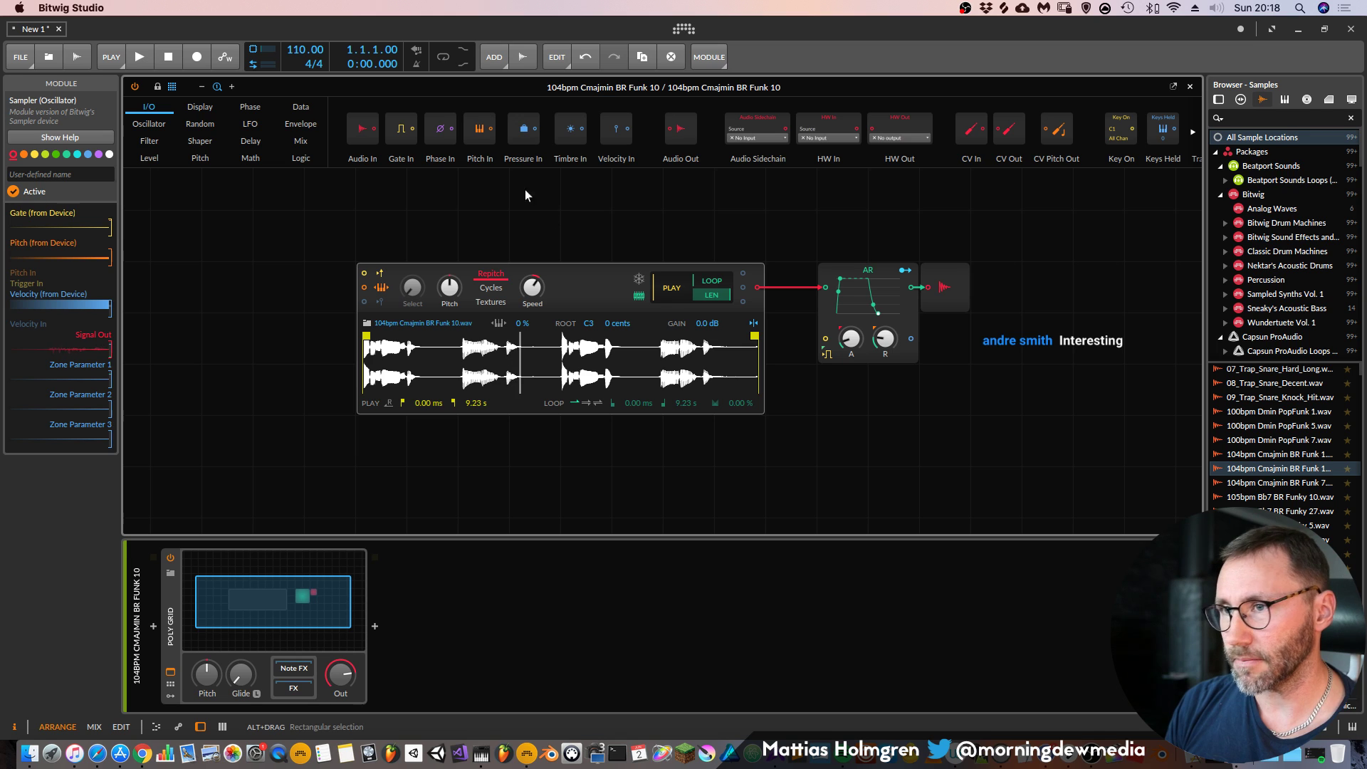
left_click(487, 288)
left_click_drag(531, 289, 531, 299)
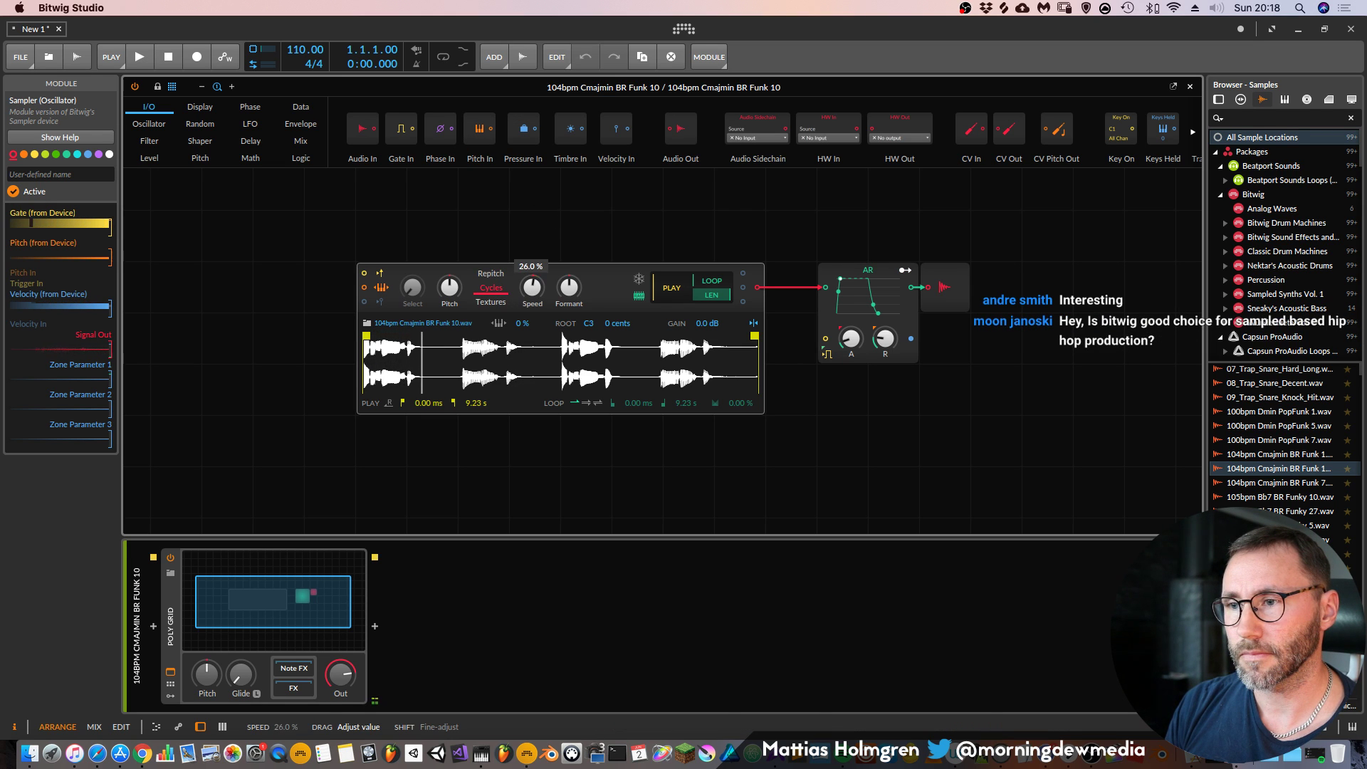
left_click(491, 273)
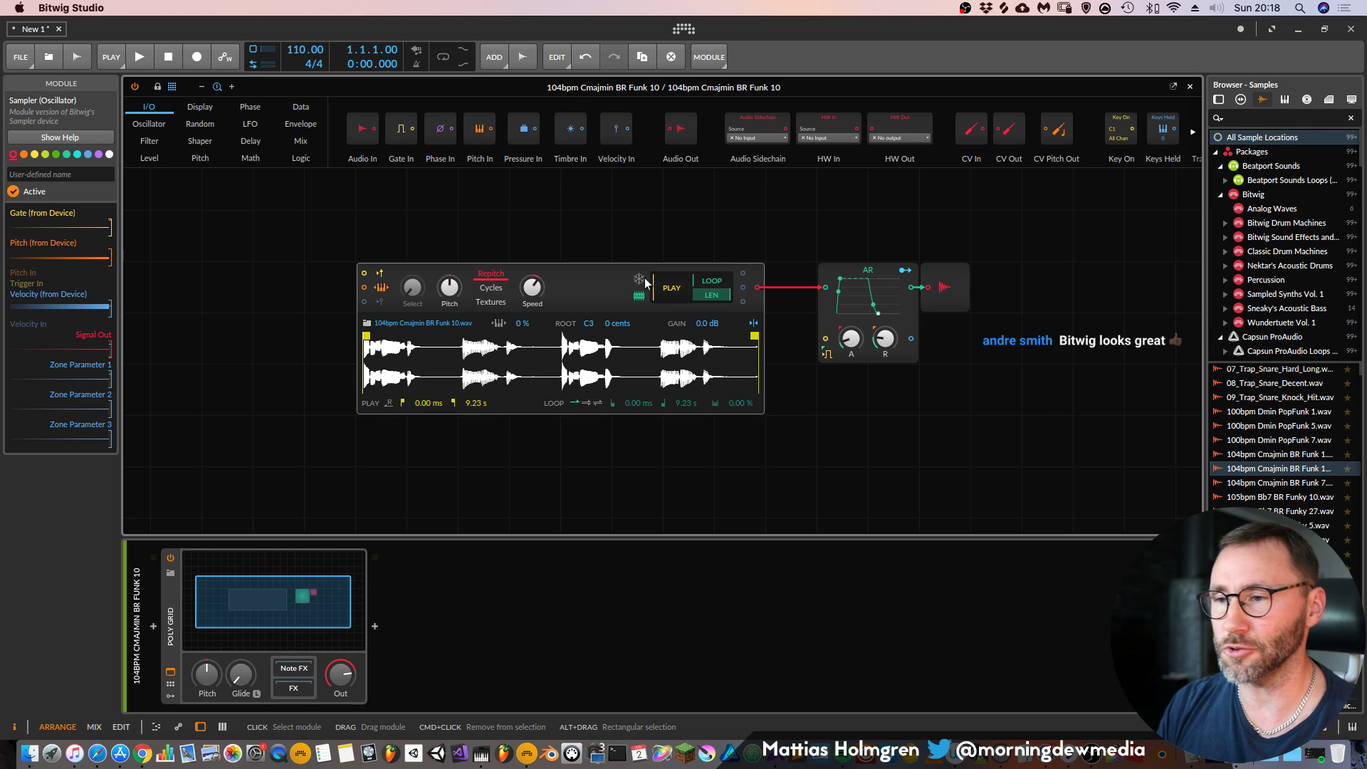
Move the Sampler module further from the AR module and toggle its key tracking off and back on
left_click_drag(644, 279, 544, 281)
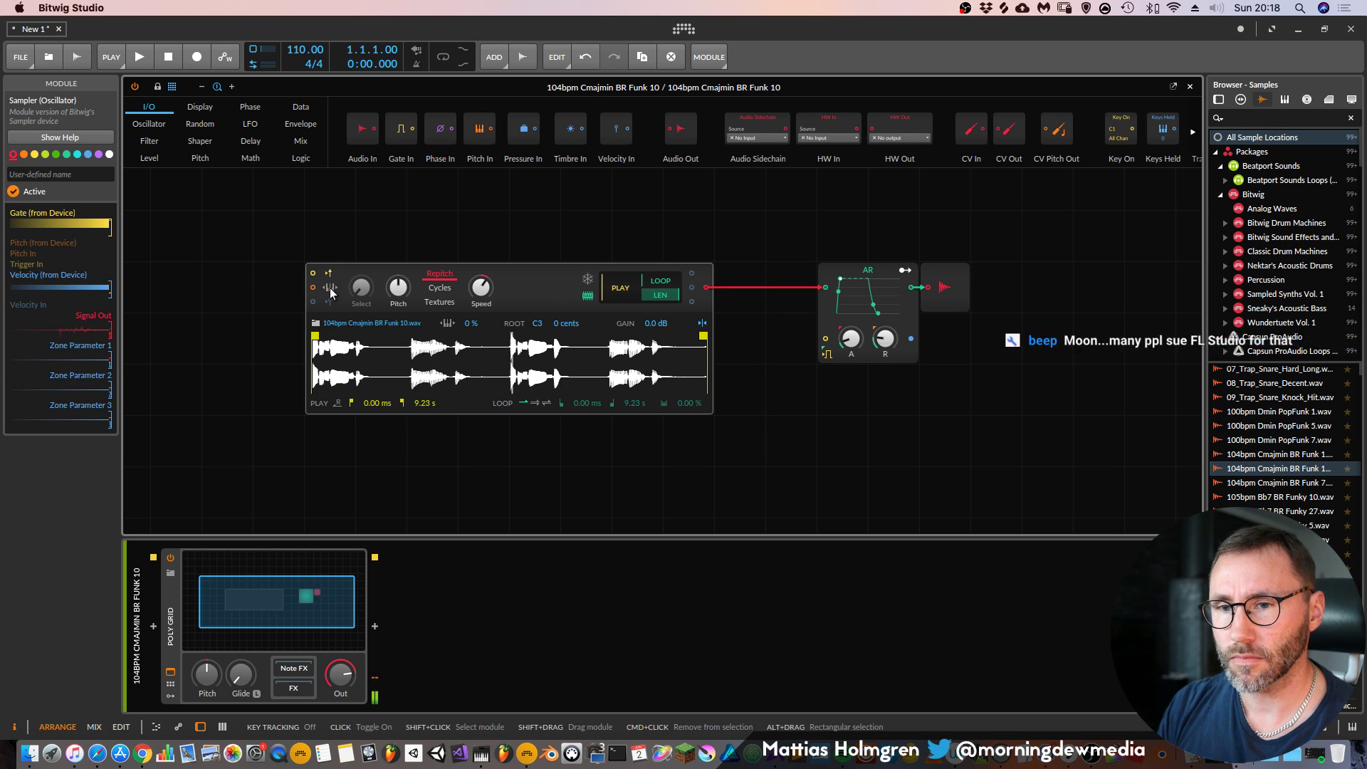
left_click(332, 289)
left_click(331, 290)
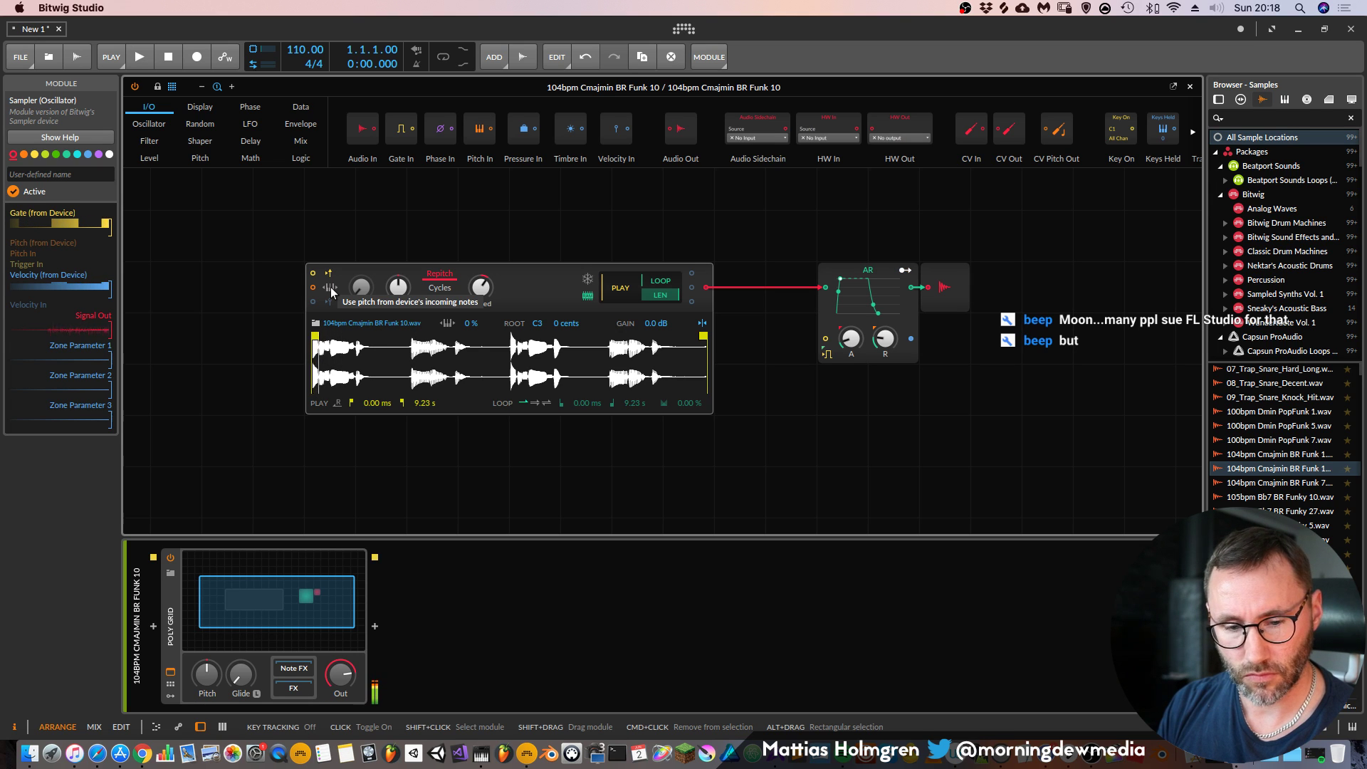
left_click(331, 289)
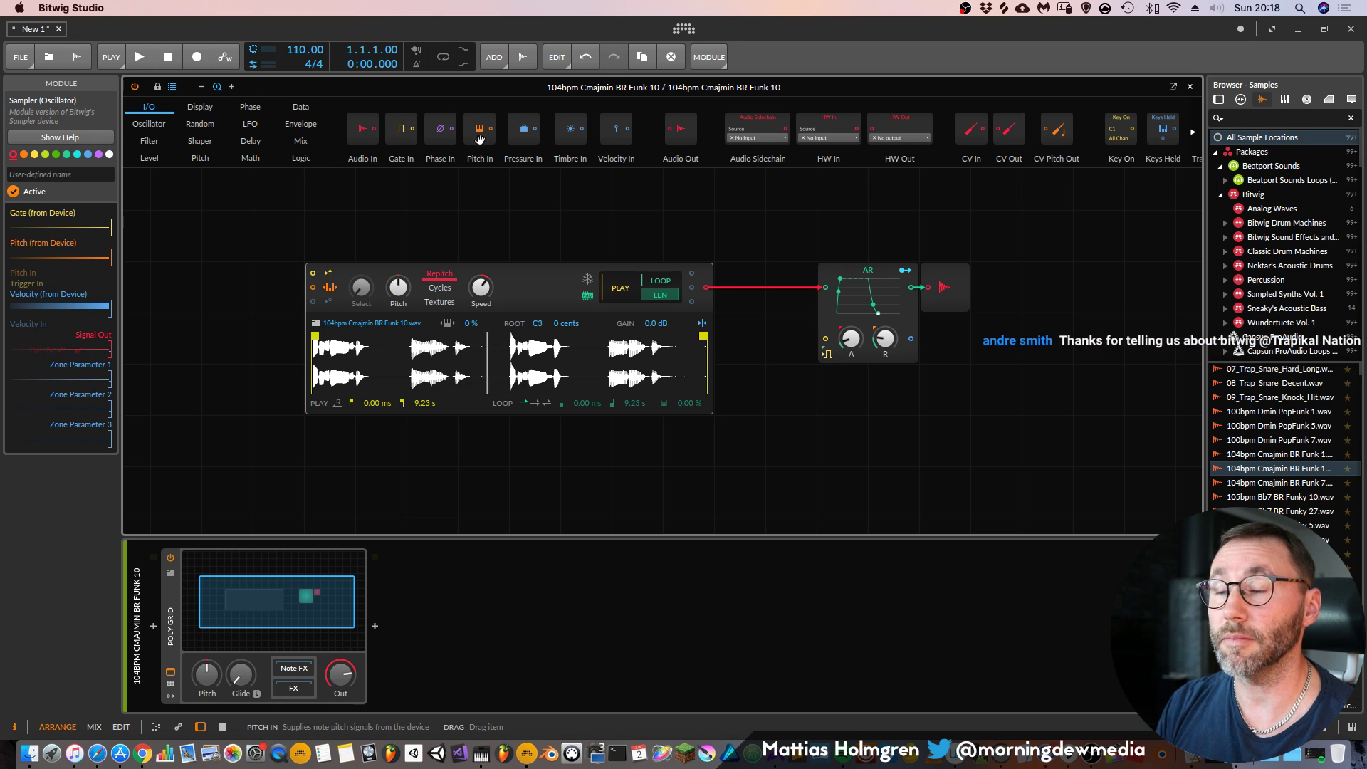
Delete the Sampler module and add a Pitch In module in its place
left_click_drag(476, 214, 502, 239)
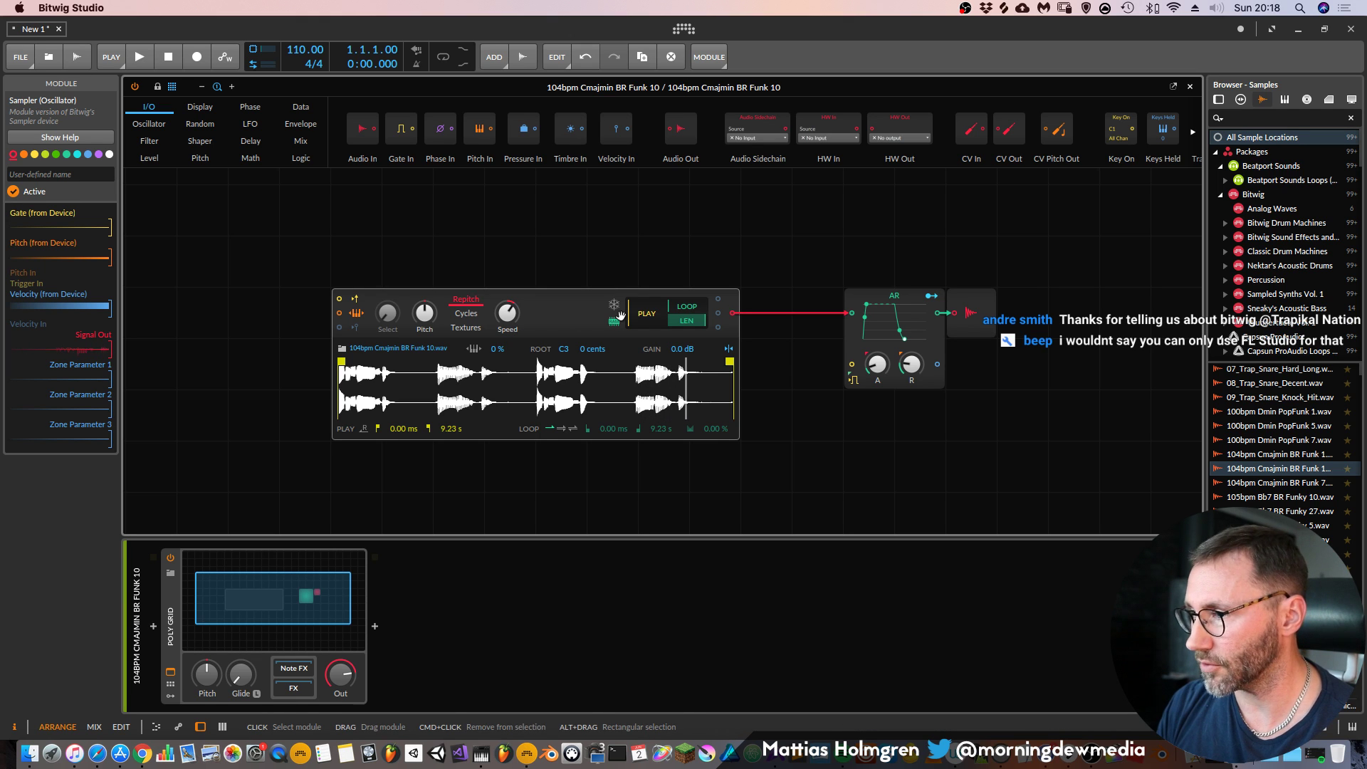
right_click(562, 302)
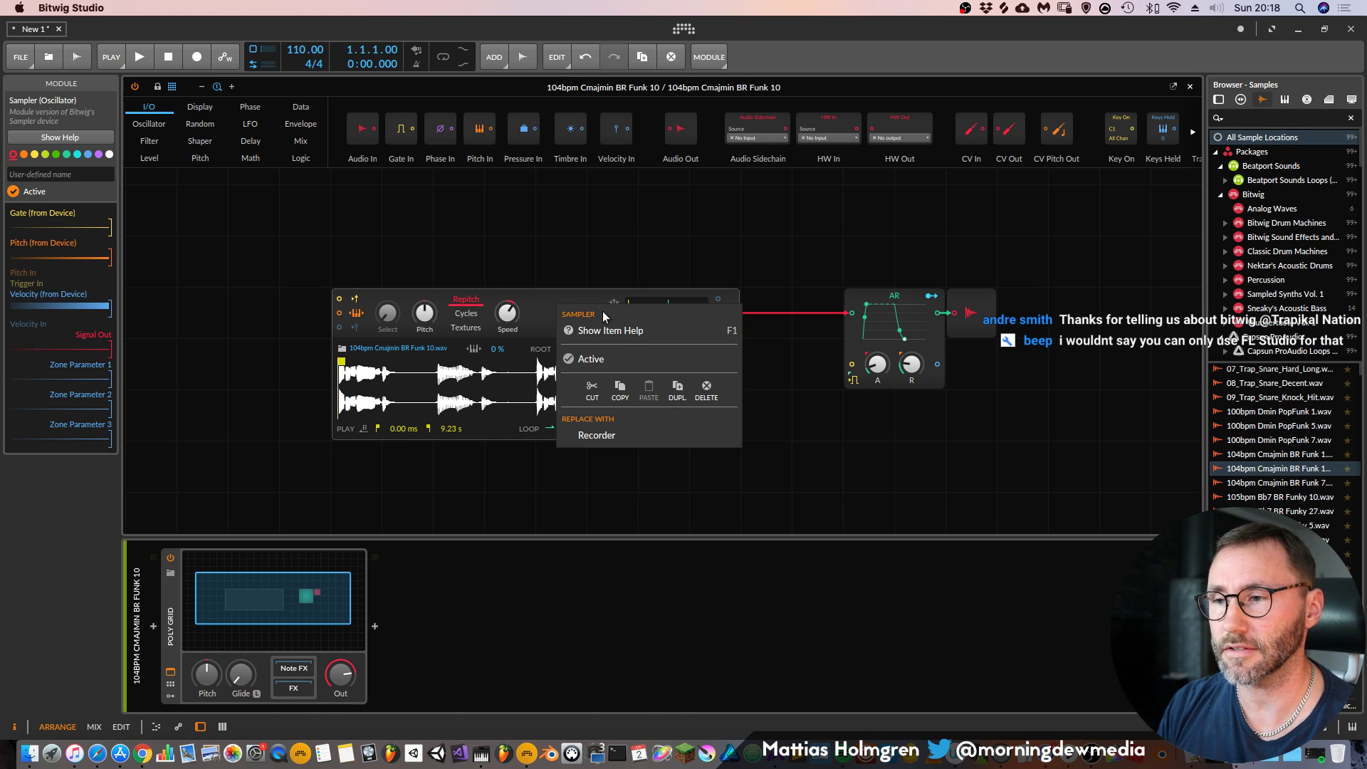
left_click(703, 399)
left_click_drag(480, 132, 407, 313)
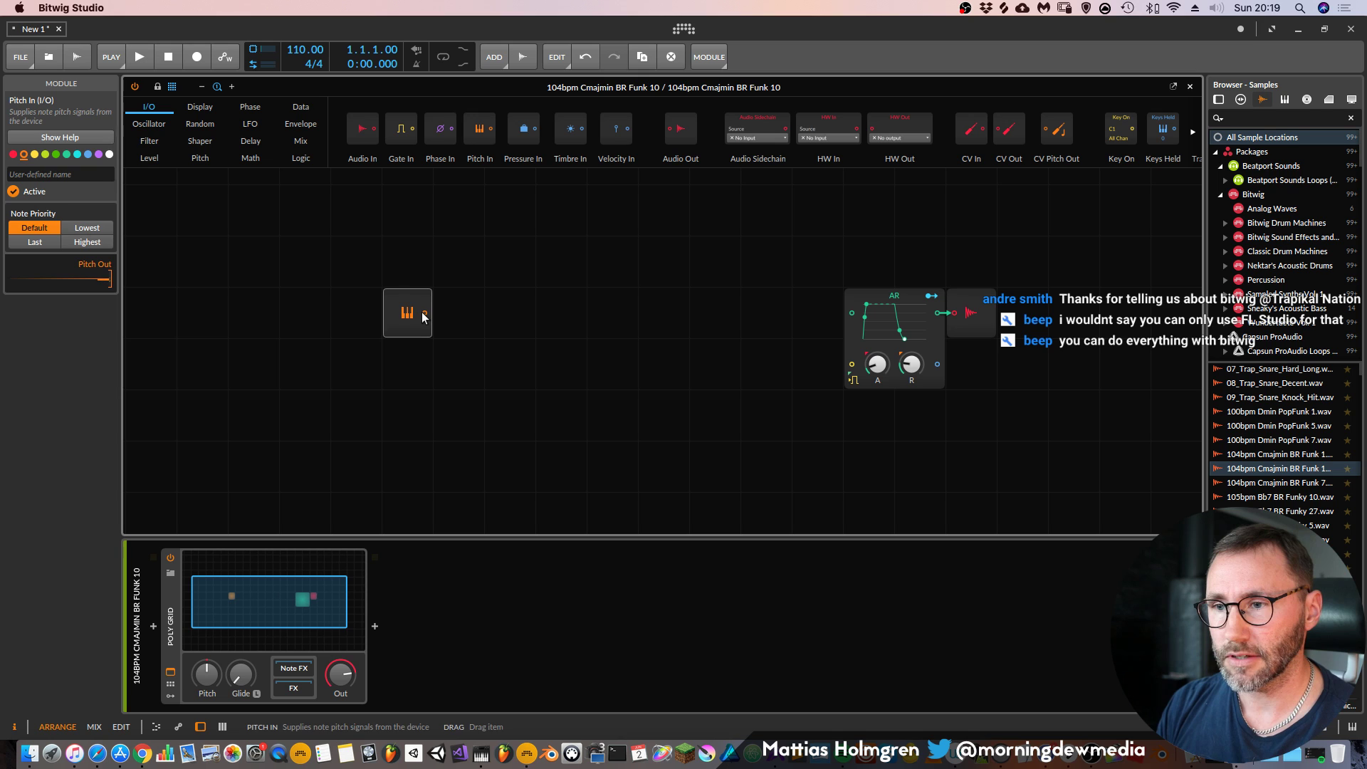
Add a fresh Sampler oscillator below the Pitch In module and connect the Pitch In output to its pitch input
left_click(156, 125)
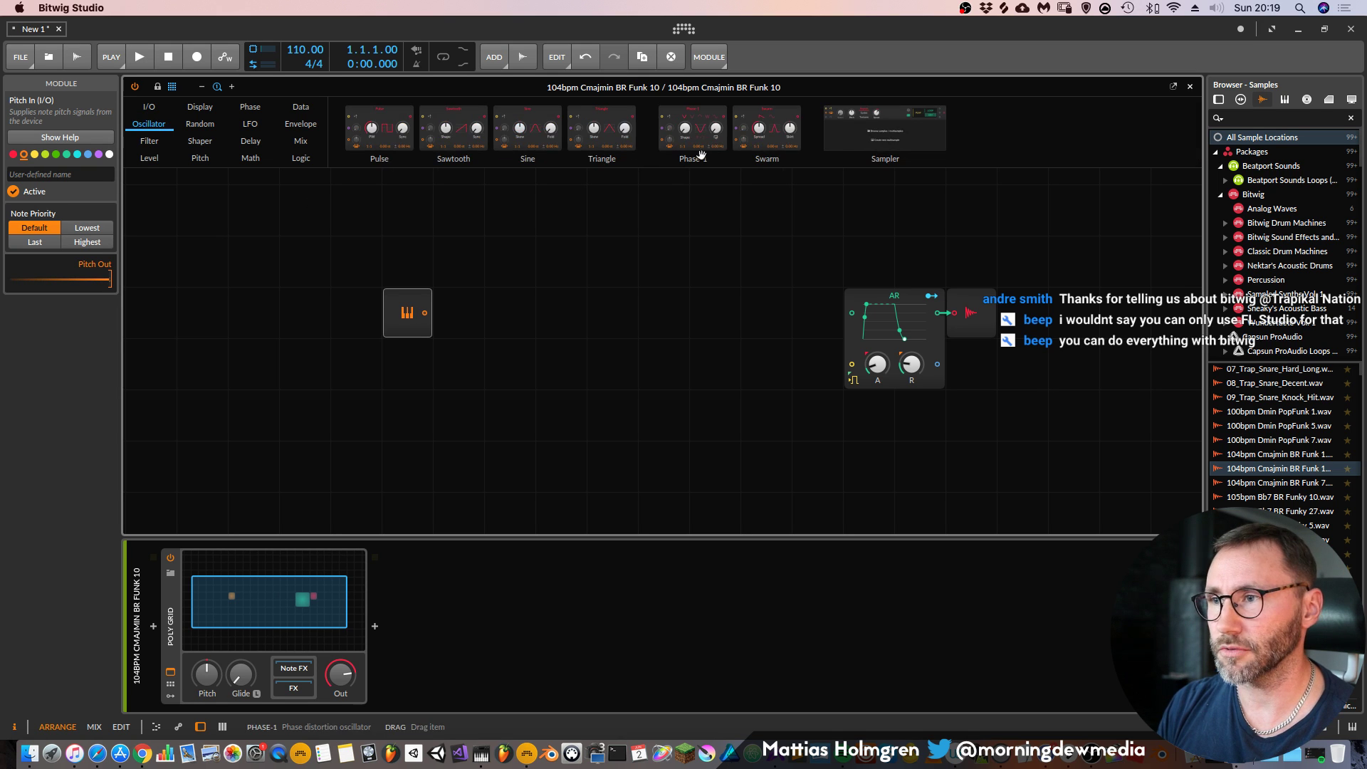
left_click_drag(885, 134, 369, 443)
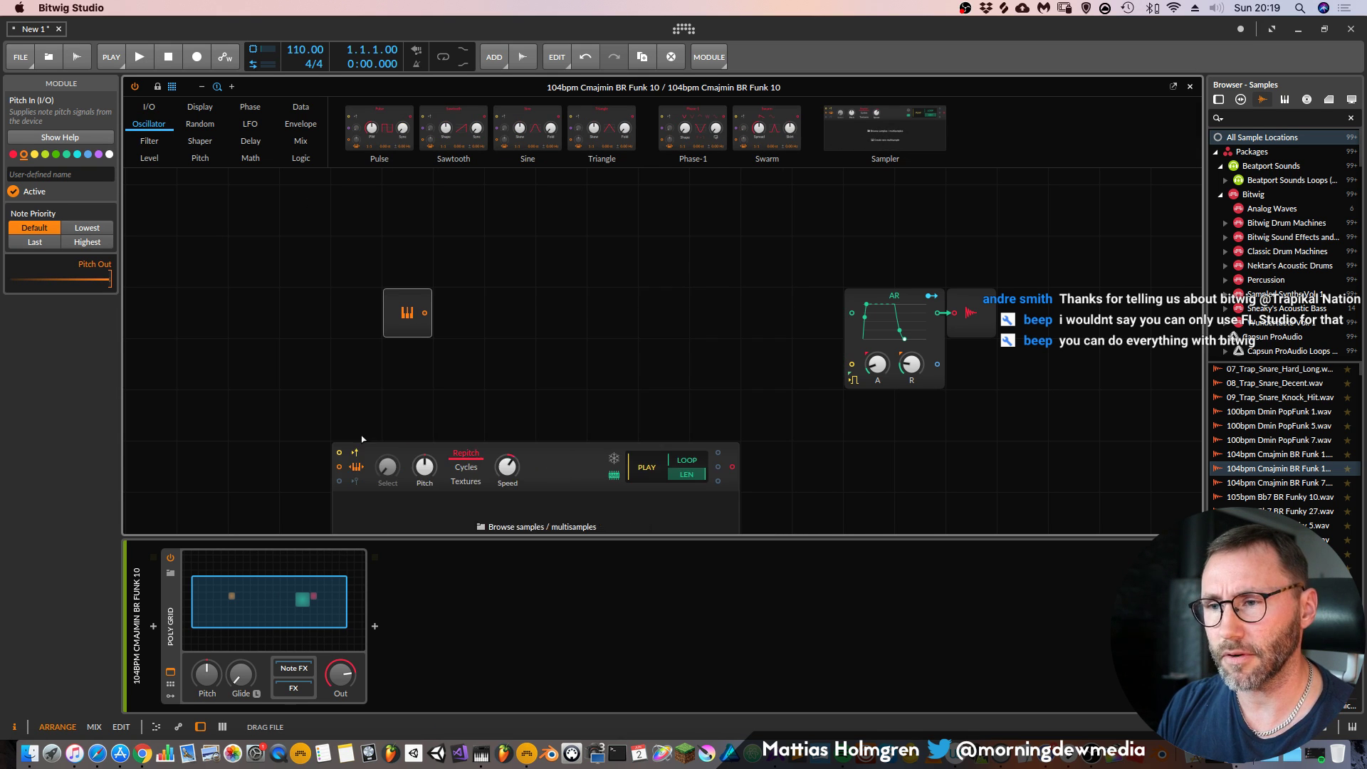
left_click_drag(426, 314, 339, 416)
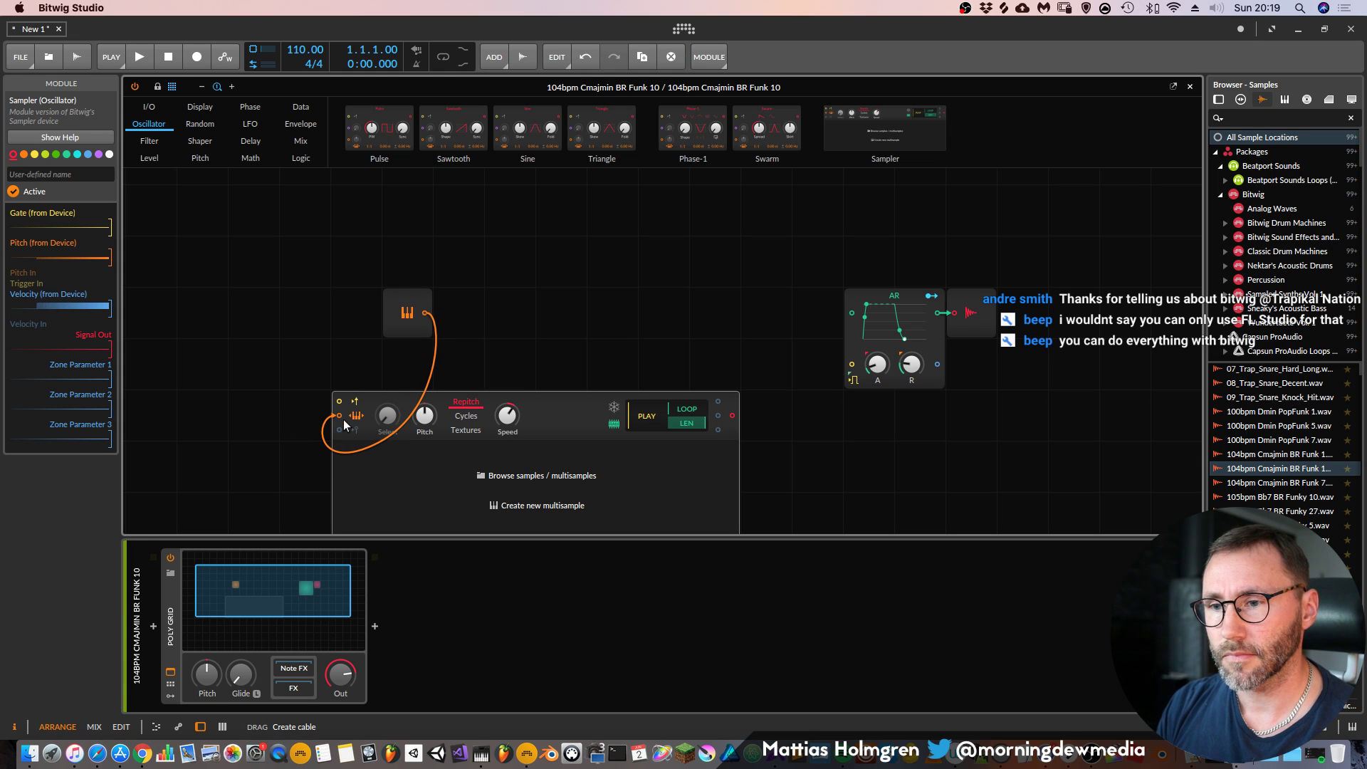
scroll(638, 298, "down", 3)
Connect the Sampler's signal output to the AR input and load 104bpm Cmajmin BR Funk 10.wav into the Sampler
left_click_drag(732, 311, 847, 208)
left_click_drag(407, 209, 202, 312)
left_click_drag(1303, 465, 558, 371)
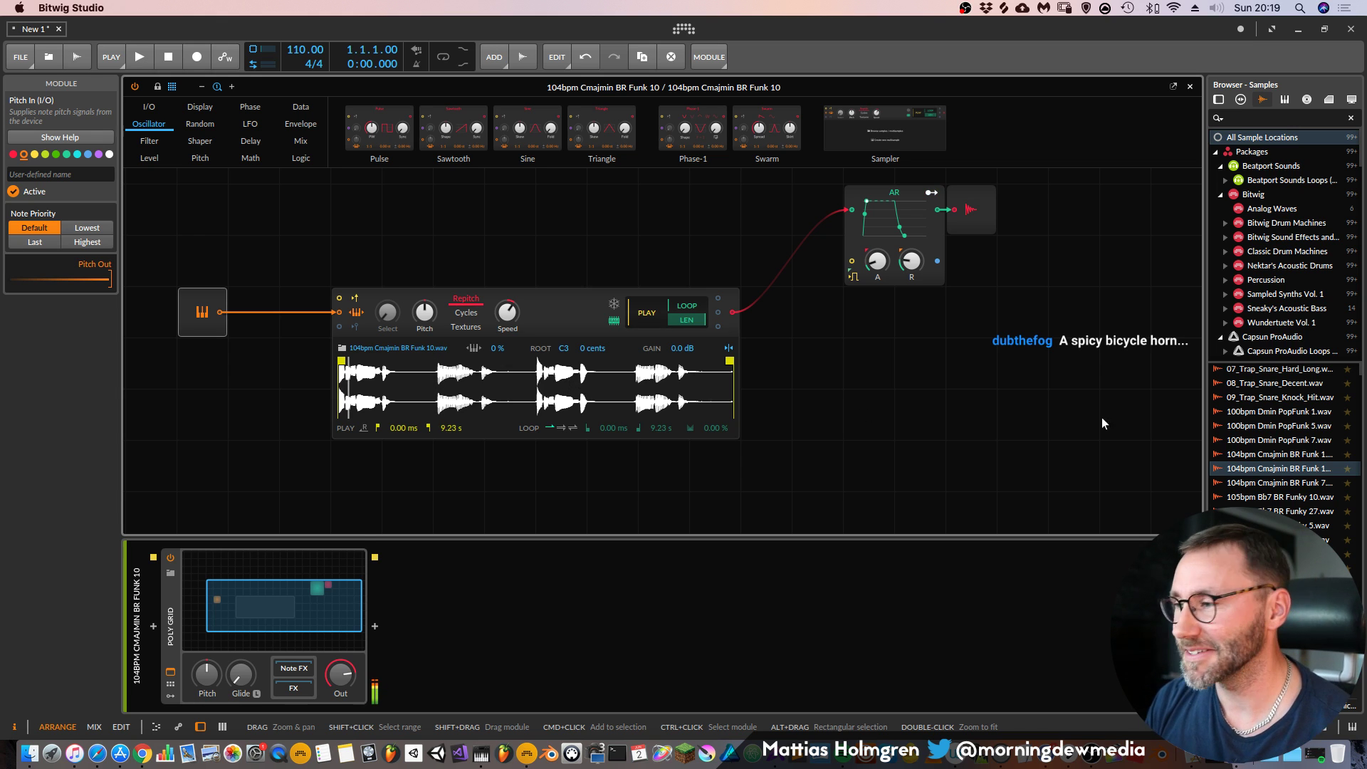
Audition successive samples in the browser list after the 104bpm and 105bpm funk loops
left_click(1314, 525)
key("Down")
key("Down")
key("Down")
key("Down")
key("Down")
key("Down")
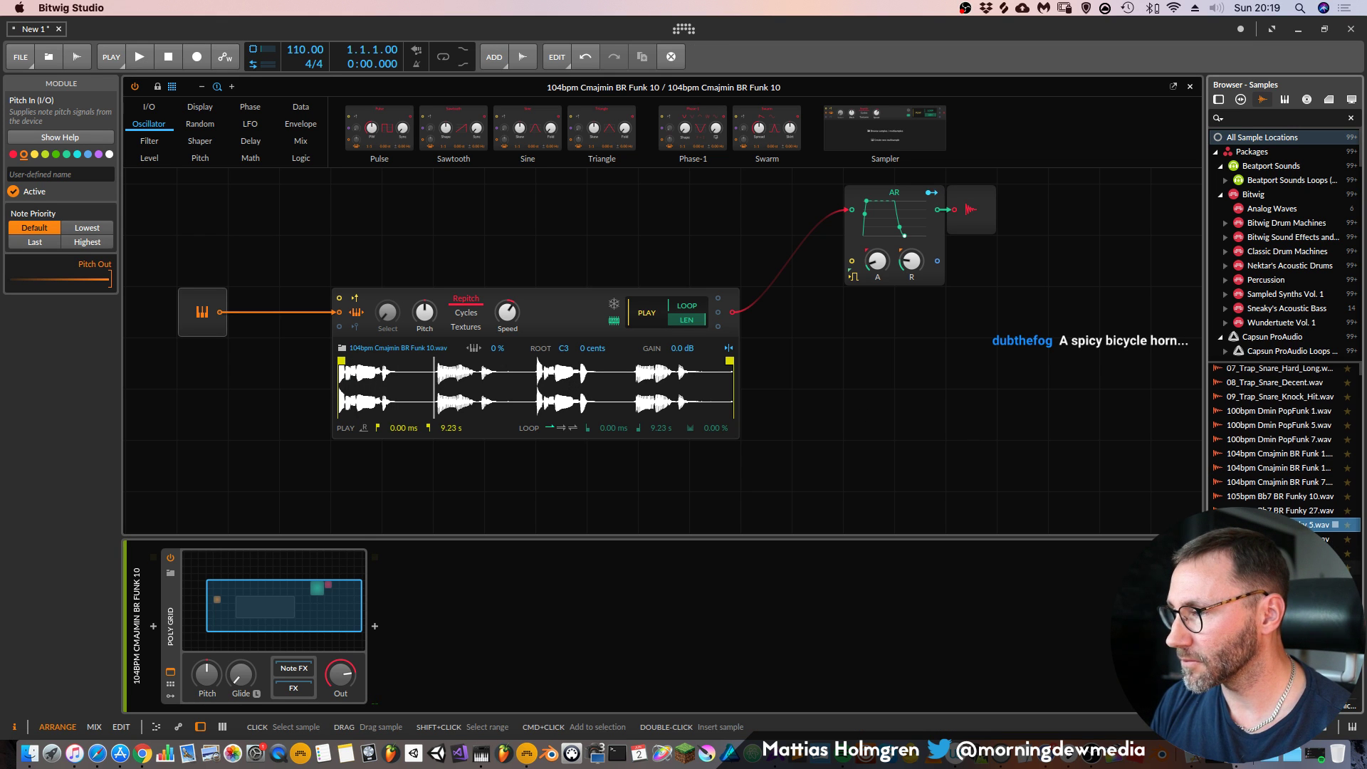
key("Down")
key("Down")
key("Down")
key("Down")
key("Down")
key("Down")
key("Down")
key("Down")
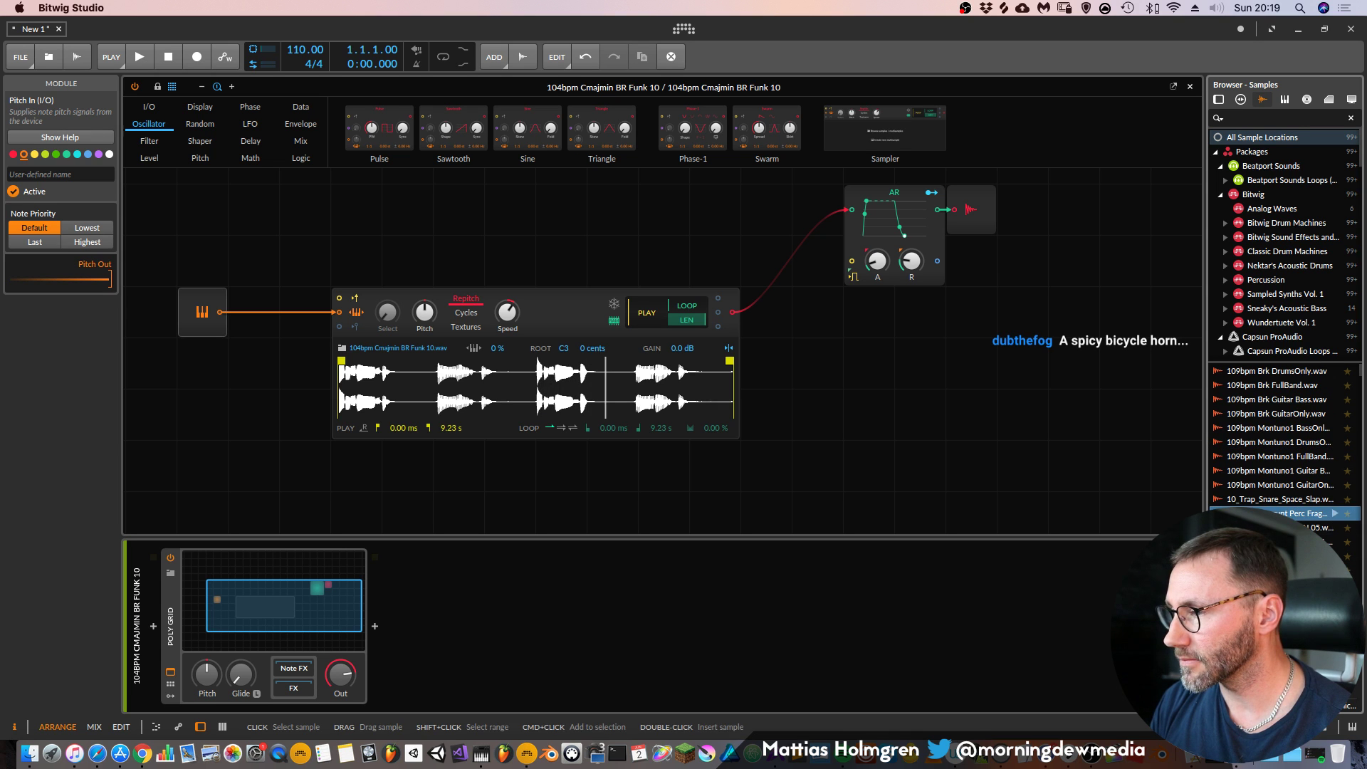
left_click_drag(424, 316, 427, 324)
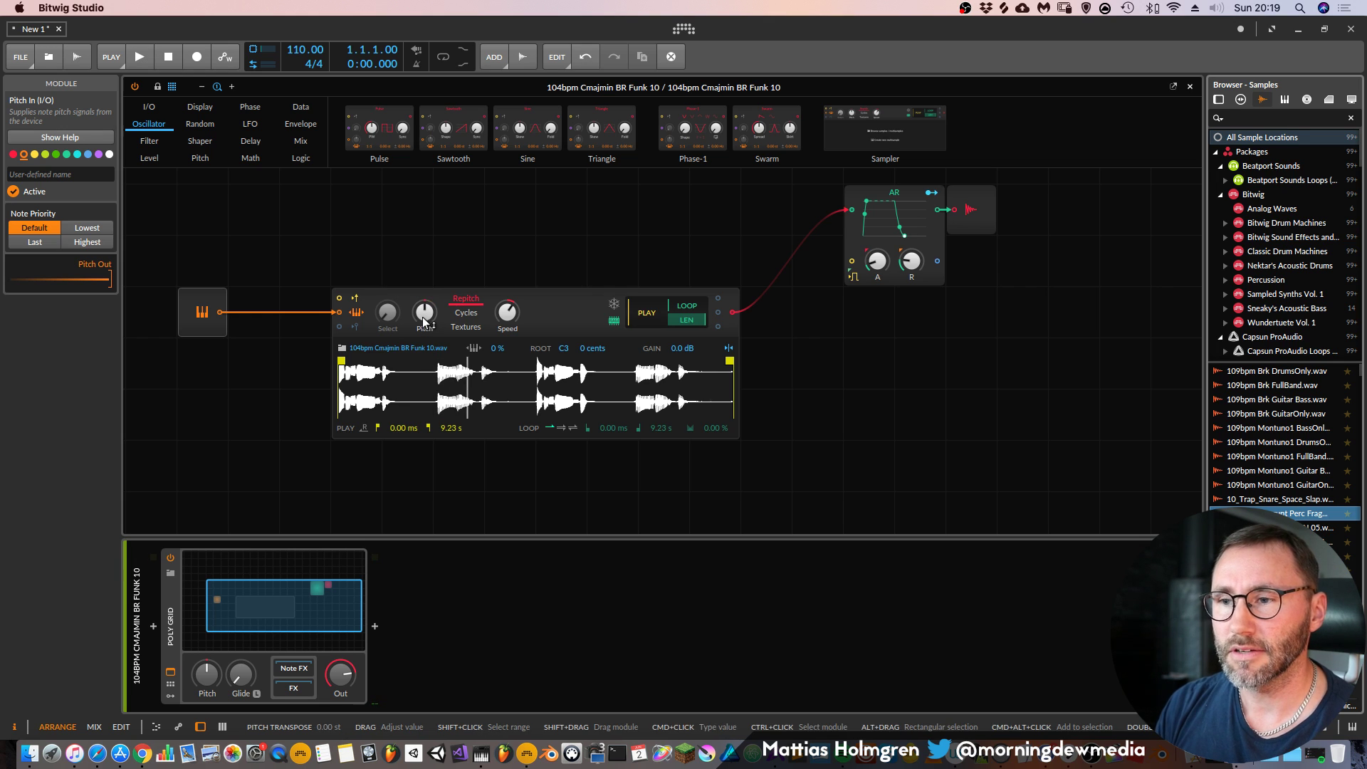
left_click_drag(462, 208, 531, 281)
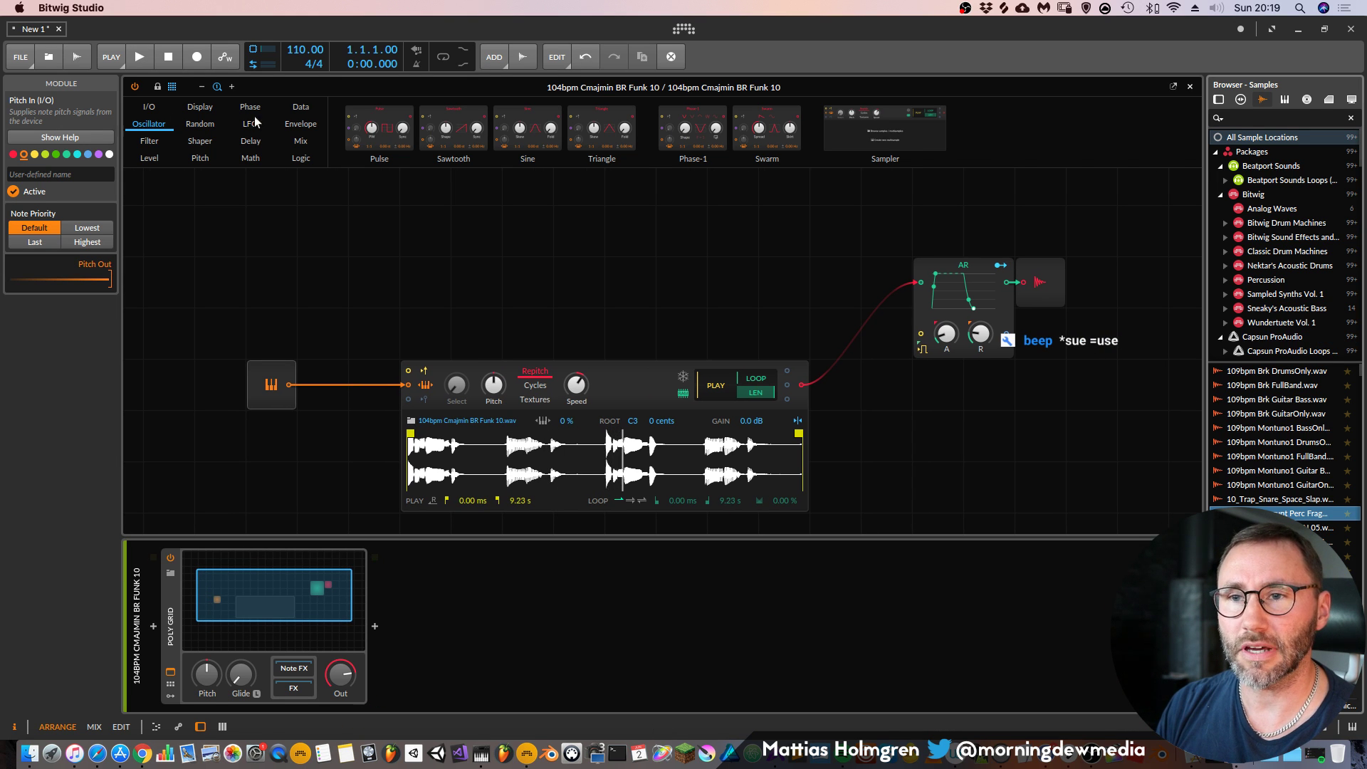
left_click(157, 108)
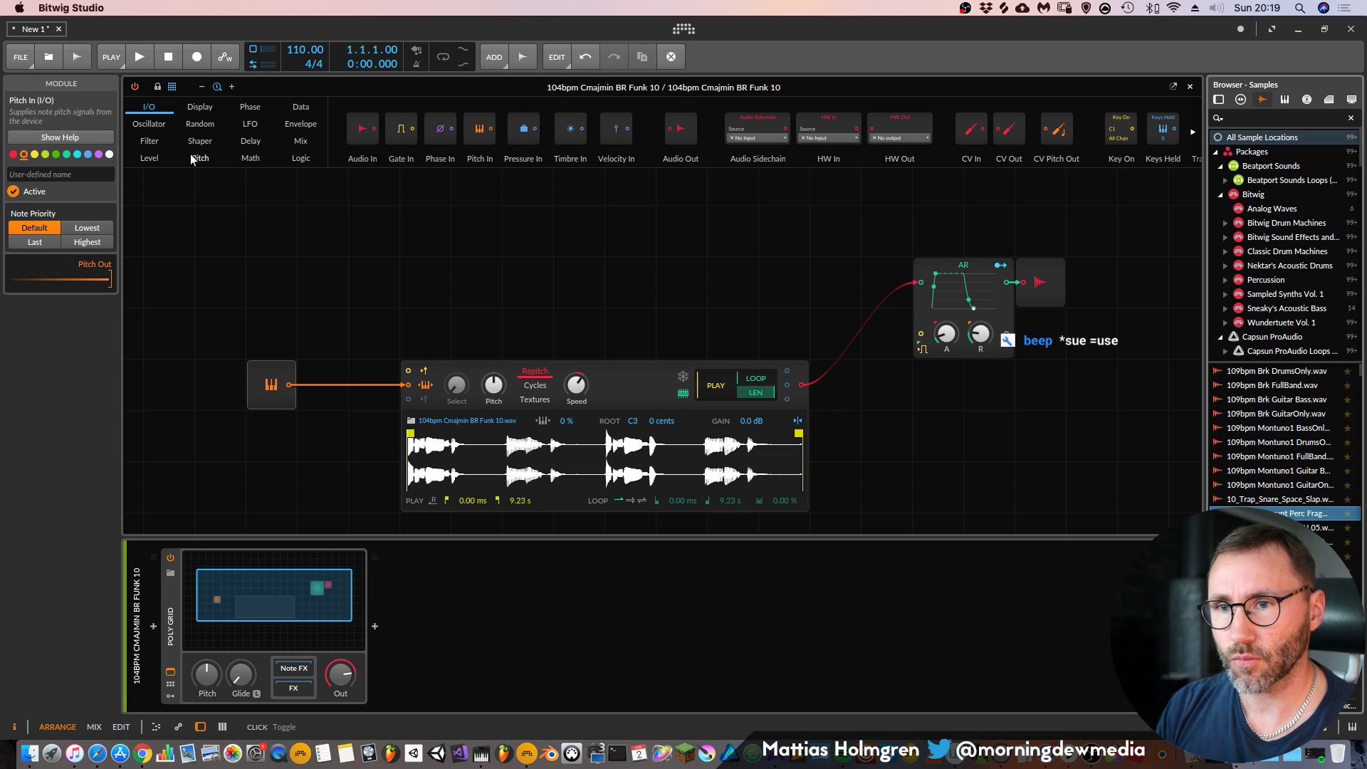
mouse_move(200, 146)
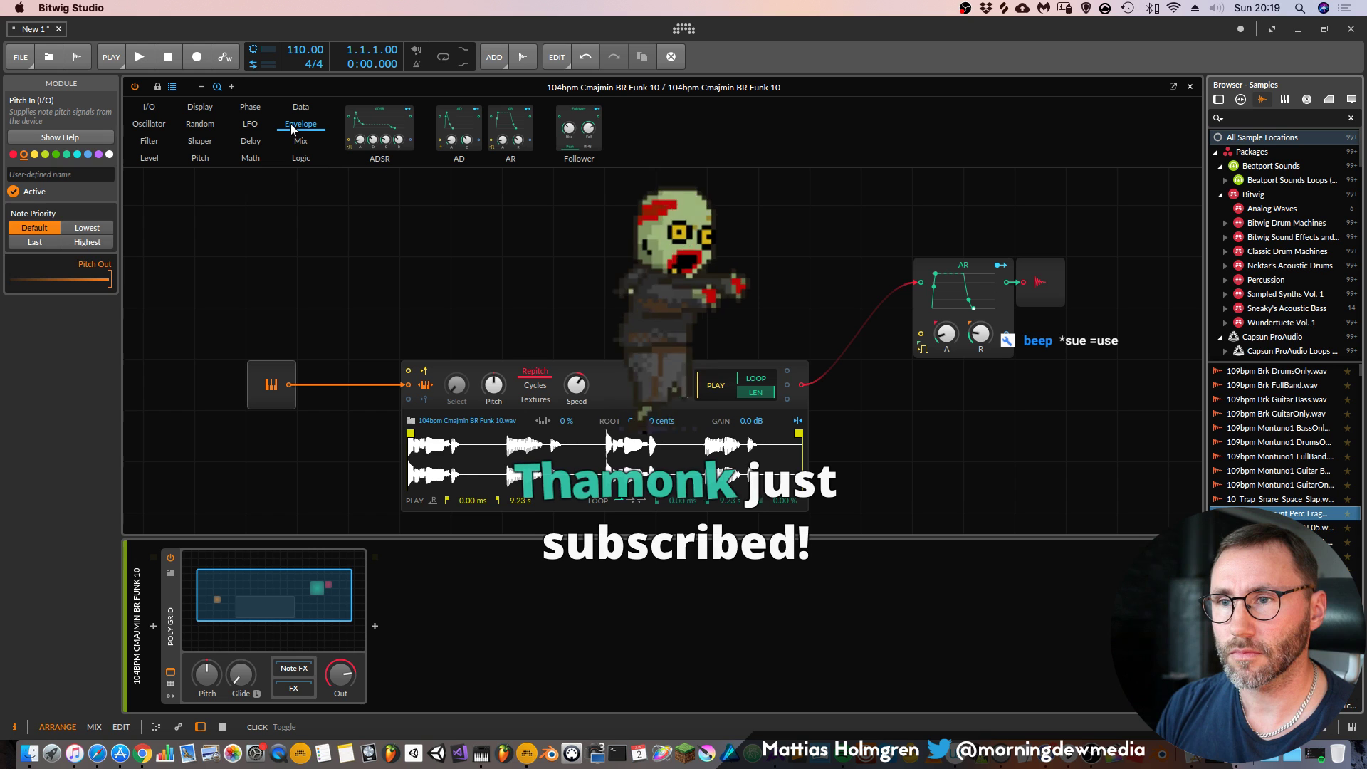
mouse_move(299, 146)
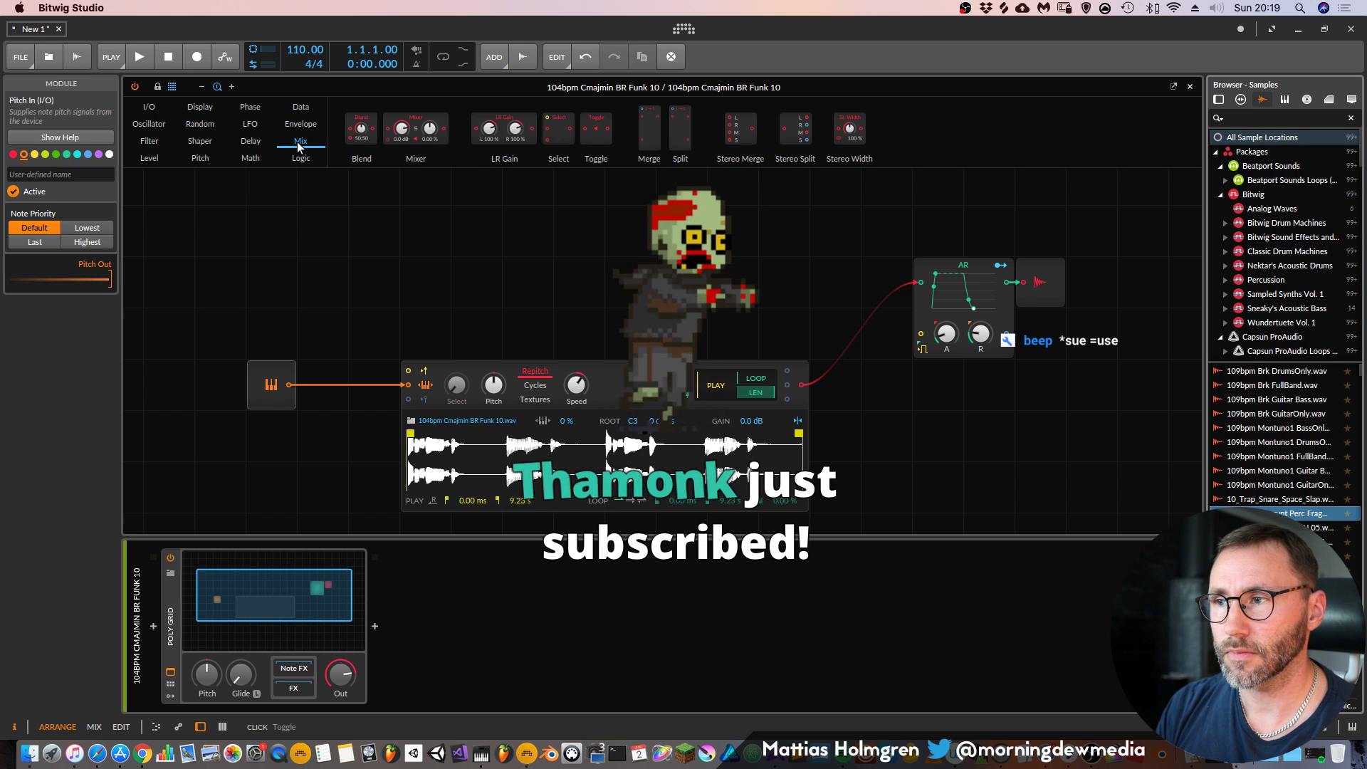
left_click(260, 142)
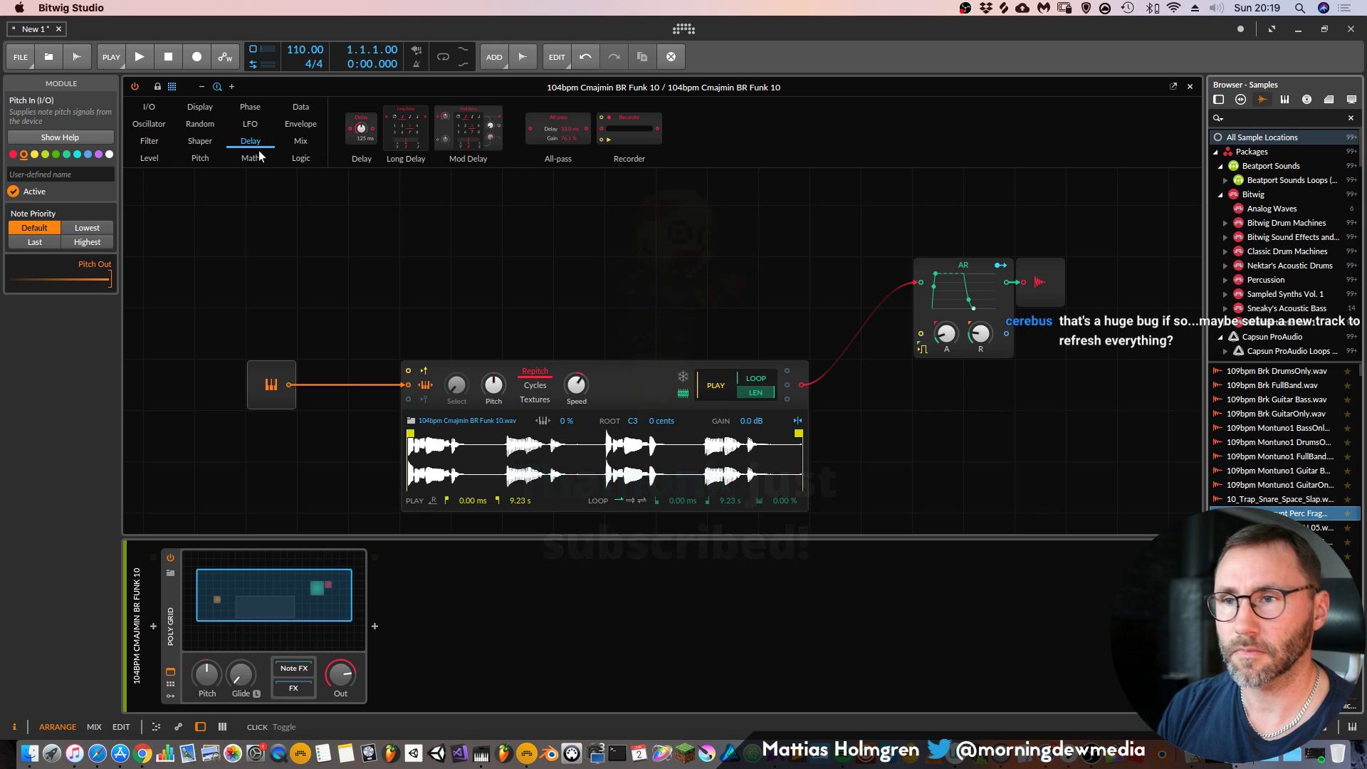
Quit and relaunch Bitwig Studio, and dismiss the dashboard to start from a new empty project
left_click(29, 54)
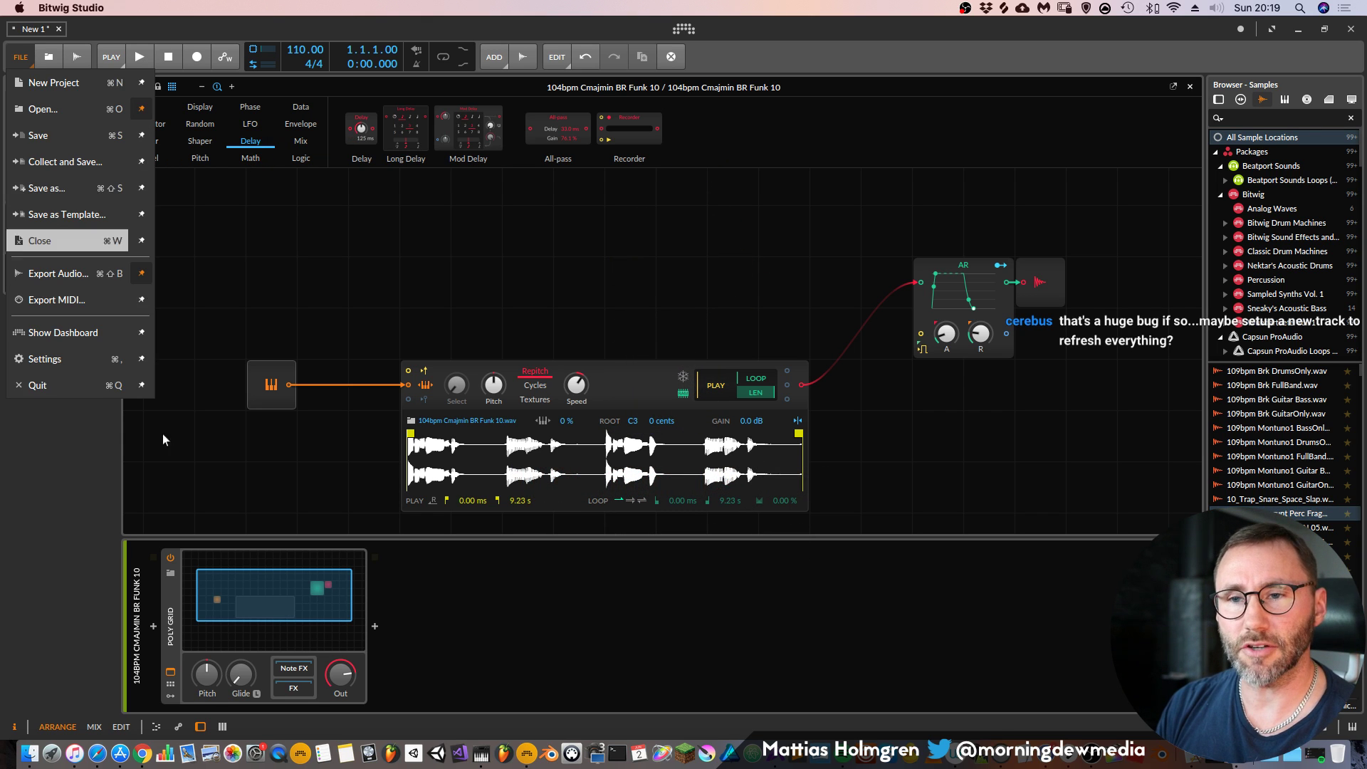
left_click(62, 384)
left_click(690, 420)
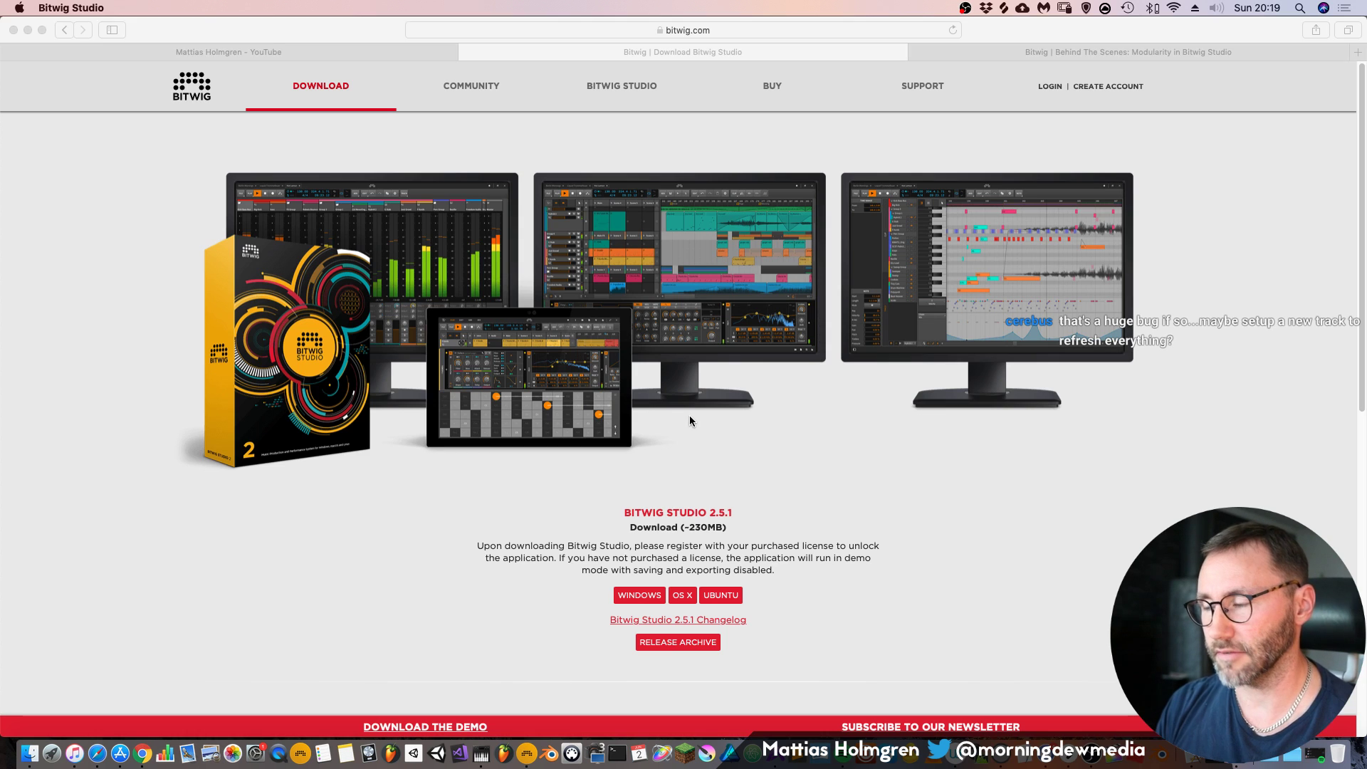
left_click(520, 759)
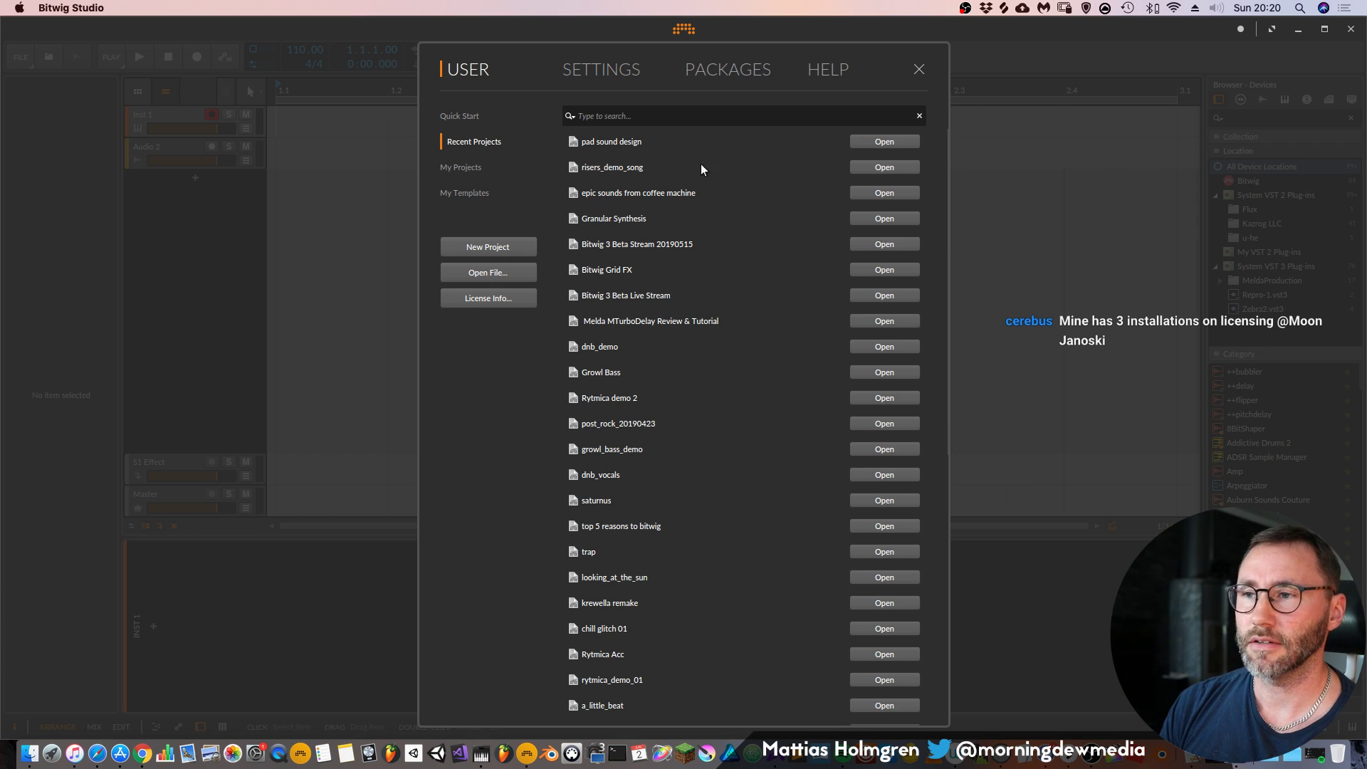
left_click(921, 71)
Insert a Poly Grid from the Synths collection on the Inst 1 track and open its grid editor
left_click(155, 627)
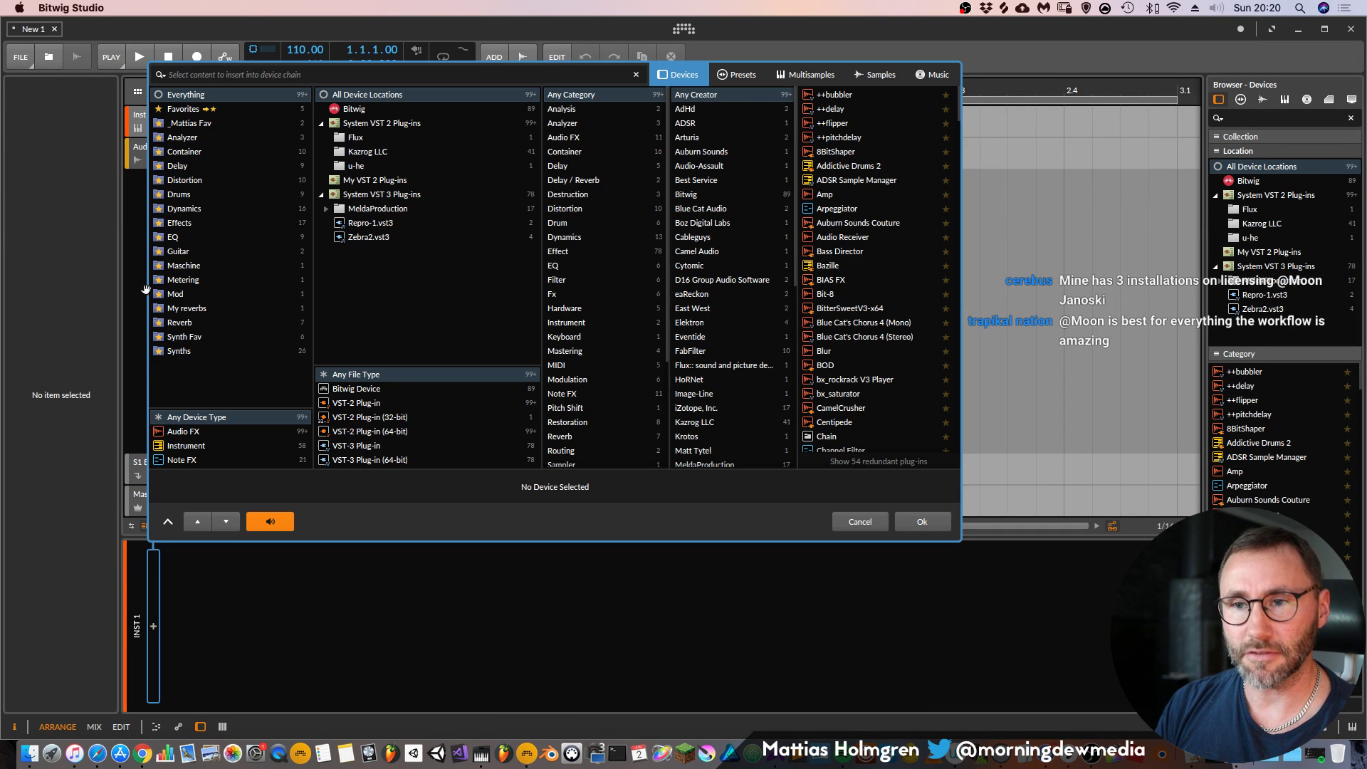
left_click(179, 351)
left_click(847, 338)
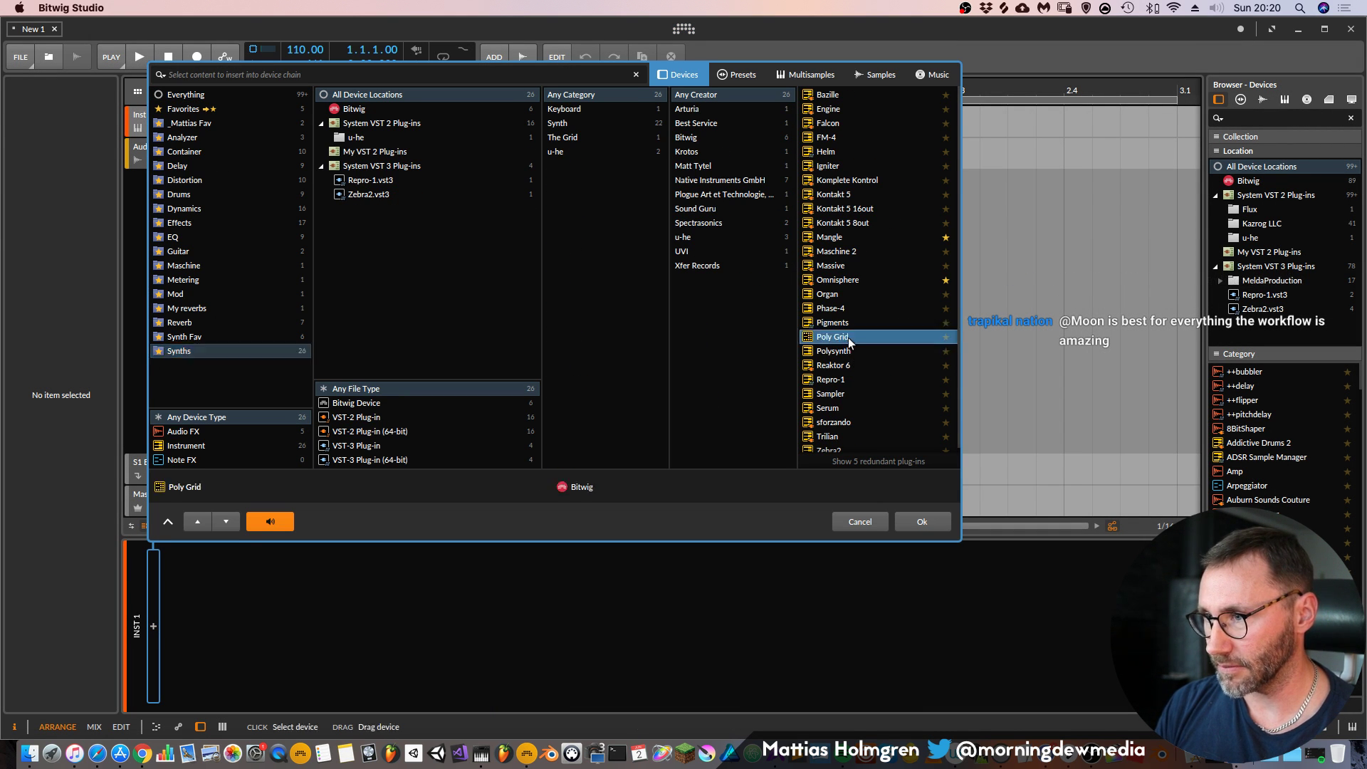
left_click(916, 524)
left_click(256, 599)
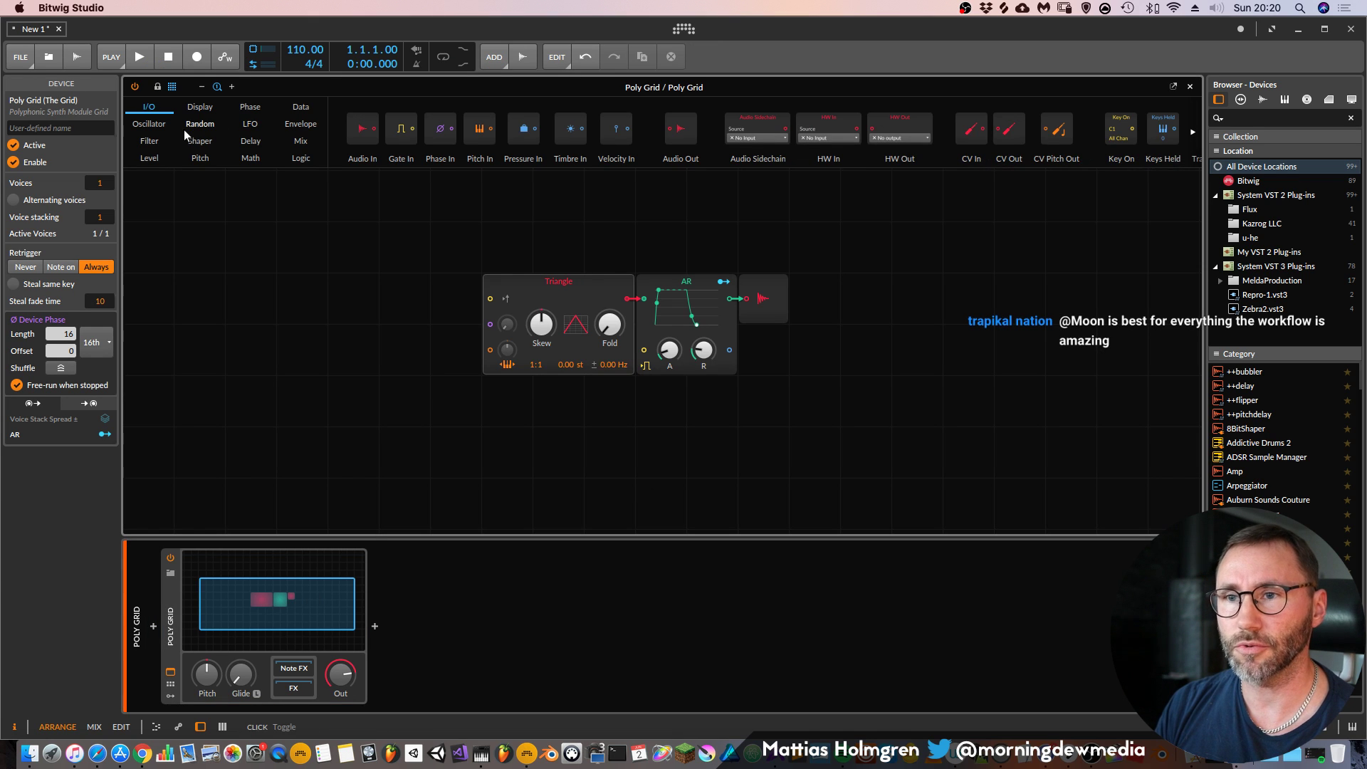
Add a Sampler oscillator to the Poly Grid patch and delete the default Triangle oscillator
left_click(138, 124)
left_click_drag(240, 600, 265, 439)
scroll(264, 438, "down", 4)
right_click(596, 177)
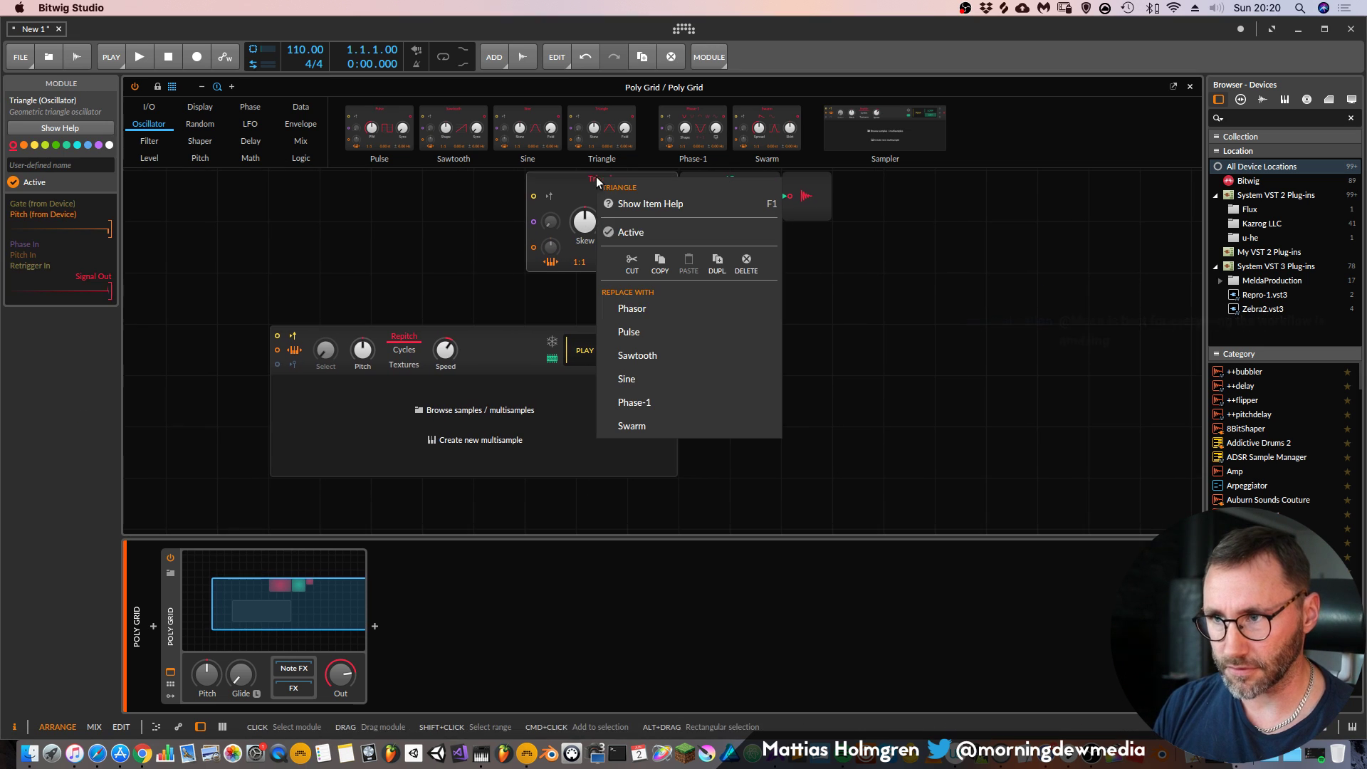
left_click(746, 264)
Place the Sampler module ahead of the AR module and connect its signal output to the AR input
left_click_drag(481, 339, 549, 203)
left_click(519, 330)
scroll(667, 346, "up", 3)
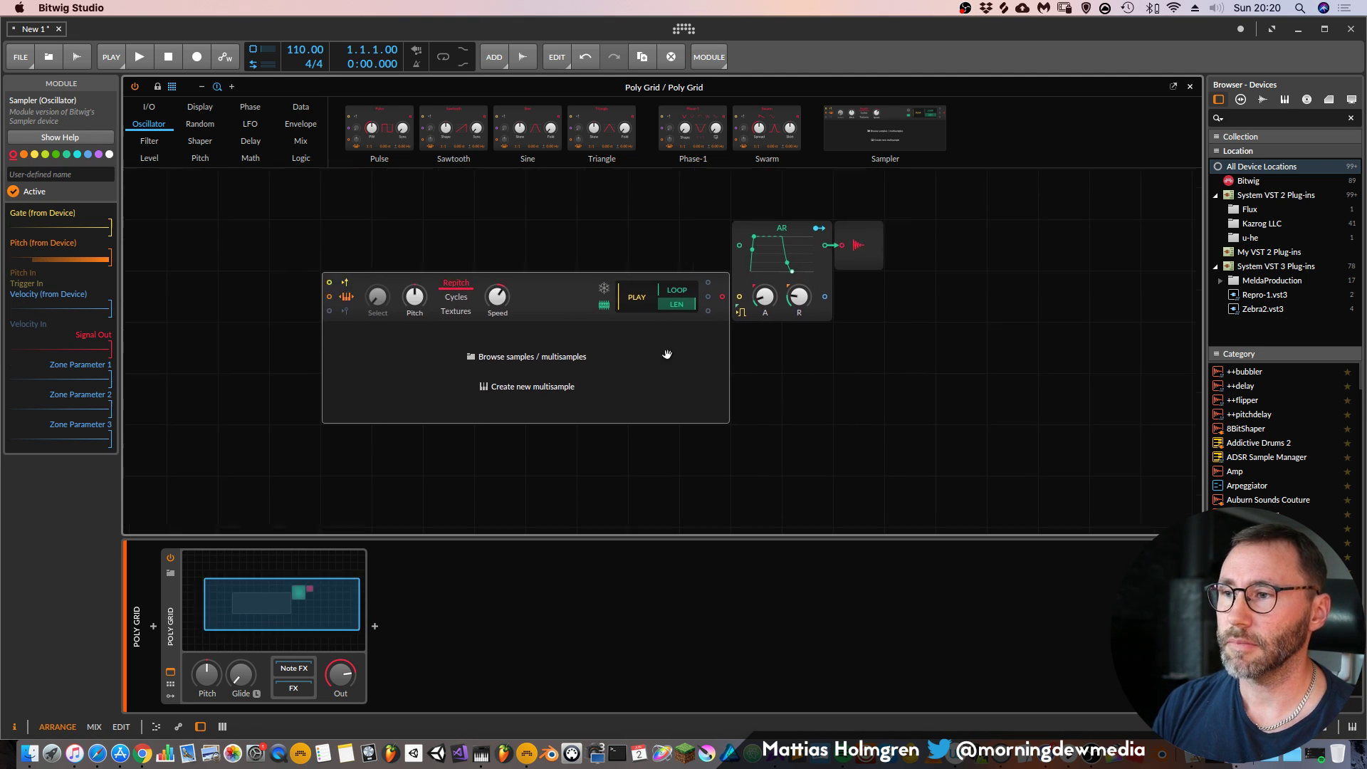
left_click_drag(607, 304, 542, 302)
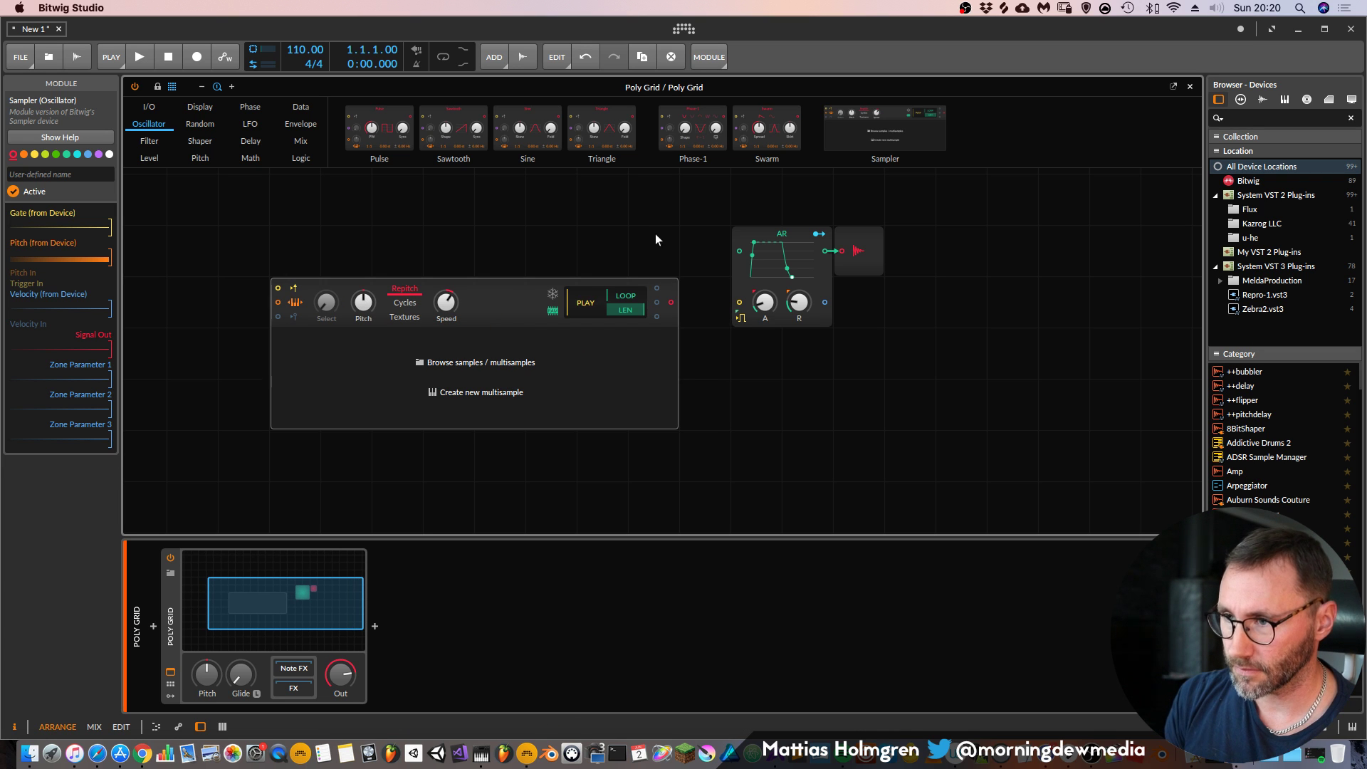
left_click_drag(672, 302, 739, 251)
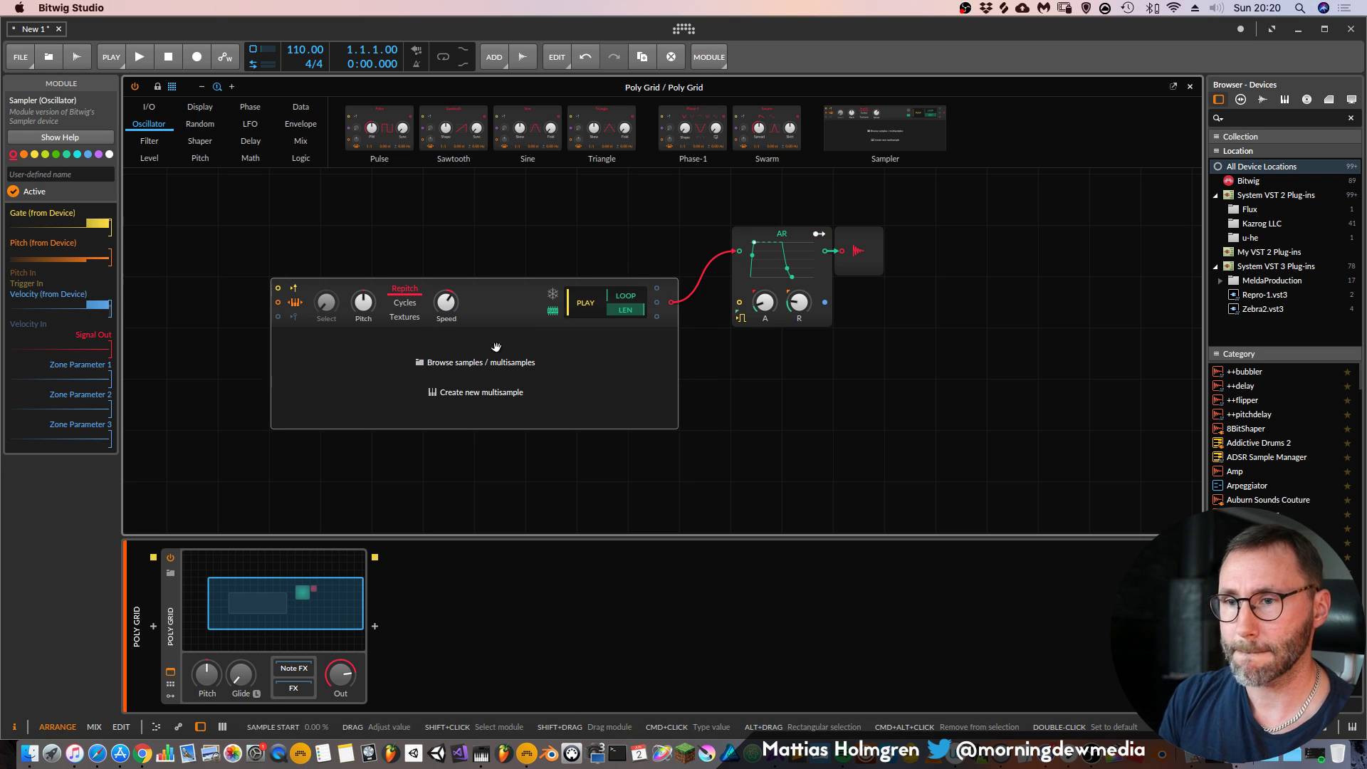
Audition samples in the browser and load 132bpm CMaj Soul 1.wav into the Sampler module
left_click(1264, 99)
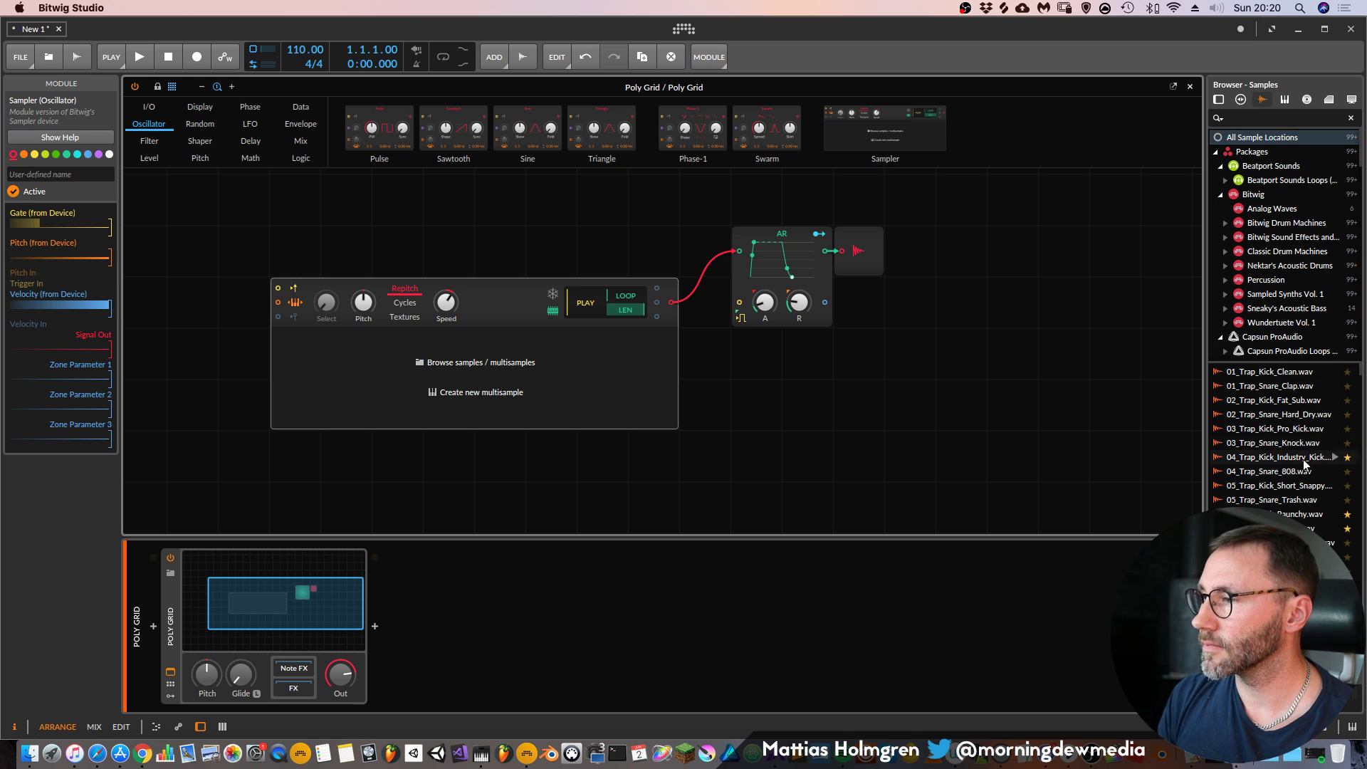
scroll(1324, 537, "down", 15)
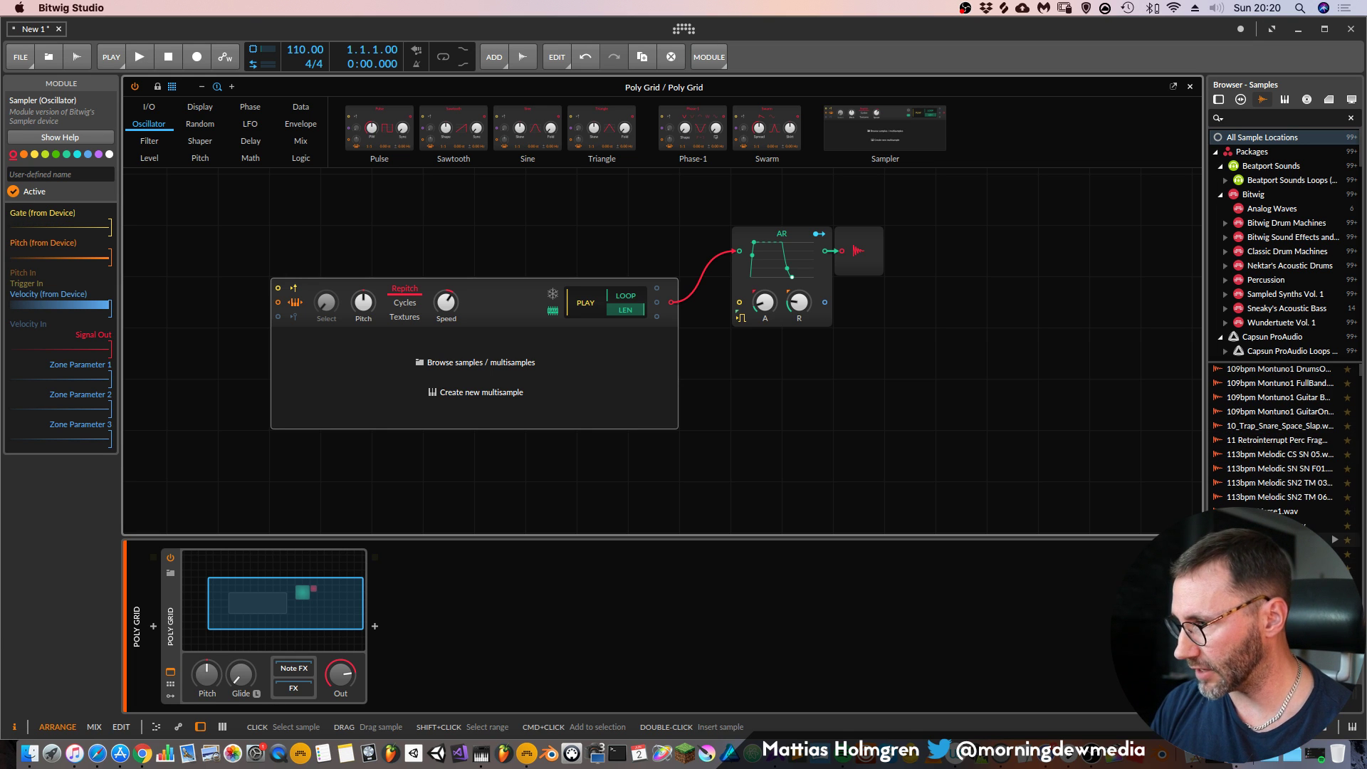
scroll(1288, 498, "down", 5)
left_click(1287, 490)
left_click(1331, 462)
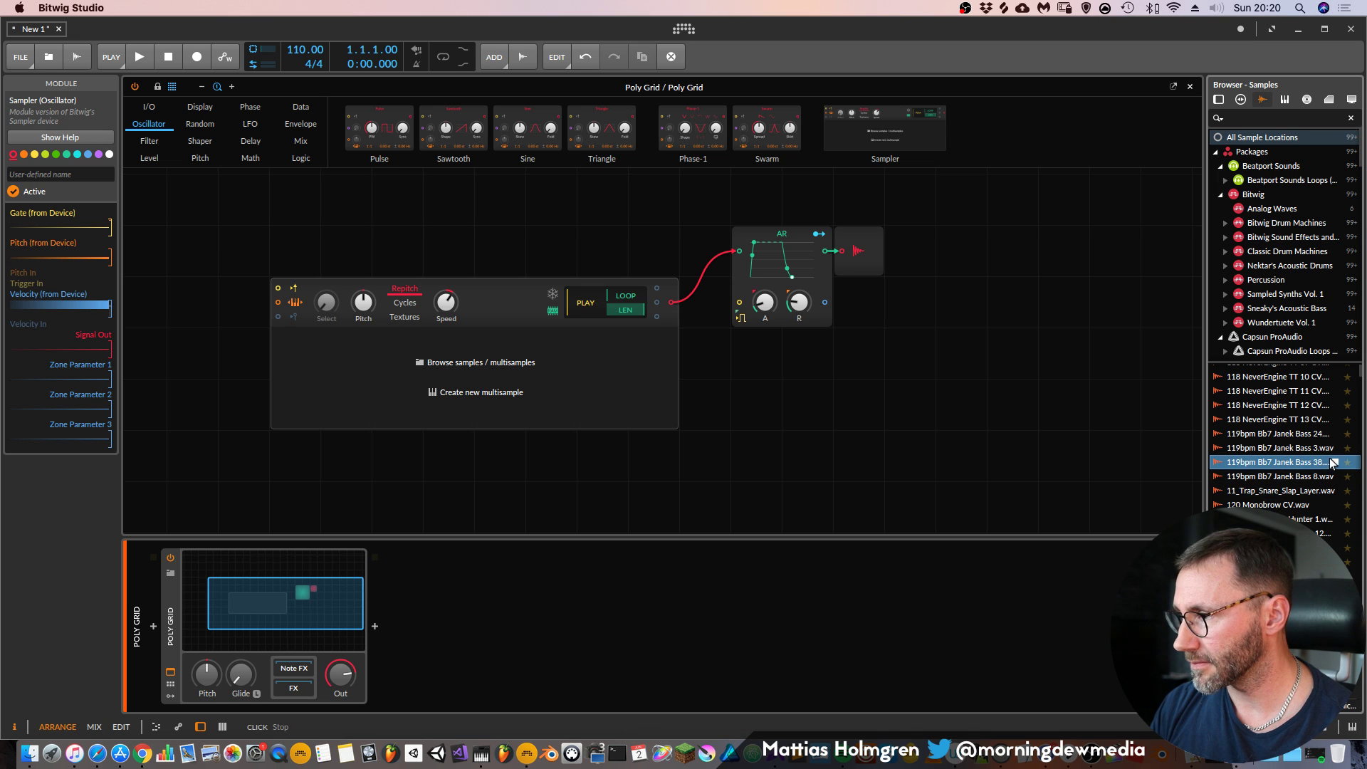
left_click(1313, 546)
key("Up")
key("Up")
scroll(1314, 546, "down", 4)
scroll(1314, 539, "up", 1)
left_click(1318, 541)
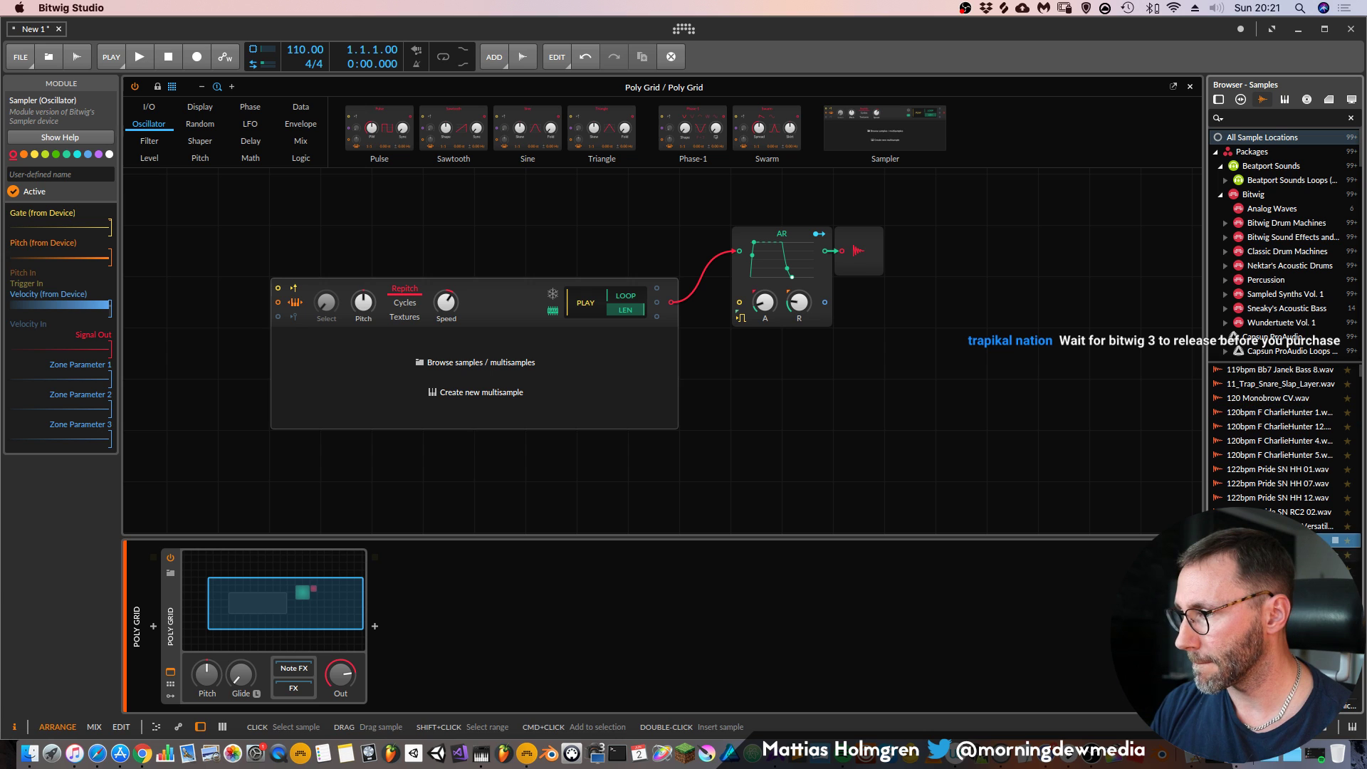
scroll(1317, 545, "down", 6)
left_click_drag(1280, 380, 389, 420)
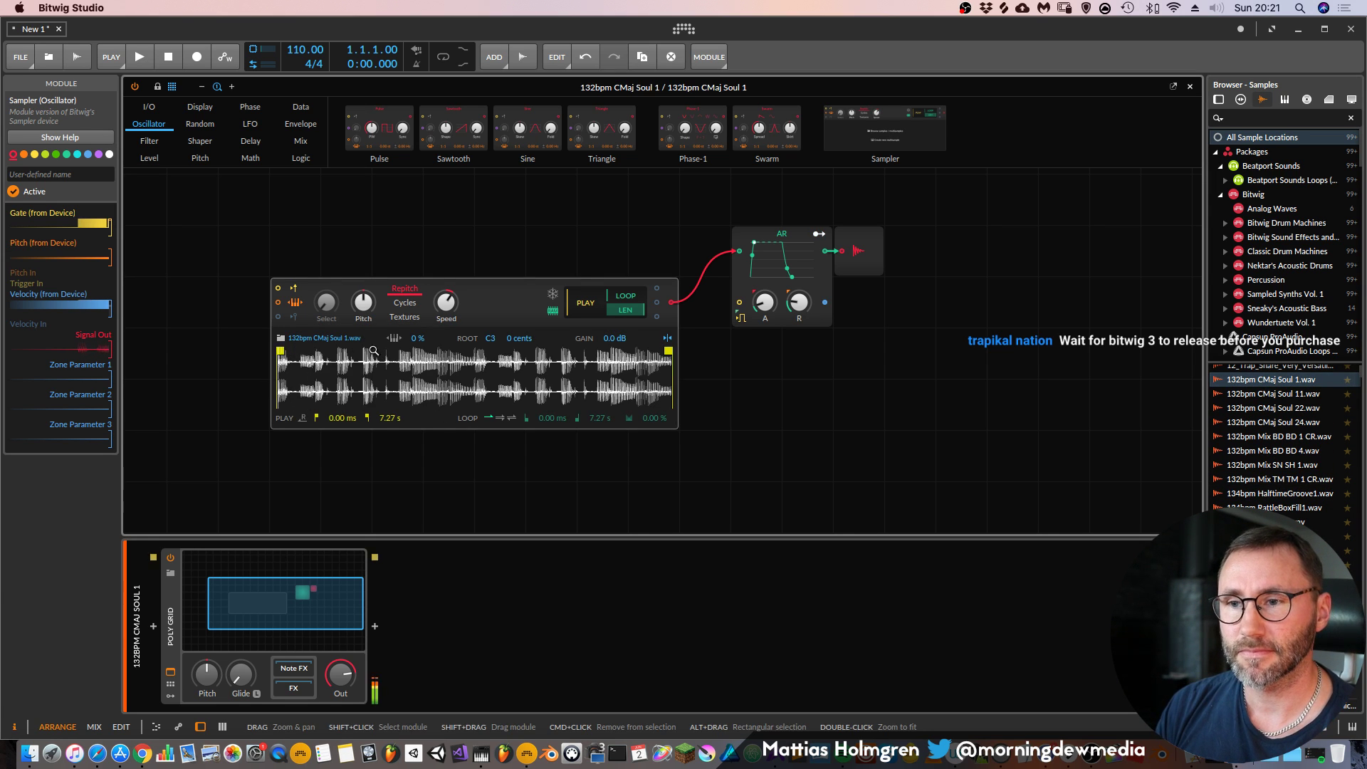
Line up the Sampler with the AR module and set the Sampler's pitch to +12.00 st
left_click_drag(473, 244, 627, 271)
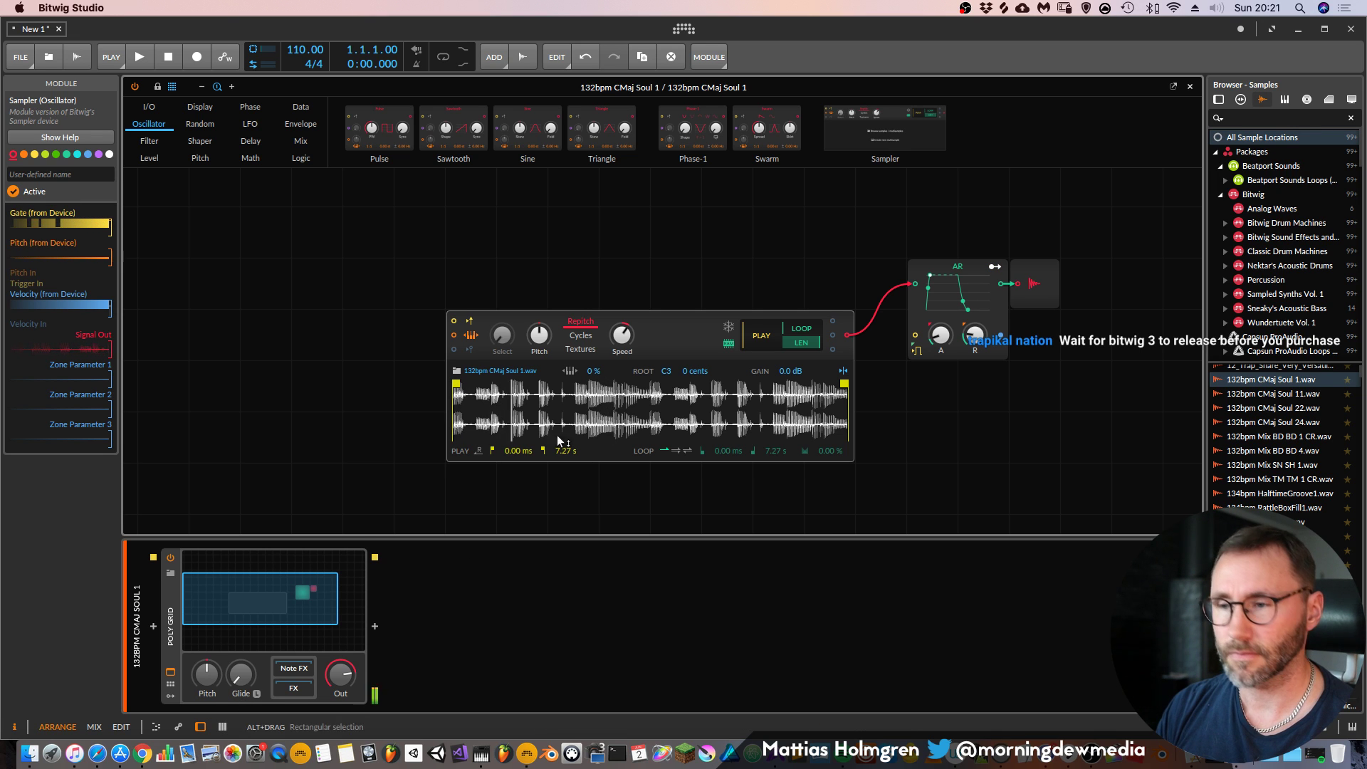
left_click_drag(531, 337, 496, 251)
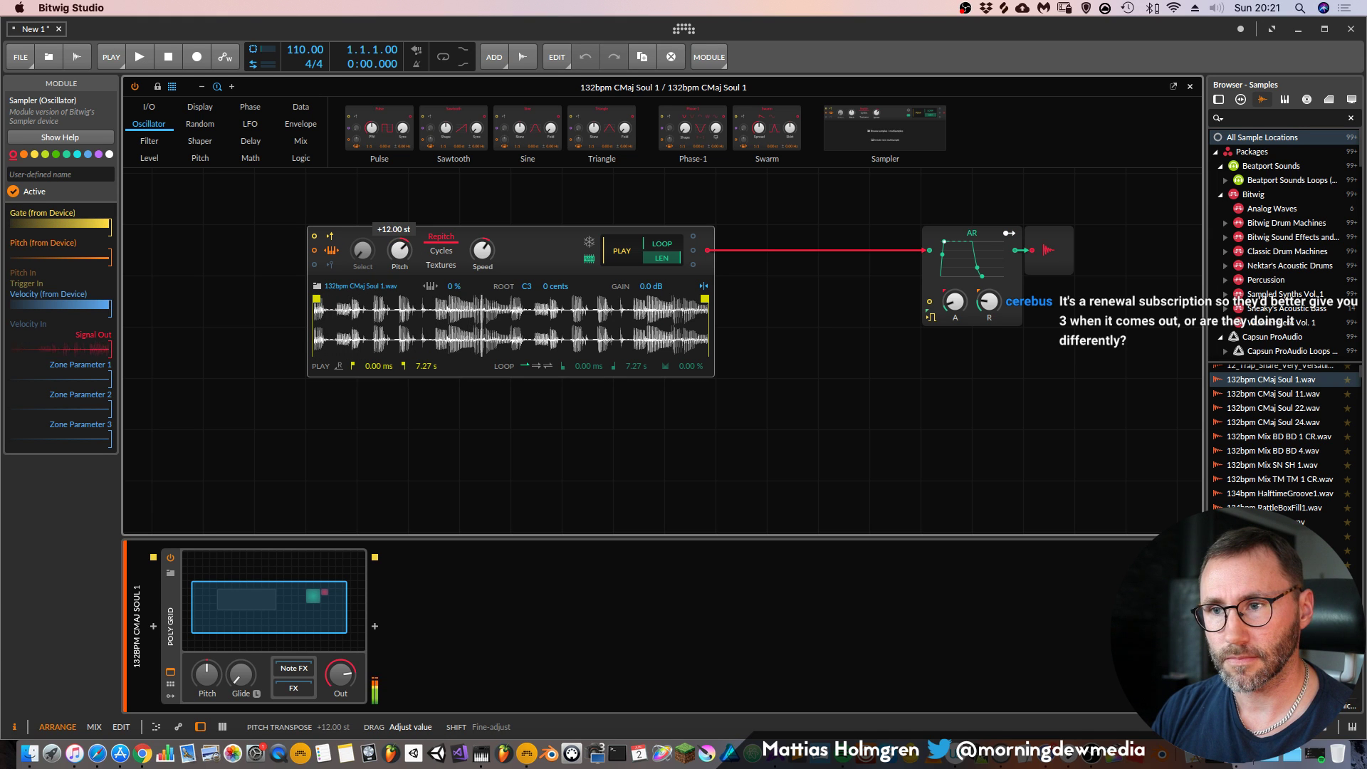
Add two more Sampler modules to the patch, stacked below the first one
mouse_move(784, 291)
left_mouse_down()
mouse_move(762, 383)
mouse_move(811, 341)
mouse_move(789, 299)
left_mouse_up()
scroll(778, 294, "down", 3)
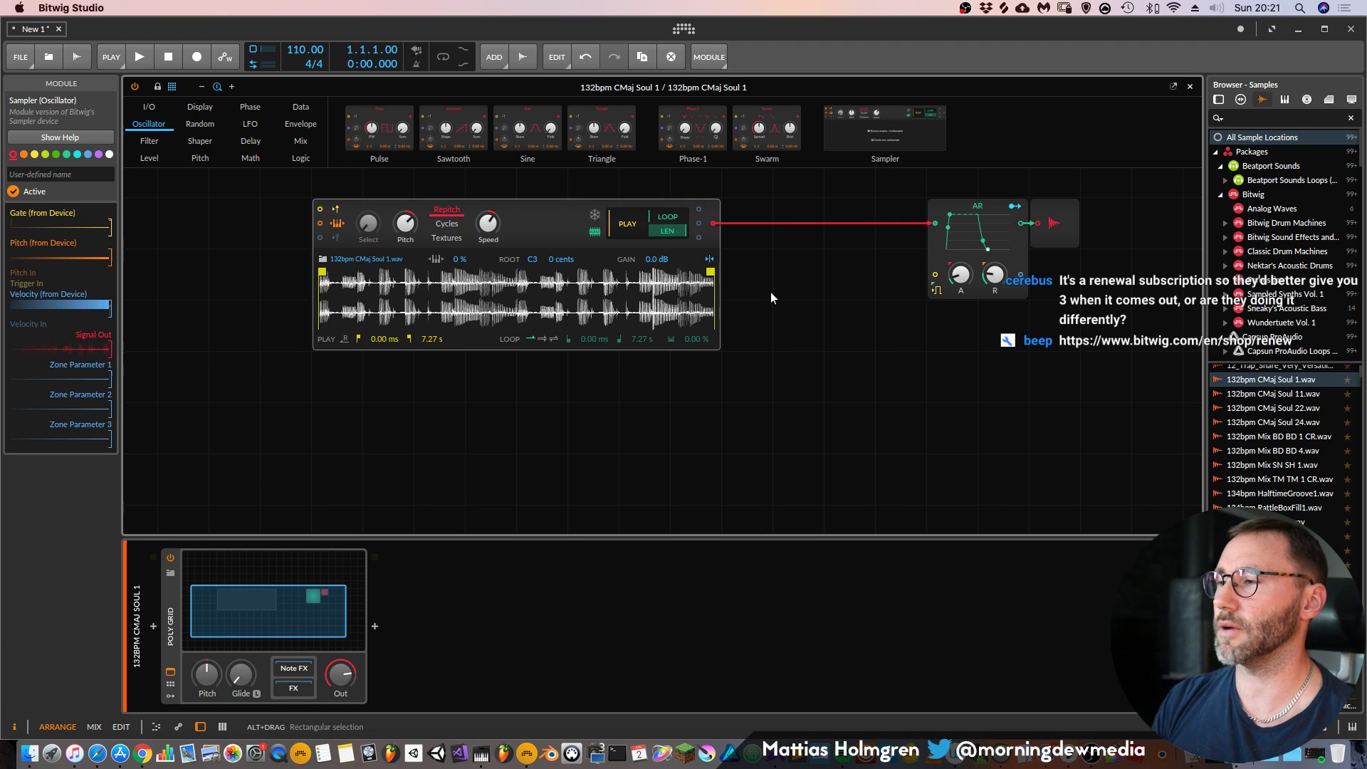
scroll(848, 314, "right", 2)
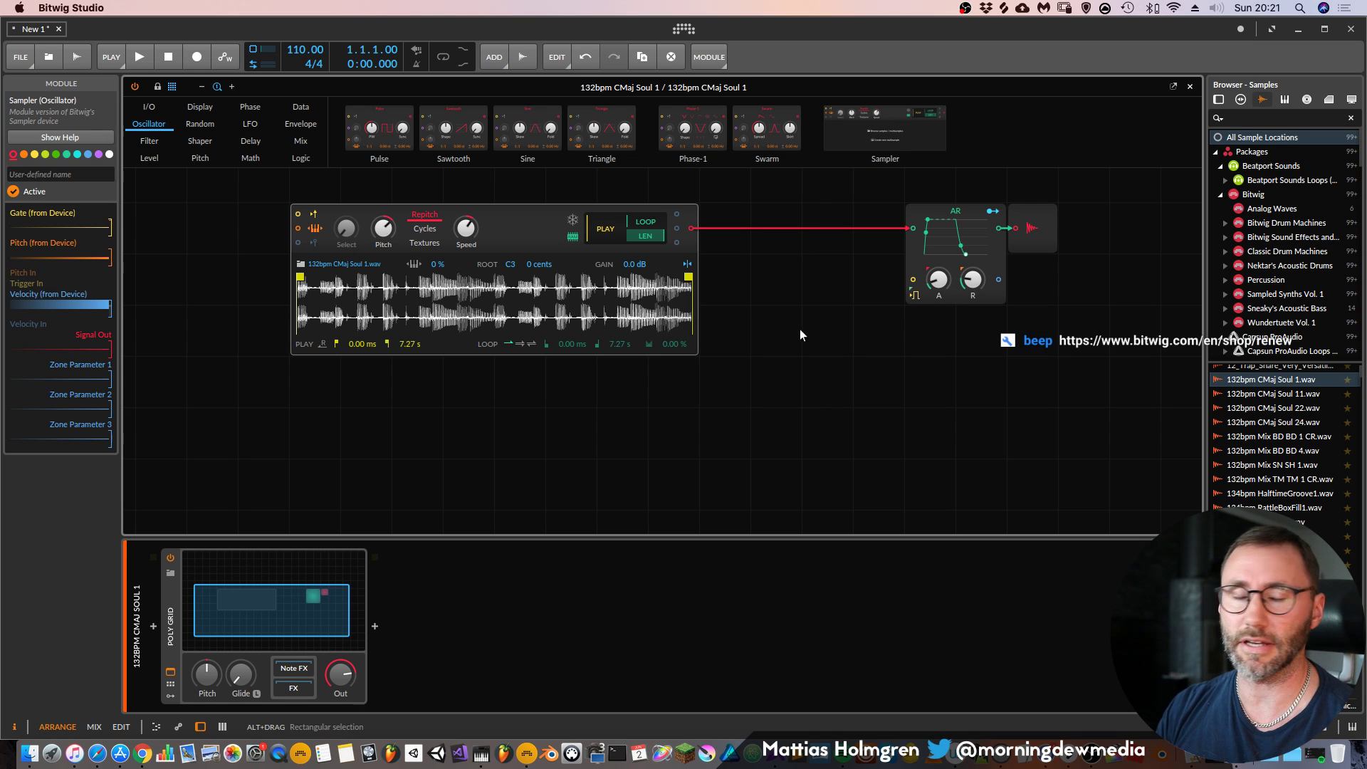
scroll(809, 321, "down", 3)
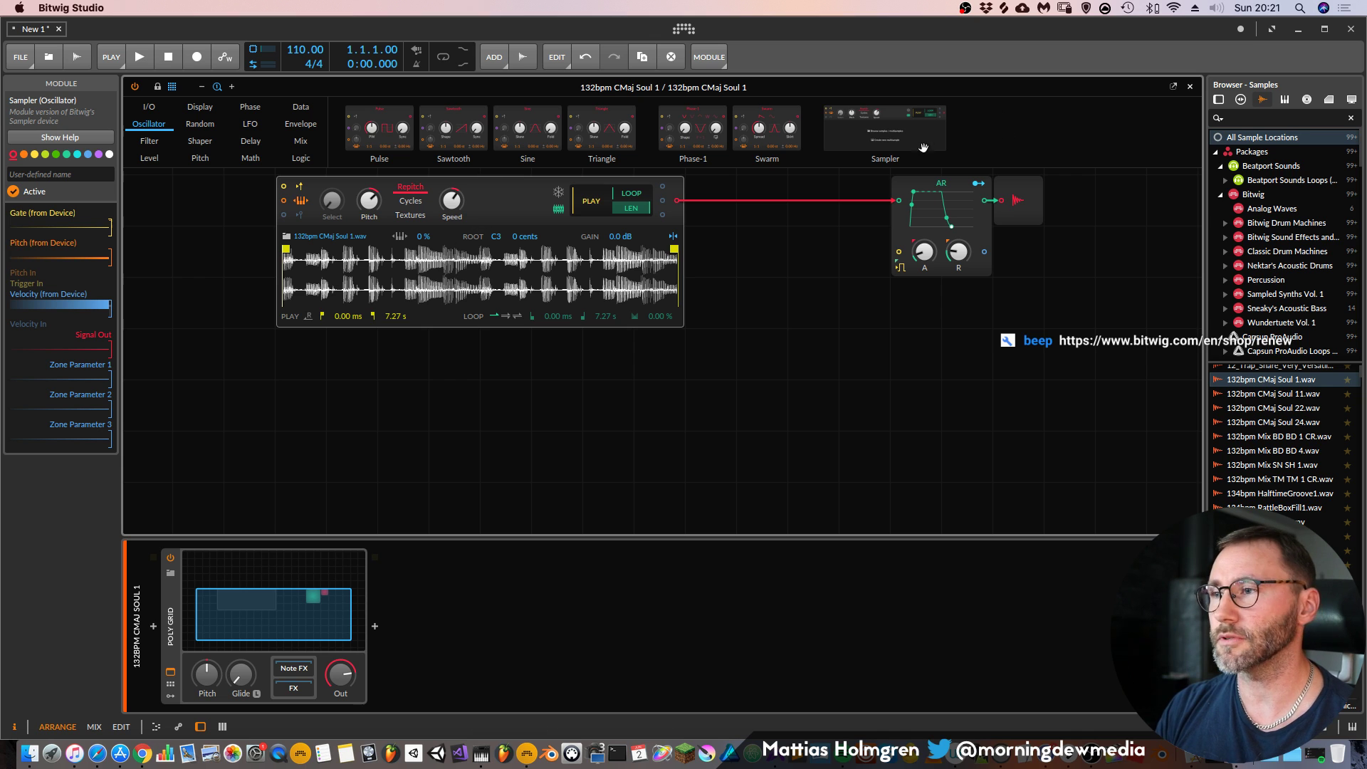
left_click_drag(375, 466, 262, 412)
left_click_drag(746, 394, 342, 459)
left_click(201, 87)
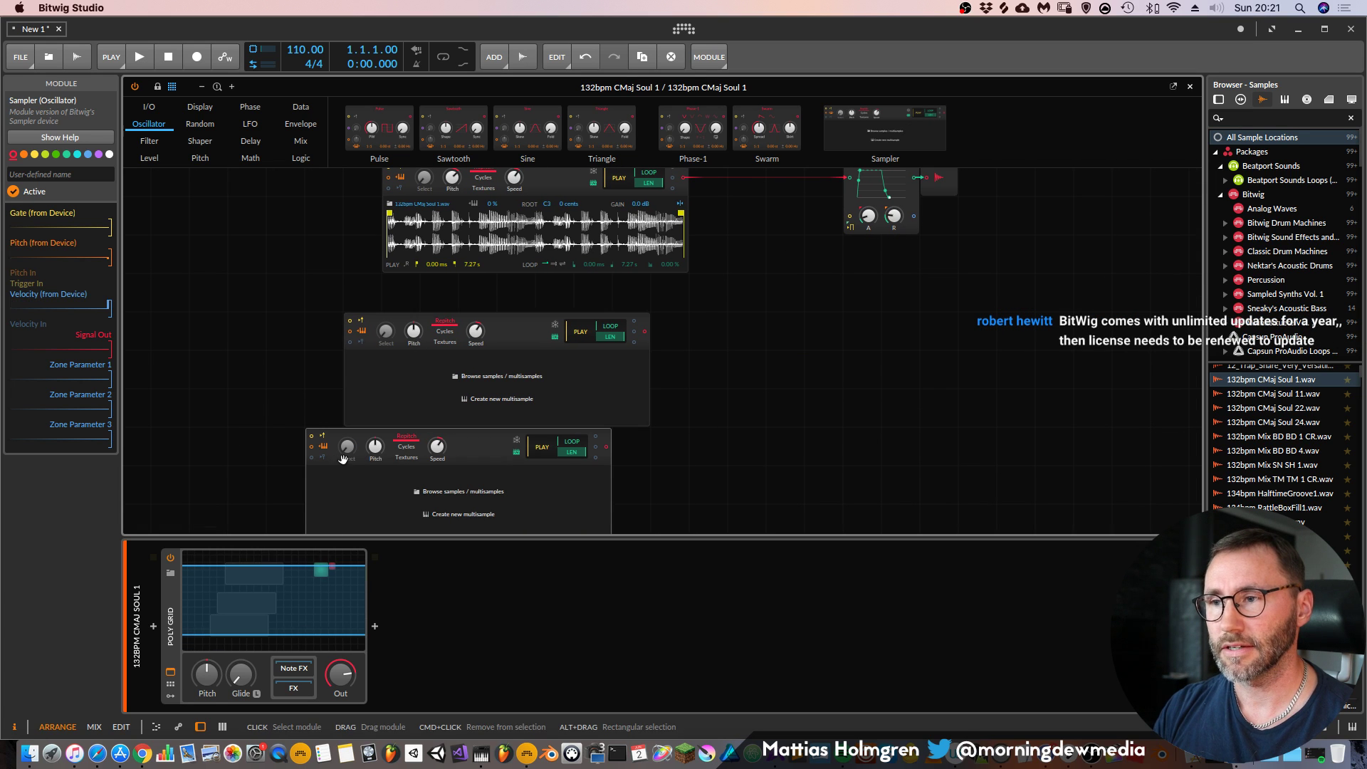
Add a Mixer module fed by the first Sampler and route its output into the AR input
left_click_drag(701, 274, 529, 313)
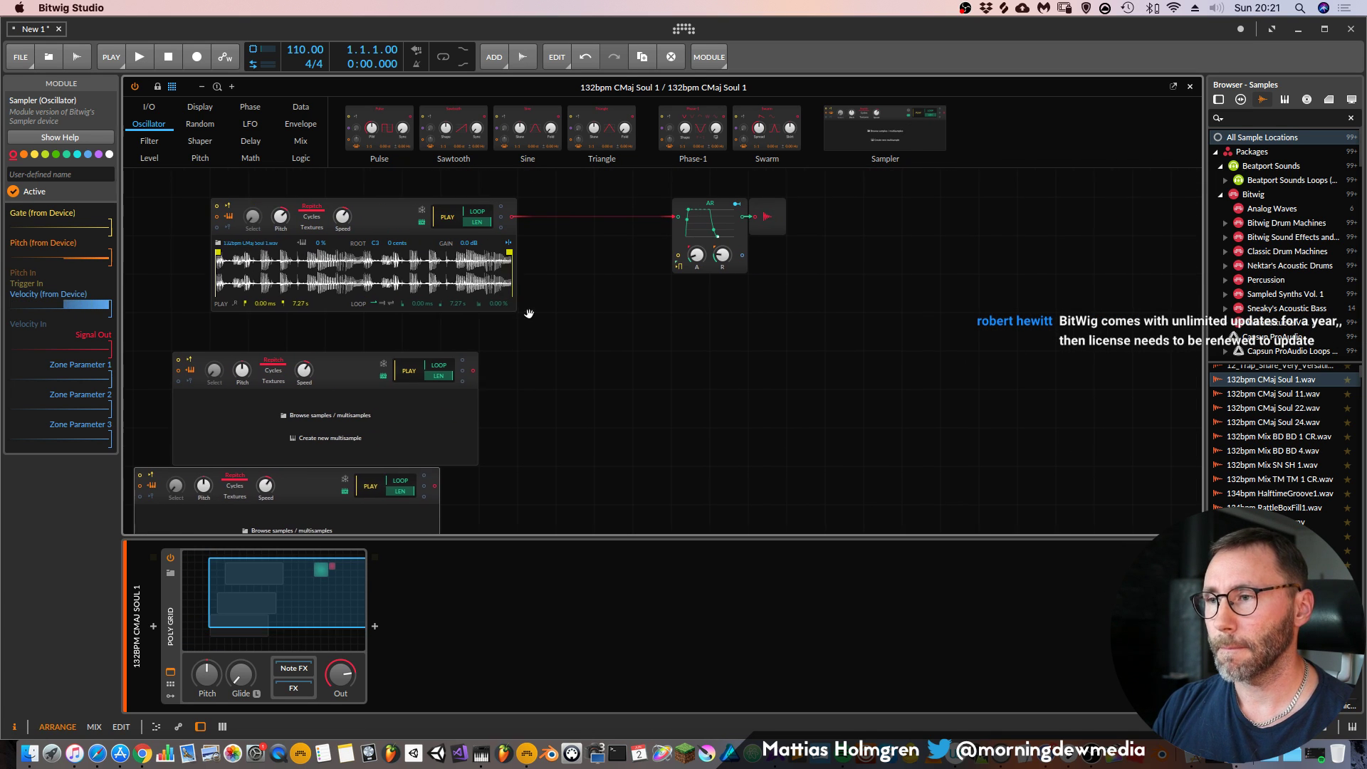
left_click(299, 141)
left_click_drag(437, 139, 638, 409)
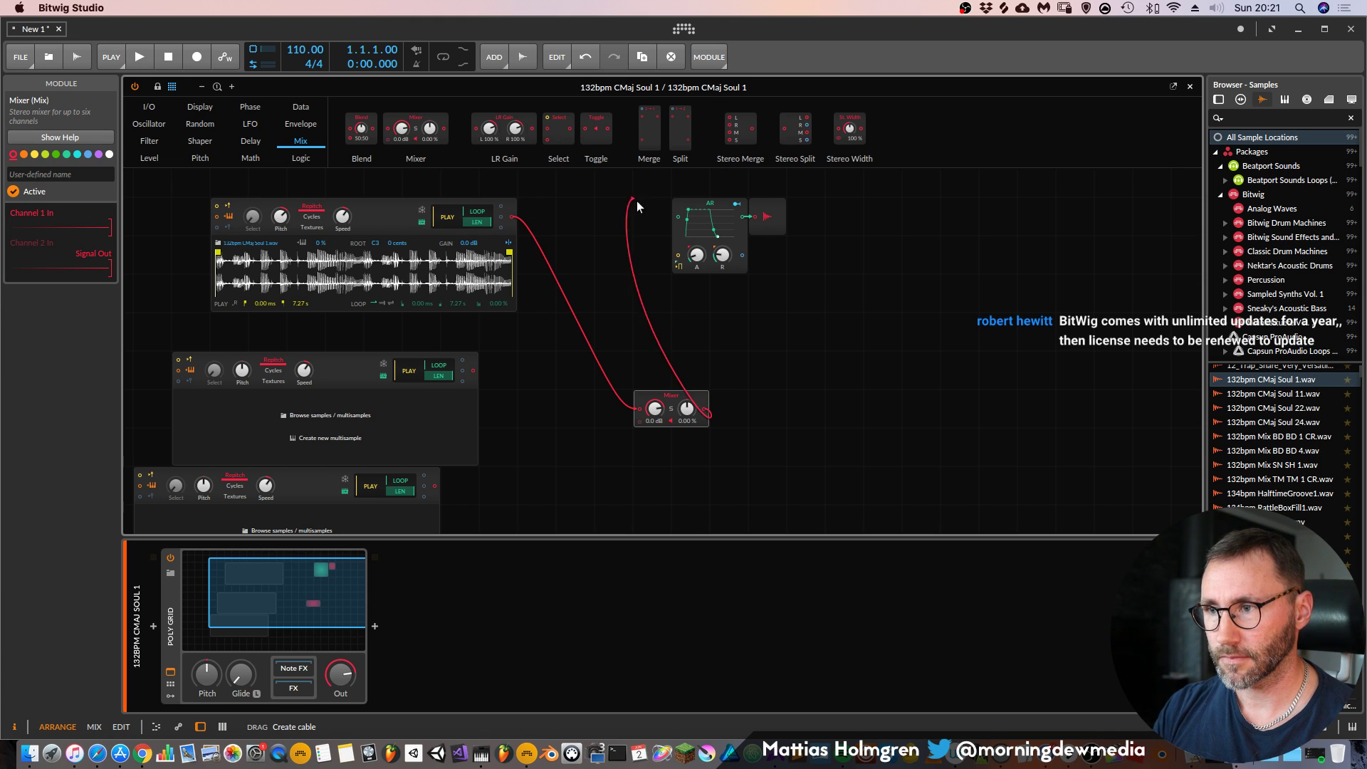
left_click_drag(673, 216, 675, 216)
Connect the first, second and third Samplers to mixer channels 1, 2 and 3 respectively
left_click_drag(473, 370, 638, 408)
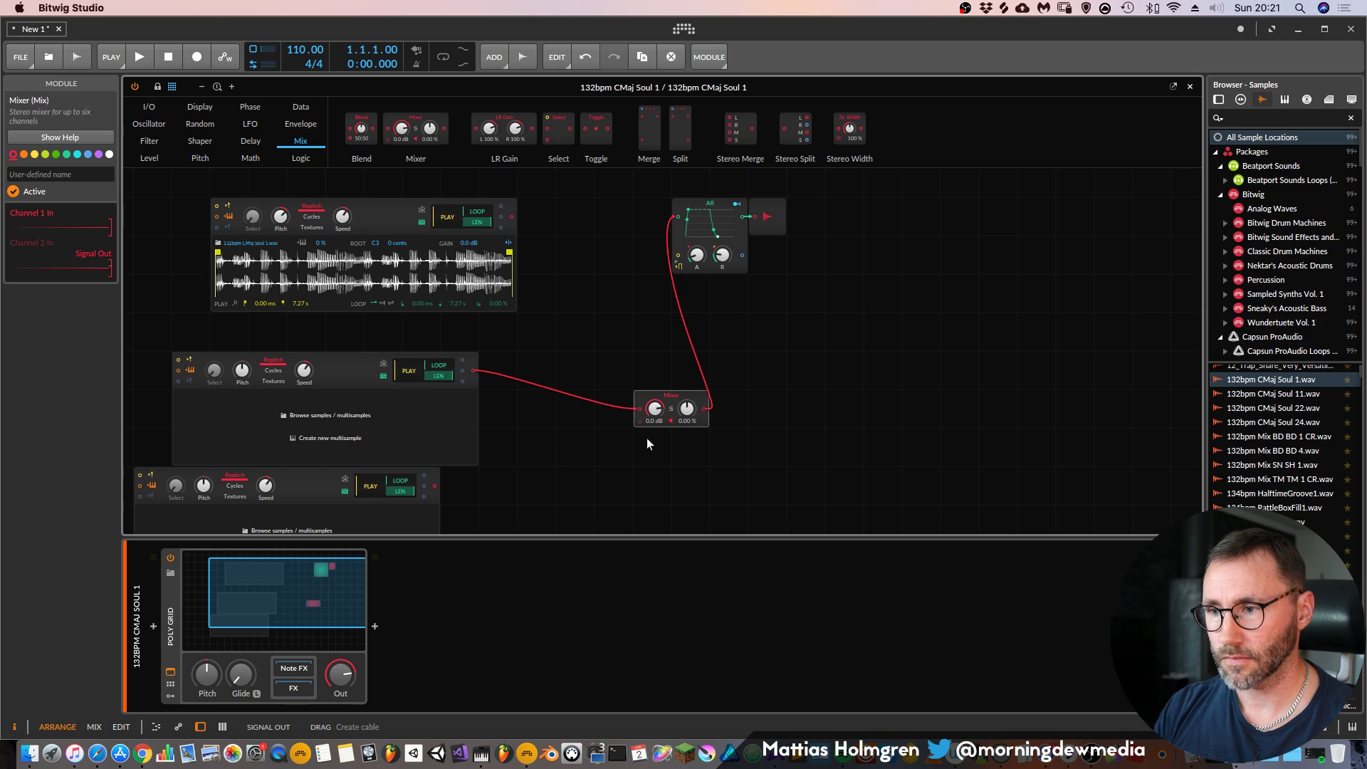
left_click_drag(511, 217, 630, 400)
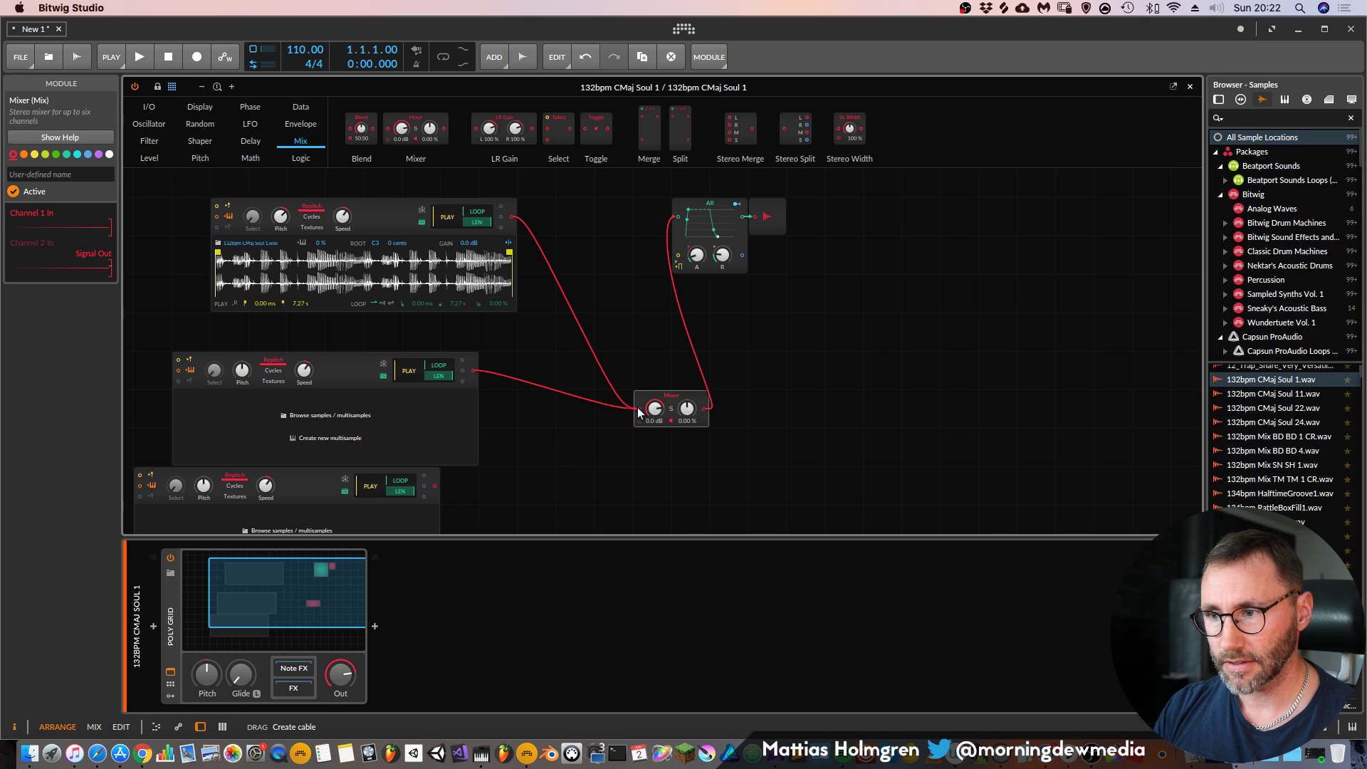
left_click_drag(472, 369, 639, 434)
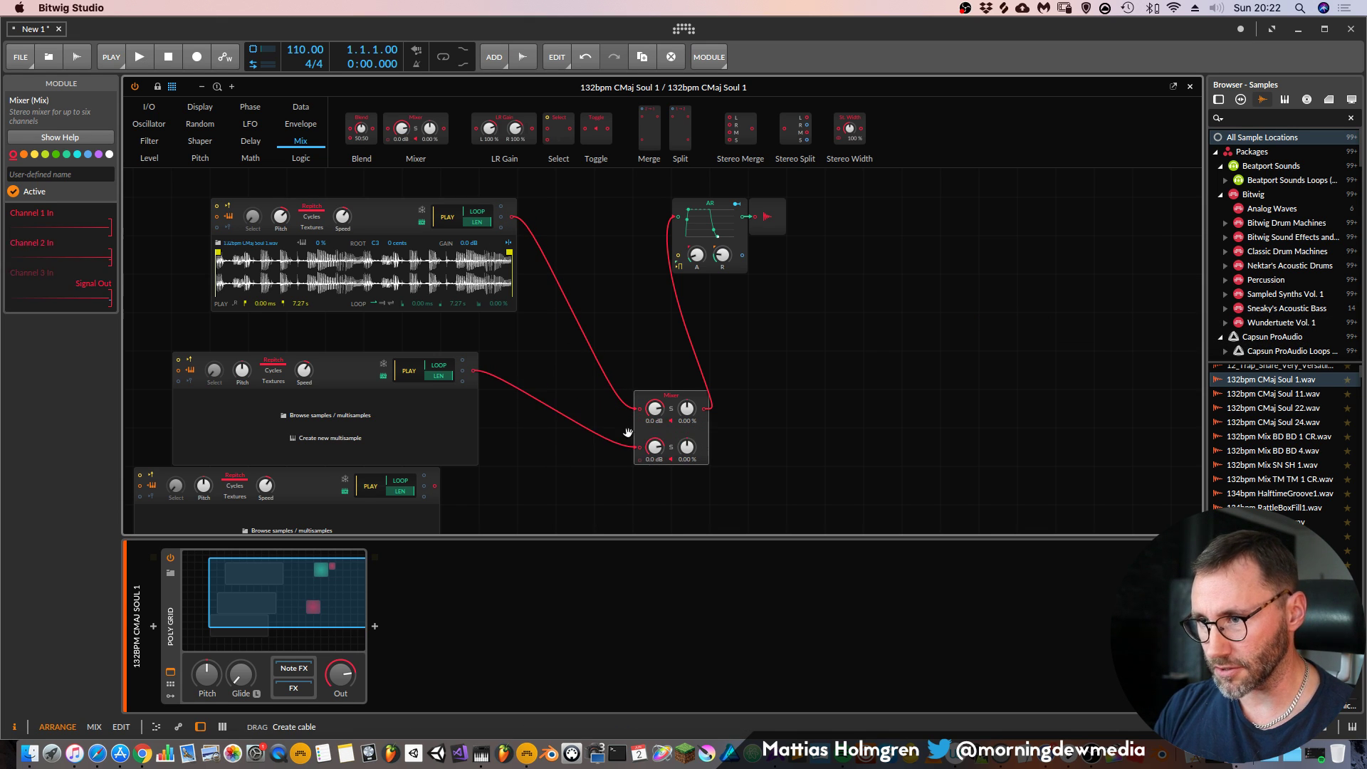
left_click_drag(435, 486, 638, 461)
Load 134bpm RattleBoxFill1 into the second Sampler and 18 AutoBerlin auxBlueD CV into the third
mouse_move(806, 407)
left_mouse_down()
mouse_move(809, 373)
mouse_move(827, 397)
left_mouse_up()
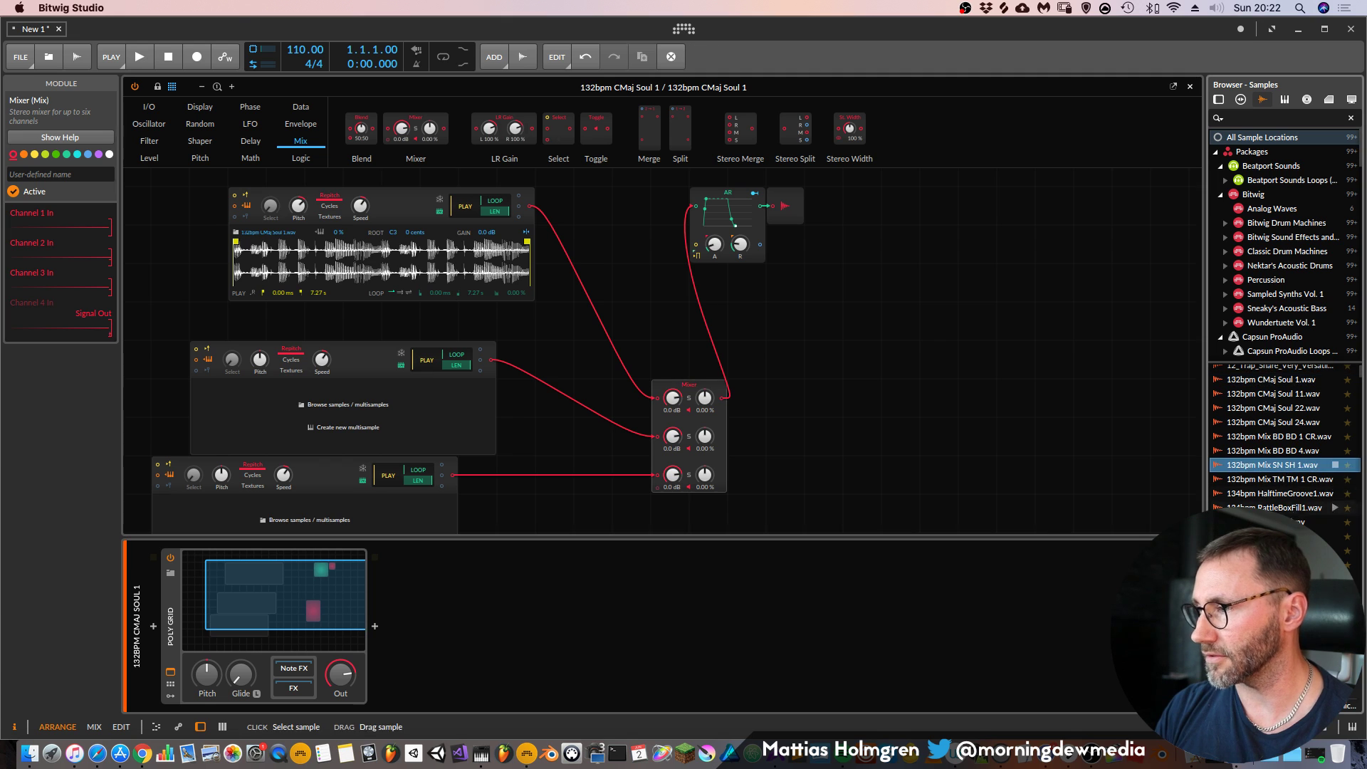
left_click_drag(1292, 507, 369, 415)
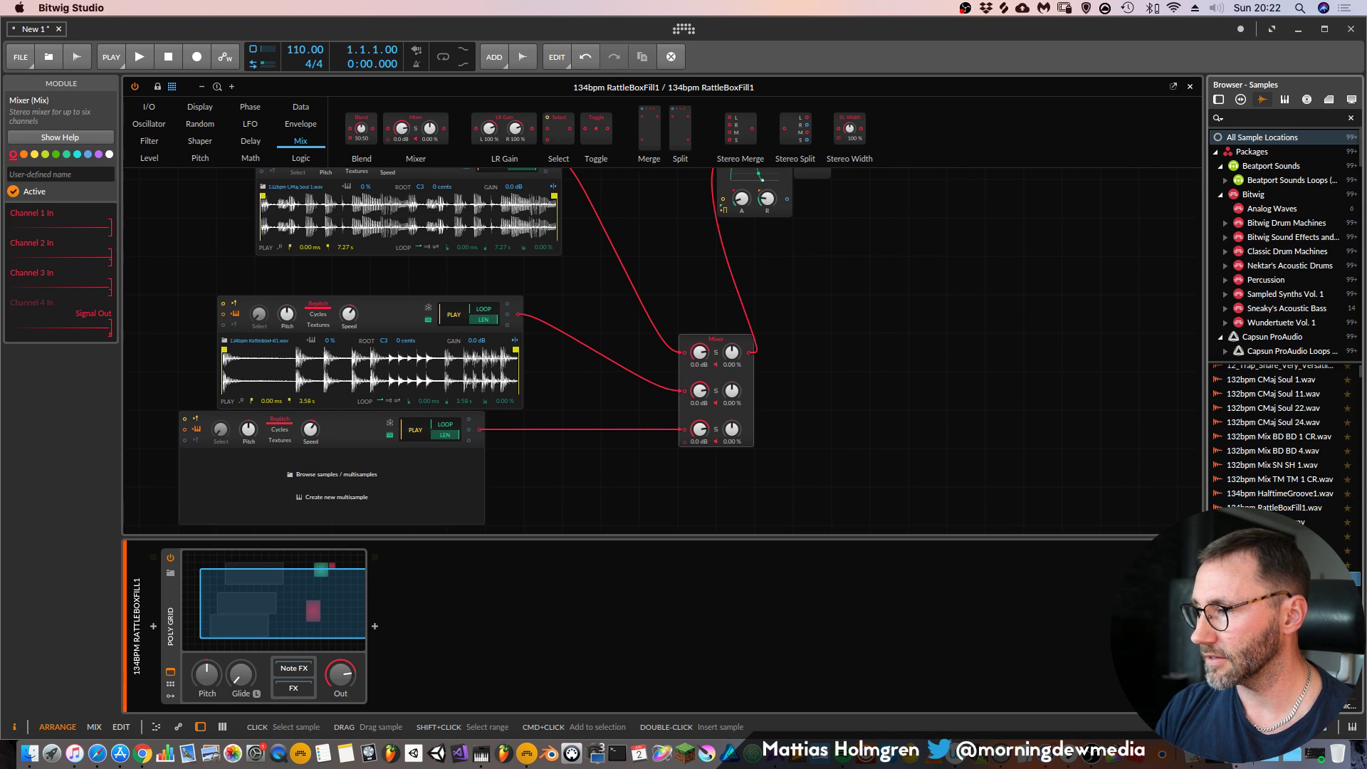
scroll(1281, 456, "down", 5)
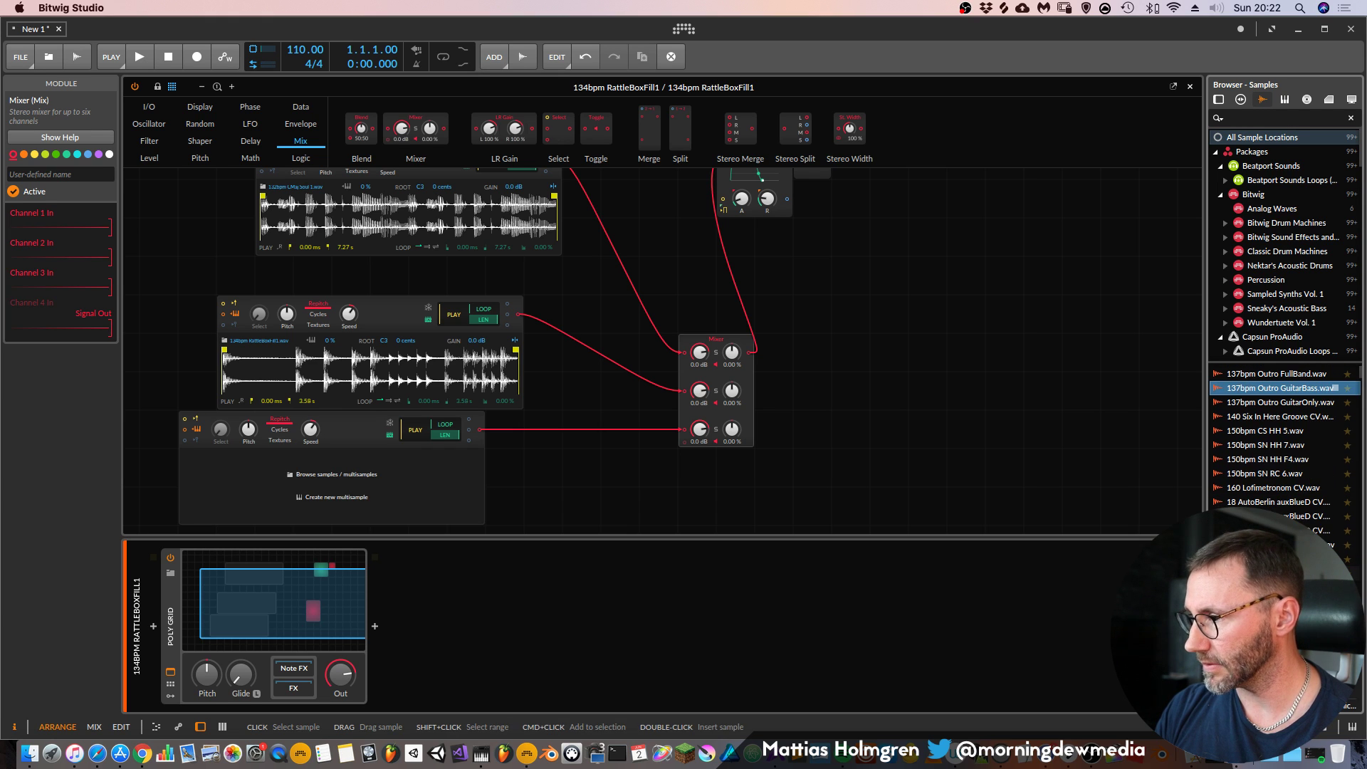
left_click(1279, 487)
left_click(1278, 501)
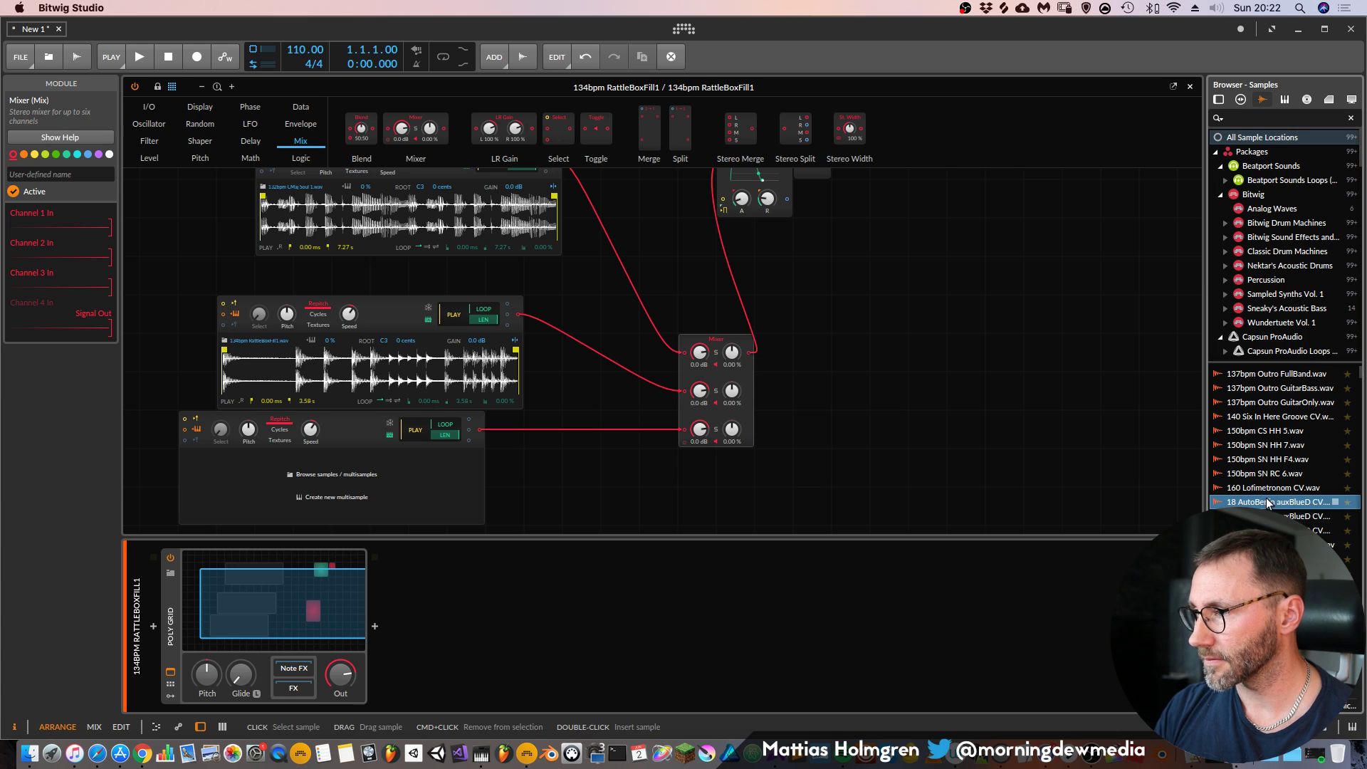
left_click_drag(1280, 498, 386, 503)
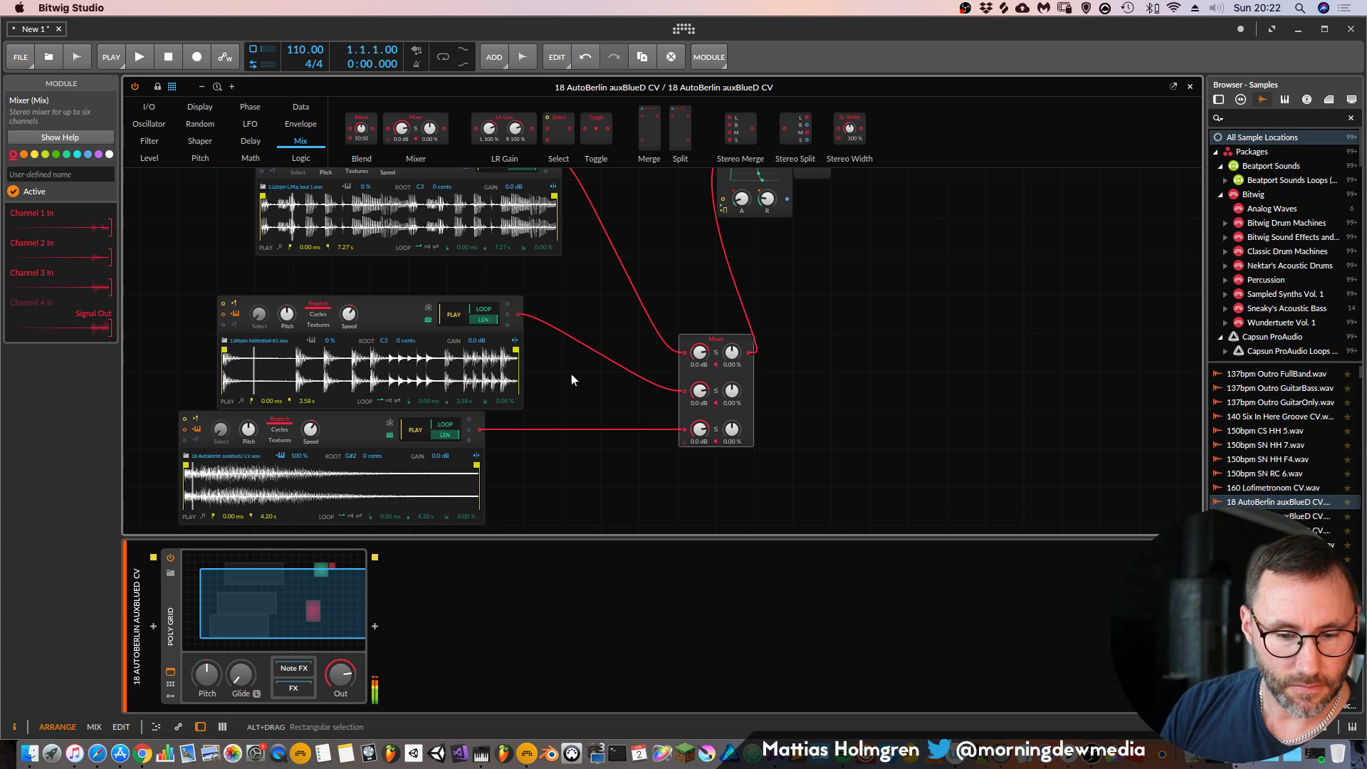
Pan mixer channel 2 to -42.0 % and channel 3 to 58.0 %
scroll(773, 285, "up", 2)
scroll(771, 371, "down", 1)
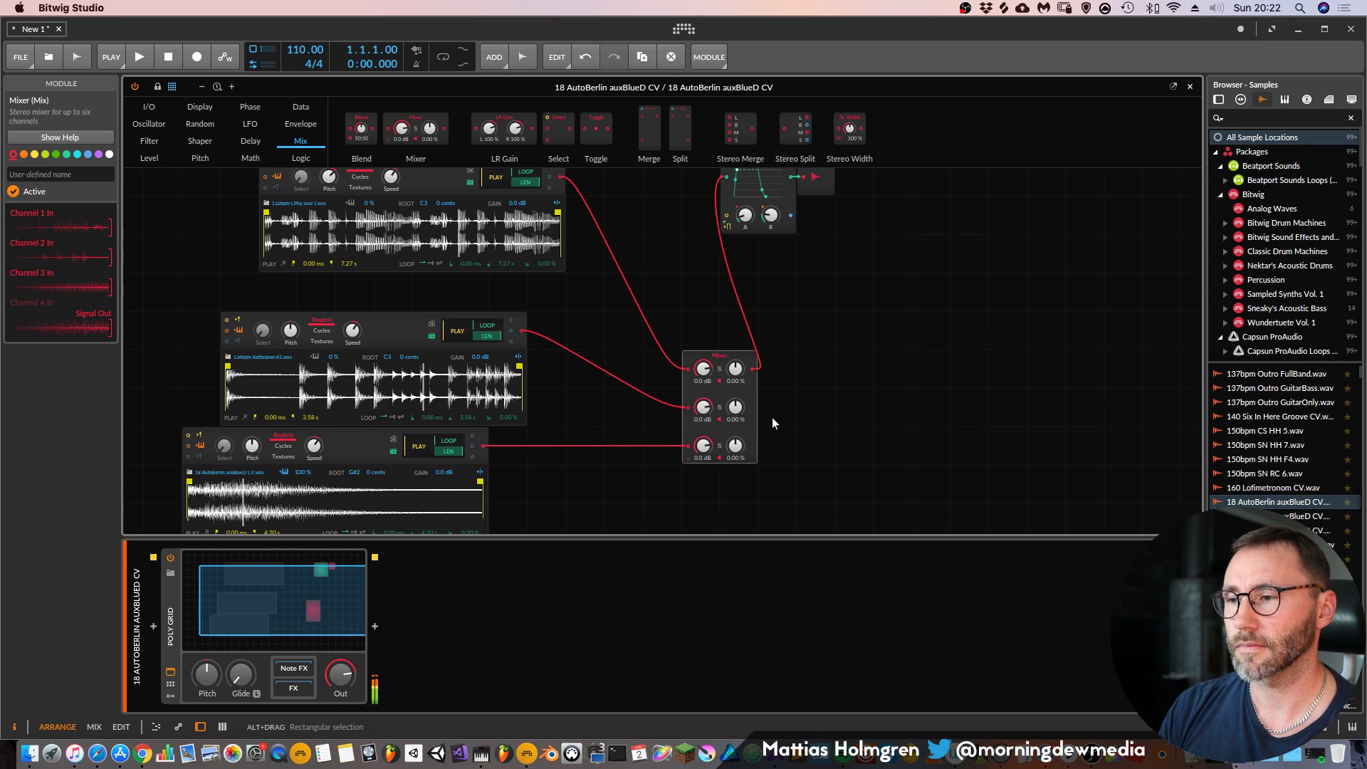
mouse_move(736, 408)
left_mouse_down()
mouse_move(736, 437)
mouse_move(735, 406)
left_mouse_up()
Move the Audio Out and AR modules farther right of the mixer
scroll(895, 176, "up", 3)
scroll(895, 176, "right", 3)
left_click_drag(745, 228, 890, 242)
scroll(769, 306, "left", 3)
scroll(324, 331, "down", 3)
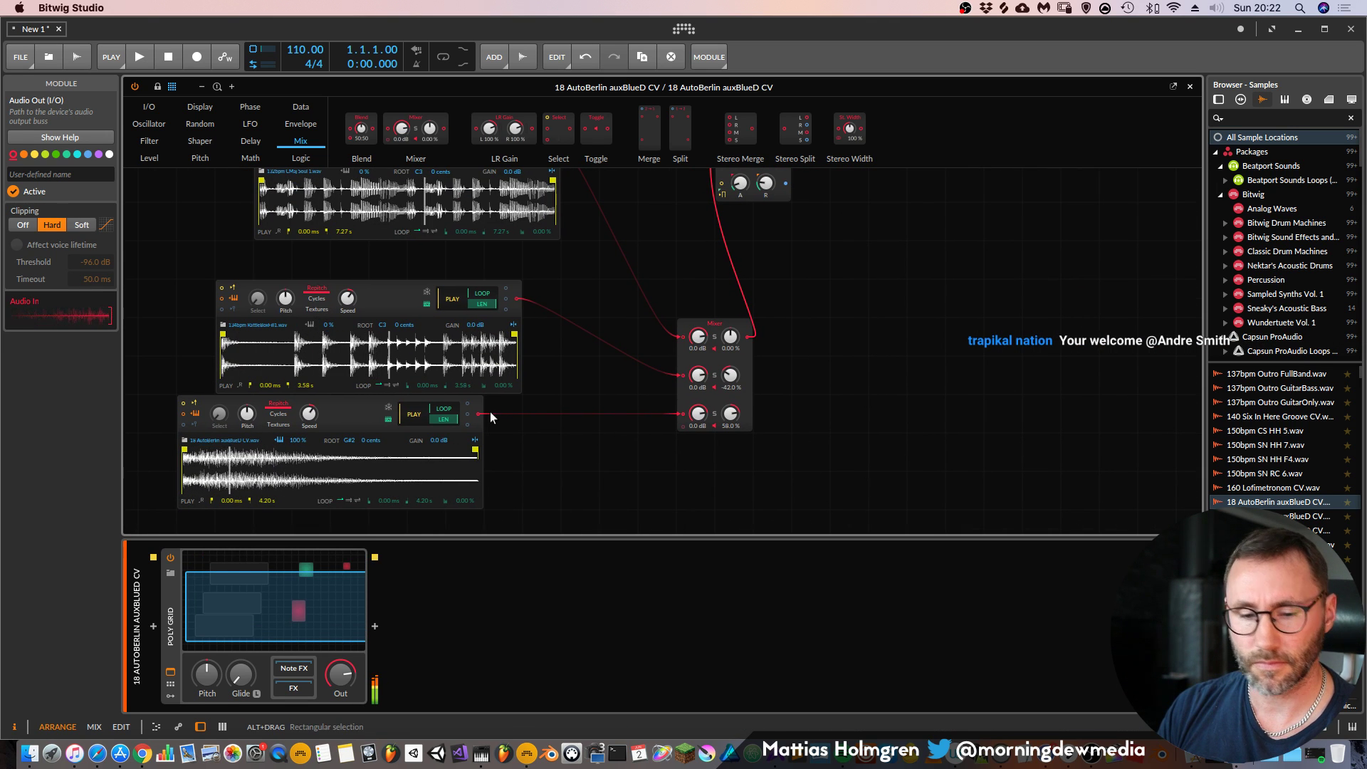
scroll(490, 411, "up", 3)
scroll(490, 412, "right", 2)
left_click_drag(696, 221, 797, 237)
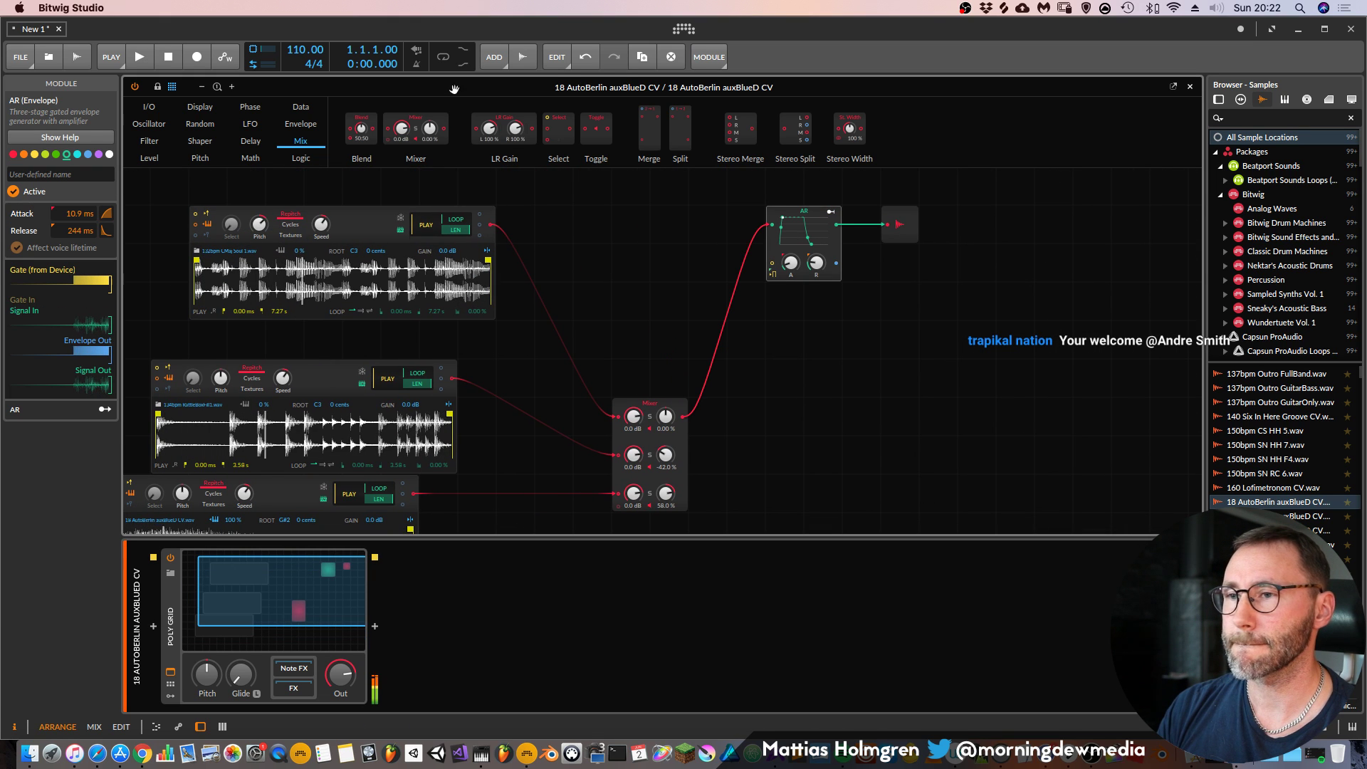
Widen the gap between the AR and Audio Out modules and show the available filter modules
left_click(165, 126)
left_click_drag(870, 288, 686, 332)
left_click_drag(717, 271, 871, 273)
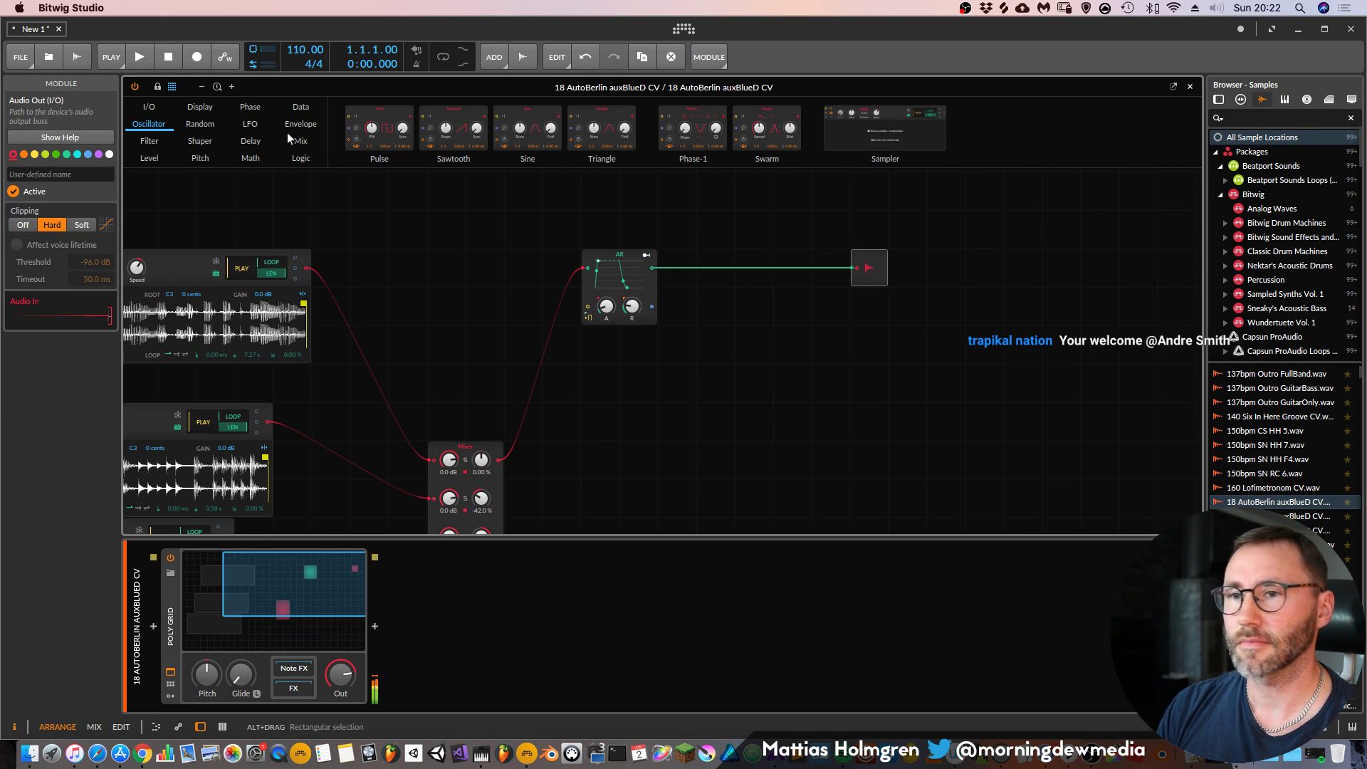
left_click(140, 142)
Turn mixer channels 1 and 2 down to -Inf and raise the third Sampler's speed
scroll(739, 370, "down", 2)
scroll(739, 371, "left", 5)
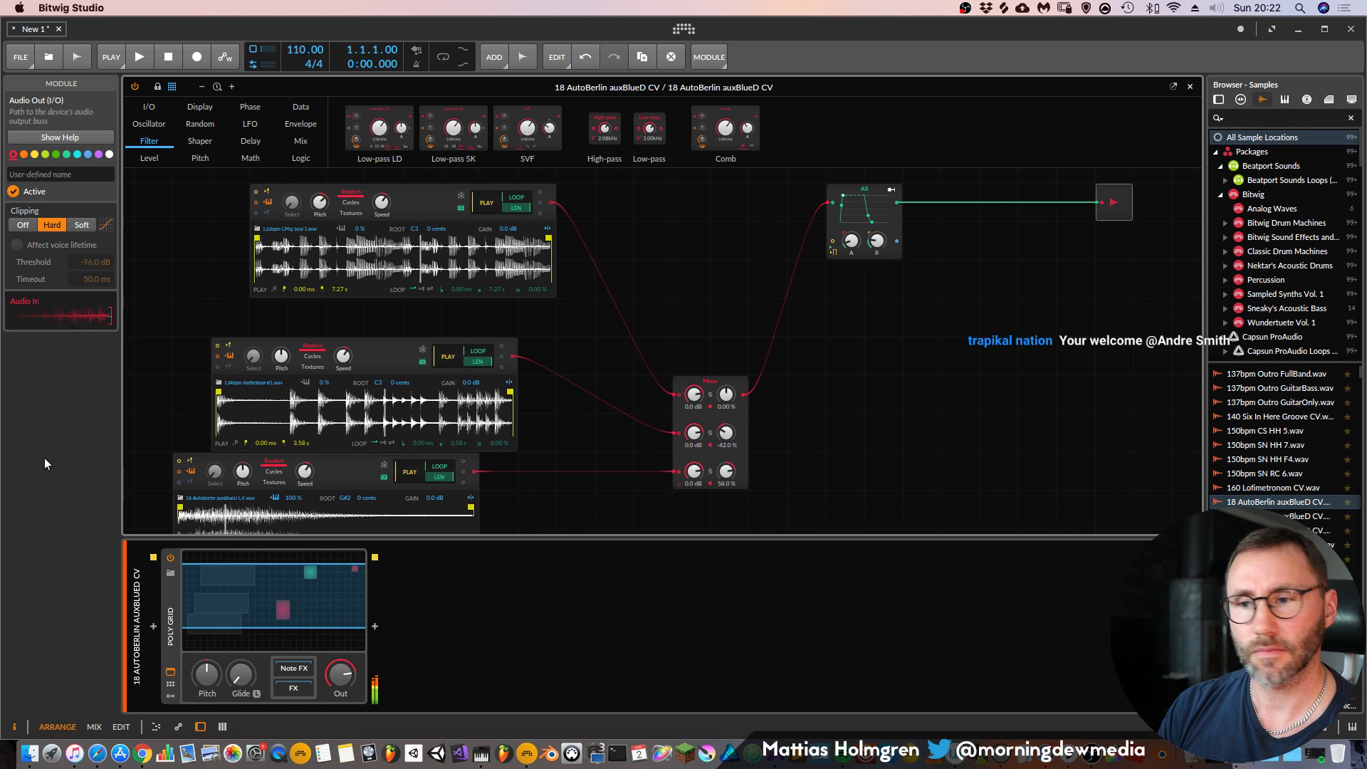
scroll(533, 409, "down", 3)
scroll(533, 409, "left", 3)
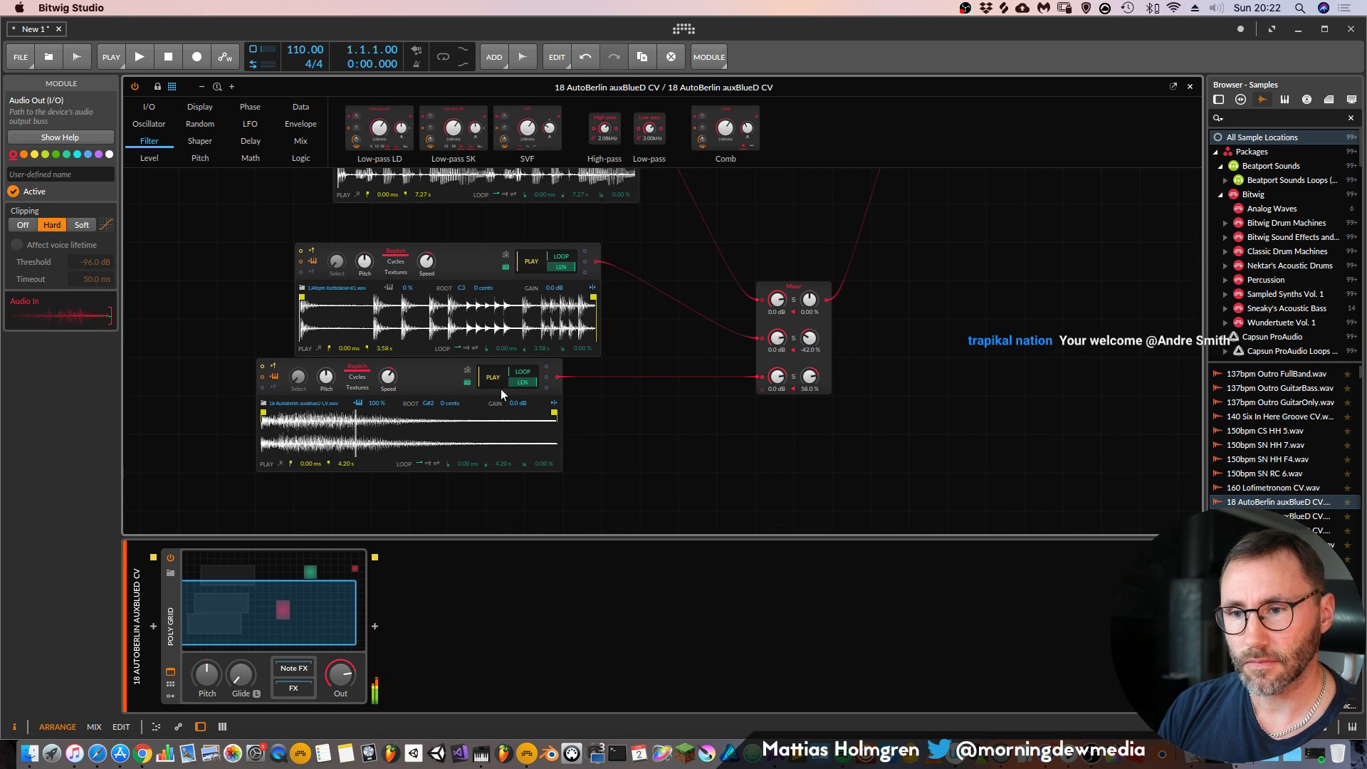
left_click_drag(778, 340, 778, 442)
left_click_drag(778, 301, 777, 399)
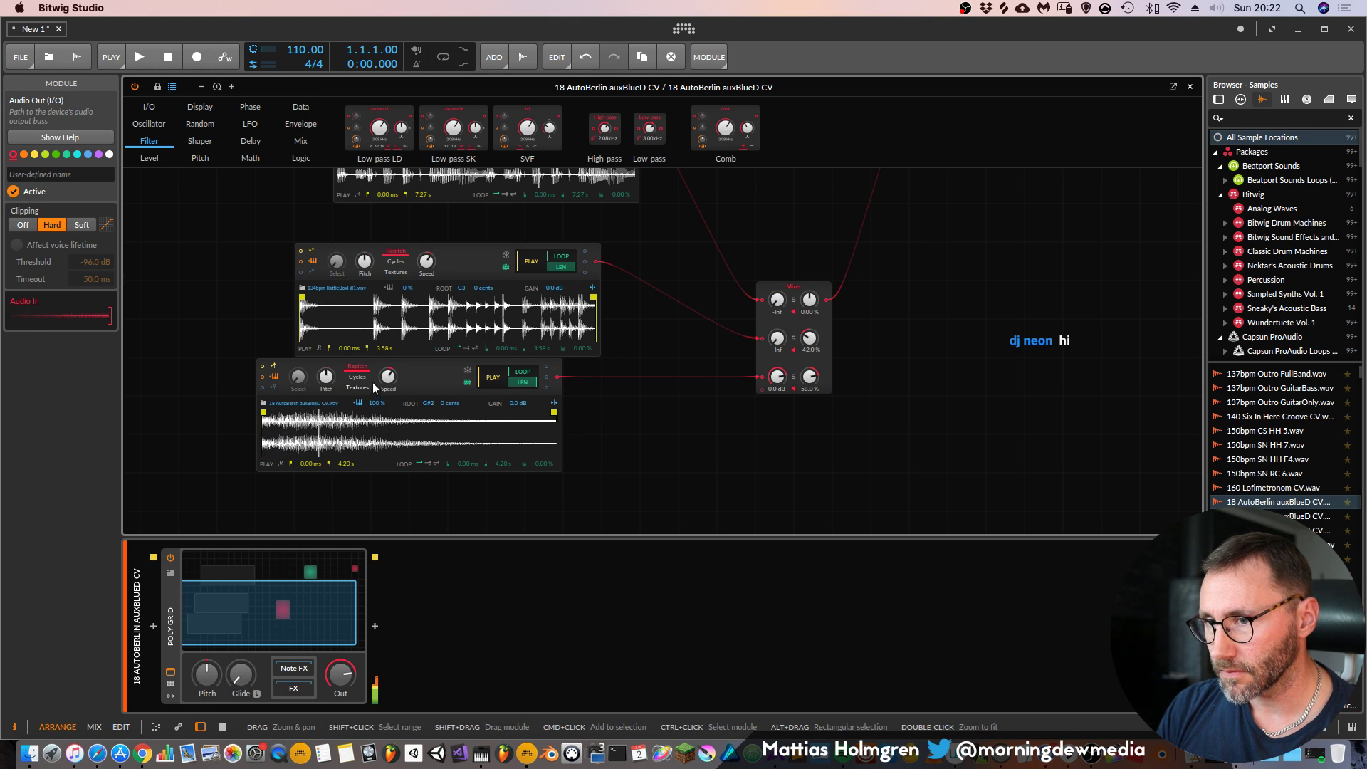
left_click_drag(388, 376, 388, 341)
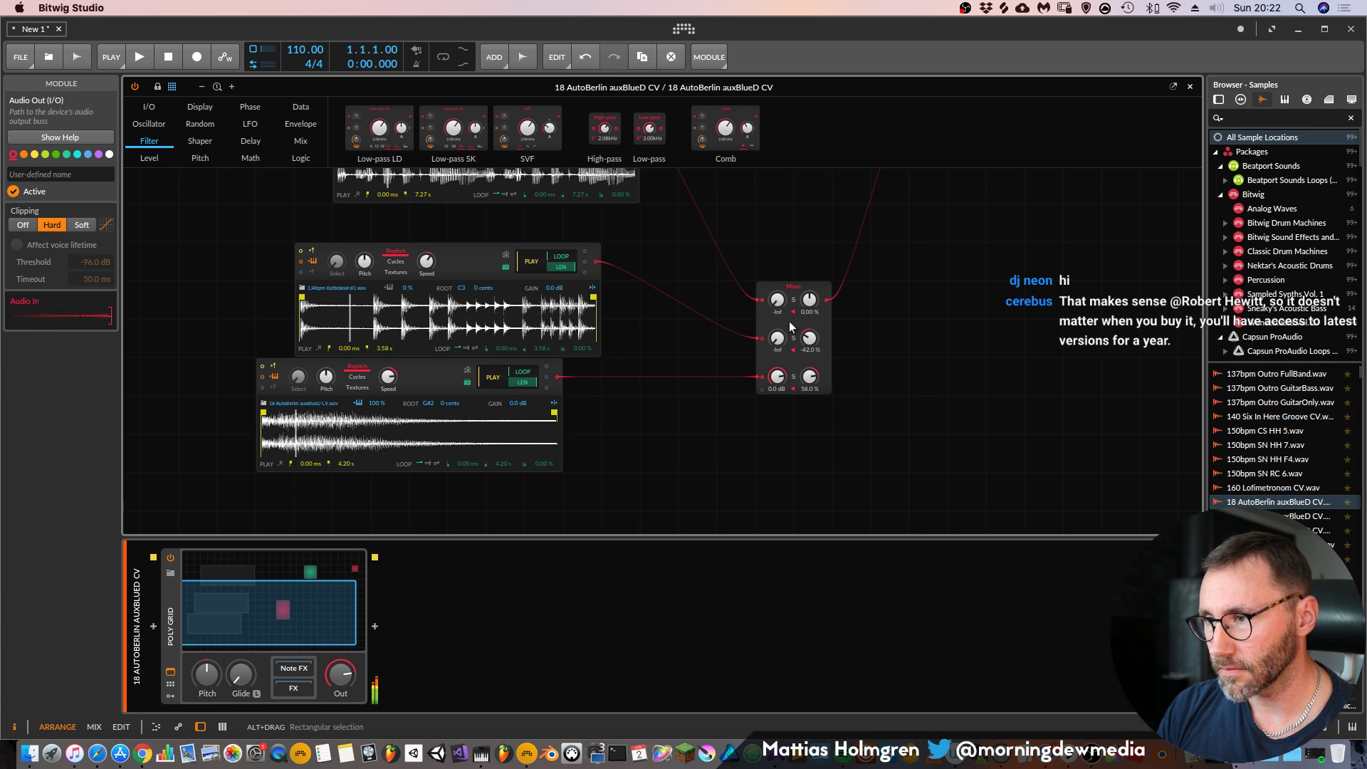
Set mixer channel 1 to -4.6 dB with pan -49.0 % and channel 2 to -0.6 dB with pan 0.00 %
left_click_drag(778, 338, 778, 317)
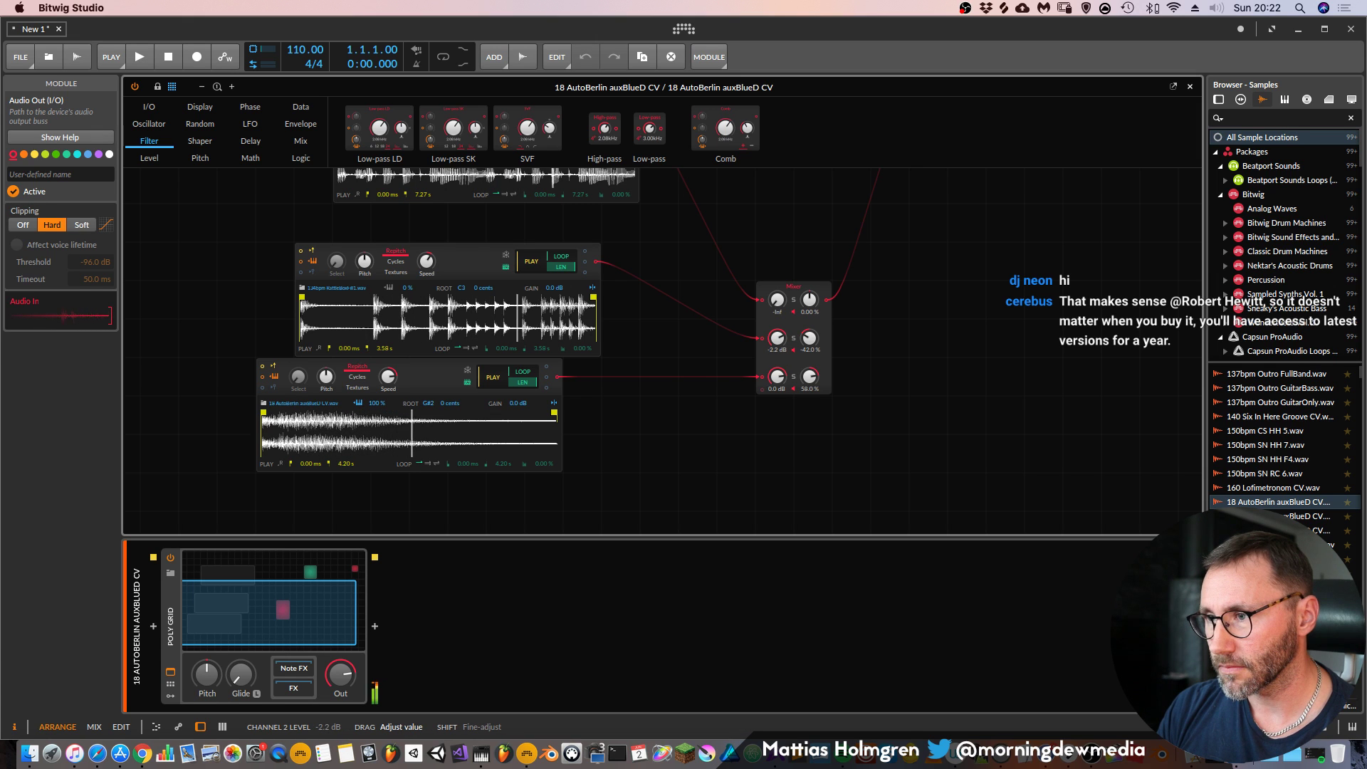
left_click_drag(886, 280, 849, 334)
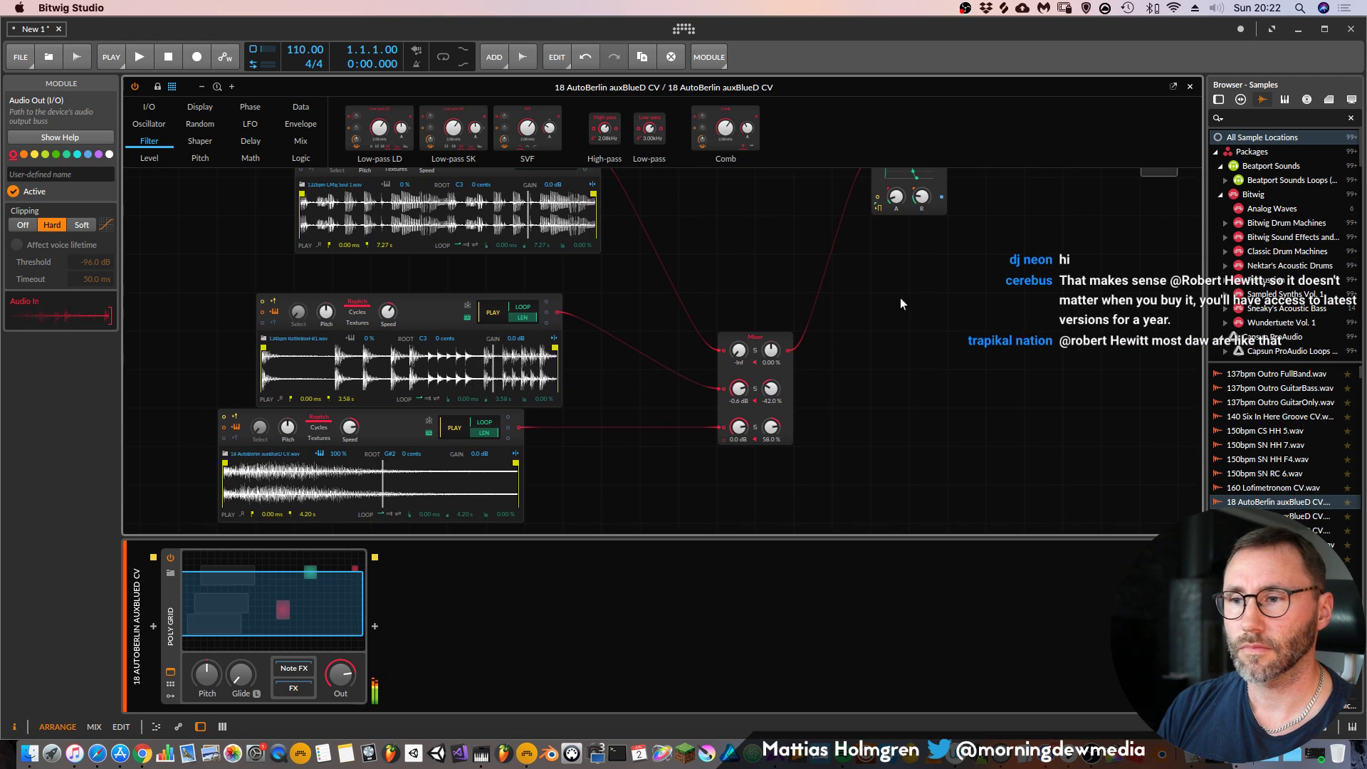
left_click_drag(771, 388, 738, 255)
left_click_drag(771, 351, 771, 378)
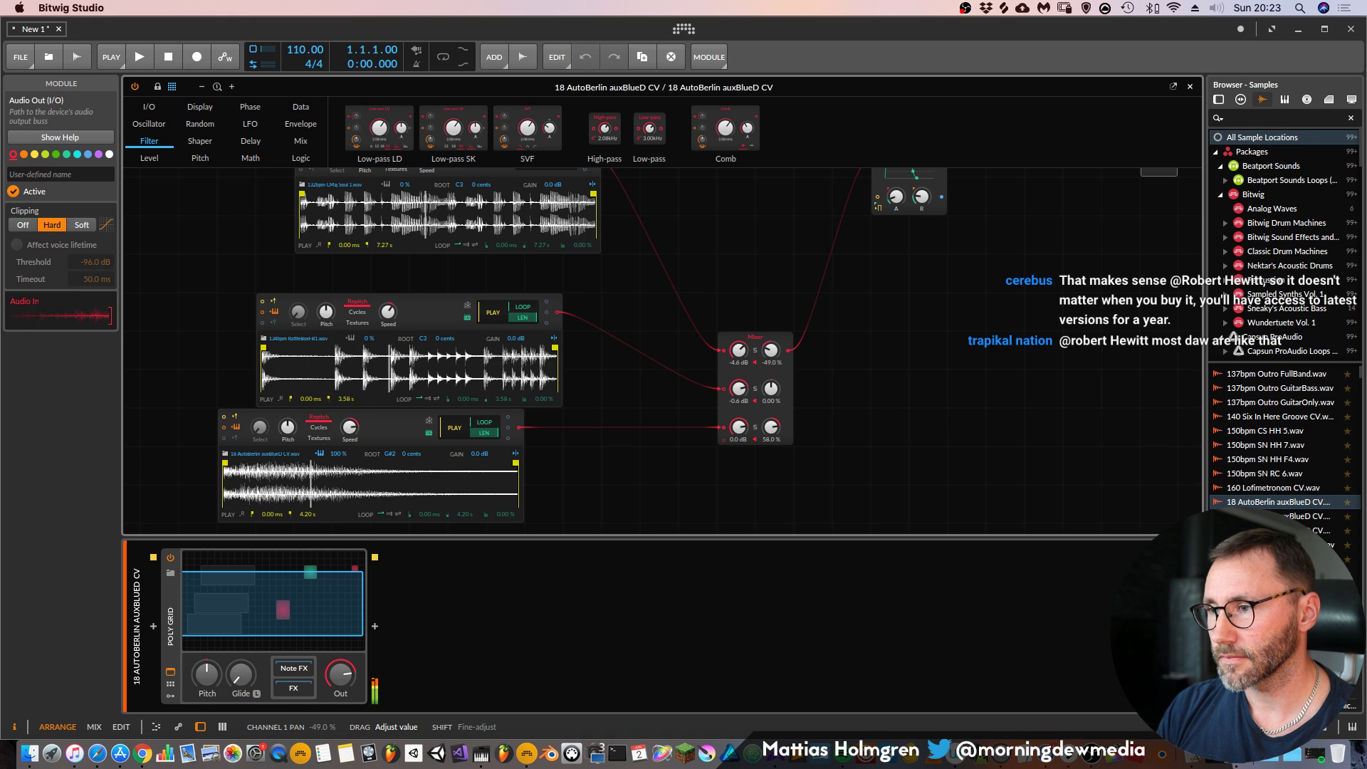
Set the loop mode of all three Samplers to single-direction looping
scroll(780, 359, "right", 5)
scroll(780, 359, "up", 3)
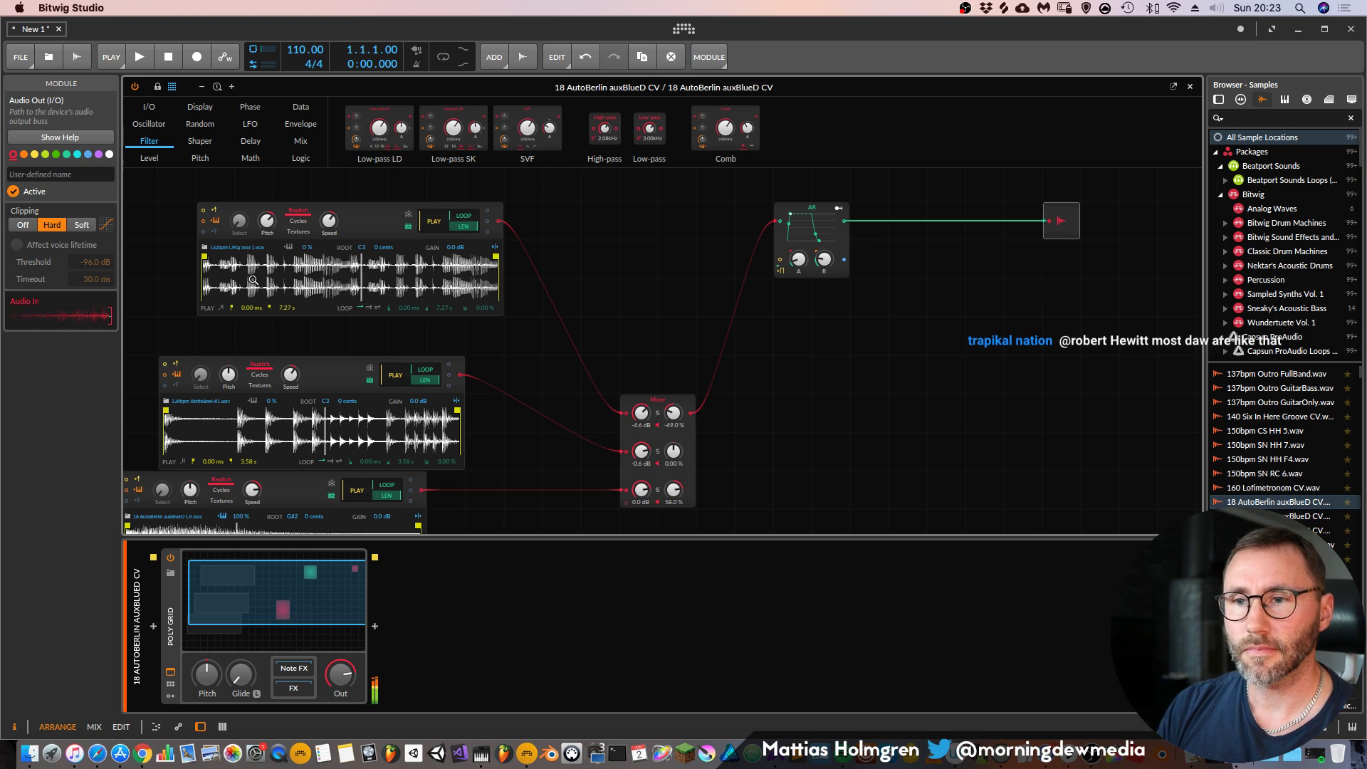
left_click(369, 305)
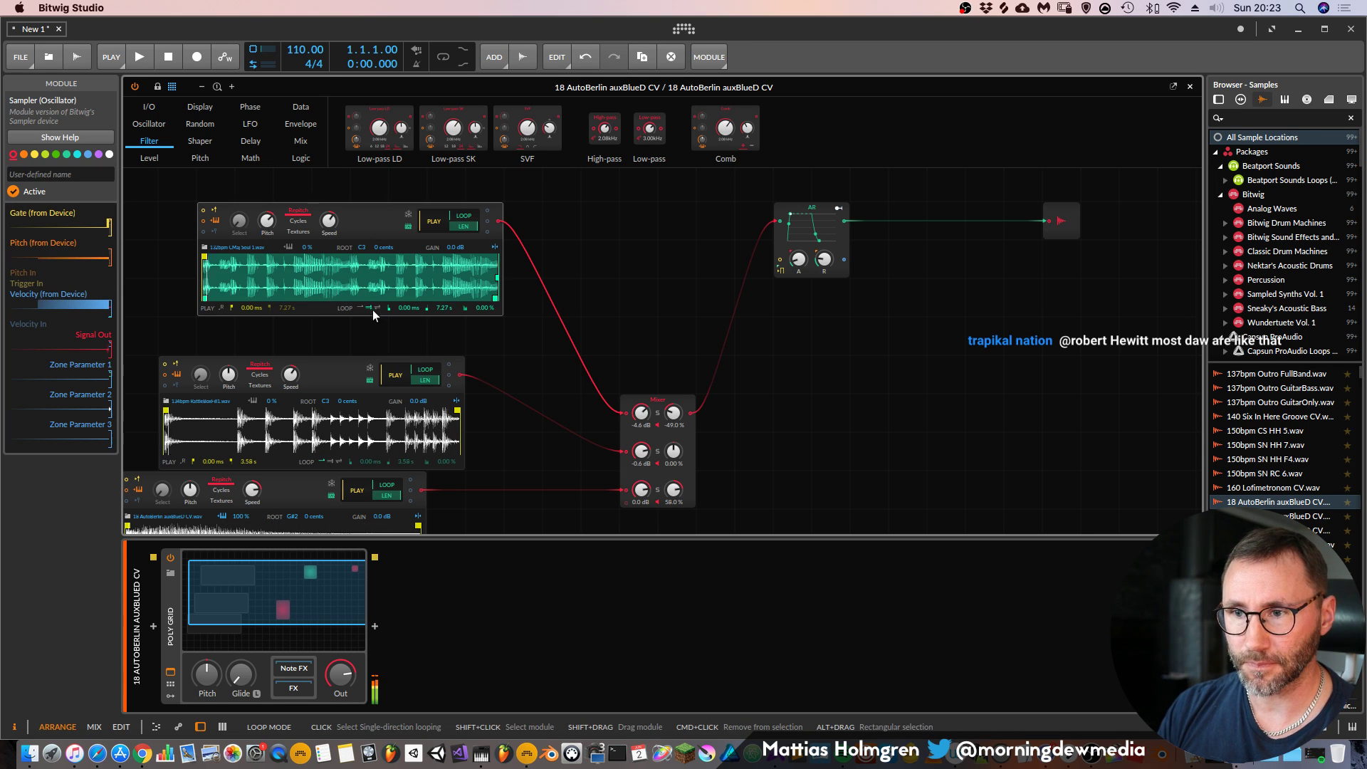
scroll(529, 344, "down", 3)
scroll(528, 344, "left", 1)
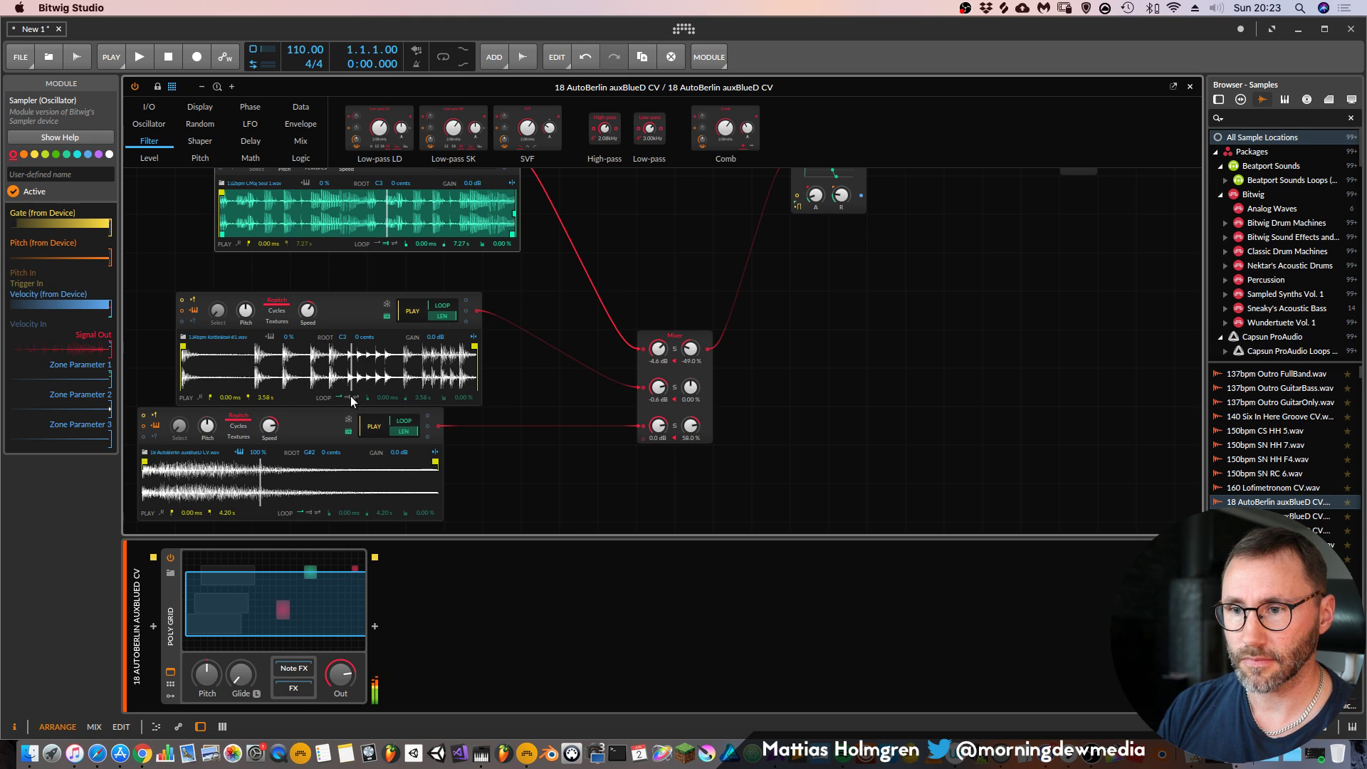
left_click(350, 396)
scroll(350, 396, "down", 6)
scroll(350, 396, "left", 4)
left_click(373, 385)
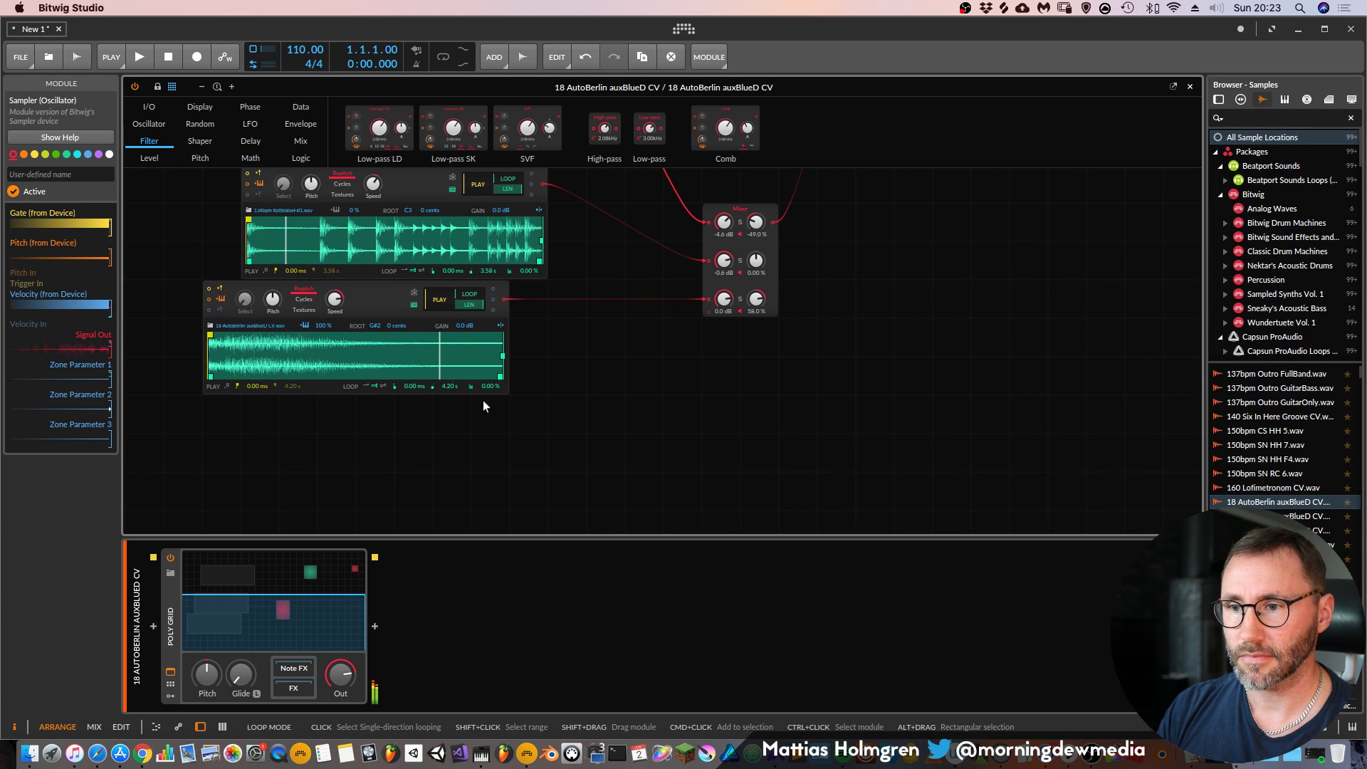
Move the AR and Audio Out modules farther away from the mixer to make more room in the patch
scroll(612, 321, "up", 4)
scroll(613, 321, "right", 2)
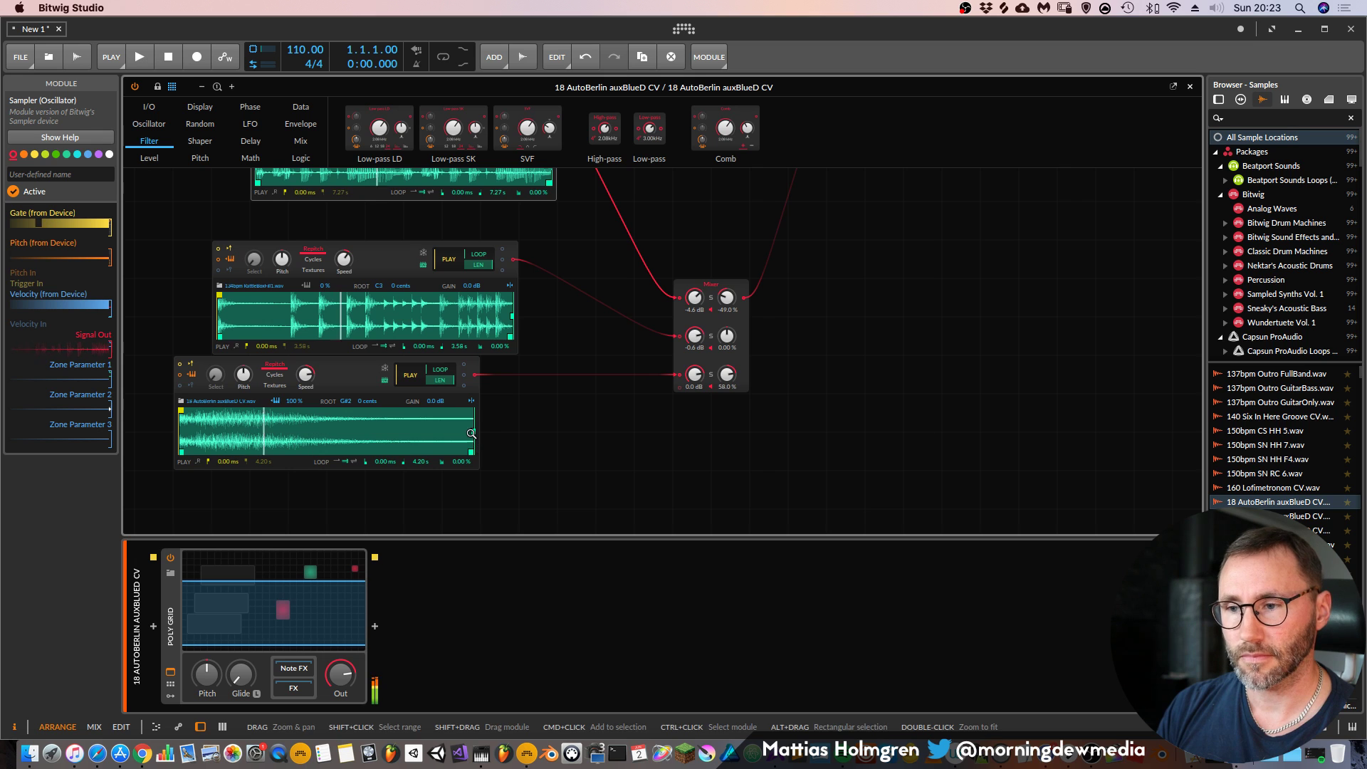
scroll(898, 376, "up", 5)
scroll(897, 376, "right", 4)
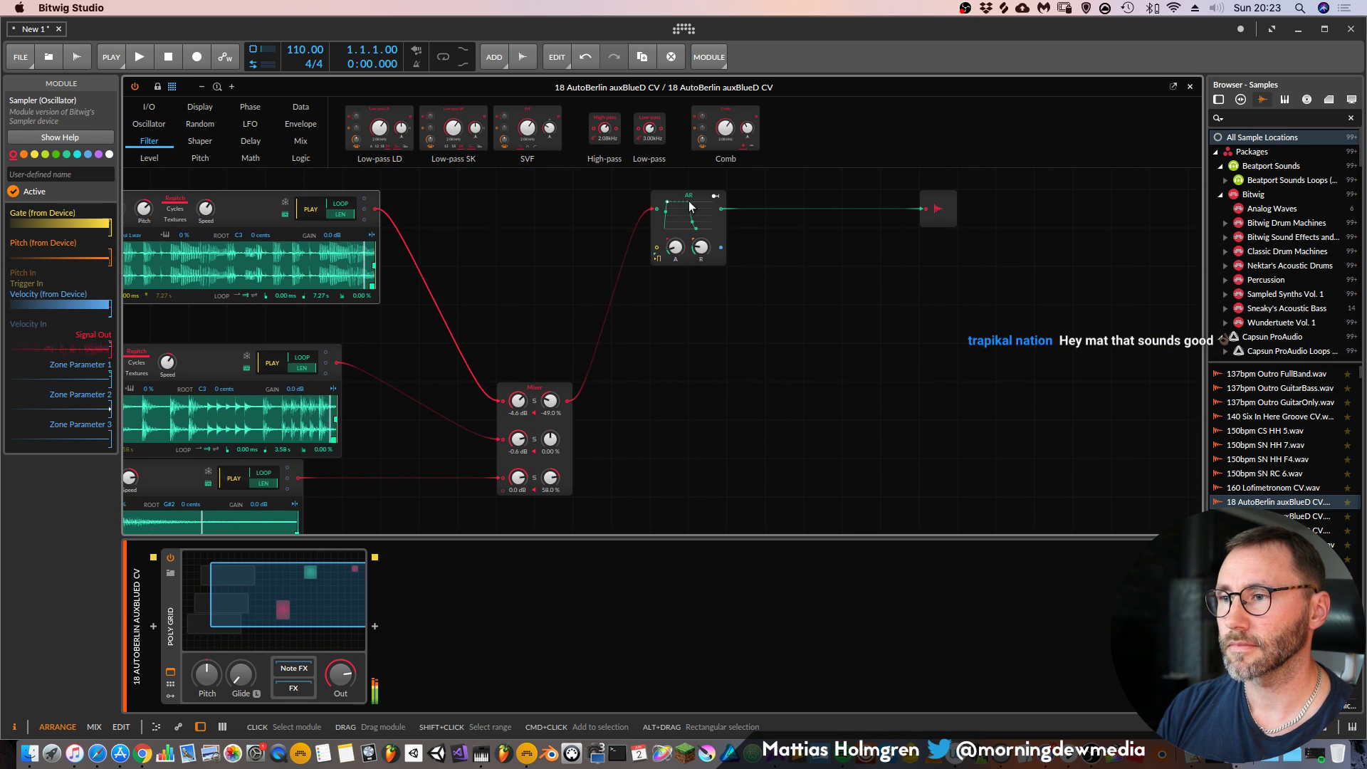
left_click_drag(721, 242, 836, 280)
left_click_drag(941, 204, 1017, 243)
left_click_drag(589, 411, 658, 315)
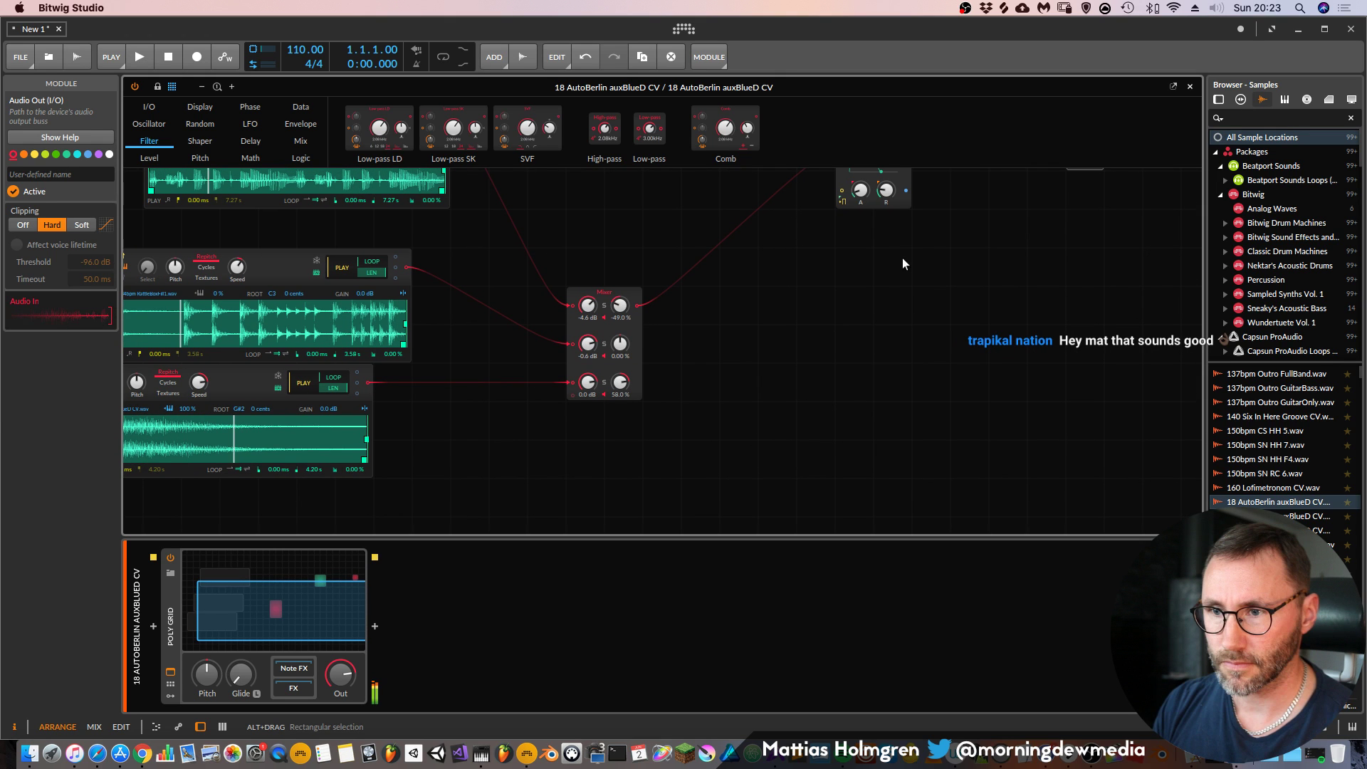
left_click_drag(903, 258, 844, 319)
left_click_drag(811, 219, 906, 216)
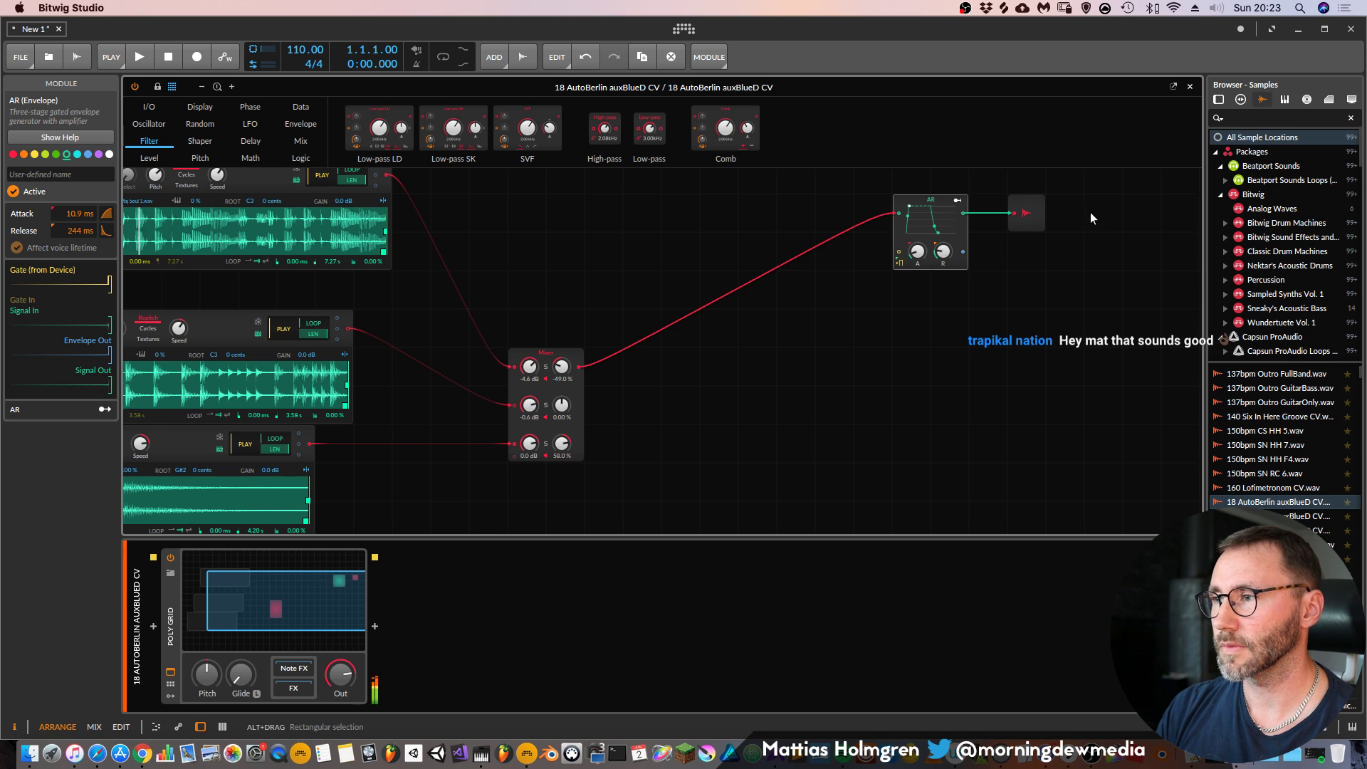
left_click_drag(1022, 208, 1111, 211)
left_click_drag(915, 202, 991, 204)
left_click_drag(686, 349, 833, 334)
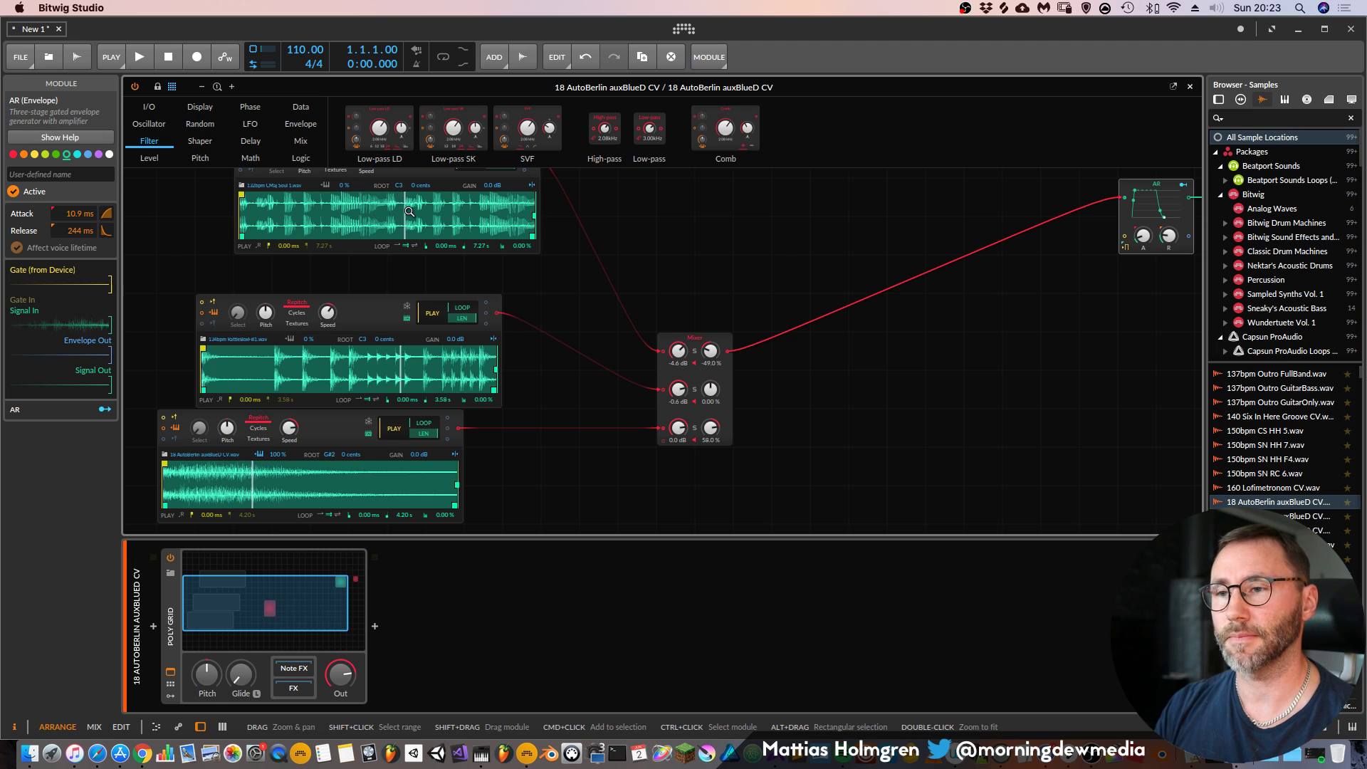
scroll(539, 278, "up", 2)
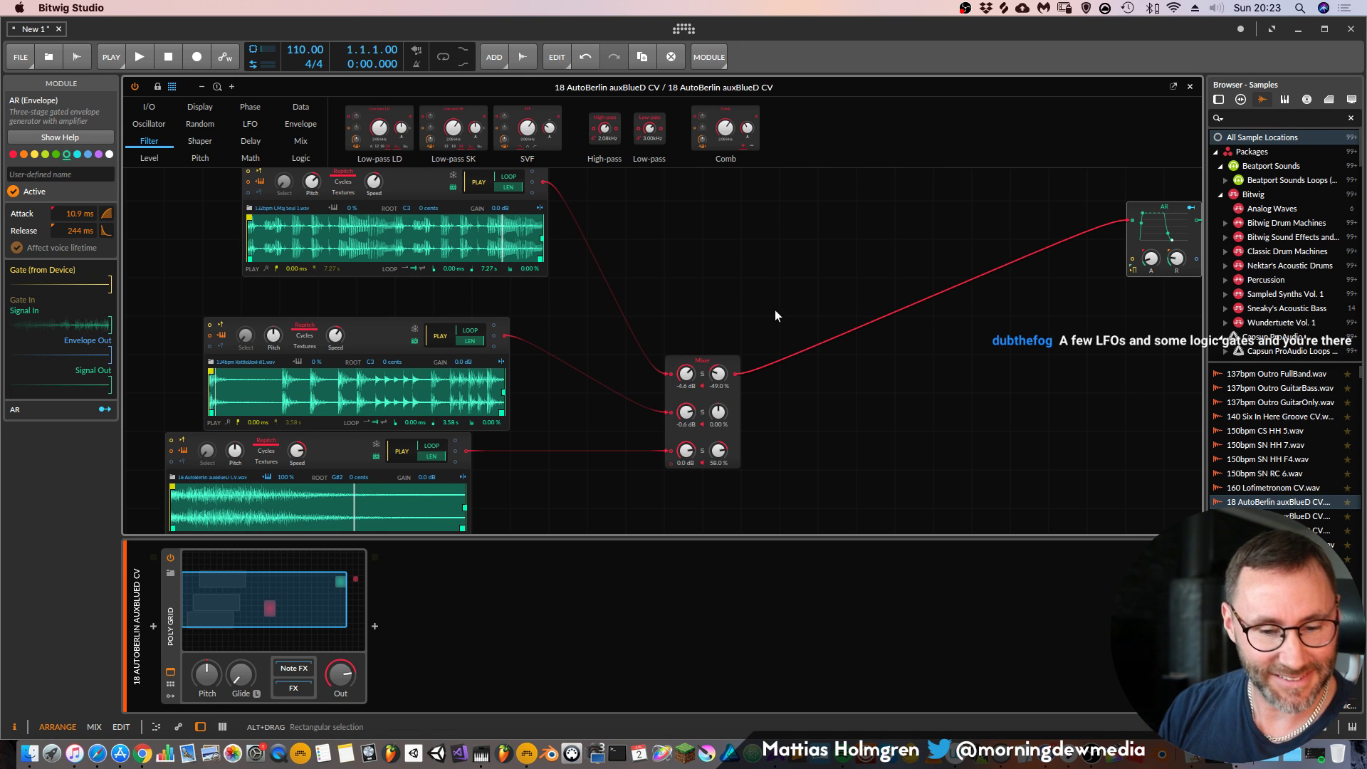
left_click_drag(966, 368, 846, 370)
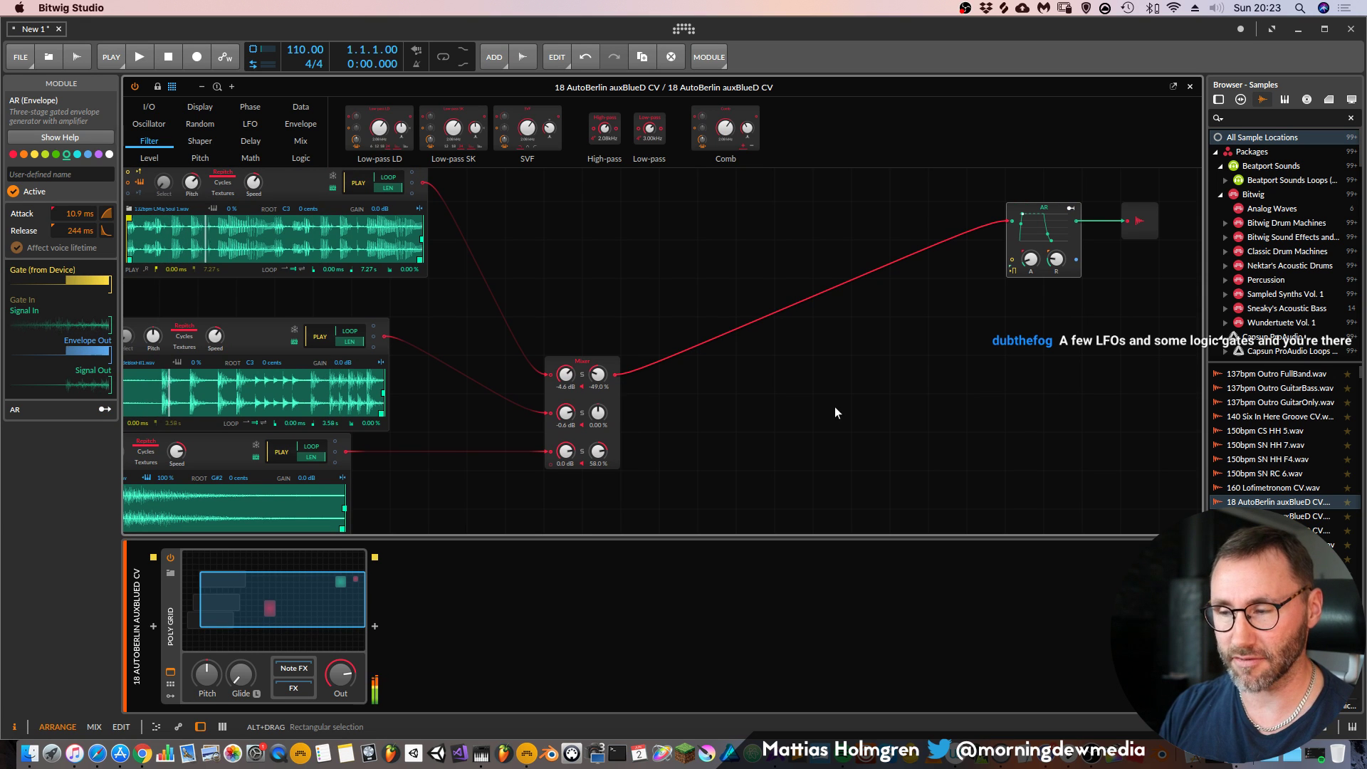
left_click_drag(843, 378, 922, 366)
left_click_drag(540, 478, 604, 490)
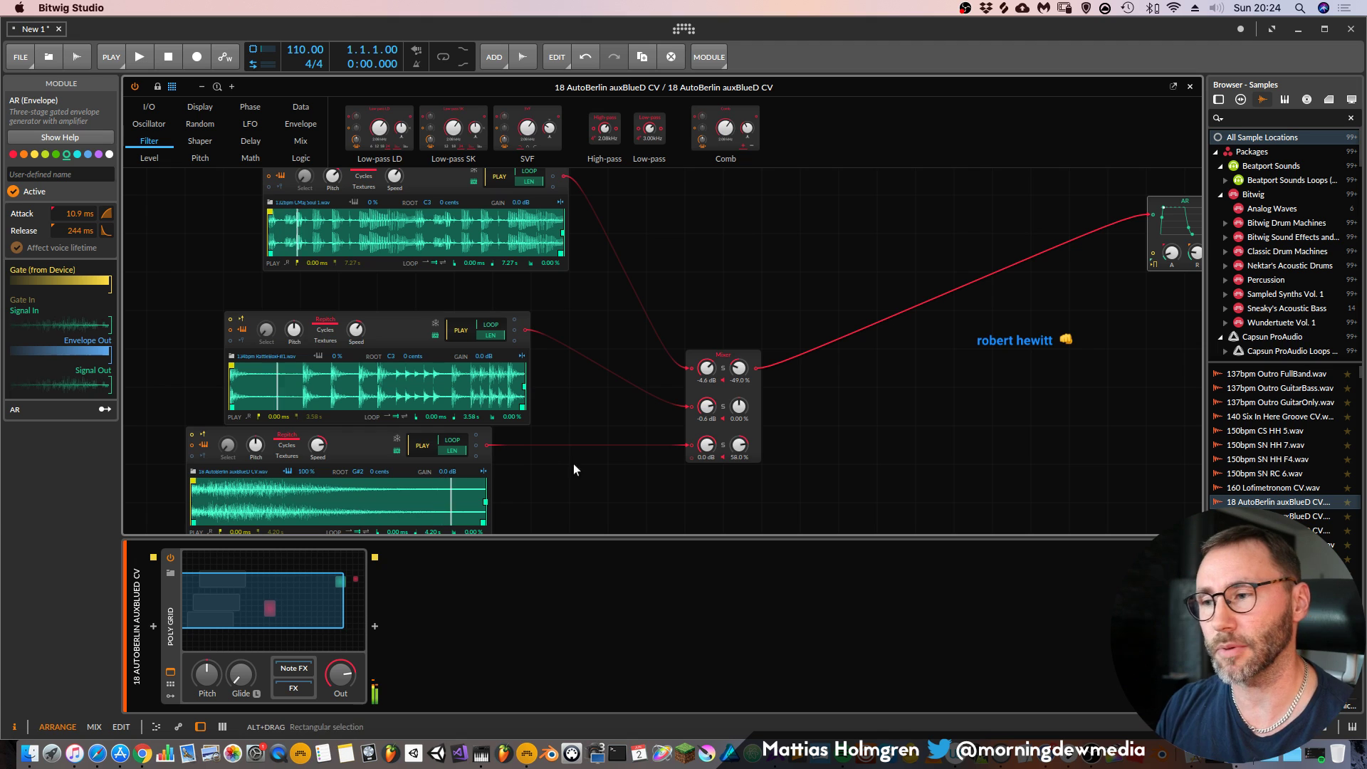
Move the AR module back toward the mixer and insert an SVF filter between it and the Audio Out
scroll(574, 463, "right", 6)
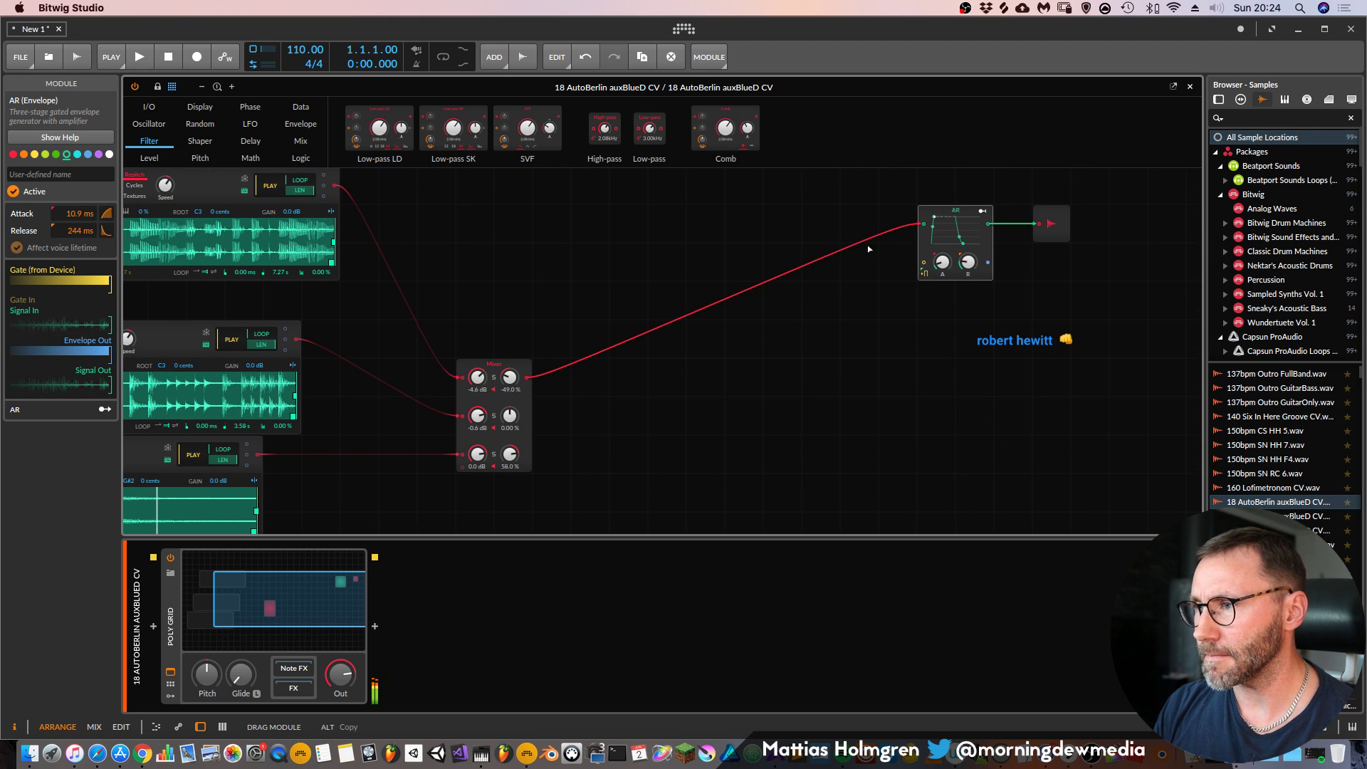
left_click_drag(954, 212, 762, 290)
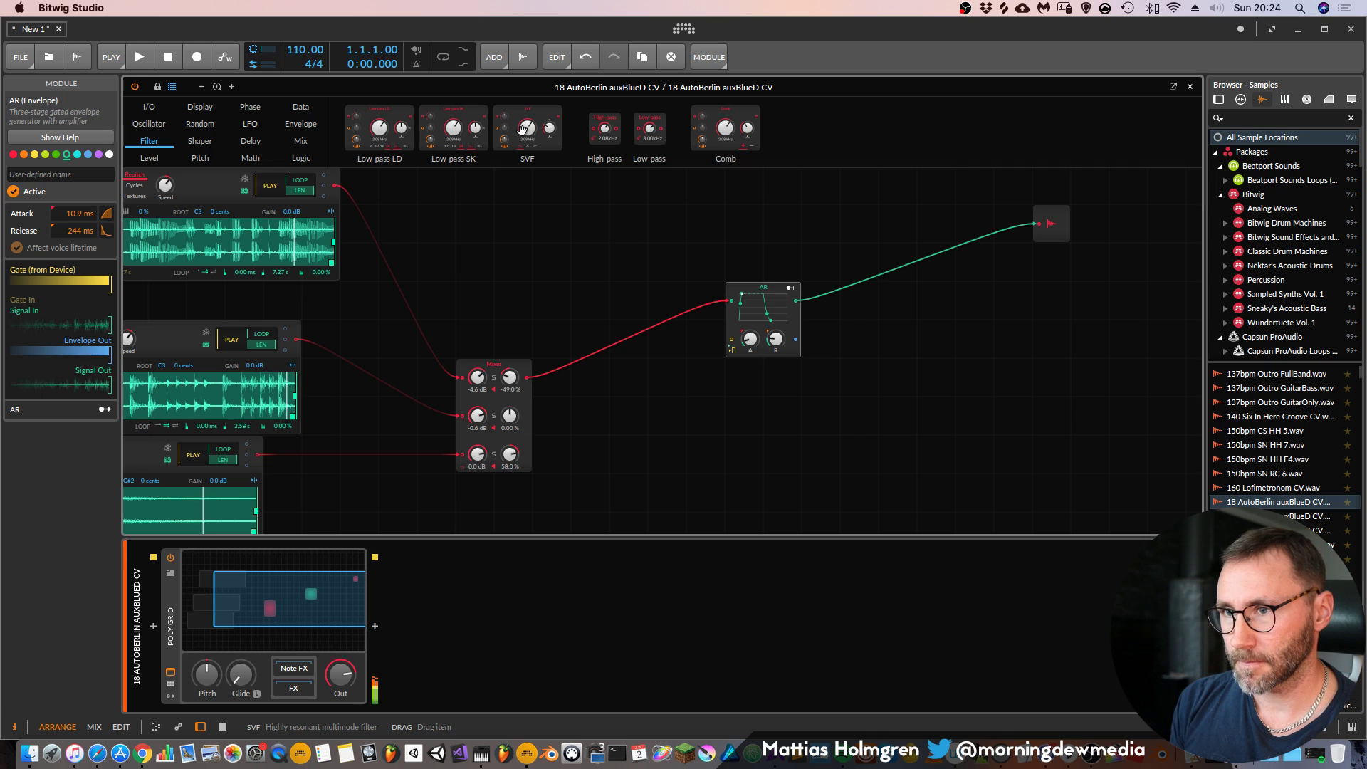
left_click_drag(525, 131, 808, 347)
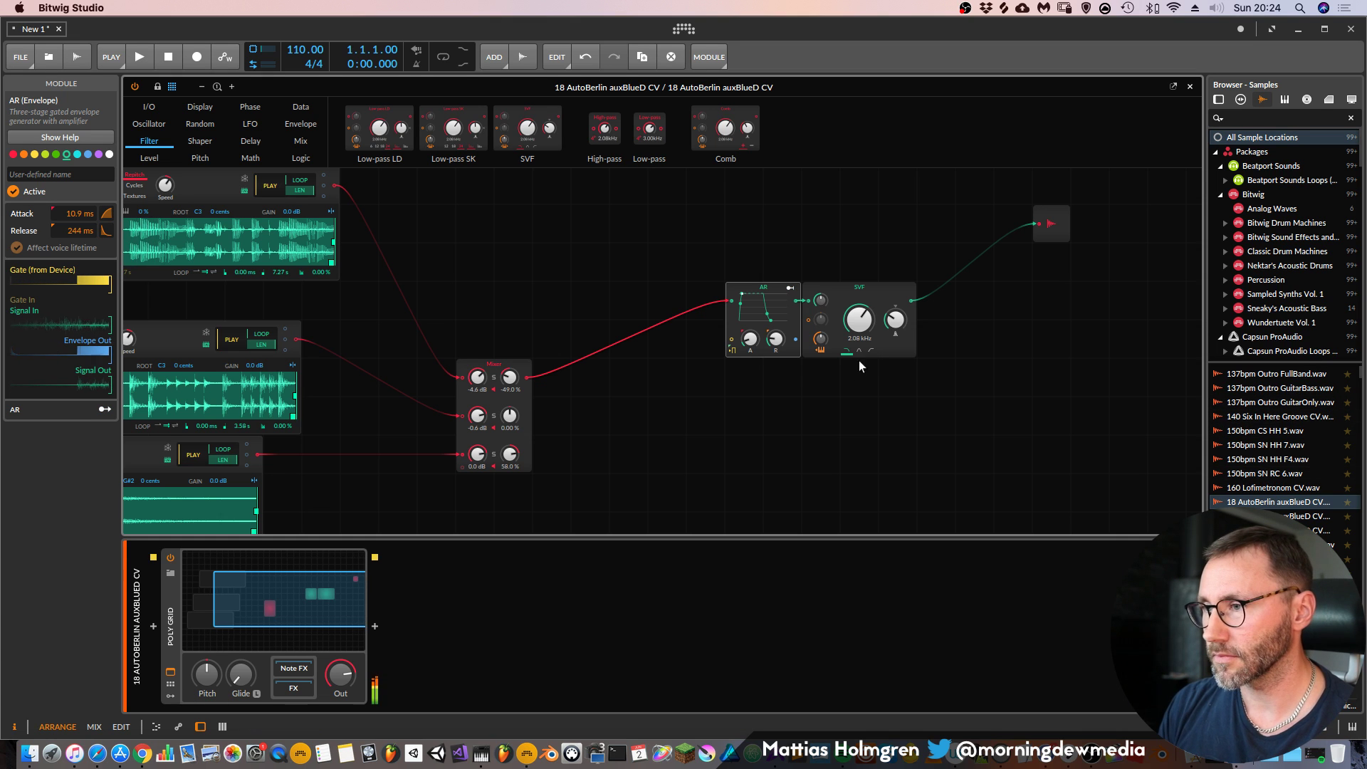
Set the SVF filter's cutoff to 1.75 kHz and reduce its resonance
mouse_move(859, 319)
left_mouse_down()
mouse_move(858, 339)
mouse_move(858, 285)
mouse_move(858, 316)
left_mouse_up()
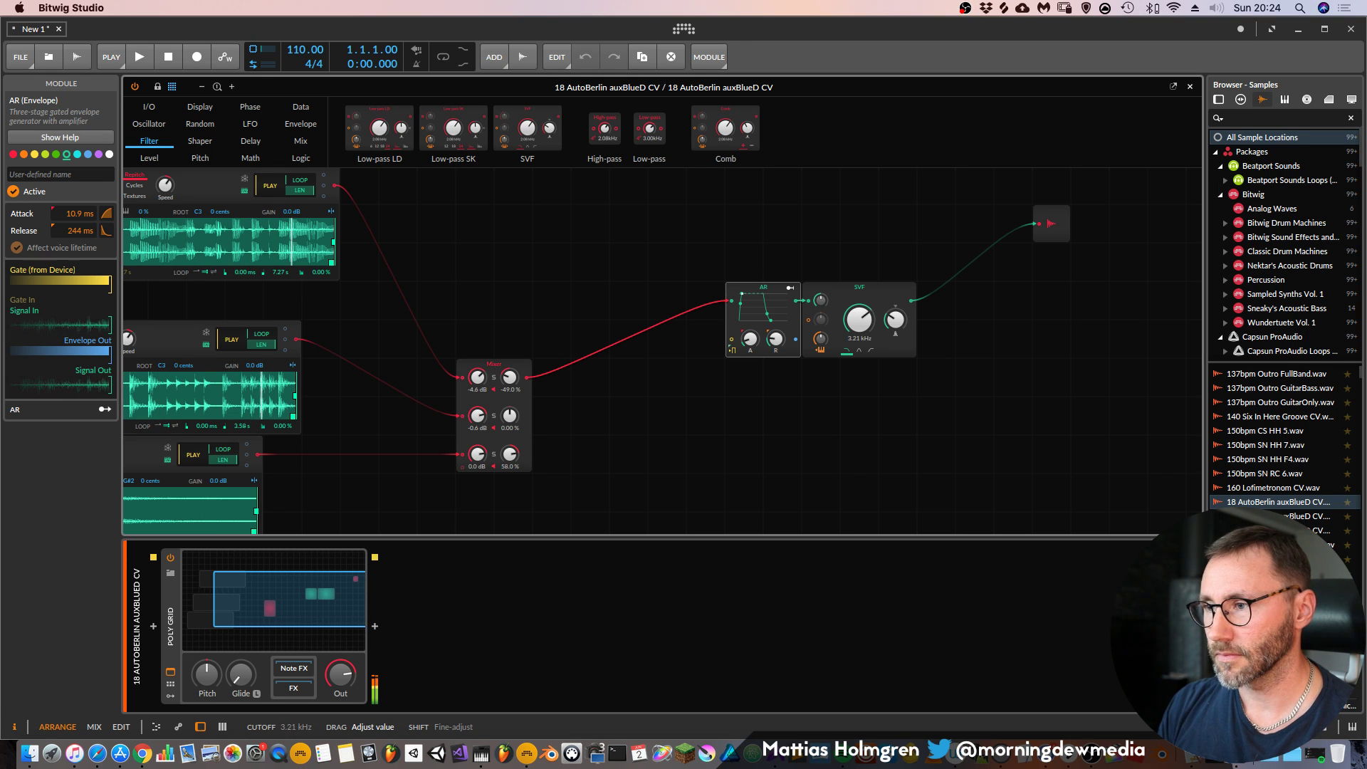
left_click_drag(858, 319, 859, 322)
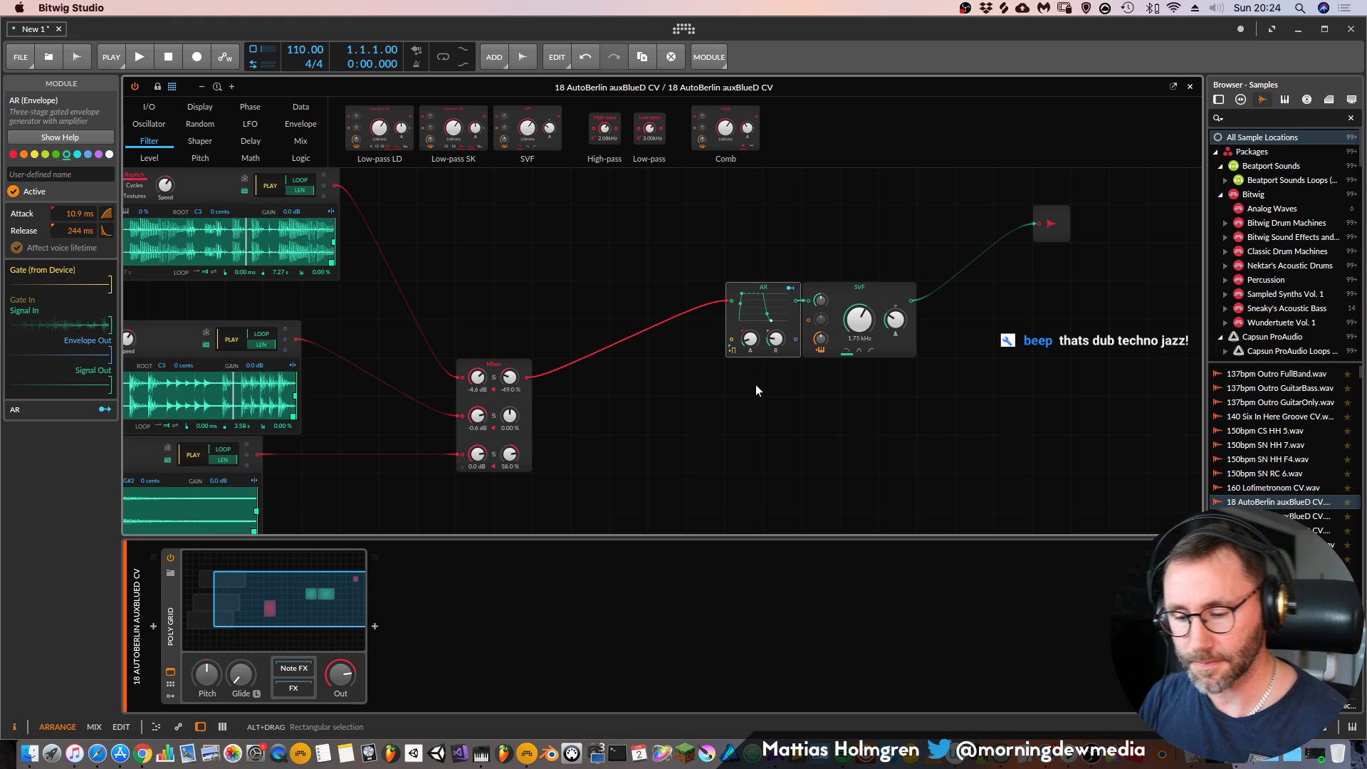
left_click_drag(895, 320, 895, 339)
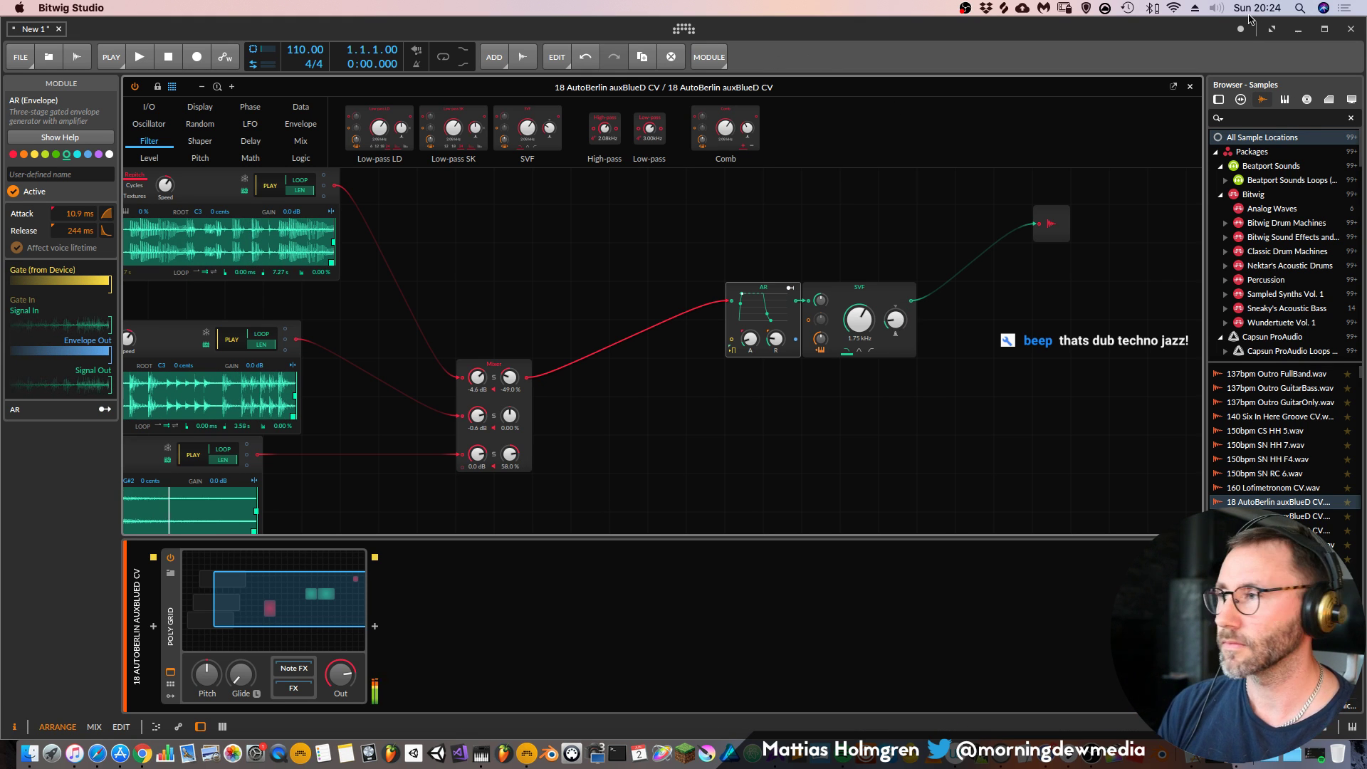
Lower the Poly Grid's output level slightly from the device view and reopen its patch editor
left_click(1190, 86)
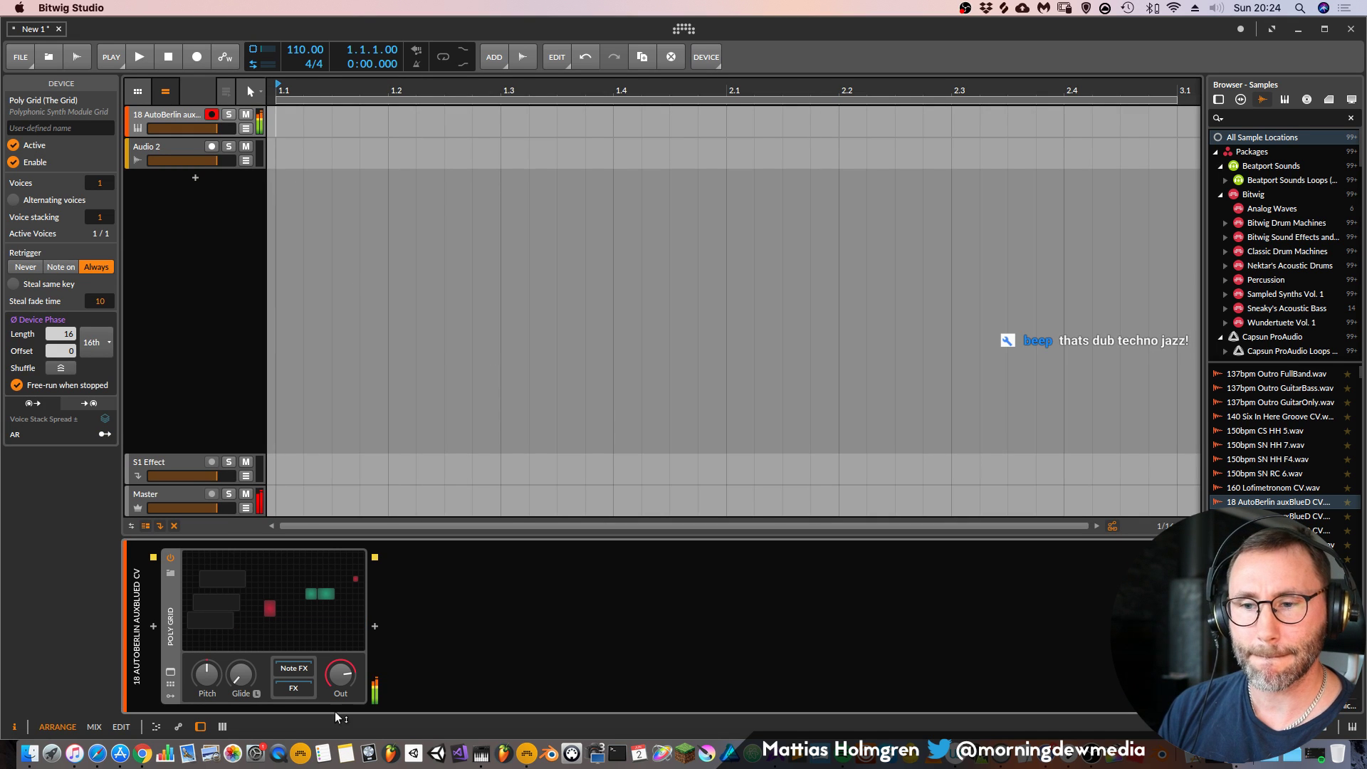
left_click_drag(341, 674, 336, 679)
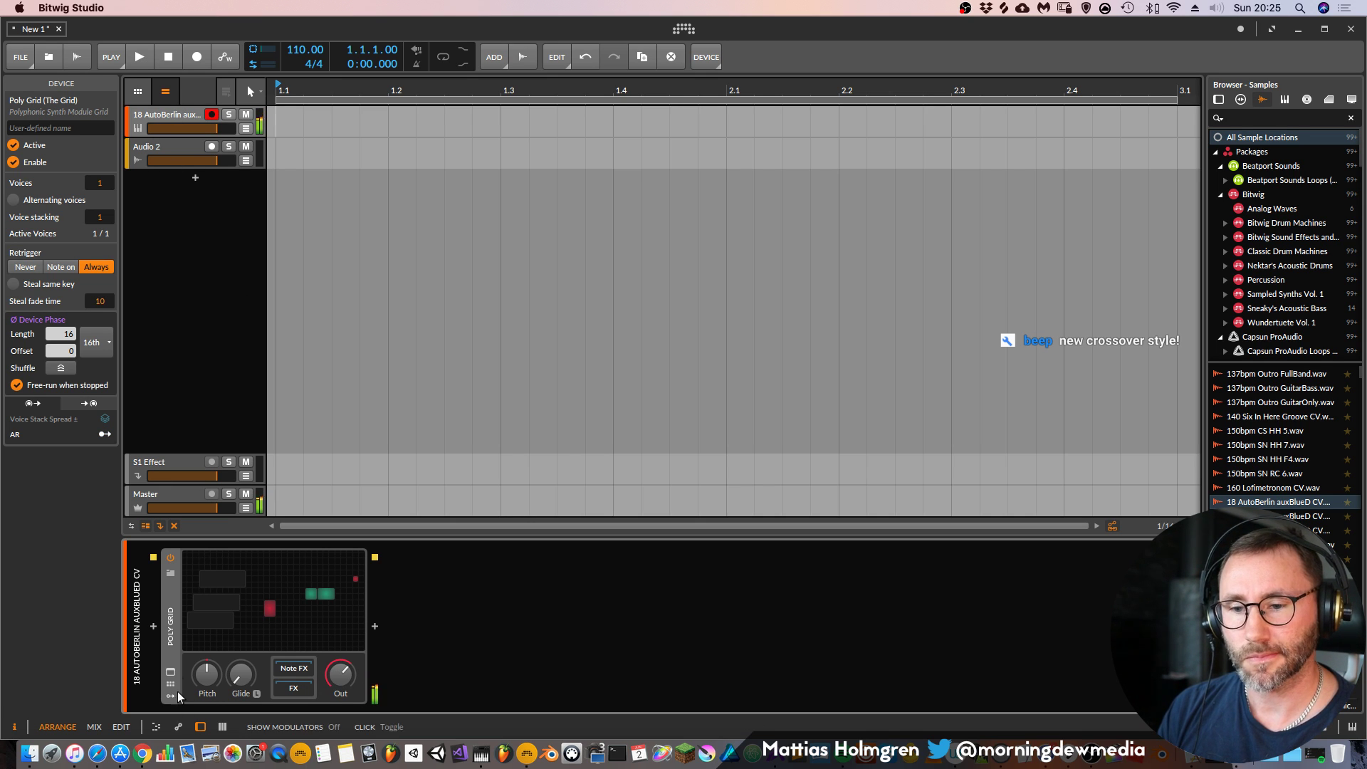
double_click(256, 613)
Shorten the third Sampler's loop by moving its loop end to 1.04 s
left_click_drag(870, 434, 943, 370)
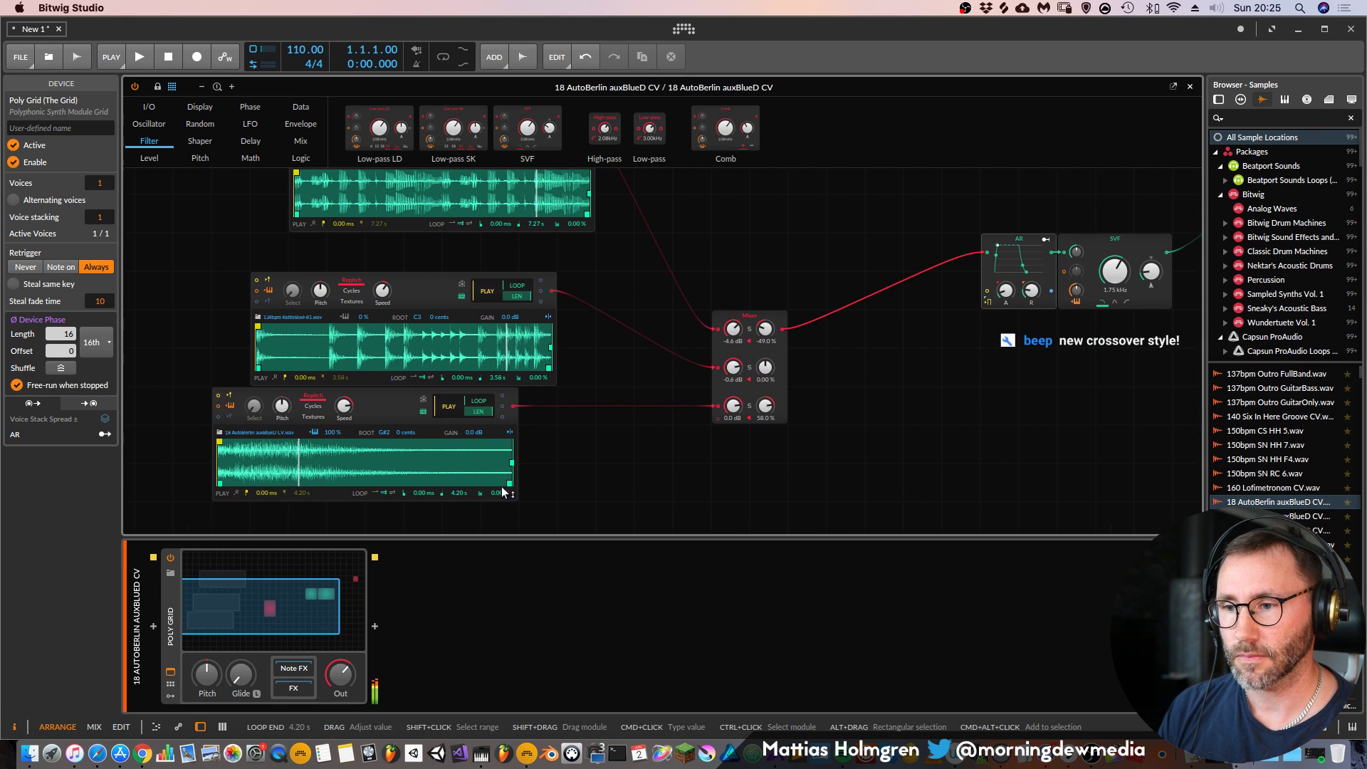
left_click_drag(508, 484, 290, 479)
Sweep the SVF filter's cutoff up to 8.08 kHz and bring it back to 1.75 kHz
left_click_drag(891, 425, 790, 427)
left_click_drag(1012, 297, 1012, 242)
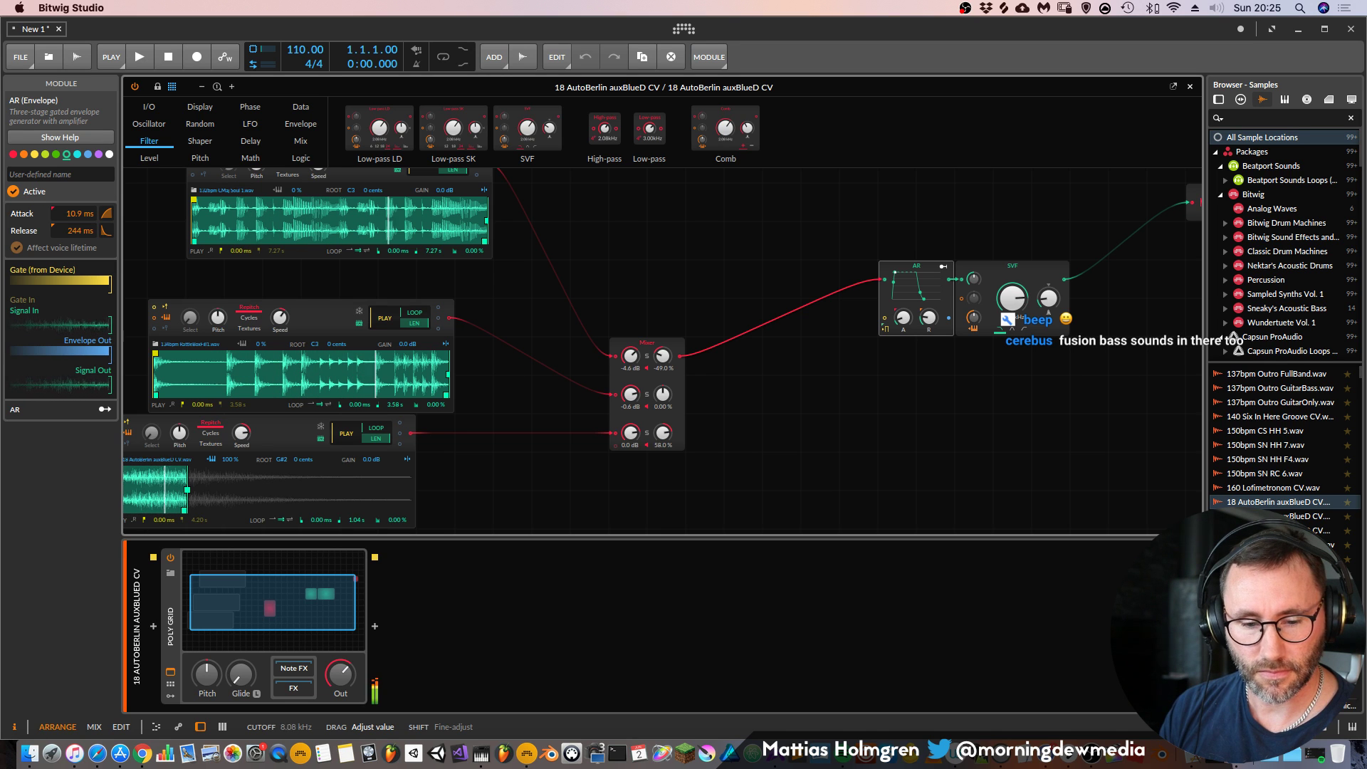
mouse_move(1012, 298)
left_mouse_down()
mouse_move(1012, 310)
mouse_move(1012, 299)
left_mouse_up()
Look through the I/O modules and add an LFO module above the AR and SVF modules
scroll(852, 492, "up", 3)
scroll(851, 491, "right", 2)
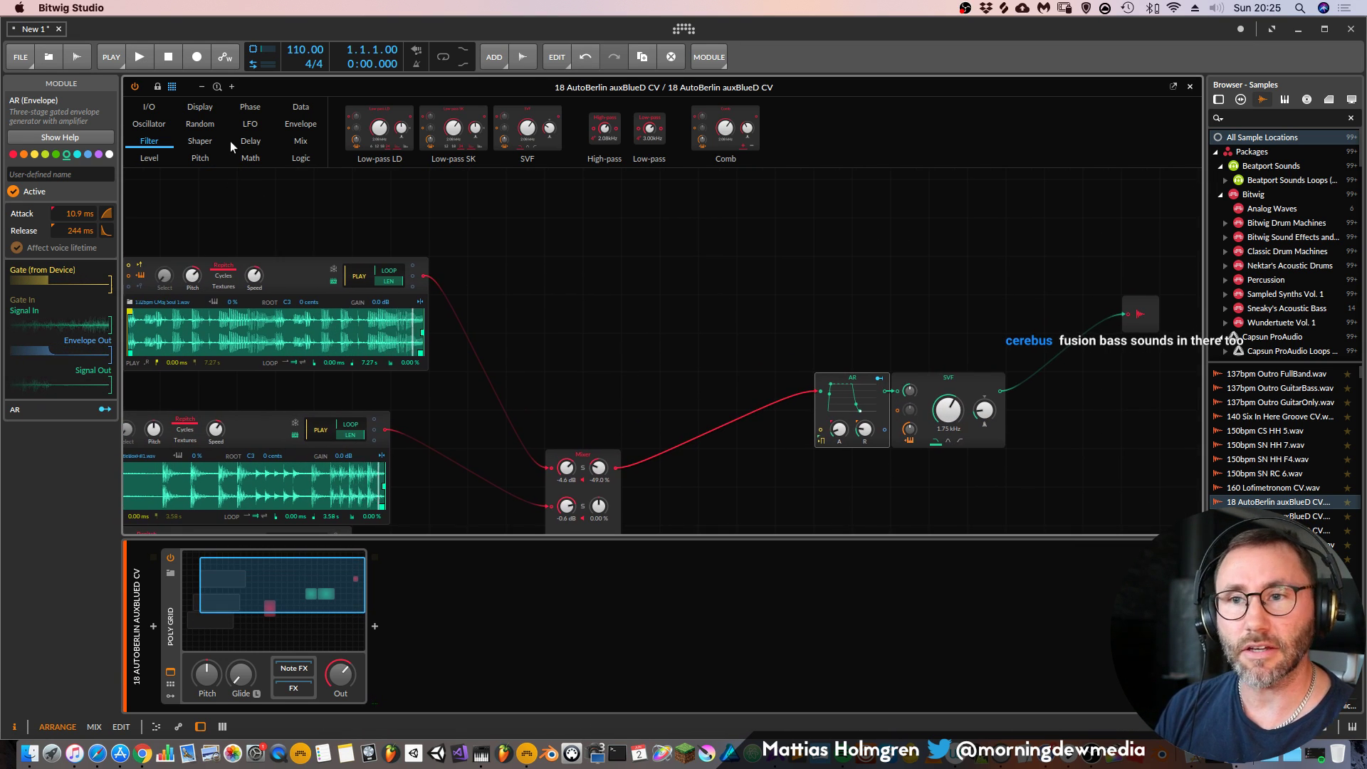
left_click(157, 105)
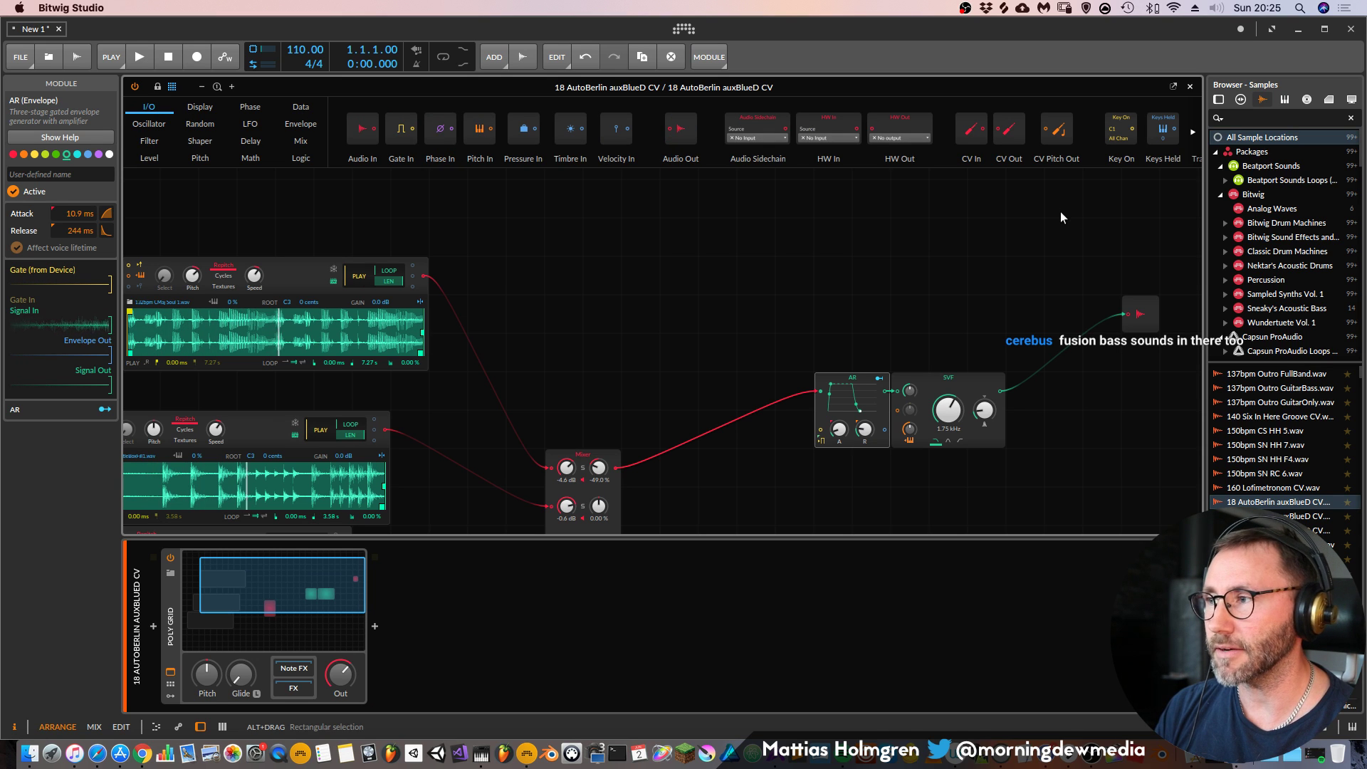
scroll(795, 149, "right", 2)
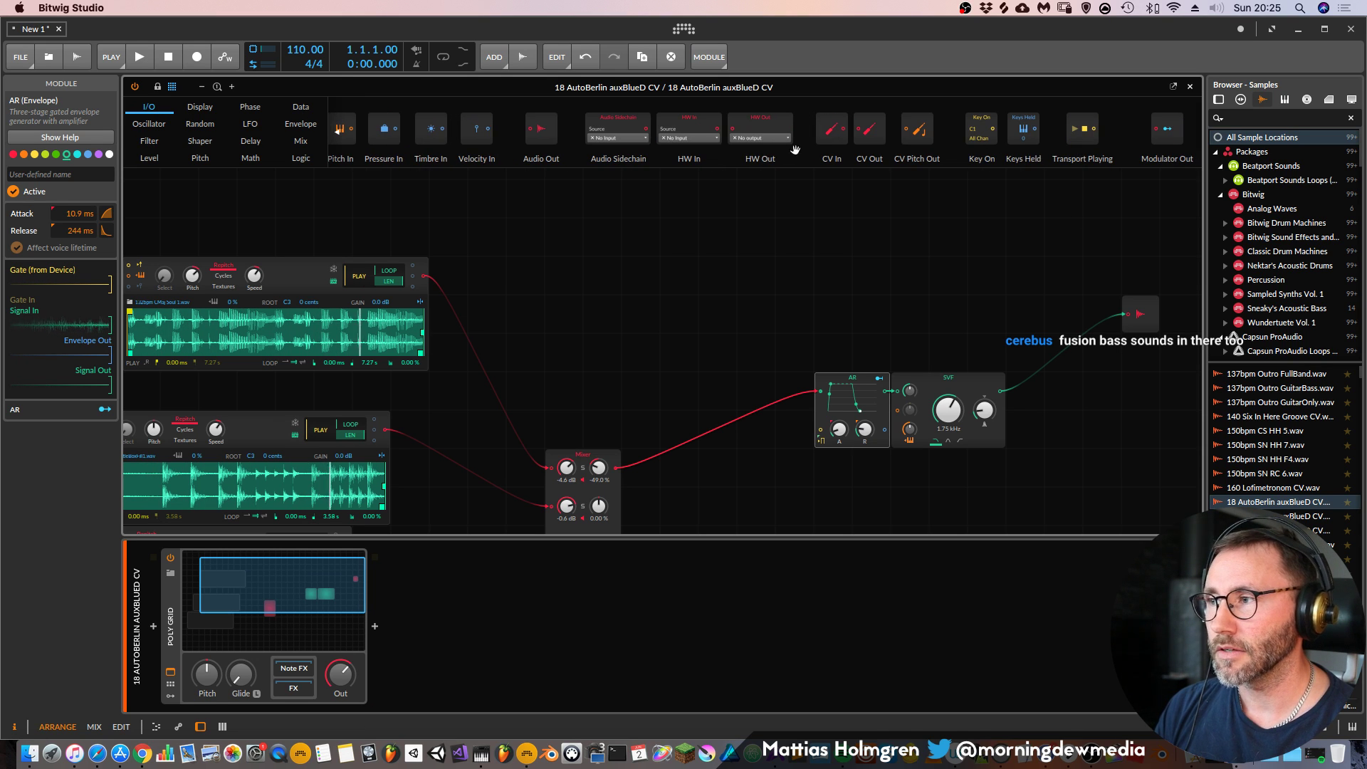
left_click(259, 127)
left_click_drag(400, 129, 719, 257)
scroll(804, 276, "right", 2)
scroll(804, 277, "up", 1)
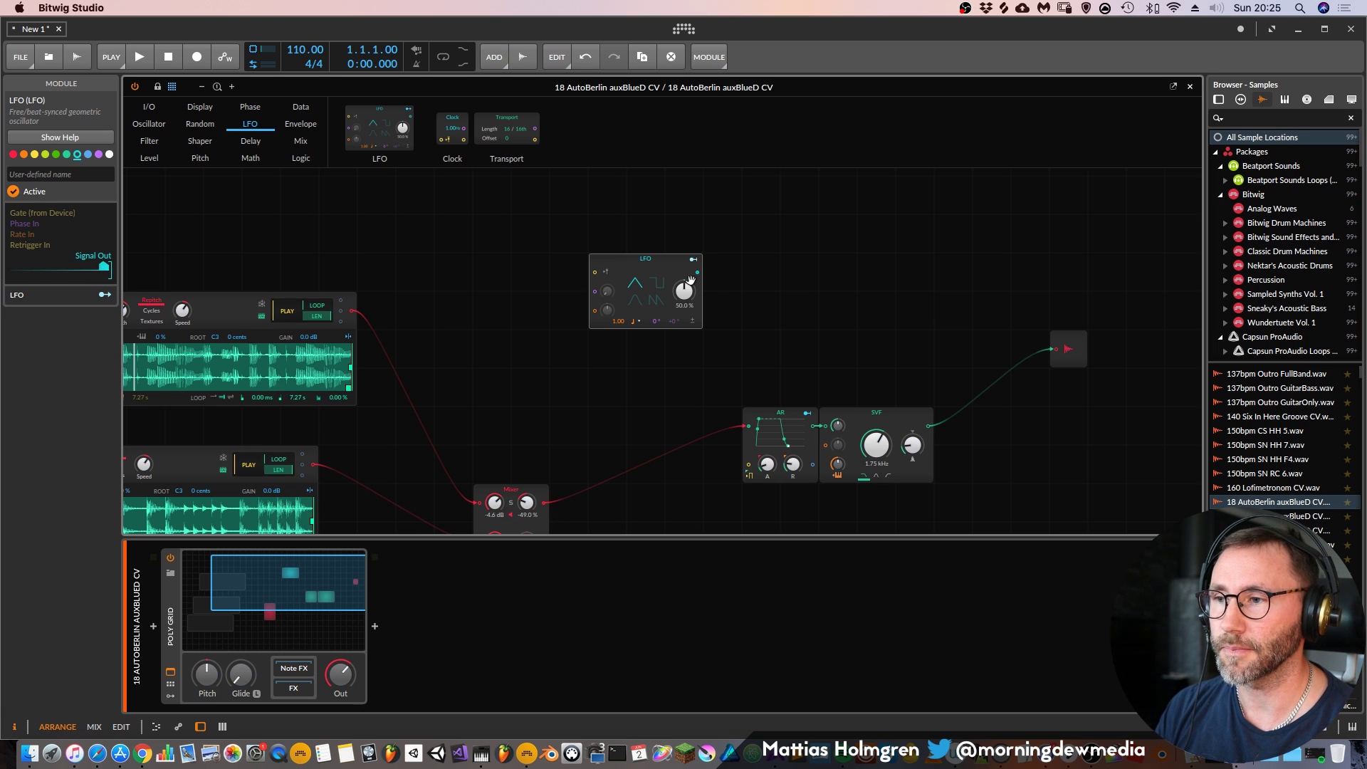
Modulate the SVF filter's cutoff from the LFO with an amount of 43.50
left_click_drag(696, 262, 916, 316)
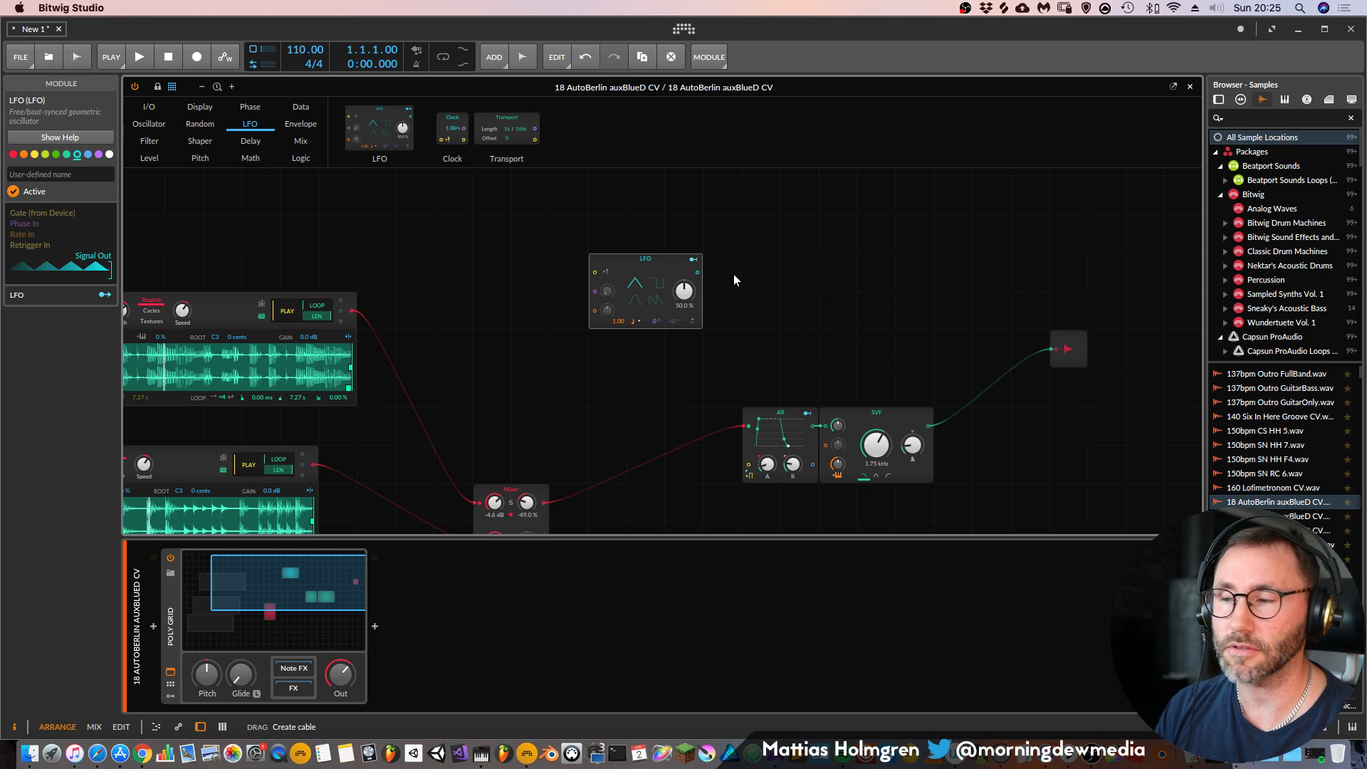
left_click(692, 259)
left_click_drag(876, 445, 876, 426)
left_click(693, 259)
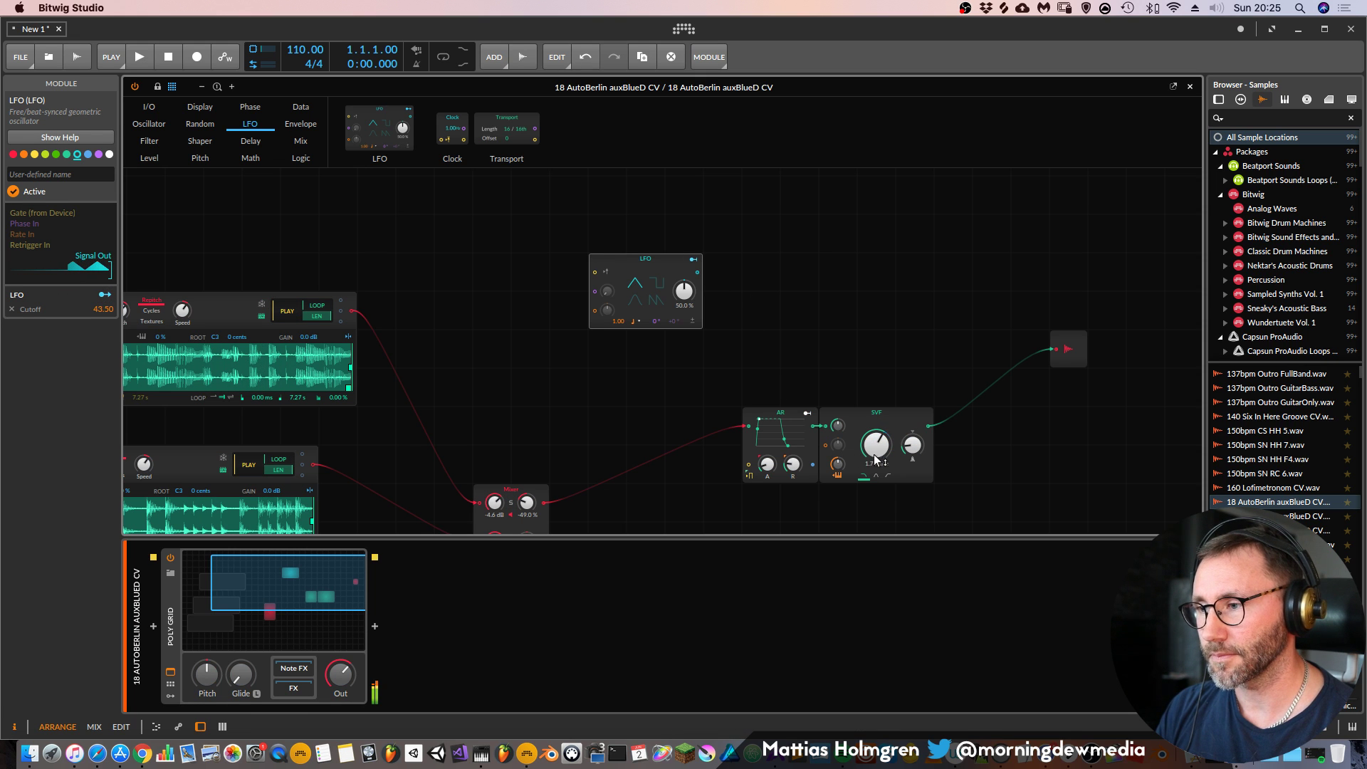
Set the LFO's skew to 0.50 % and its timebase to 8th note
left_click_drag(643, 314, 643, 327)
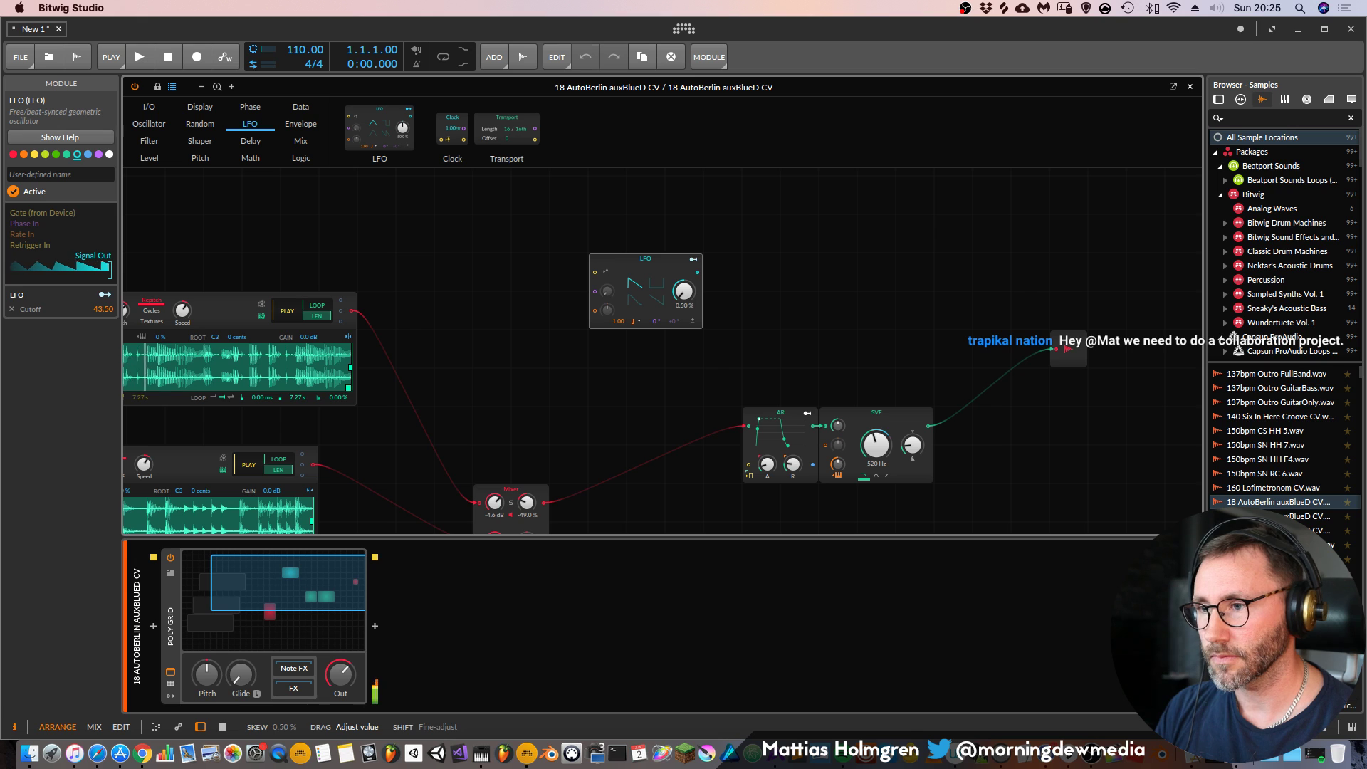
left_click(634, 322)
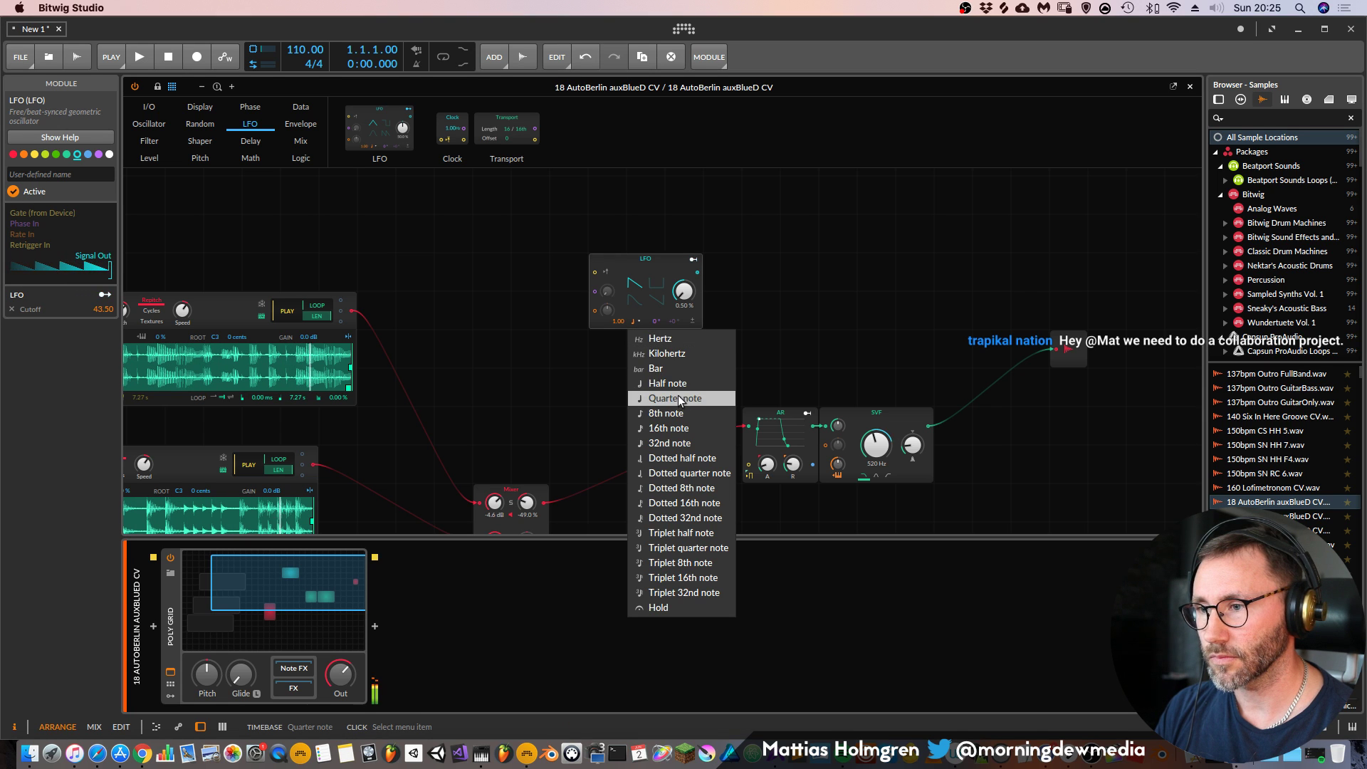
left_click(676, 413)
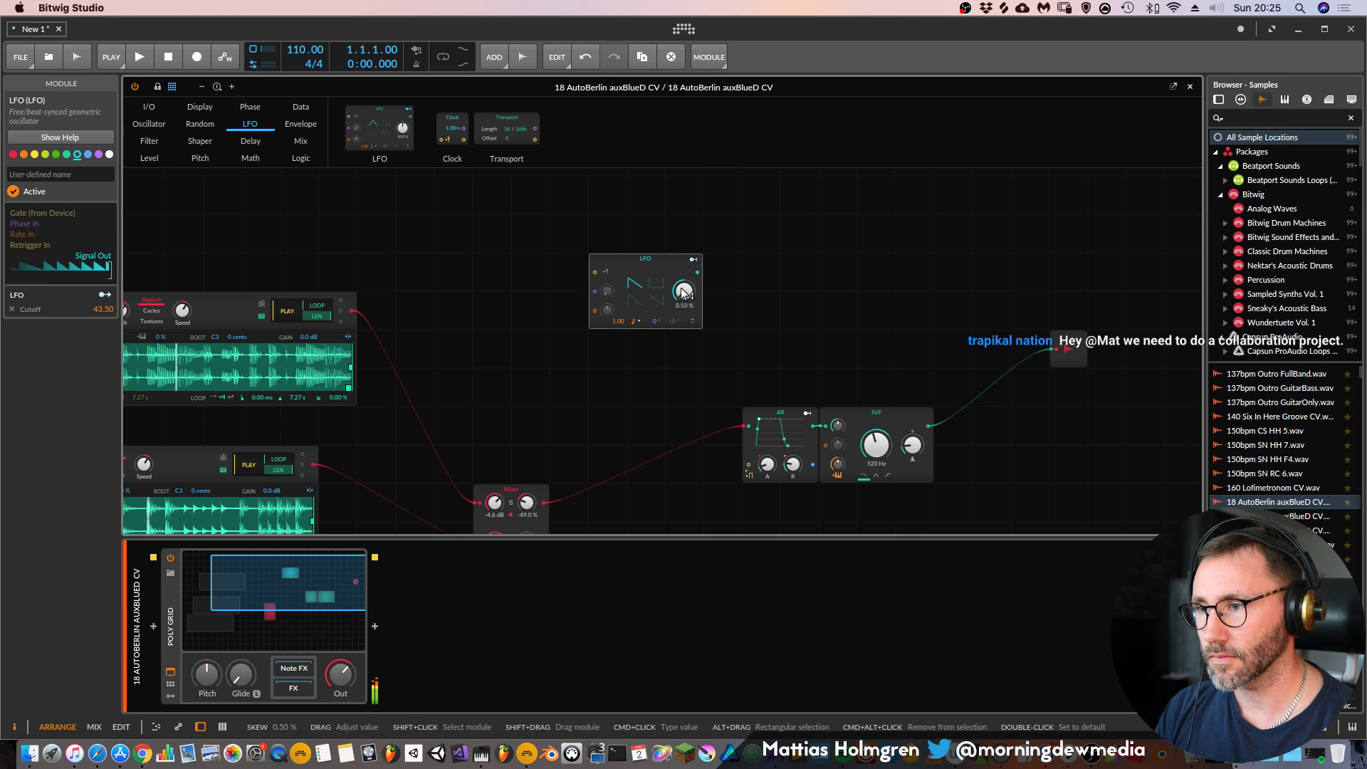
Set the SVF filter's cutoff to 551 Hz and close the Poly Grid patch editor
left_click_drag(876, 445, 876, 420)
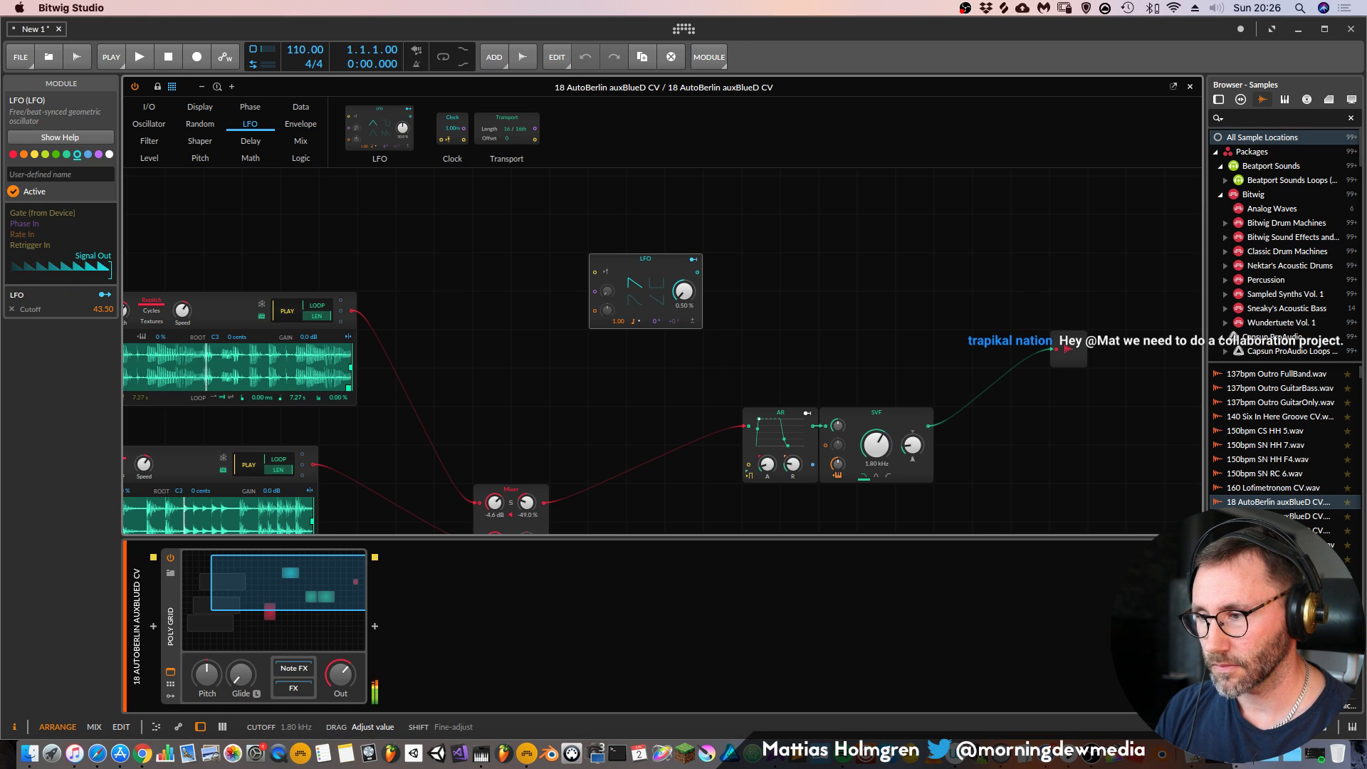
left_click_drag(876, 445, 875, 463)
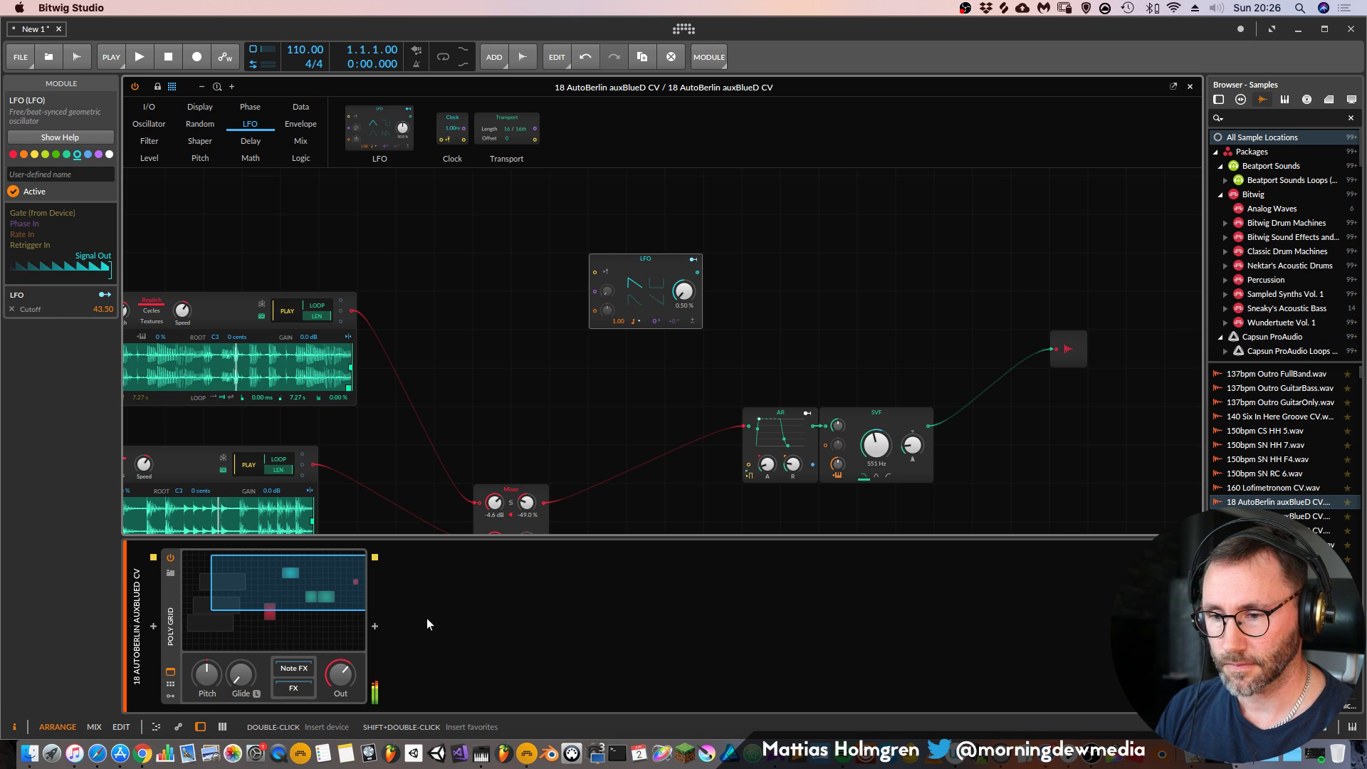
left_click(453, 625)
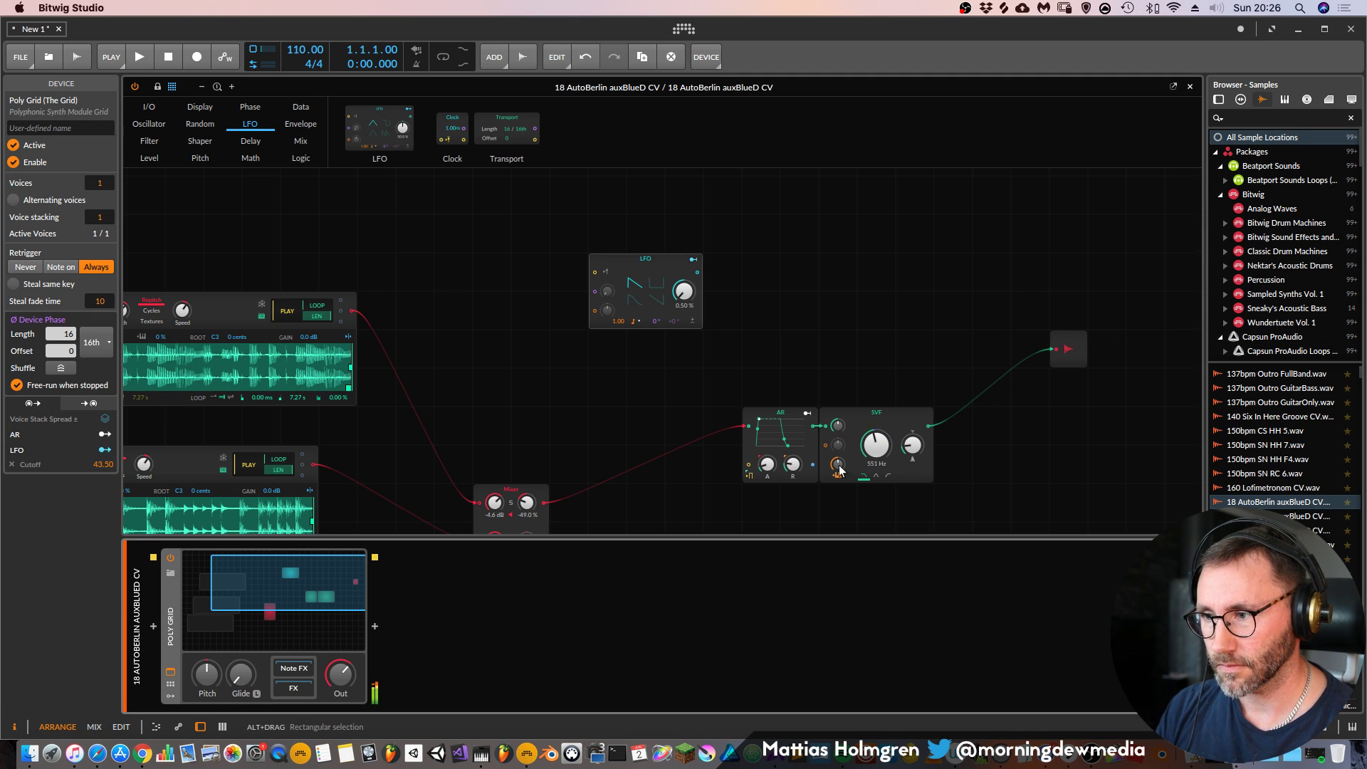
left_click(1190, 87)
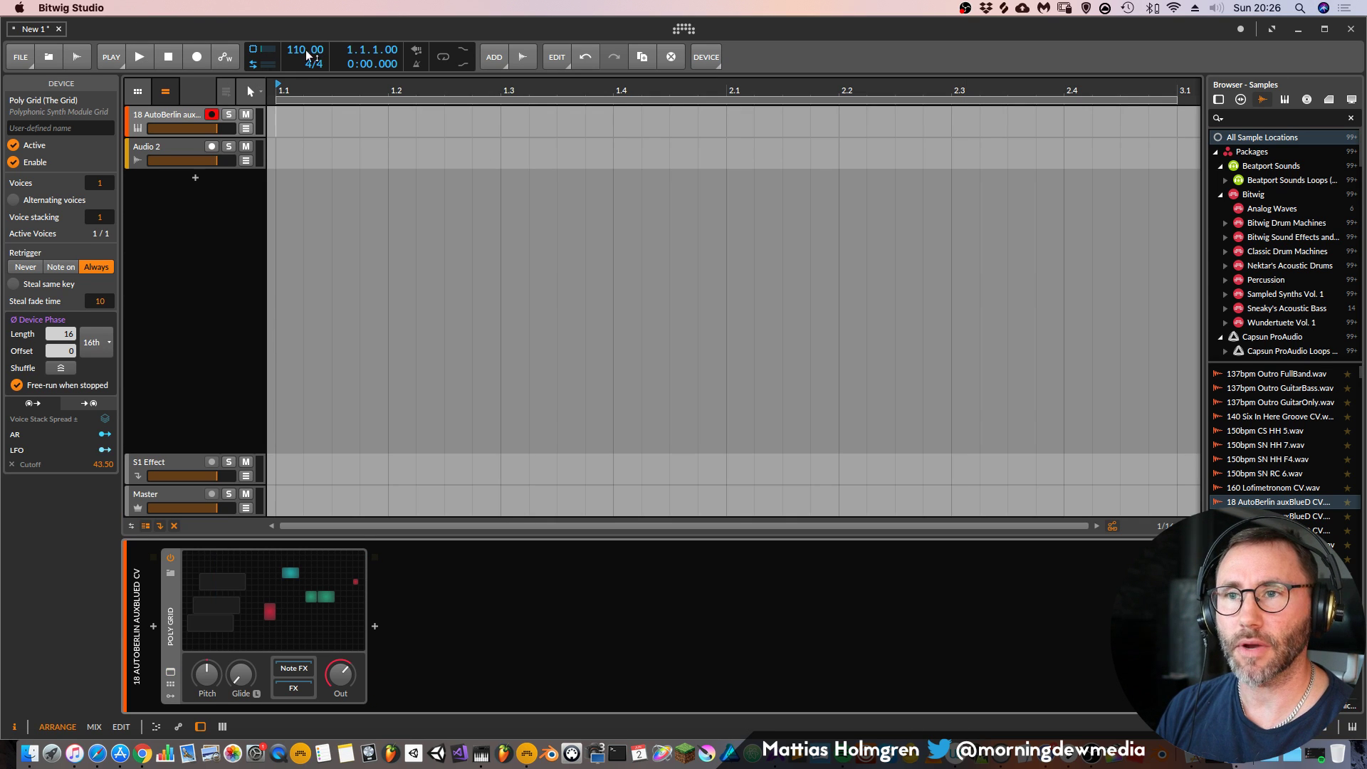
Set the project tempo to 128 BPM, then play the arrangement briefly with the Poly Grid patch editor open
mouse_move(316, 54)
left_mouse_down()
mouse_move(316, 33)
mouse_move(340, 50)
left_mouse_up()
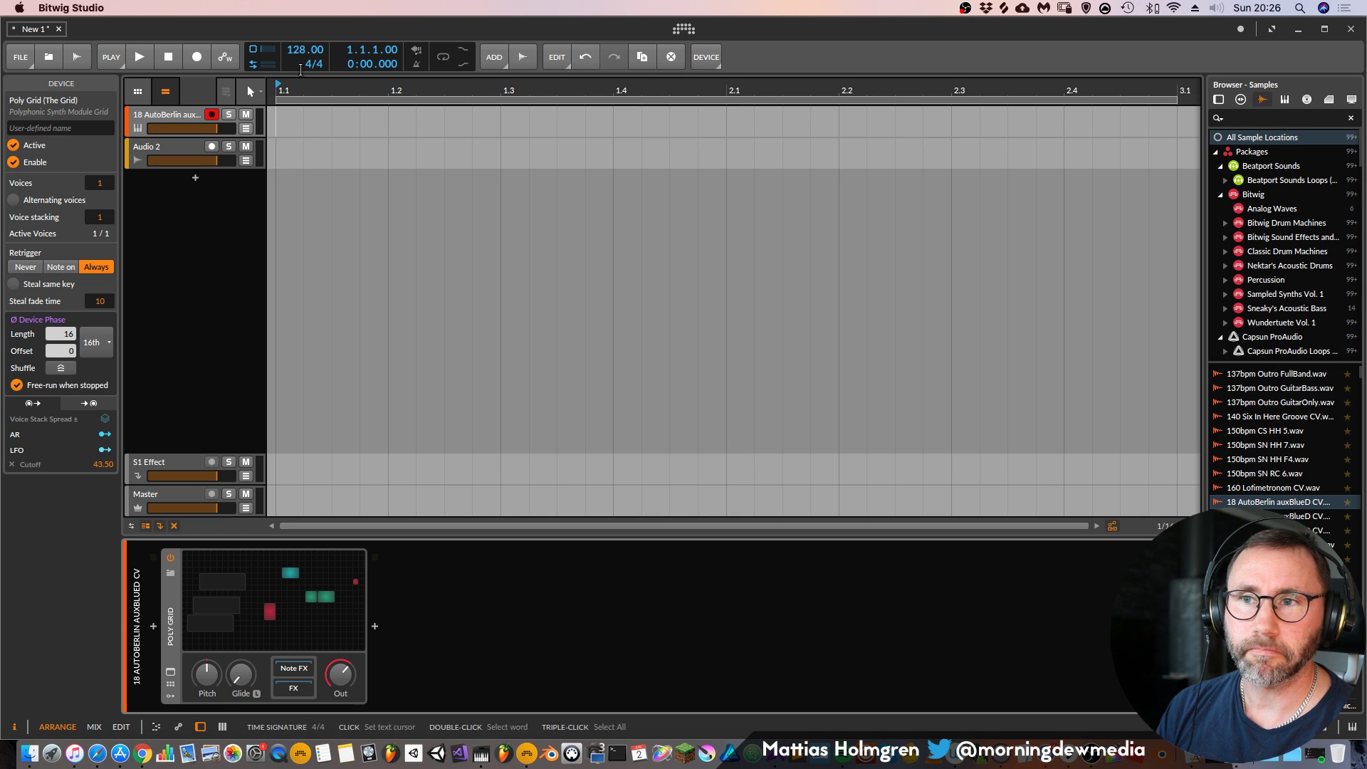
key("space")
left_click(417, 64)
left_click_drag(598, 87, 643, 85)
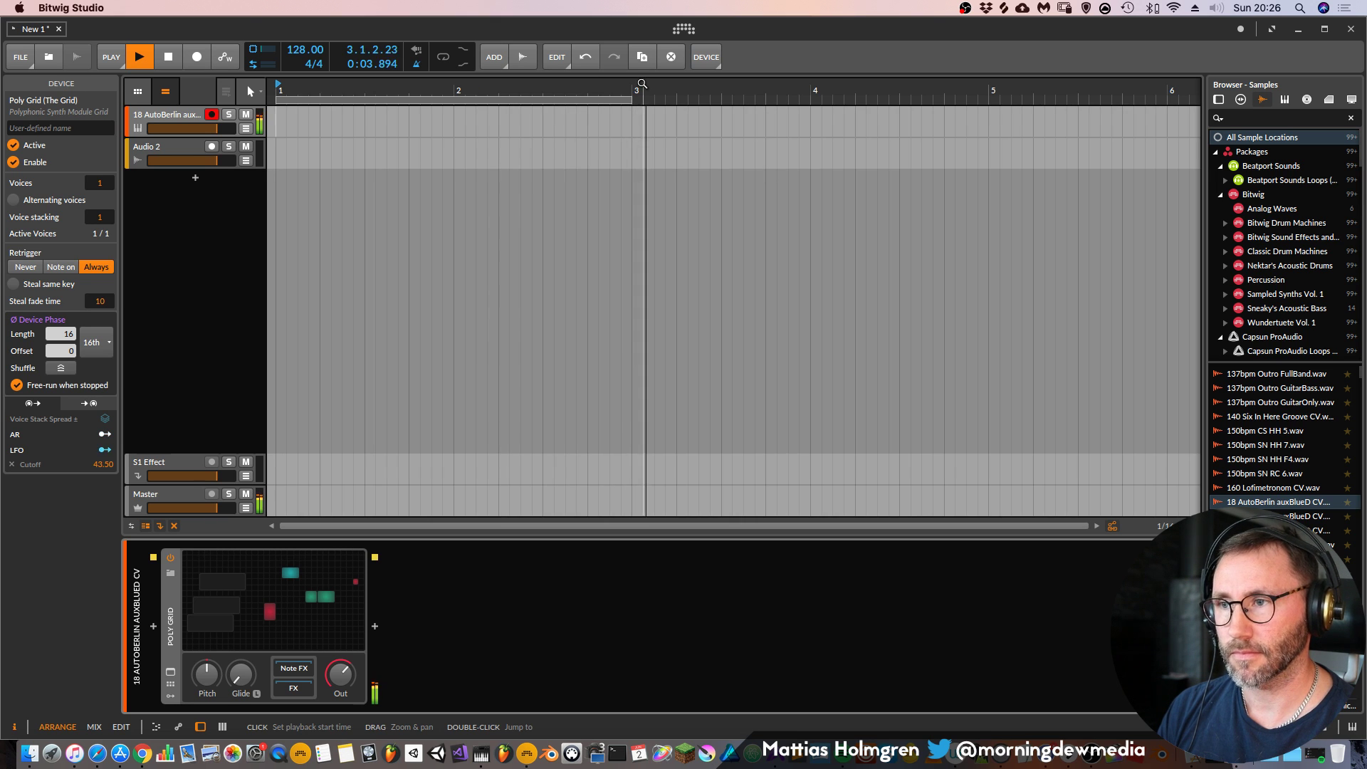
left_click(247, 611)
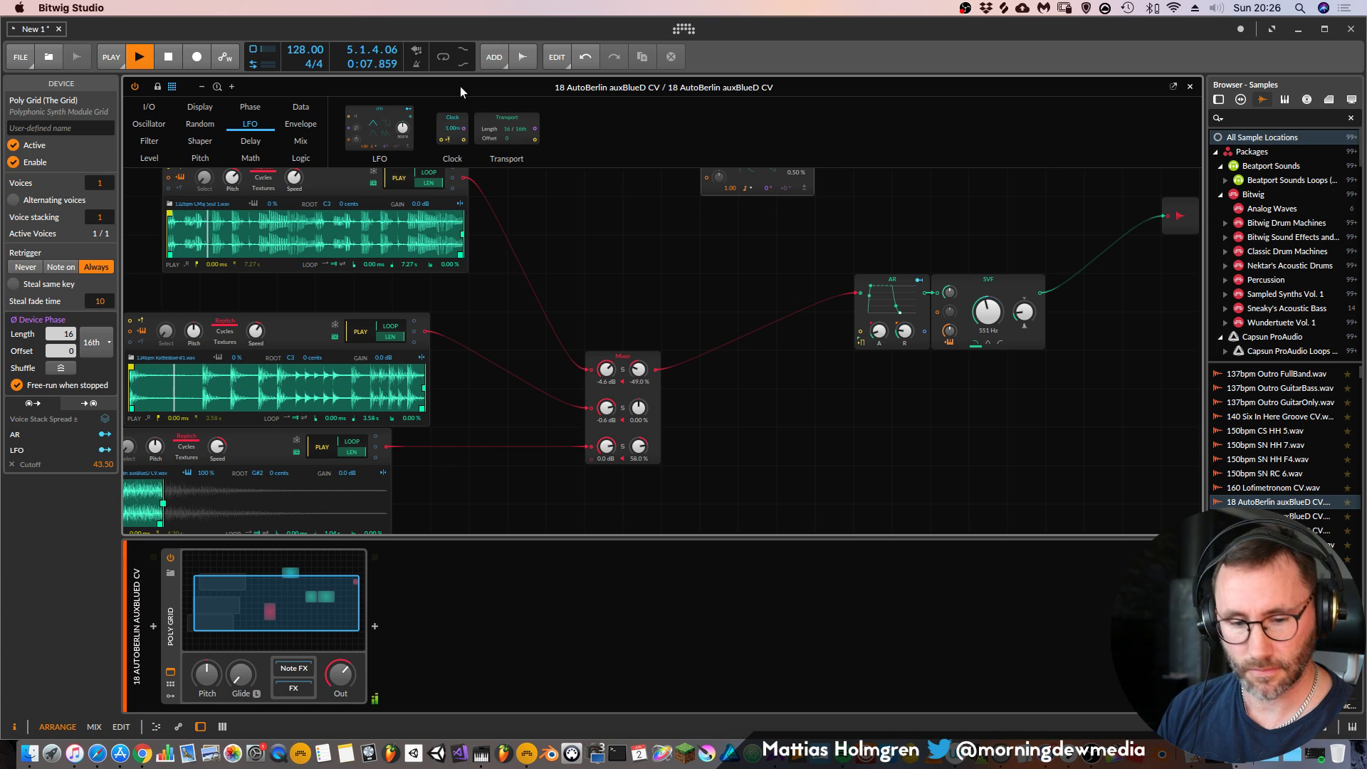
key("space")
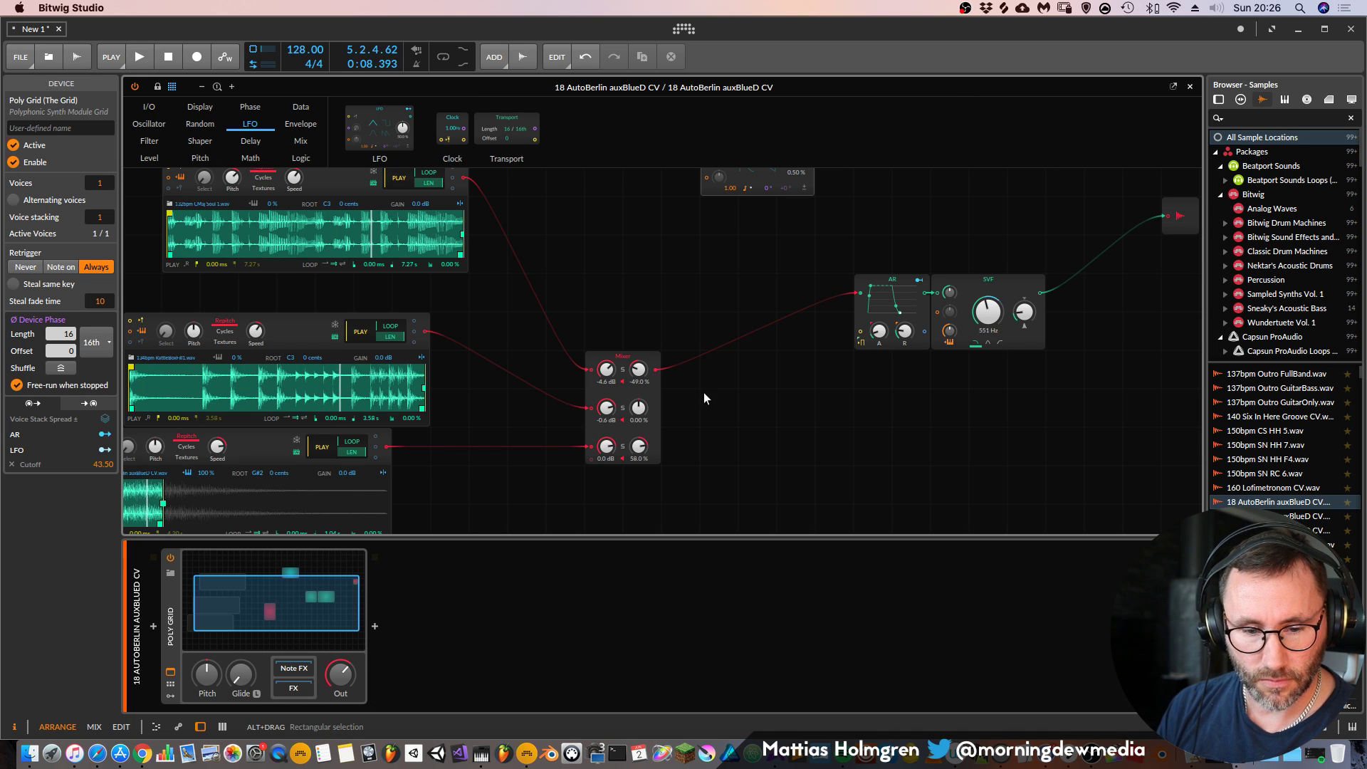
Set the SVF filter's cutoff to 463 Hz and close the Poly Grid patch editor
left_click(1192, 87)
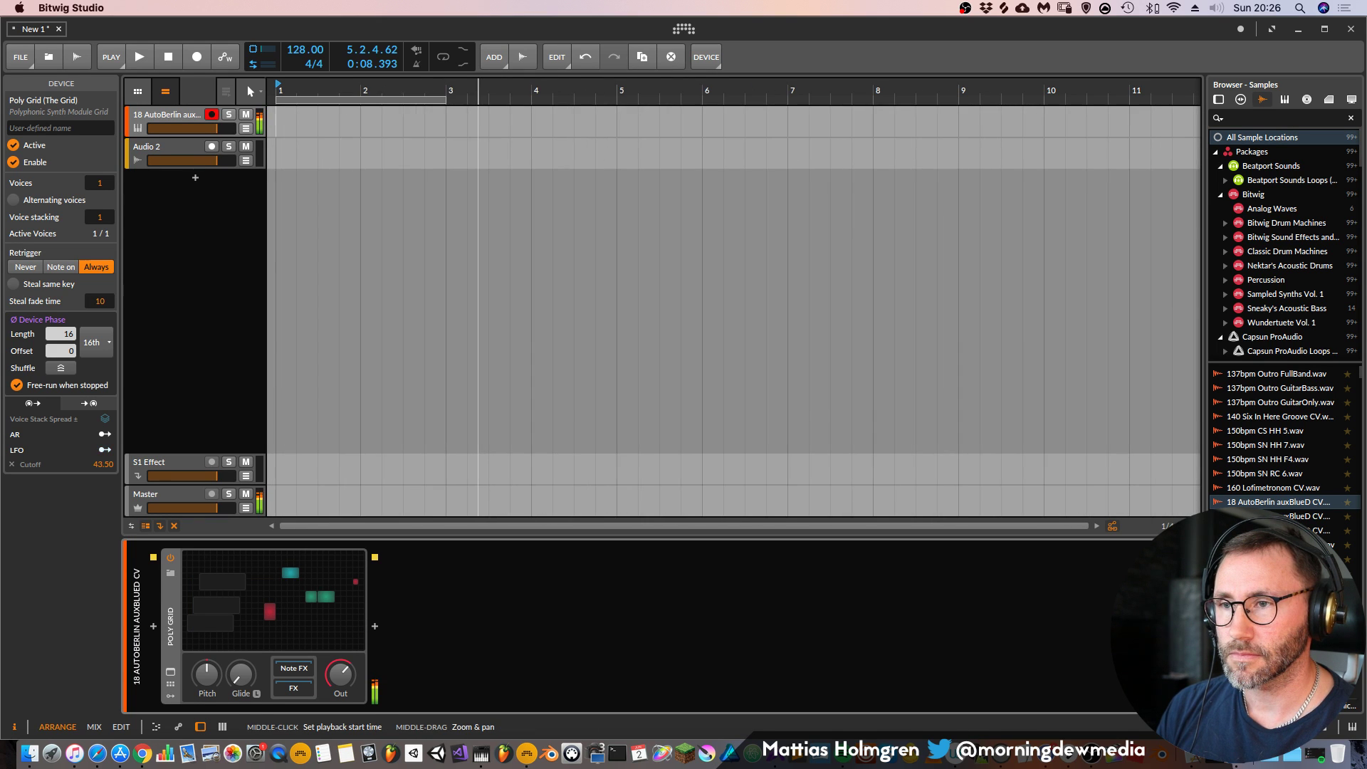
left_click(170, 672)
mouse_move(991, 316)
left_mouse_down()
mouse_move(991, 288)
mouse_move(992, 335)
left_mouse_up()
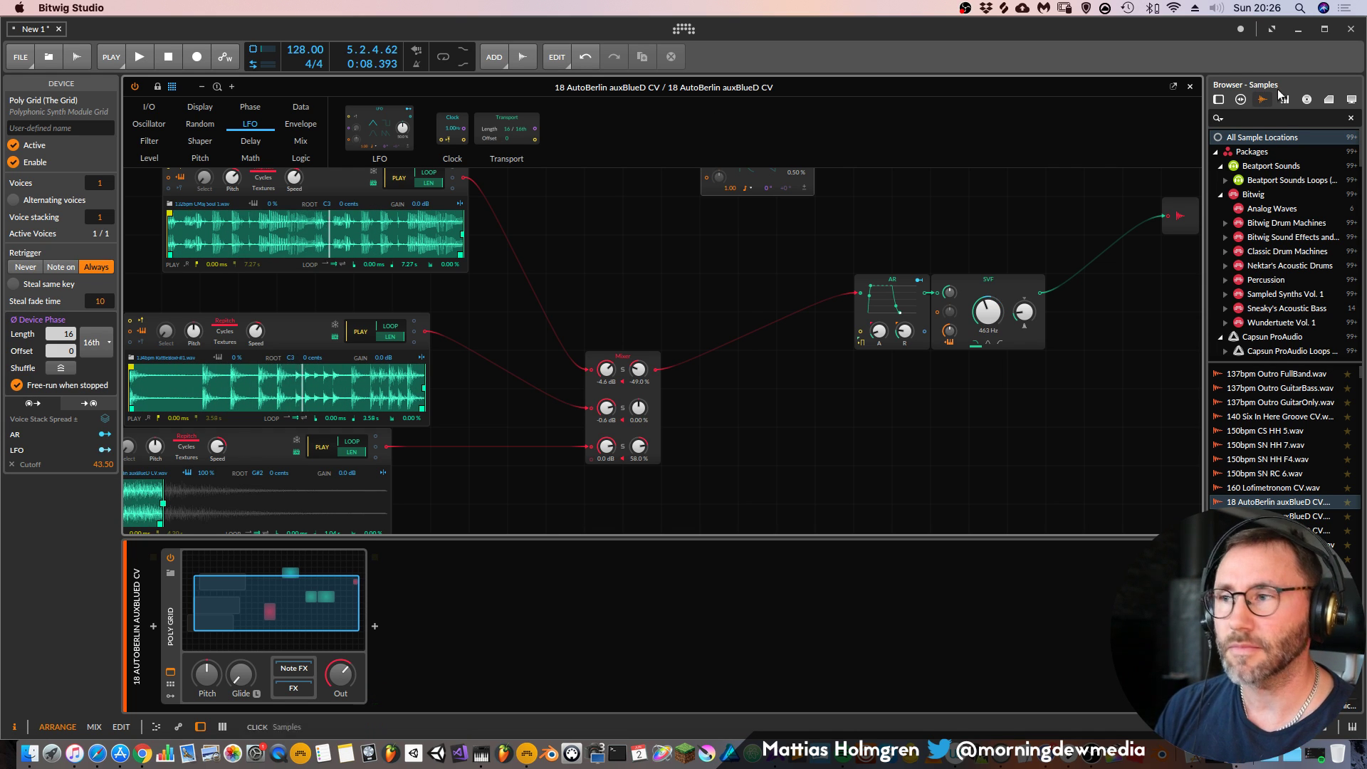
left_click(1190, 87)
Play the arrangement from the start and examine the Samplers, Mixer, AR and SVF modules in the running Poly Grid patch
key("space")
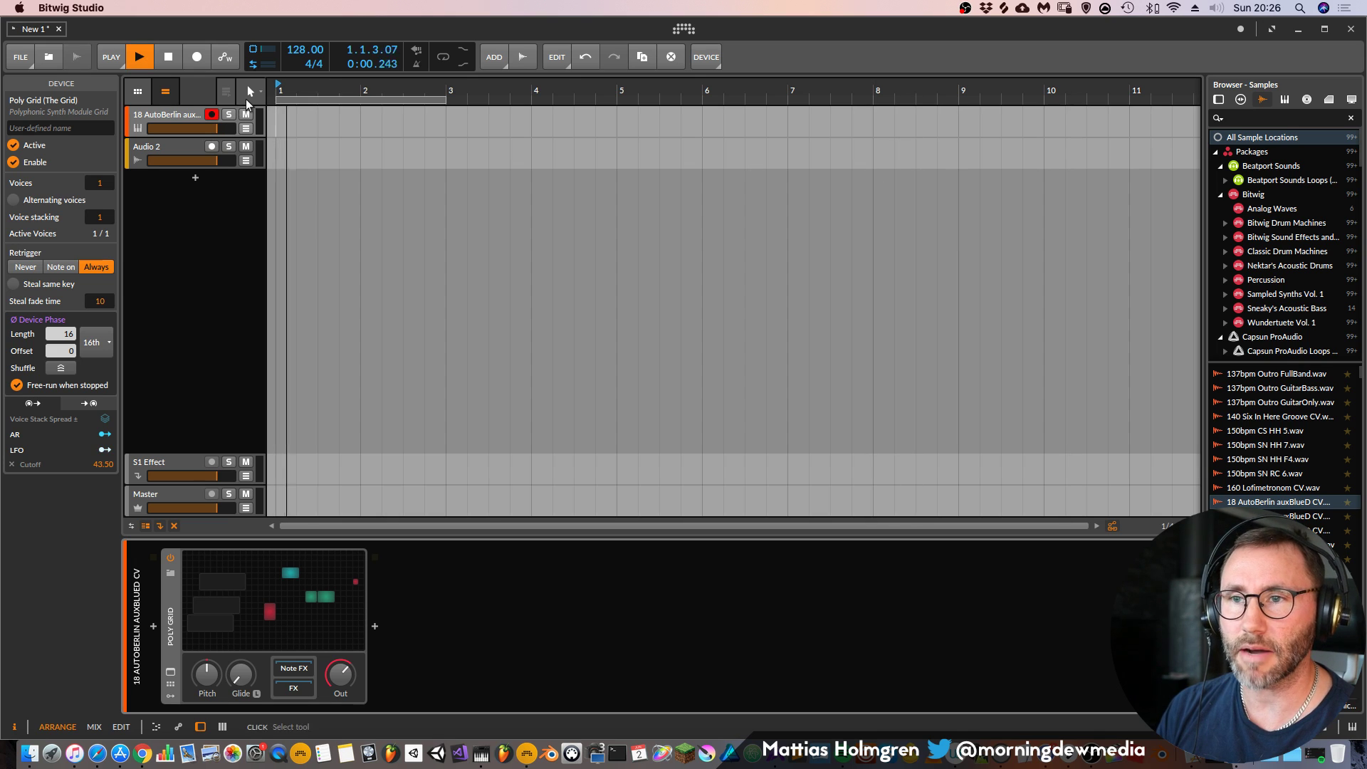
key("space")
key("space")
left_click(271, 605)
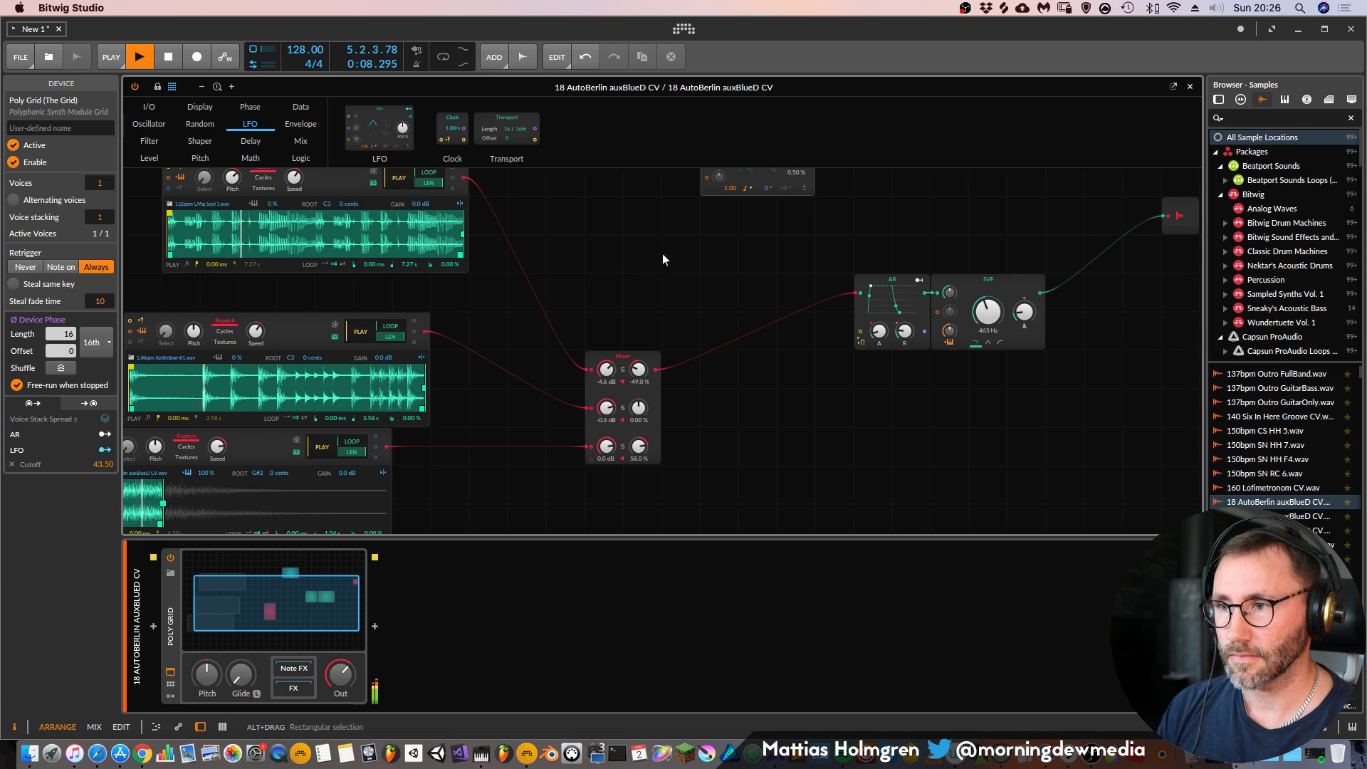
left_click_drag(656, 246, 677, 266)
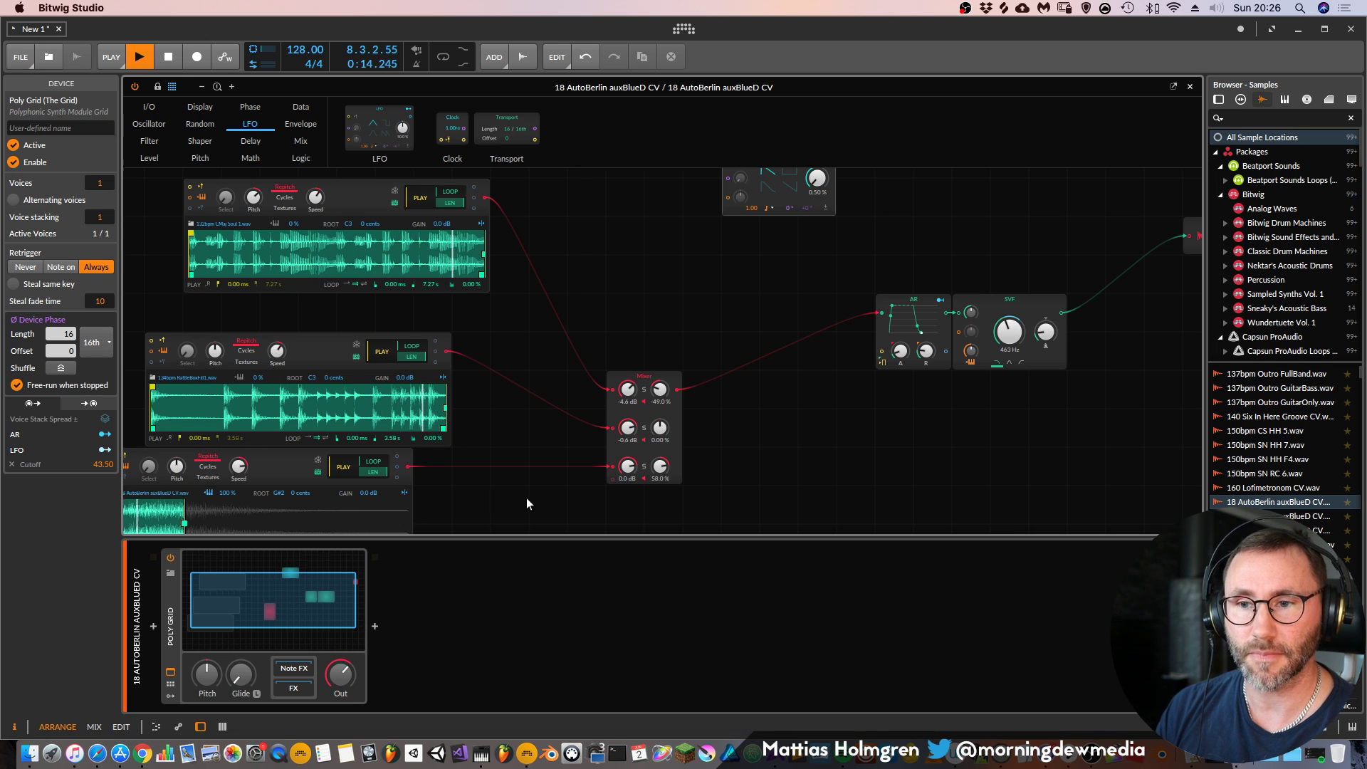
left_click_drag(679, 275, 740, 241)
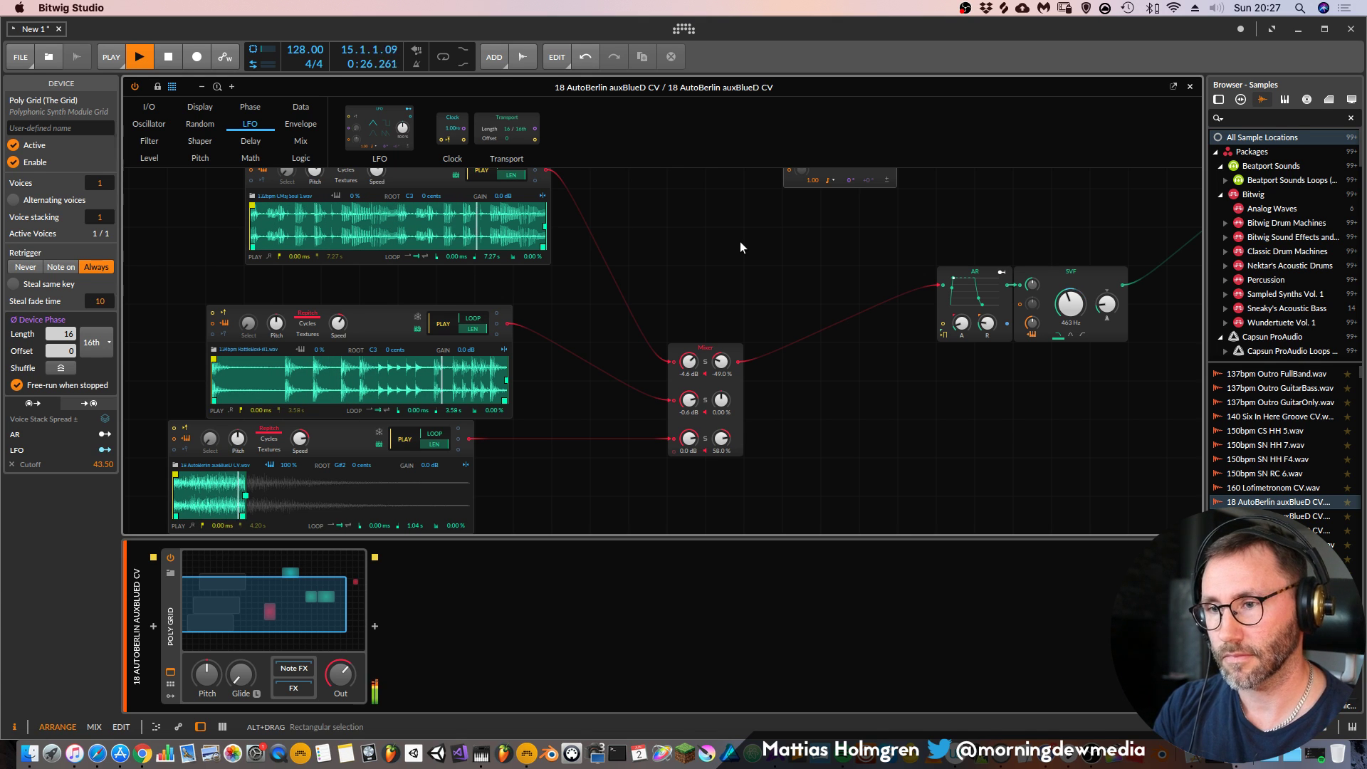
scroll(844, 388, "right", 4)
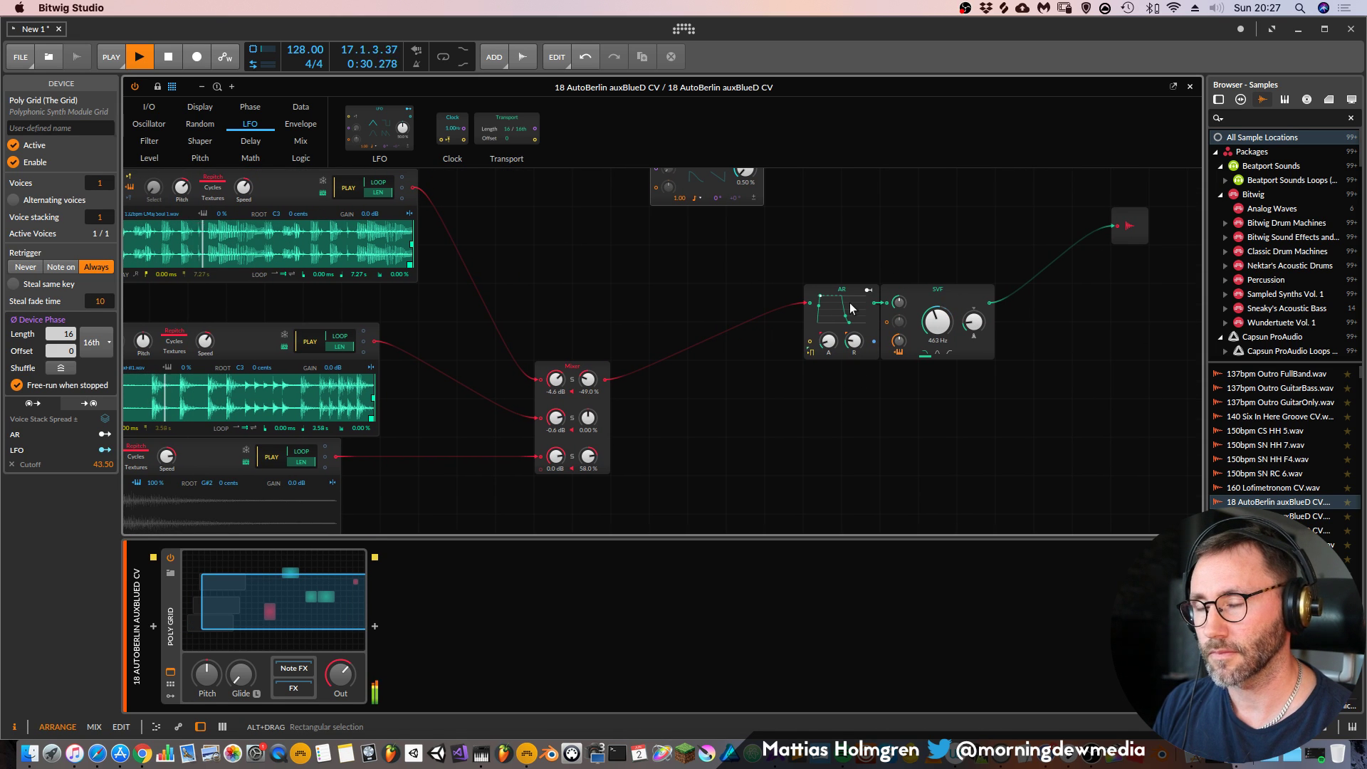
scroll(680, 285, "left", 3)
scroll(680, 285, "down", 1)
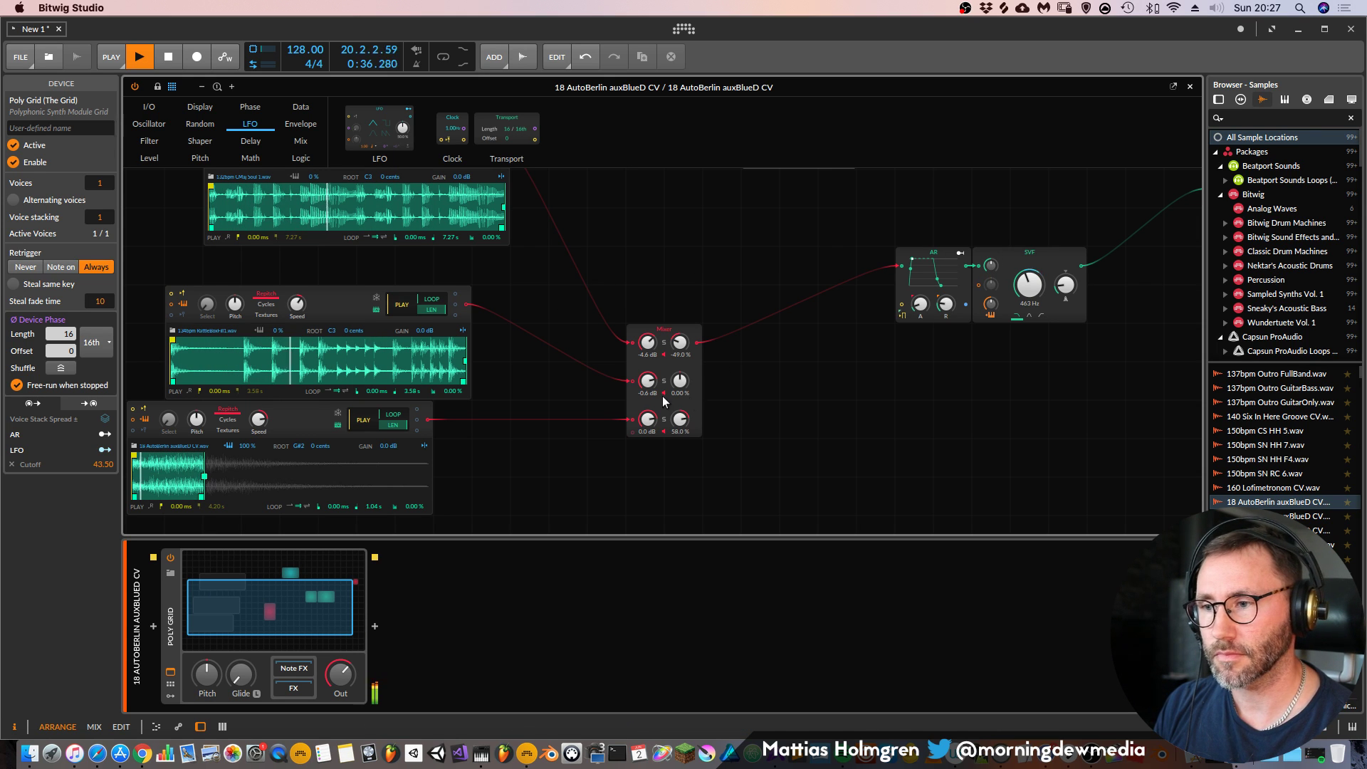
mouse_move(648, 381)
left_mouse_down()
mouse_move(647, 428)
mouse_move(648, 384)
left_mouse_up()
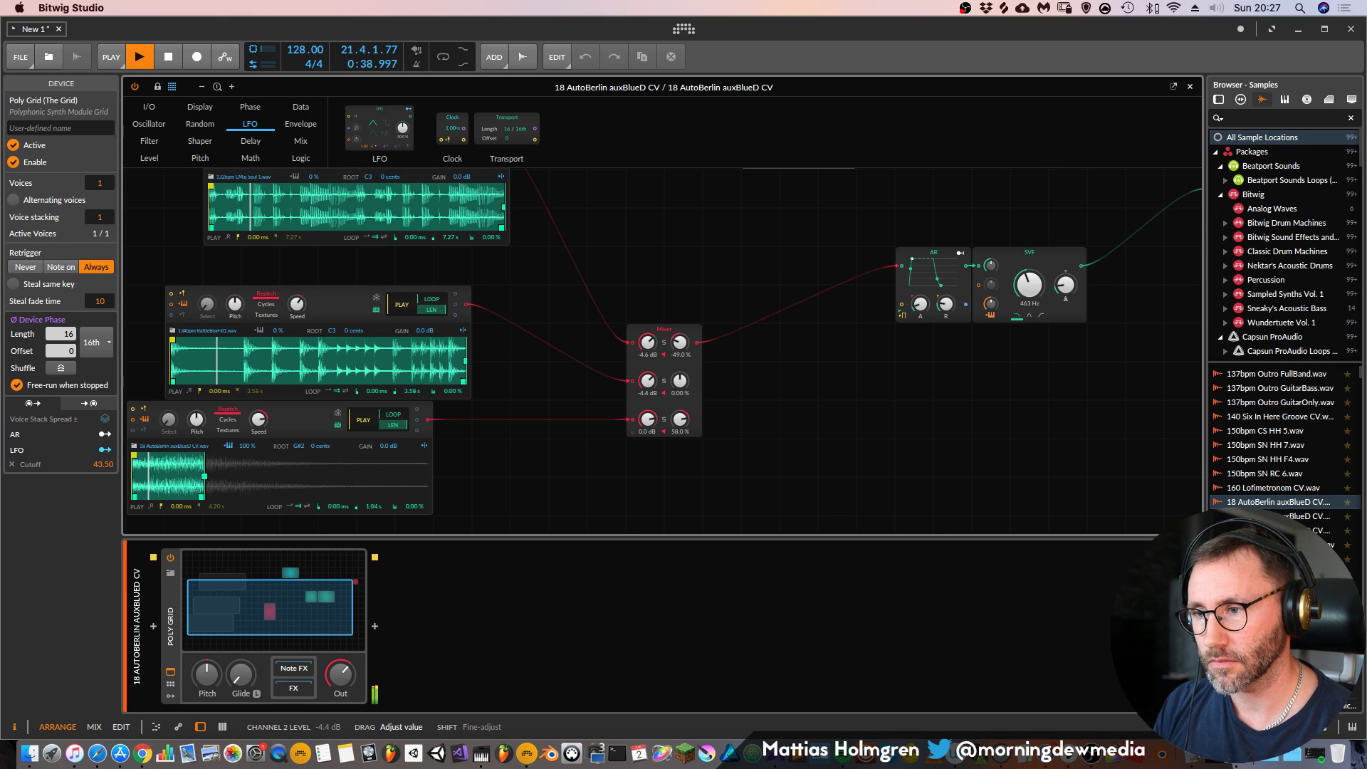
left_click_drag(648, 418, 647, 414)
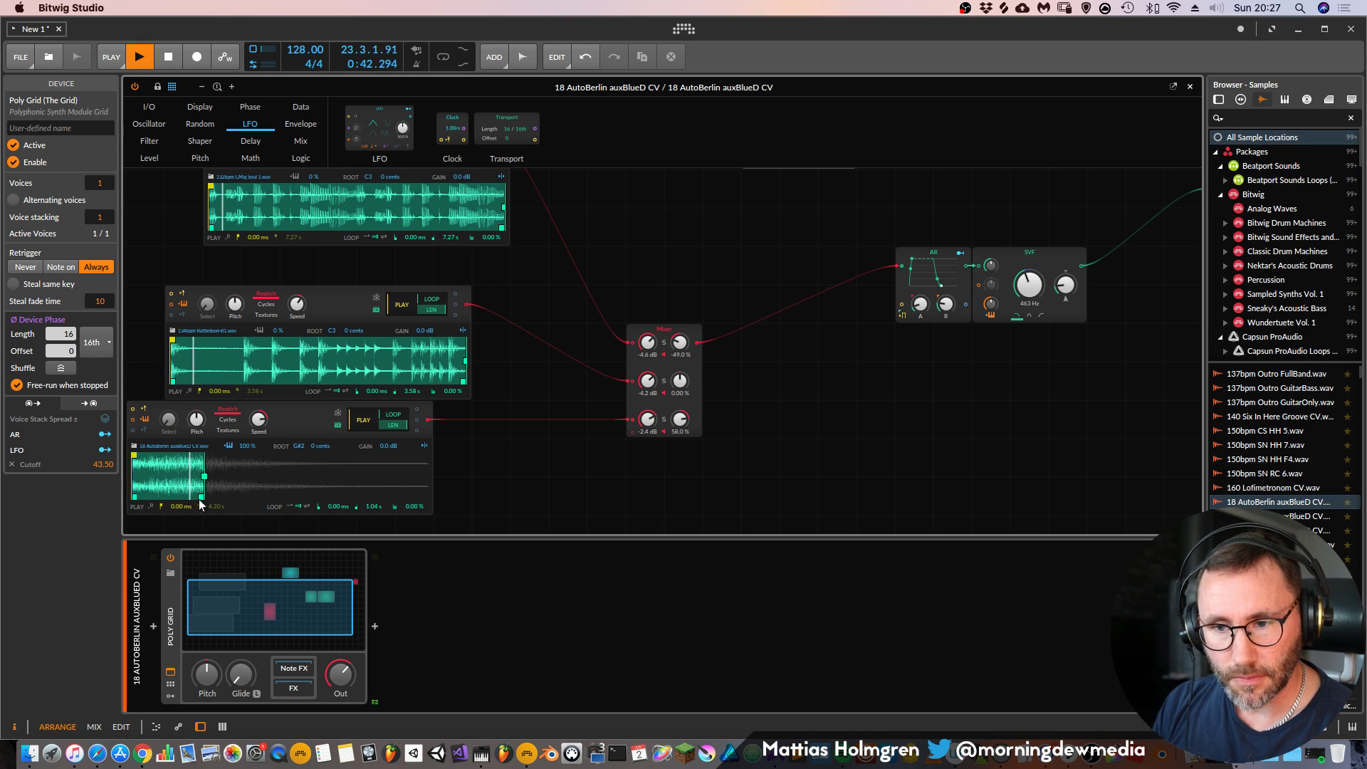
left_click_drag(203, 496, 427, 496)
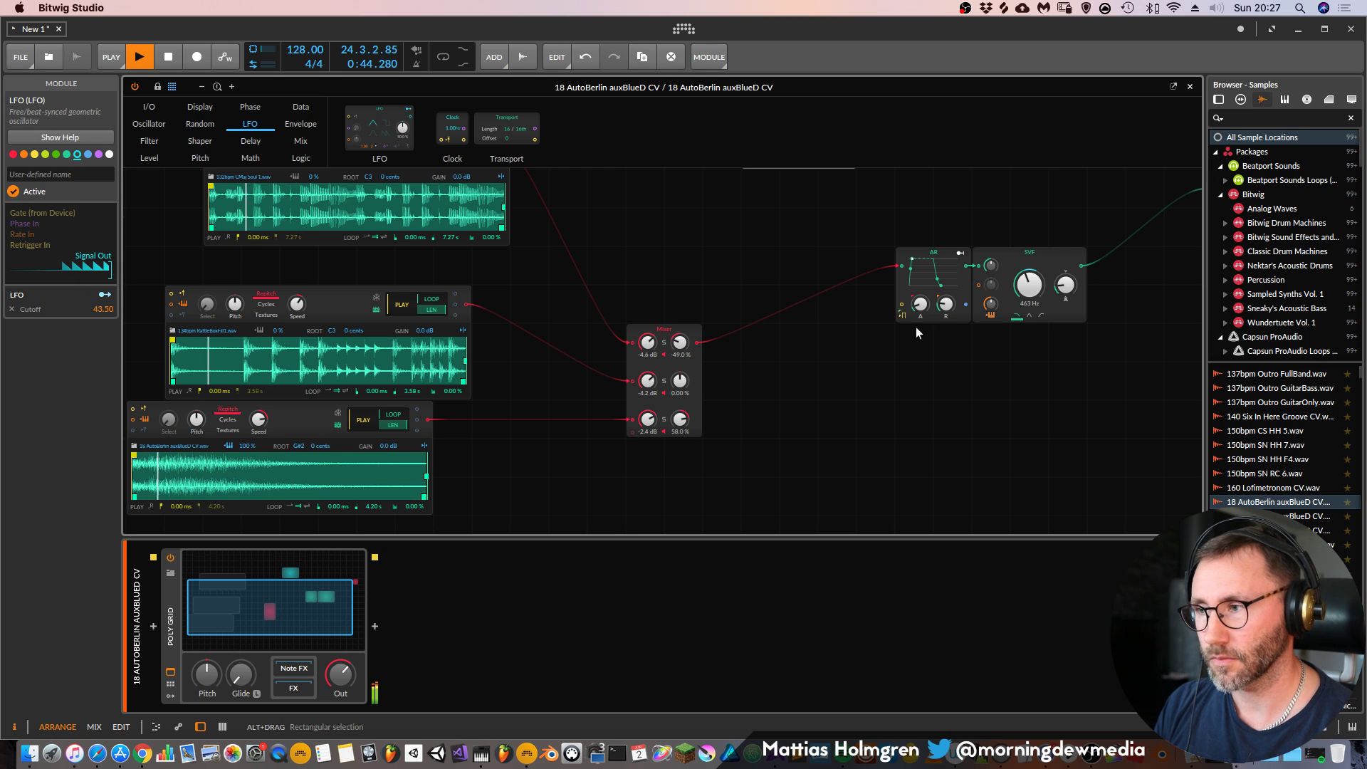
Set the SVF filter's cutoff to 2.55 kHz and close the Poly Grid patch editor
left_click_drag(1029, 285, 1034, 292)
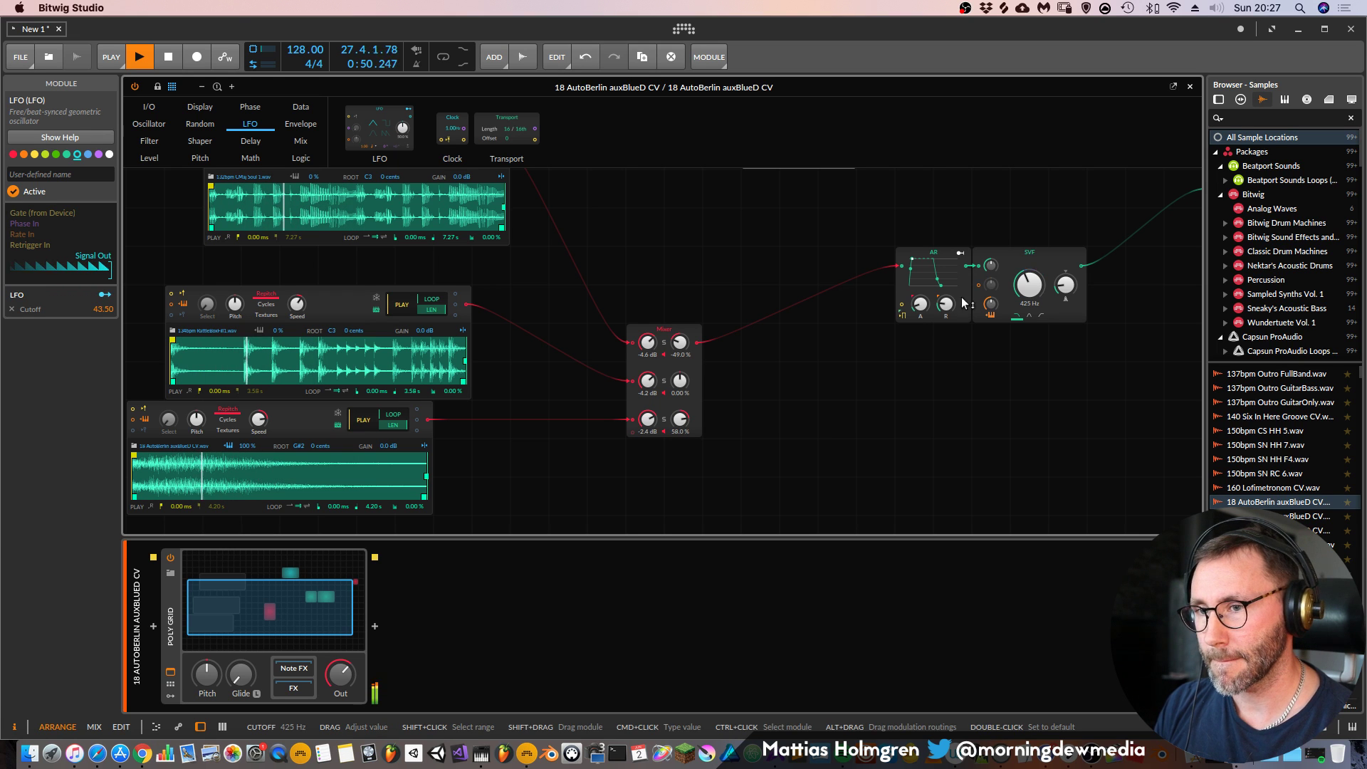
left_click_drag(1031, 288, 1178, 88)
left_click(1189, 86)
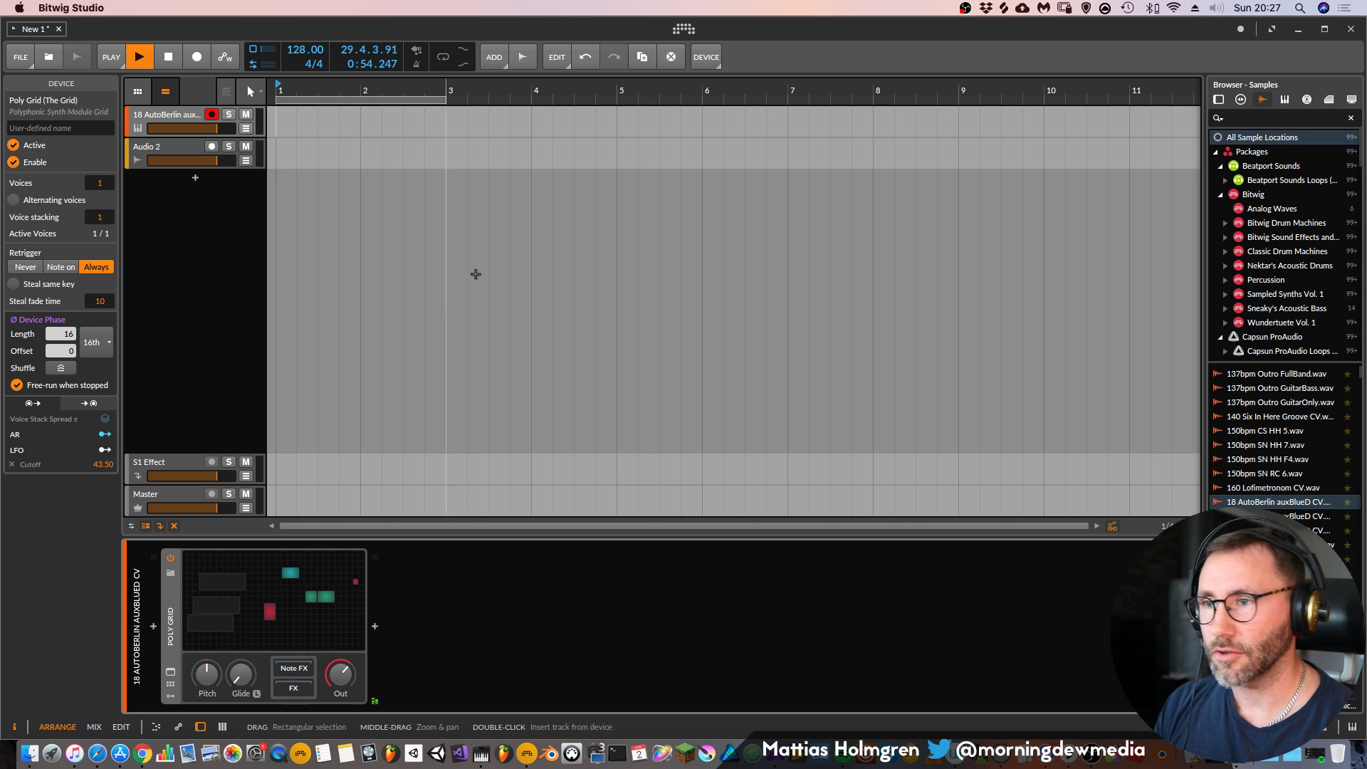
Restart playback from the beginning of the arrangement and reopen the Poly Grid patch
left_click(416, 65)
key("space")
left_click_drag(554, 90, 553, 121)
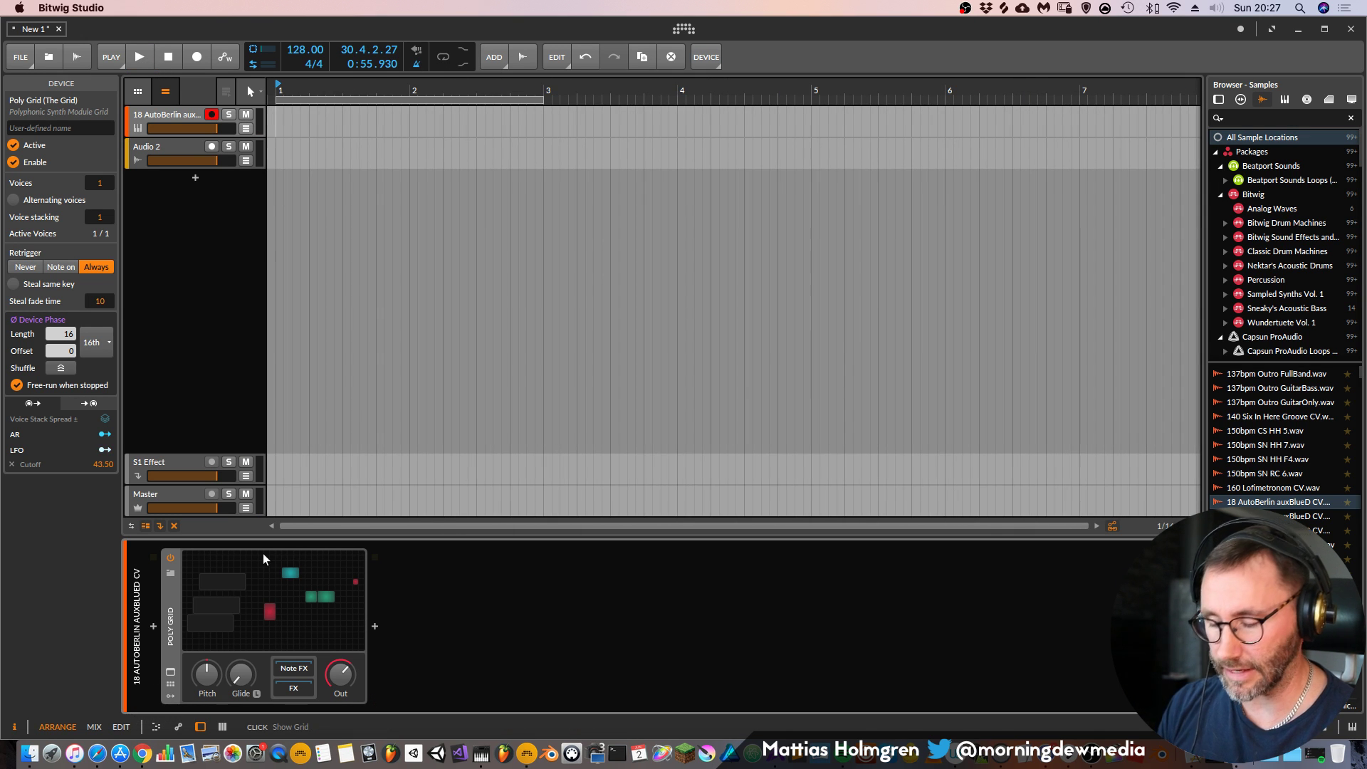
key("space")
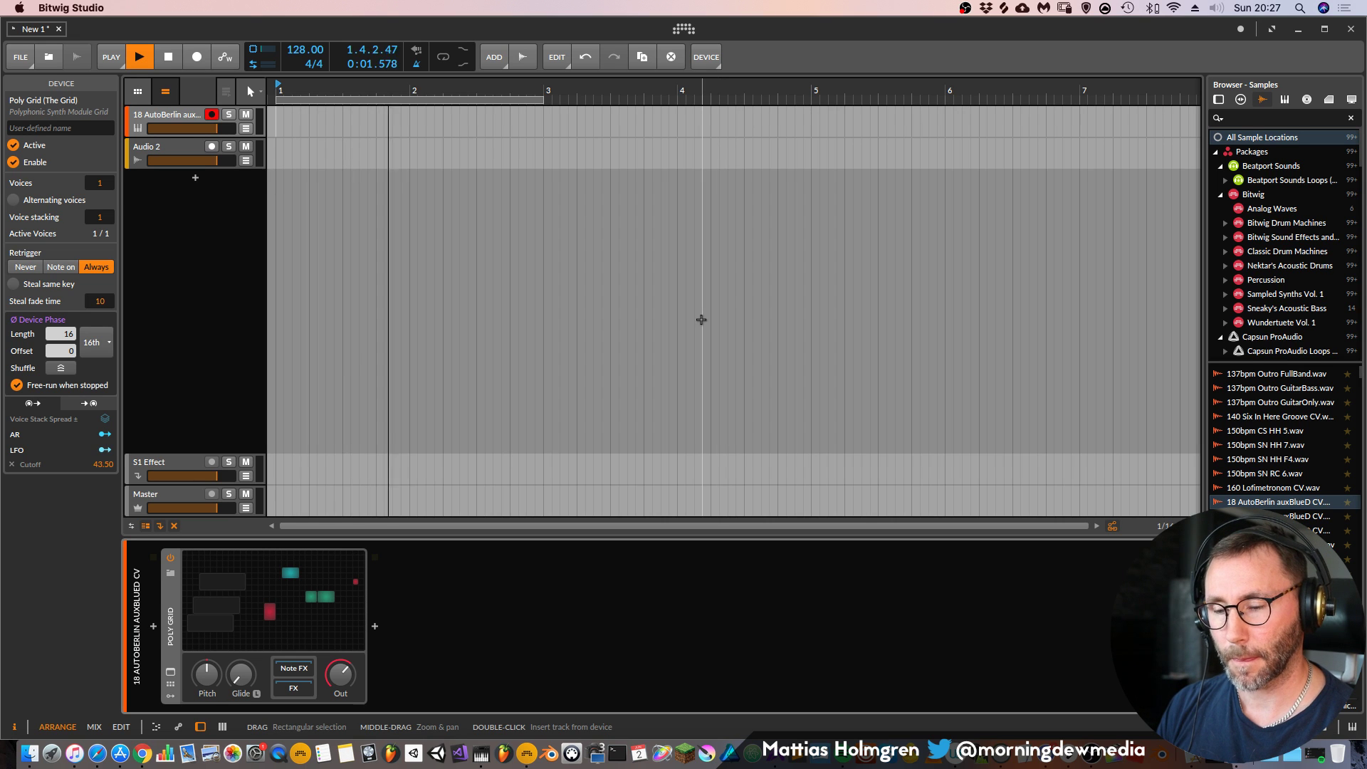
left_click(352, 591)
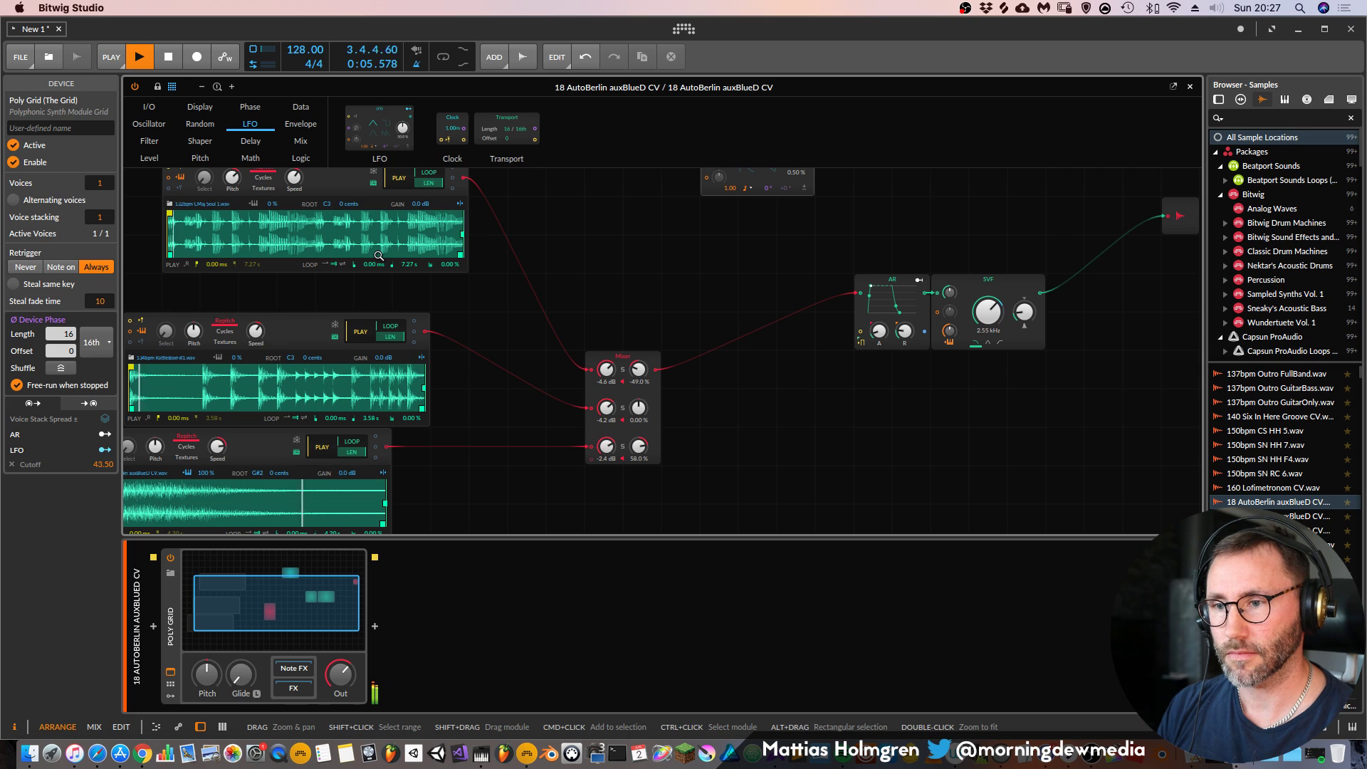
left_click_drag(606, 375, 605, 381)
key("space")
left_click_drag(607, 408, 610, 416)
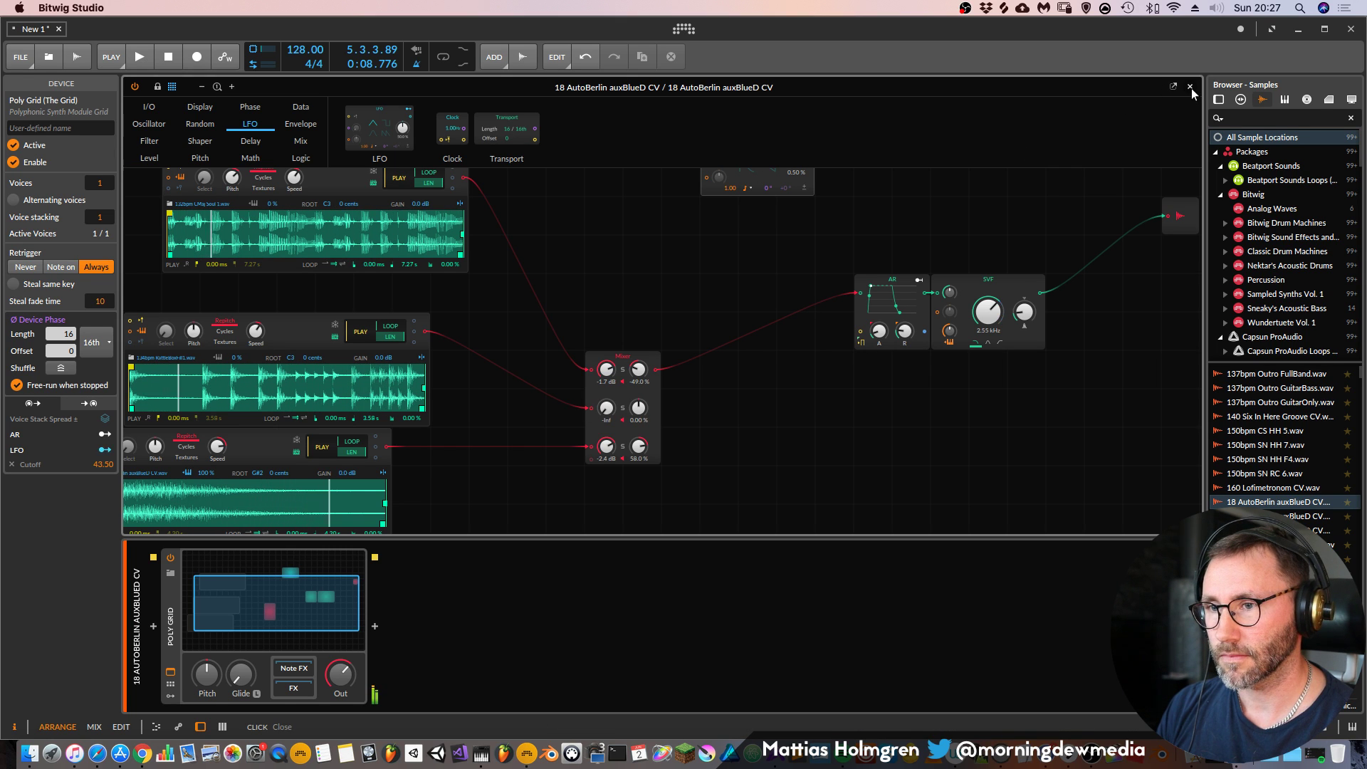
Shorten the lowest Sampler's loop to 399 ms and insert an SVF filter module between that Sampler and the Mixer
left_click_drag(635, 307, 734, 306)
left_click_drag(520, 507, 255, 505)
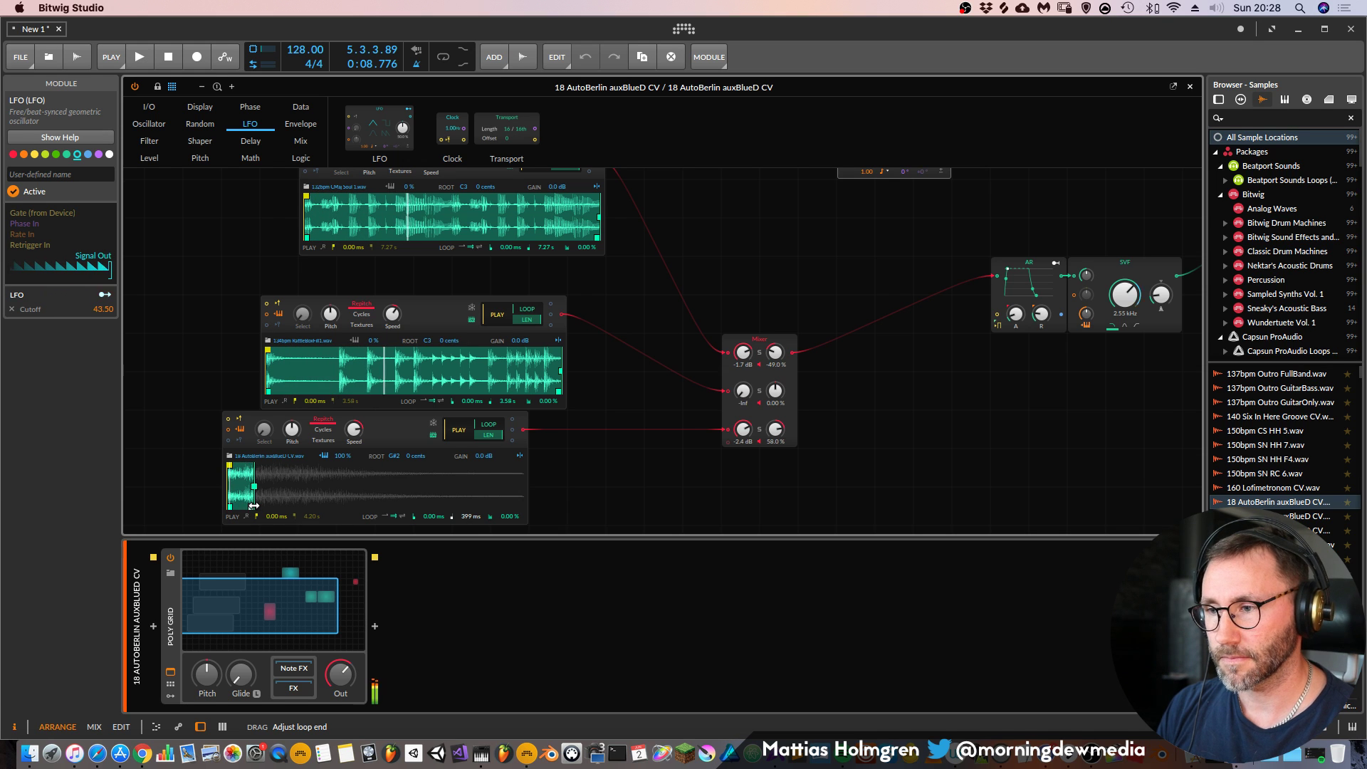
left_click(149, 141)
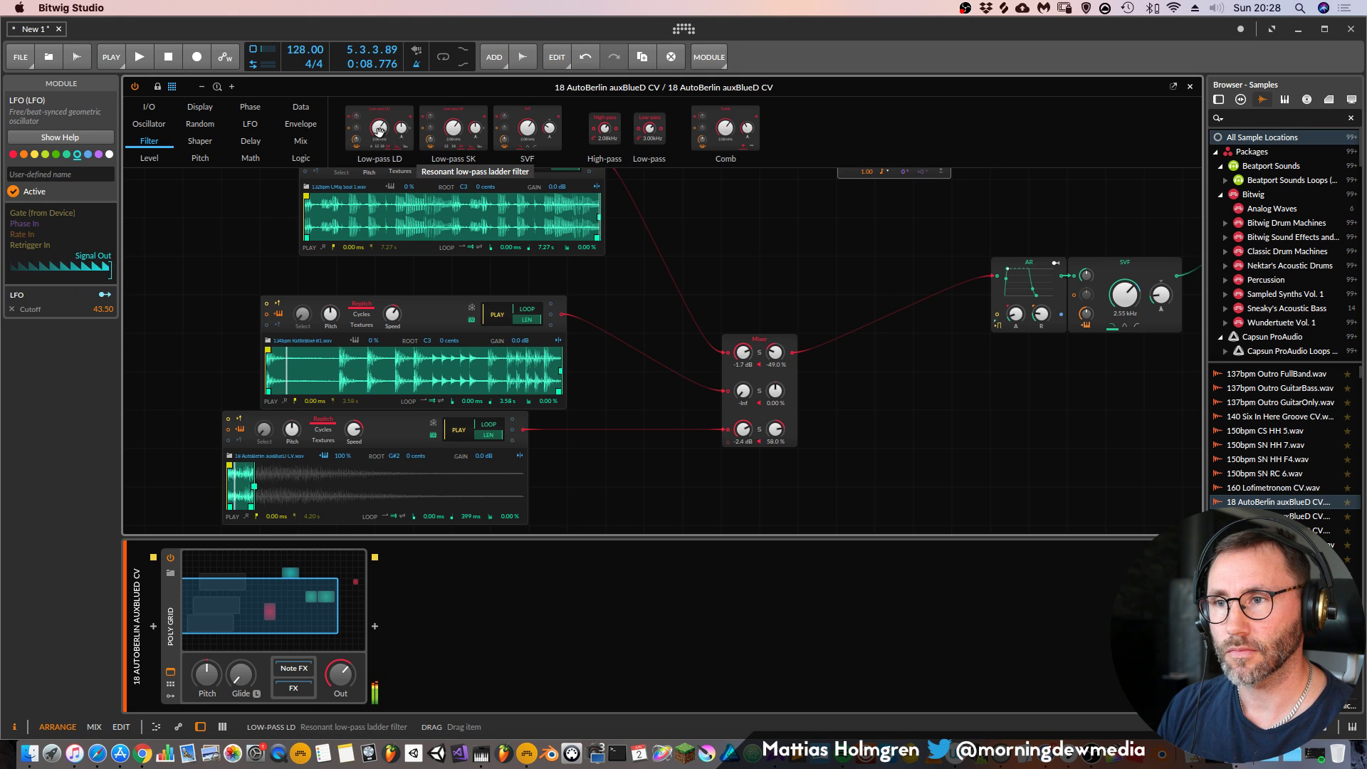
left_click_drag(527, 130, 741, 436)
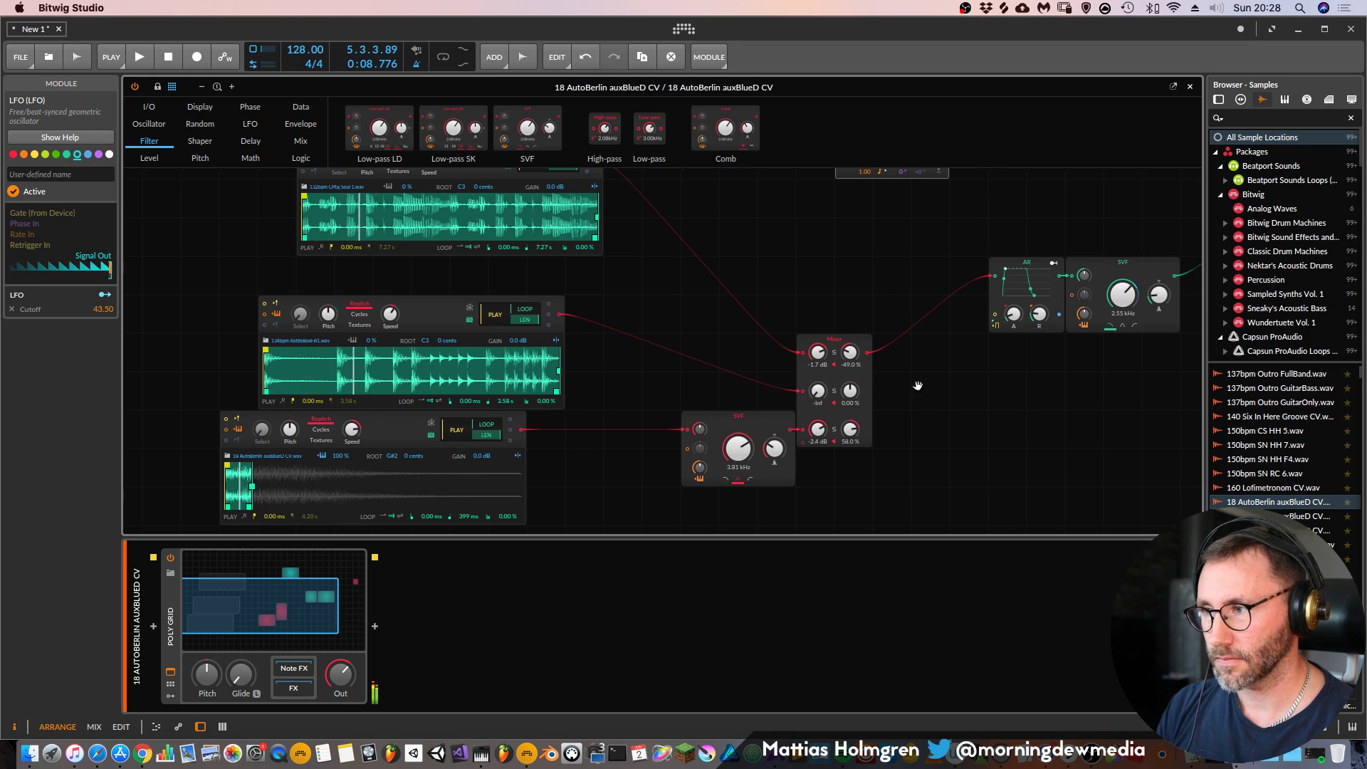
Shorten the lowest Sampler's loop to 261 ms and set the cutoff of the SVF after the AR module to 2.70 kHz
scroll(683, 400, "right", 5)
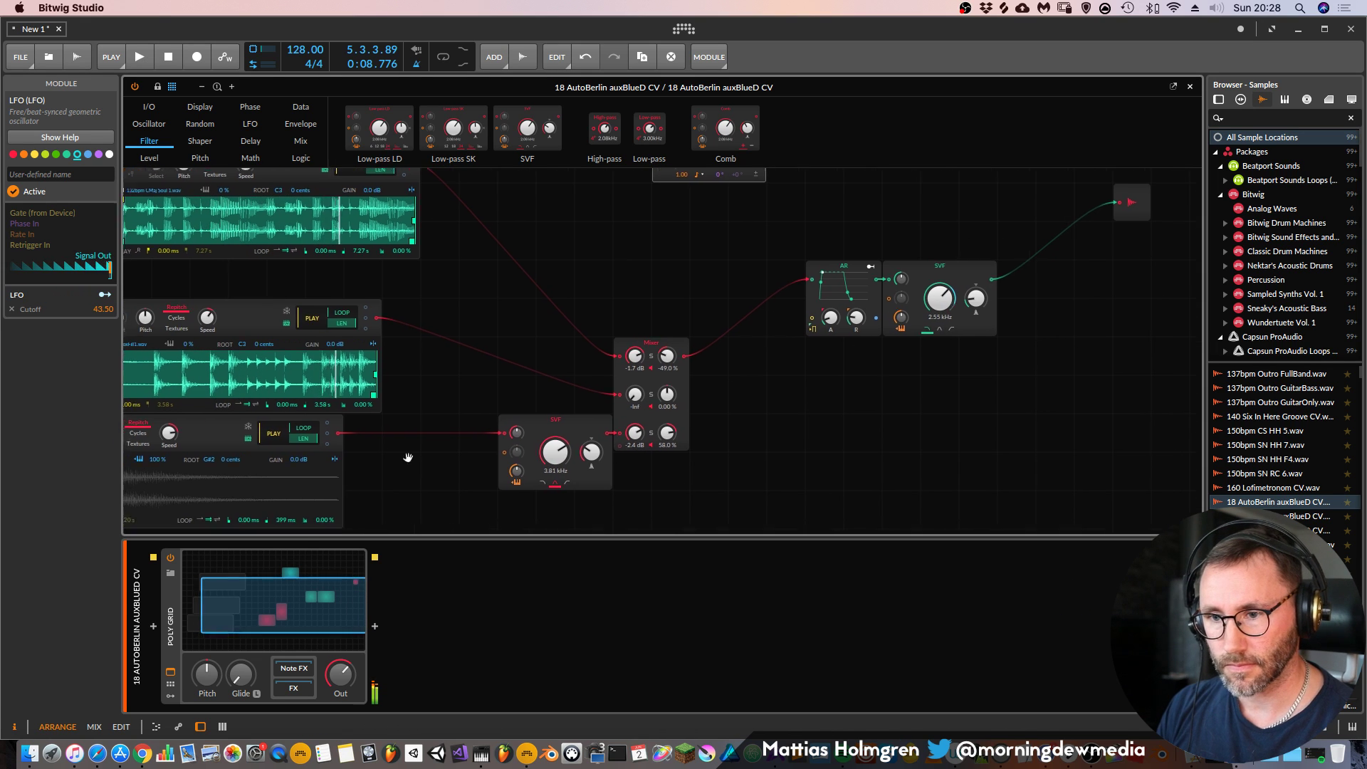
scroll(406, 458, "left", 3)
scroll(406, 458, "down", 2)
left_click_drag(171, 452, 168, 452)
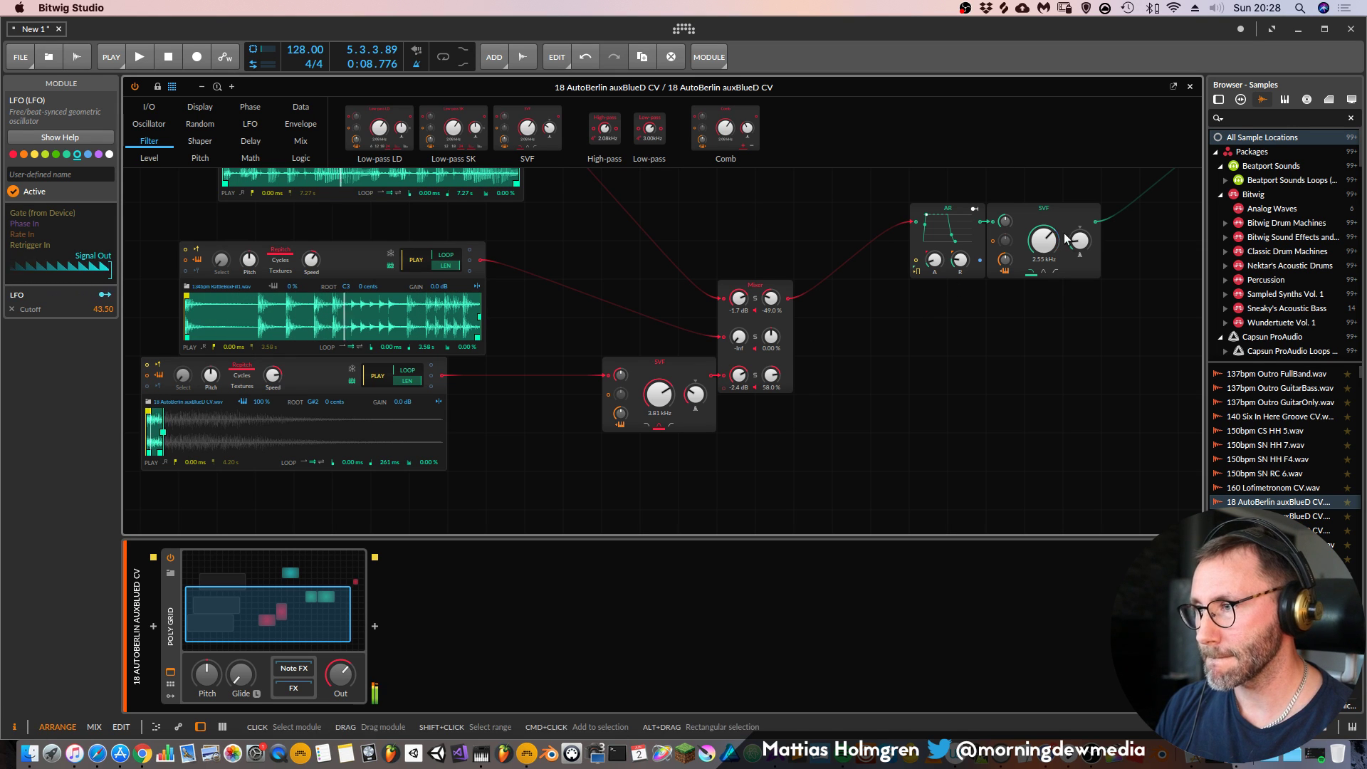
mouse_move(1043, 242)
left_mouse_down()
mouse_move(1043, 221)
mouse_move(1043, 264)
mouse_move(1050, 245)
left_mouse_up()
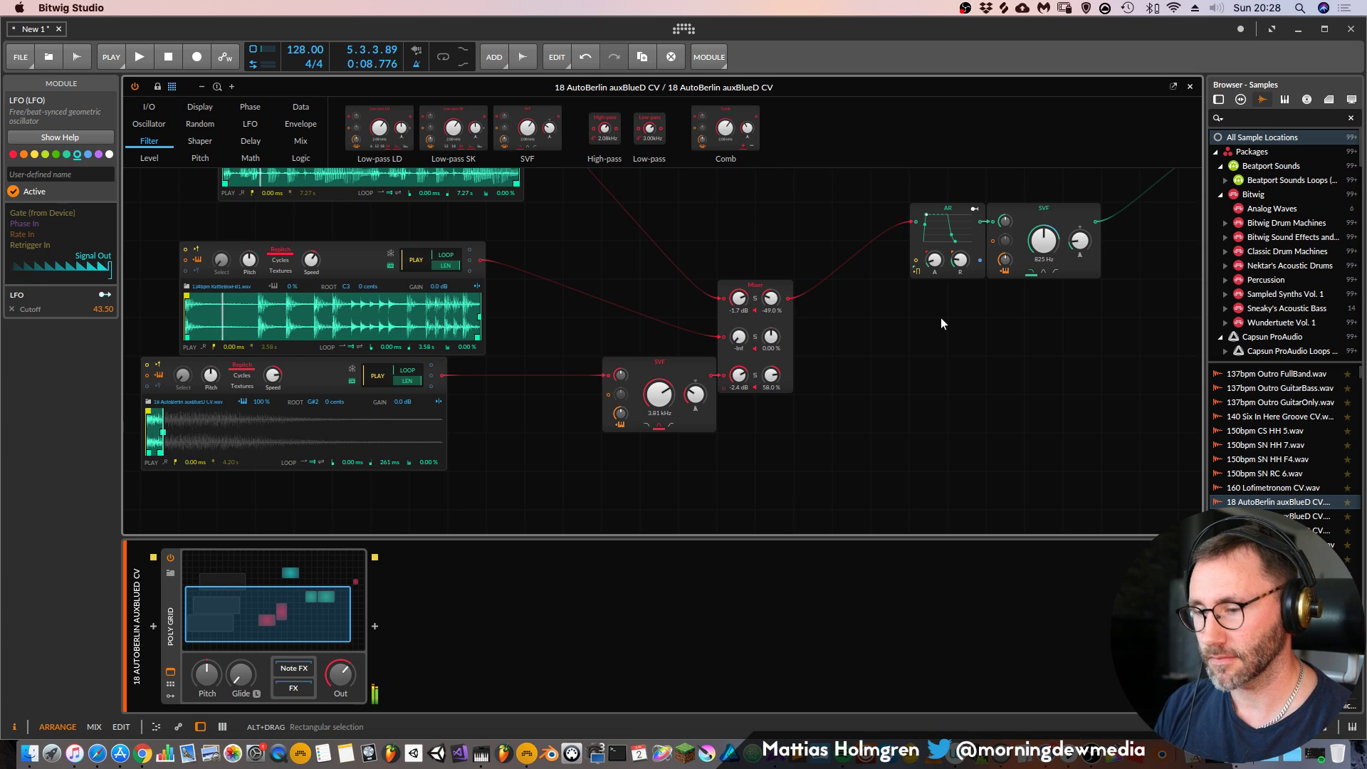
left_click_drag(1043, 241, 1045, 216)
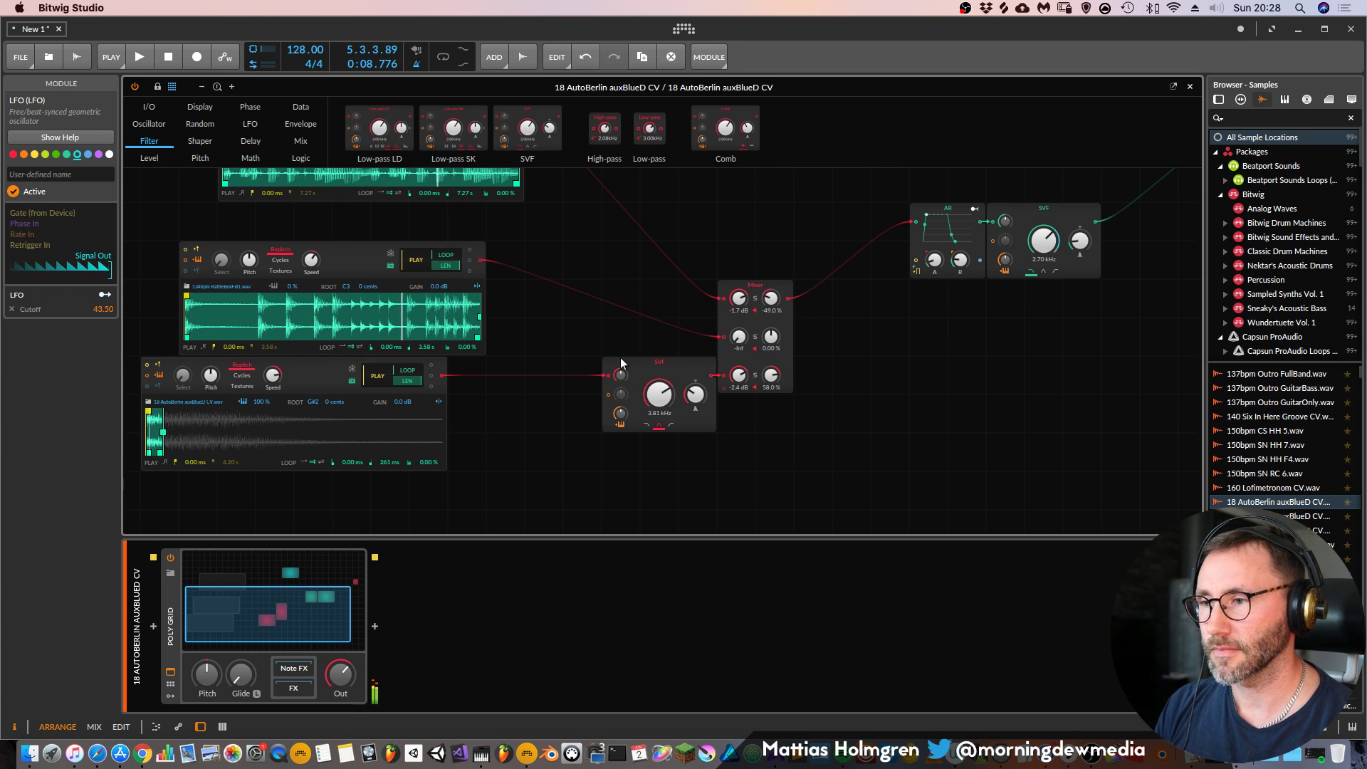
left_click_drag(739, 300, 739, 392)
left_click_drag(739, 339, 739, 336)
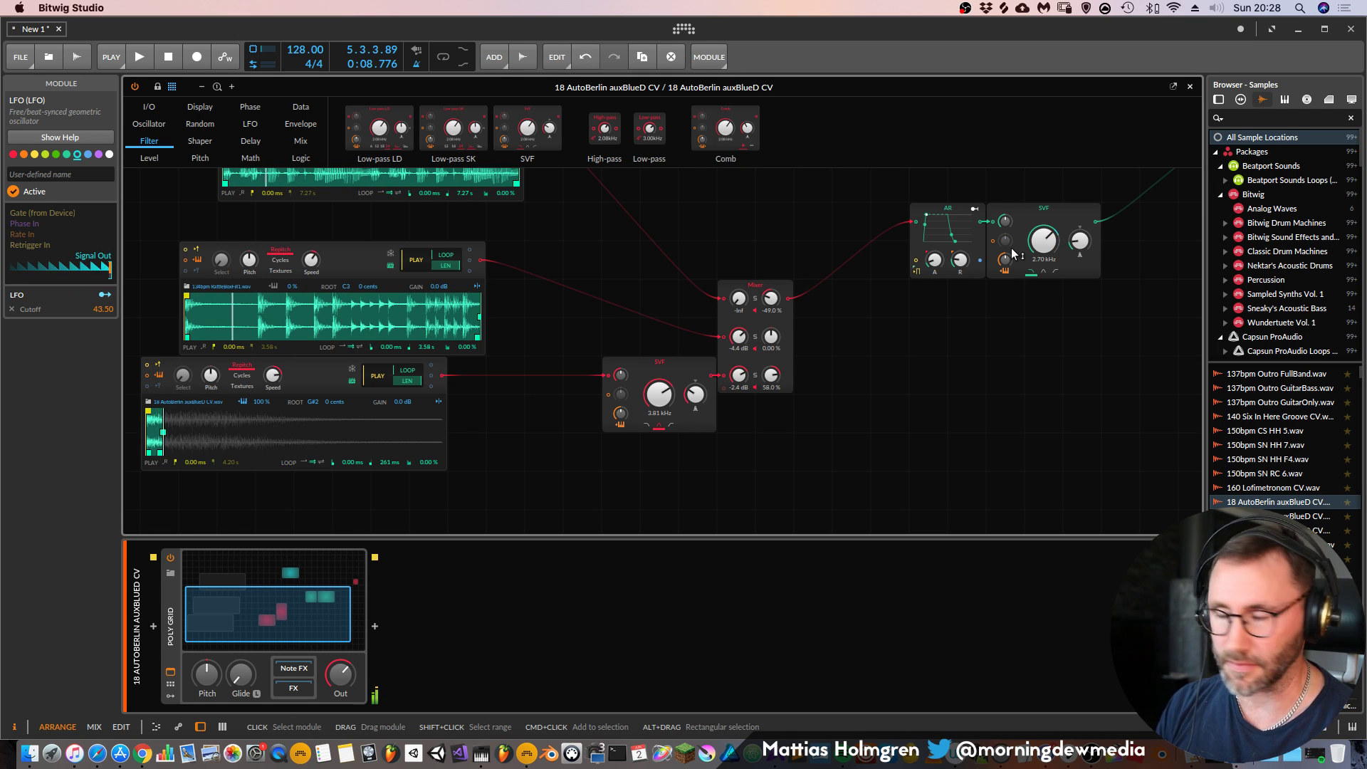
left_click_drag(1043, 240, 1043, 255)
Pick a timebase for the LFO, adjust the output SVF filter's resonance and set its cutoff to 1.07 kHz
scroll(877, 361, "up", 5)
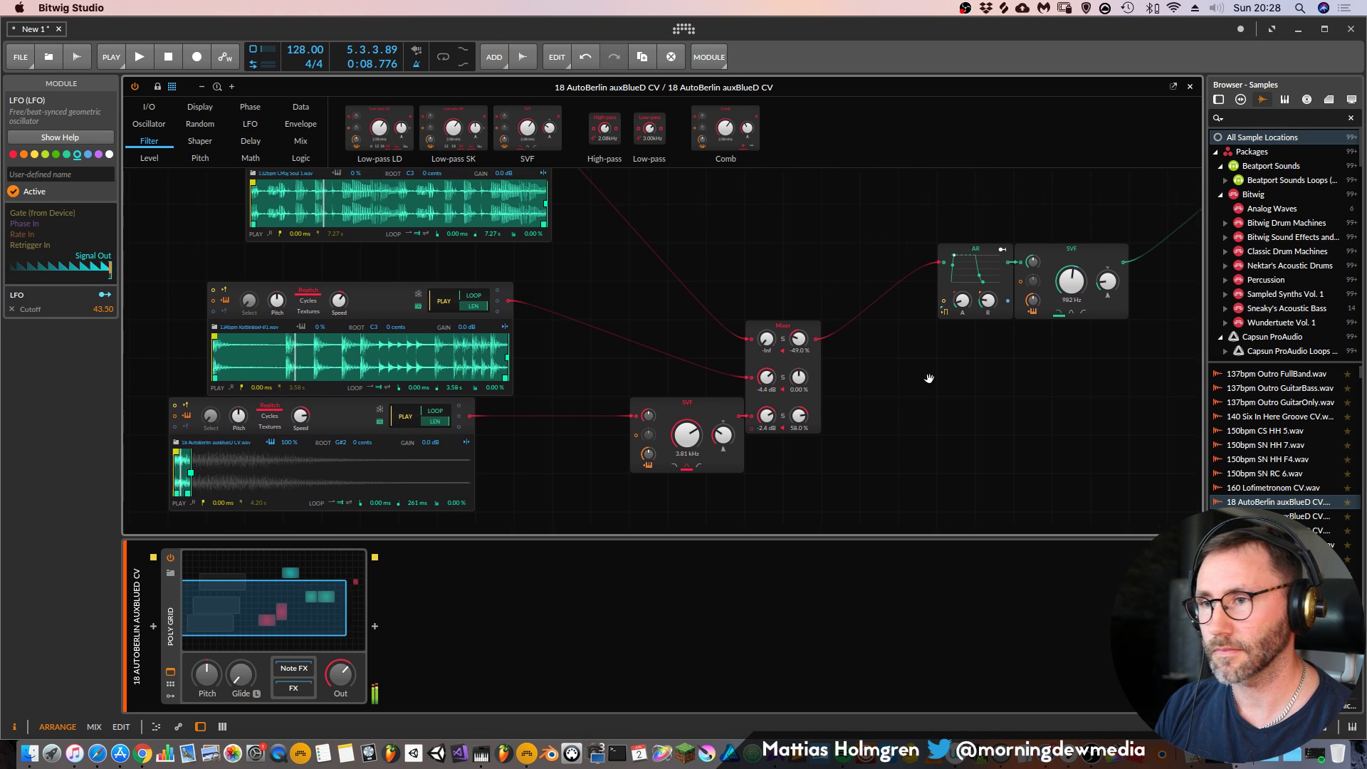
left_click_drag(768, 252, 678, 329)
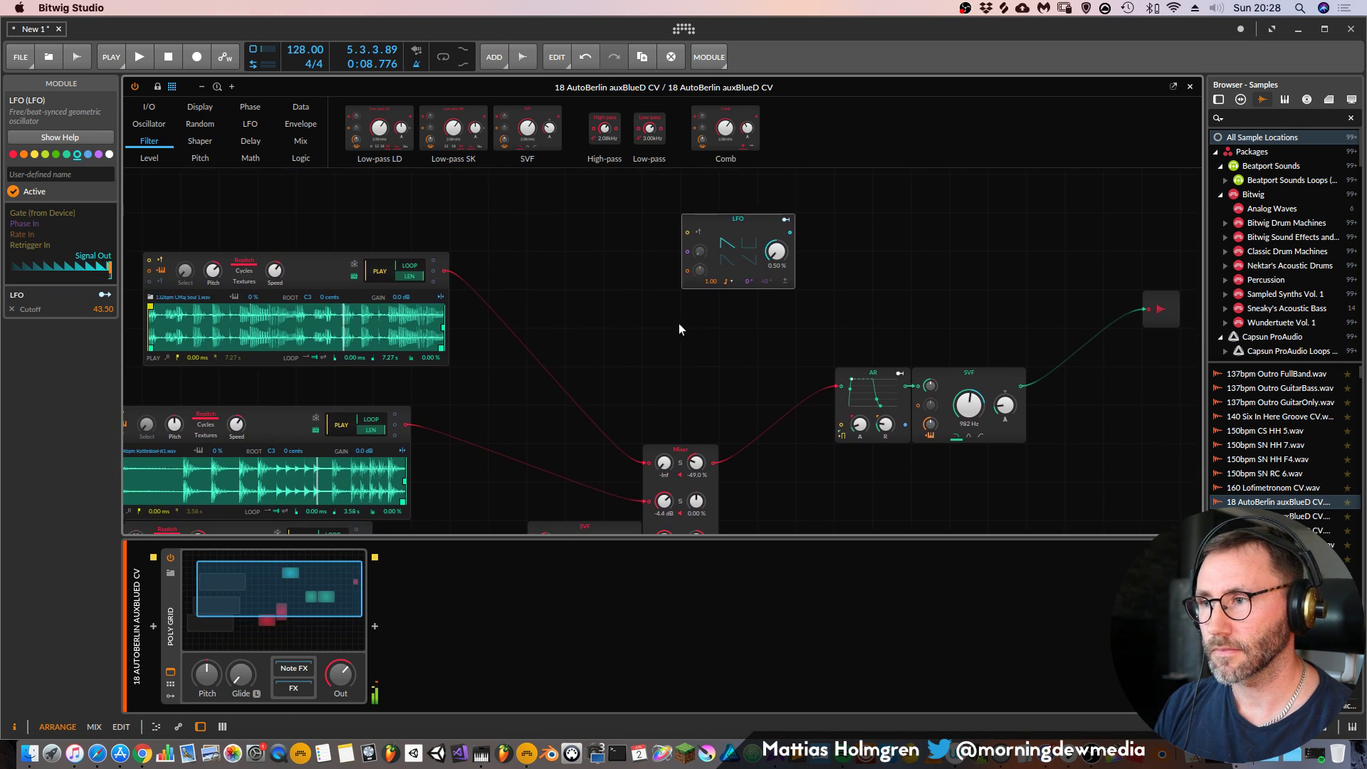
left_click(728, 280)
left_click(757, 393)
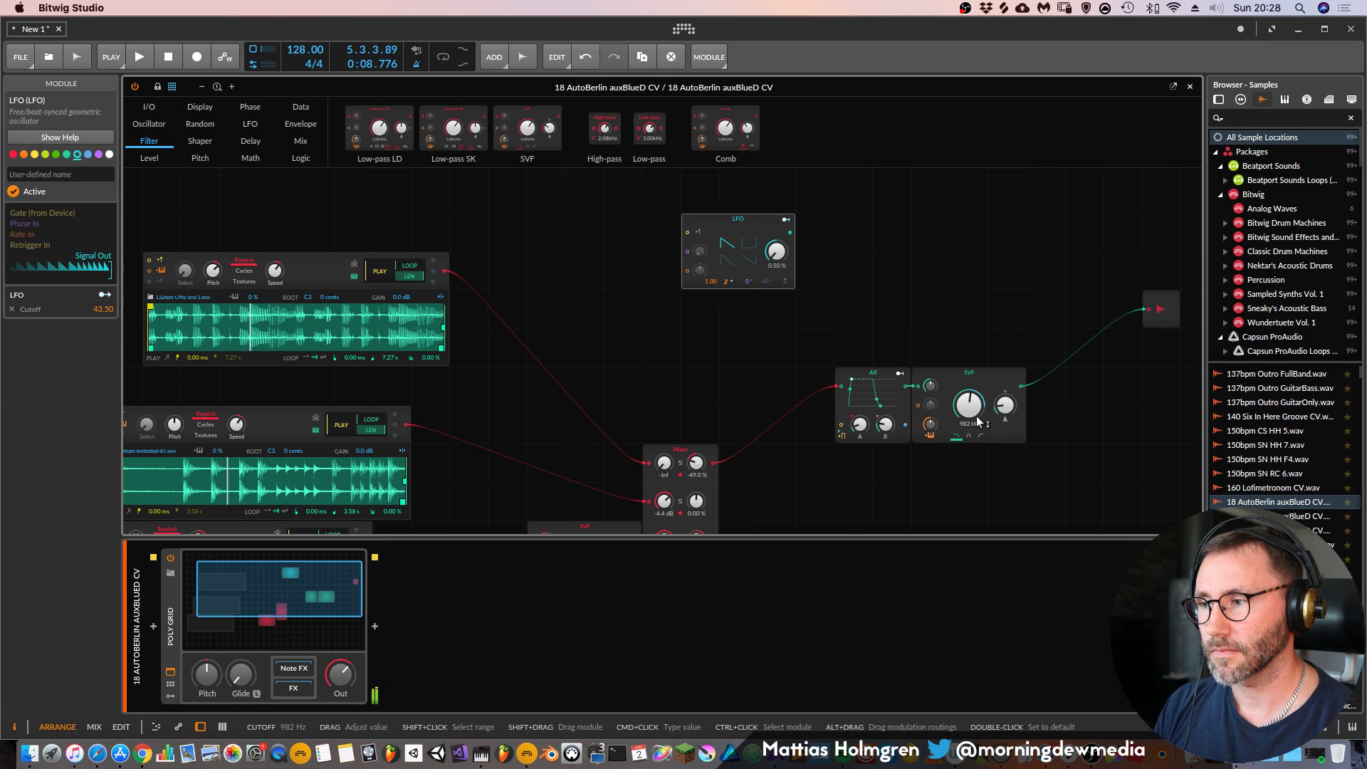
left_click_drag(1004, 405, 972, 370)
scroll(759, 335, "down", 2)
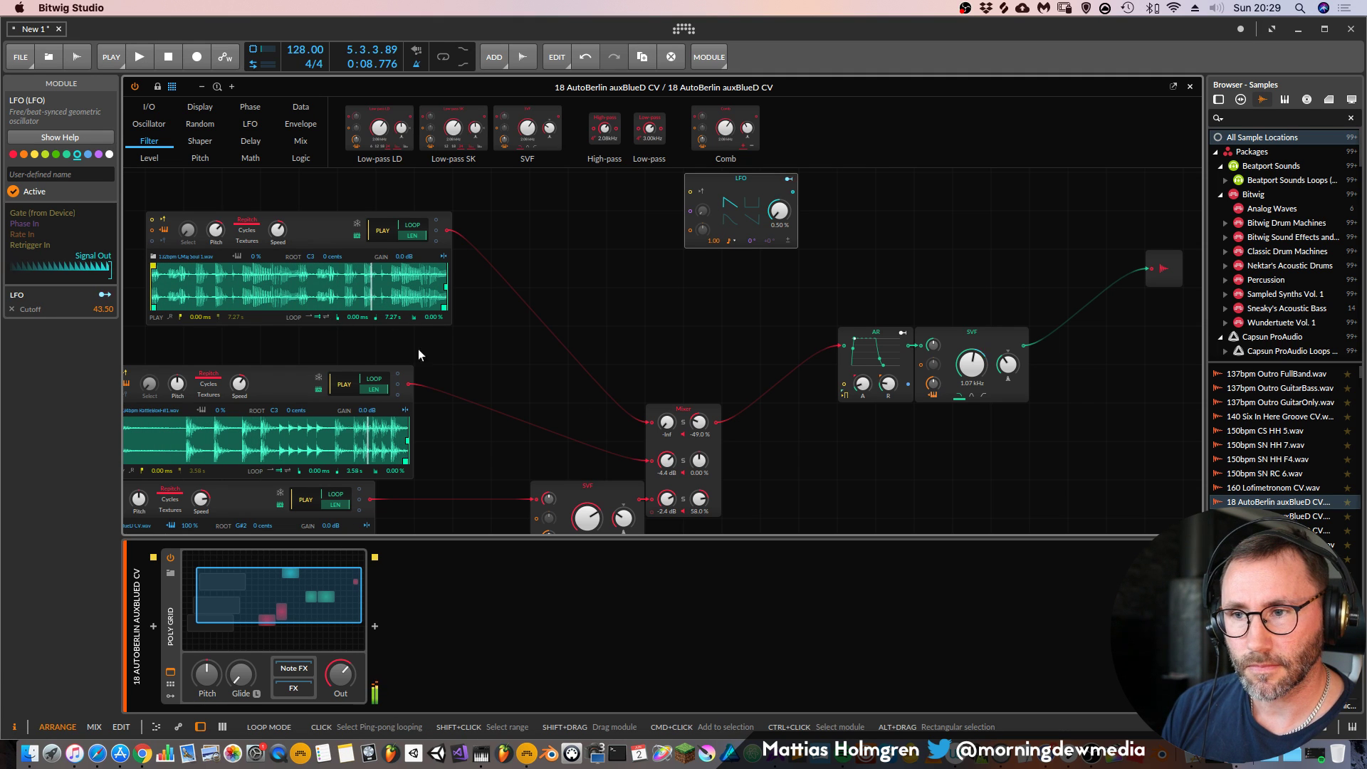
left_click_drag(631, 331, 686, 243)
left_click_drag(722, 374, 722, 456)
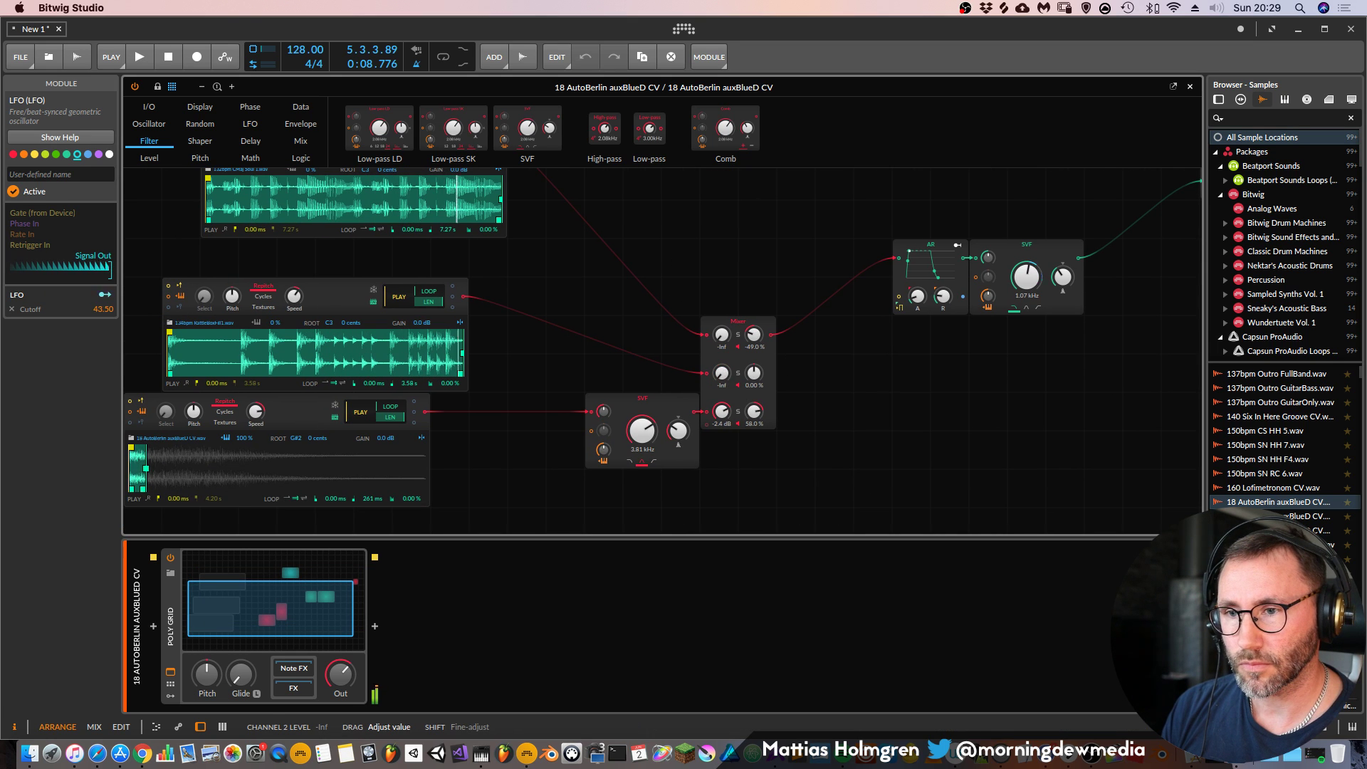
mouse_move(638, 438)
left_mouse_down()
mouse_move(637, 410)
mouse_move(641, 427)
left_mouse_up()
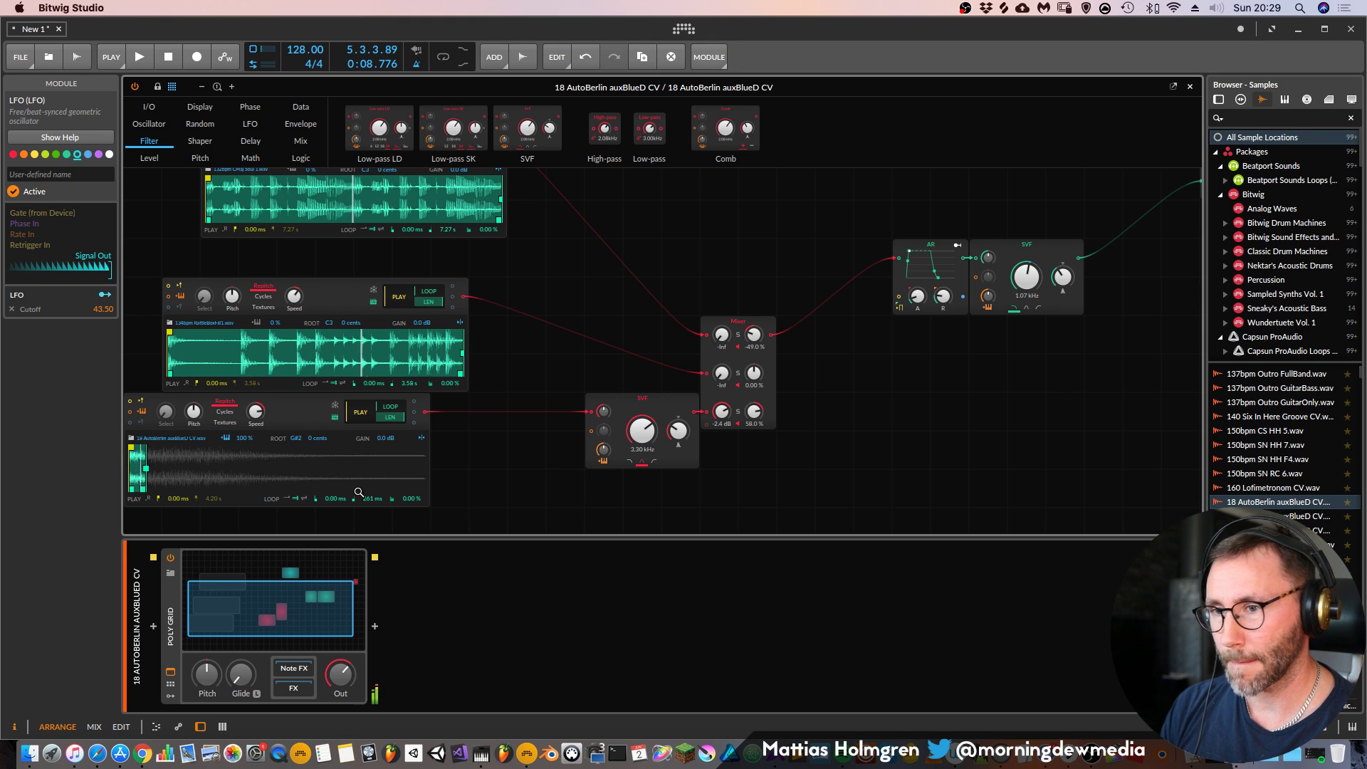
Move the lowest Sampler and its SVF further down and add a Swarm oscillator above it, wired into Mixer channel 4
left_click_drag(277, 412, 308, 529)
left_click_drag(450, 388, 520, 363)
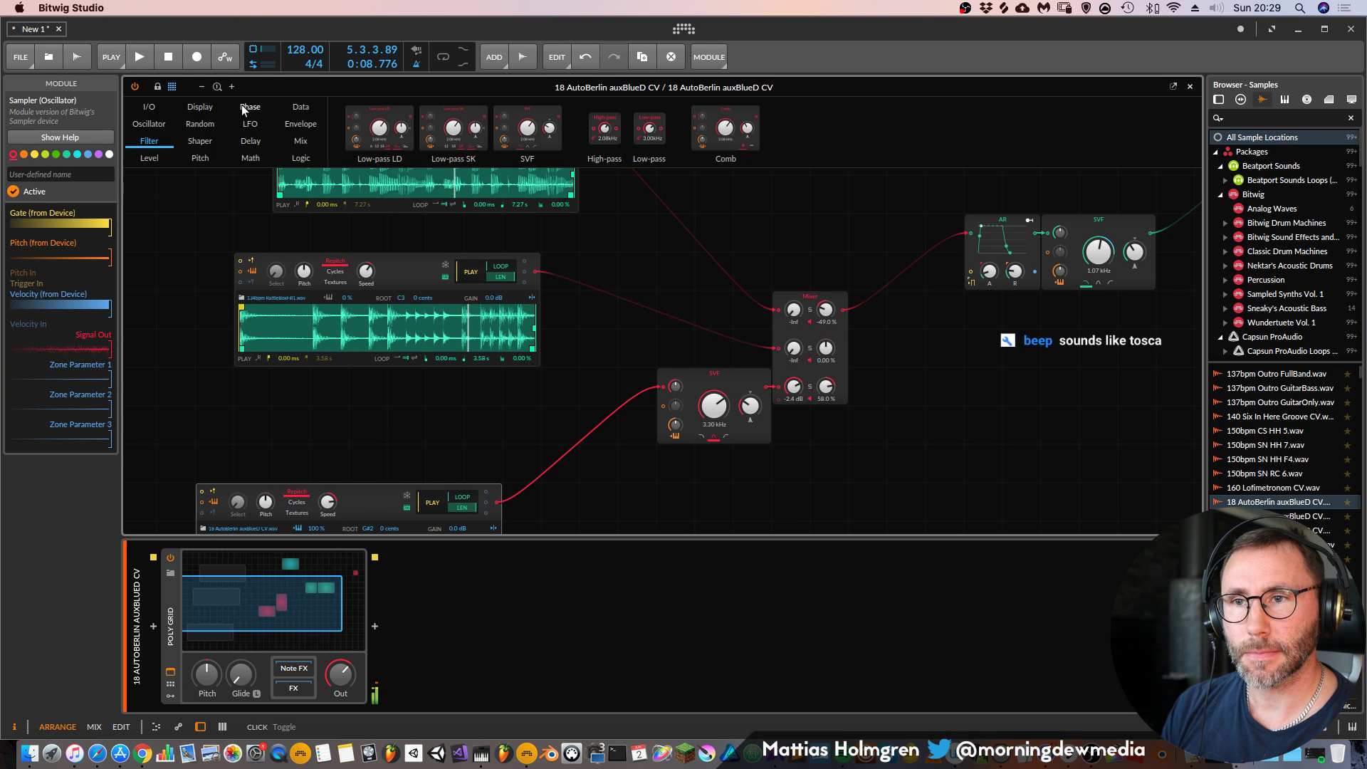
left_click(138, 130)
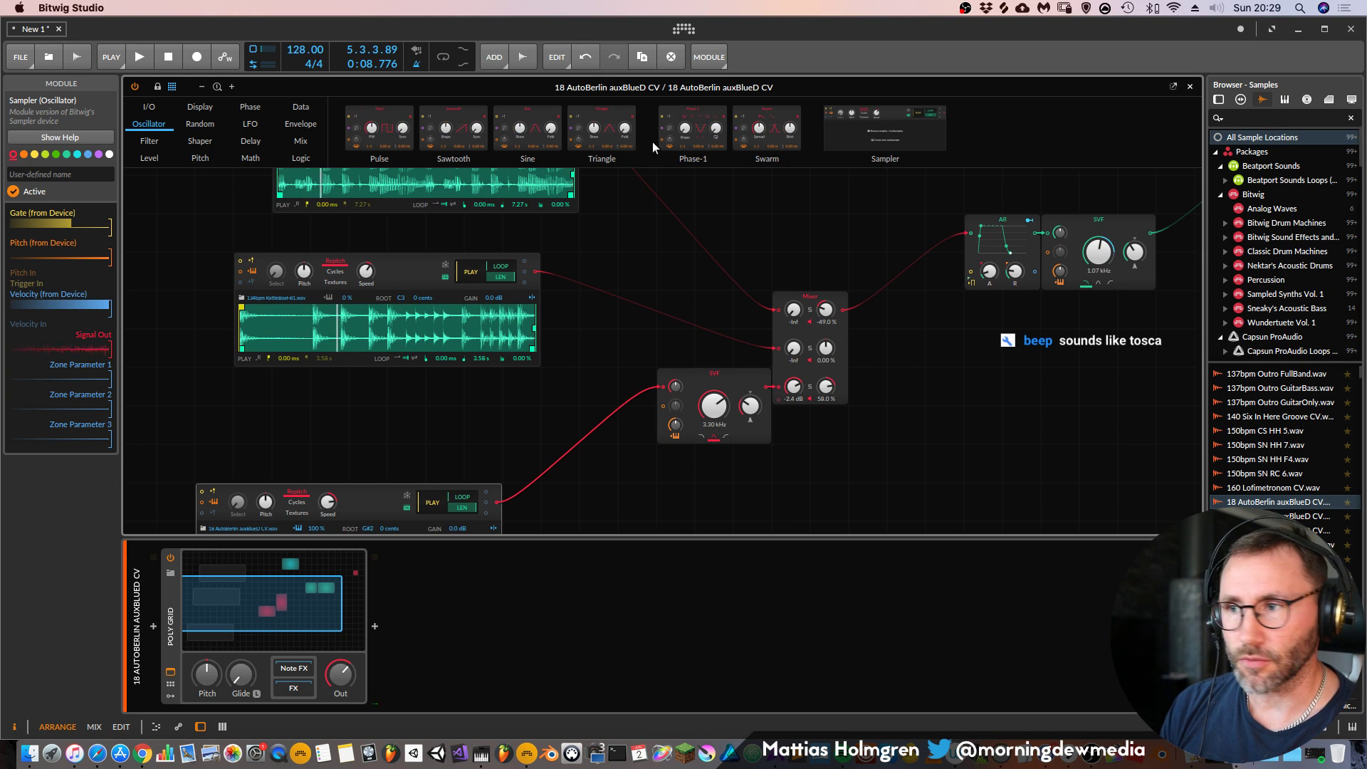
left_click_drag(775, 130, 729, 480)
left_click_drag(902, 399, 896, 327)
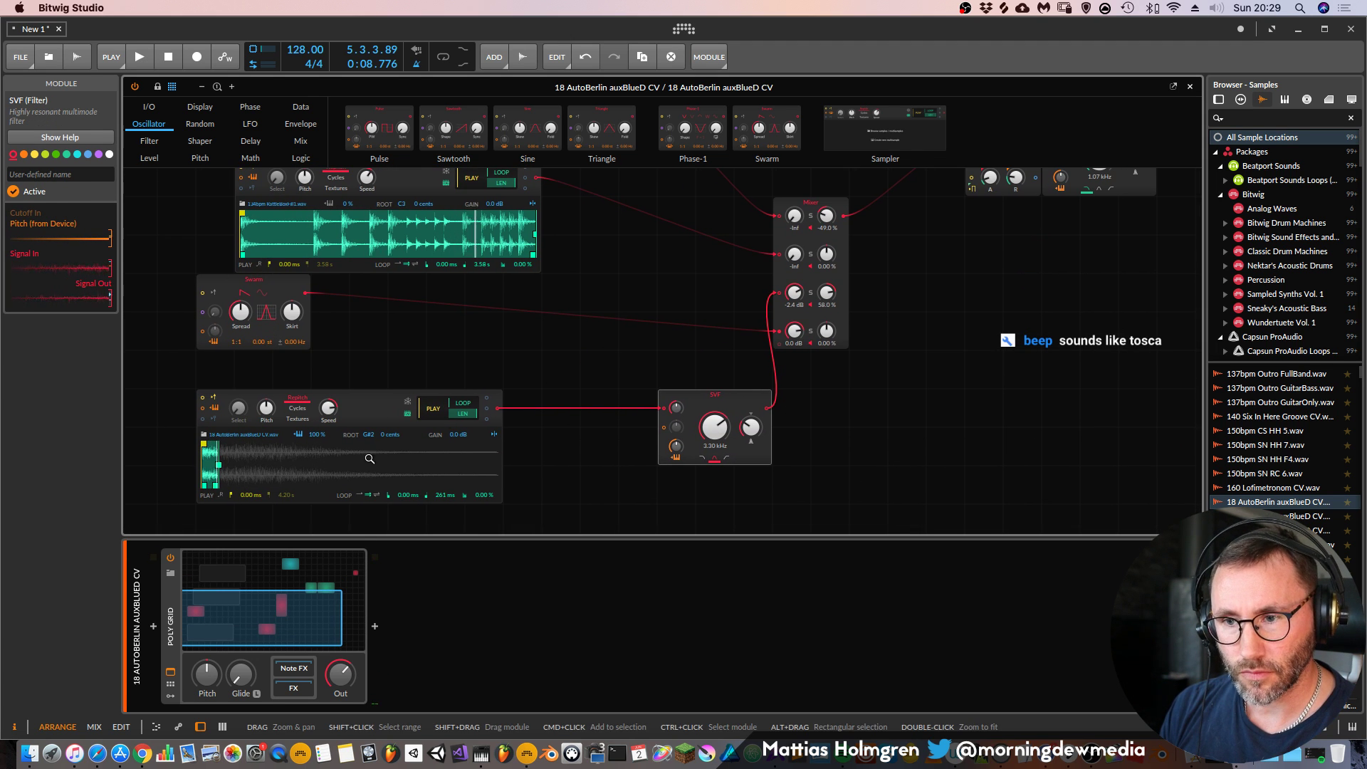
Transpose the lowest Sampler's pitch upward and move its SVF closer to the Sampler
left_click_drag(271, 419, 271, 412)
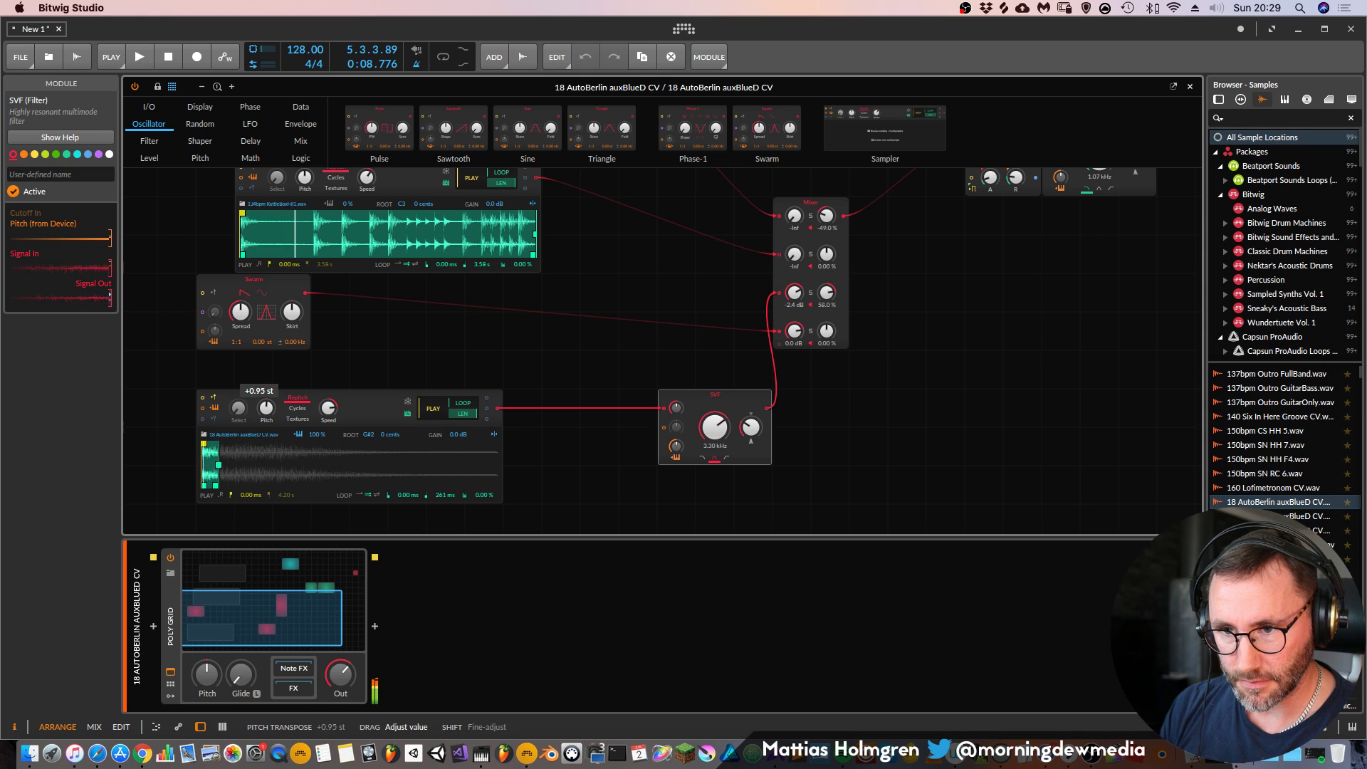
left_click_drag(266, 407, 267, 407)
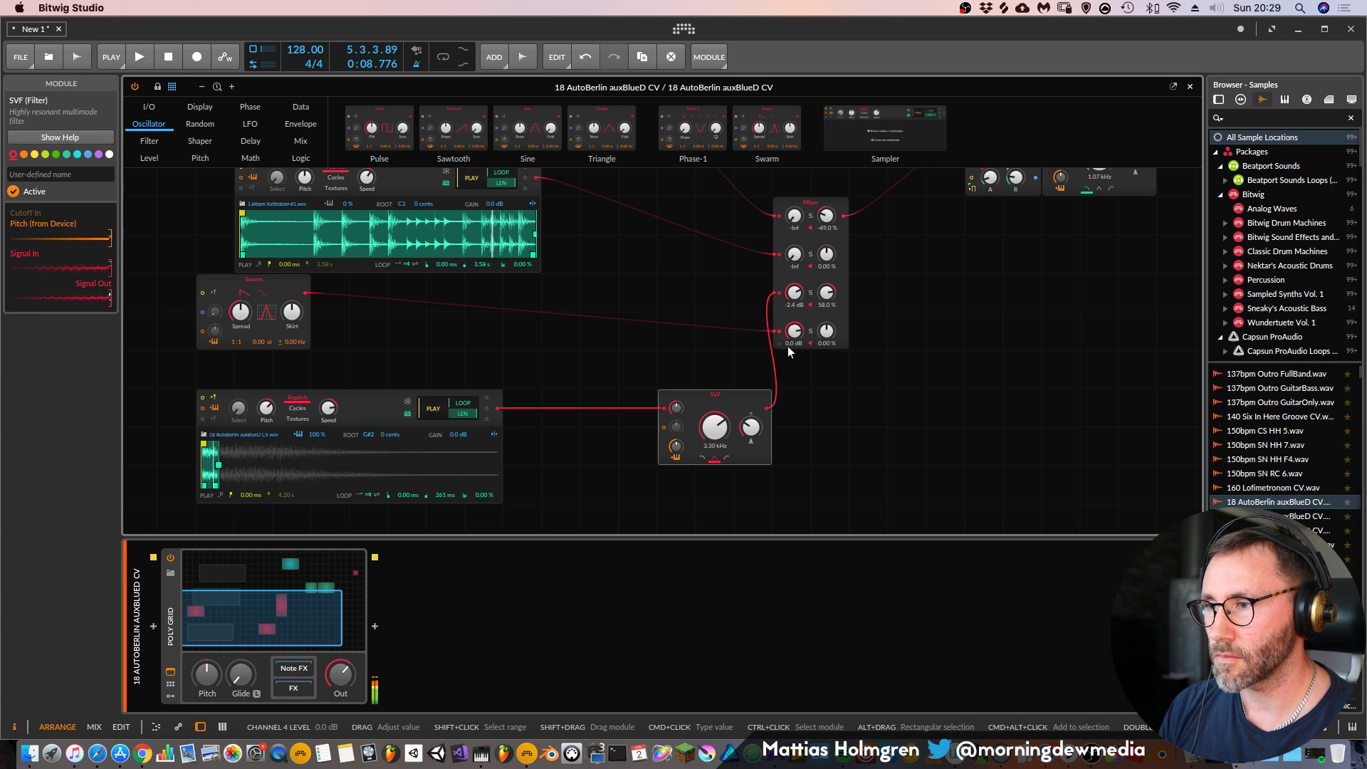
left_click_drag(709, 399, 671, 398)
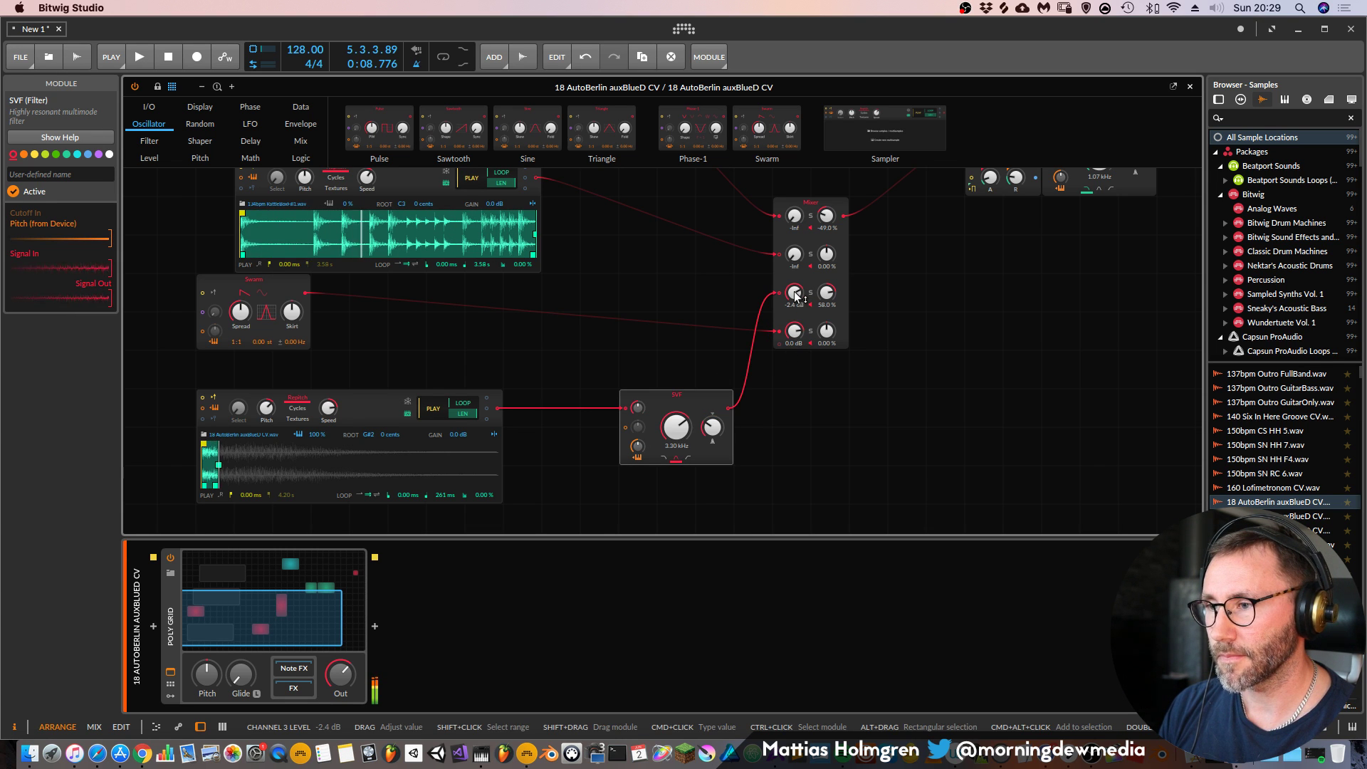
mouse_move(795, 332)
left_mouse_down()
mouse_move(794, 377)
mouse_move(795, 329)
left_mouse_up()
left_click_drag(266, 407, 267, 423)
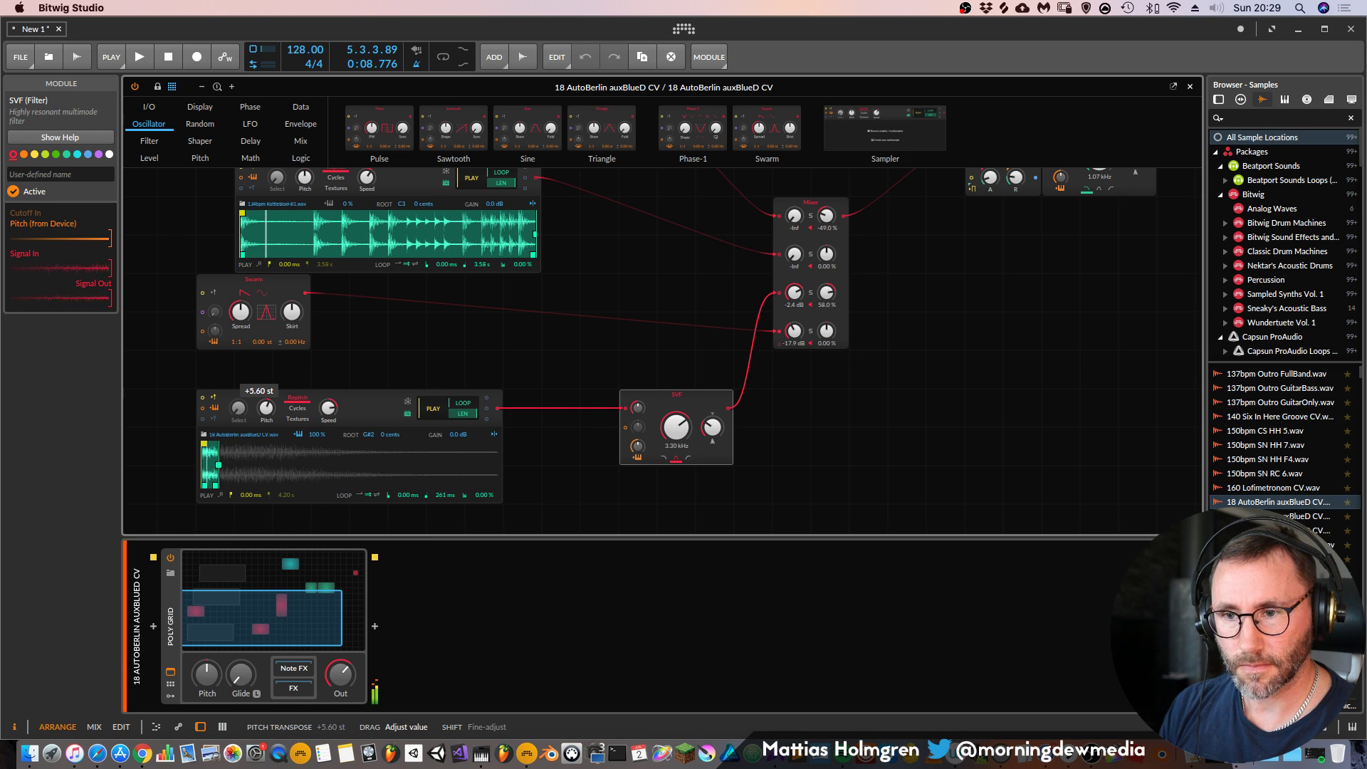
left_click_drag(266, 424, 266, 434)
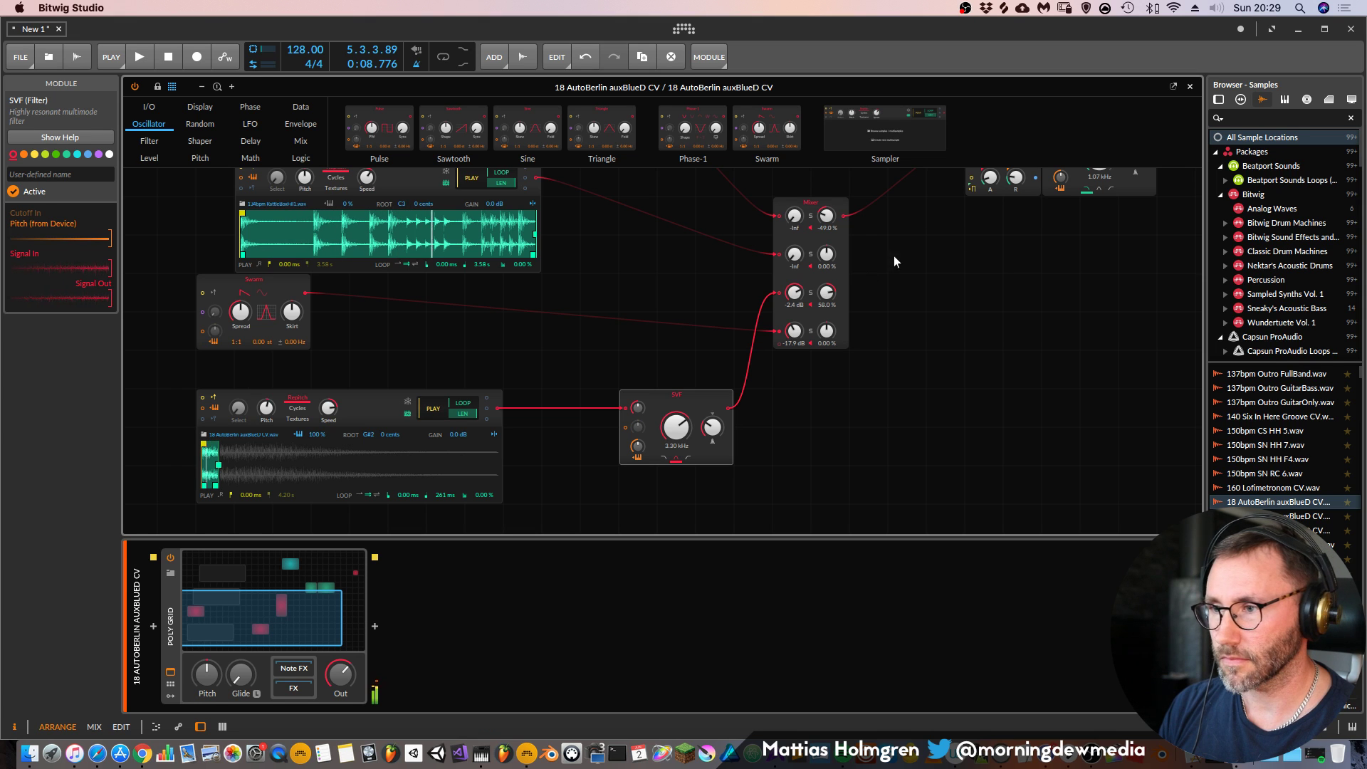
Unplug the Swarm from Mixer channel 4, reconnect it, and set the channel 4 level to -9.6 dB
left_click_drag(781, 332, 795, 328)
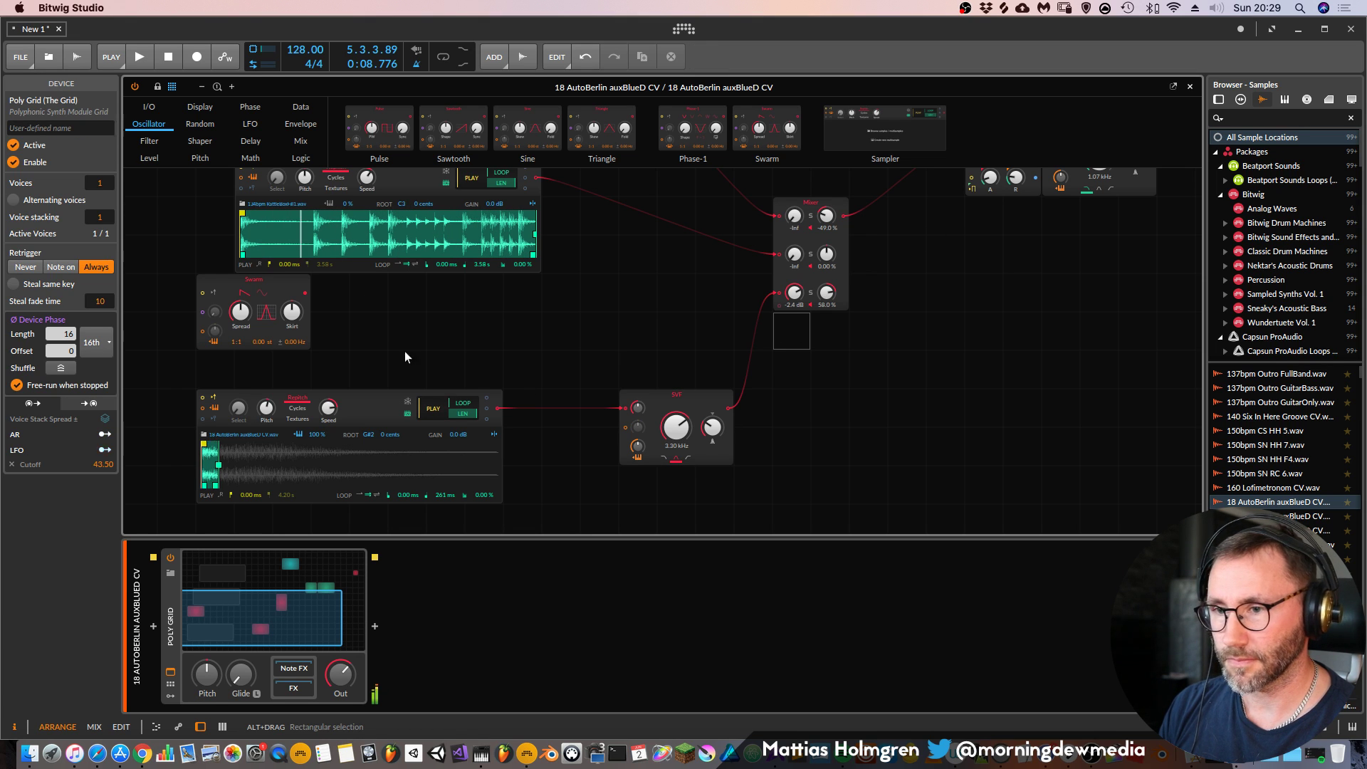
left_click_drag(753, 315, 789, 329)
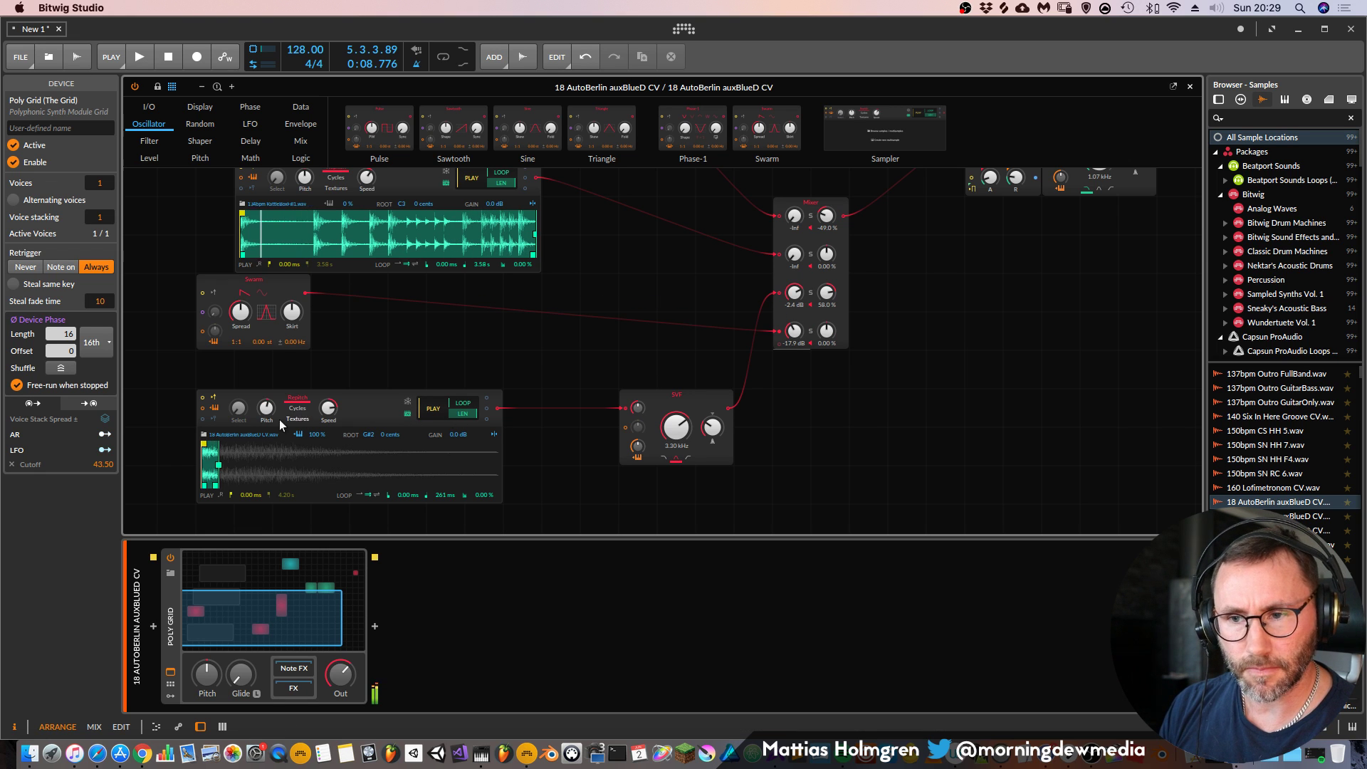
left_click_drag(786, 348, 780, 337)
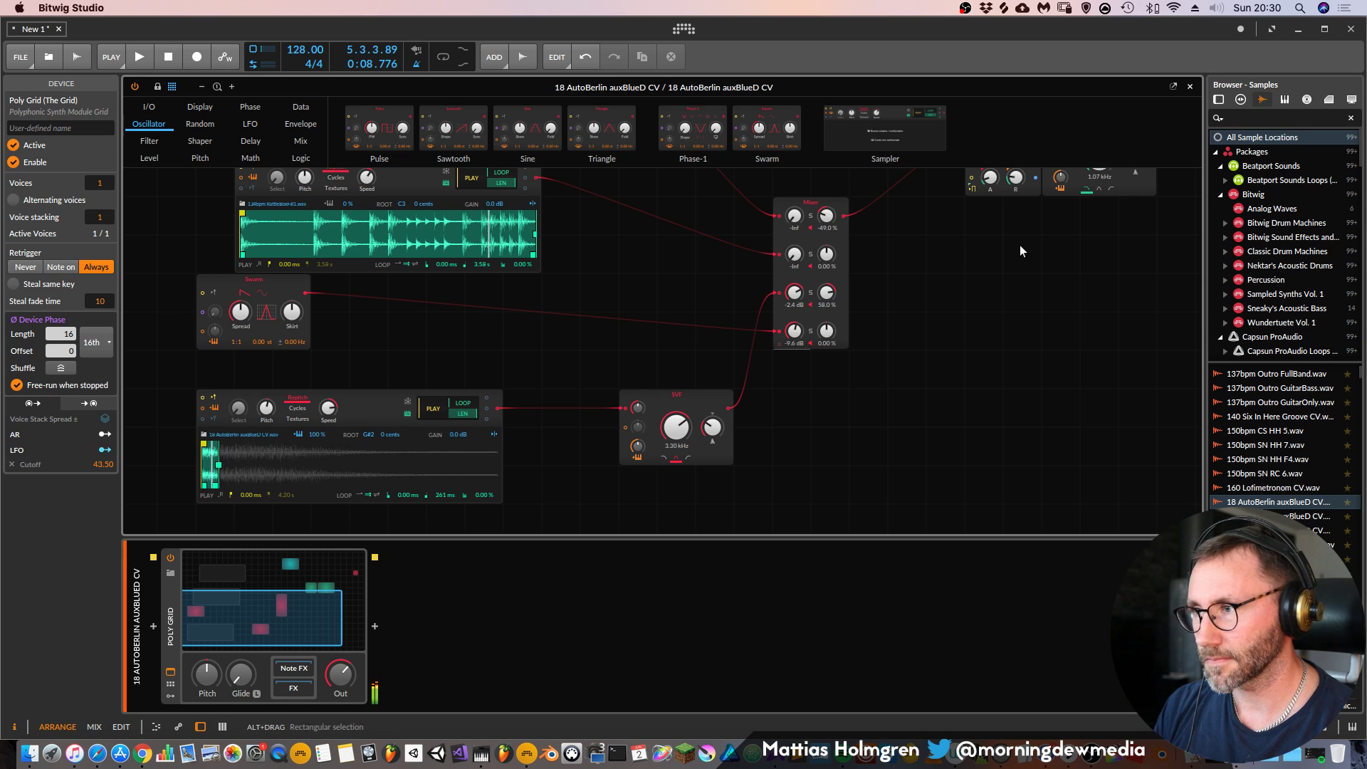
Choose a timebase for the LFO and set the cutoff of the SVF after the AR module to 637 Hz
scroll(642, 384, "right", 10)
scroll(643, 384, "up", 4)
left_click_drag(743, 308, 743, 302)
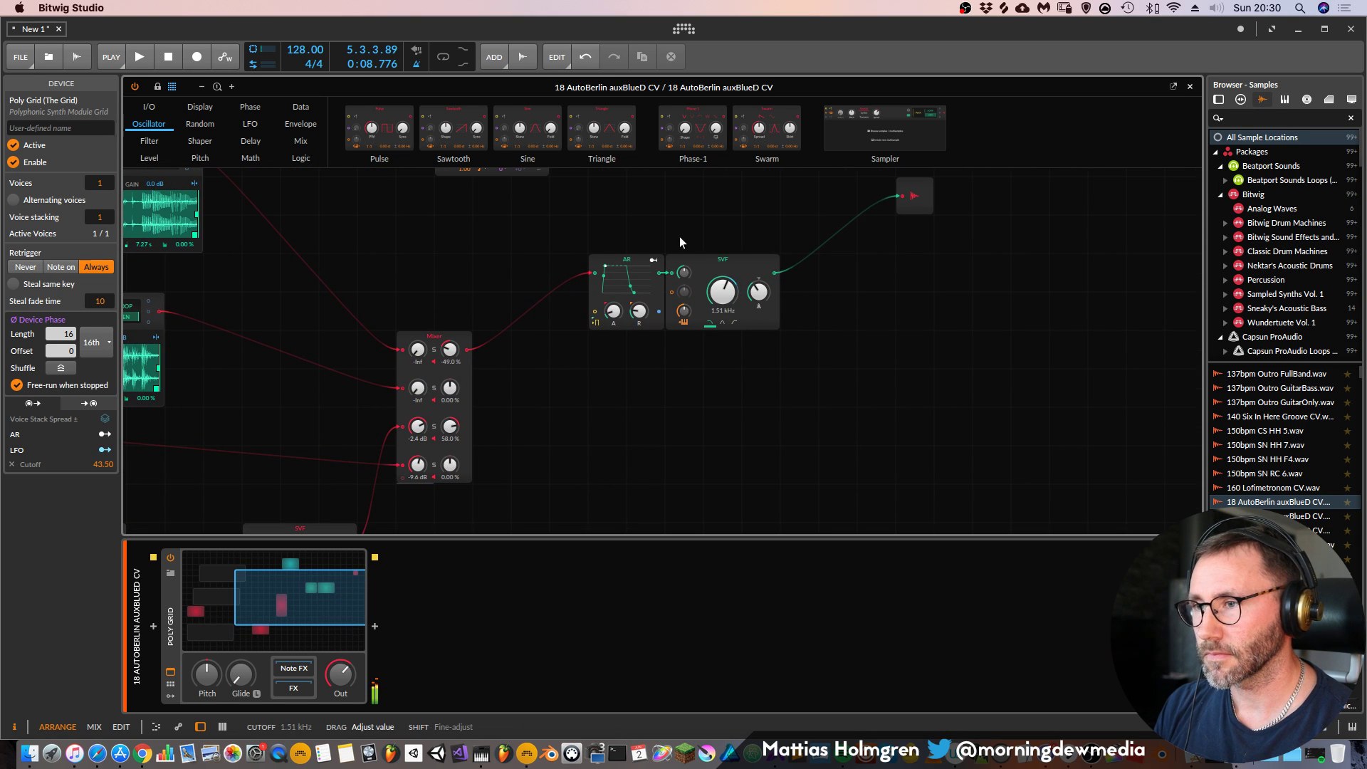
scroll(679, 242, "up", 3)
left_click(501, 255)
left_click(532, 349)
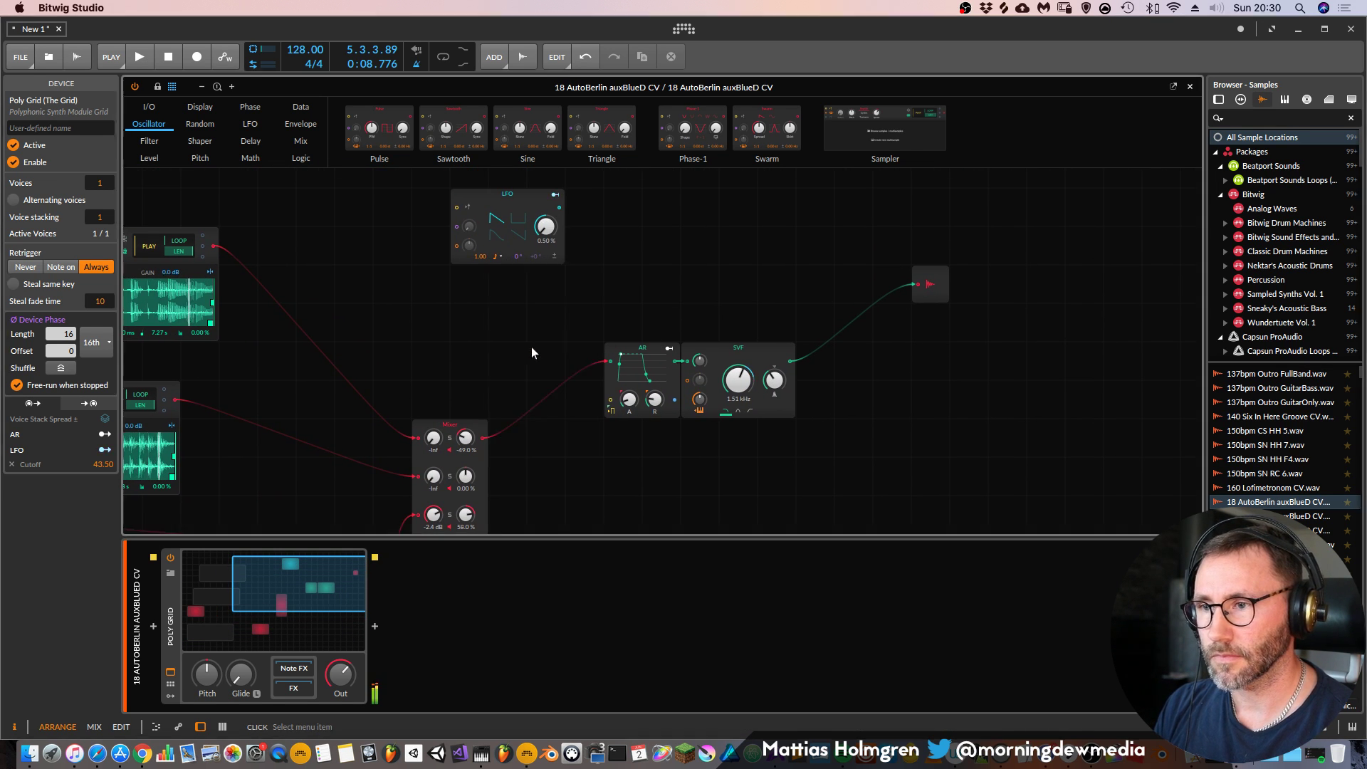
mouse_move(737, 380)
left_mouse_down()
mouse_move(738, 396)
mouse_move(737, 376)
left_mouse_up()
left_click_drag(712, 304, 947, 101)
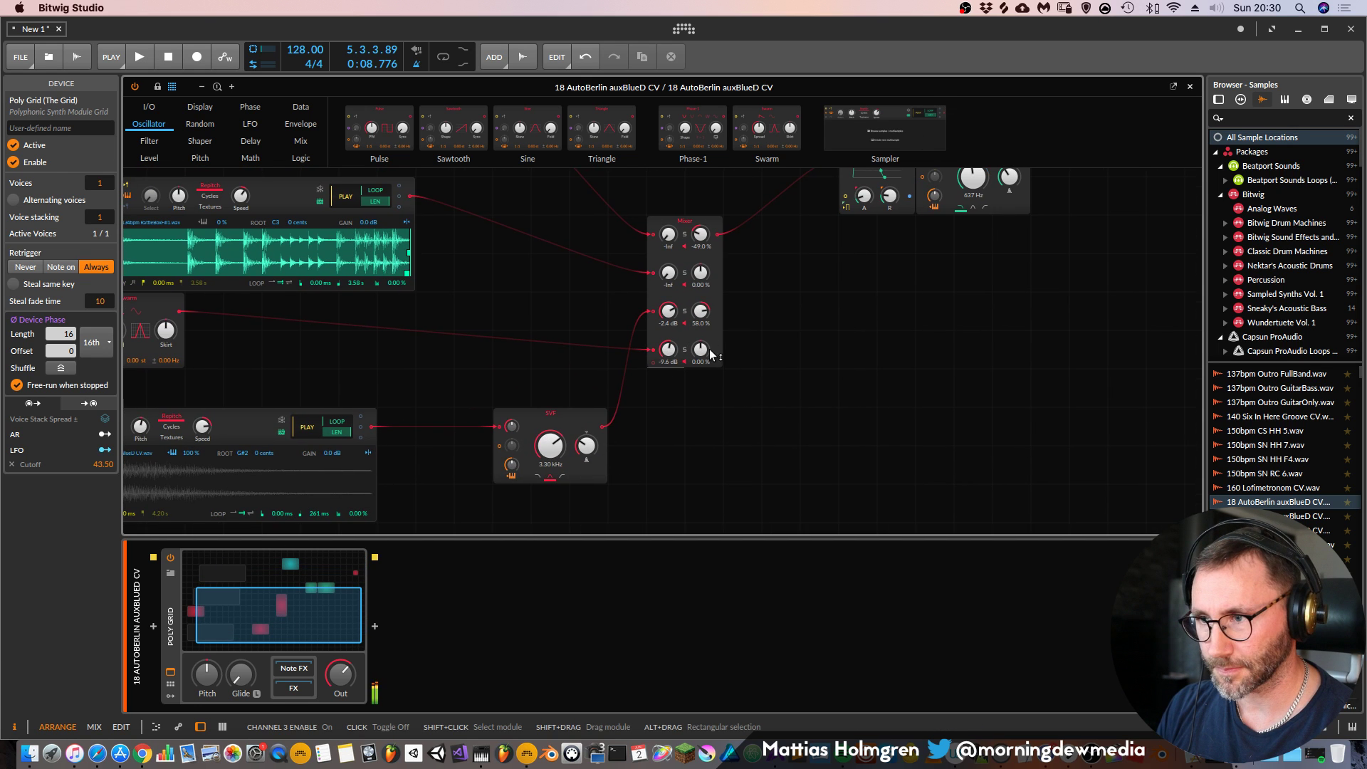
Try panning Mixer channel 3 to 52 % and reset it to centre
left_click_drag(701, 310, 701, 427)
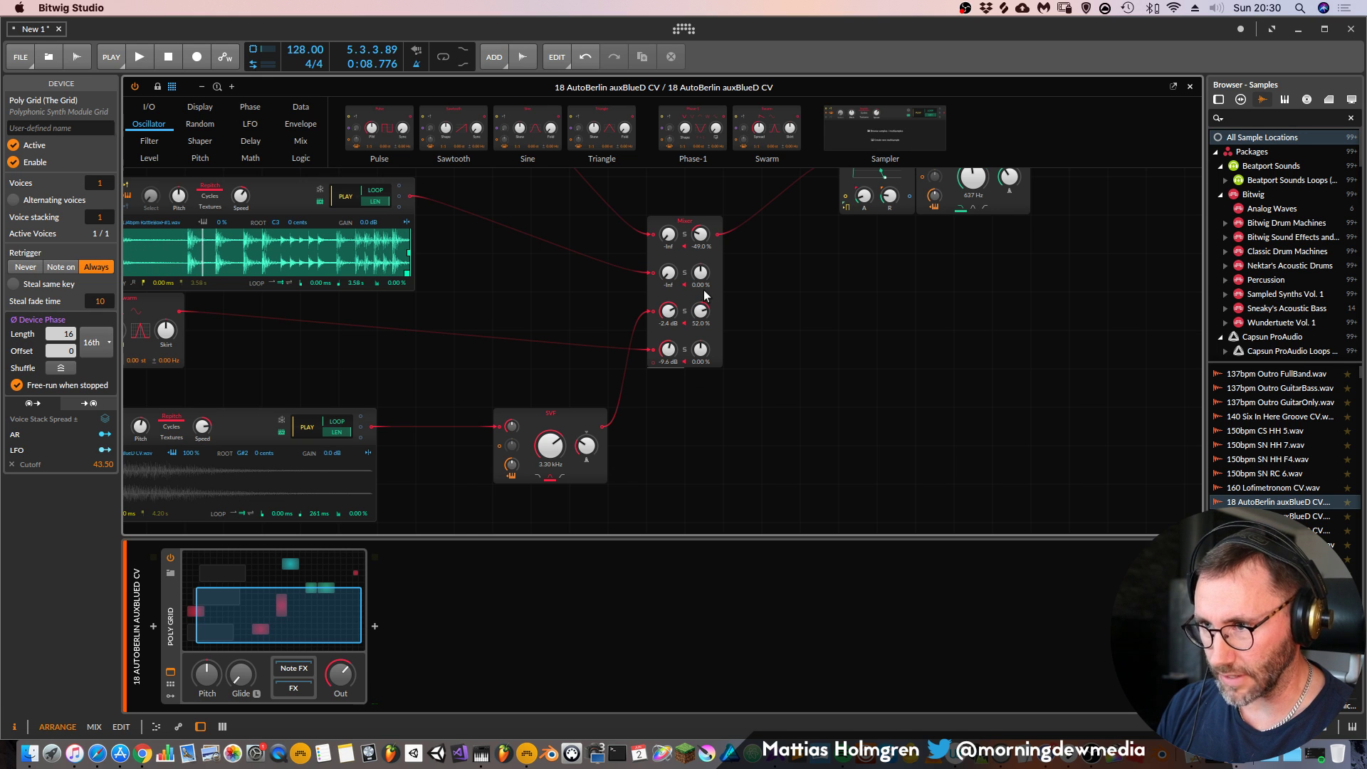
double_click(701, 311)
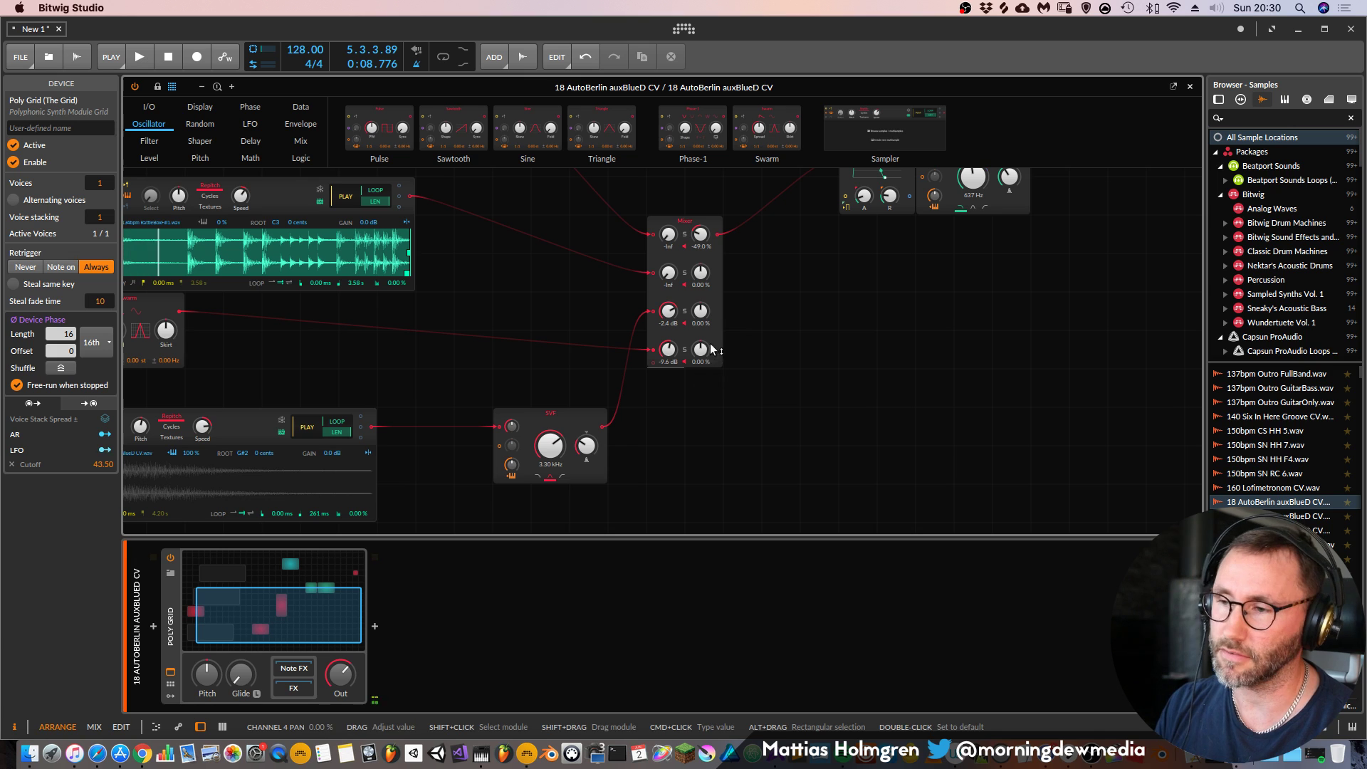
mouse_move(701, 353)
left_mouse_down()
mouse_move(701, 395)
mouse_move(701, 341)
mouse_move(702, 356)
left_mouse_up()
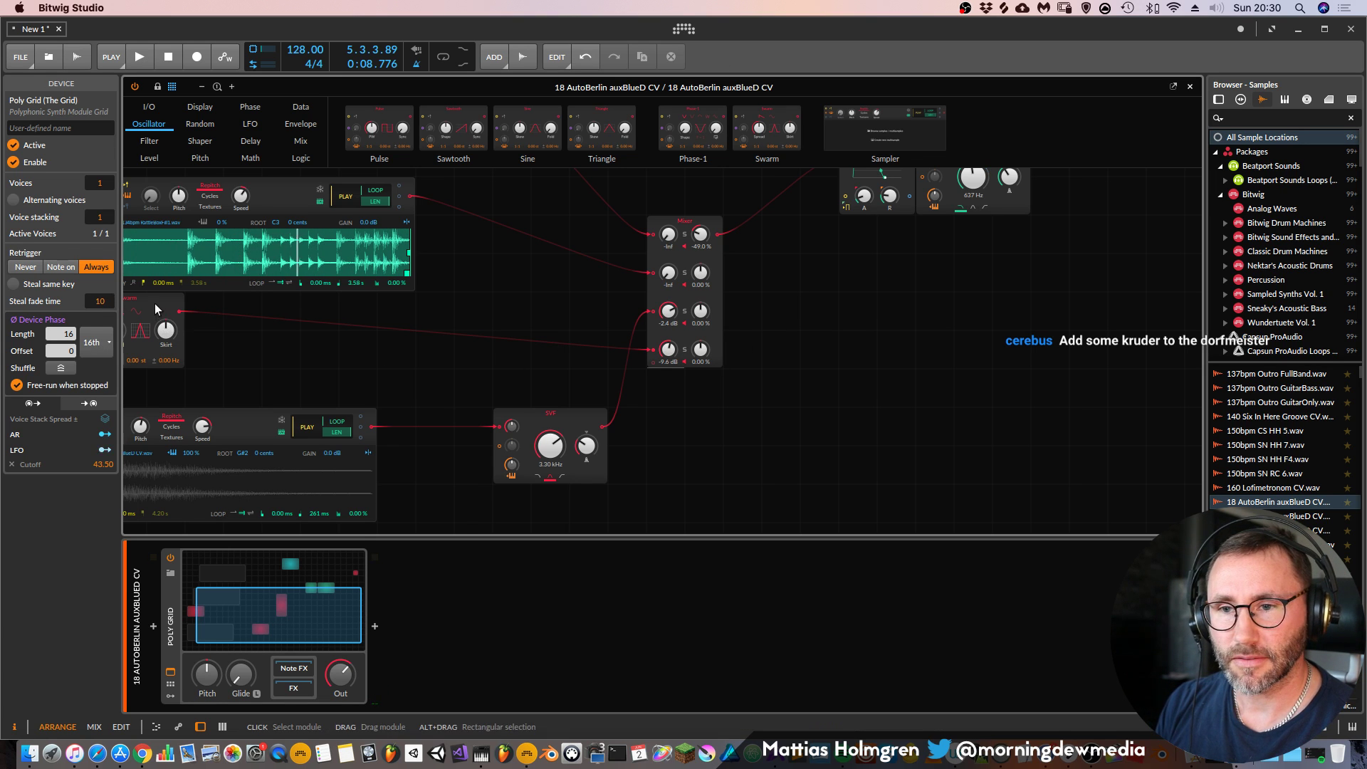
left_click_drag(156, 303, 310, 342)
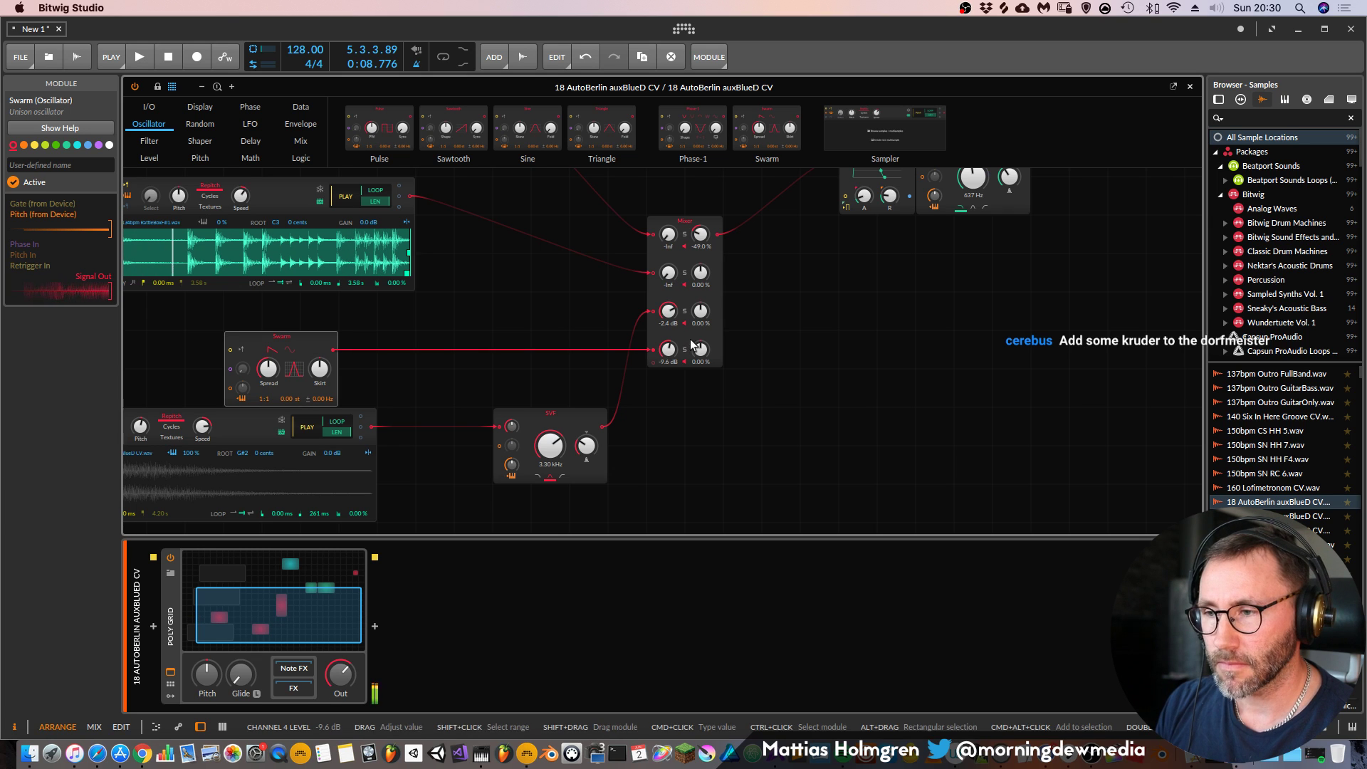
mouse_move(702, 314)
left_mouse_down()
mouse_move(702, 336)
mouse_move(702, 297)
left_mouse_up()
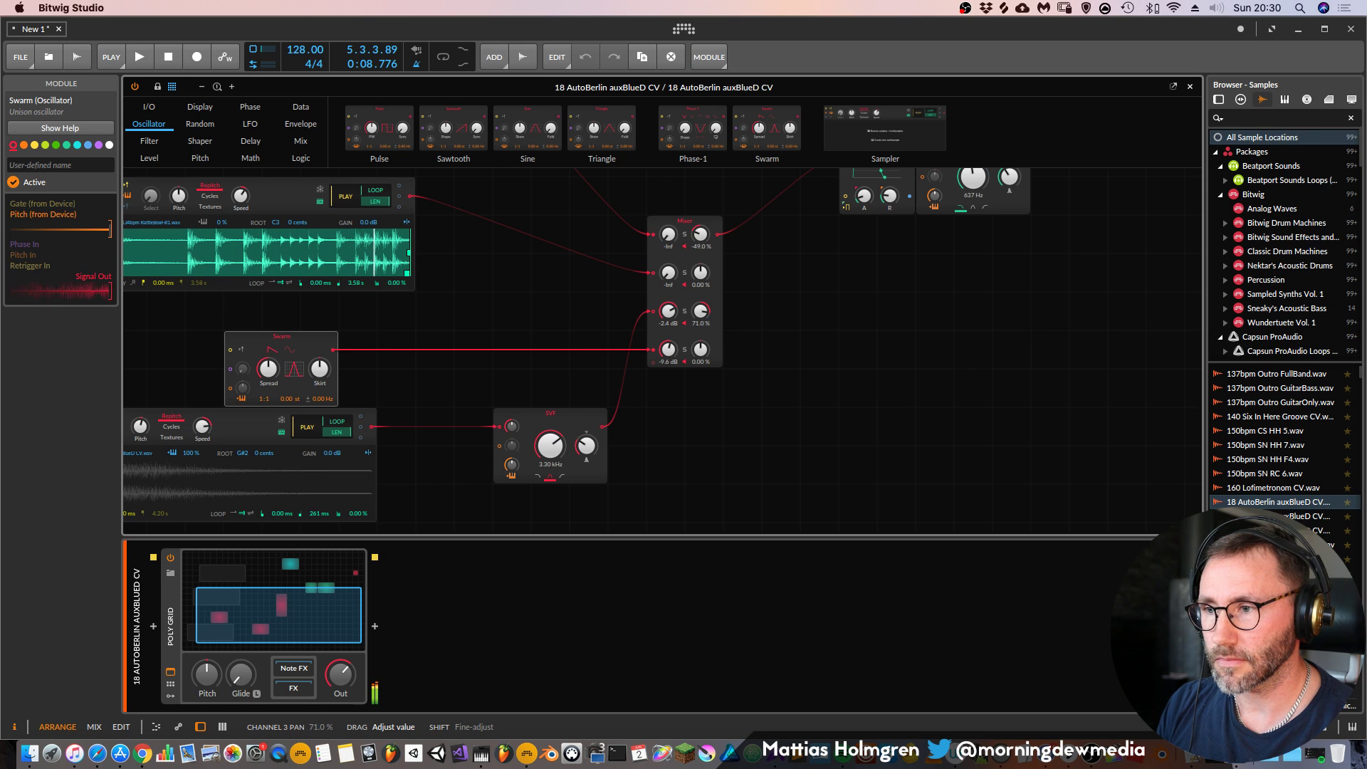
left_click_drag(702, 297, 703, 340)
right_click(702, 311)
left_click(799, 275)
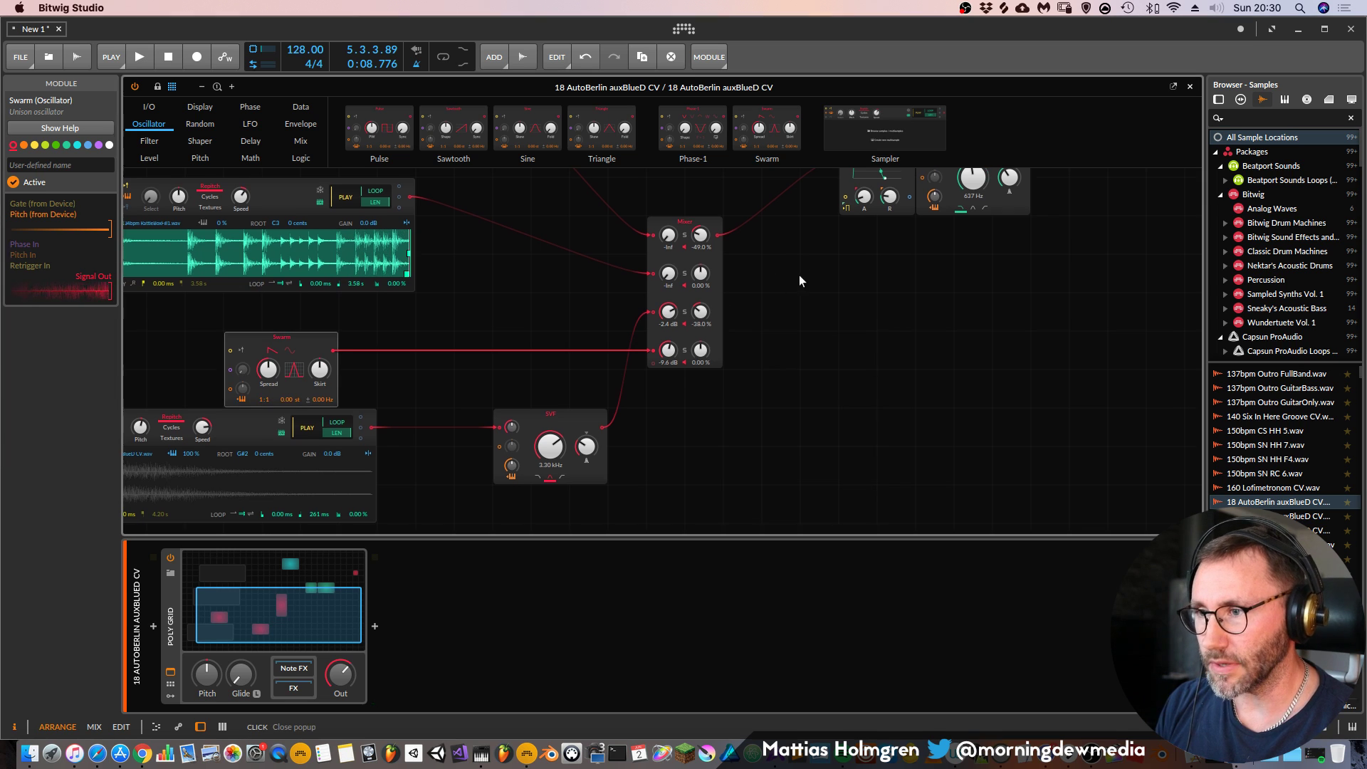
left_click(799, 275)
Move the existing LFO above the output SVF and add a second LFO above the Mixer
left_click_drag(794, 267, 741, 478)
left_click_drag(705, 235, 897, 235)
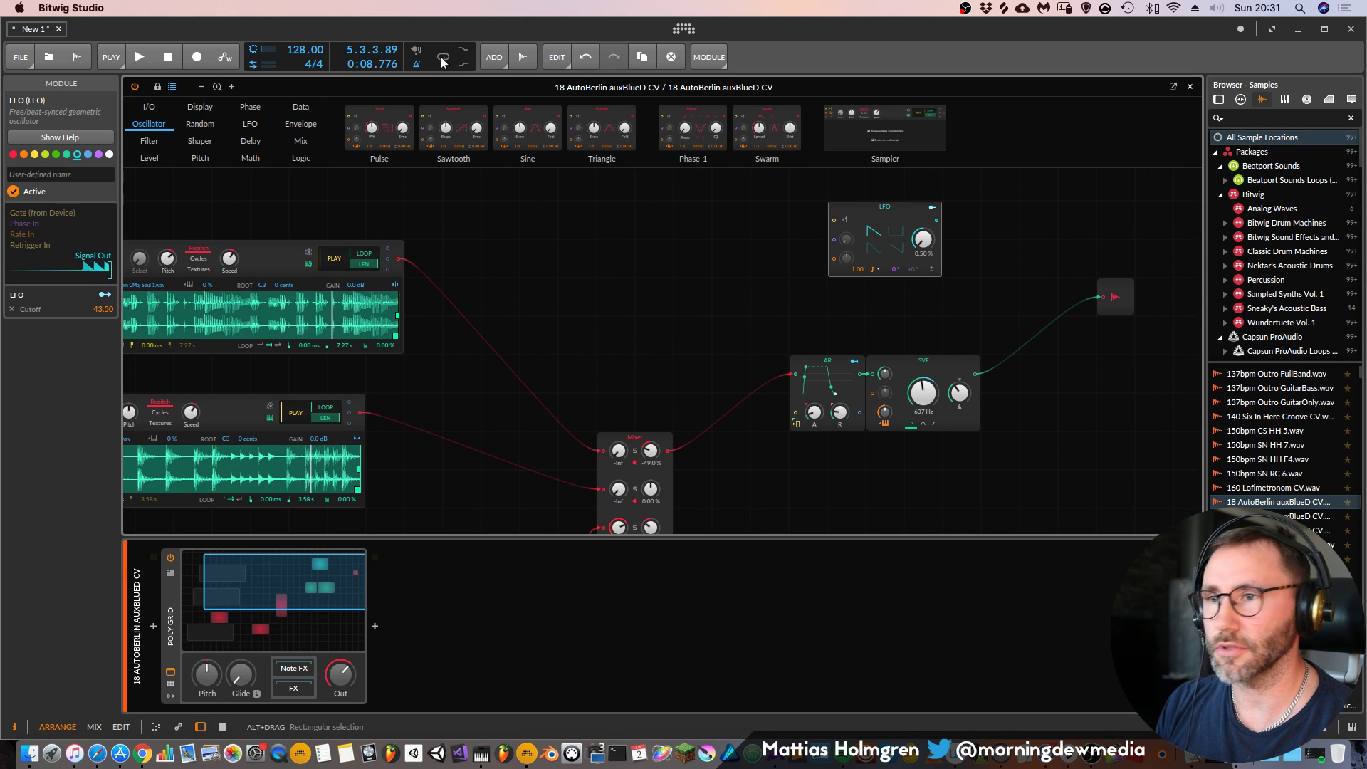
left_click(244, 125)
left_click_drag(380, 129, 598, 282)
scroll(645, 425, "down", 5)
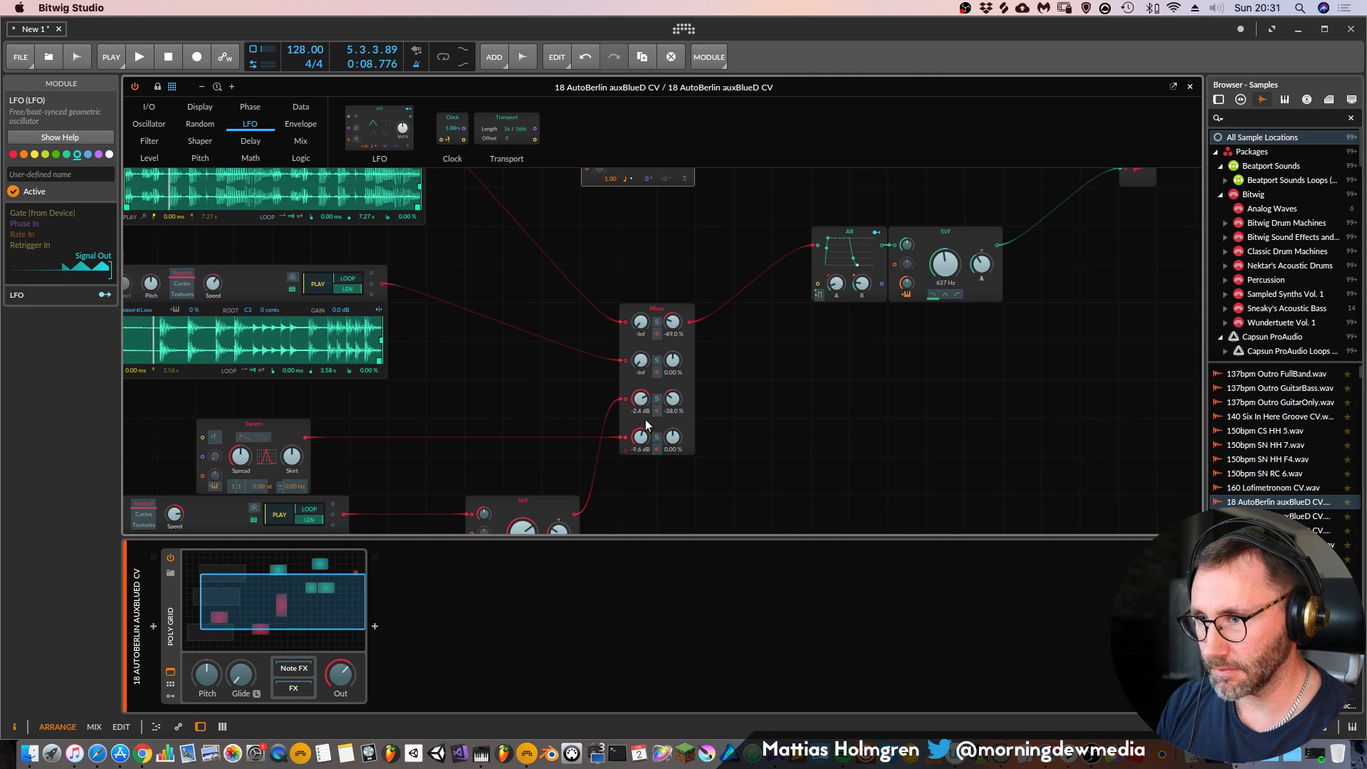
left_click_drag(673, 398, 673, 363)
scroll(728, 255, "up", 3)
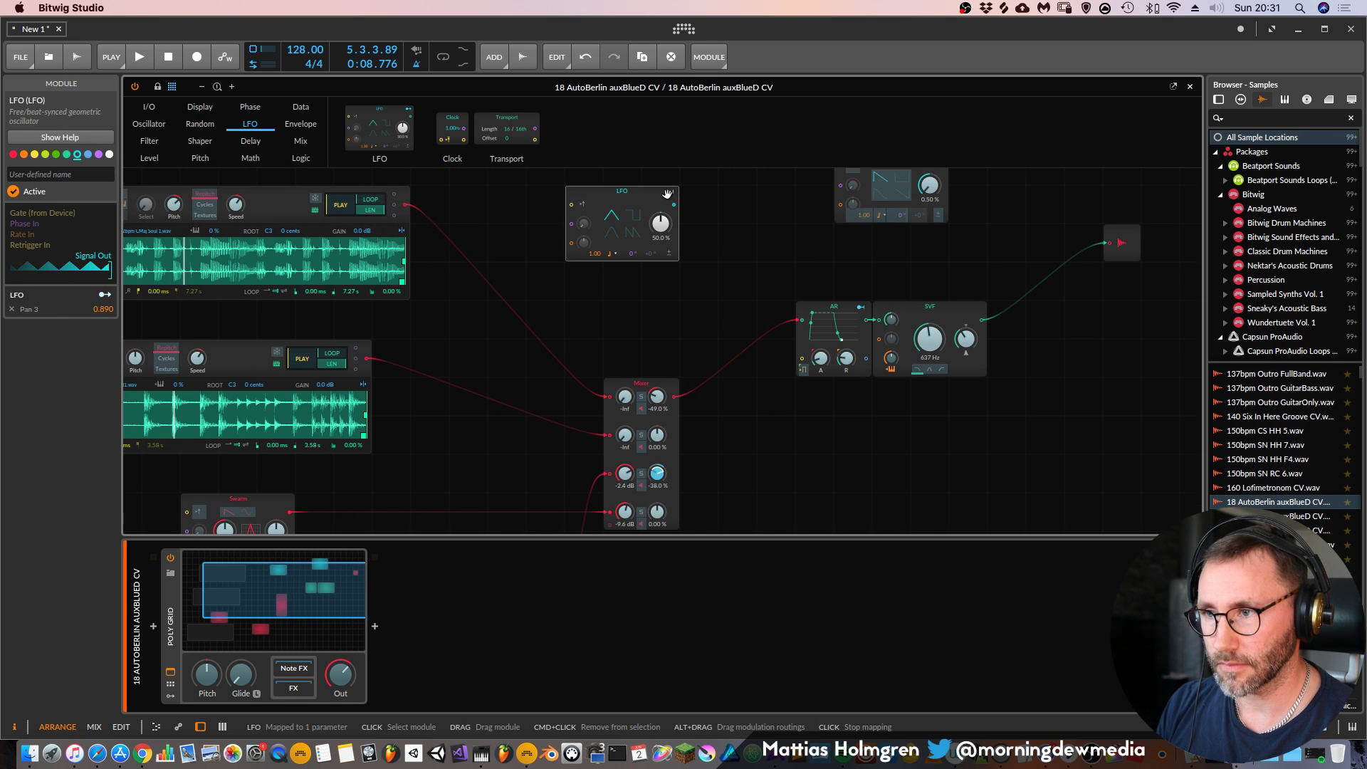
Set the timebase of the LFO above the Mixer to Bar
left_click(611, 254)
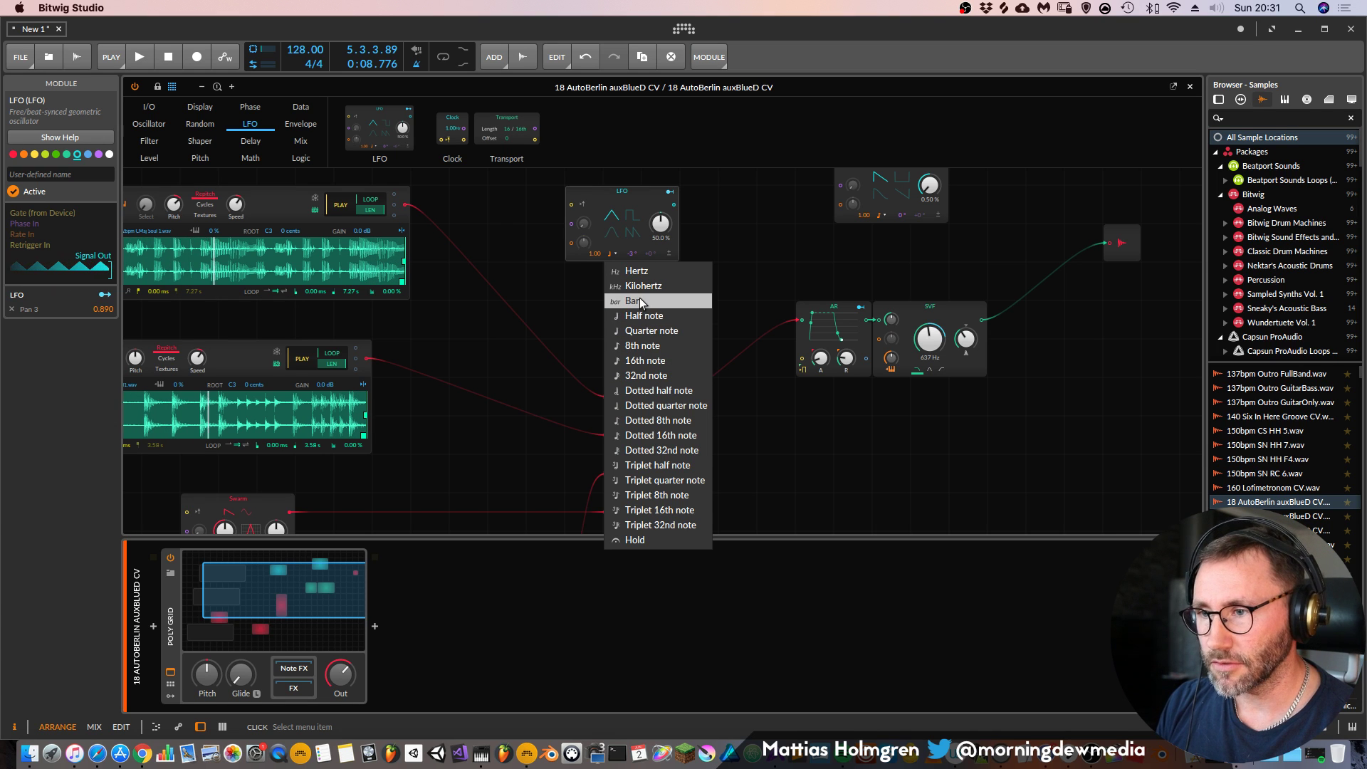
left_click(640, 301)
left_click(617, 254)
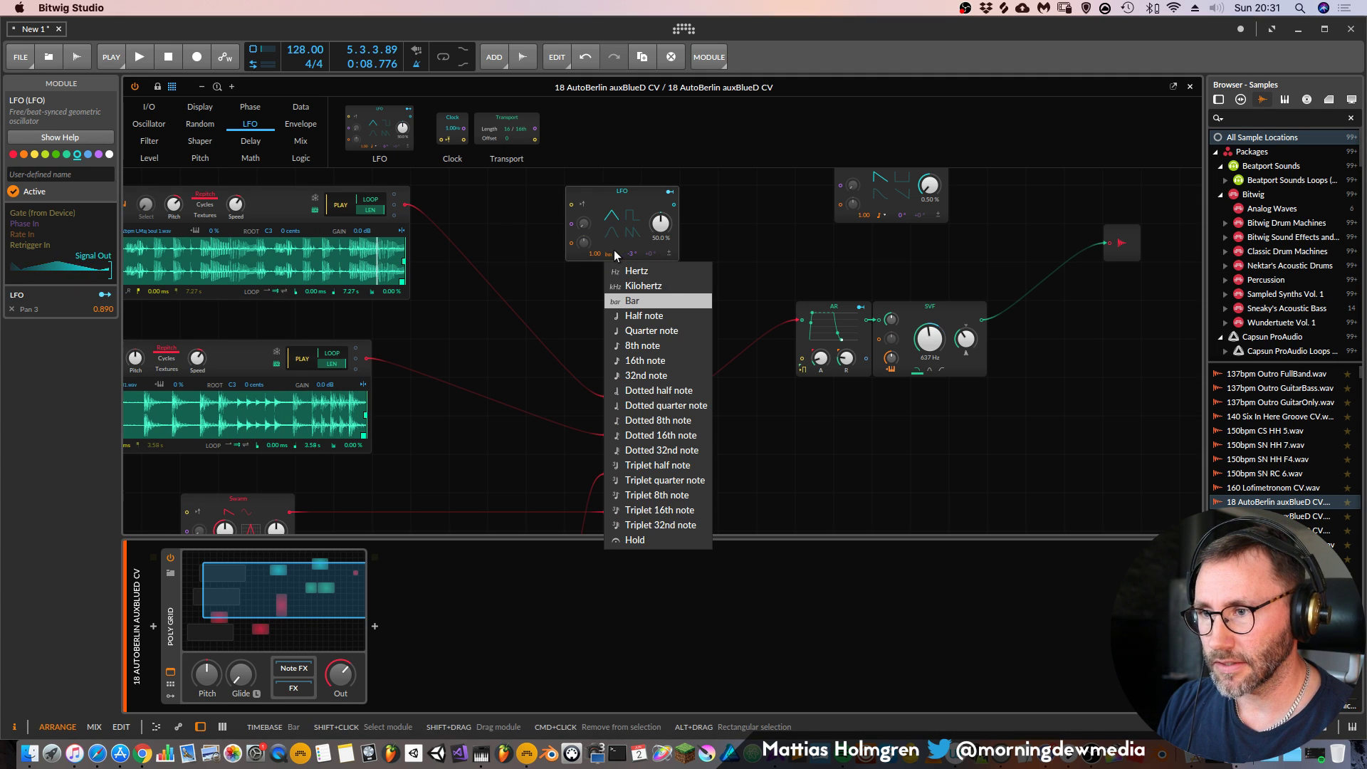
left_click(641, 304)
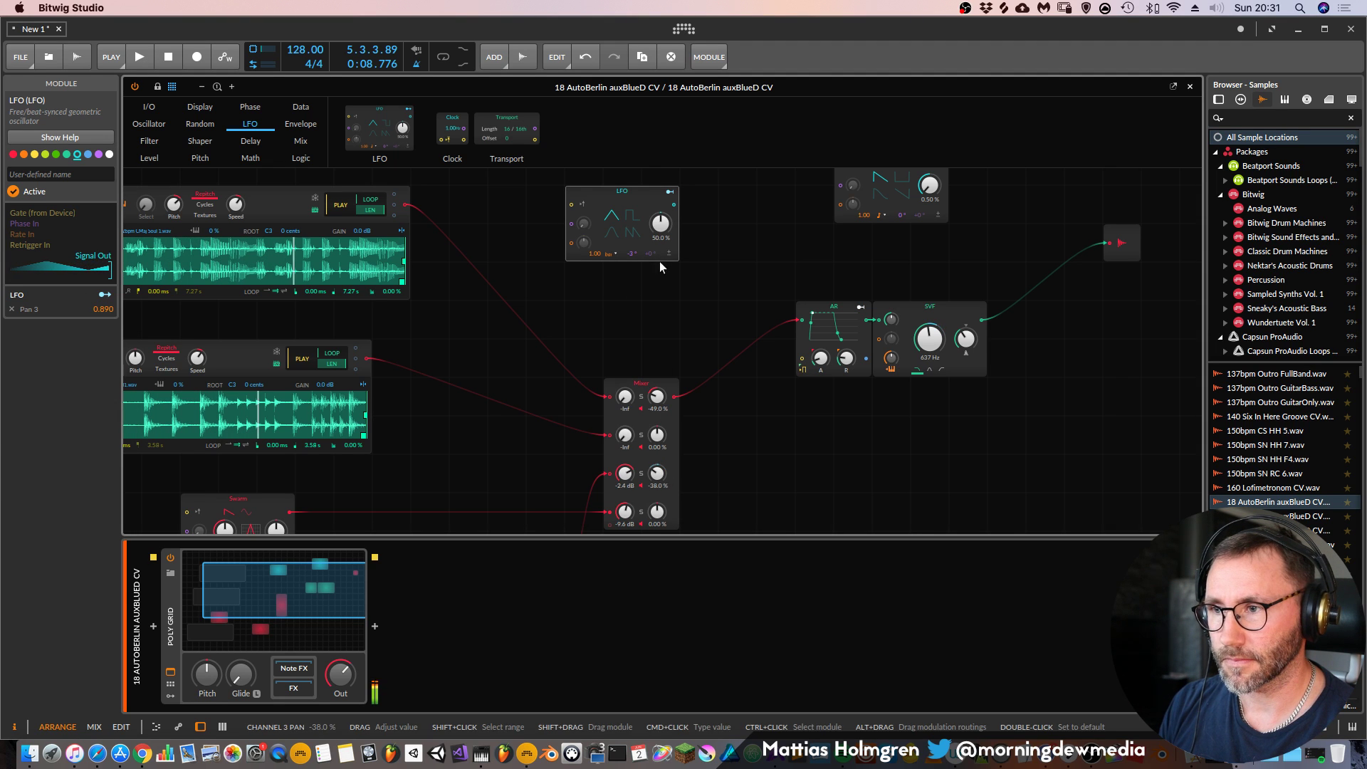
left_click(610, 254)
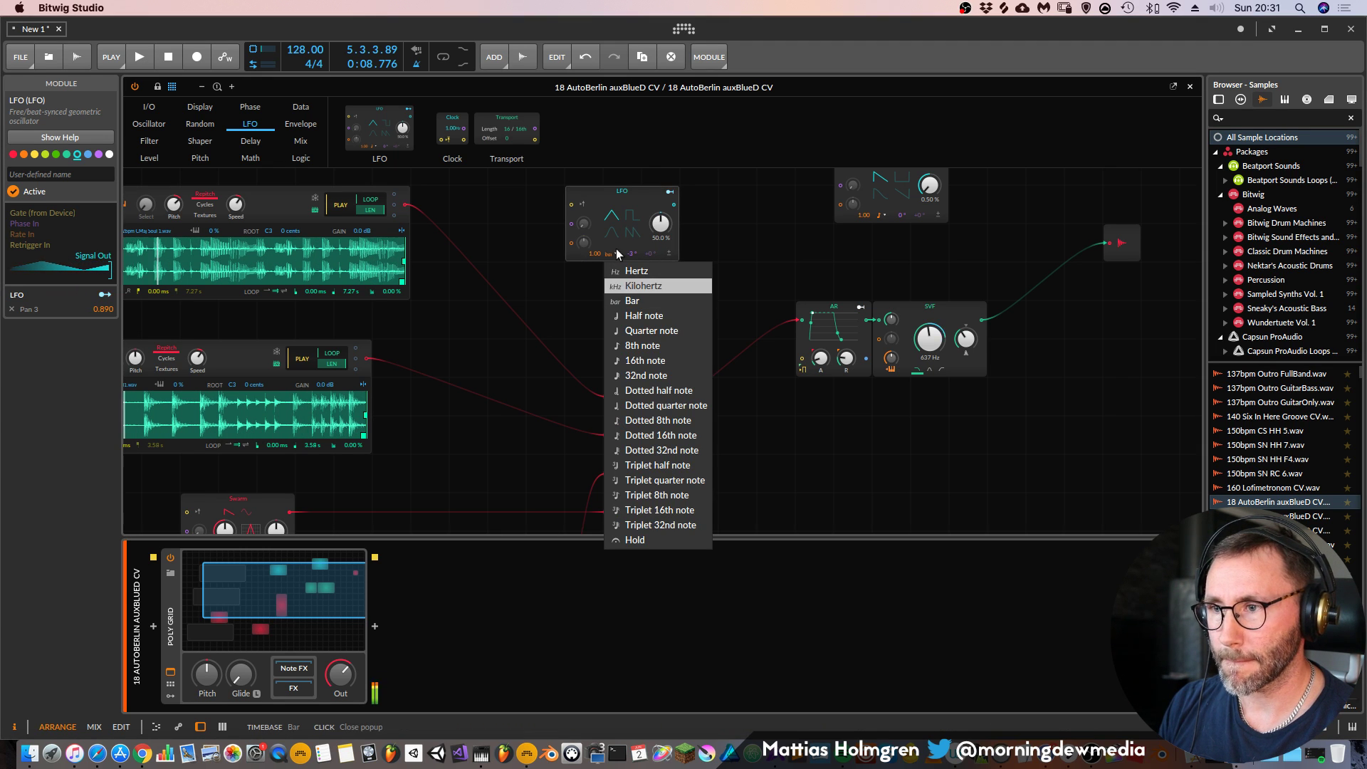
left_click(614, 254)
Adjust the rate of the LFO above the Mixer to 2.00 bars
left_click_drag(591, 256, 592, 292)
double_click(592, 255)
left_click_drag(592, 258, 591, 263)
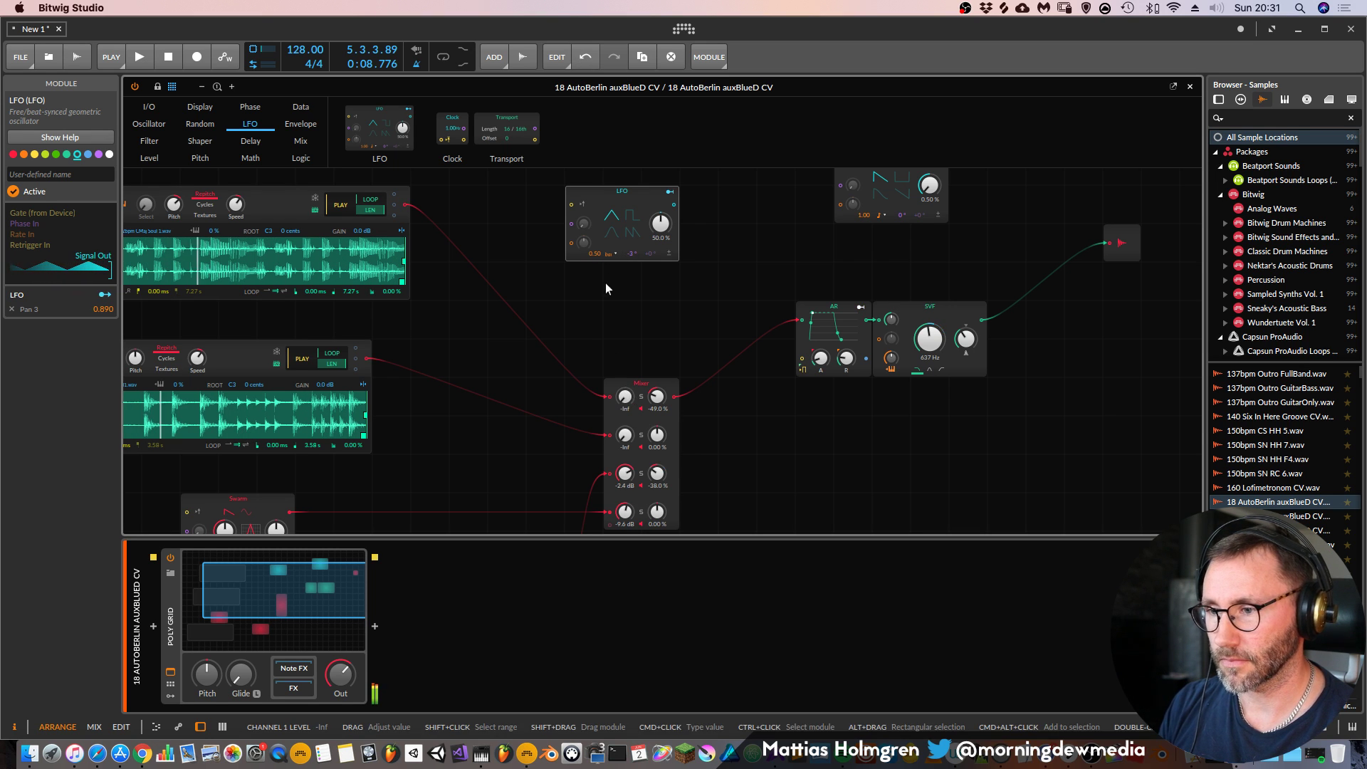
left_click_drag(601, 259, 595, 251)
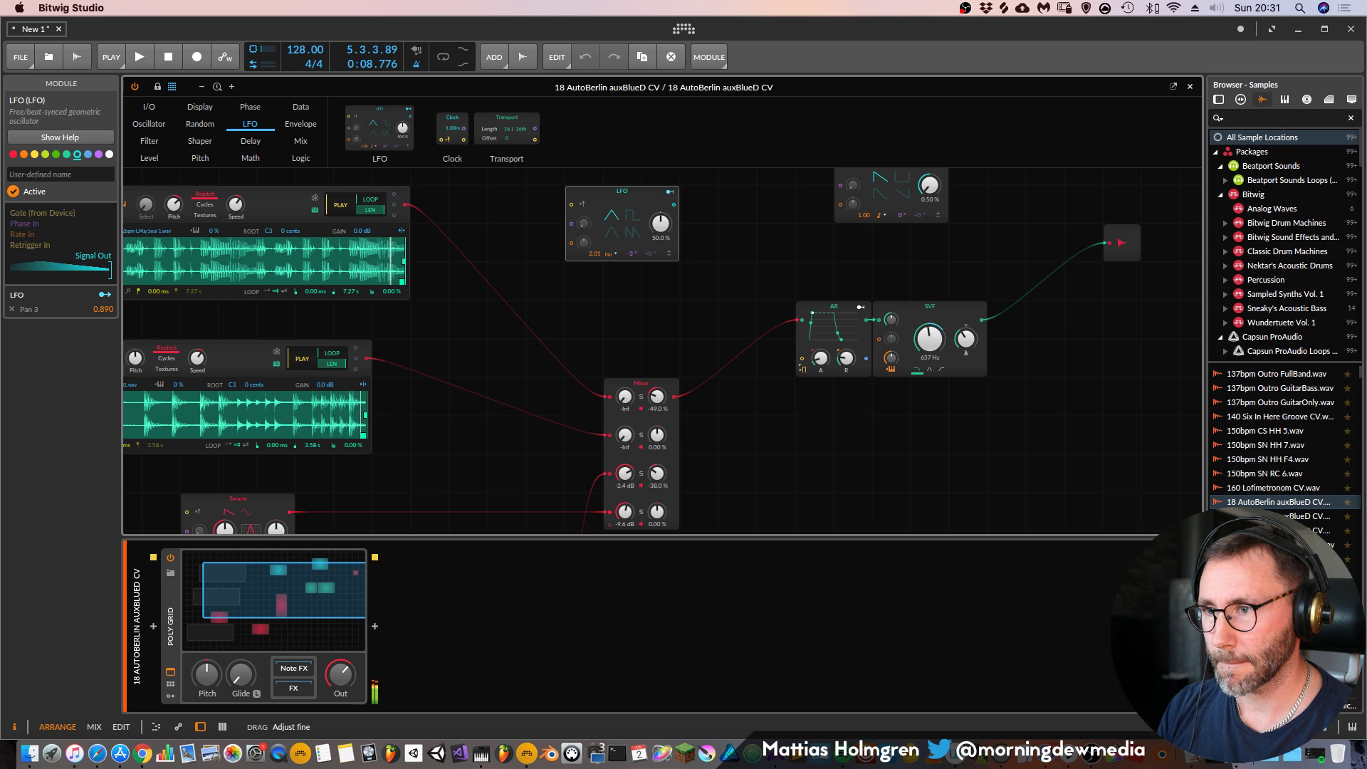
Increase the LFO's modulation of channel 3 pan to 1.170 and set that pan to -58.0 %
left_click_drag(657, 473, 657, 473)
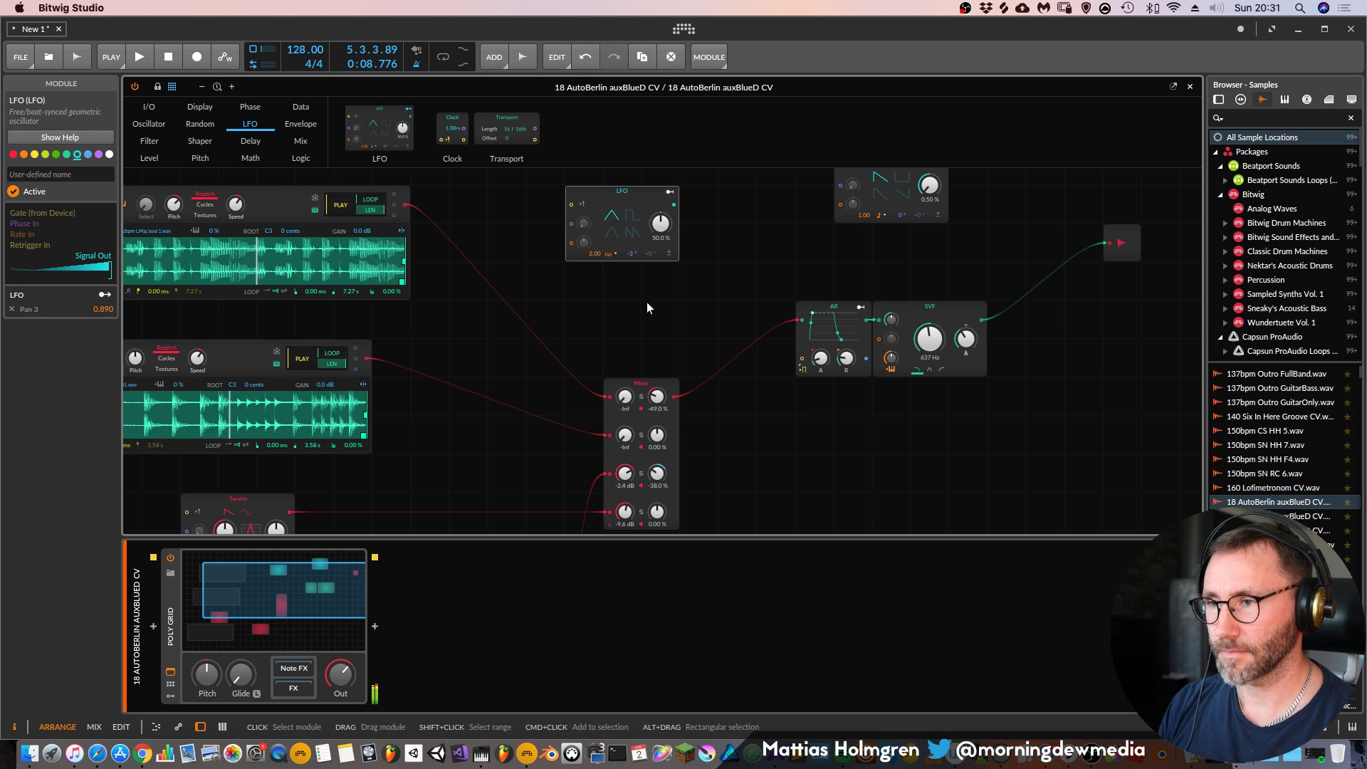
left_click(666, 198)
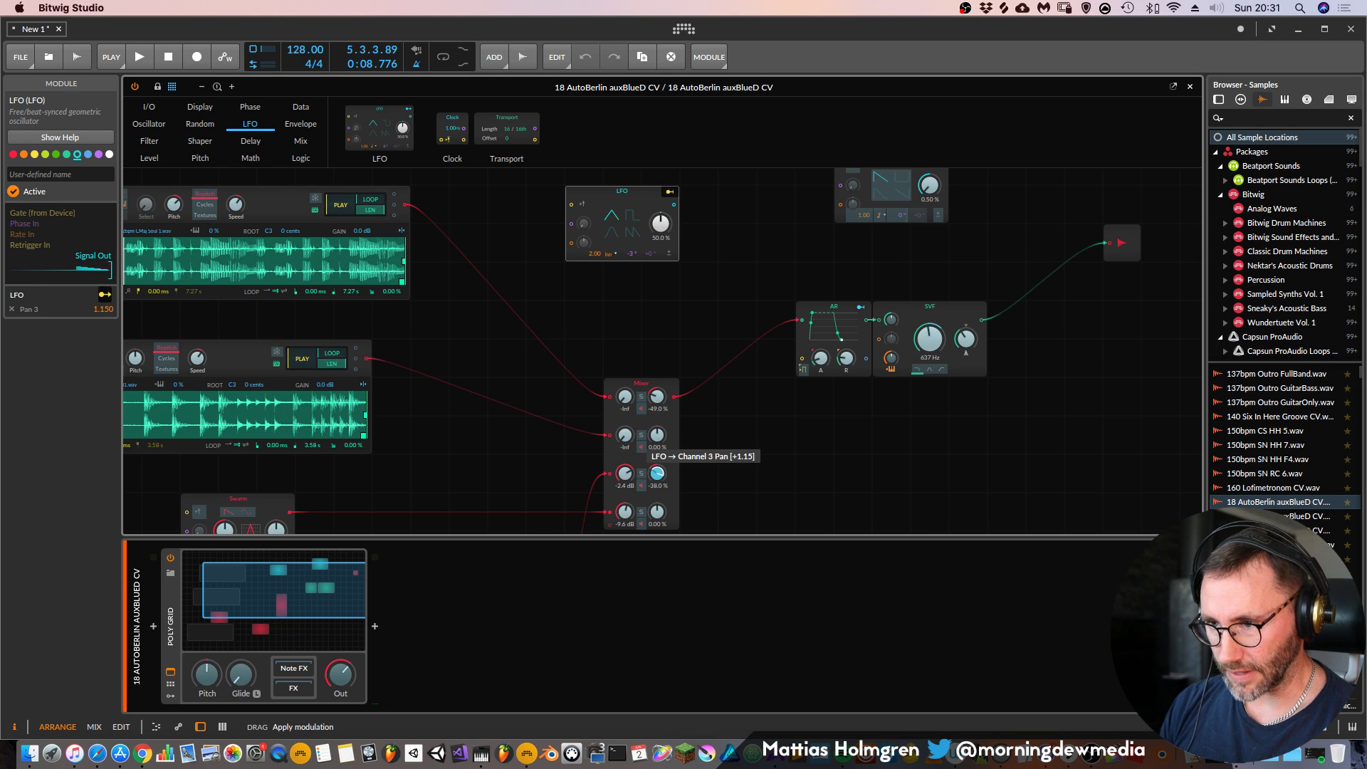
left_click(668, 195)
left_click_drag(657, 474, 657, 488)
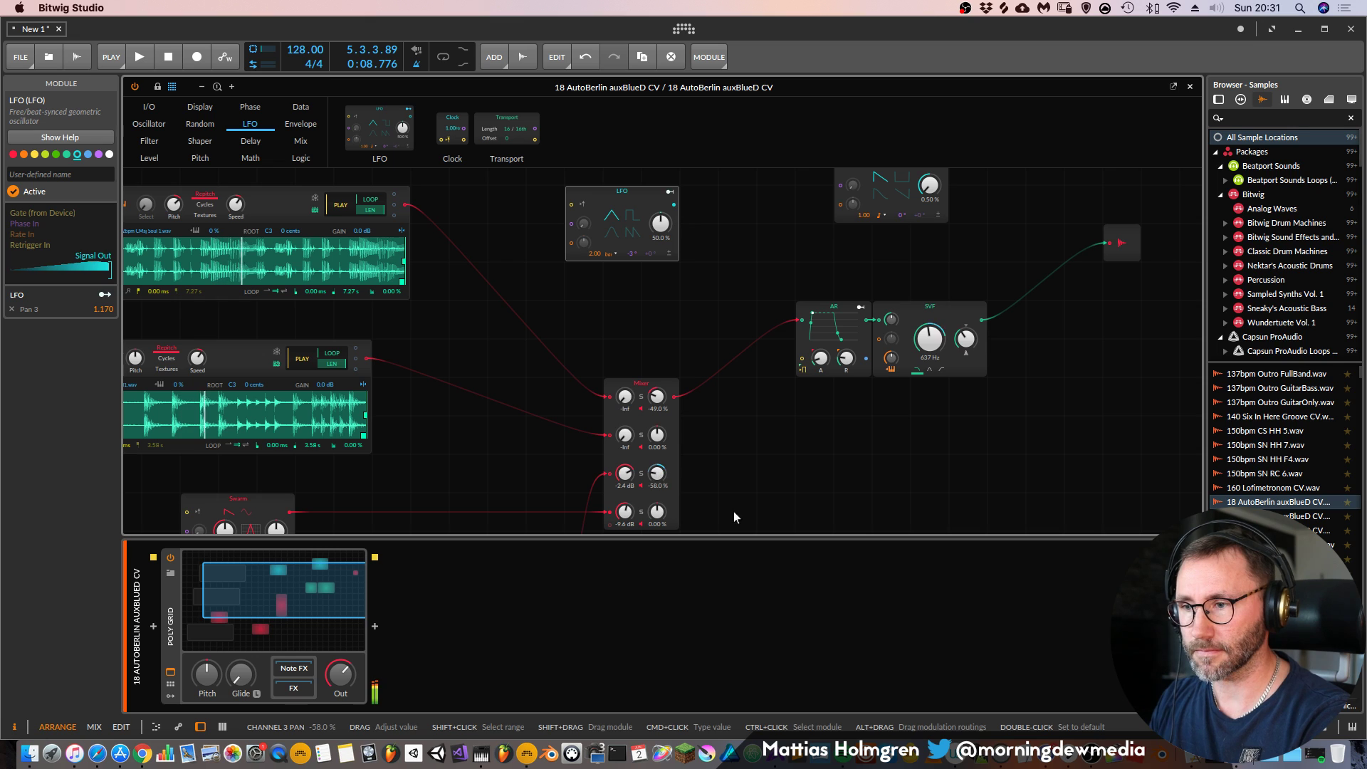
Lower the cutoff of the SVF after the AR module to 284 Hz
mouse_move(930, 339)
left_mouse_down()
mouse_move(930, 377)
mouse_move(929, 353)
left_mouse_up()
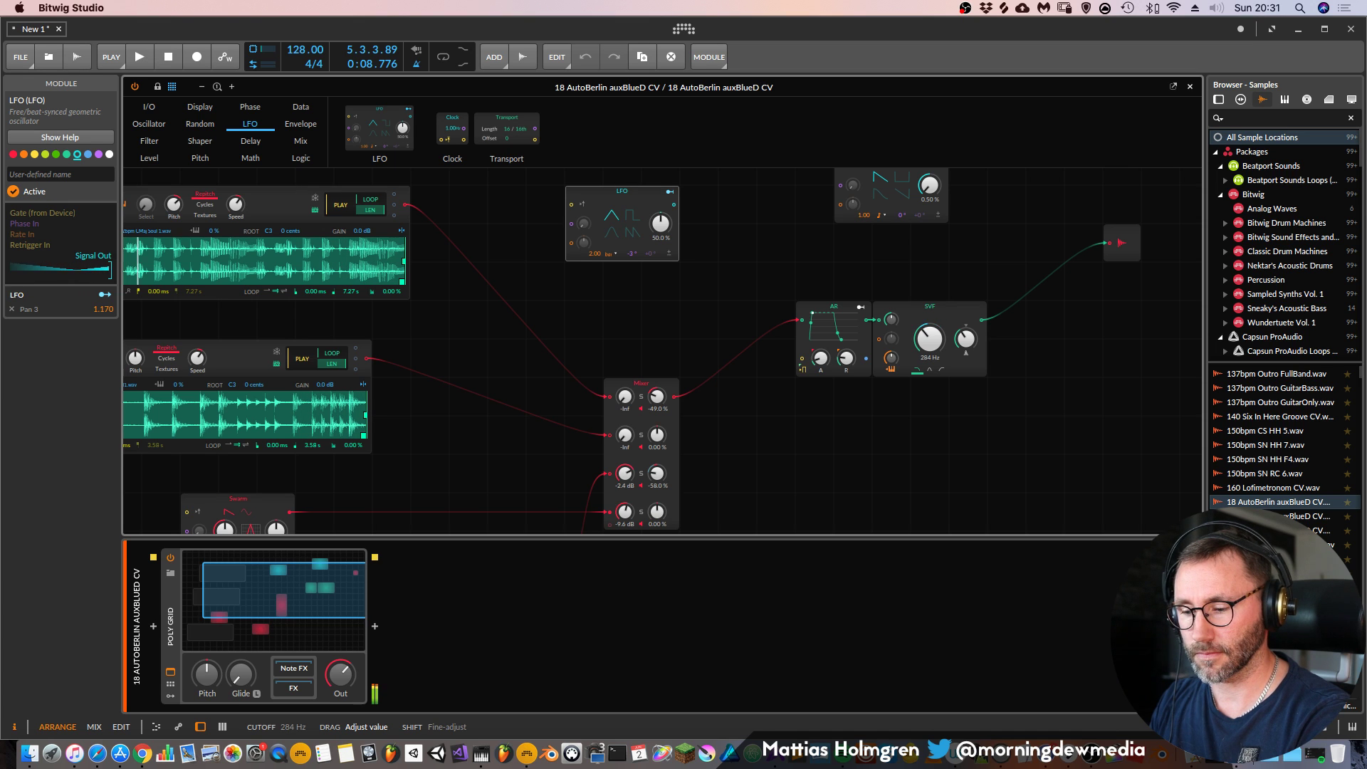
left_click_drag(929, 352, 936, 349)
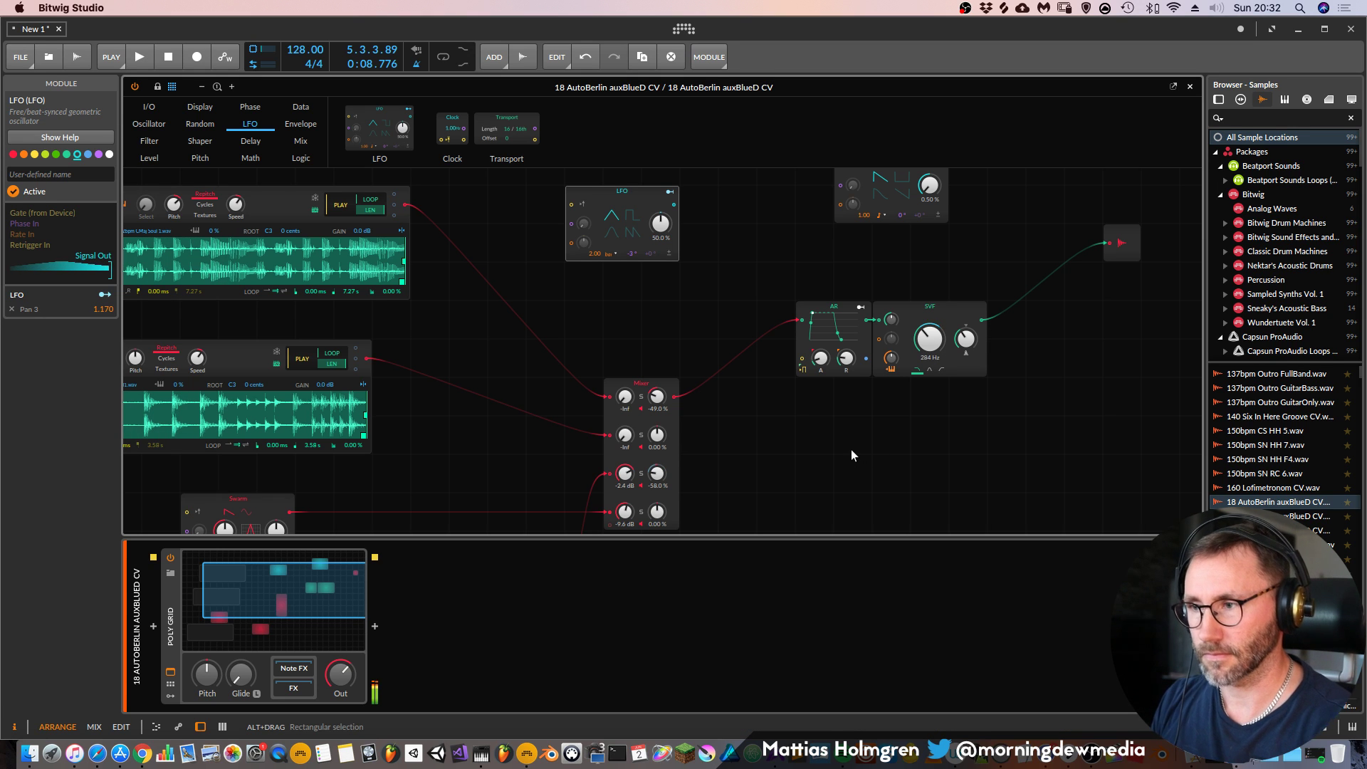
scroll(908, 376, "down", 3)
scroll(909, 376, "left", 3)
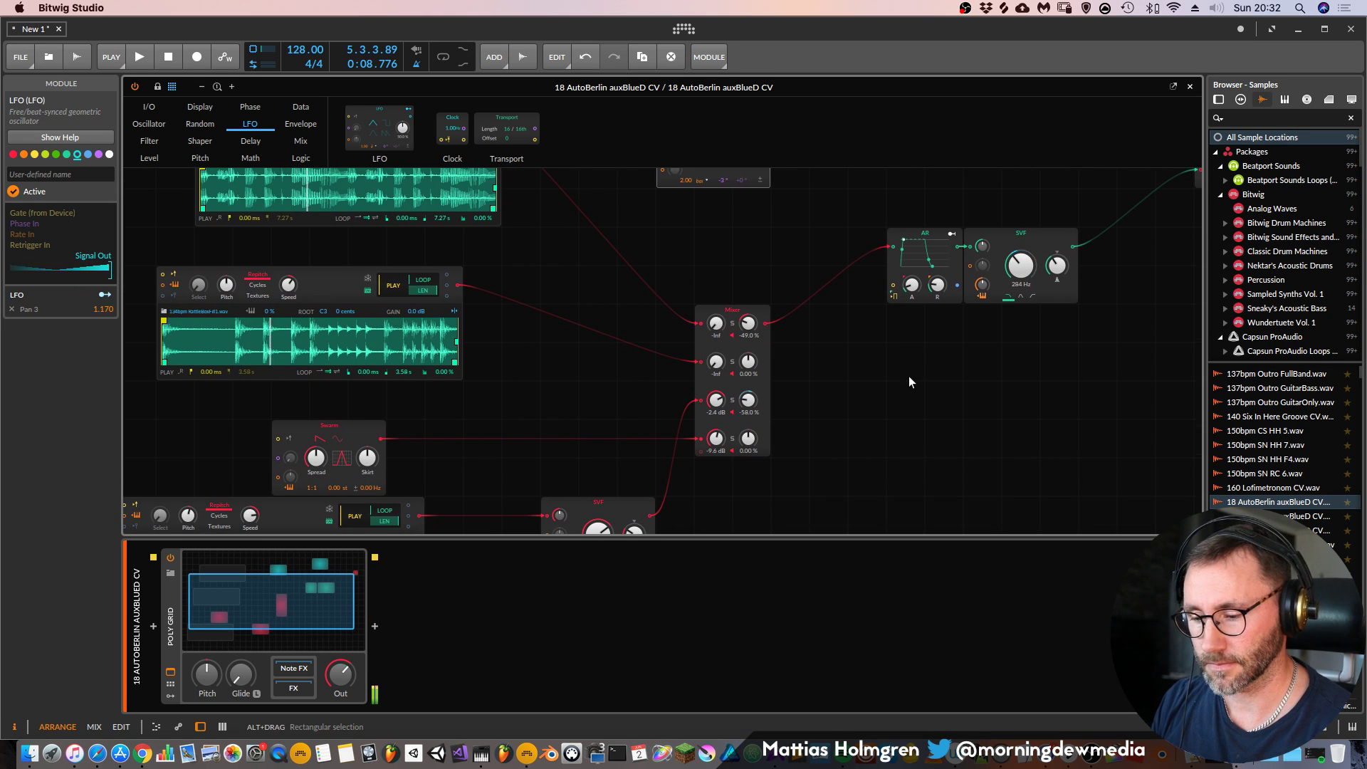
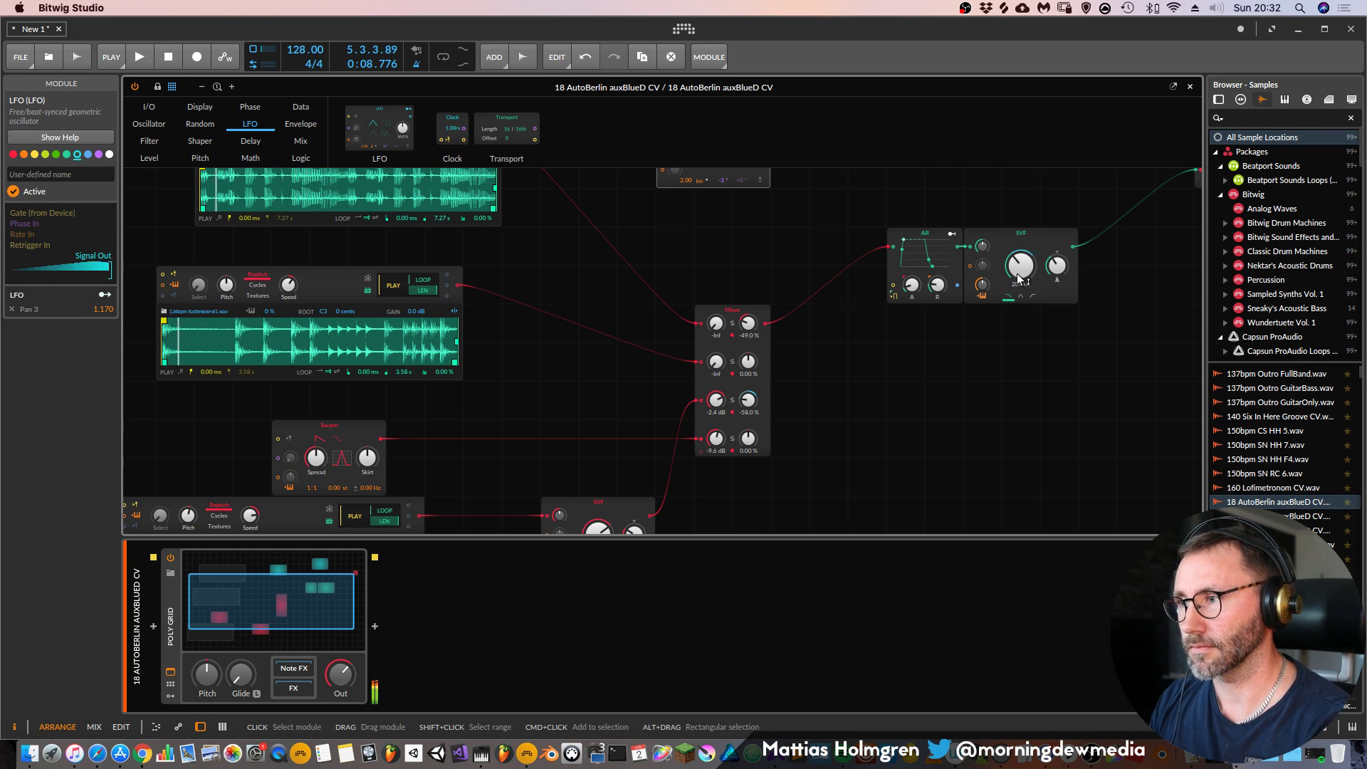
Close the Grid editor and record a new note clip of just over four bars on the 18 AutoBerlin track
left_click(1190, 87)
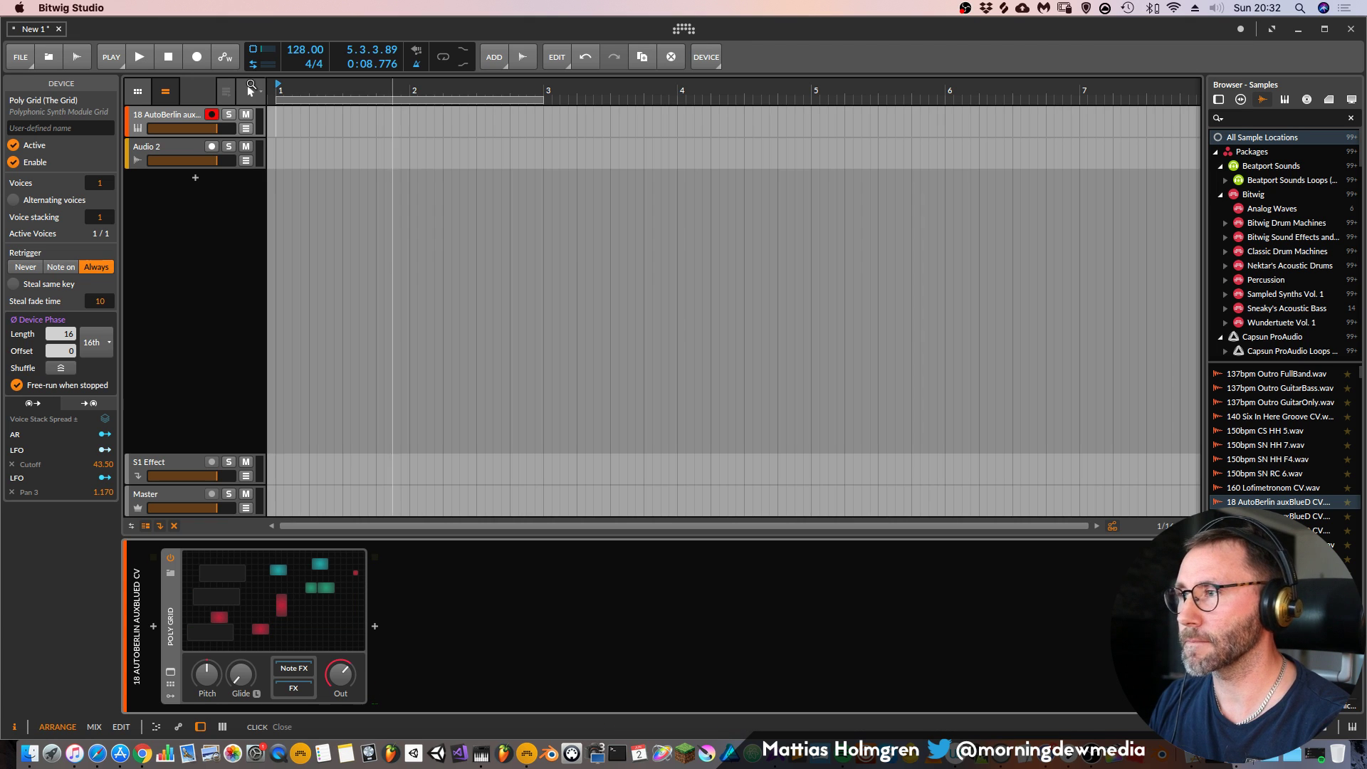
left_click(197, 57)
left_click(141, 57)
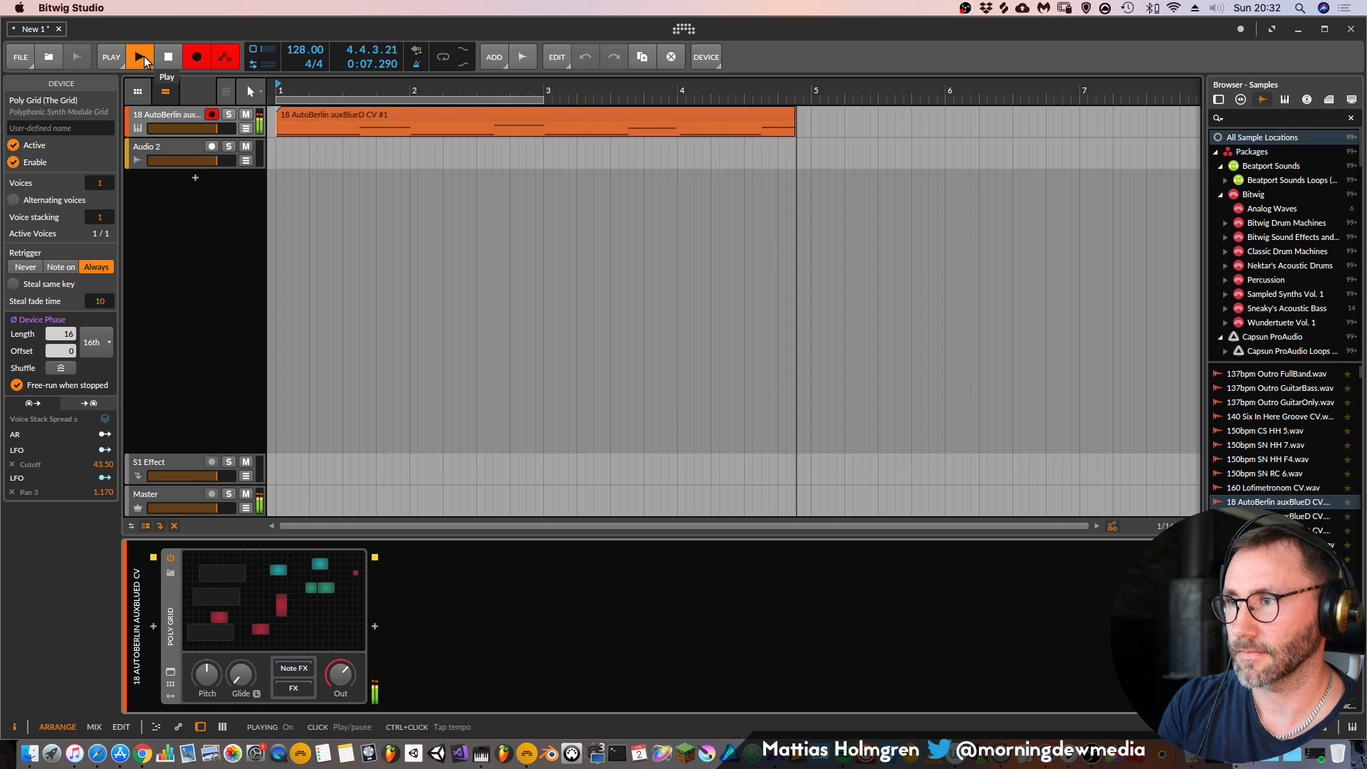
left_click(145, 61)
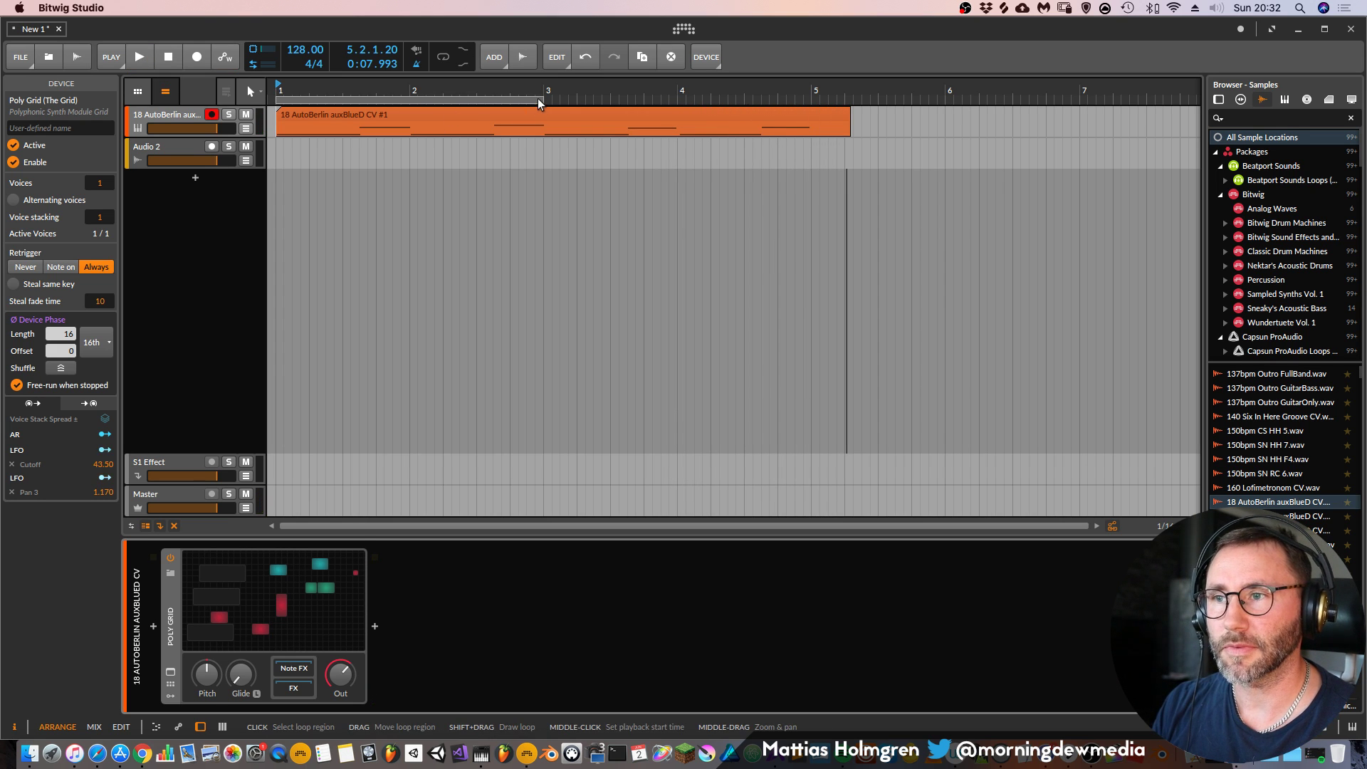
Extend the arranger loop region to bar 5 and trim the recorded clip to exactly four bars
left_click_drag(544, 99, 795, 107)
double_click(810, 121)
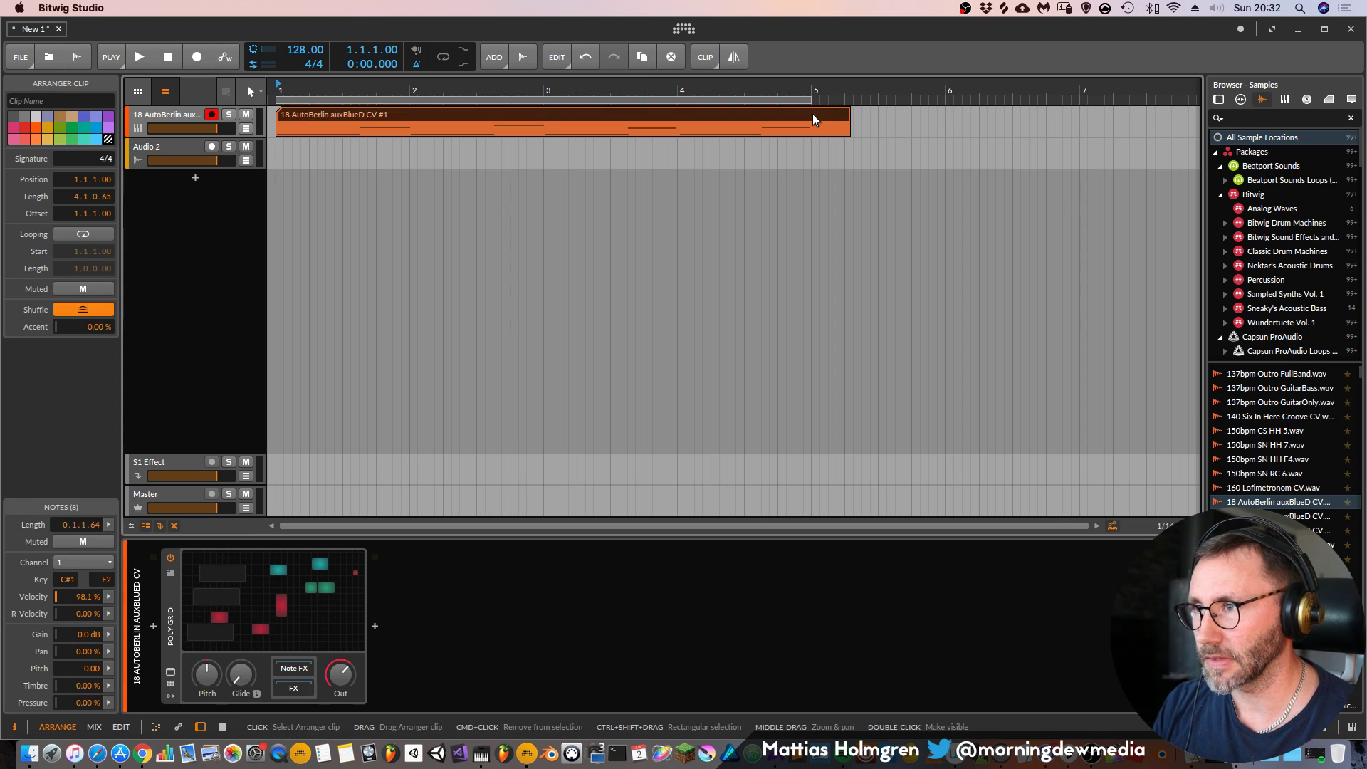
key("space")
key("space")
key("d")
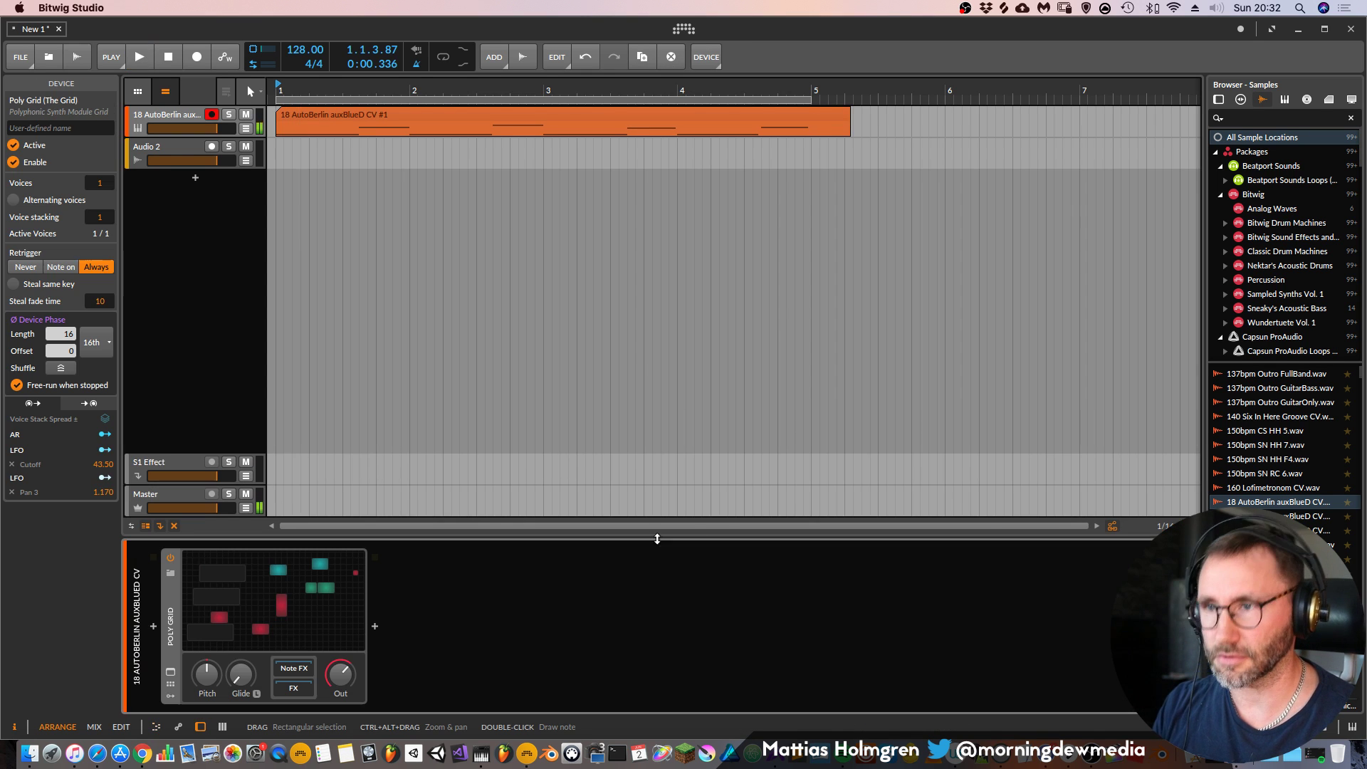
left_click_drag(850, 116, 811, 116)
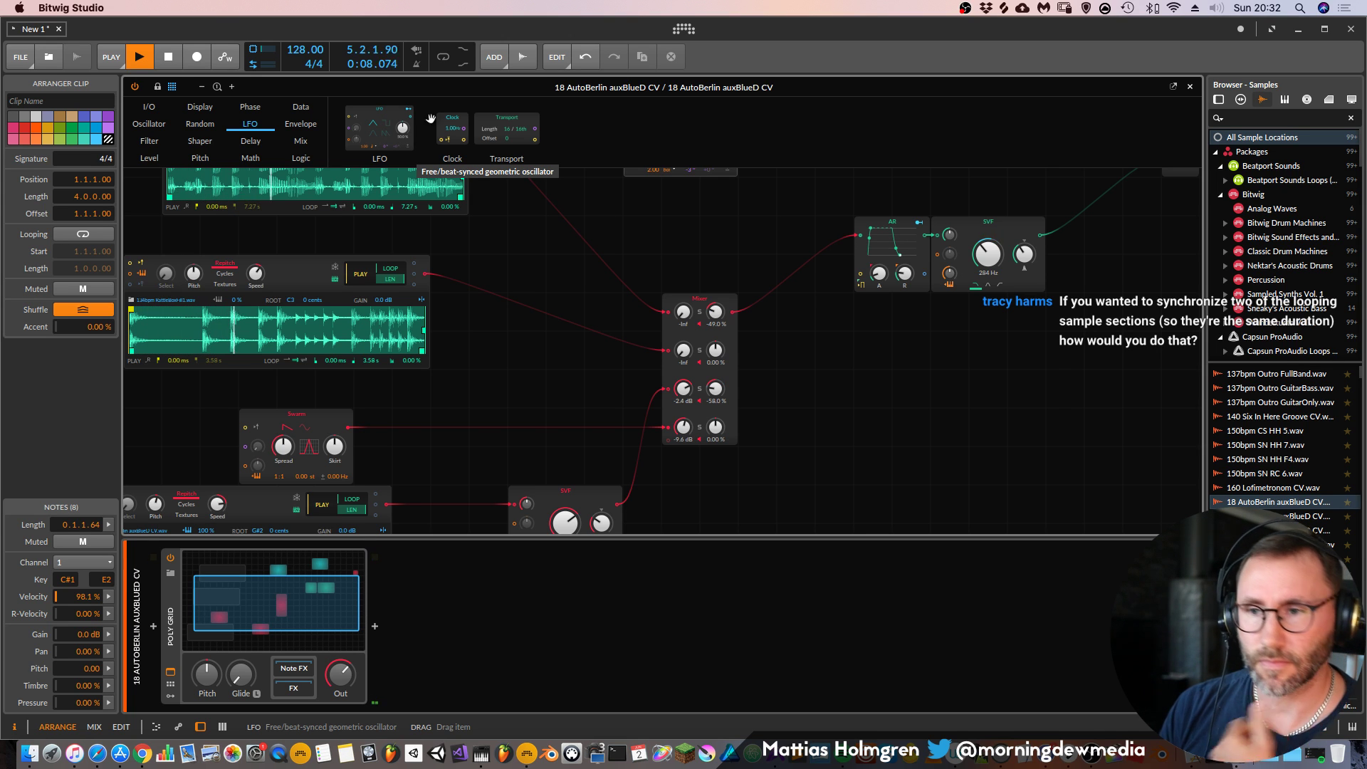
Play the clip with the Grid patch open and try to adjust the loop crossfade of the Sampler feeding the channel 3 SVF
key("space")
left_click_drag(540, 248, 616, 297)
key("space")
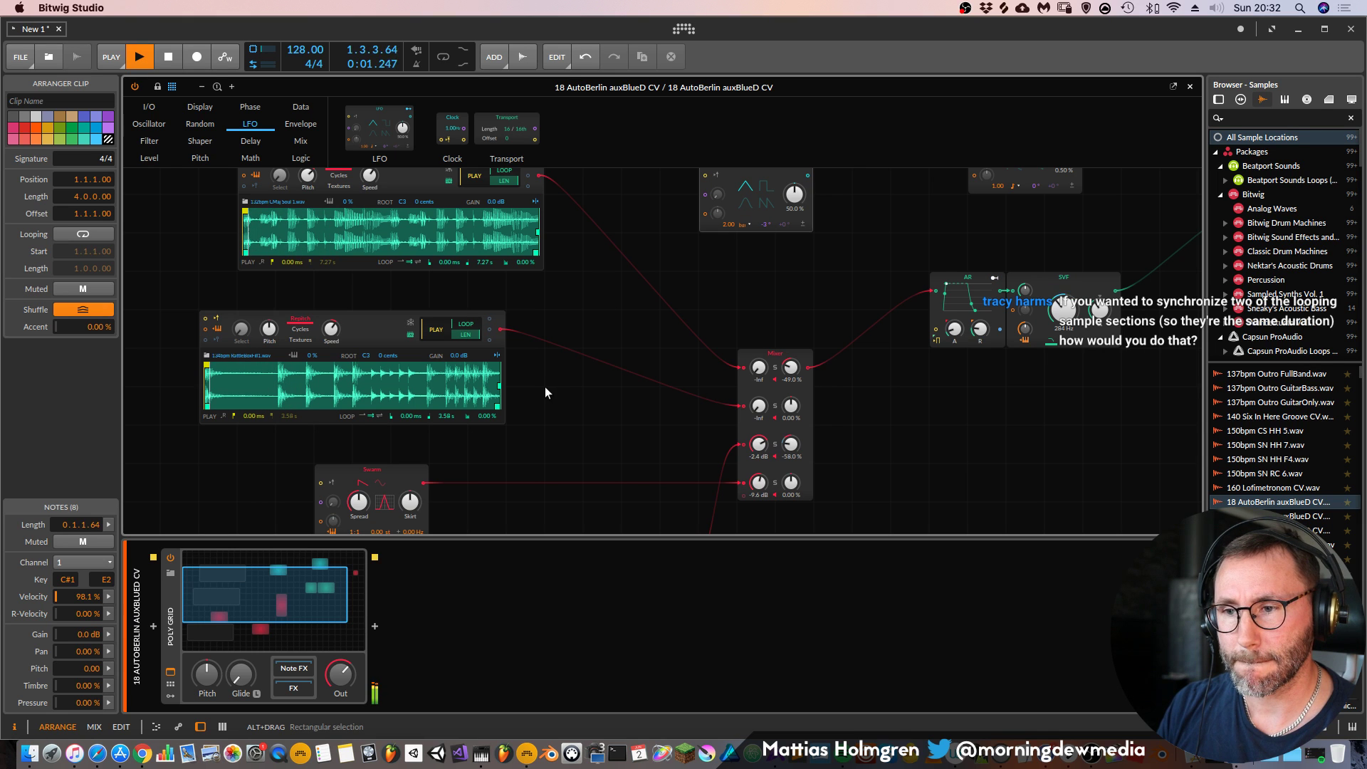
mouse_move(559, 296)
left_mouse_down()
mouse_move(490, 333)
mouse_move(570, 314)
mouse_move(585, 289)
mouse_move(570, 305)
left_mouse_up()
left_click_drag(654, 377, 661, 228)
left_click_drag(529, 313, 588, 256)
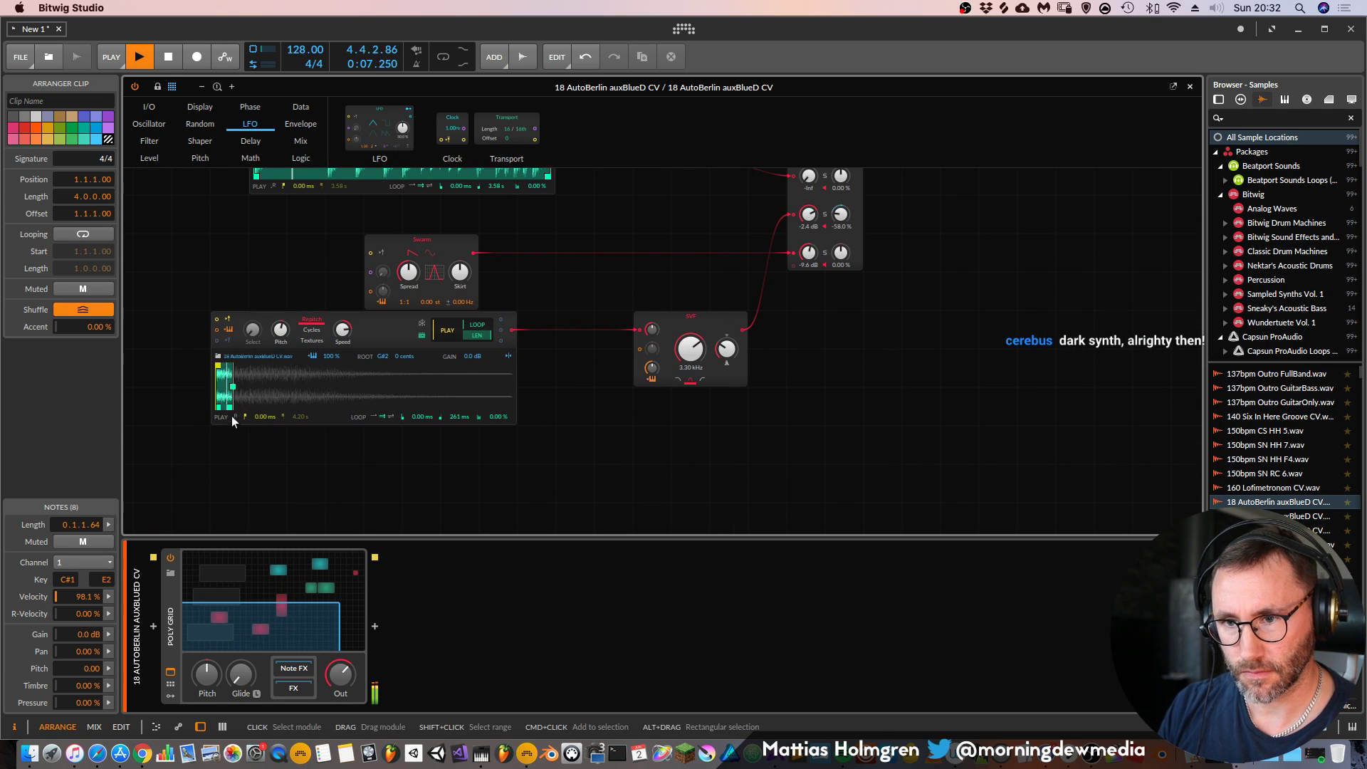
left_click_drag(232, 387, 230, 386)
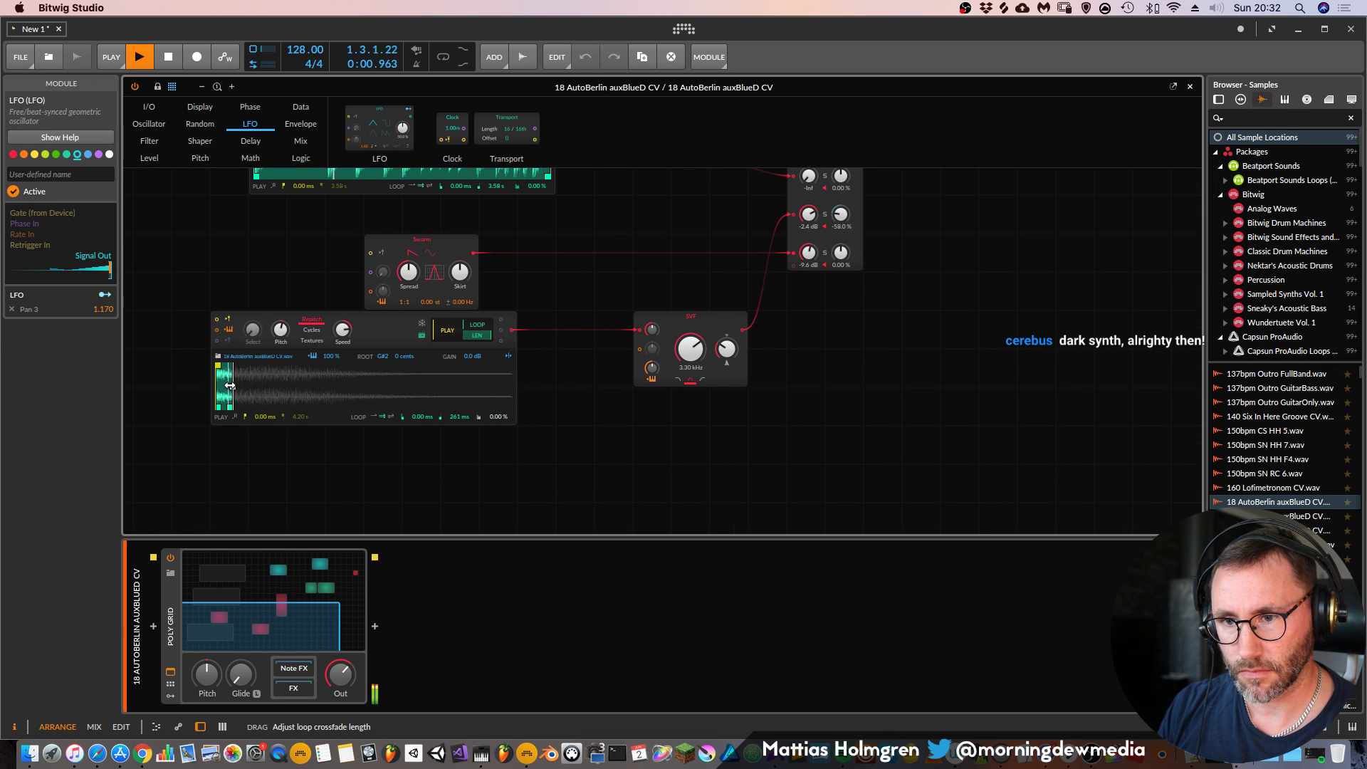
left_click_drag(232, 387, 267, 391)
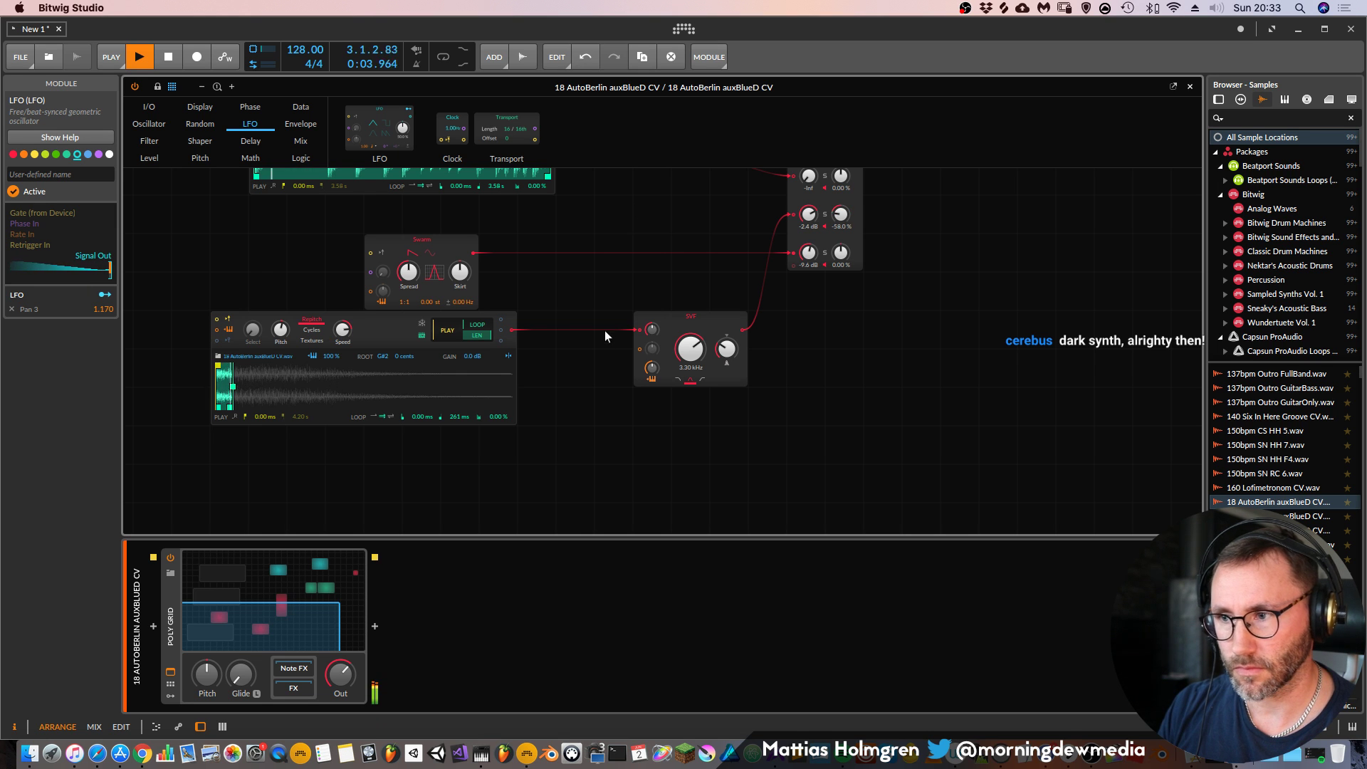
left_click_drag(649, 196, 481, 504)
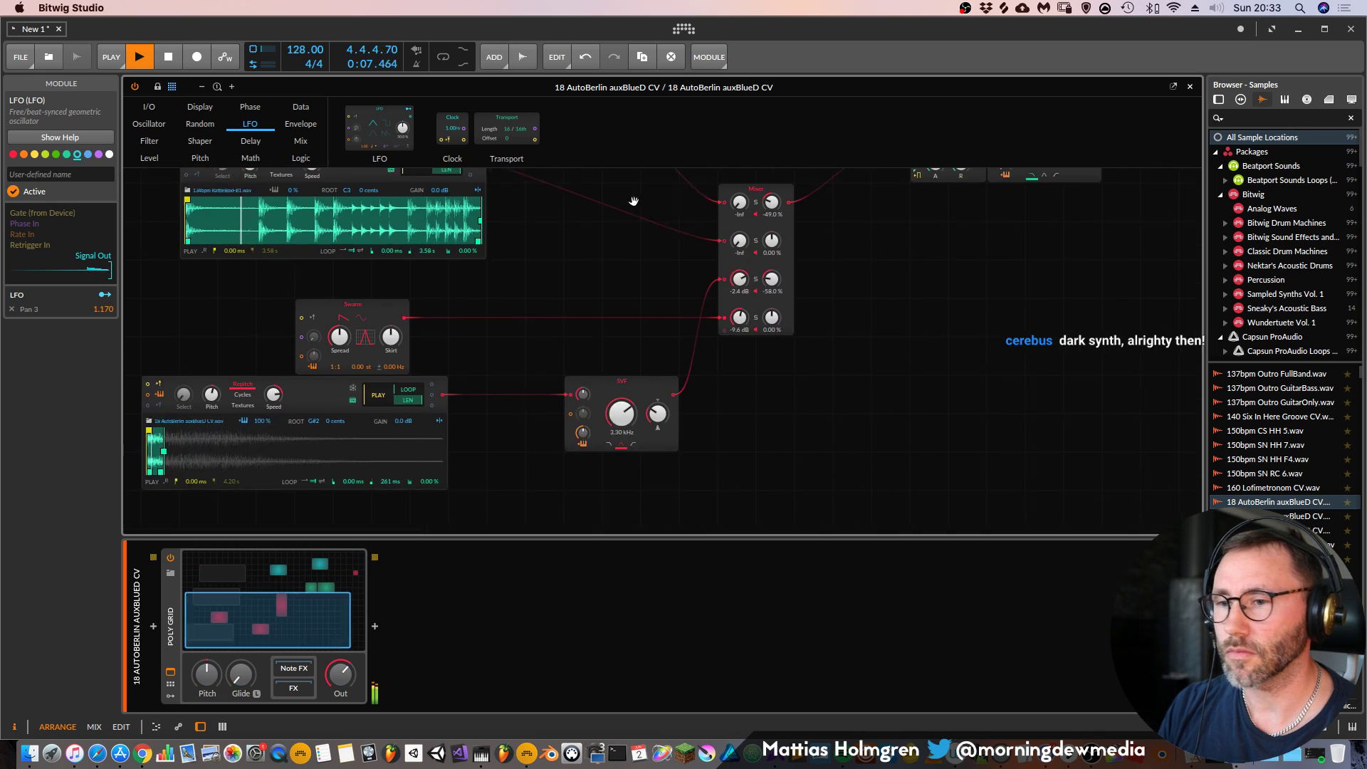
left_click_drag(525, 380, 597, 355)
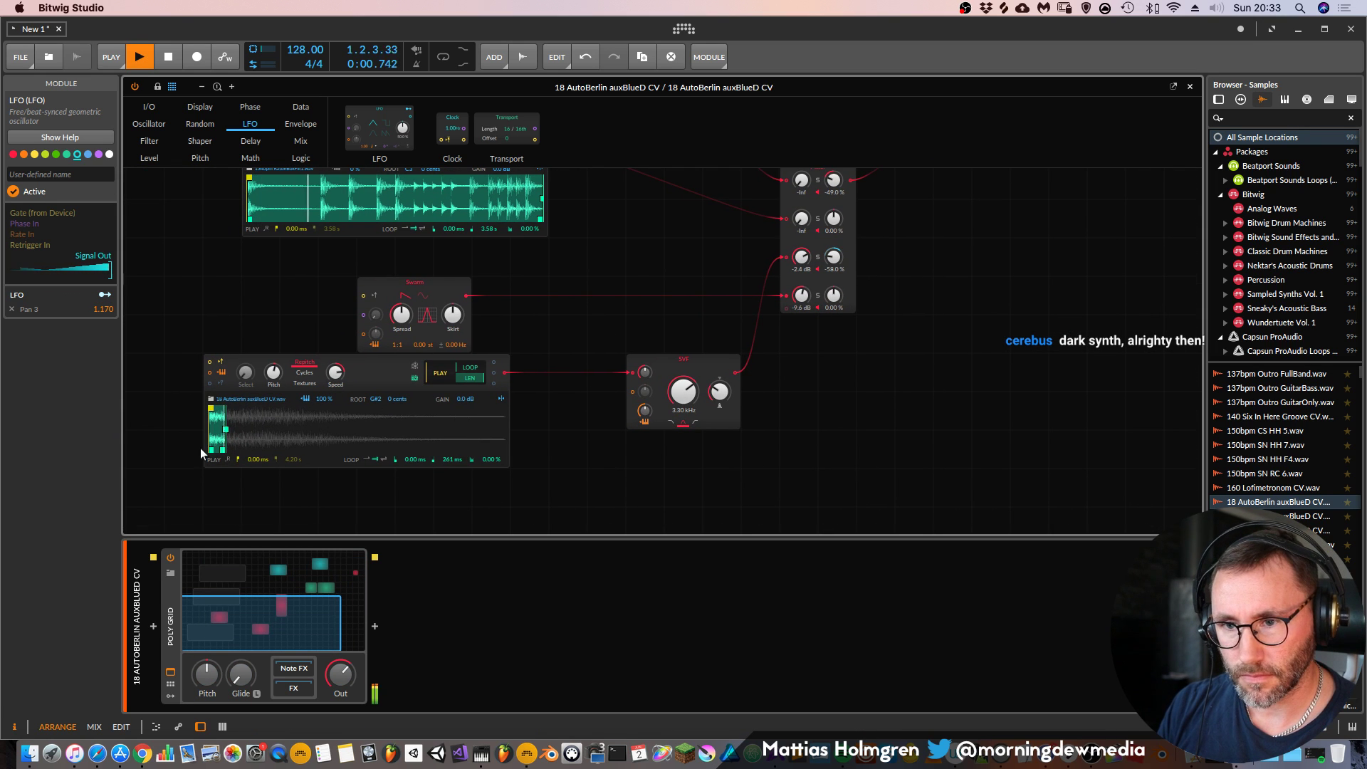
Set the lowest Sampler's loop start to 141 ms, loop length to 450 ms and loop crossfade to 2.00 %, and replay it
mouse_move(451, 464)
left_mouse_down()
mouse_move(451, 495)
mouse_move(448, 463)
mouse_move(435, 460)
left_mouse_up()
key("space")
key("space")
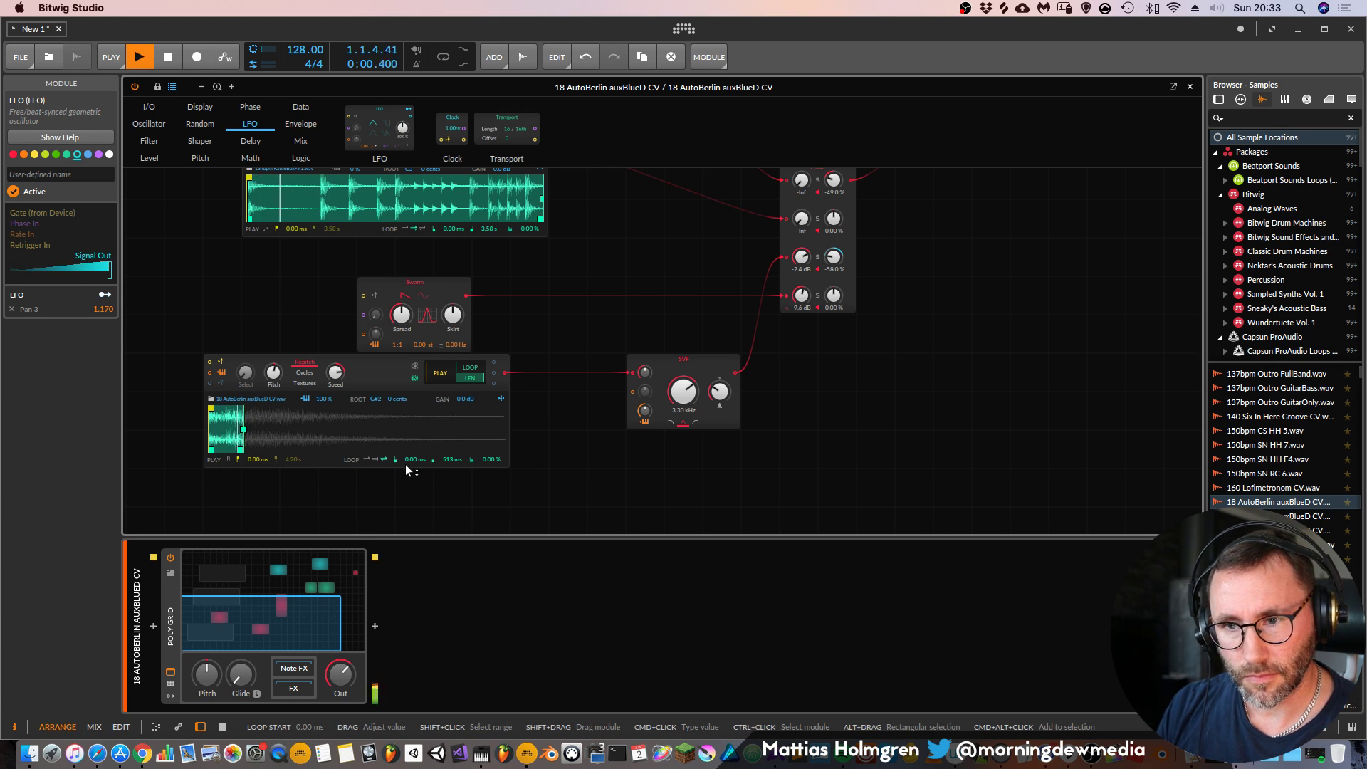
left_click_drag(453, 460, 486, 459)
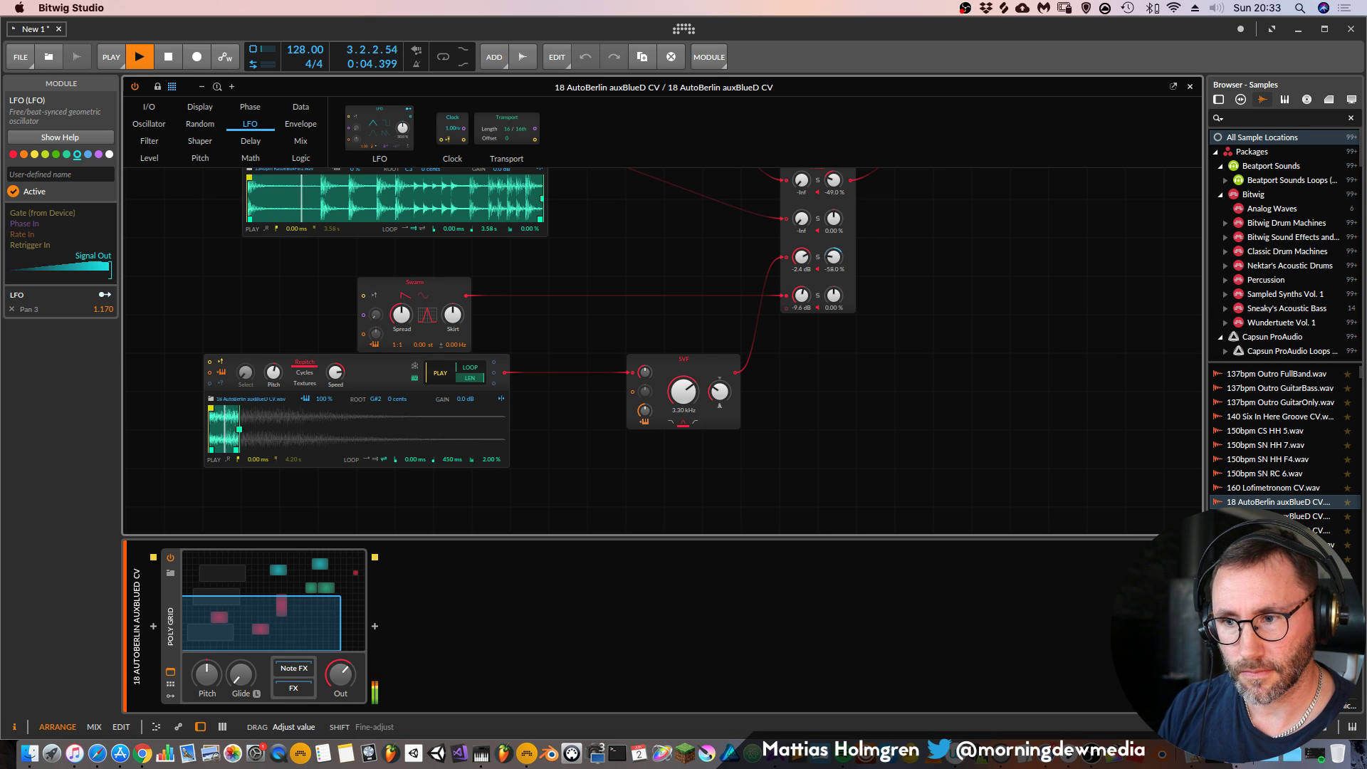
left_click_drag(211, 449, 217, 449)
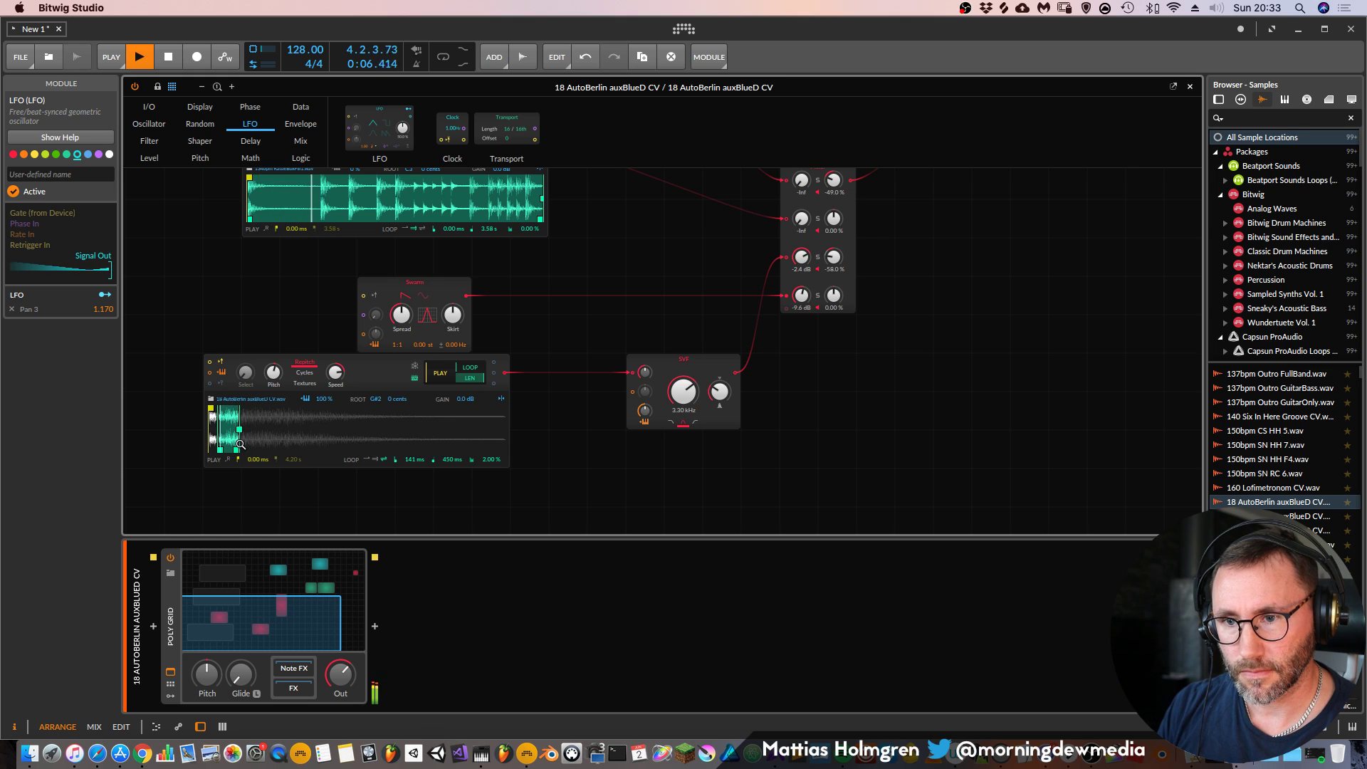
key("space")
key("space")
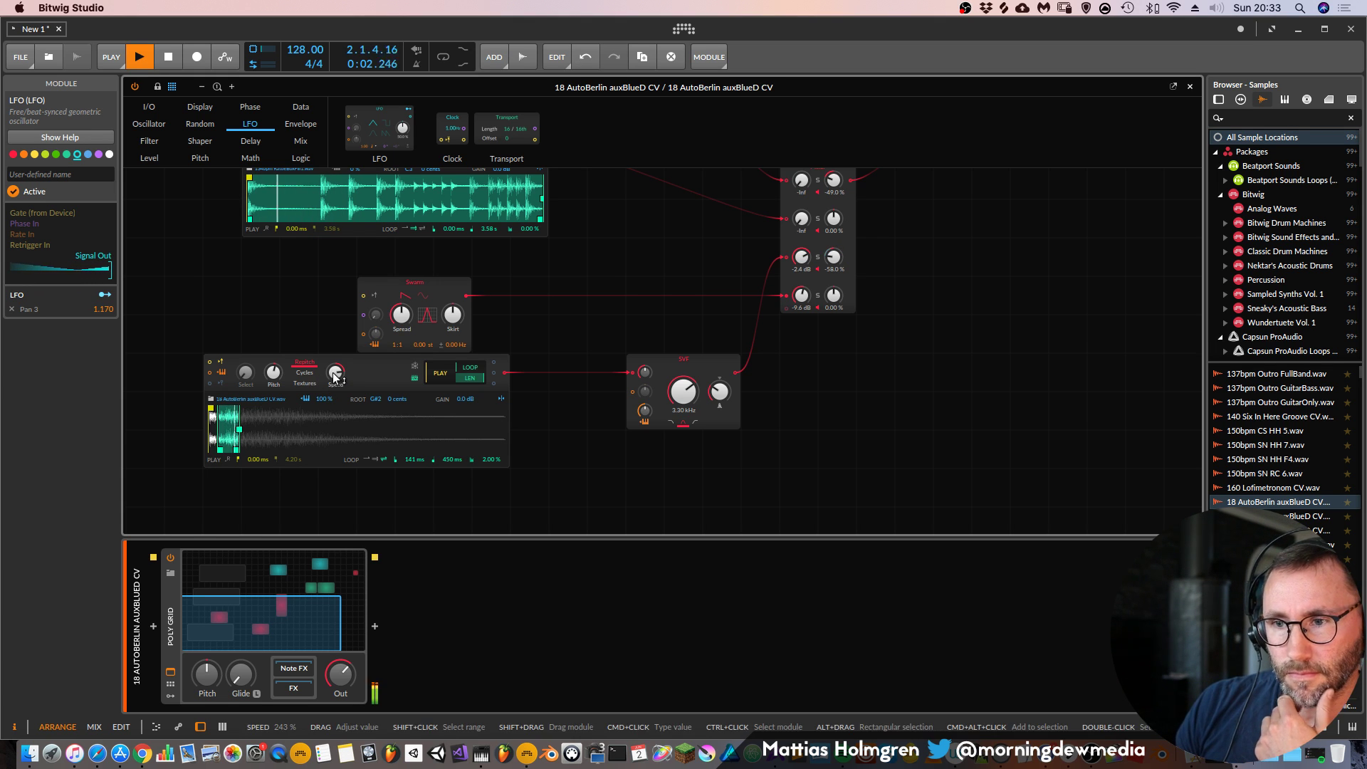
Try the lowest Sampler's speed at 241 %, return it to 243 % and restart playback
left_click_drag(335, 373, 336, 372)
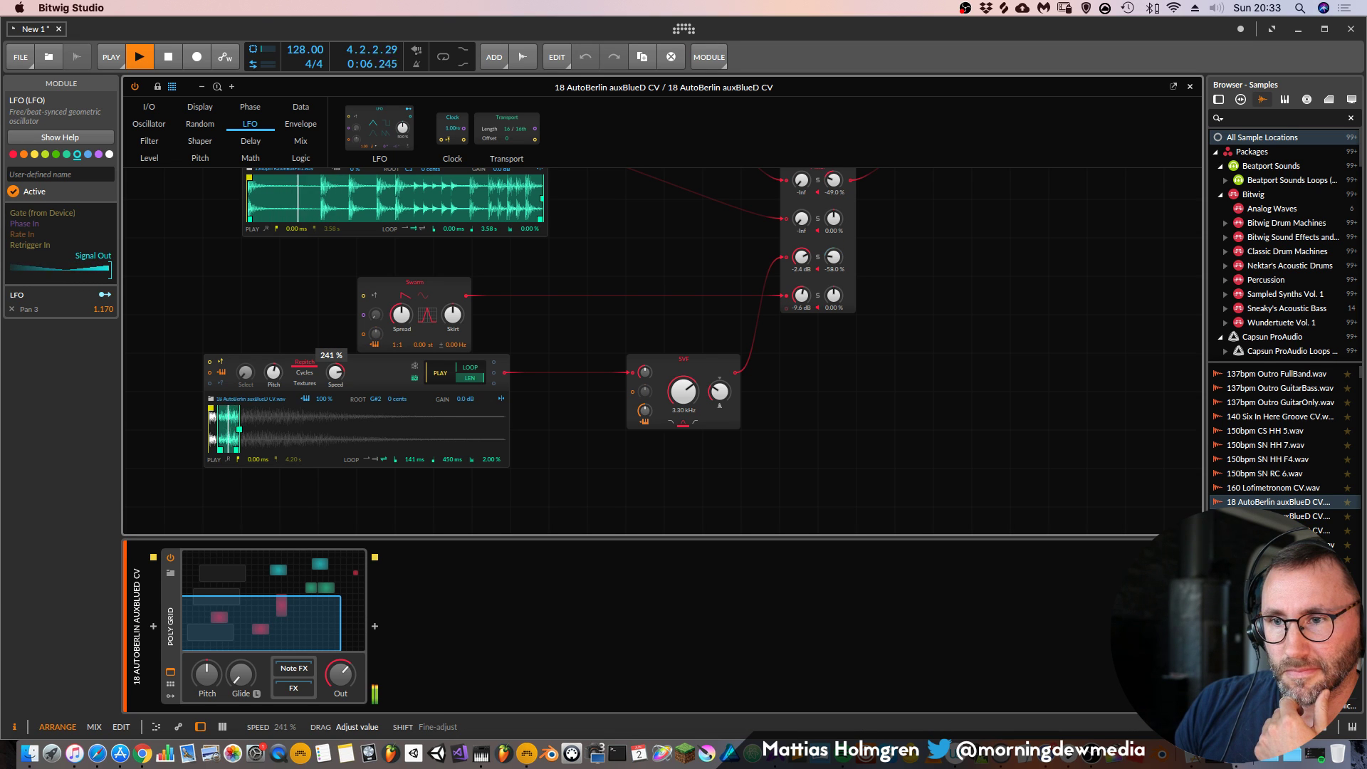
left_click_drag(335, 372, 336, 372)
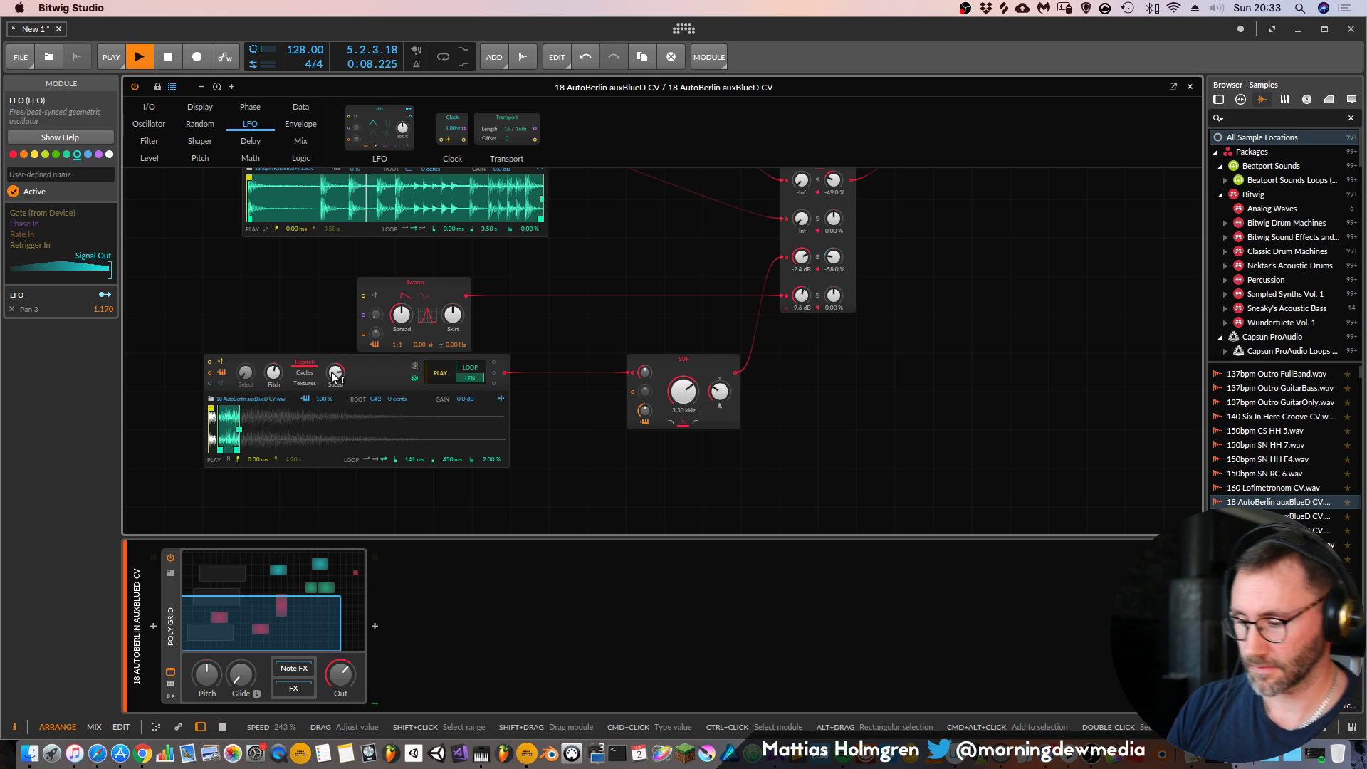
key("space")
key("space")
Move the Mixer slightly farther from its sources and lower its channel 3 level to -2.6 dB
scroll(928, 309, "right", 3)
scroll(929, 309, "up", 3)
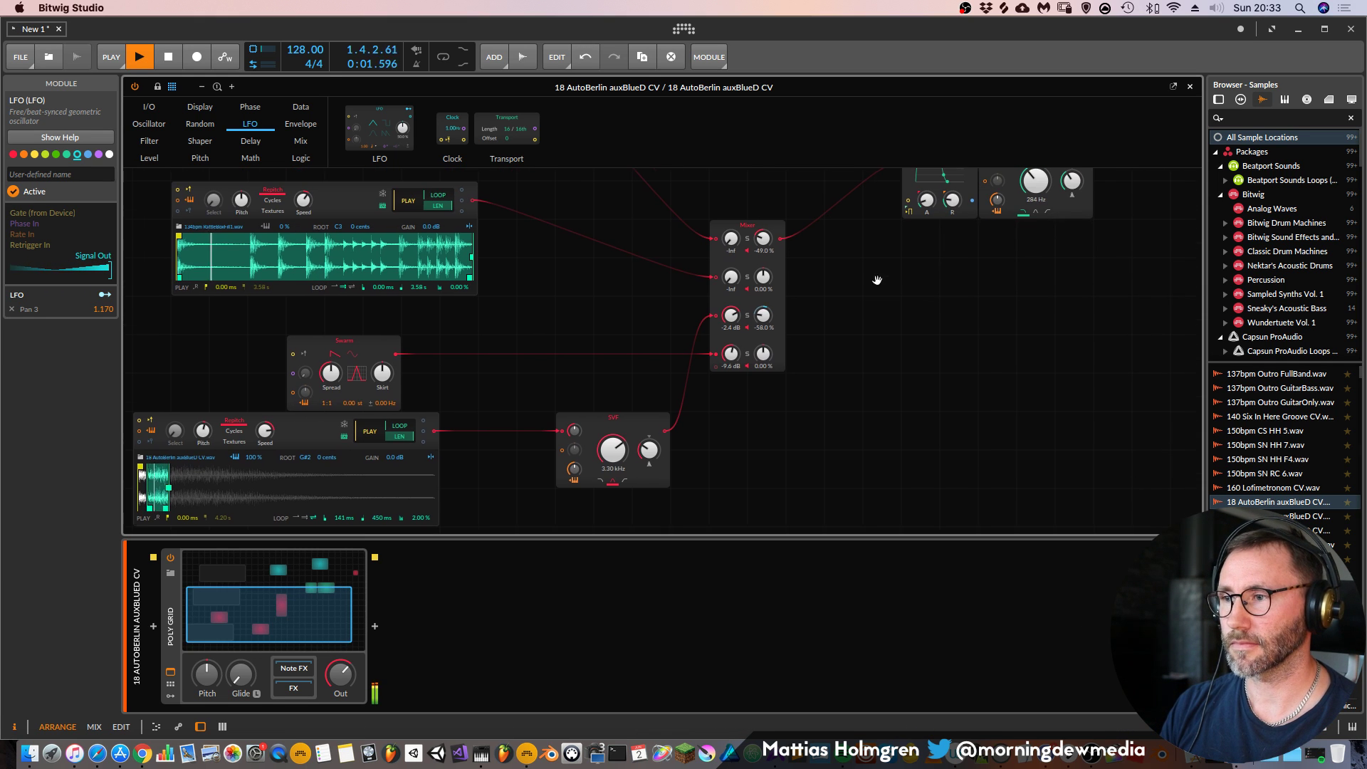
left_click_drag(766, 219, 804, 219)
mouse_move(769, 314)
left_mouse_down()
mouse_move(769, 349)
mouse_move(769, 309)
left_mouse_up()
key("space")
key("space")
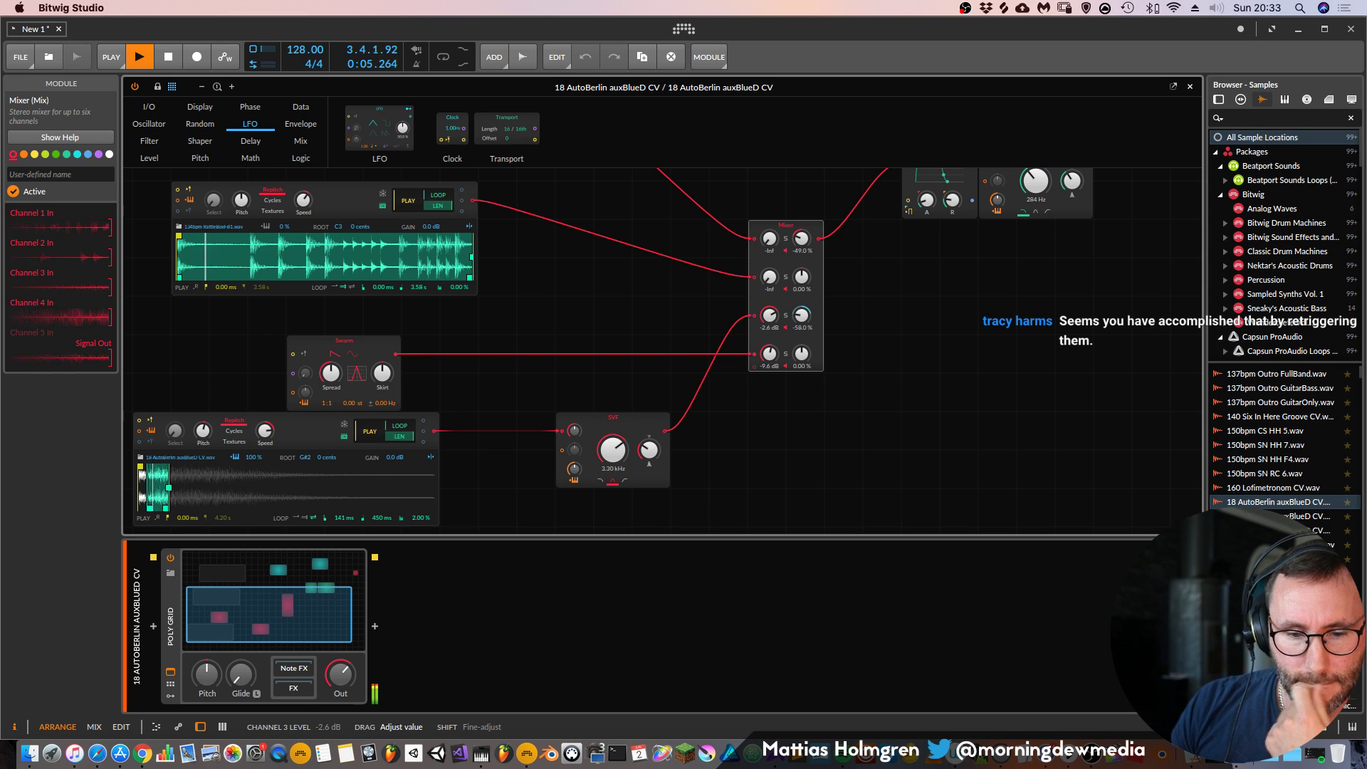
key("space")
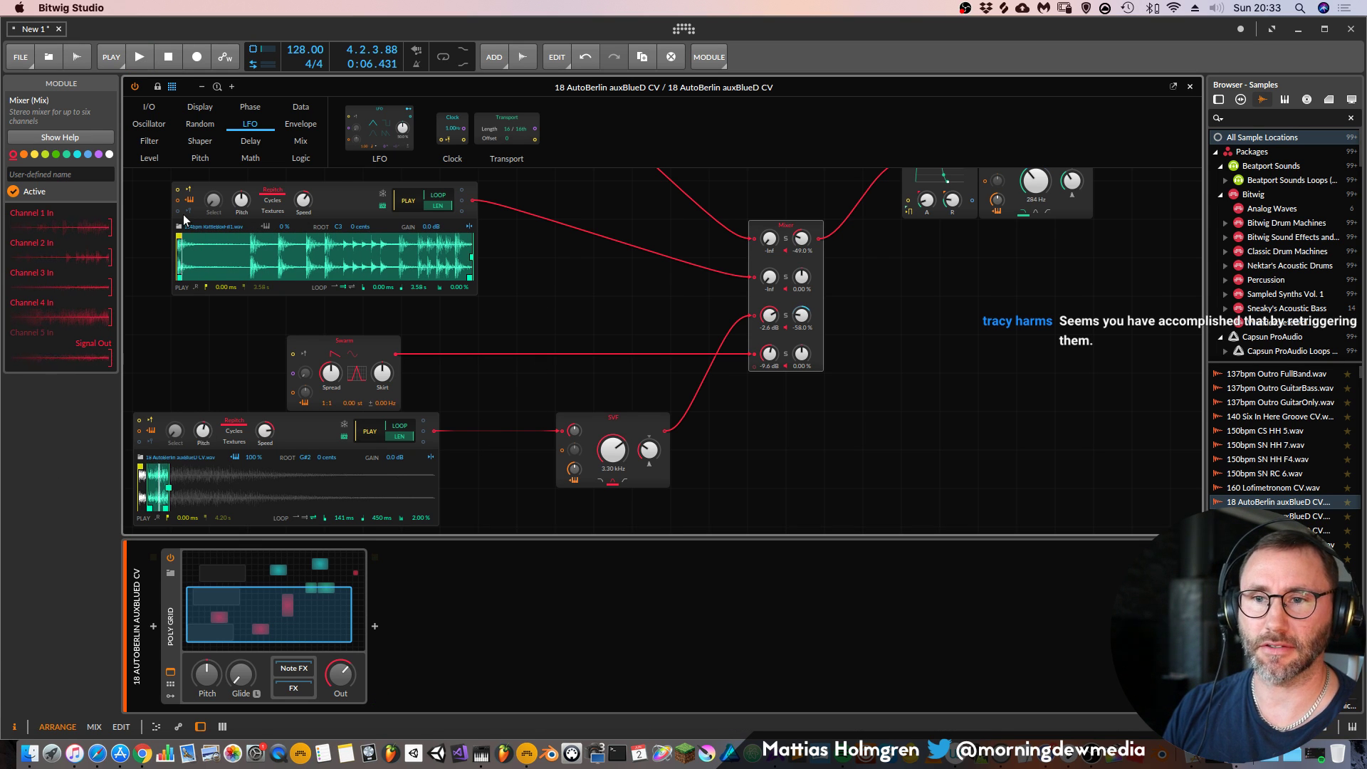
key("space")
scroll(626, 299, "up", 2)
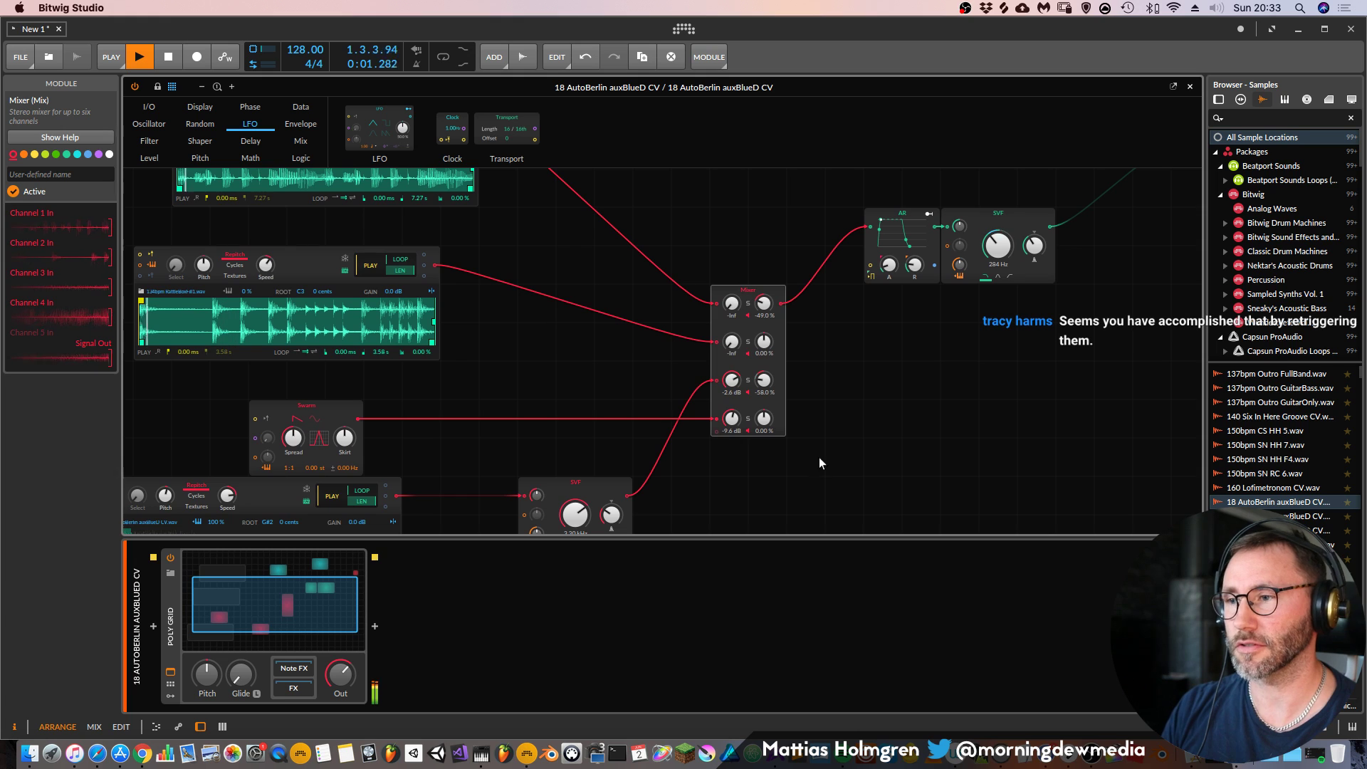
left_click_drag(738, 351, 738, 342)
key("space")
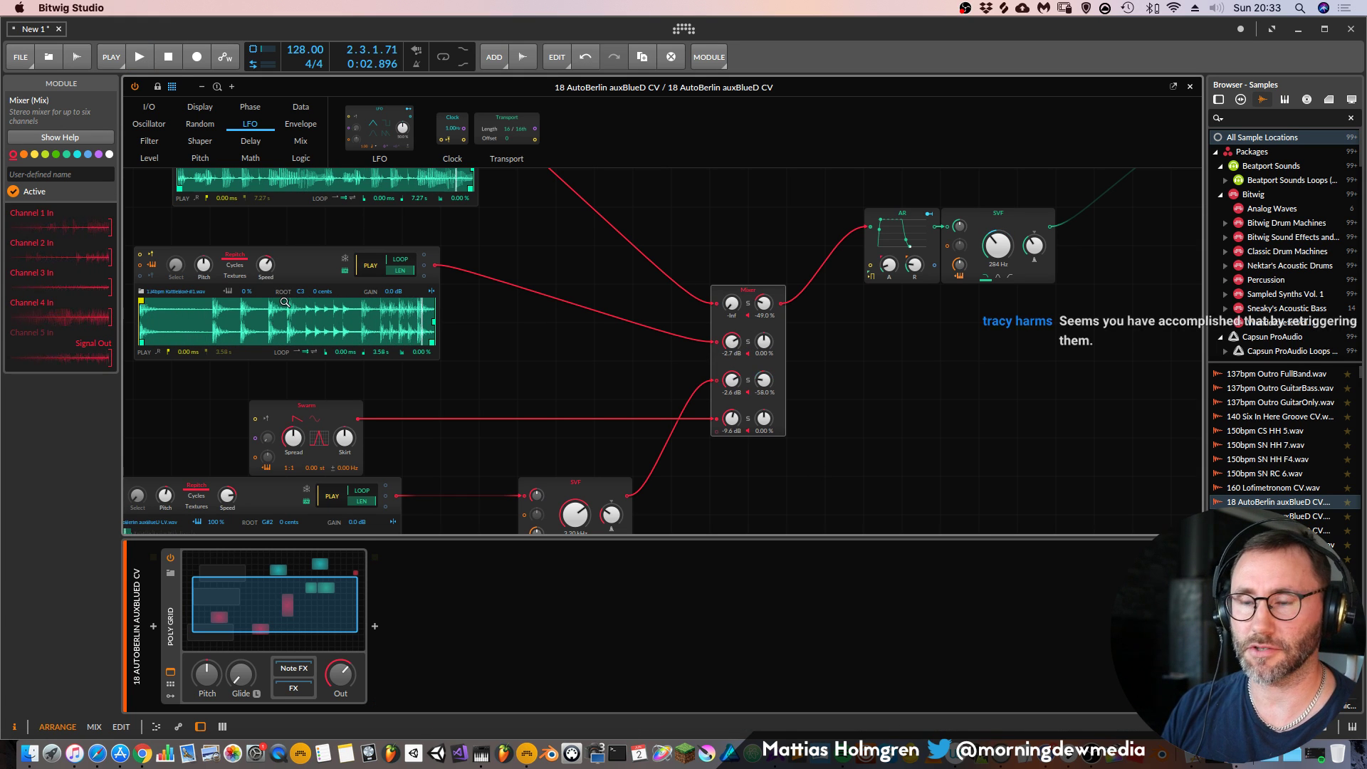
left_click_drag(503, 257, 552, 331)
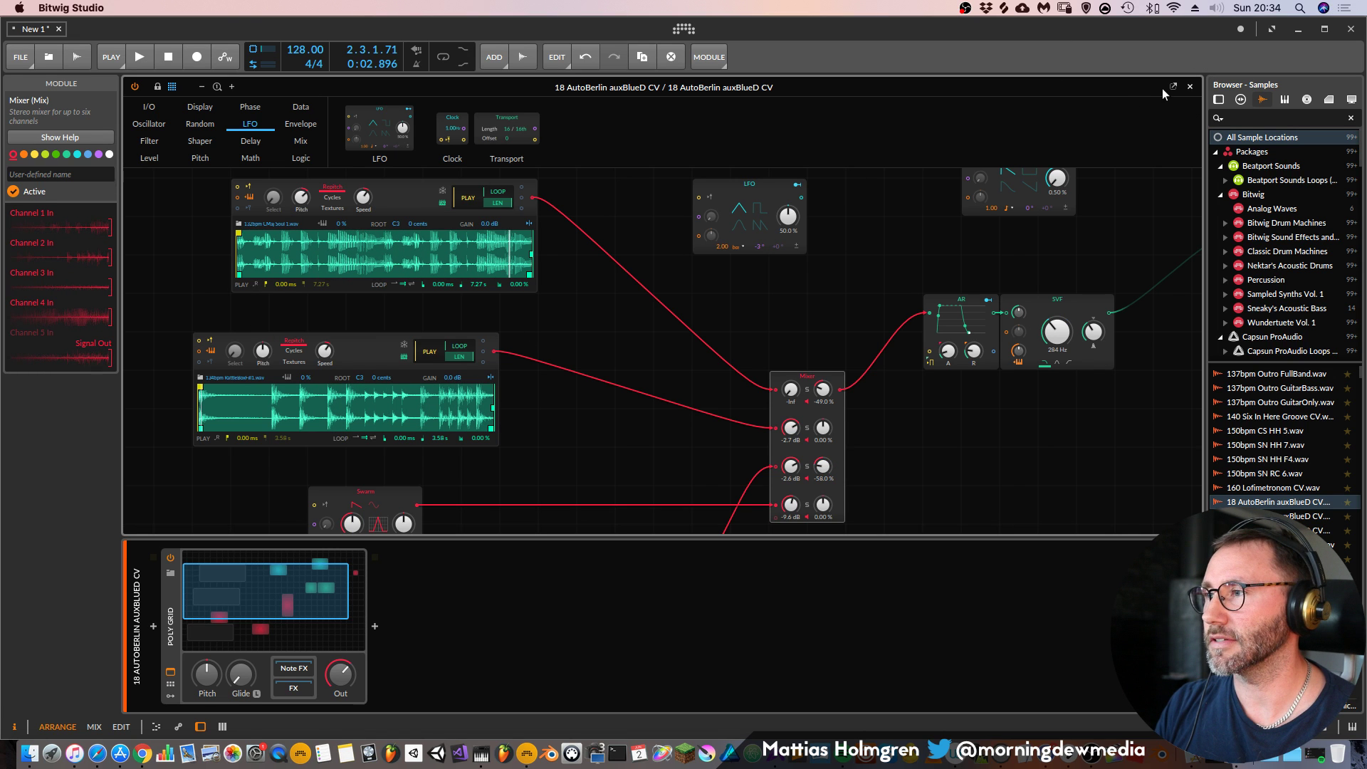
left_click(1189, 86)
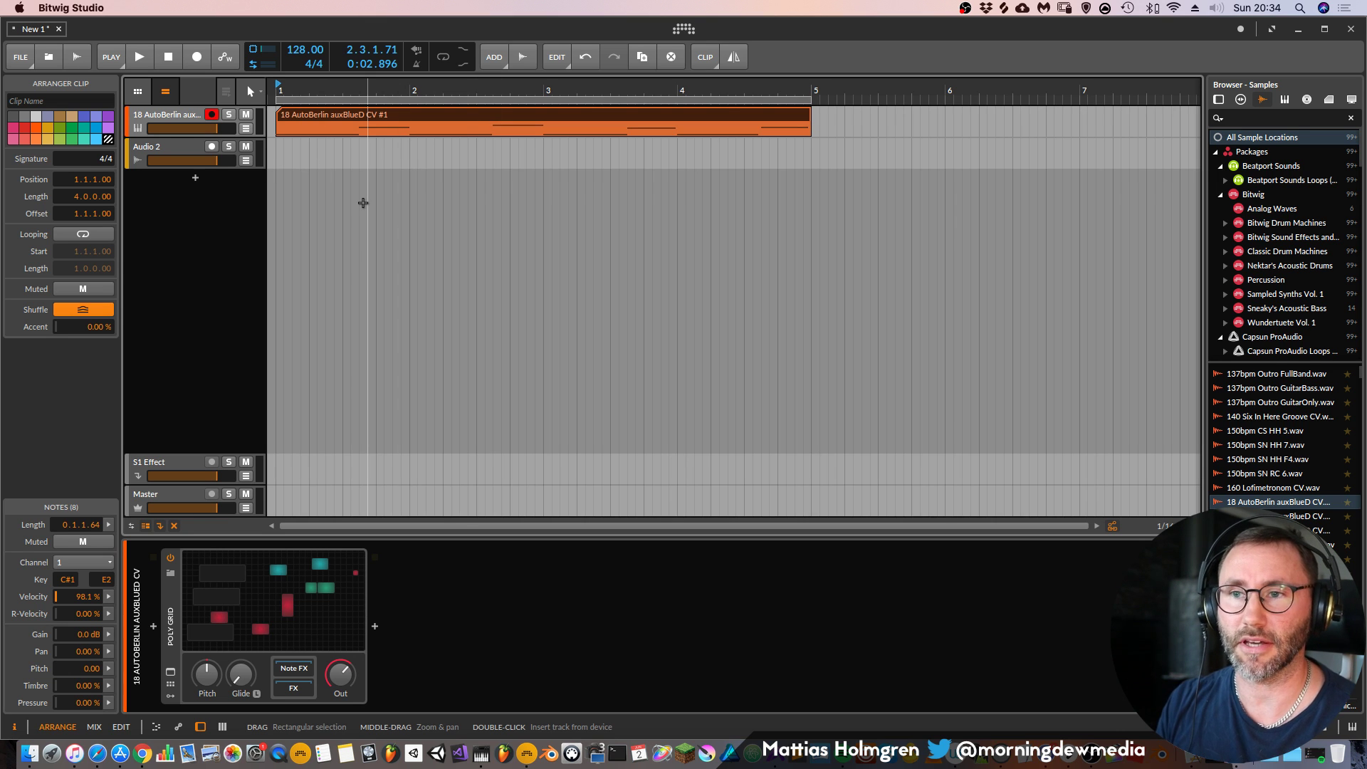
key("space")
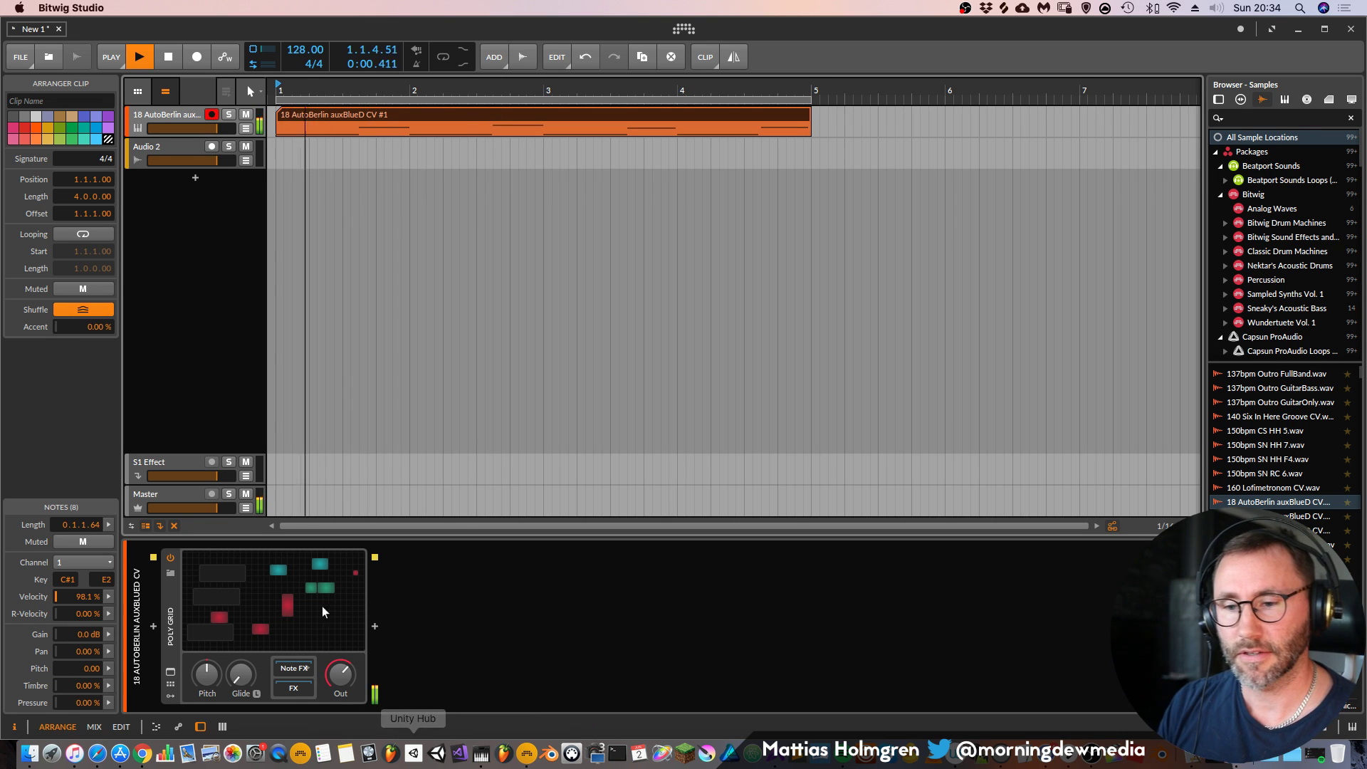
left_click(345, 592)
key("space")
left_click_drag(722, 350, 722, 372)
Examine the routing from the Samplers and Swarm through the Mixer, AR and SVFs, and listen to the patch
scroll(536, 244, "up", 5)
scroll(536, 244, "left", 4)
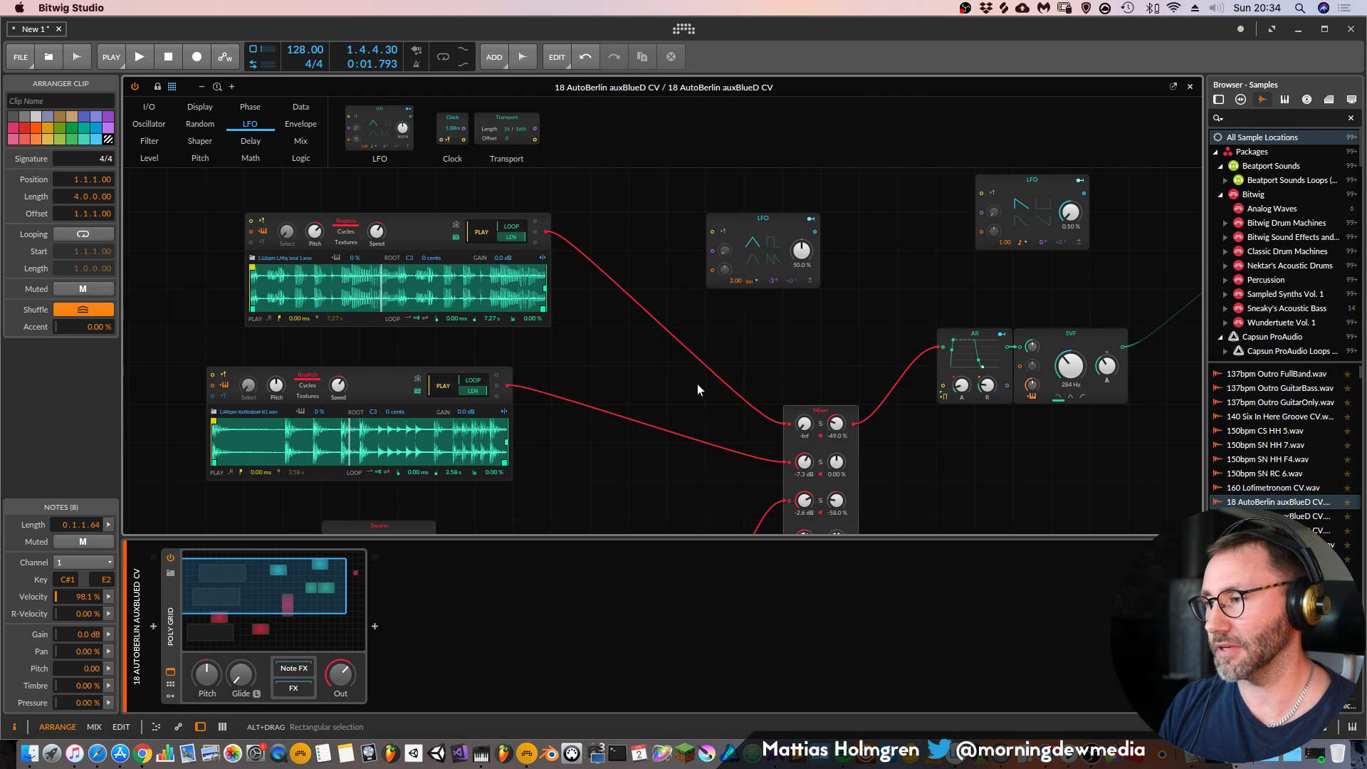
scroll(698, 383, "down", 5)
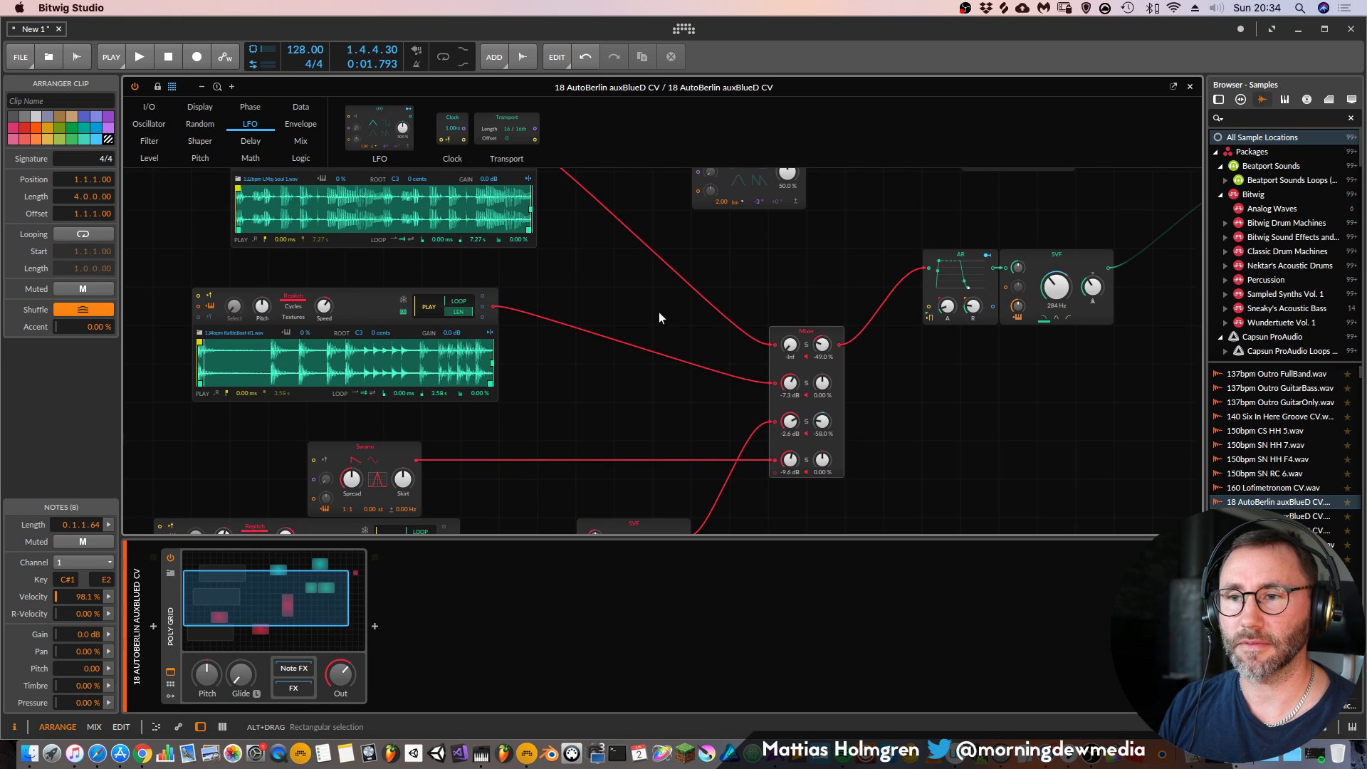
scroll(656, 309, "up", 3)
scroll(656, 310, "right", 1)
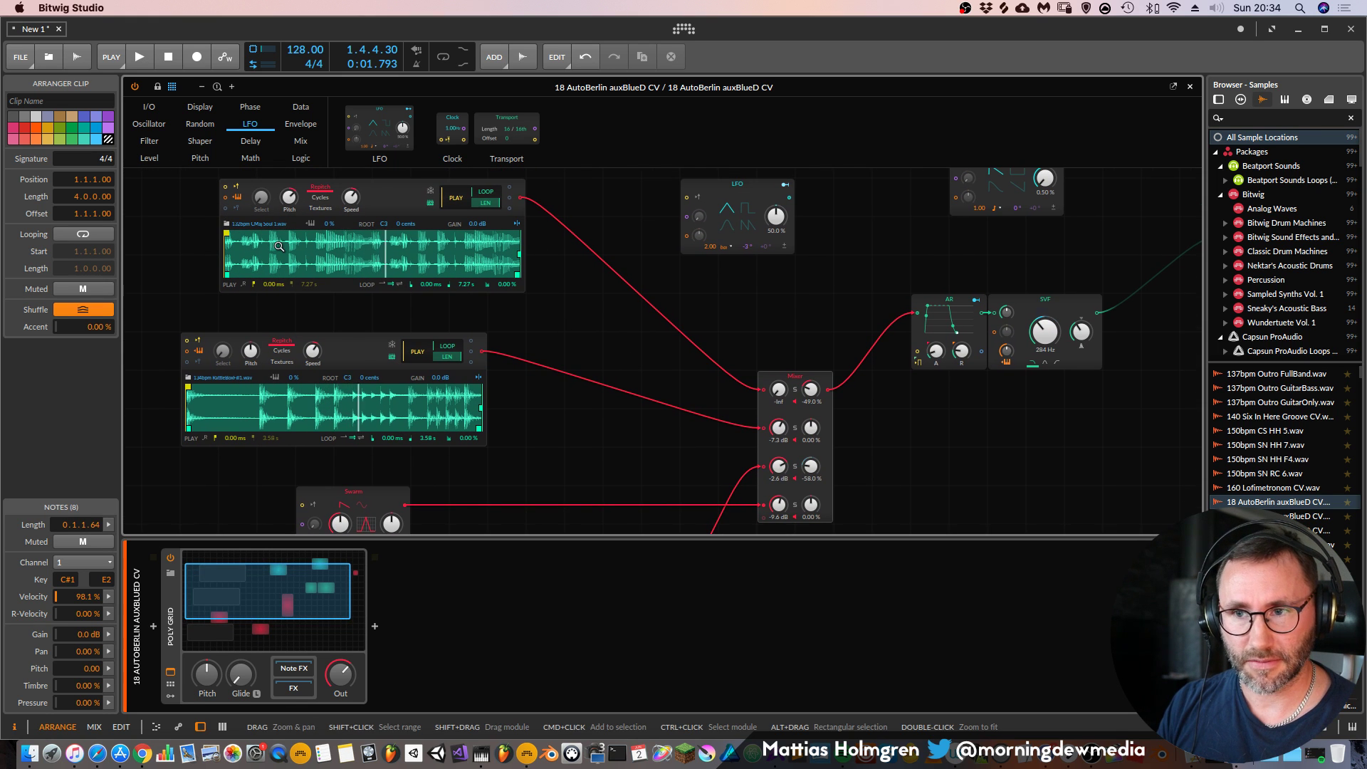
scroll(444, 283, "down", 6)
scroll(525, 294, "right", 5)
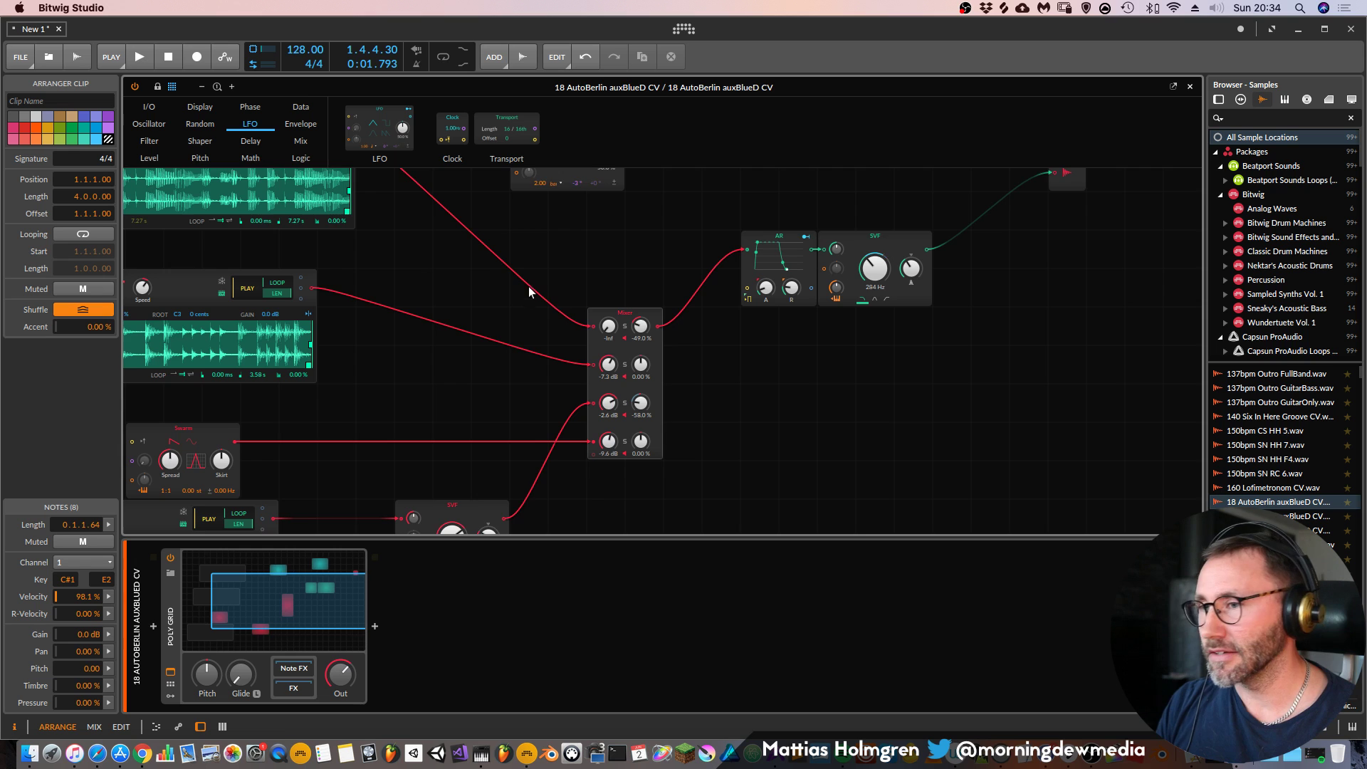
key("space")
scroll(523, 383, "down", 3)
scroll(523, 383, "left", 2)
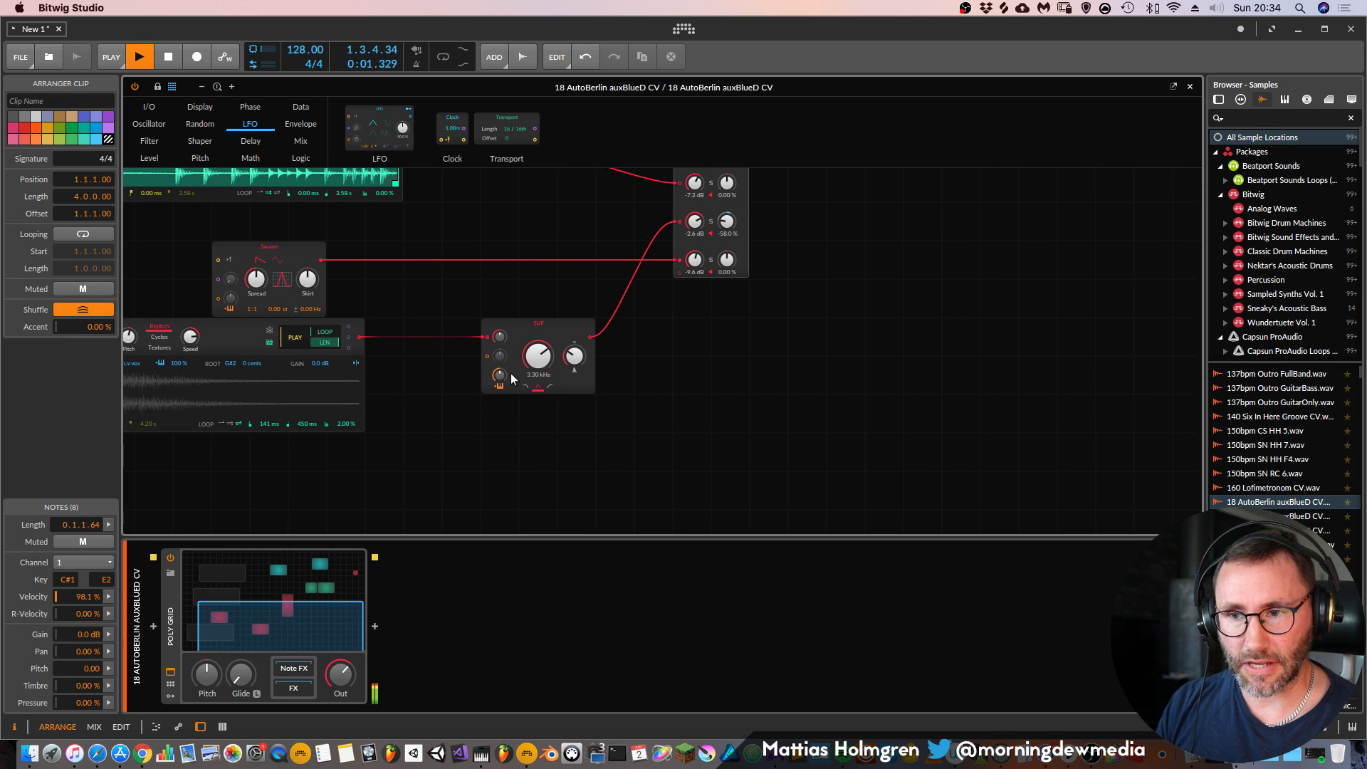
scroll(511, 375, "down", 4)
scroll(512, 375, "left", 3)
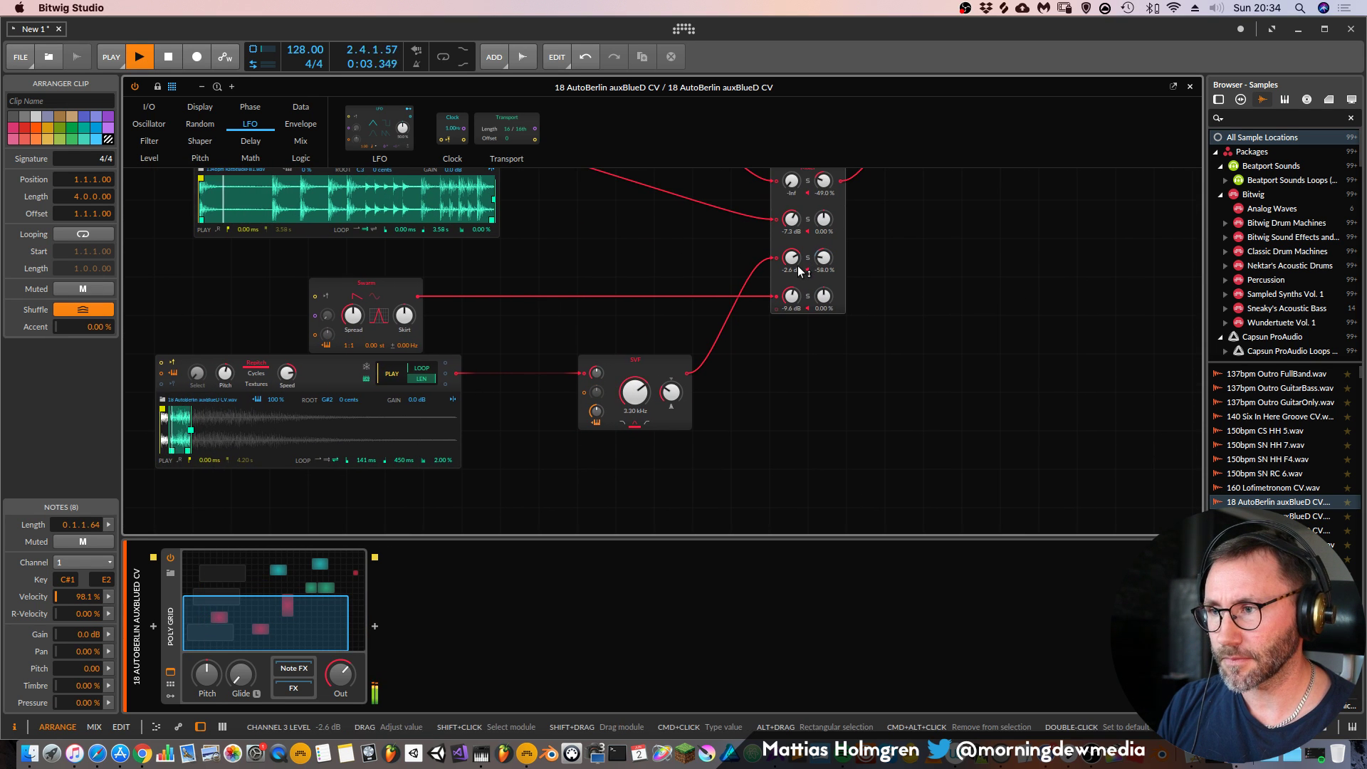
scroll(714, 268, "up", 3)
scroll(715, 269, "right", 3)
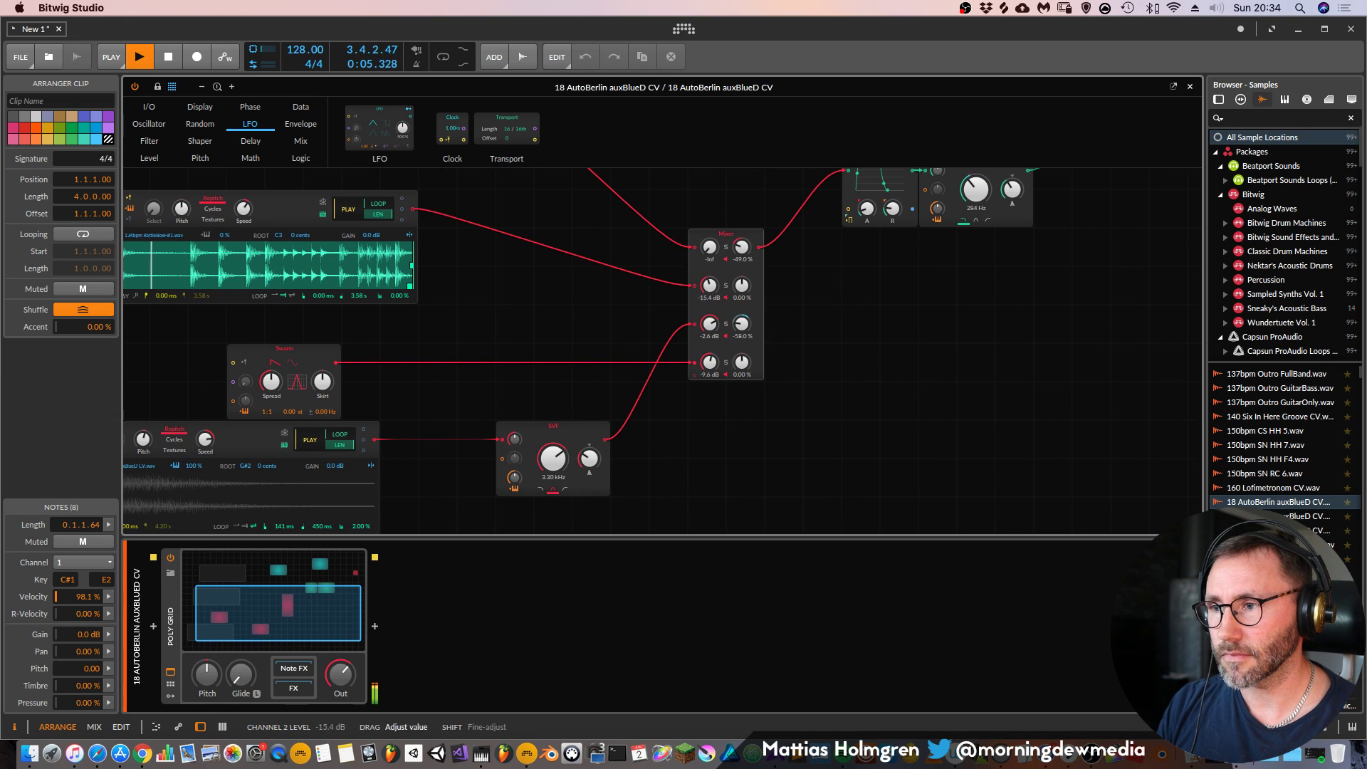
left_click_drag(710, 246, 710, 232)
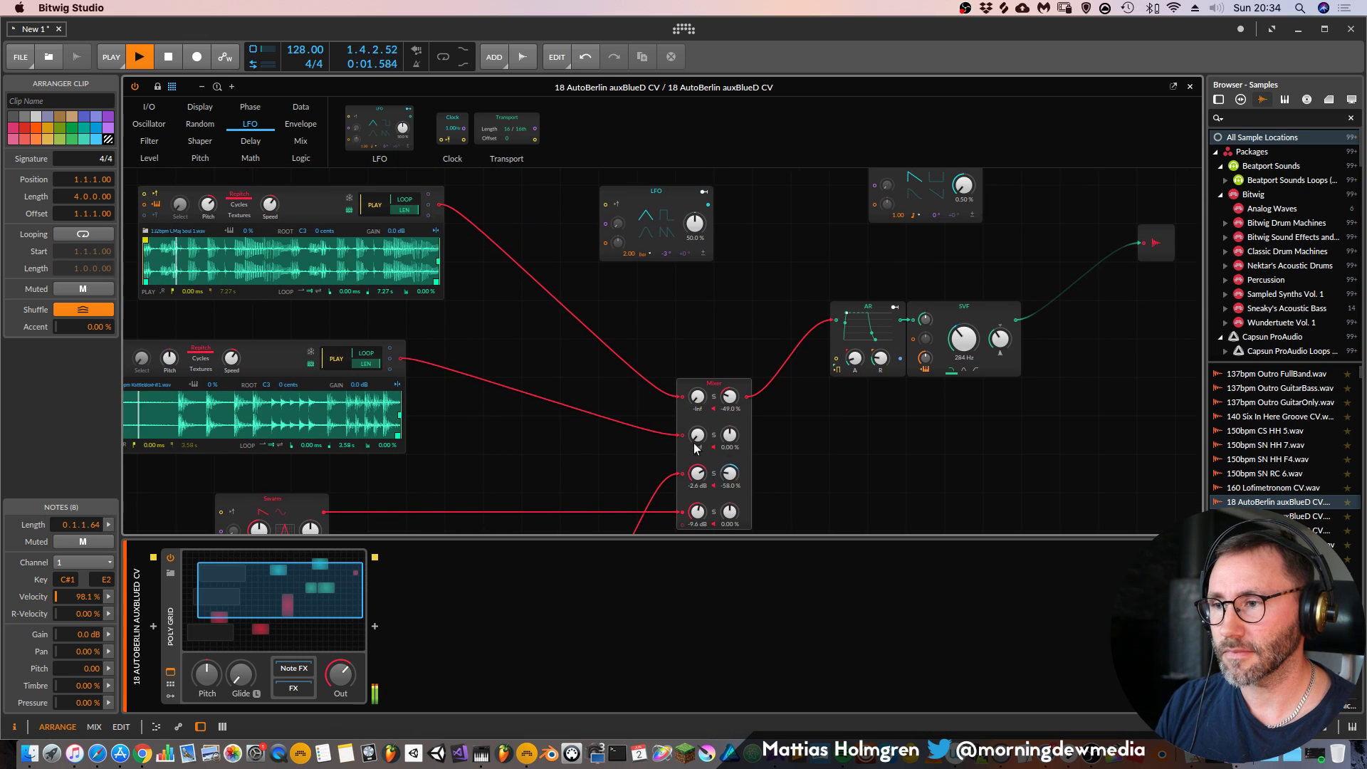
left_click_drag(699, 398, 699, 381)
key("space")
left_click_drag(700, 398, 700, 388)
key("space")
scroll(434, 295, "left", 5)
scroll(435, 295, "up", 3)
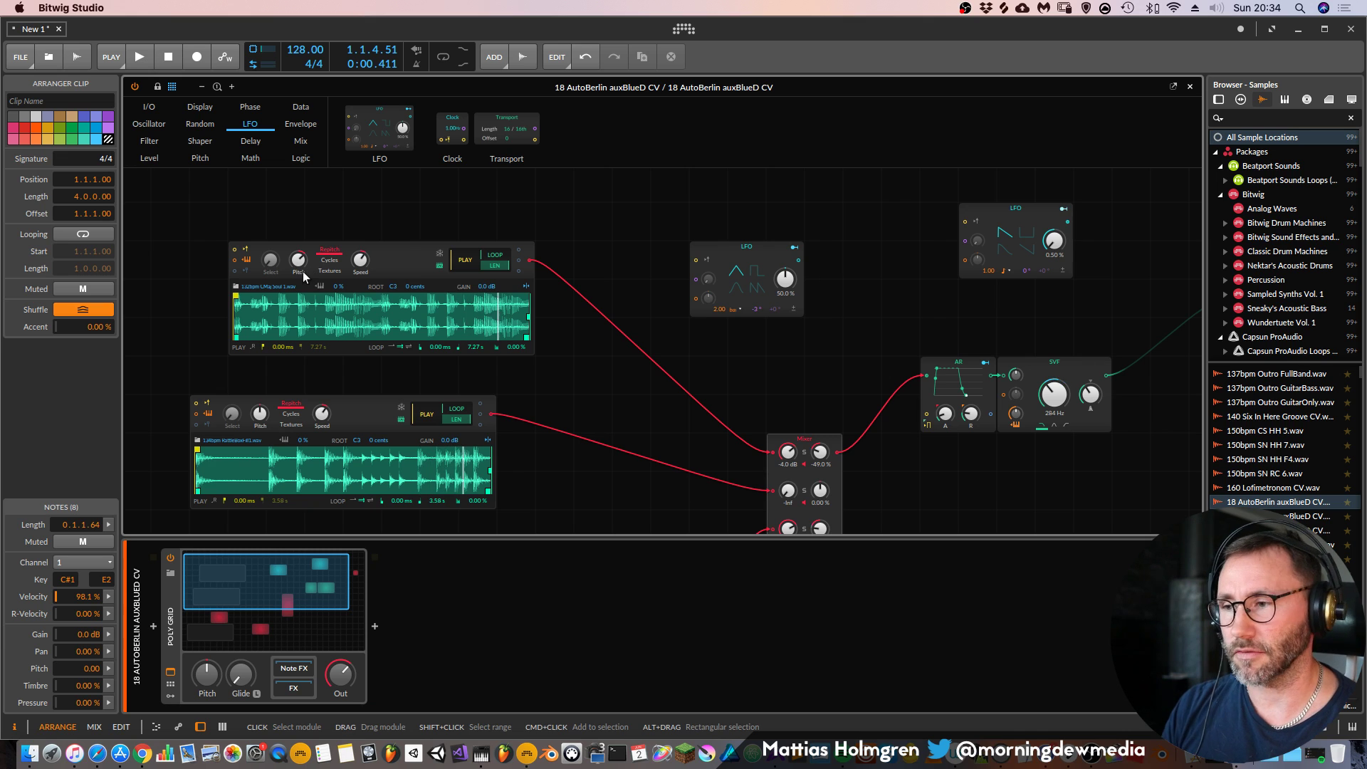
key("space")
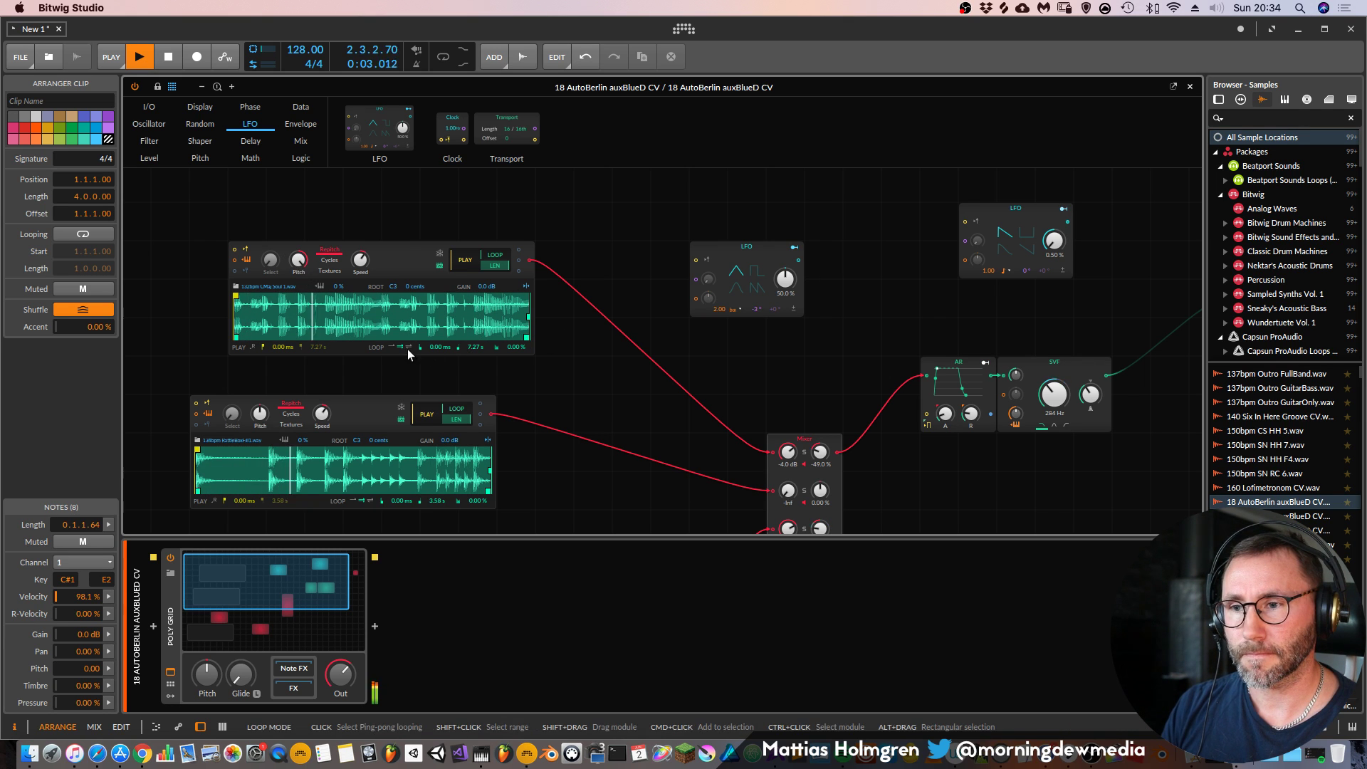
left_click_drag(787, 452, 787, 475)
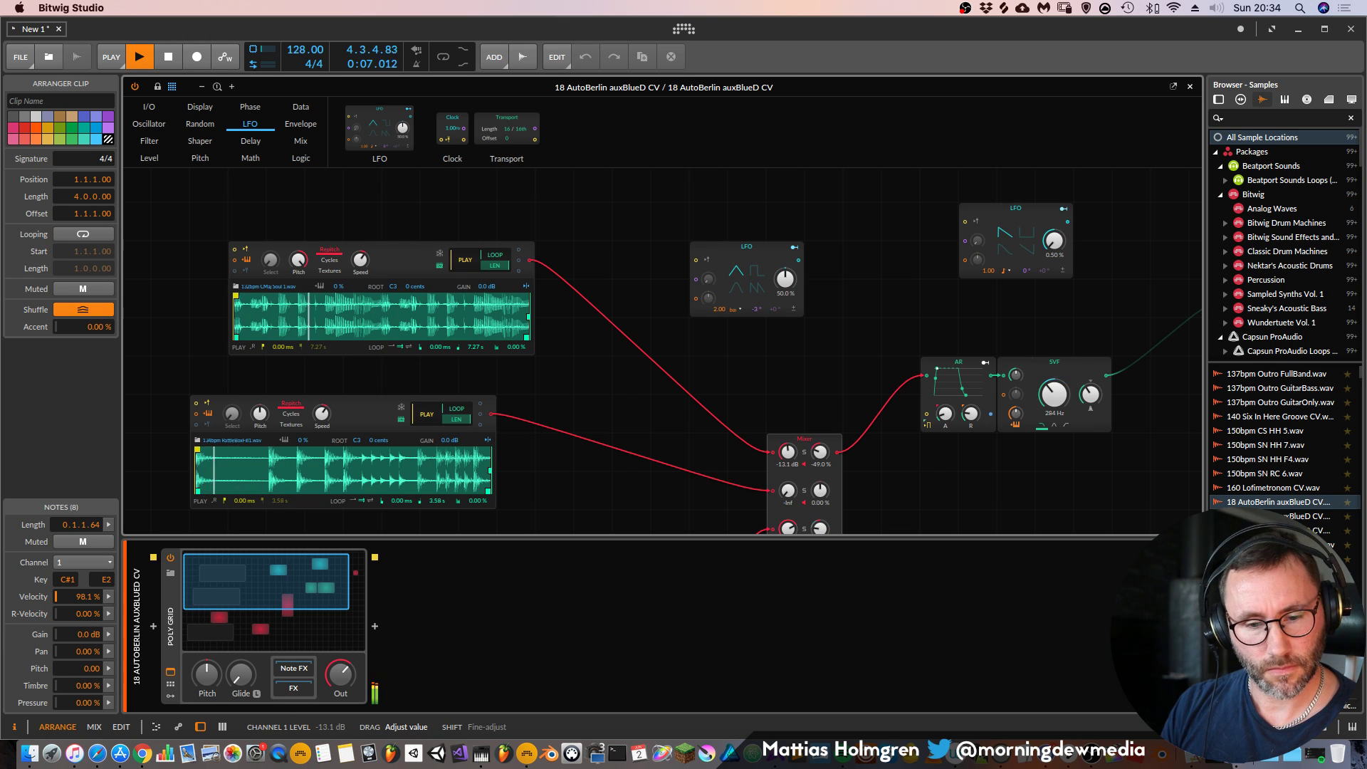
left_click_drag(787, 476, 787, 479)
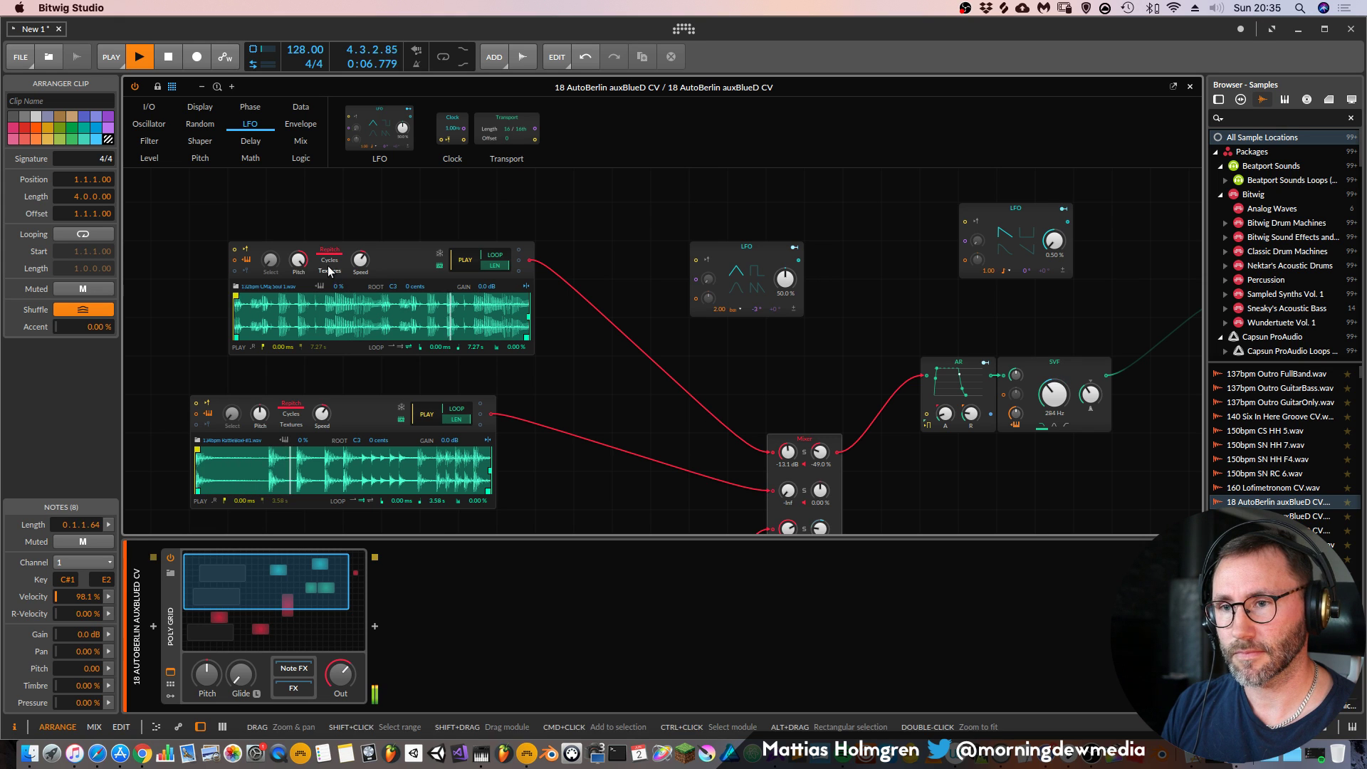
Set the upper Sampler's Speed to about 180 % and restart playback several times to listen to the loop
left_click_drag(360, 262, 360, 254)
key("space")
key("space")
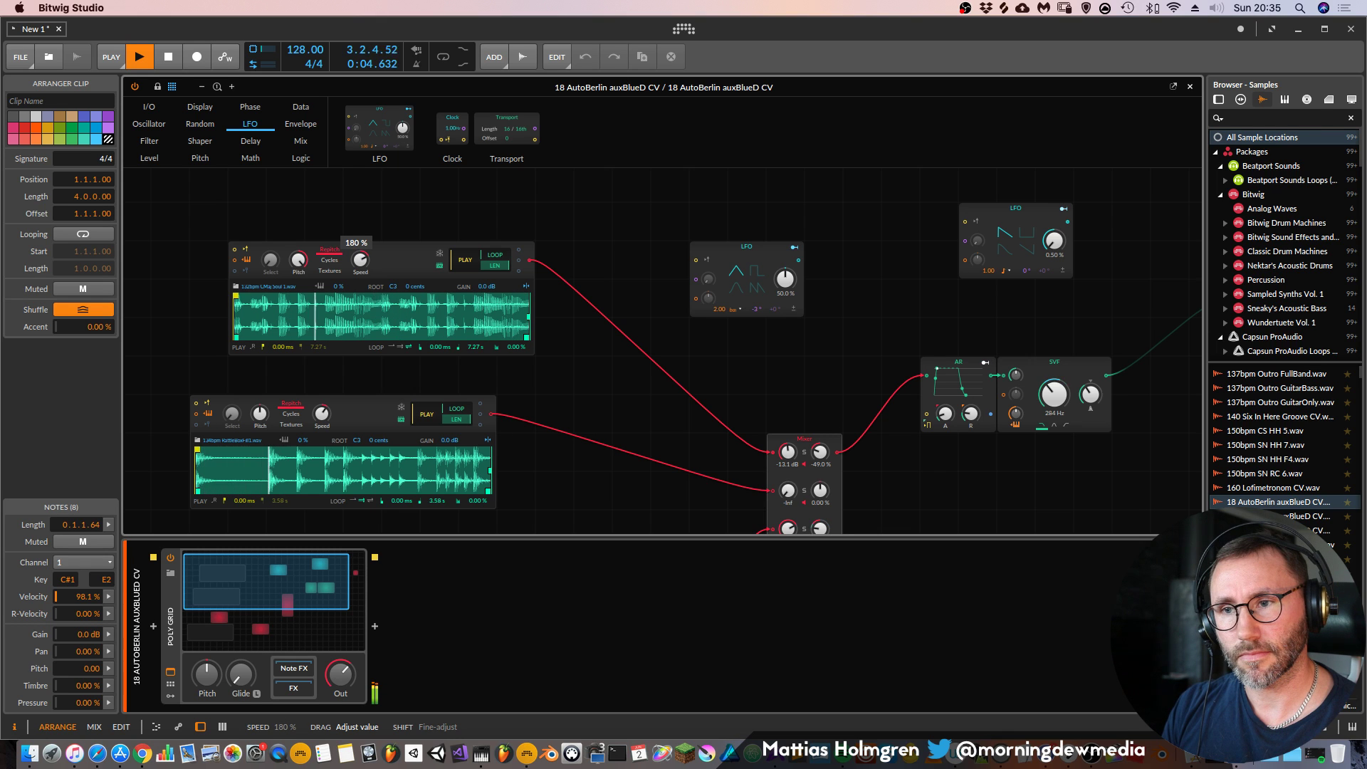
left_click_drag(361, 254, 361, 254)
key("space")
left_click_drag(766, 356, 713, 356)
key("space")
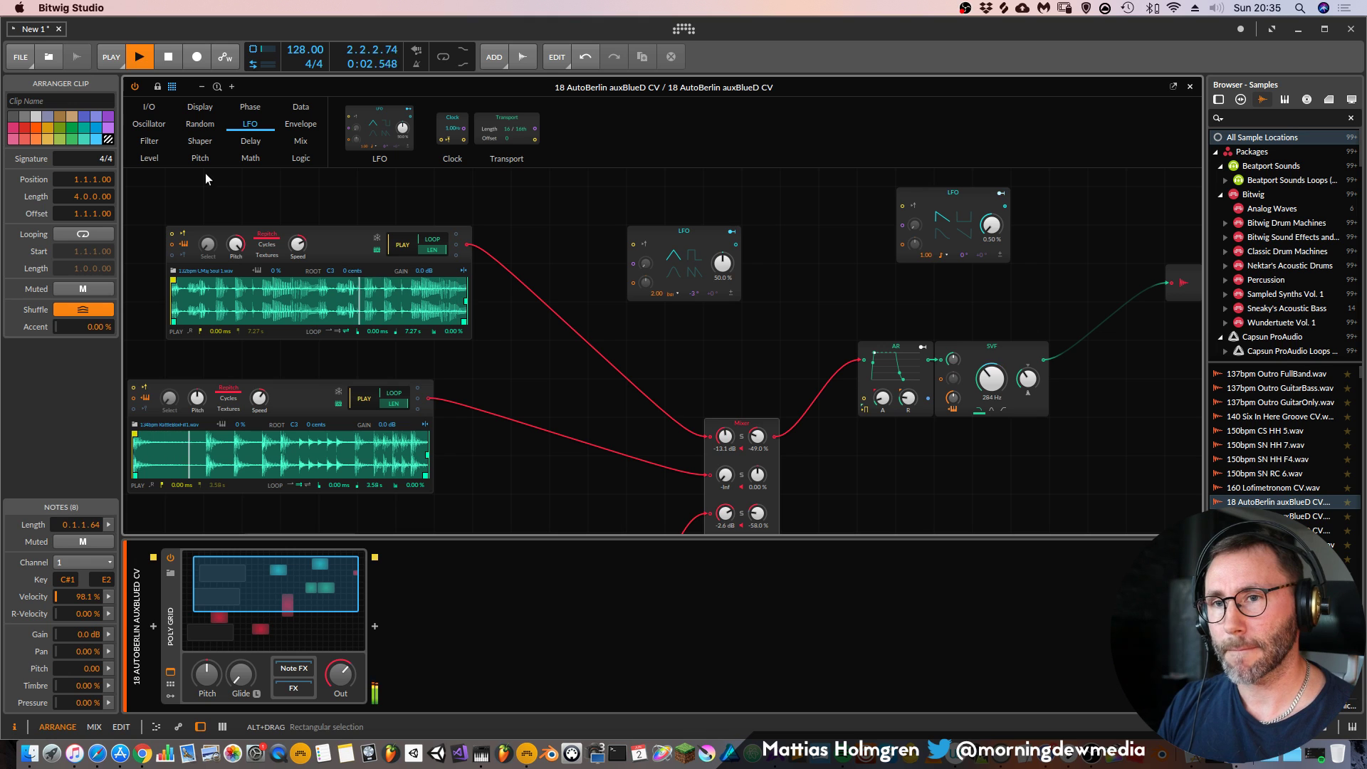
key("space")
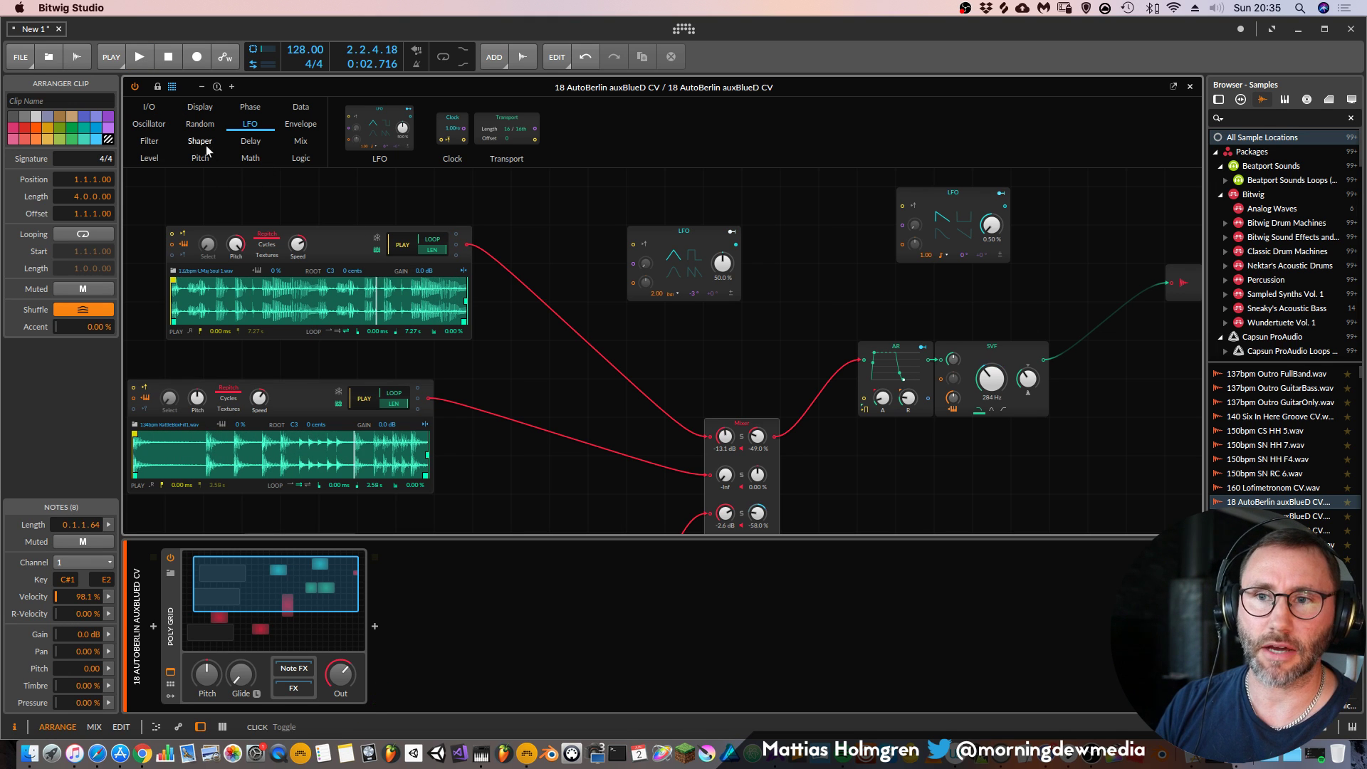
left_click(201, 141)
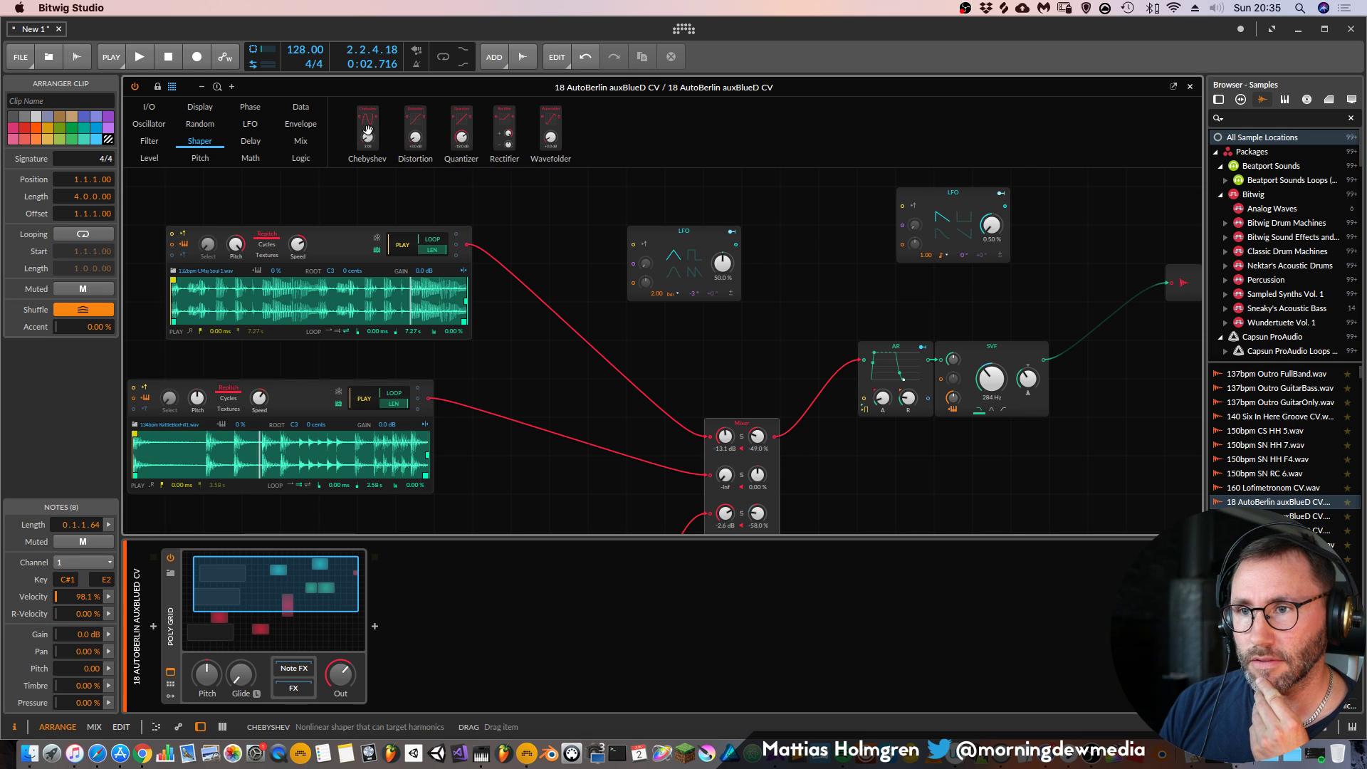
key("space")
left_click_drag(467, 246, 533, 235)
key("space")
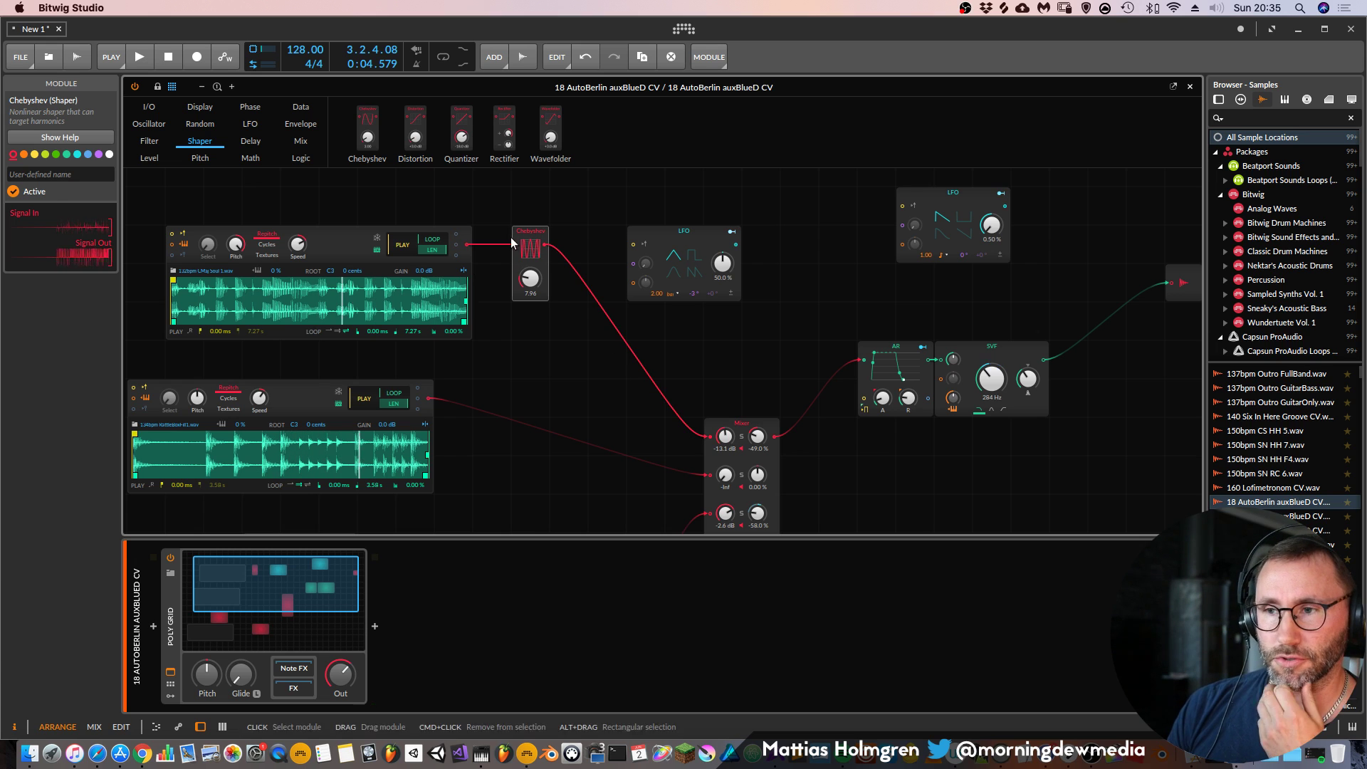
Replace the Chebyshev with a Quantizer and adjust its amount during playback
right_click(526, 233)
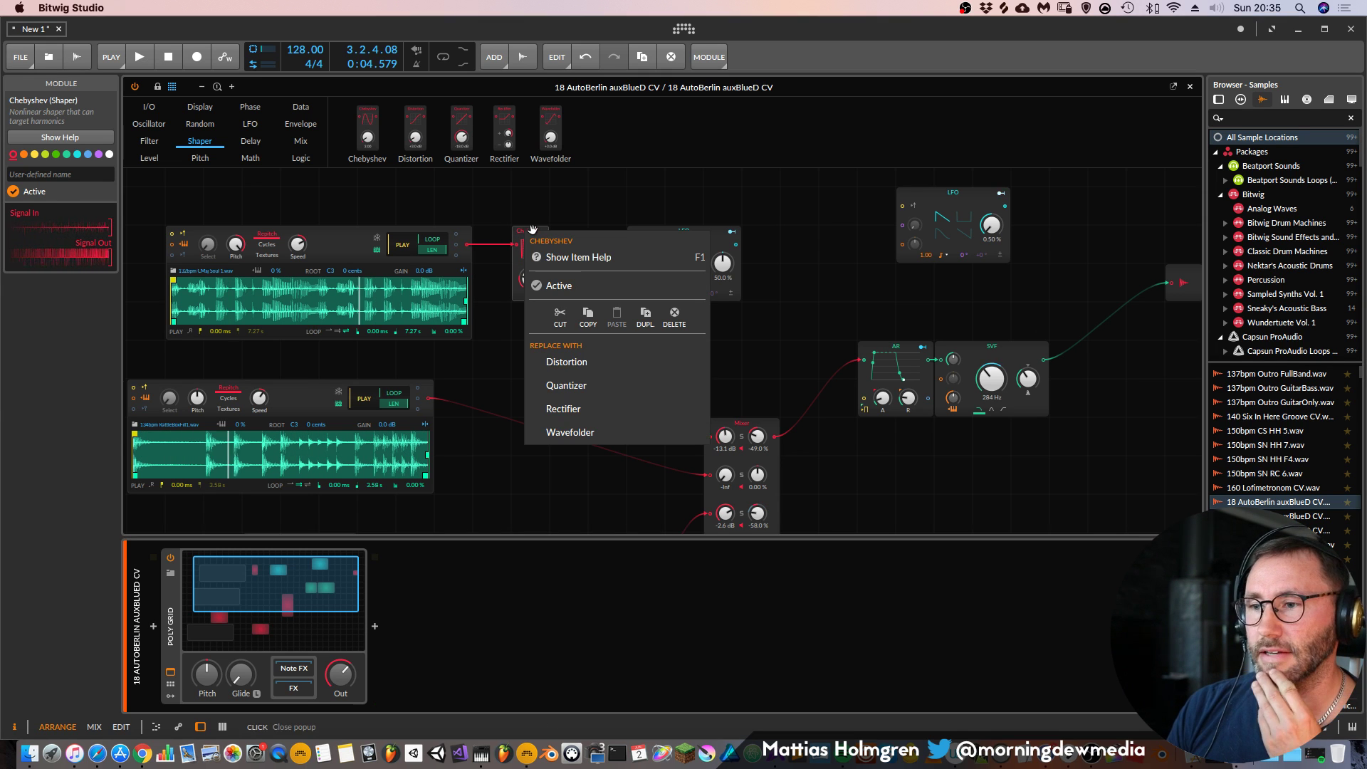
left_click(582, 385)
key("space")
mouse_move(530, 279)
left_mouse_down()
mouse_move(531, 265)
mouse_move(530, 299)
mouse_move(531, 263)
left_mouse_up()
right_click(529, 230)
left_click(590, 412)
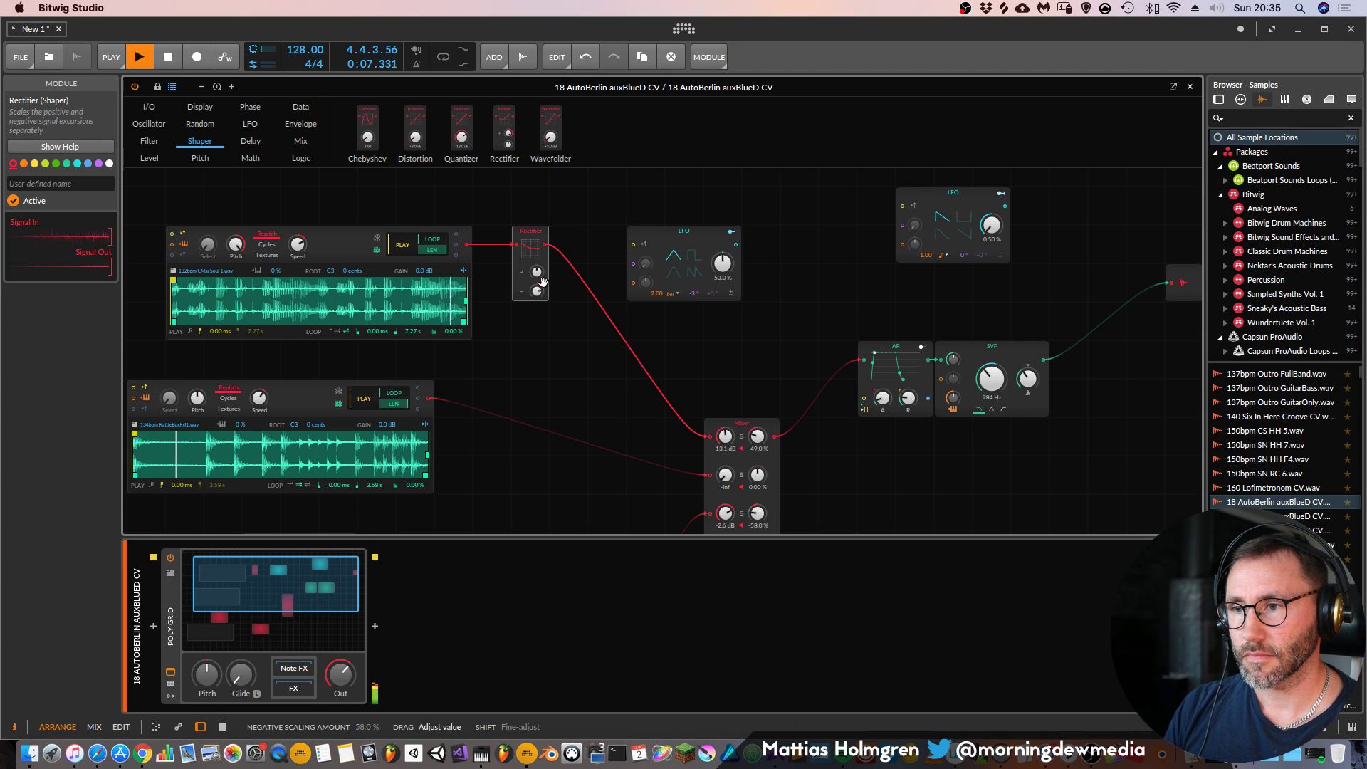
left_click_drag(725, 436, 725, 414)
left_click_drag(536, 272, 537, 269)
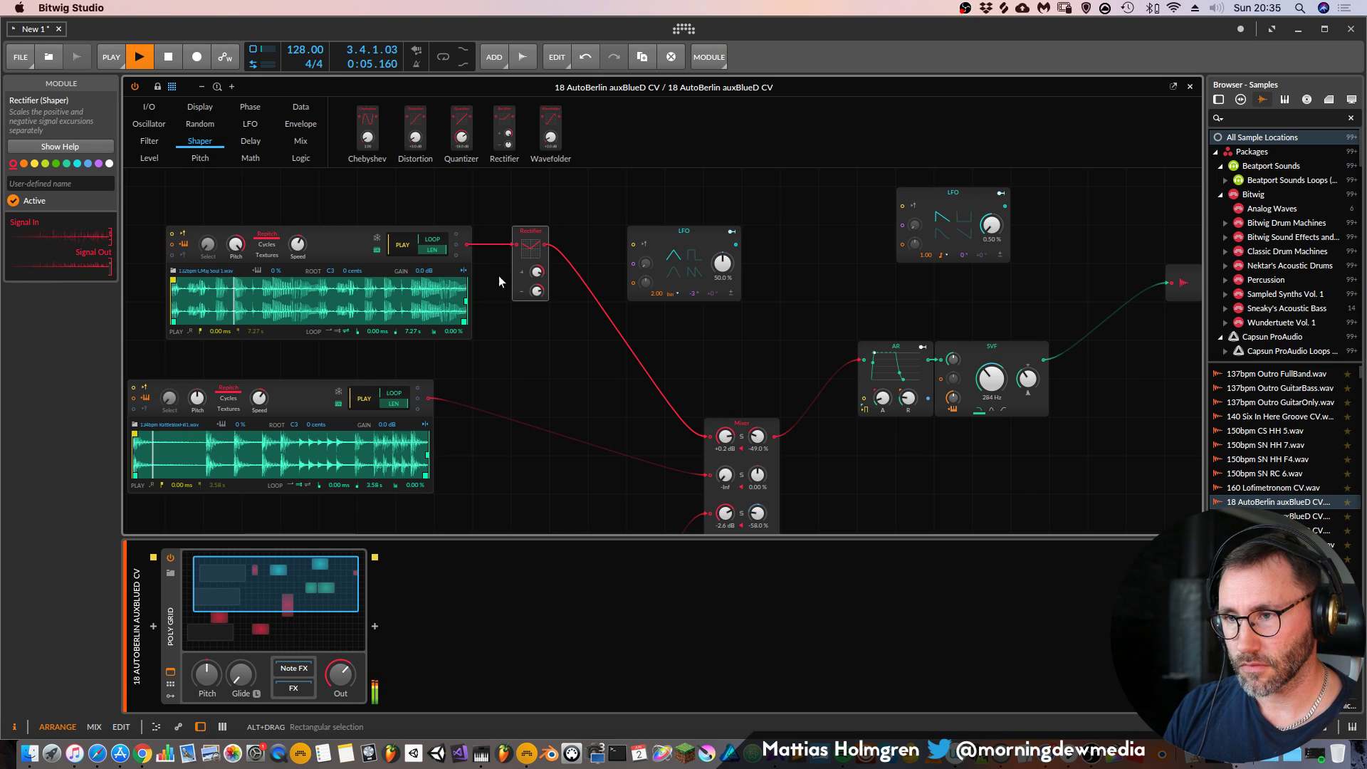
Replace the Rectifier with a Wavefolder set to +12.6 dB and raise the upper Sampler's Speed to 268 %
right_click(525, 230)
left_click(569, 435)
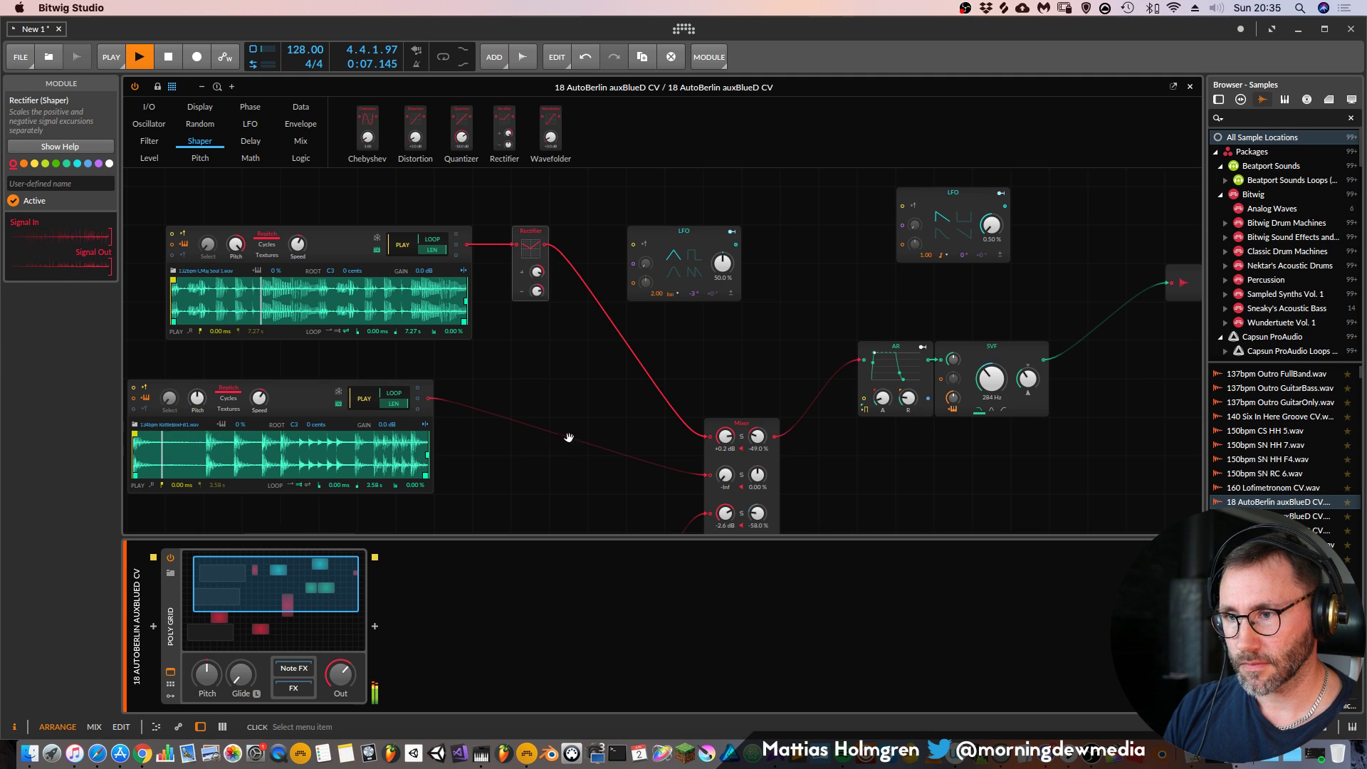
key("space")
key("space")
left_click_drag(530, 278, 530, 273)
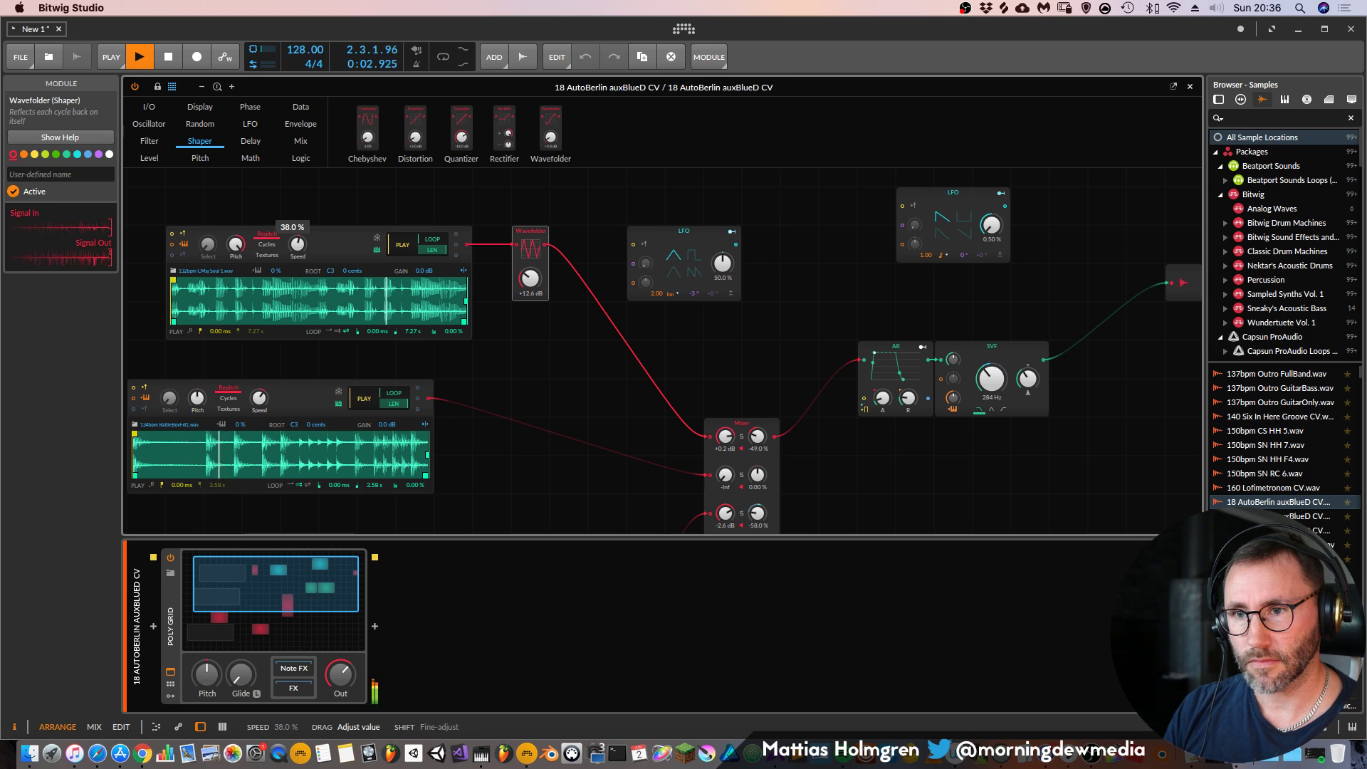
left_click_drag(298, 244, 298, 214)
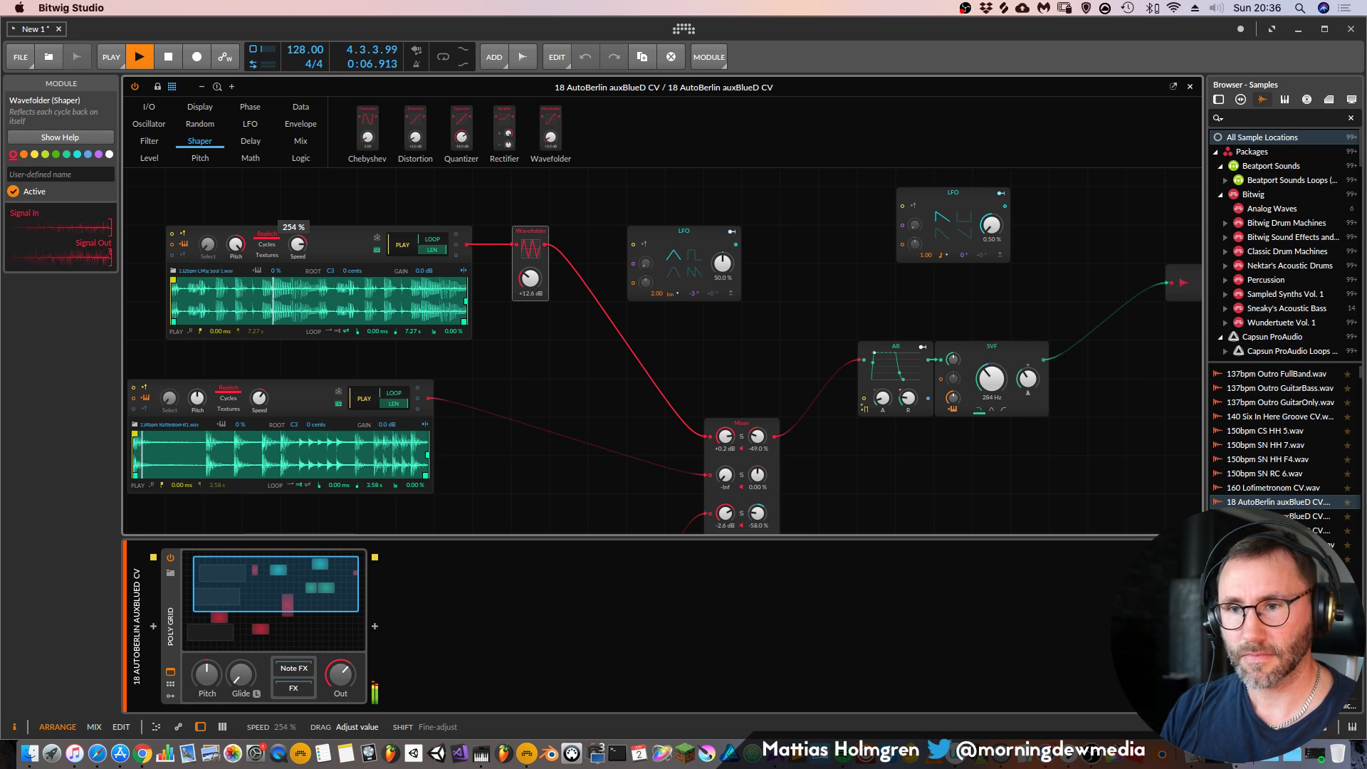
Stop playback and delete the Wavefolder after the upper Sampler
key("space")
right_click(532, 239)
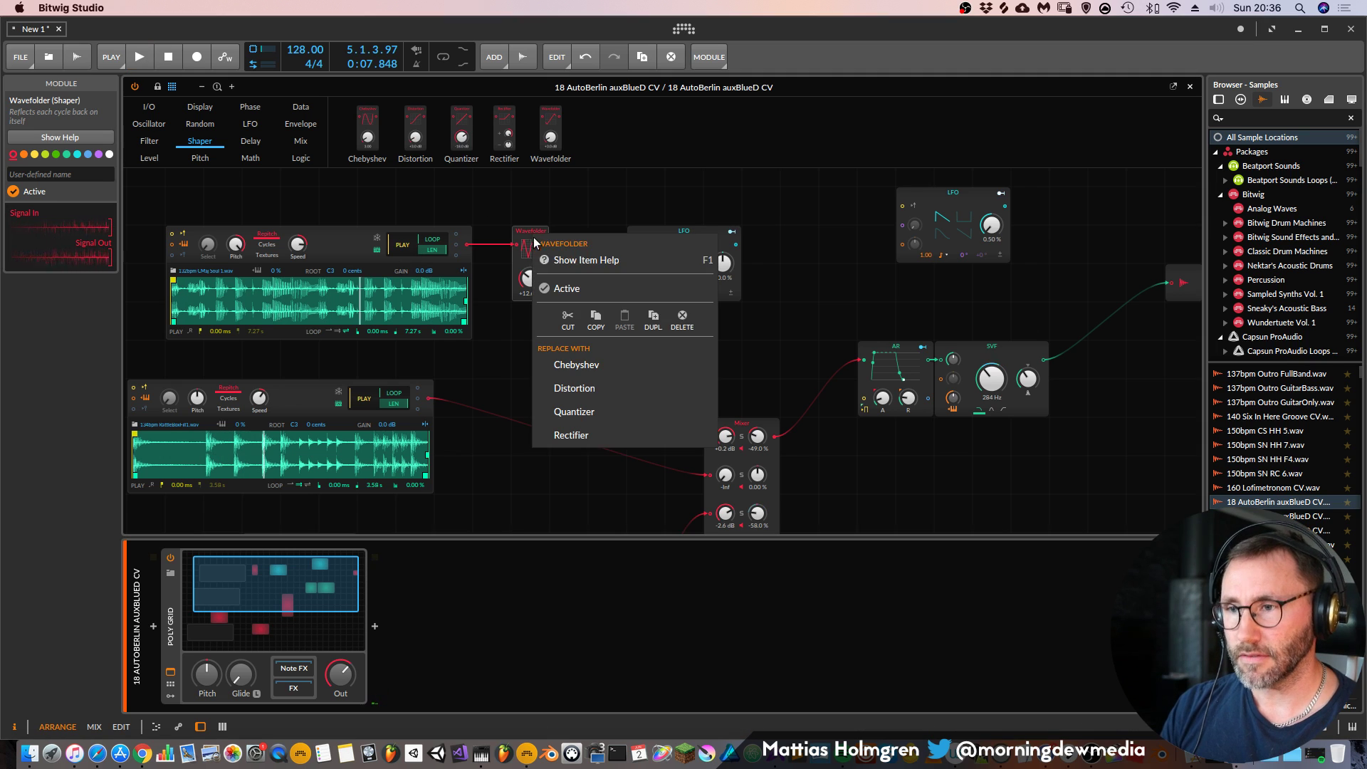
left_click(682, 318)
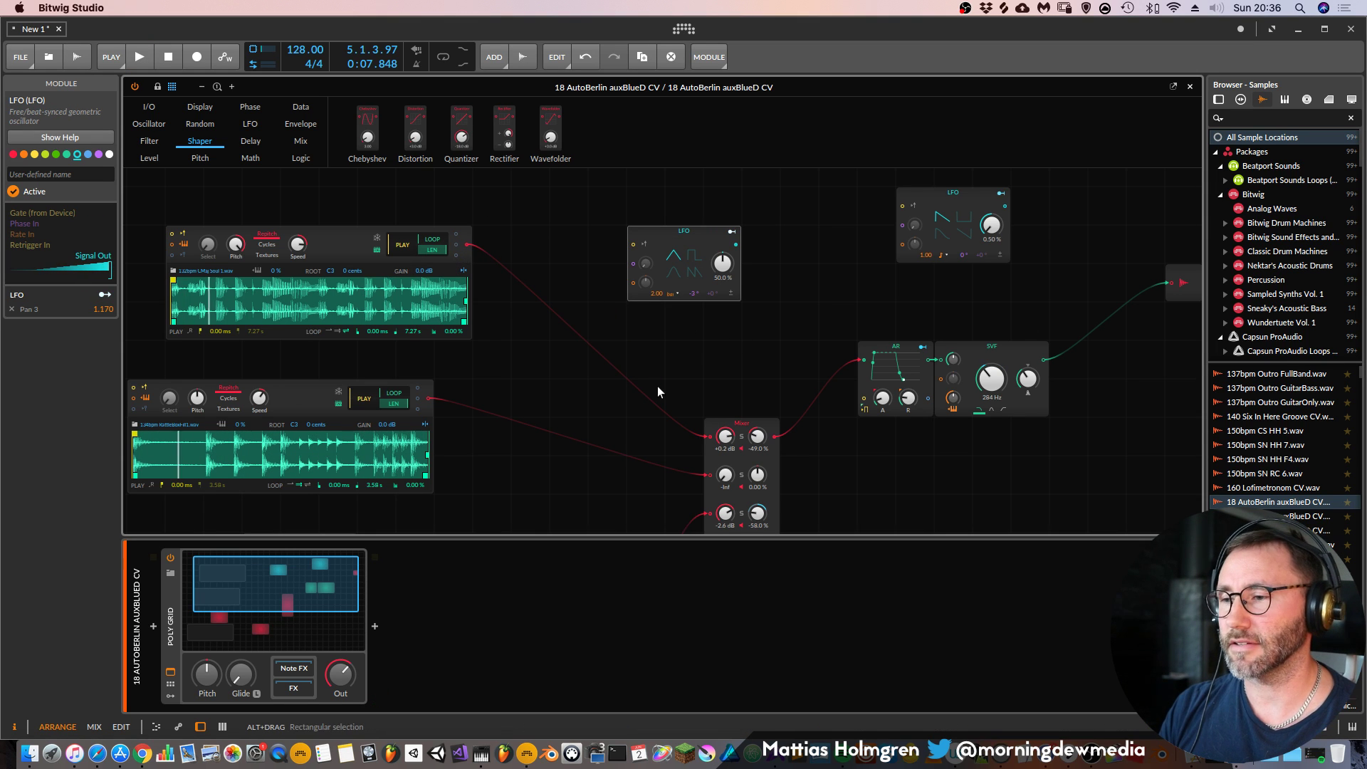
Lower the upper Sampler's Speed to about 178 % during playback and replay the patch to check the loop
key("space")
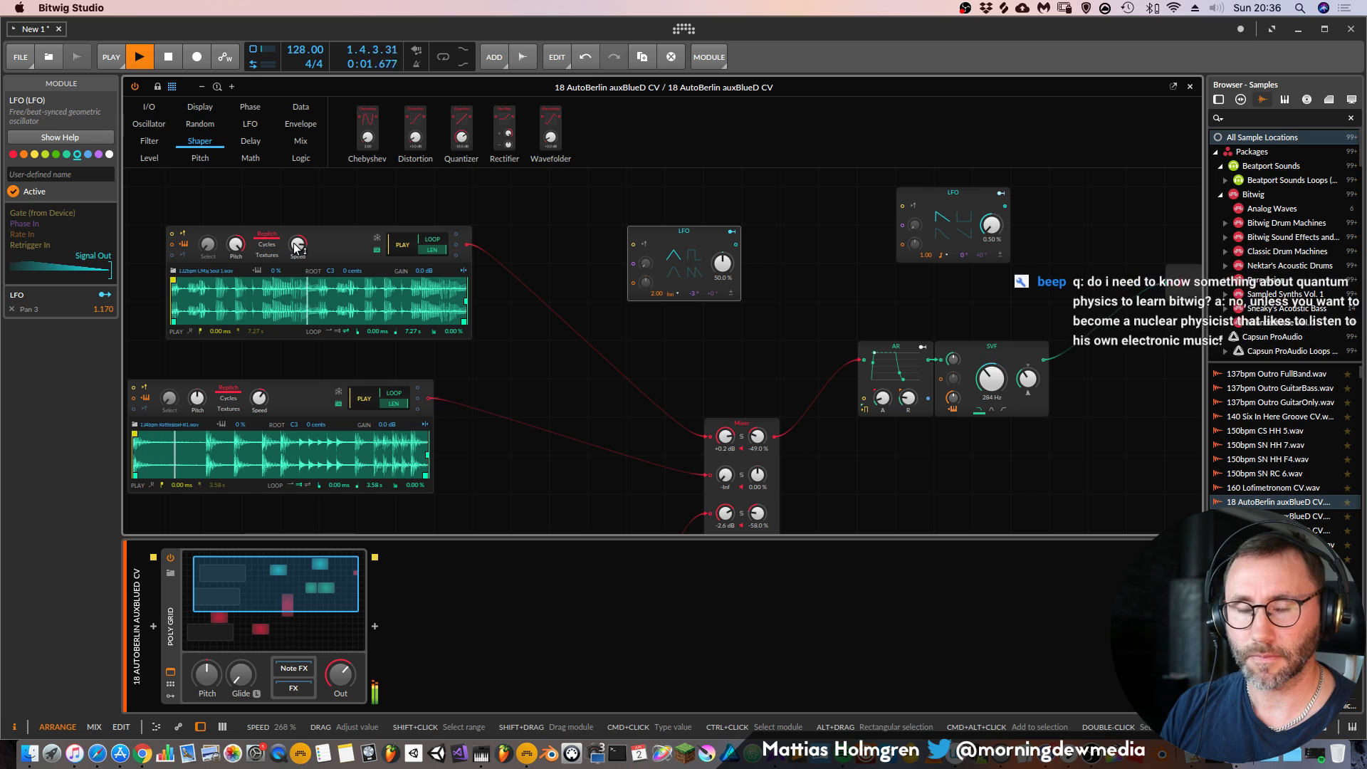
left_click_drag(297, 247, 298, 255)
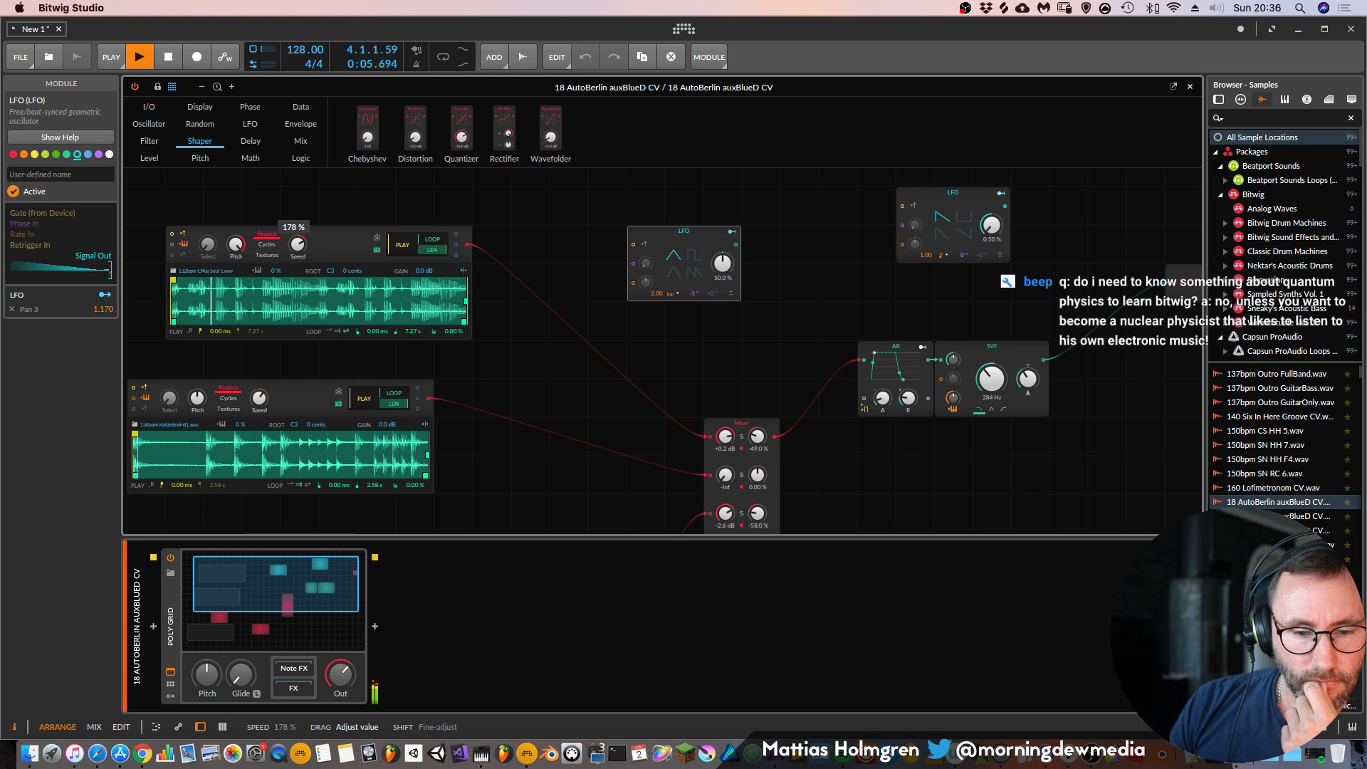
left_click_drag(299, 247, 299, 247)
key("space")
key("space")
key("space")
key("space")
Close the Grid patch and open the four-bar arranger clip in the note editor
left_click(1190, 87)
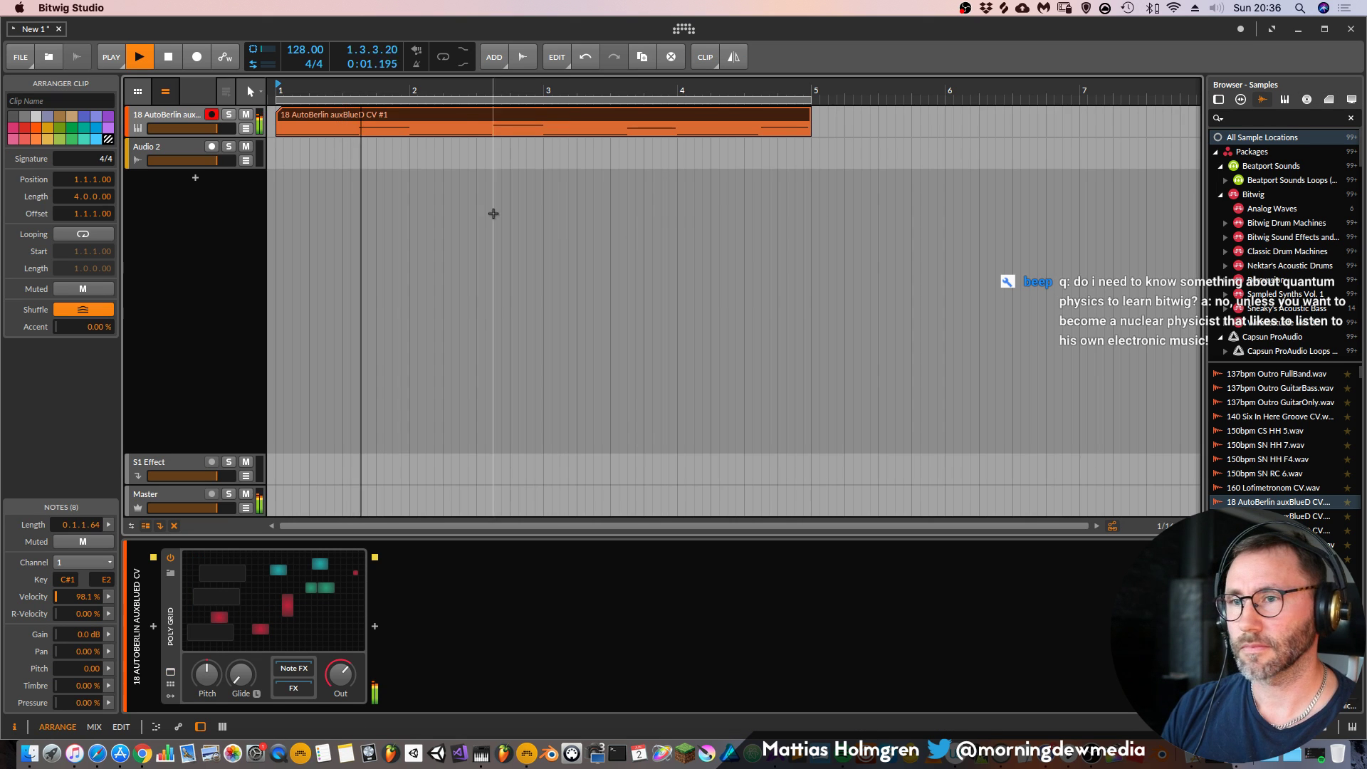
double_click(473, 125)
left_click_drag(581, 500, 567, 328)
Find the 05_Trap_Kick_Short_Snappy sample and place it at bar 1 on a new audio track
scroll(1289, 441, "up", 10)
scroll(1358, 383, "up", 5)
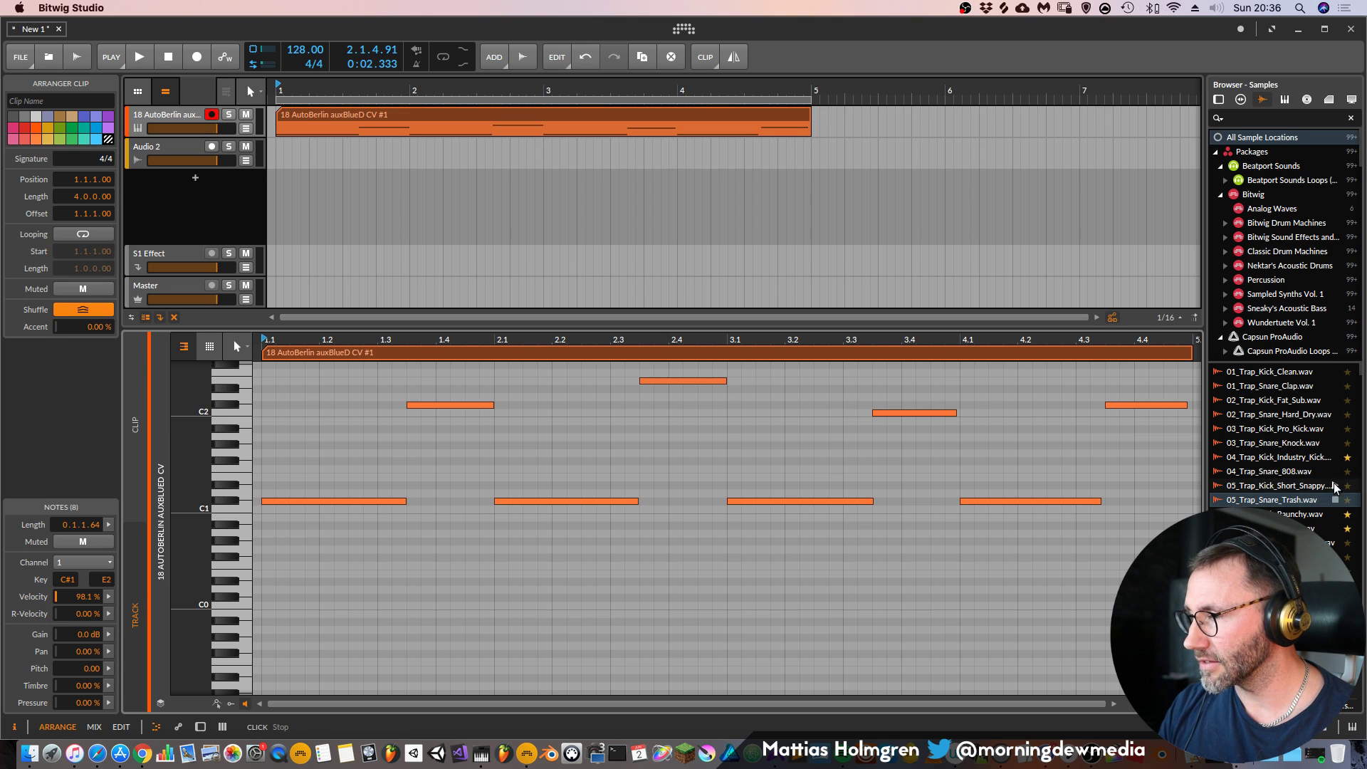
left_click_drag(1258, 486, 278, 187)
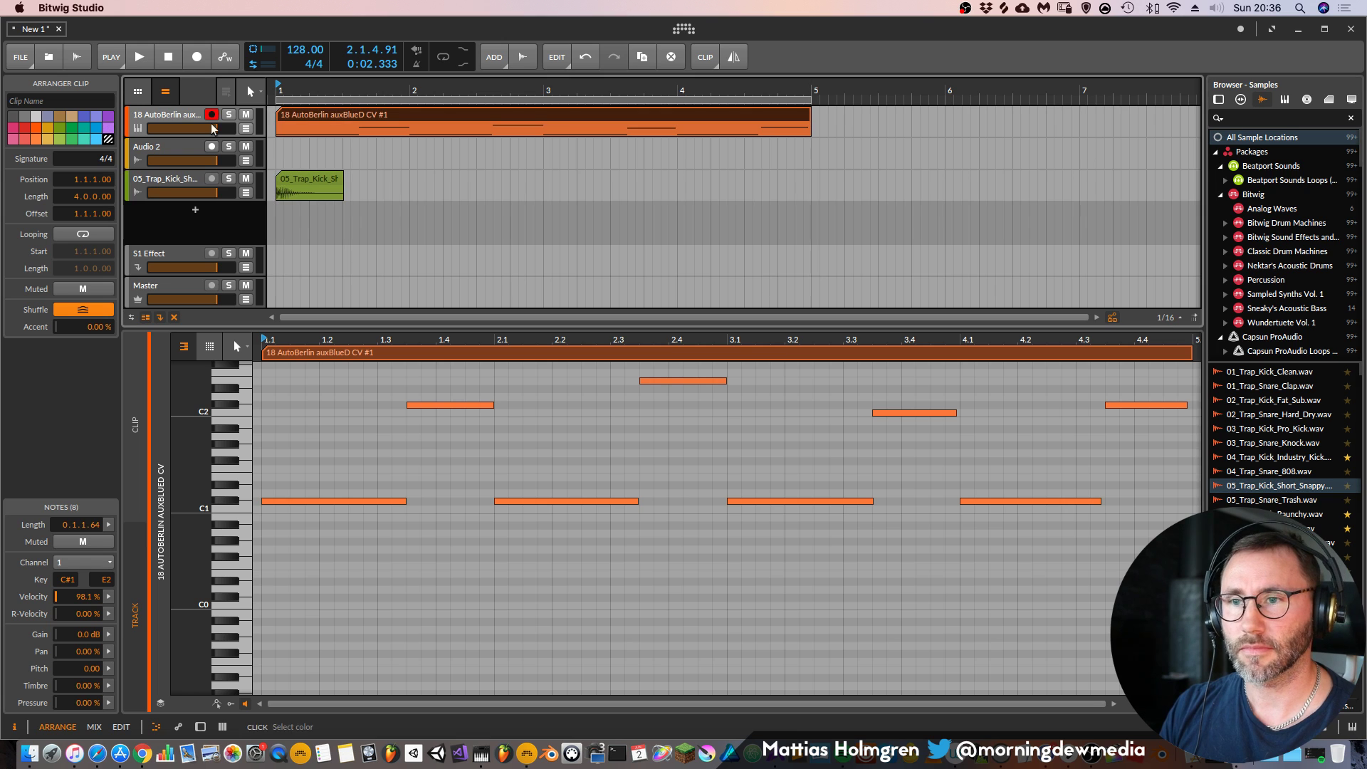
Add an instrument track with a Drum Machine and show its device chain
left_click(196, 213)
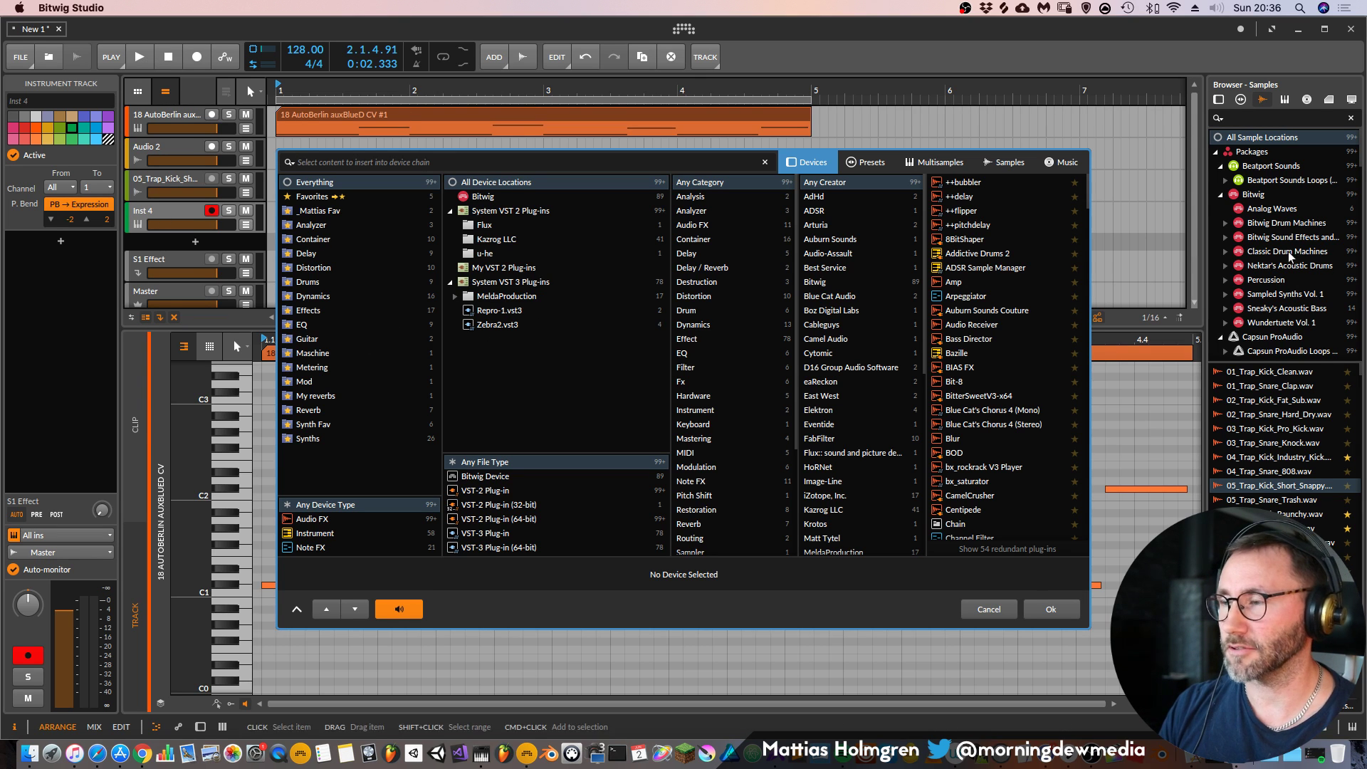
type("drum")
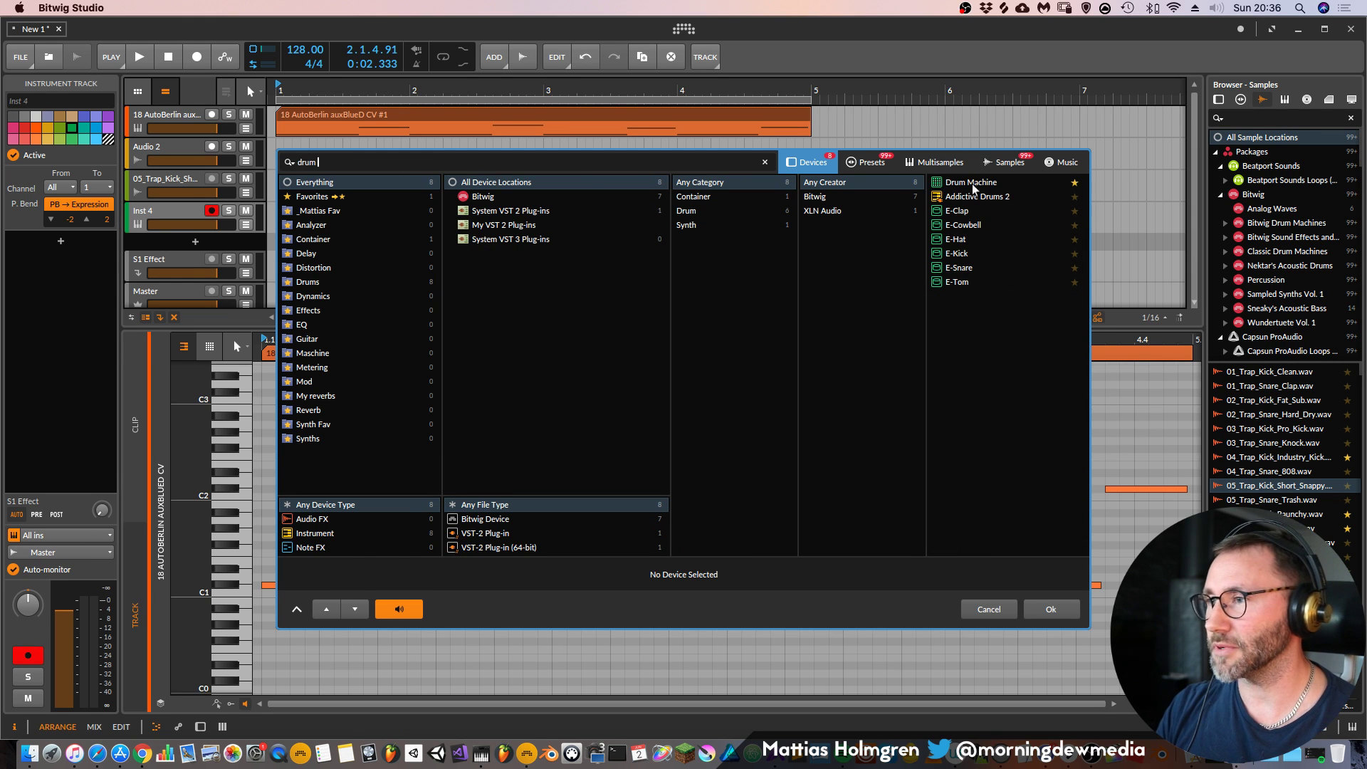
key("Return")
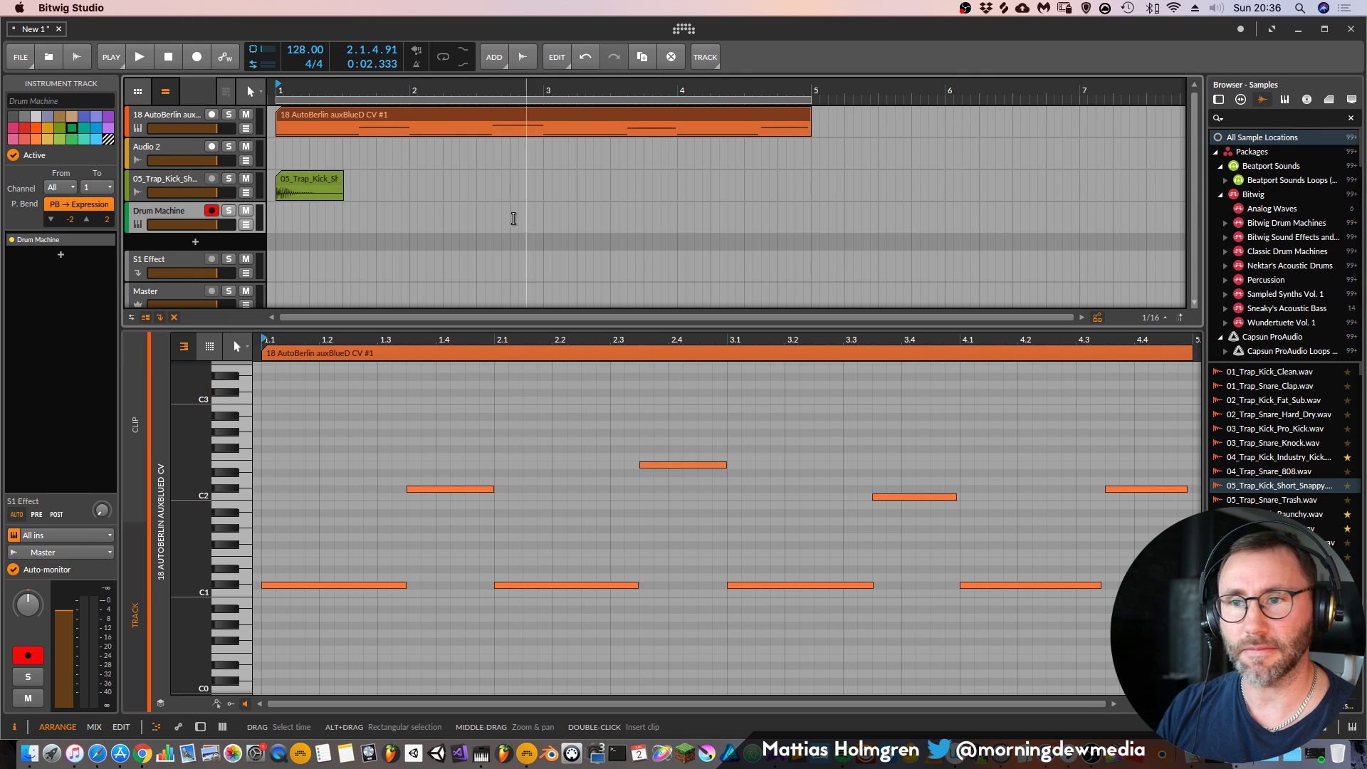
double_click(243, 208)
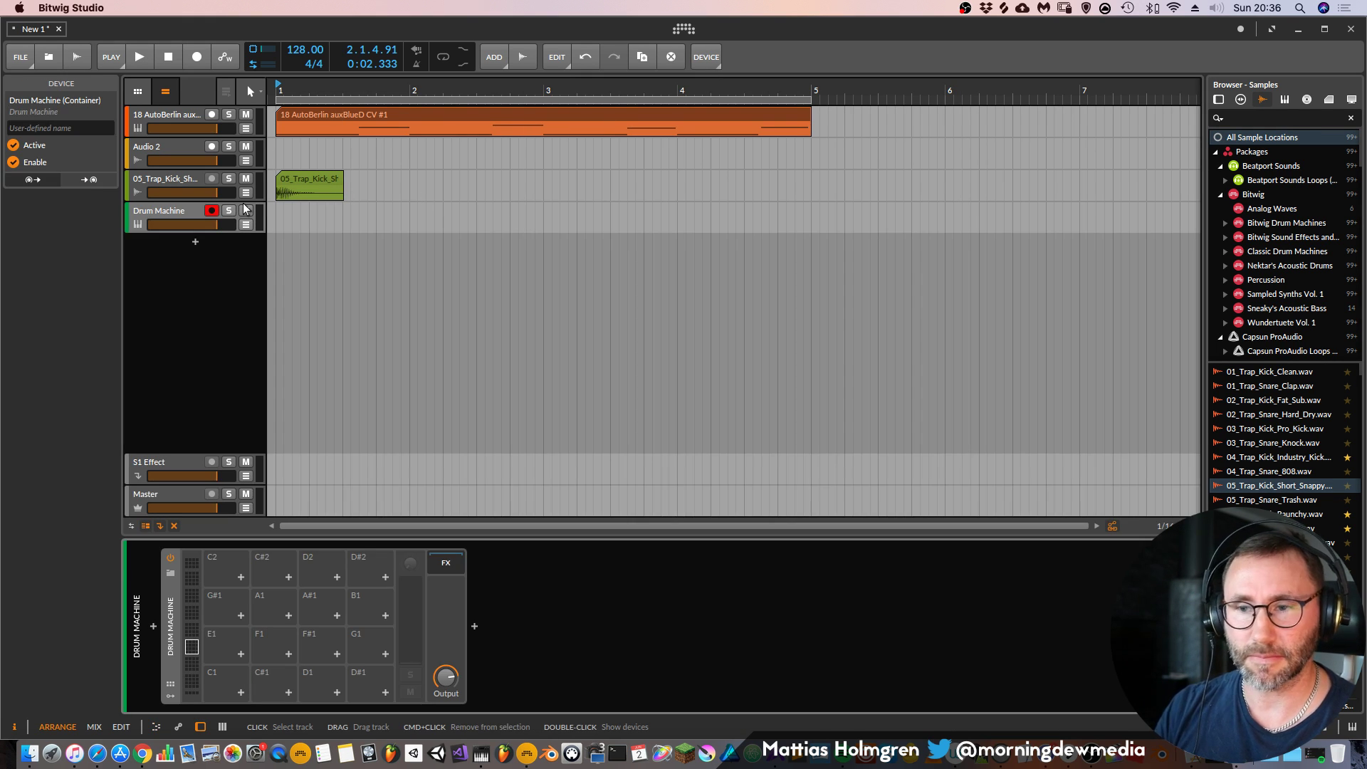
Try to put the kick clip on the Drum Machine's C1 pad, and delete the kick's audio track
left_click_drag(310, 185, 217, 683)
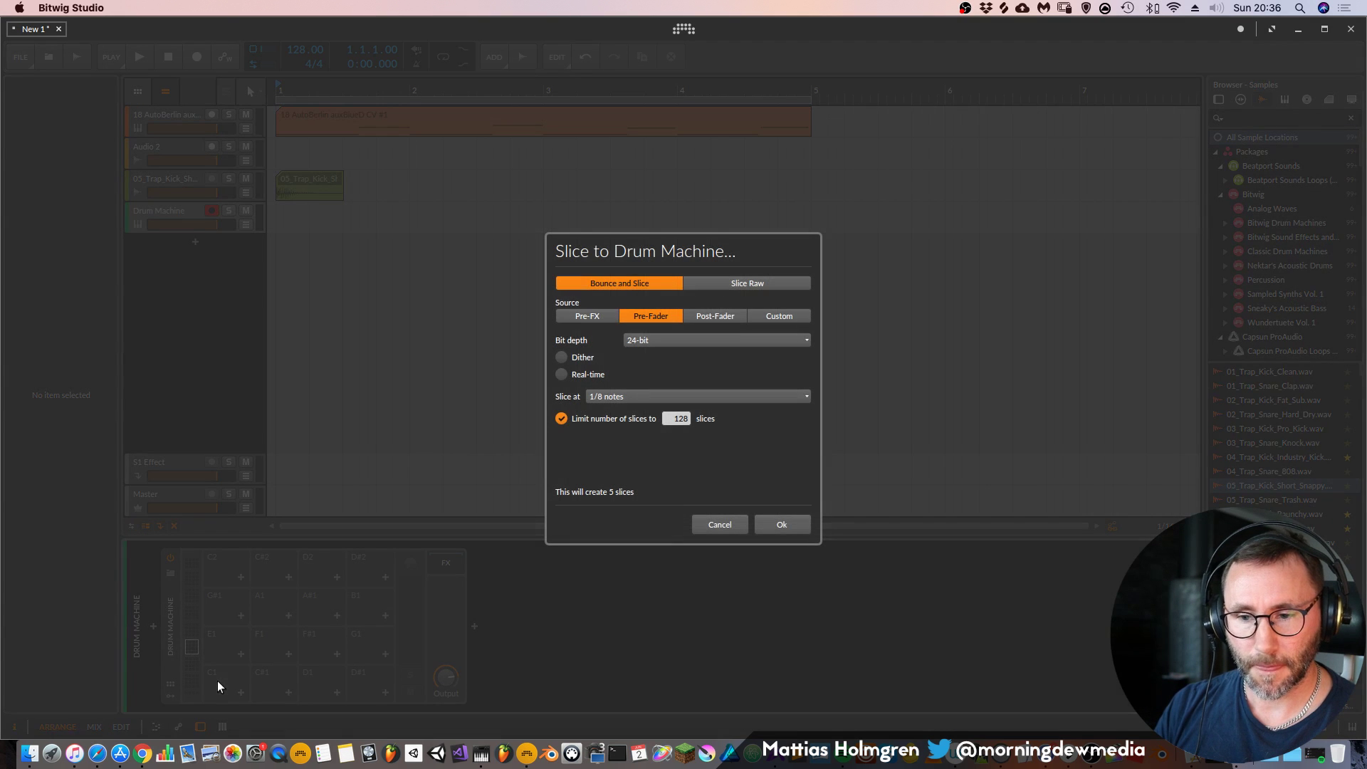
left_click(720, 524)
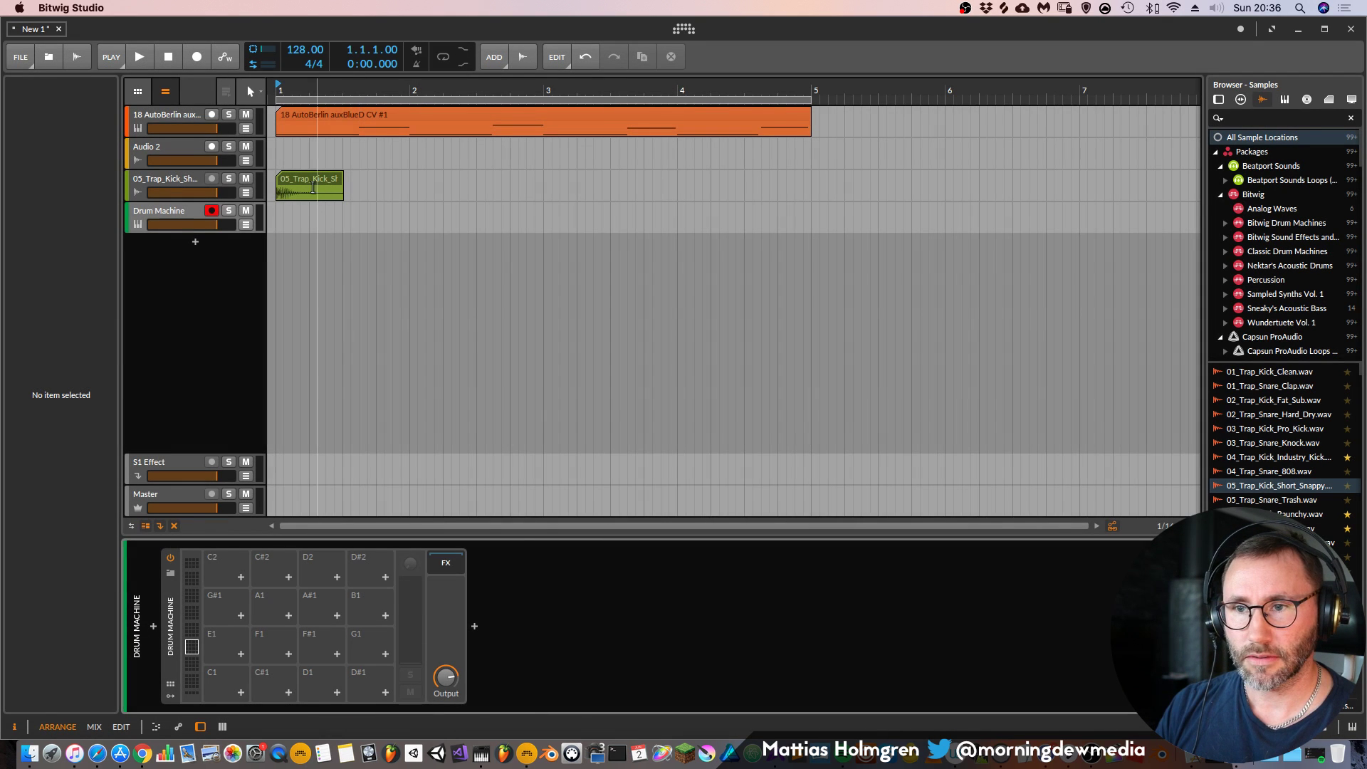
left_click(176, 176)
key("Delete")
Load 05_Trap_Kick_Short_Snappy.wav onto the Drum Machine's C1 pad and 05_Trap_Snare_Trash.wav onto its D1 pad
left_click_drag(1271, 485, 212, 688)
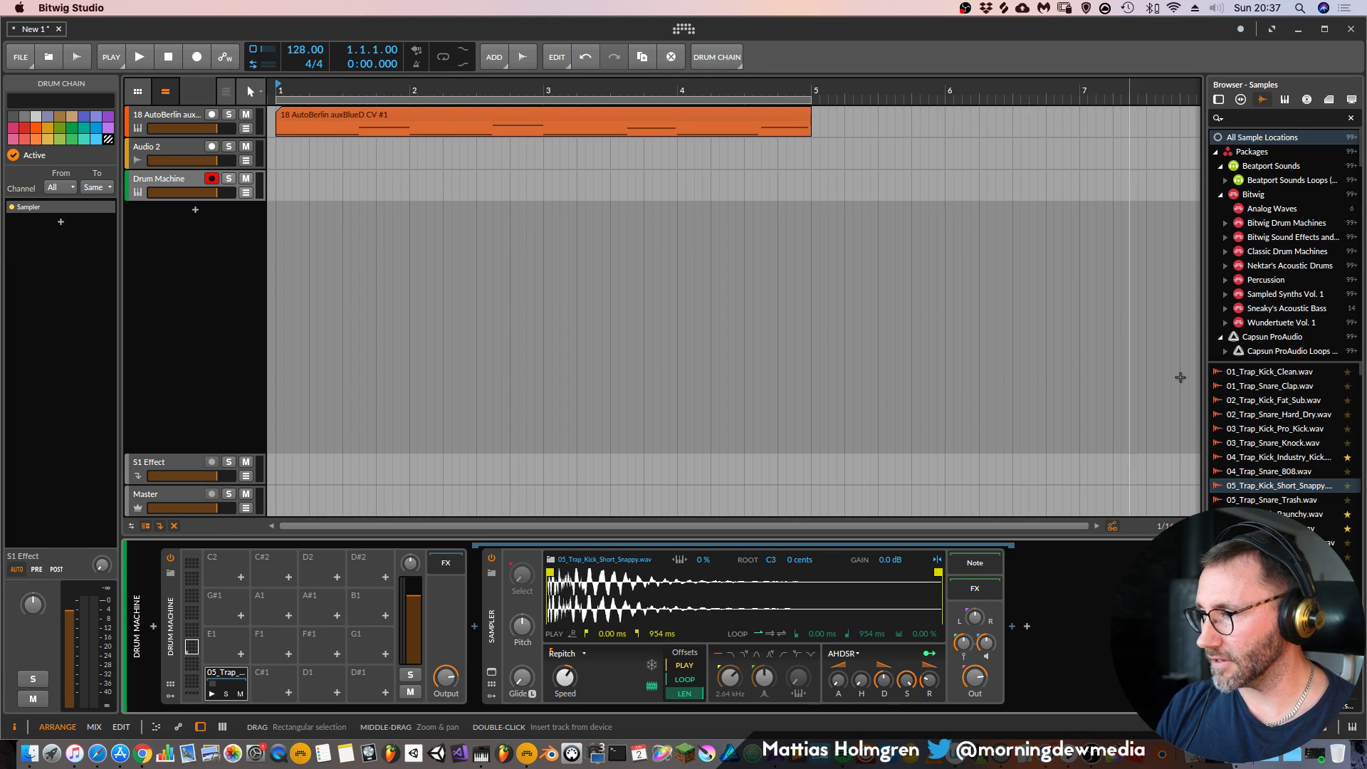
left_click(1292, 500)
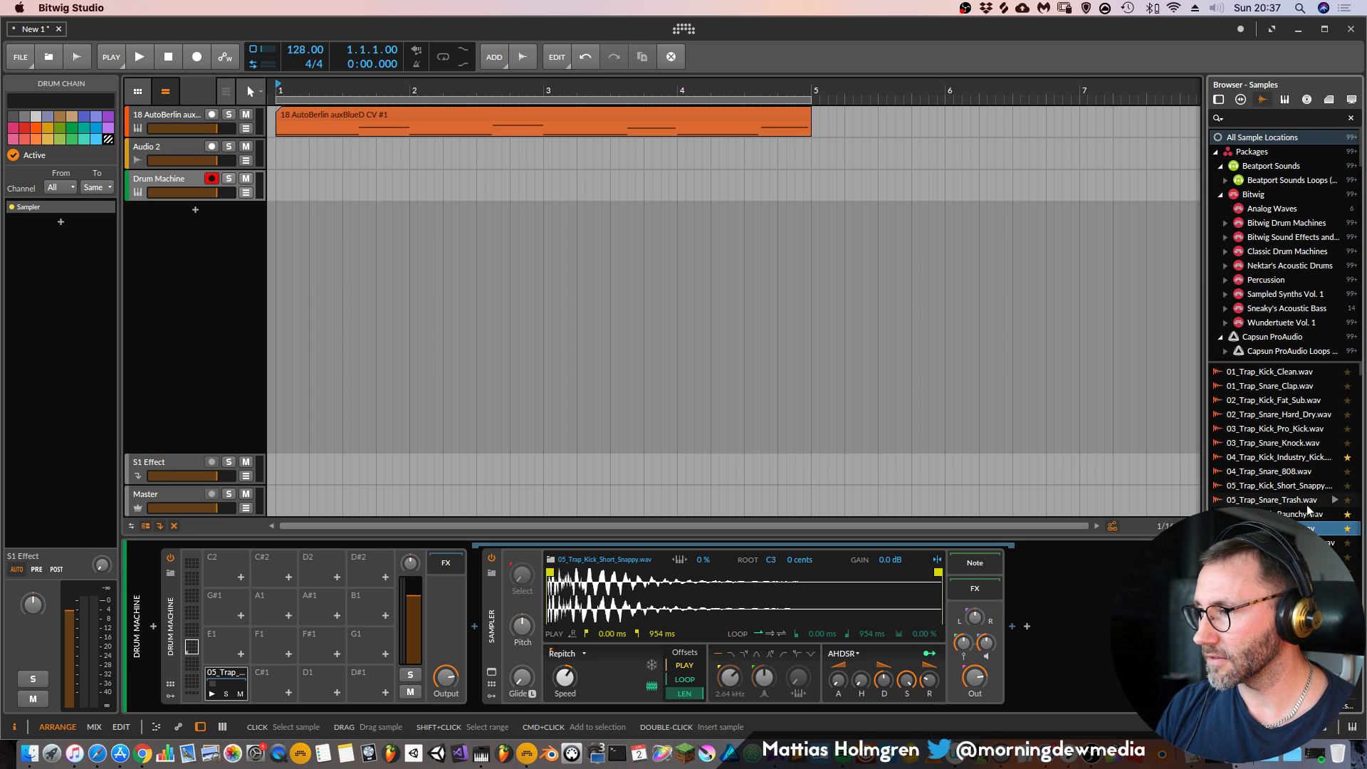
left_click_drag(317, 690, 318, 689)
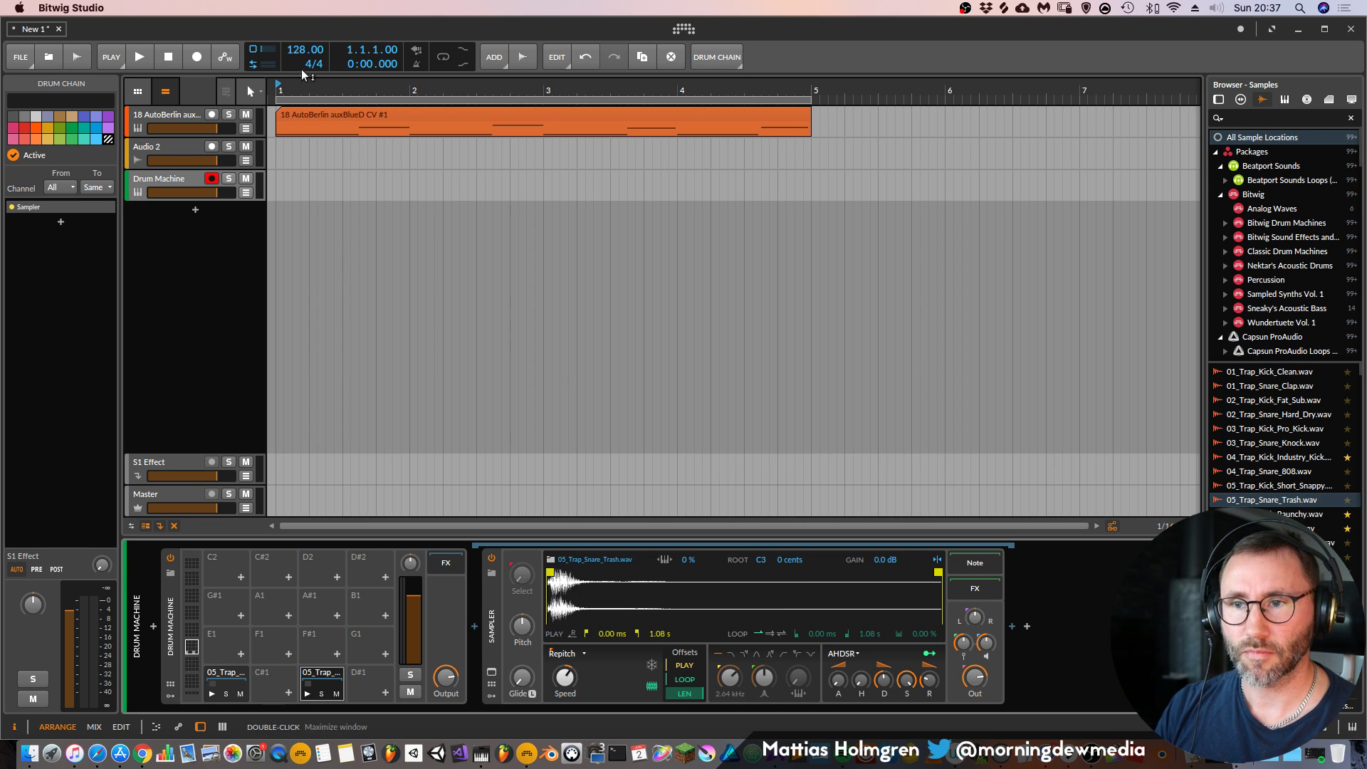
Create a one-bar clip at bar 1 on the Drum Machine track and add a kick note on its first beat
double_click(288, 170)
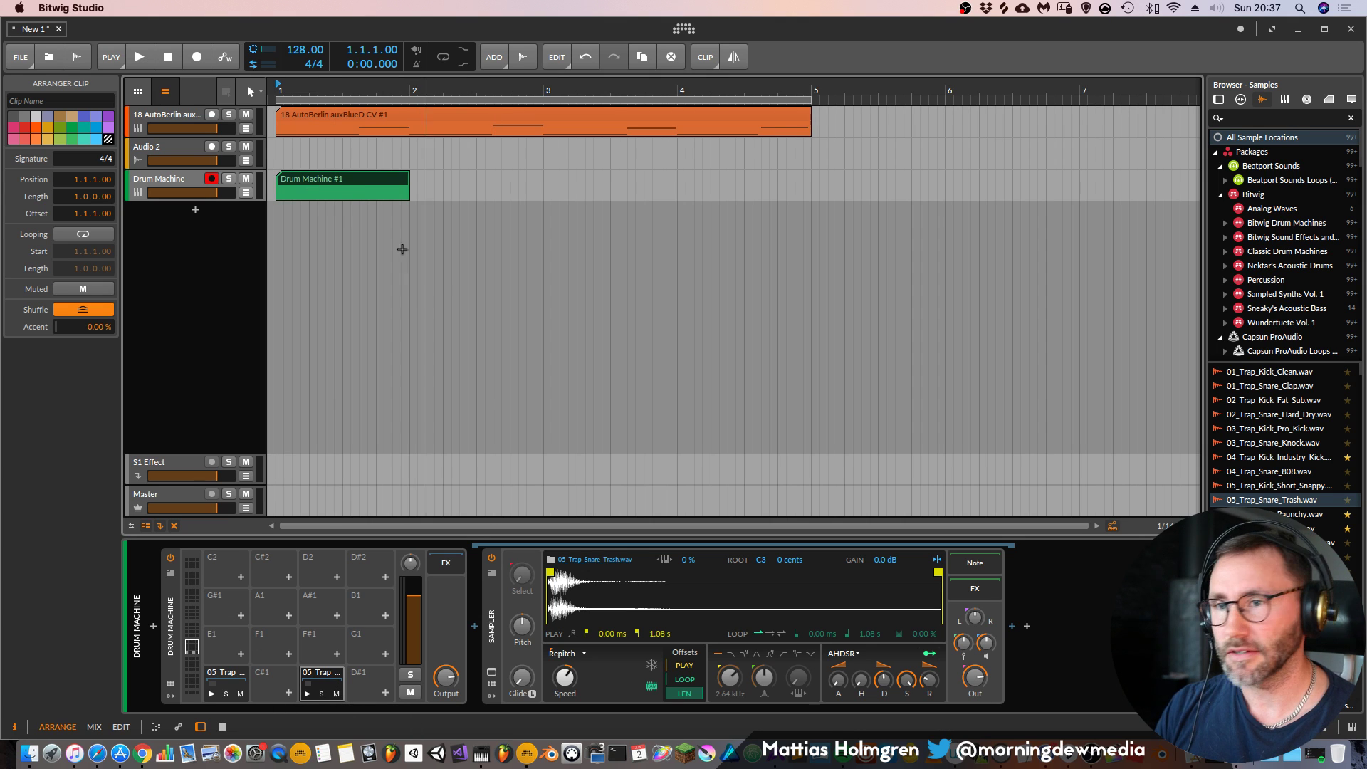
double_click(394, 181)
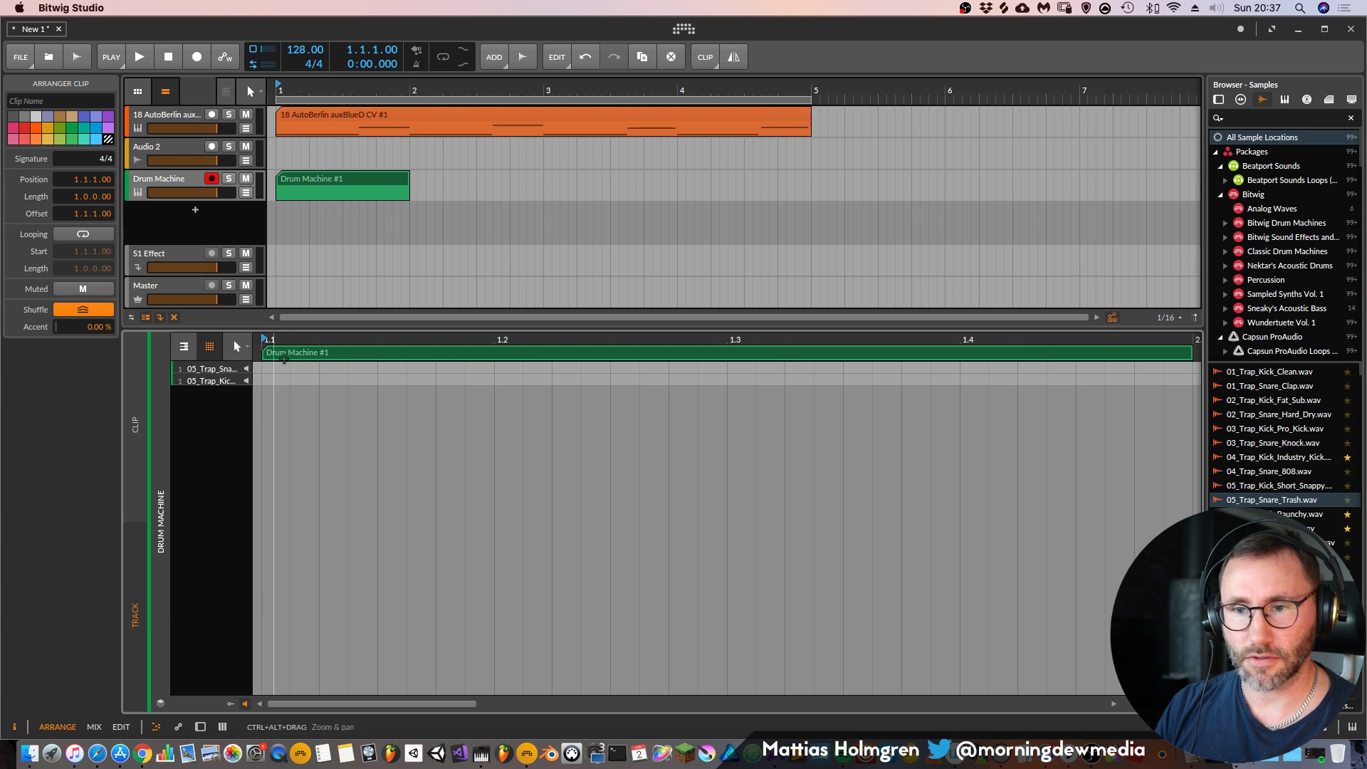
left_click(269, 379)
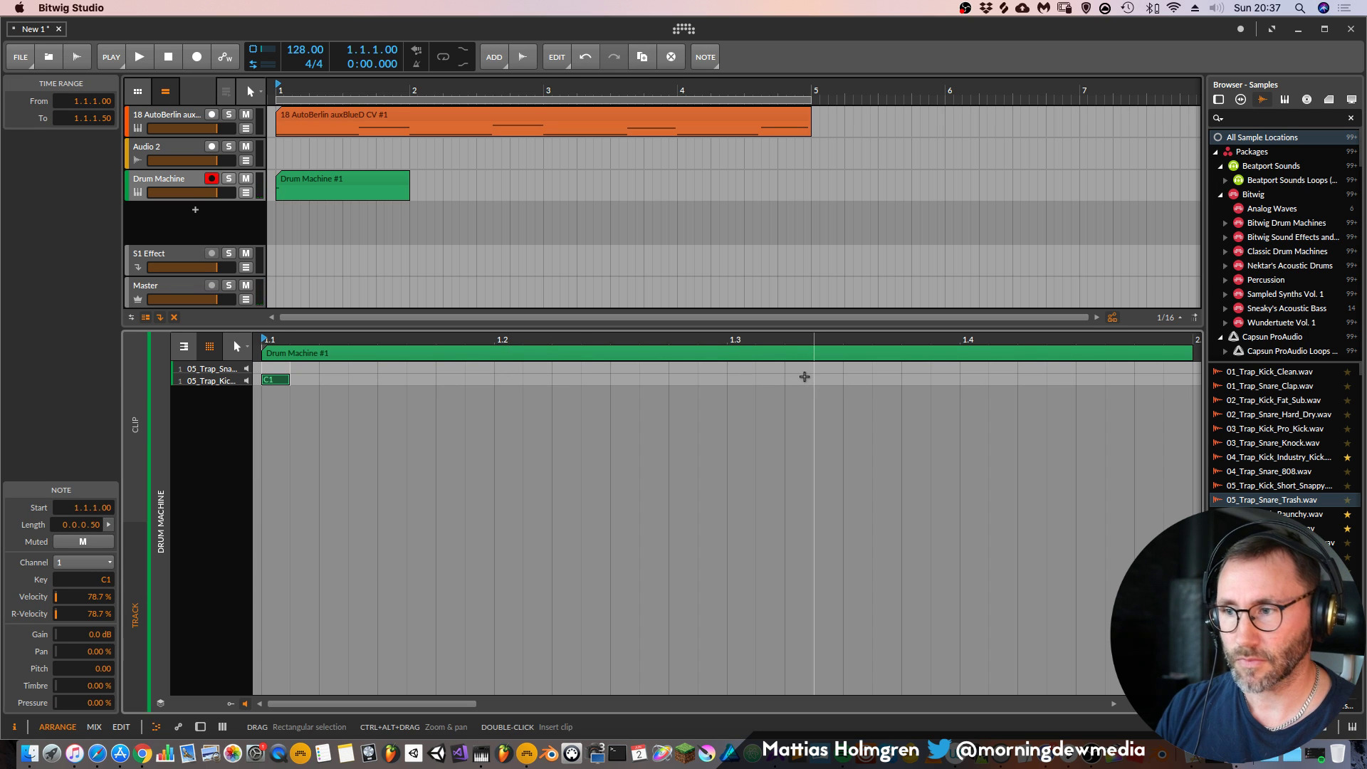
key("d")
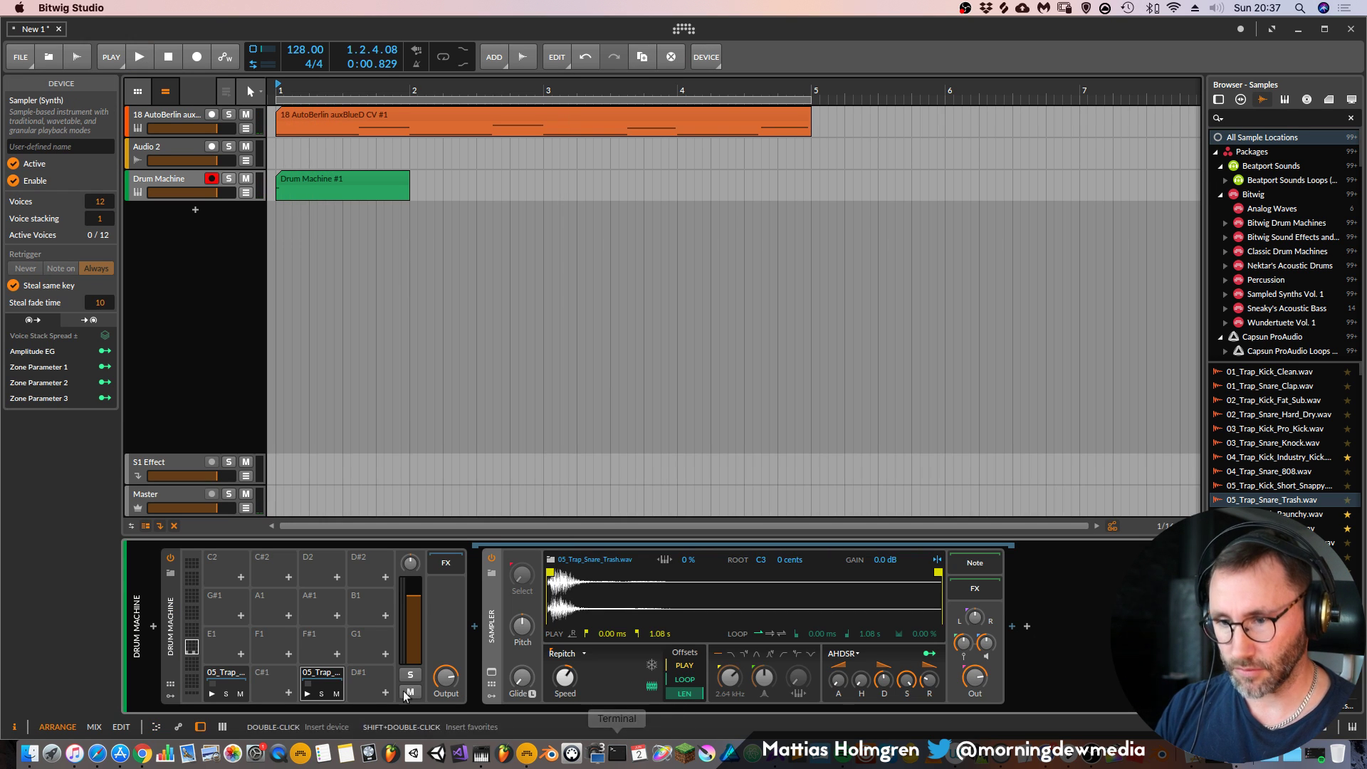
Show the samplers of the kick and snare pads while auditioning the arrangement
left_click(234, 677)
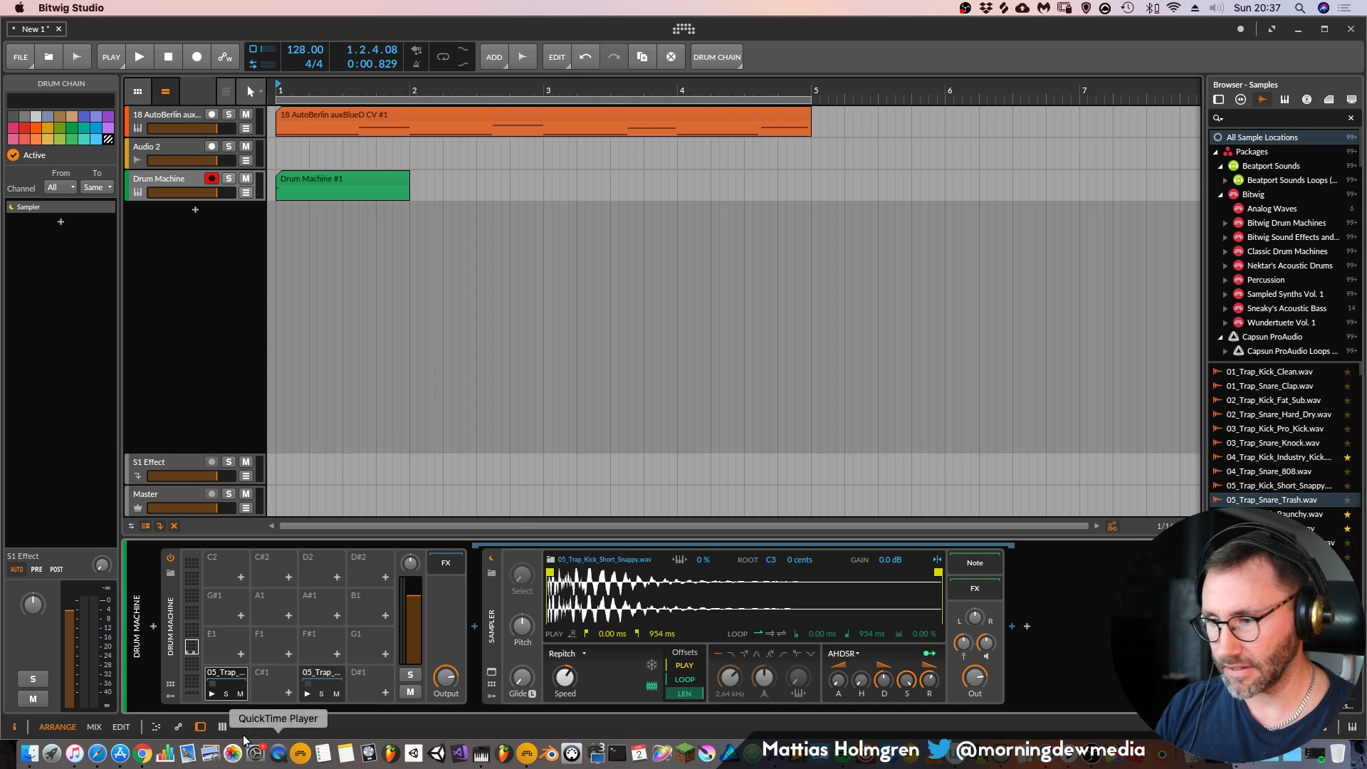
key("space")
left_click(324, 672)
key("space")
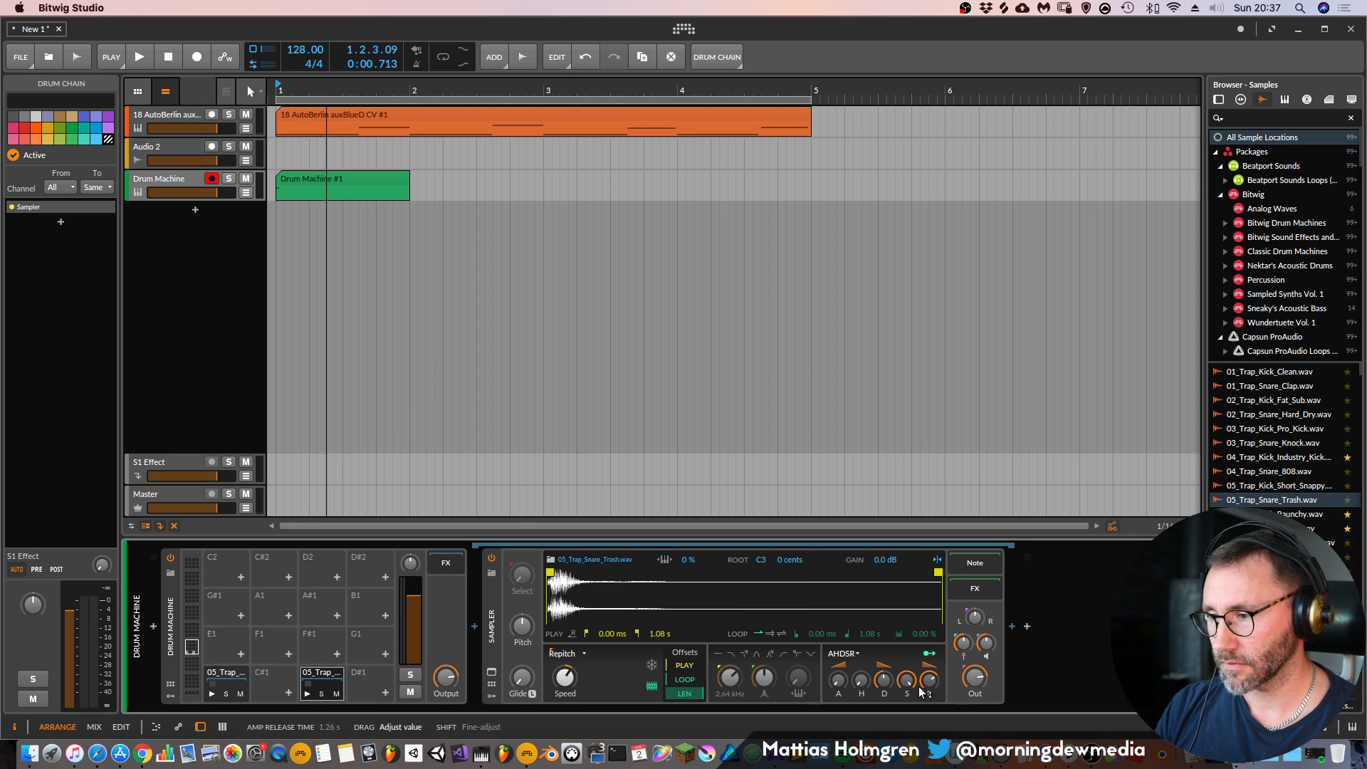
Add a snare note on beat 1.3 of the Drum Machine clip
double_click(353, 176)
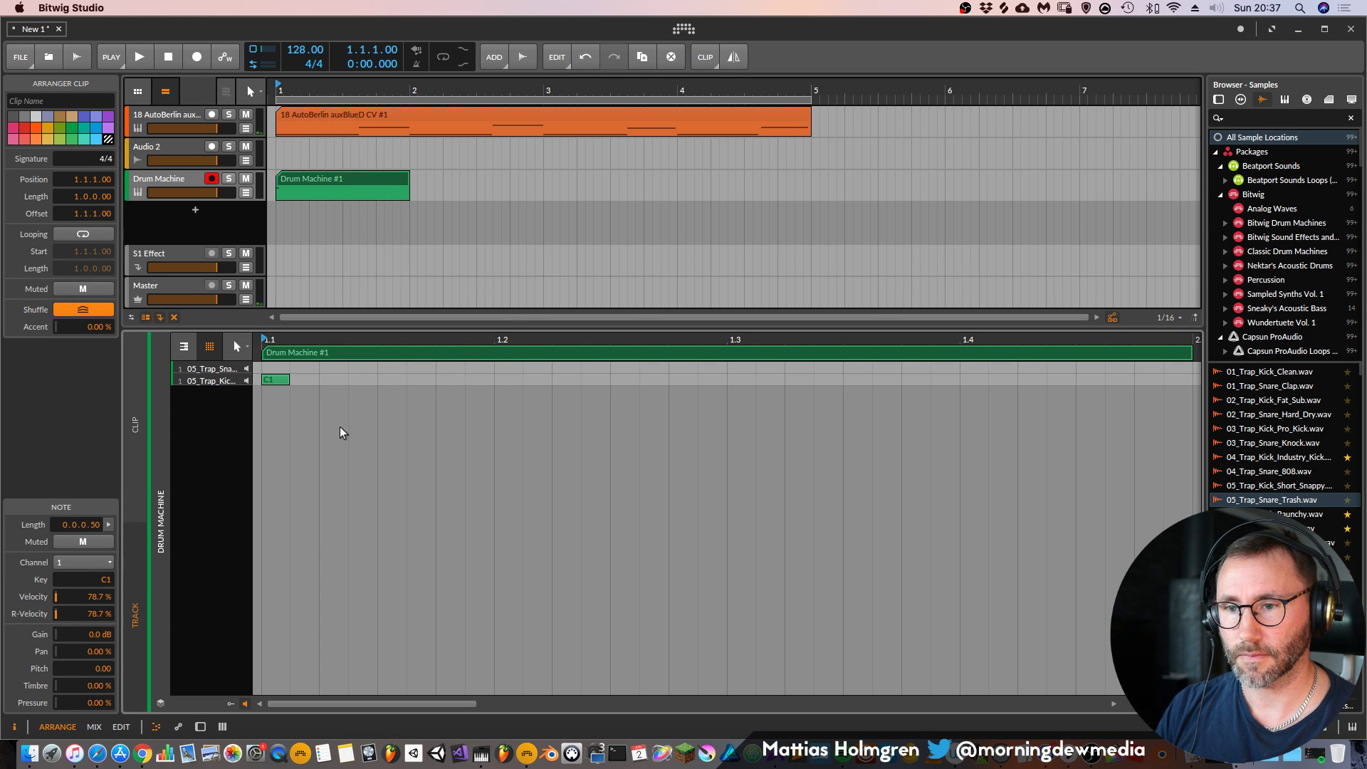
left_click_drag(514, 340, 409, 397)
left_click_drag(346, 341, 535, 356)
key("space")
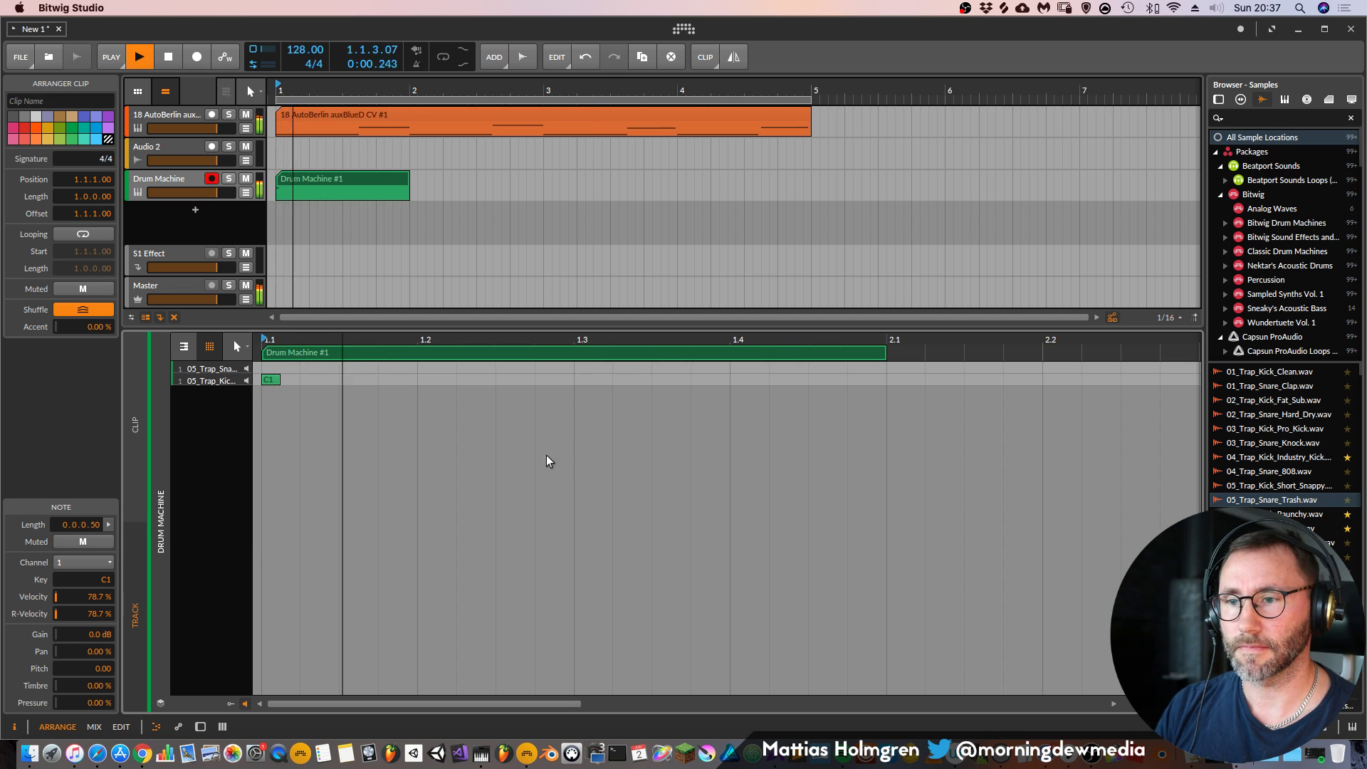
double_click(583, 368)
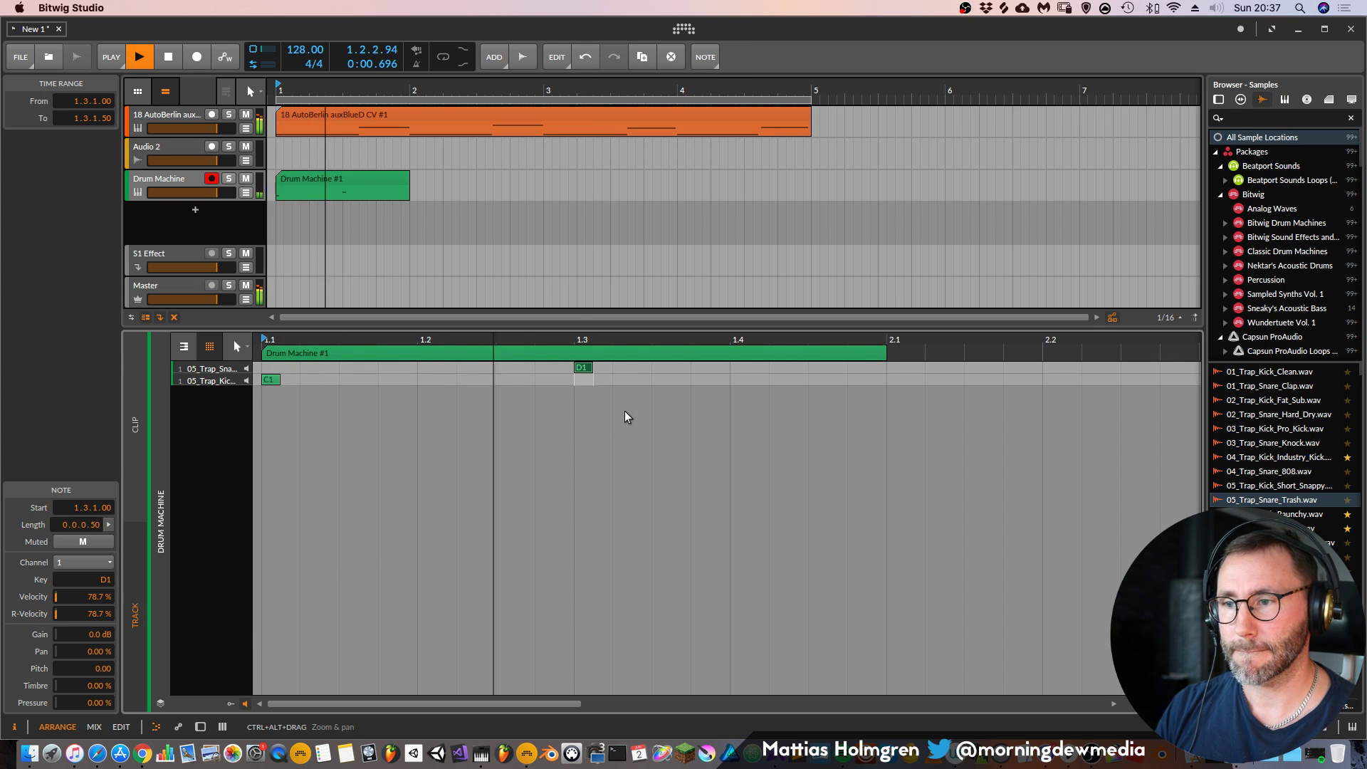
Try playing the arrangement at 137 and 130 BPM, and restore the tempo to 128 BPM
key("space")
key("d")
key("space")
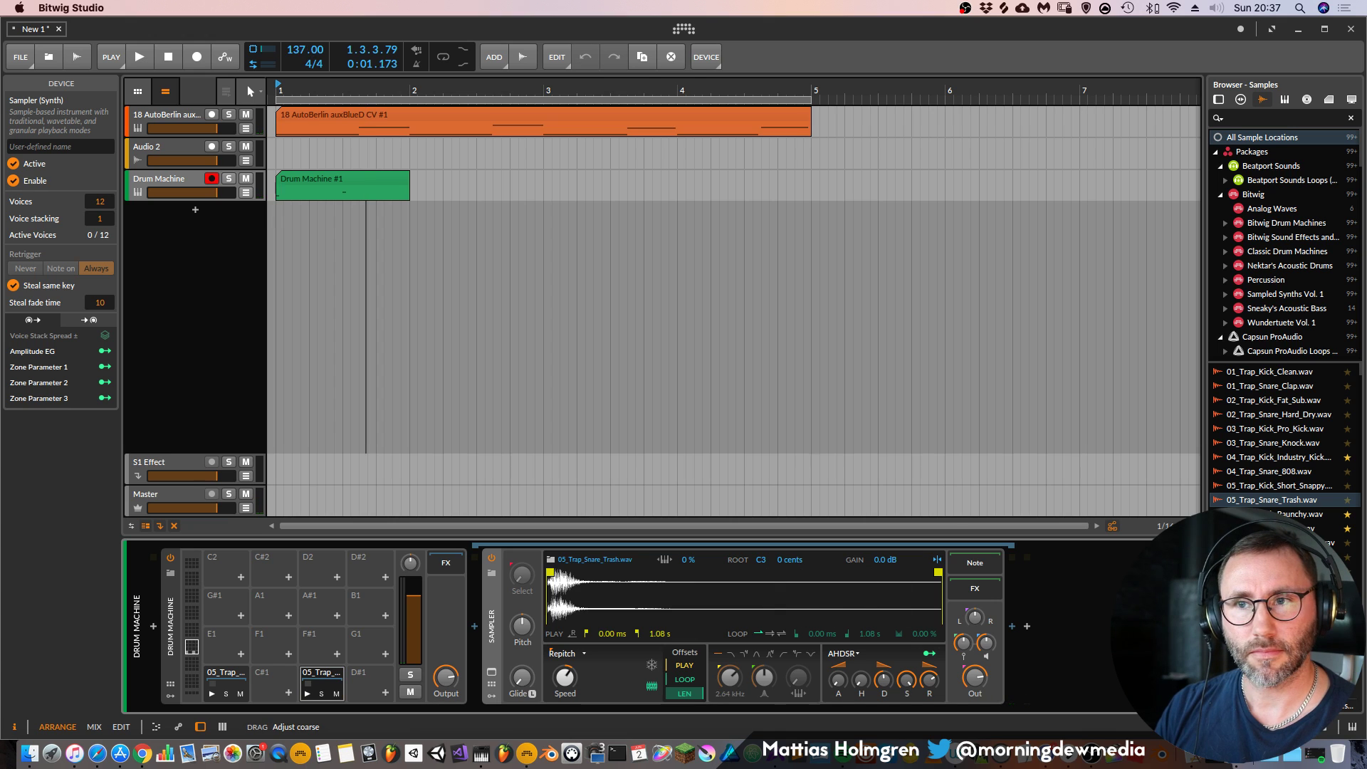
key("space")
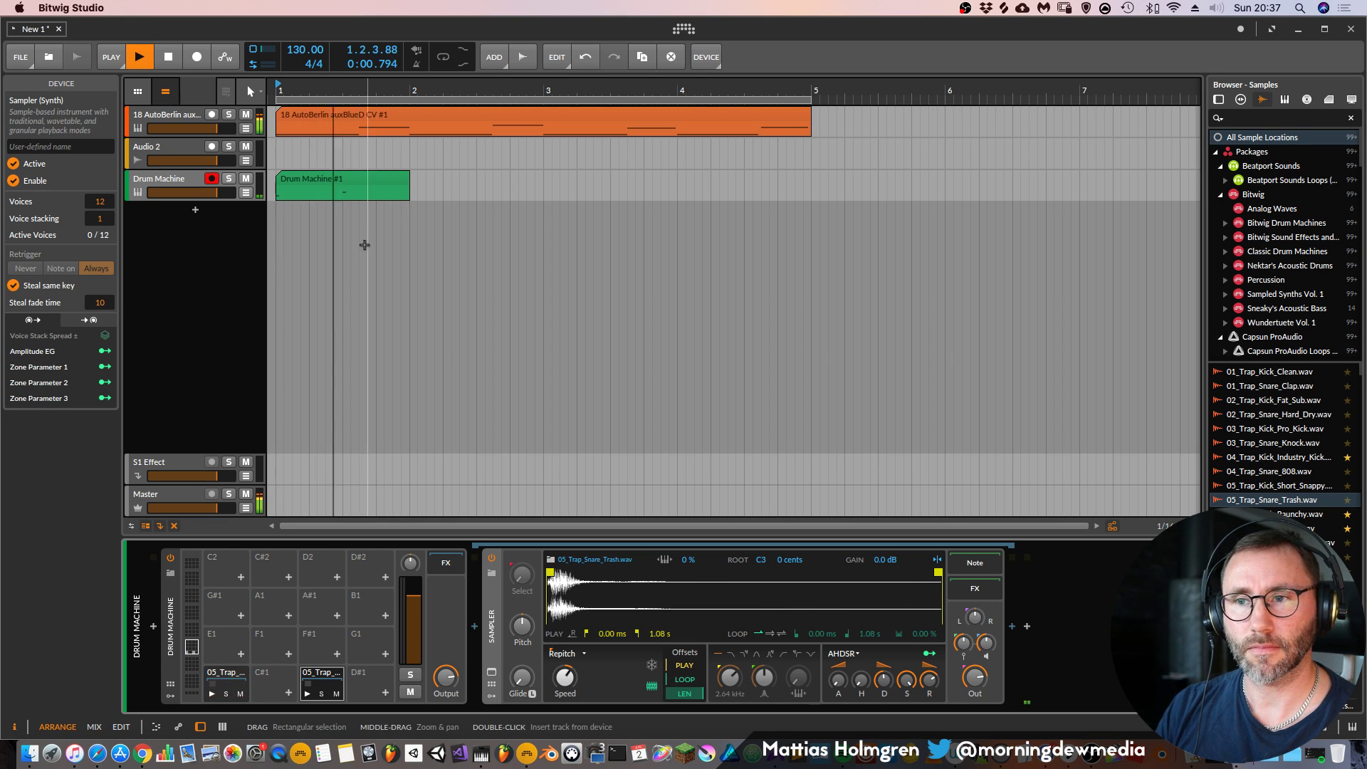
key("space")
key("space")
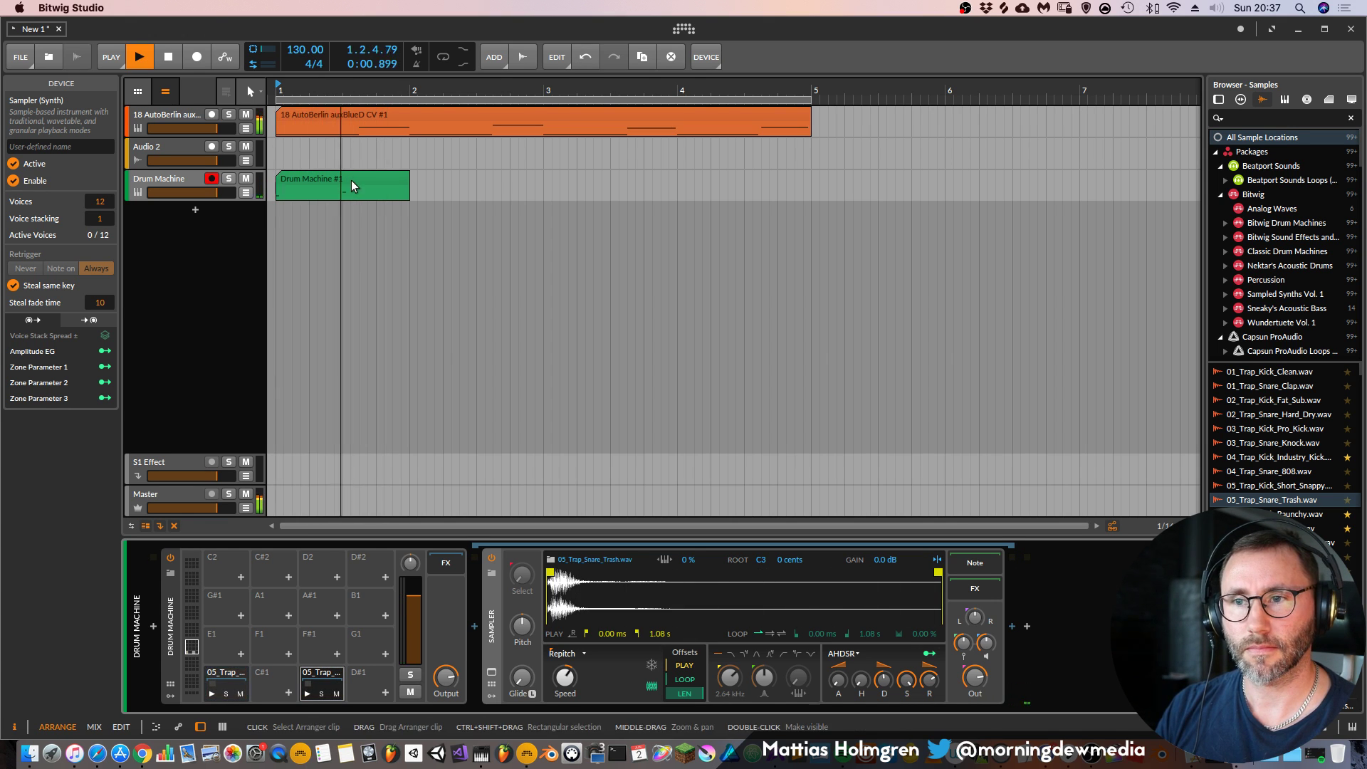
key("space")
double_click(347, 183)
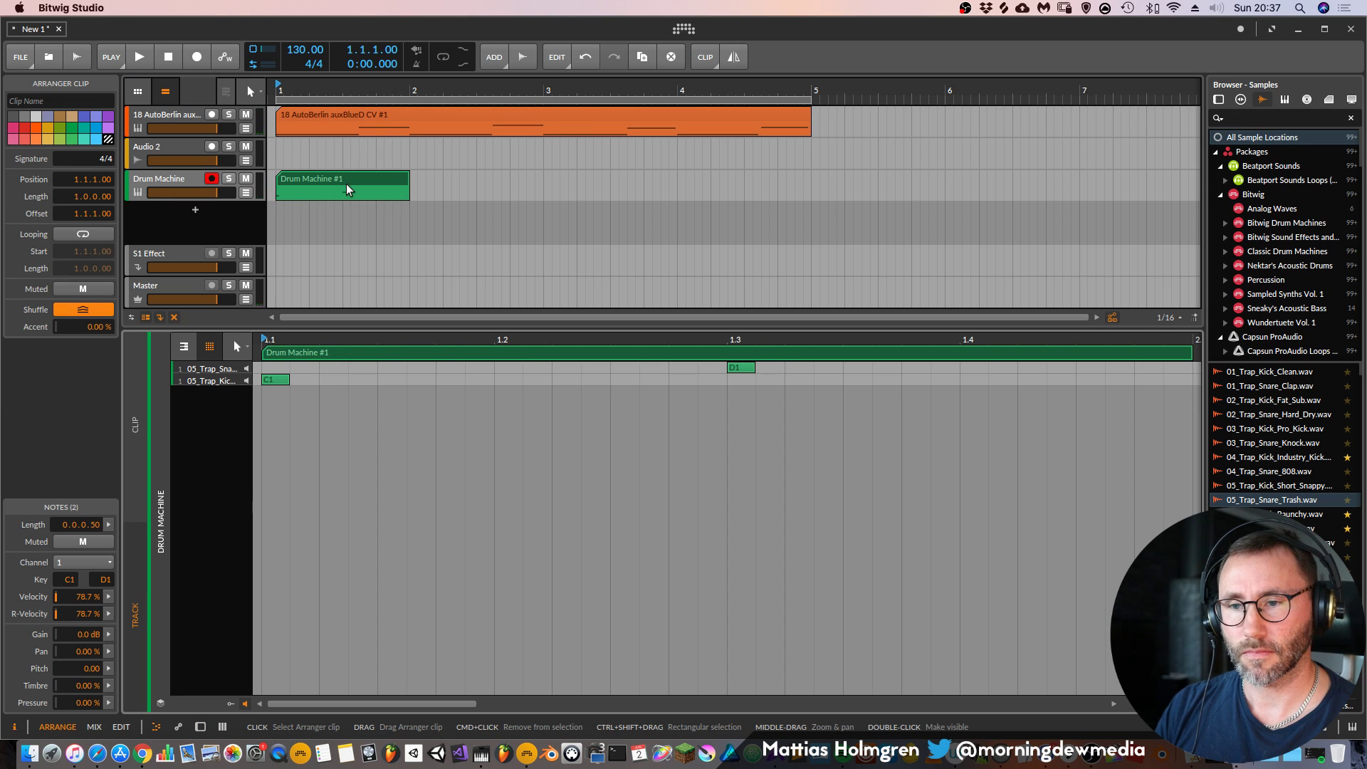
key("space")
key("space")
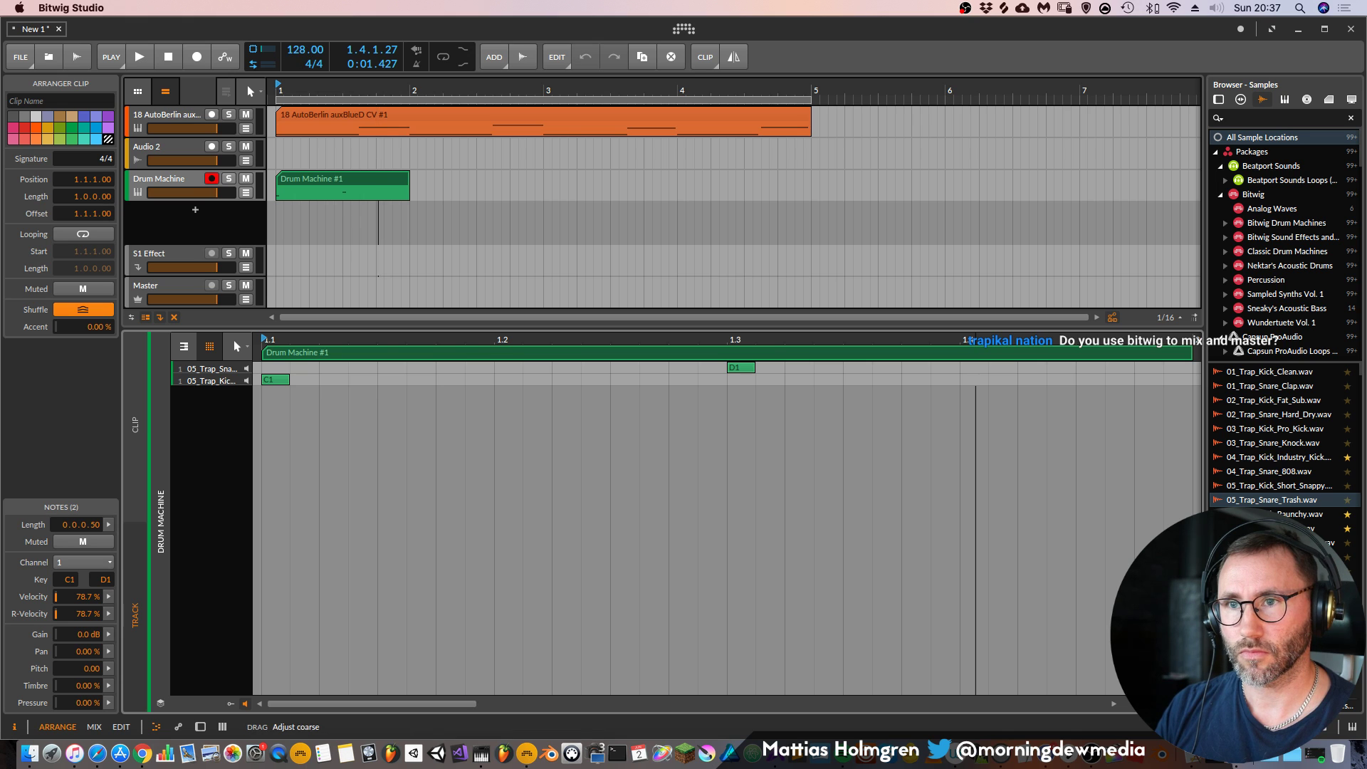
Try an extra kick note at 1.2.4 during playback, and delete that note
key("space")
double_click(677, 379)
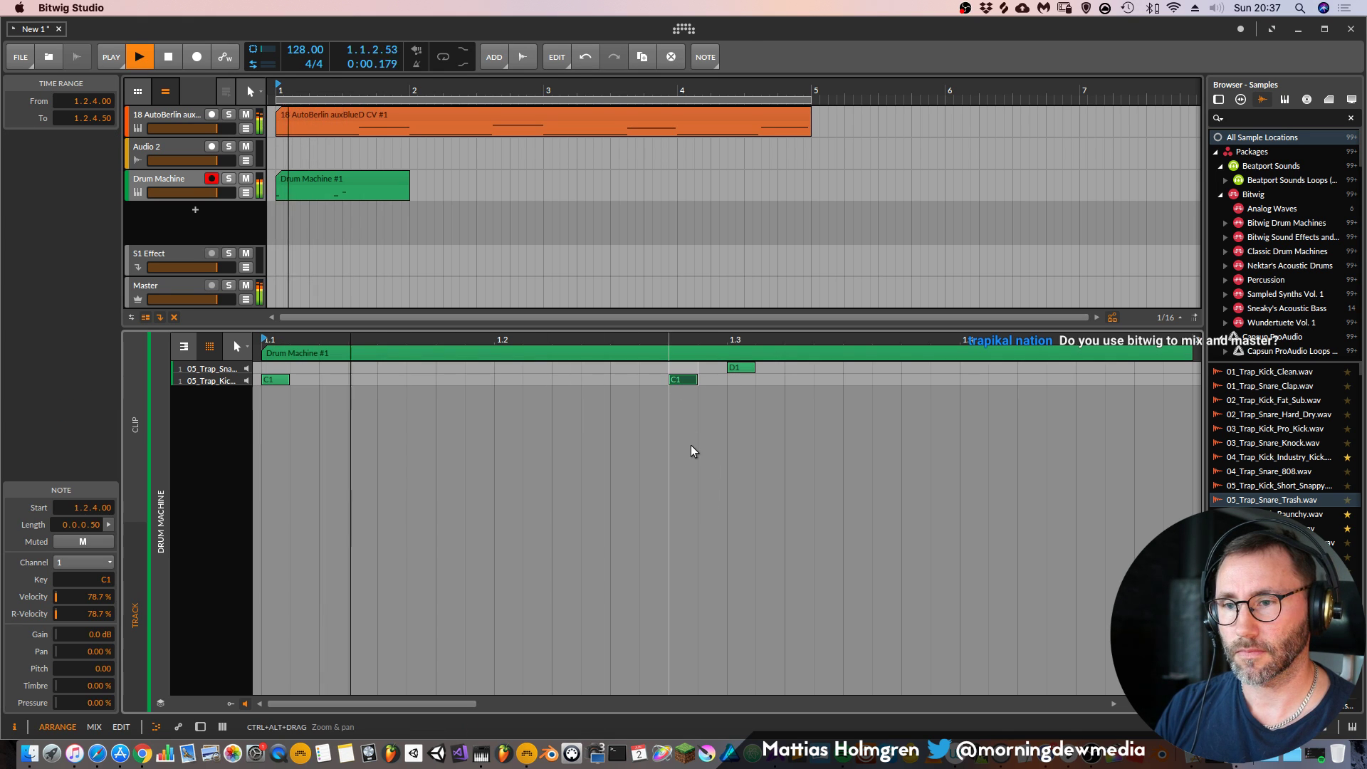
key("space")
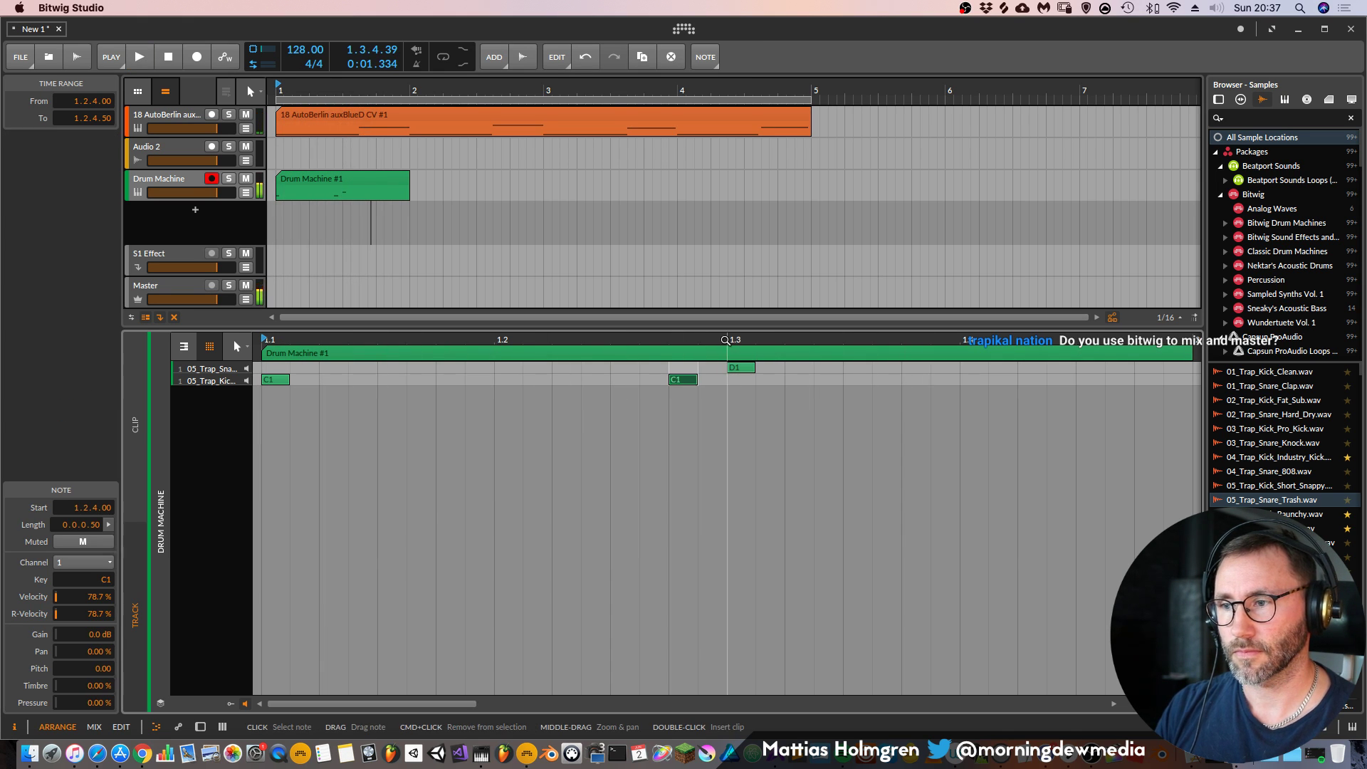
right_click(682, 380)
left_click(800, 418)
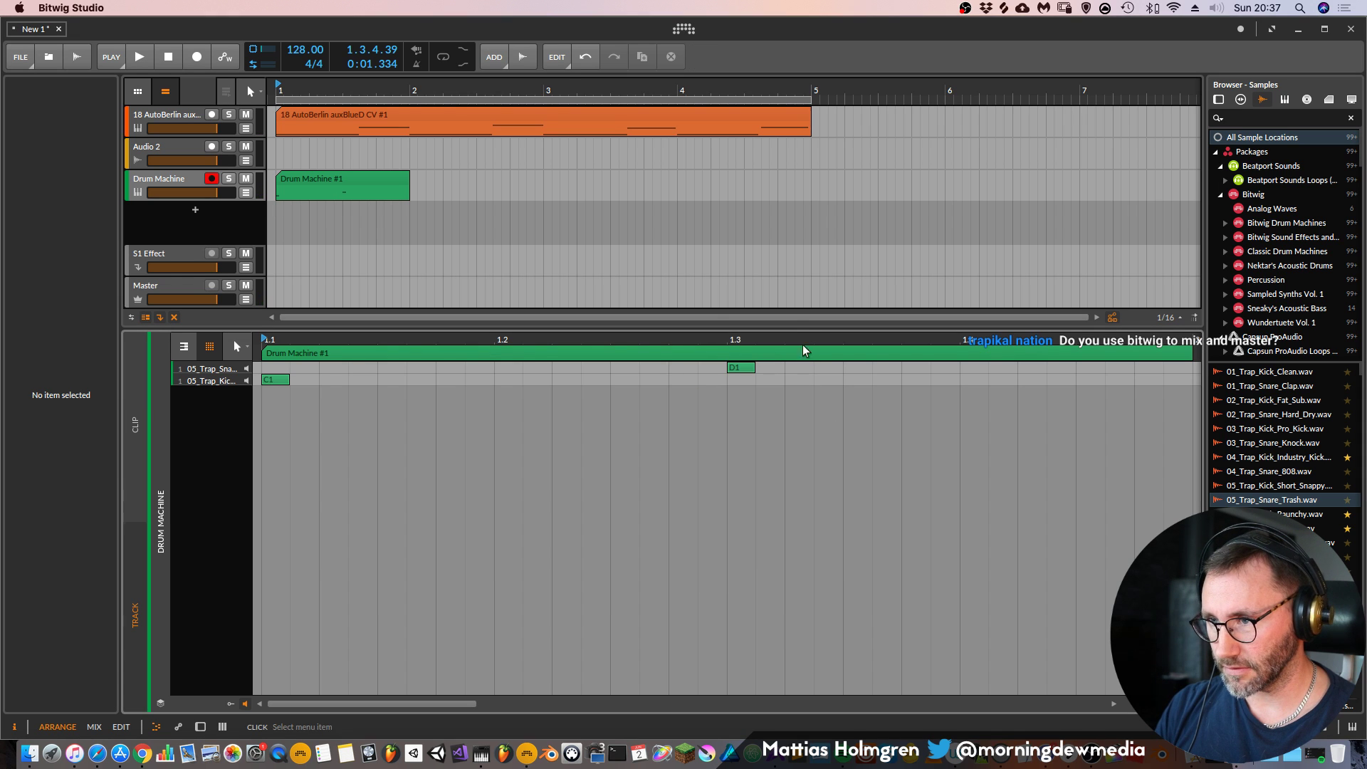
Add a kick note on beat 1.4 and extend the Drum Machine clip to a length of 1.3.3.00
left_click_drag(796, 340, 646, 314)
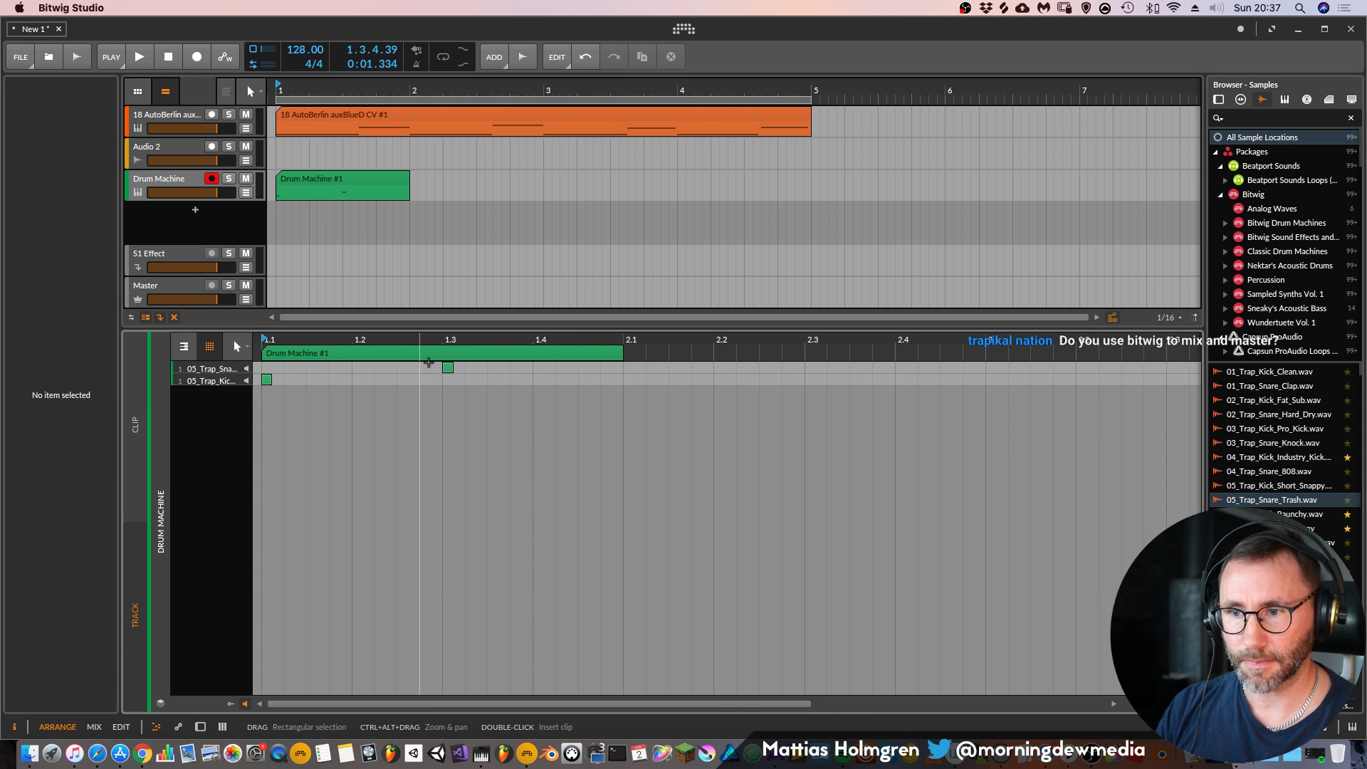
double_click(541, 379)
left_click_drag(623, 353, 937, 353)
key("space")
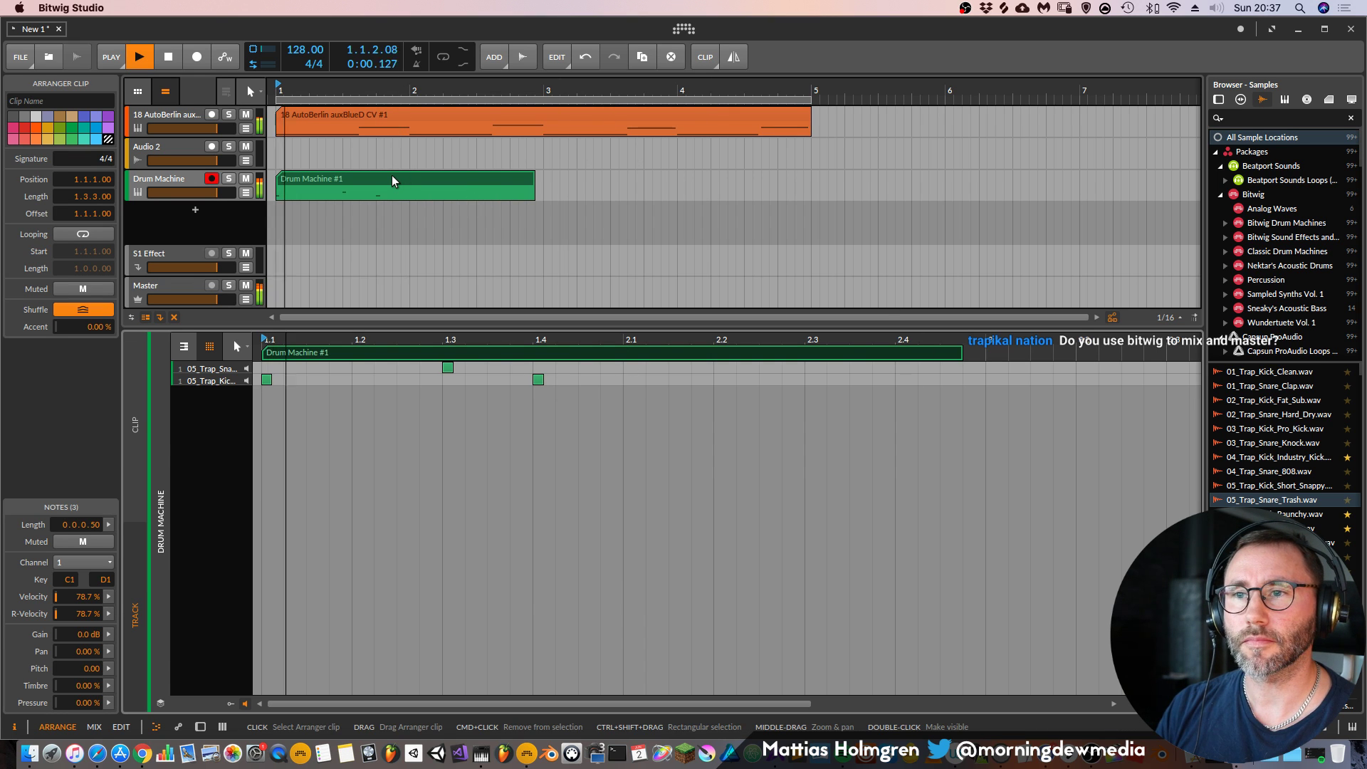
Remove the kick on beat 1.4, and place a kick on beat 2.1 and a snare on beat 2.3
left_click_drag(538, 380, 675, 379)
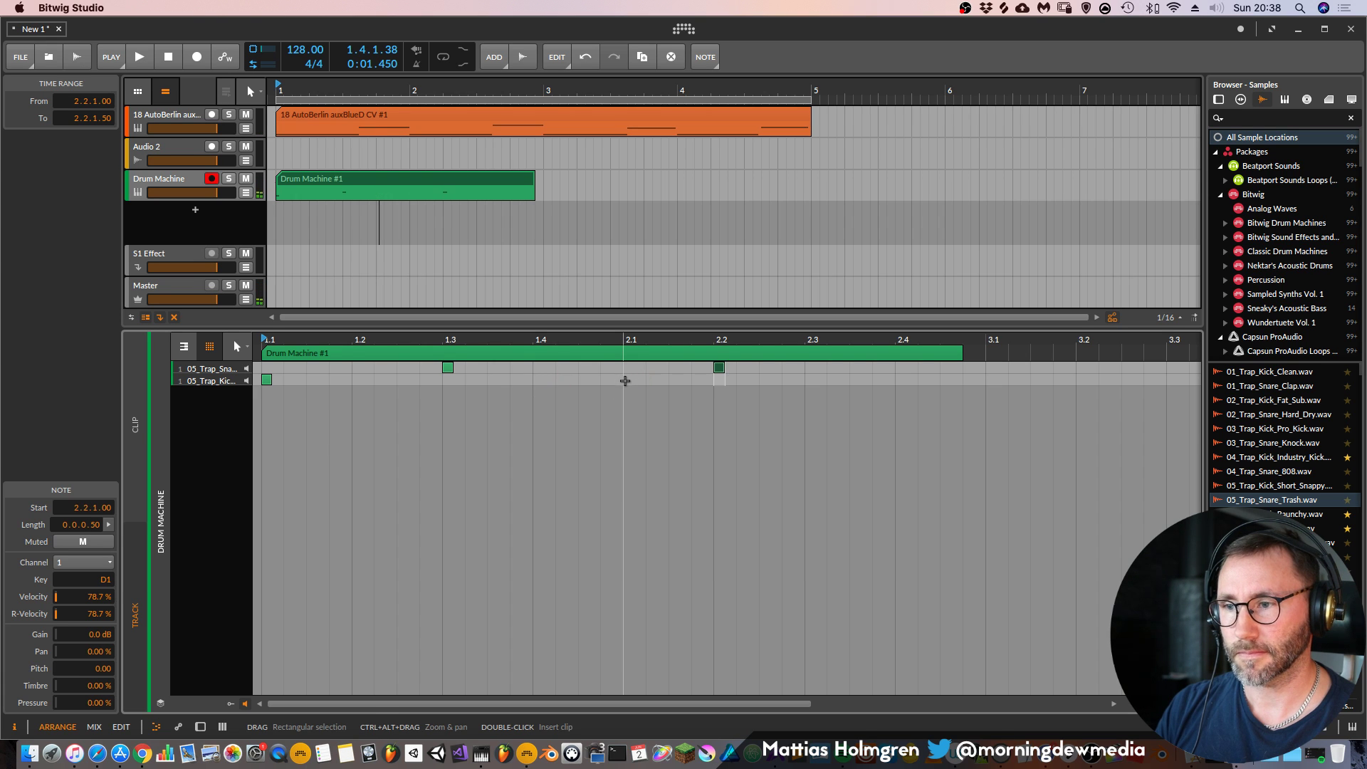
key("space")
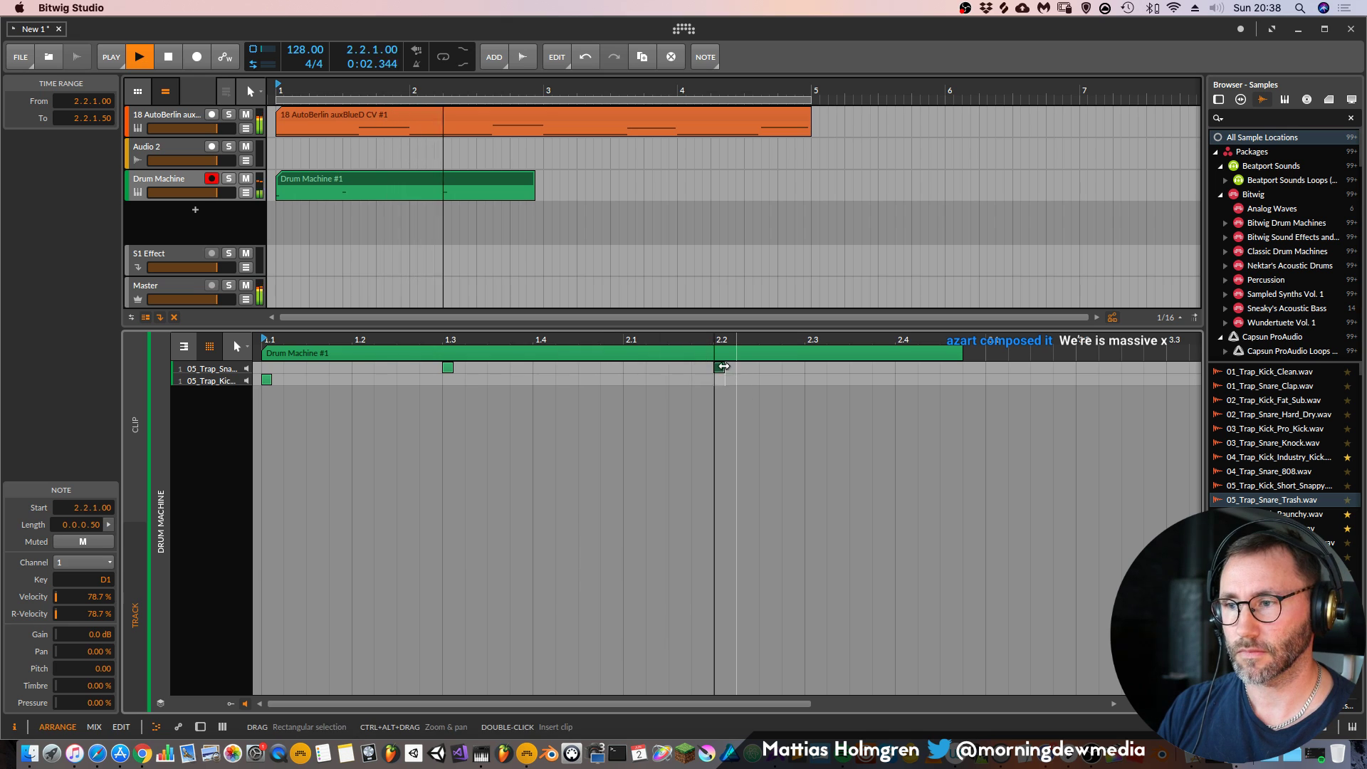
key("space")
left_click_drag(724, 366, 802, 377)
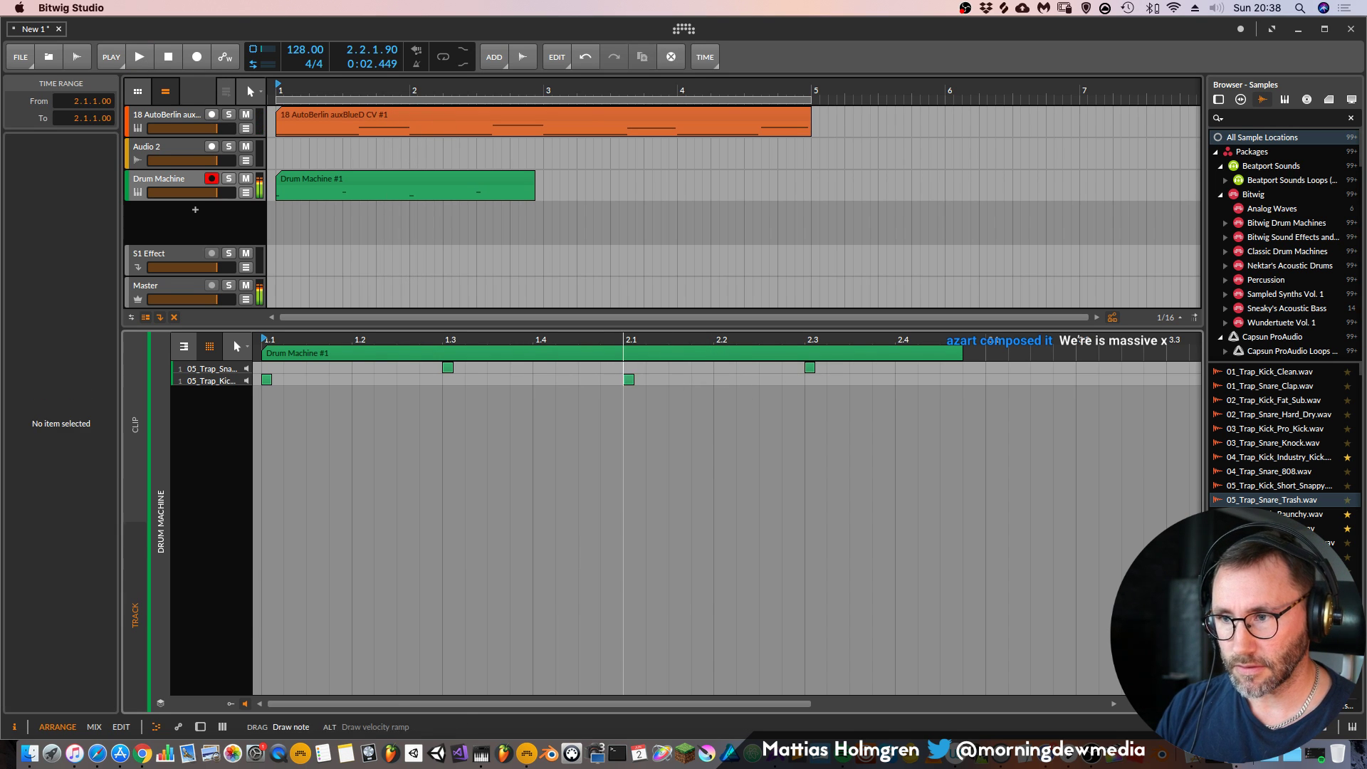
Extend the Drum Machine clip to end at the start of bar 3
key("d")
key("space")
left_click_drag(540, 177, 544, 178)
Examine the notes of the 18 AutoBerlin auxBlueD CV clip and listen to them with the drum beat
left_click(382, 114)
key("space")
double_click(381, 112)
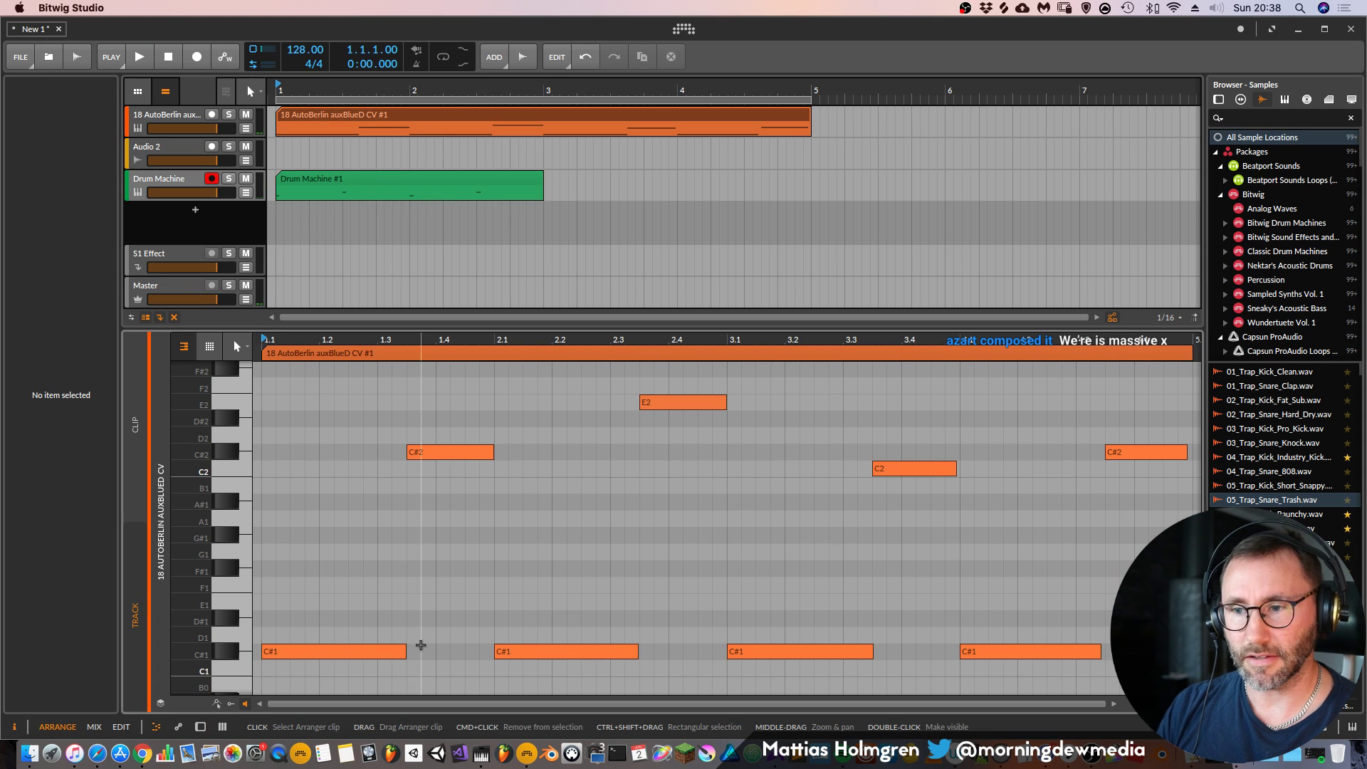
key("super+a")
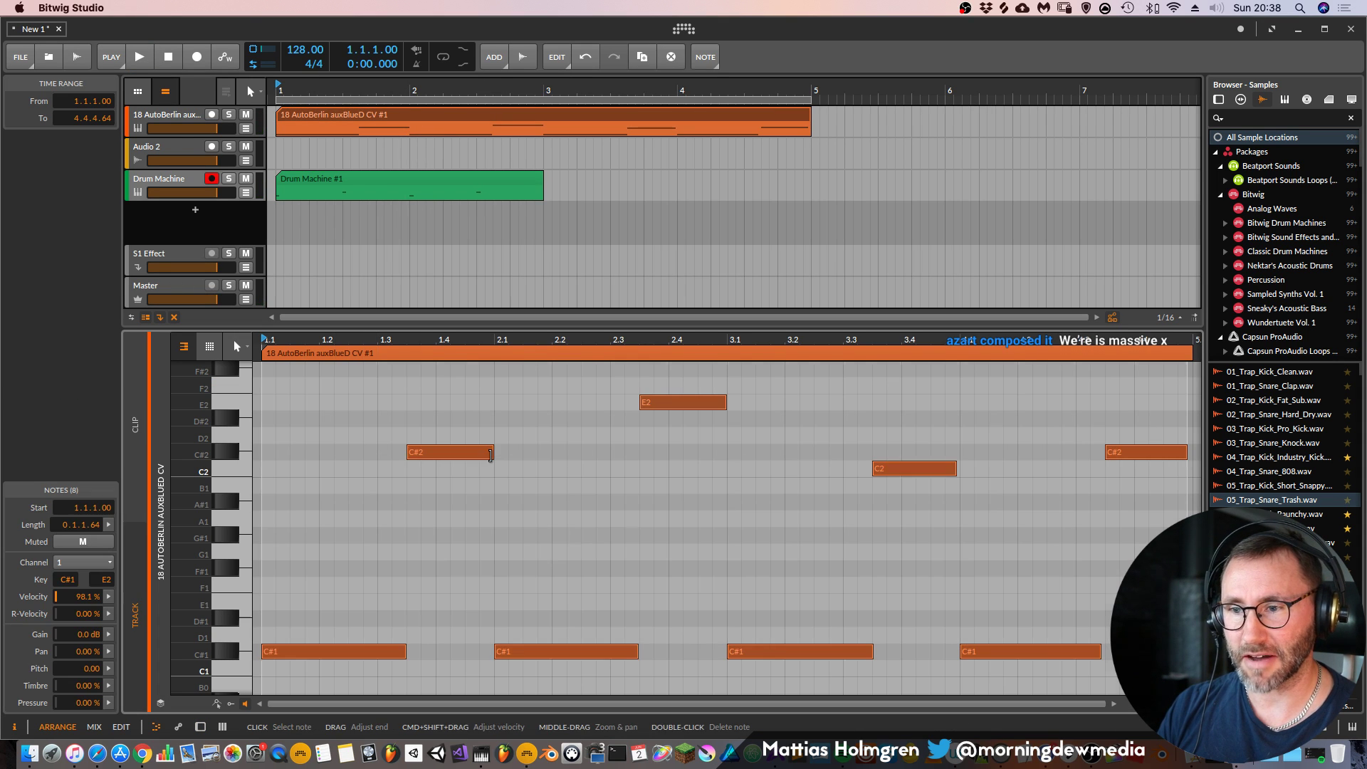
key("d")
key("space")
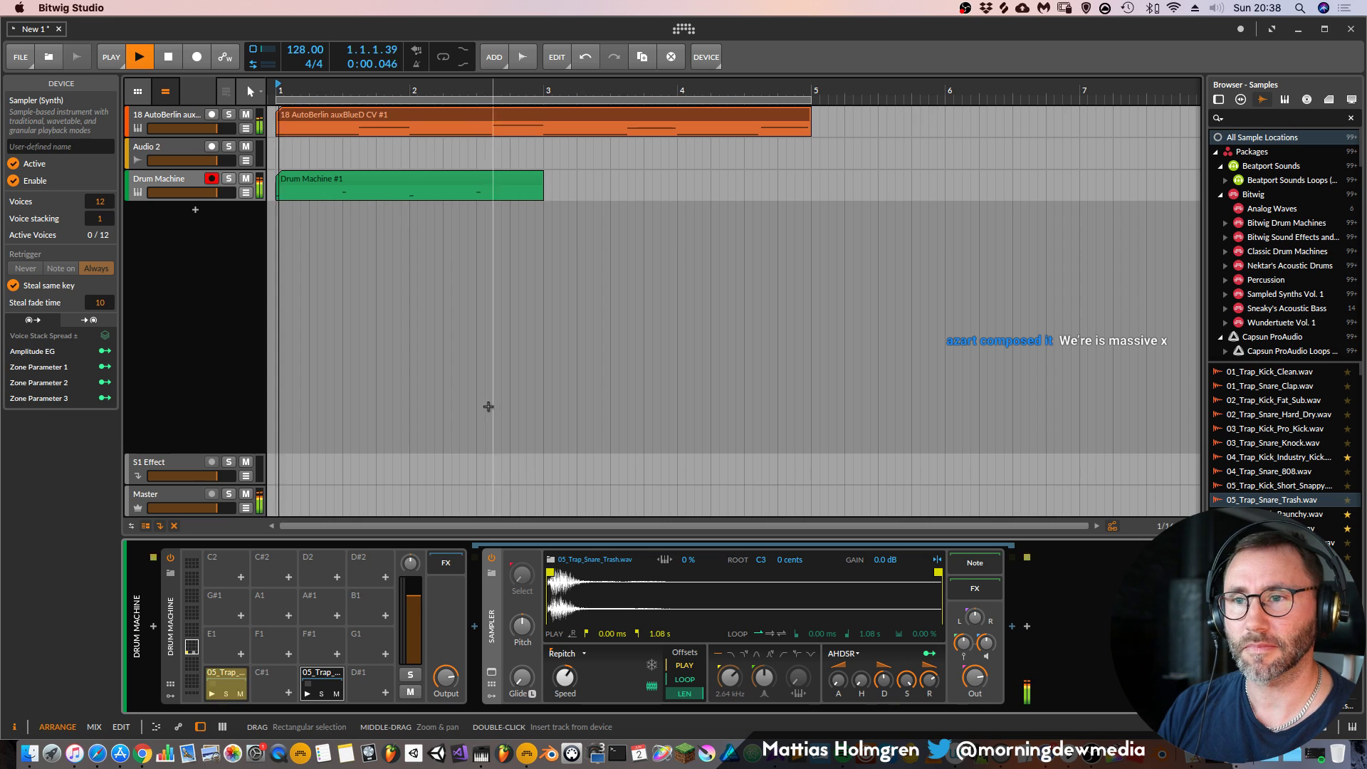
key("space")
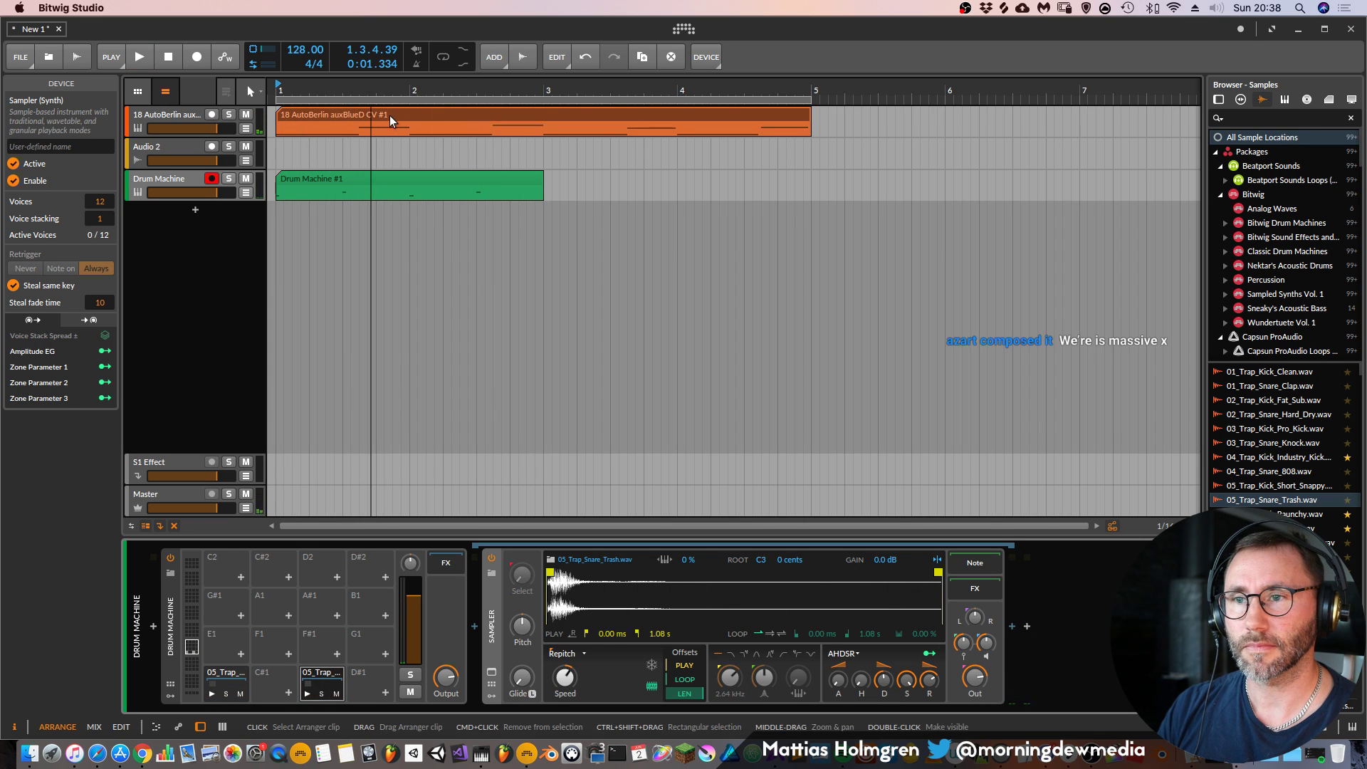
Shorten the first C#1 note in the AutoBerlin clip to end at 1.3, and move the first C#2 note to 1.3
double_click(390, 115)
left_click(396, 613)
left_click_drag(405, 652, 366, 652)
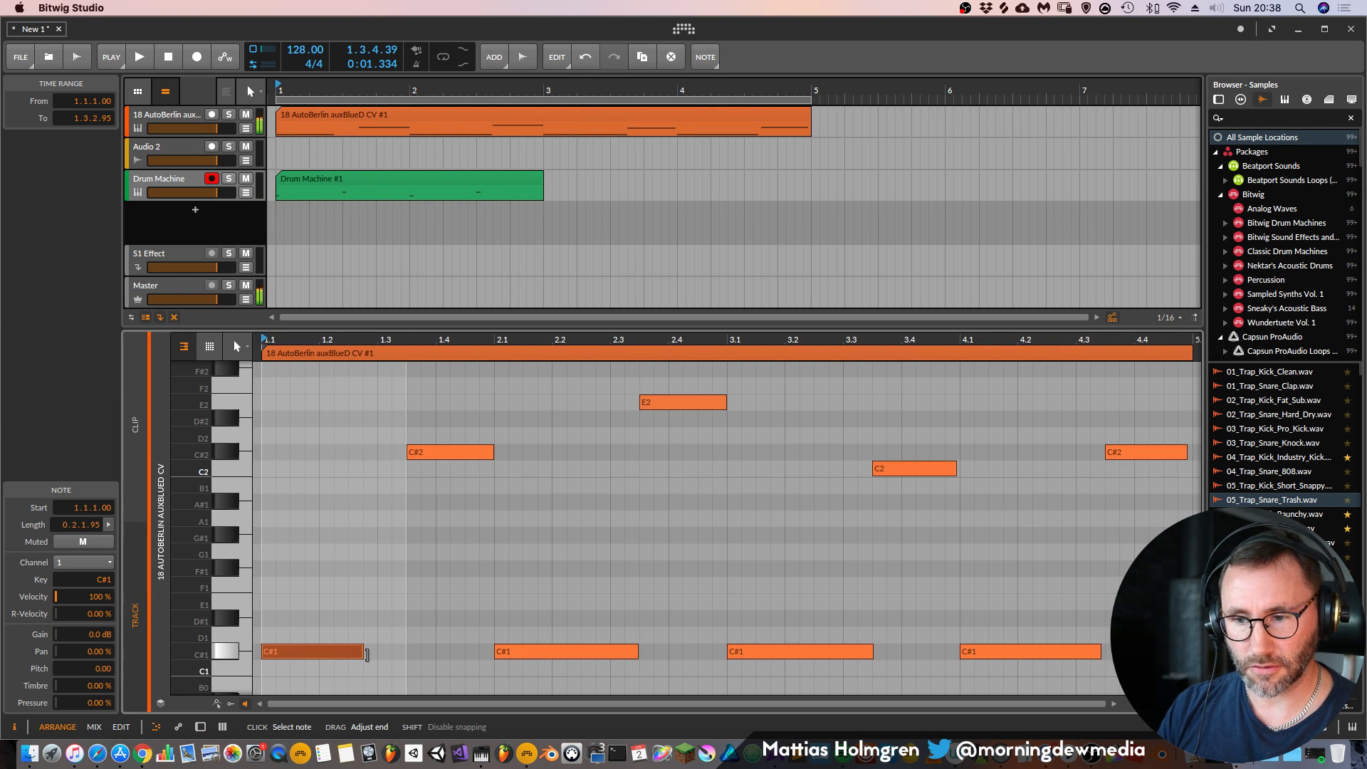
left_click_drag(440, 453, 410, 450)
key("space")
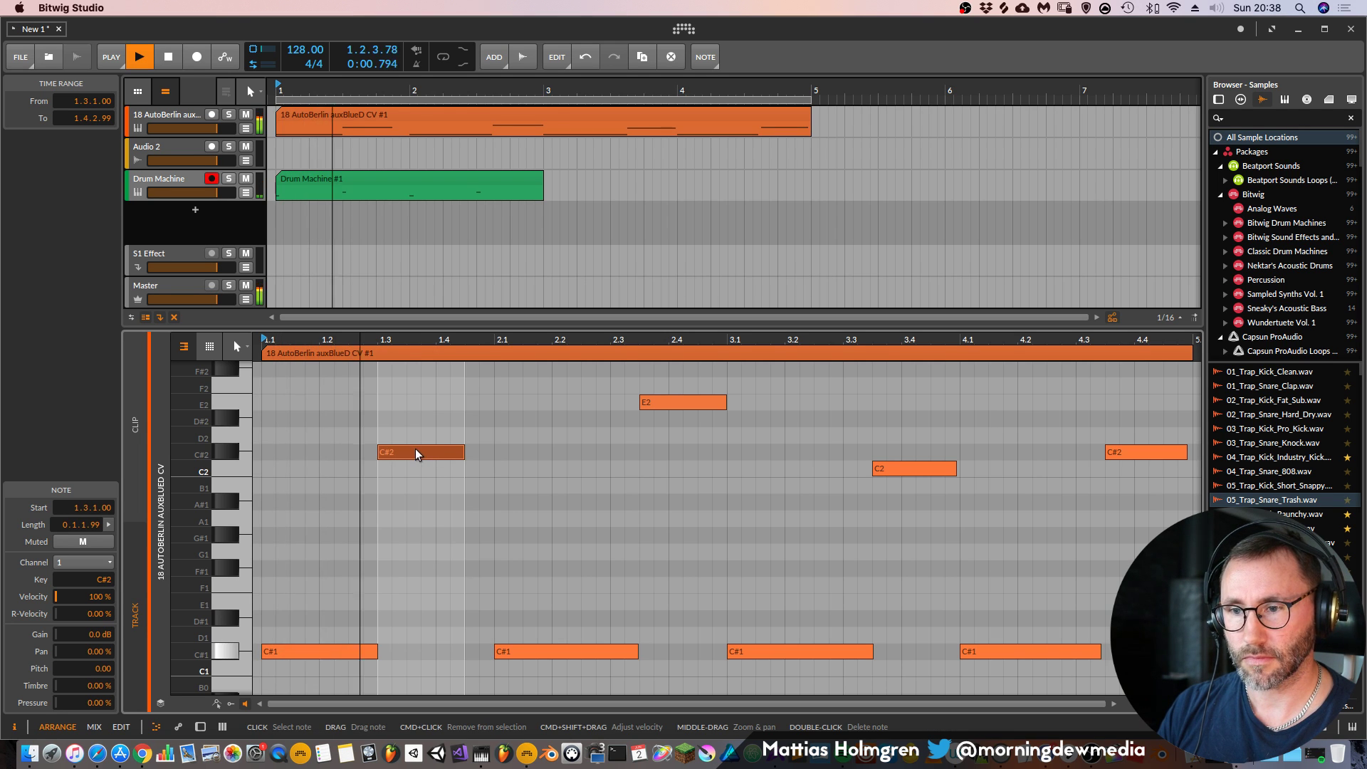
key("space")
key("space")
Lengthen the C#2 note at 1.3 to the end of bar 1, and play back the arrangement
left_click_drag(412, 340, 441, 377)
key("space")
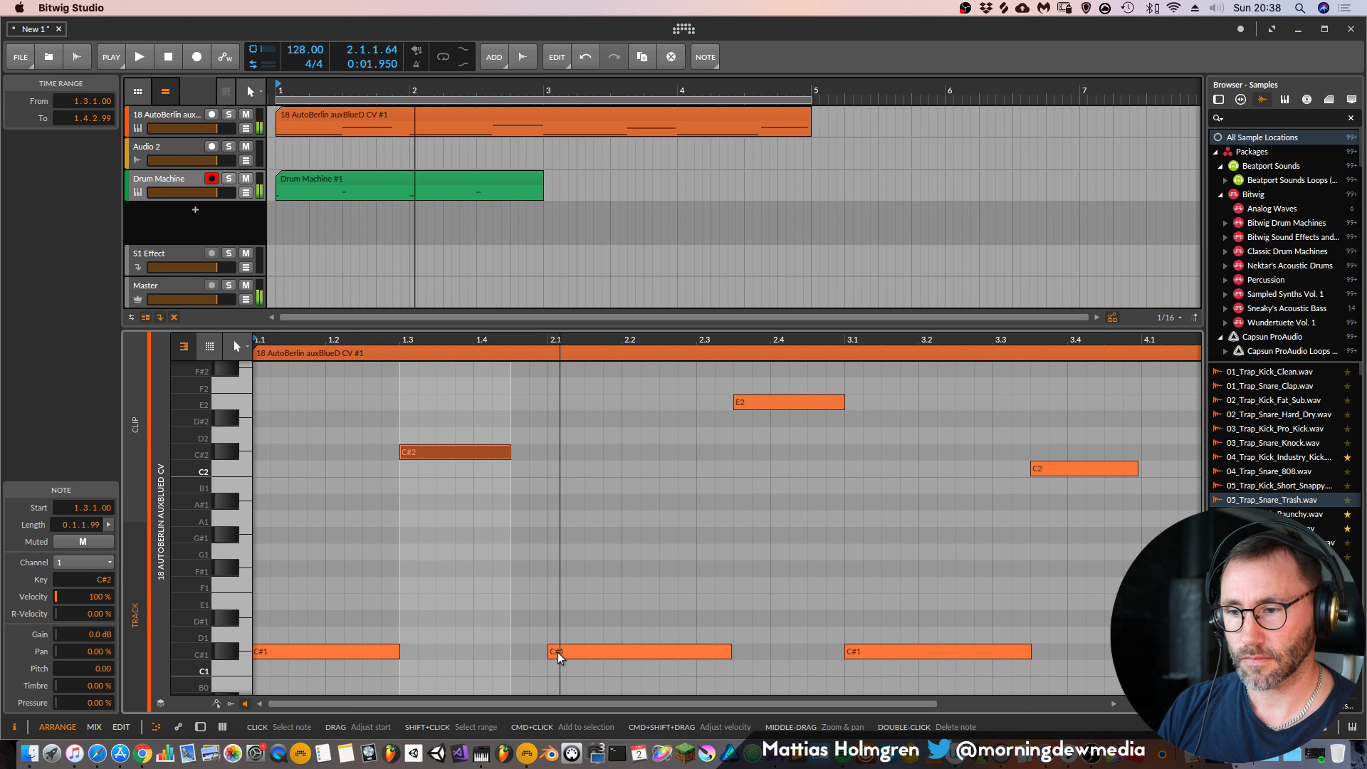
key("space")
left_click_drag(510, 454, 543, 458)
key("space")
key("d")
key("d")
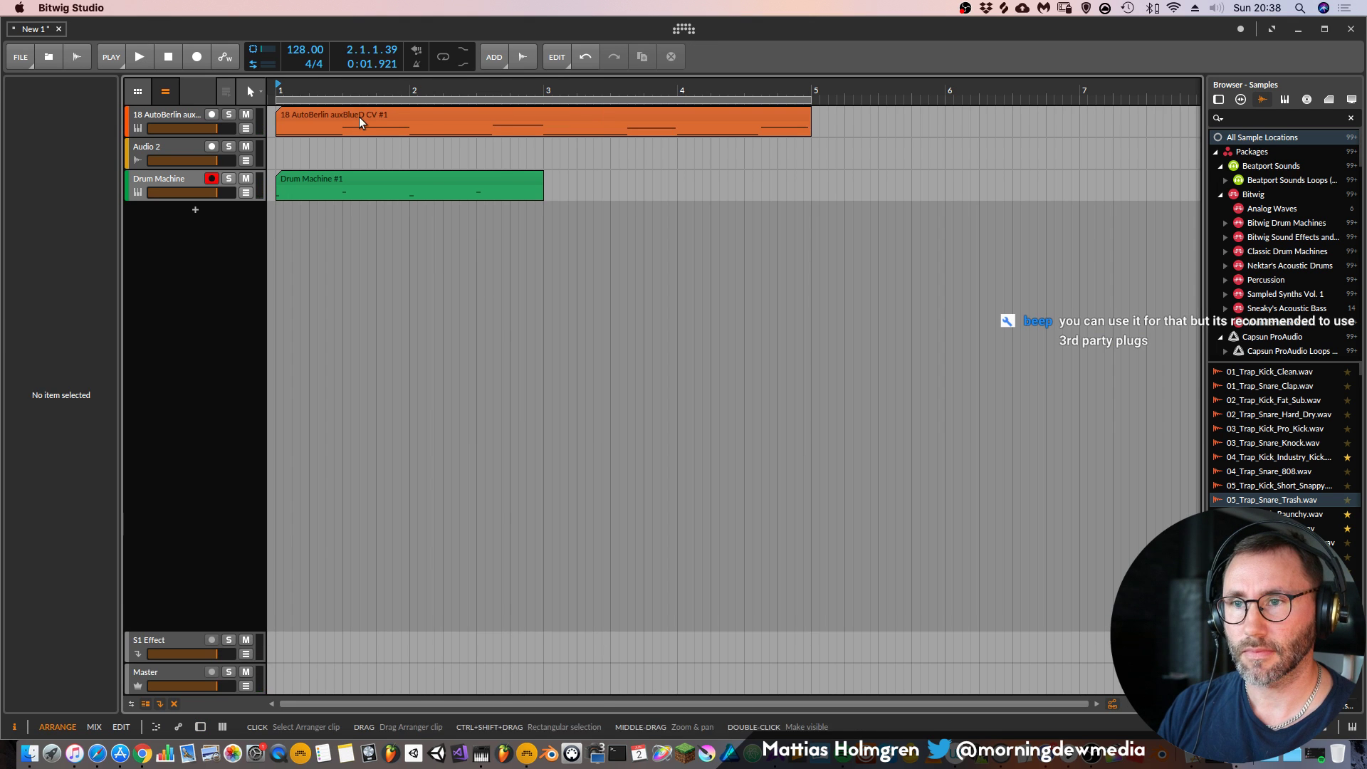
Delete the C#2 note in bar 1 of the AutoBerlin clip
double_click(356, 112)
left_click_drag(452, 442, 391, 373)
key("Delete")
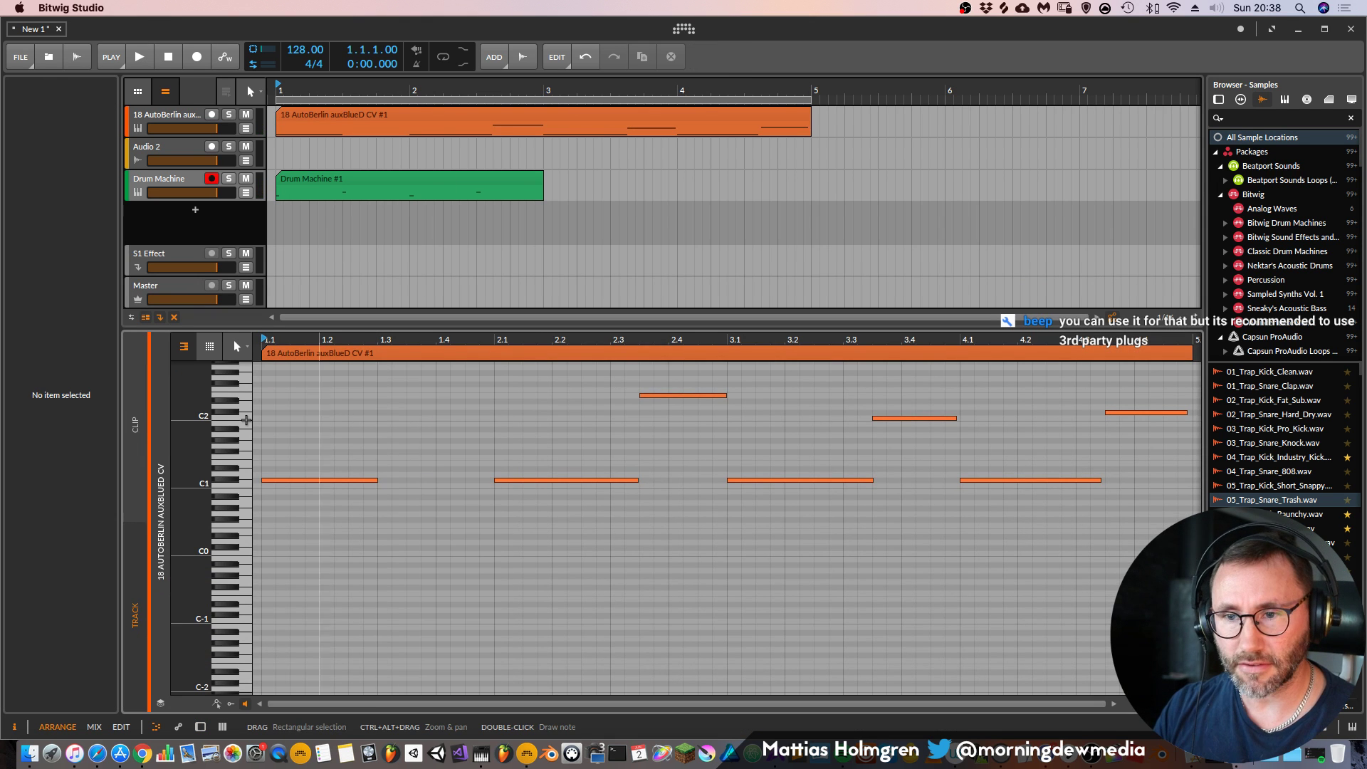
Lengthen the first C#1 note to fill bar 1, and raise the C#1 note at 2.1 to C#2
left_click_drag(214, 429, 262, 428)
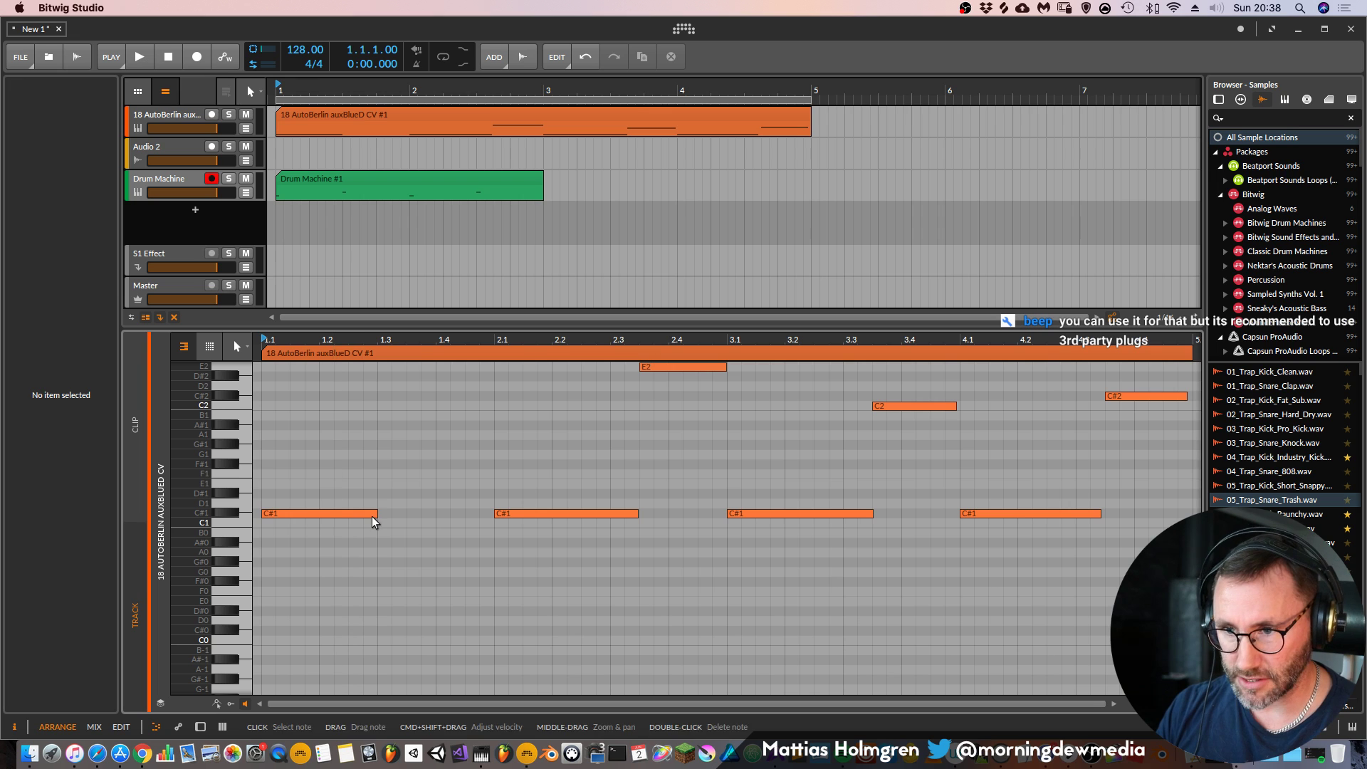
left_click_drag(378, 512, 514, 477)
key("space")
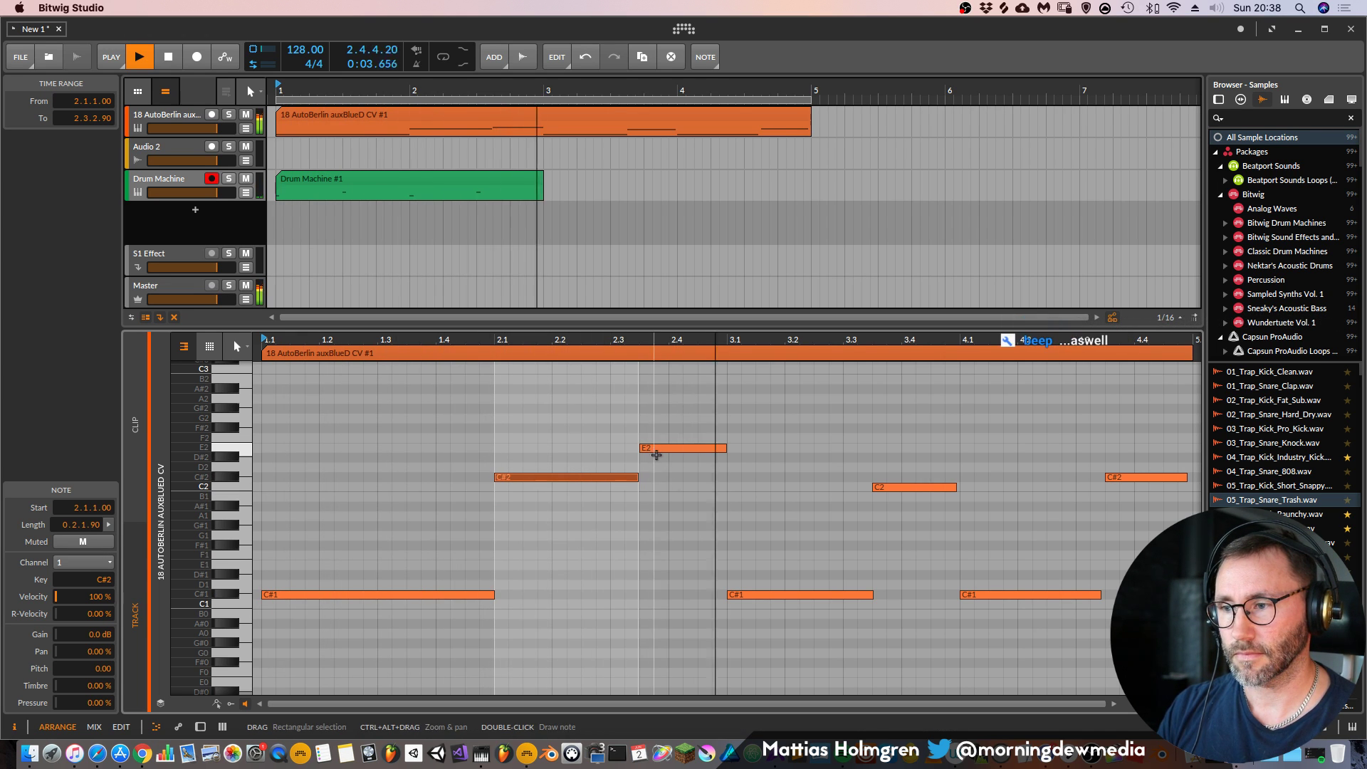
Play back the edited notes with the beat, and mute the 18 AutoBerlin track
key("space")
left_click_drag(966, 339, 690, 399)
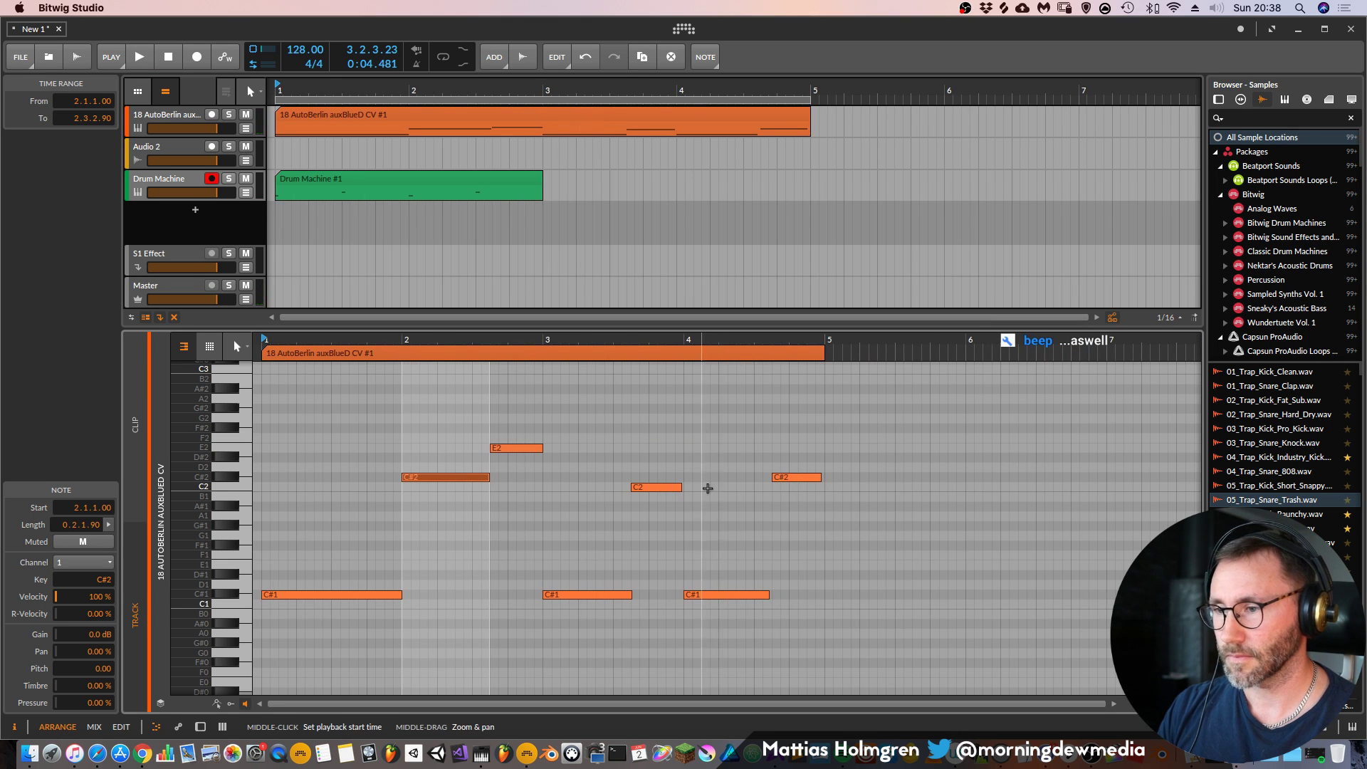
key("space")
key("space")
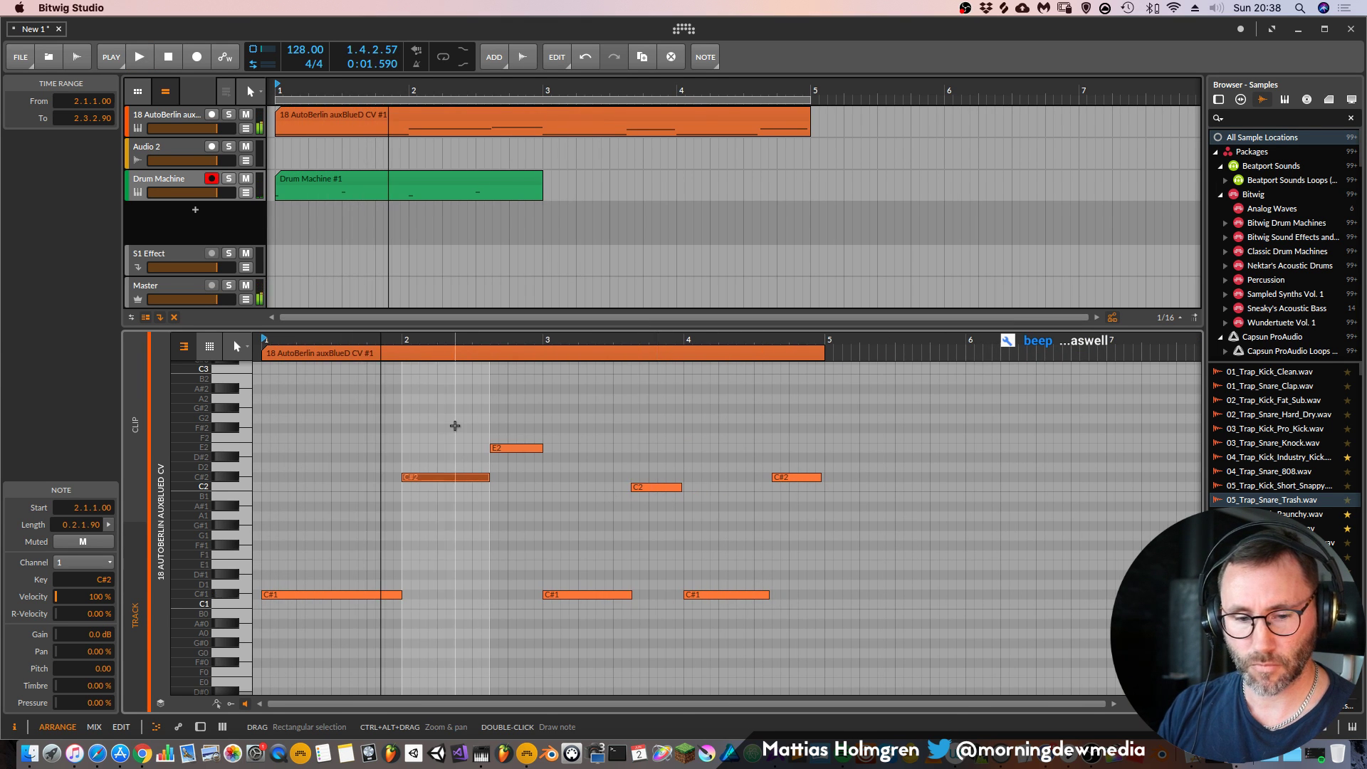
key("d")
left_click(246, 114)
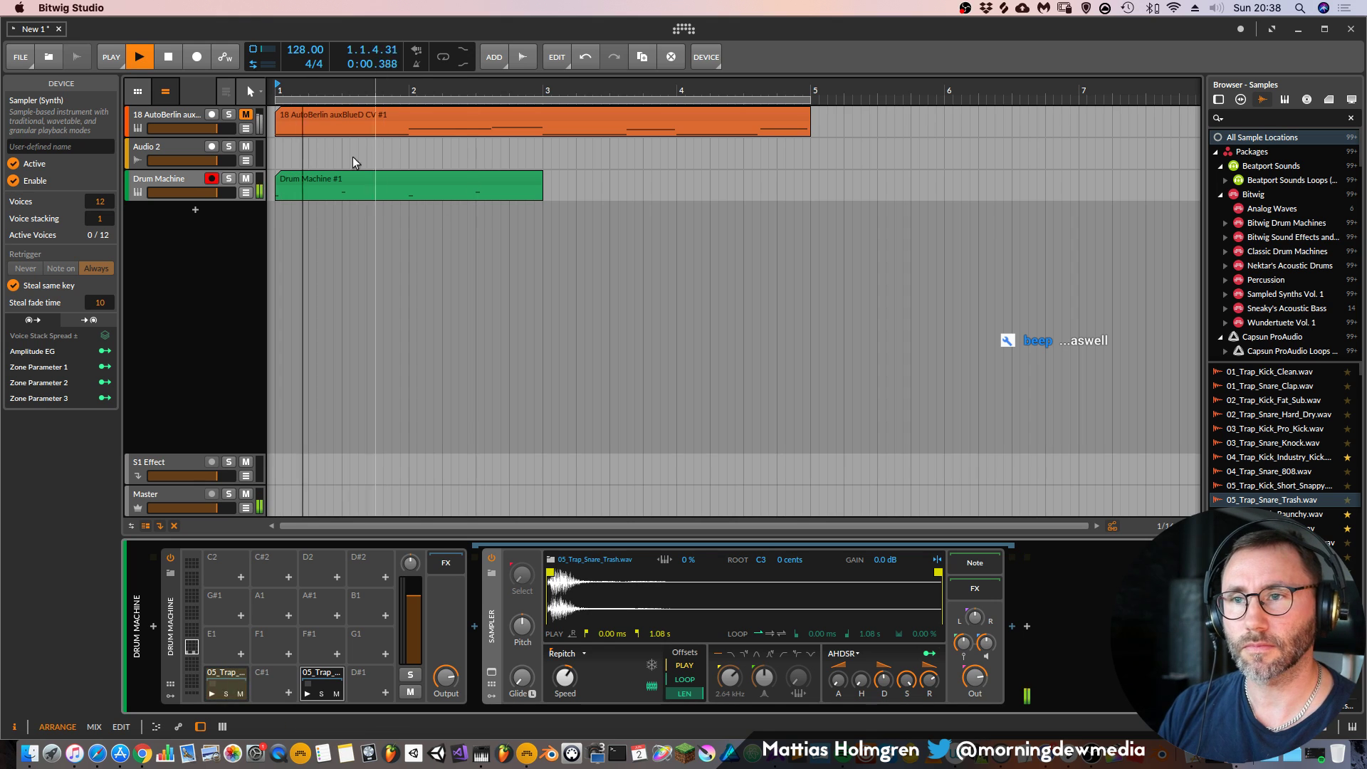
Open the Drum Machine clip, move its second kick note to 2.2.1, and play back the pattern
key("space")
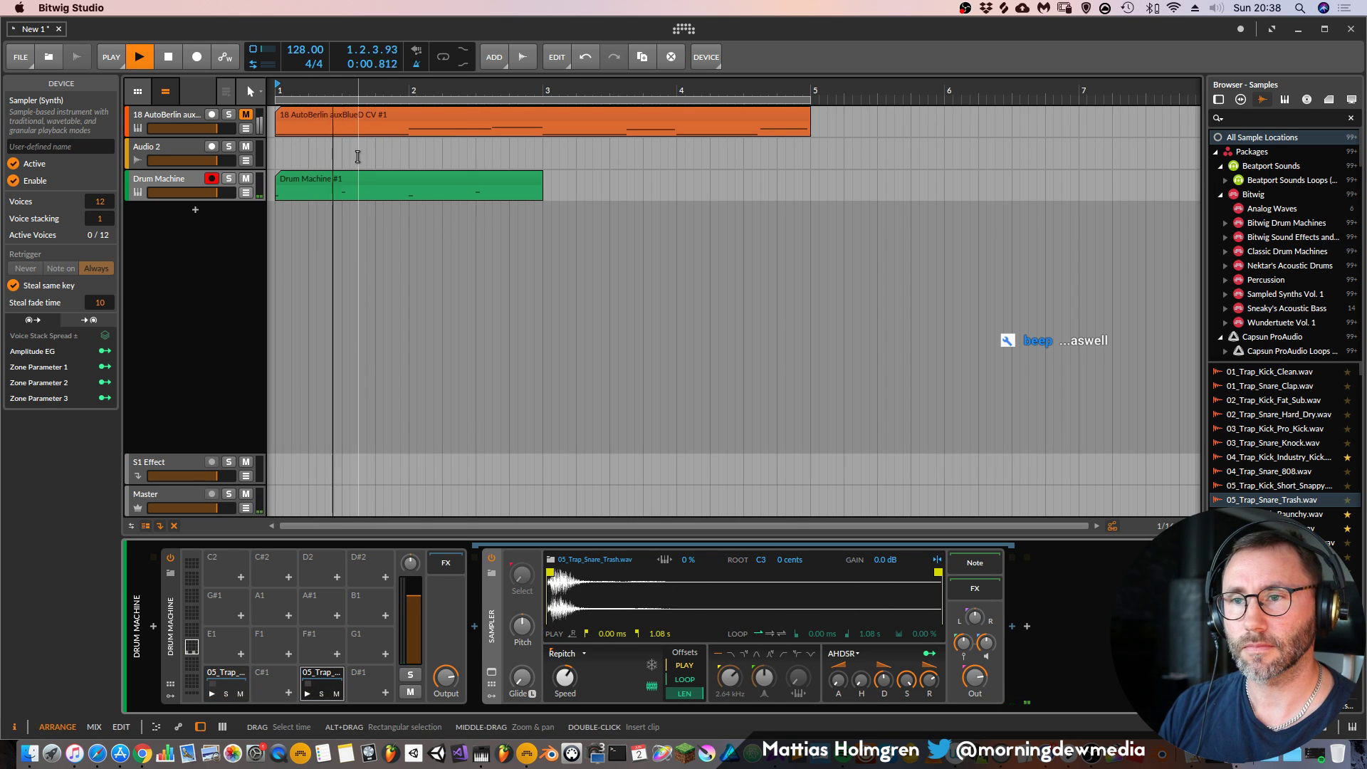
key("space")
double_click(451, 179)
key("space")
left_click_drag(736, 381, 853, 381)
key("space")
key("space")
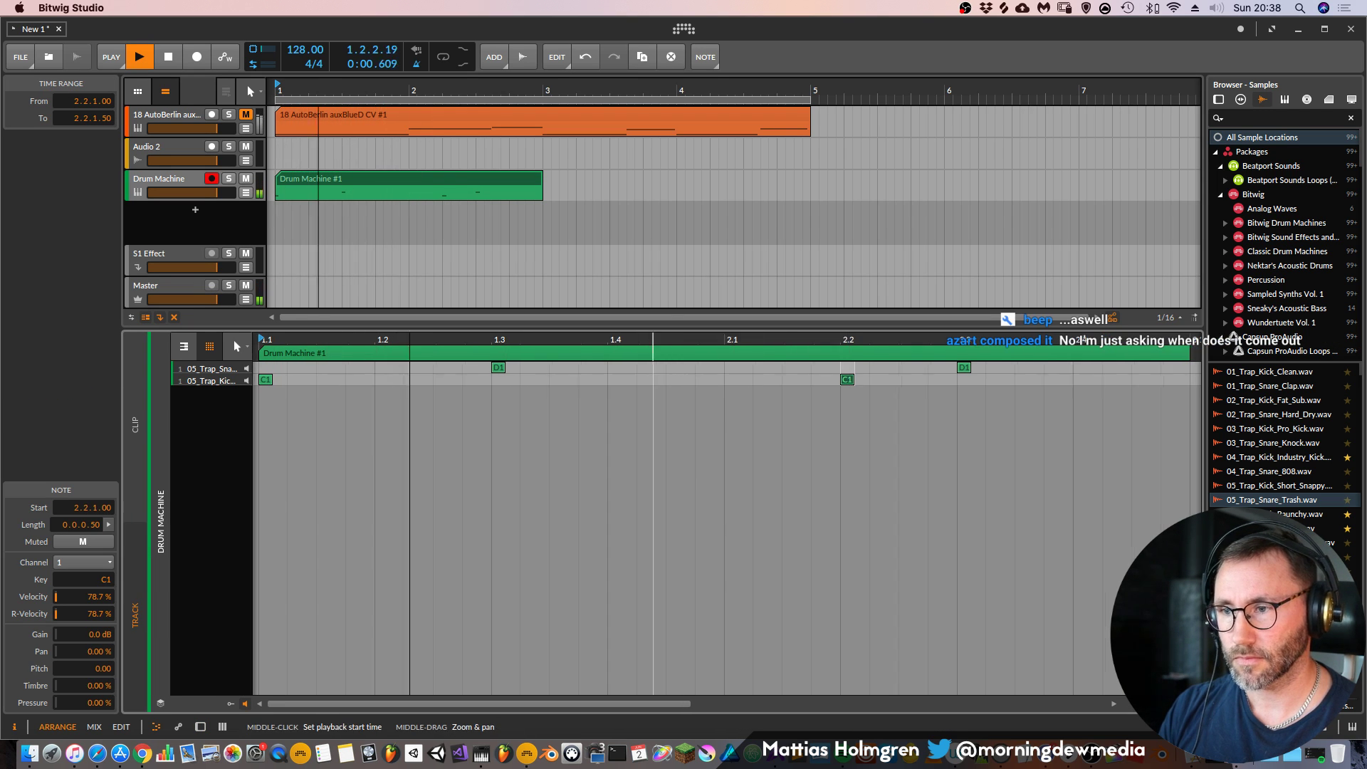
left_click_drag(659, 337, 613, 363)
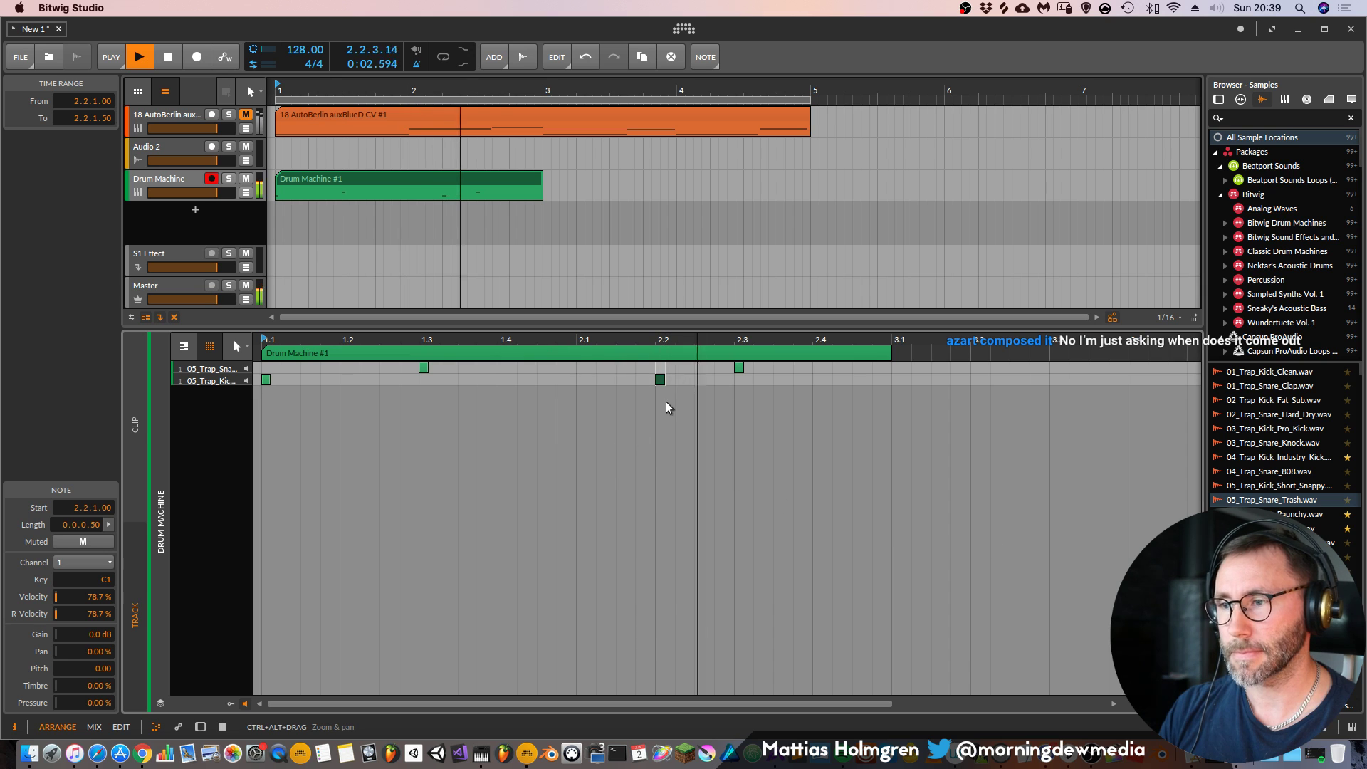
key("space")
key("space")
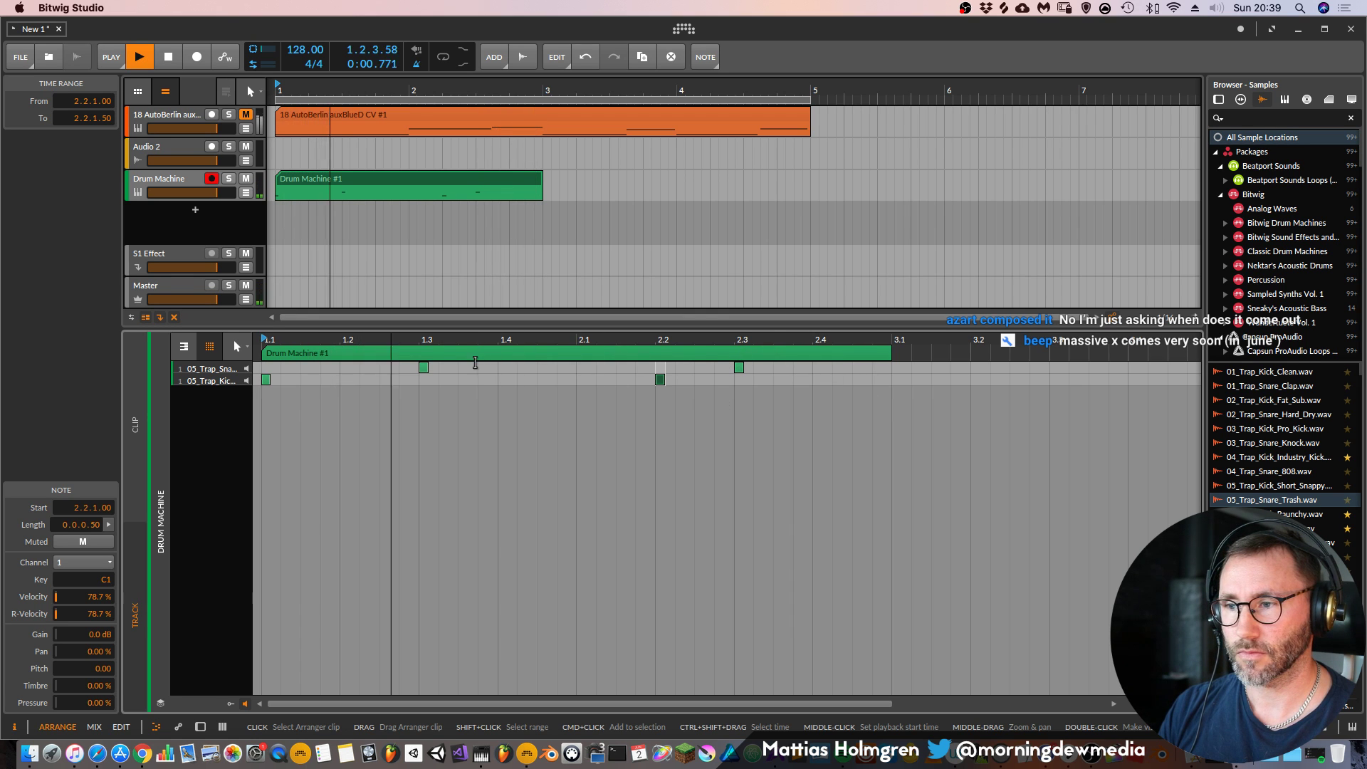
Add a kick note at 2.1.3 and loop the Drum Machine clip out to bar 5
left_click(602, 377)
double_click(602, 377)
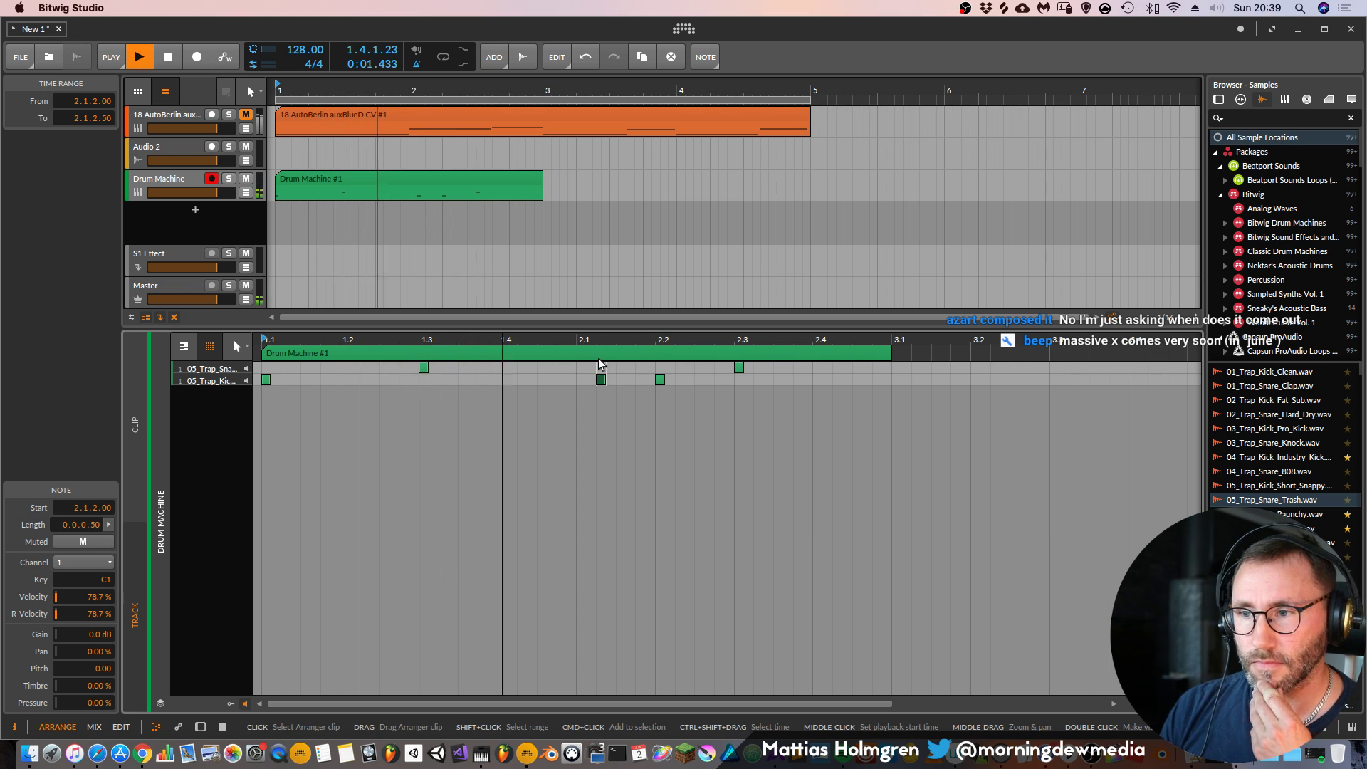
left_click_drag(601, 379, 618, 382)
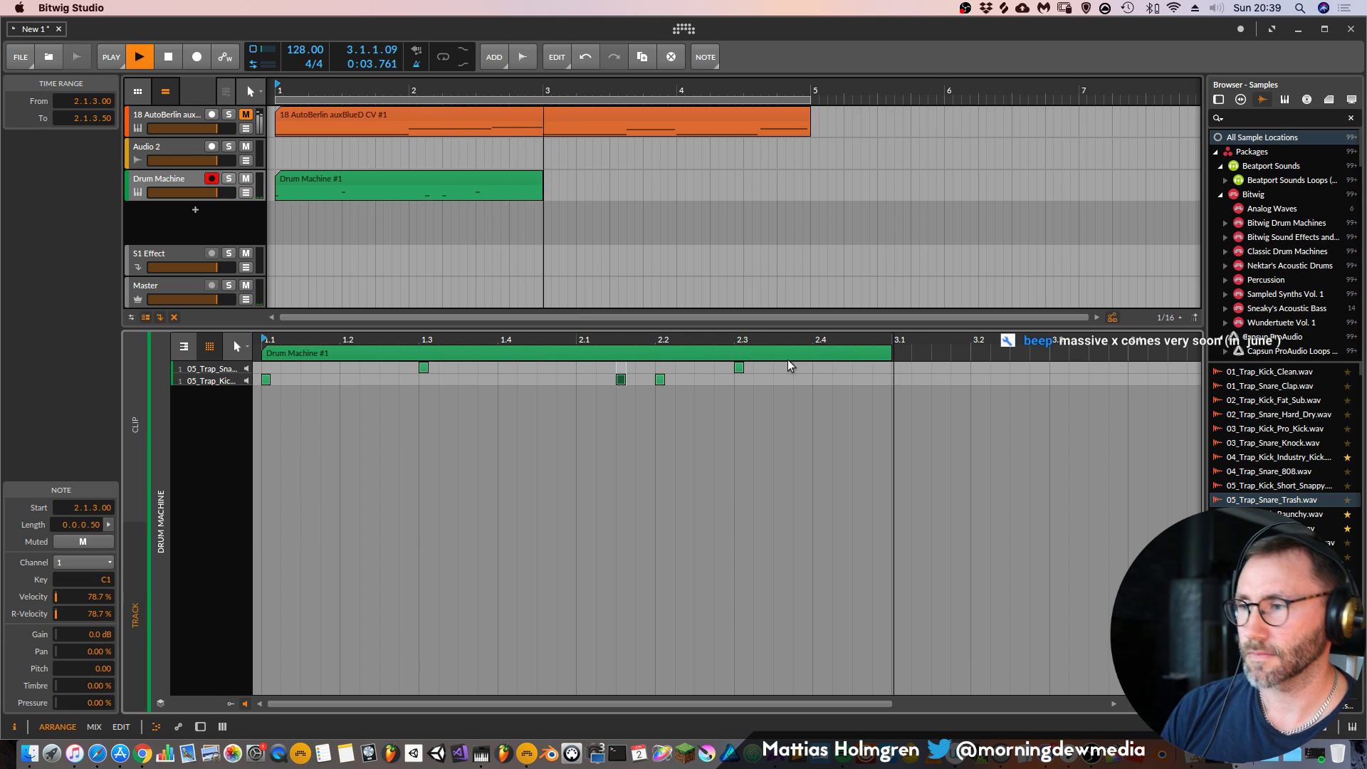
left_click_drag(546, 187, 810, 187)
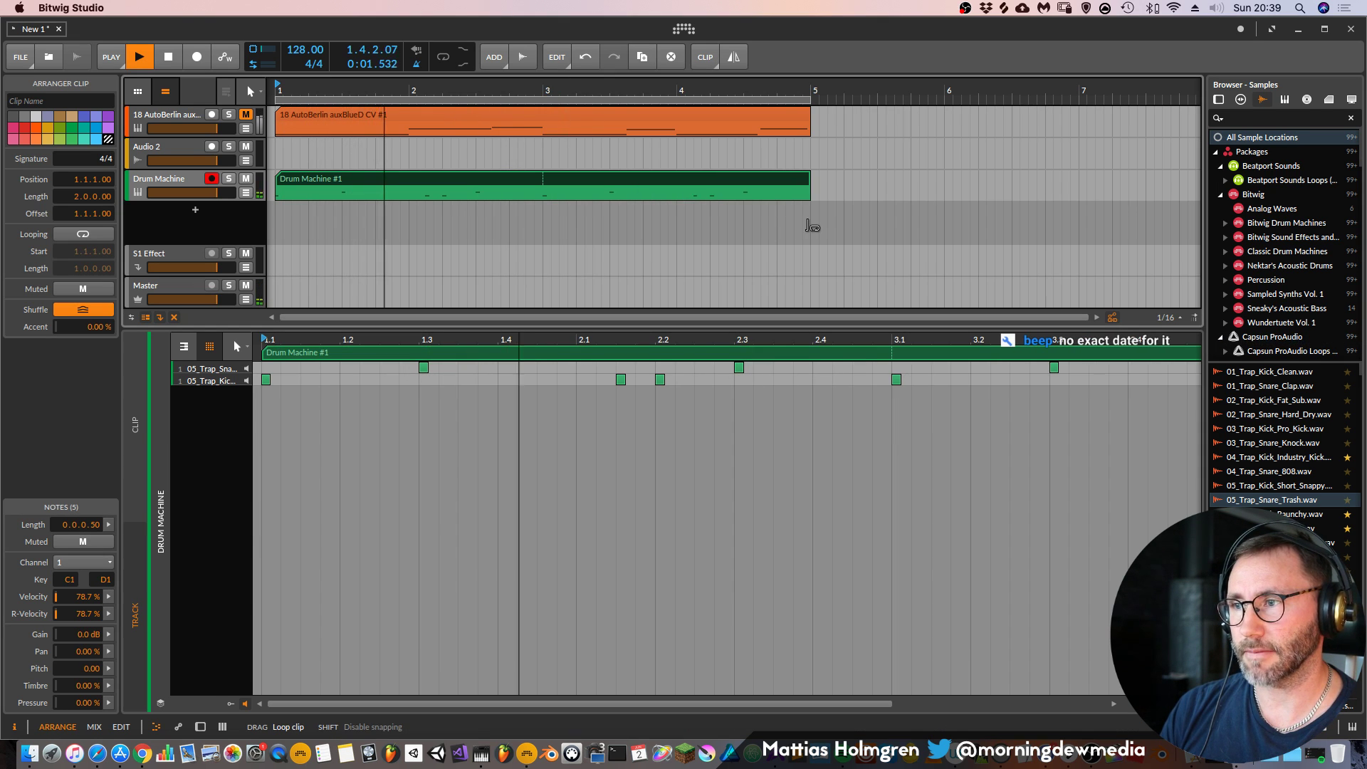
Unmute the 18 AutoBerlin track and listen to its clip together with the drums
left_click(160, 120)
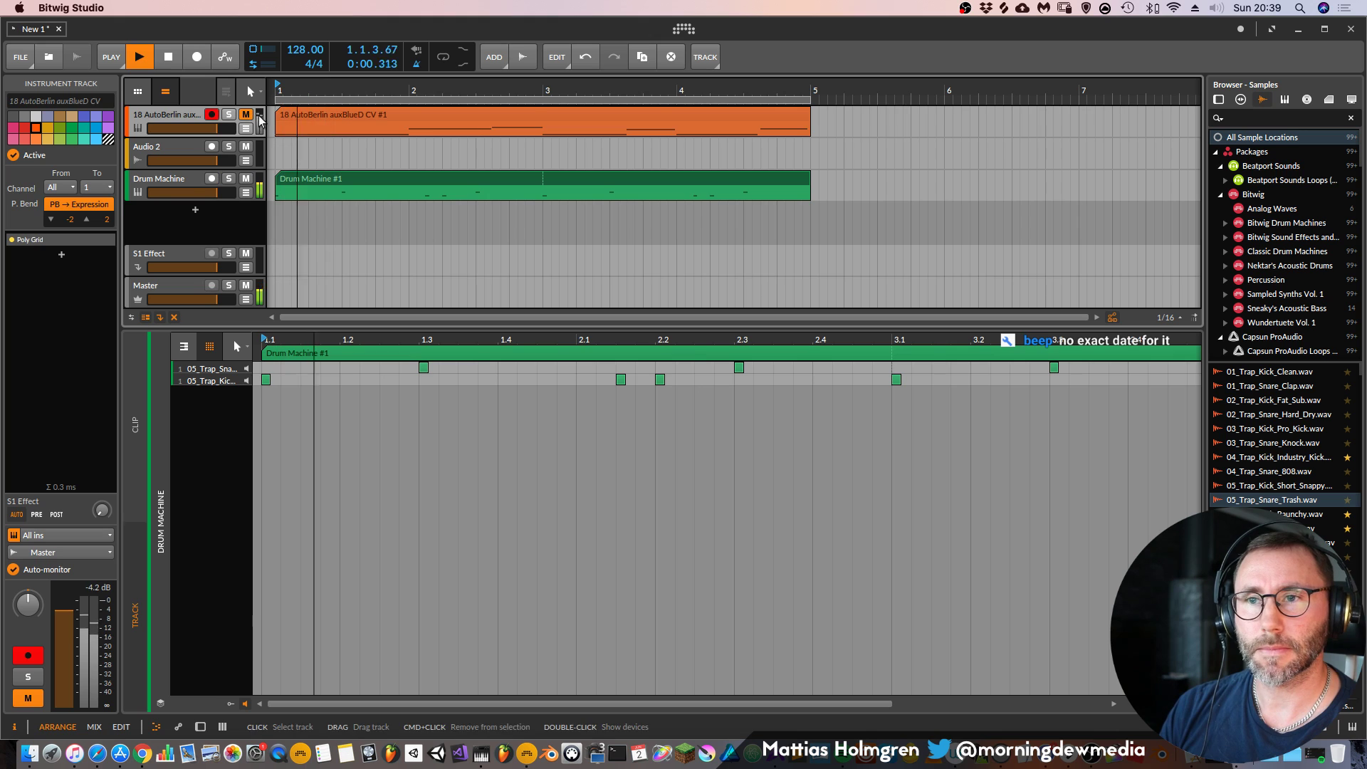
left_click(314, 116)
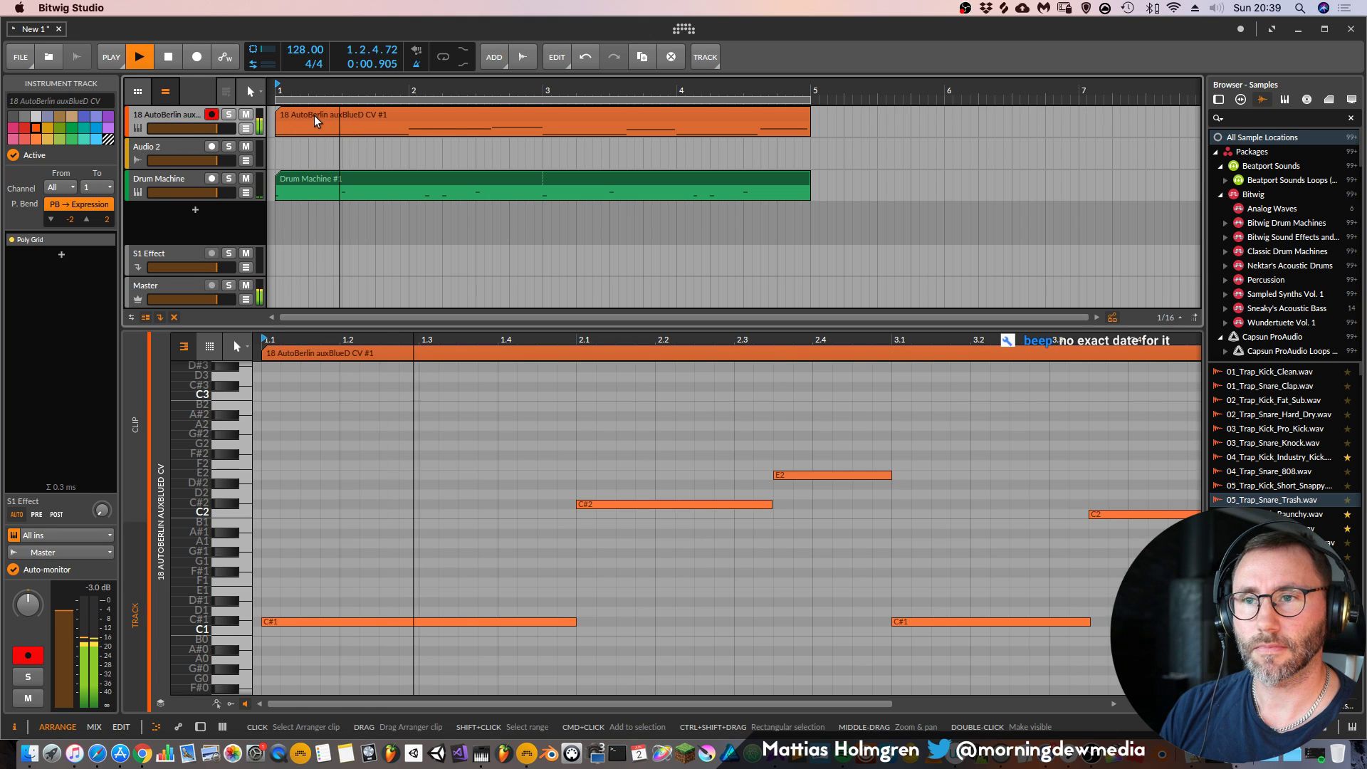
key("space")
Open the AutoBerlin track's Poly Grid and set the rate of the LFO modulating Pan 3 to 1.00, checking by playback
key("d")
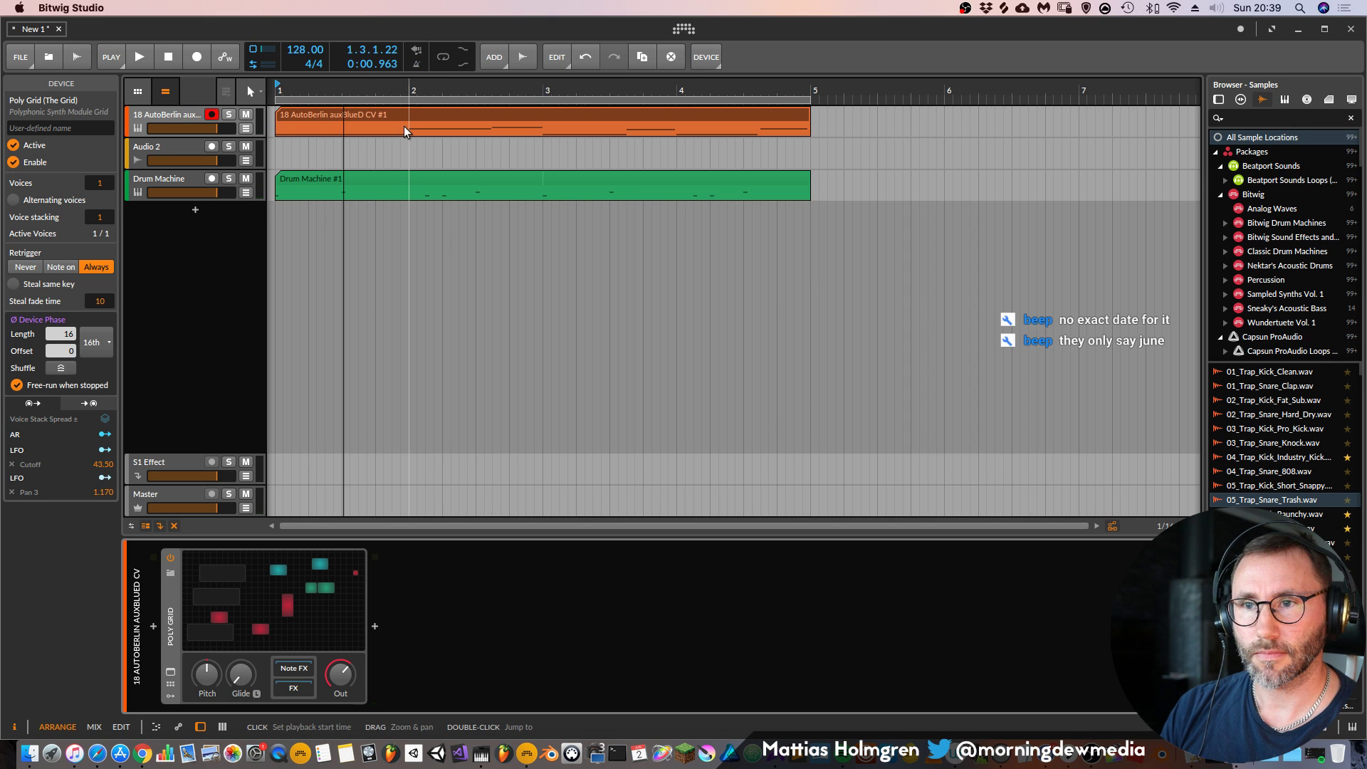
key("super+shift+e")
key("space")
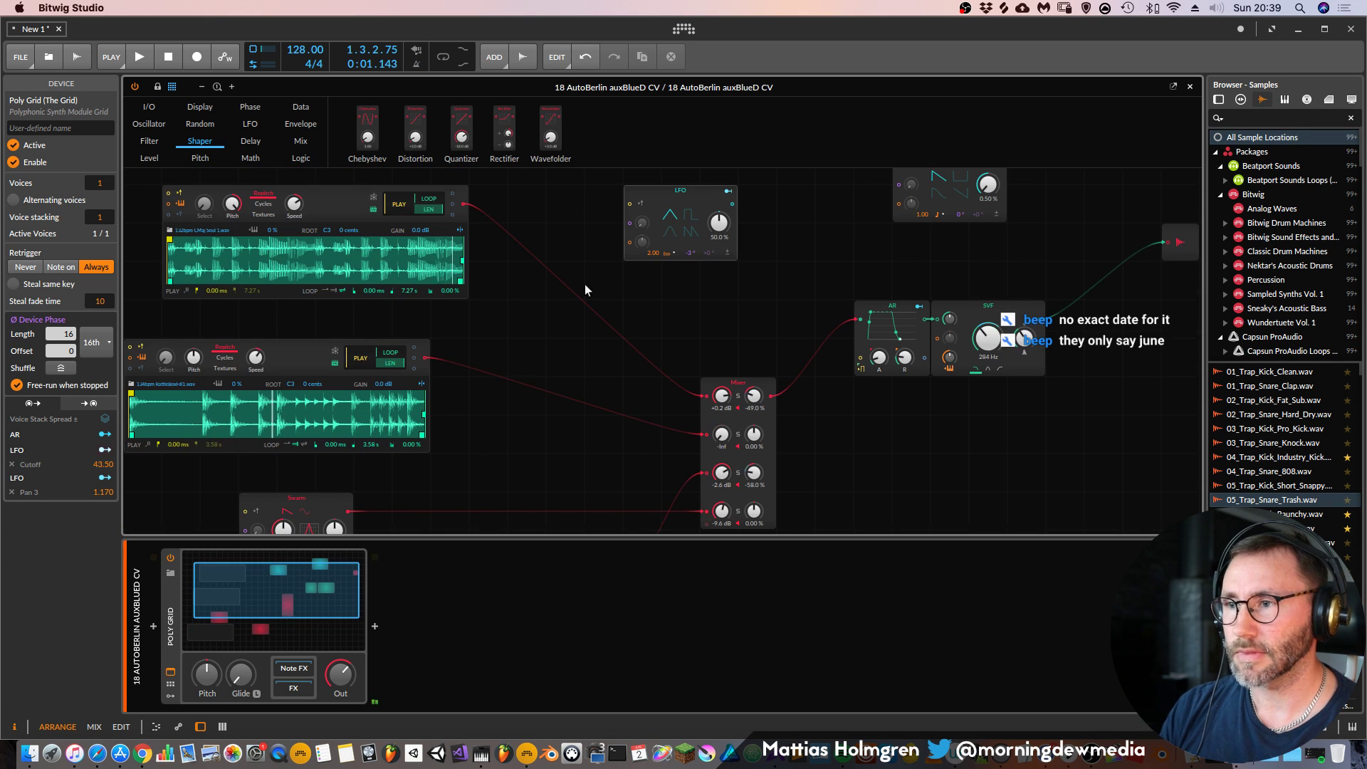
left_click(665, 254)
left_click(687, 315)
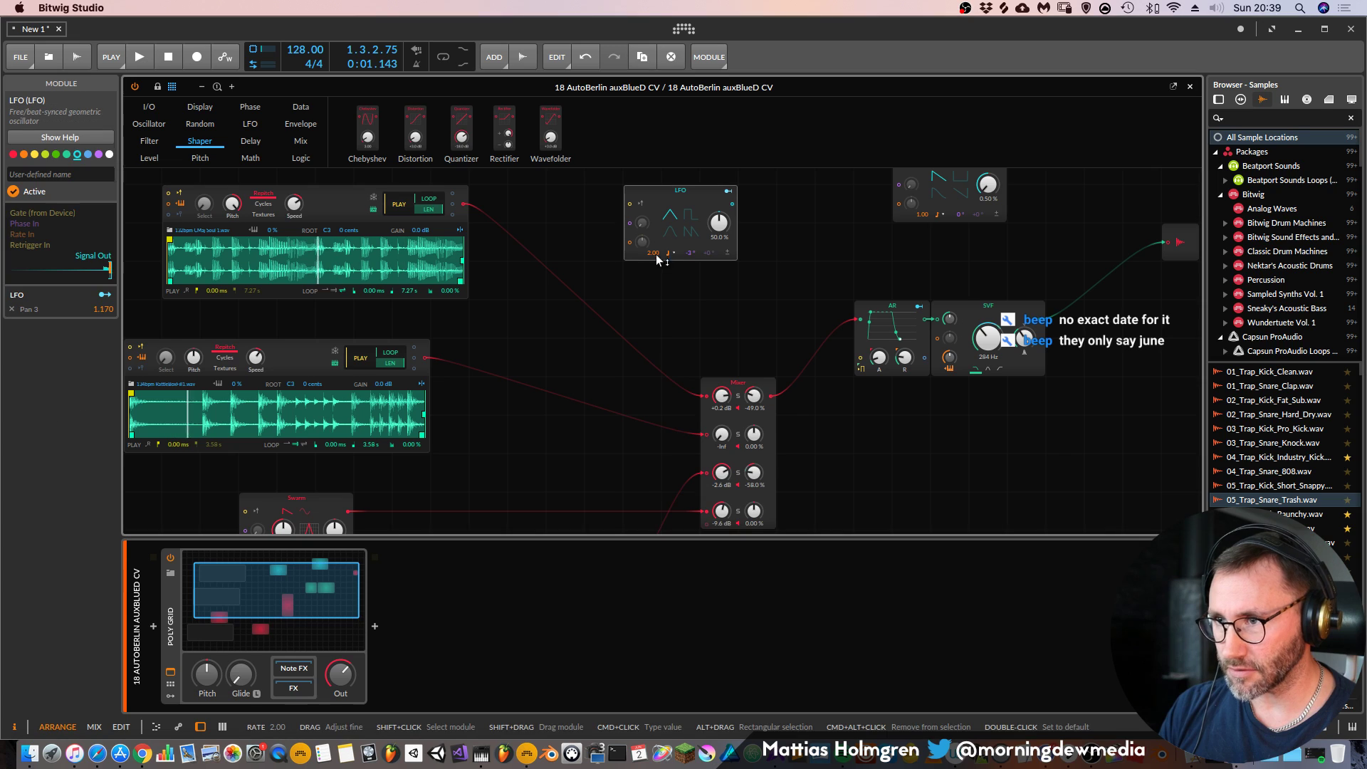
key("space")
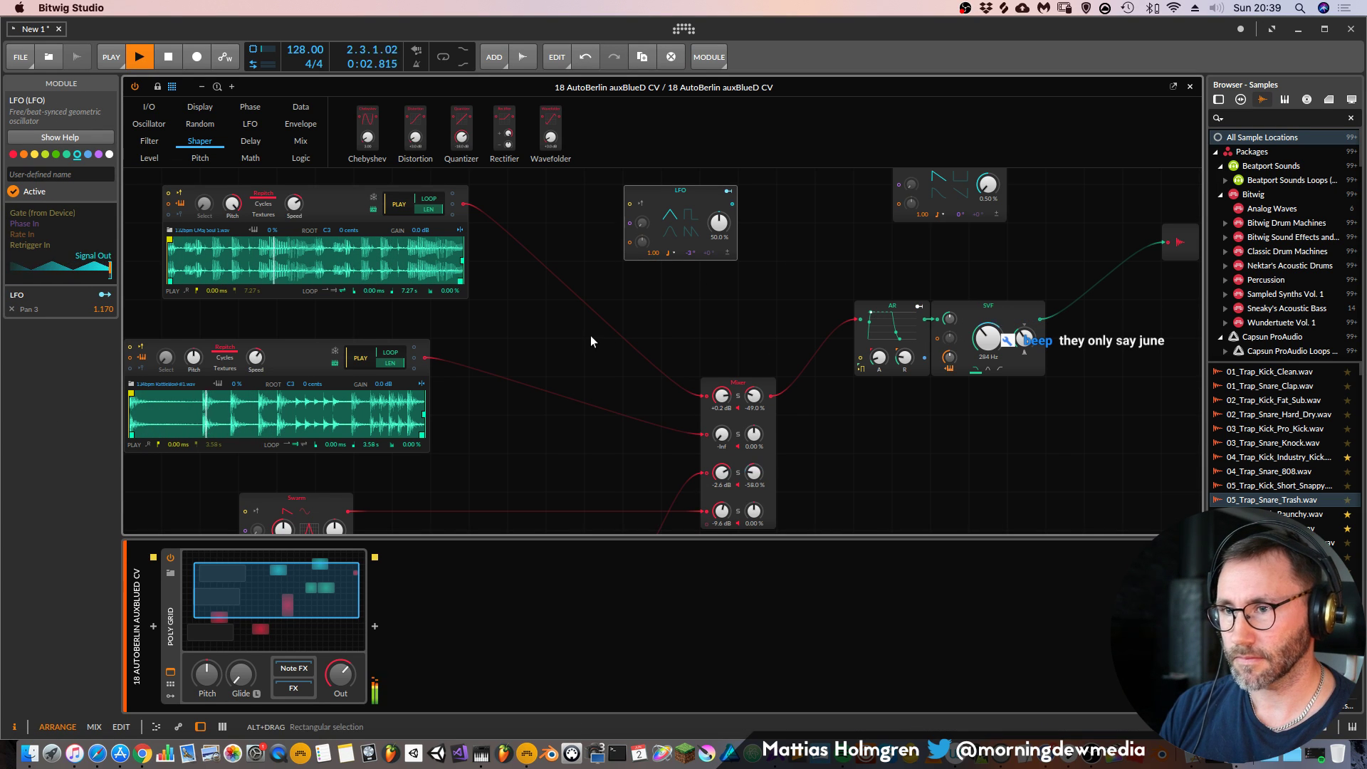
Turn the Poly Grid mixer's channel 1 level all the way down while listening
left_click_drag(721, 395, 721, 420)
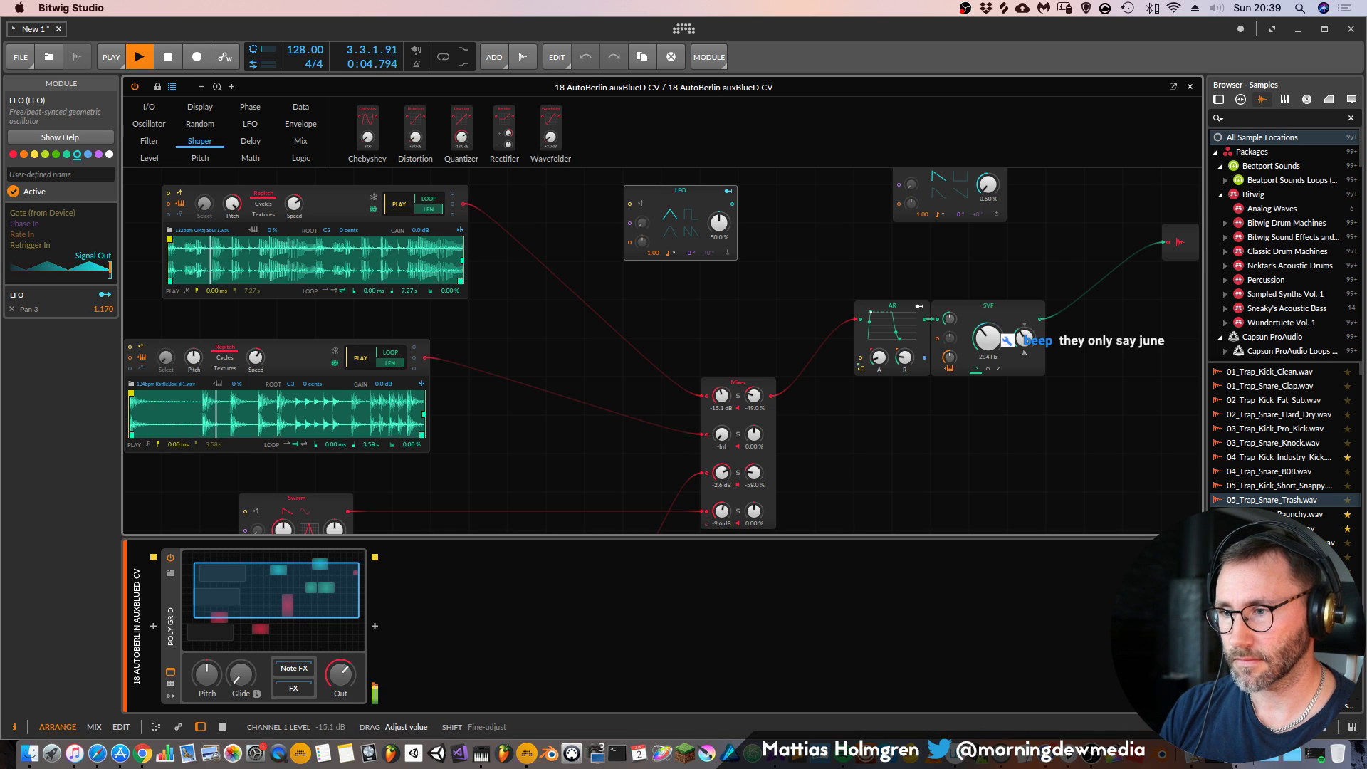
key("space")
key("space")
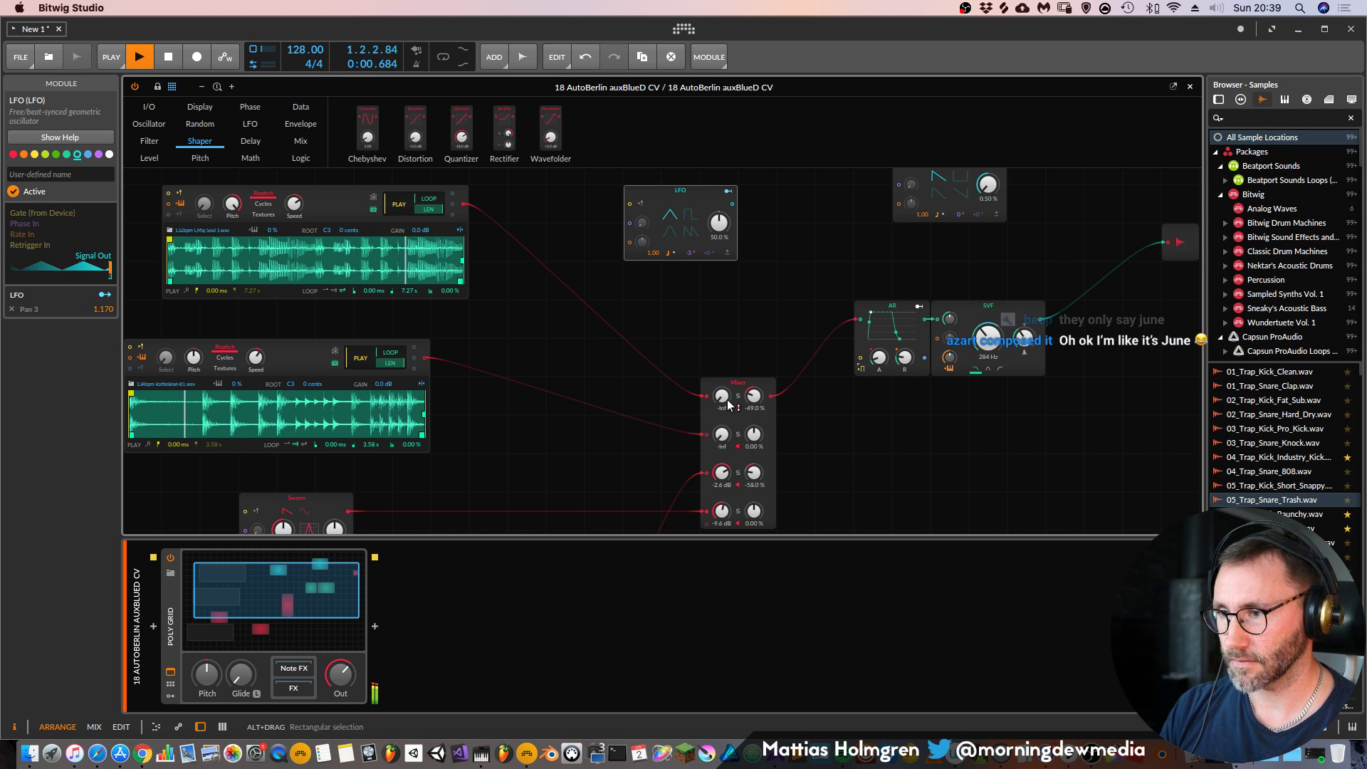
left_click(828, 318)
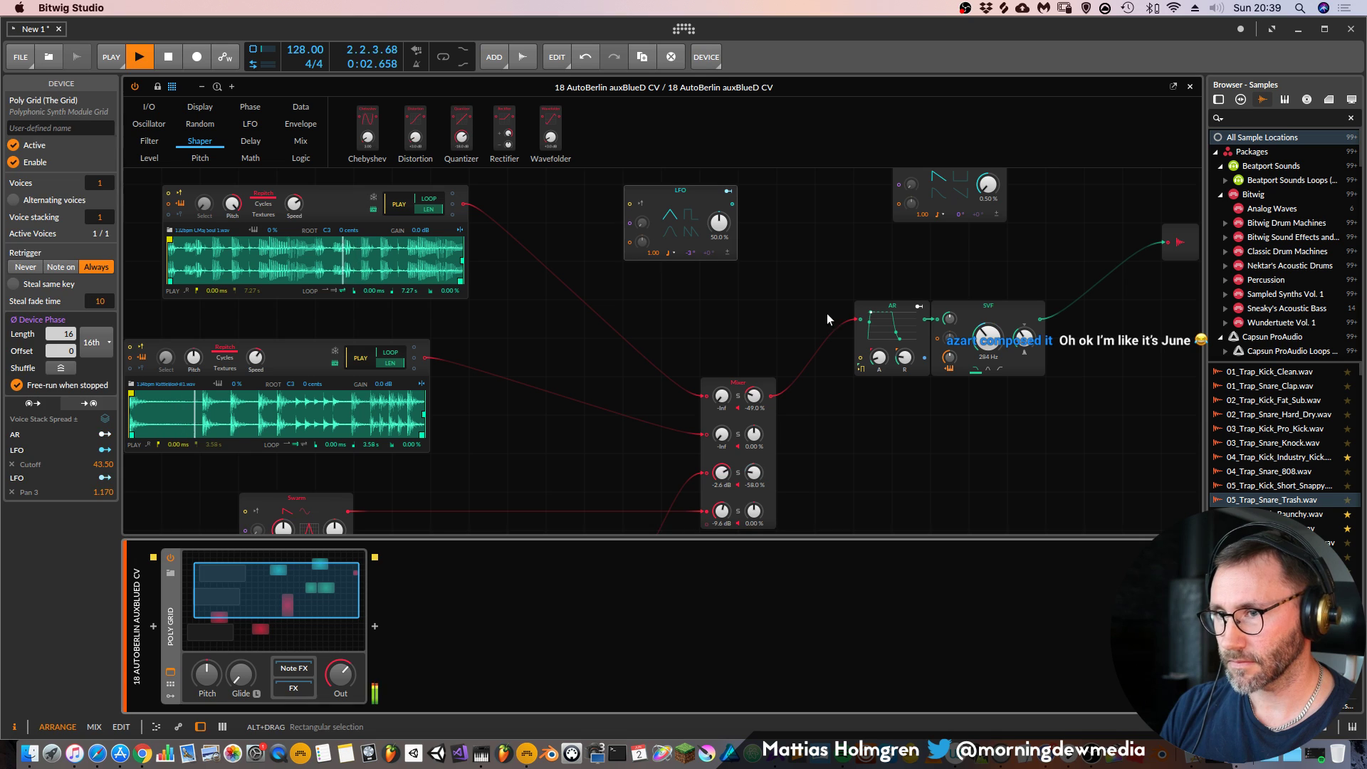
Close the Poly Grid editor and play the synth and drum clips together
left_click(1188, 86)
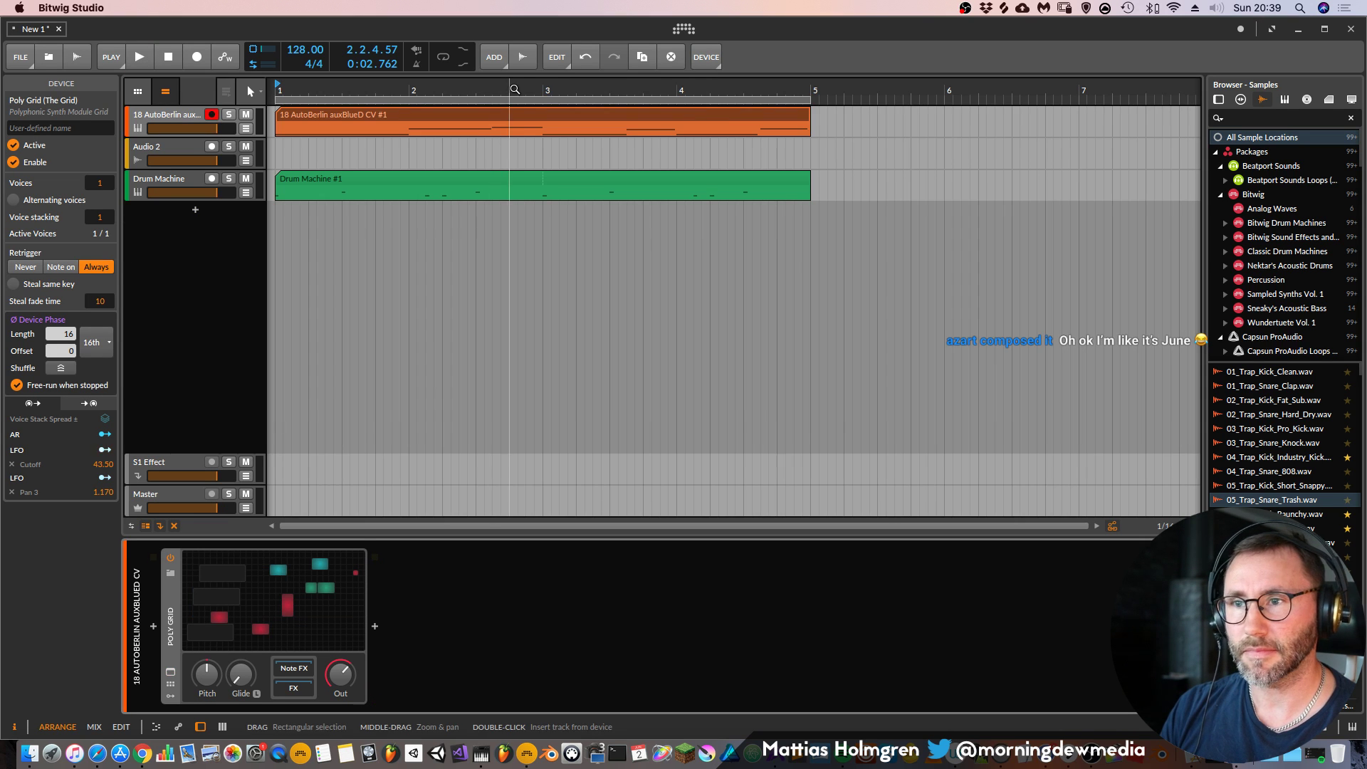
left_click_drag(526, 84, 784, 83)
key("space")
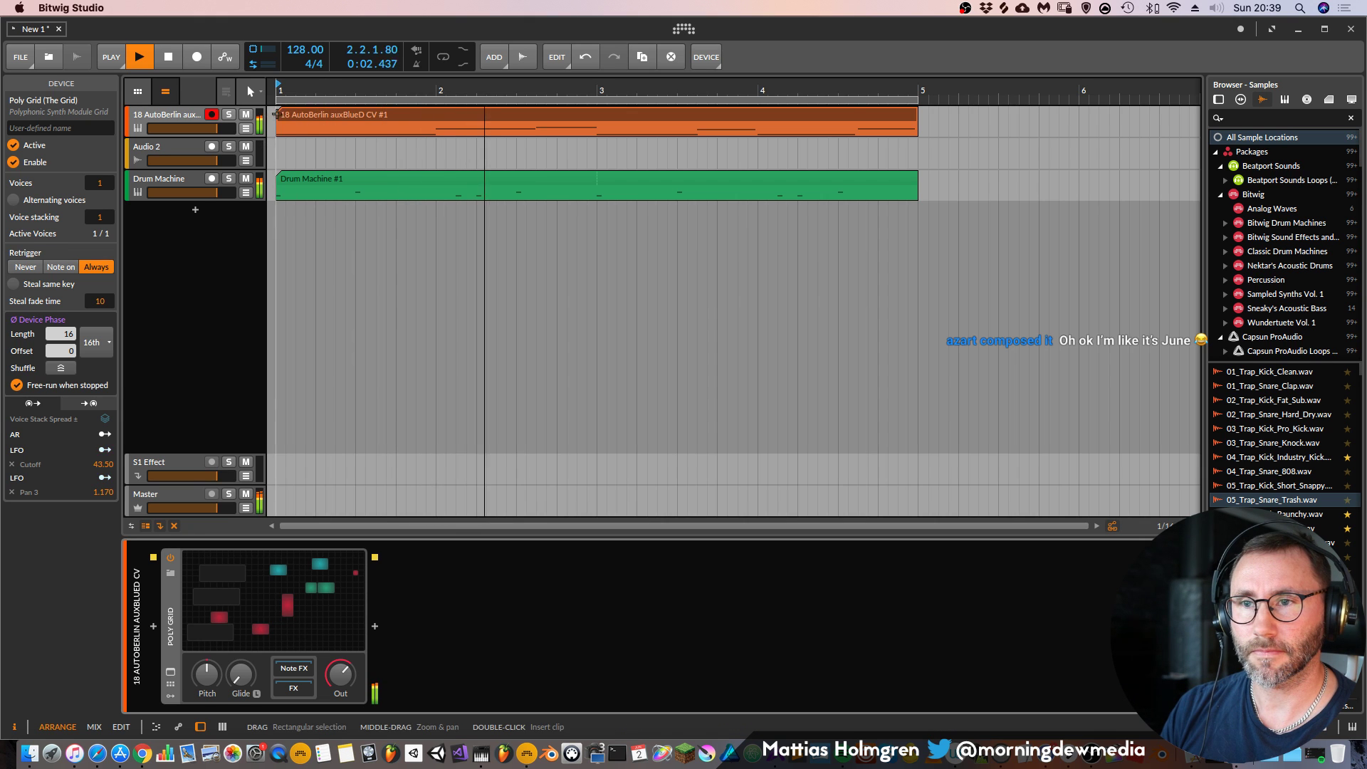
Reopen the Poly Grid and examine the LFO modulating the filter cutoff and the panning LFO during playback
key("space")
double_click(311, 118)
key("d")
double_click(302, 620)
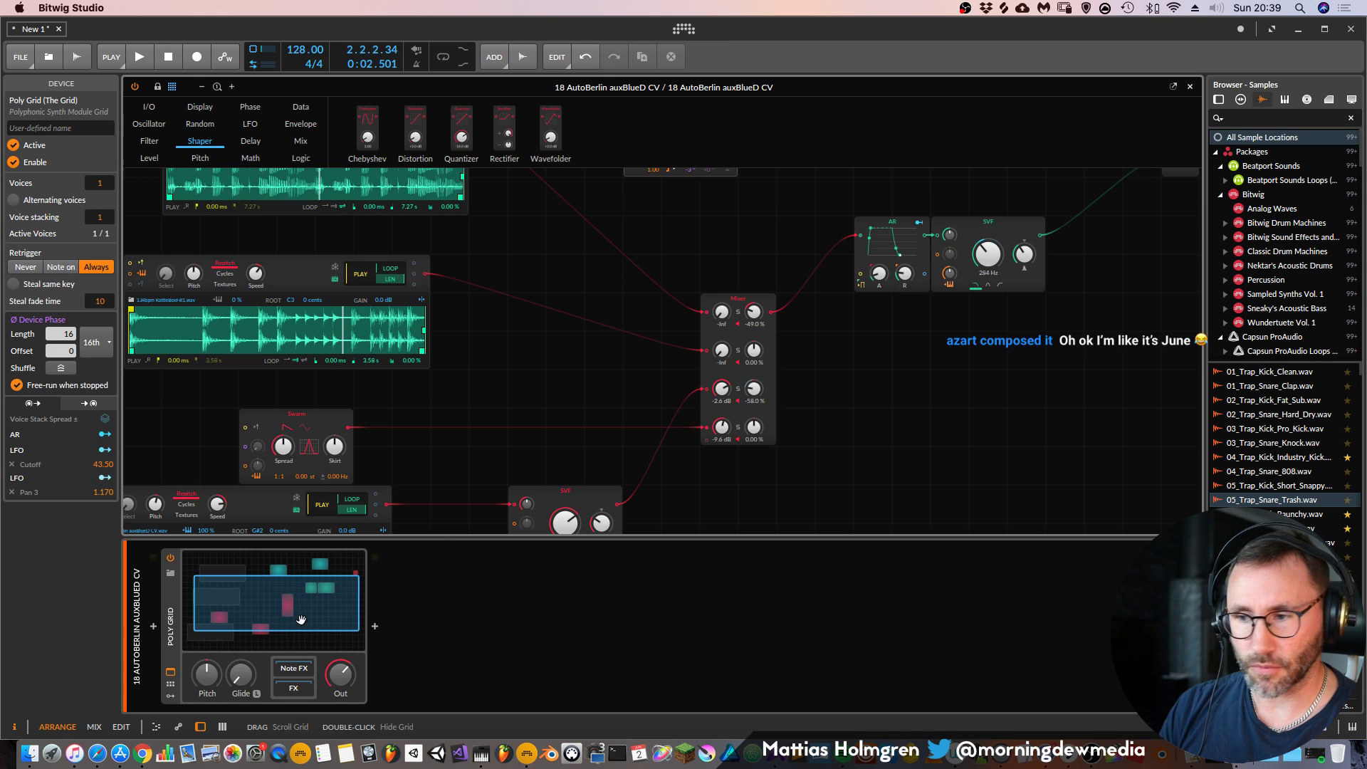
left_click_drag(985, 312, 919, 438)
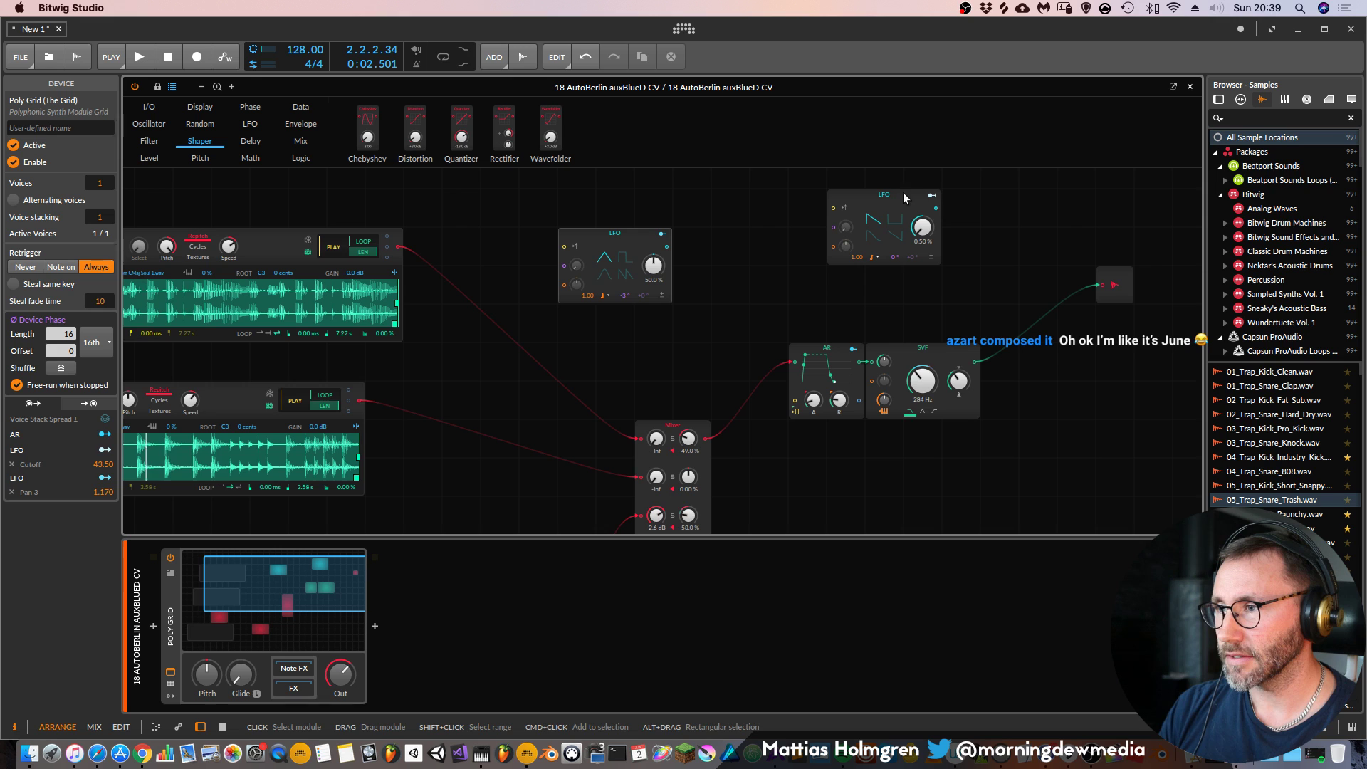
left_click(933, 208)
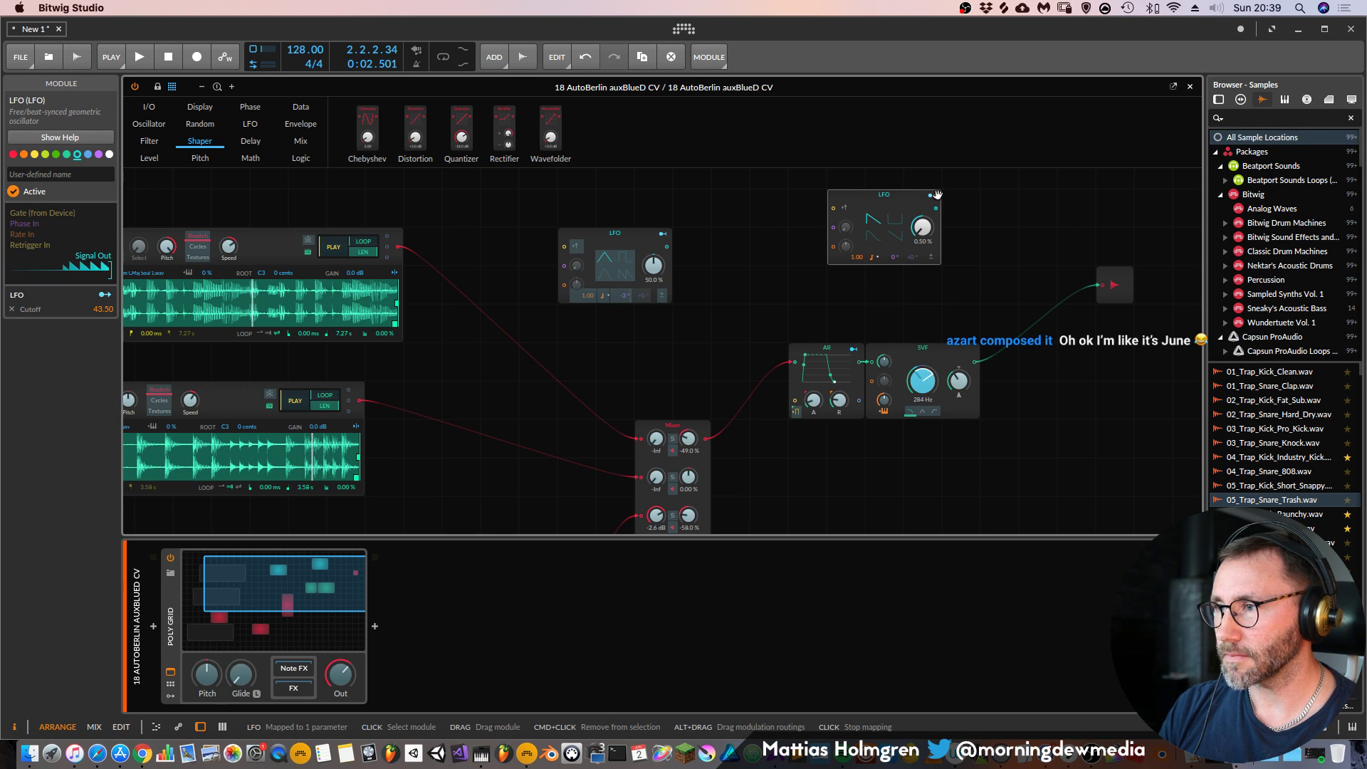
key("space")
key("space")
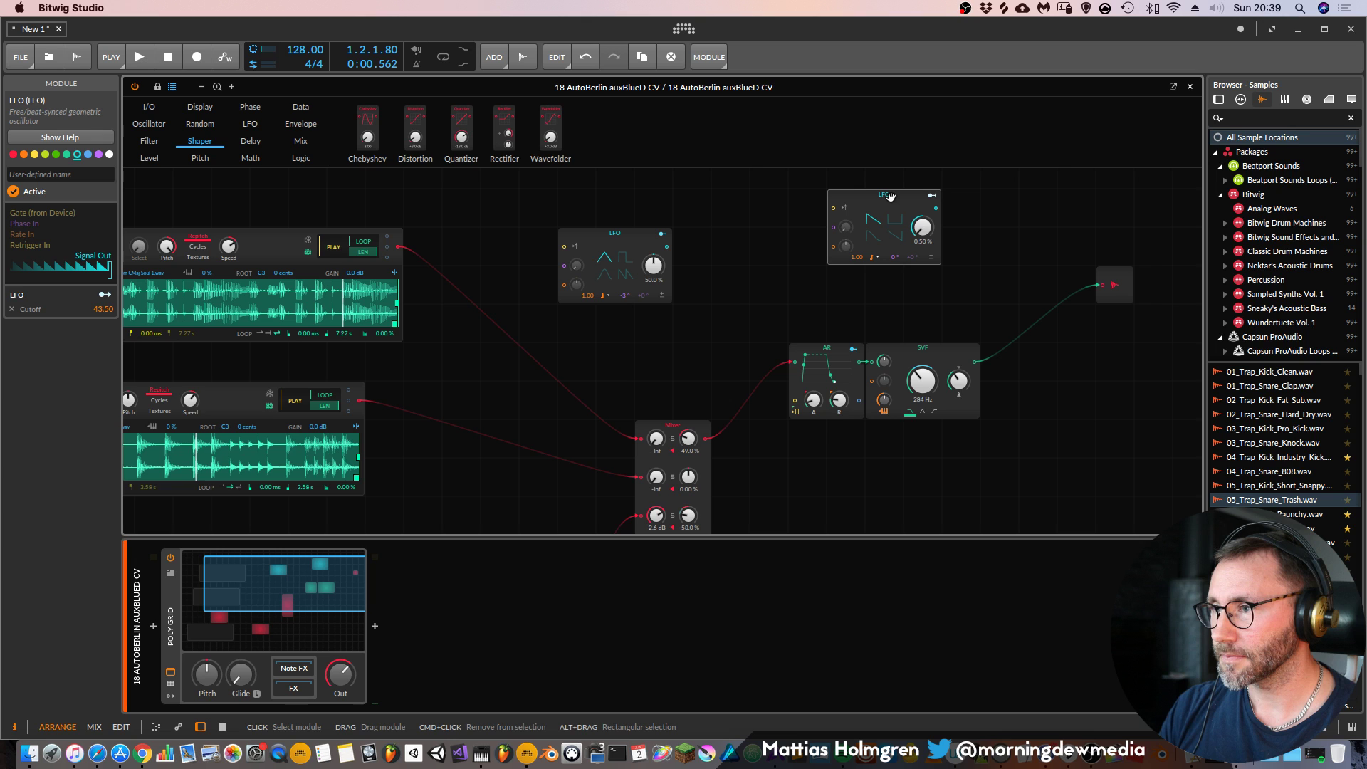
scroll(890, 197, "up", 3)
scroll(890, 197, "right", 3)
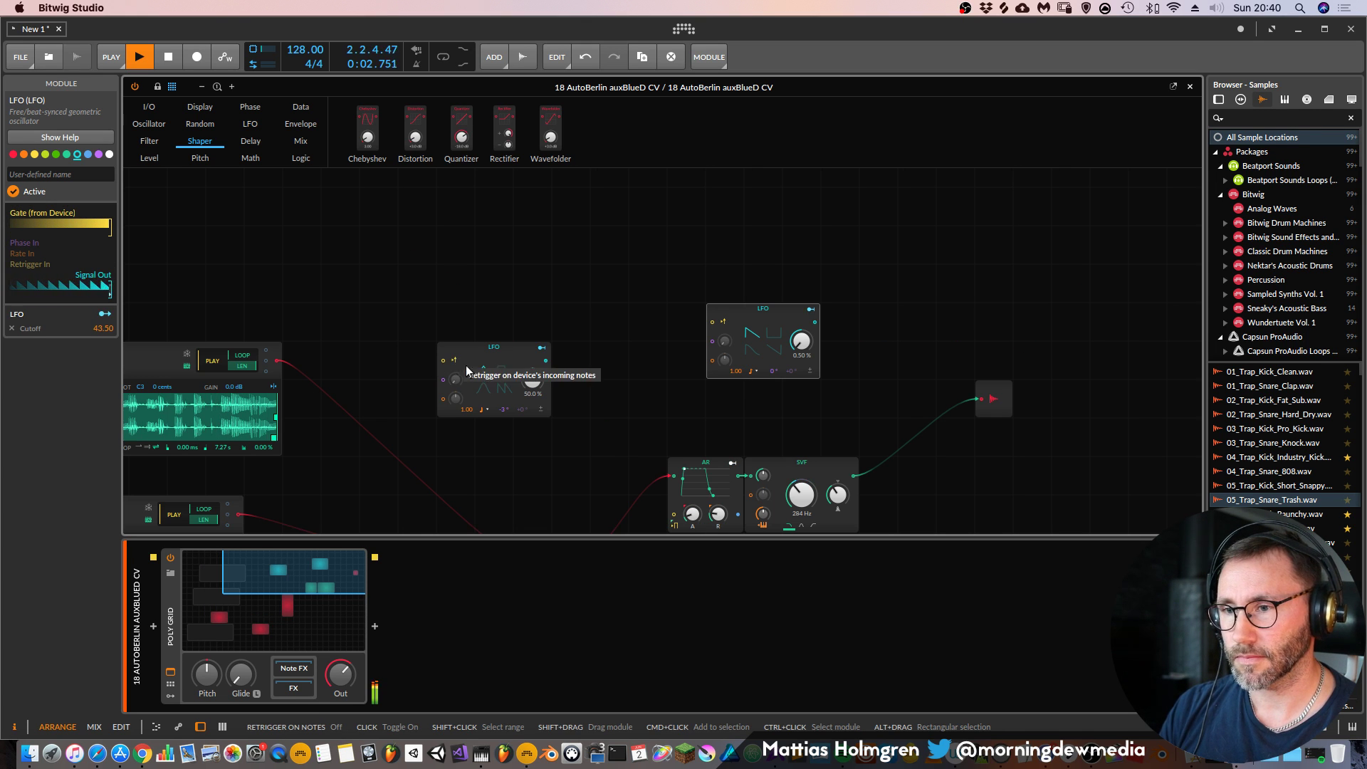
key("space")
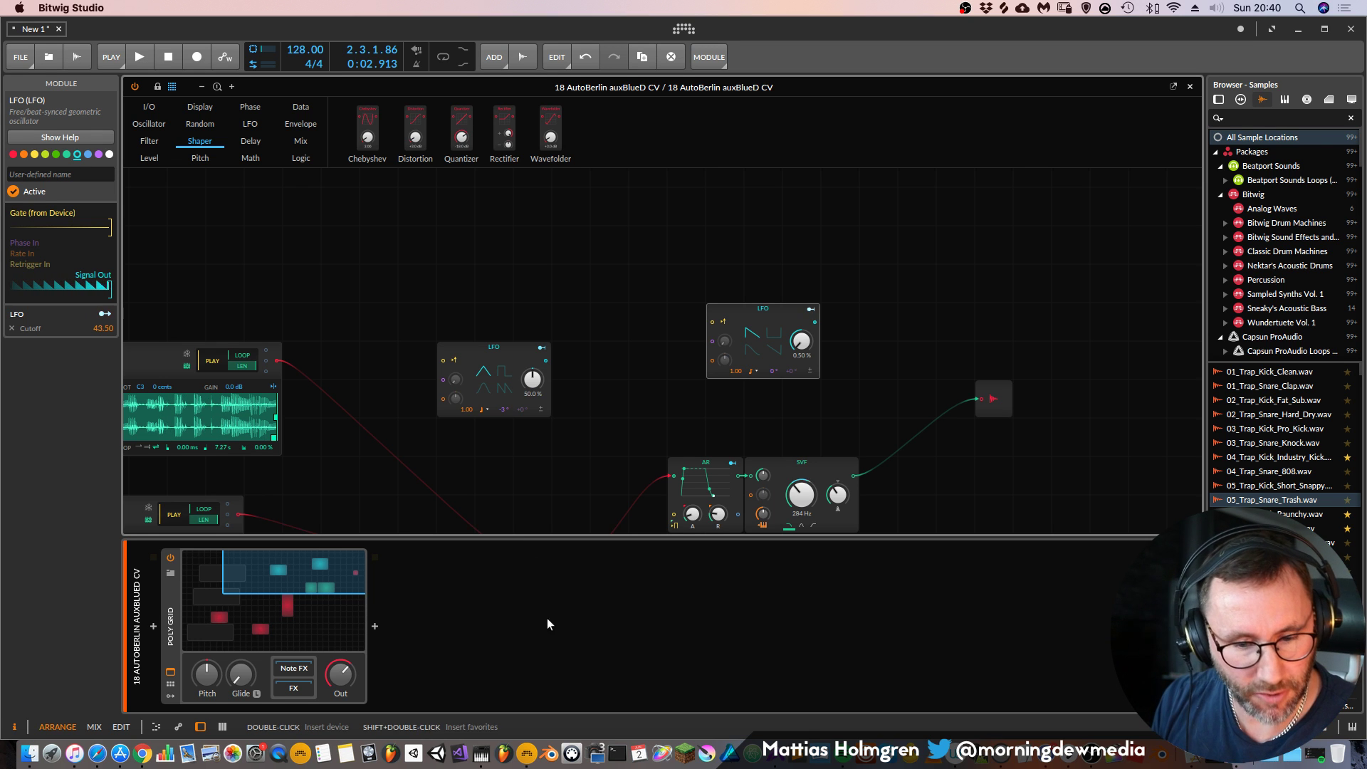
key("space")
left_click(1190, 87)
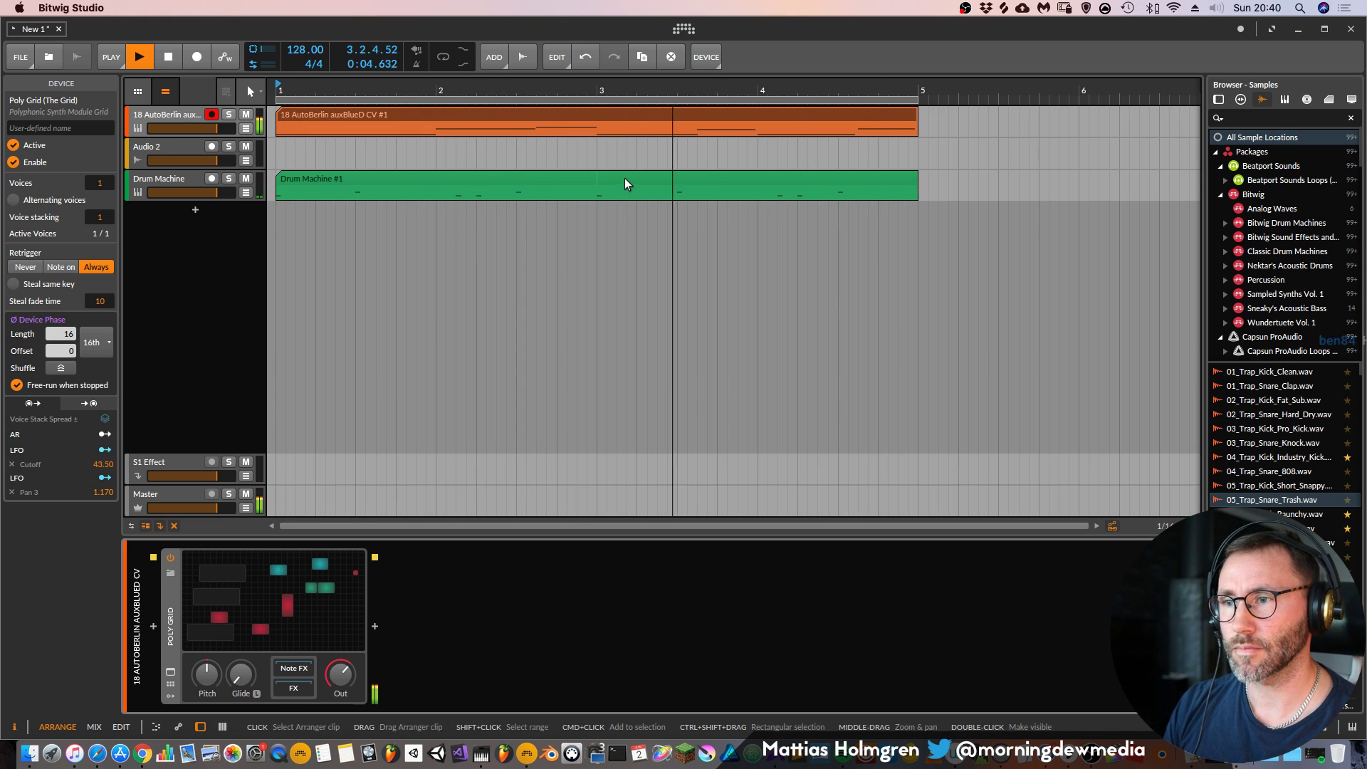
Select the Drum Machine's snare pad and insert a ValhallaRoom reverb after its Sampler
left_click(170, 181)
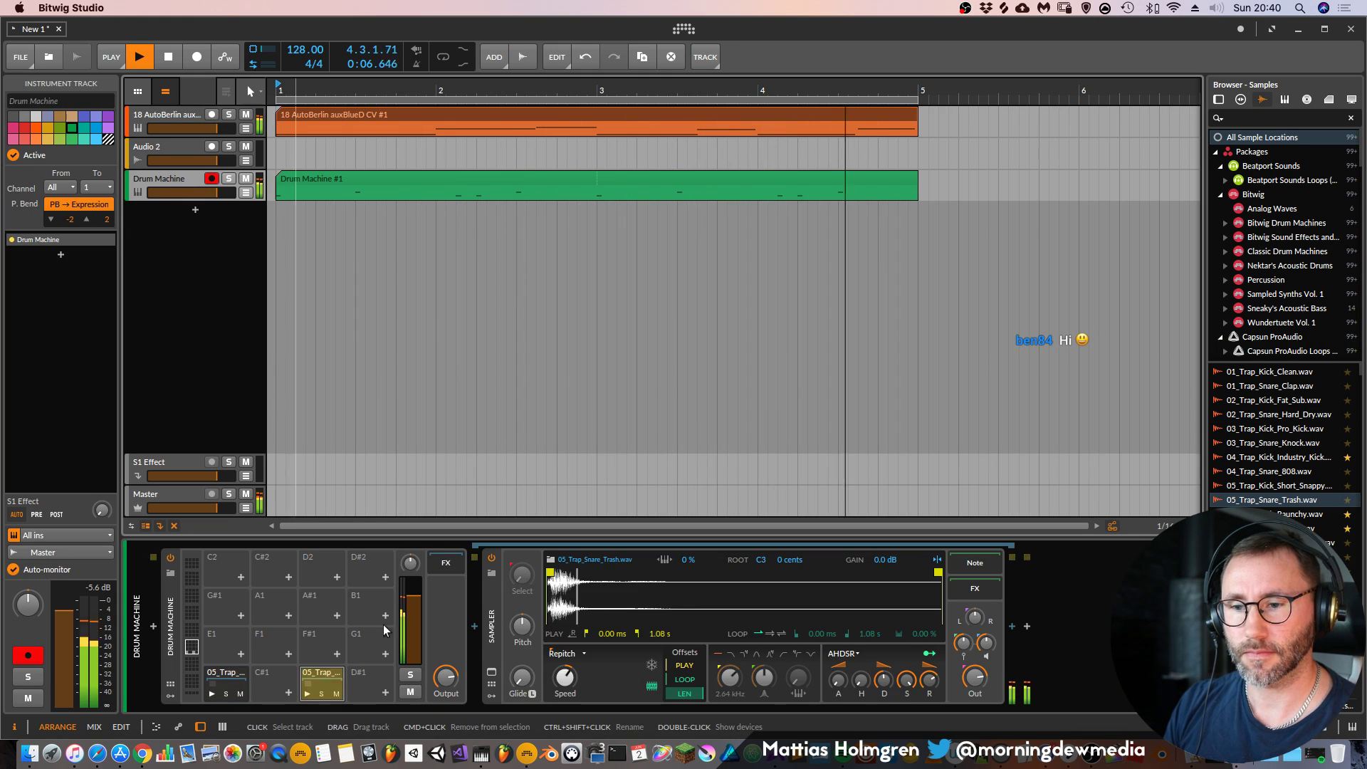
key("space")
left_click(330, 675)
key("space")
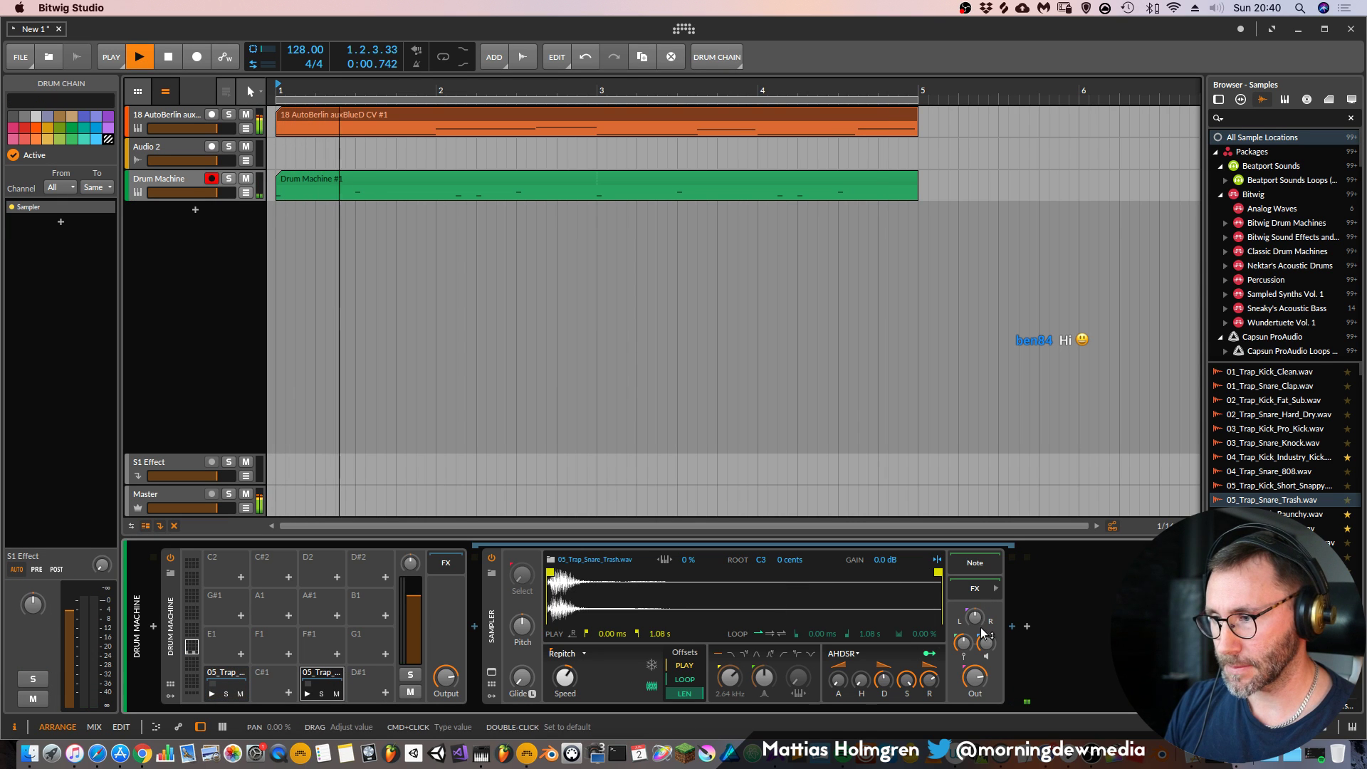
left_click(1012, 626)
left_click(606, 322)
double_click(1243, 151)
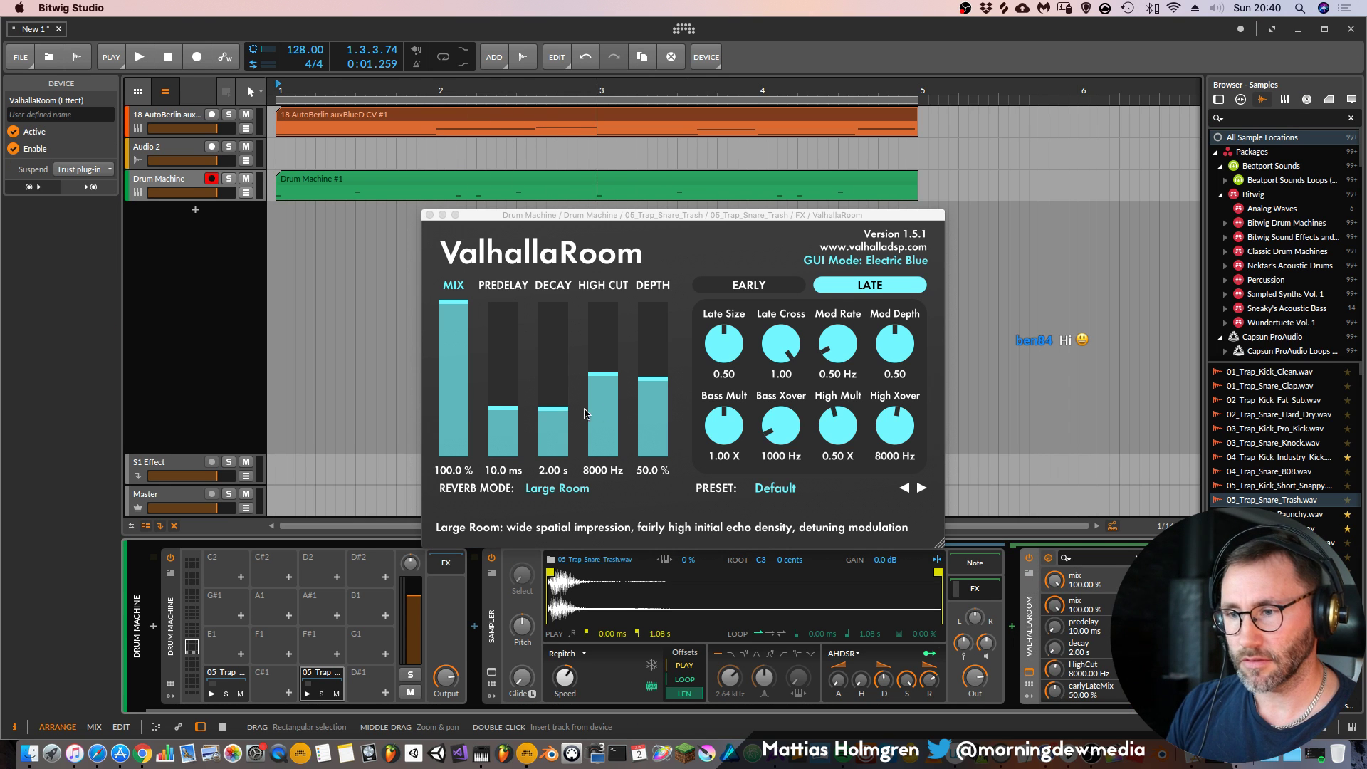
Set ValhallaRoom to 22.6 % mix, 4.6 ms predelay, 0.33 s decay and 6830 Hz high cut, and listen to the result
left_click_drag(558, 413, 555, 436)
left_click_drag(450, 396, 454, 422)
key("space")
left_click_drag(609, 392, 609, 405)
left_click_drag(503, 408, 562, 433)
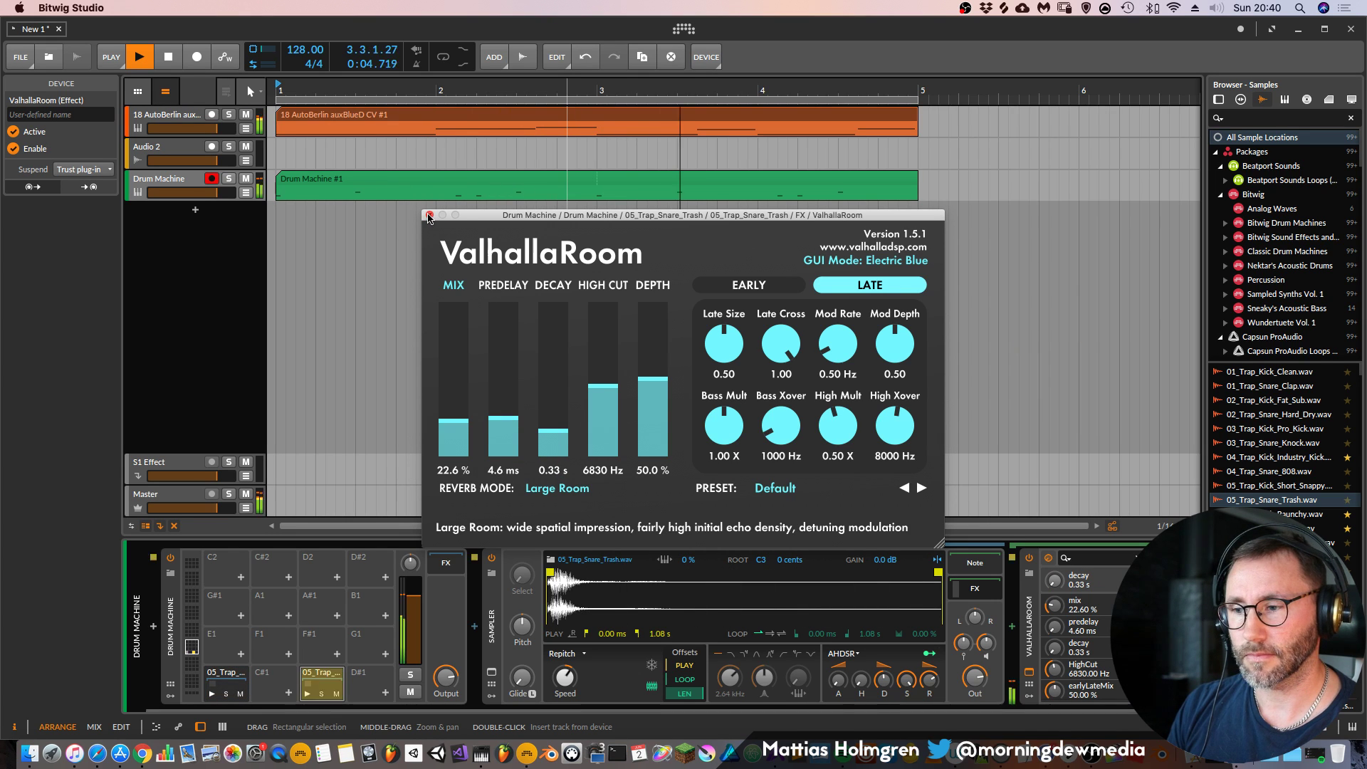
left_click(430, 215)
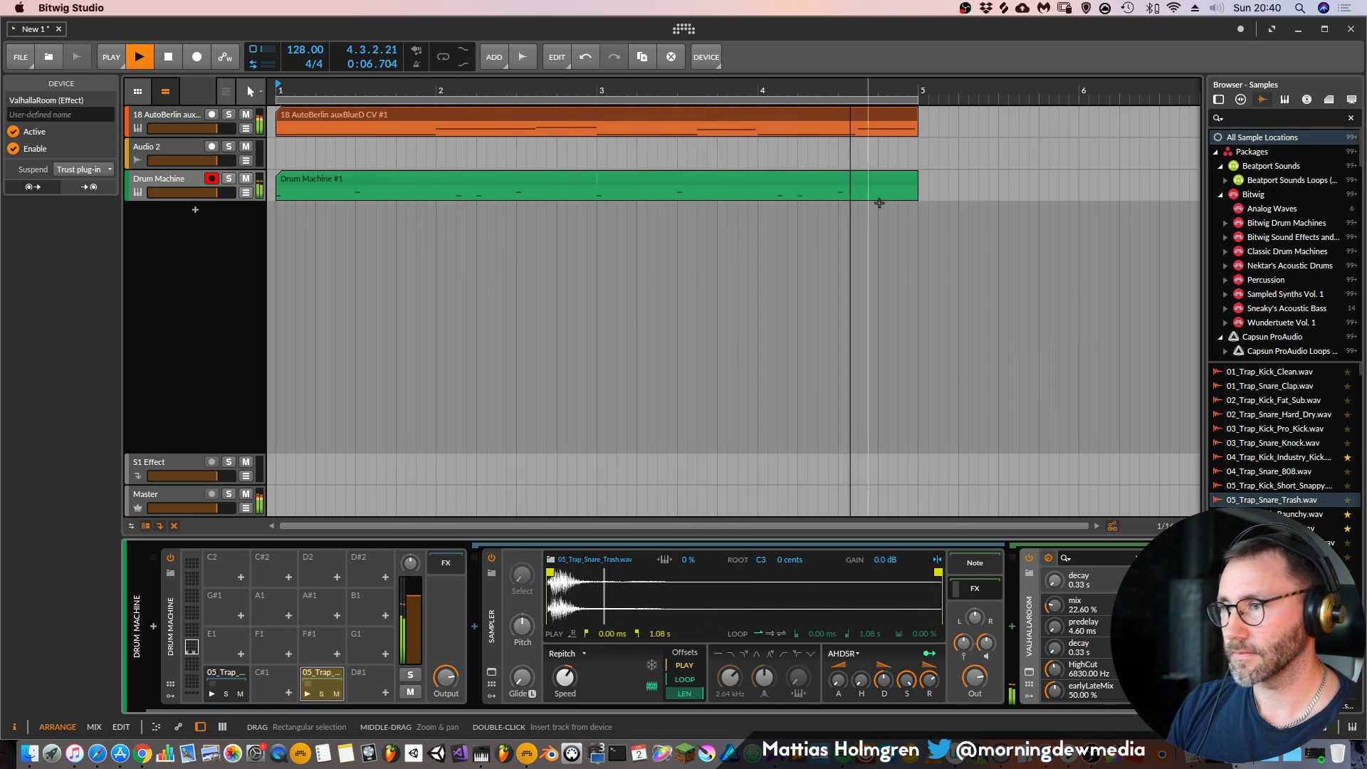
key("space")
key("space")
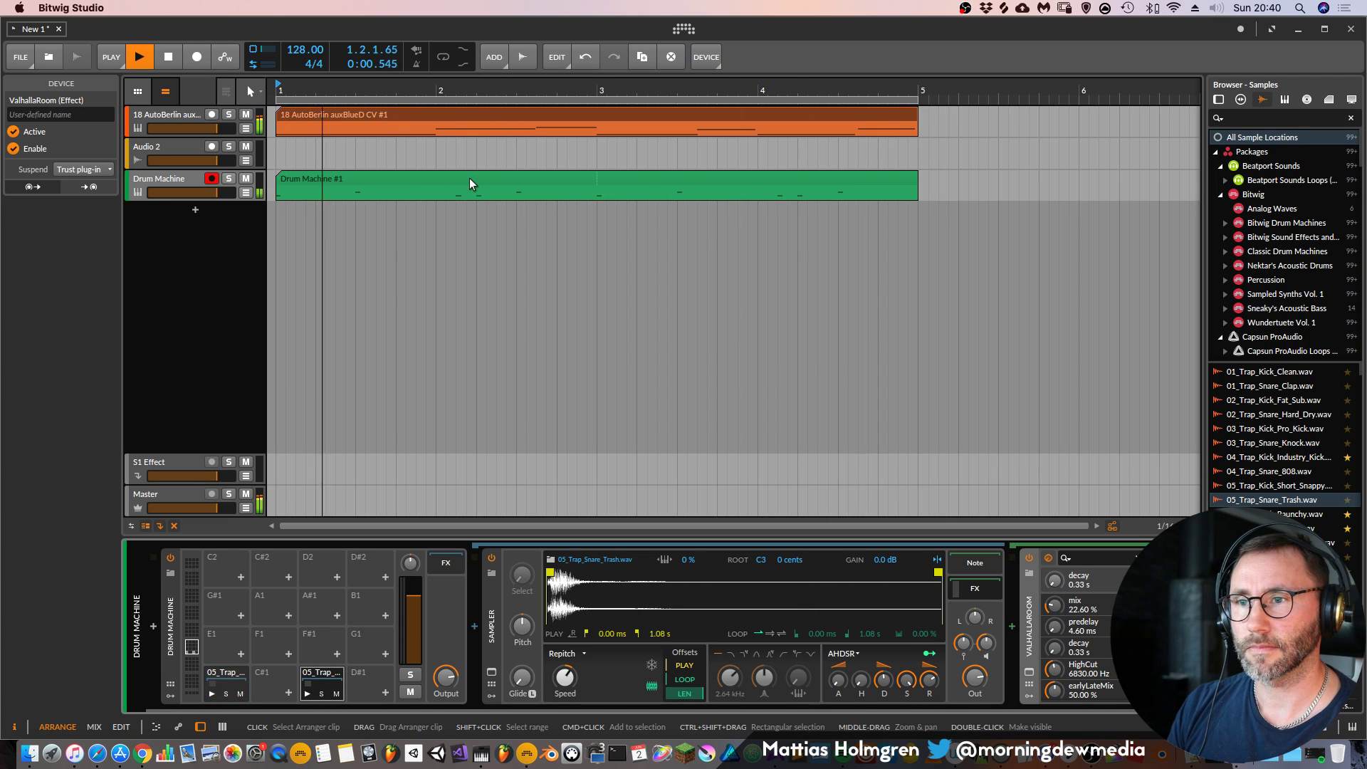
scroll(1341, 509, "down", 5)
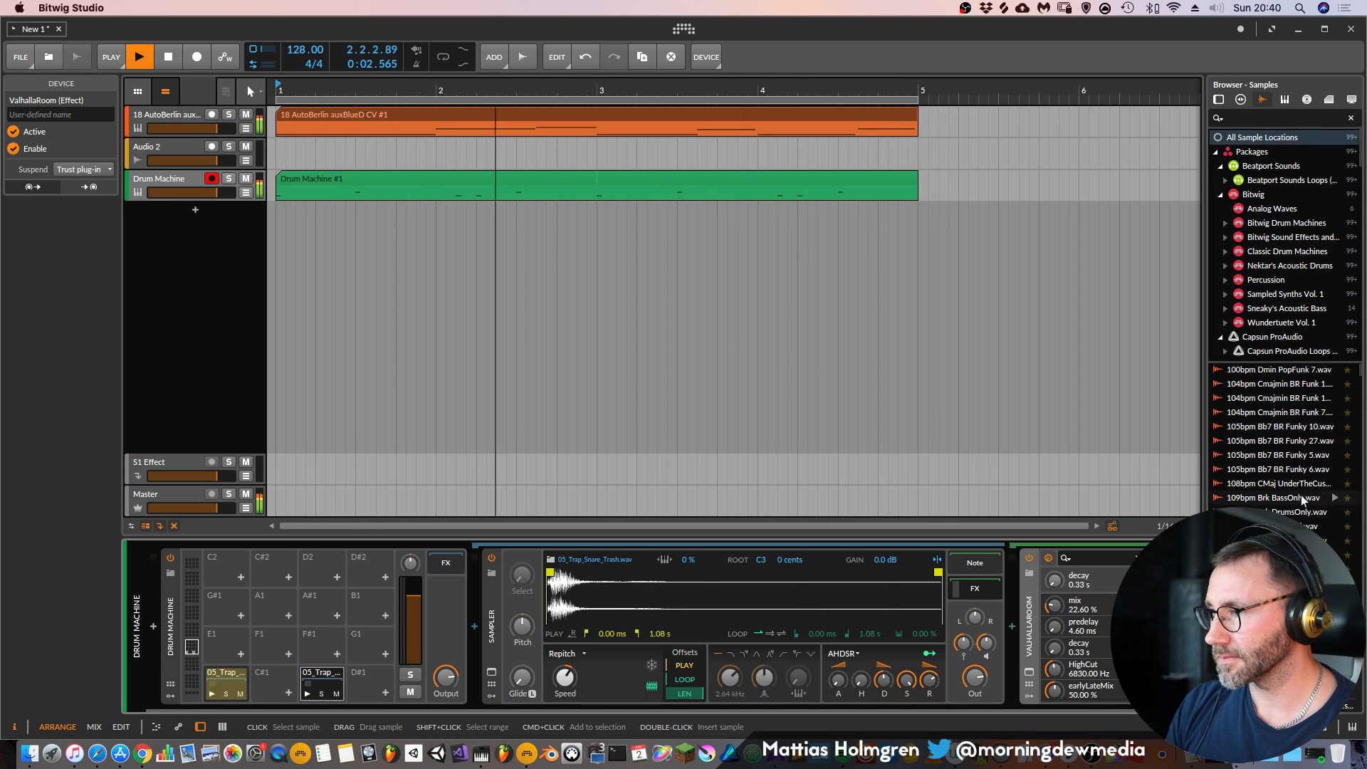
left_click(1254, 117)
type("hh")
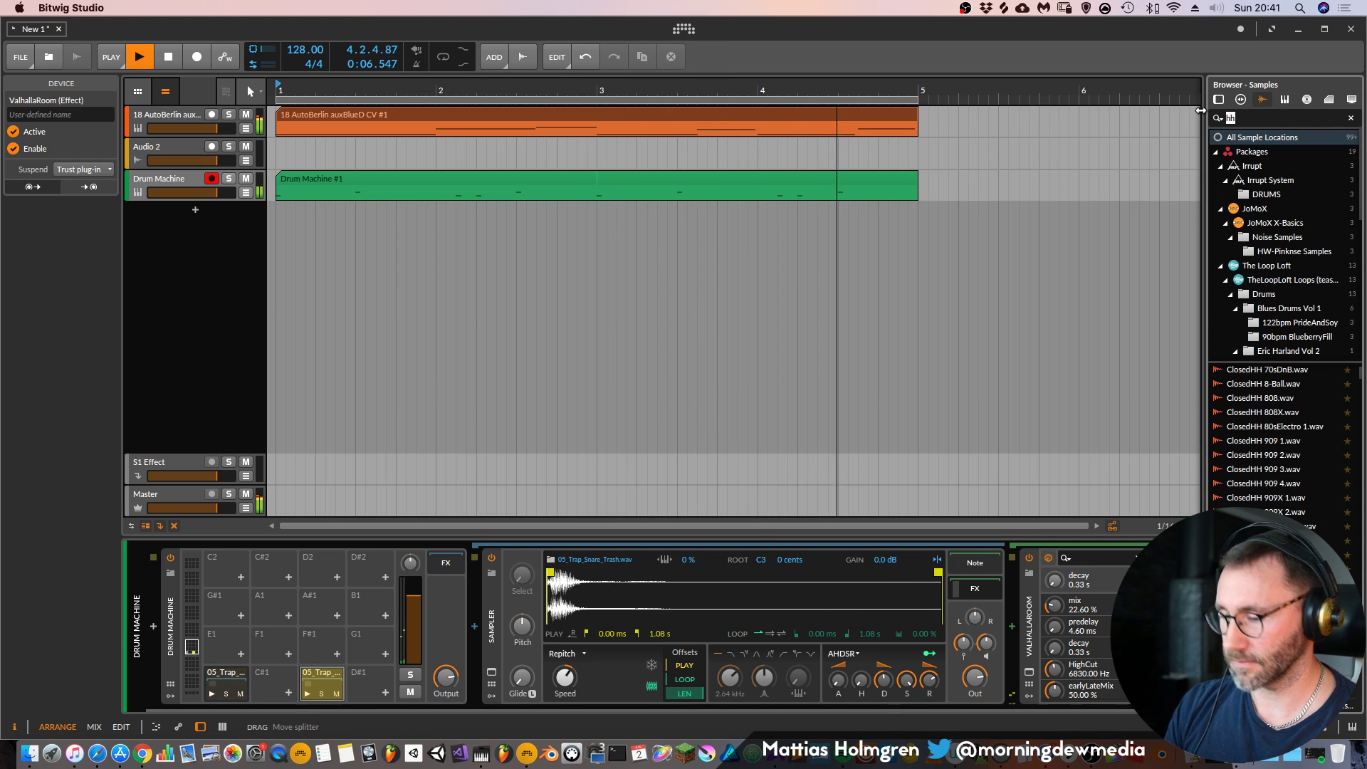
key("BackSpace")
key("BackSpace")
Search the samples for "shaker", audition several results, and load Maracas OhmsLaw.wav onto the Drum Machine's F#1 pad
type("shaker")
left_click(1324, 469)
left_click(1332, 511)
left_click(1333, 568)
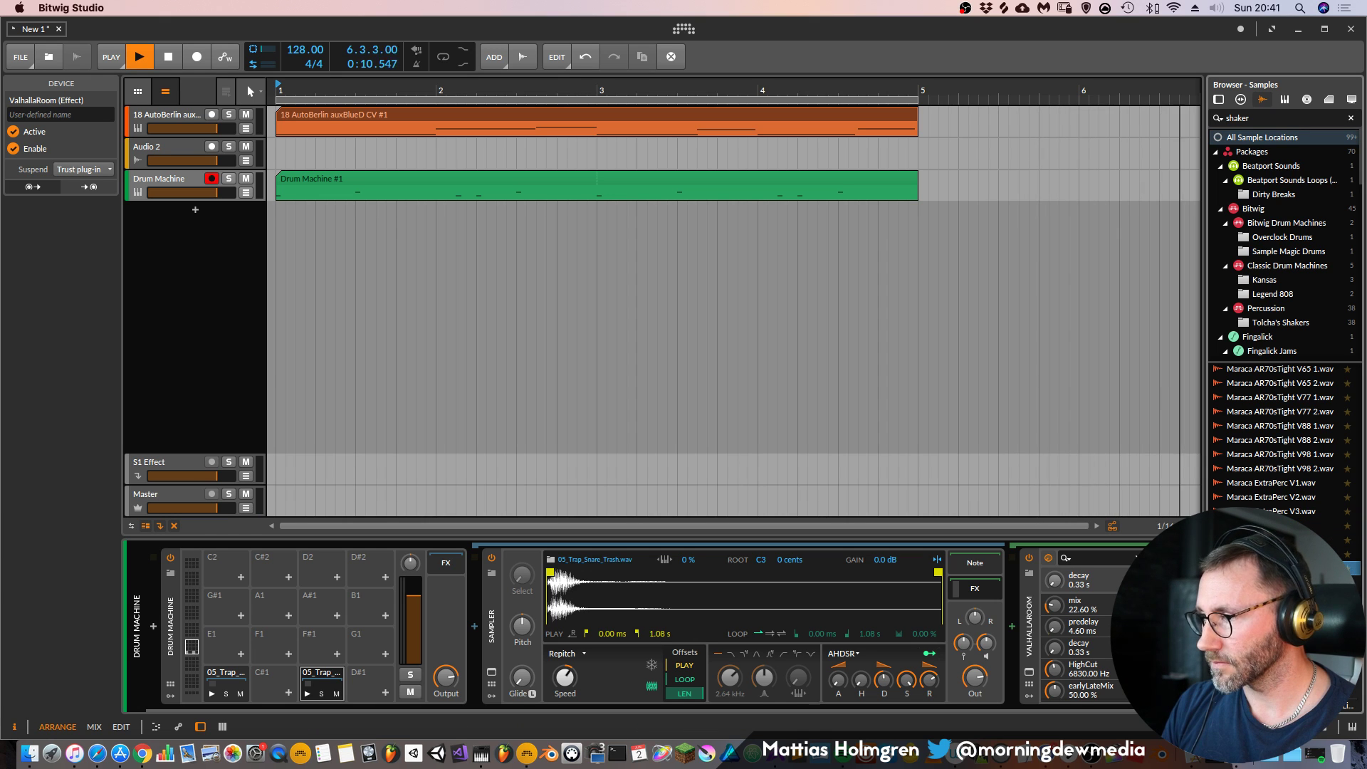
left_click(1333, 554)
left_click_drag(288, 671, 321, 645)
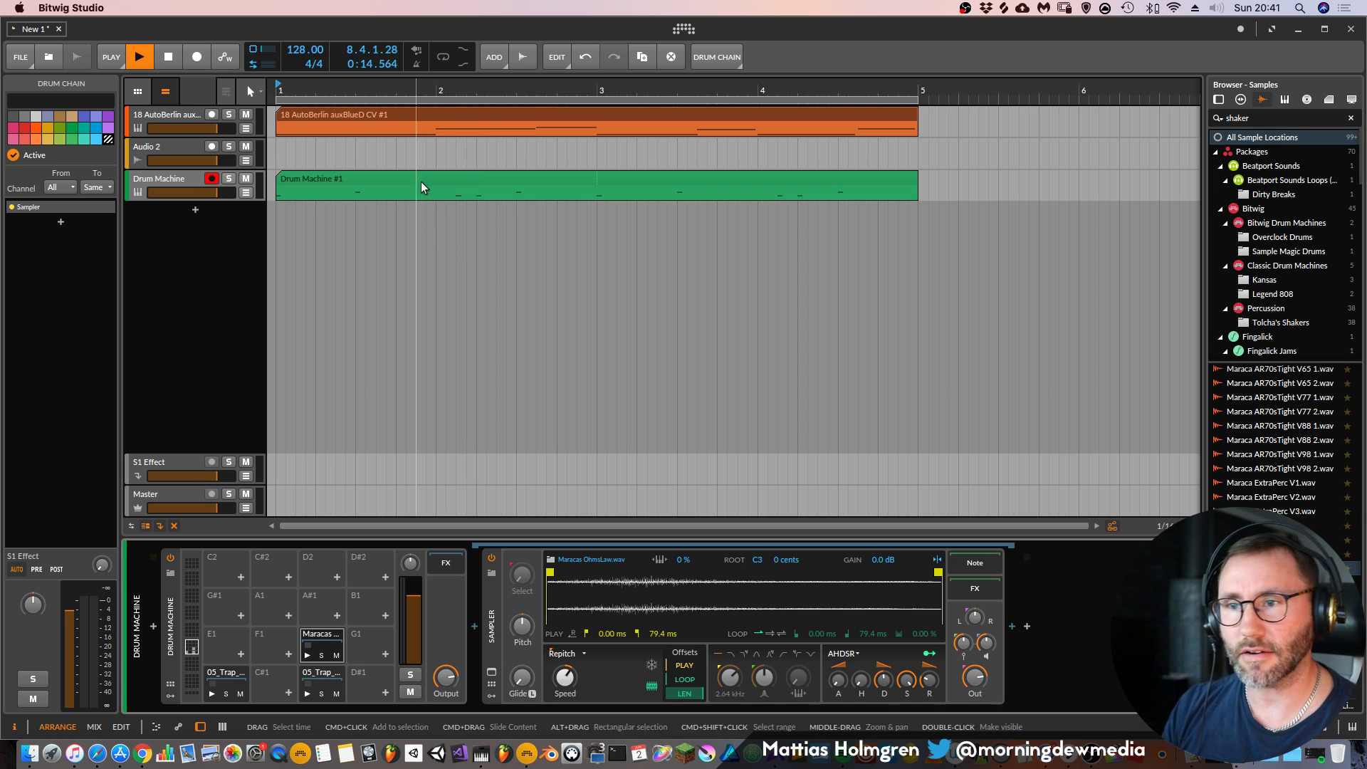
In the Drum Machine clip, add Maracas hits on each beat's third sixteenth except in 2.1, plus one hit at 2.1.1
double_click(420, 184)
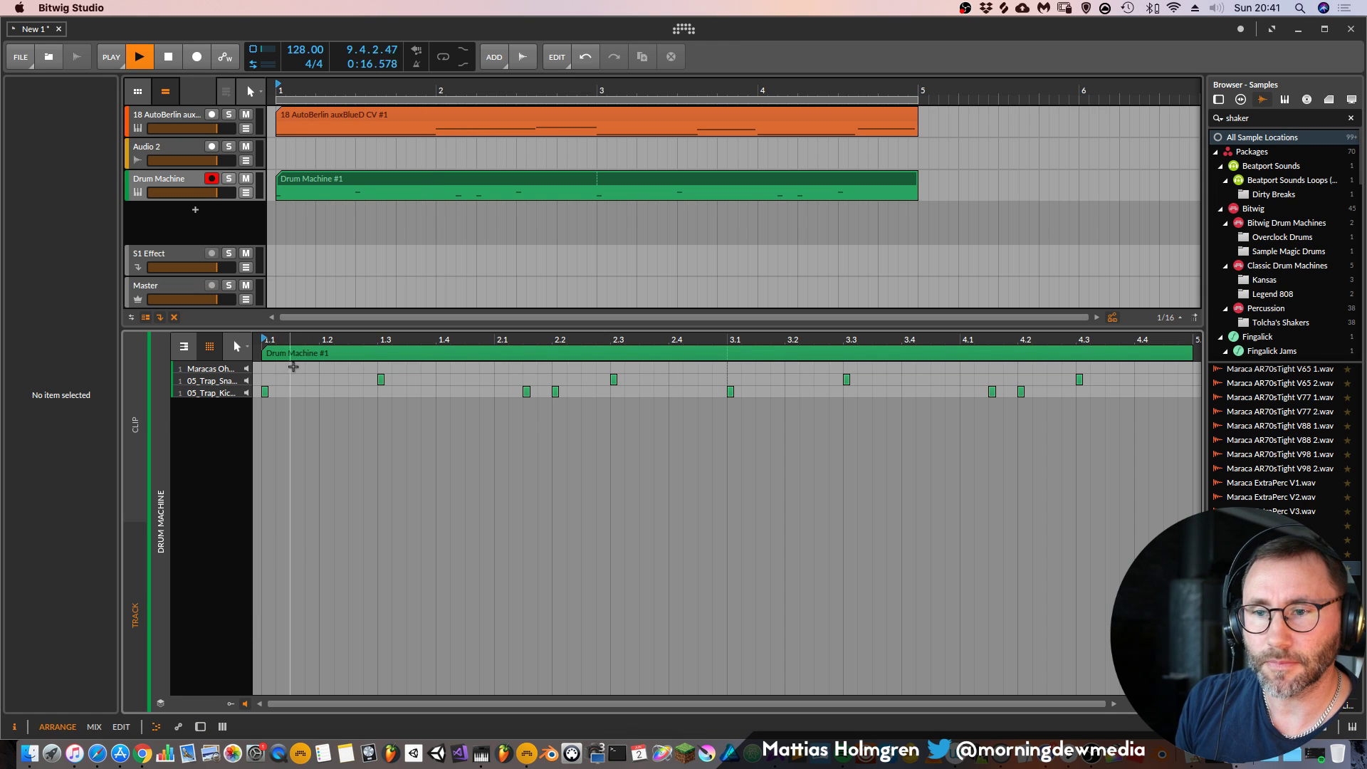
left_click(294, 368)
left_click(352, 368)
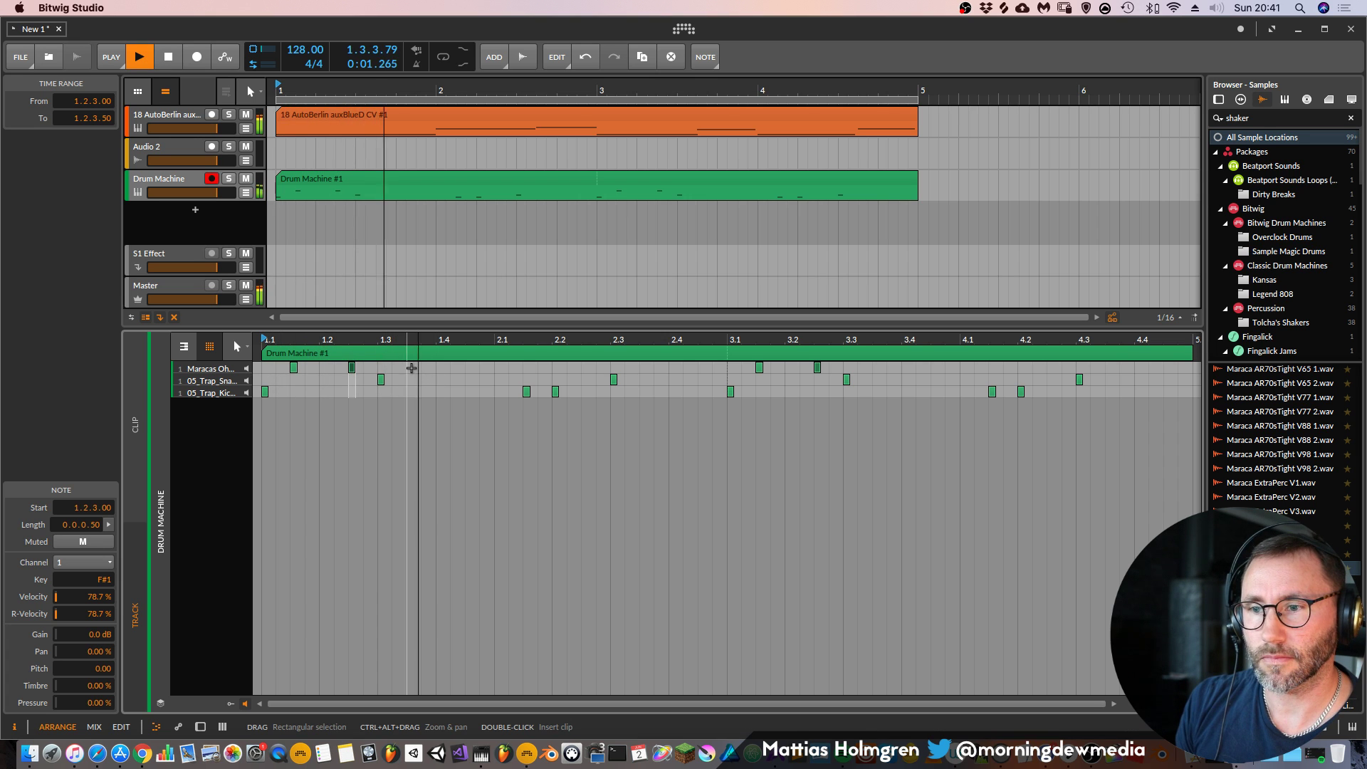
left_click(410, 367)
left_click(469, 367)
left_click(584, 367)
left_click(643, 368)
left_click(701, 368)
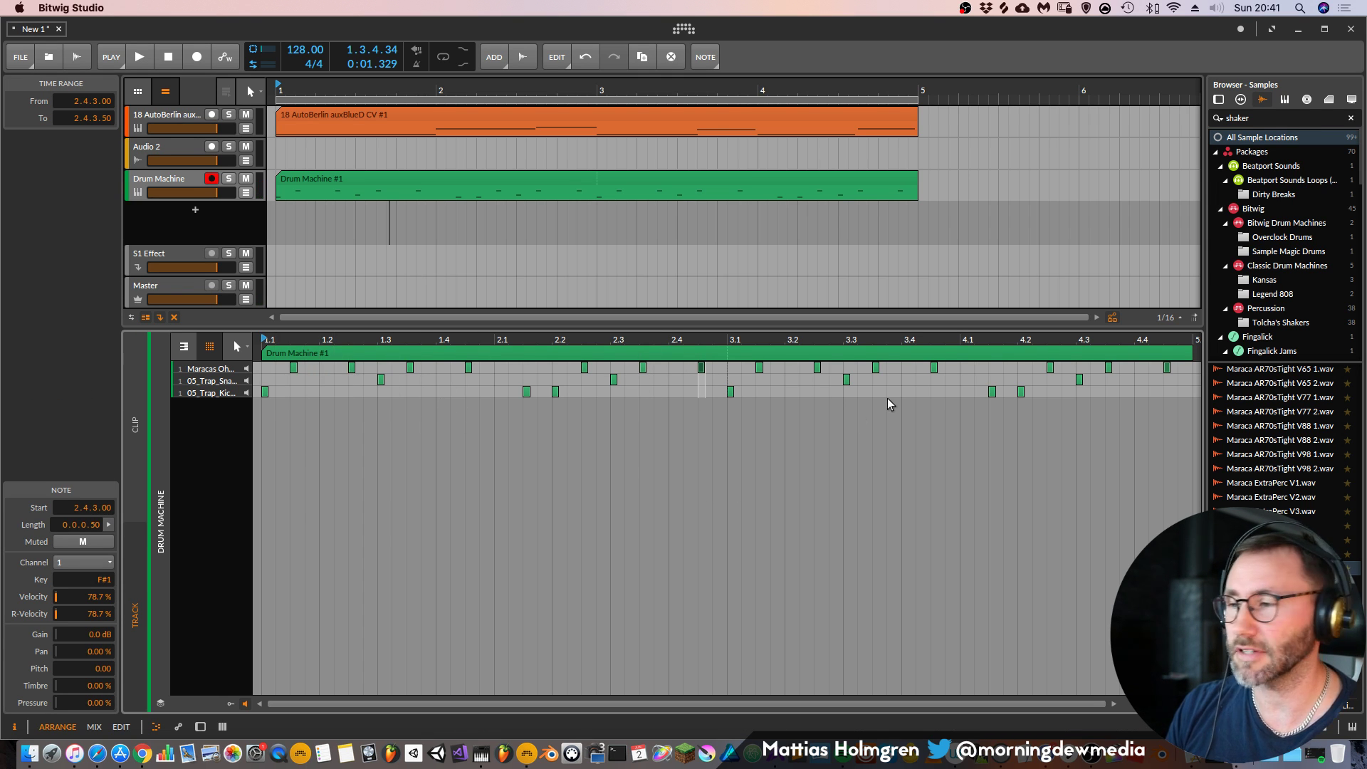
key("space")
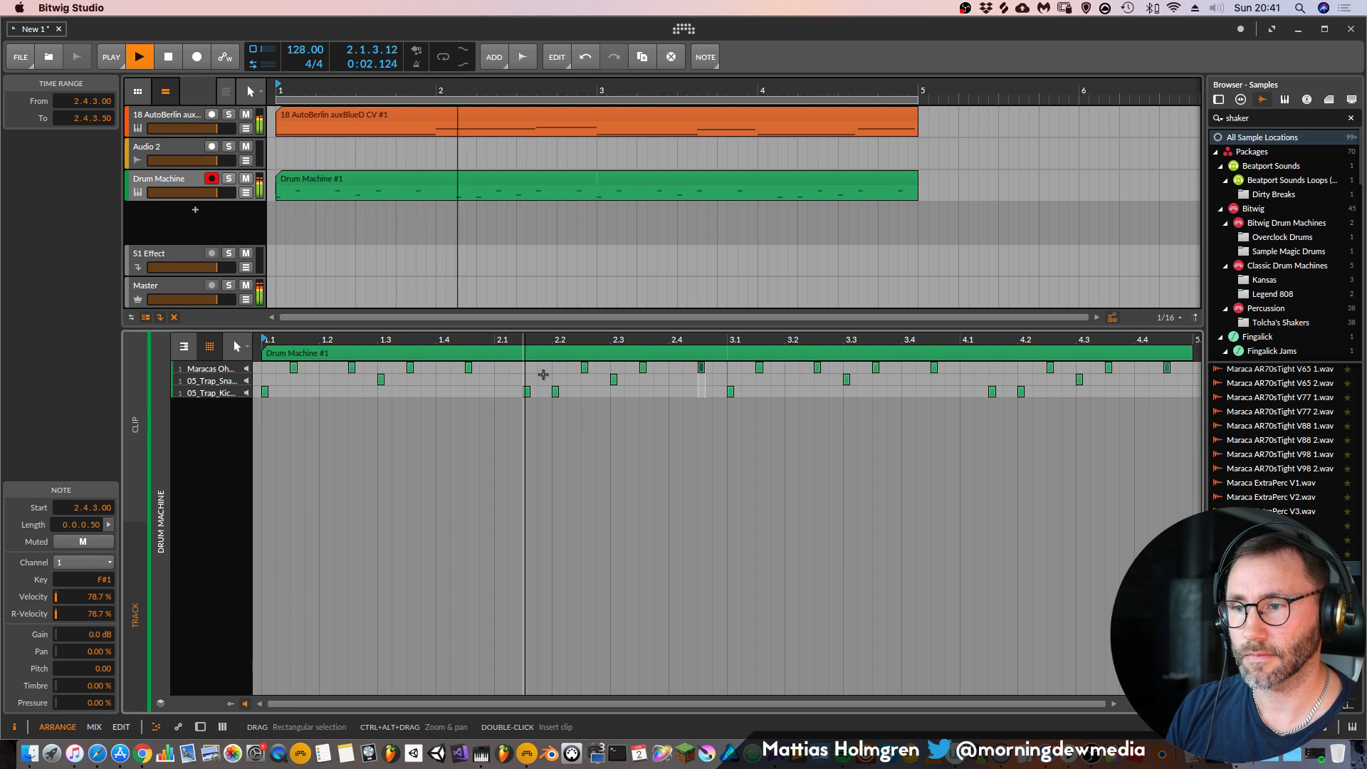
double_click(497, 368)
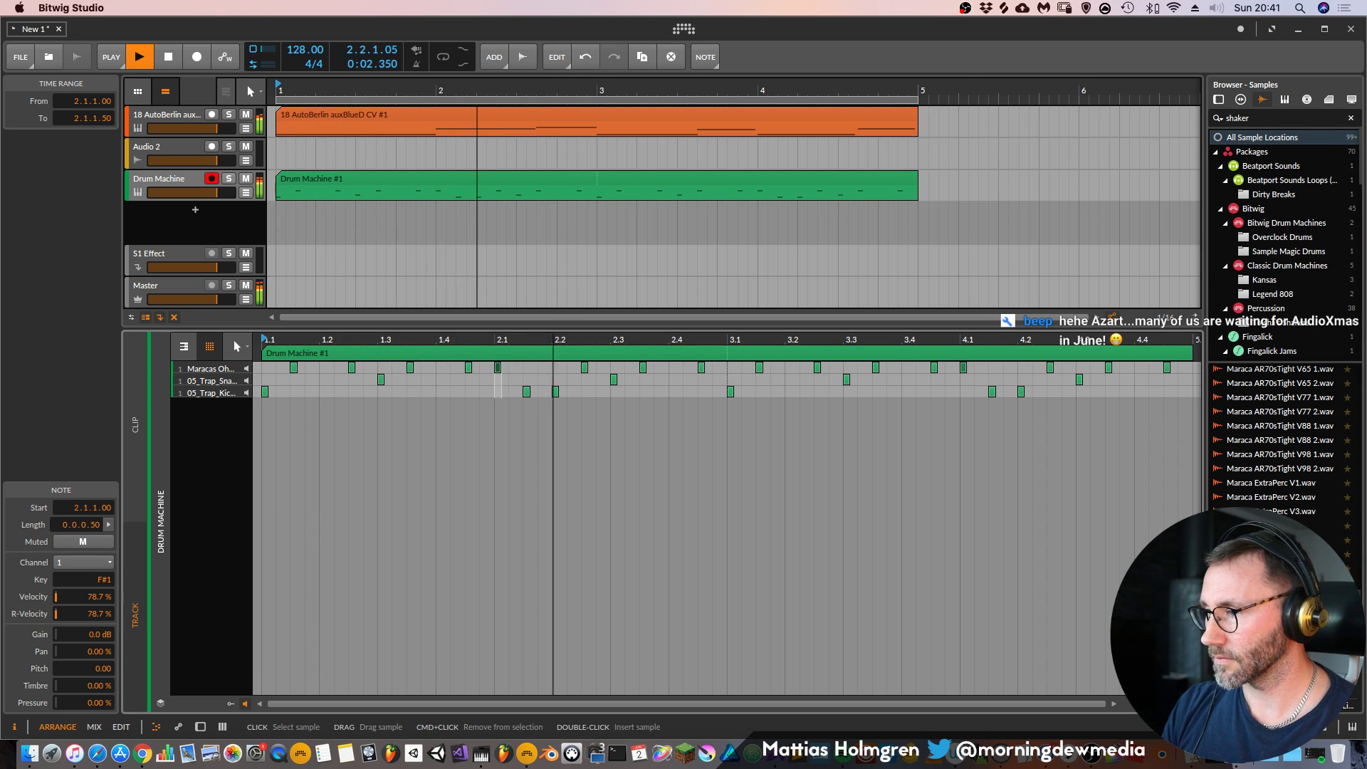
Audition alternative shaker samples, including Lev_Tamb_004, 003 and 002 and Hooves African 2 V2 and V1, against the beat
key("space")
key("d")
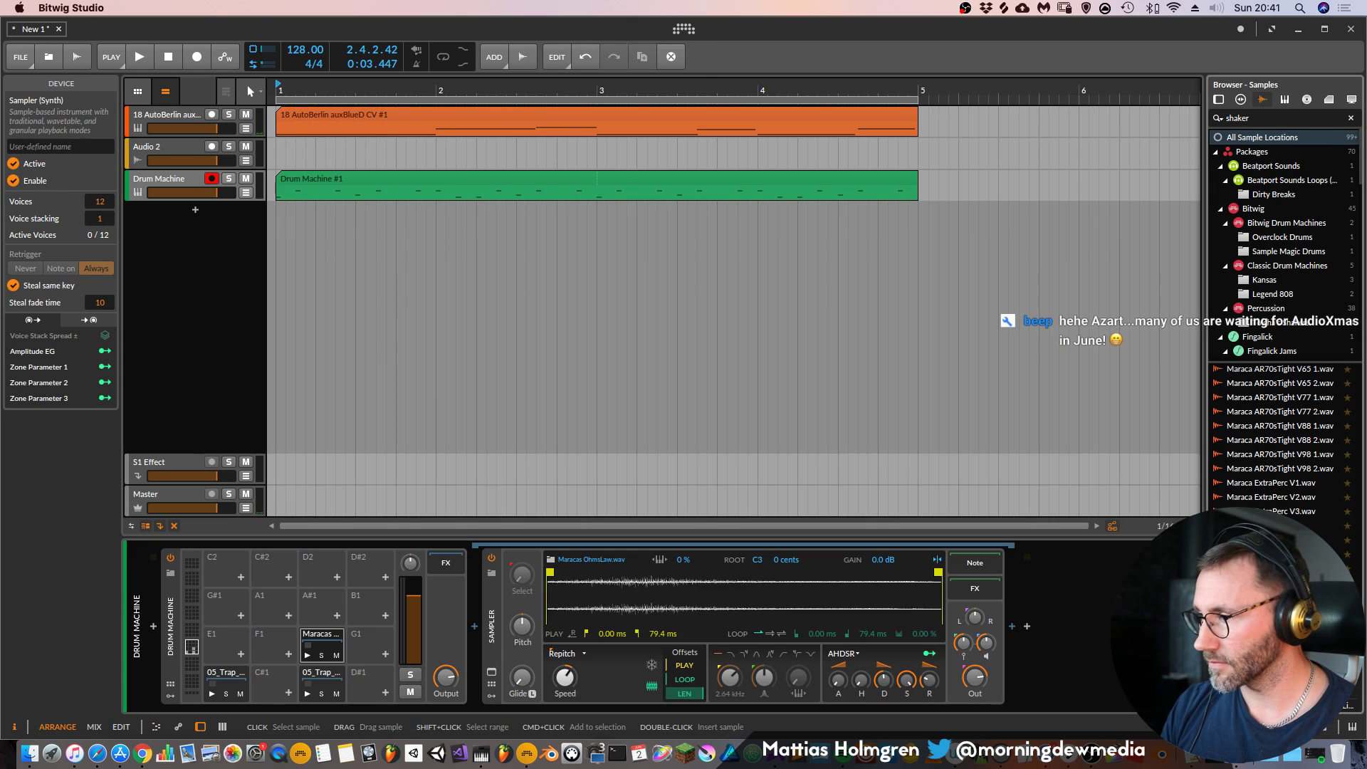
scroll(1306, 443, "up", 5)
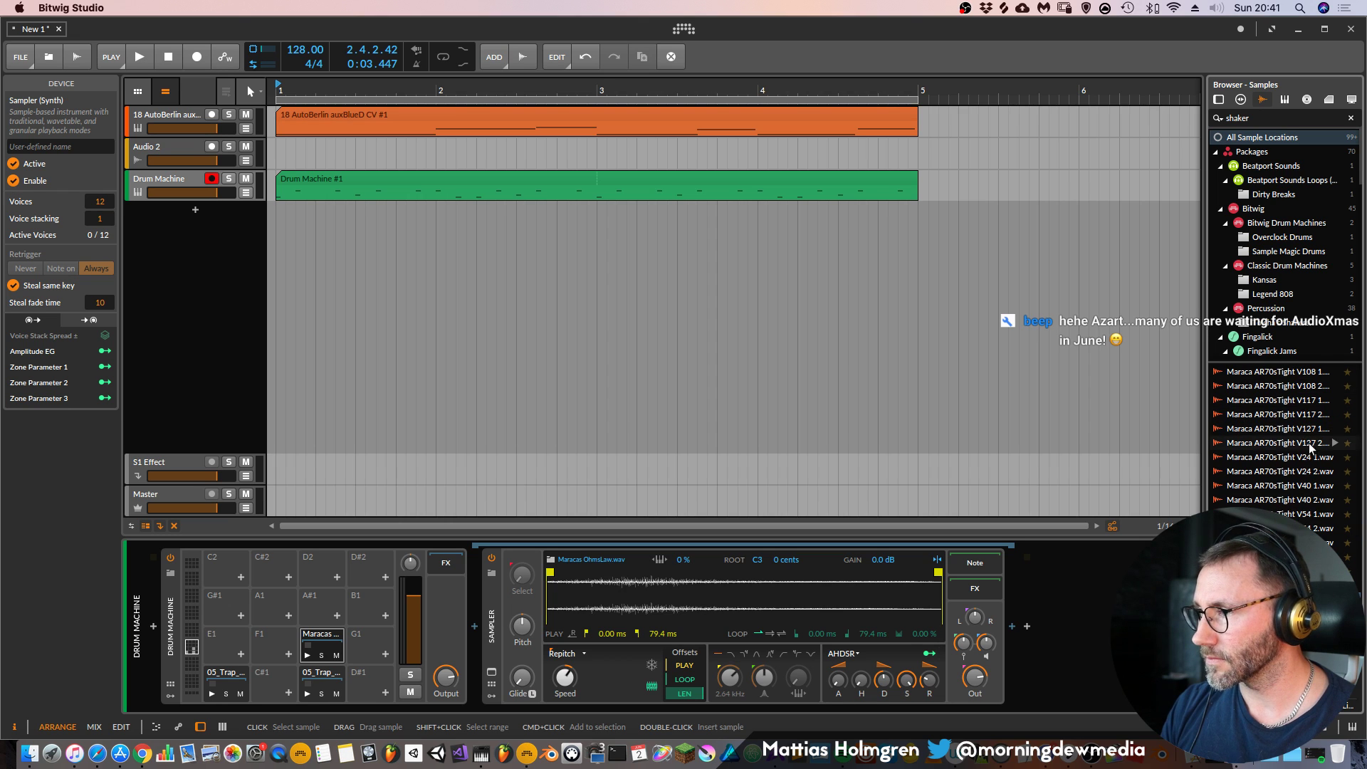
scroll(1306, 442, "up", 9)
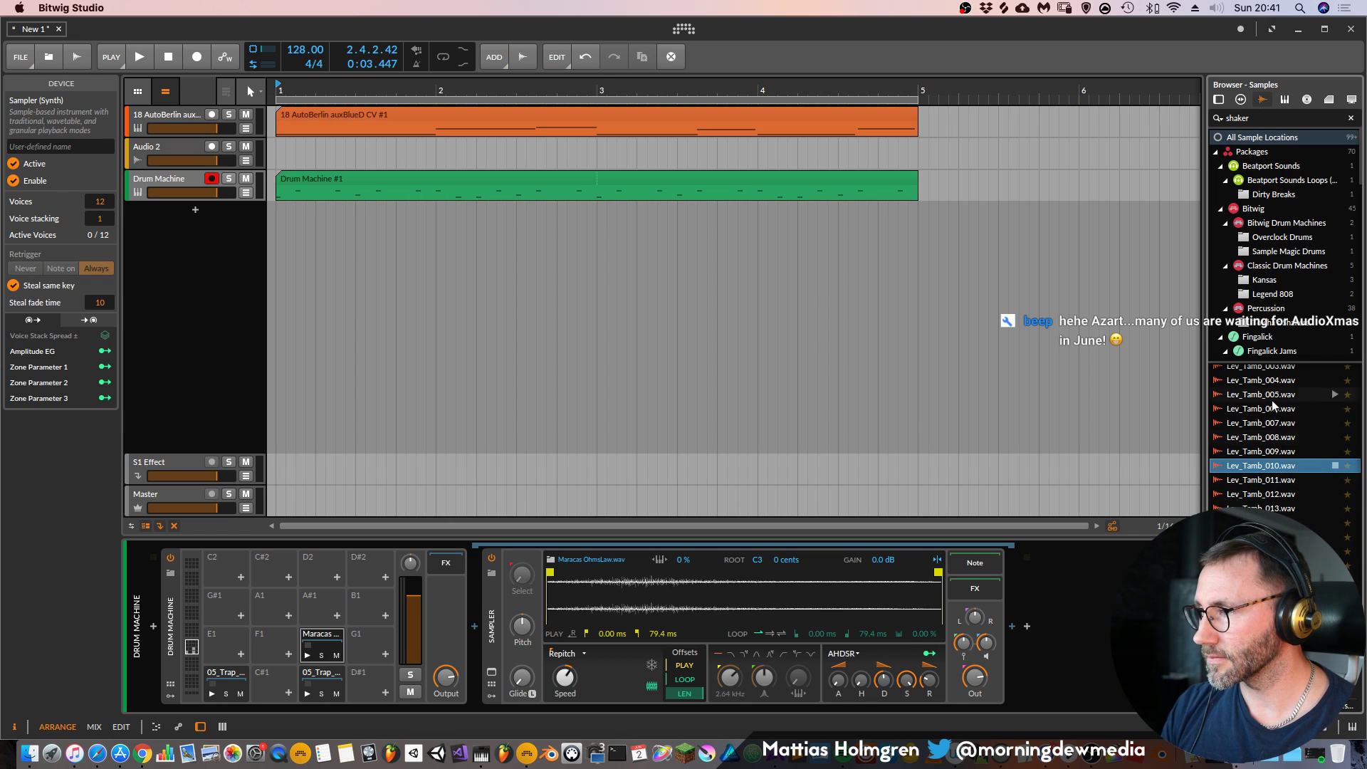
left_click(1342, 501)
key("space")
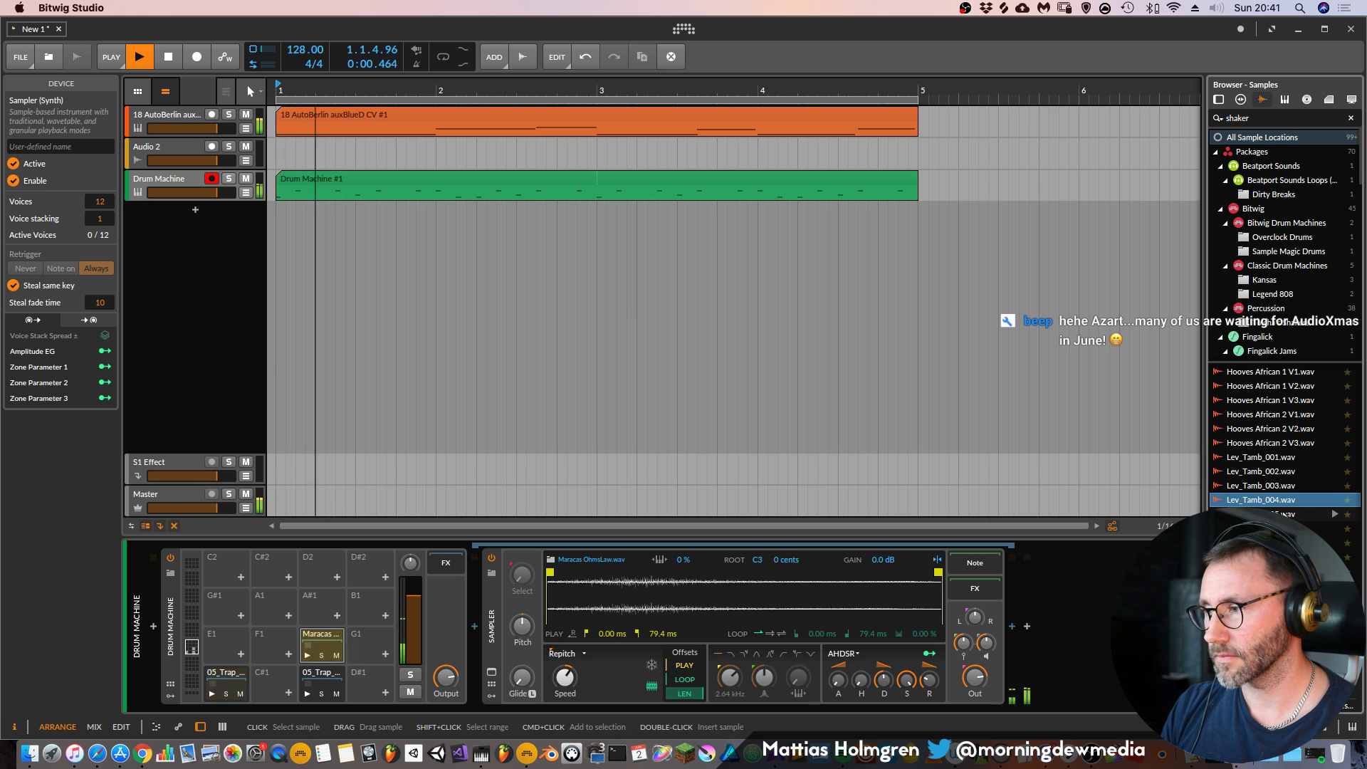
key("space")
left_click(1336, 498)
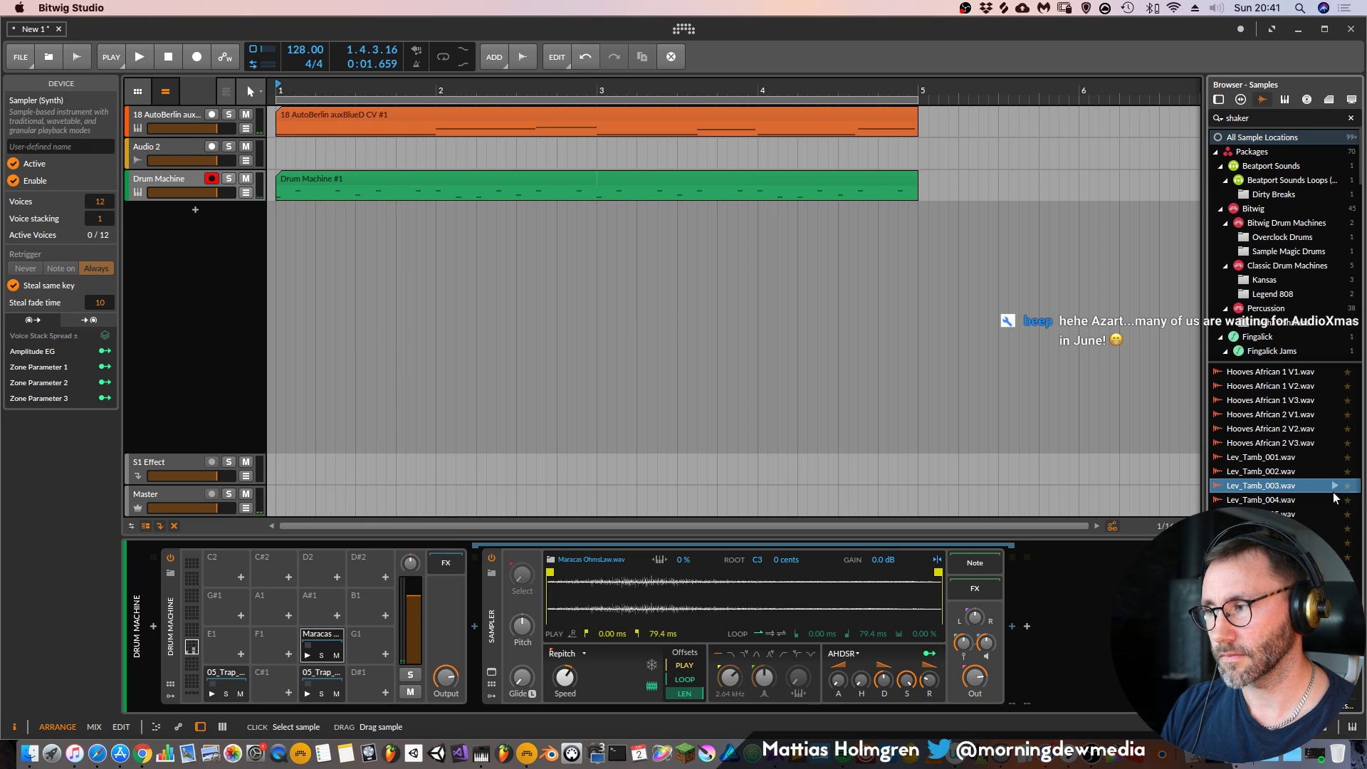
key("space")
key("space")
left_click(1333, 486)
key("space")
left_click(1334, 471)
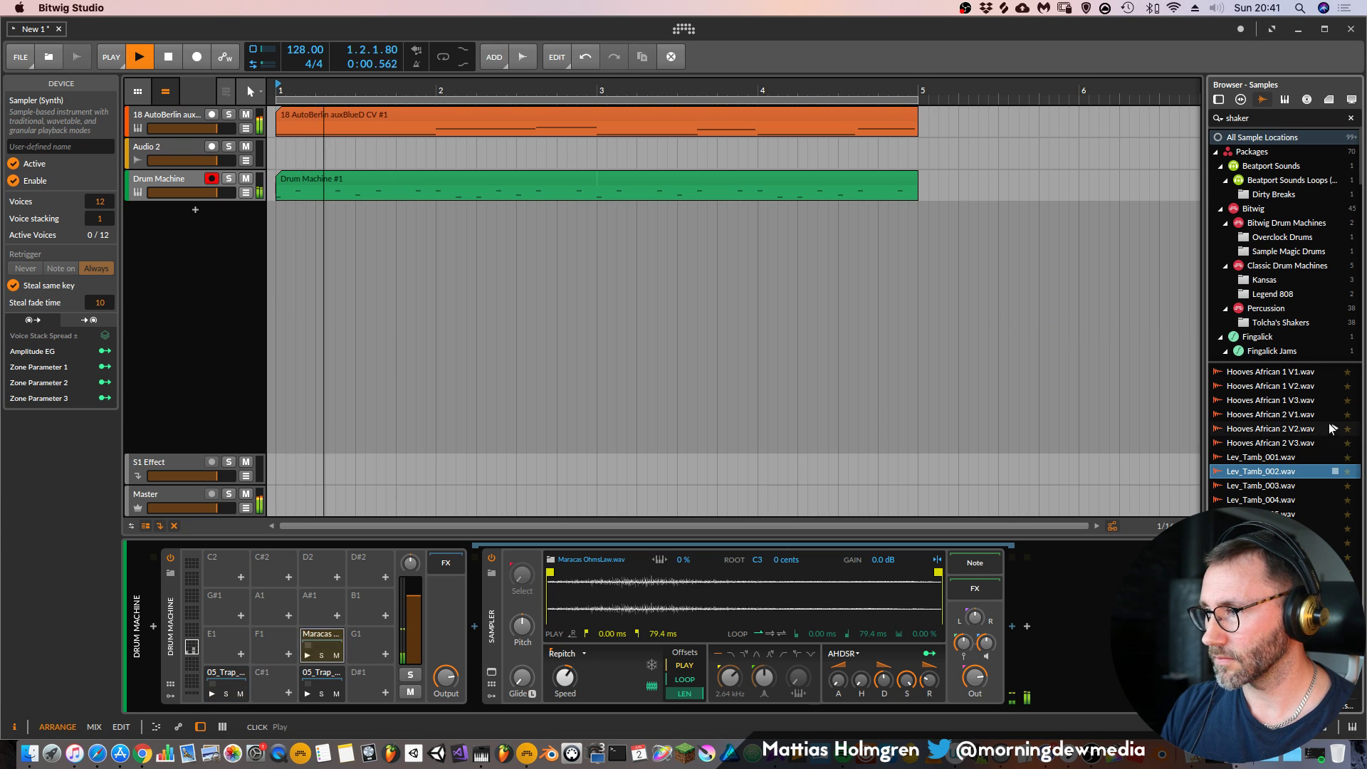
left_click(1330, 428)
scroll(1332, 448, "up", 2)
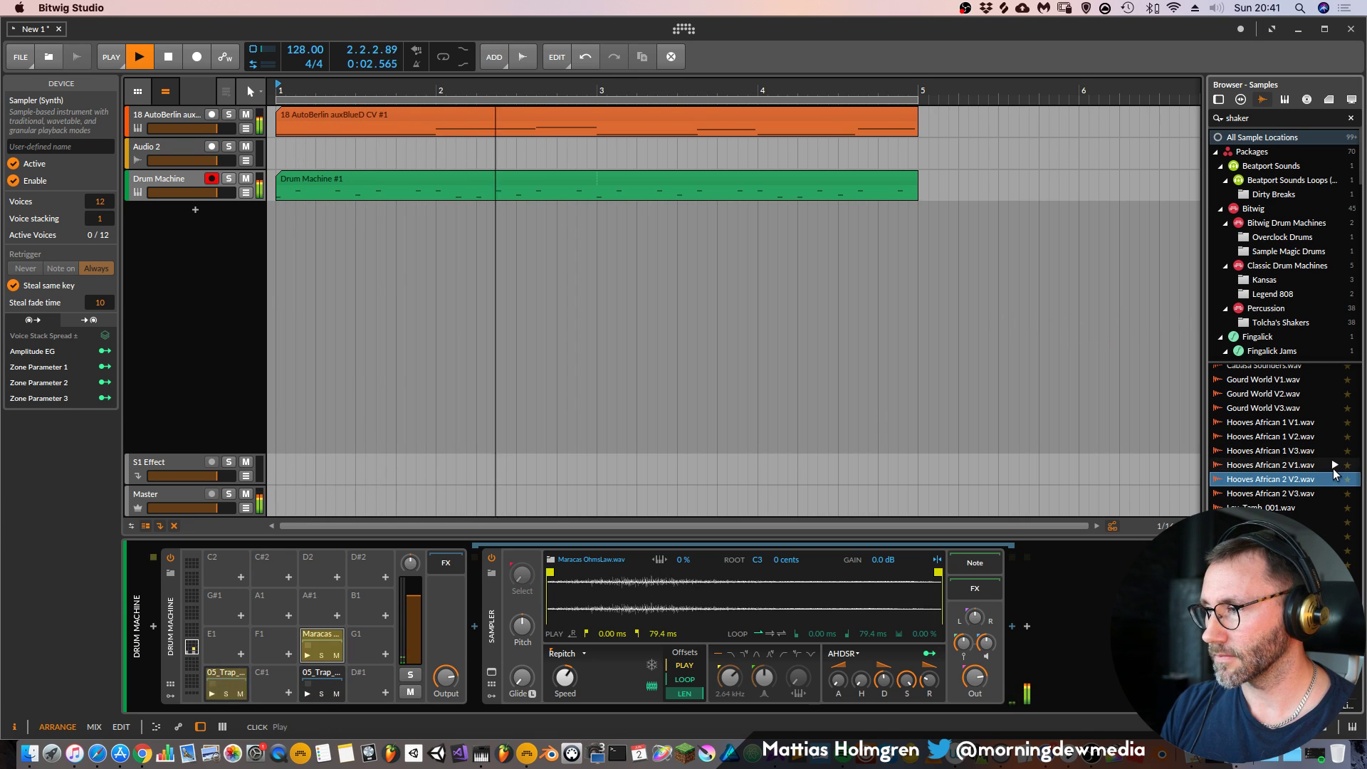
left_click(1335, 466)
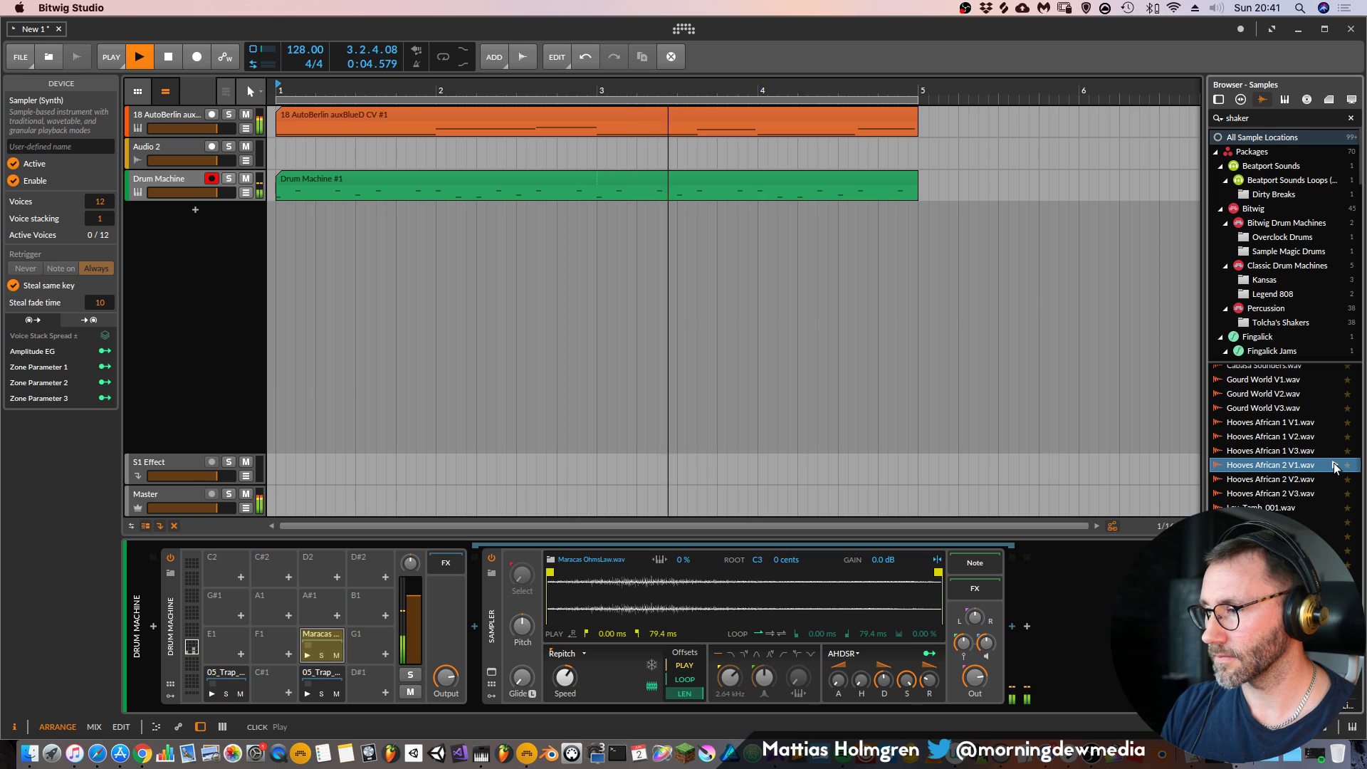
key("space")
key("space")
Reopen the synth track's Poly Grid and set the SVF filter cutoff after the mixer to 164 Hz
double_click(367, 117)
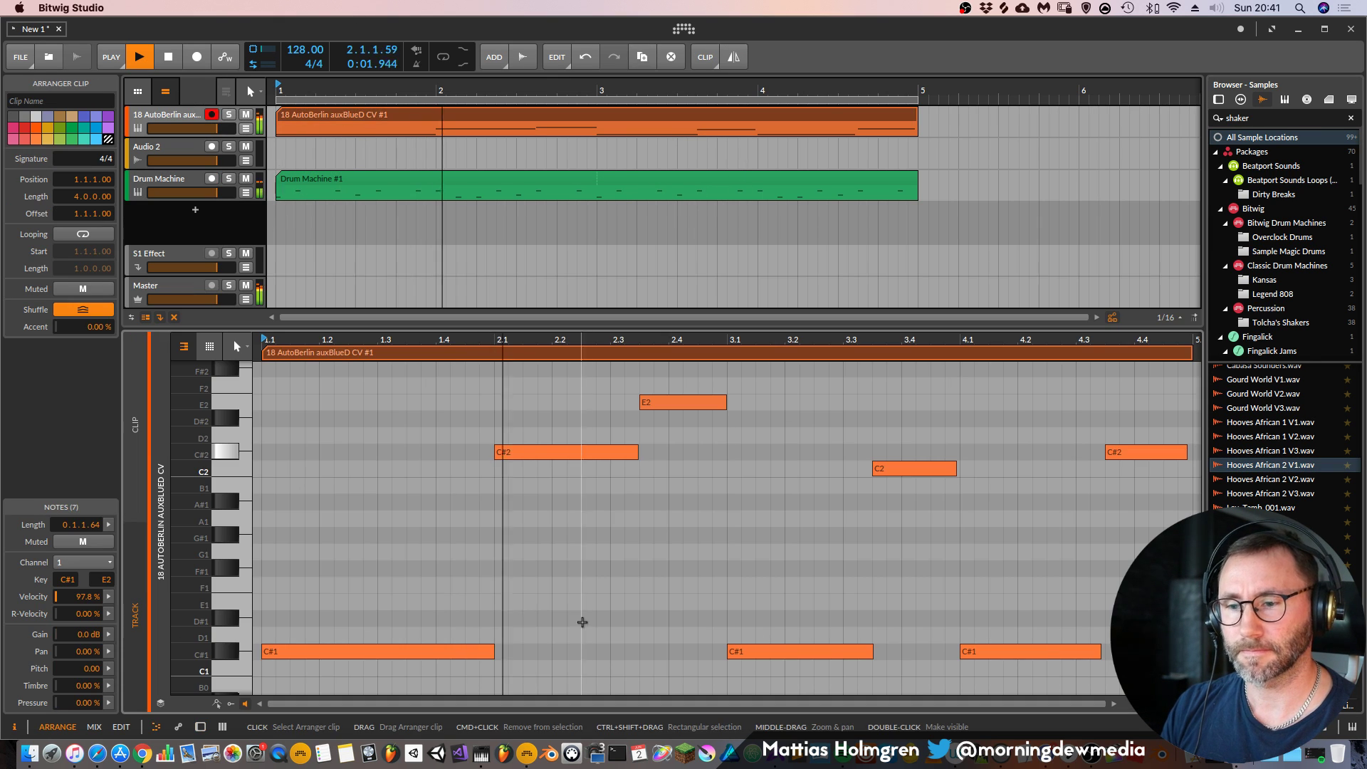
key("d")
left_click(325, 592)
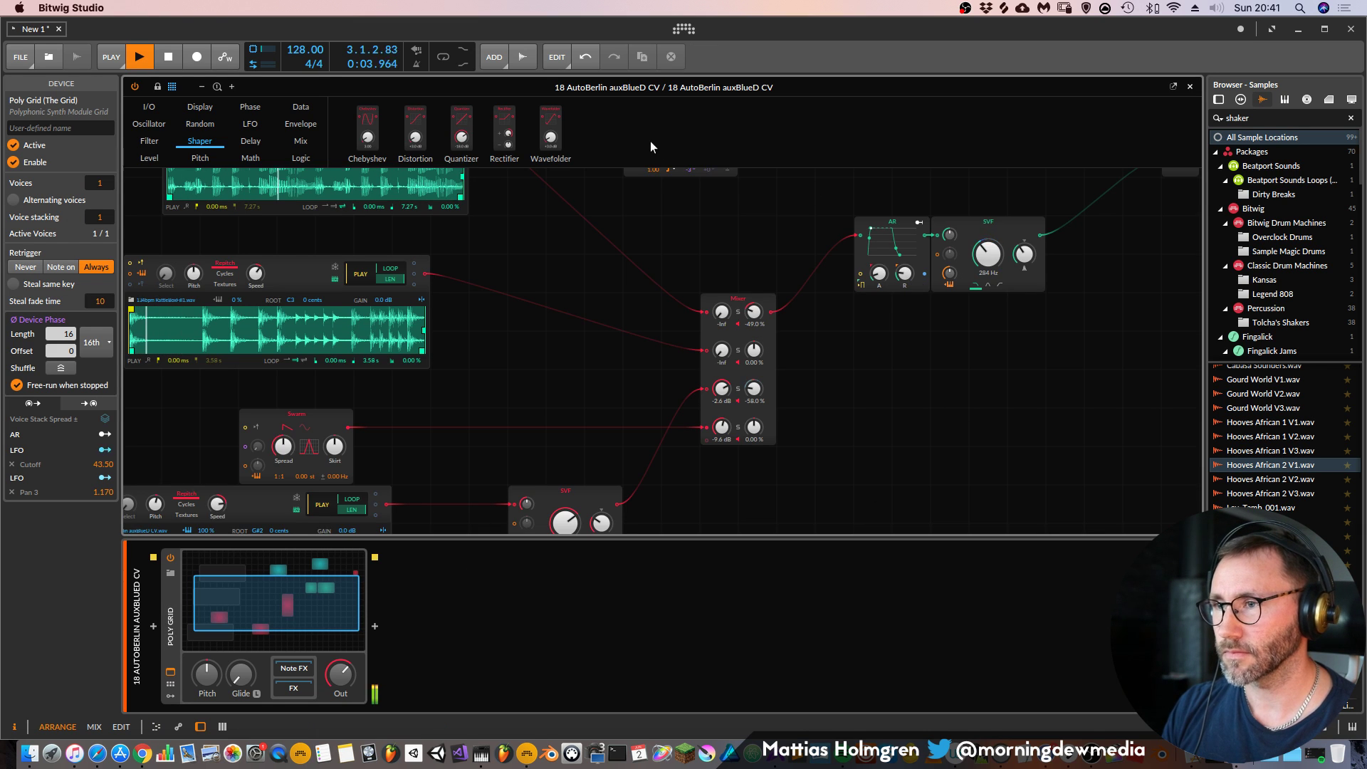
scroll(769, 314, "up", 5)
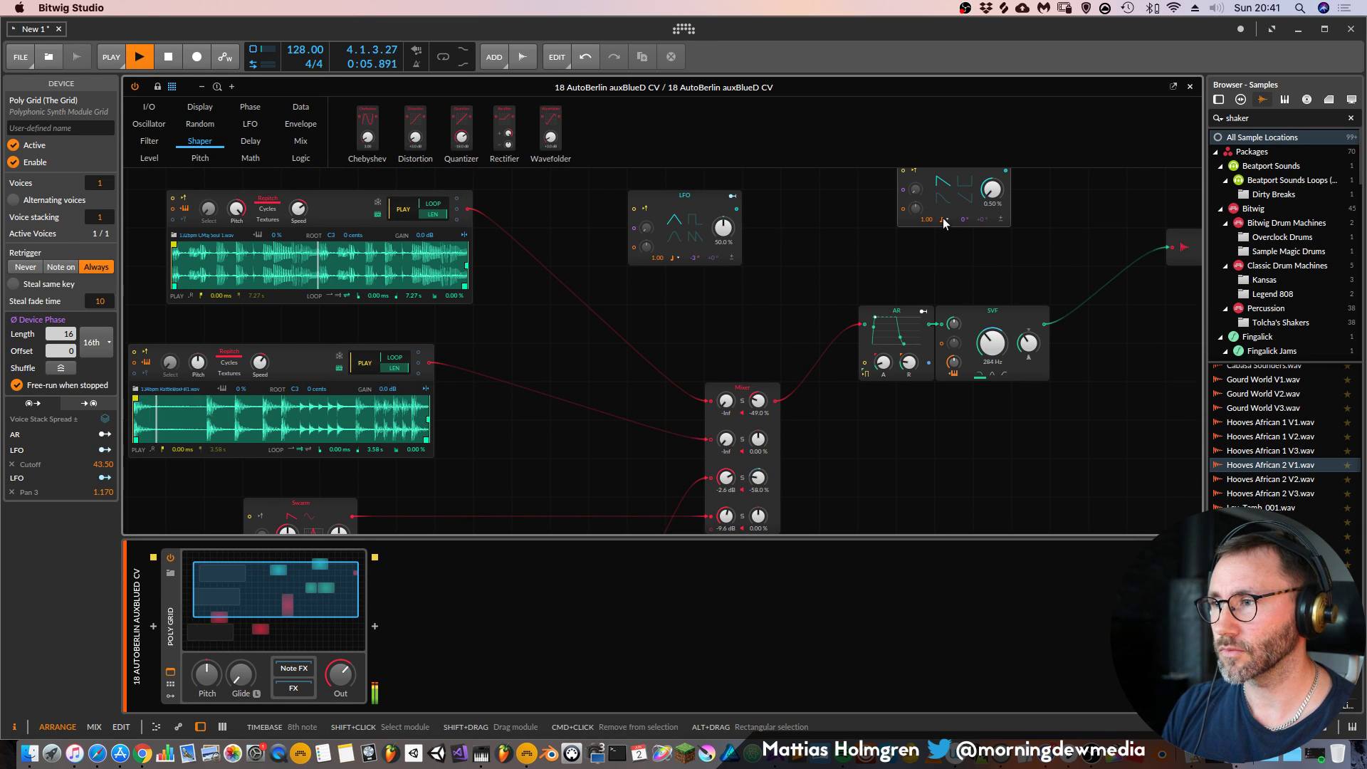
left_click(943, 218)
left_click(976, 319)
key("space")
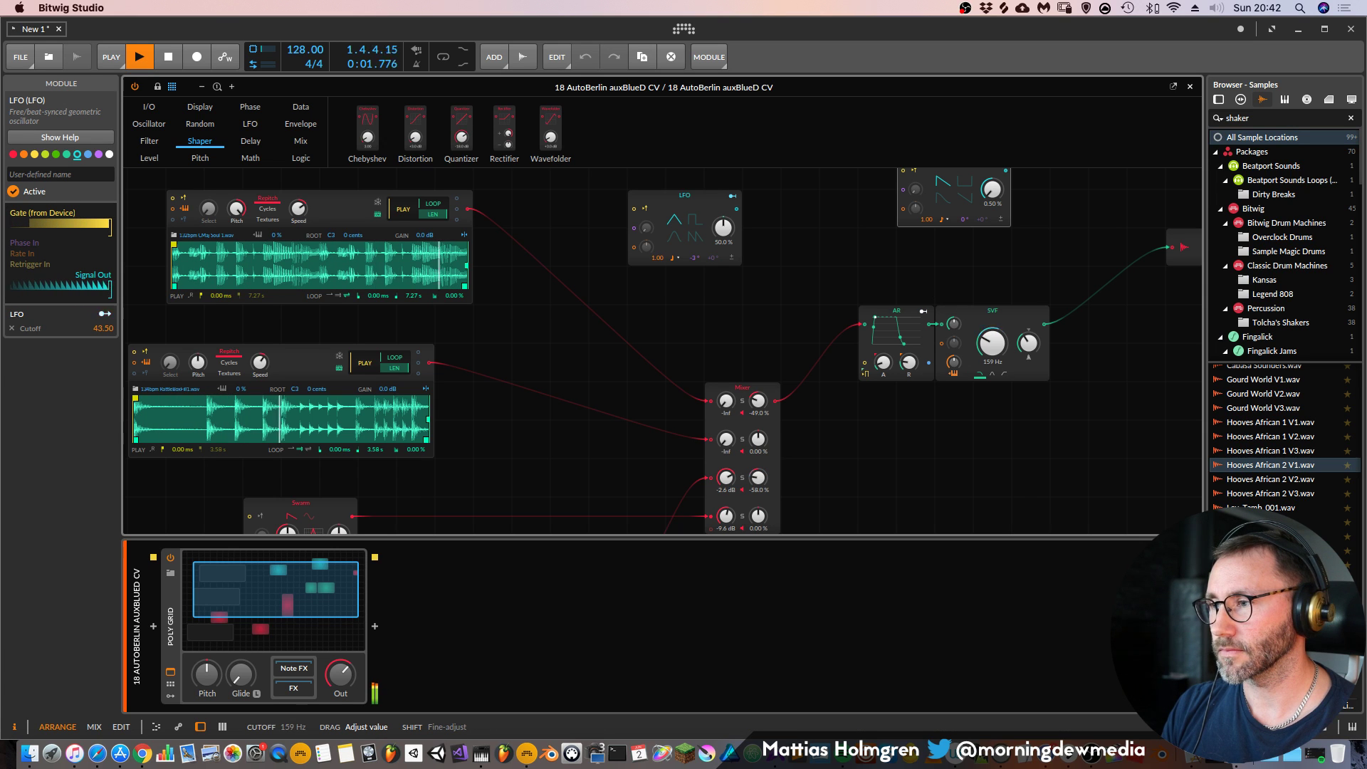
left_click_drag(712, 401, 712, 377)
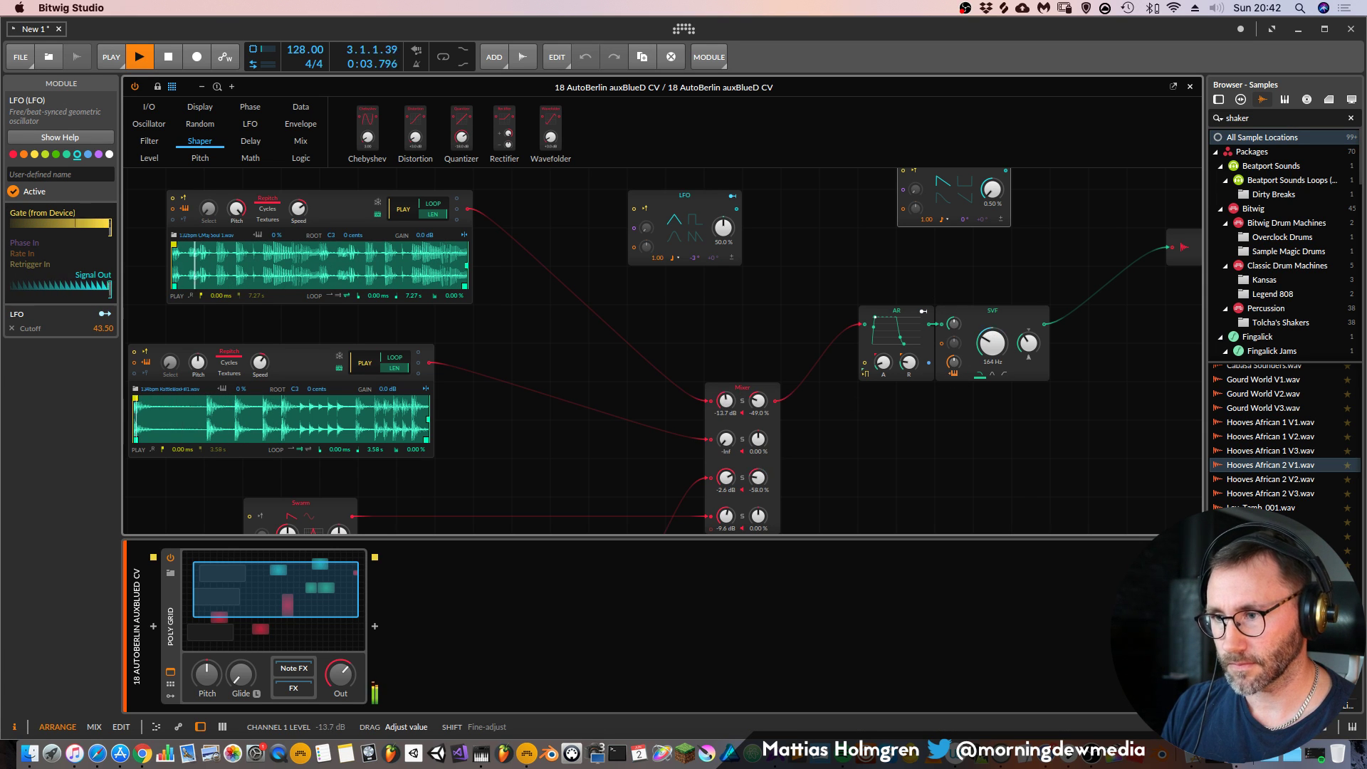
left_click_drag(758, 401, 758, 384)
key("space")
key("space")
left_click(733, 196)
left_click_drag(758, 401, 759, 367)
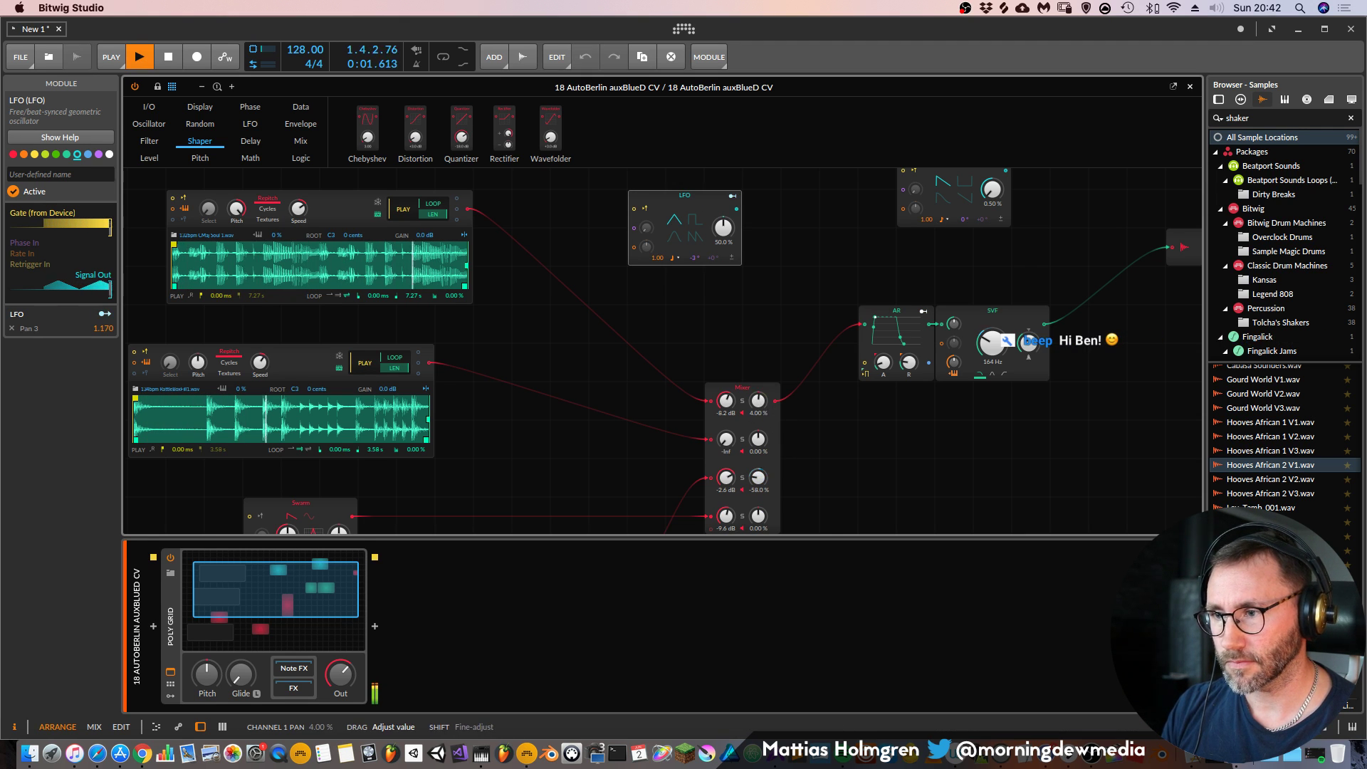
left_click(732, 196)
left_click_drag(760, 406, 765, 401)
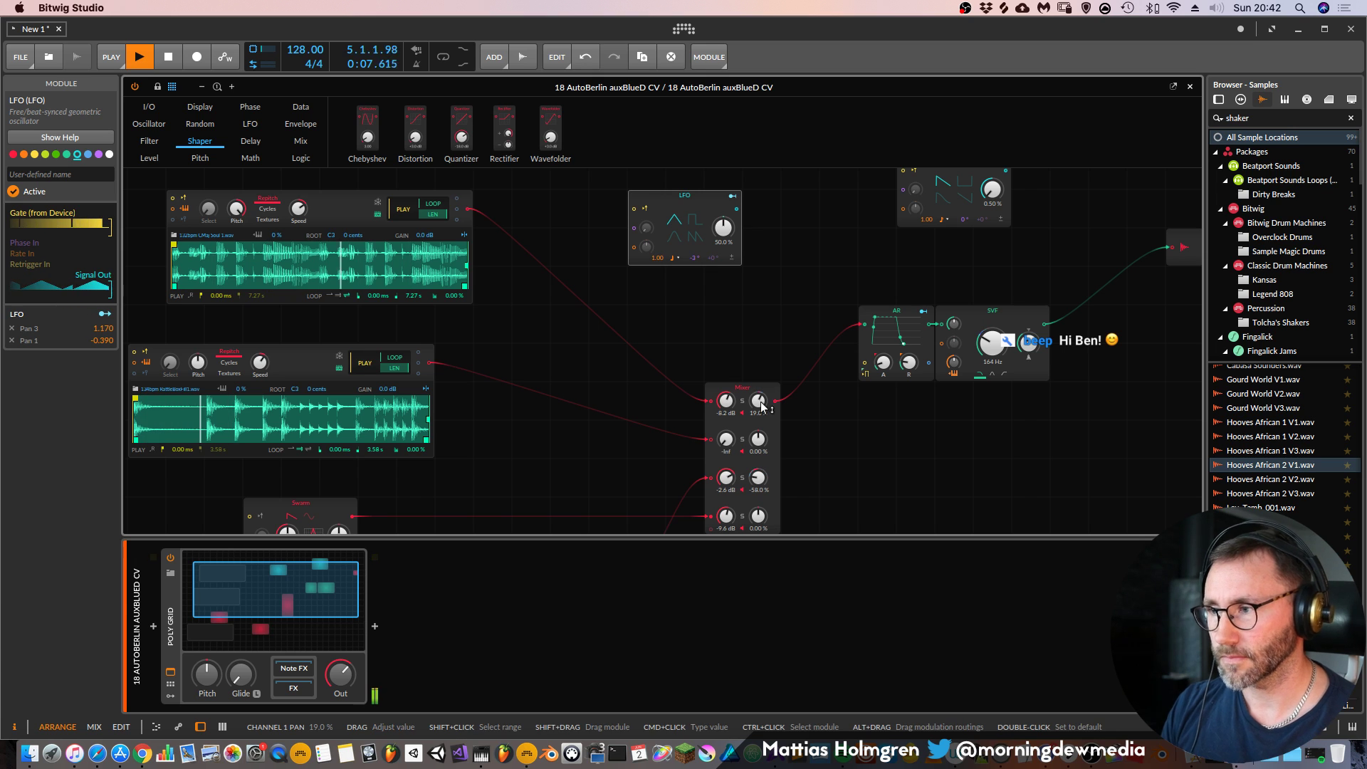
left_click(1190, 86)
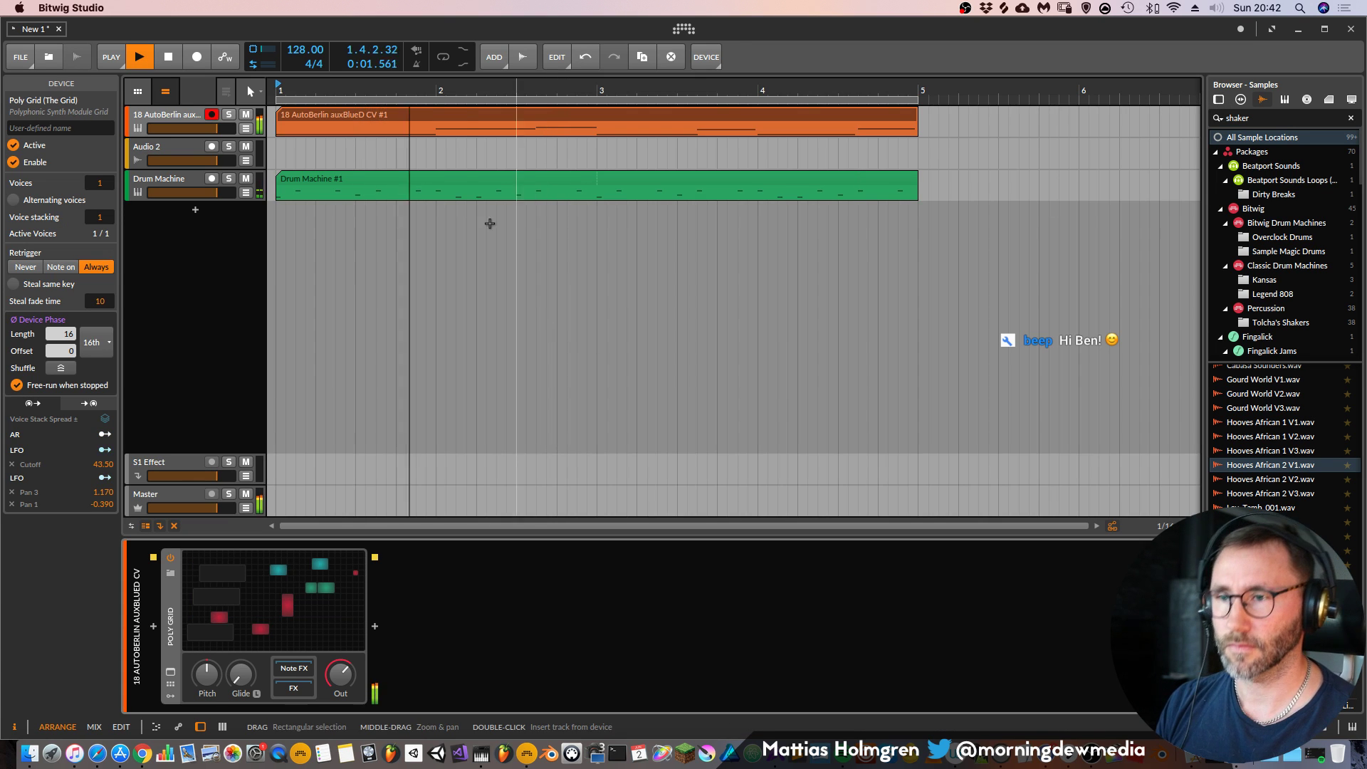
left_click(285, 603)
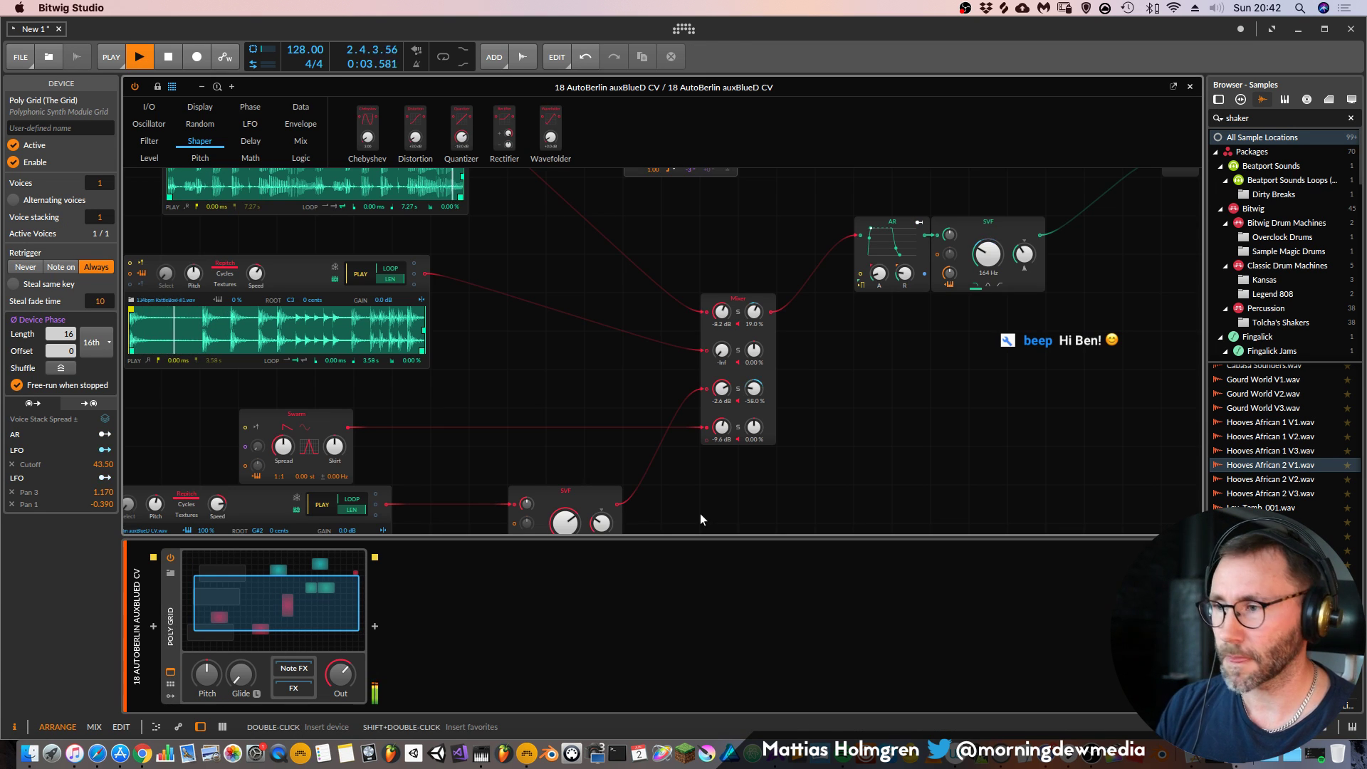
scroll(937, 369, "right", 2)
scroll(937, 369, "up", 1)
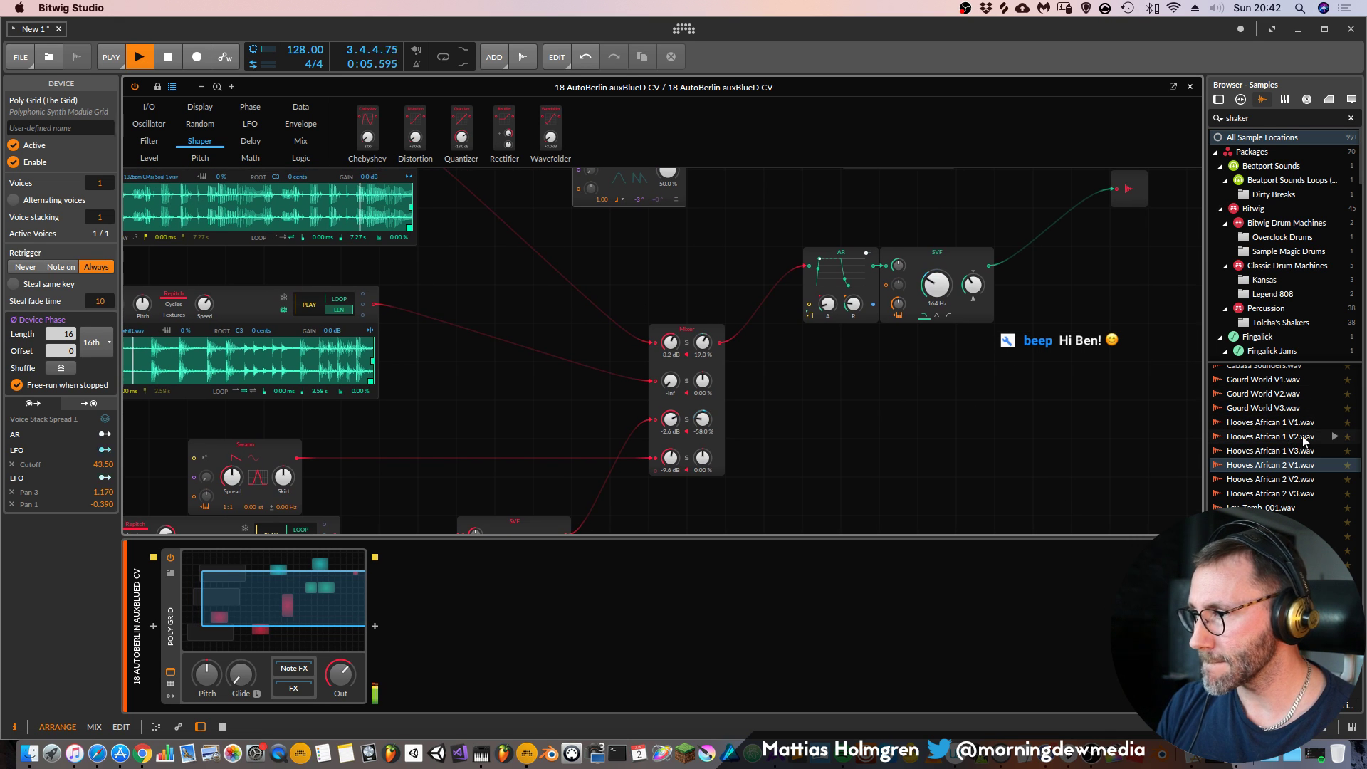
left_click(1190, 86)
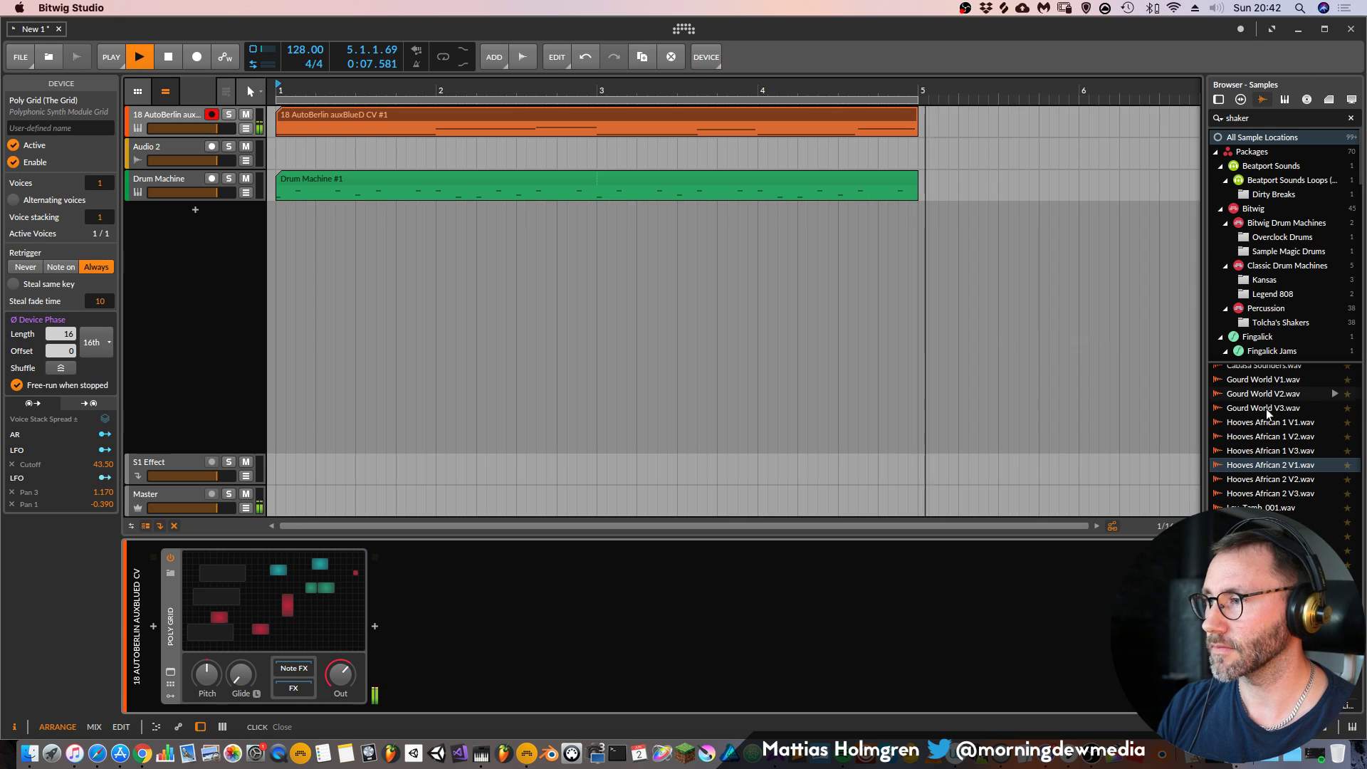
Search the samples for "cymbal" and place Splash Studio A.wav at bar 1 on a new audio track
key("space")
triple_click(1262, 118)
type("cymbal")
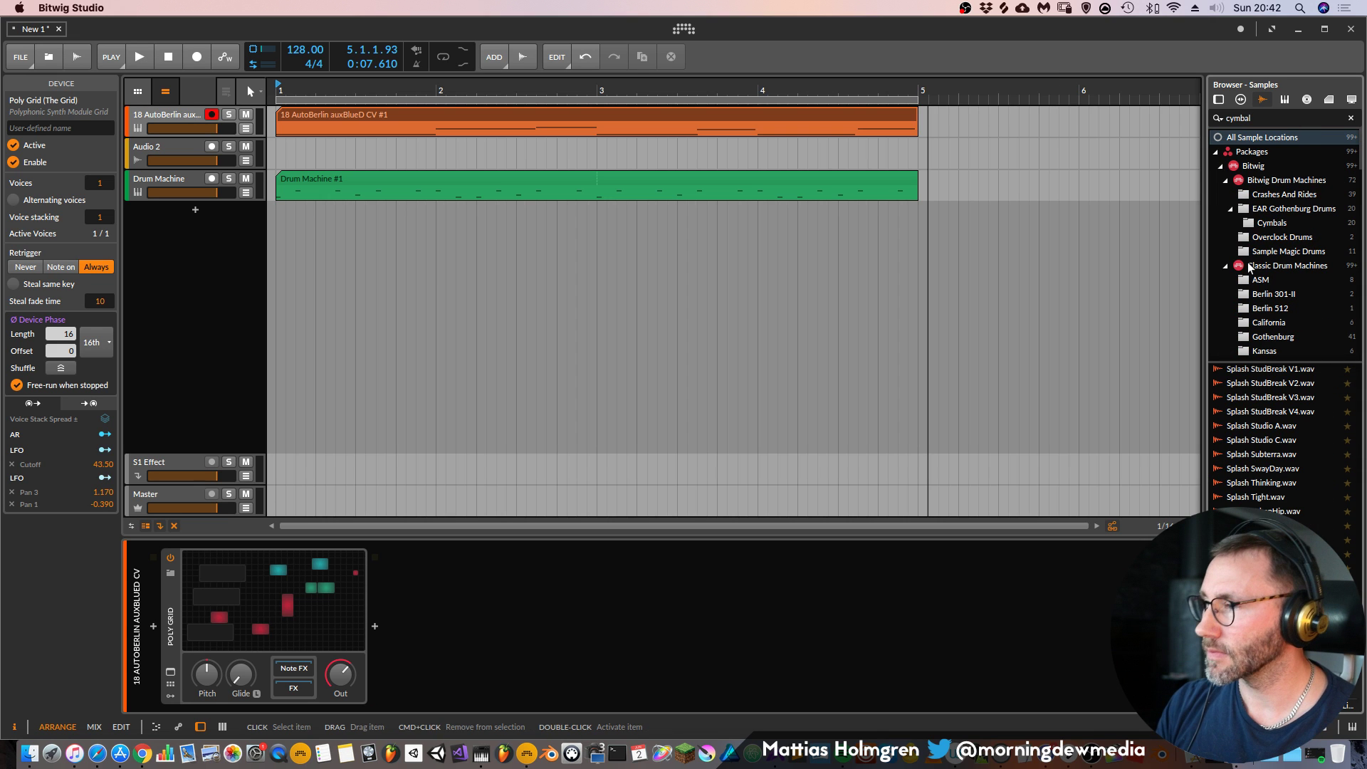
left_click(1259, 426)
left_click_drag(1258, 429, 289, 283)
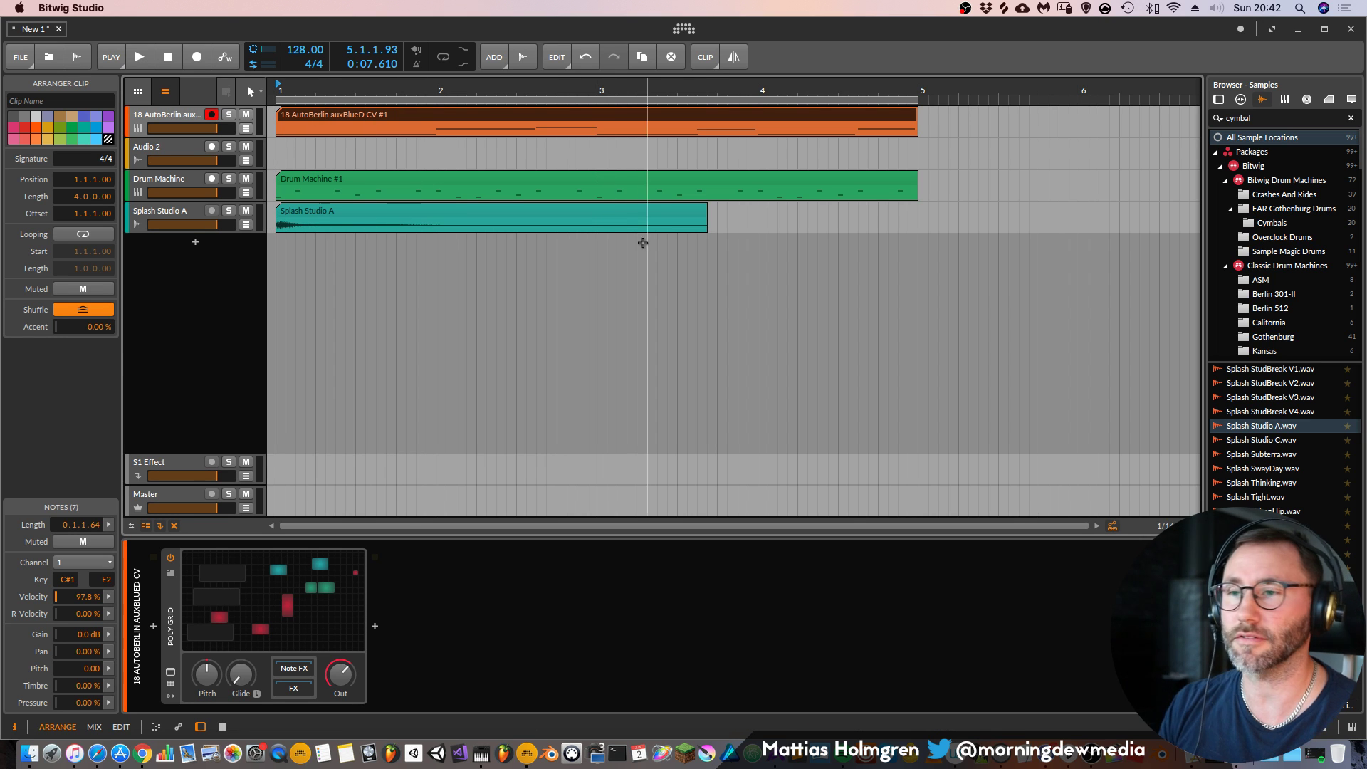
Shorten the Splash Studio A clip to a length of 1.1.2.00 and lower its track volume while listening
left_click_drag(706, 214, 504, 216)
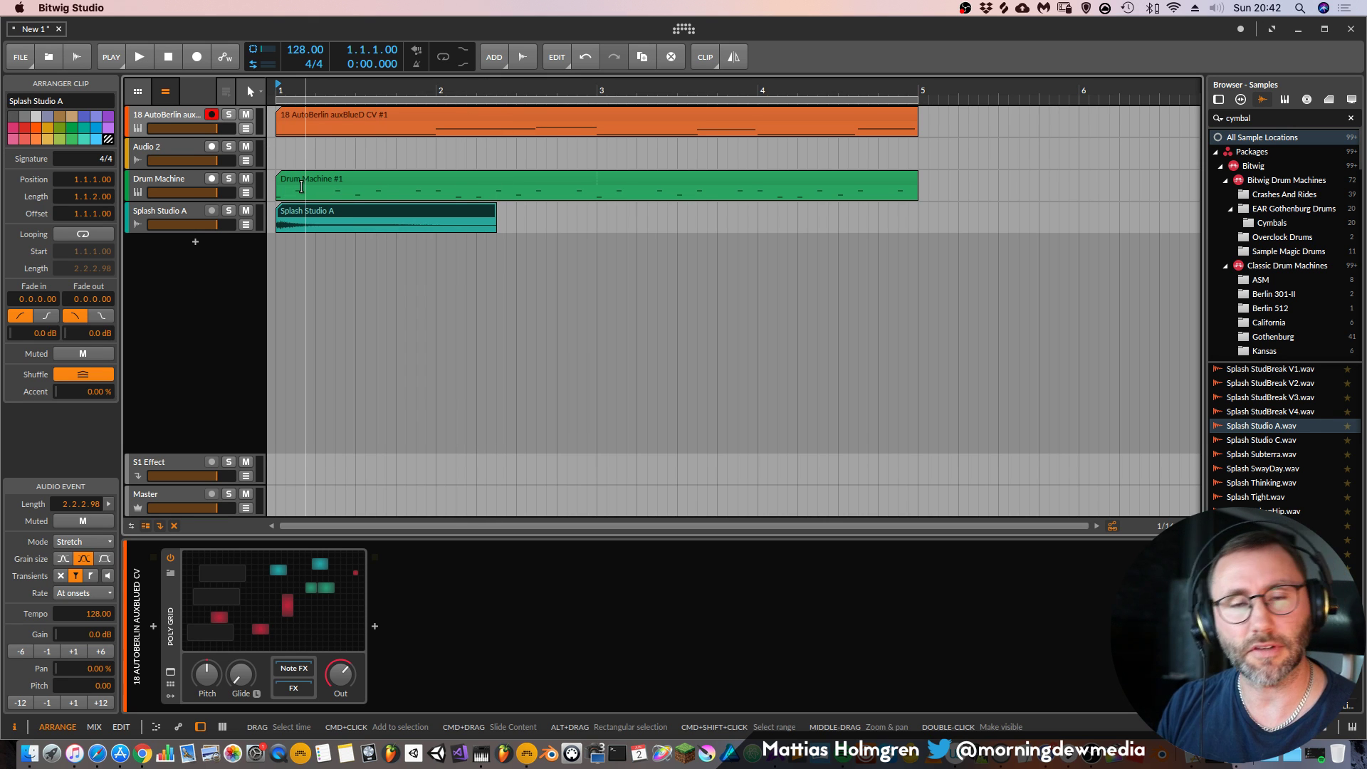
key("space")
left_click_drag(214, 225, 199, 225)
key("space")
key("space")
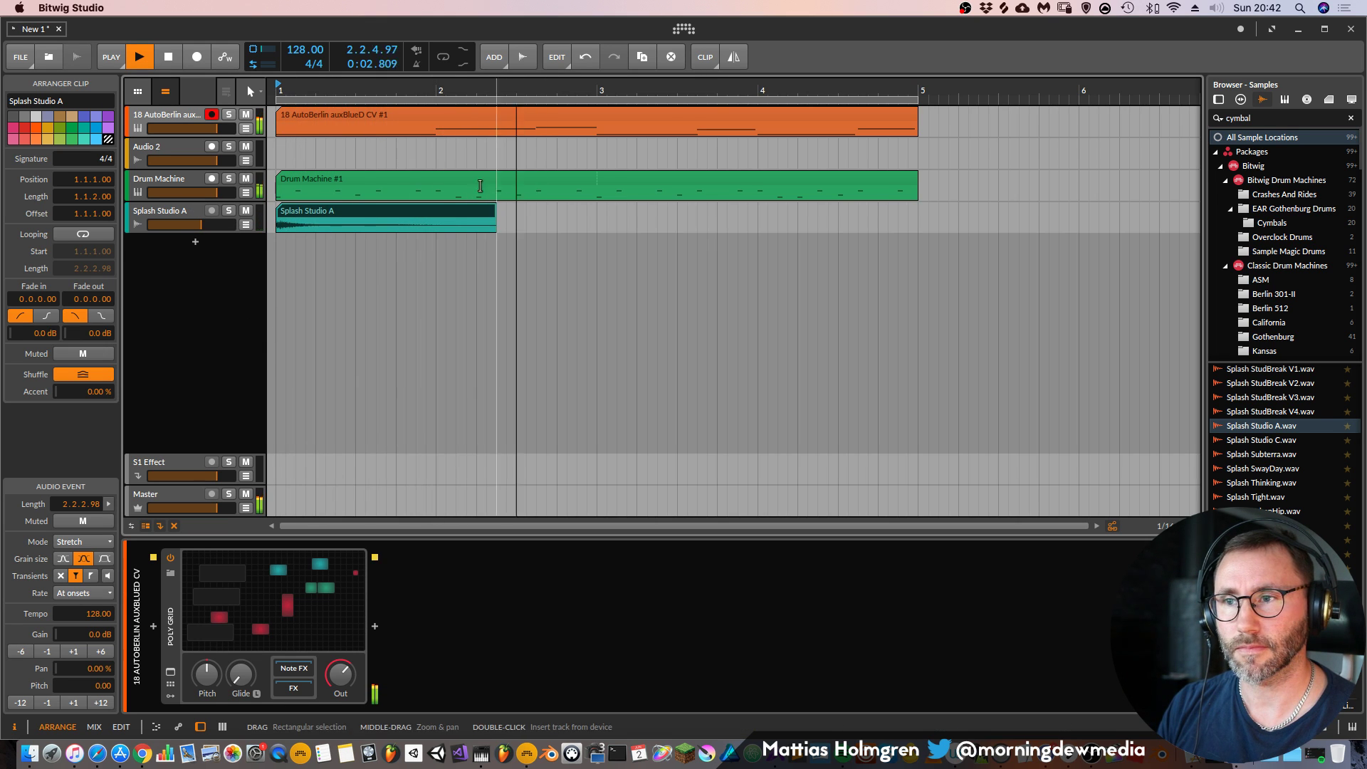
Reopen the Poly Grid and check the LFO's modulation of the SVF cutoff during playback
left_click(366, 226)
left_click(168, 118)
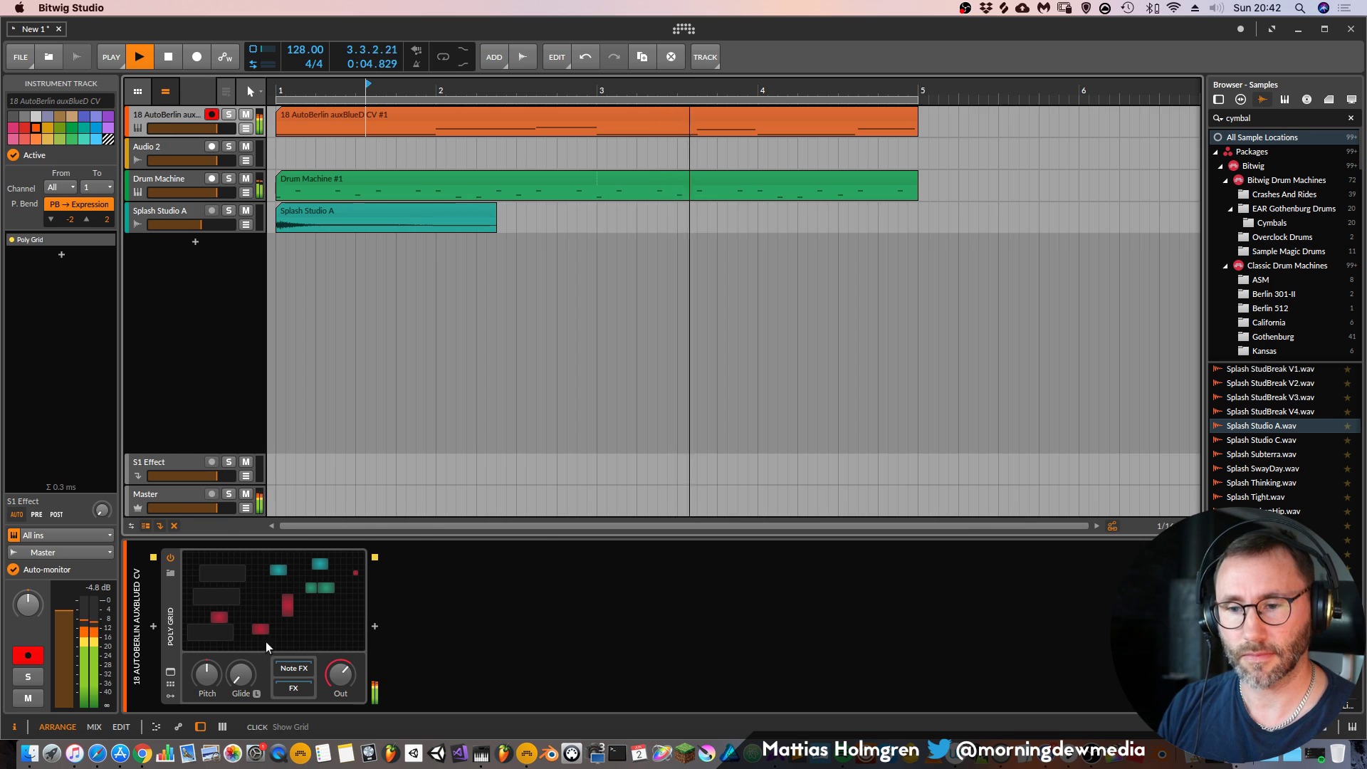
scroll(934, 449, "up", 3)
scroll(934, 449, "right", 3)
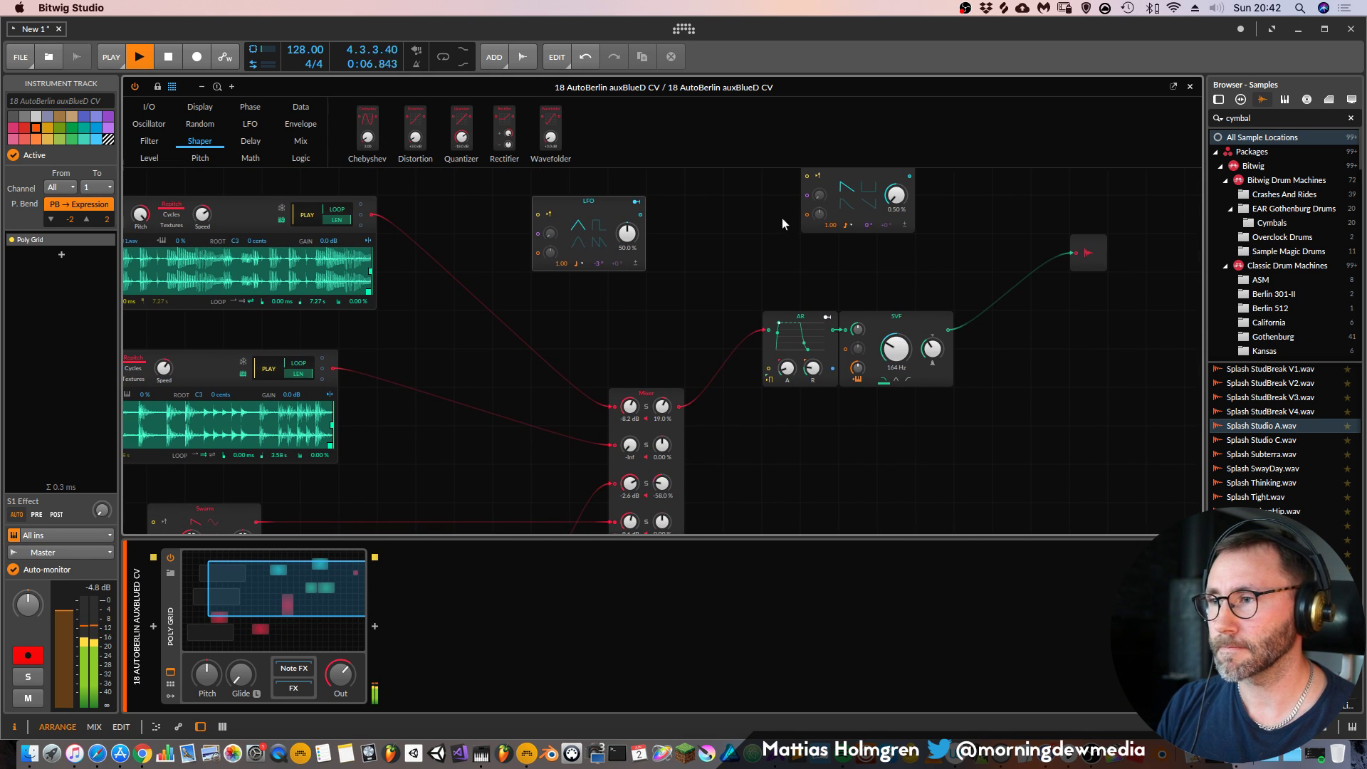
scroll(798, 242, "up", 2)
scroll(812, 264, "right", 2)
left_click(868, 227)
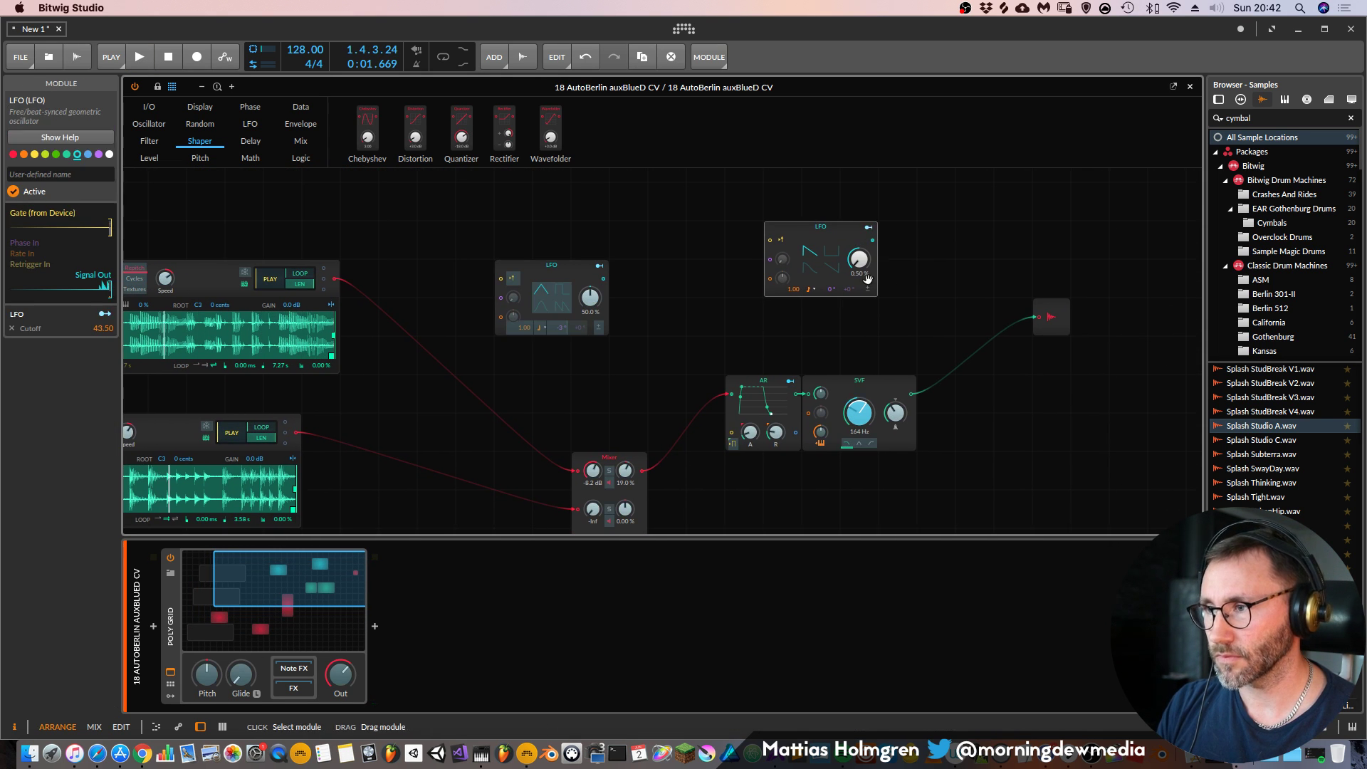
left_click_drag(859, 418, 859, 411)
key("space")
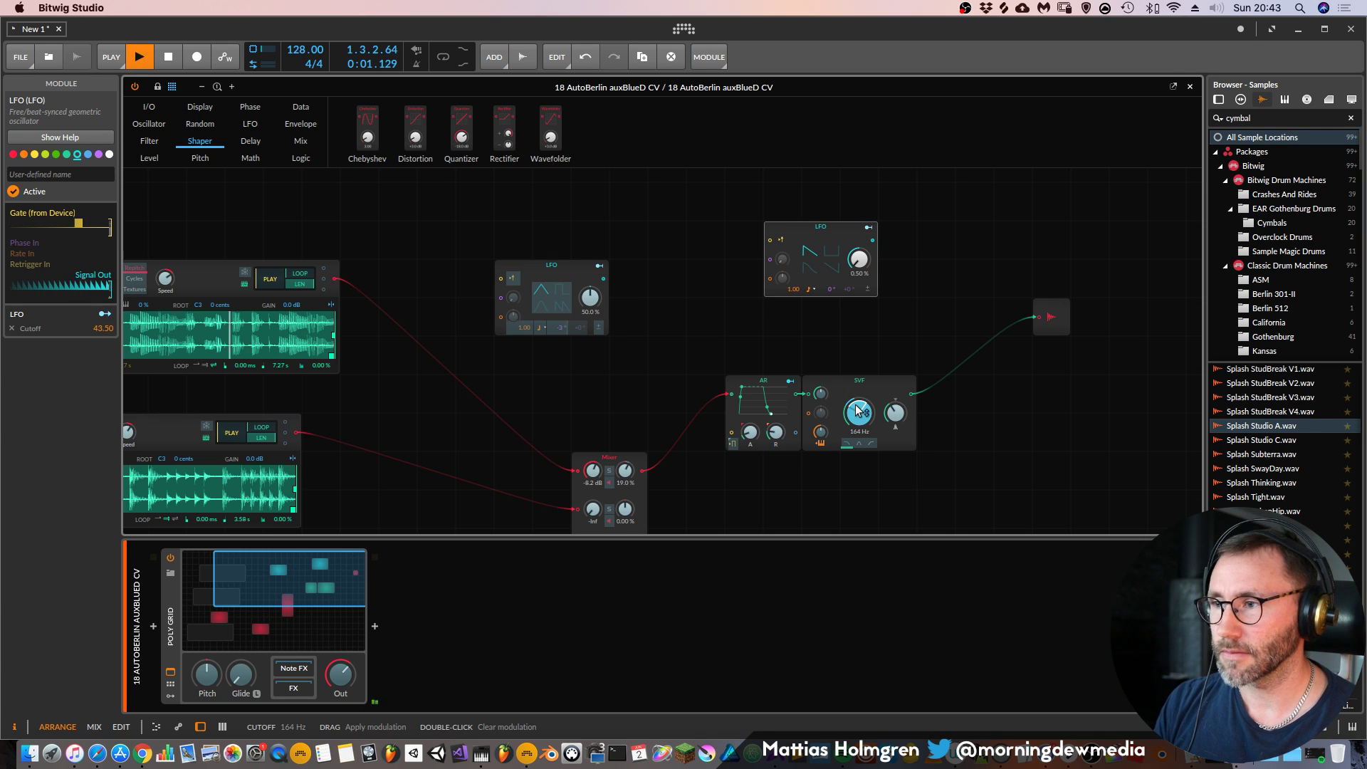
left_click(1190, 87)
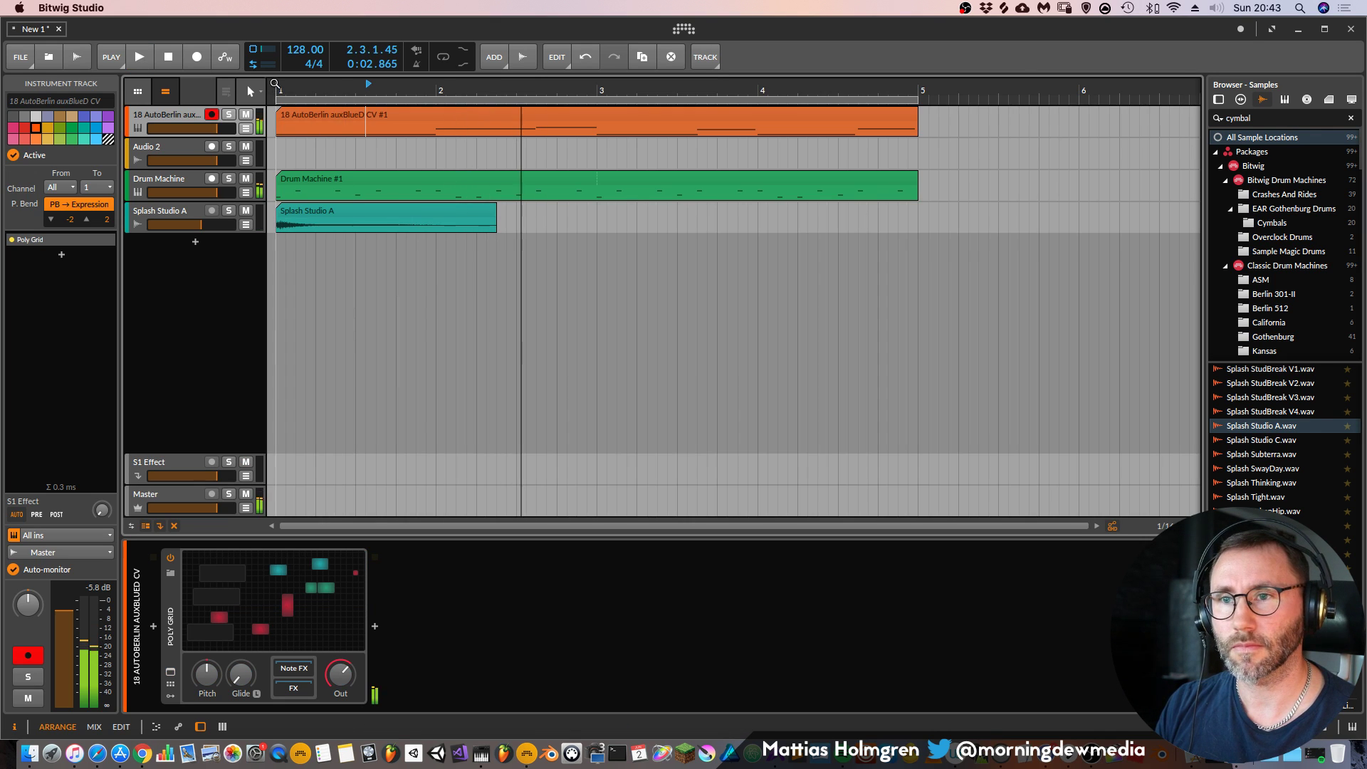
key("space")
Set the LFO's modulation of the SVF cutoff to 9.000 and the cutoff itself to 401 Hz while listening
double_click(281, 586)
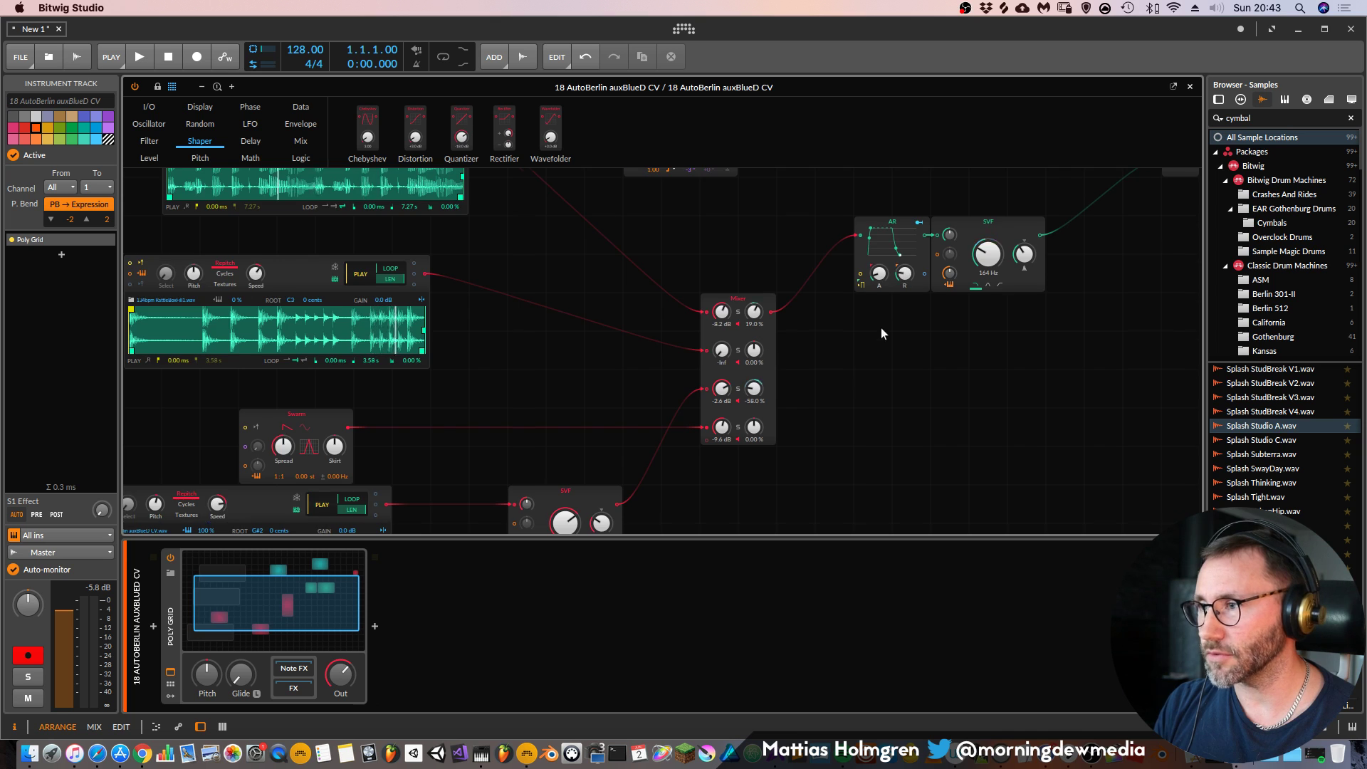
scroll(882, 333, "up", 4)
left_click(943, 203)
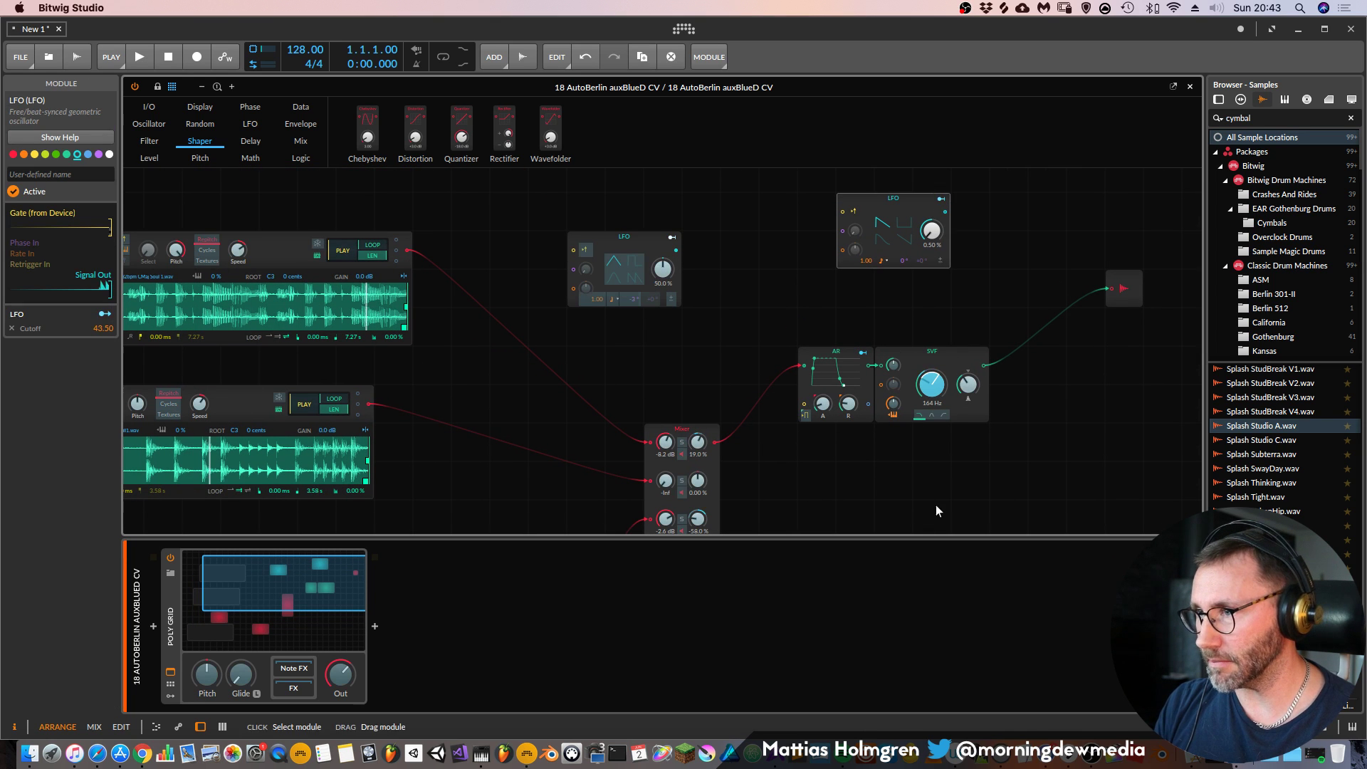
mouse_move(931, 385)
left_mouse_down()
mouse_move(931, 369)
mouse_move(932, 382)
left_mouse_up()
key("space")
left_click_drag(981, 270, 780, 363)
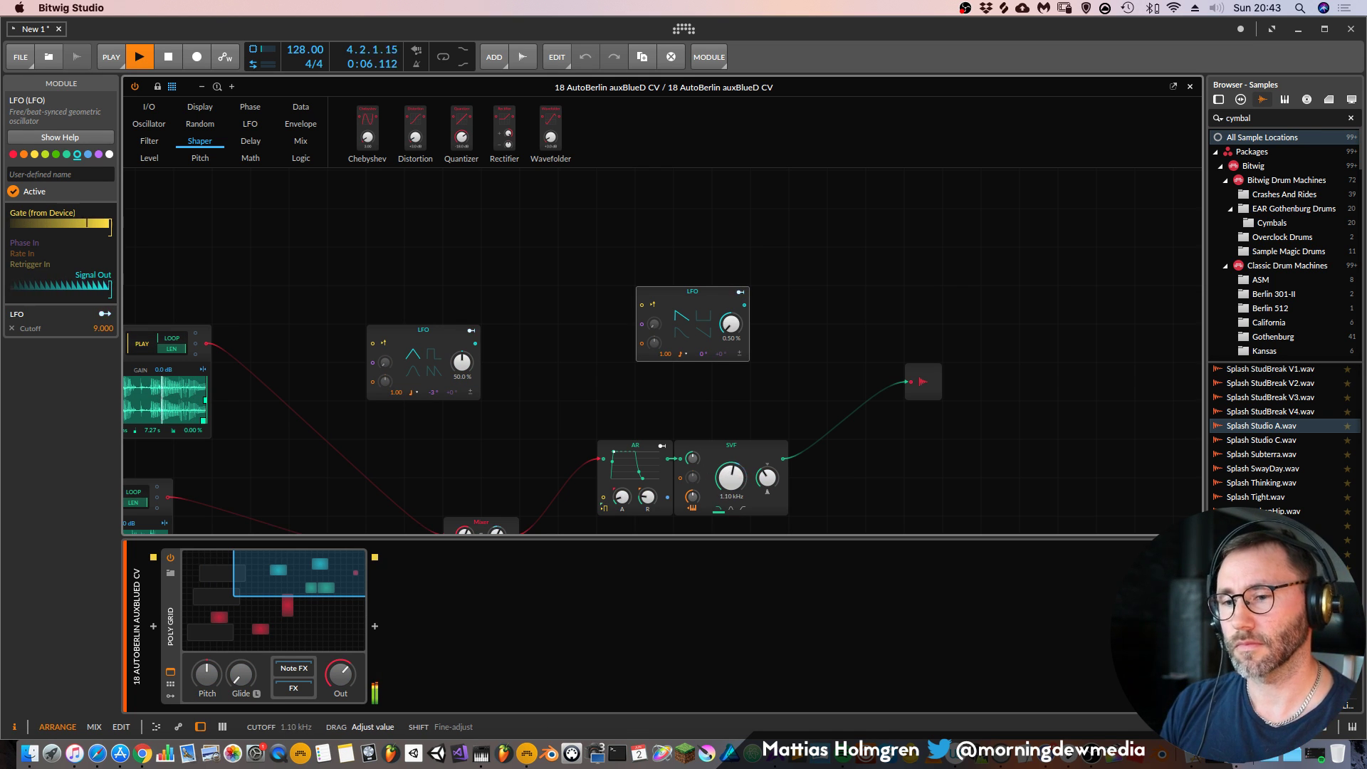
key("space")
key("space")
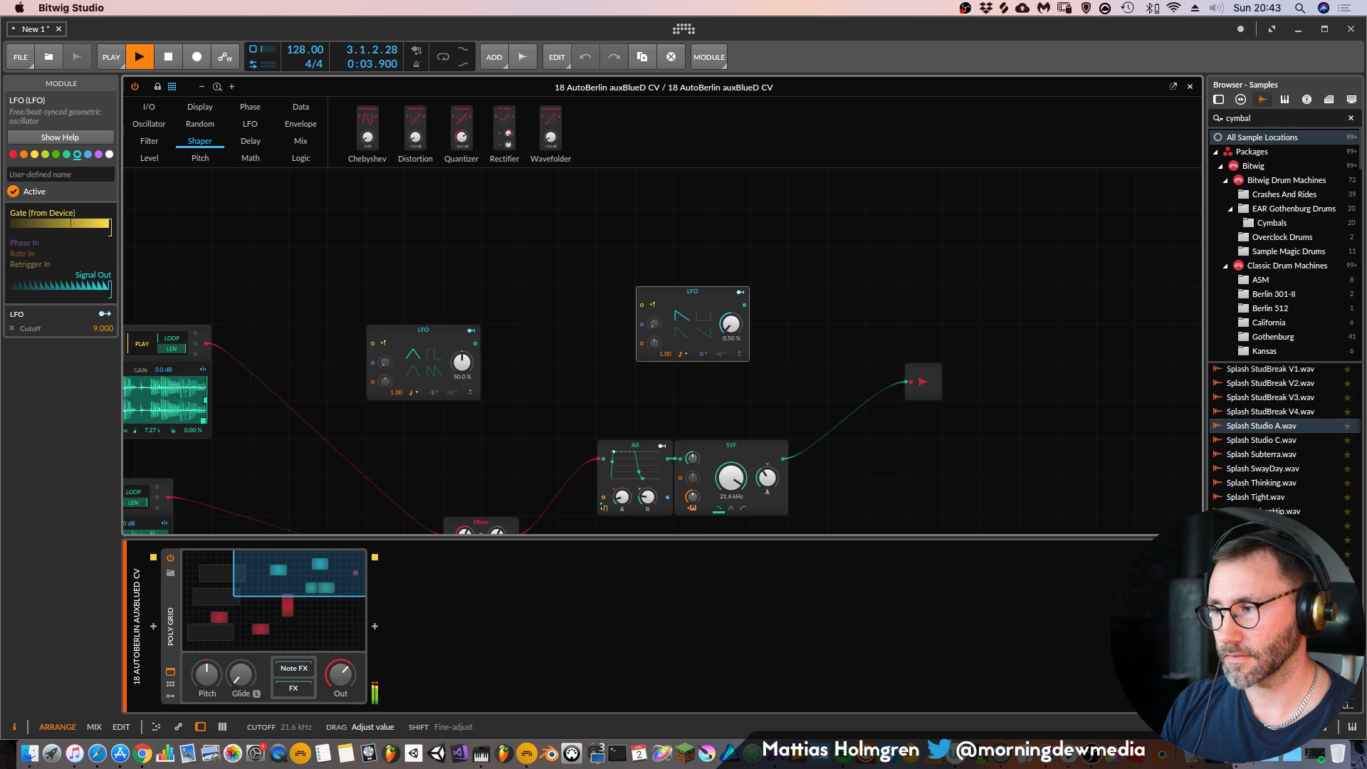
key("space")
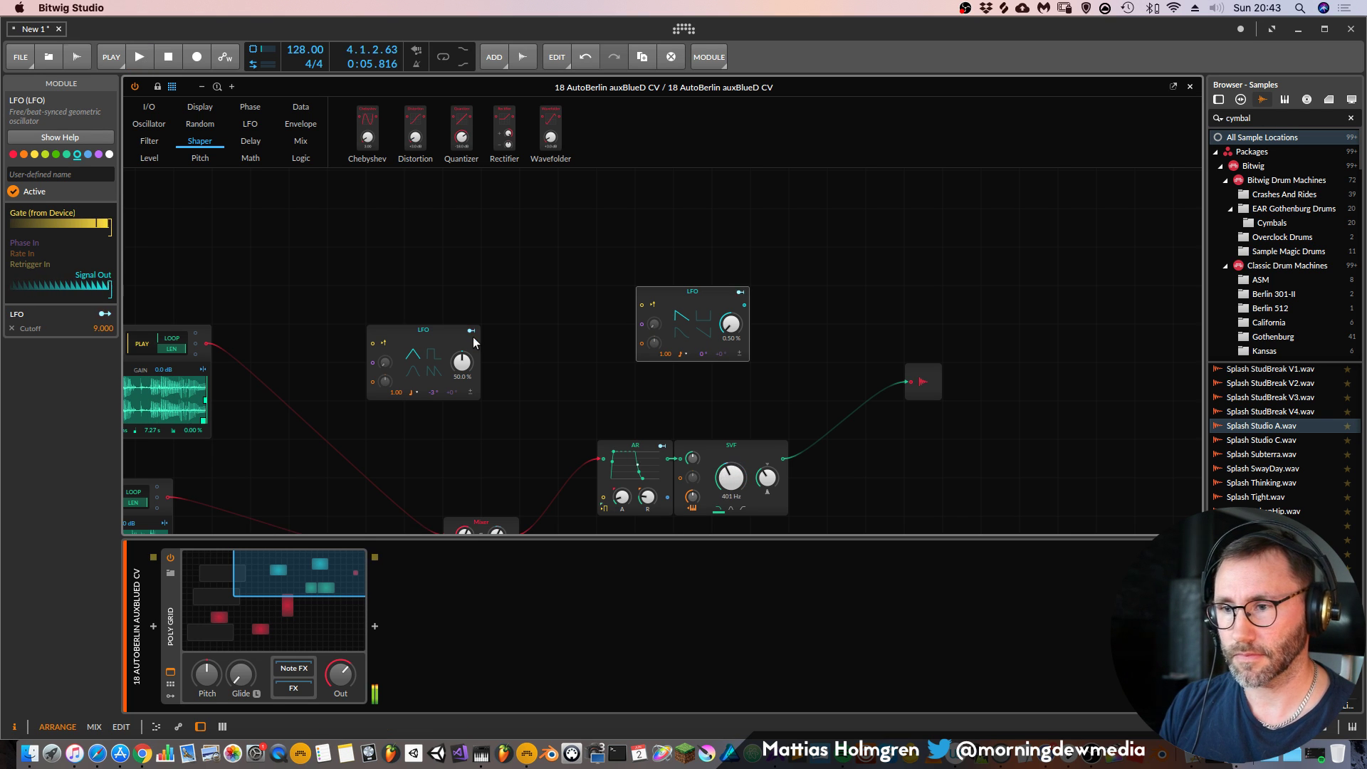
Insert the ColourCopy delay after the Poly Grid in the device chain
scroll(481, 337, "down", 4)
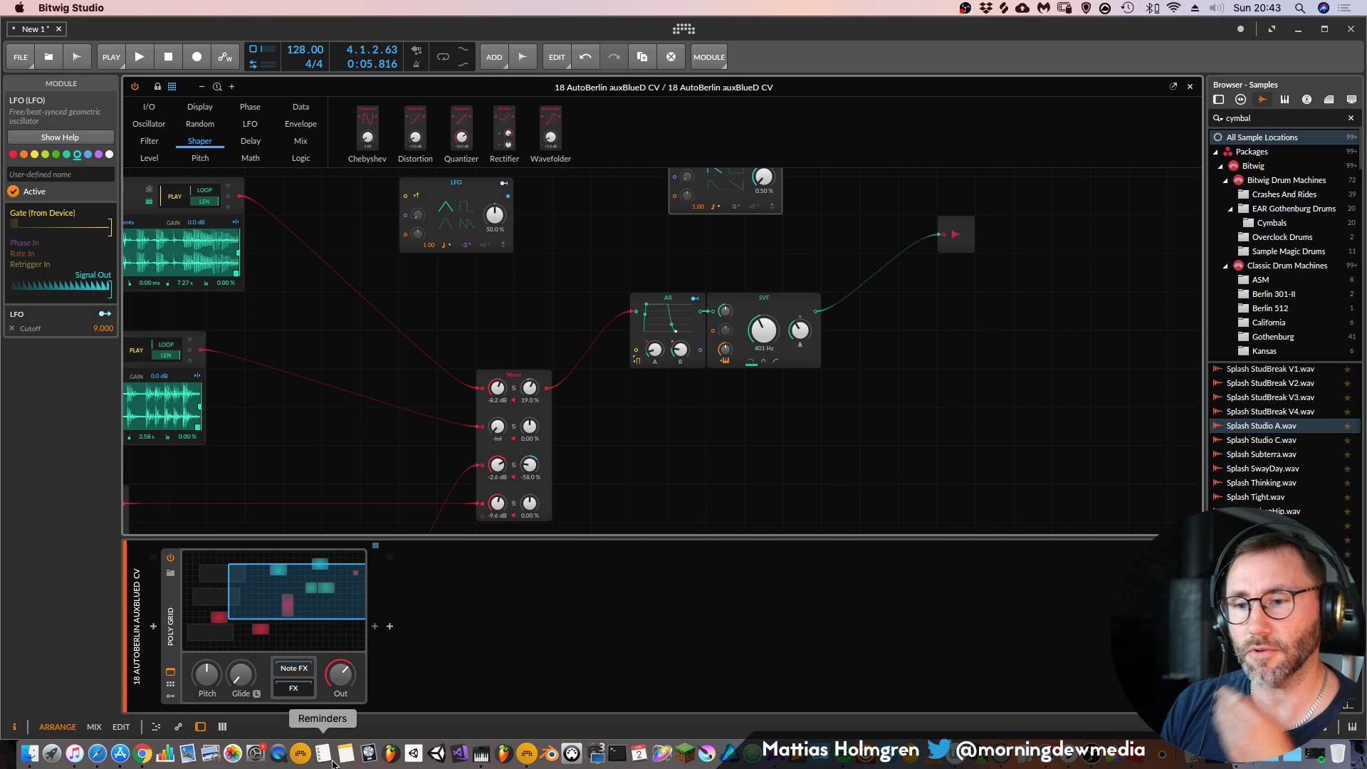
left_click(376, 626)
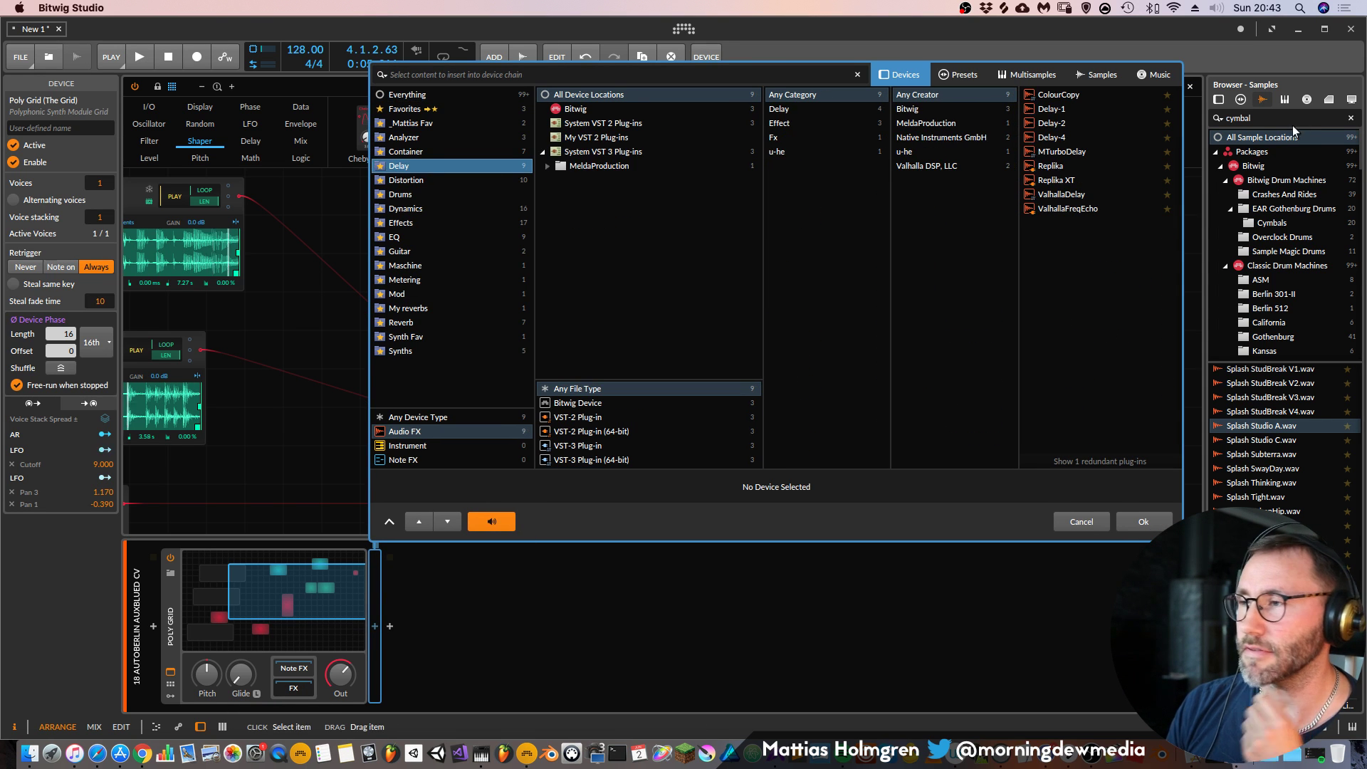
left_click(1050, 122)
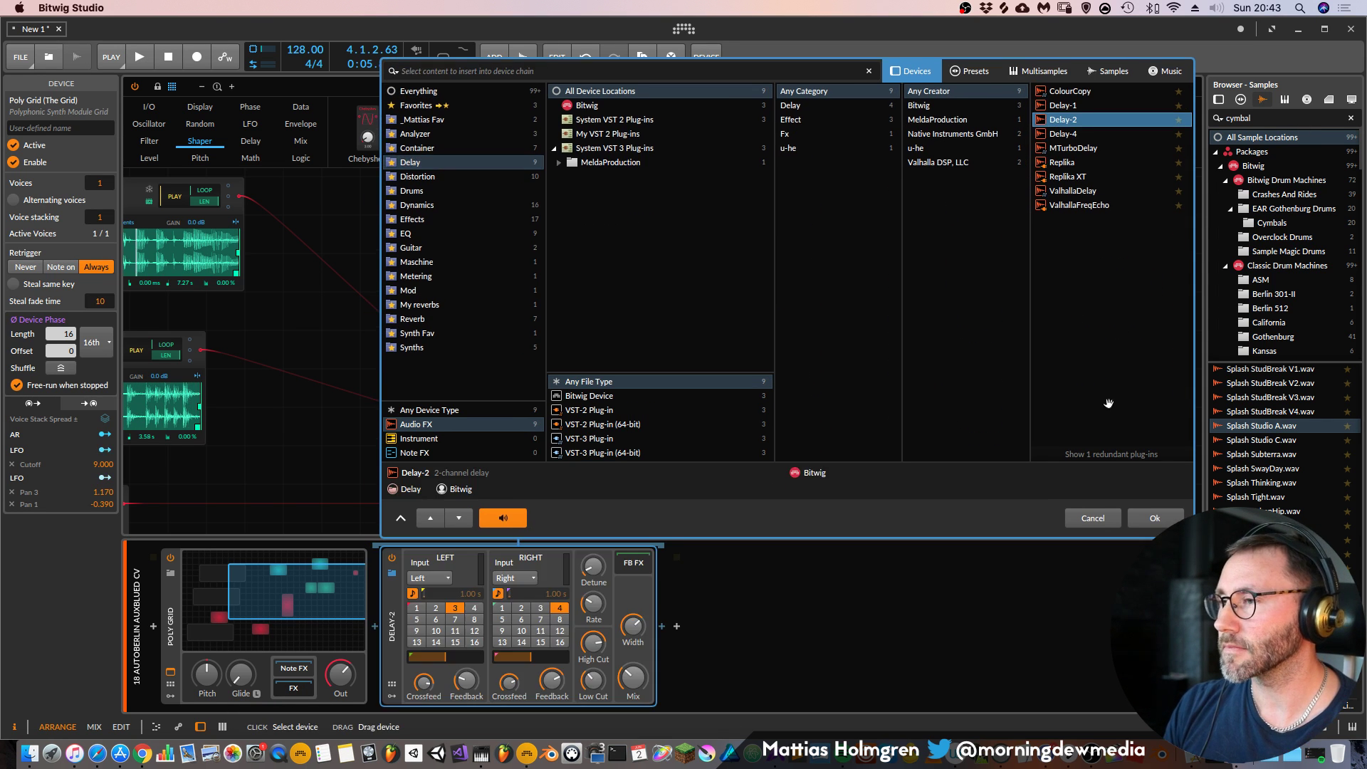
double_click(1078, 91)
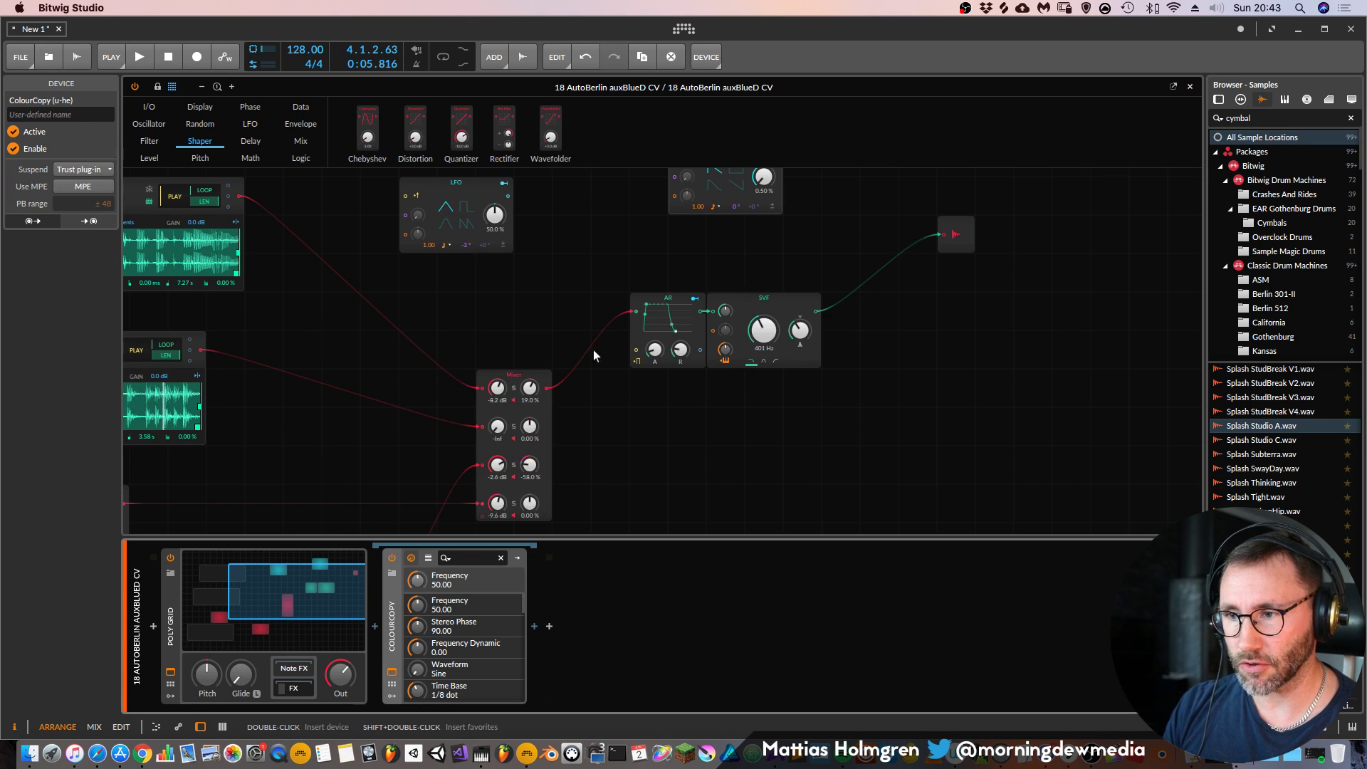
left_click(540, 331)
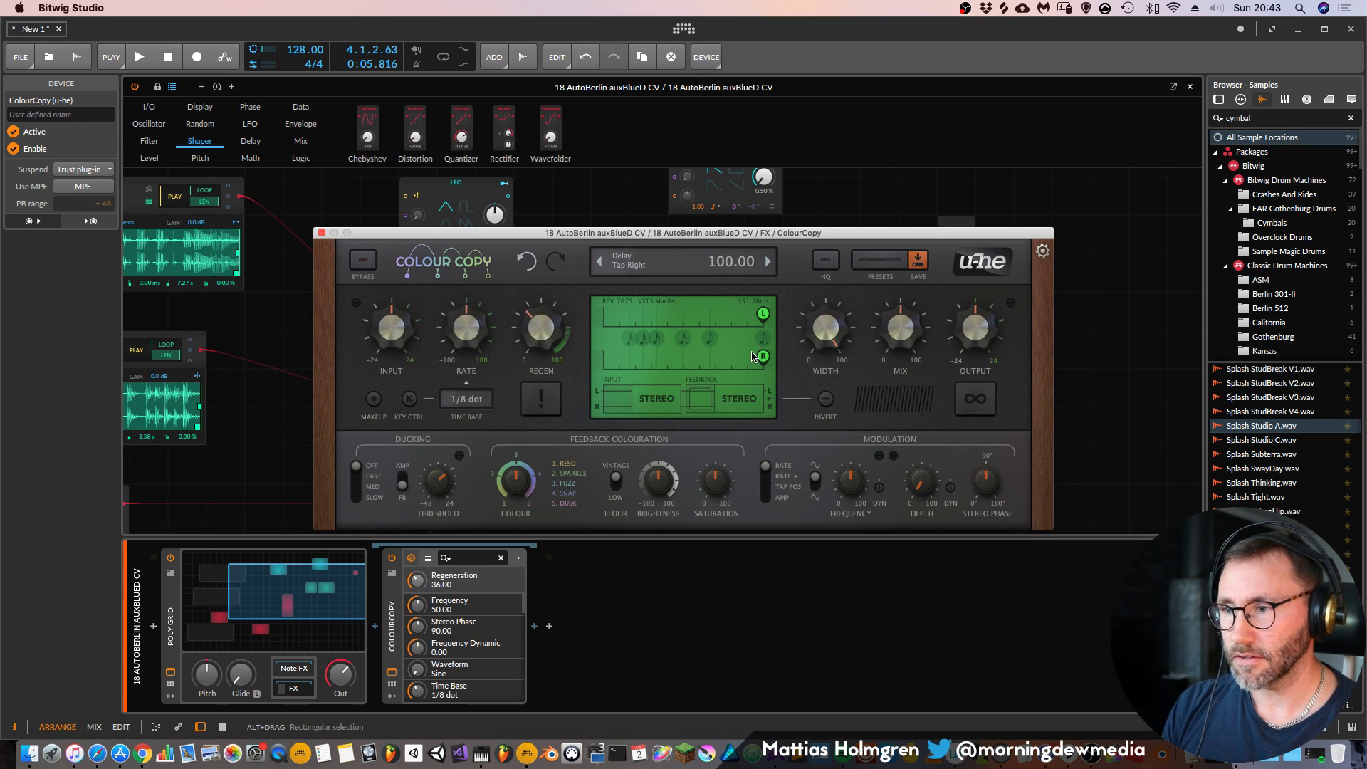
Set ColourCopy's right tap to 66, mix to 30.50 and LFO depth to 9.50 during playback
left_click_drag(762, 356, 713, 369)
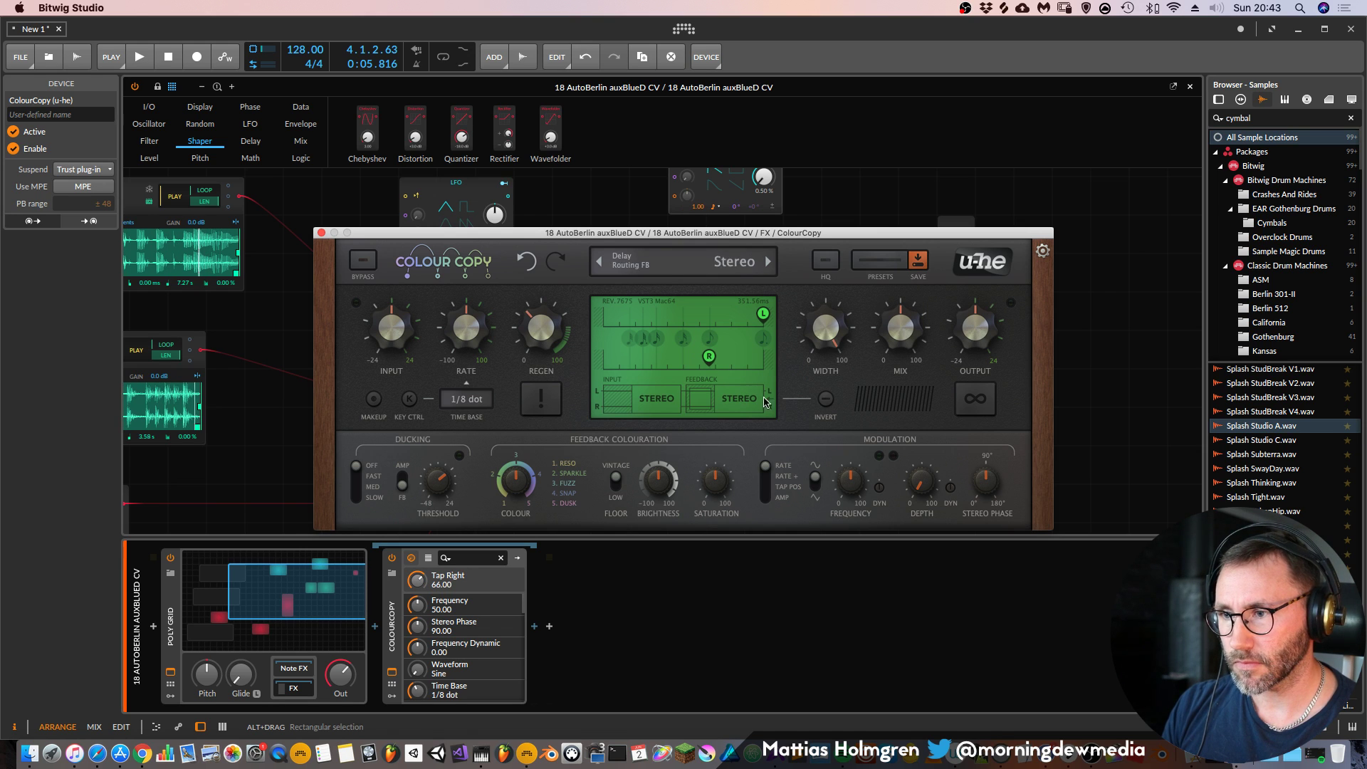
key("space")
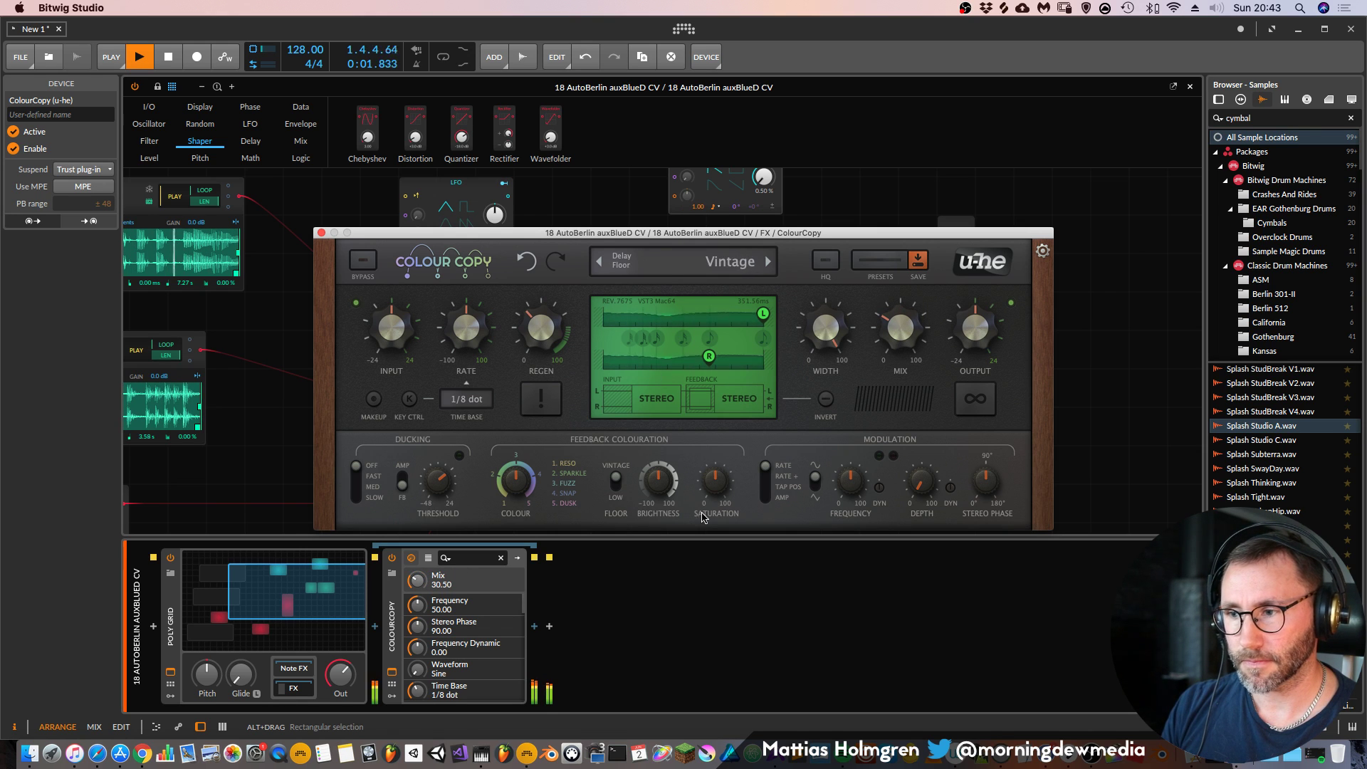
left_click(658, 481)
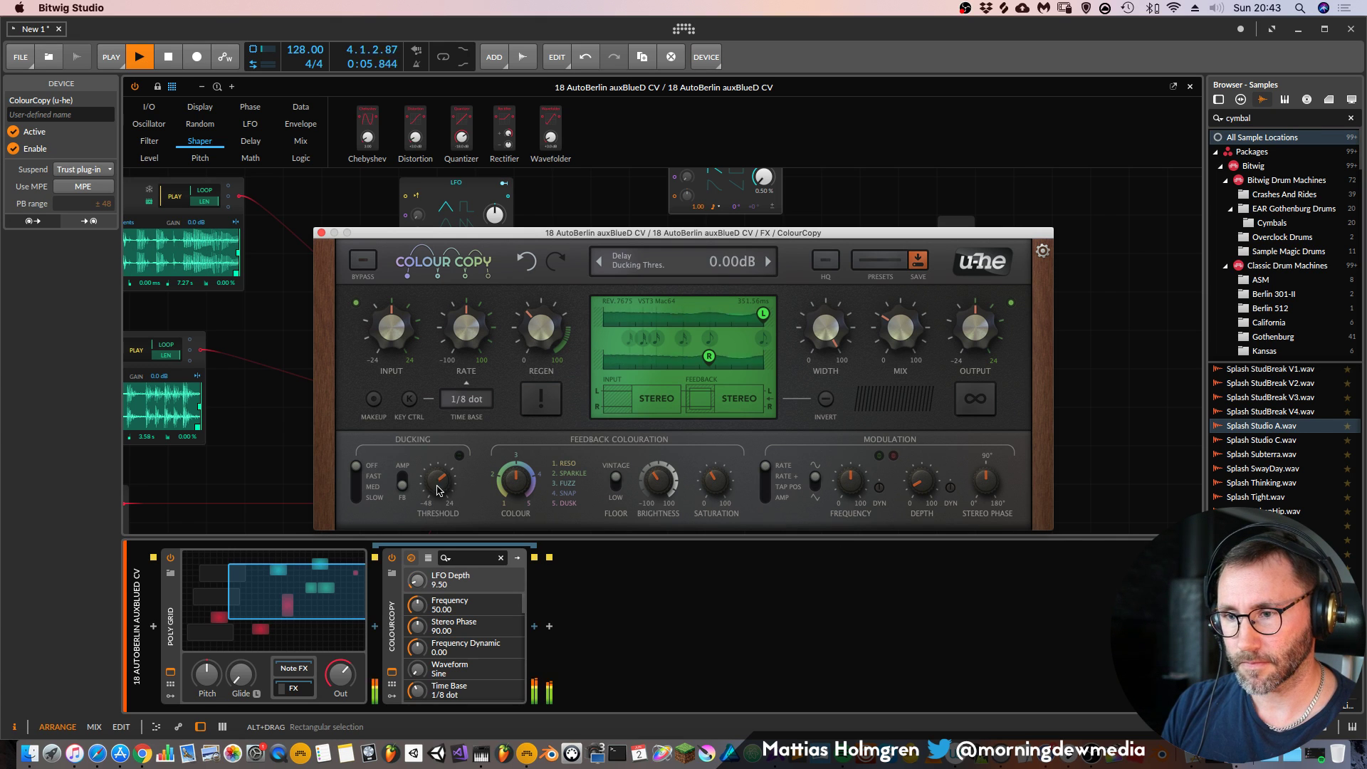
Set ColourCopy's ducking to medium with a threshold of -6.40 dB and close its window
left_click(361, 490)
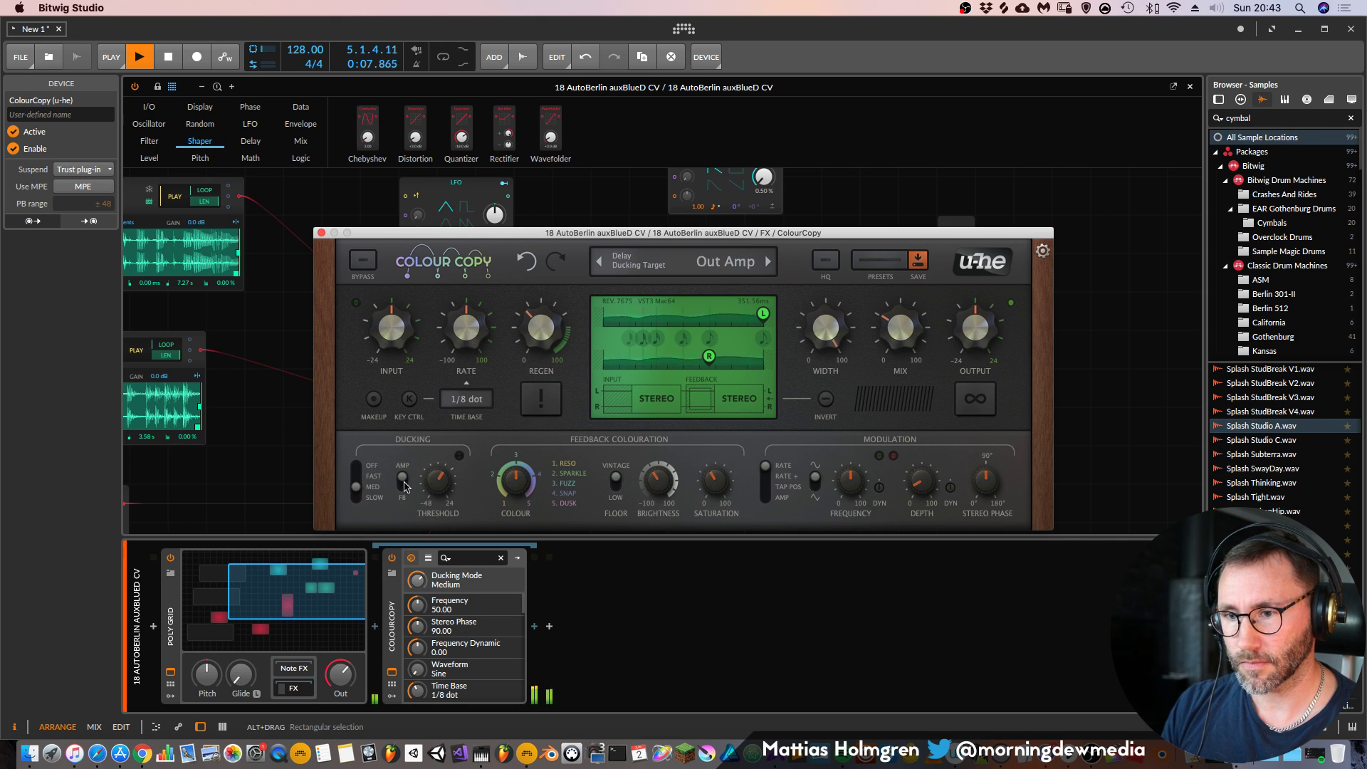
key("space")
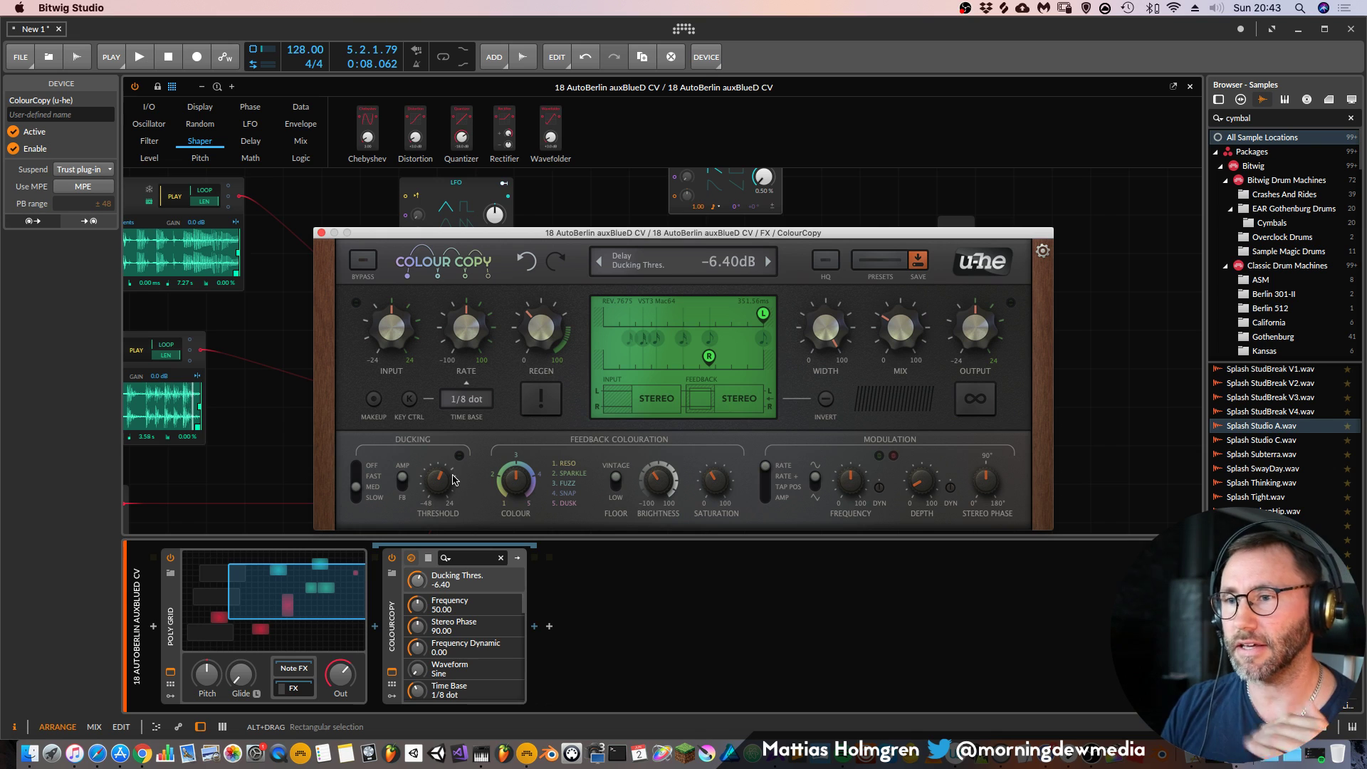
left_click(319, 233)
Sweep the SVF cutoff during playback to hear it with the delay, ending at 927 Hz
key("space")
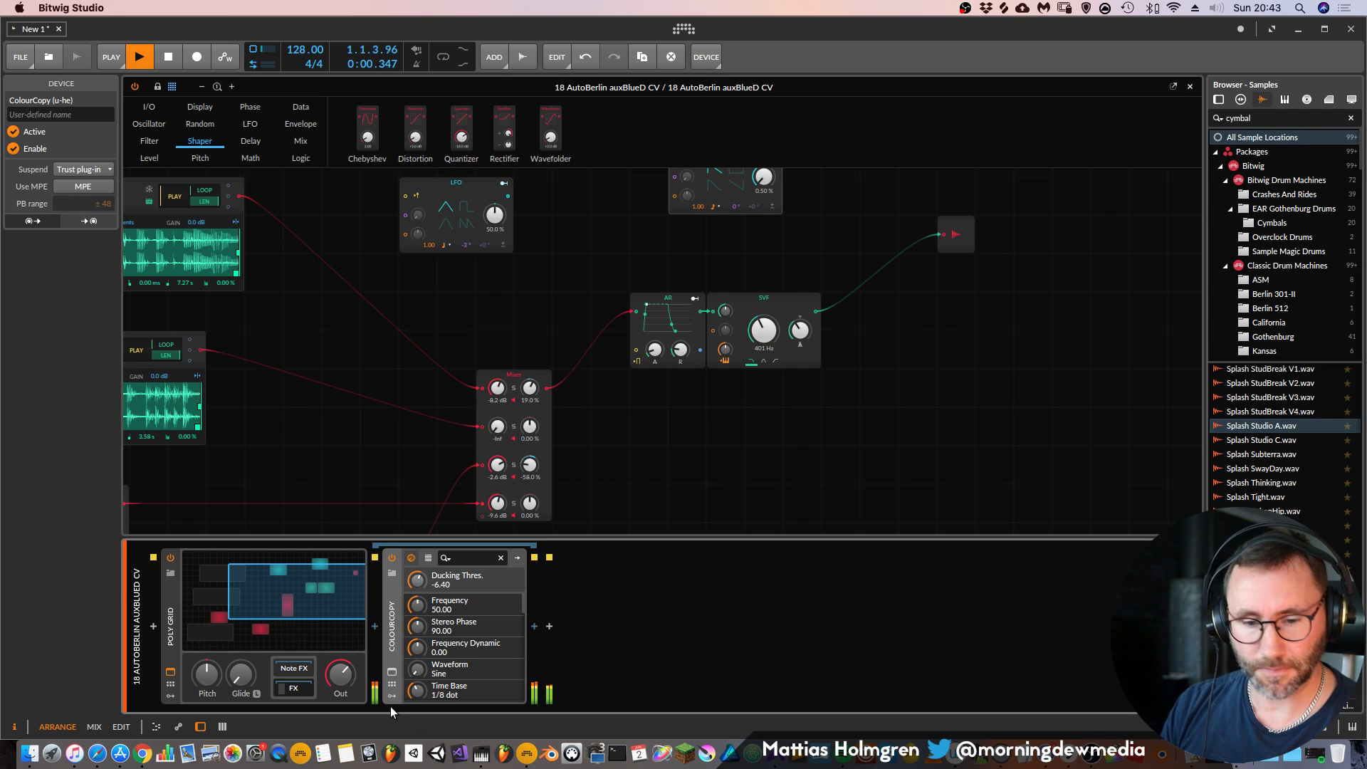
left_click_drag(765, 329, 763, 370)
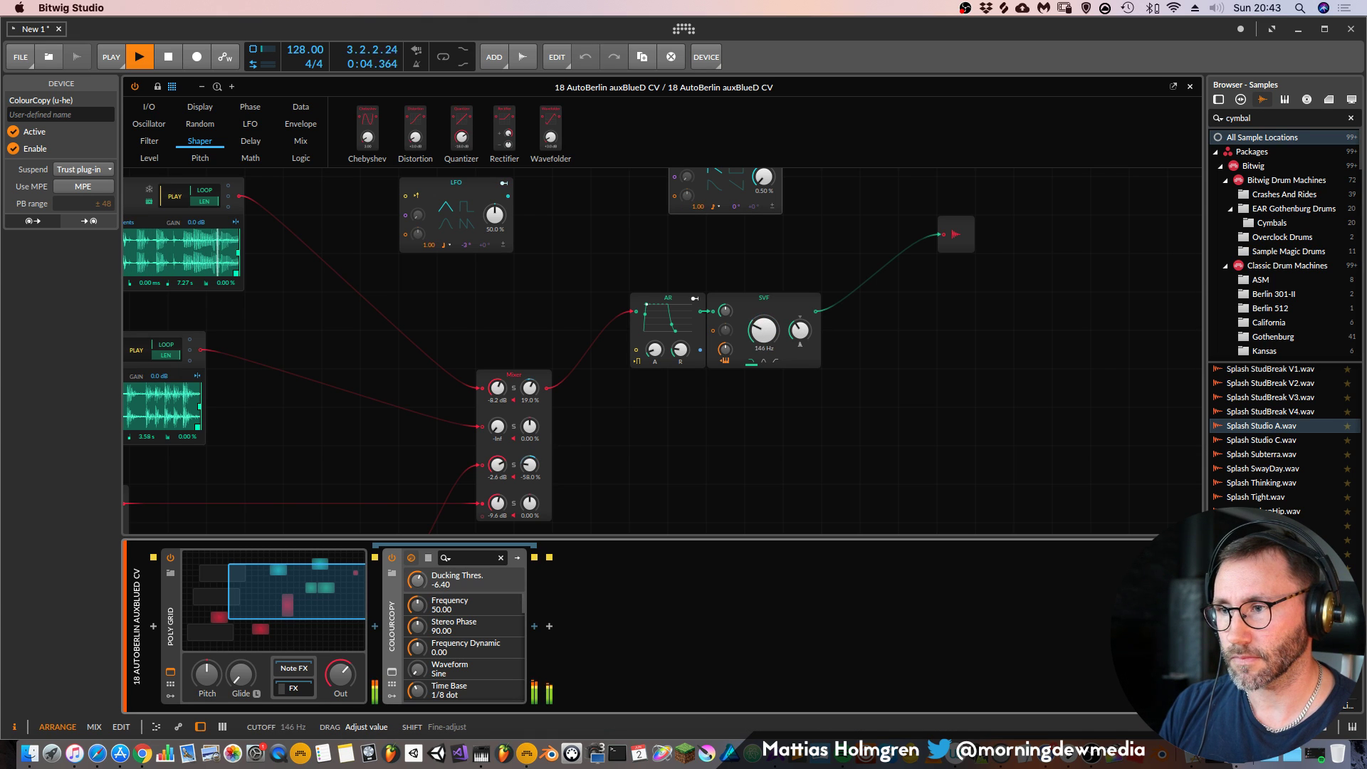
mouse_move(763, 329)
left_mouse_down()
mouse_move(763, 307)
mouse_move(763, 363)
mouse_move(763, 322)
mouse_move(764, 337)
left_mouse_up()
key("space")
key("space")
key("space")
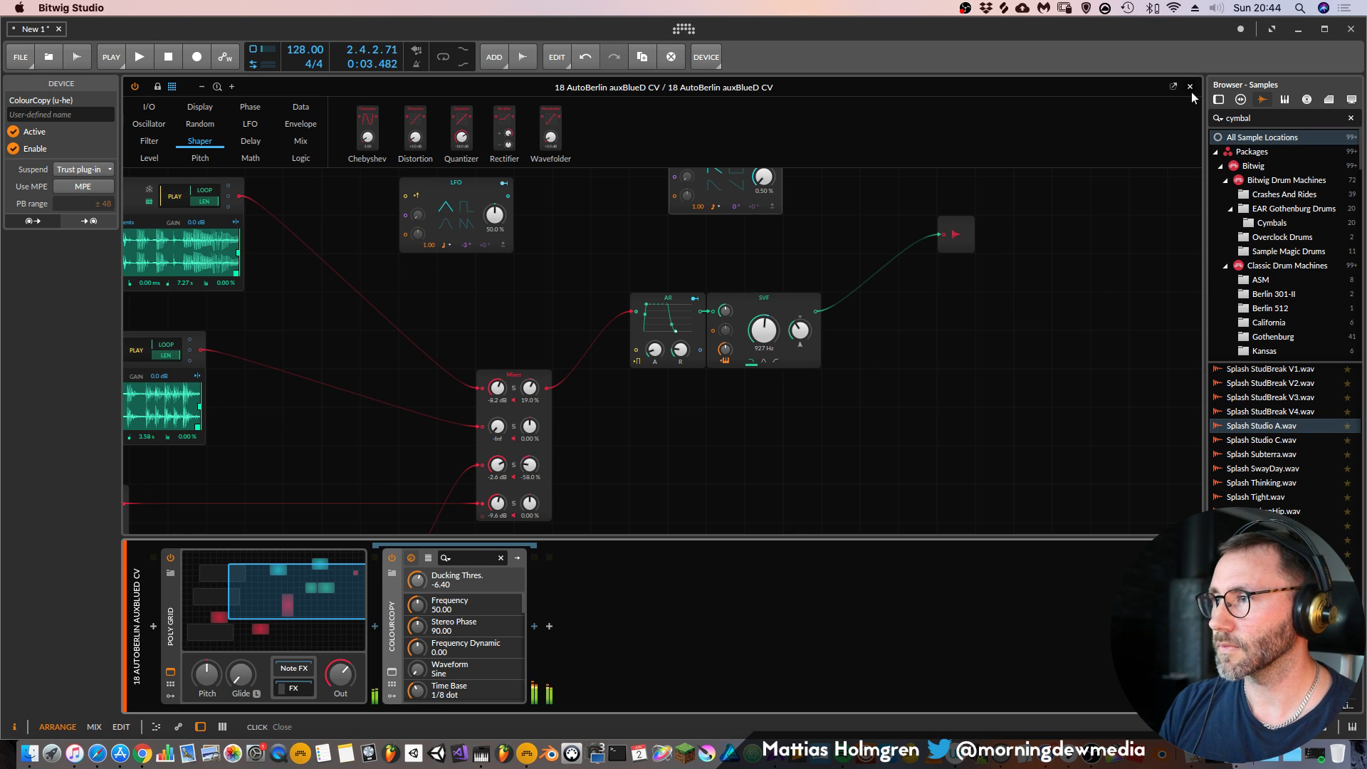
Close the Poly Grid editor and examine the notes in the AutoBerlin clip at bar 1
left_click(1190, 87)
double_click(454, 130)
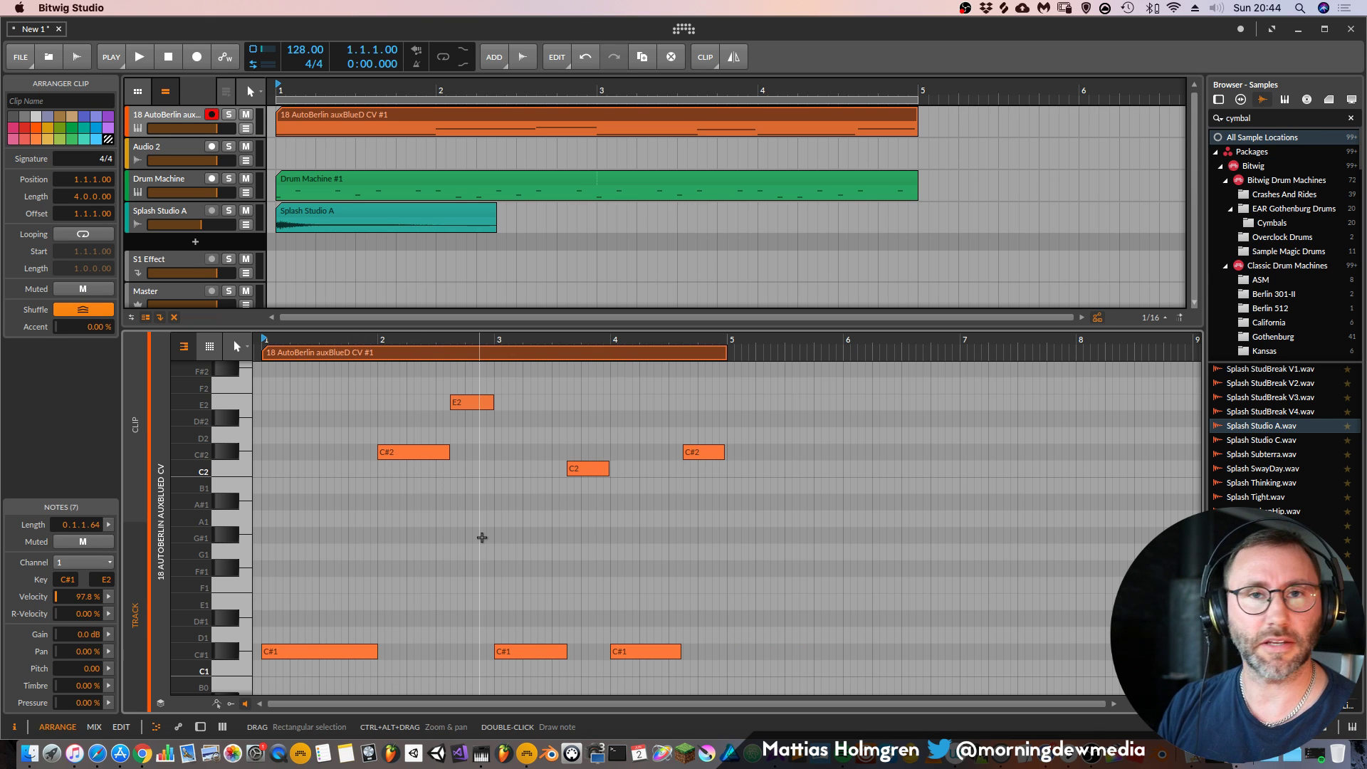
mouse_move(655, 346)
left_mouse_down()
mouse_move(885, 399)
mouse_move(672, 350)
left_mouse_up()
scroll(376, 580, "up", 5)
scroll(518, 499, "down", 3)
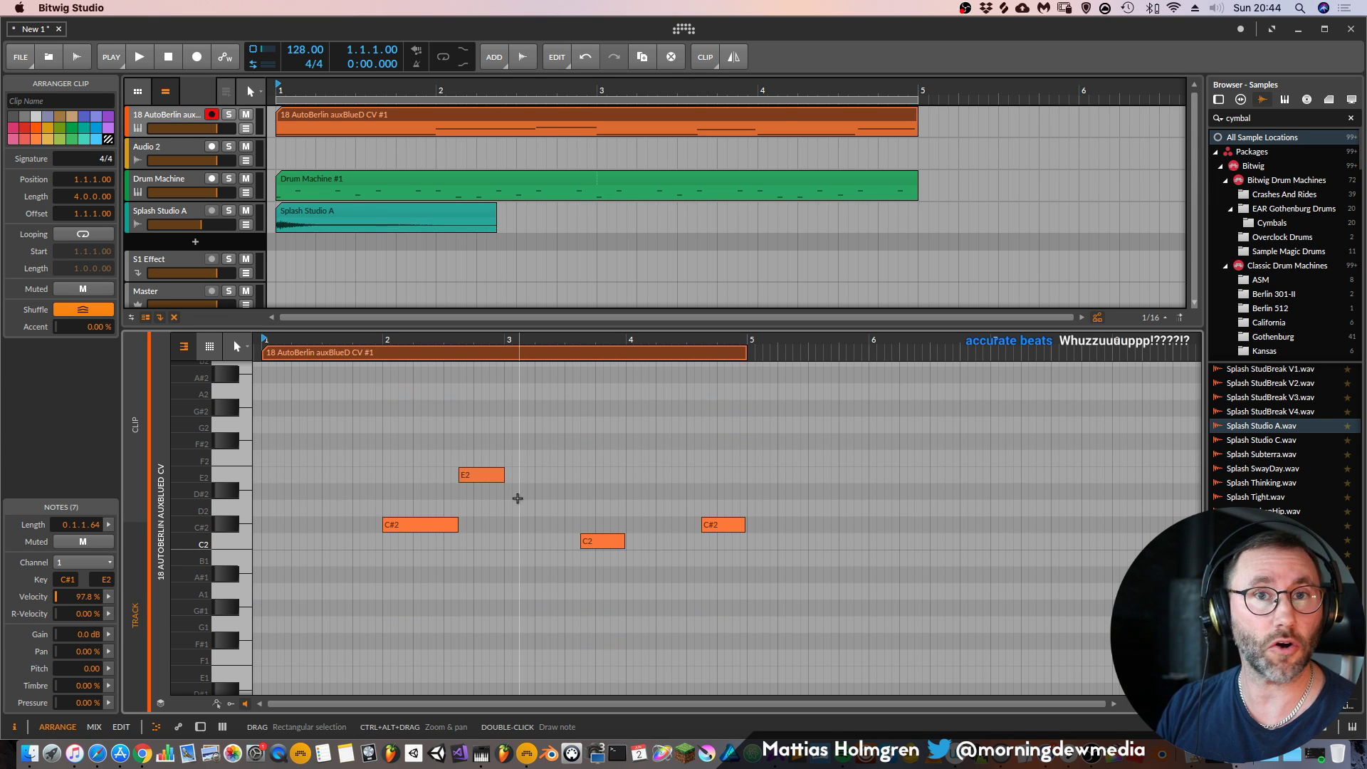
scroll(562, 534, "down", 5)
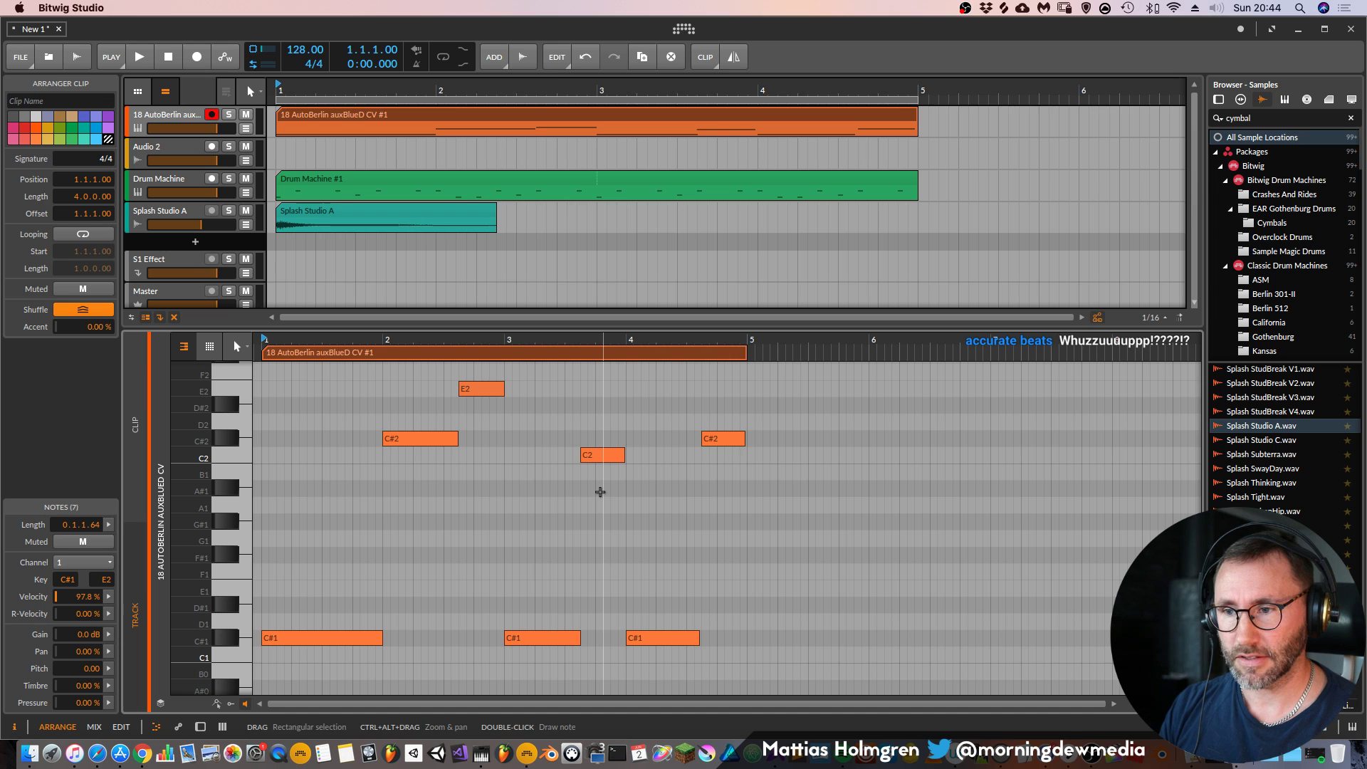
Place a copy of the AutoBerlin clip at bar 12 on the same track
left_click_drag(646, 91, 618, 62)
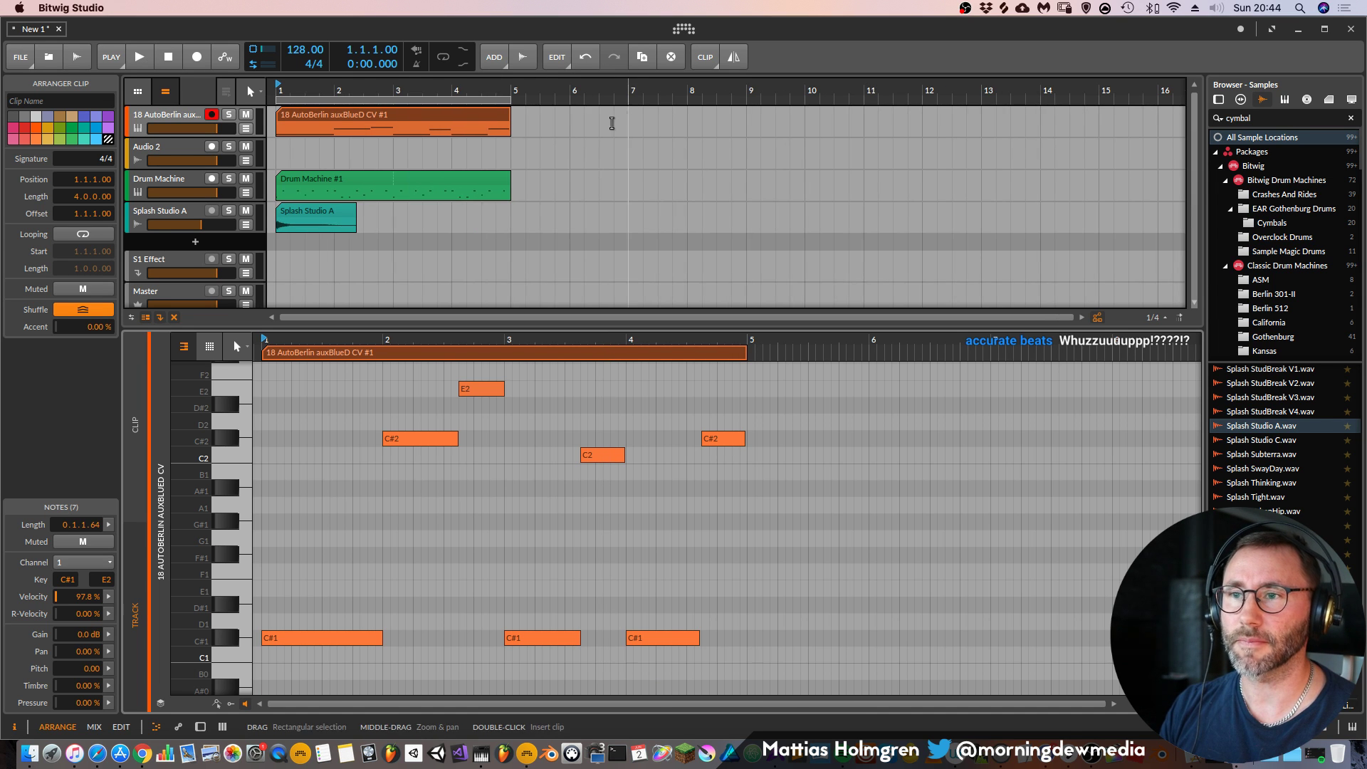
key("d")
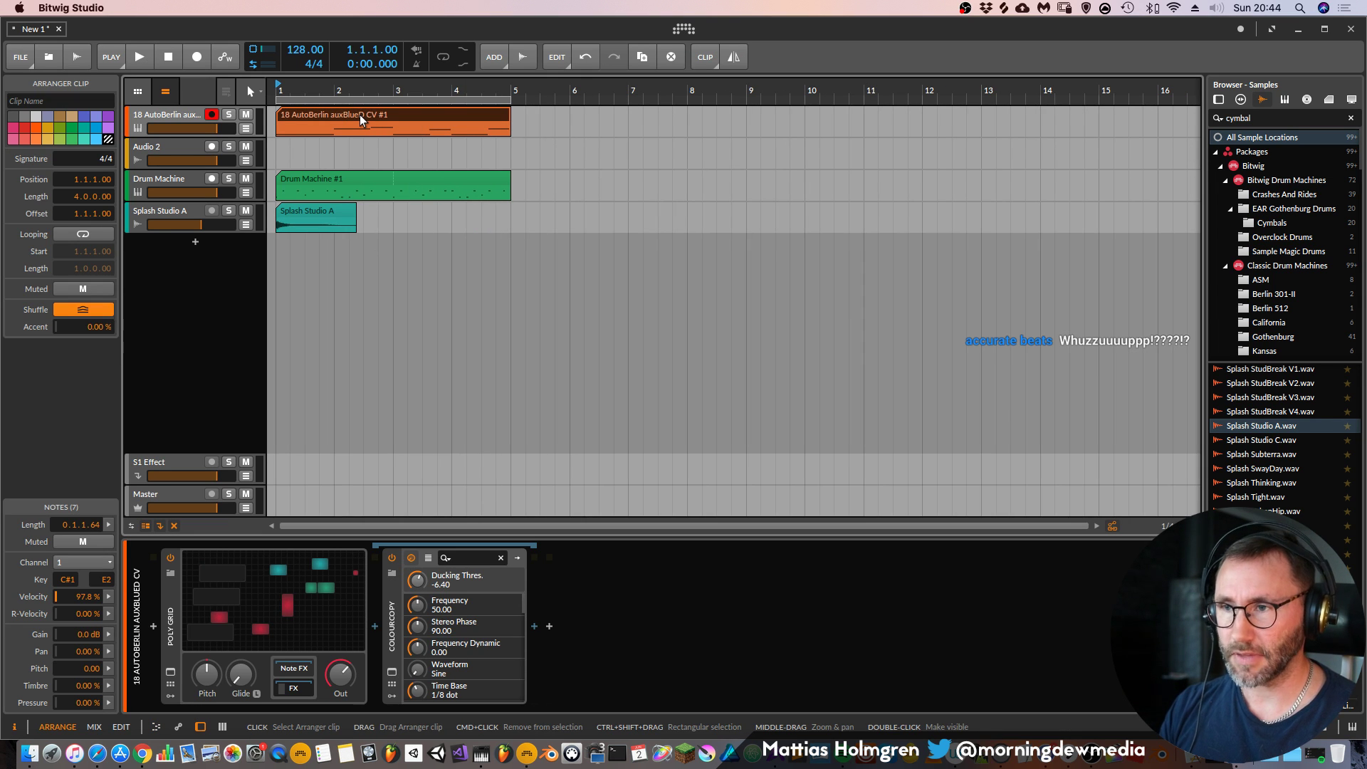
left_click_drag(361, 120, 1017, 136)
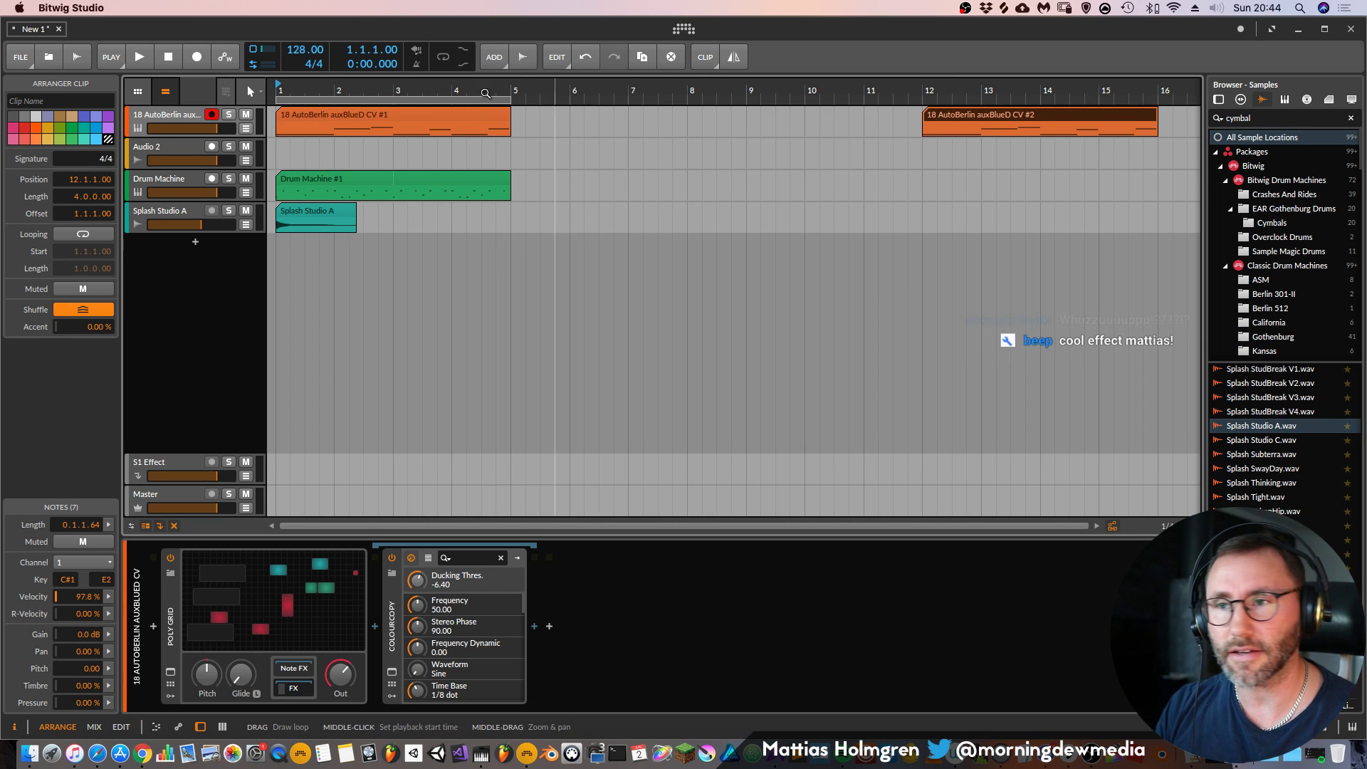
Delete every note except the first C#1 from the original AutoBerlin clip at bar 1
double_click(419, 116)
left_click_drag(1146, 519, 486, 417)
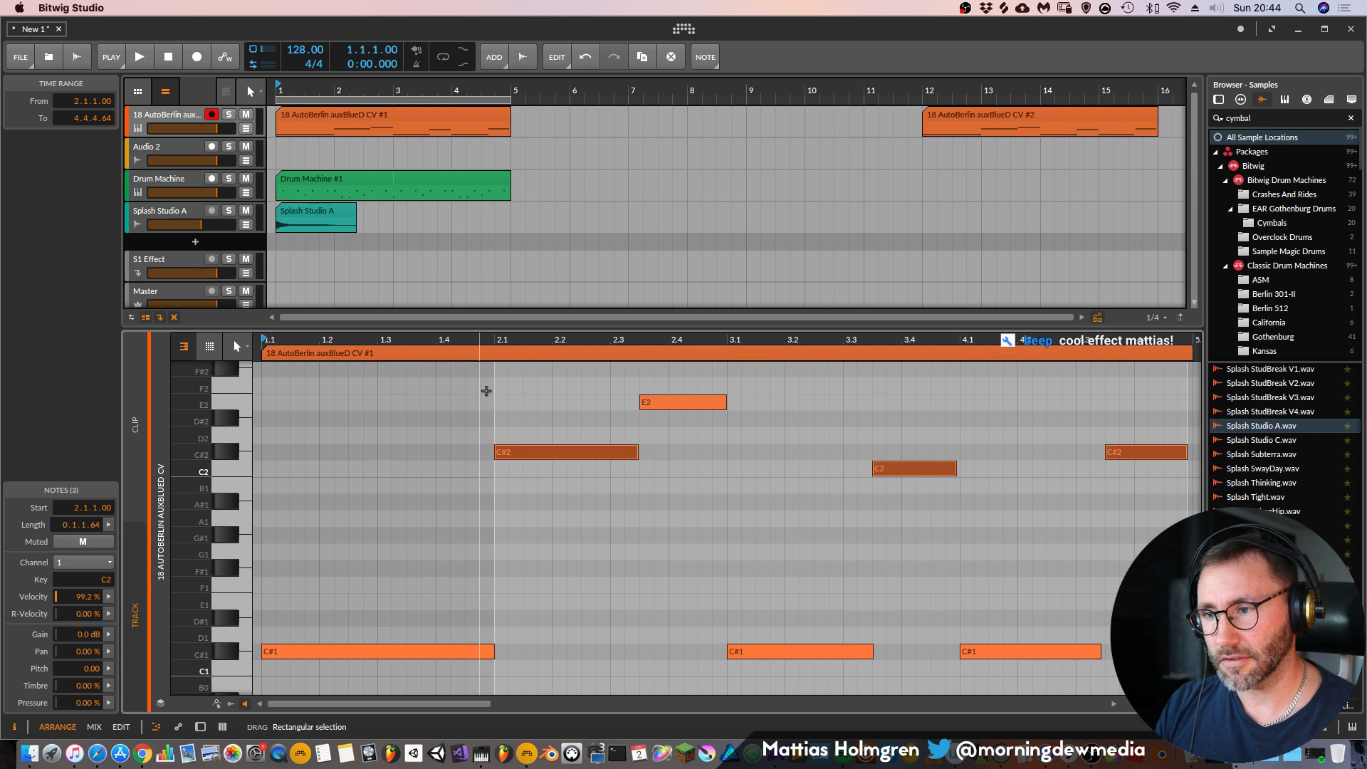
left_click_drag(1126, 528, 526, 367)
key("Delete")
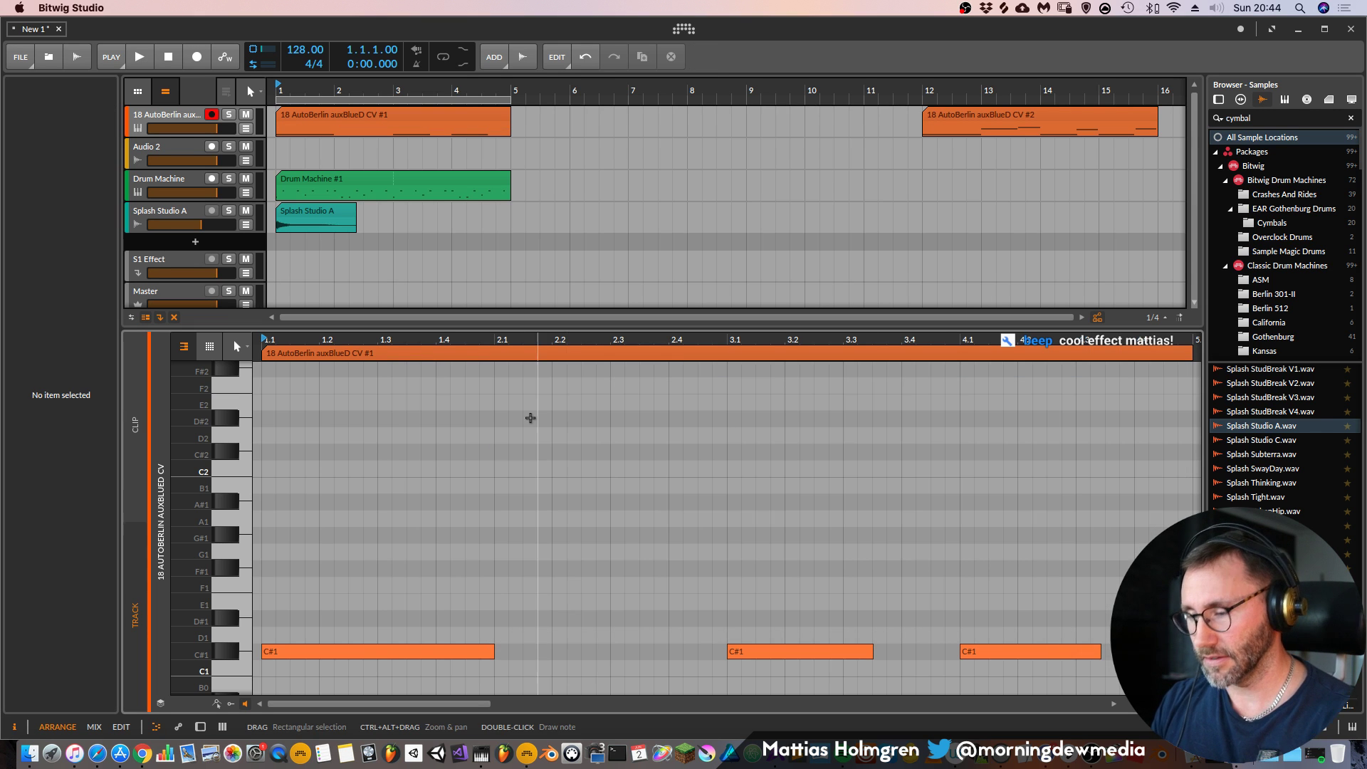
left_click_drag(610, 342, 541, 341)
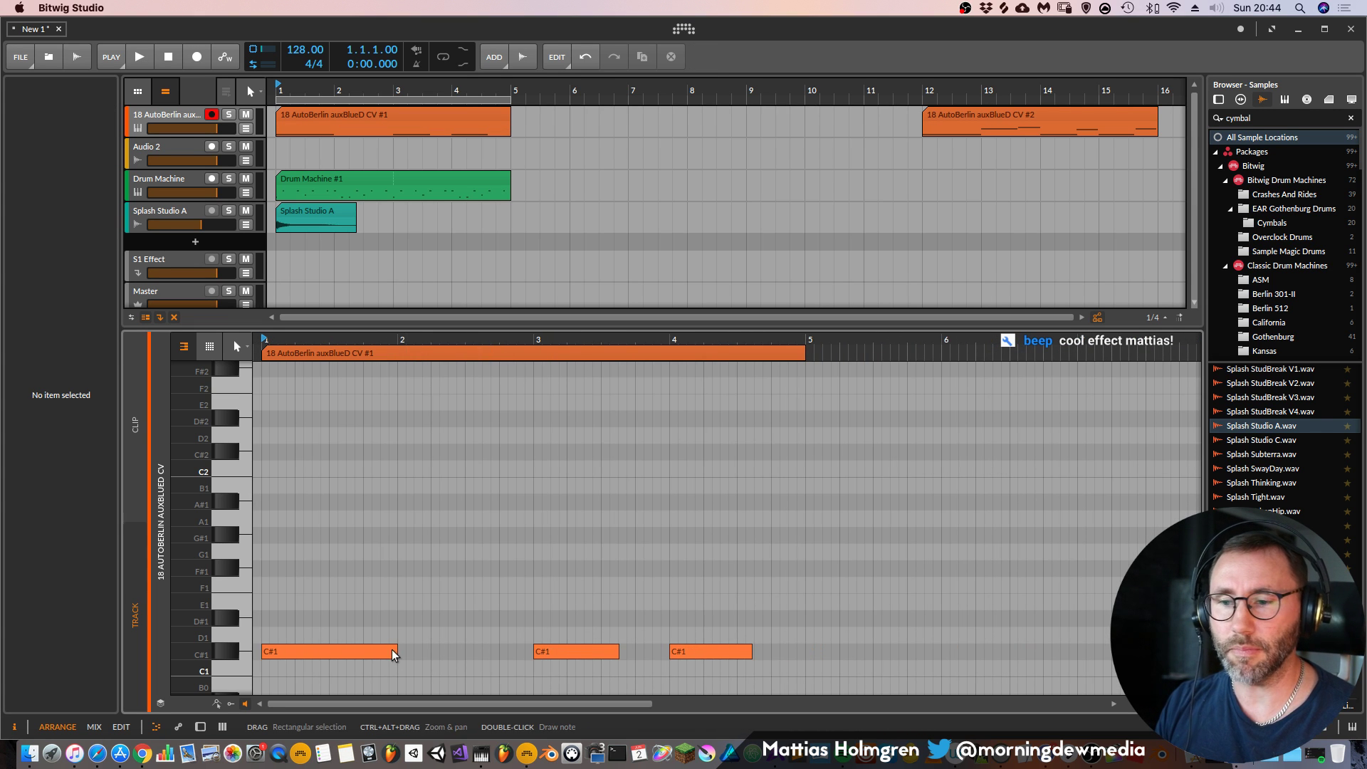
left_click_drag(733, 665, 578, 632)
key("Delete")
scroll(470, 544, "down", 1)
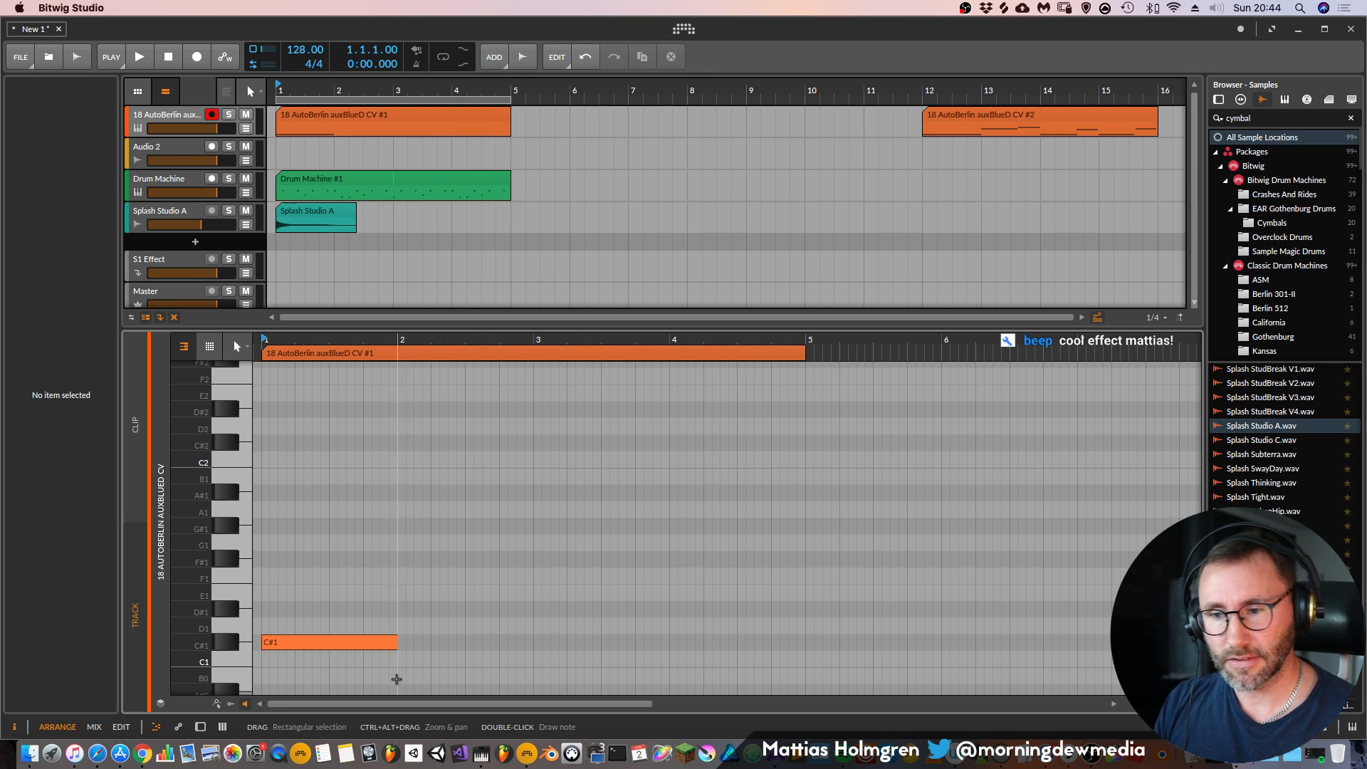
Lengthen the C#1 note to two bars, add a two-bar G#1 note at bar 3, and play the clip
left_click(394, 641)
left_click_drag(395, 641, 530, 650)
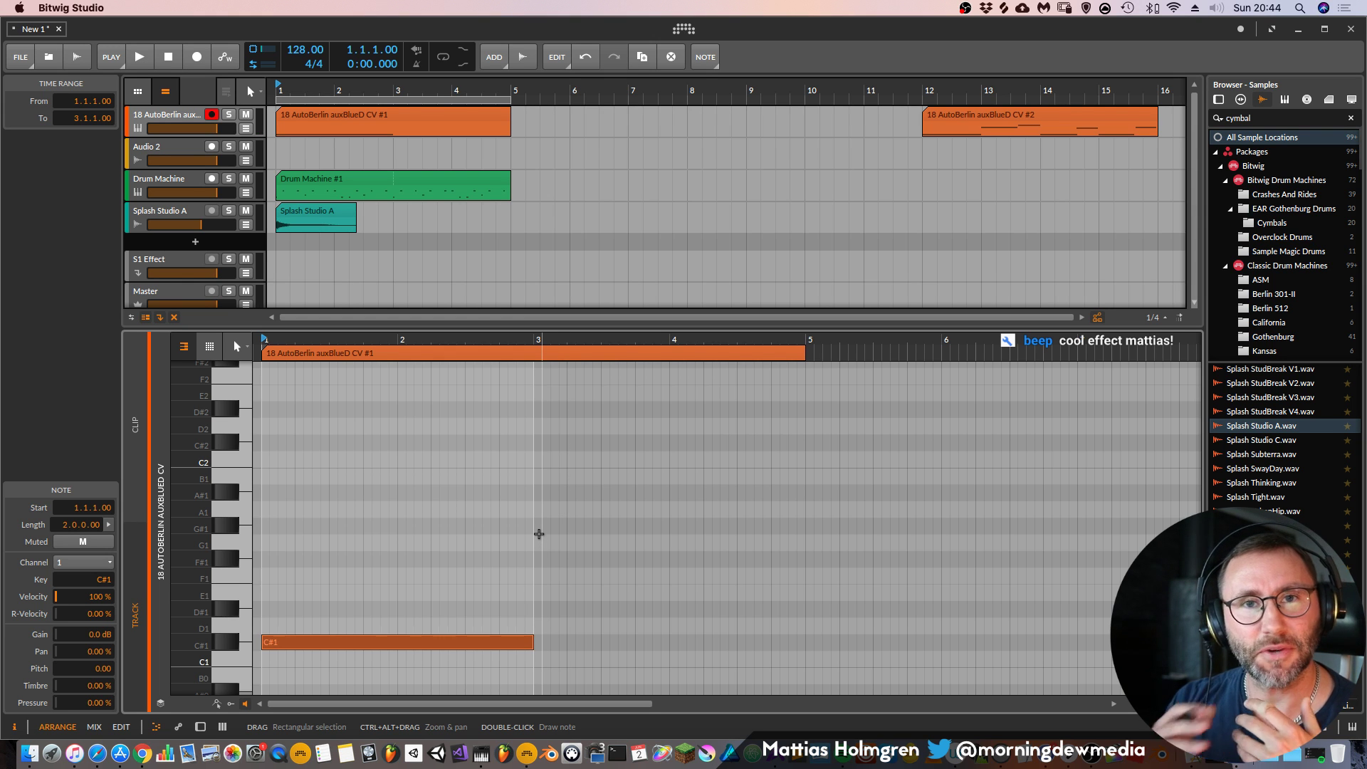
double_click(536, 525)
key("space")
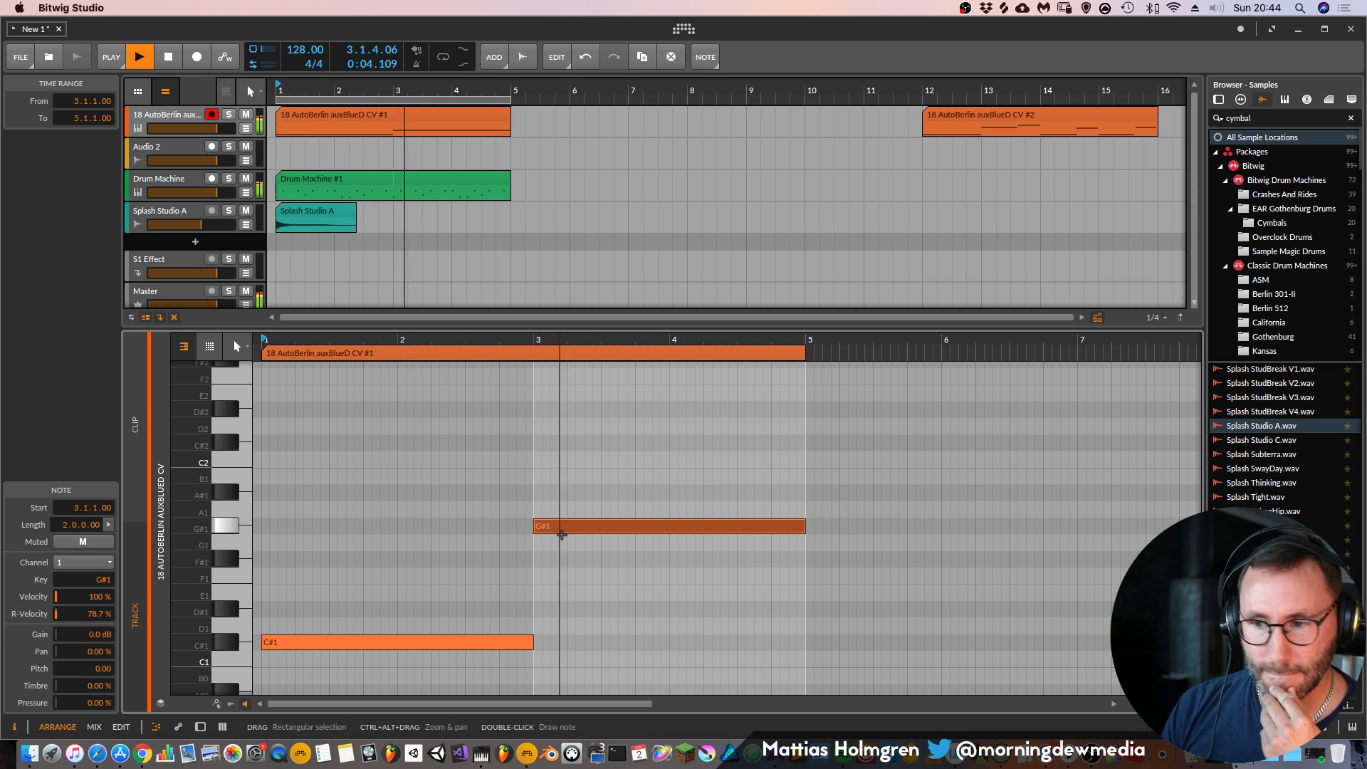
Copy the simplified AutoBerlin clip to bar 5 and extend the loop region from bar 1 to eight bars
key("d")
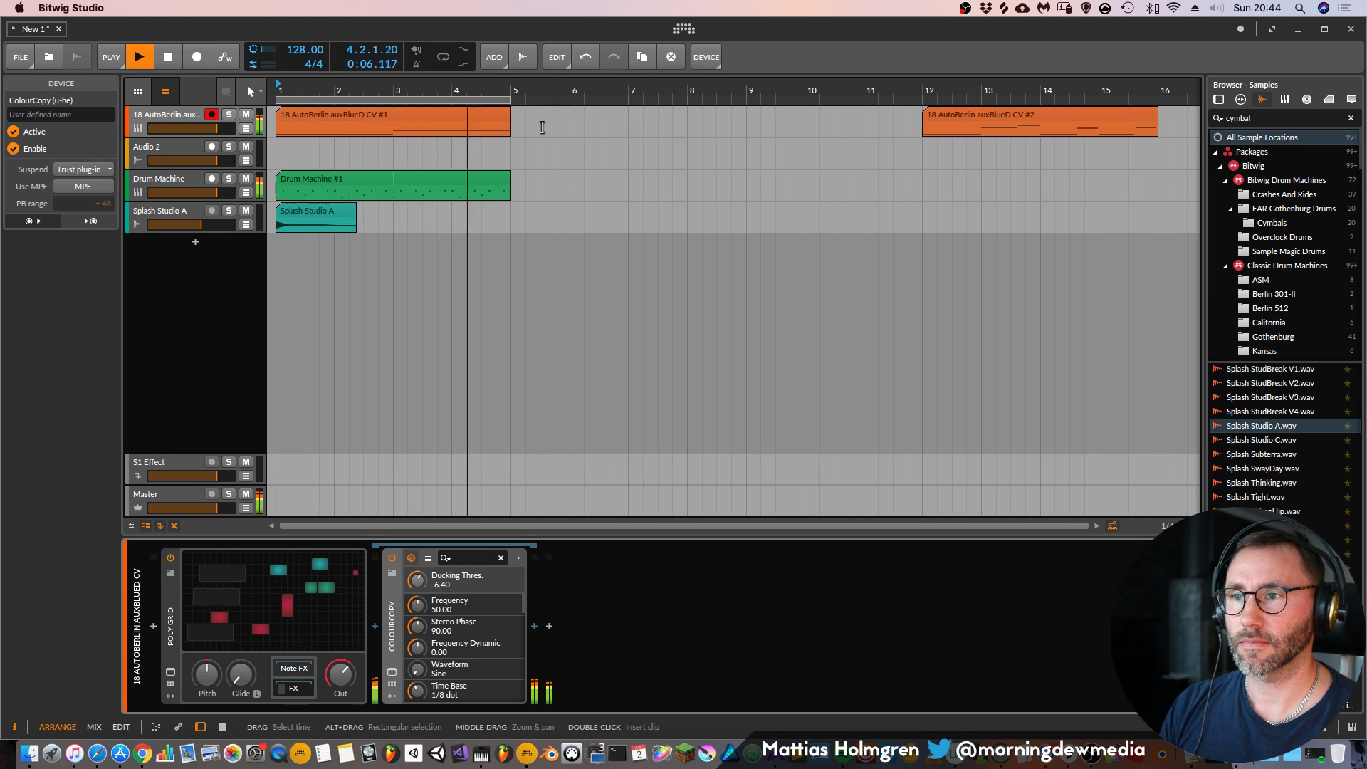
key("space")
left_click_drag(360, 121, 744, 97, "alt")
left_click(511, 100)
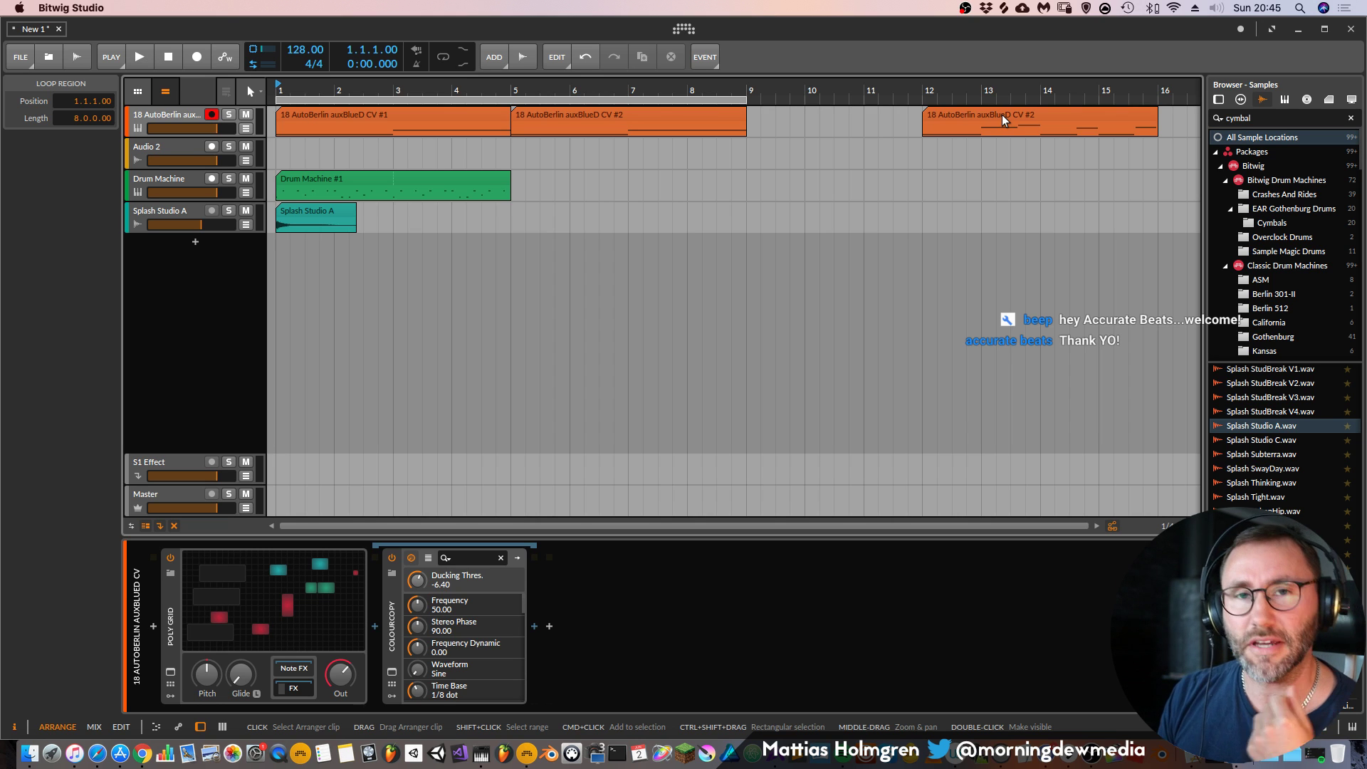
Review the notes of the AutoBerlin clip at bar 12, then return to the device view
left_click_drag(1004, 84, 1016, 83)
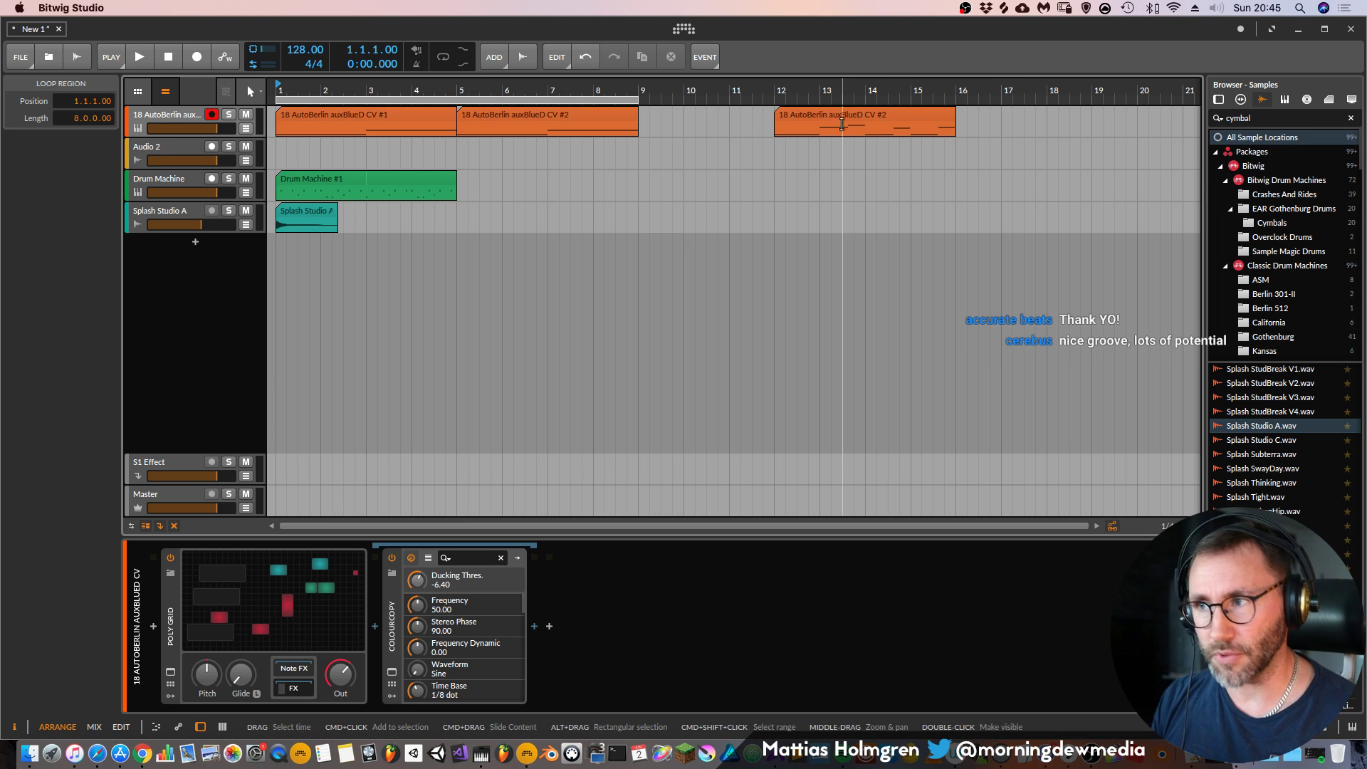
left_click(848, 119)
double_click(848, 119)
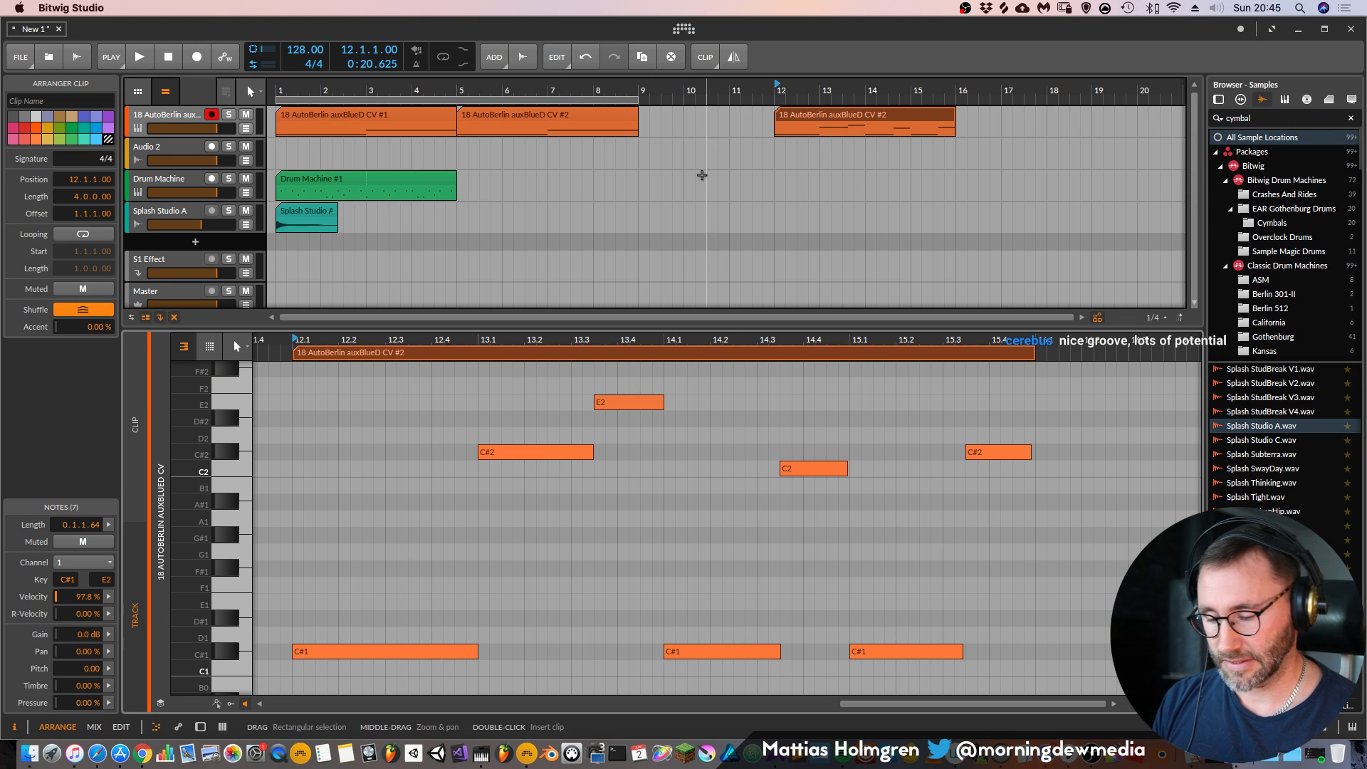
key("d")
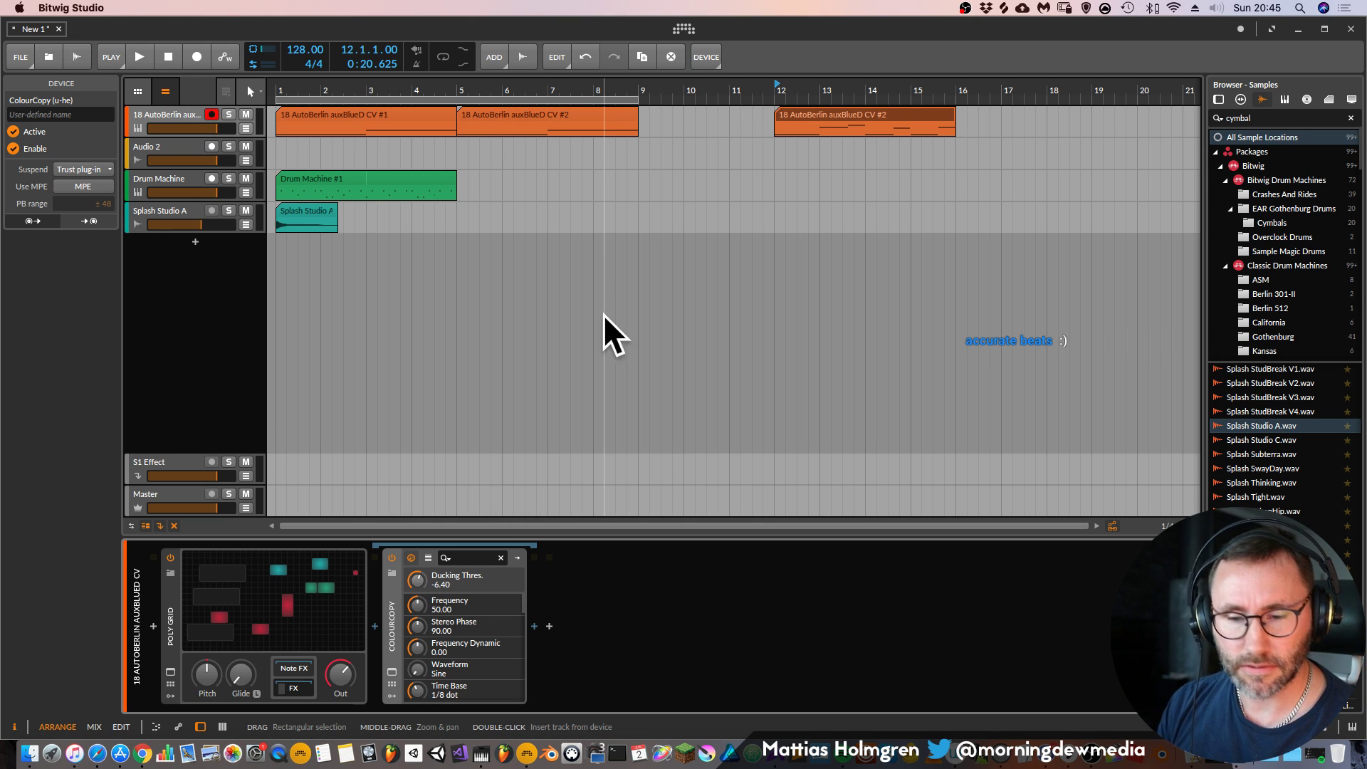
Return the playback start to bar 1 and loop the Drum Machine clip out to eight bars, ending at bar 9
key("space")
key("space")
left_click(275, 86)
left_click_drag(274, 86, 542, 142)
left_click(539, 187)
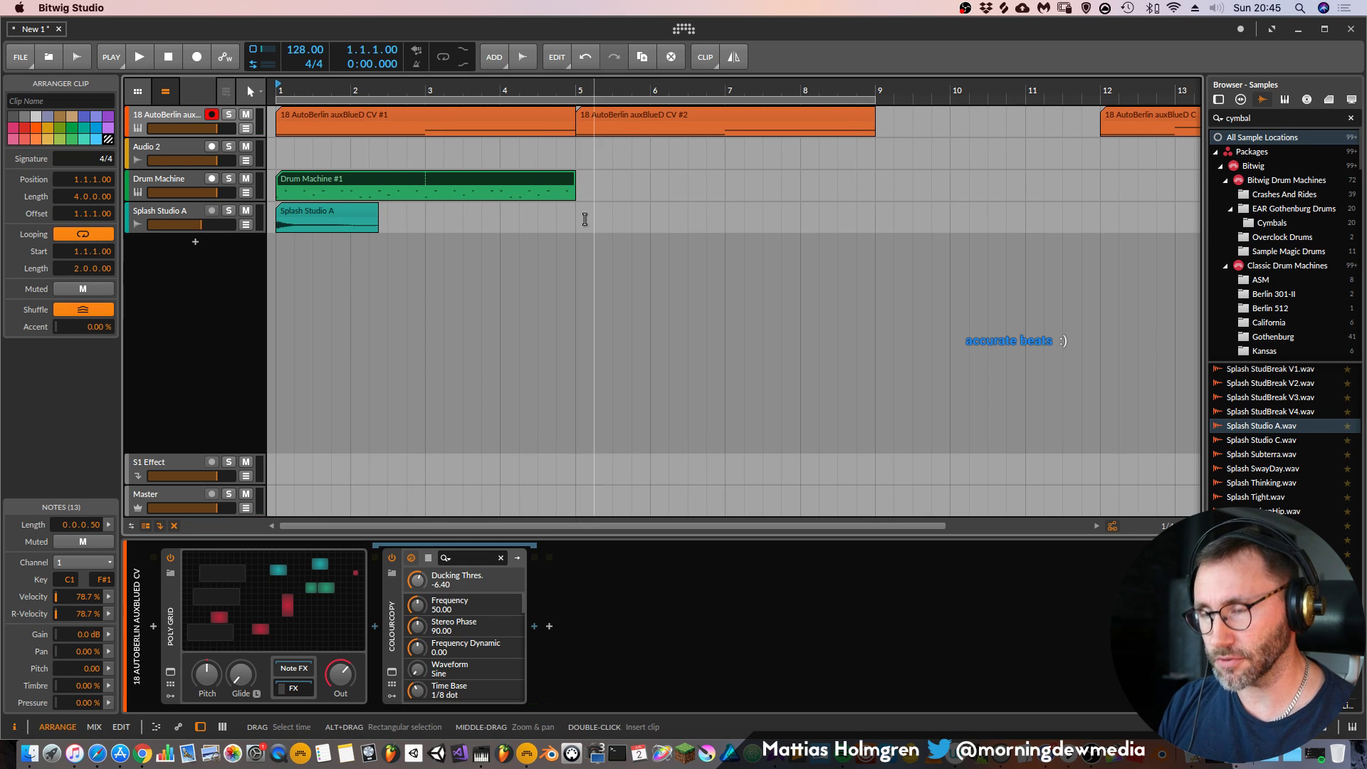
left_click_drag(573, 194, 877, 199)
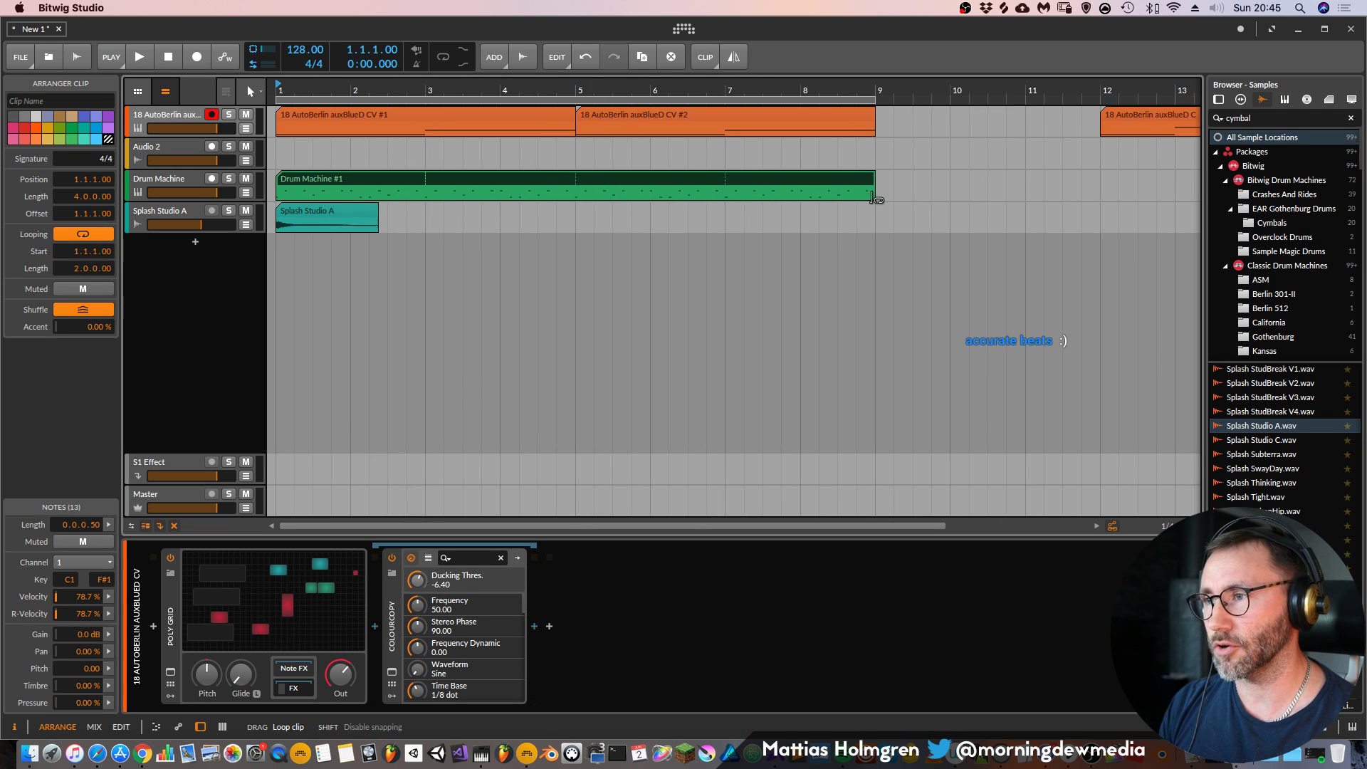
Review the notes of the AutoBerlin clip at bar 12 and return to the device view
left_click_drag(669, 87, 540, 71)
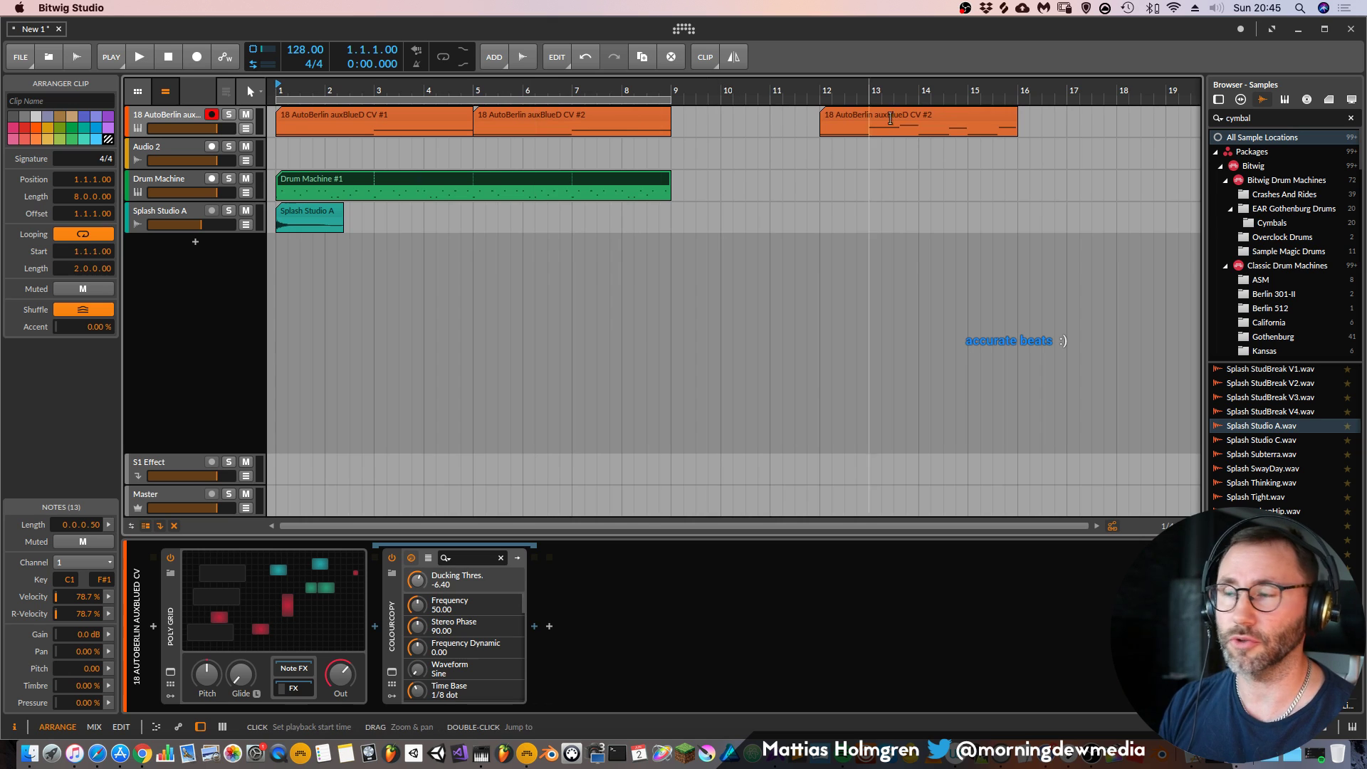
double_click(868, 121)
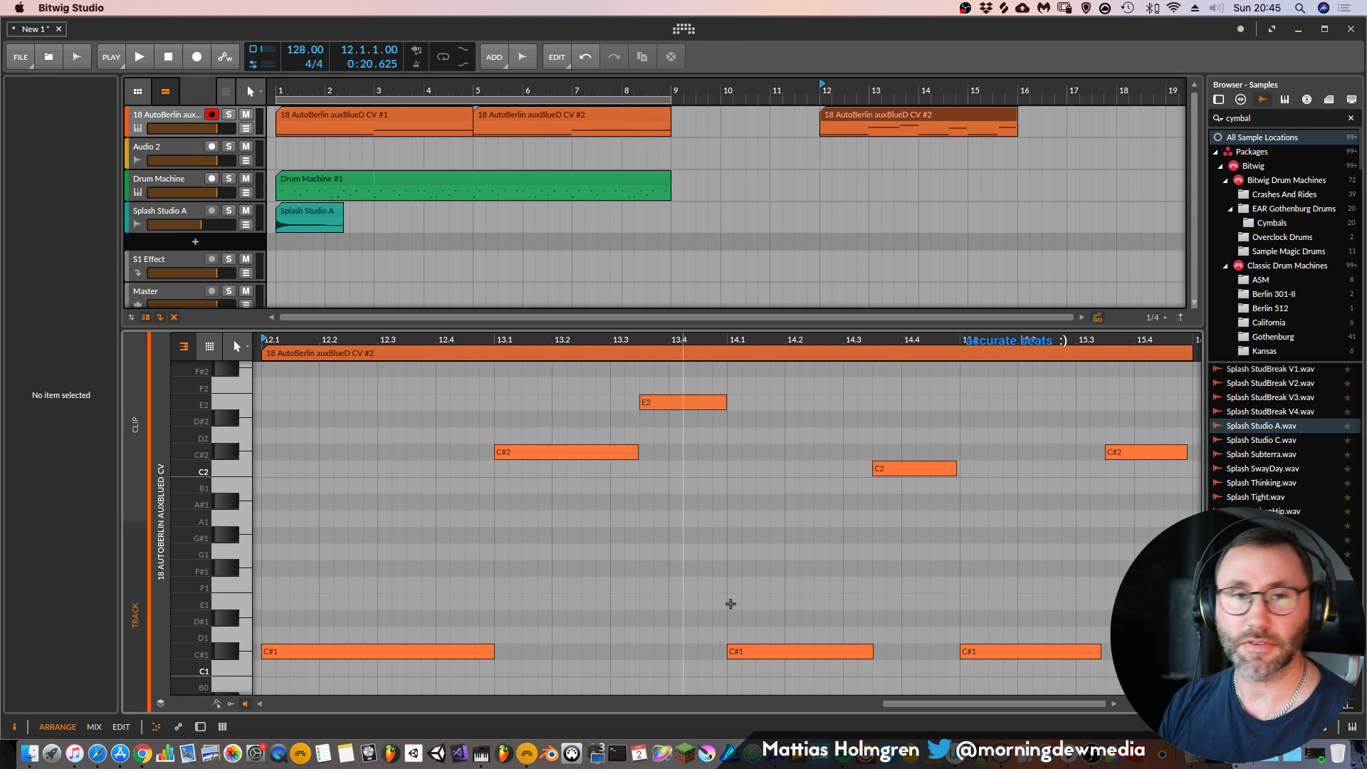
left_click_drag(953, 344, 577, 455)
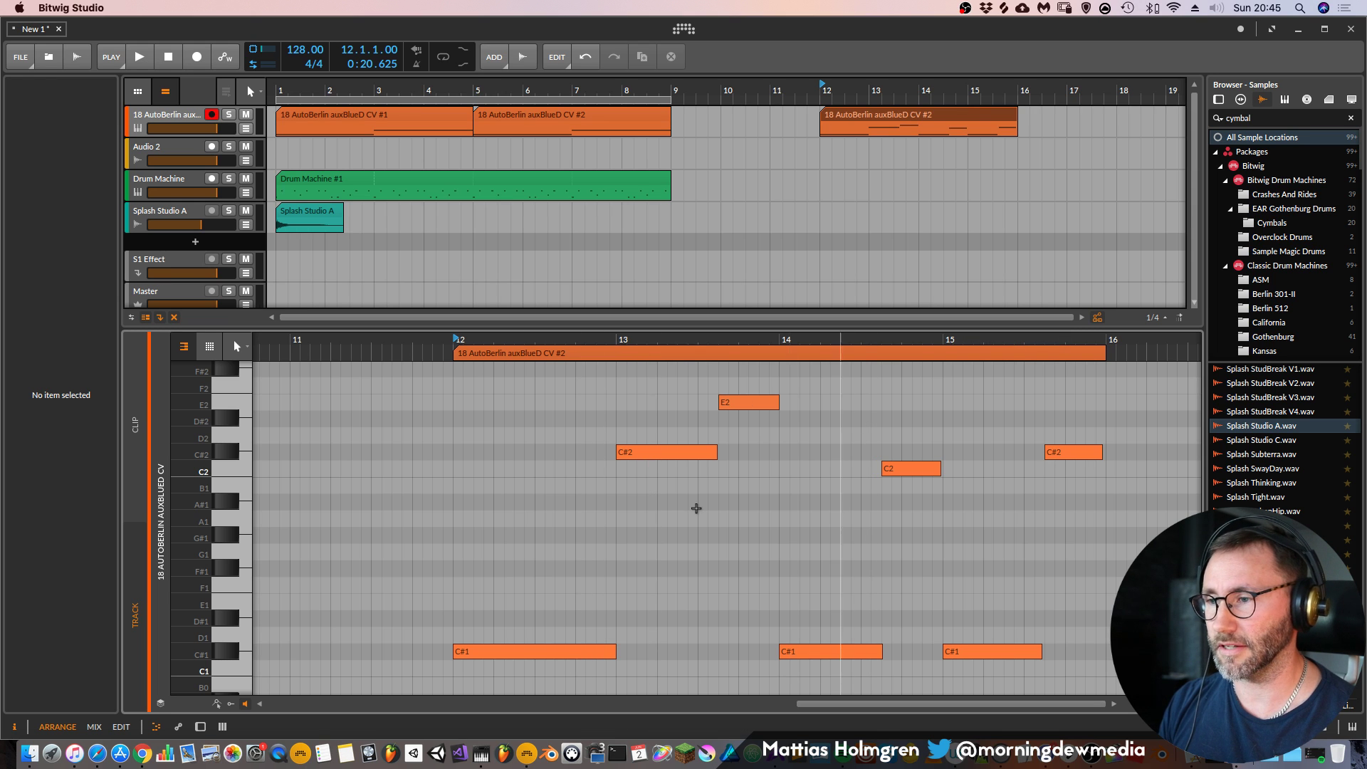
key("d")
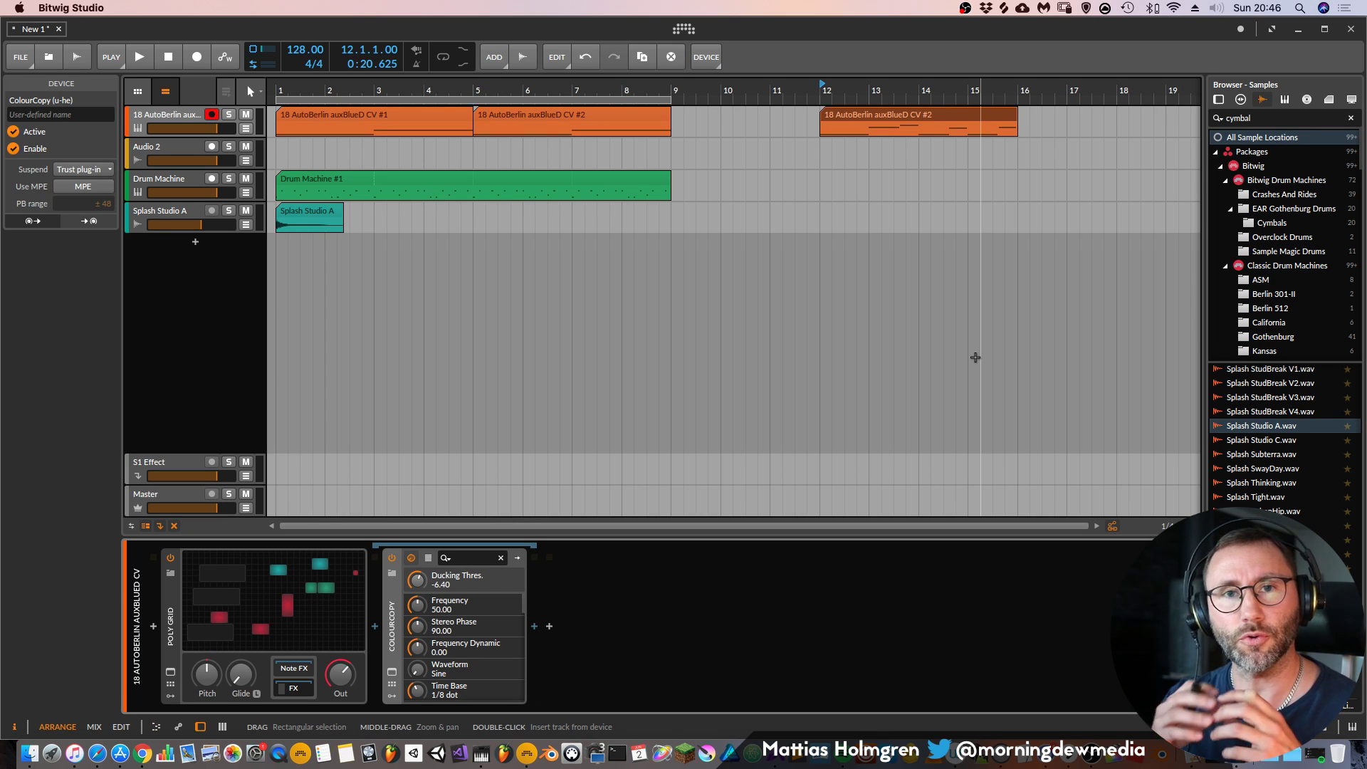
Delete the Audio 2 track and add an empty instrument track below the AutoBerlin track
left_click(163, 155)
key("Delete")
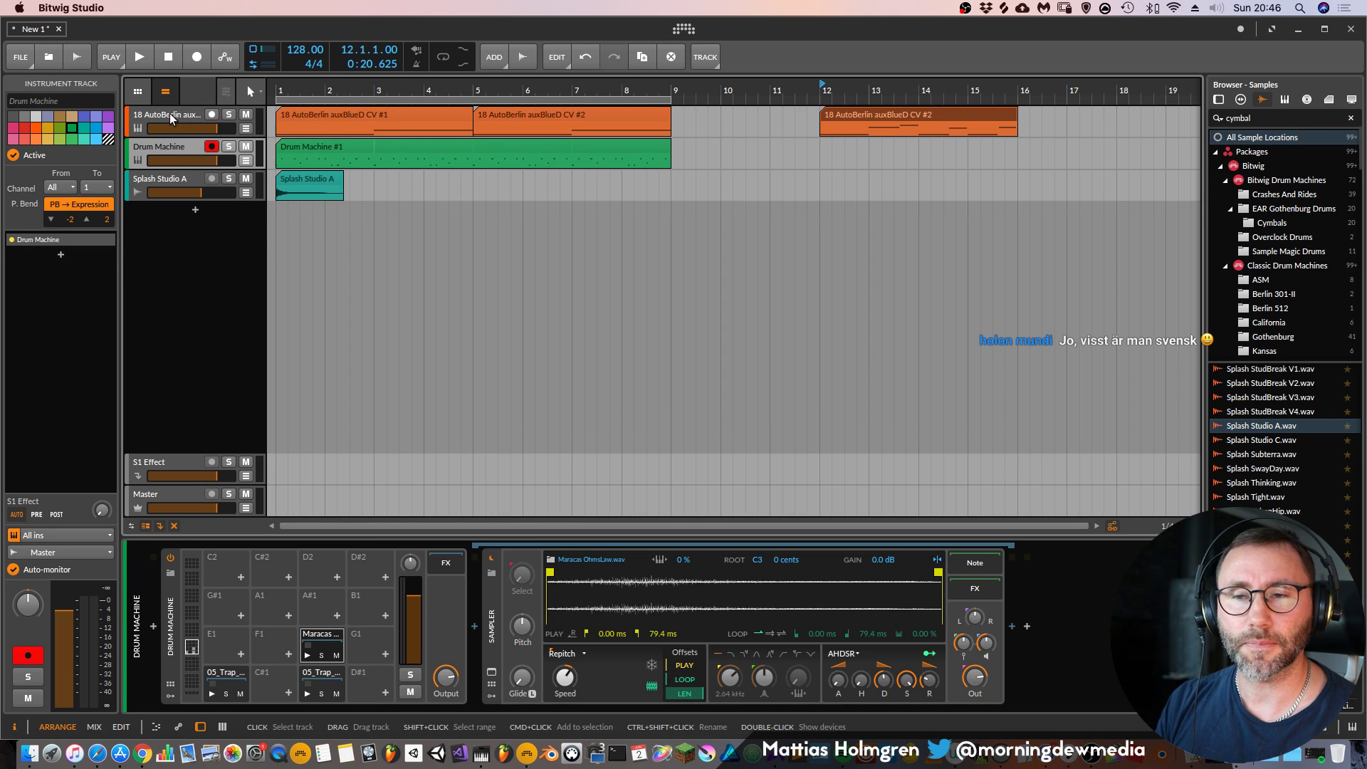
left_click(171, 119)
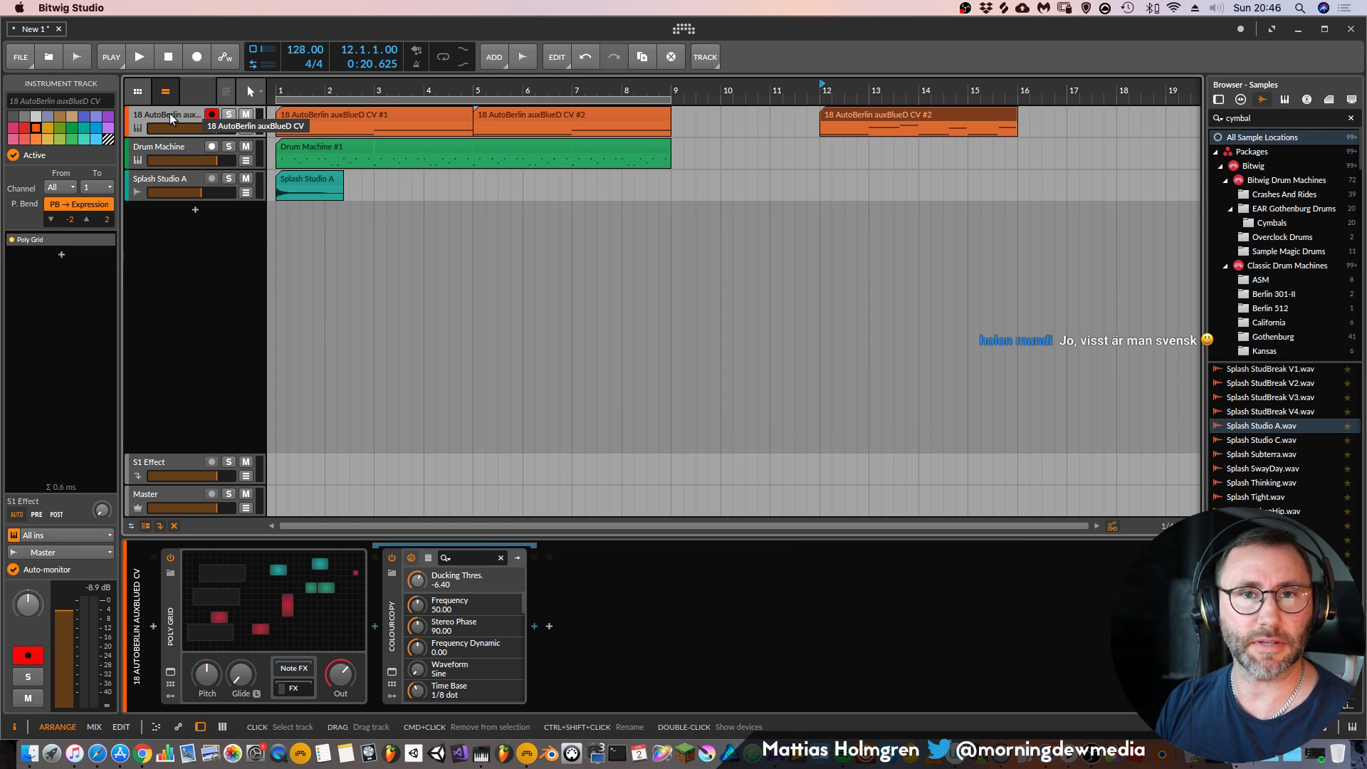
right_click(173, 117)
left_click(261, 128)
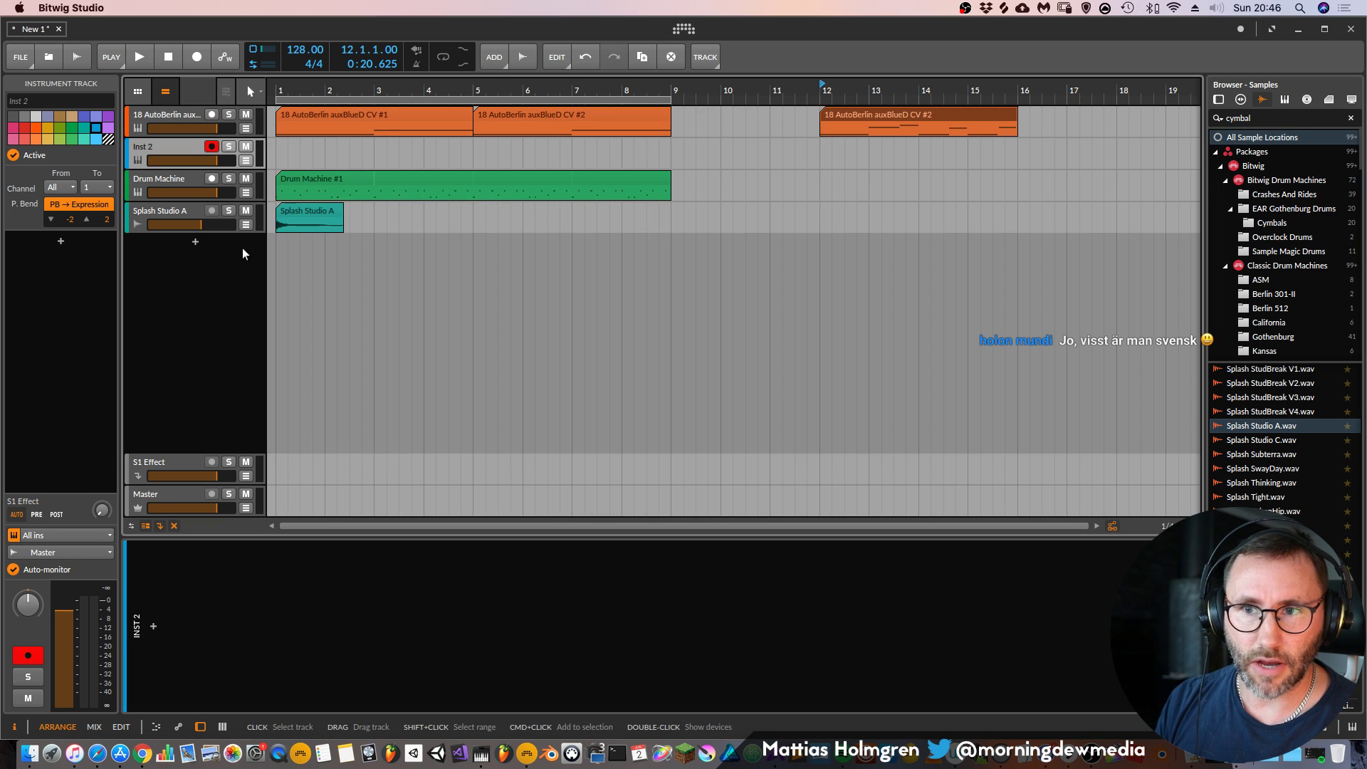
Insert Kontakt 5 from the Synths collection into the new instrument track's device chain
left_click(153, 626)
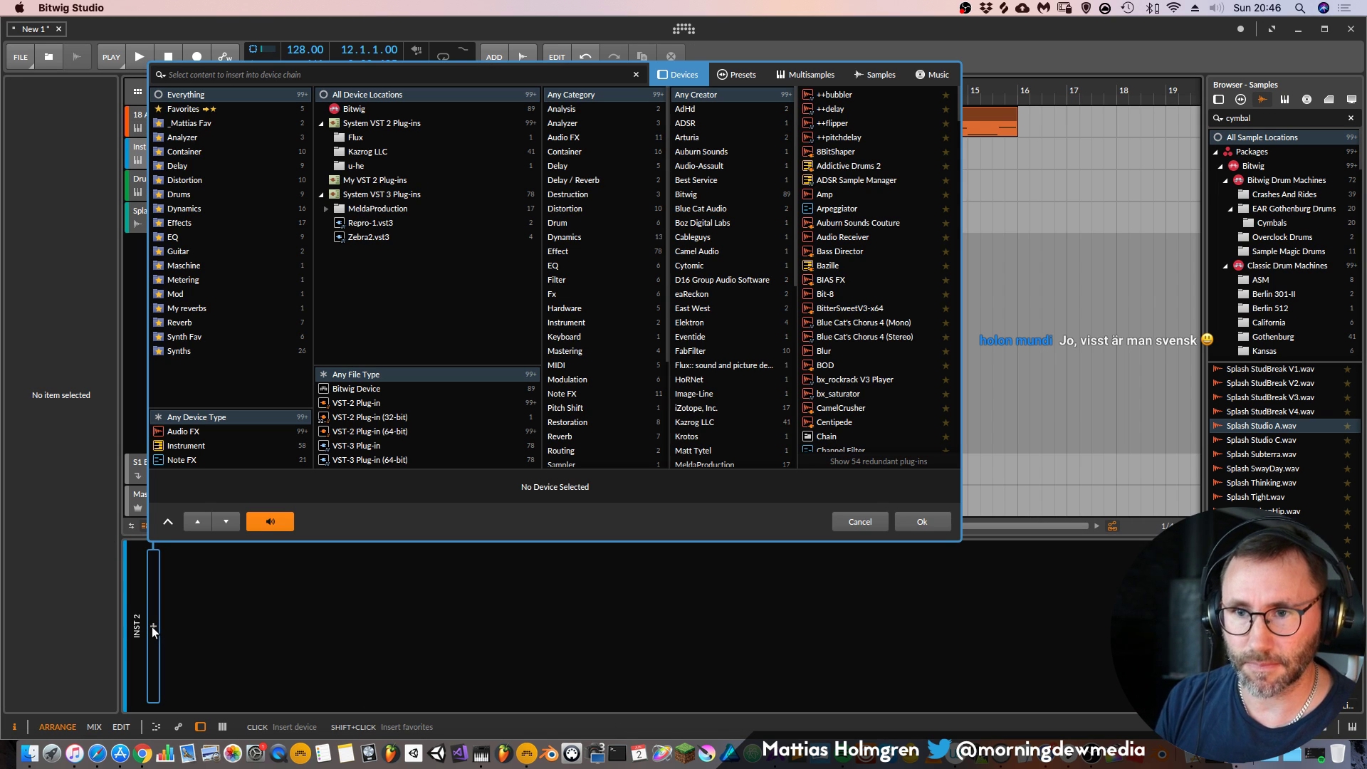
left_click(232, 351)
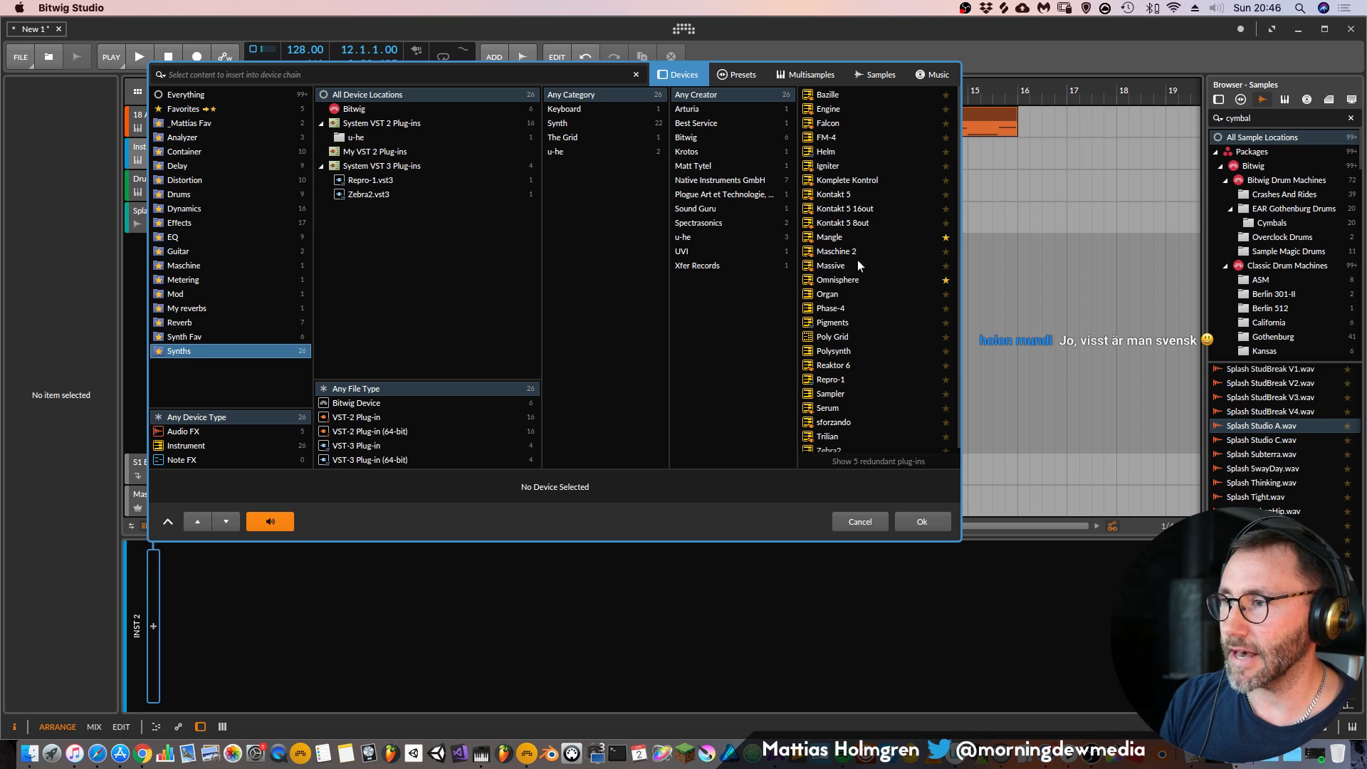
left_click(835, 195)
left_click(926, 522)
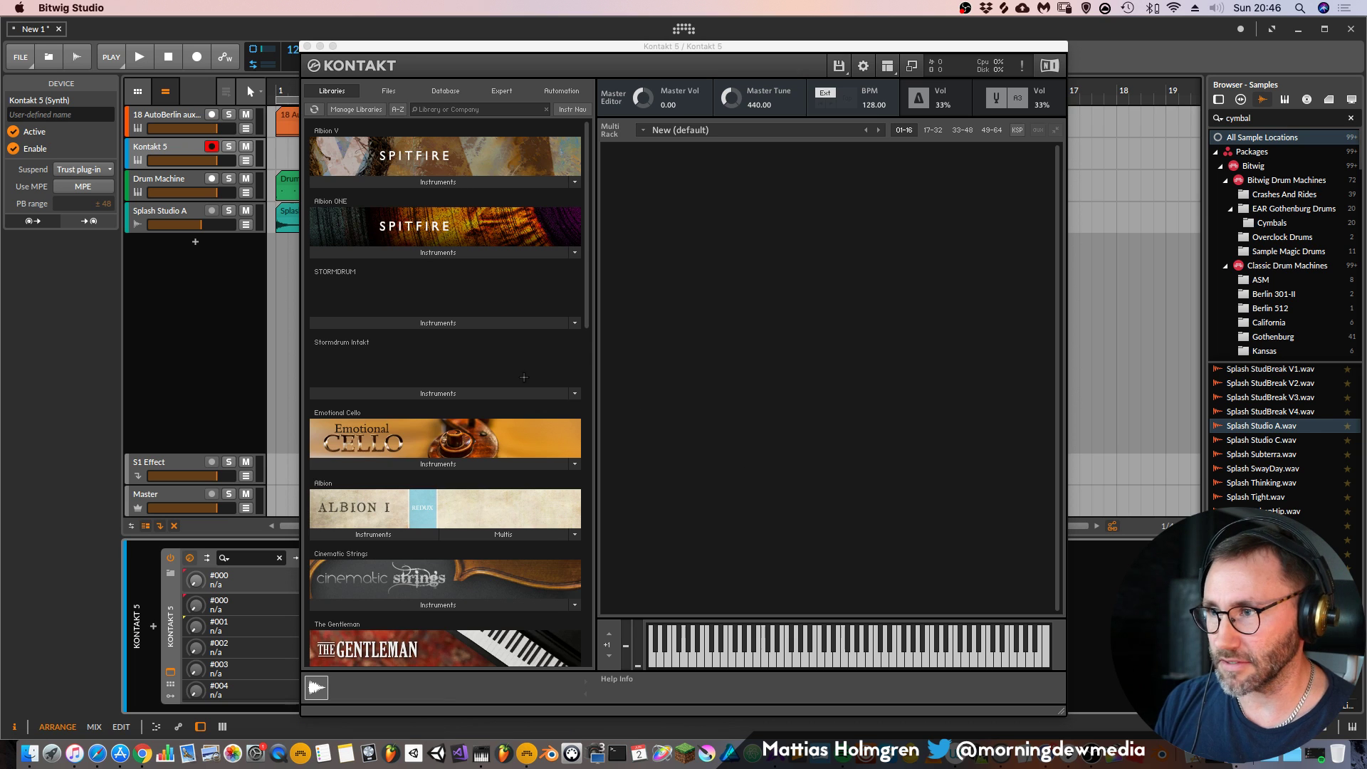
Load The Gentleman.nki piano from The Gentleman library into Kontakt
scroll(432, 447, "down", 5)
left_click(432, 448)
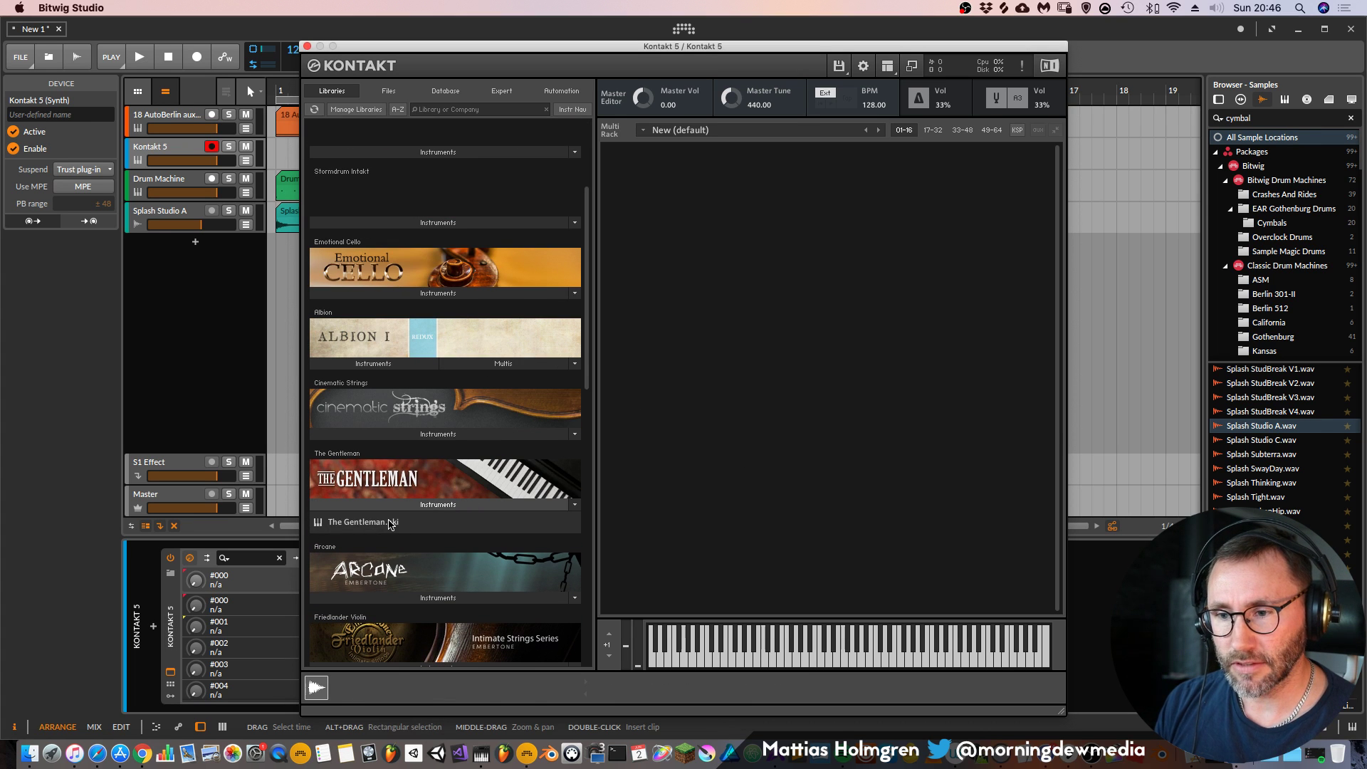
double_click(363, 522)
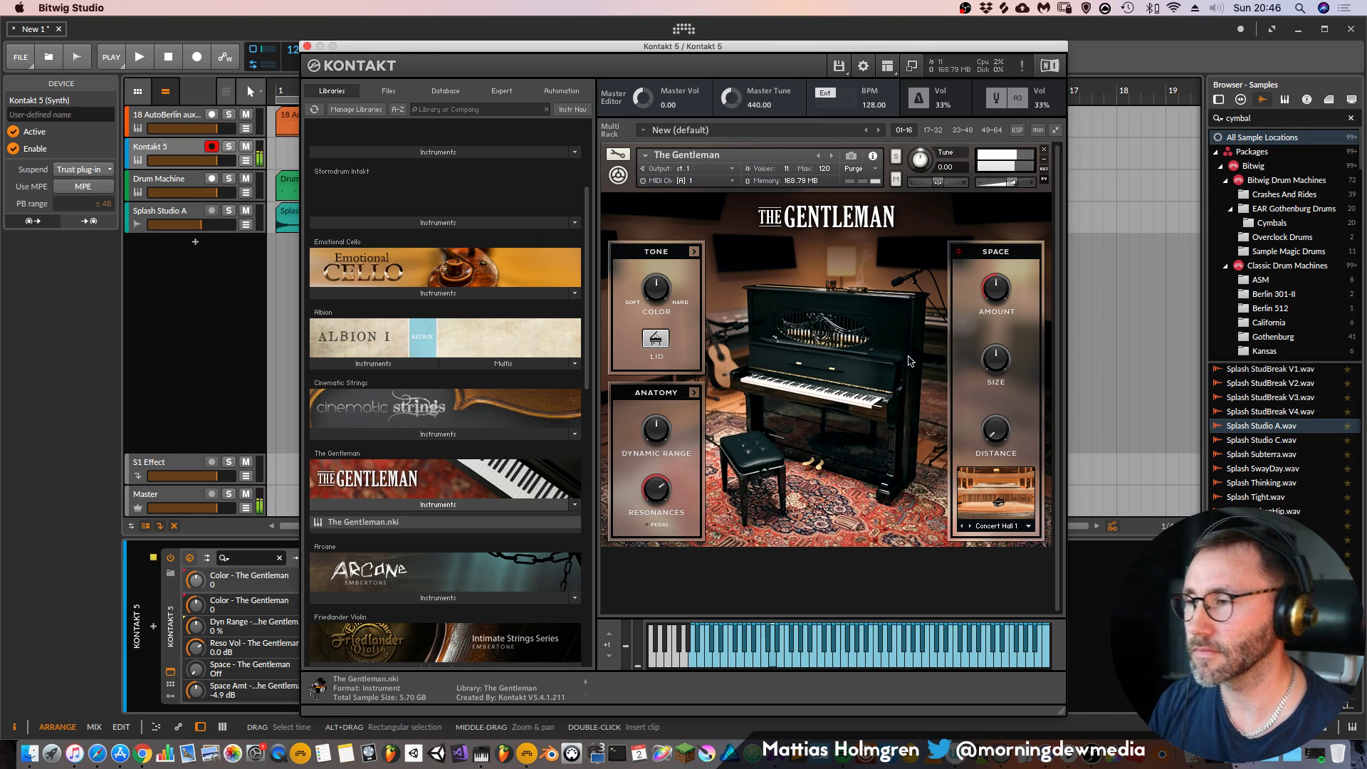
Load the factory snapshot Sparkling Upright for The Gentleman and close the Kontakt window
left_click(851, 156)
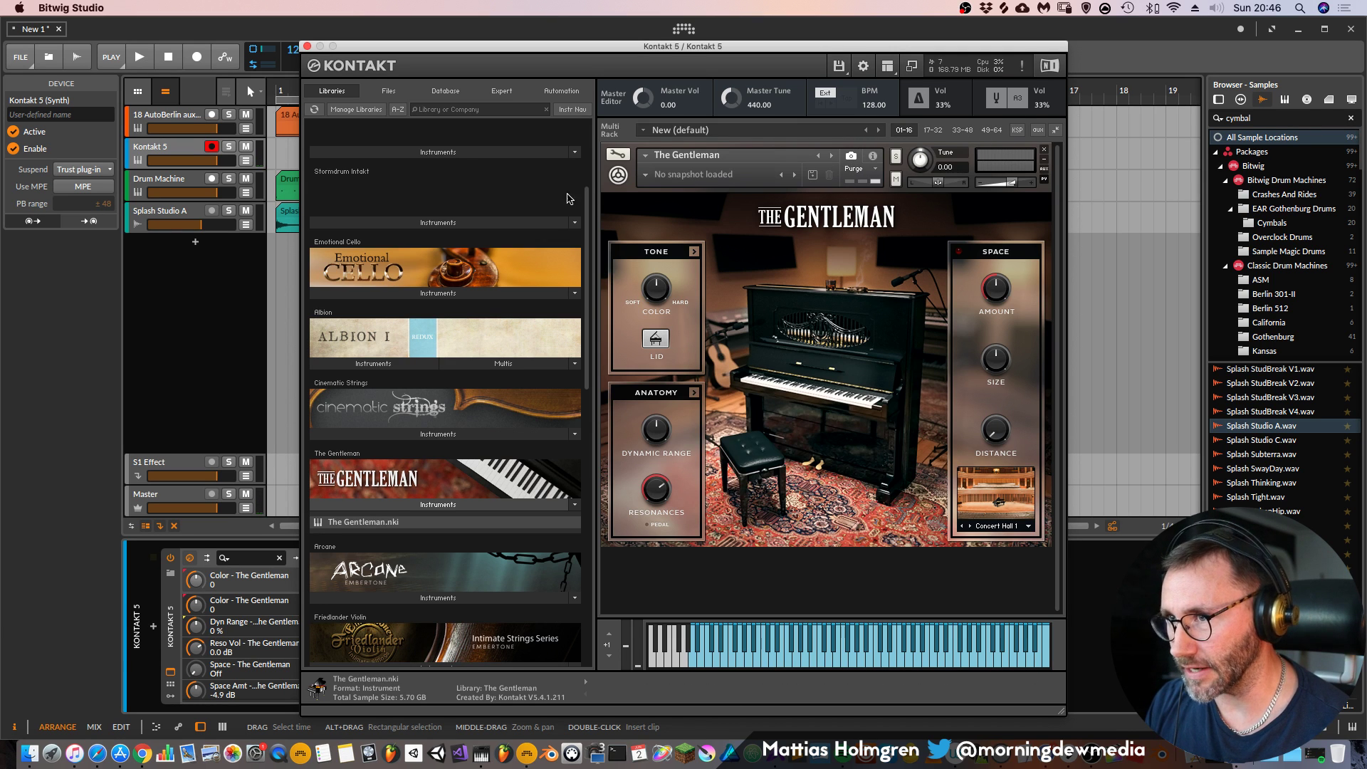
left_click(646, 175)
mouse_move(655, 187)
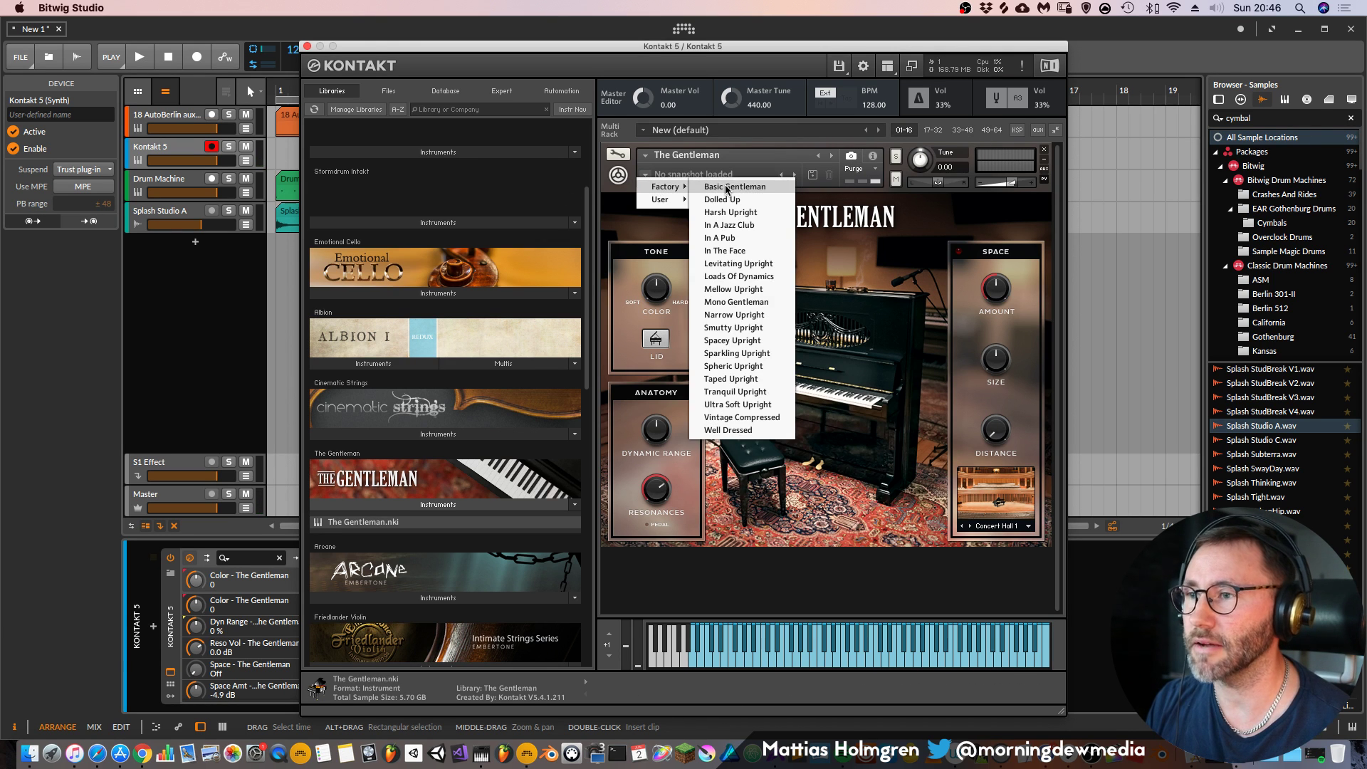
left_click(740, 354)
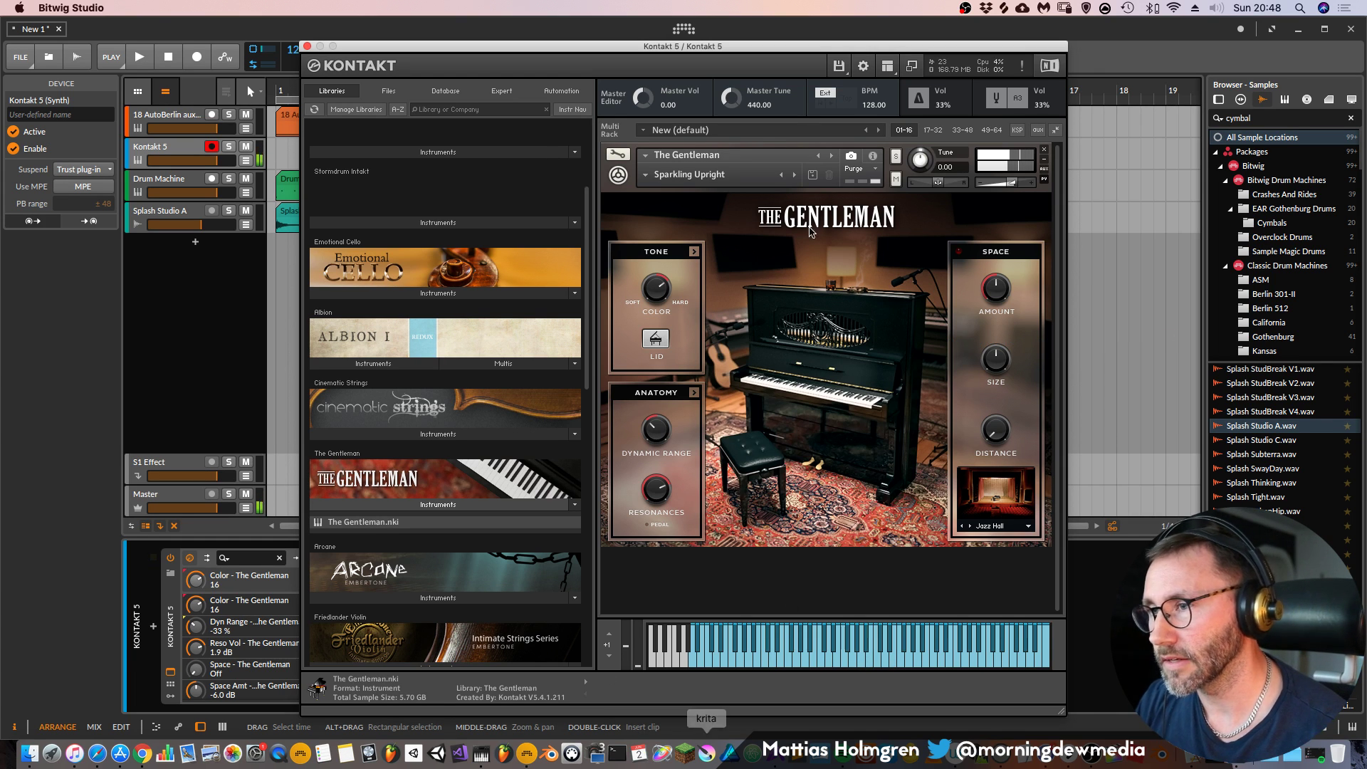
left_click(307, 46)
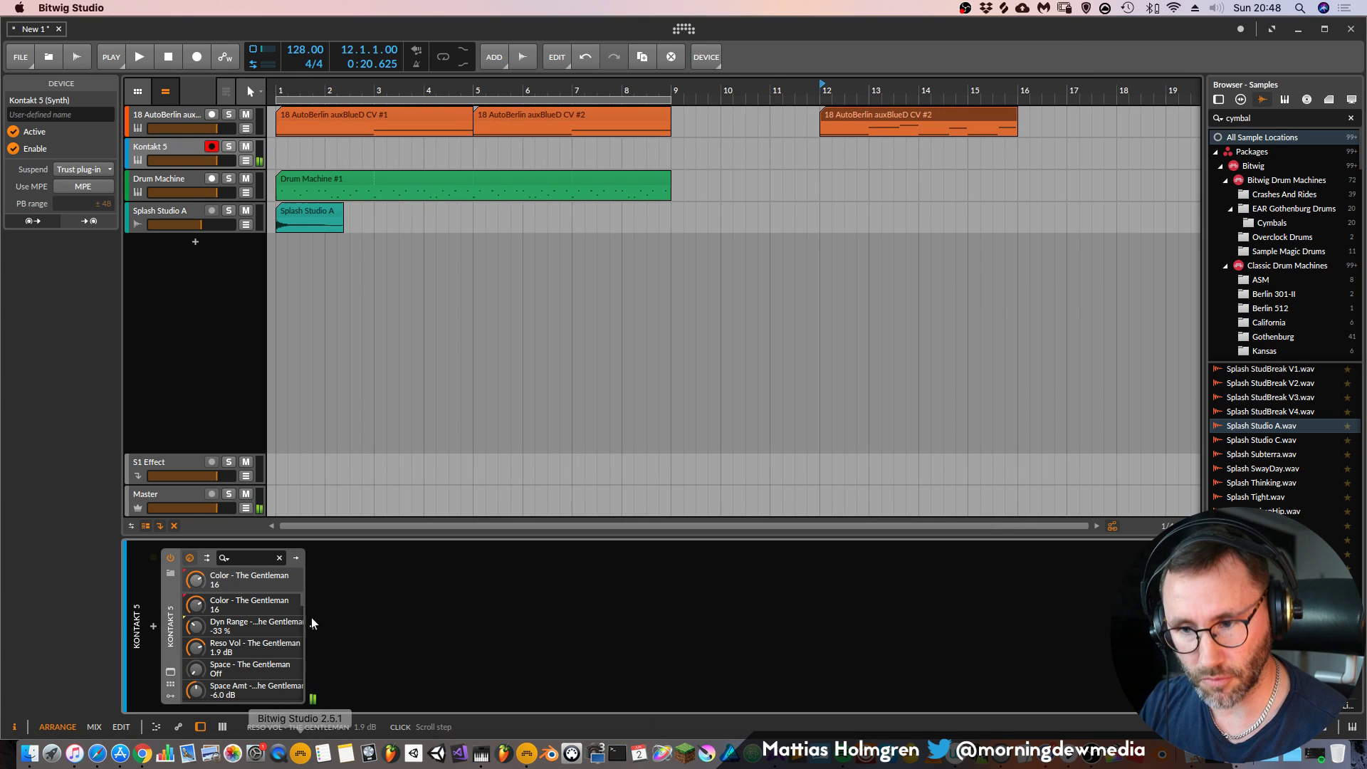
Insert the ValhallaRoom_x64 reverb after Kontakt 5 in the device chain
left_click(312, 626)
left_click(360, 323)
left_click(1063, 151)
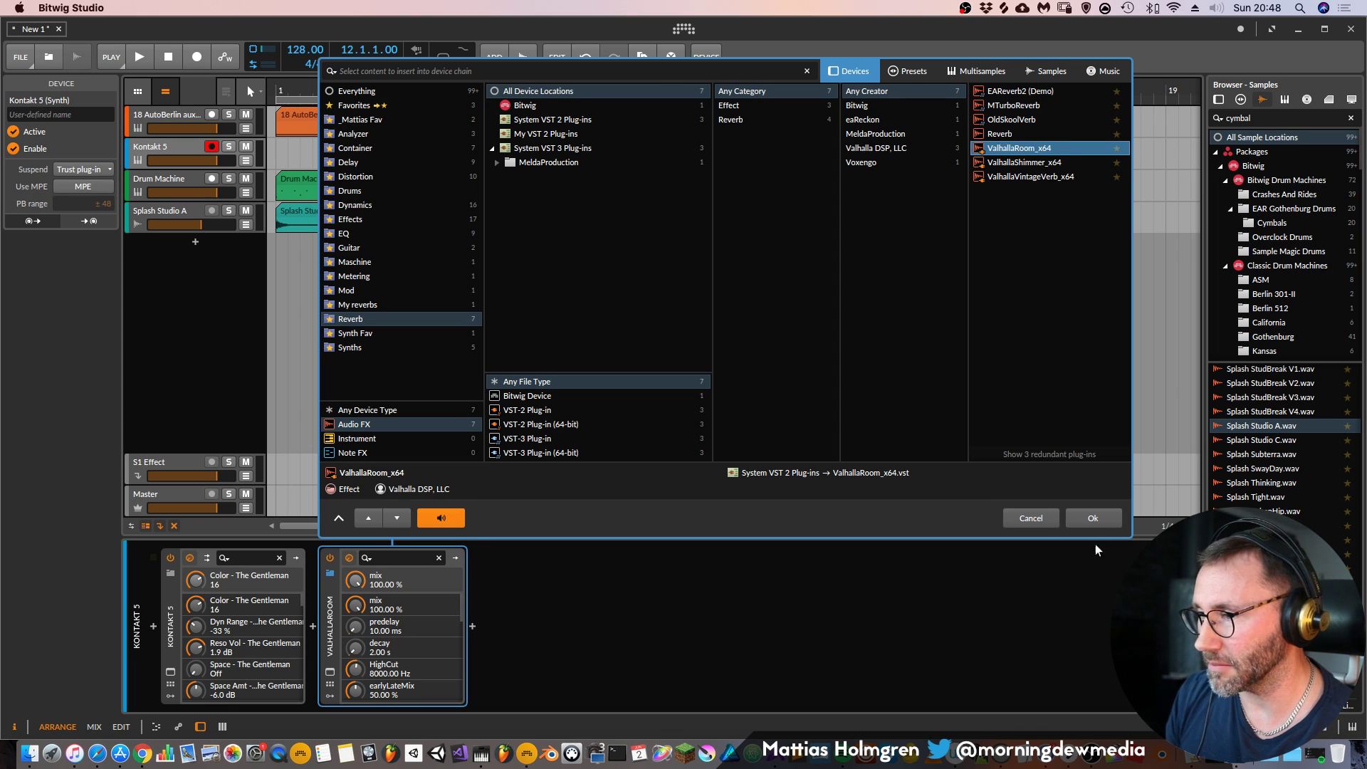
left_click(1093, 518)
Set ValhallaRoom's decay to 7.16 s, high cut to 11020 Hz and depth to 65.9 %
left_click_drag(559, 409, 559, 387)
left_click_drag(601, 375, 651, 353)
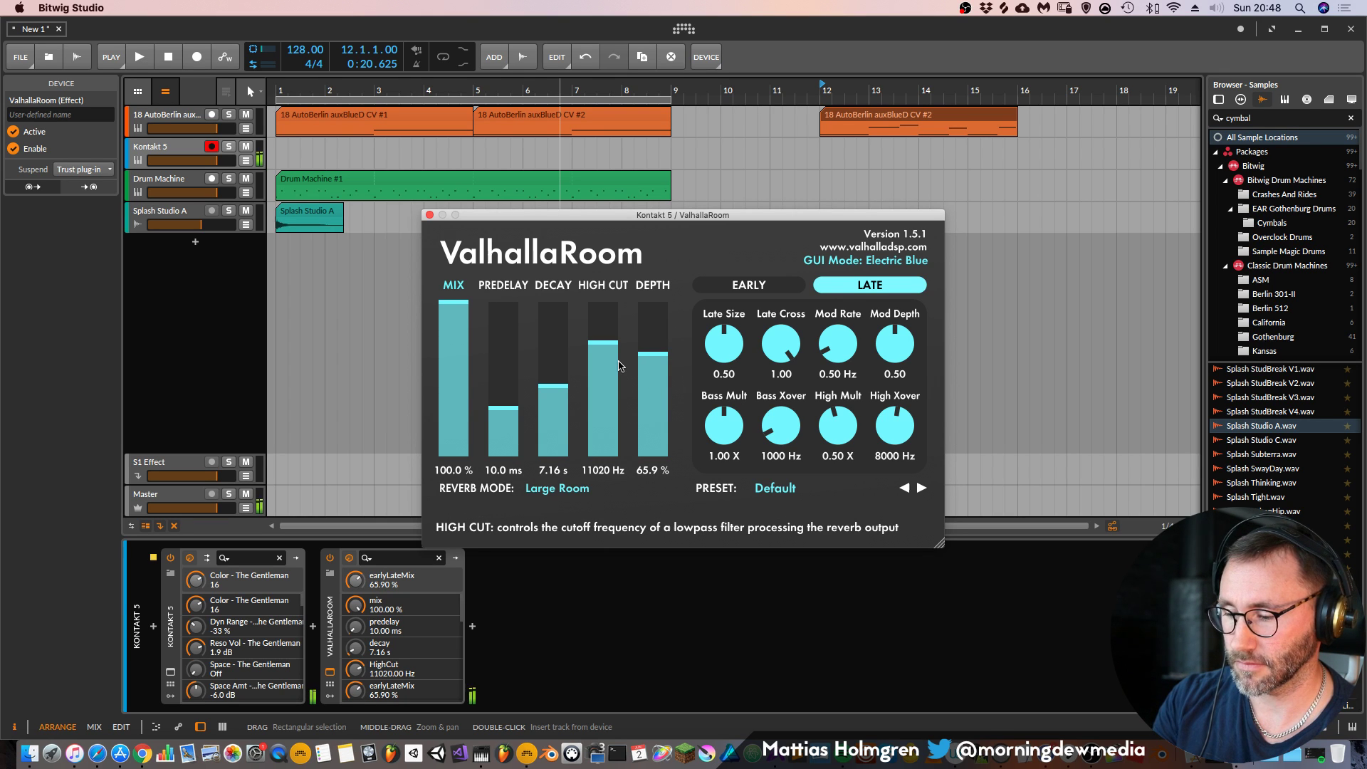
scroll(619, 366, "down", 1)
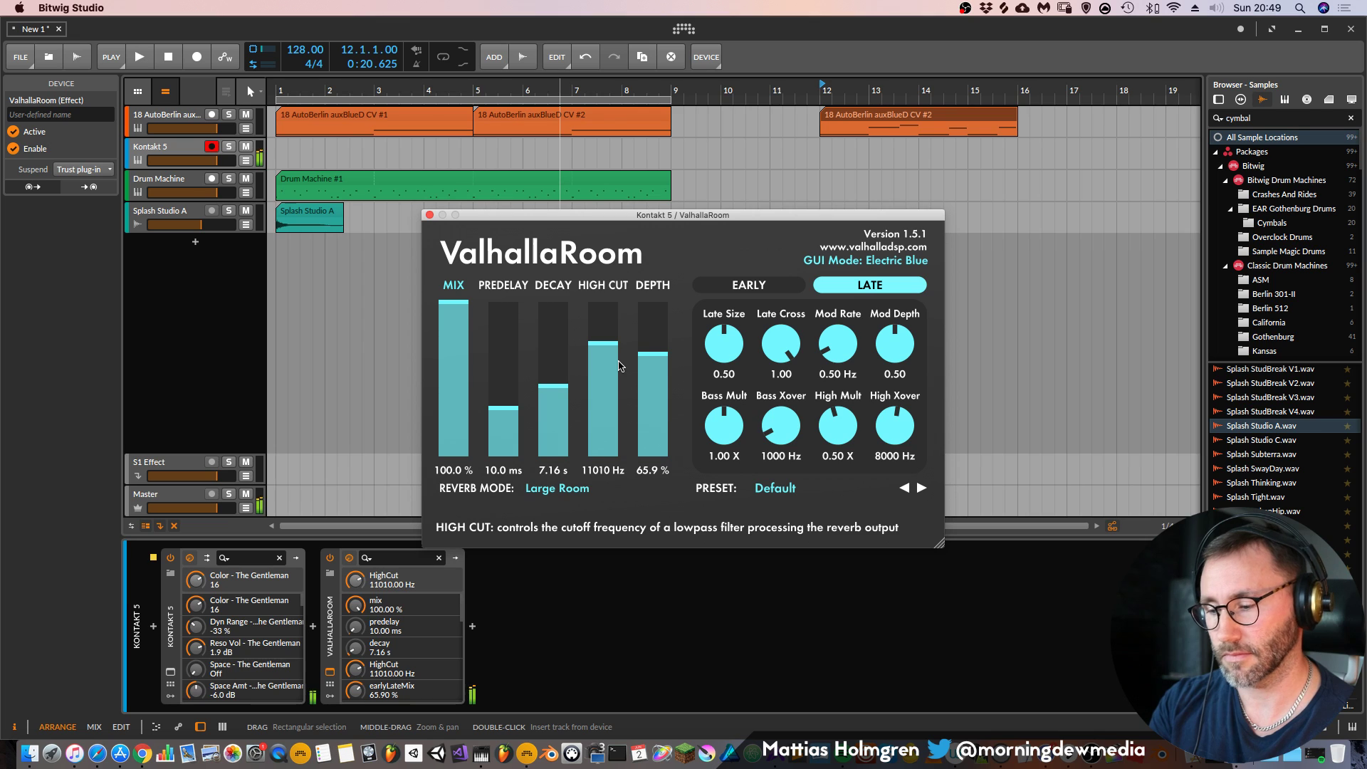
scroll(618, 366, "up", 1)
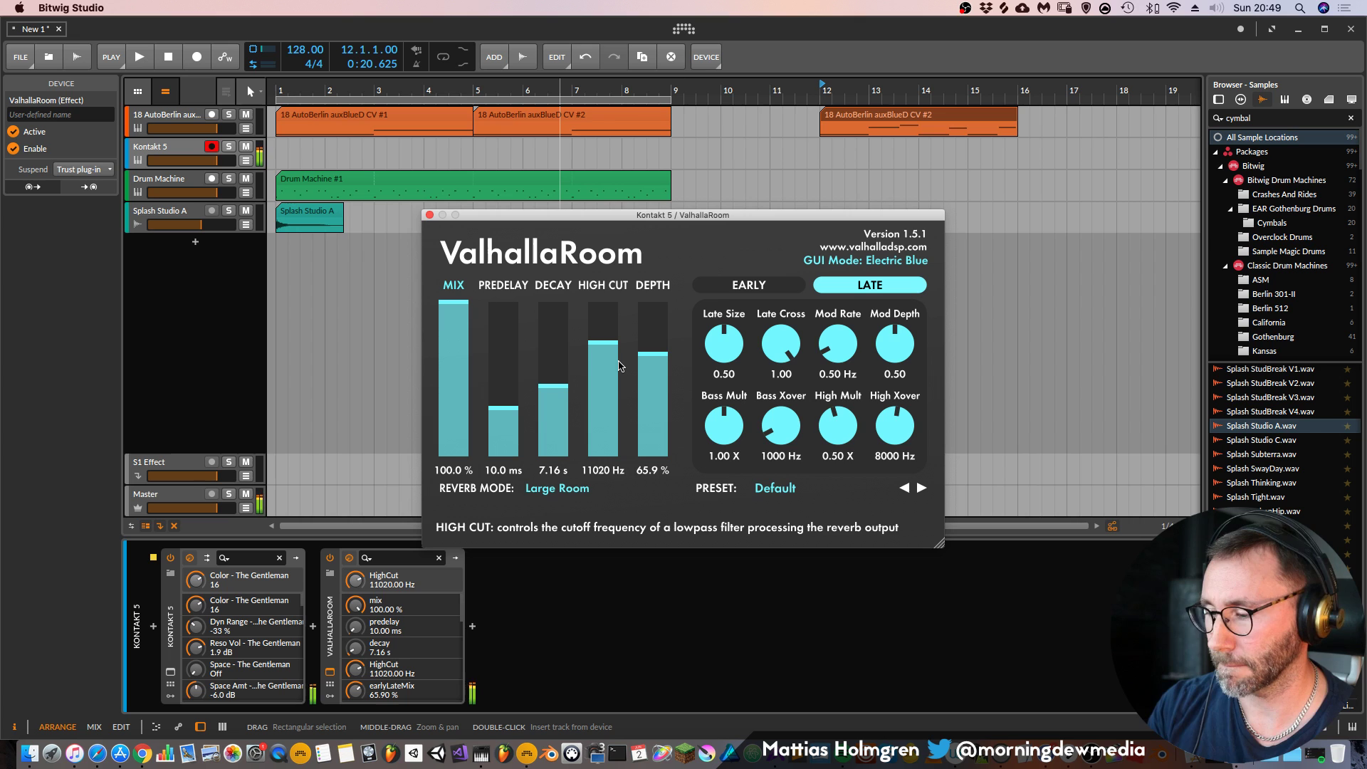
Set ValhallaRoom's mix to 30 % and decay to 8.99 s, and close its window
left_click_drag(554, 386, 554, 400)
left_click_drag(454, 305, 454, 408)
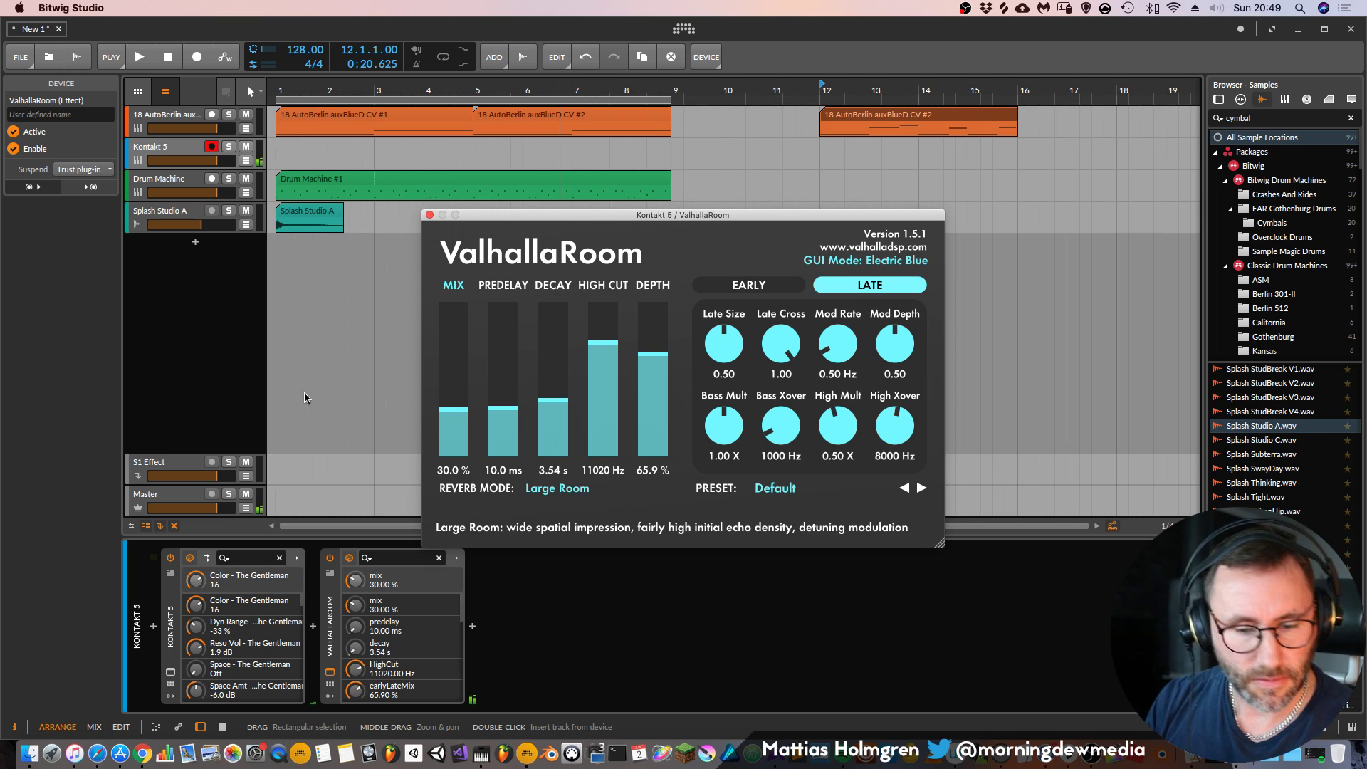
left_click_drag(550, 403, 549, 379)
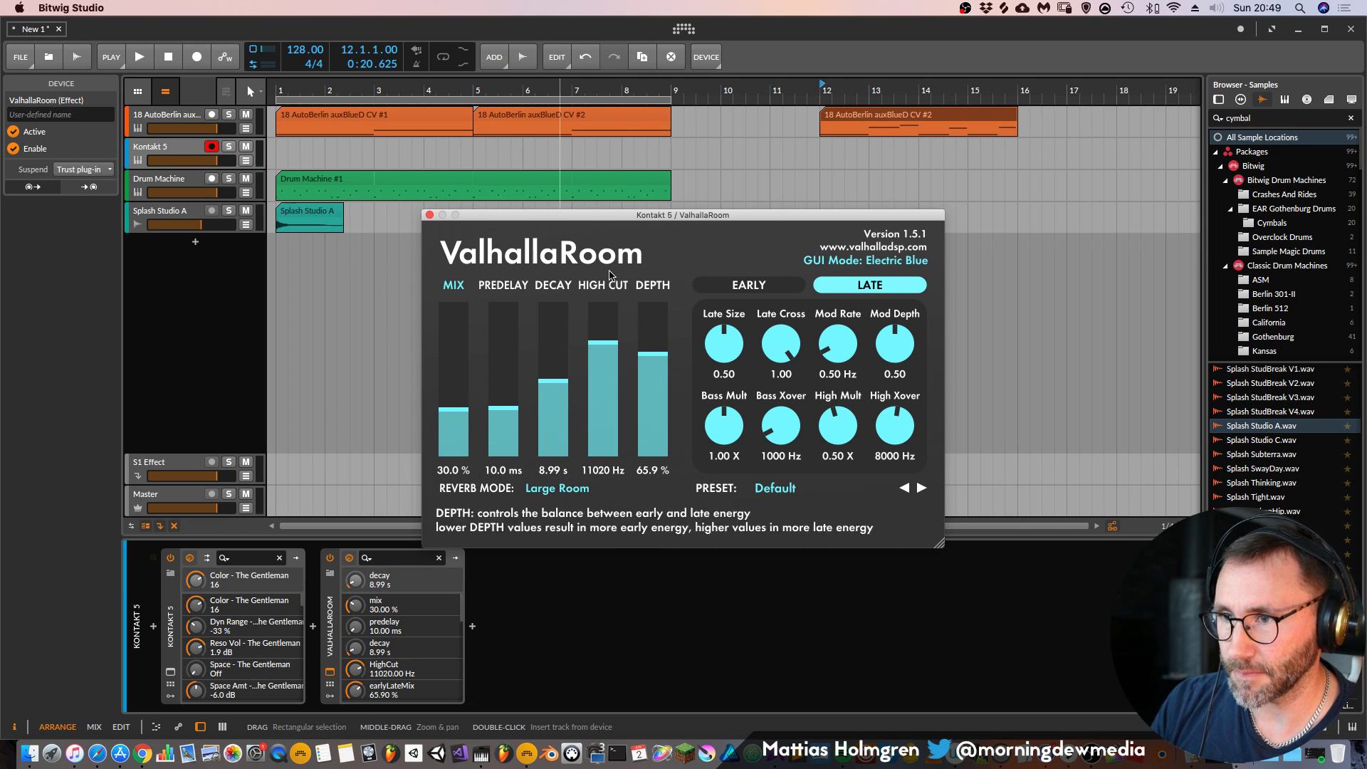
left_click(430, 215)
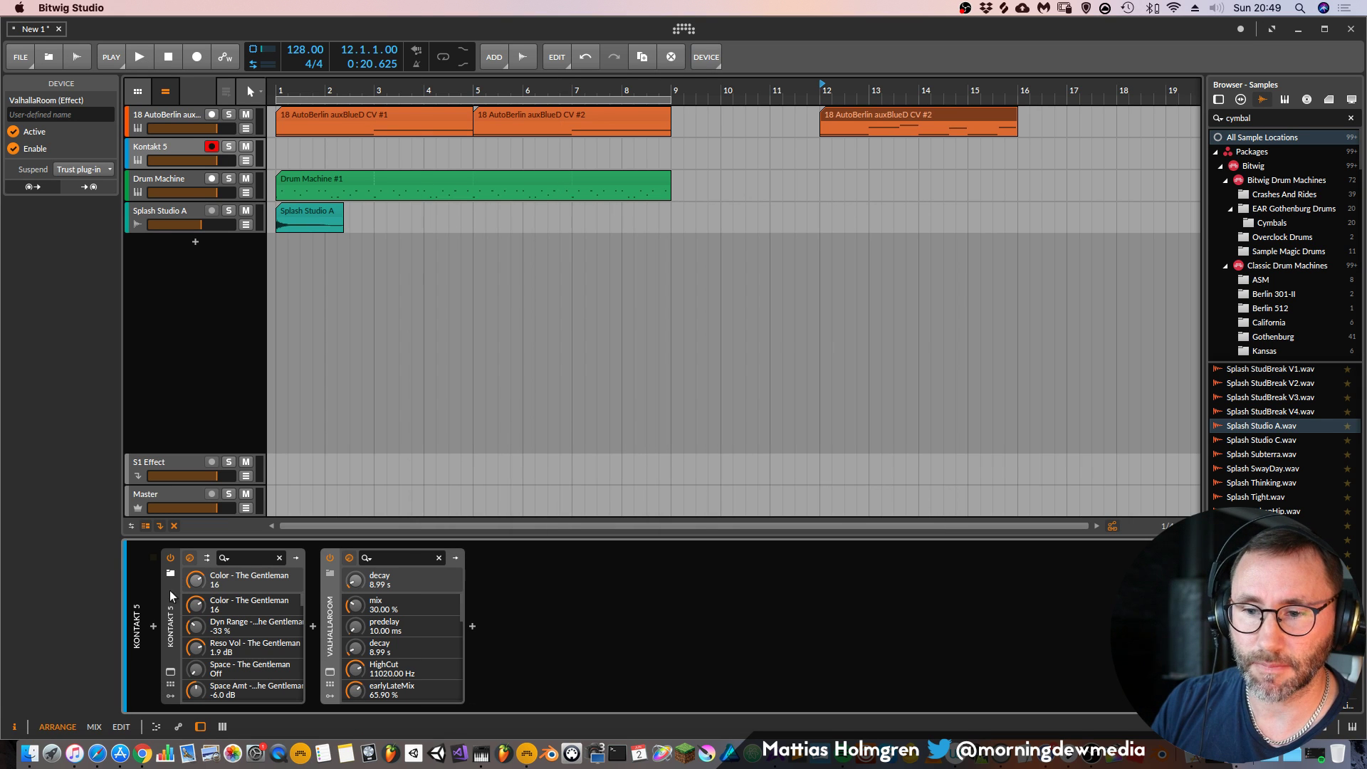
left_click(170, 672)
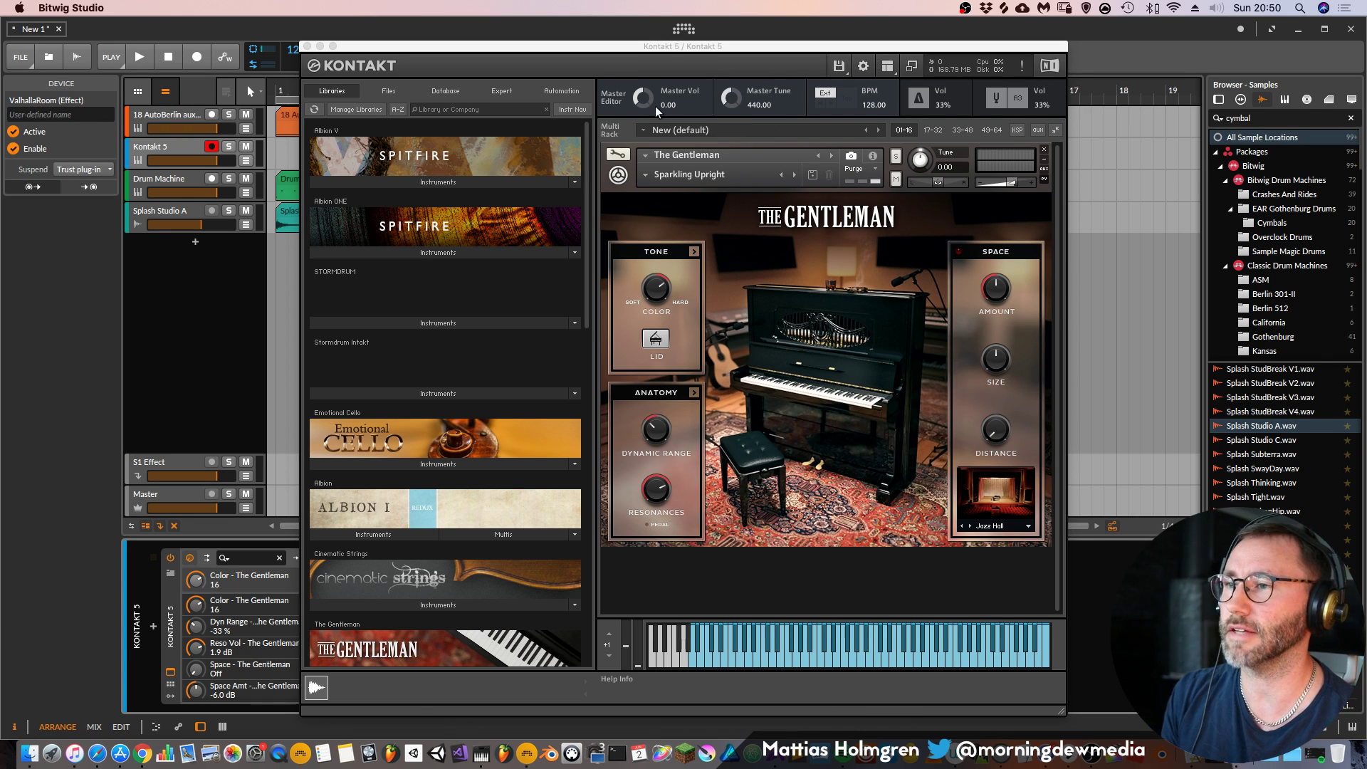
left_click_drag(711, 33, 688, 8)
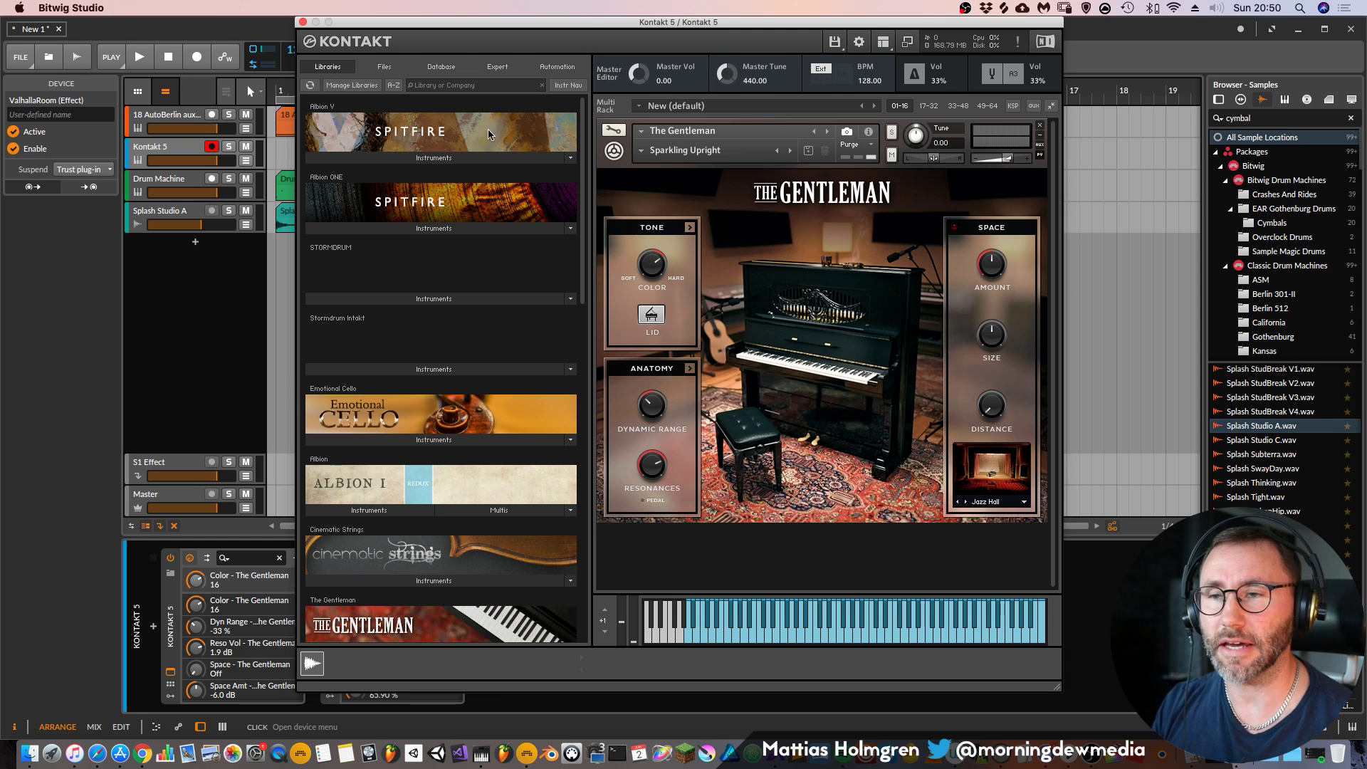
left_click_drag(358, 28, 351, 60)
left_click_drag(680, 54, 692, 29)
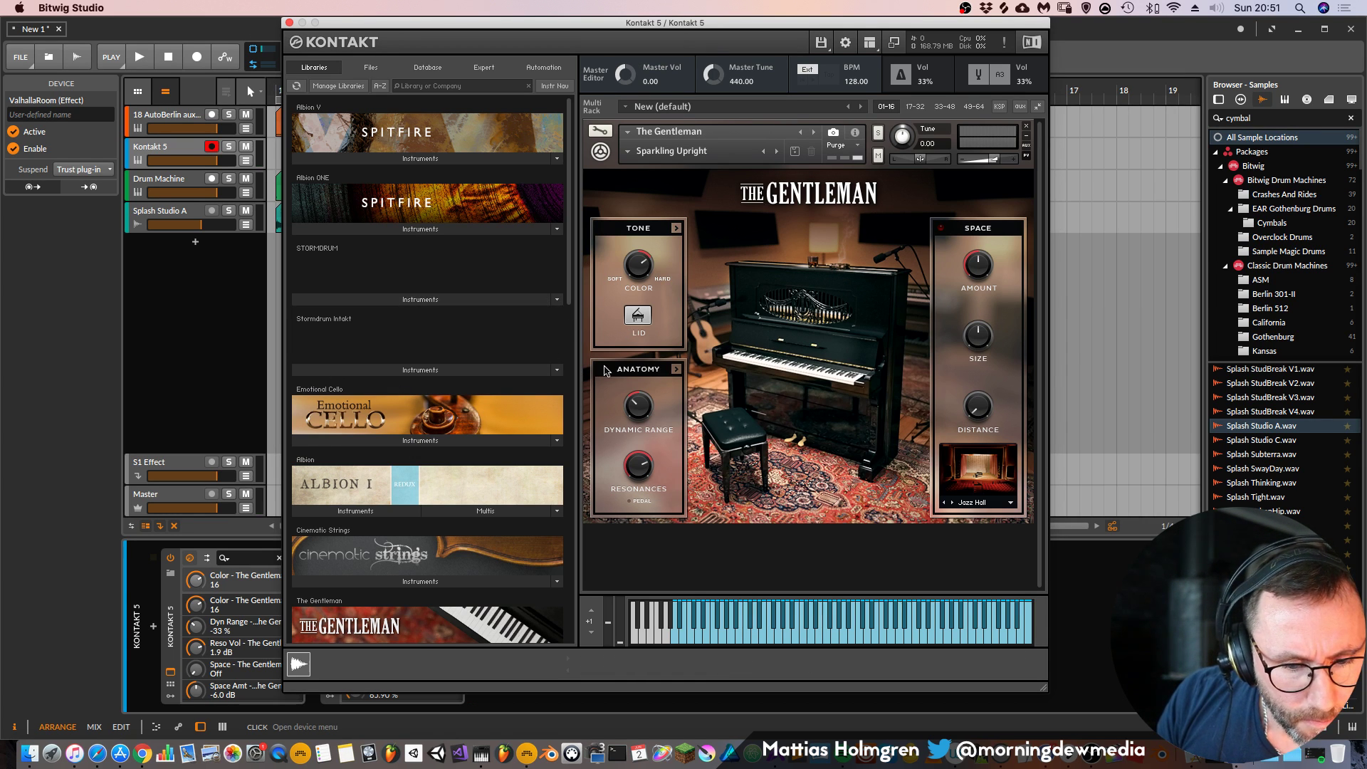
left_click(289, 23)
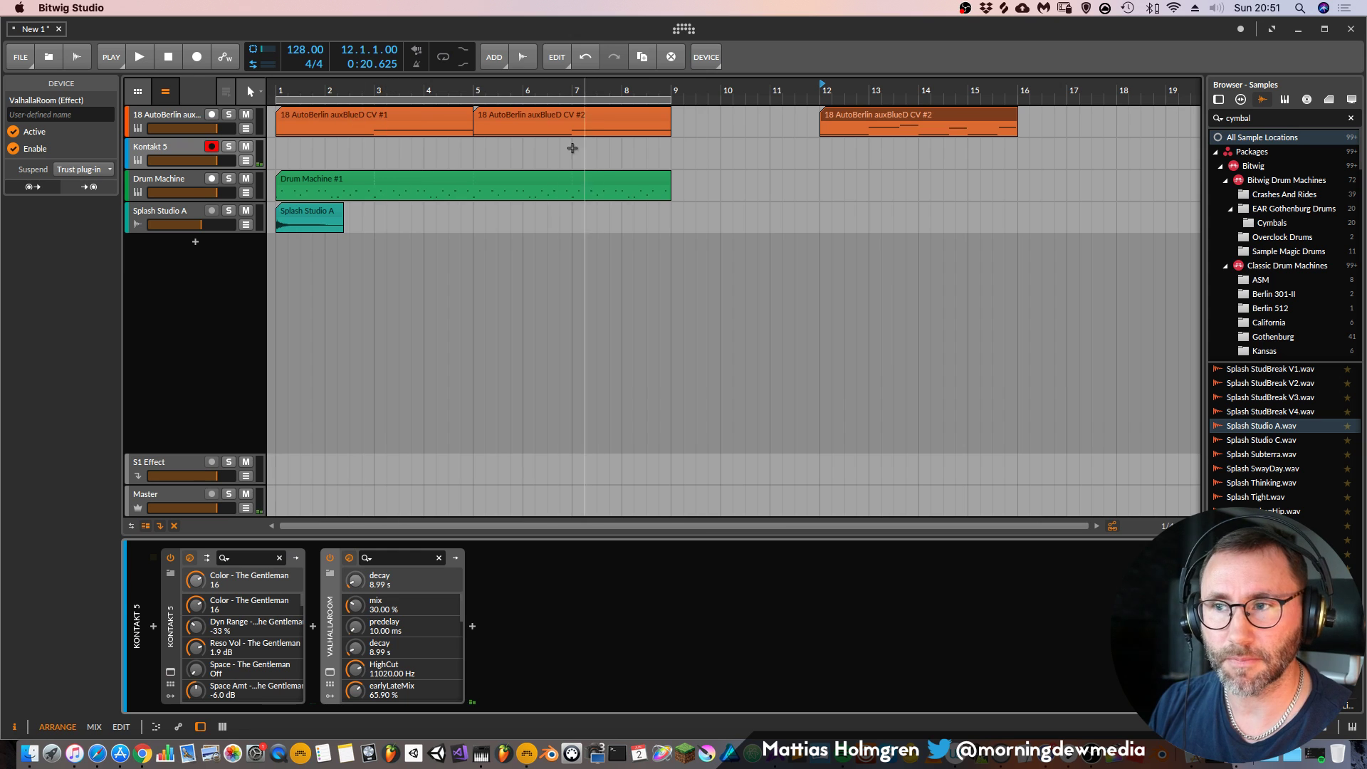
Select the AutoBerlin track, play the arrangement from bar 1 into bar 5, and stop playback
scroll(607, 181, "up", 4)
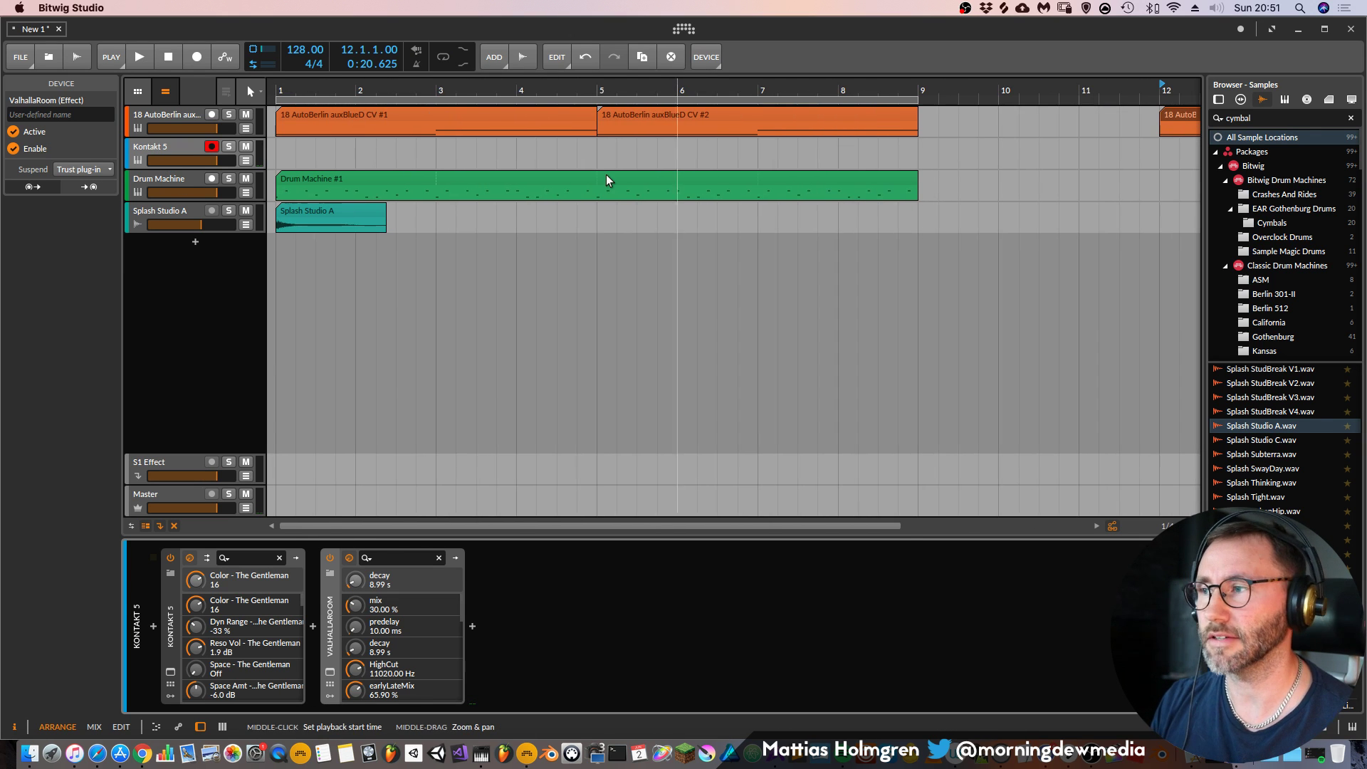
left_click(189, 120)
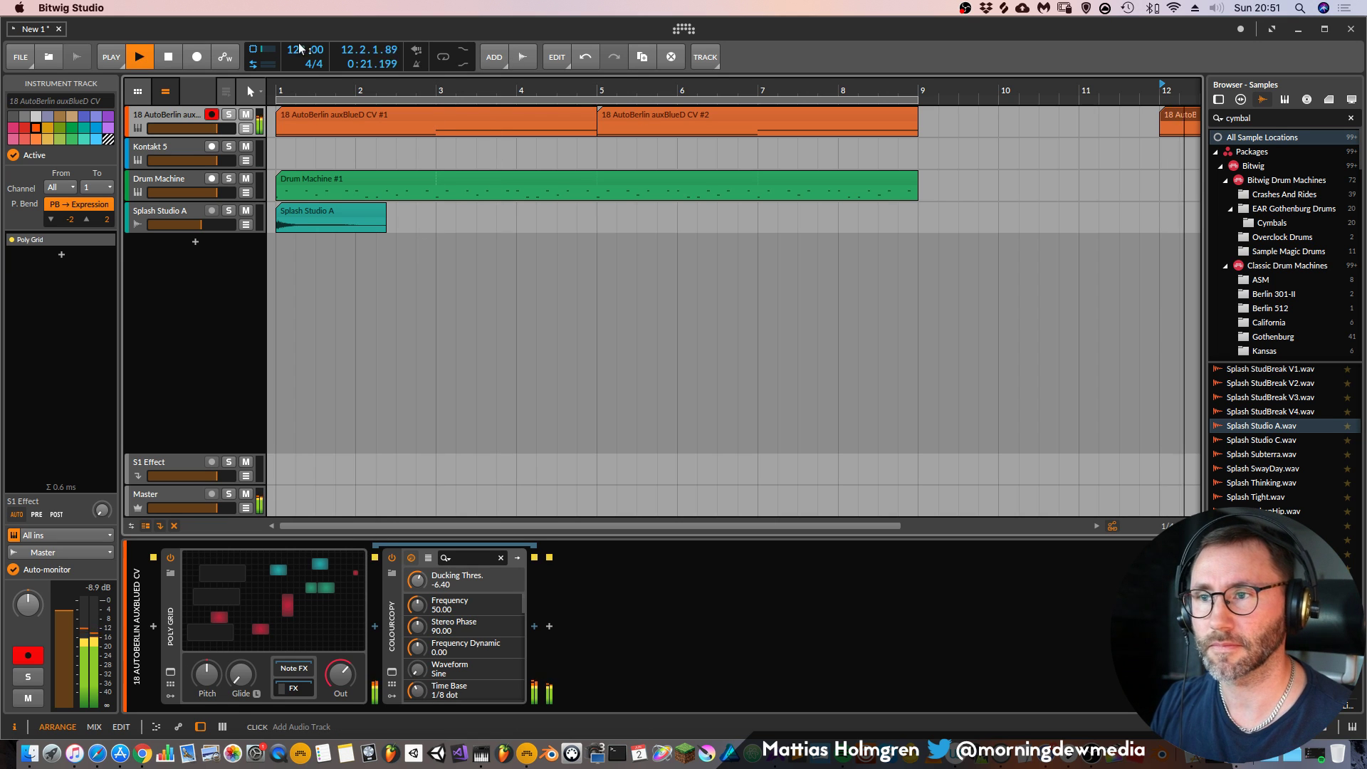
left_click(278, 91)
mouse_move(999, 92)
left_mouse_down()
mouse_move(976, 60)
mouse_move(940, 55)
left_mouse_up()
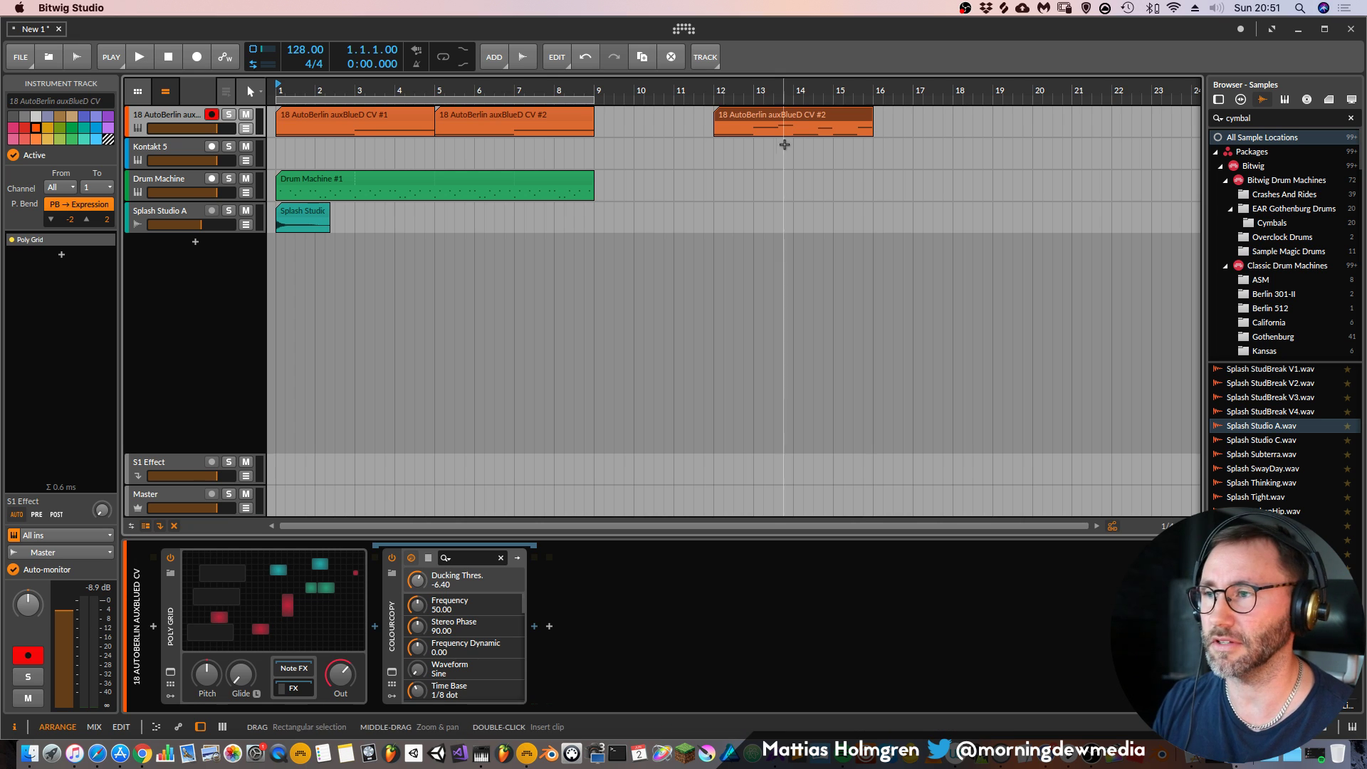
double_click(815, 114)
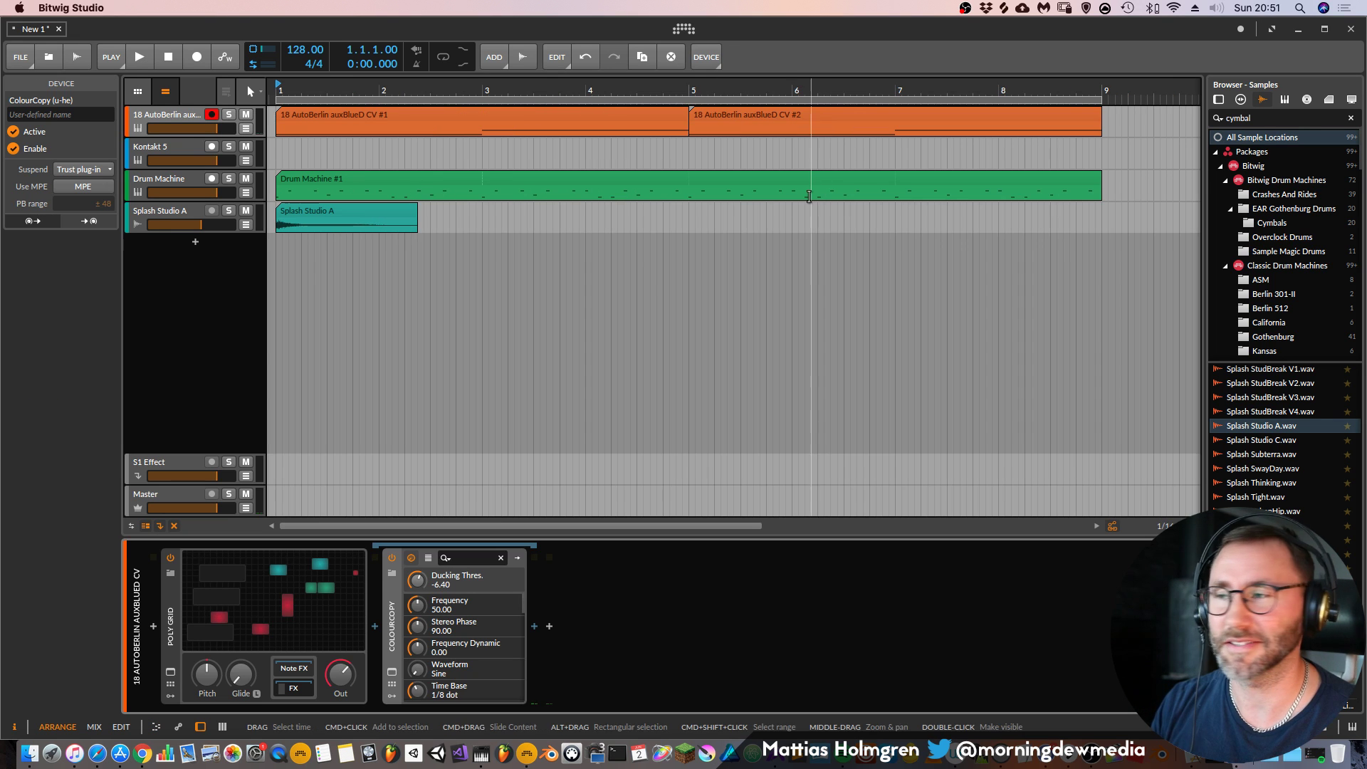
key("space")
left_click_drag(602, 87, 466, 59)
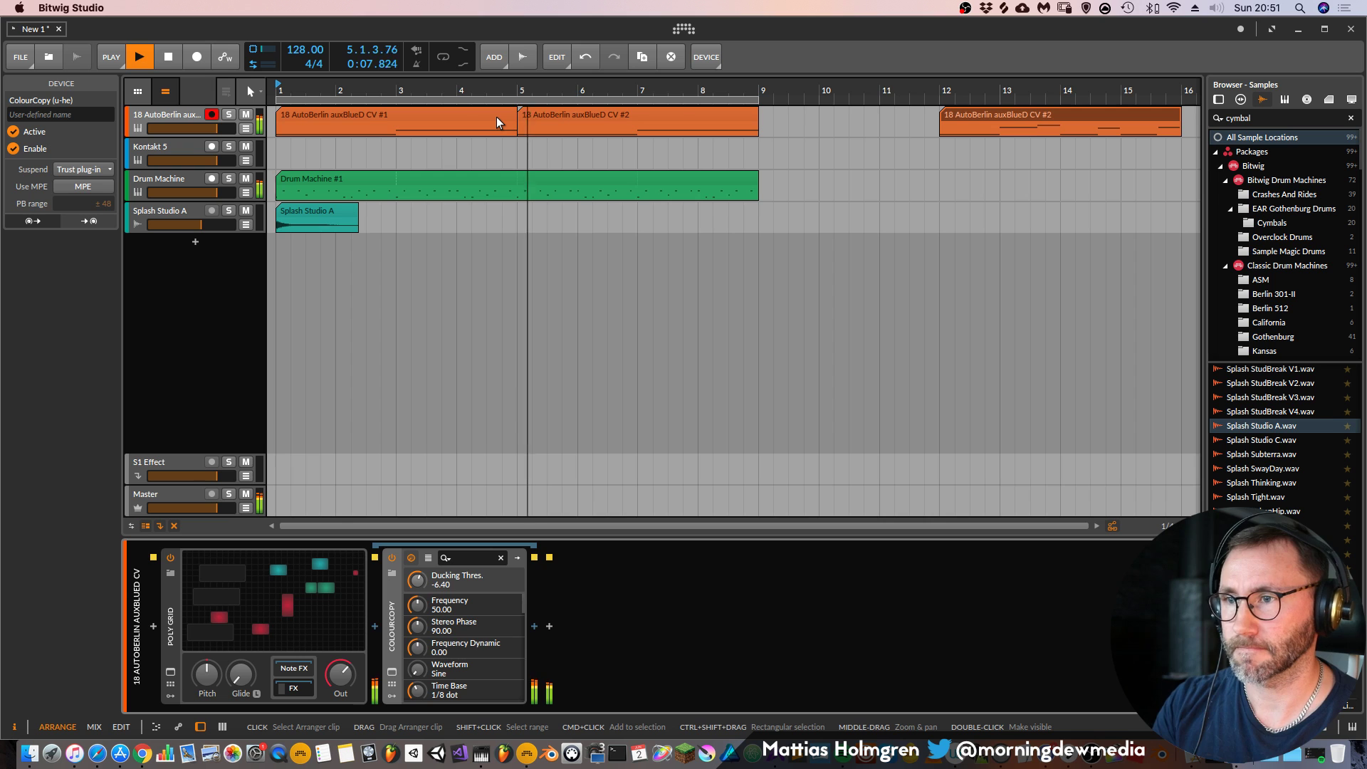
key("space")
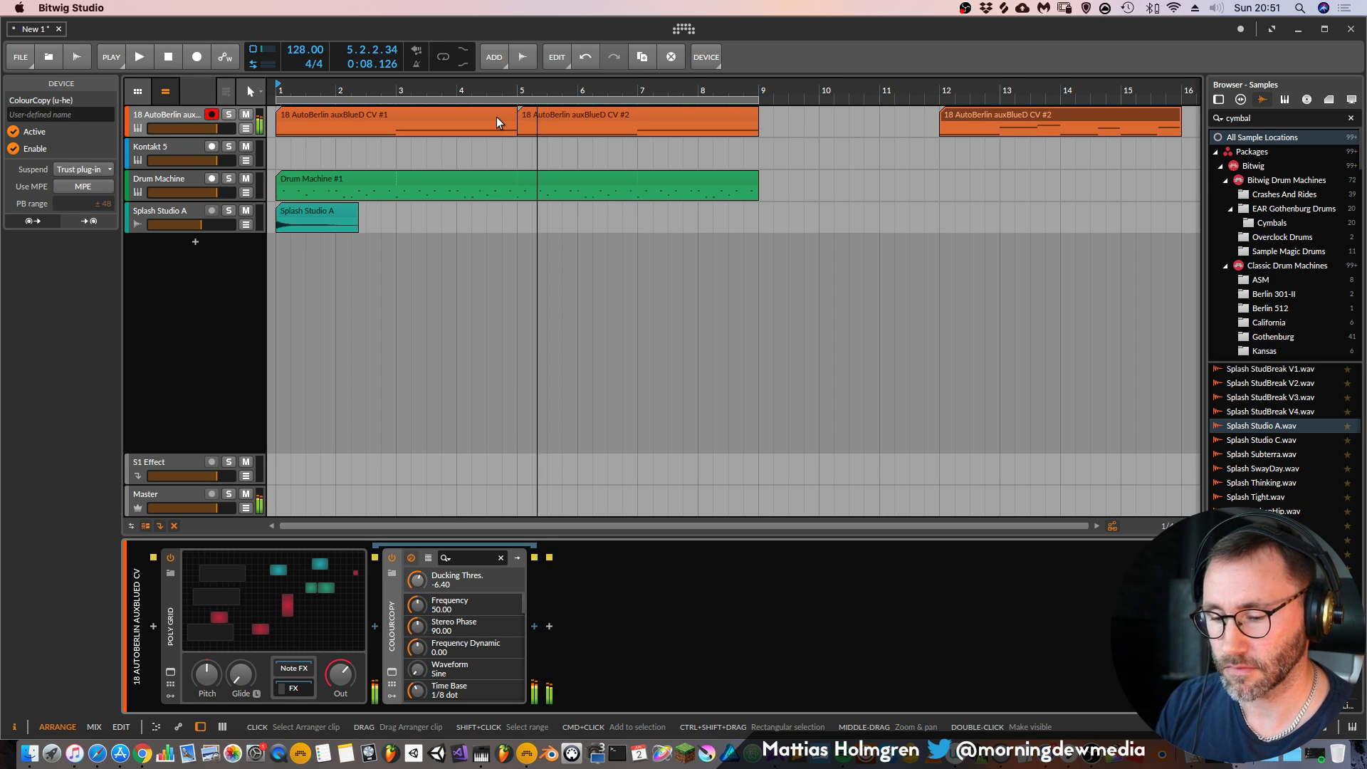
Select the Kontakt 5 track and play the arrangement from bar 1 twice to try out the piano, stopping playback at the end
left_click(182, 147)
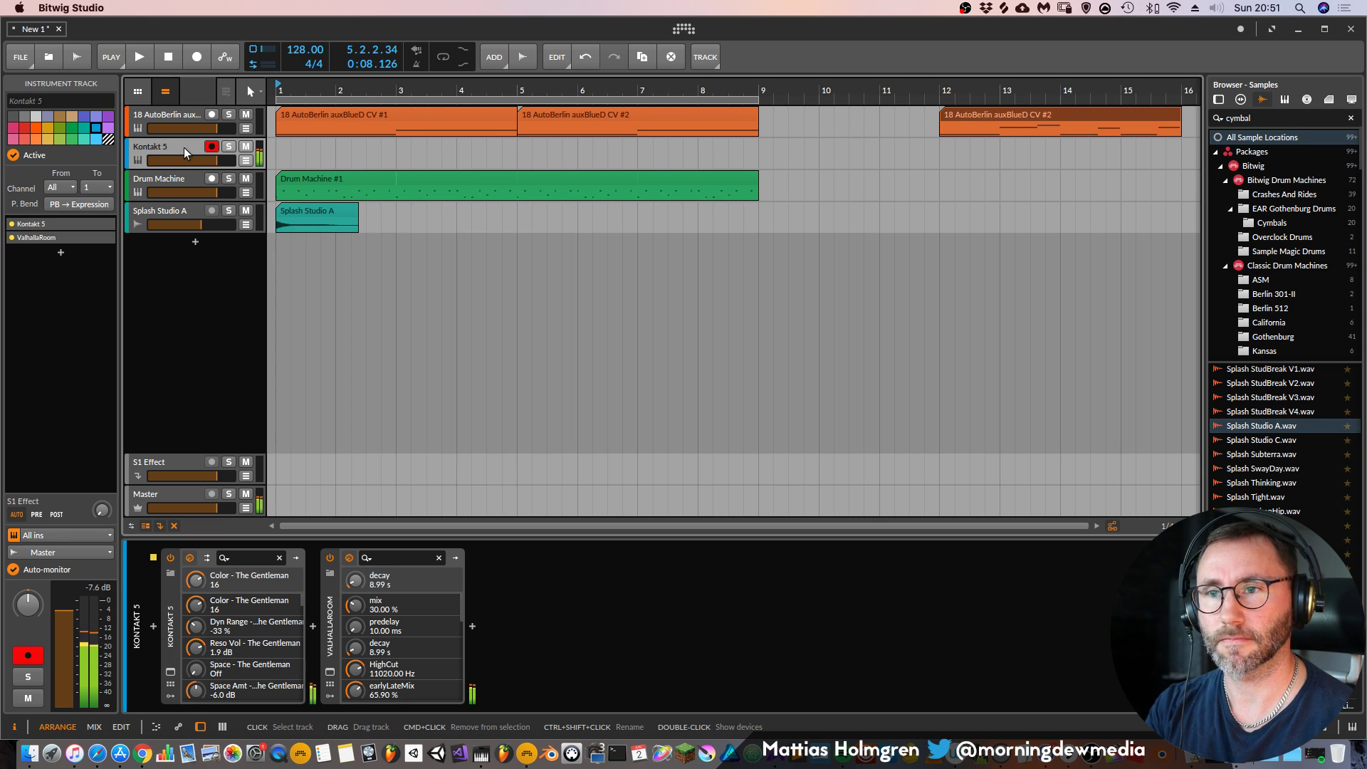
key("space")
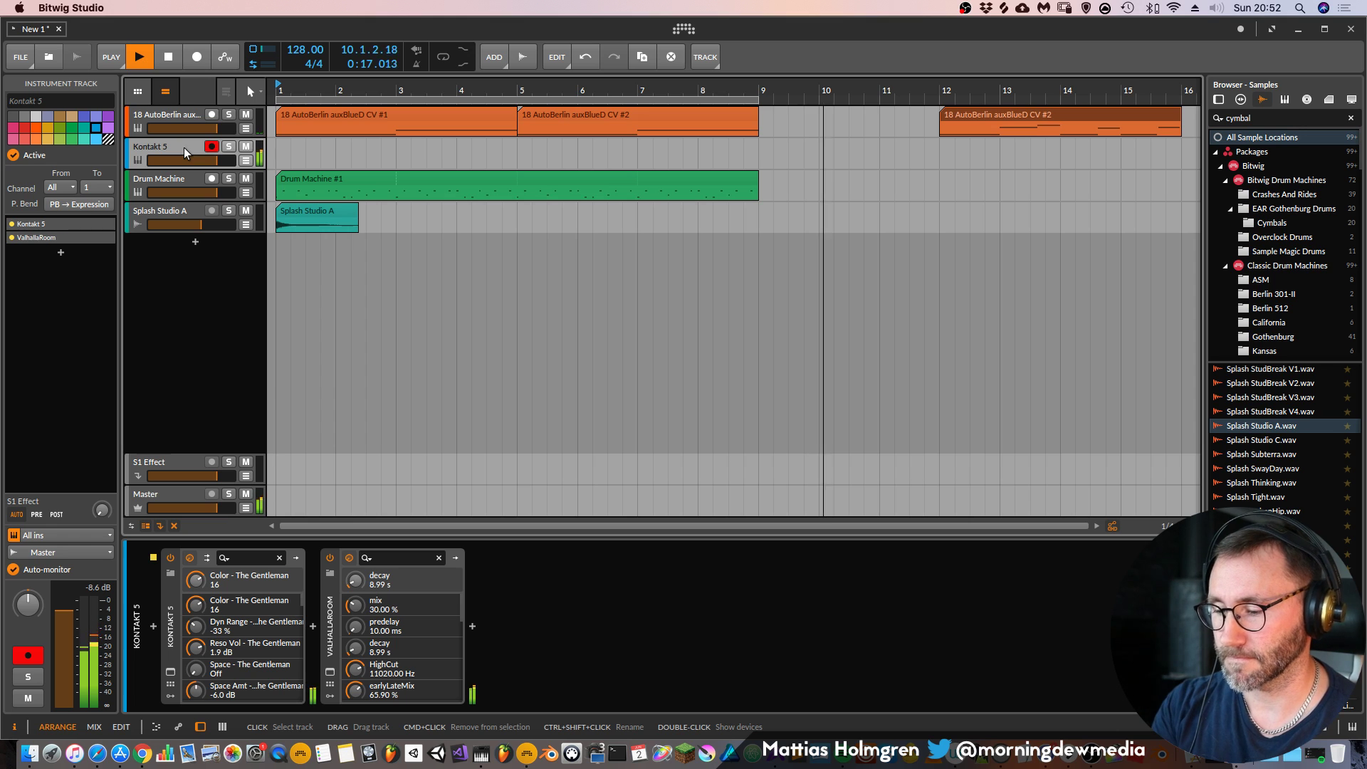
key("space")
key("space")
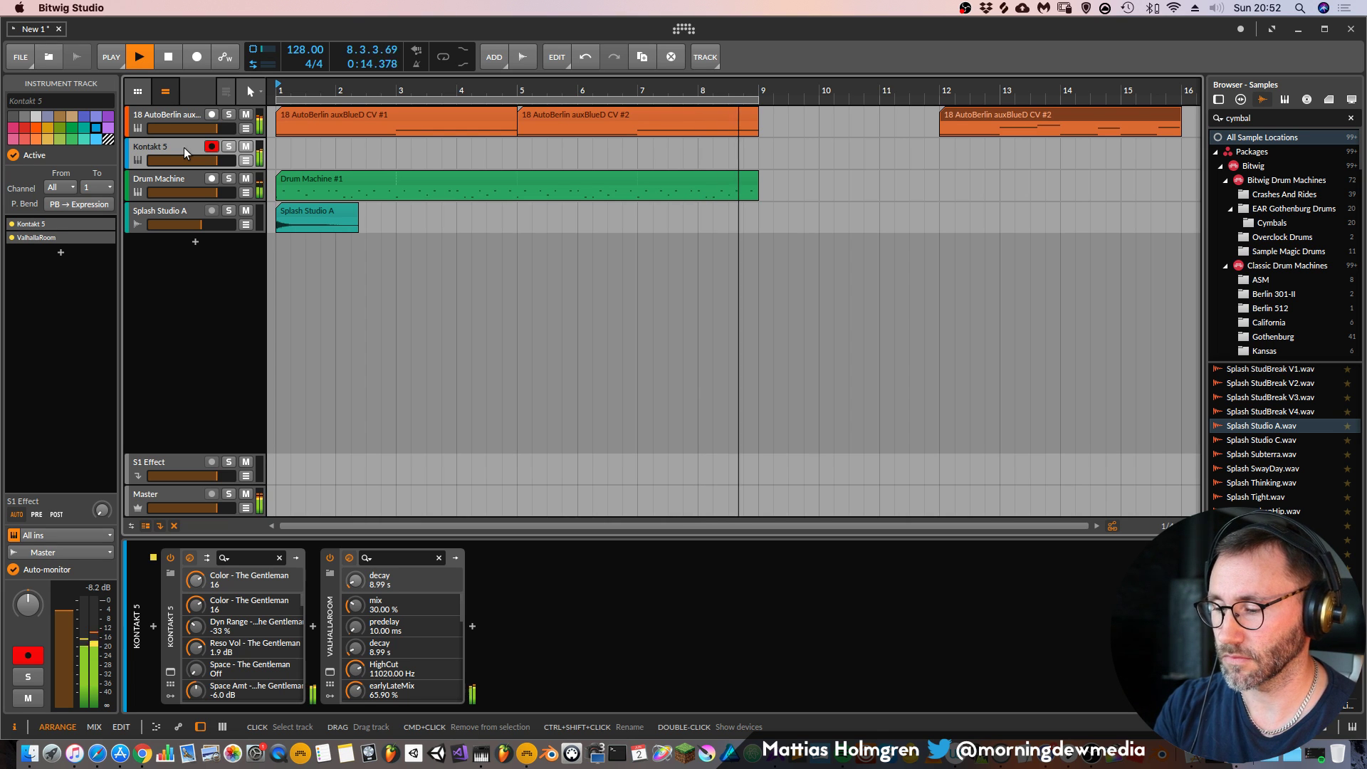
key("space")
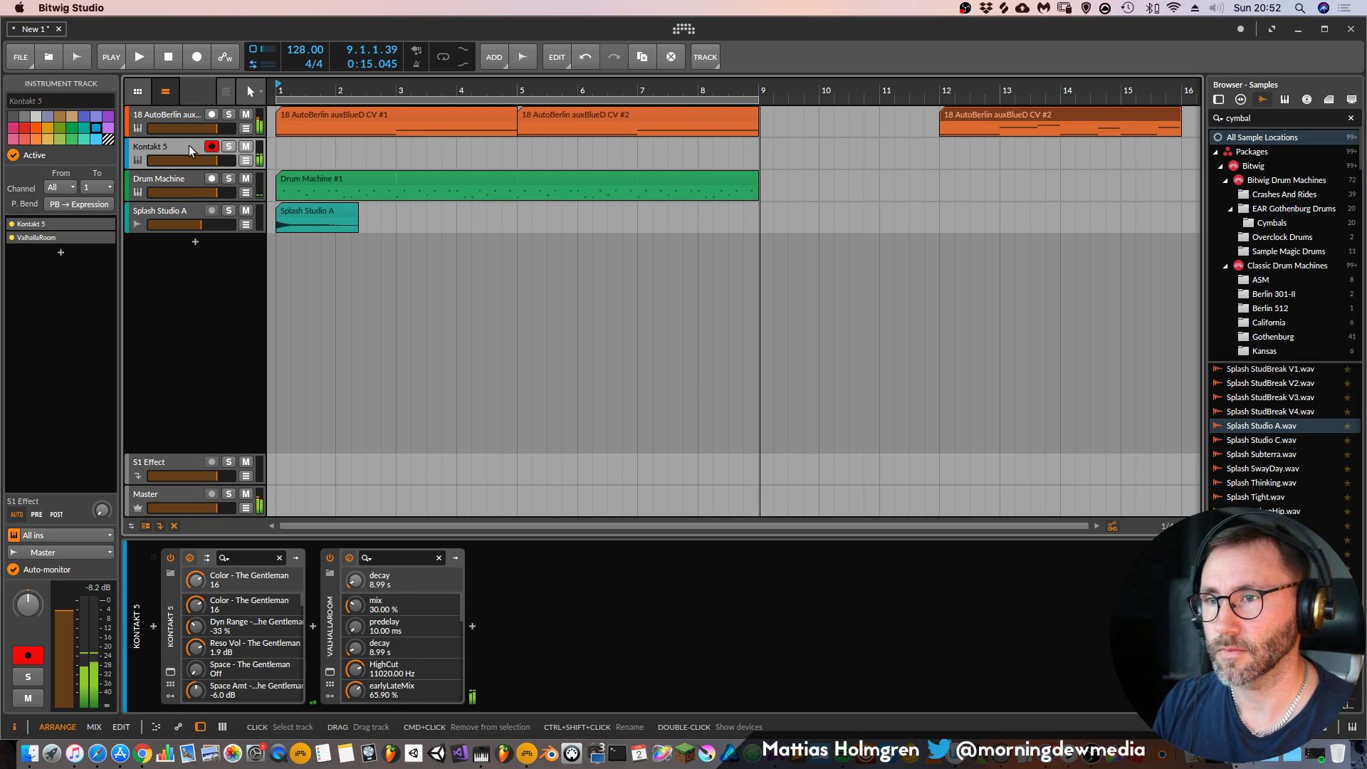
Mute the G#1 notes starting at bars 3 and 7 in the AutoBerlin clips, and return to the Kontakt 5 device chain
double_click(420, 118)
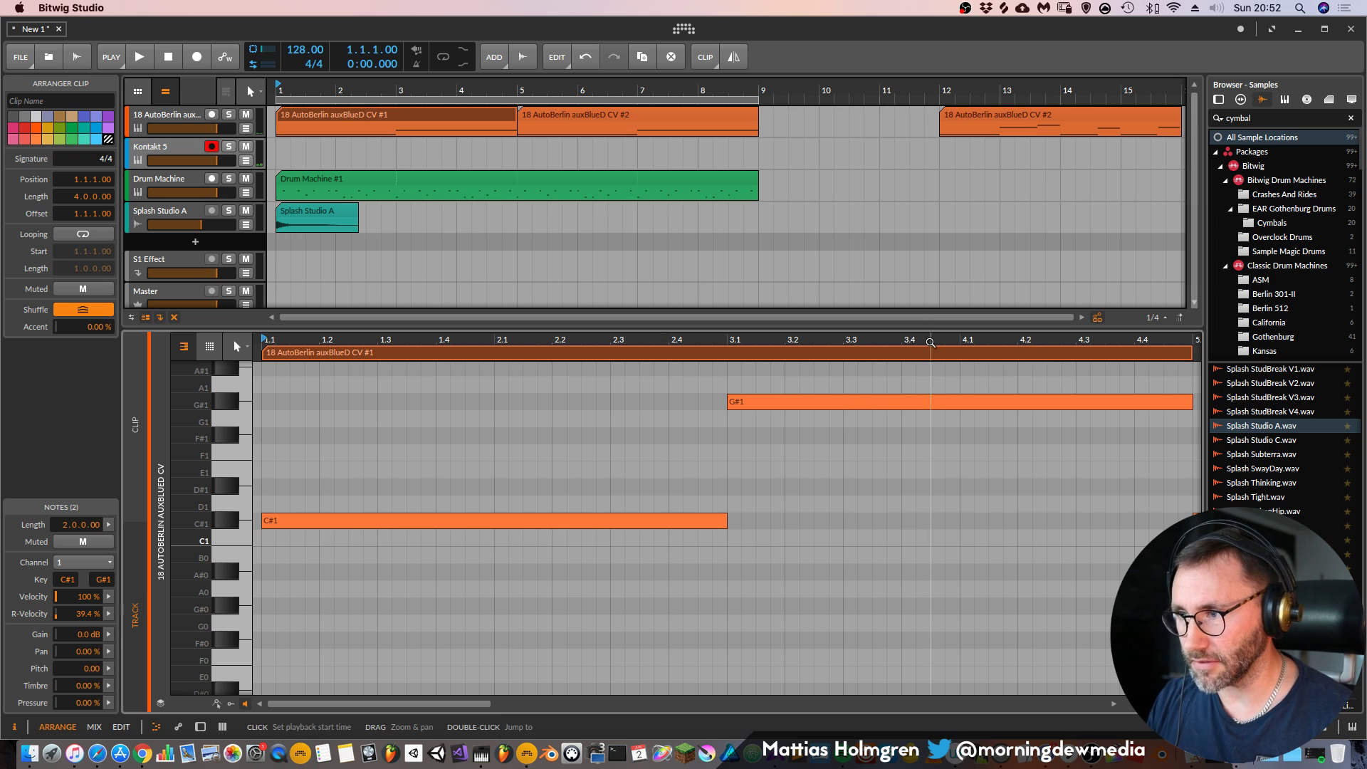
left_click_drag(931, 340, 731, 379)
left_click_drag(799, 419, 456, 390)
key("alt+m")
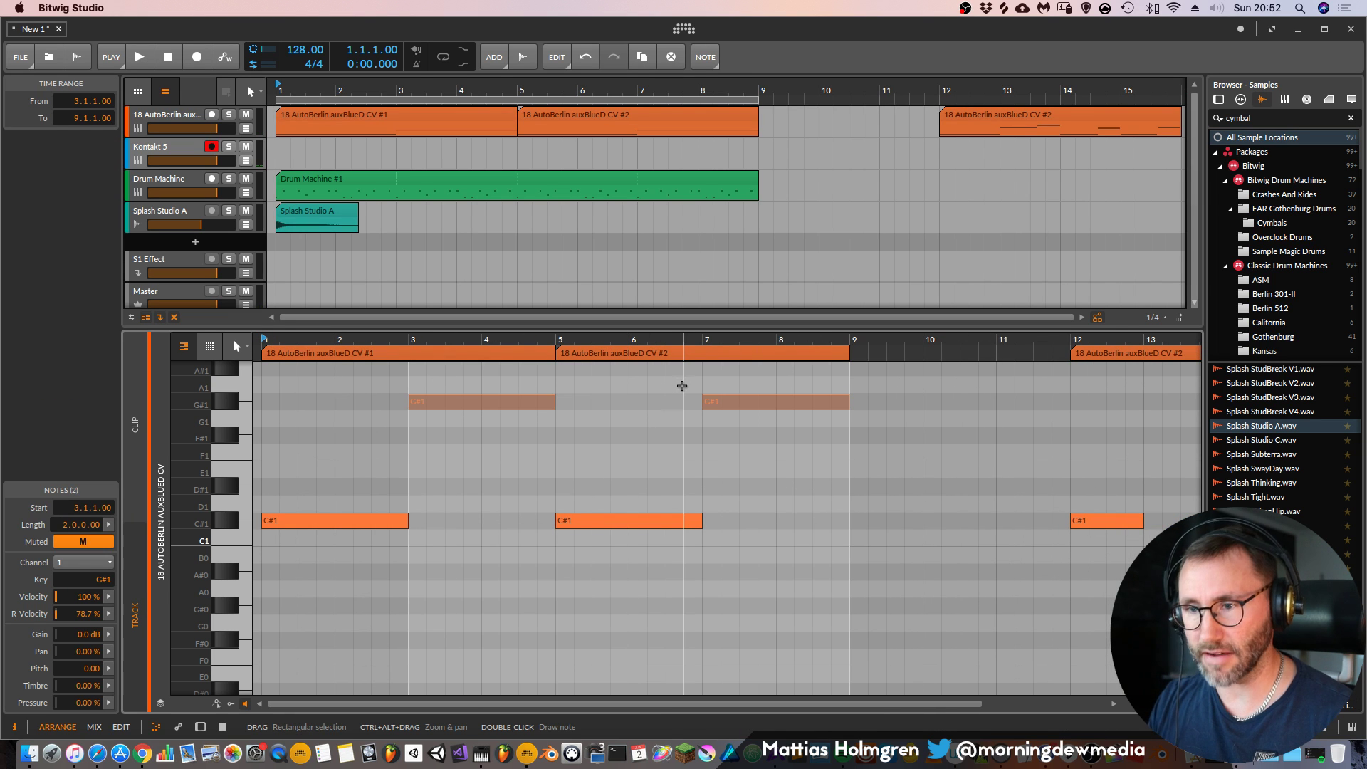
key("d")
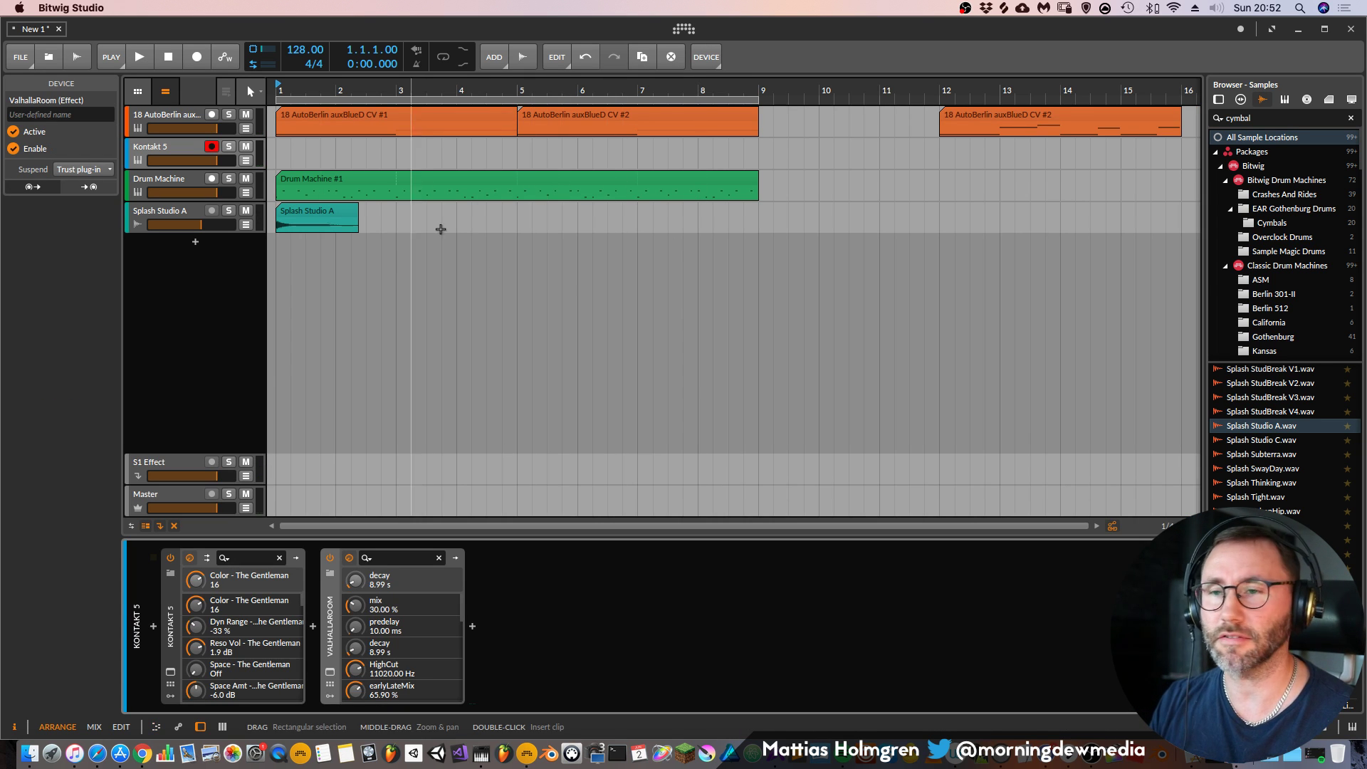
Play the arrangement repeatedly from bar 1 to rehearse the piano part over the beat
key("space")
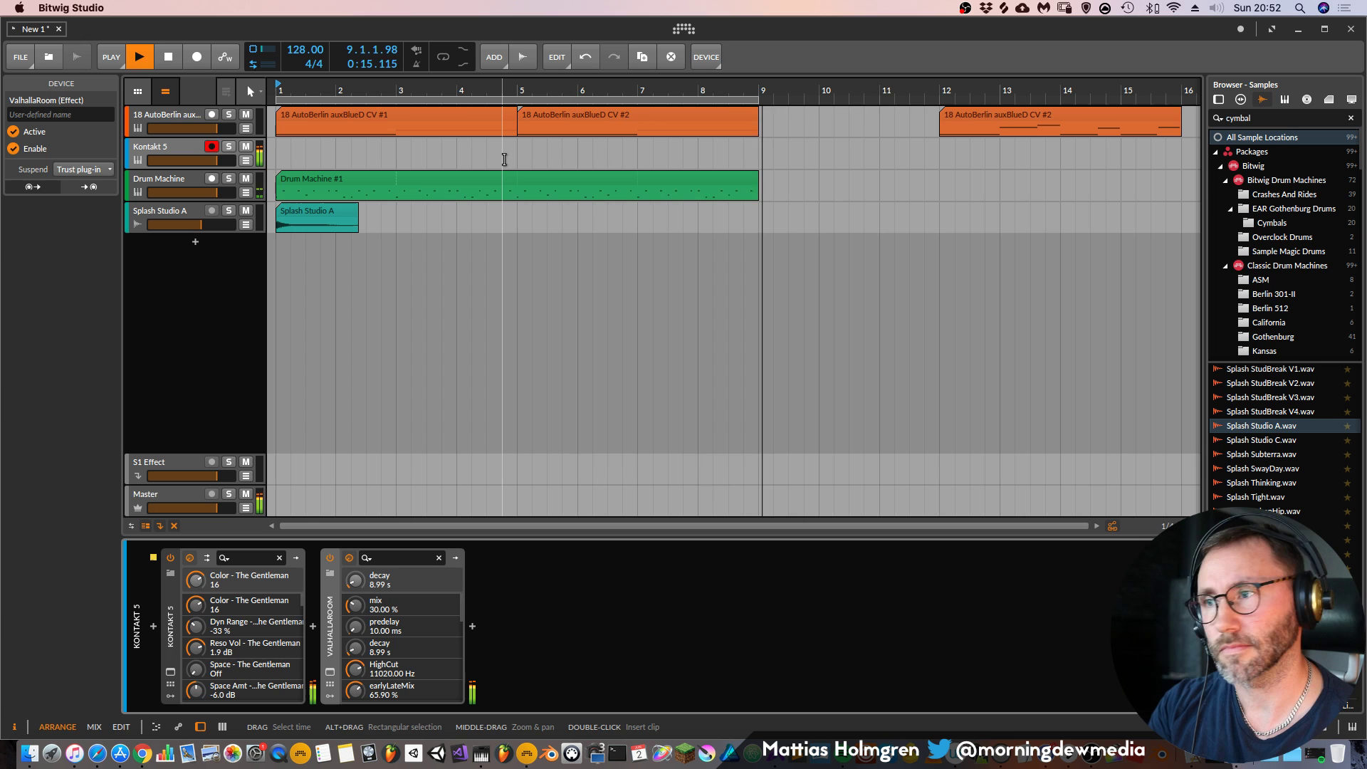
key("space")
key("space")
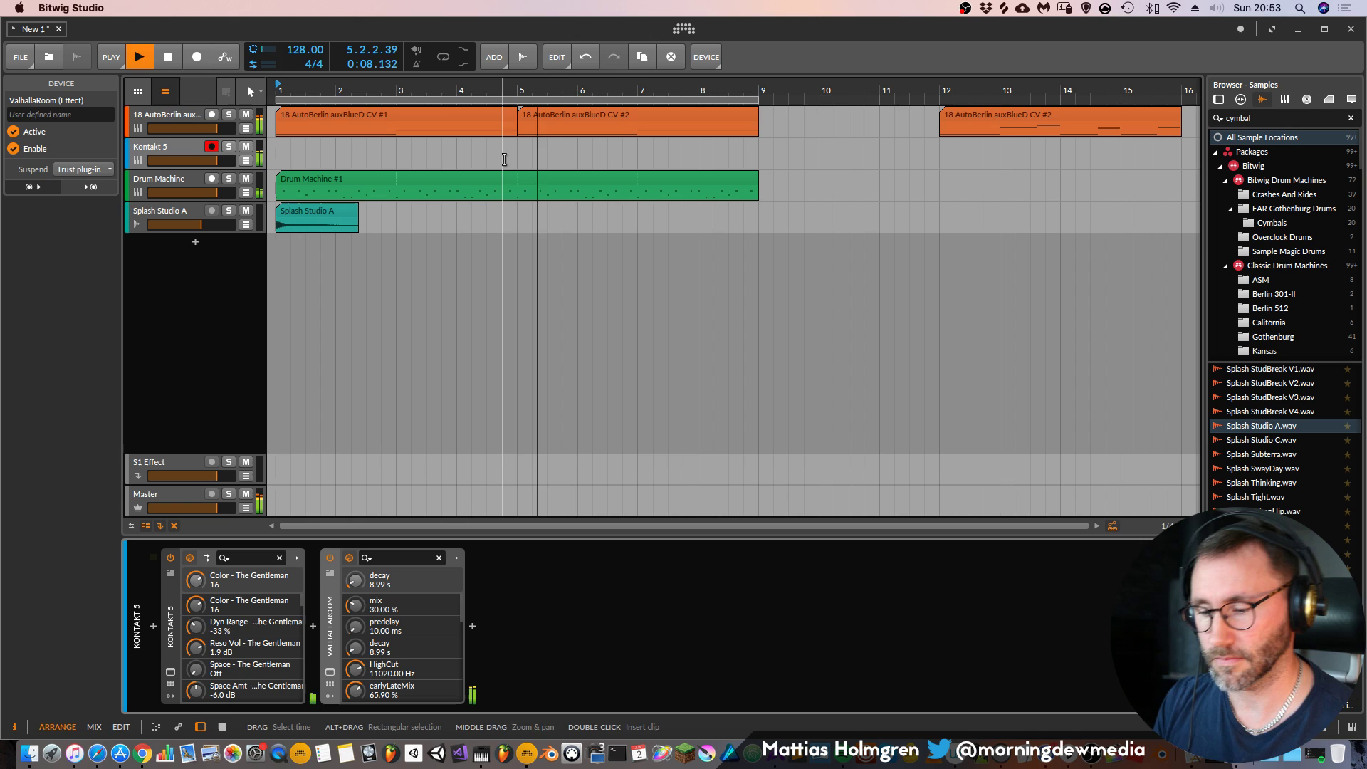
key("space")
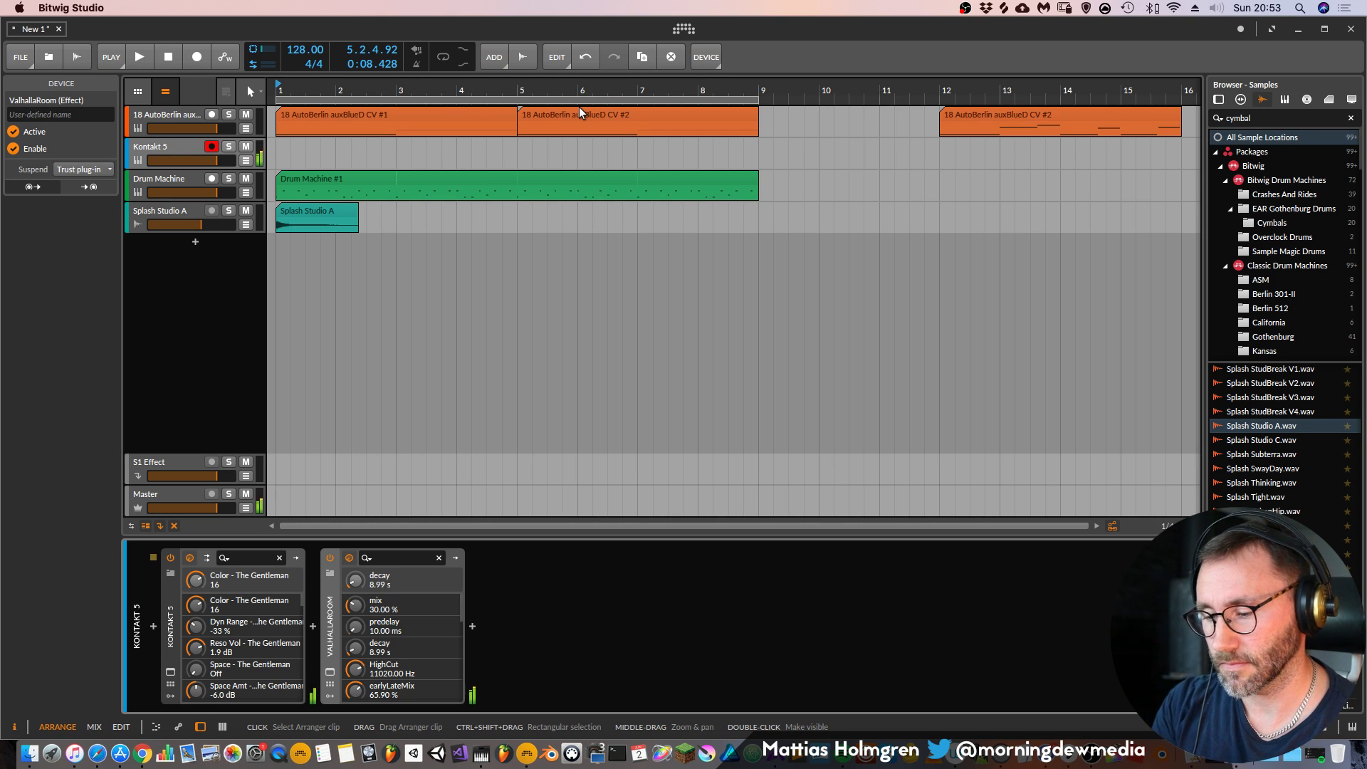
key("space")
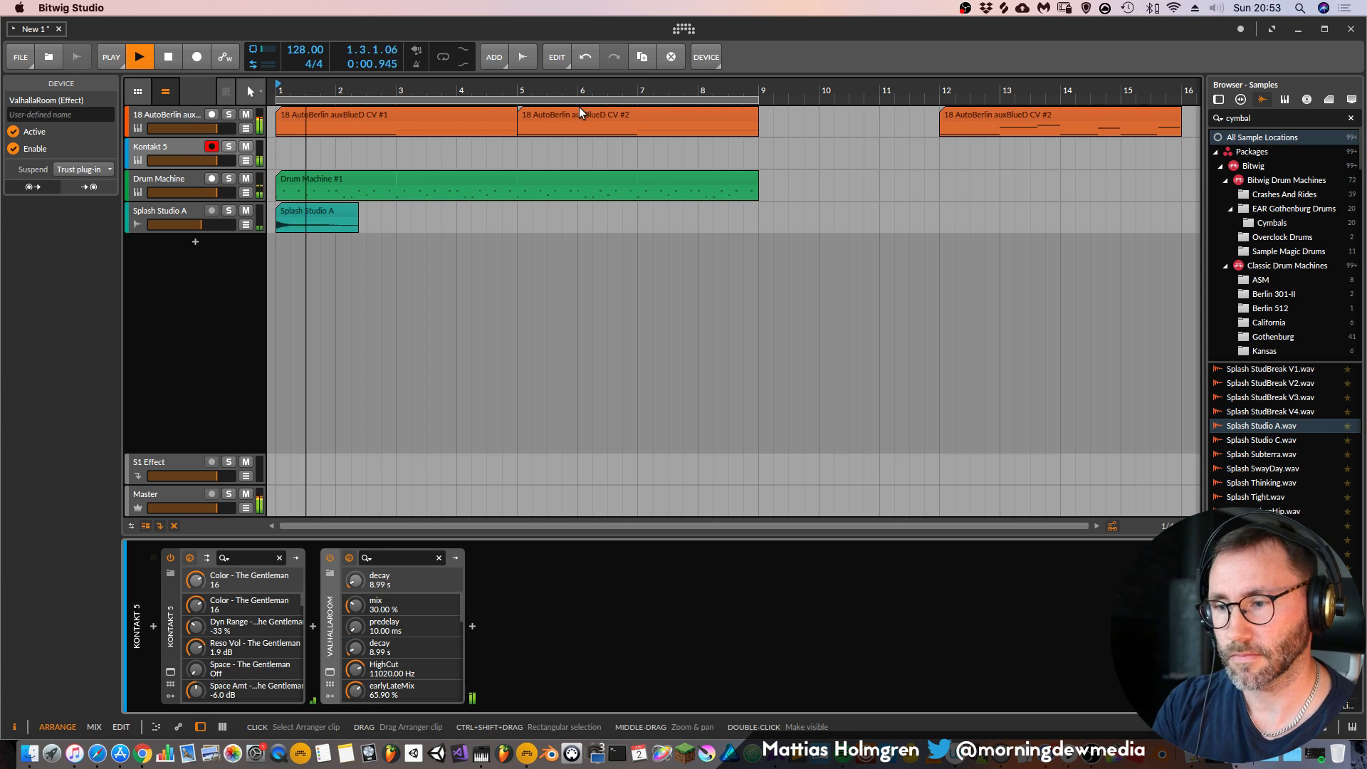
key("space")
key("space")
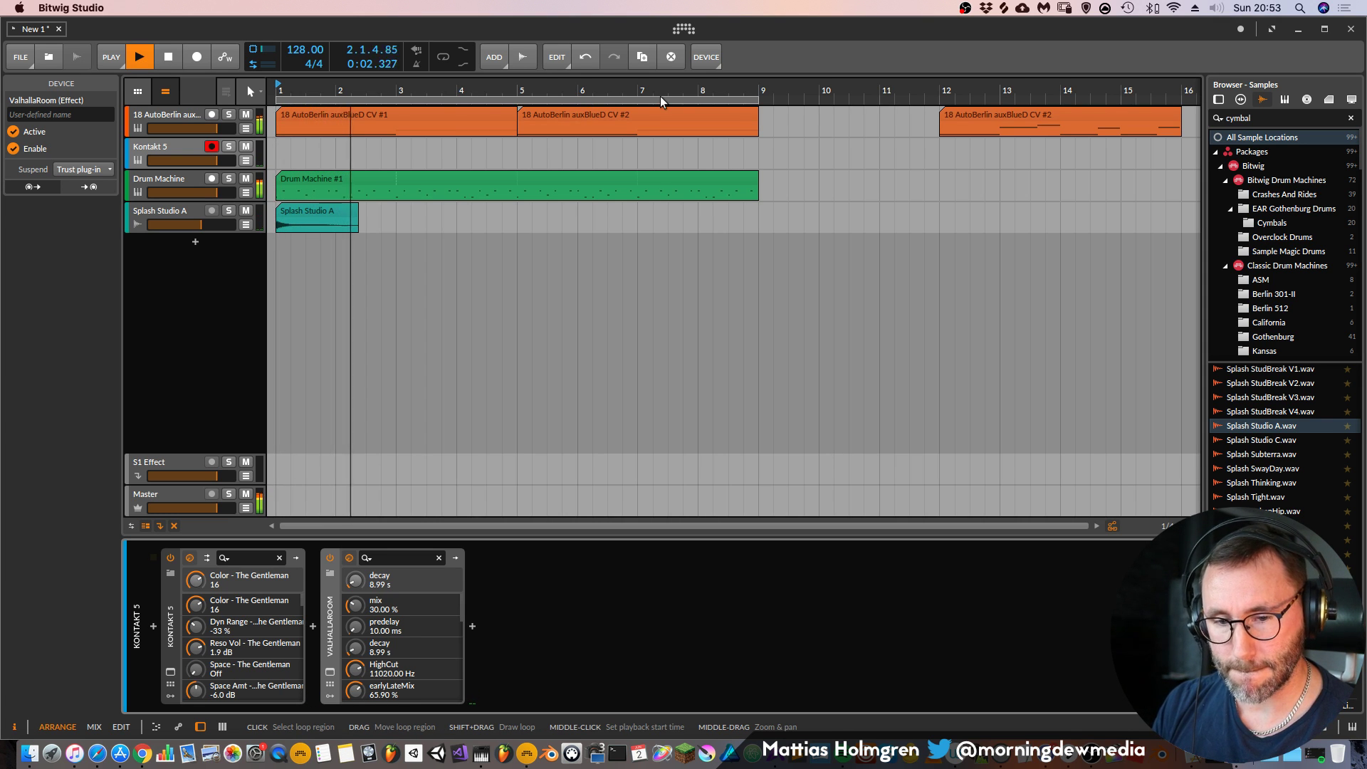
key("space")
key("space")
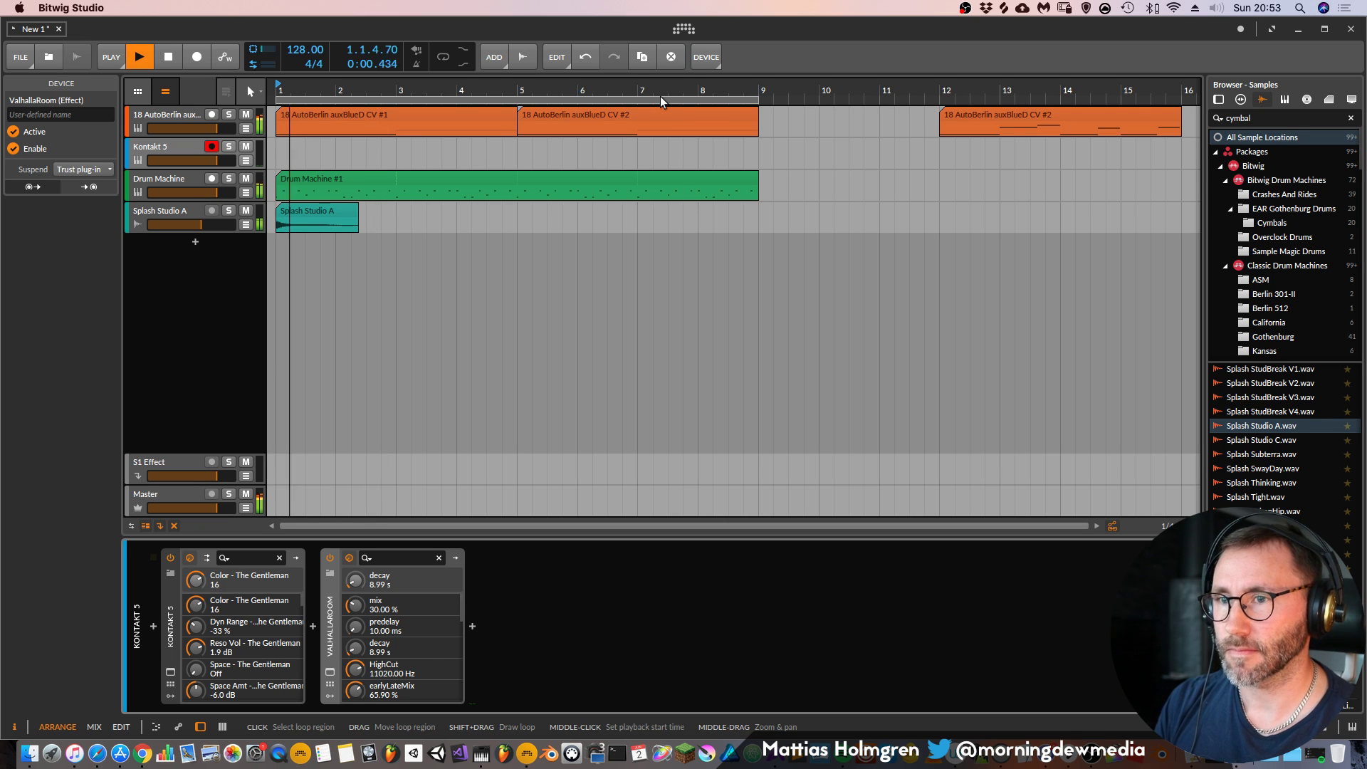
key("space")
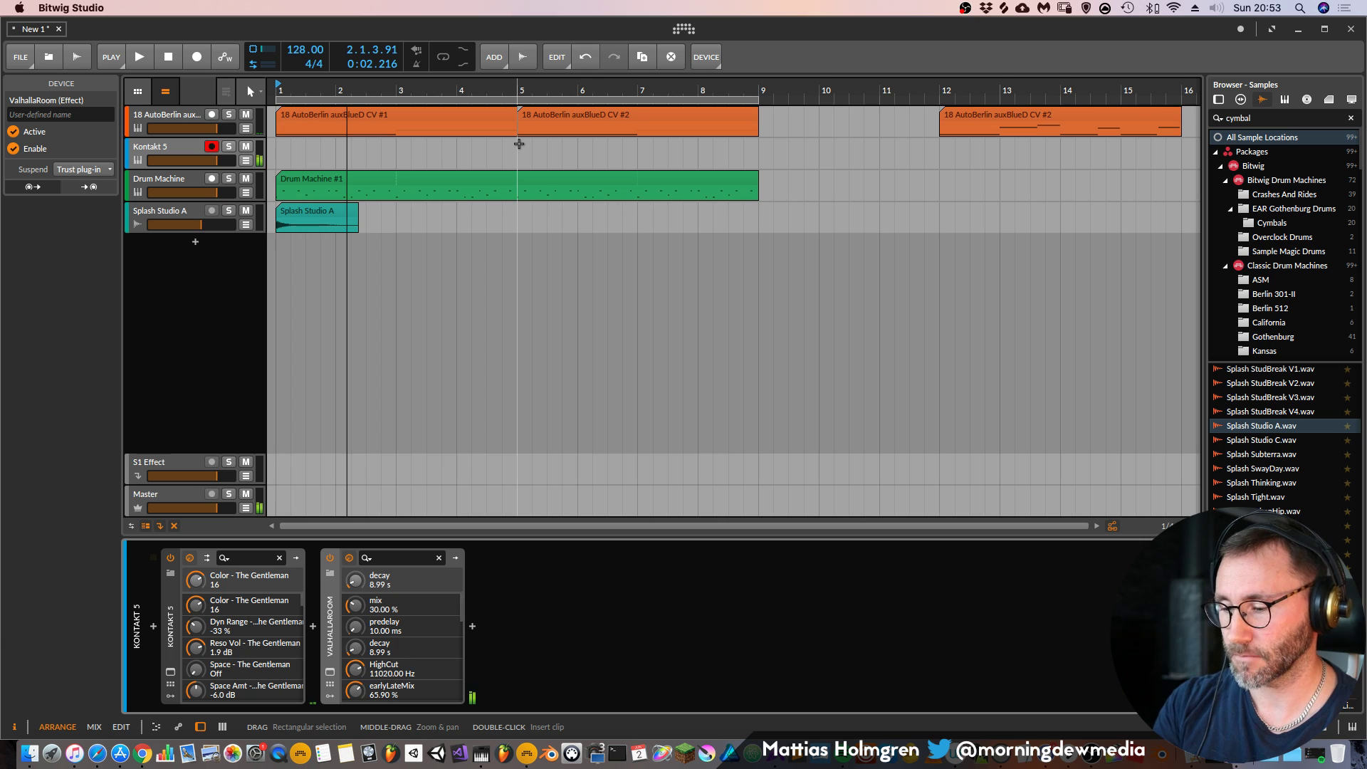
key("space")
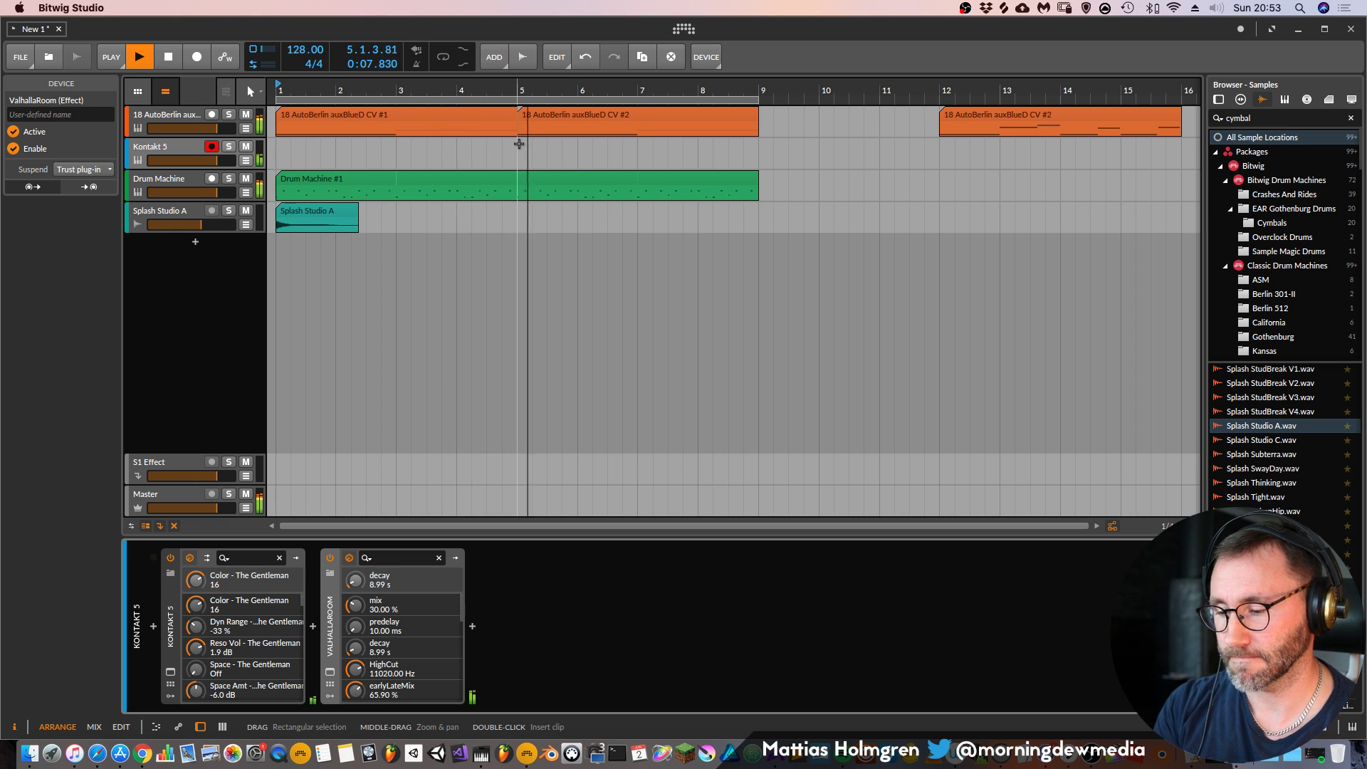
key("space")
key("space")
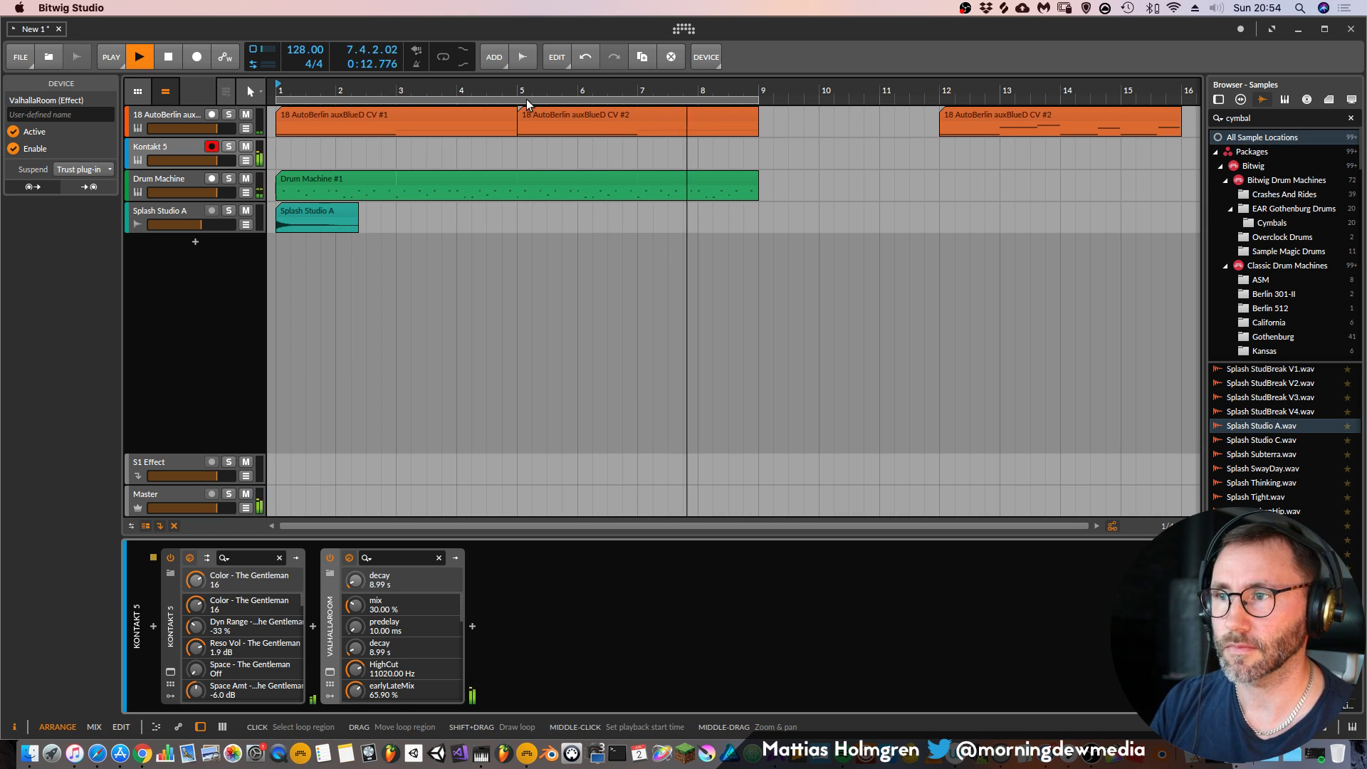
Move the spare AutoBerlin clip from bar 12 to bar 19 and stop playback
left_click_drag(555, 91, 900, 125)
key("space")
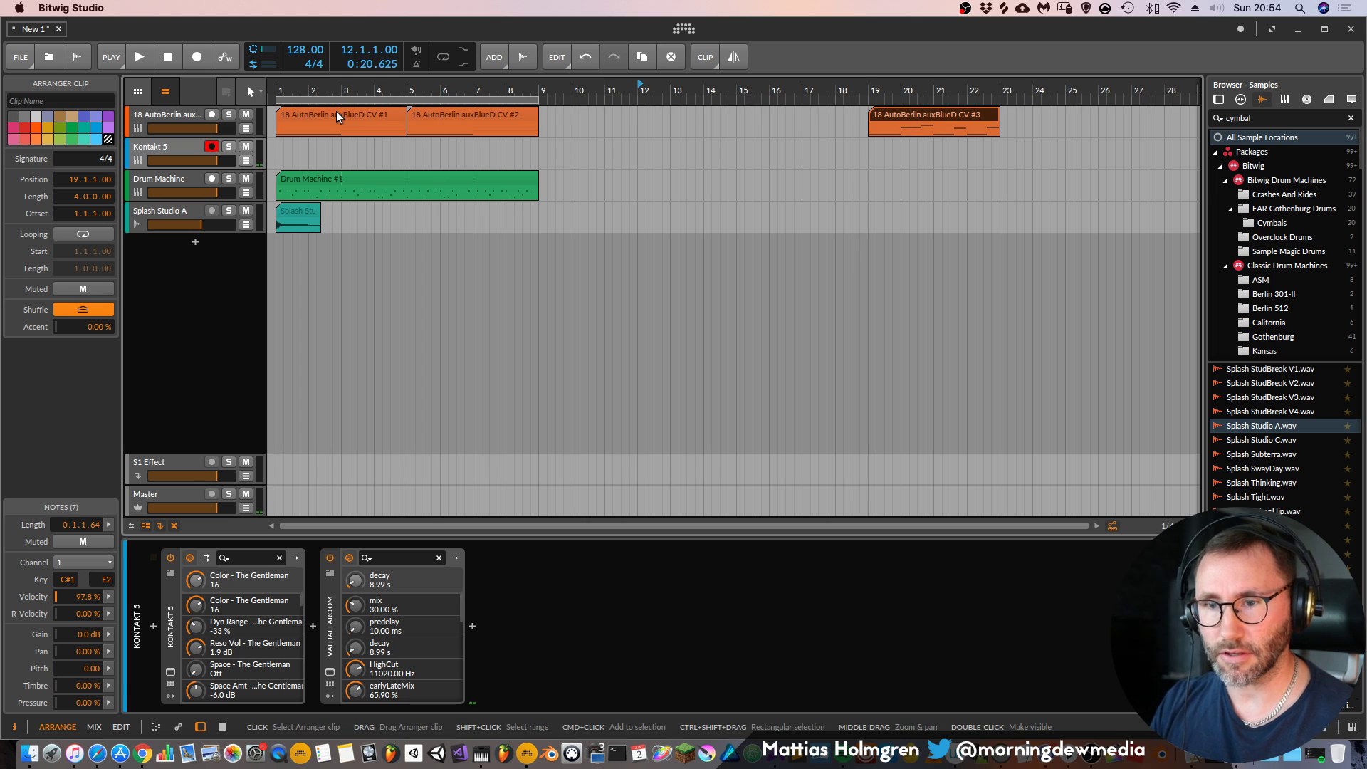
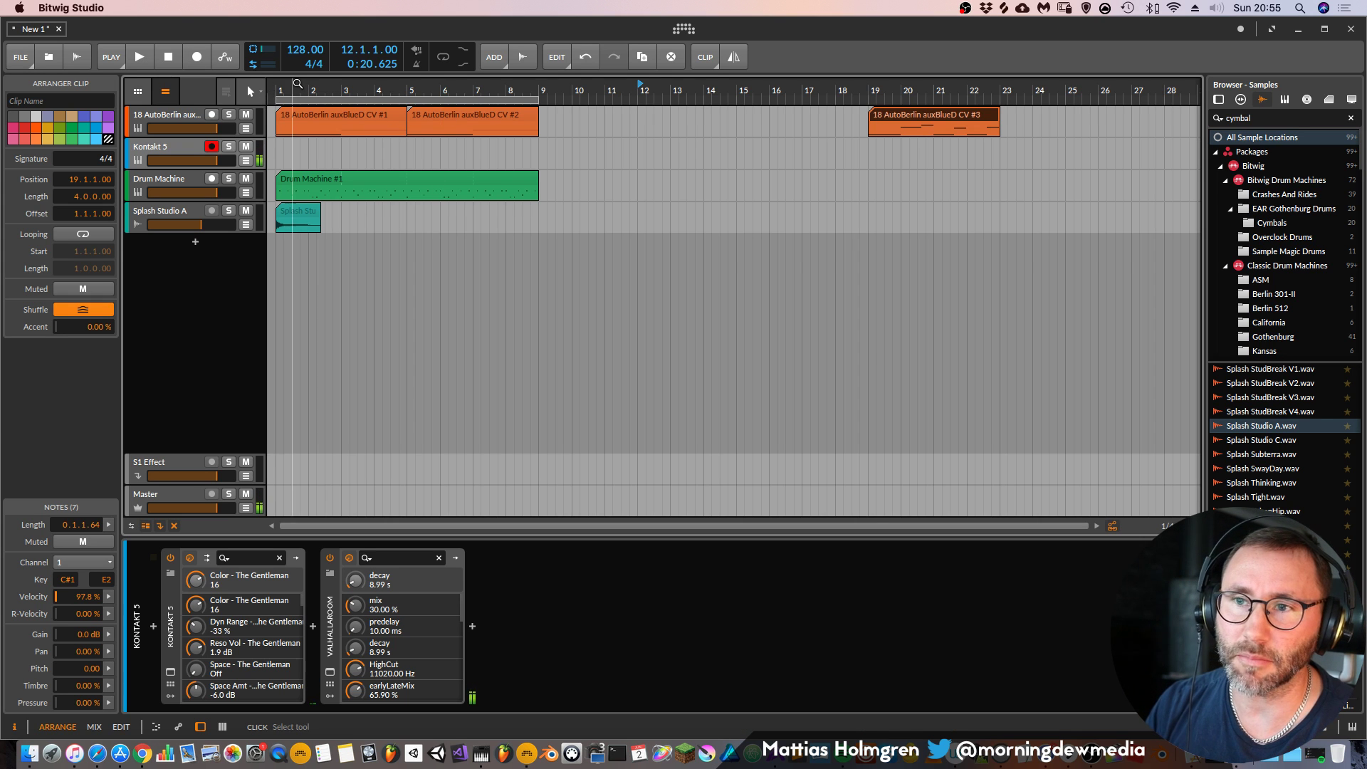
Record a piano clip on the Kontakt 5 track from bar 1 until late in bar 8, and stop the recording
left_click_drag(276, 87, 219, 4)
left_click(198, 57)
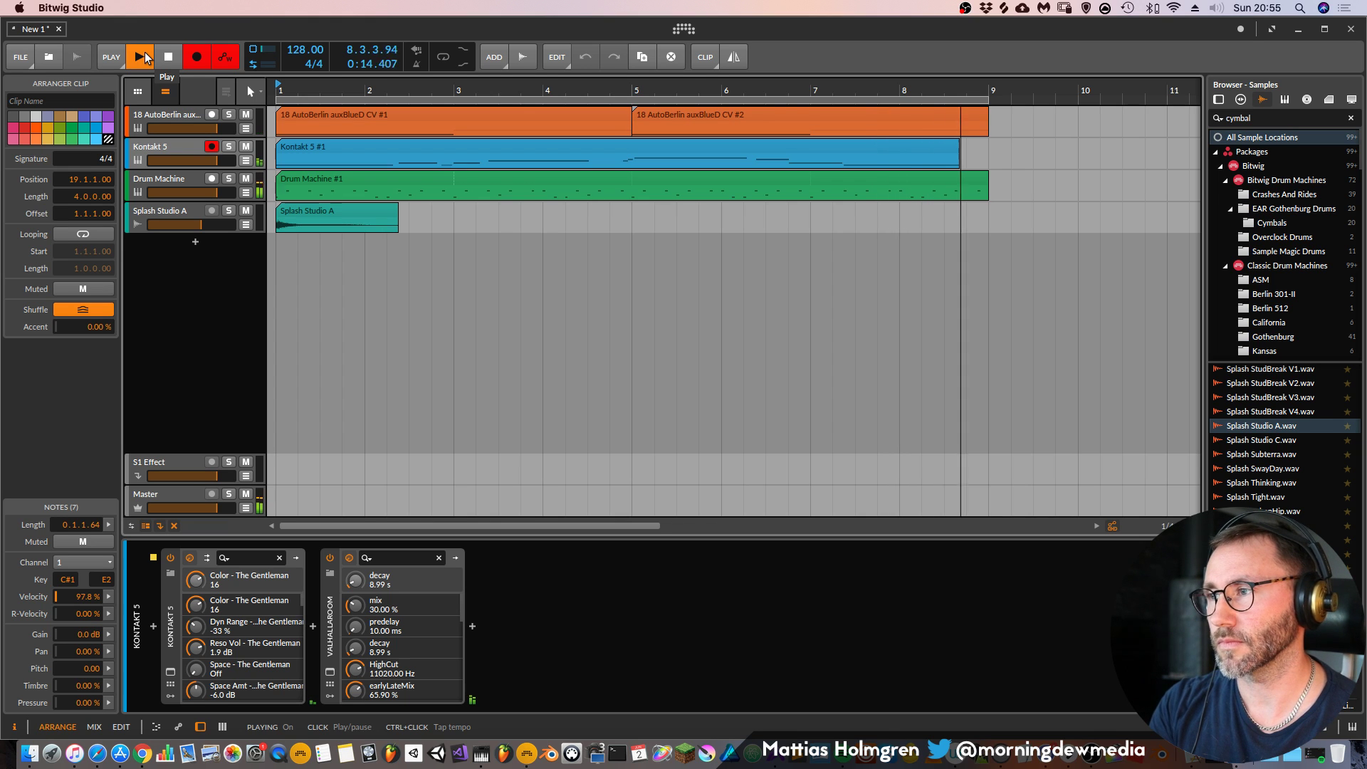
left_click(142, 57)
Delete the AutoBerlin clip at bar 5 and extend the first AutoBerlin clip to a length of eight bars
scroll(613, 135, "down", 5)
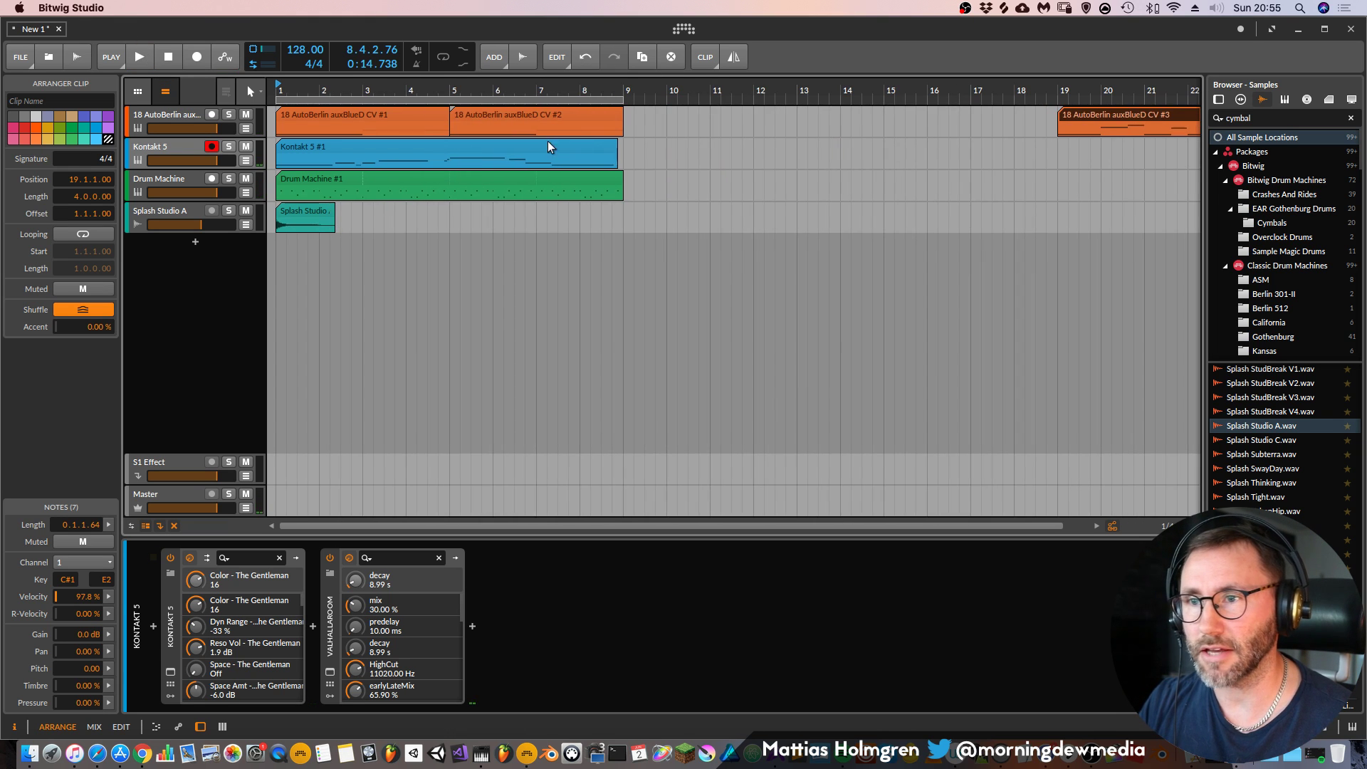
left_click(510, 111)
key("Delete")
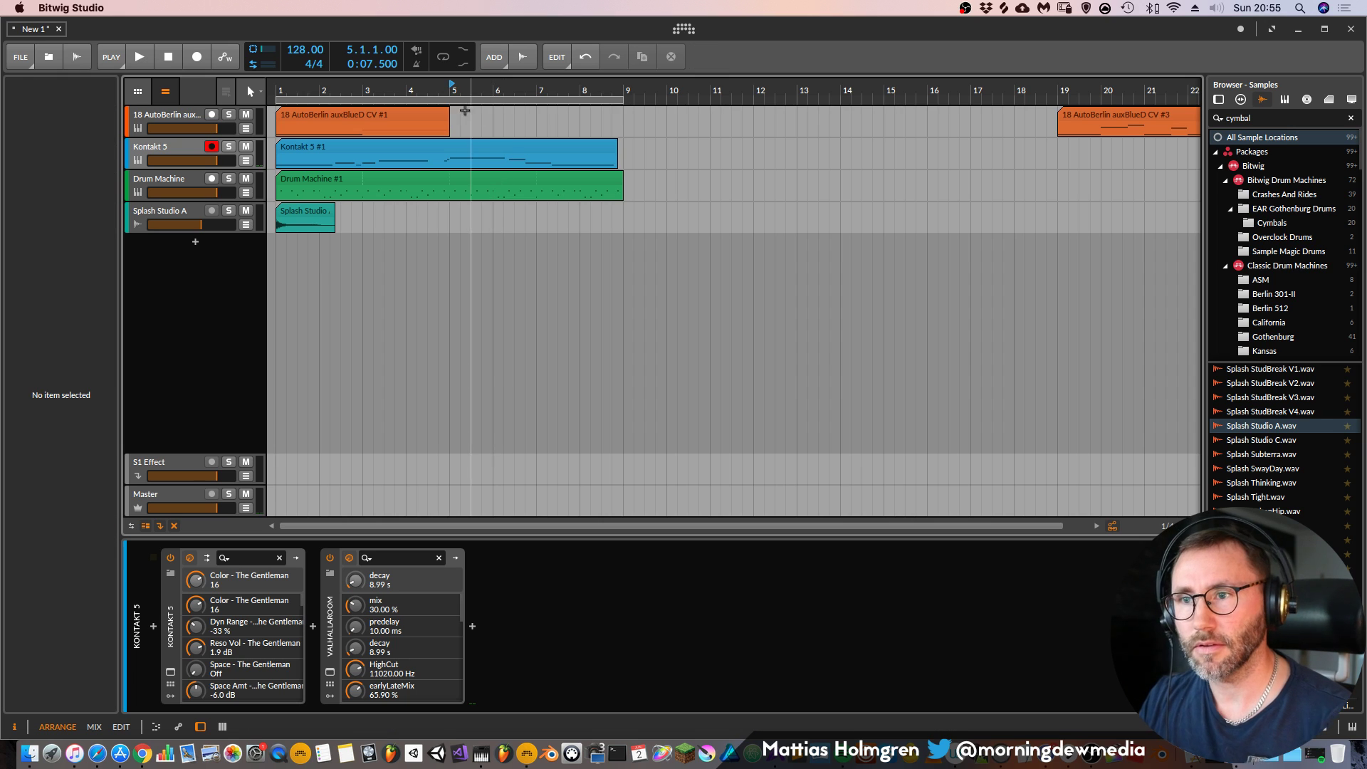
left_click_drag(448, 108, 624, 108)
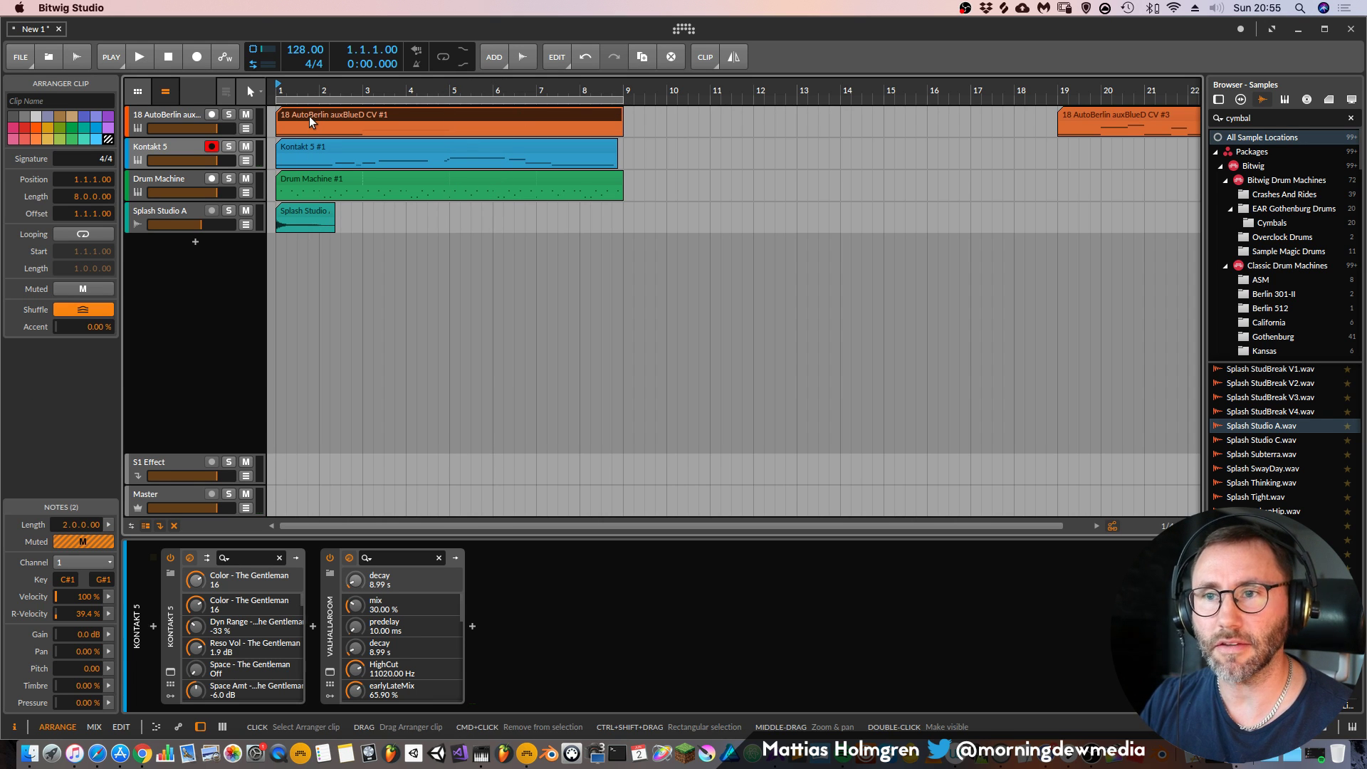
Add a two-beat D#1 note at 2.3 and an E1 note from bar 3 to bar 5 in the eight-bar AutoBerlin clip
double_click(309, 117)
key("space")
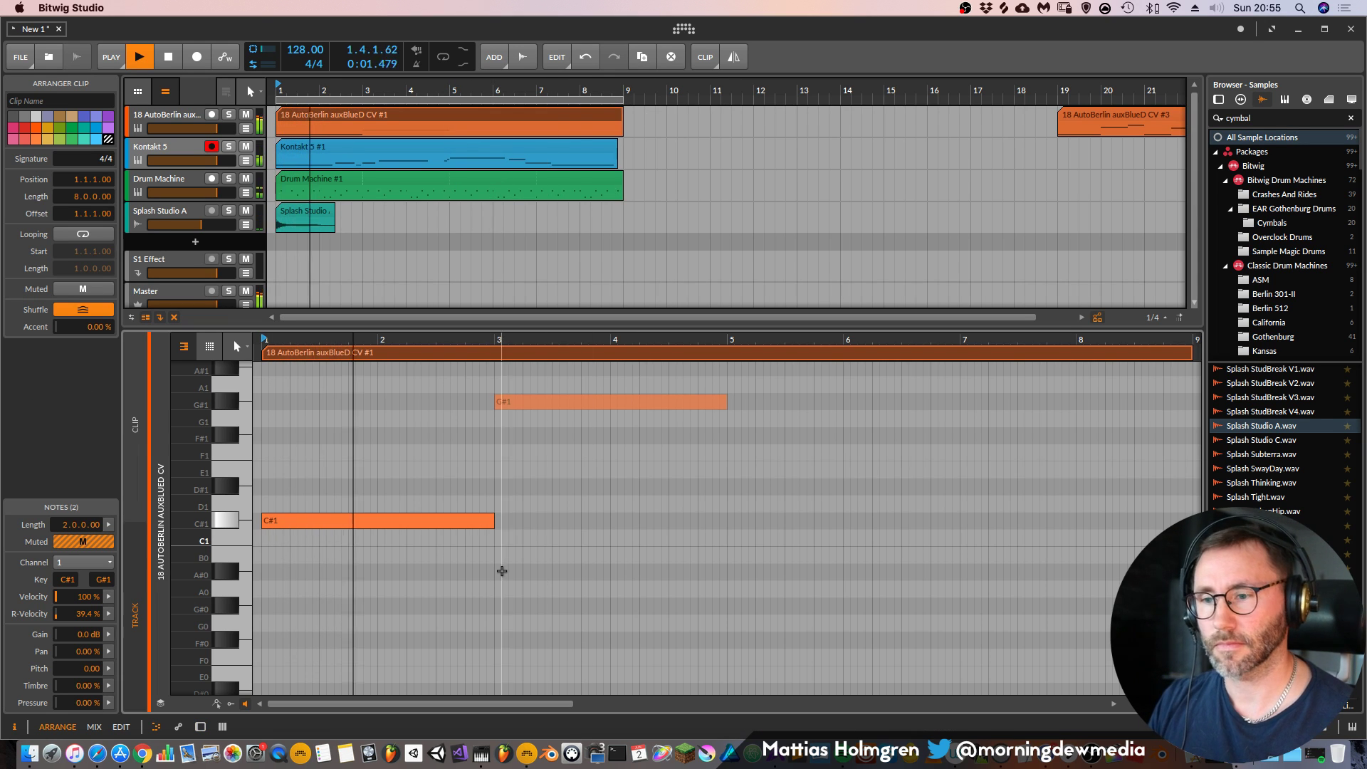
key("space")
double_click(455, 489)
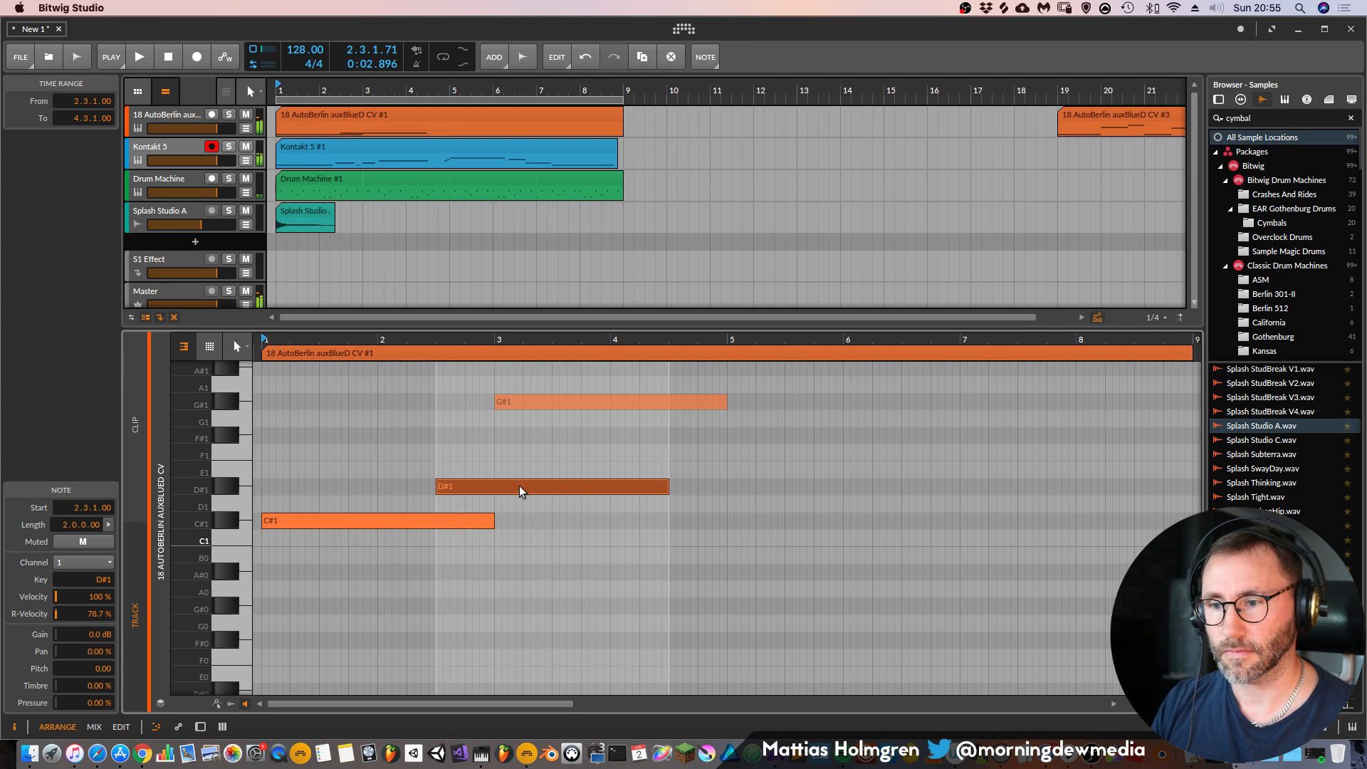
left_click_drag(656, 493, 515, 472)
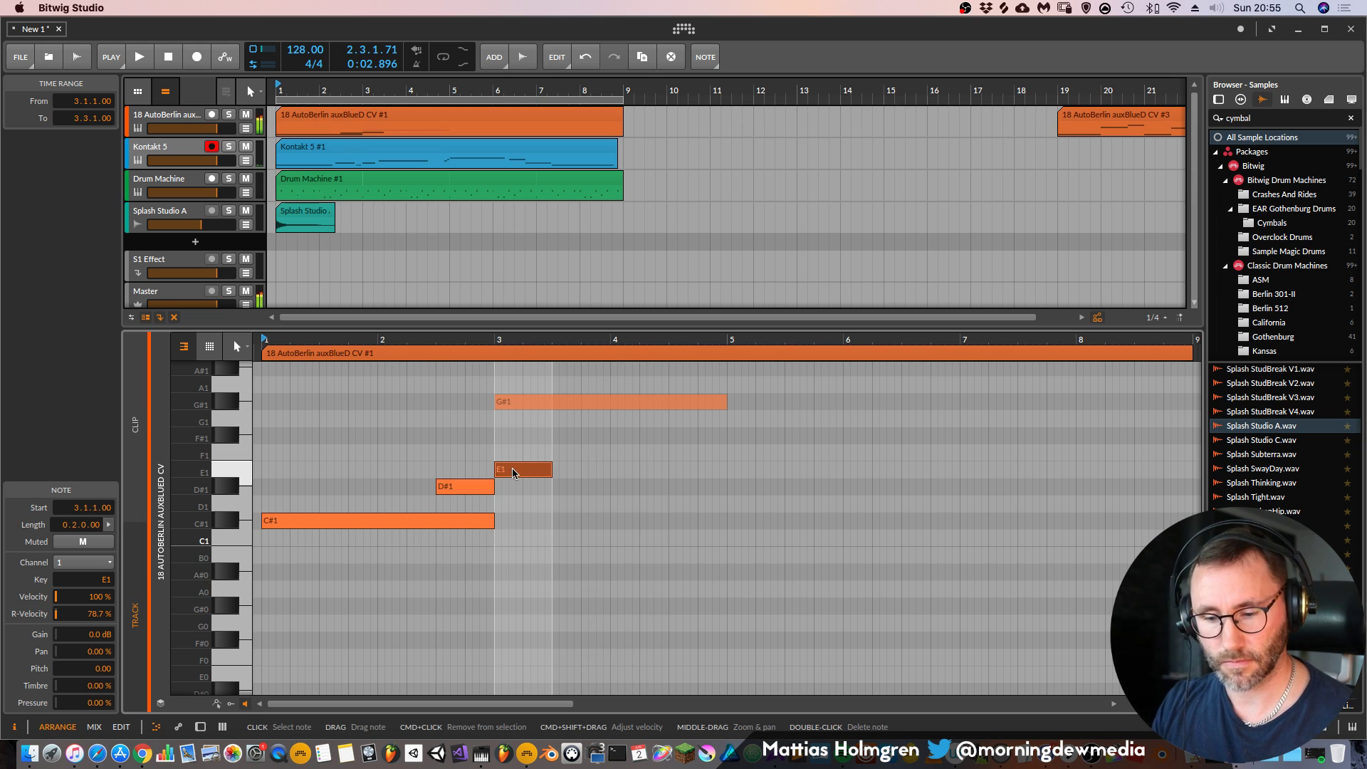
left_click_drag(552, 470, 729, 470)
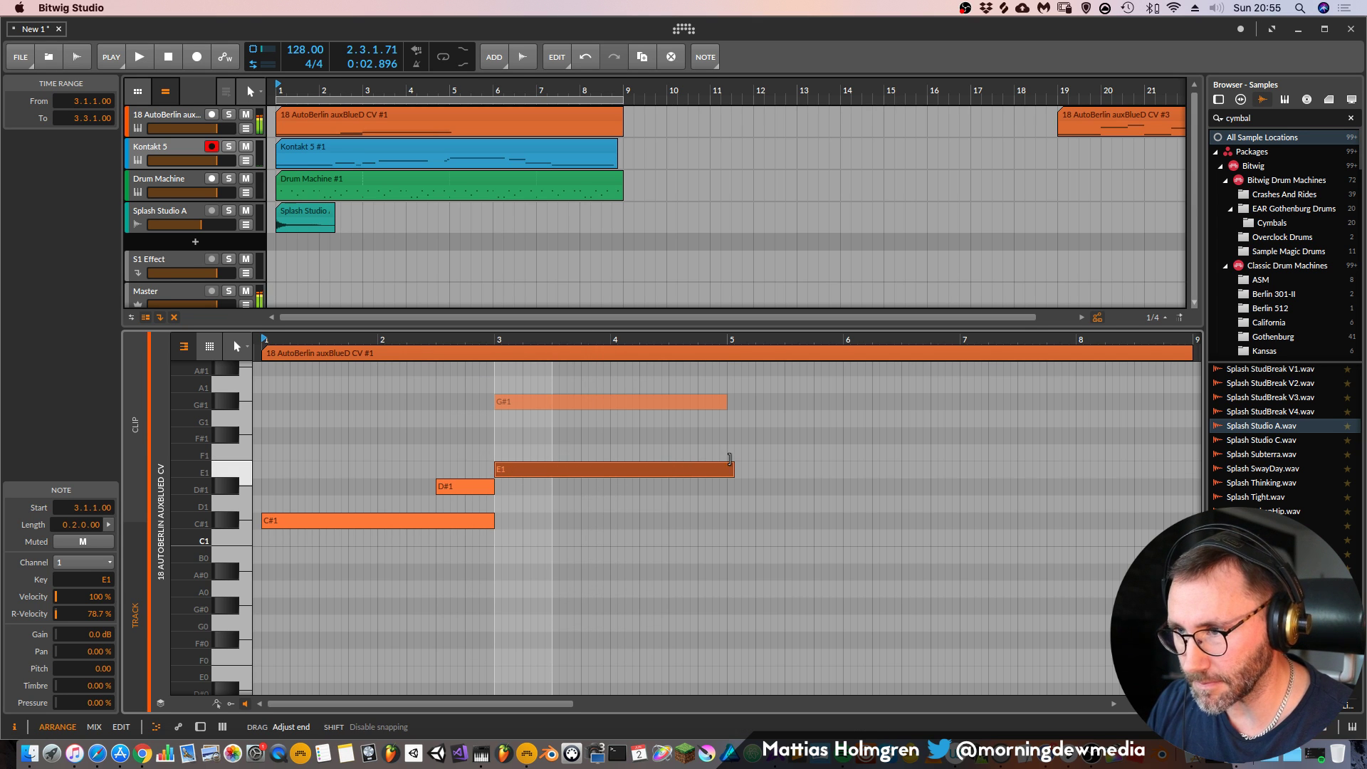
Play the arrangement, add a two-bar G#0 note at bar 5 of the AutoBerlin clip, and restart playback from bar 5
key("space")
key("d")
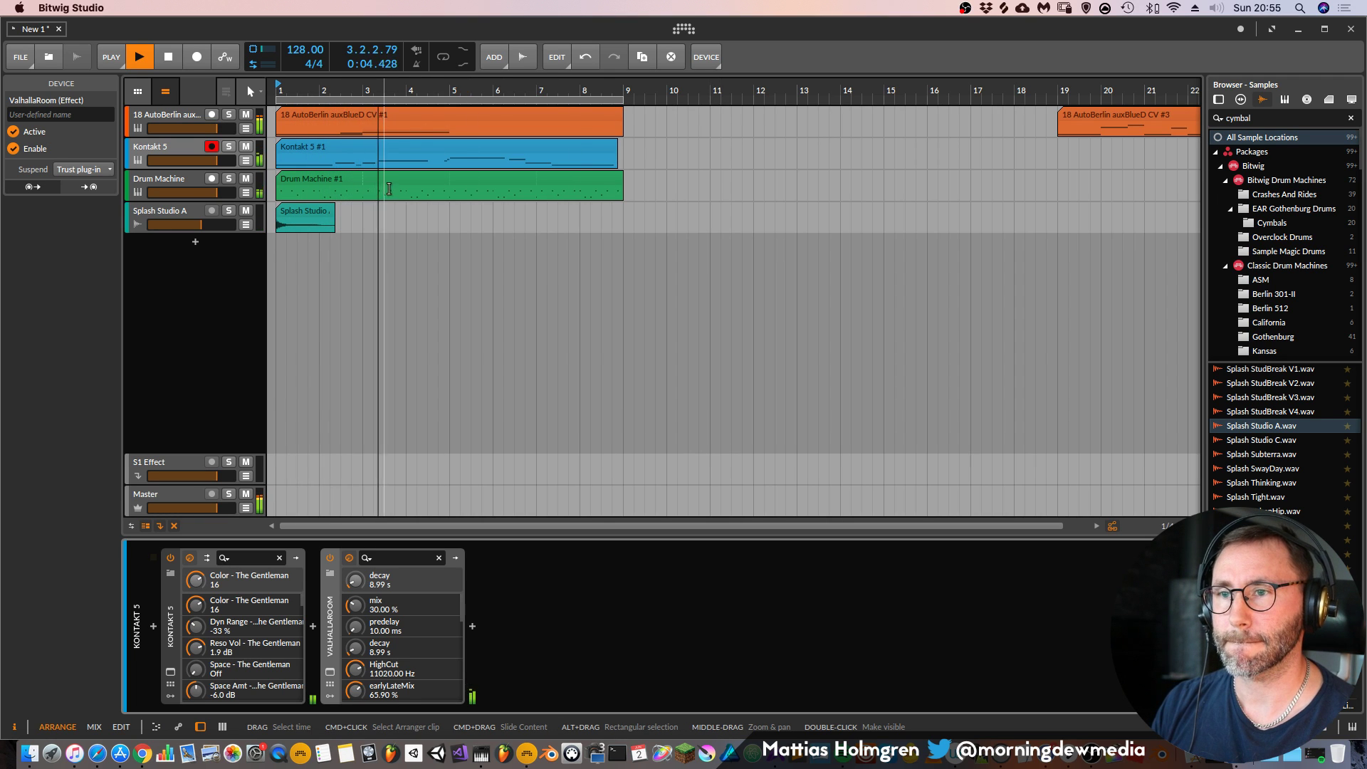
double_click(420, 133)
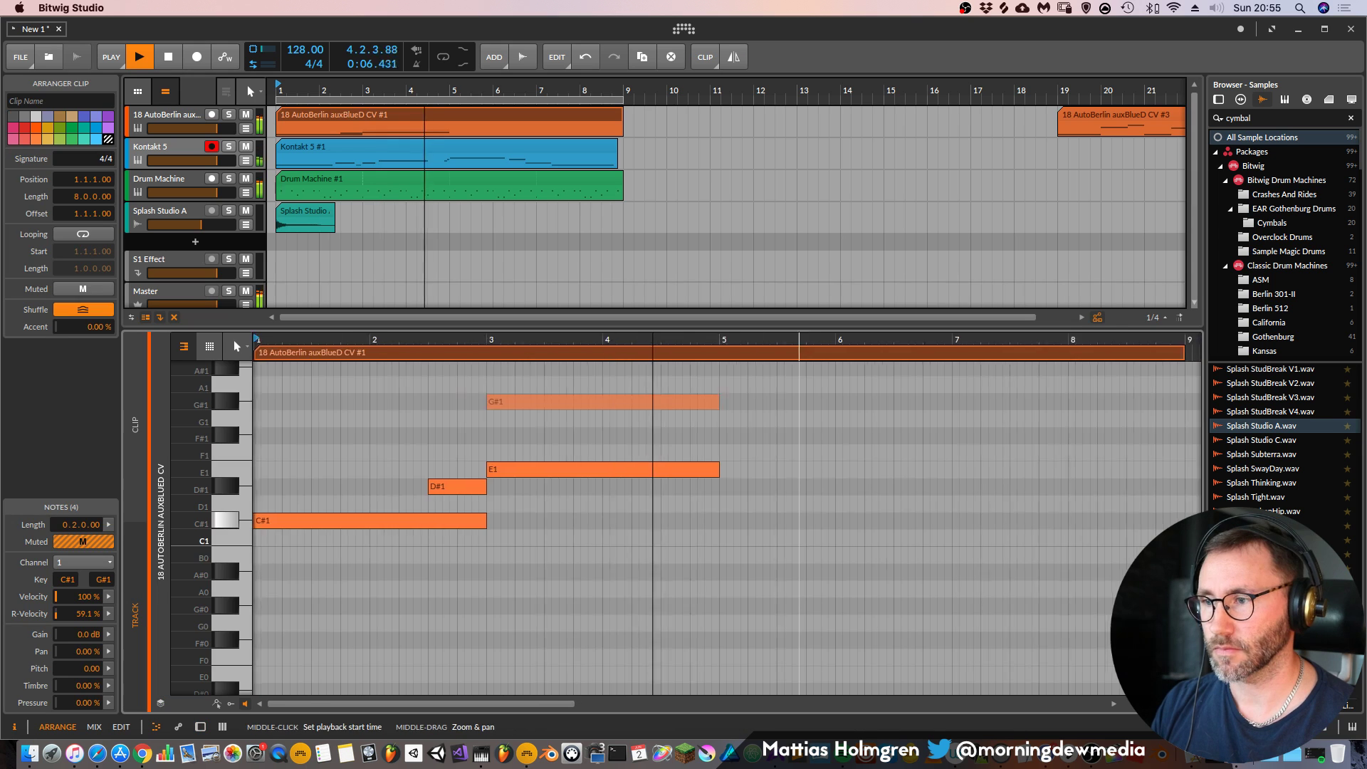
double_click(571, 609)
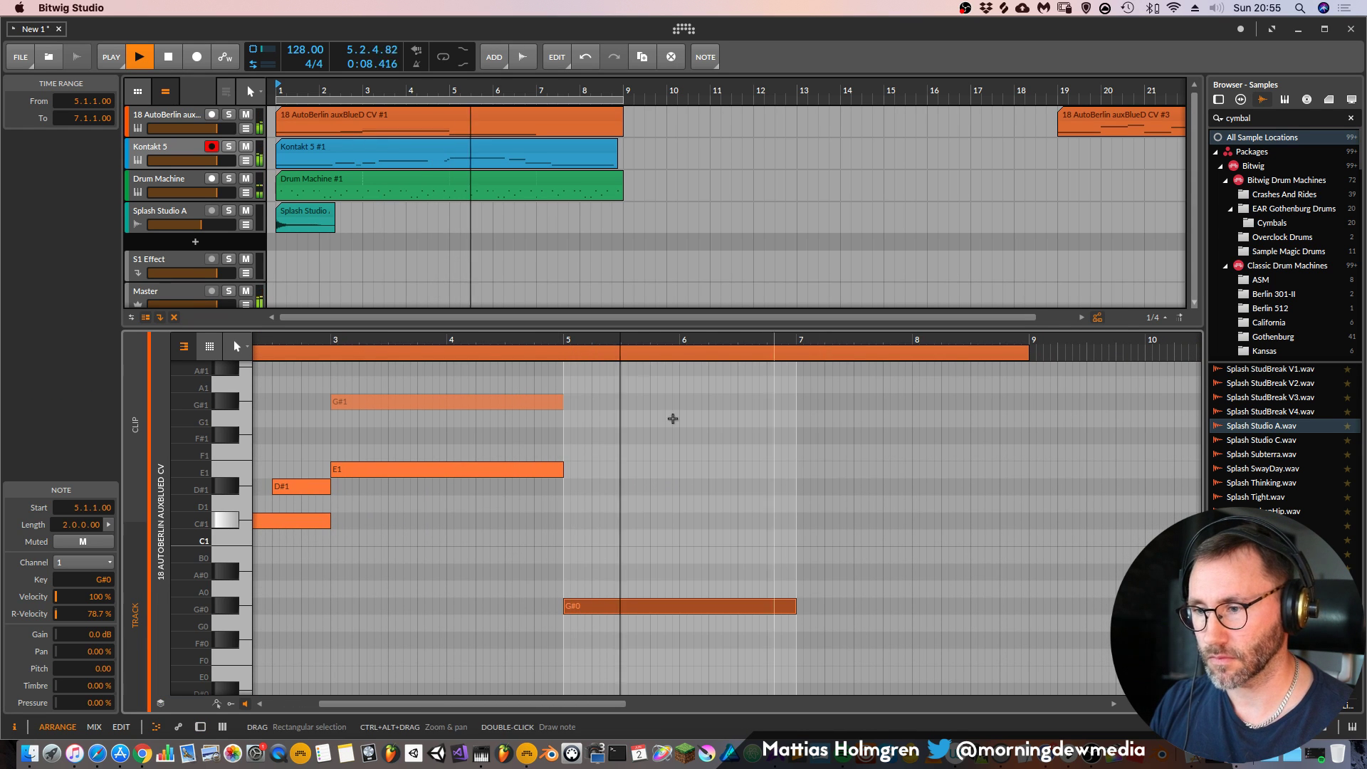
left_click(558, 339)
left_click_drag(682, 338, 667, 356)
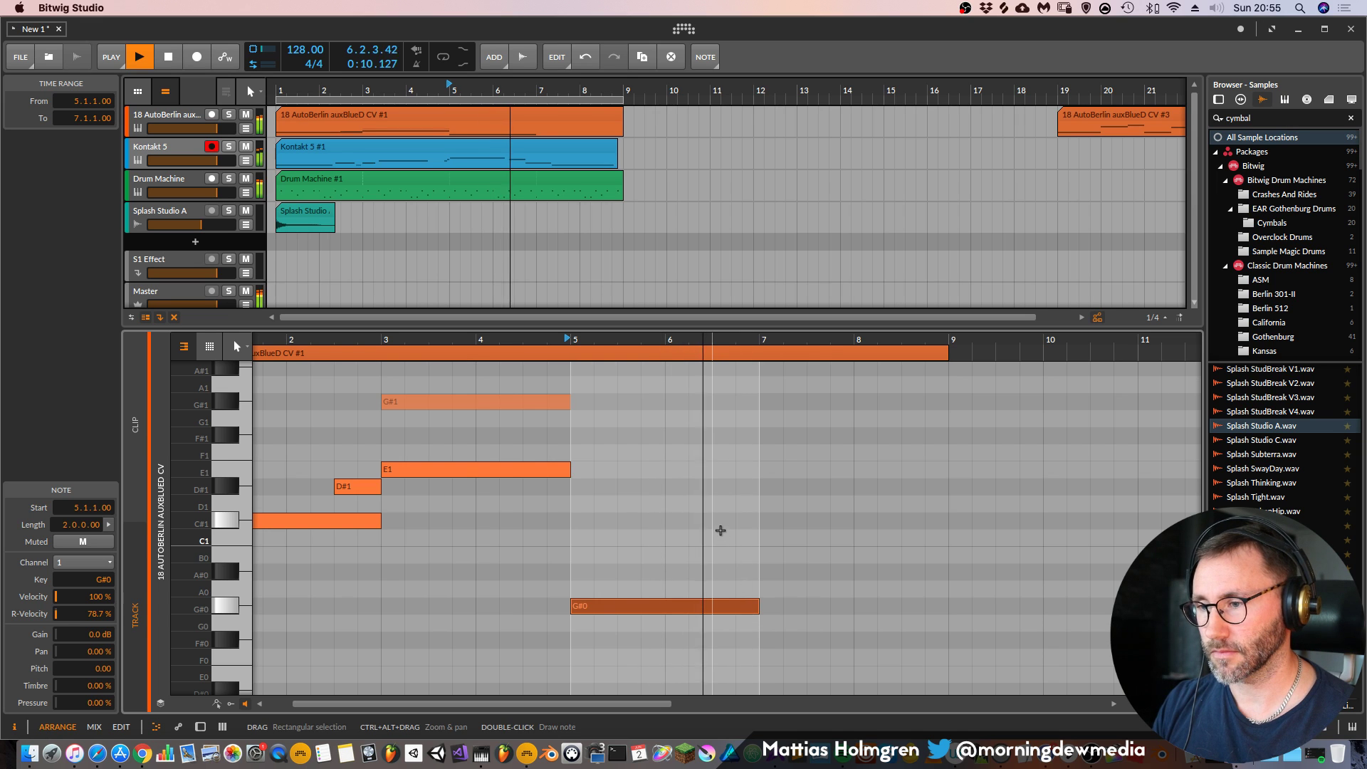
Add a two-beat C#1 note at 6.3 and shorten the G#0 note to end where it begins
key("space")
double_click(720, 521)
left_click_drag(901, 520, 759, 520)
left_click_drag(758, 606, 706, 608)
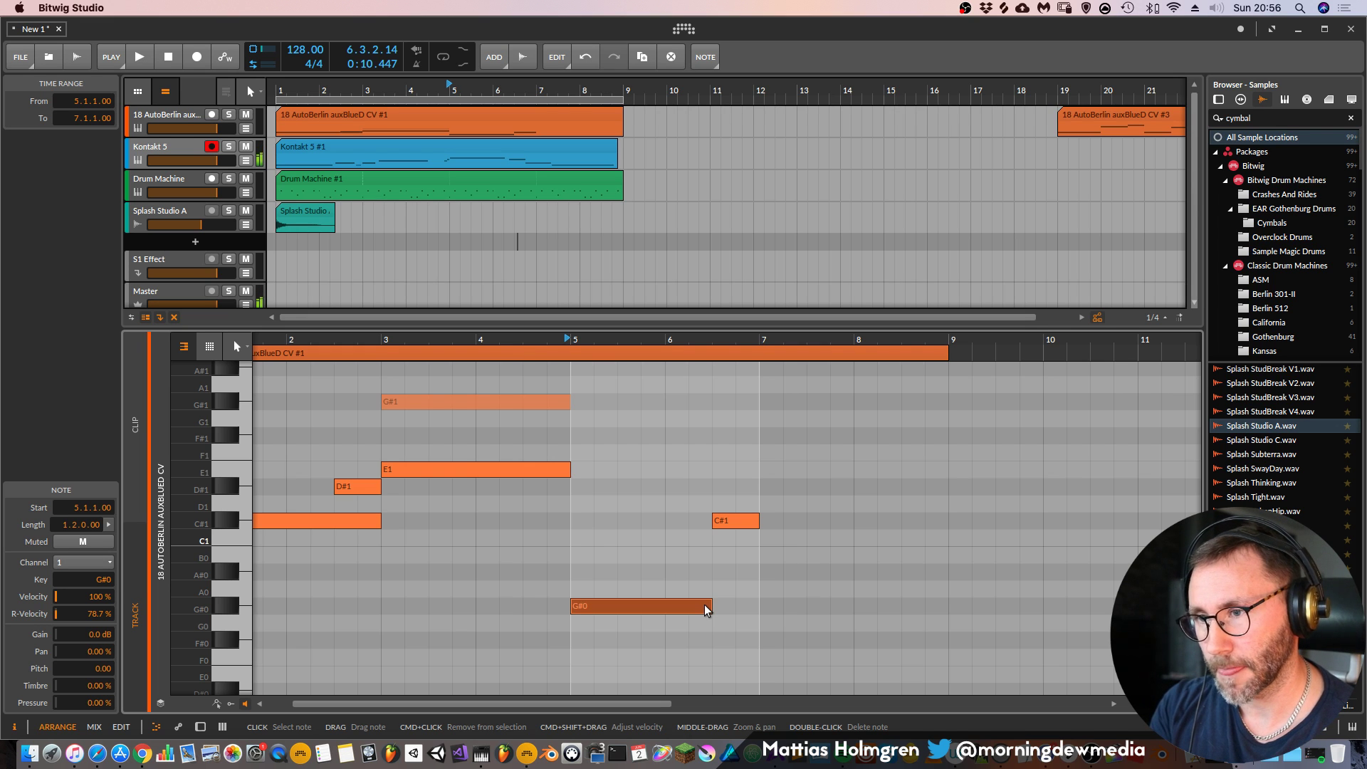
Audition the bass line from bar 5, add a two-beat B0 note at bar 7, and play from that bar
scroll(707, 611, "up", 1)
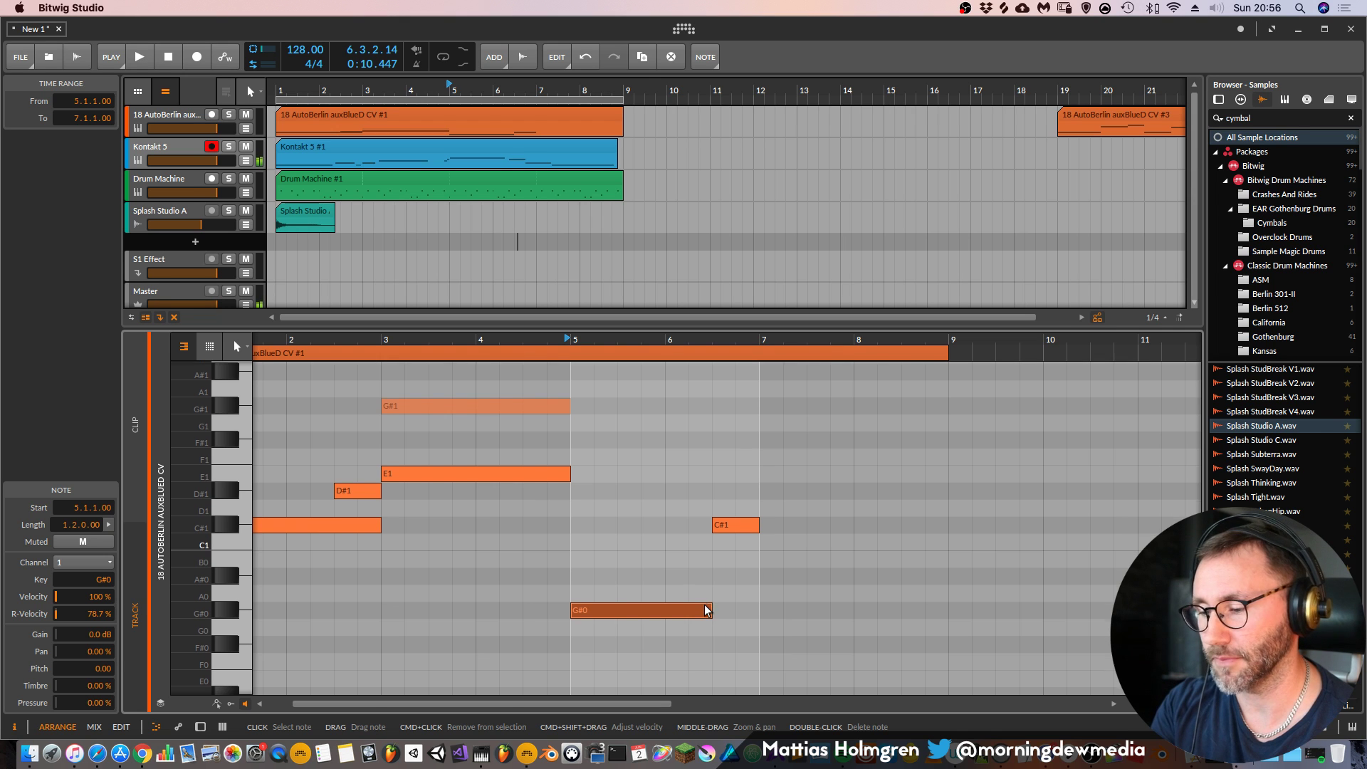
scroll(704, 604, "up", 1)
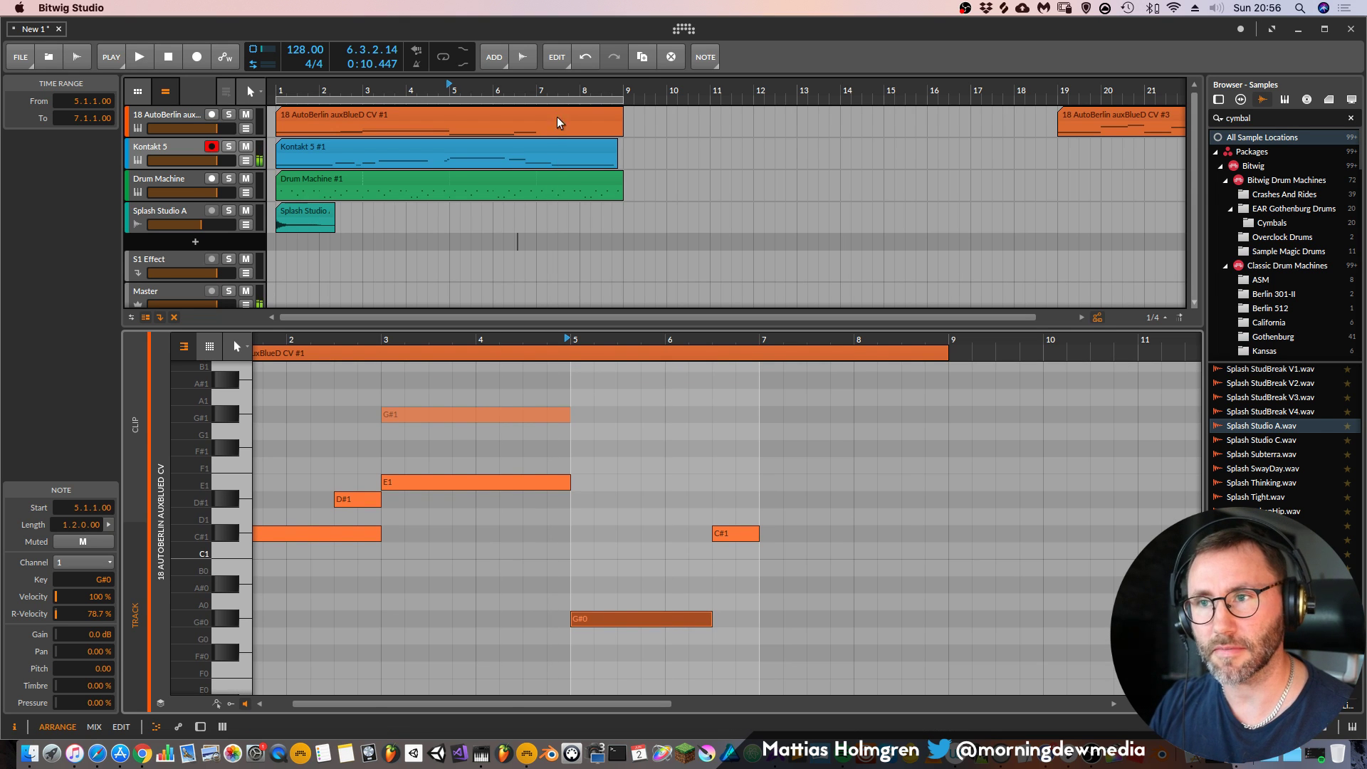
key("space")
scroll(534, 84, "down", 2)
key("space")
key("space")
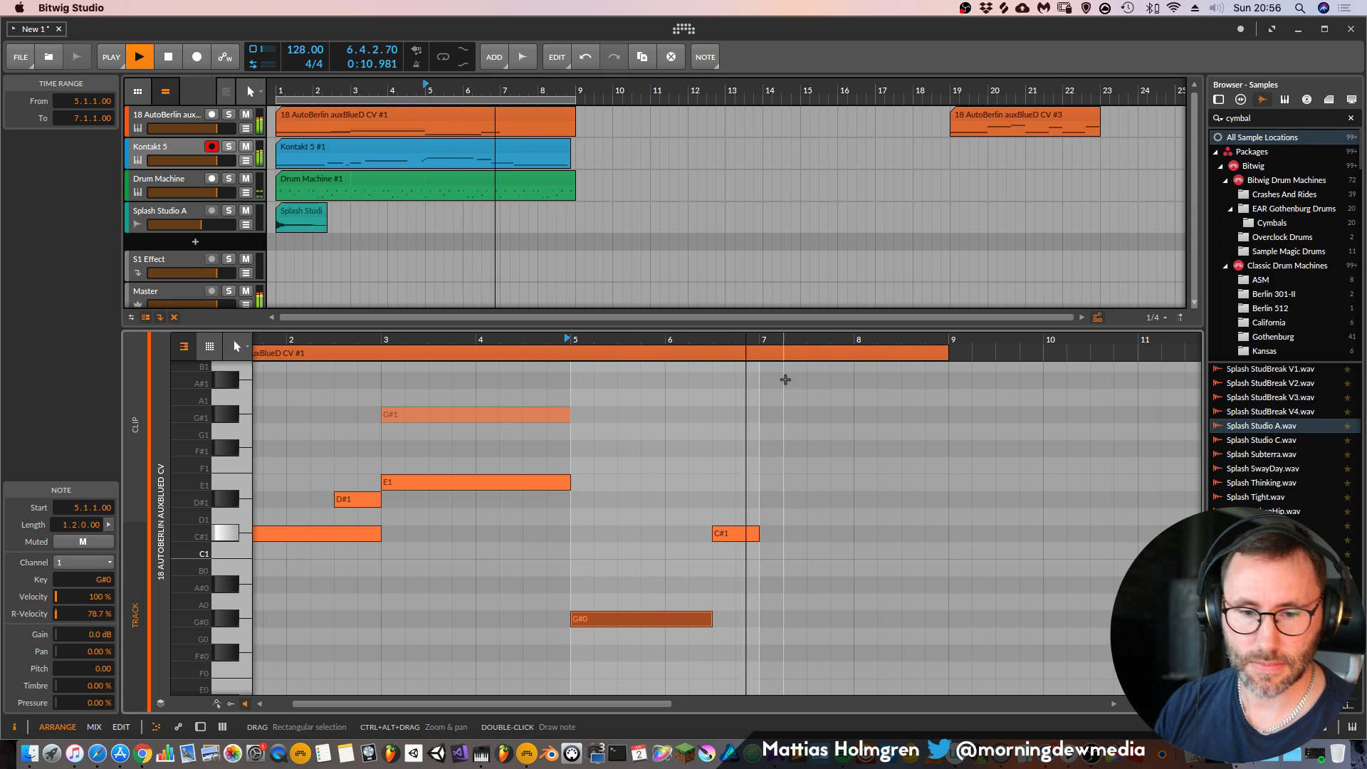
key("space")
double_click(783, 554)
left_click_drag(783, 553, 787, 569)
key("space")
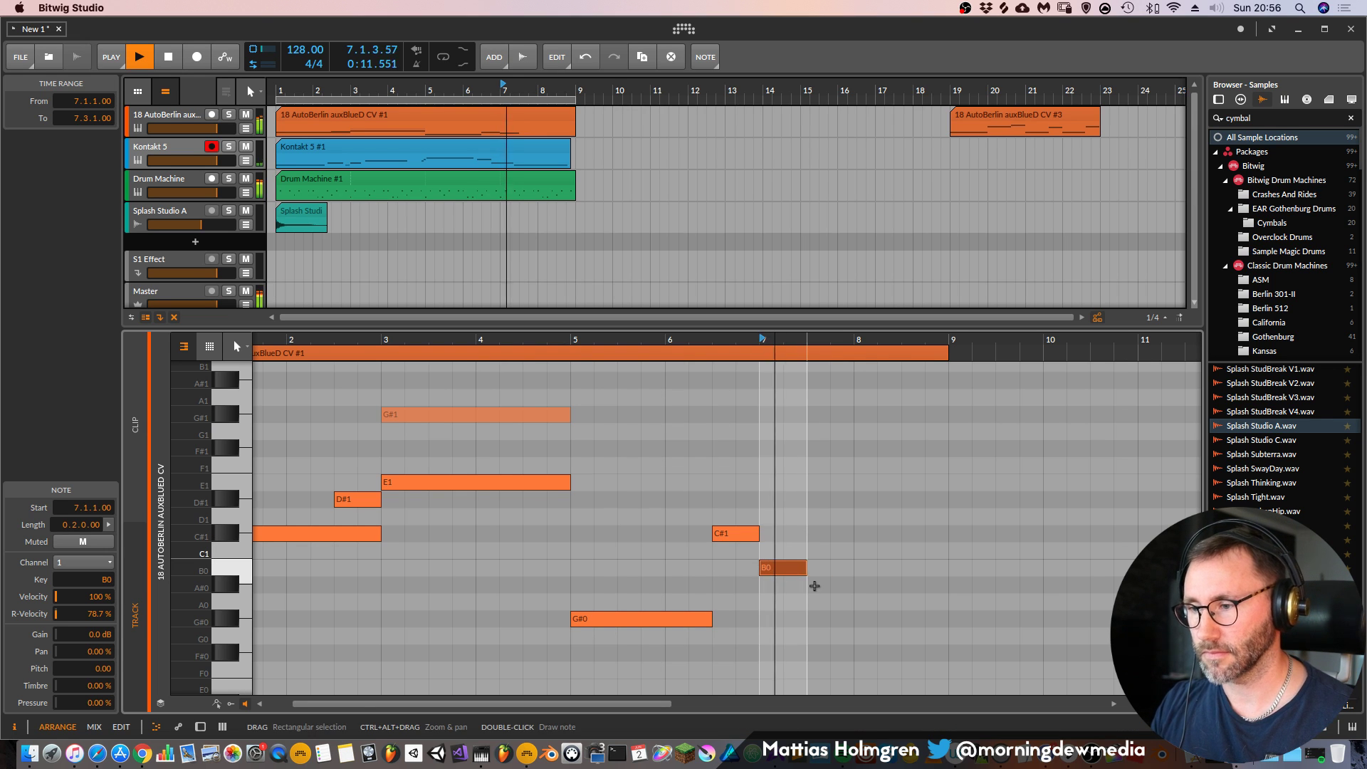
Extend the B0 note at bar 7 to end at bar 9 and audition the arrangement from bar 7
left_click_drag(806, 567, 980, 572)
key("space")
key("d")
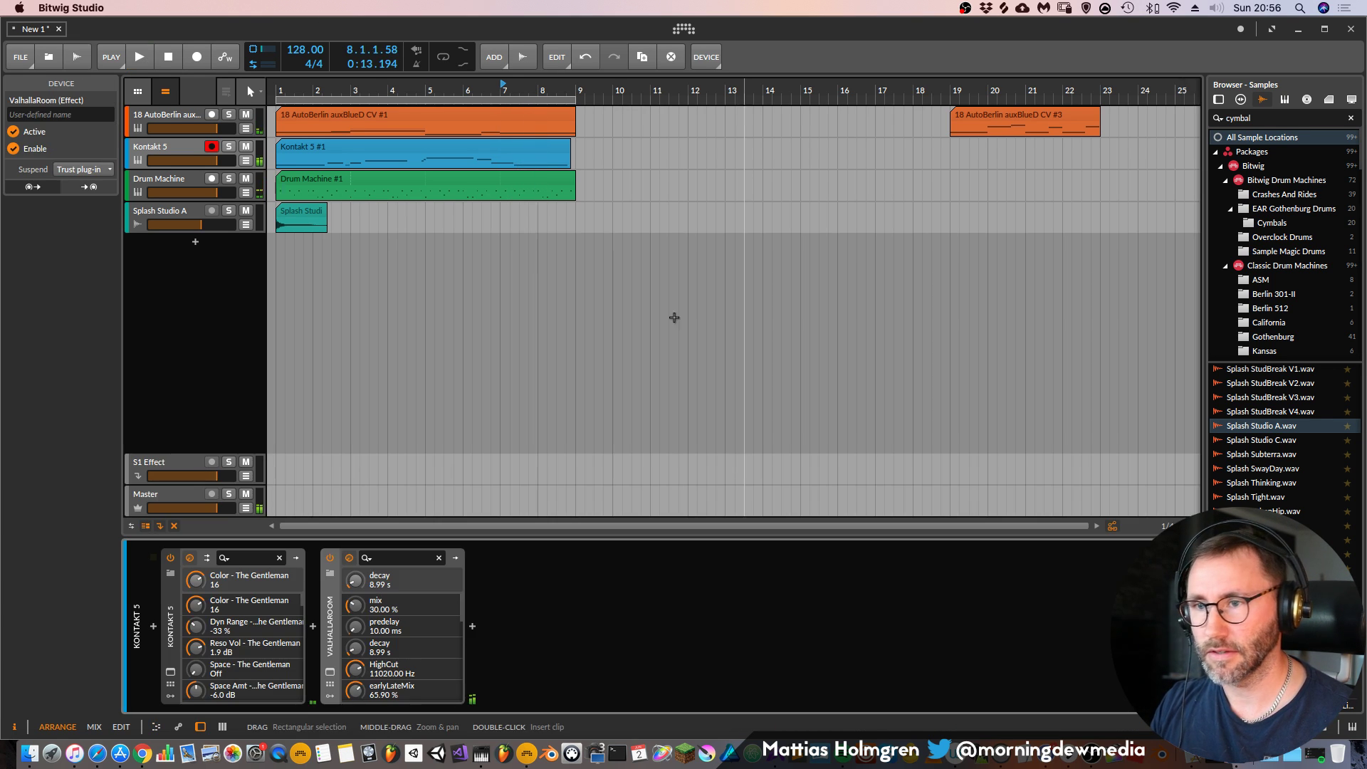
key("space")
left_click_drag(365, 85, 369, 123)
key("space")
key("space")
key("space")
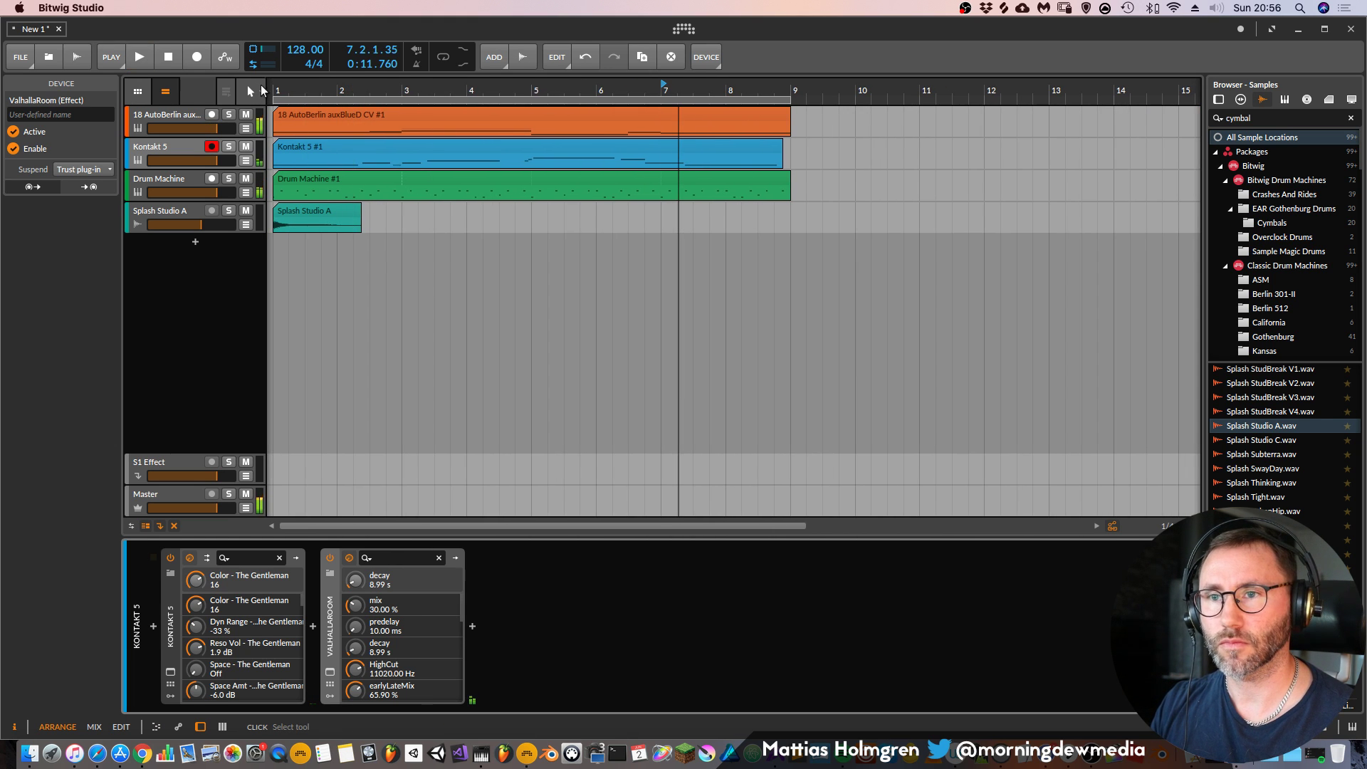
Play the arrangement from bar 1 and review the Drum Machine clip's pattern and the track levels in the mixer
left_click(272, 84)
key("space")
left_click_drag(413, 85, 378, 66)
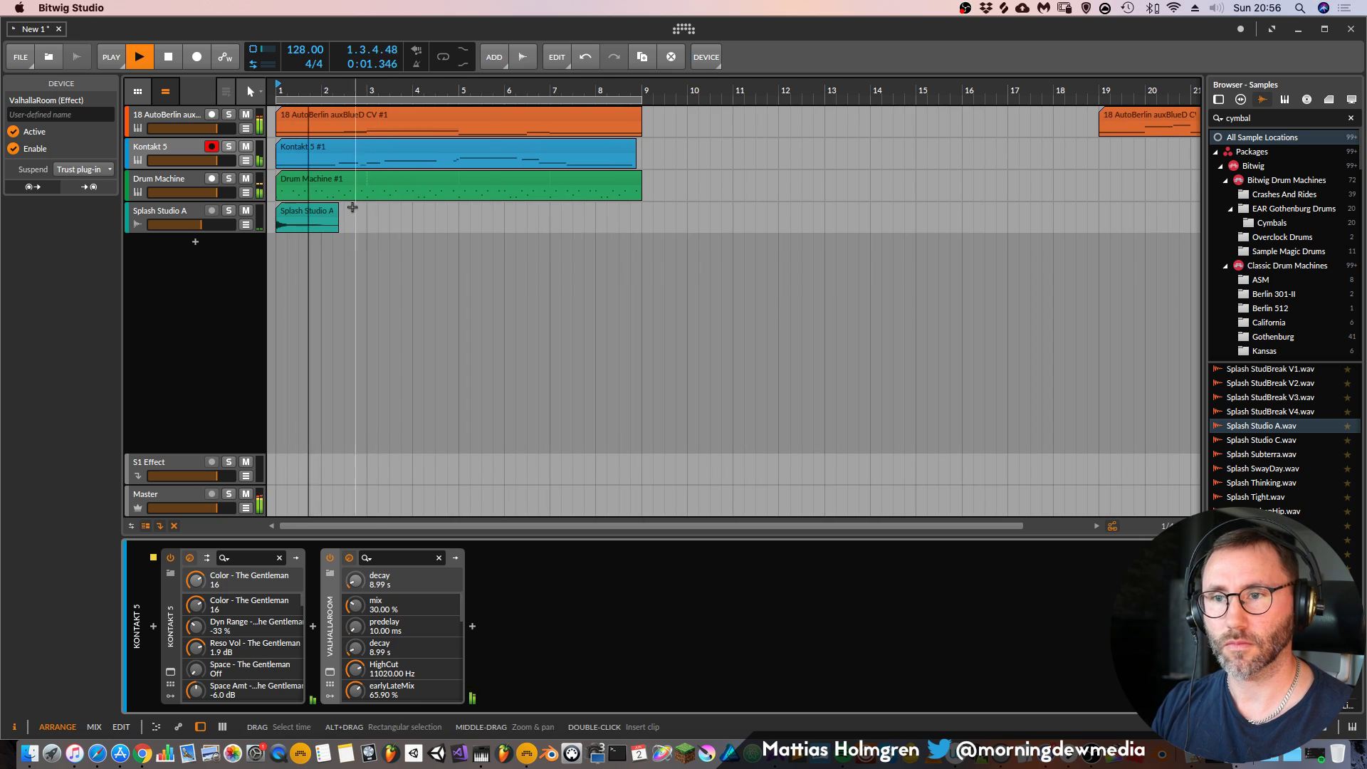
double_click(356, 175)
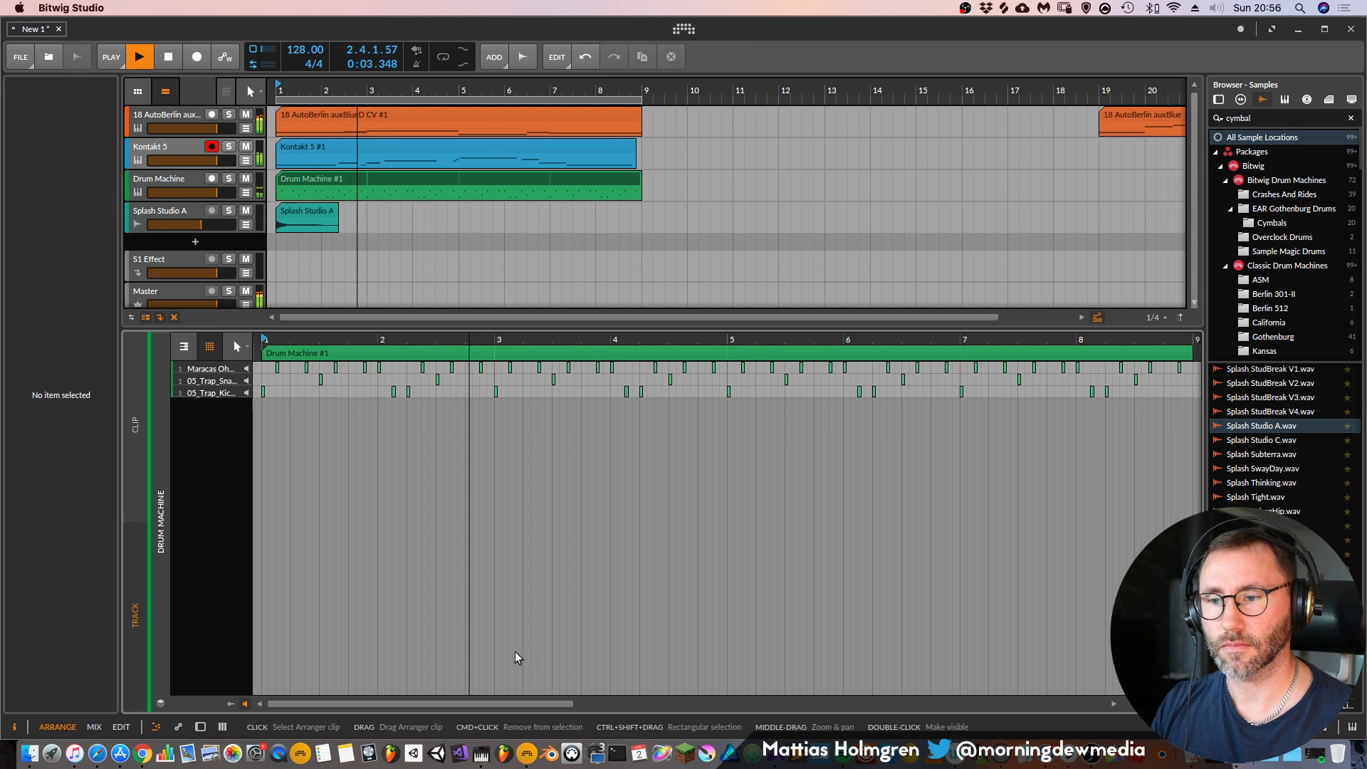
left_click_drag(588, 340, 516, 340)
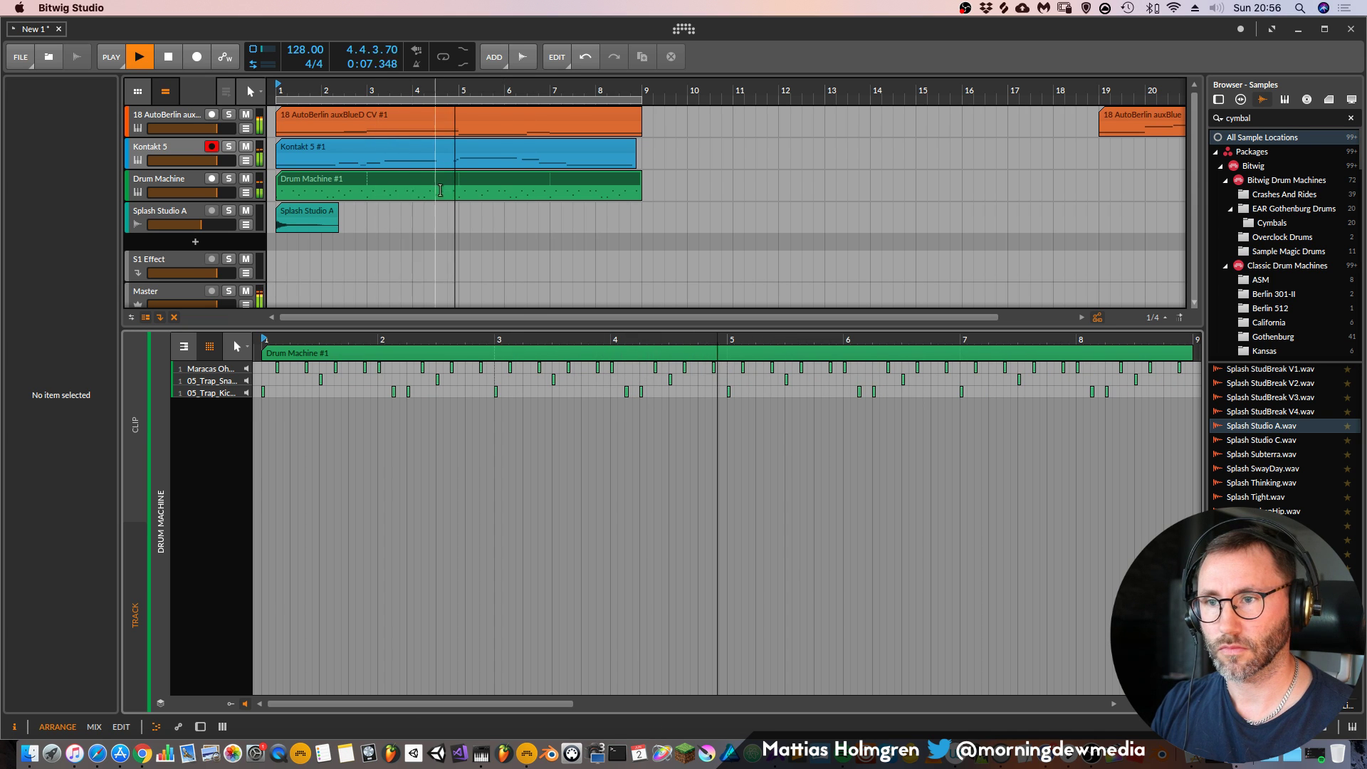
key("alt+2")
key("Tab")
key("Tab")
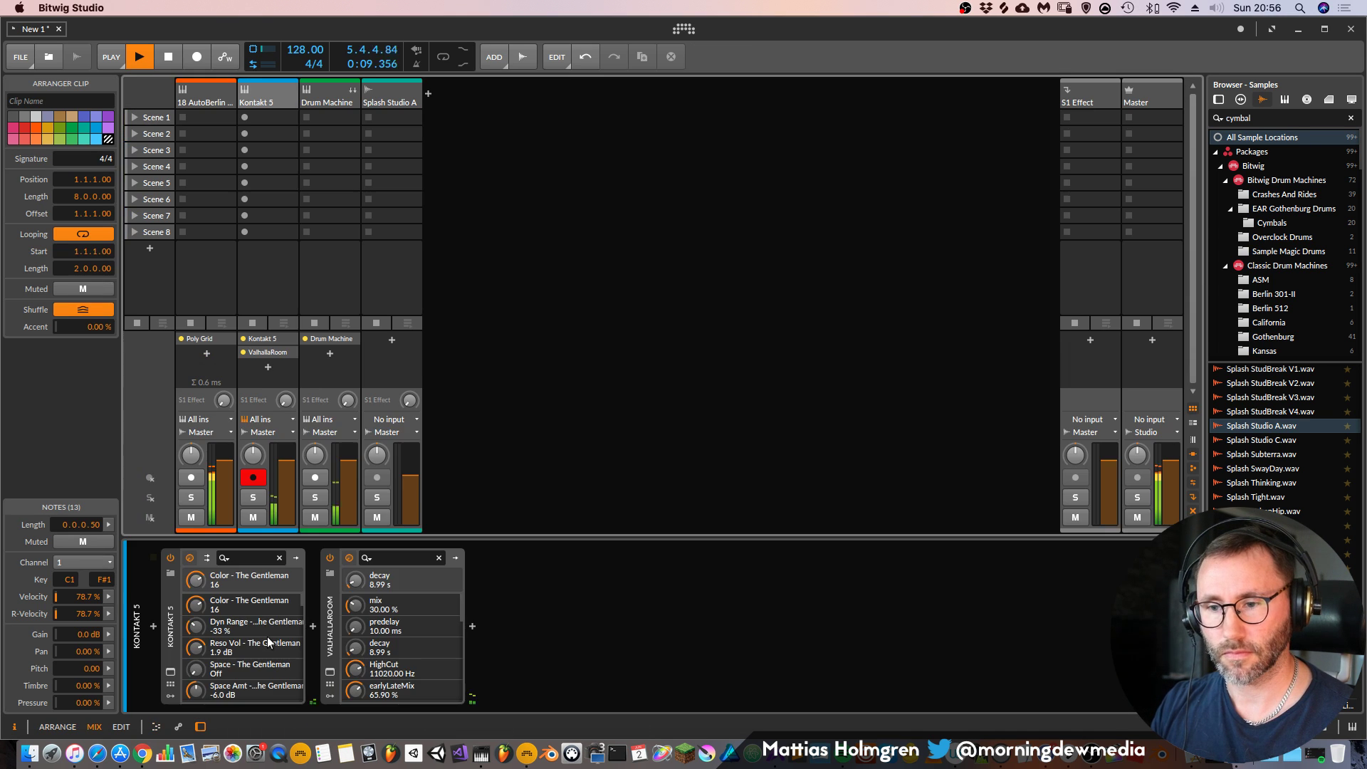
key("space")
key("e")
key("Tab")
key("d")
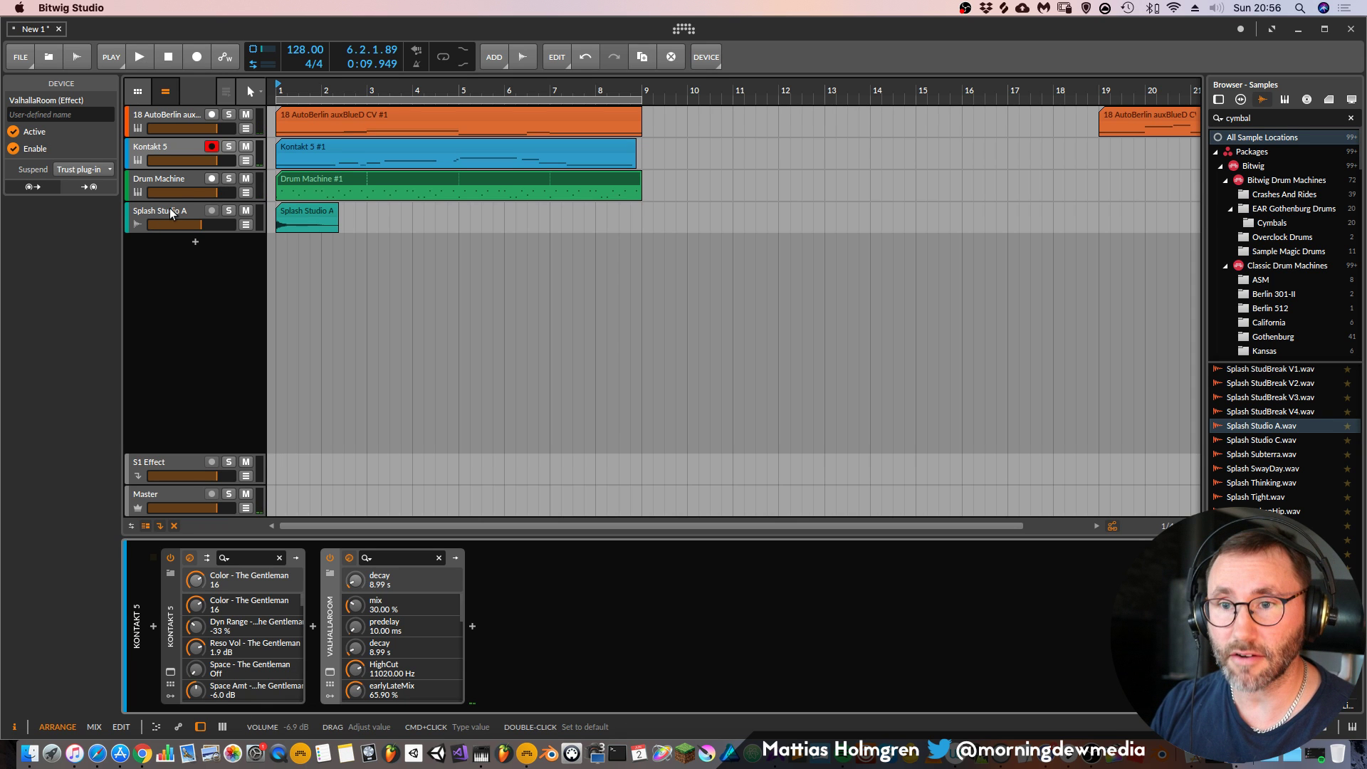
Insert a Delay-1 effect after the Sampler on the Drum Machine's Maracas pad
left_click(168, 181)
left_click(339, 633)
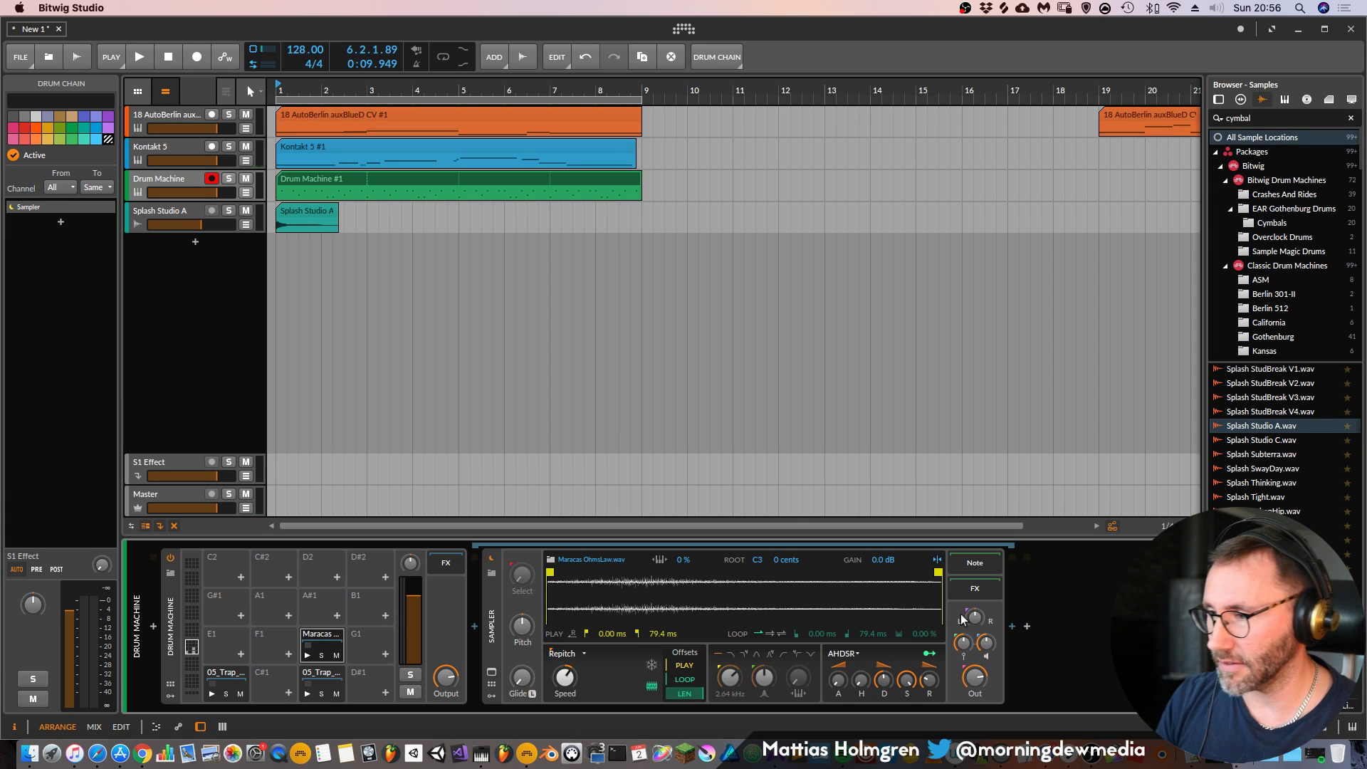
left_click(1014, 627)
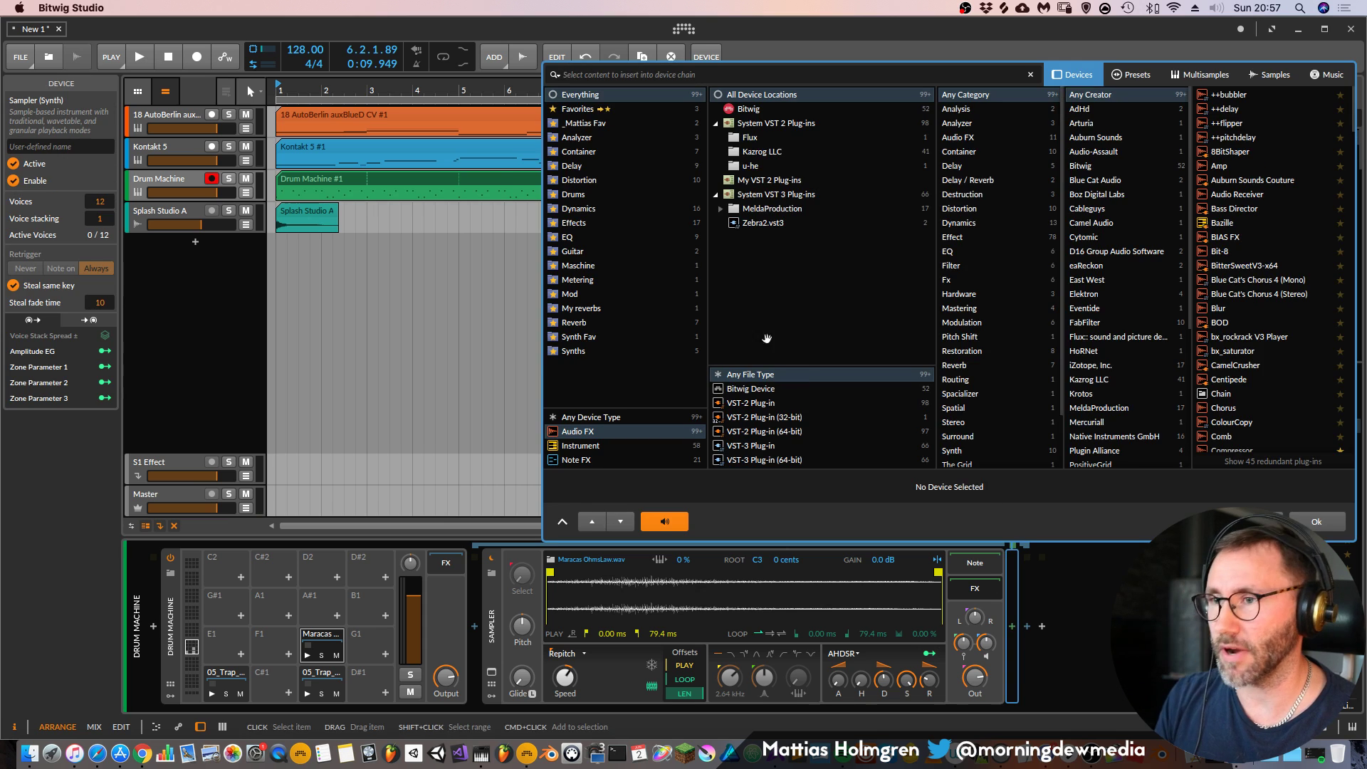
left_click(596, 165)
left_click(1235, 126)
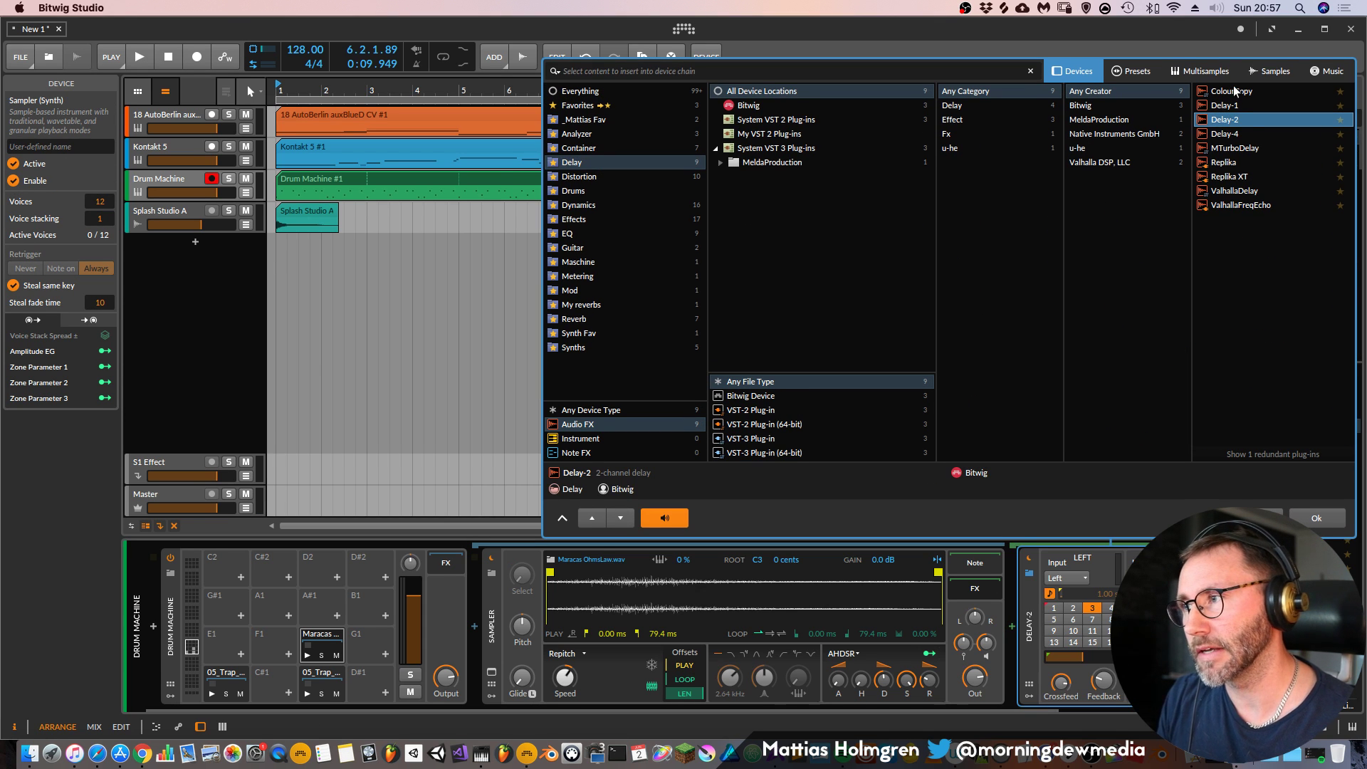
left_click(1226, 106)
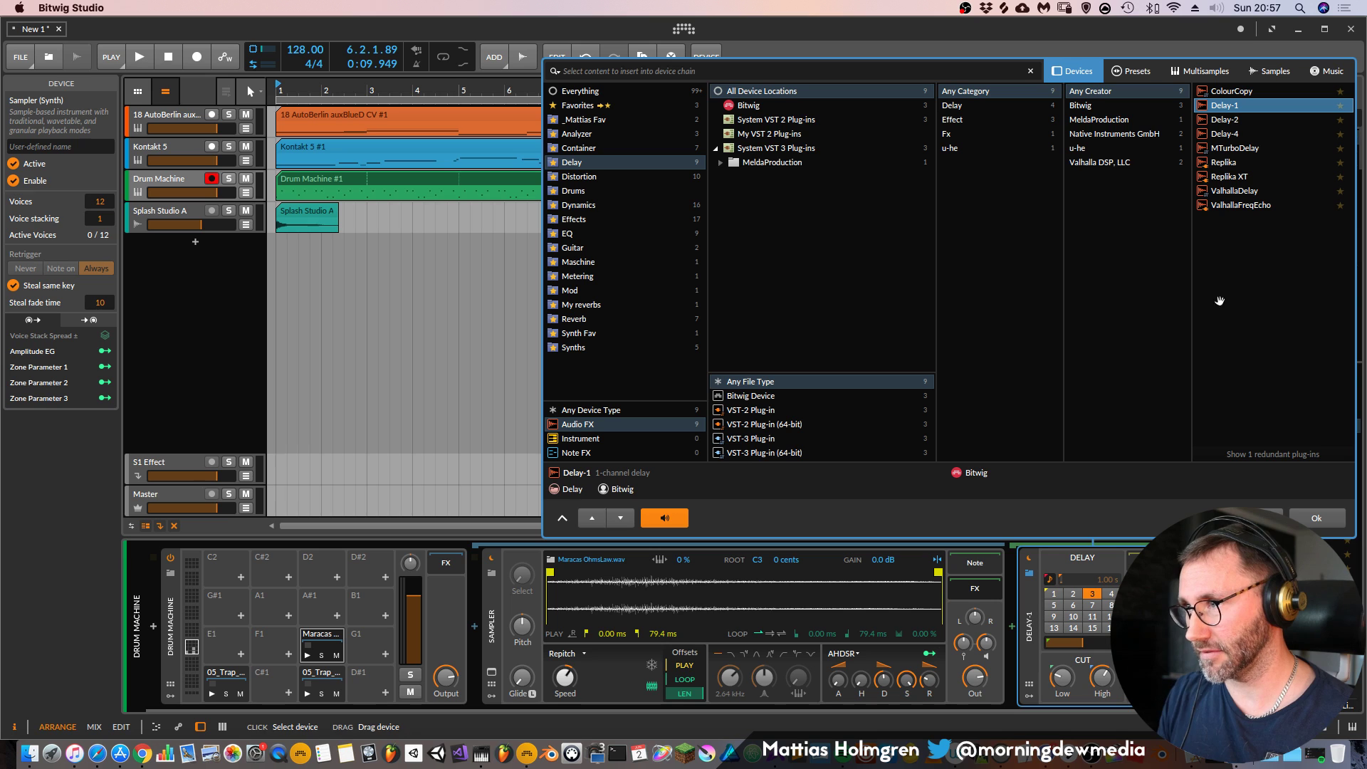
left_click(1323, 517)
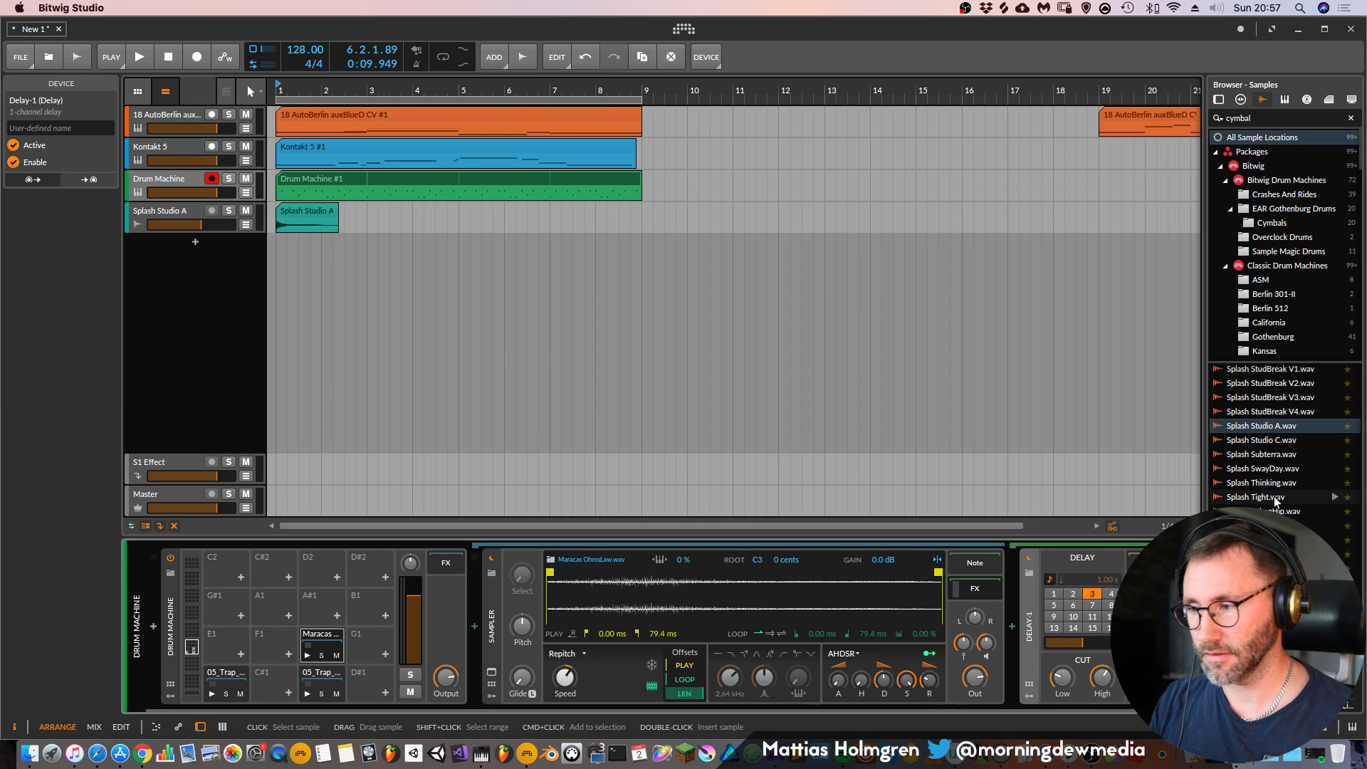
Audition the arrangement to judge the Delay-1 effect on the maracas
key("space")
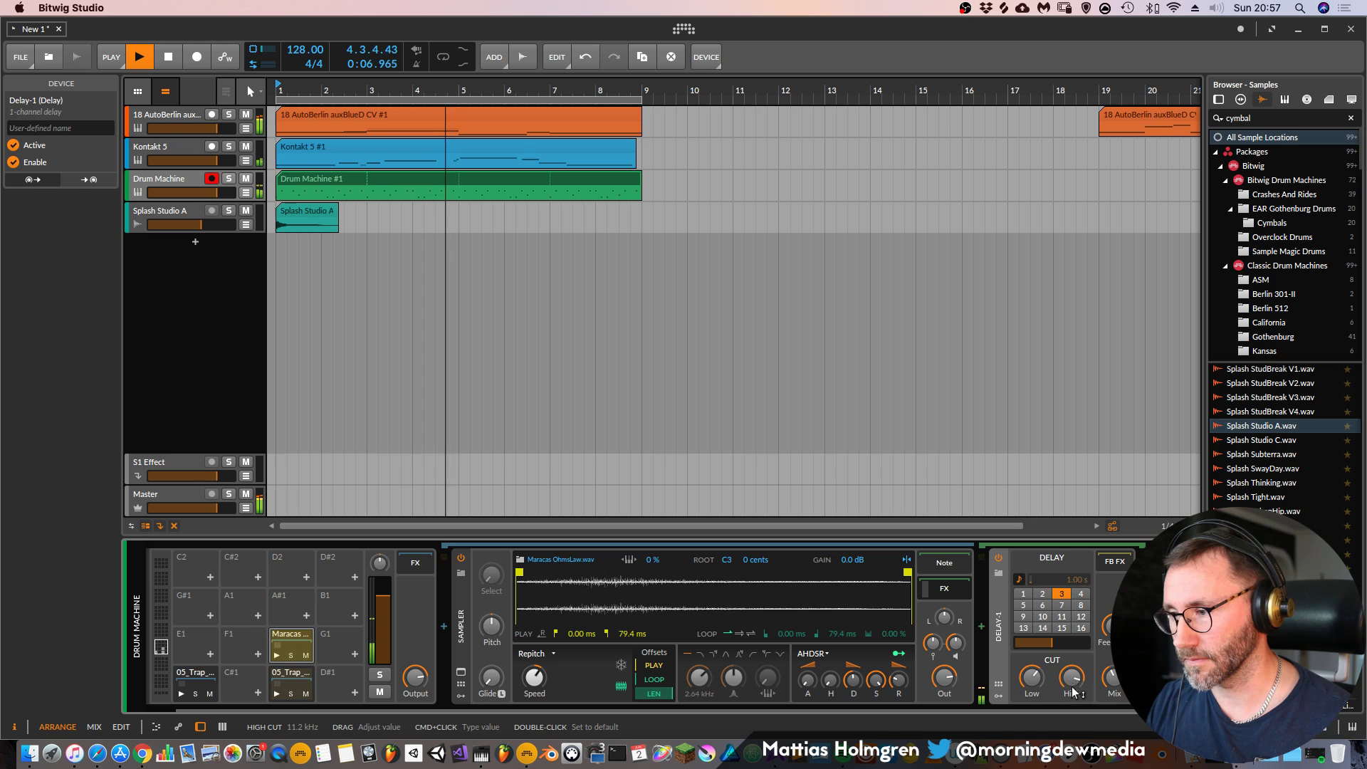
key("space")
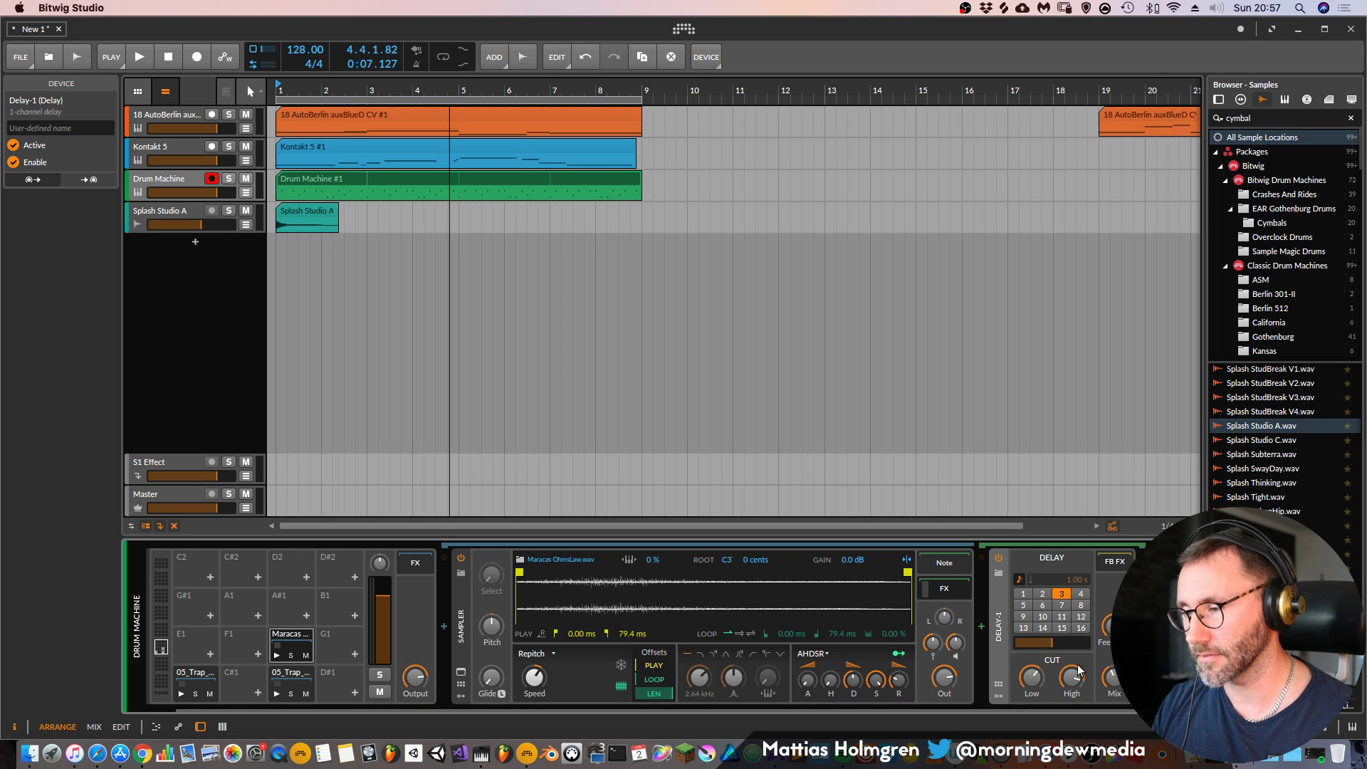
key("space")
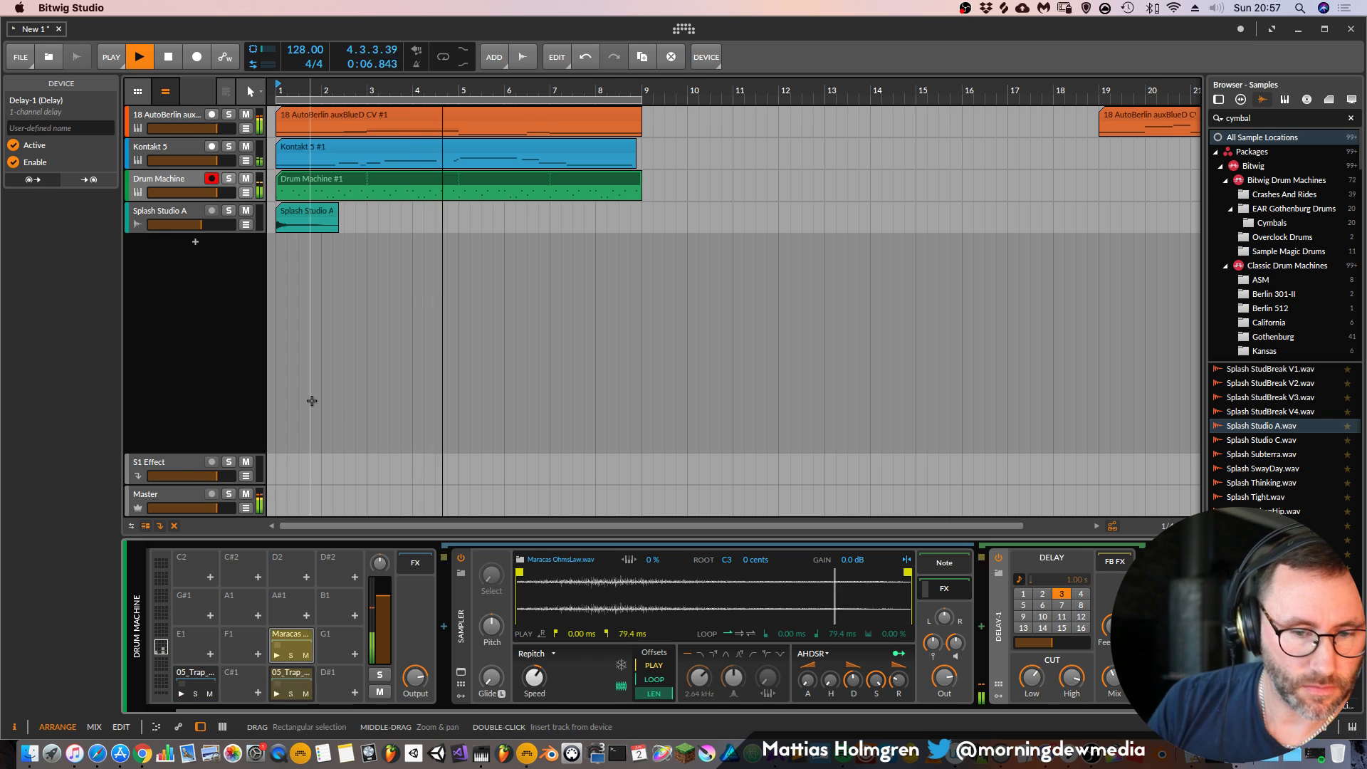
key("m")
key("d")
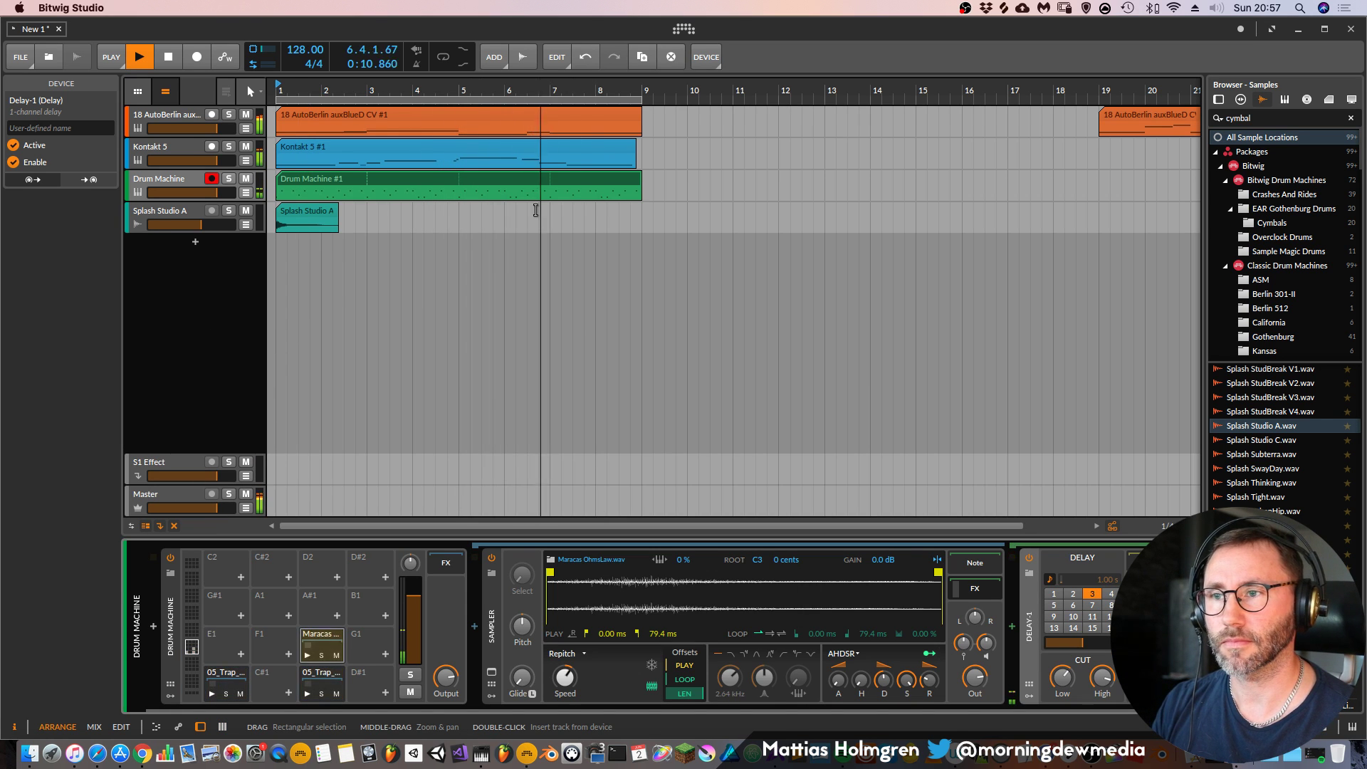
Audition the AutoBerlin clip from bar 5, raise the 6.3 note to E1 and the bar 7 note to C#1
key("e")
key("space")
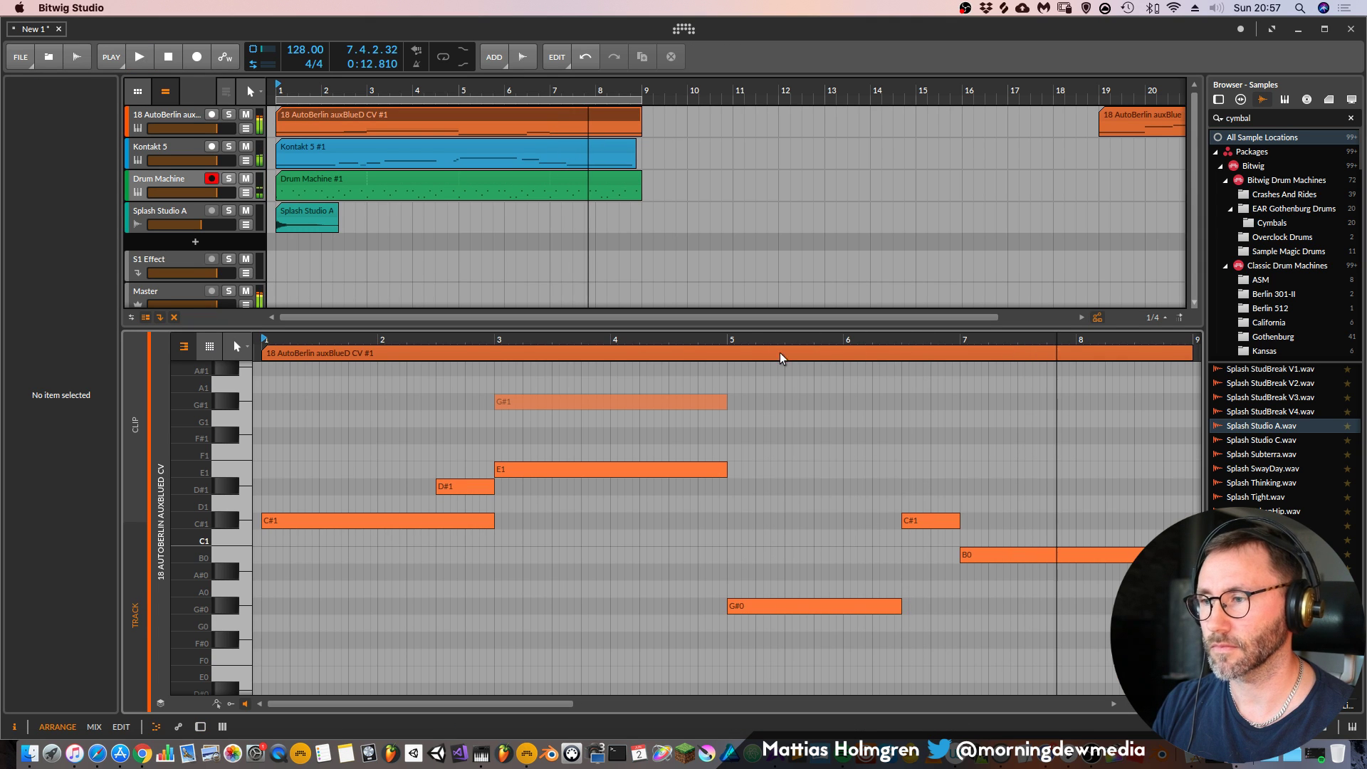
left_click(727, 337)
key("space")
scroll(840, 527, "down", 4)
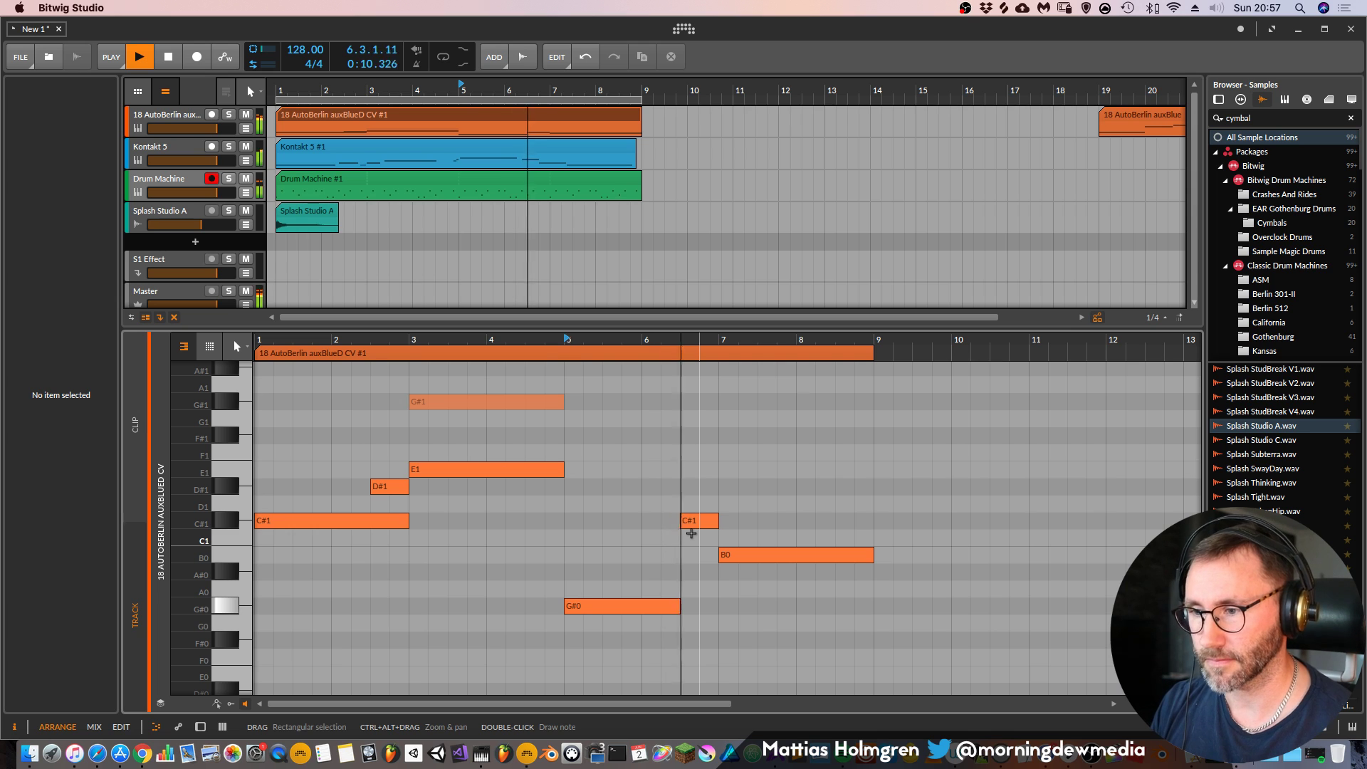
key("space")
left_click_drag(696, 520, 702, 475)
left_click(741, 559)
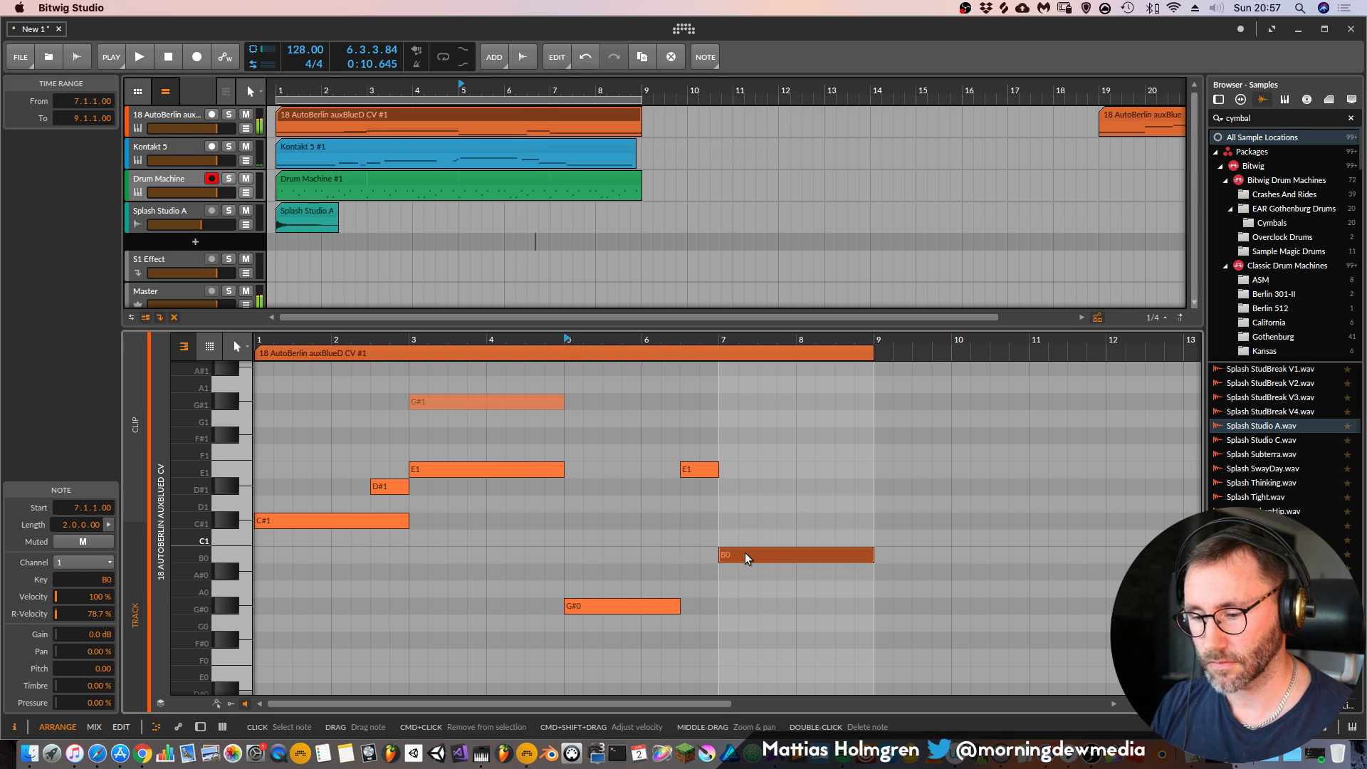
left_click_drag(748, 557, 747, 523)
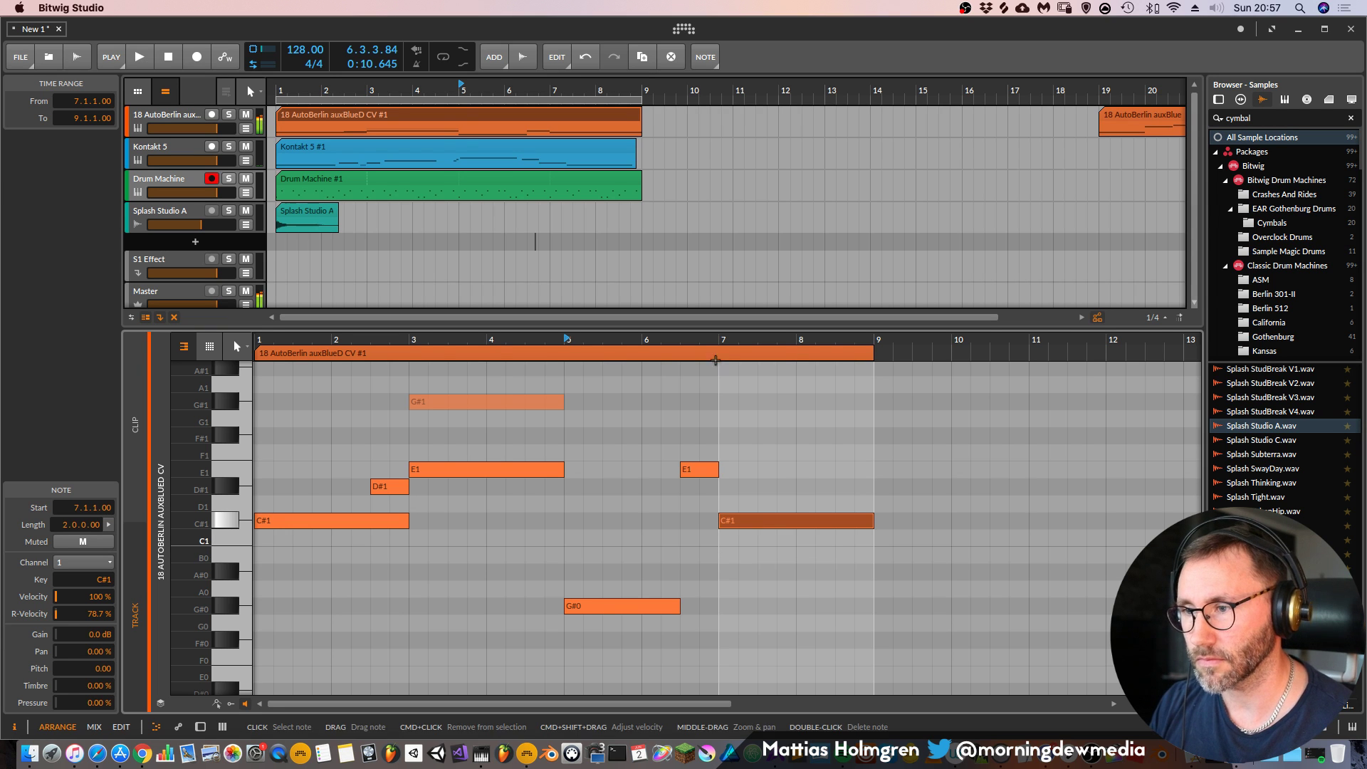
Audition from bar 7, shorten the C#1 note to end at 8.3, and add a two-beat D#1 note there
key("space")
left_click(715, 339)
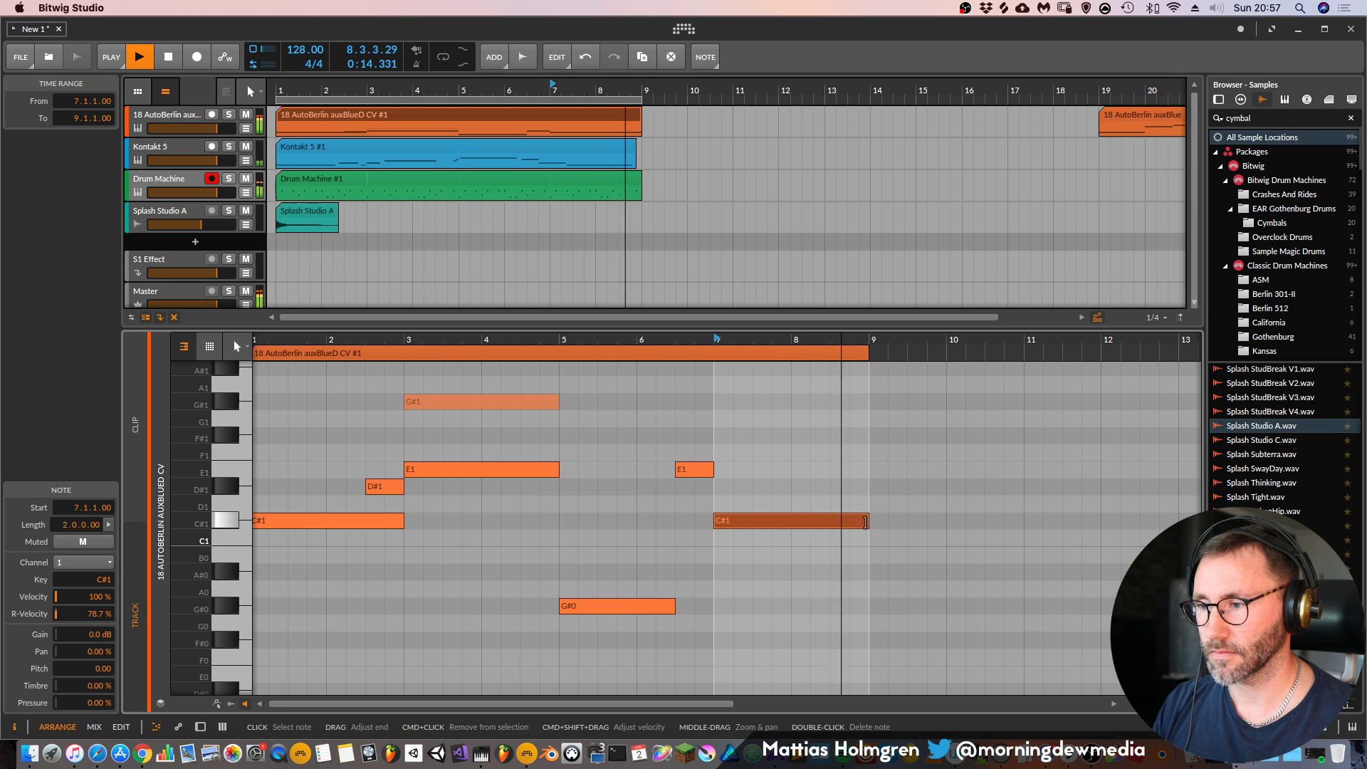
key("space")
left_click_drag(868, 523, 828, 526)
double_click(833, 486)
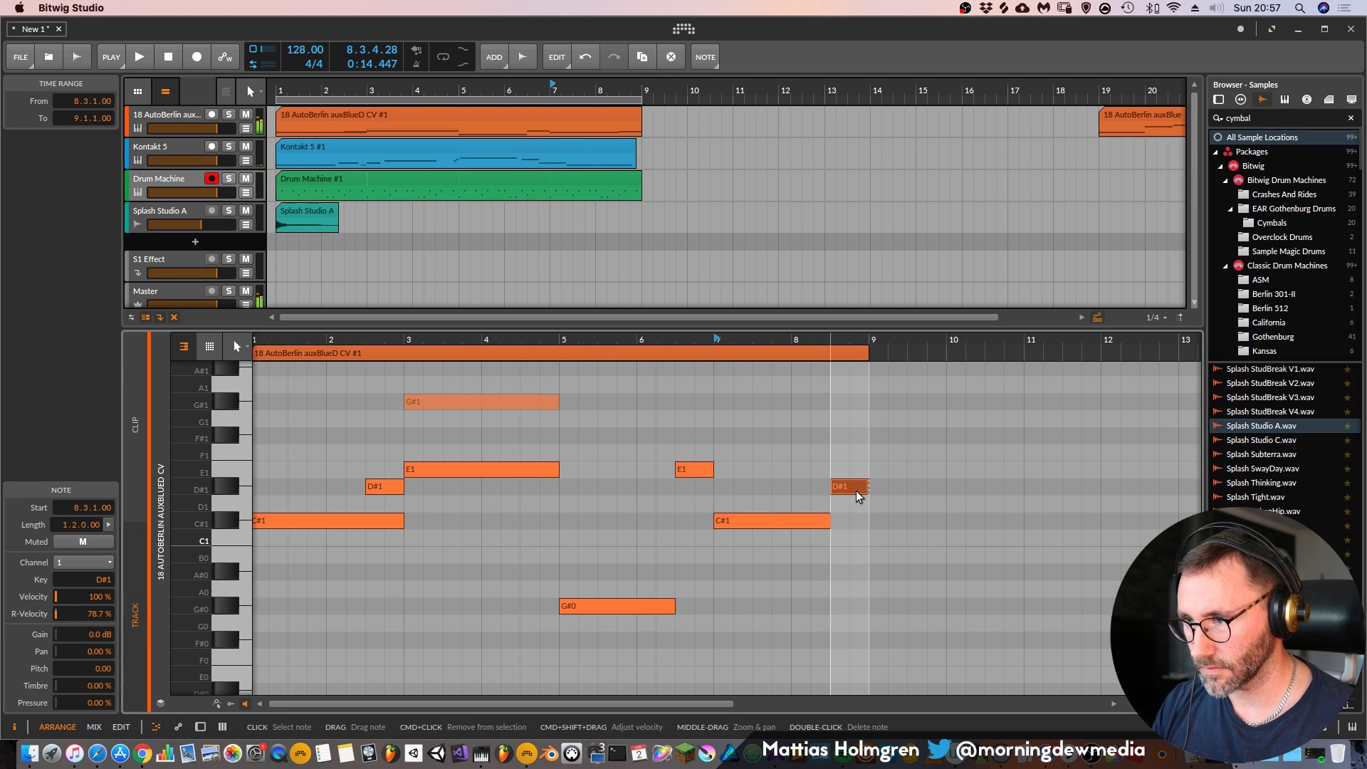
Play the revised bass line from bar 7 and restart playback briefly from bar 1
key("space")
key("d")
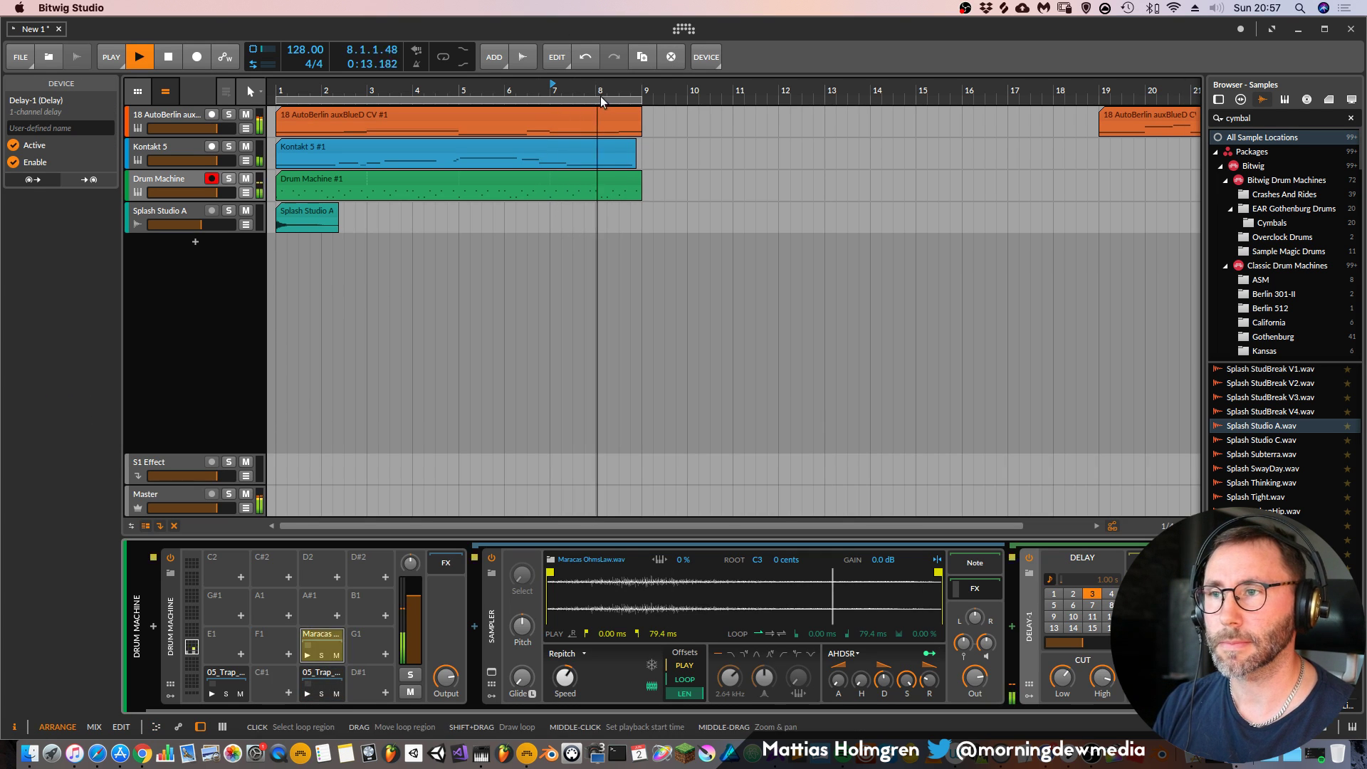
left_click_drag(622, 90, 621, 109)
key("space")
left_click(274, 91)
key("space")
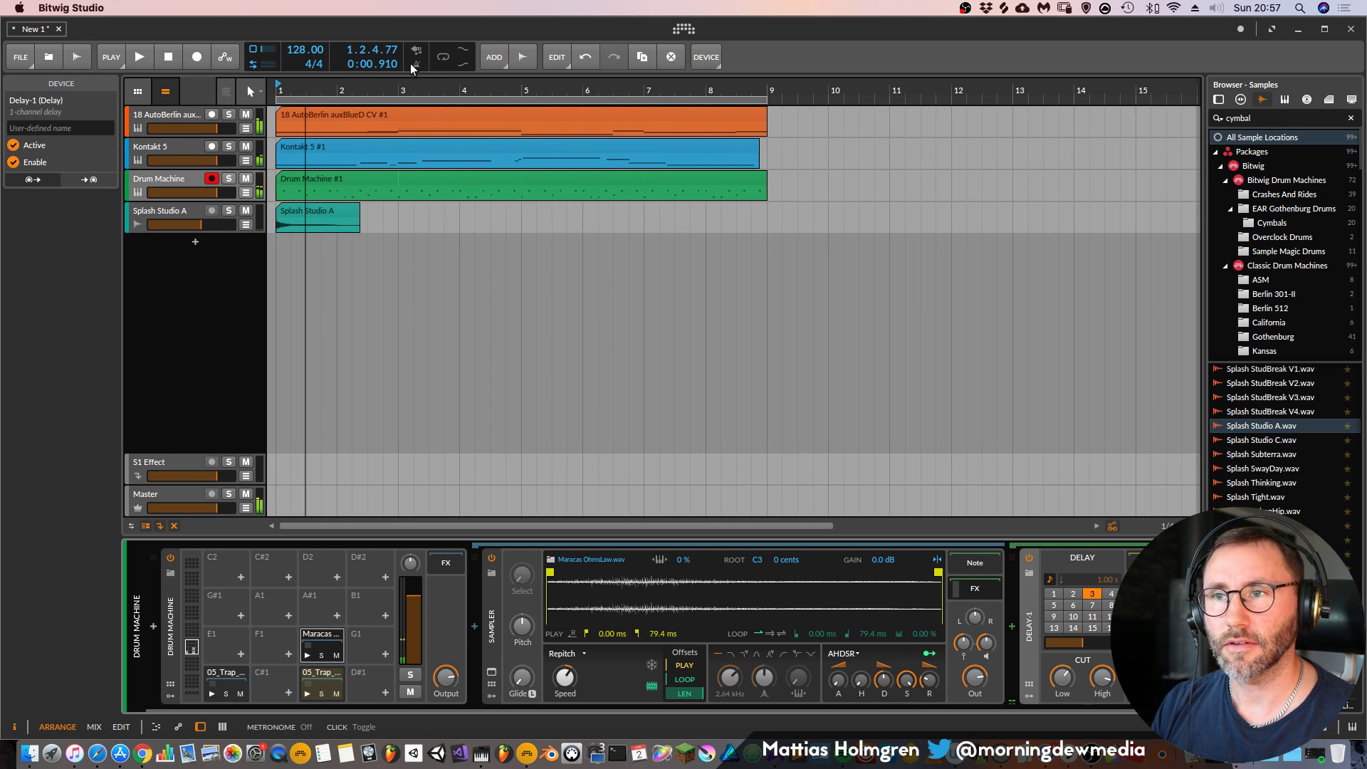
Duplicate bars 1 to 9 of all four tracks to bar 9 and delete the stray AutoBerlin clip at bar 19
left_click_drag(742, 88, 741, 70)
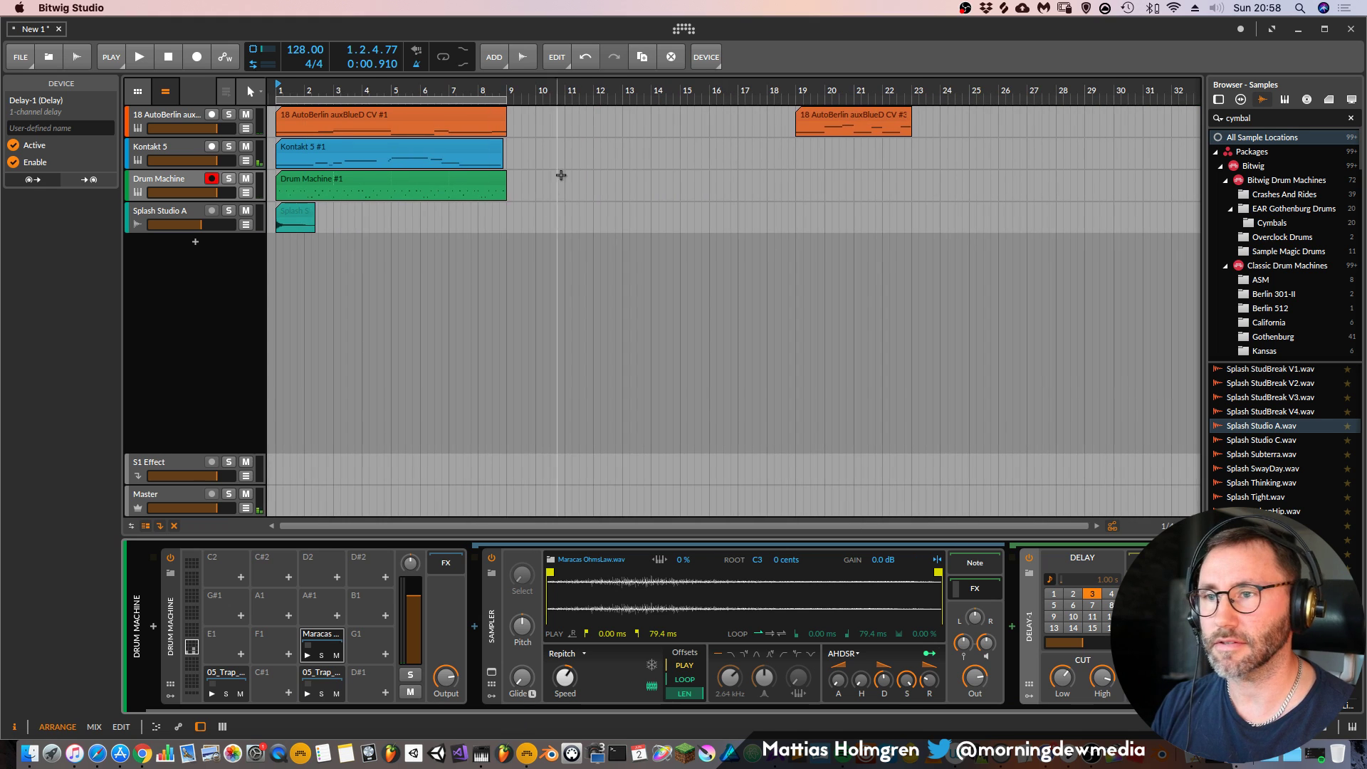
left_click_drag(502, 223, 296, 112)
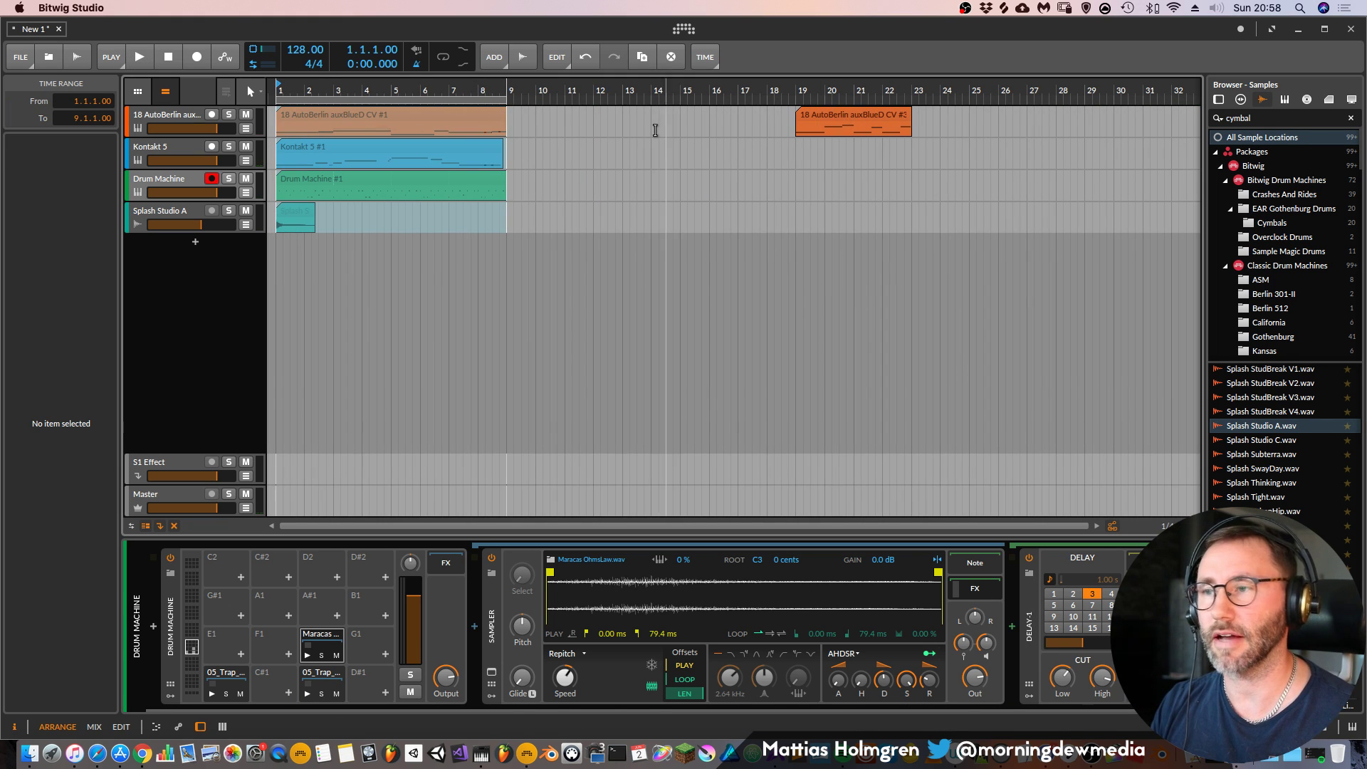
key("super+d")
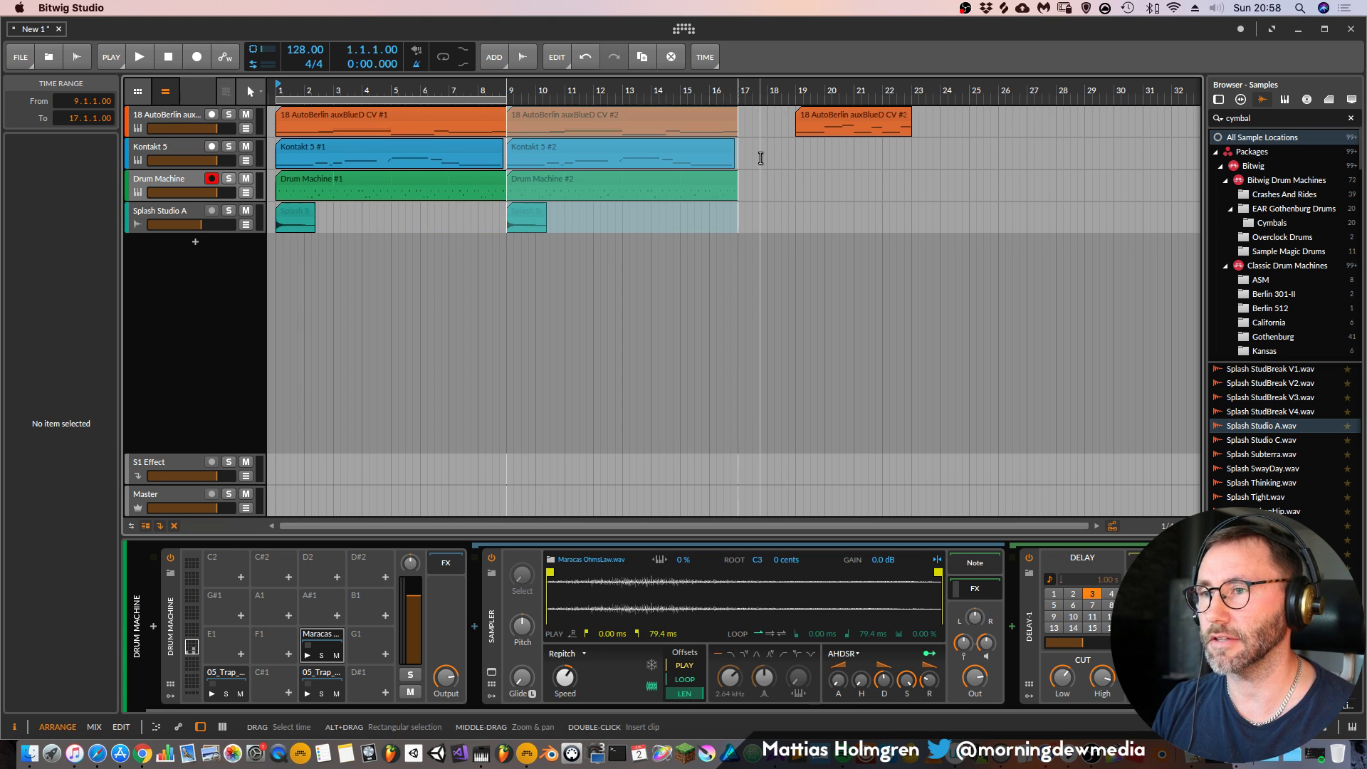
left_click(815, 121)
key("Delete")
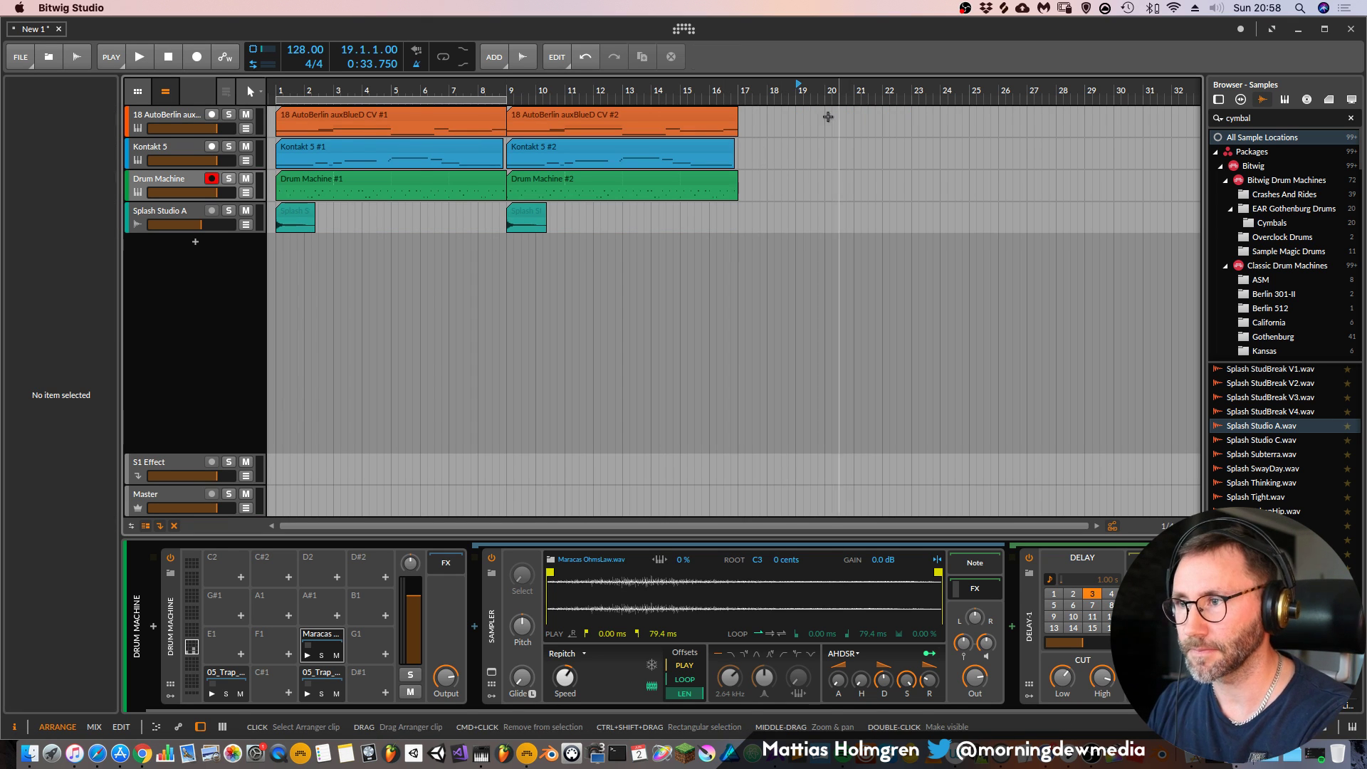
Play the duplicated arrangement from bar 1 and select the Kontakt 5 track
left_click_drag(421, 91, 787, 103)
key("space")
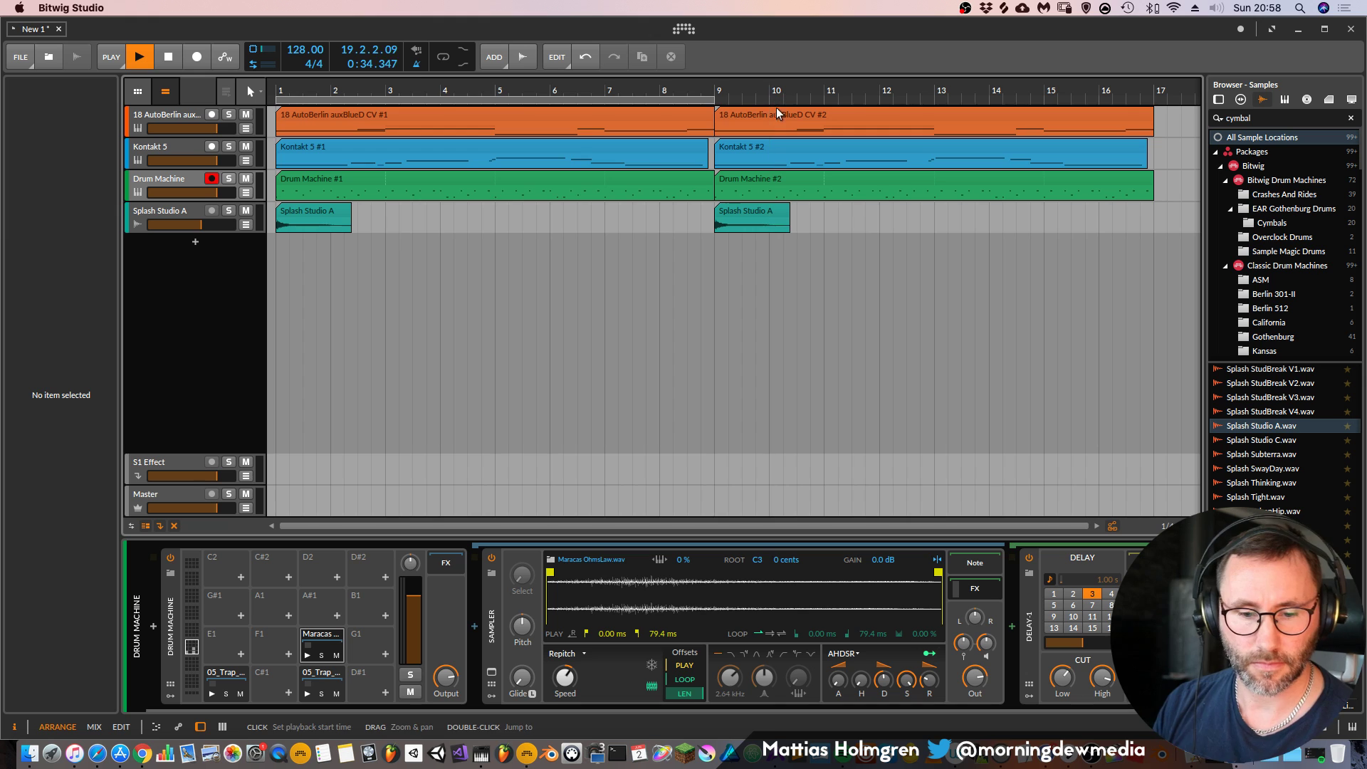
left_click(417, 65)
key("space")
key("space")
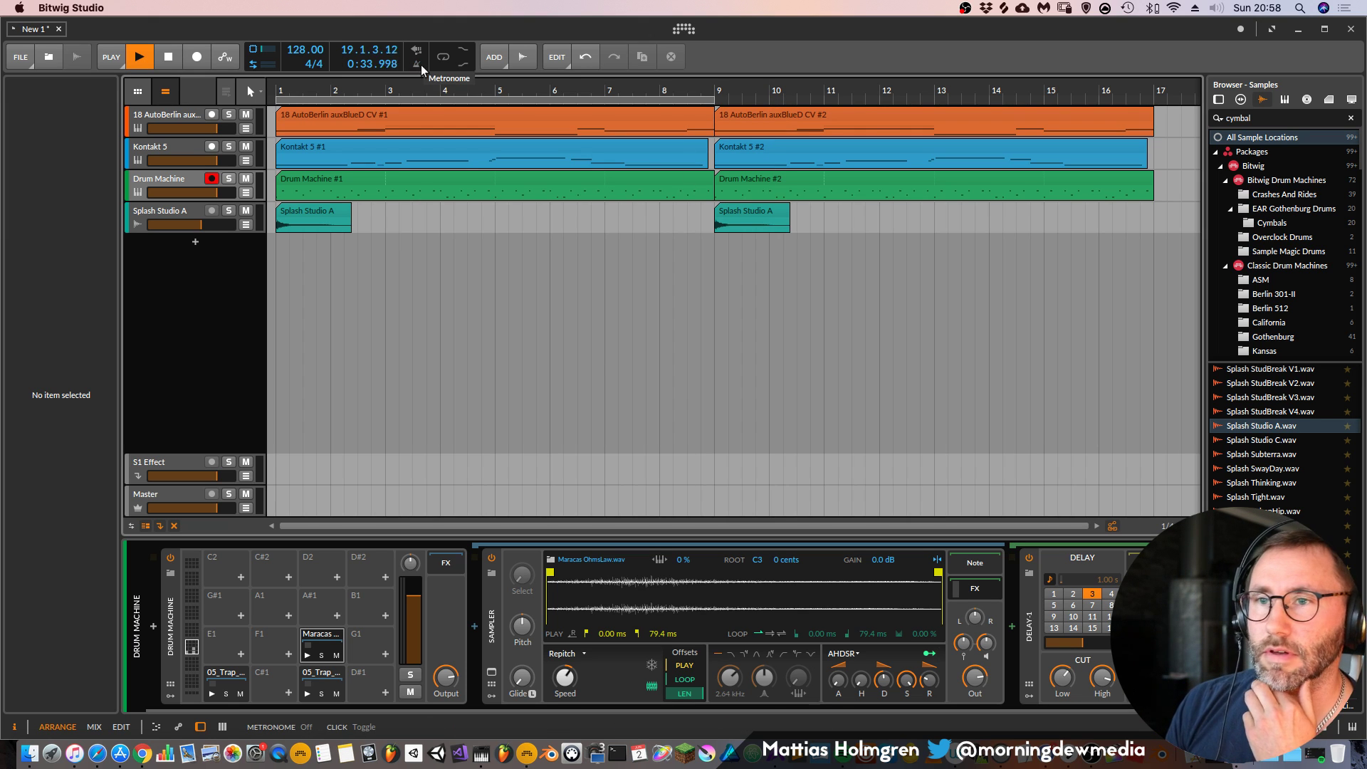
left_click(354, 121)
key("space")
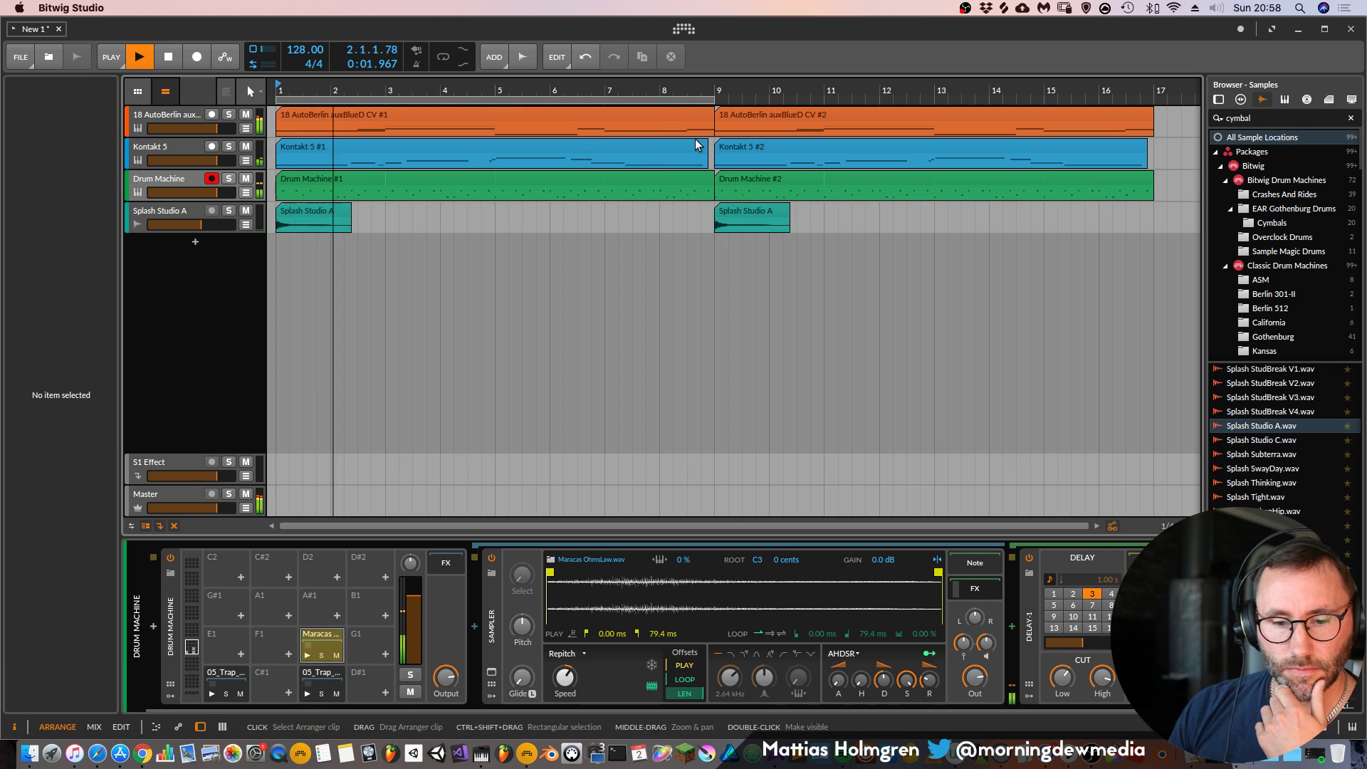
left_click_drag(705, 99, 605, 88)
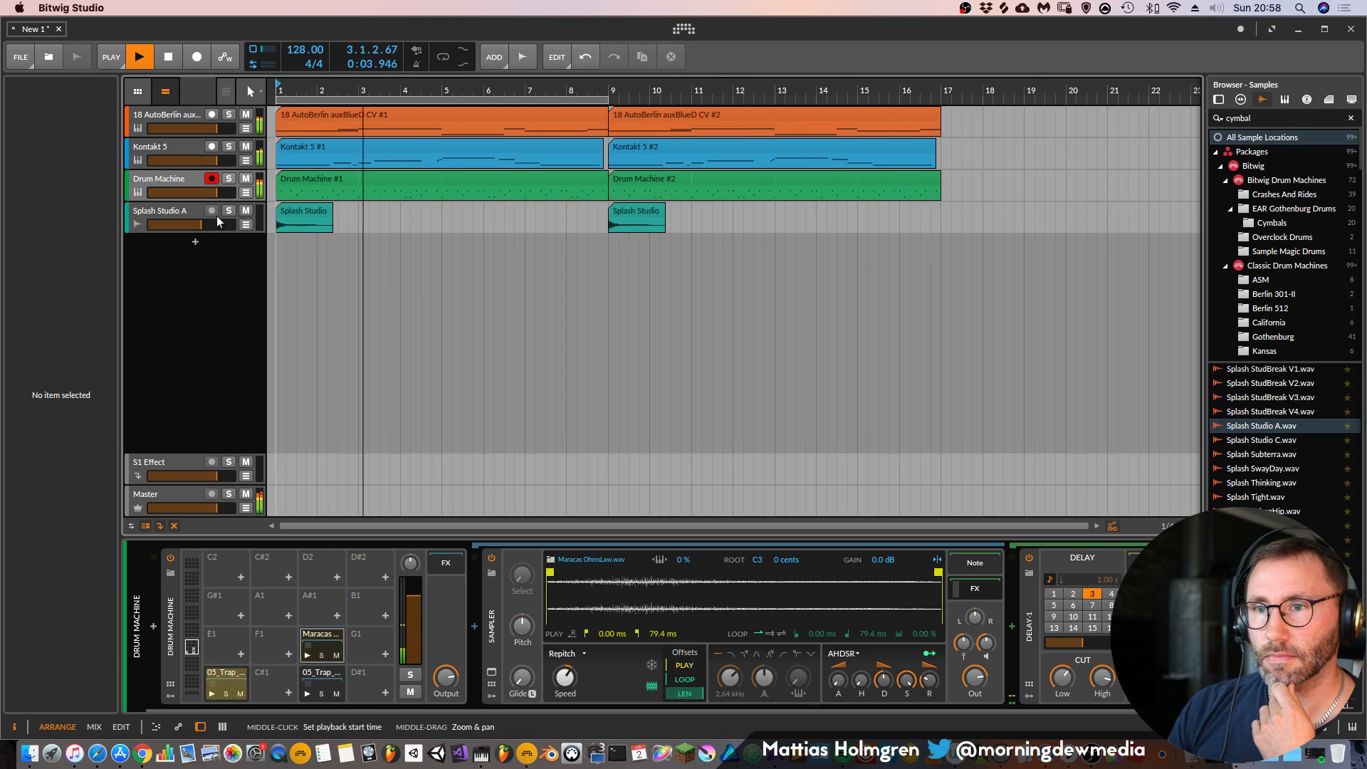
left_click(206, 157)
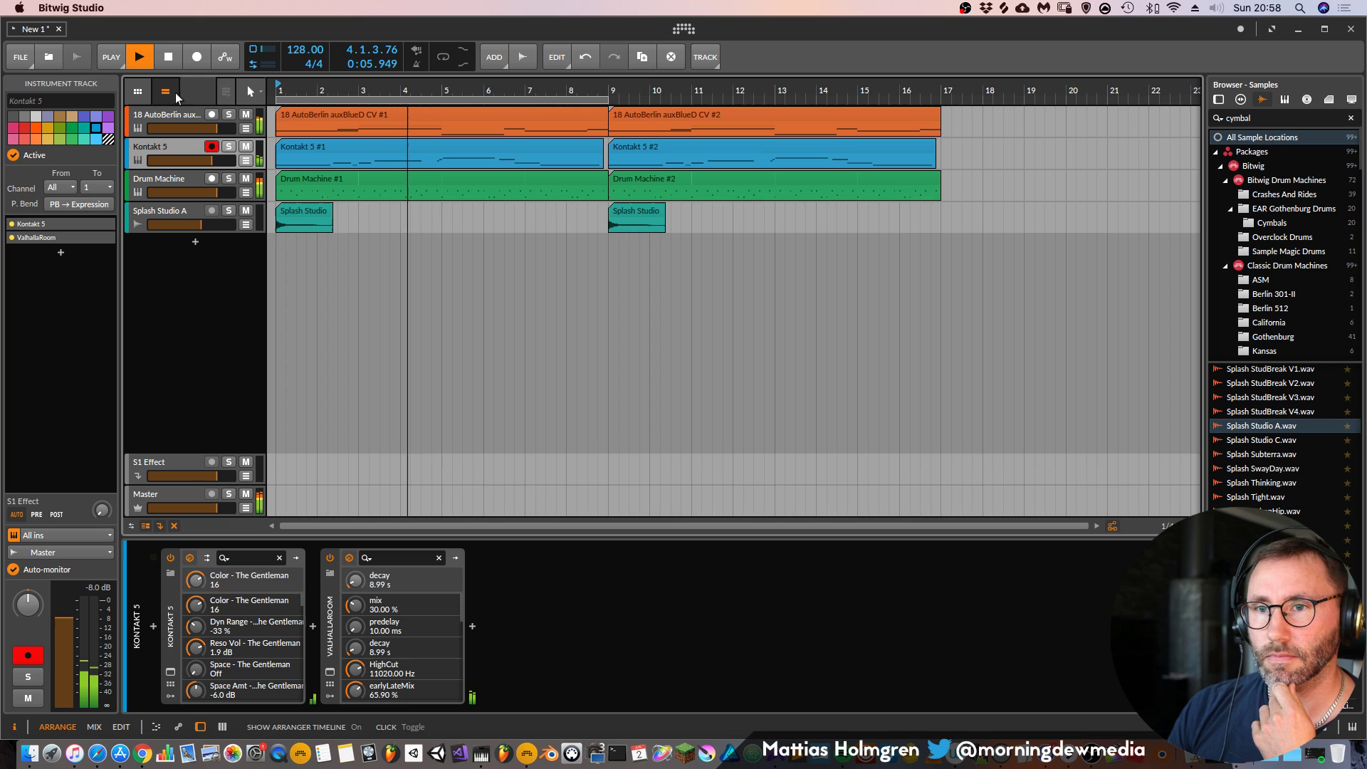
Play from bars 6 and 5 while reviewing the first drum, AutoBerlin and Kontakt 5 clips in the note editor
double_click(430, 178)
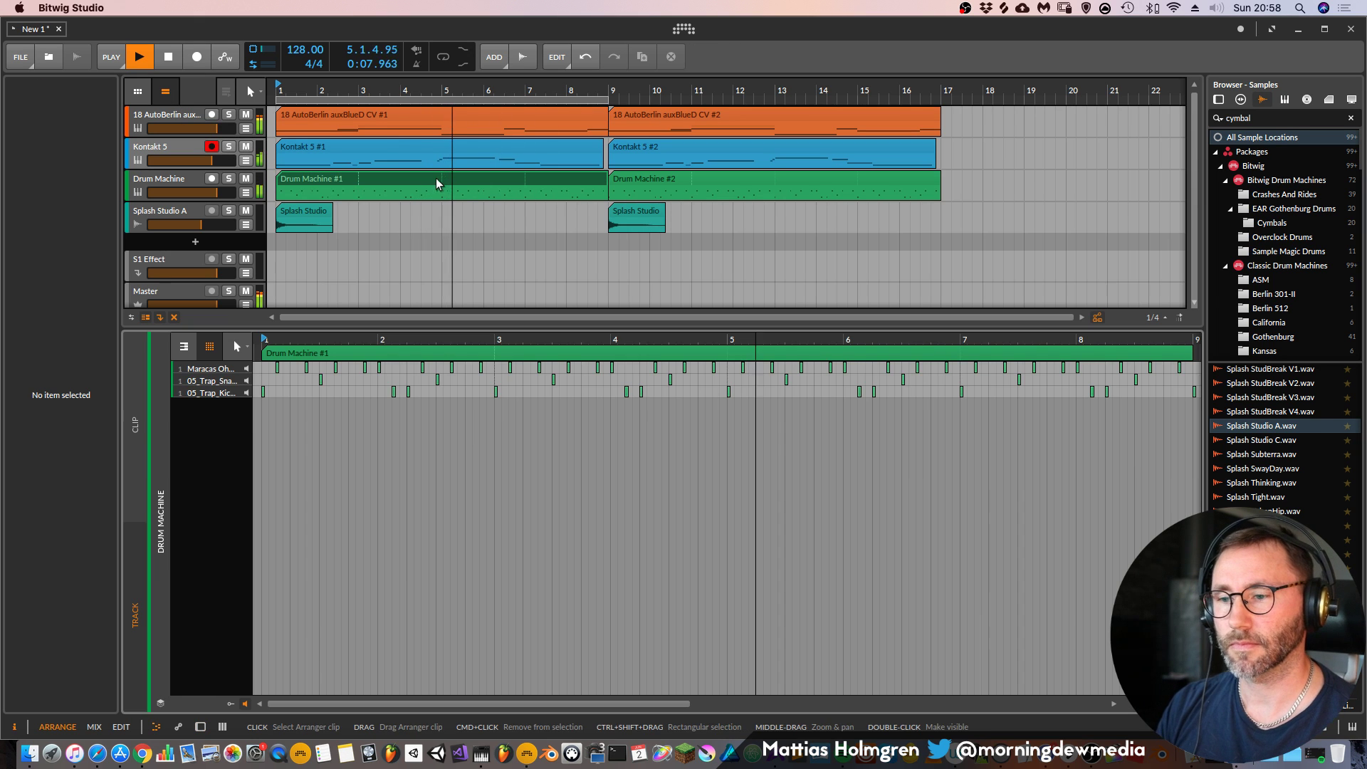
left_click_drag(561, 339, 708, 354)
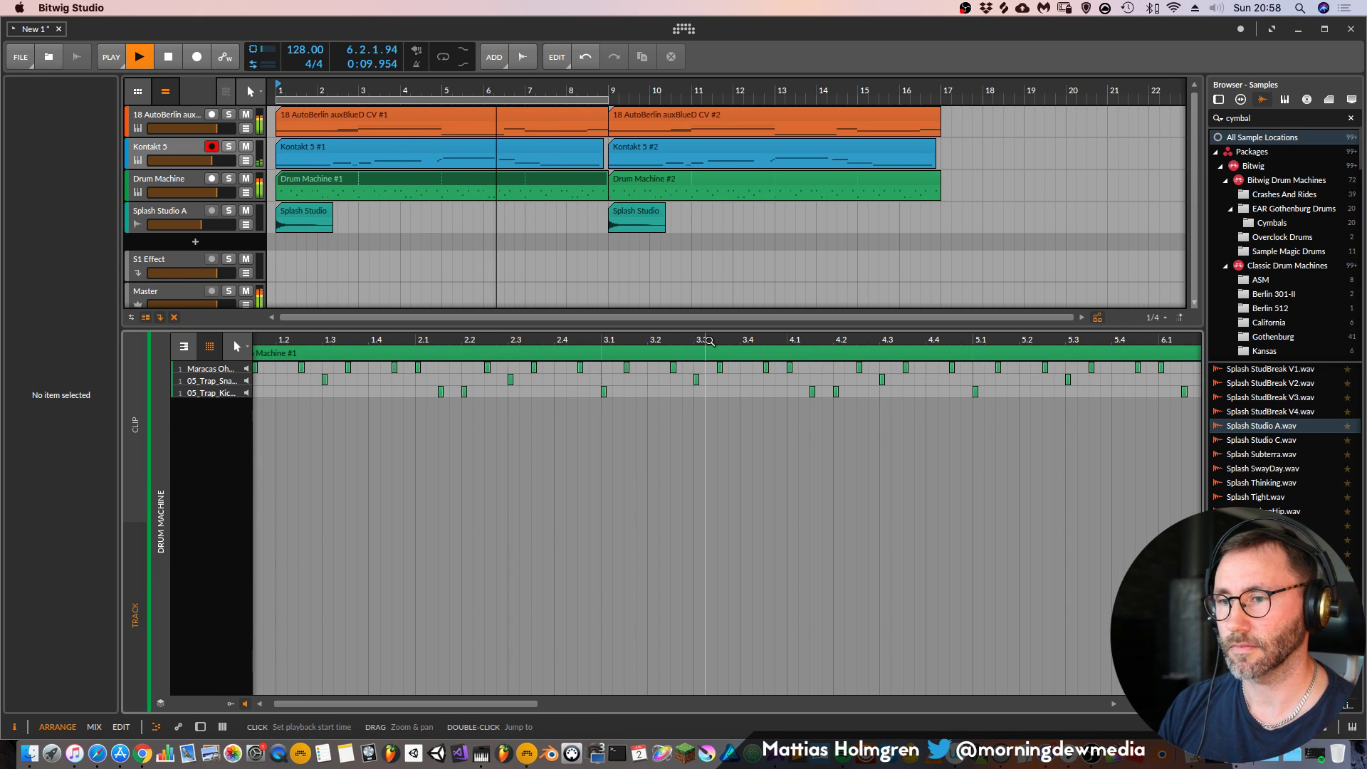
left_click(178, 186)
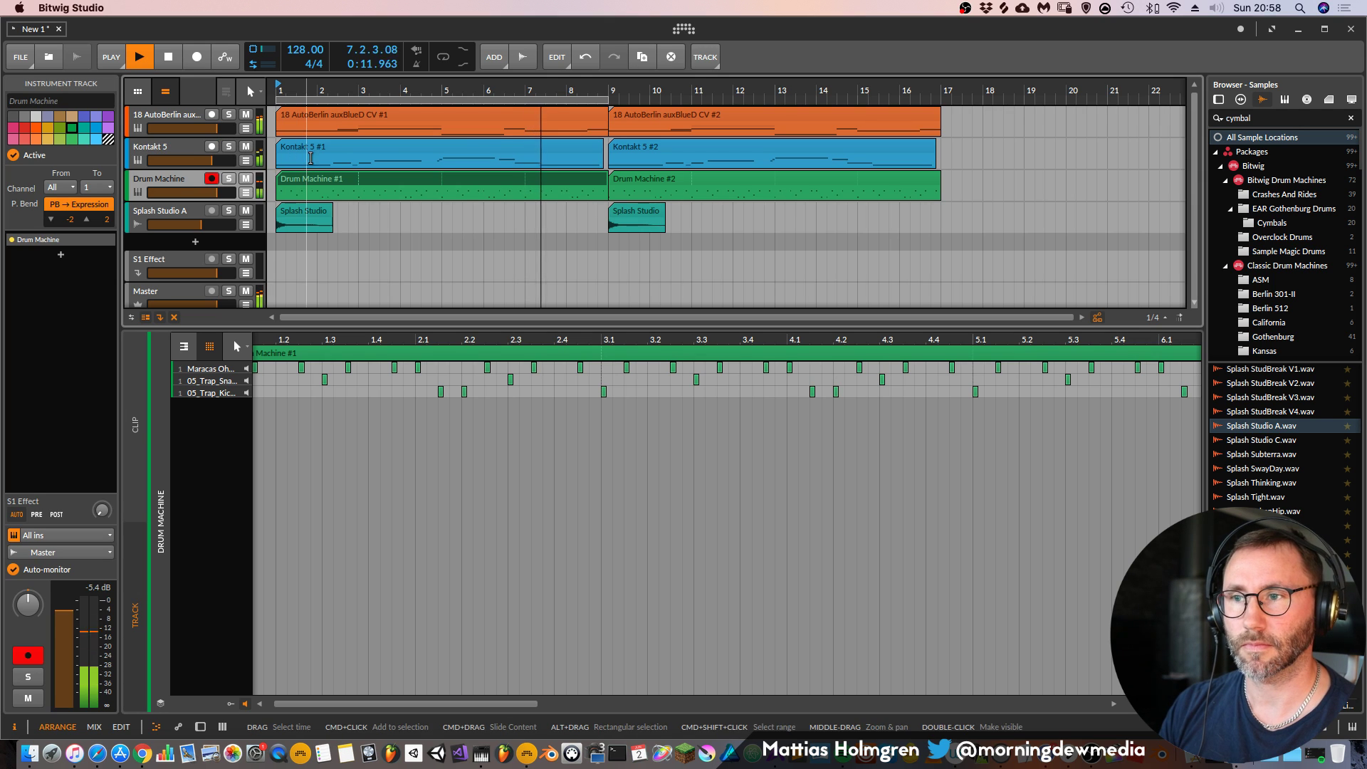
double_click(494, 91)
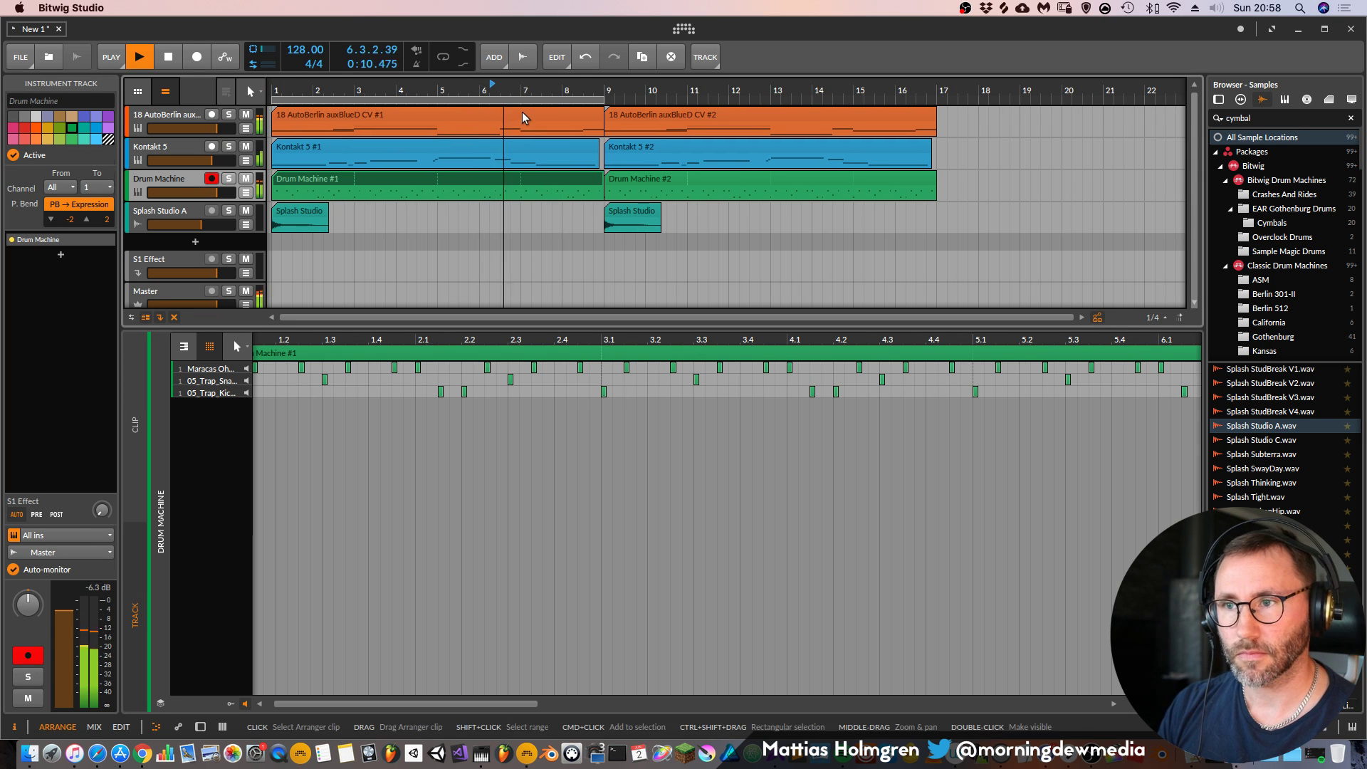
double_click(526, 117)
double_click(438, 91)
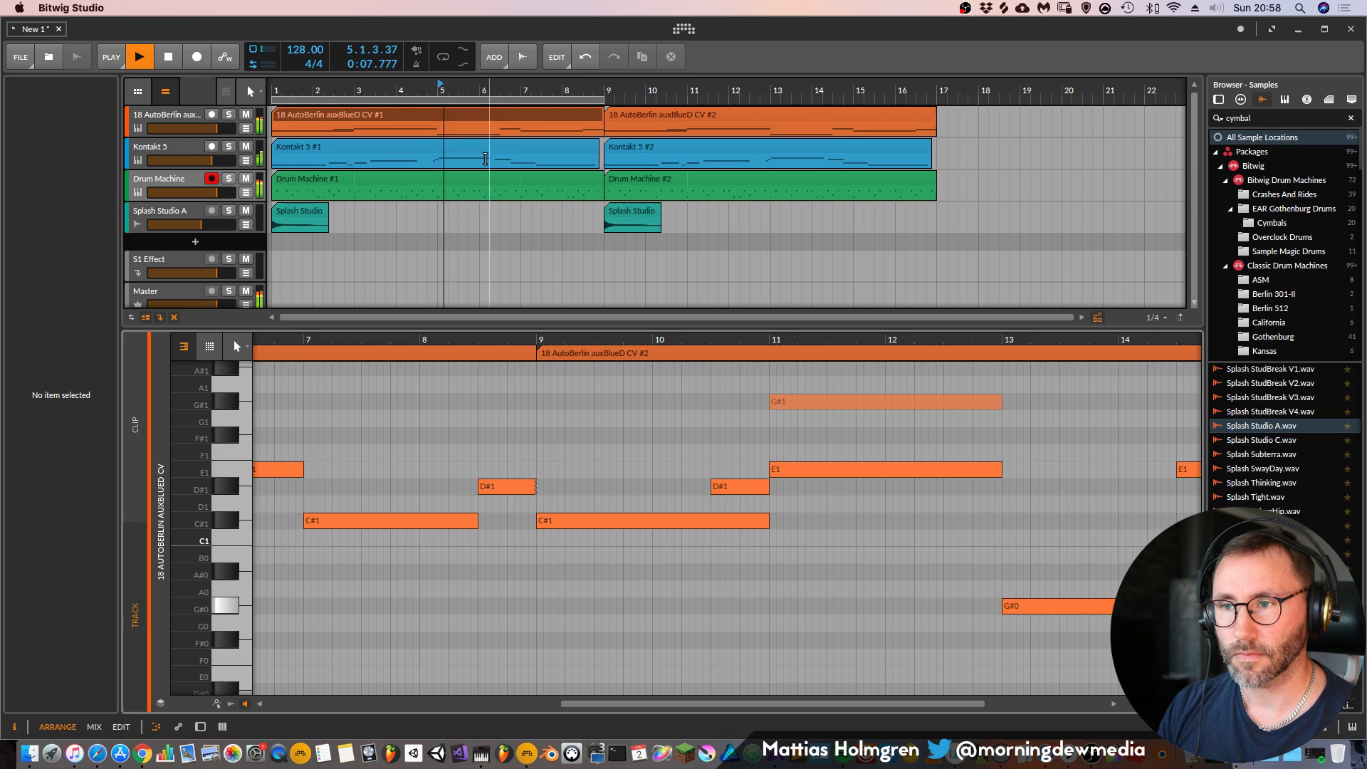
double_click(489, 153)
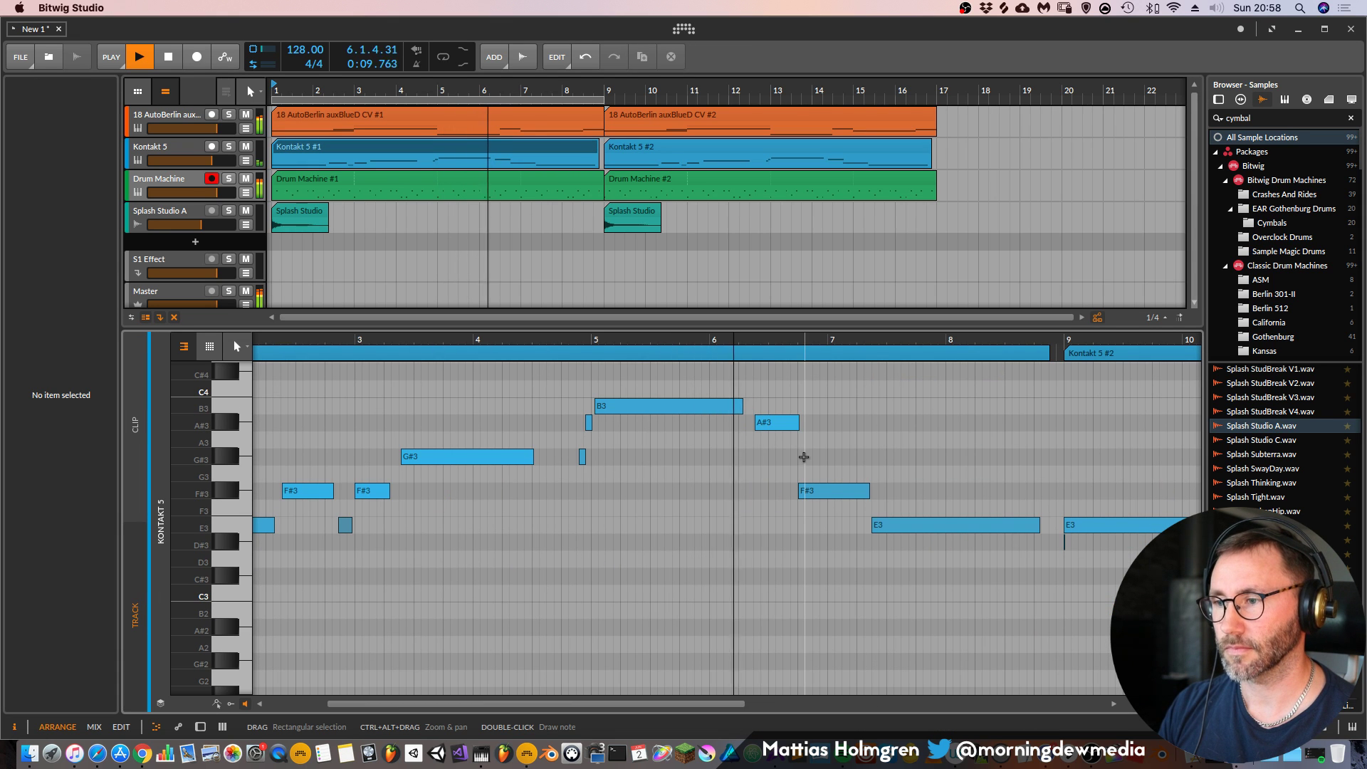
Raise the F#3 note just before bar 7 in the first Kontakt 5 clip to G#3 and play from about 6.2
key("space")
left_click_drag(826, 490, 824, 461)
double_click(747, 342)
left_click_drag(807, 341, 702, 363)
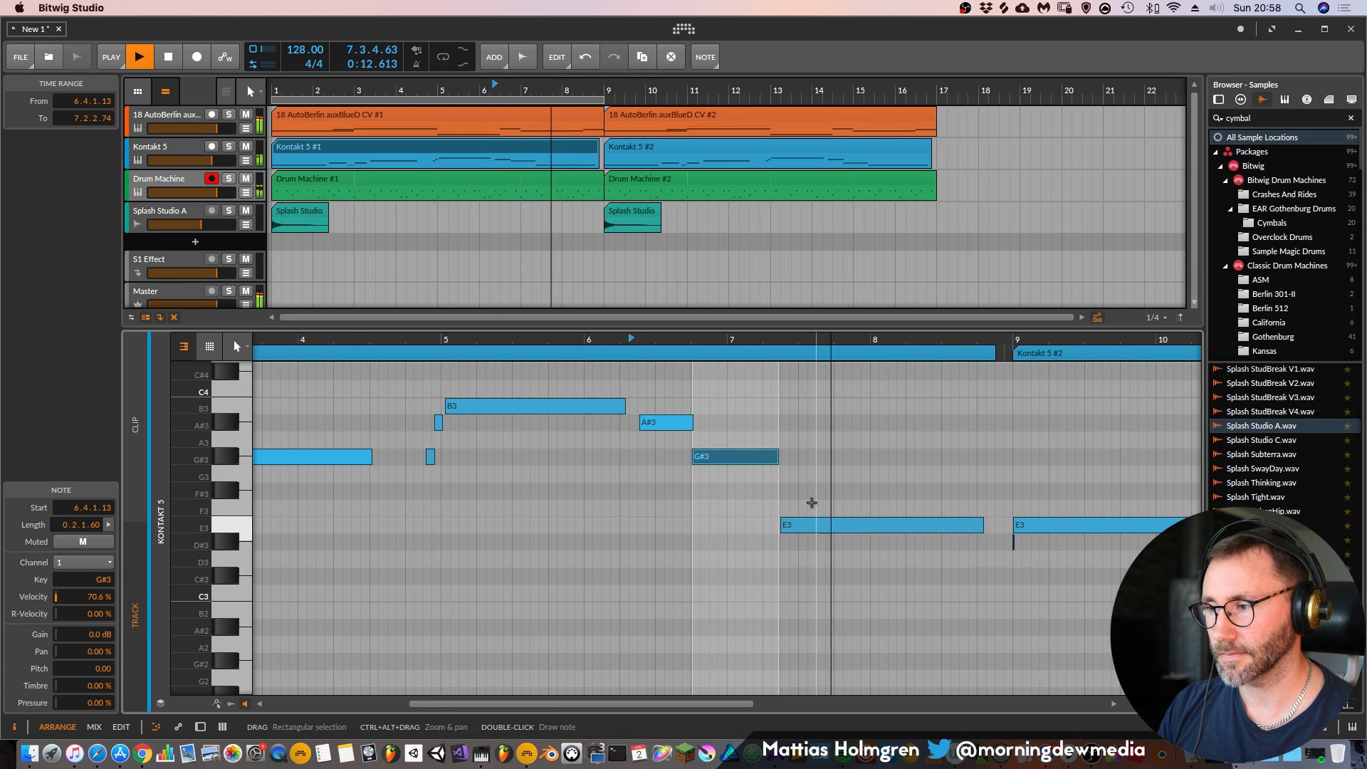
key("d")
Extend the first Kontakt 5 clip to a length of eight bars and play from about 7.3
left_click_drag(597, 146, 602, 146)
key("space")
left_click(541, 88)
key("space")
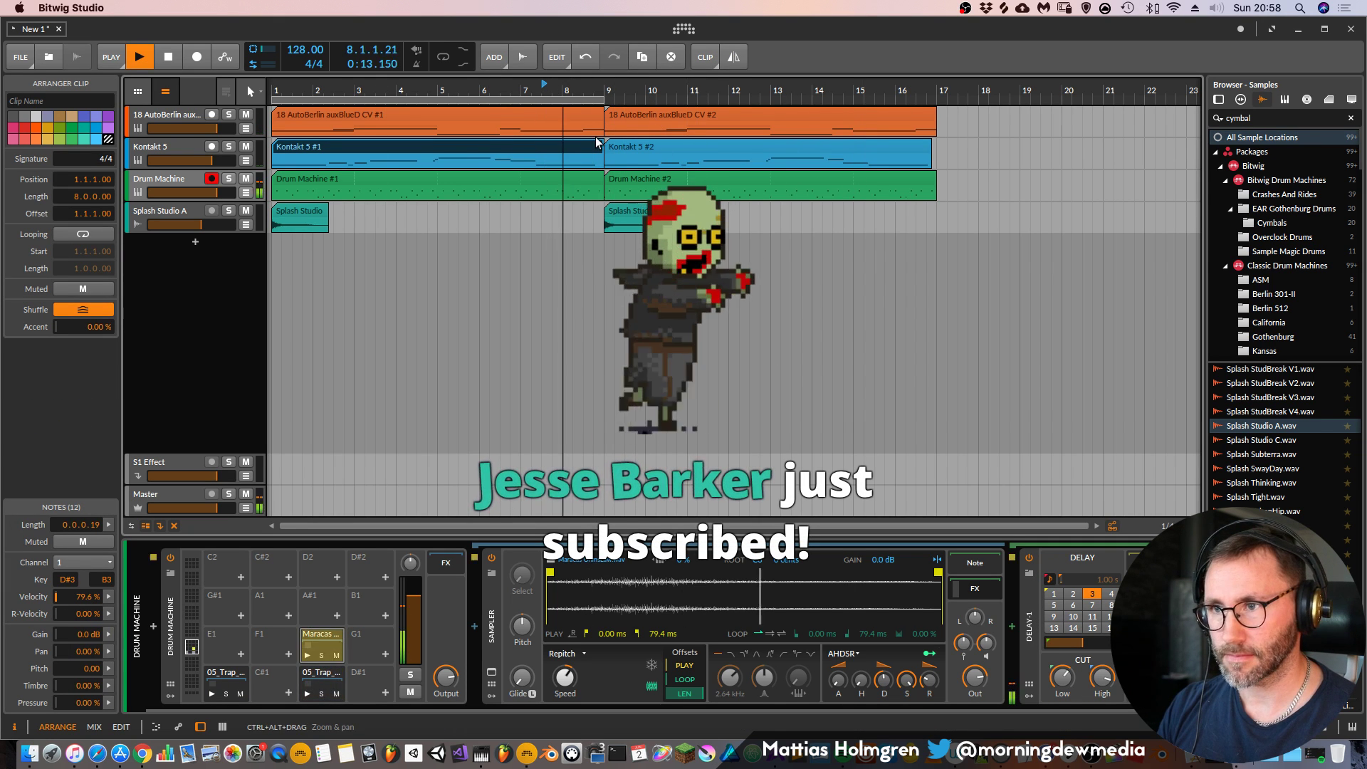
Add C#3 at 8.4 and D#3 just before bar 9 in the Kontakt 5 clip, and delete the stray D#3 at bar 9
key("e")
left_click_drag(1123, 534, 568, 560)
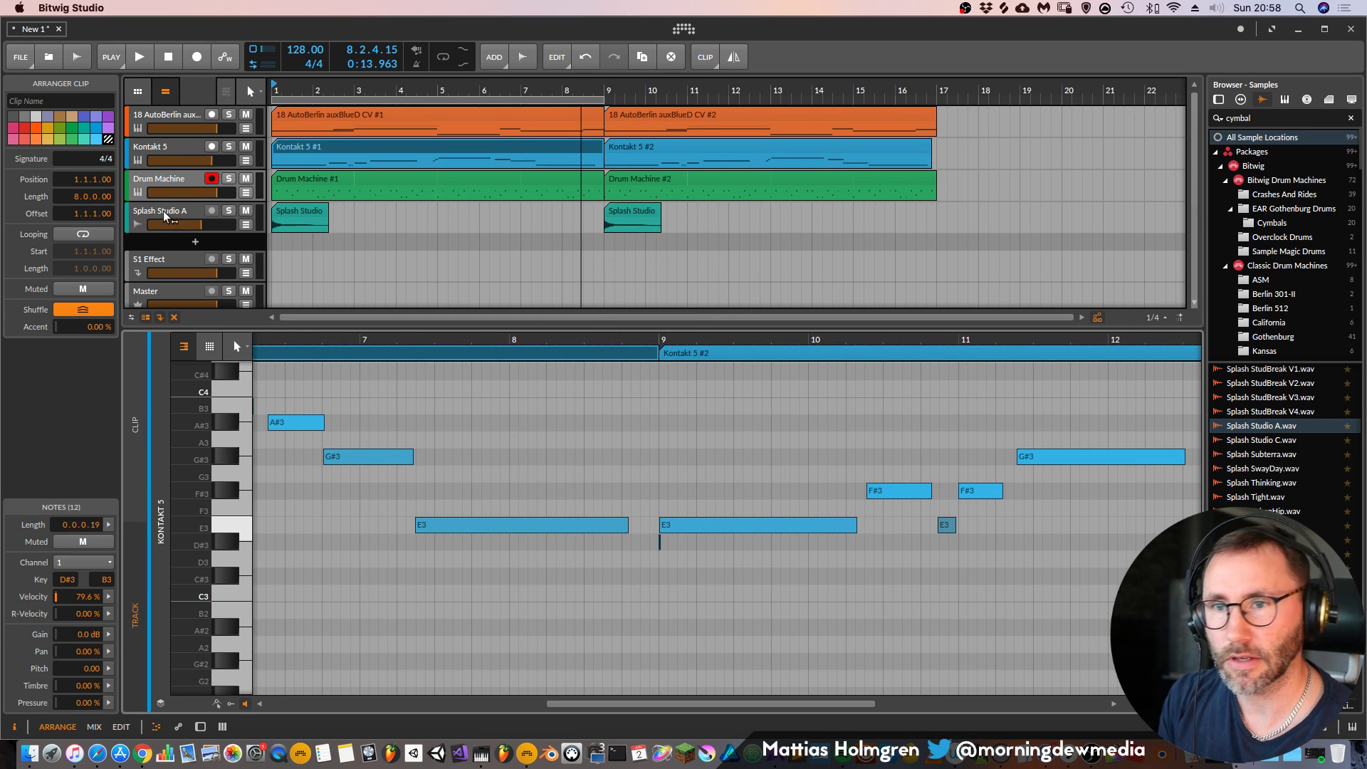
left_click(181, 148)
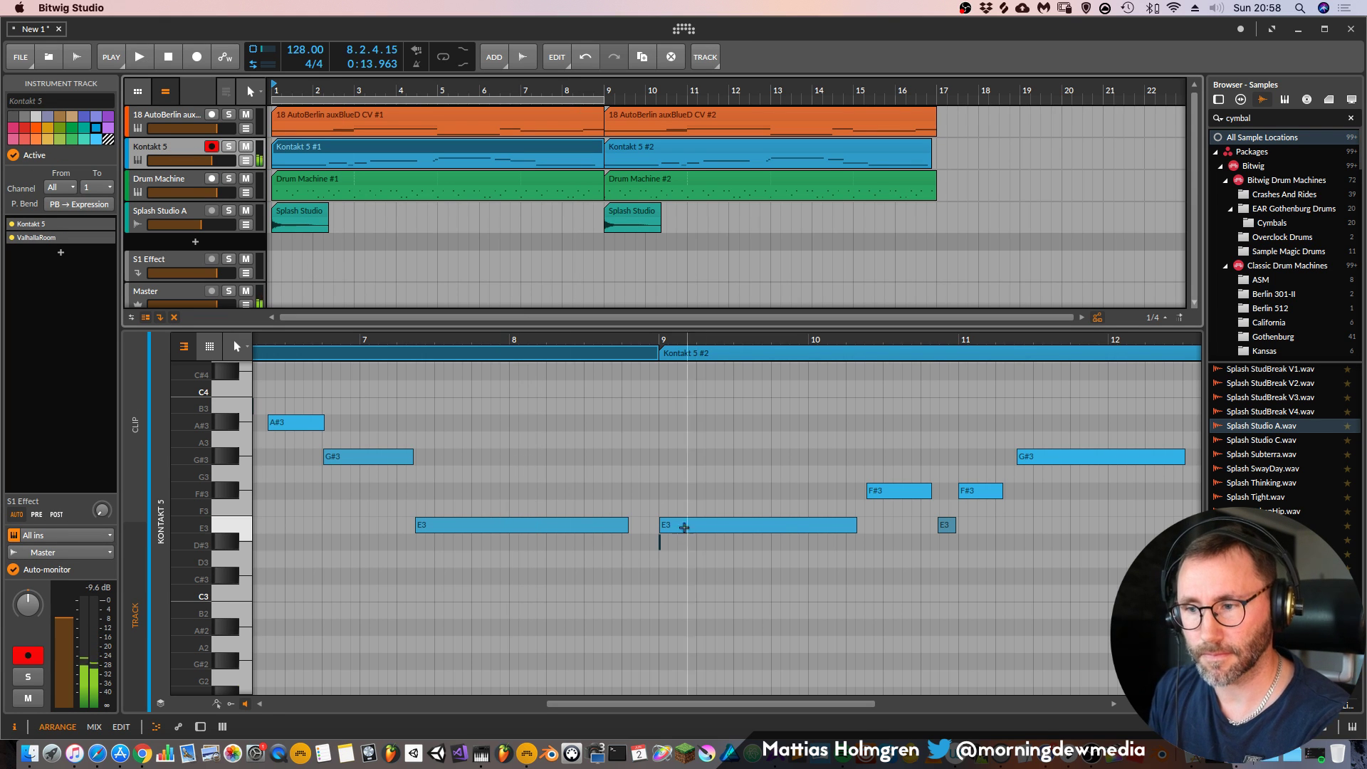
left_click(684, 528)
left_click_drag(655, 340, 658, 385)
double_click(592, 576)
double_click(627, 546)
left_click(674, 543)
left_click(668, 542)
key("Delete")
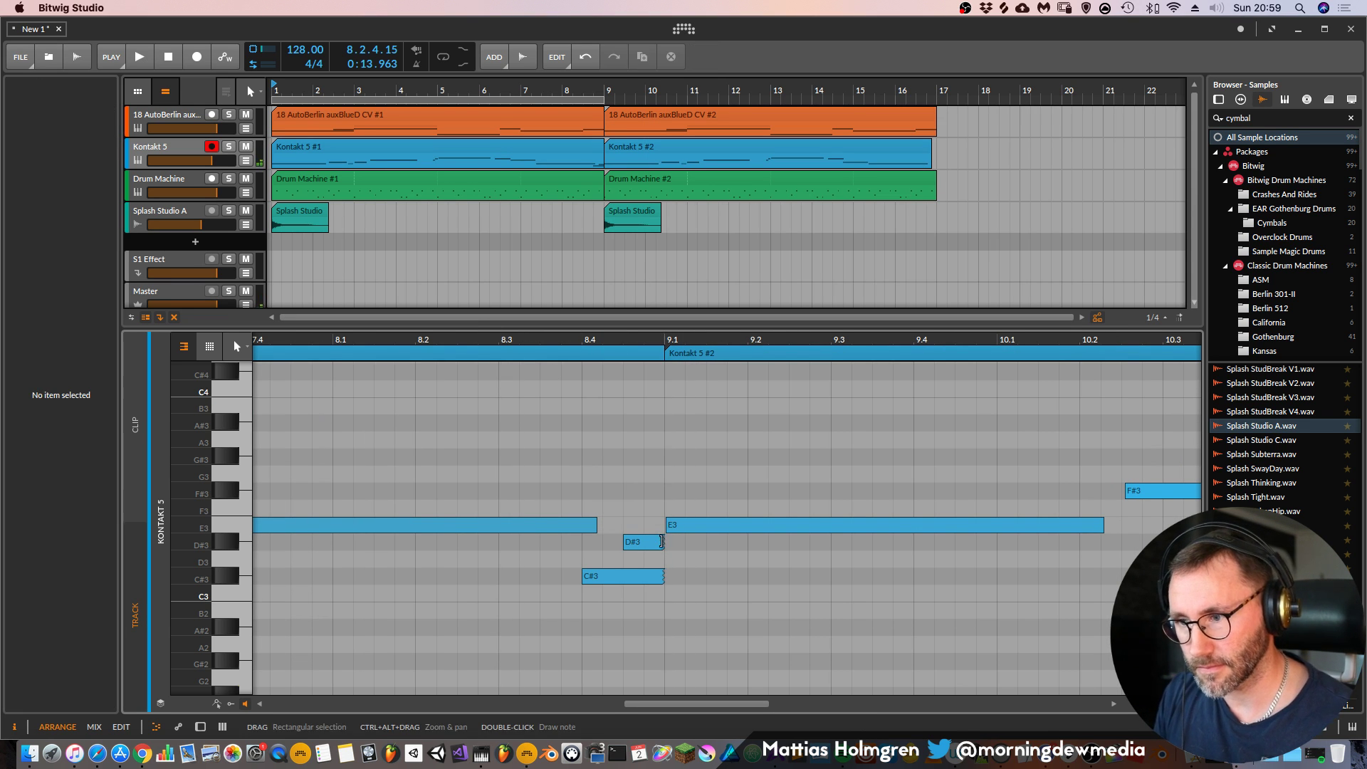
Shorten the C#3 note at 8.4 to end where the D#3 begins and audition the transition from 8.3
left_click(662, 541)
left_click_drag(663, 575, 621, 574)
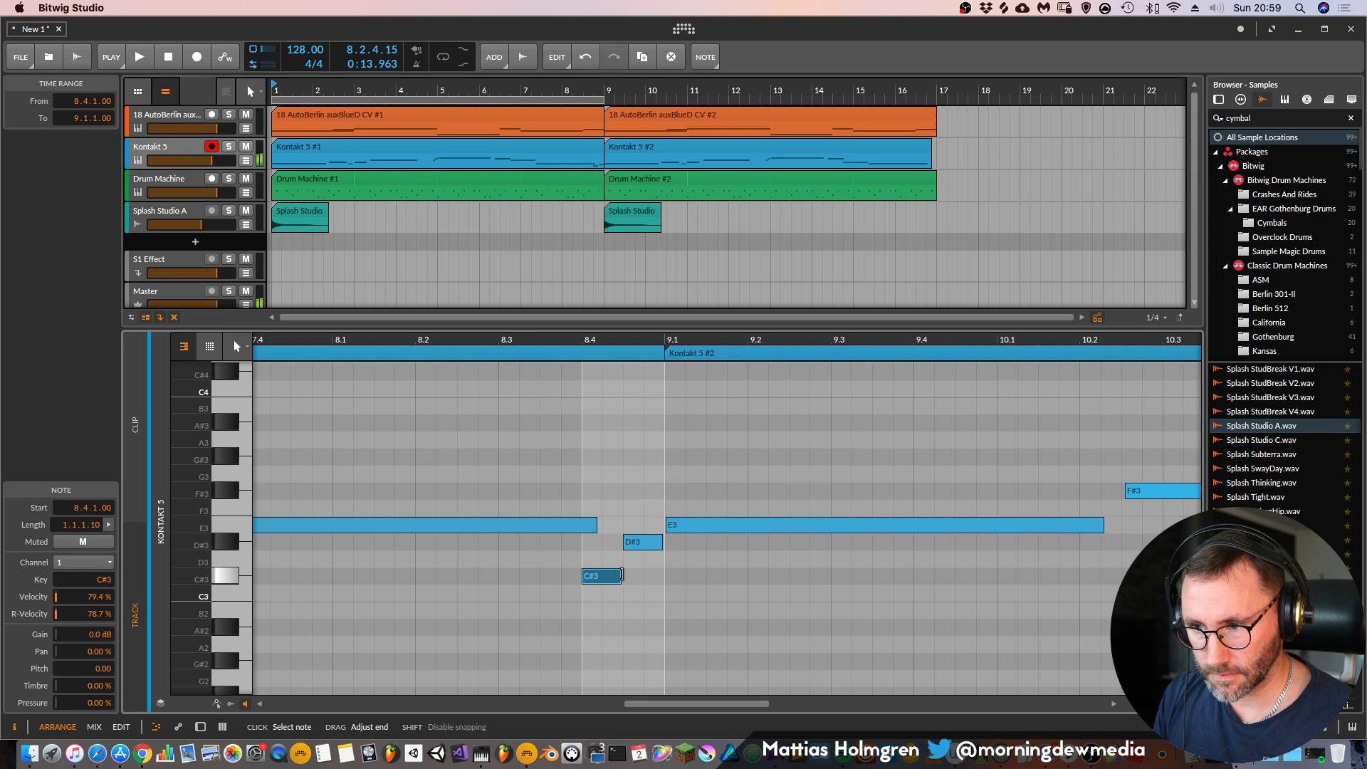
left_click(501, 338)
key("space")
left_click_drag(502, 338, 641, 418)
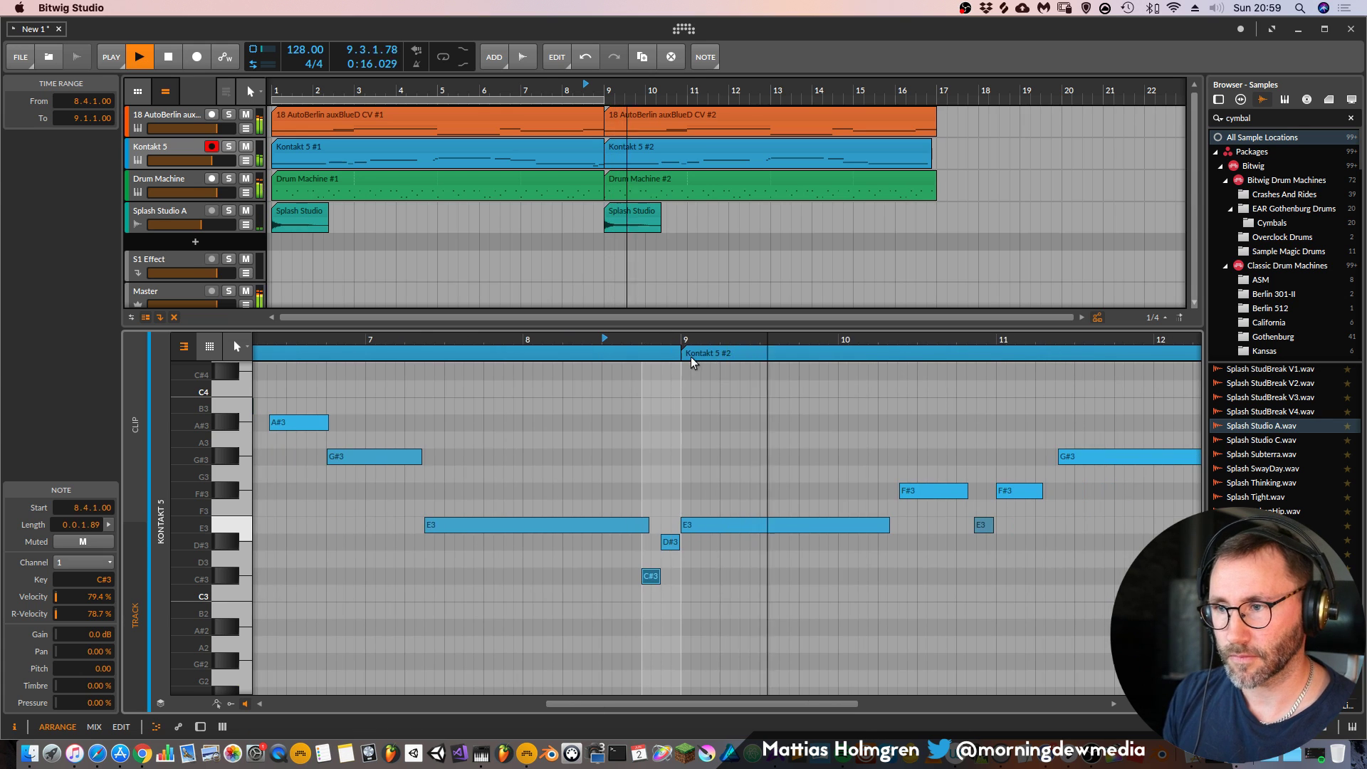
key("d")
key("space")
Play the arrangement from bar 1 and extend the loop region to a length of 15.3.0.00
left_click(273, 91)
key("space")
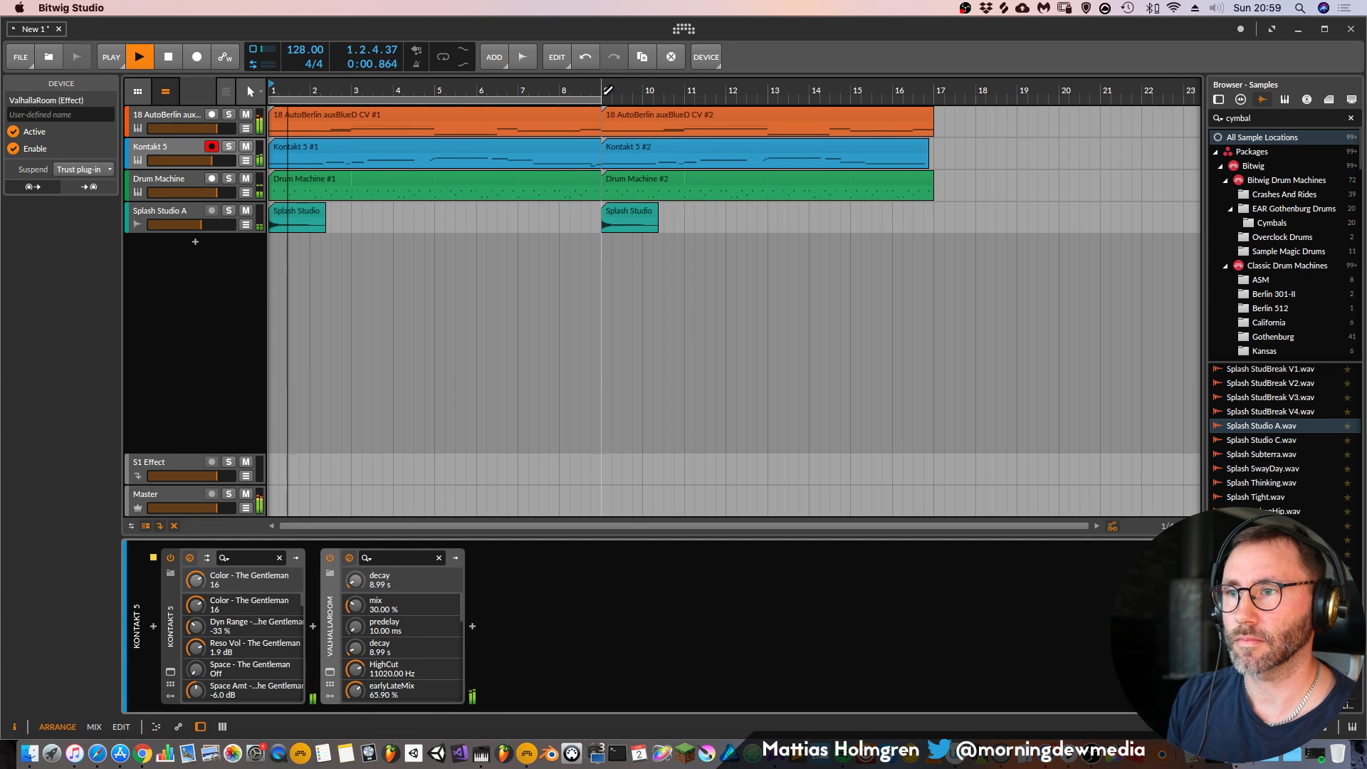
left_click_drag(608, 90, 923, 89)
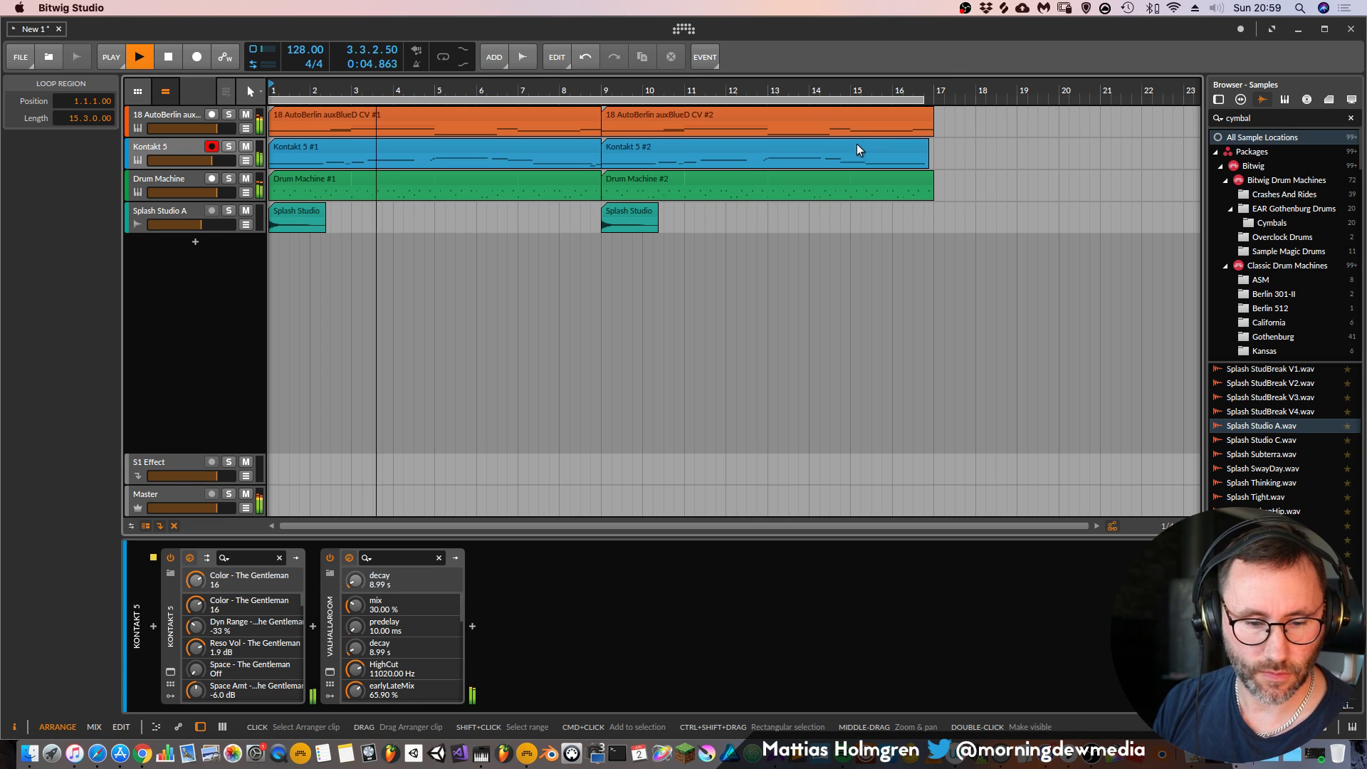
left_click_drag(664, 90, 721, 93)
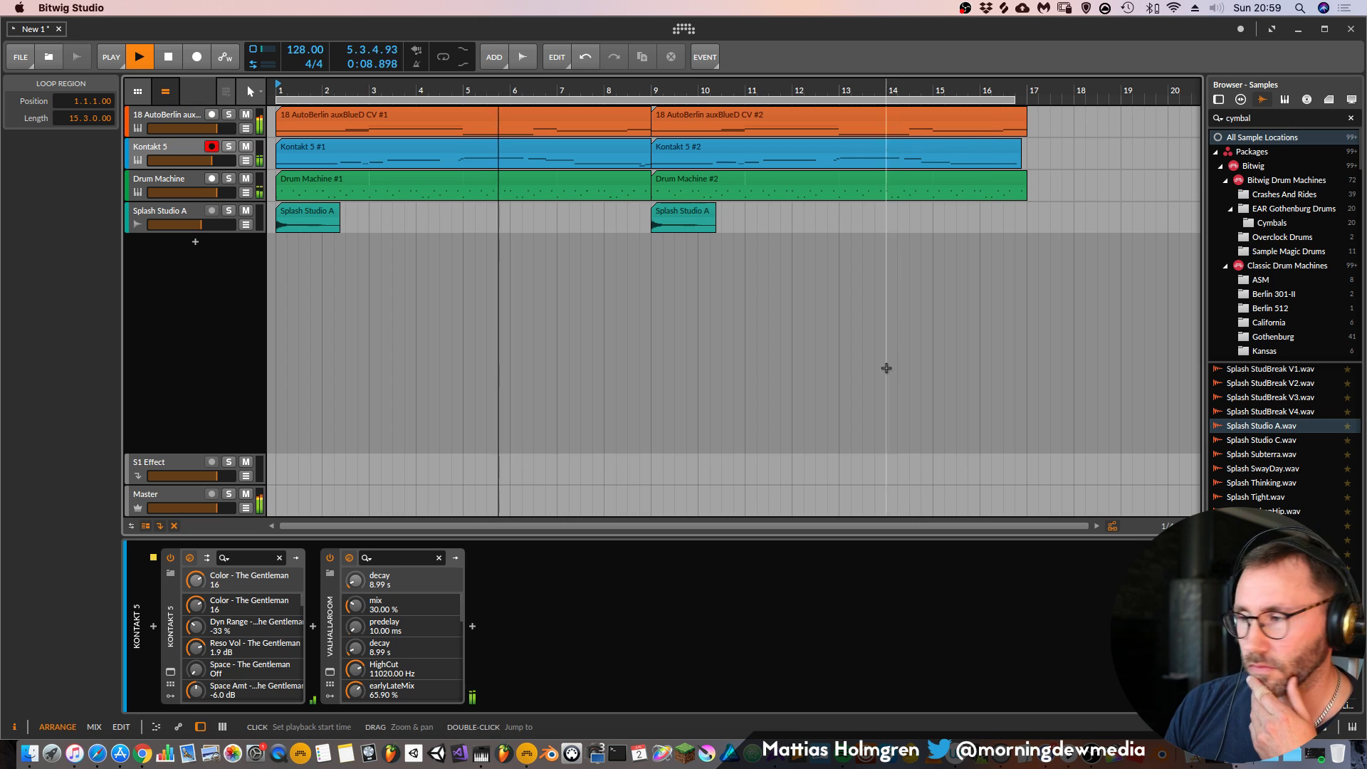
Insert the ValhallaRoom_x64 reverb on the Splash Studio A track
left_click(181, 212)
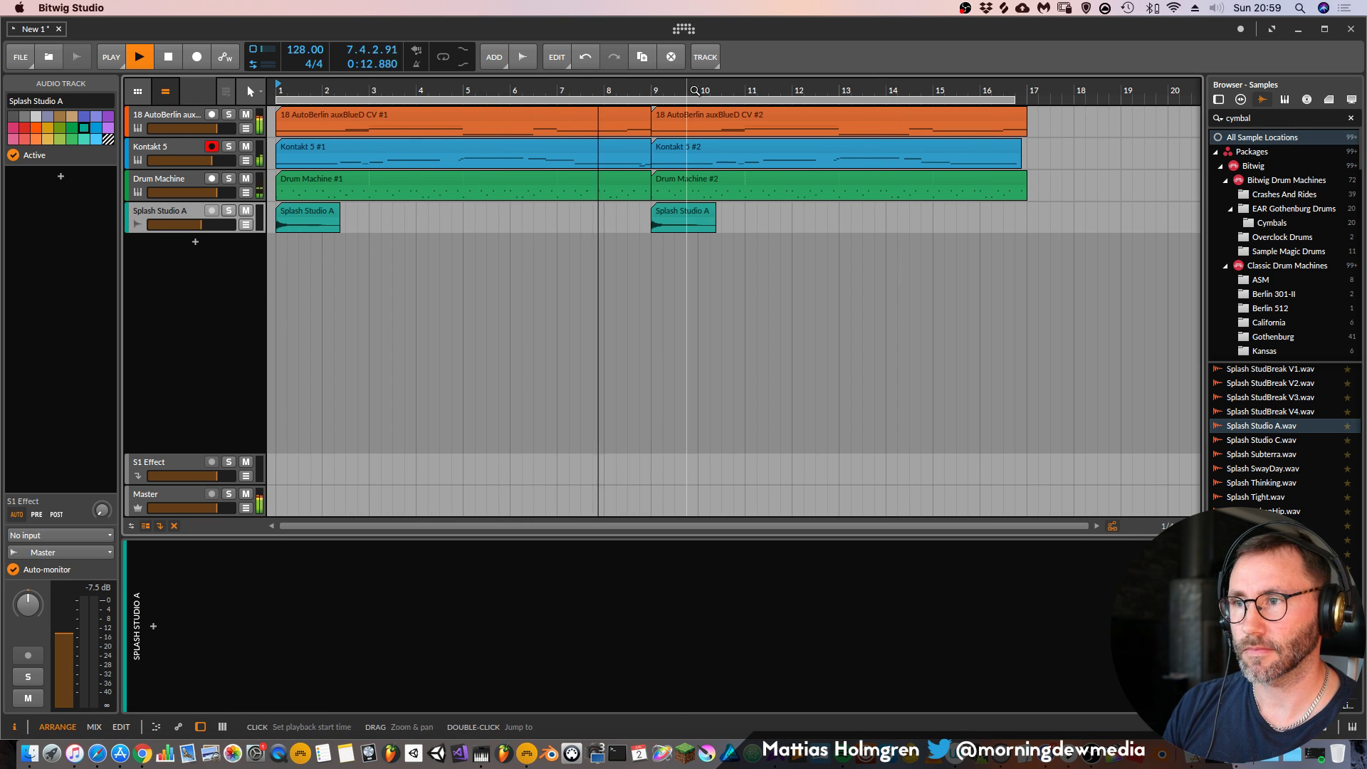
left_click_drag(695, 91, 665, 81)
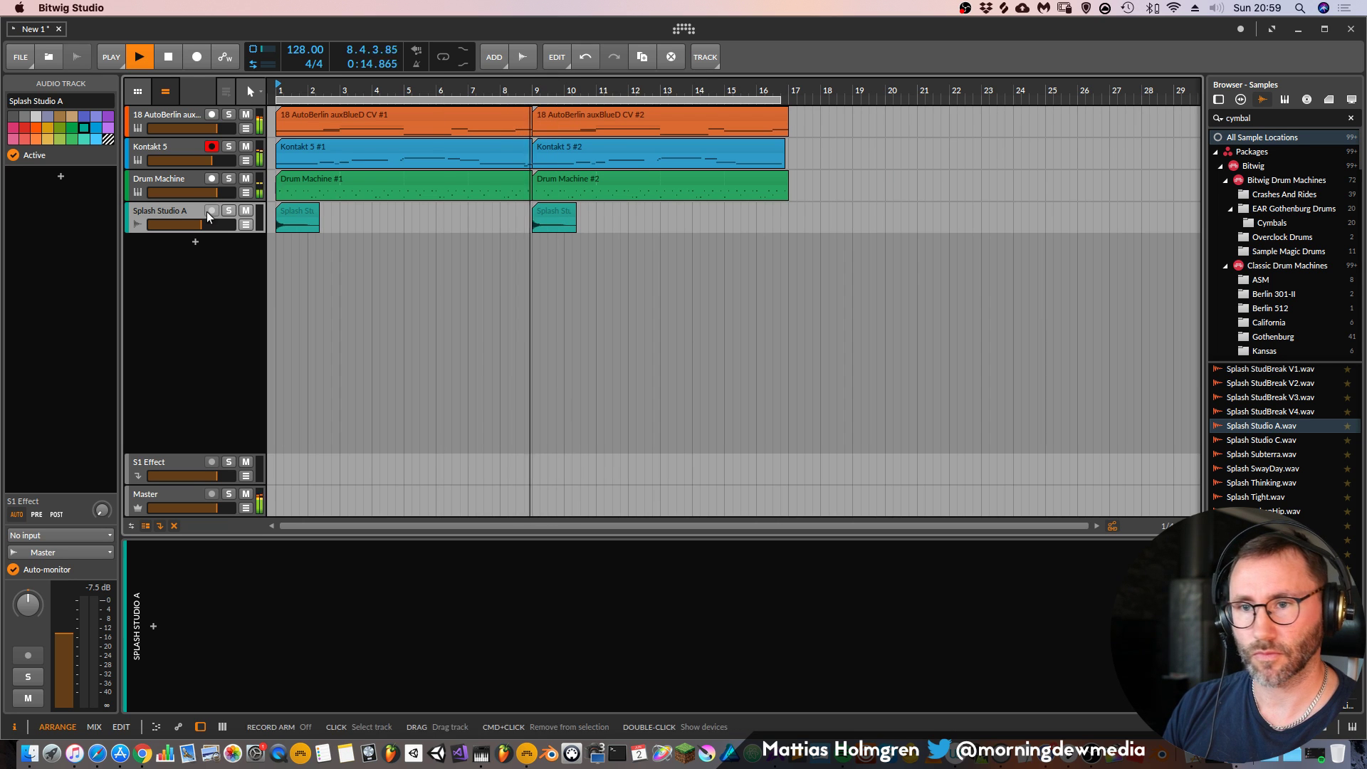
left_click(153, 626)
left_click(181, 323)
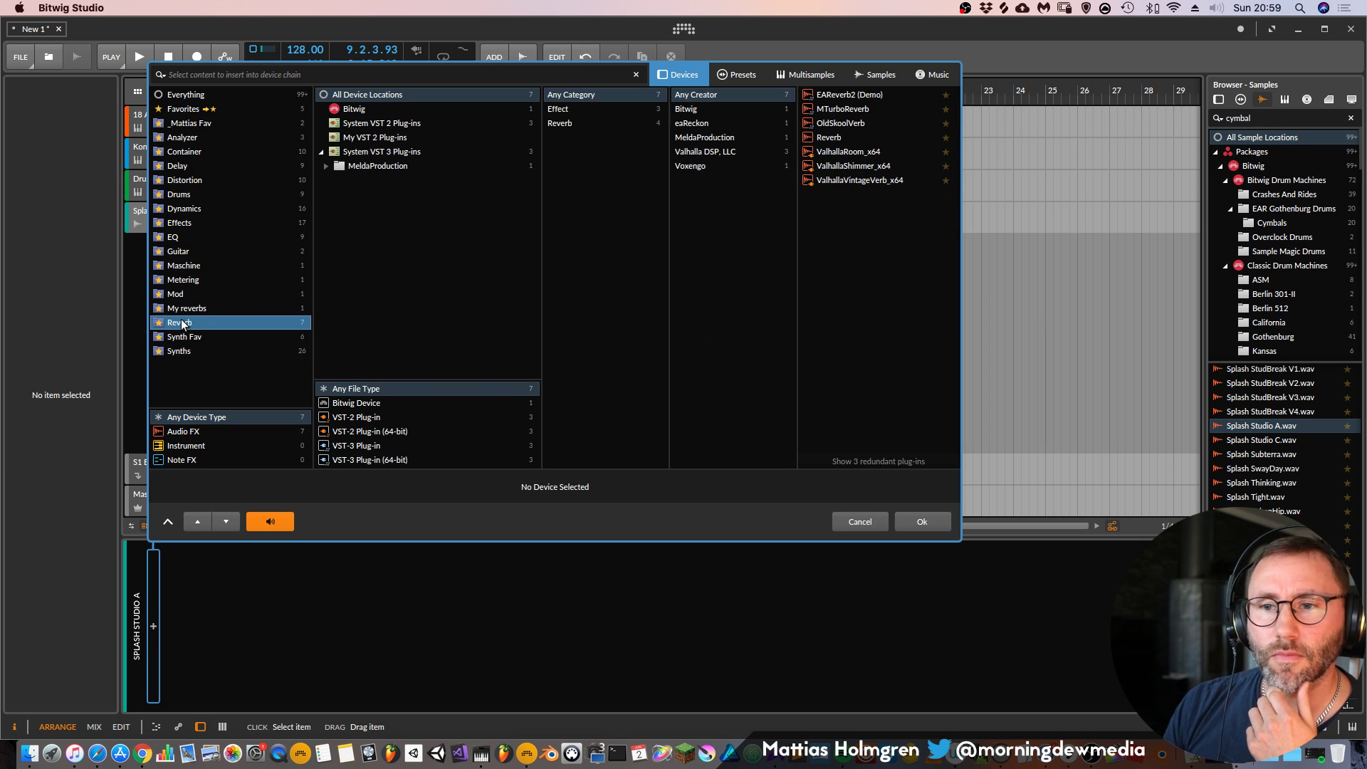
left_click(831, 151)
left_click(928, 524)
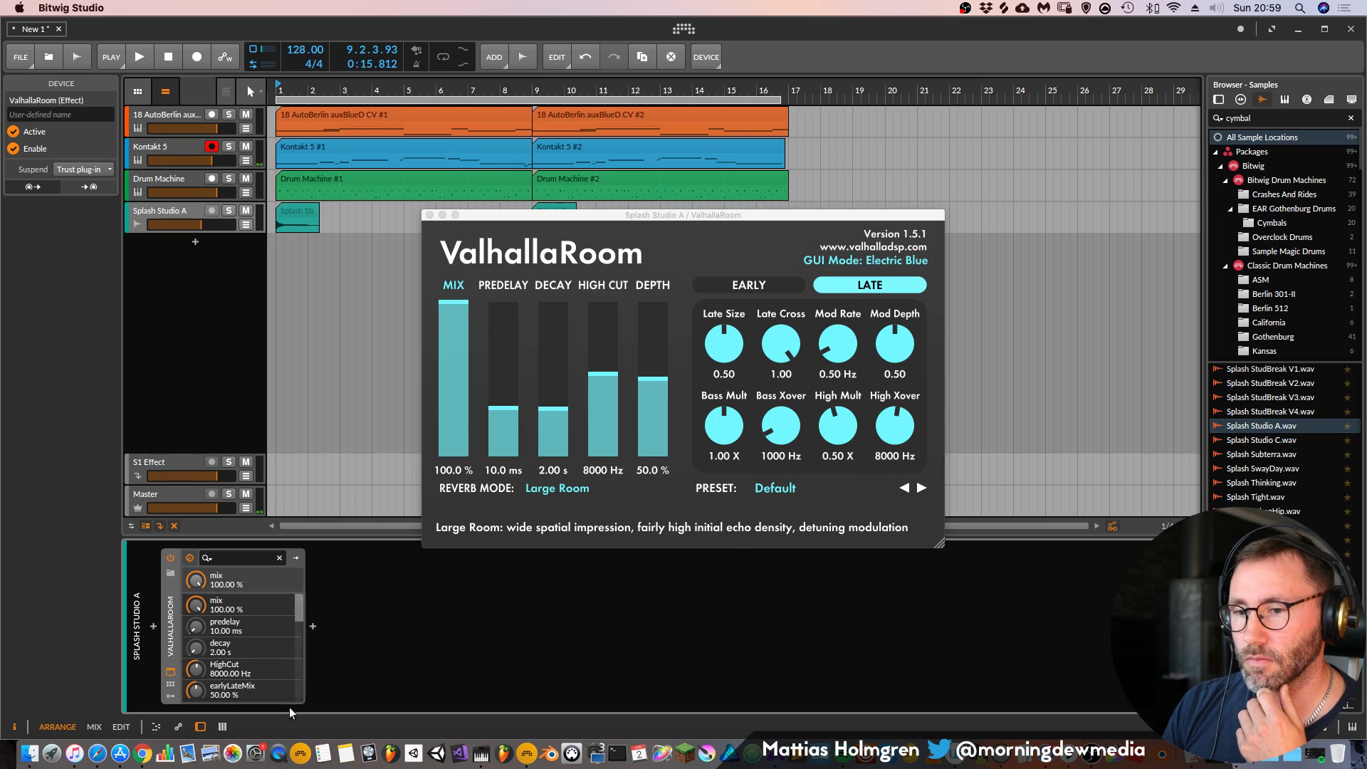
During playback, set ValhallaRoom's high cut to 11090 Hz, depth to 79.3 %, predelay to 11.0 ms and decay to 10.16 s
left_click(549, 396)
left_click(599, 344)
key("space")
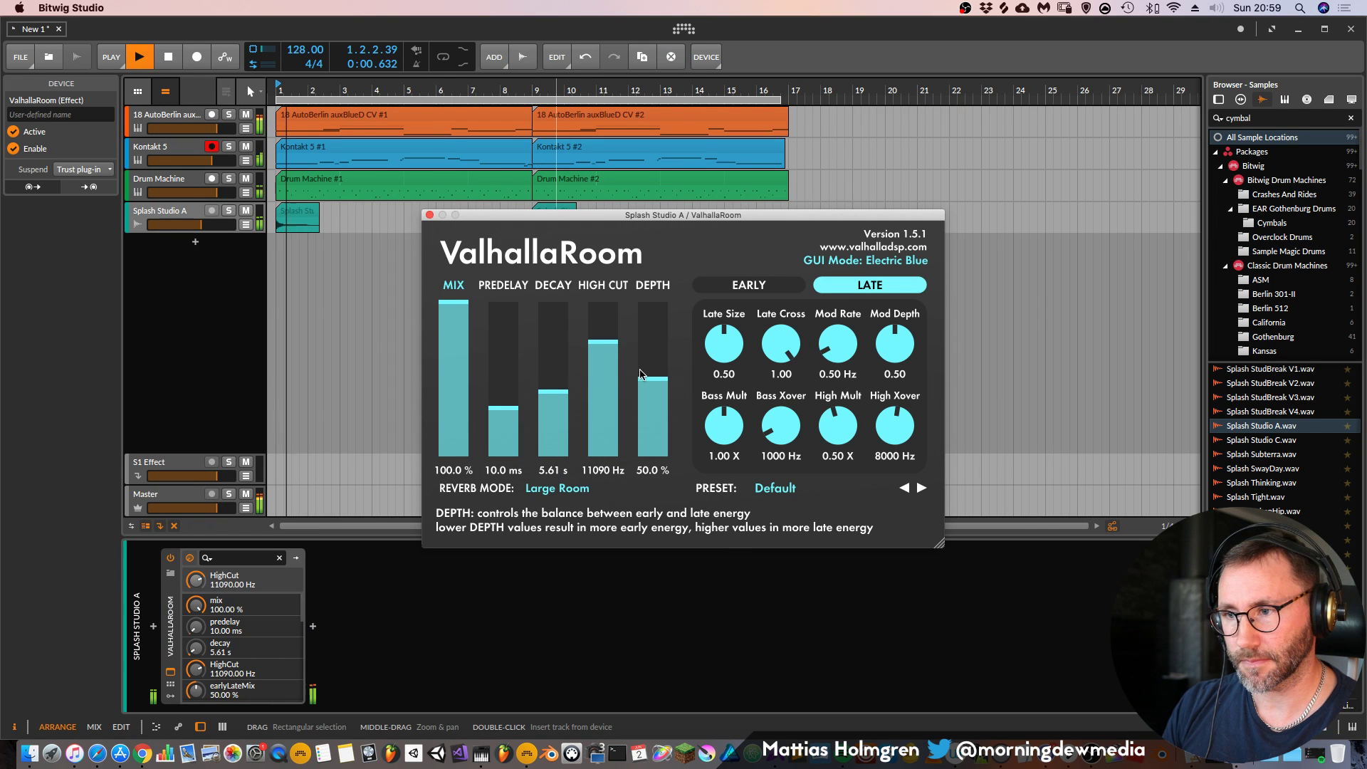
left_click(647, 333)
left_click(567, 386)
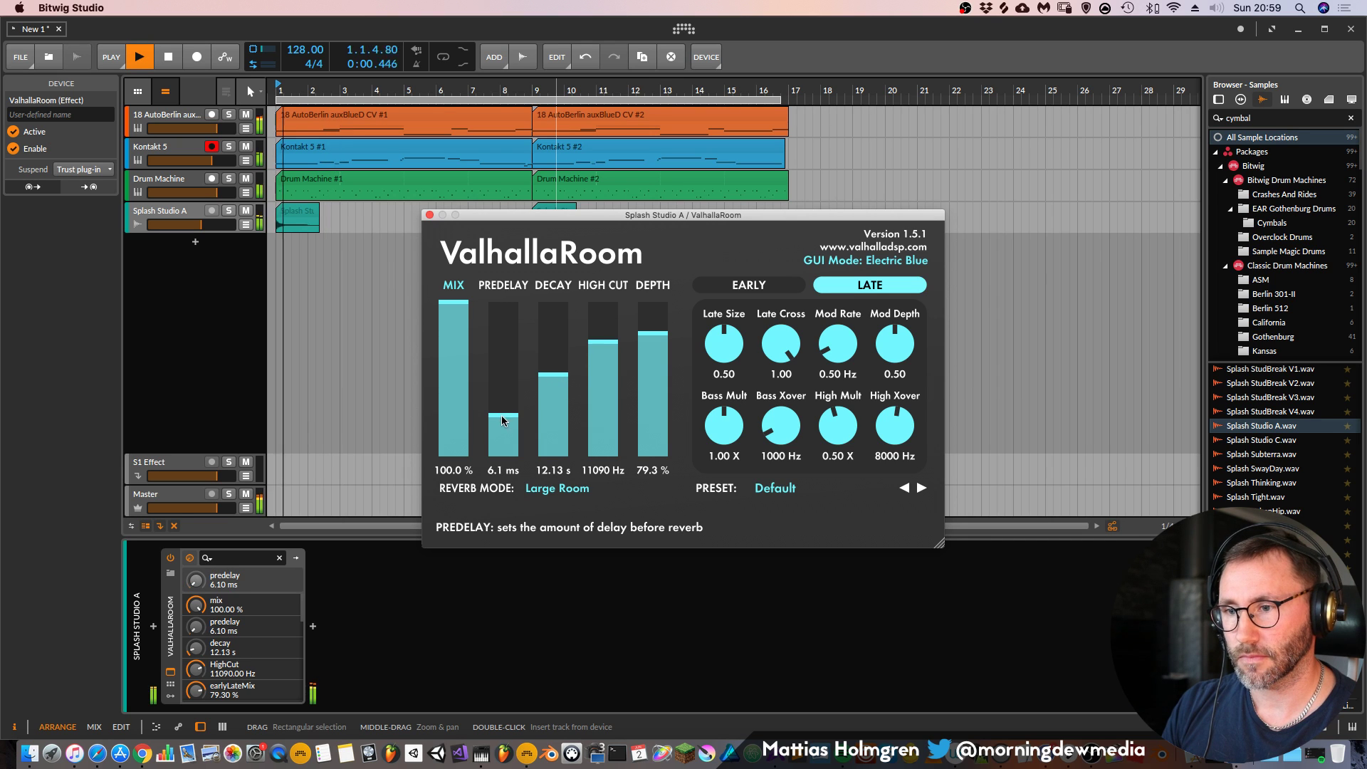
left_click_drag(518, 396, 519, 390)
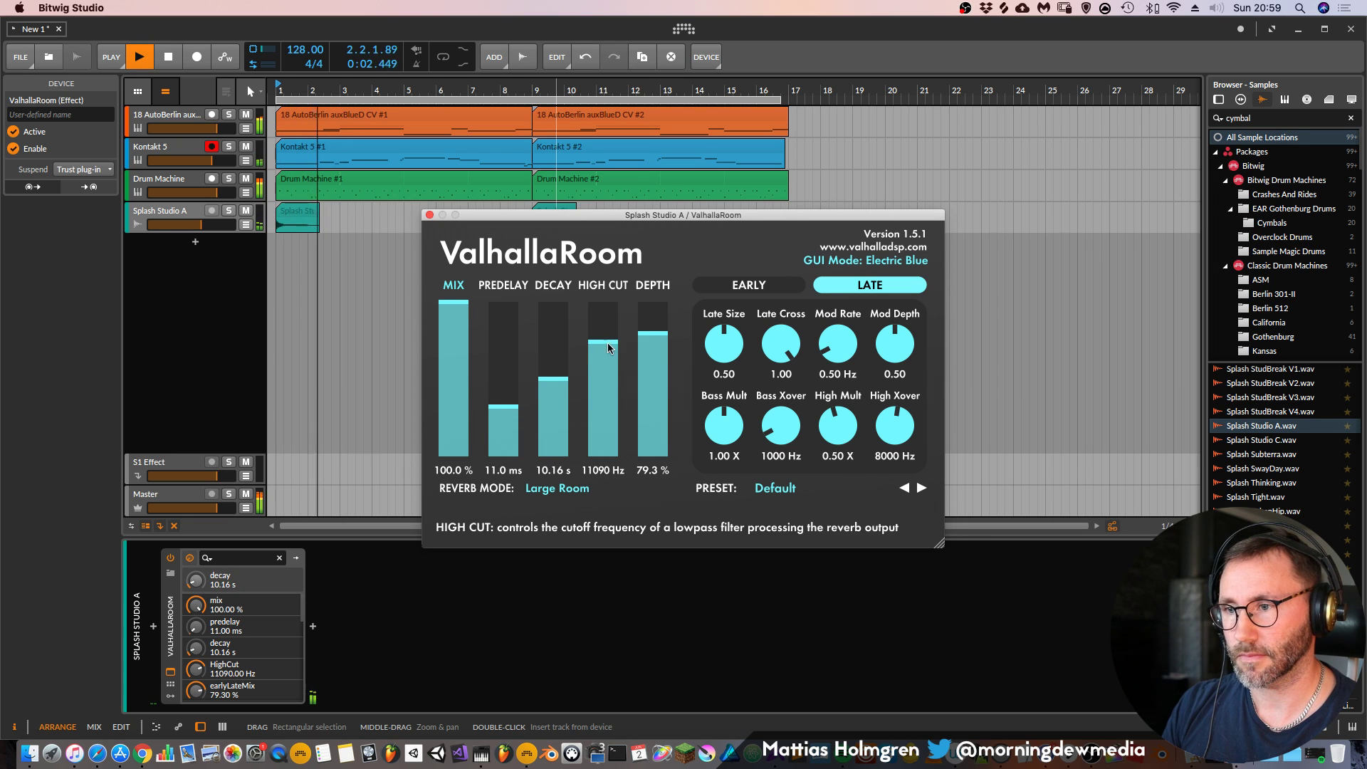
Set the splash reverb's mix to 44.2 % and decay to 5.03 s, and close the plug-in window
left_click(456, 348)
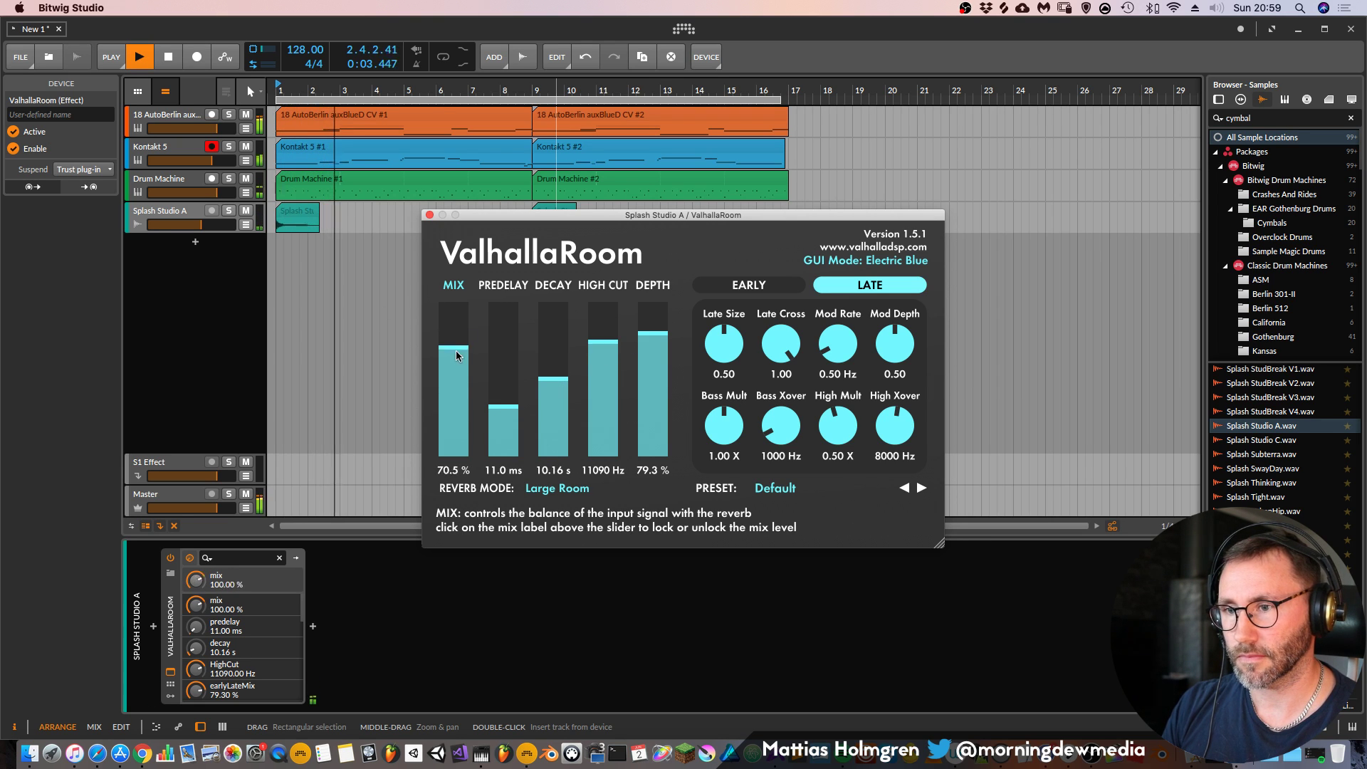
left_click(453, 387)
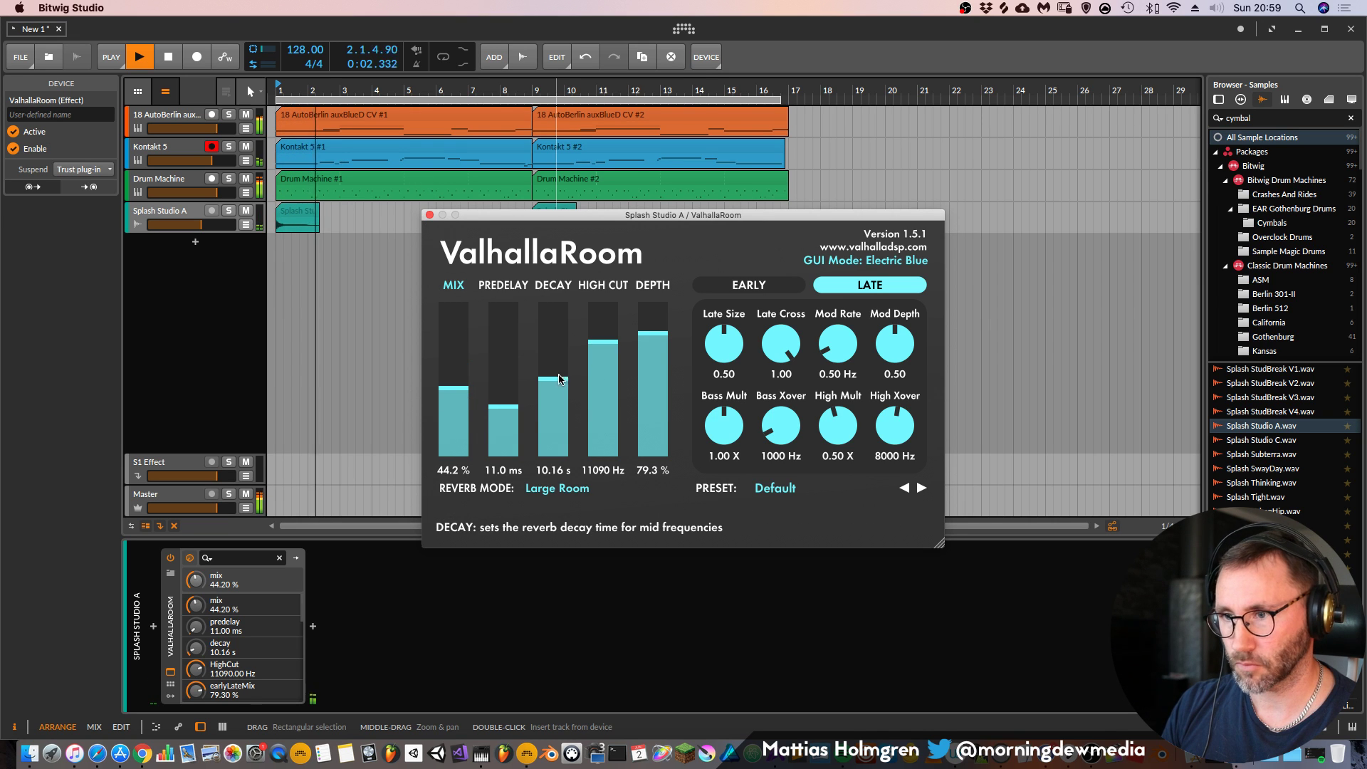
left_click(430, 215)
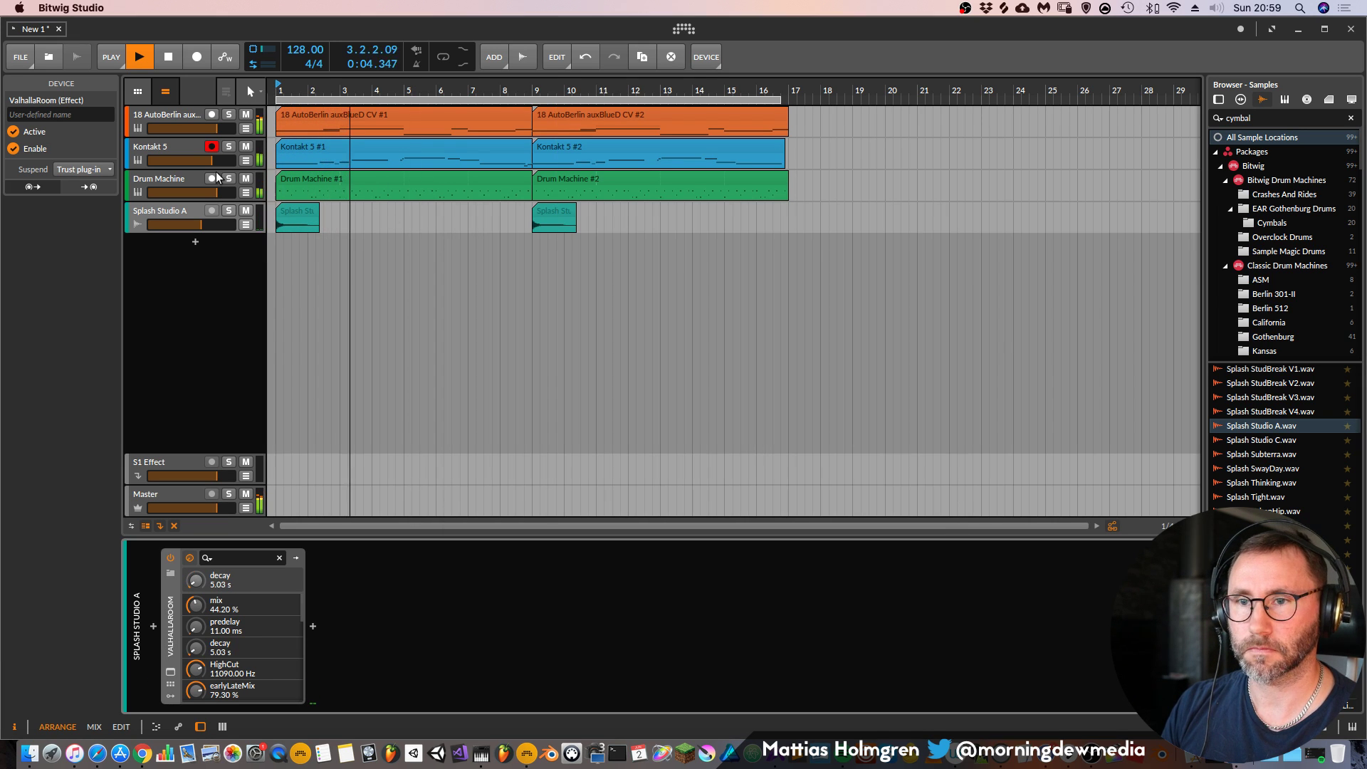
Select the Drum Machine track and inspect the trap kick pad's sampler during playback
left_click(181, 178)
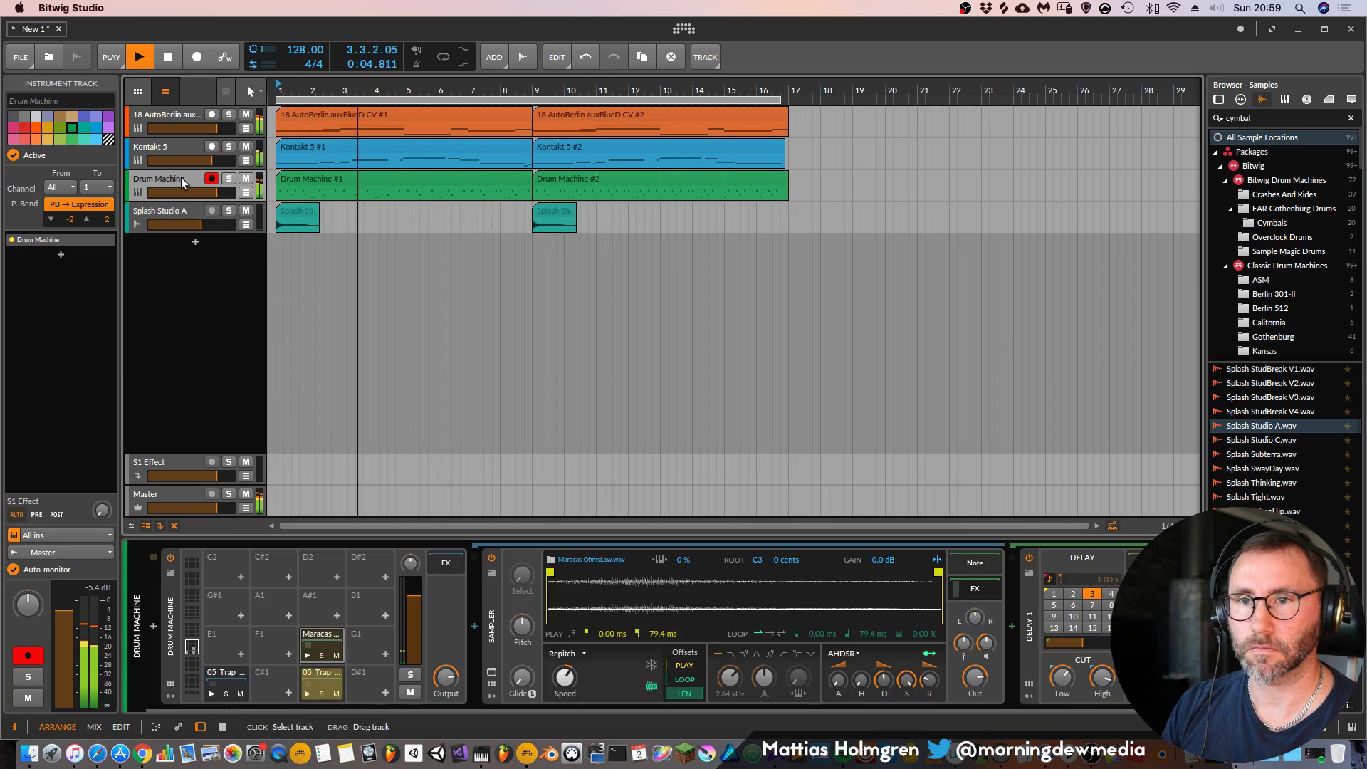
left_click(243, 672)
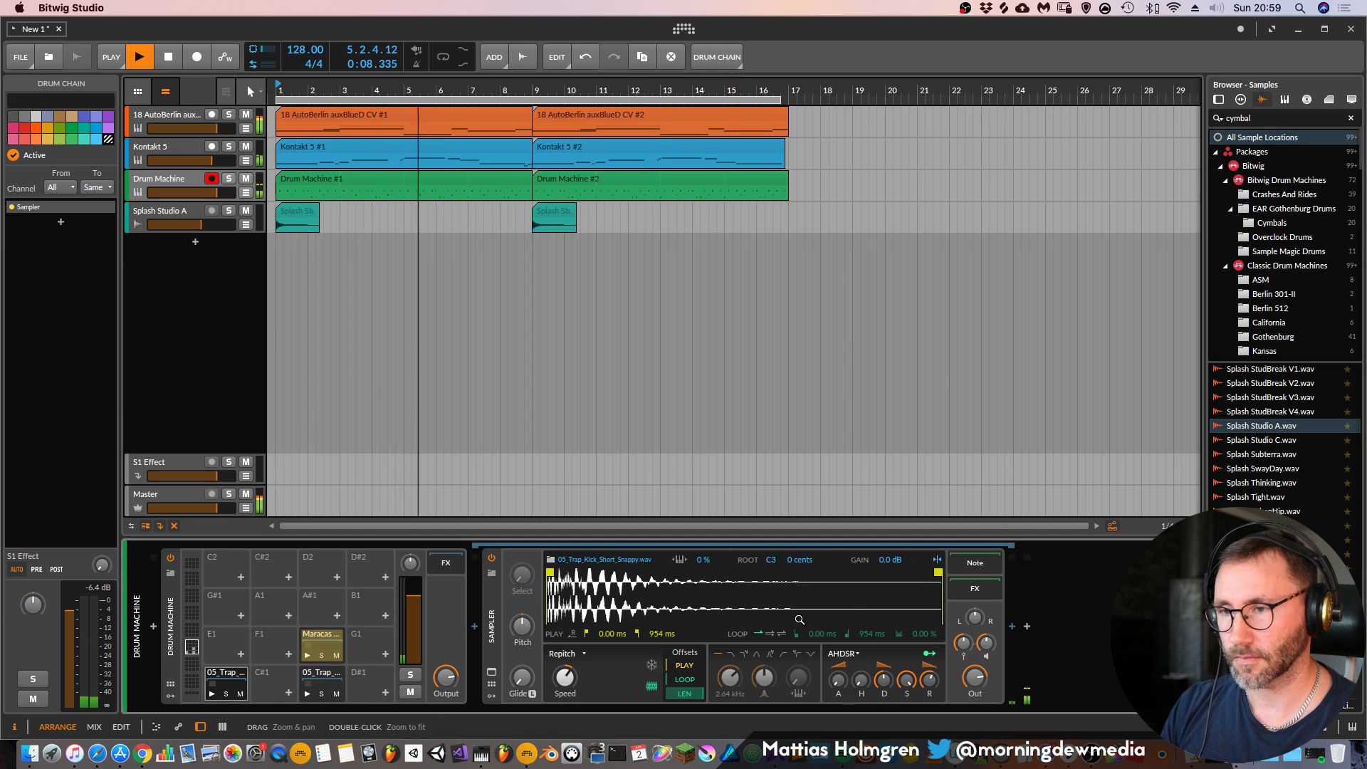
scroll(564, 80, "up", 2)
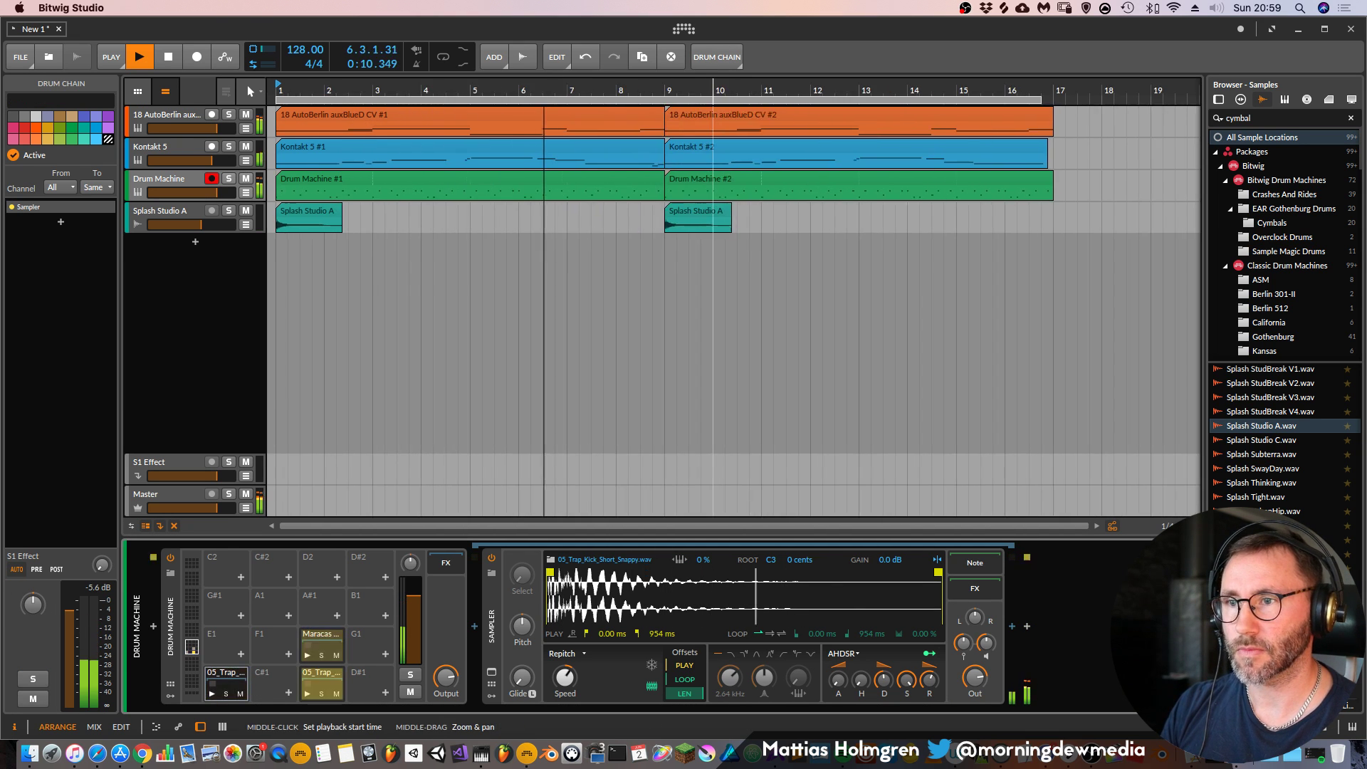
Turn the G#3 note around bar 7 of the first Kontakt 5 clip into two shorter G#3 notes, auditioning from 6.2
double_click(585, 143)
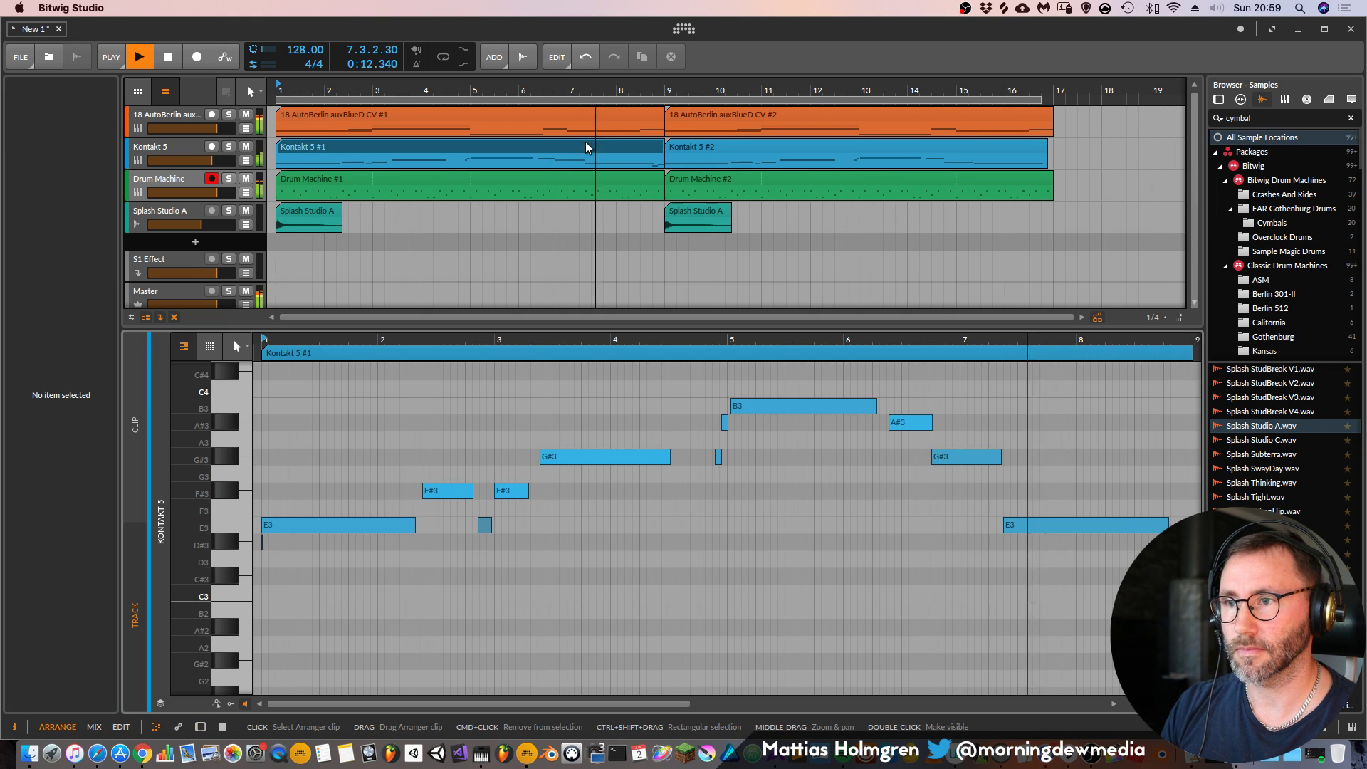
double_click(896, 340)
mouse_move(896, 340)
left_mouse_down()
mouse_move(800, 345)
mouse_move(694, 385)
left_mouse_up()
key("space")
mouse_move(831, 453)
left_mouse_down()
mouse_move(769, 456)
mouse_move(818, 456)
left_mouse_up()
key("space")
left_click_drag(838, 340, 737, 351)
key("d")
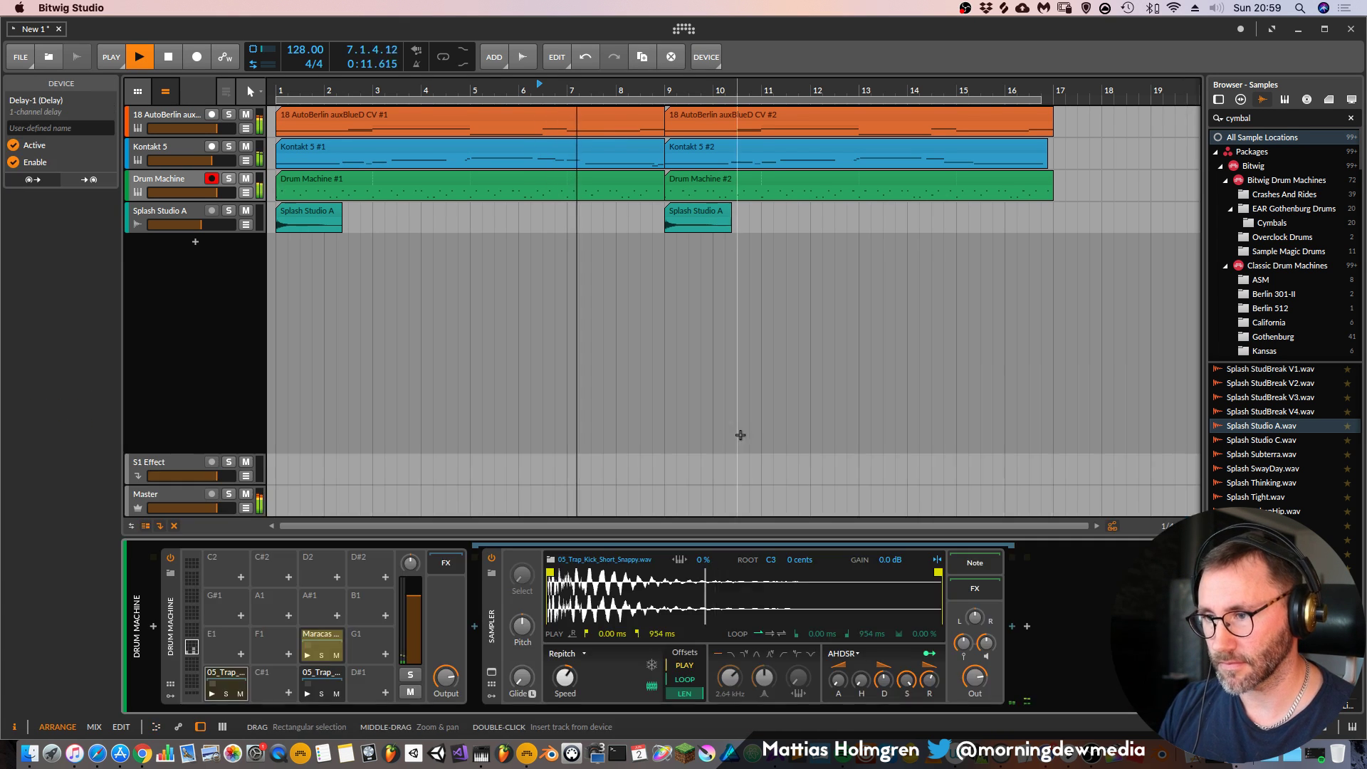
Replace the second Kontakt 5 clip at bar 9 with a duplicate of the edited first clip
left_click(869, 151)
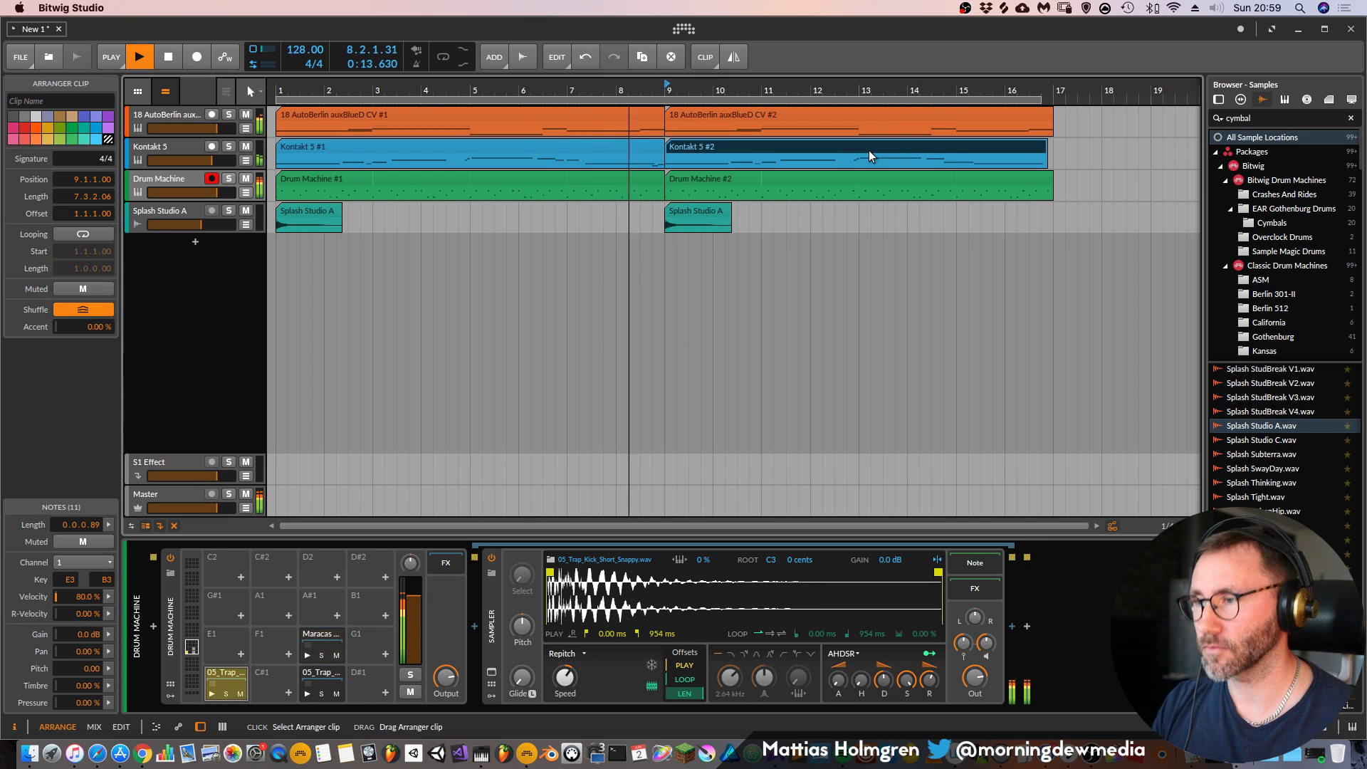
key("Delete")
left_click(622, 151)
key("super+d")
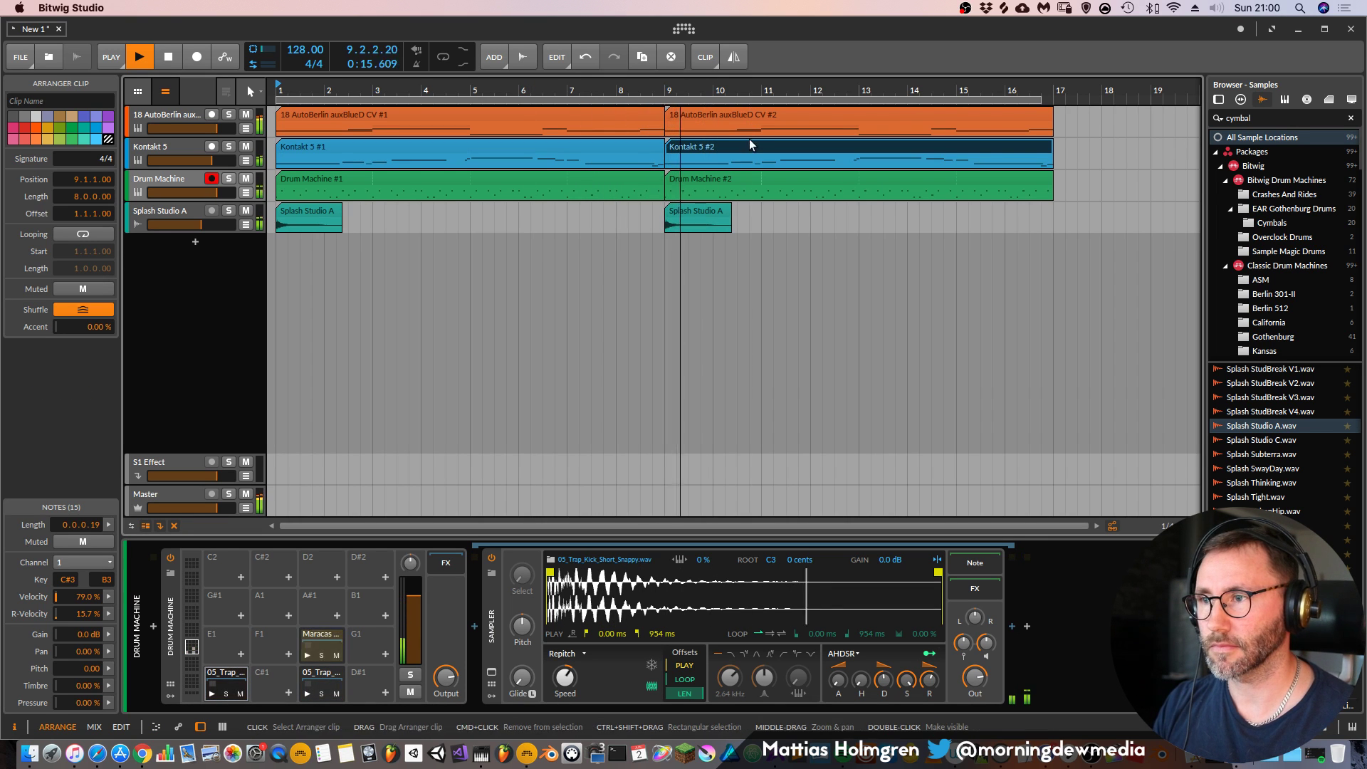
Open the new Kontakt 5 clip at bar 9, select its first E3 note and play from about 8.4
key("space")
double_click(672, 150)
left_click_drag(264, 353, 415, 354)
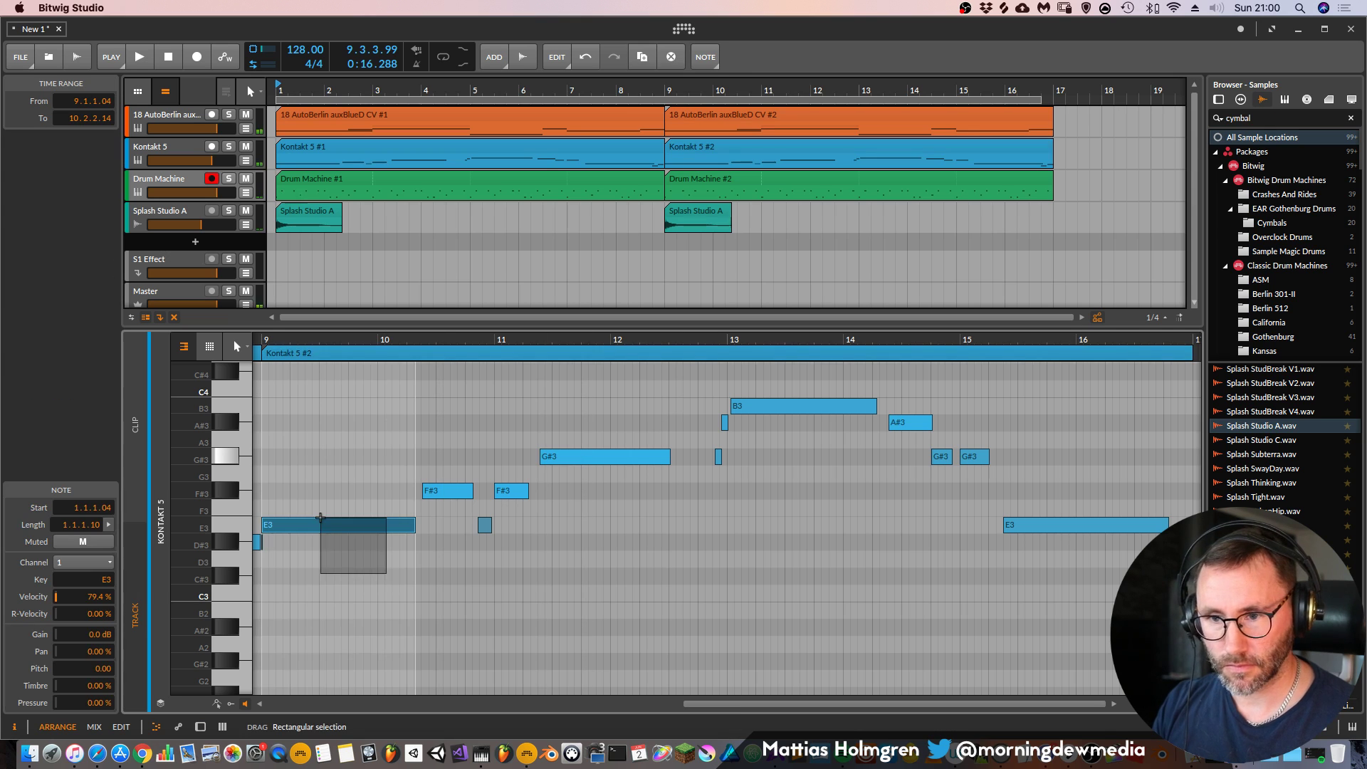
left_click(651, 90)
key("space")
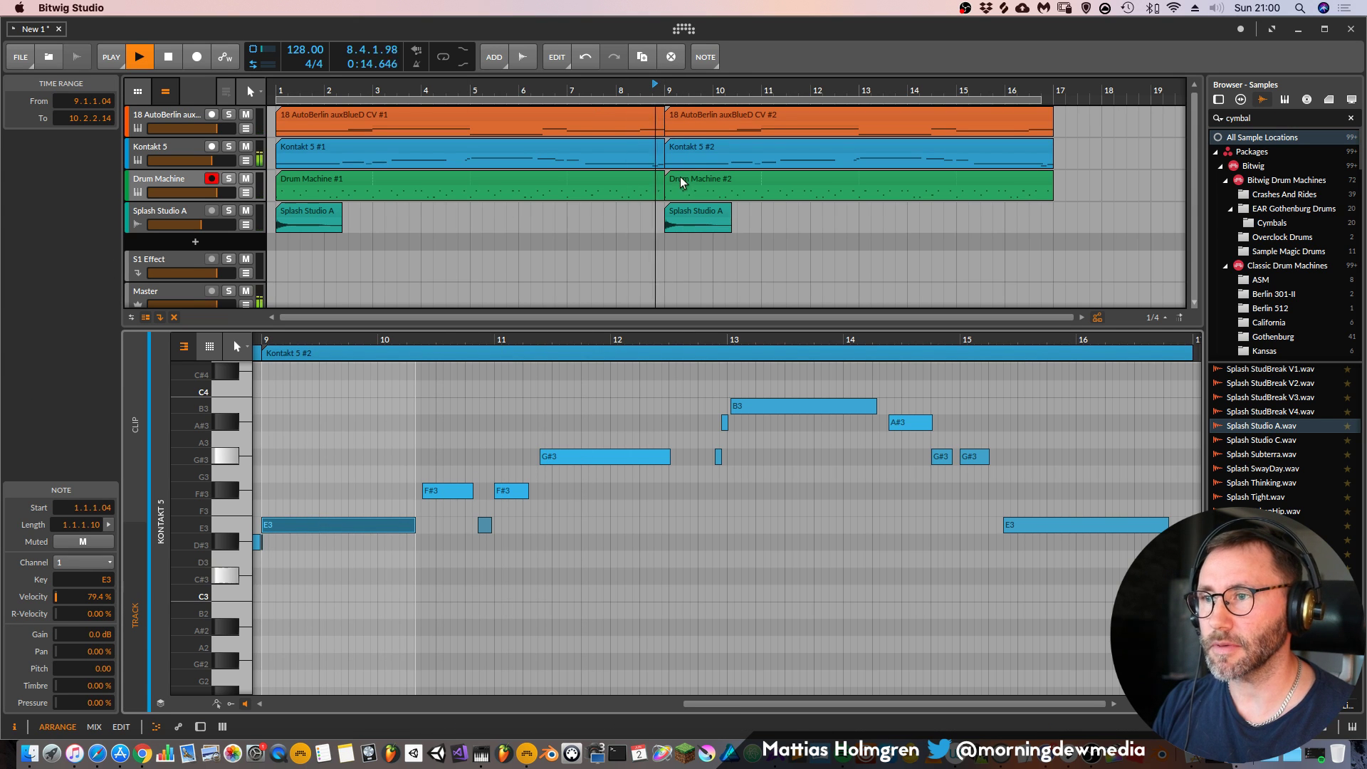
Stop playback and delete the stray short D#3 note just before bar 9 on the Kontakt 5 track
left_click_drag(269, 528, 266, 531)
key("space")
left_click_drag(269, 340, 556, 593)
left_click_drag(525, 534, 526, 538)
key("Delete")
Delete the stray note at the very start of the first Kontakt 5 clip
scroll(386, 356, "left", 15)
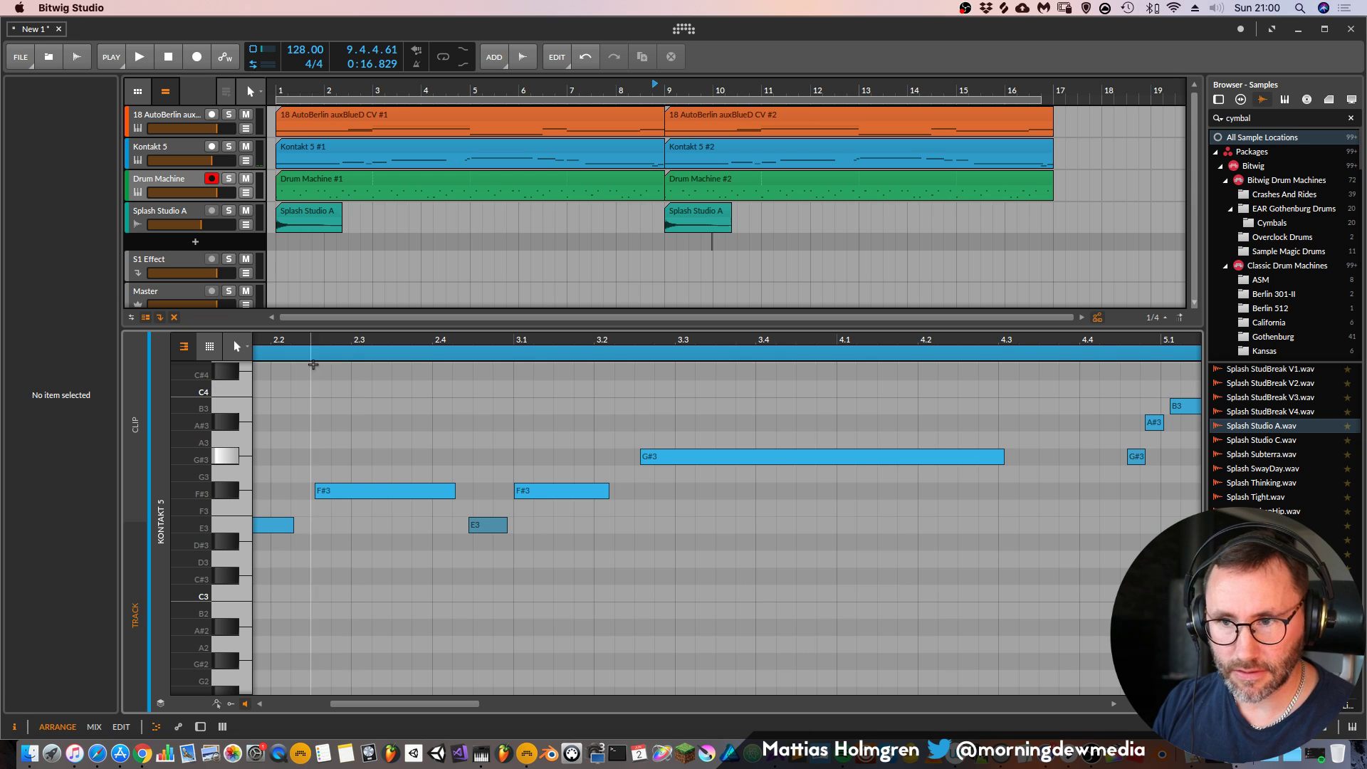
scroll(314, 365, "left", 5)
left_click_drag(288, 565, 243, 550)
key("Delete")
Show the Drum Machine's devices and listen to the arrangement from about 8.4 through the repeat
key("d")
key("space")
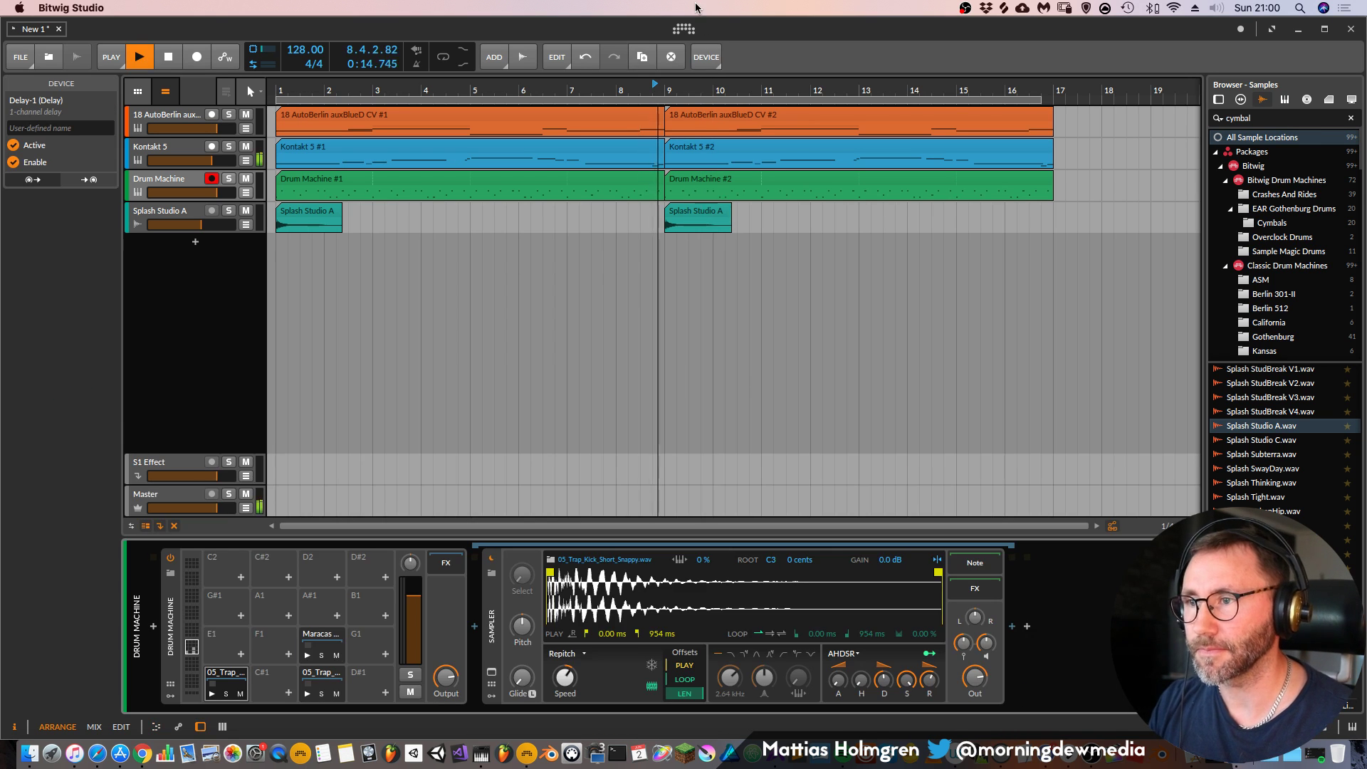
left_click_drag(723, 92, 613, 93)
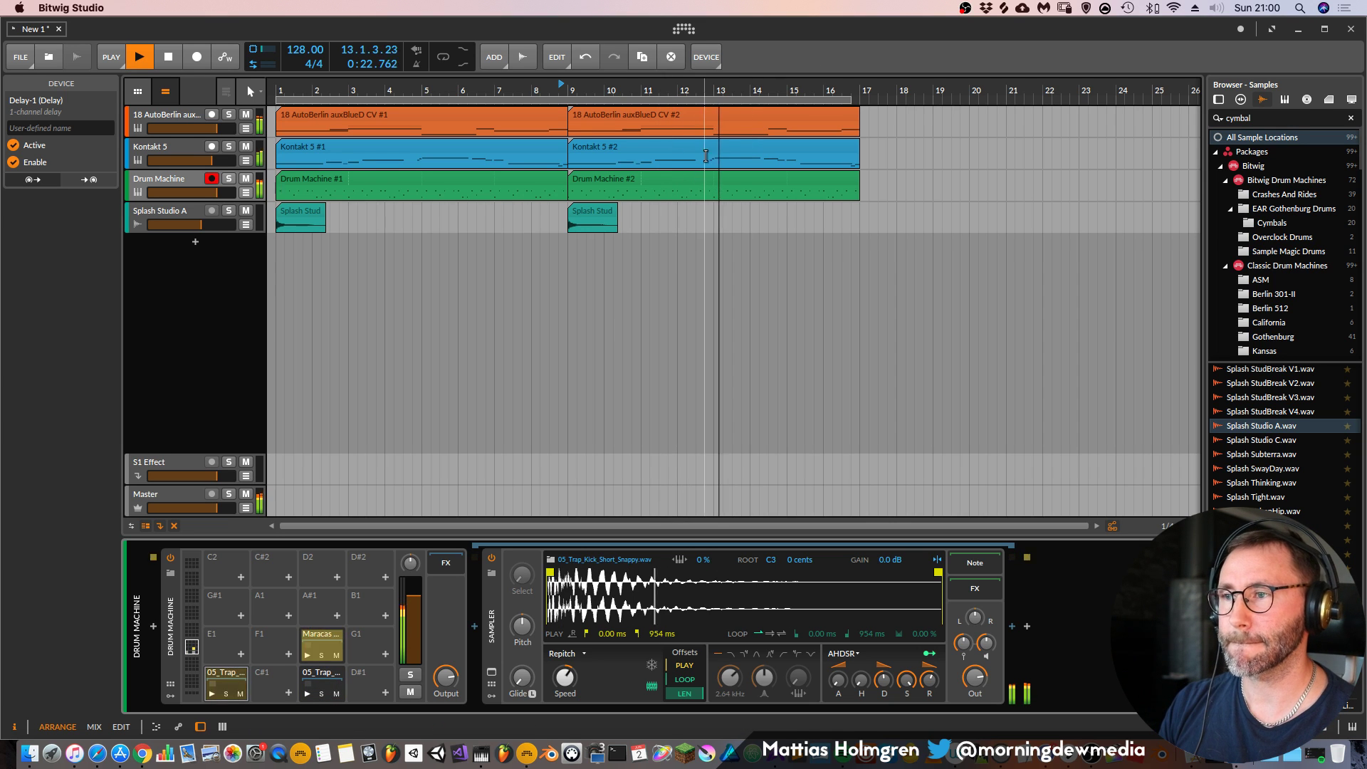
key("space")
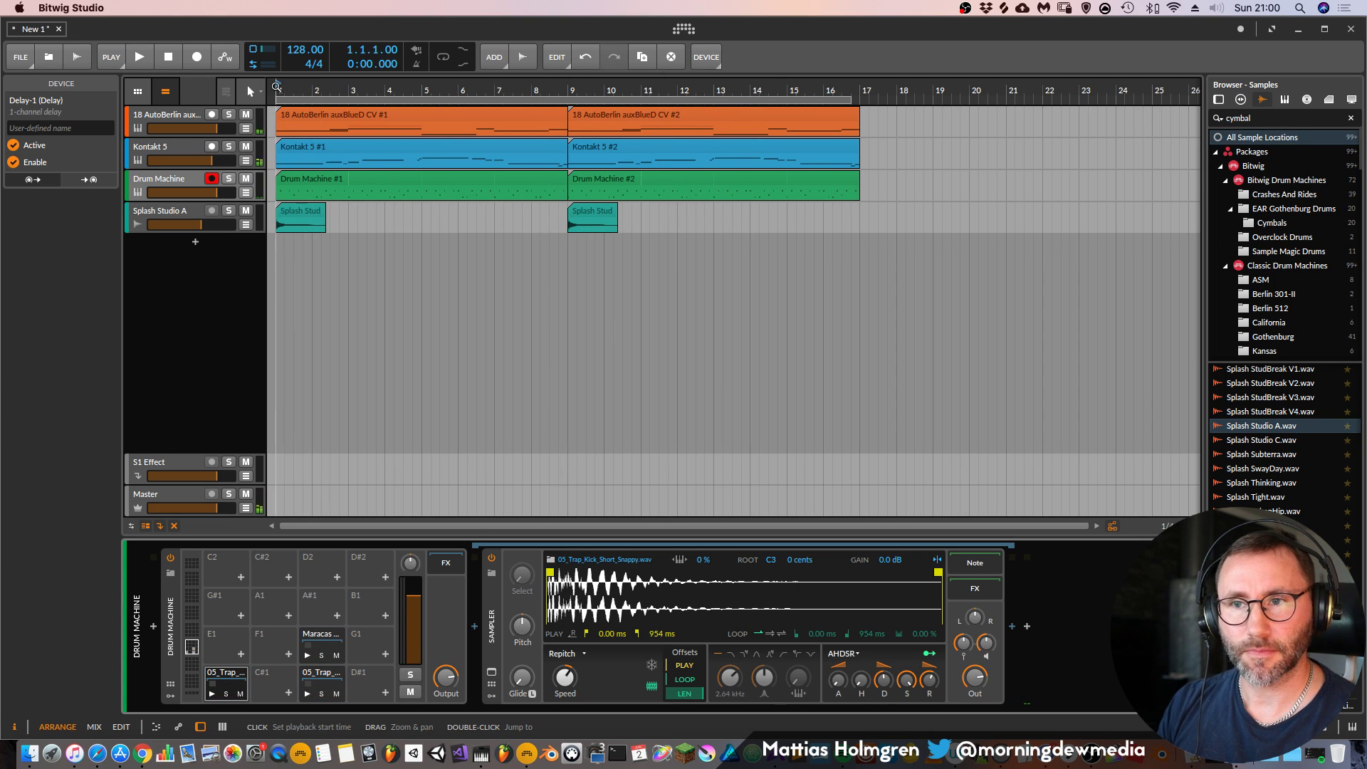
Play the arrangement from bar 1, opening and cancelling the project save dialog
key("space")
key("super+s")
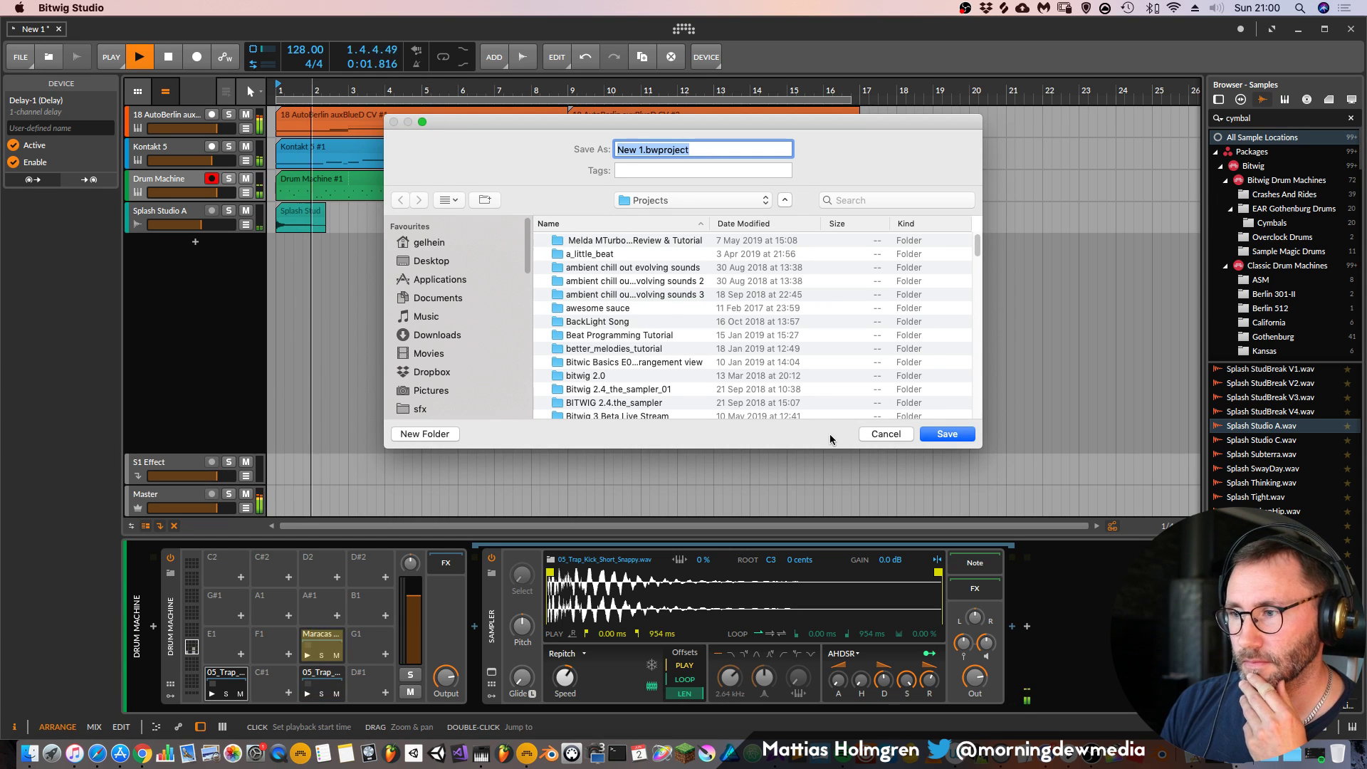
key("Escape")
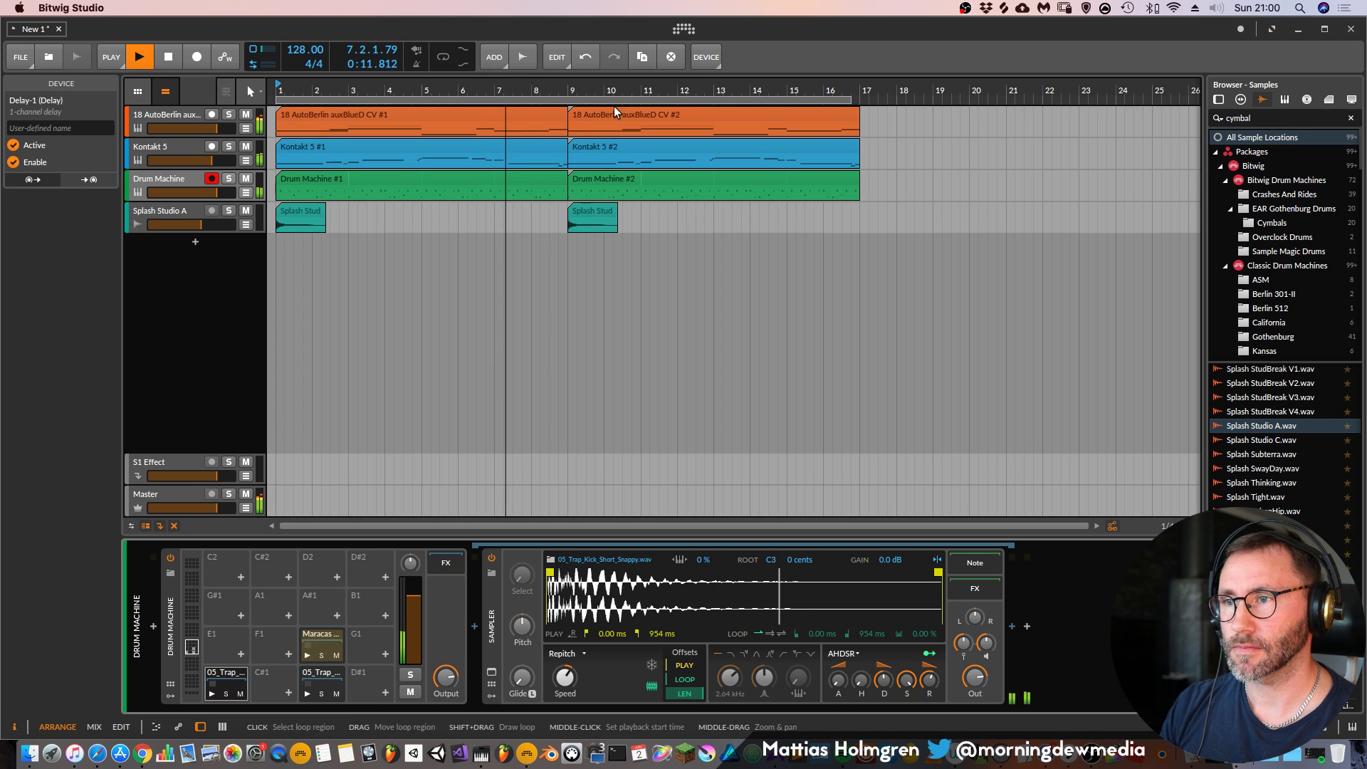
Search the samples for "transi" and audition several vast sea heavy, light and medium samples during playback
left_click(1261, 118)
type("trans")
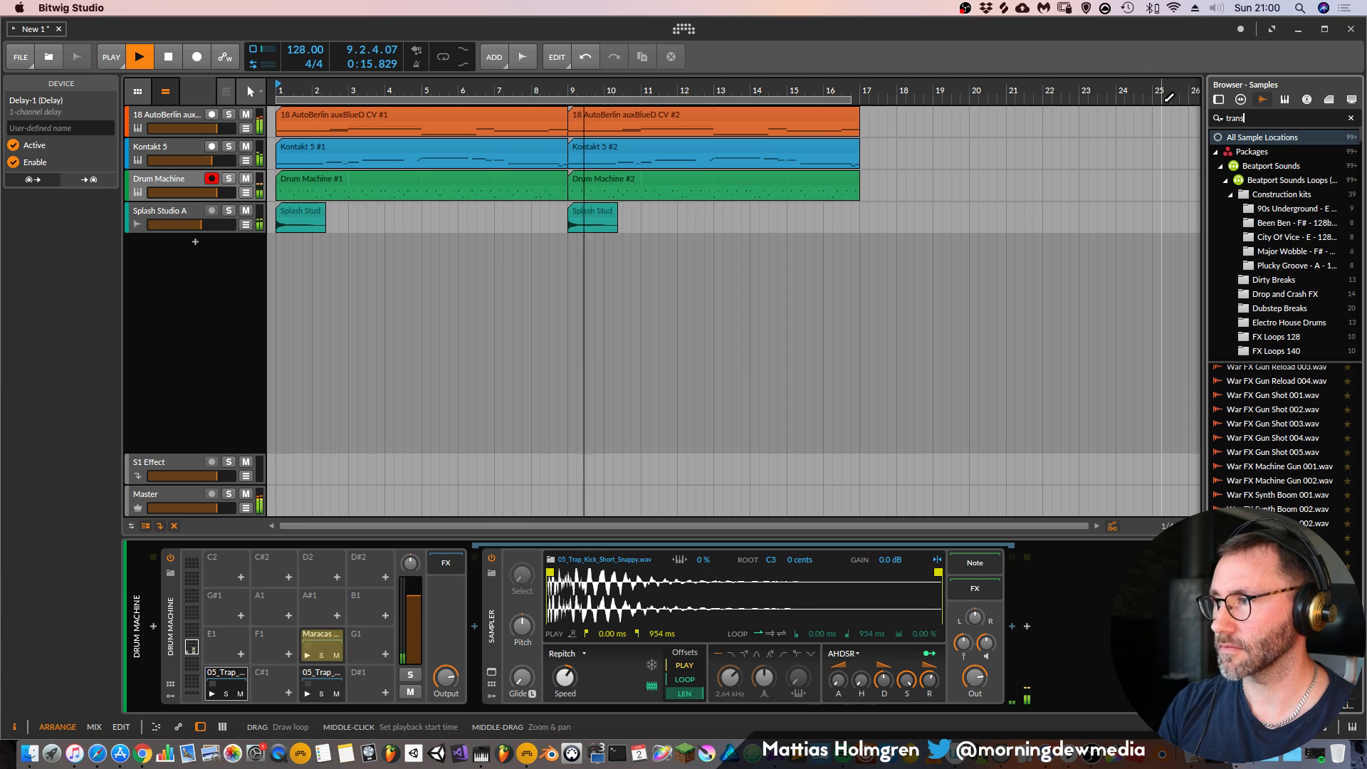
type("i")
left_click(1275, 412)
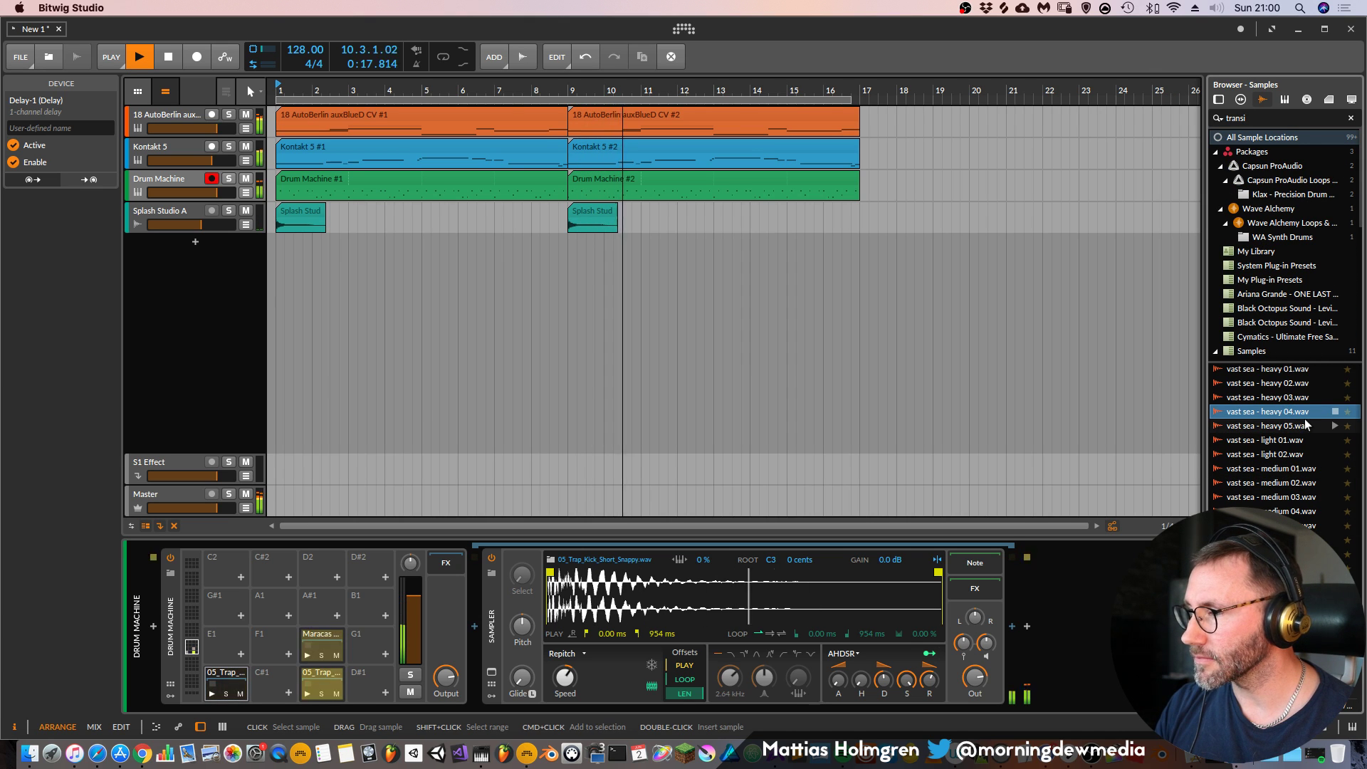
left_click(1303, 440)
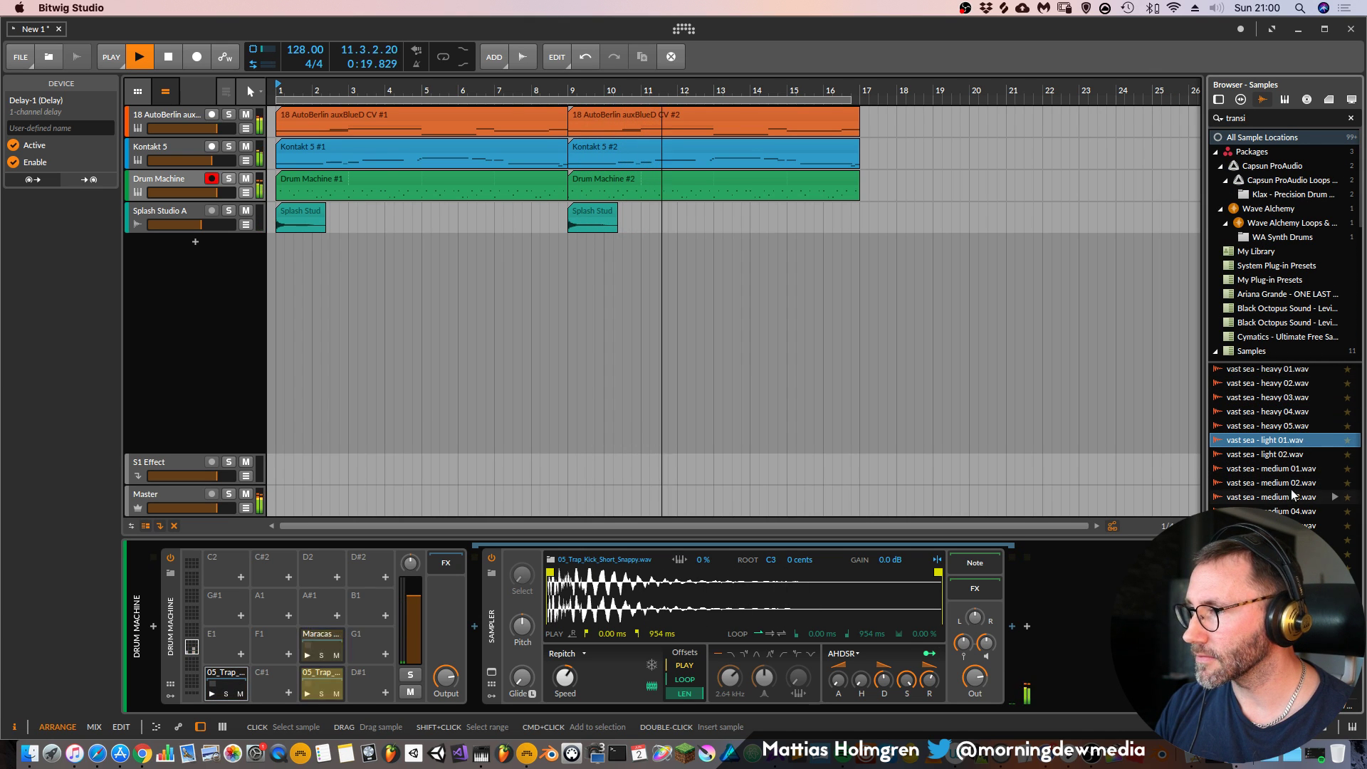
left_click(1304, 427)
left_click(1306, 398)
left_click(1309, 498)
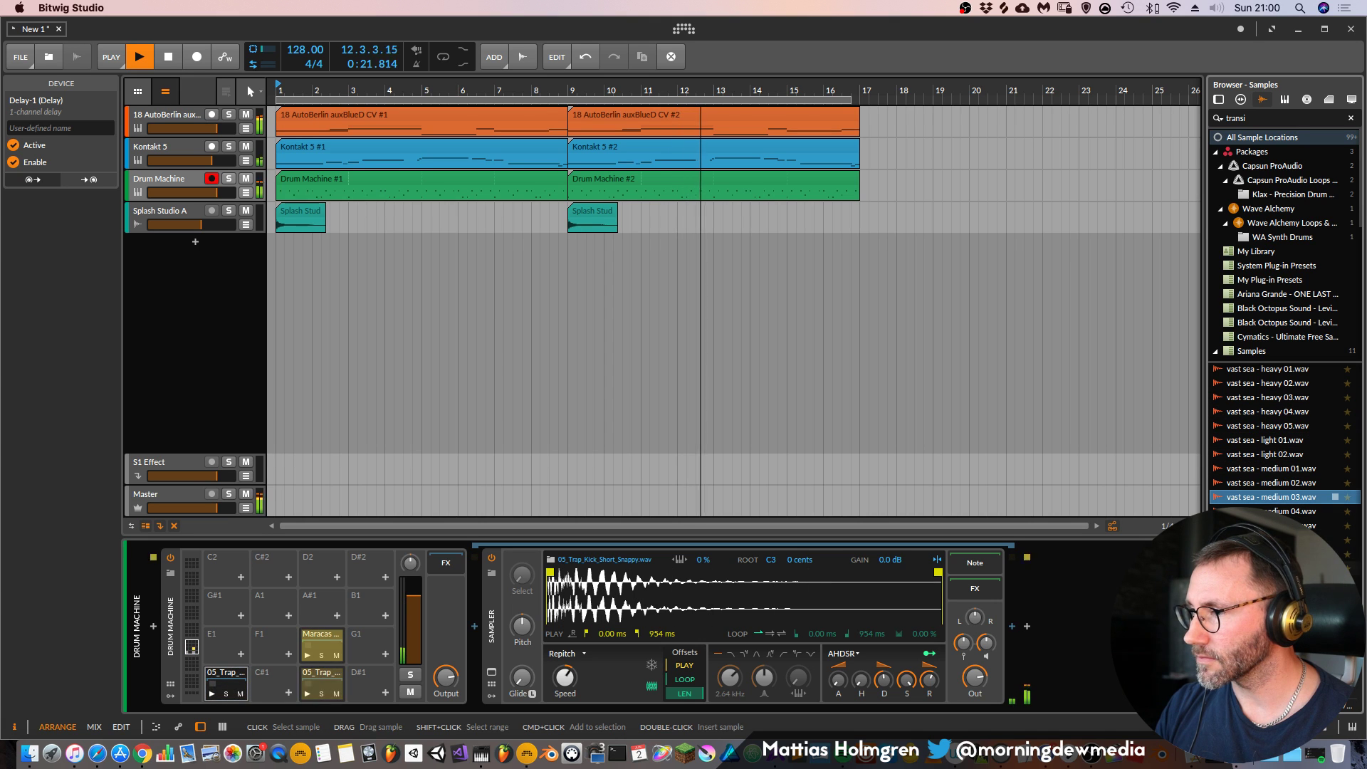
Audition further vast sea samples against playback from bar 1, and place the saturated 02 sample on a new track at about 8.3
left_click(1310, 568)
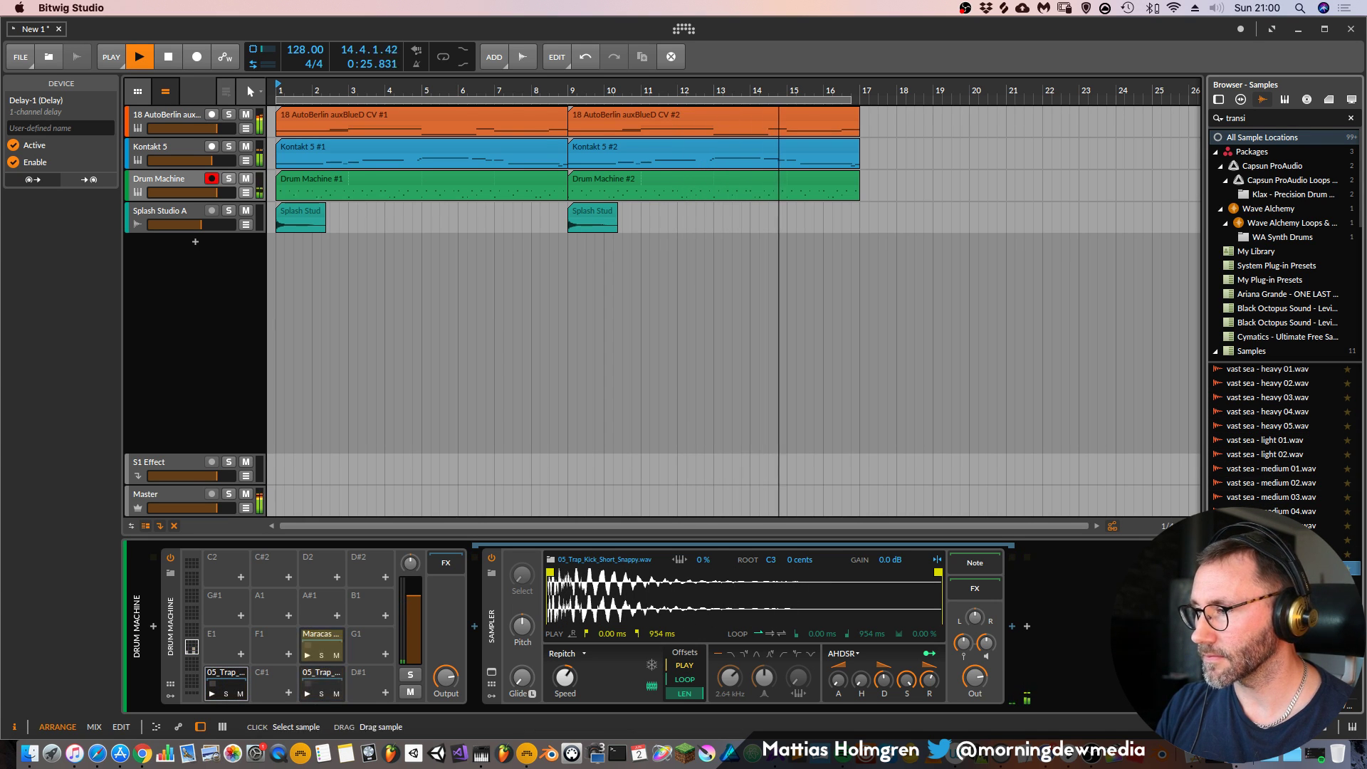
left_click(1312, 554)
left_click(1312, 568)
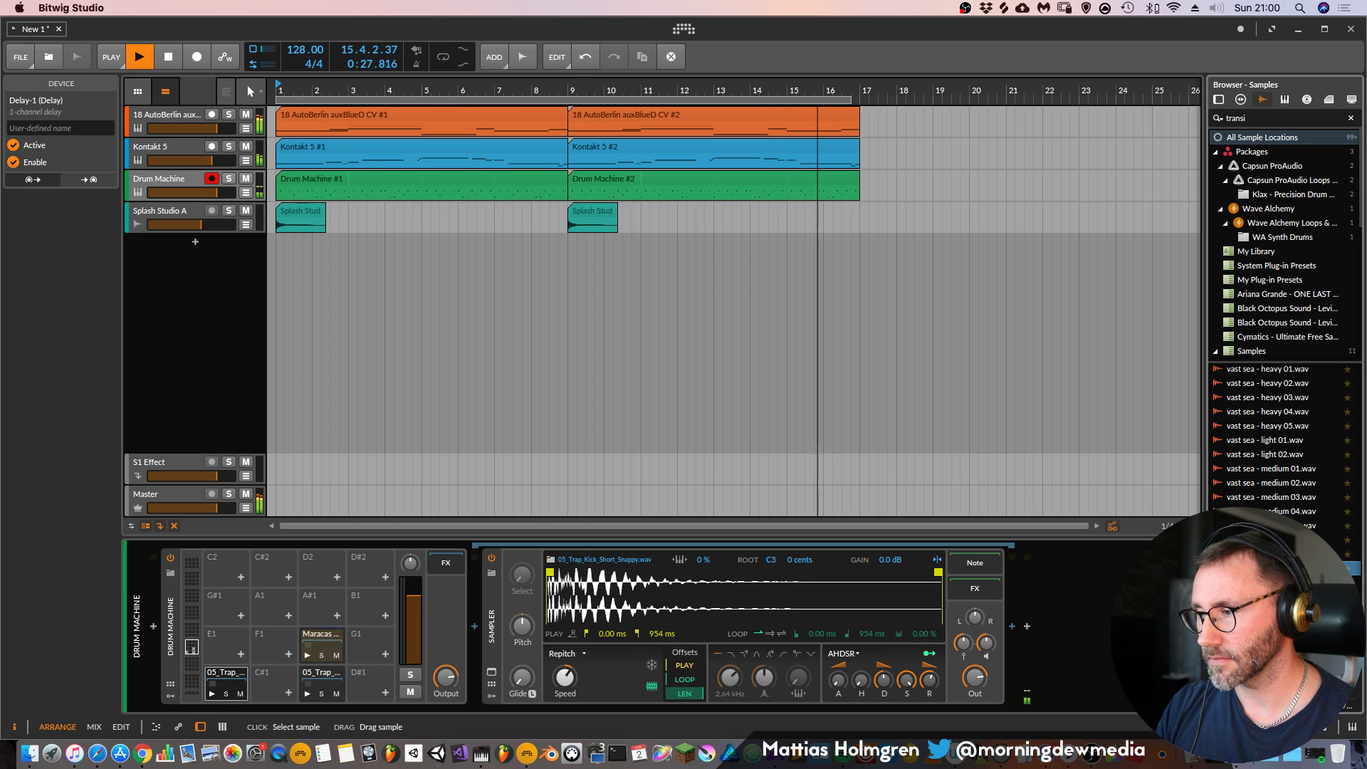
key("space")
key("space")
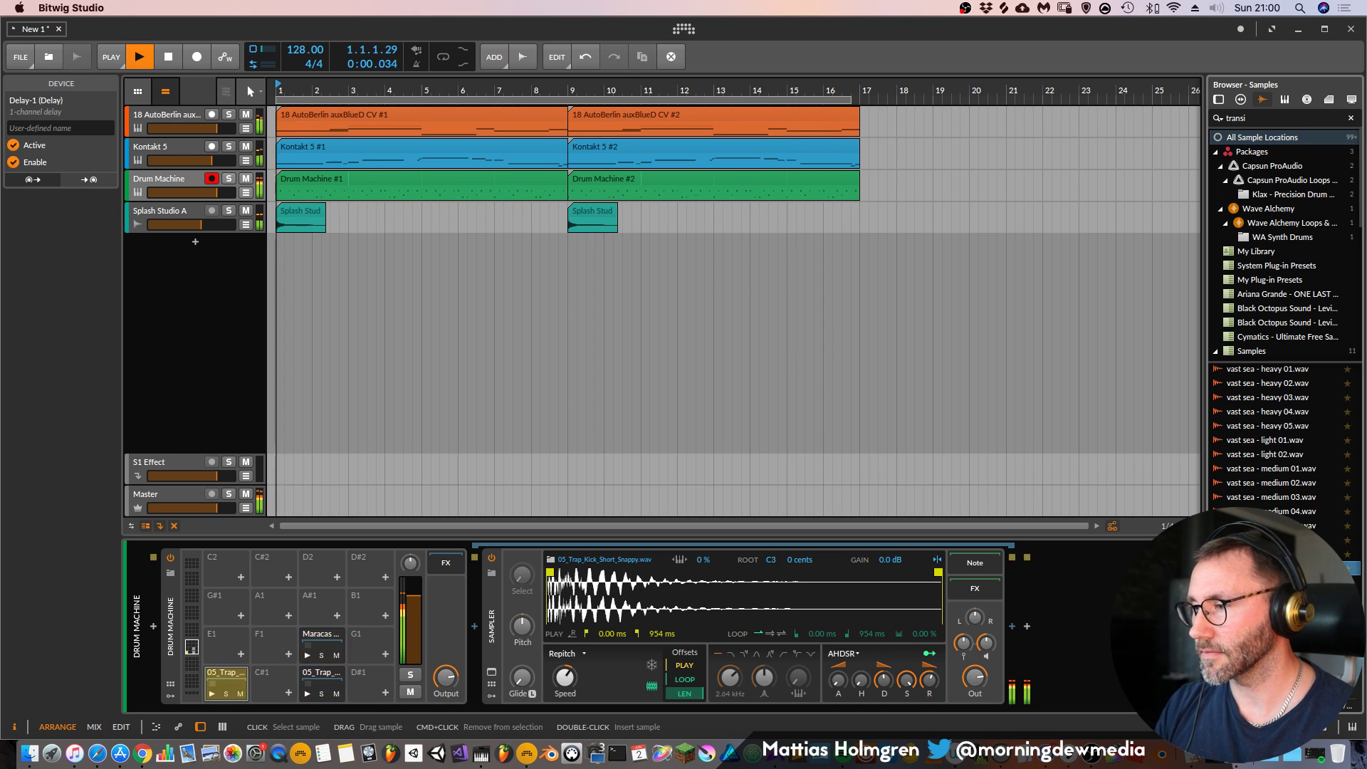
left_click(1312, 554)
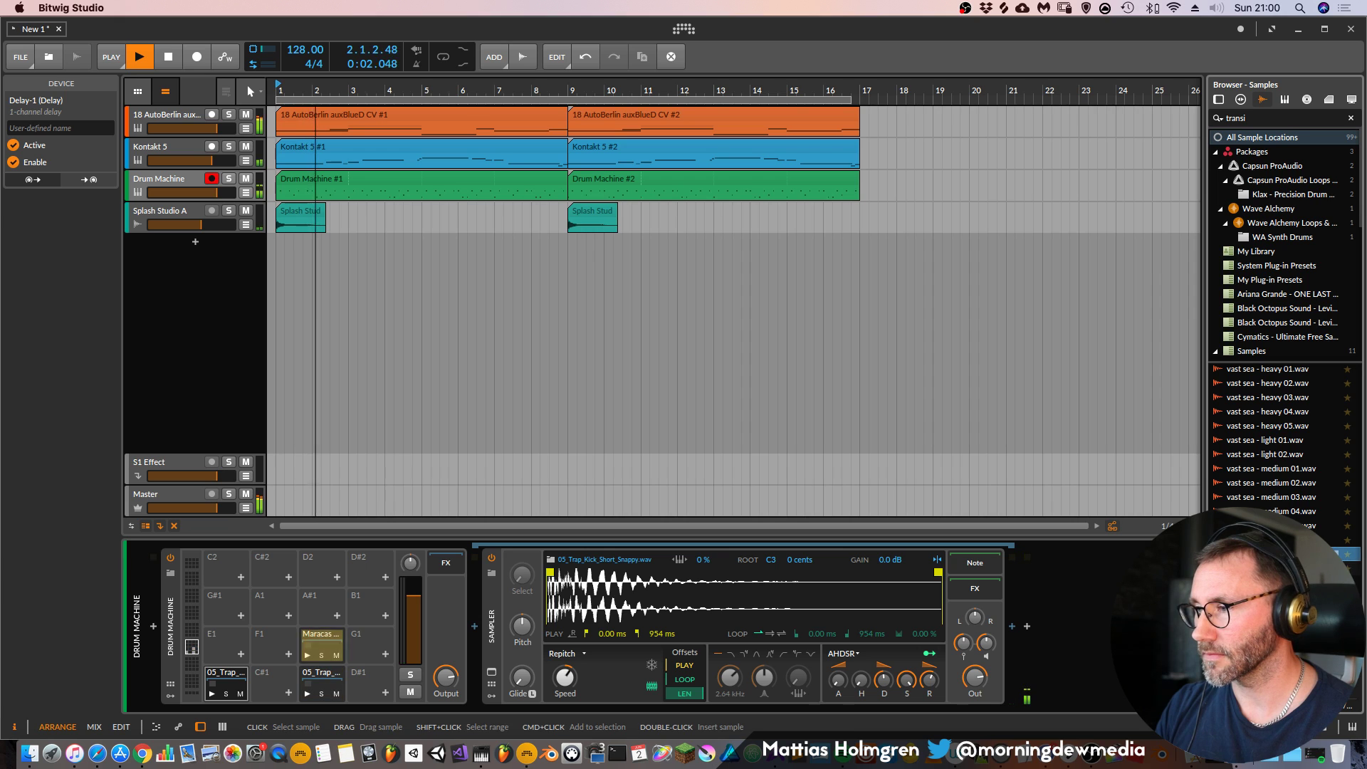
left_click(1312, 568)
left_click_drag(1311, 568, 553, 268)
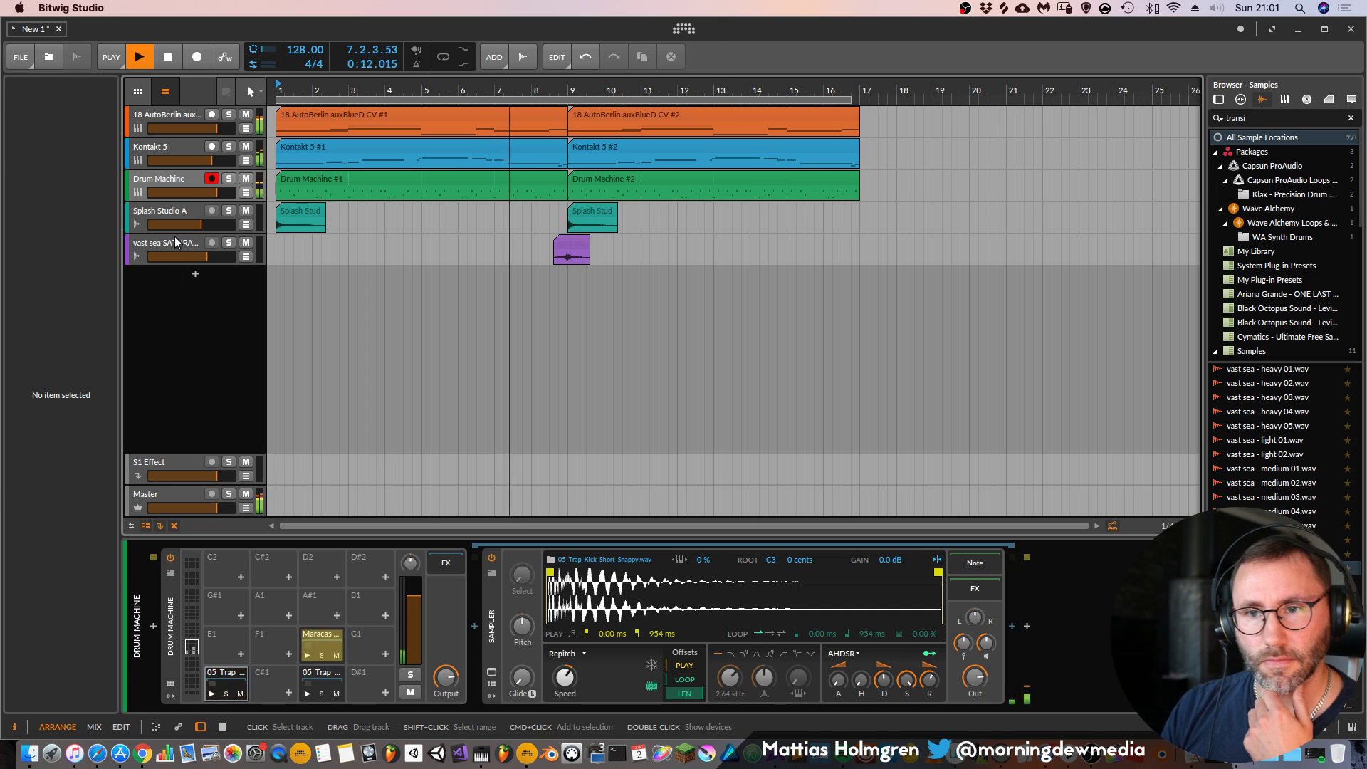
Add a Delay-2 effect to the vast sea track and adjust its low cut
left_click(146, 256)
left_click(153, 626)
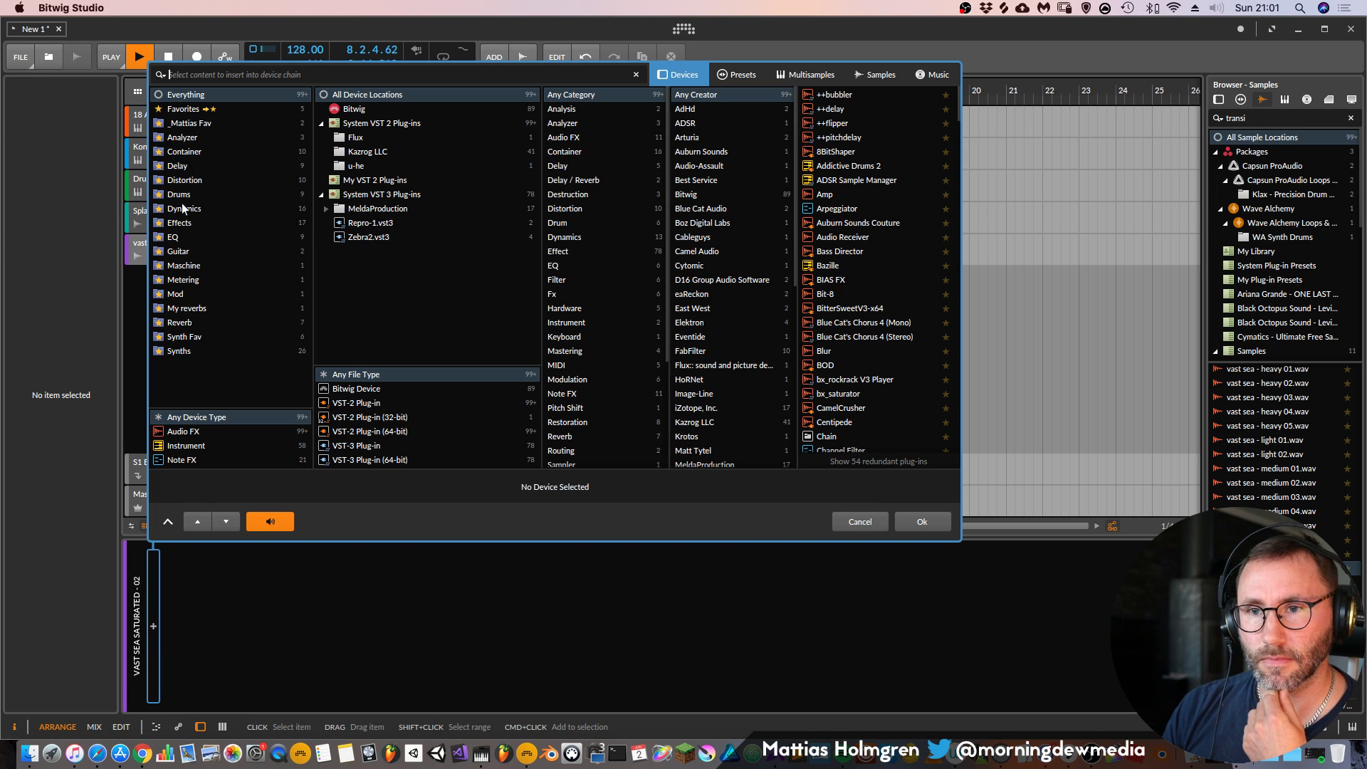
left_click(177, 166)
left_click(840, 118)
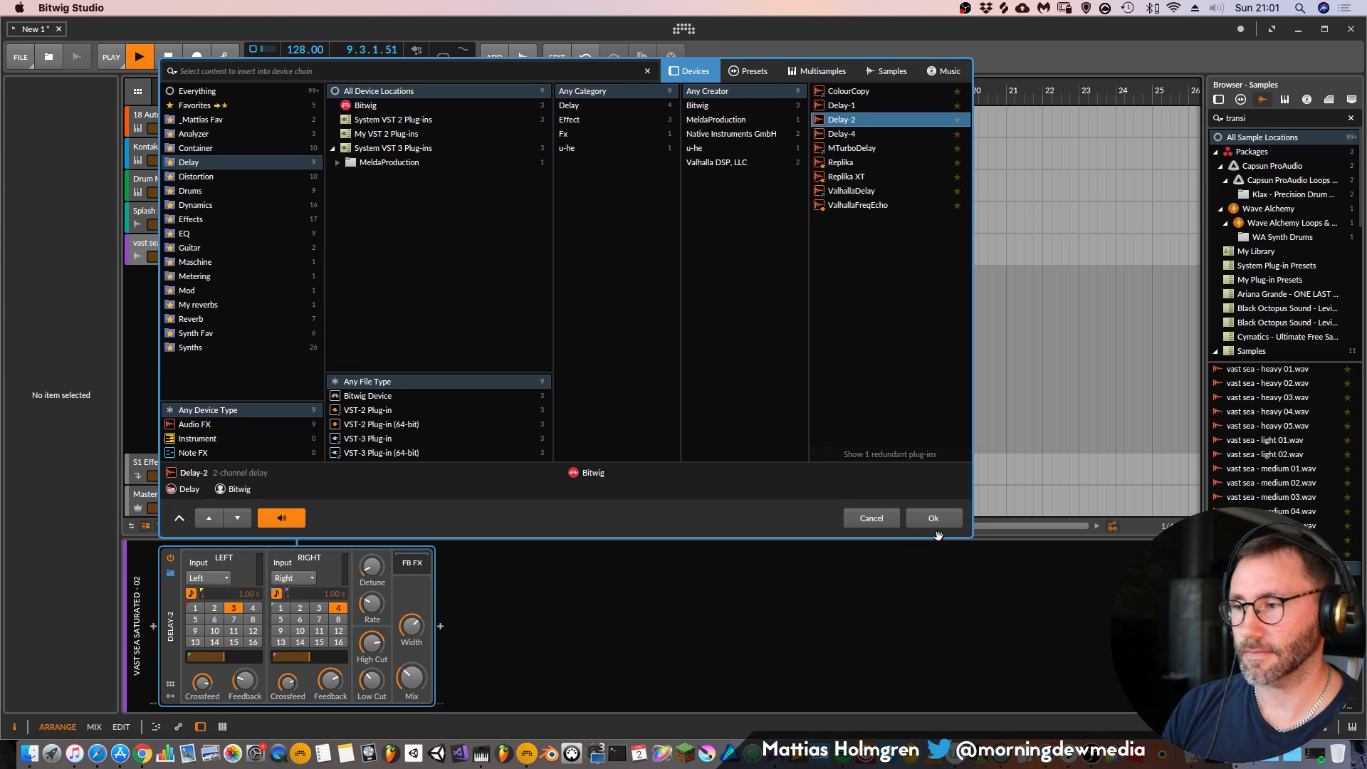
left_click(921, 522)
left_click_drag(370, 688, 375, 654)
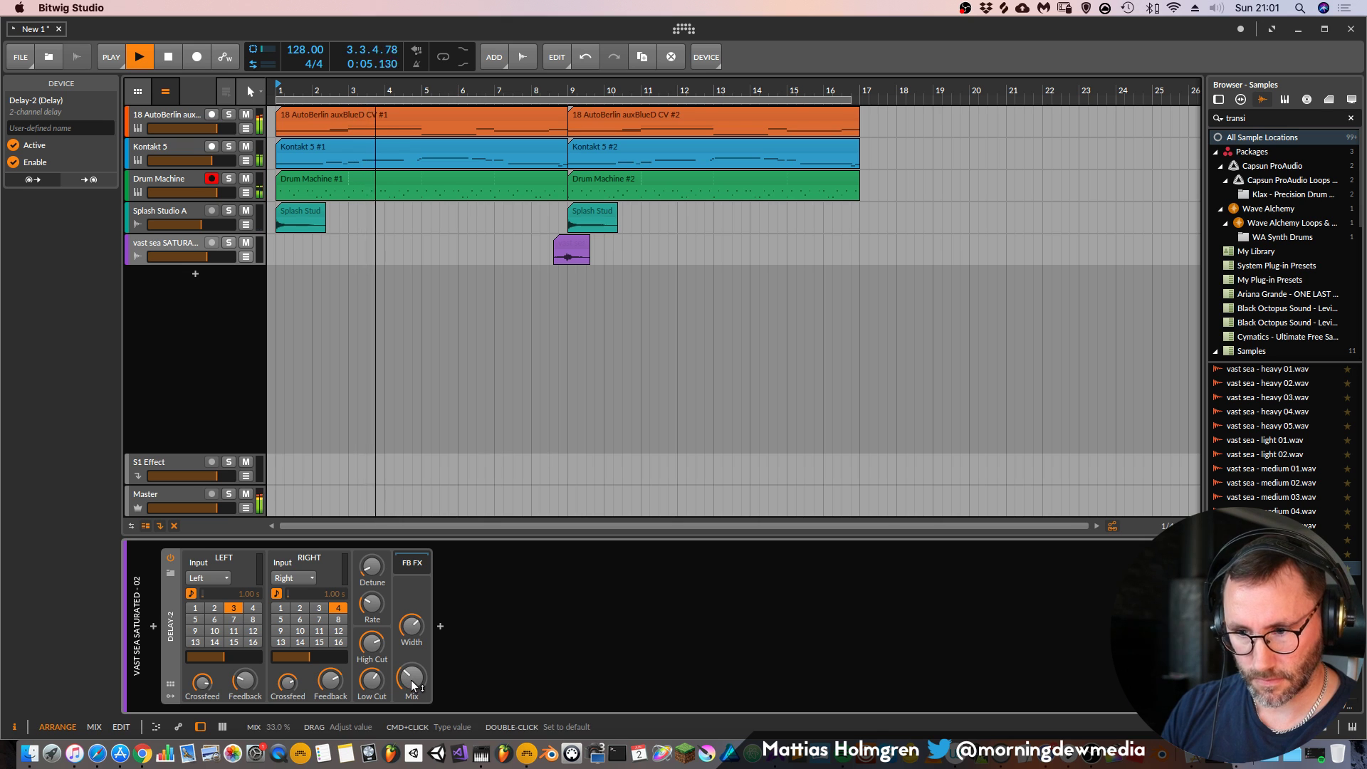
Inspect the trap kick pad on the Drum Machine track while the arrangement plays into bar 9
mouse_move(572, 86)
left_mouse_down()
mouse_move(572, 121)
mouse_move(573, 106)
left_mouse_up()
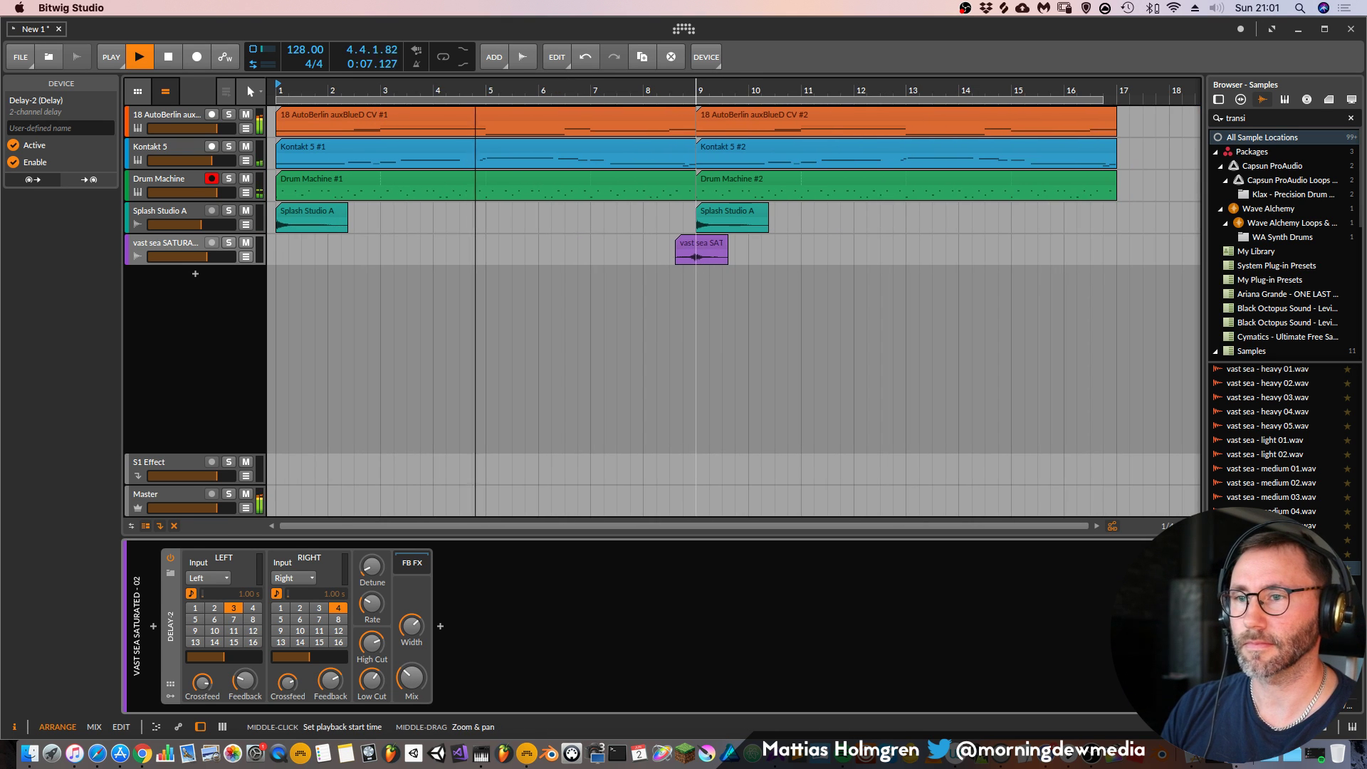
left_click(199, 188)
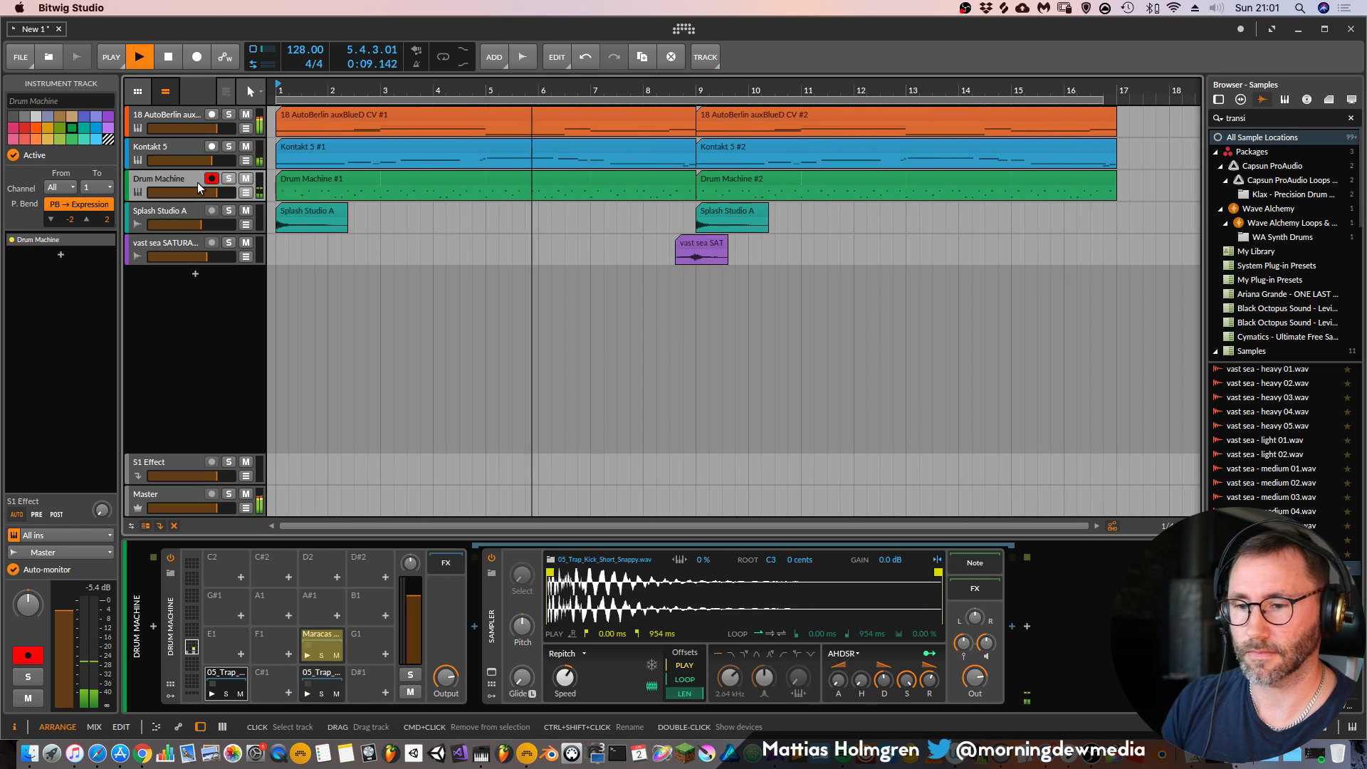
left_click(239, 675)
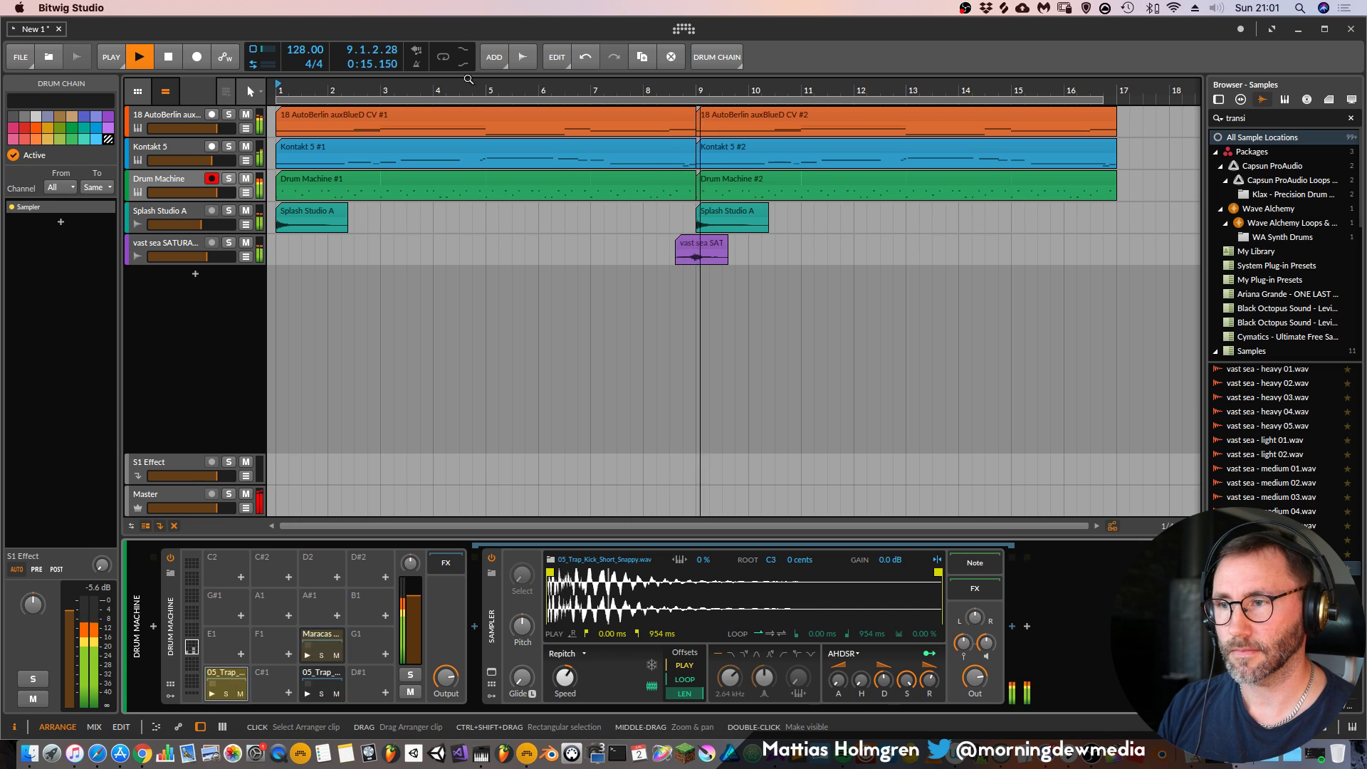
left_click_drag(442, 84, 456, 123)
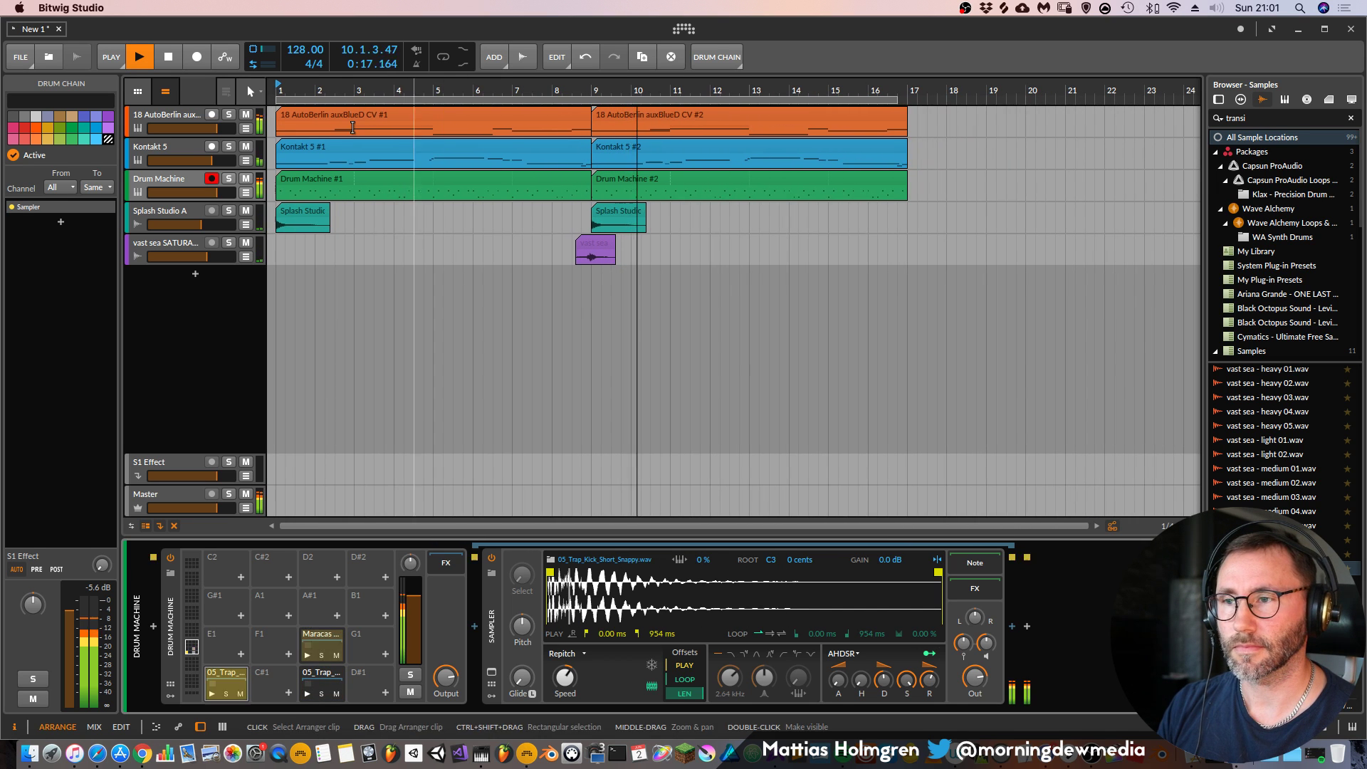
Sweep the SVF filter cutoff in the 18 AutoBerlin auxBlueD CV track's Poly Grid up to about 2.62 kHz, then close the patch
left_click(147, 116)
left_click(261, 626)
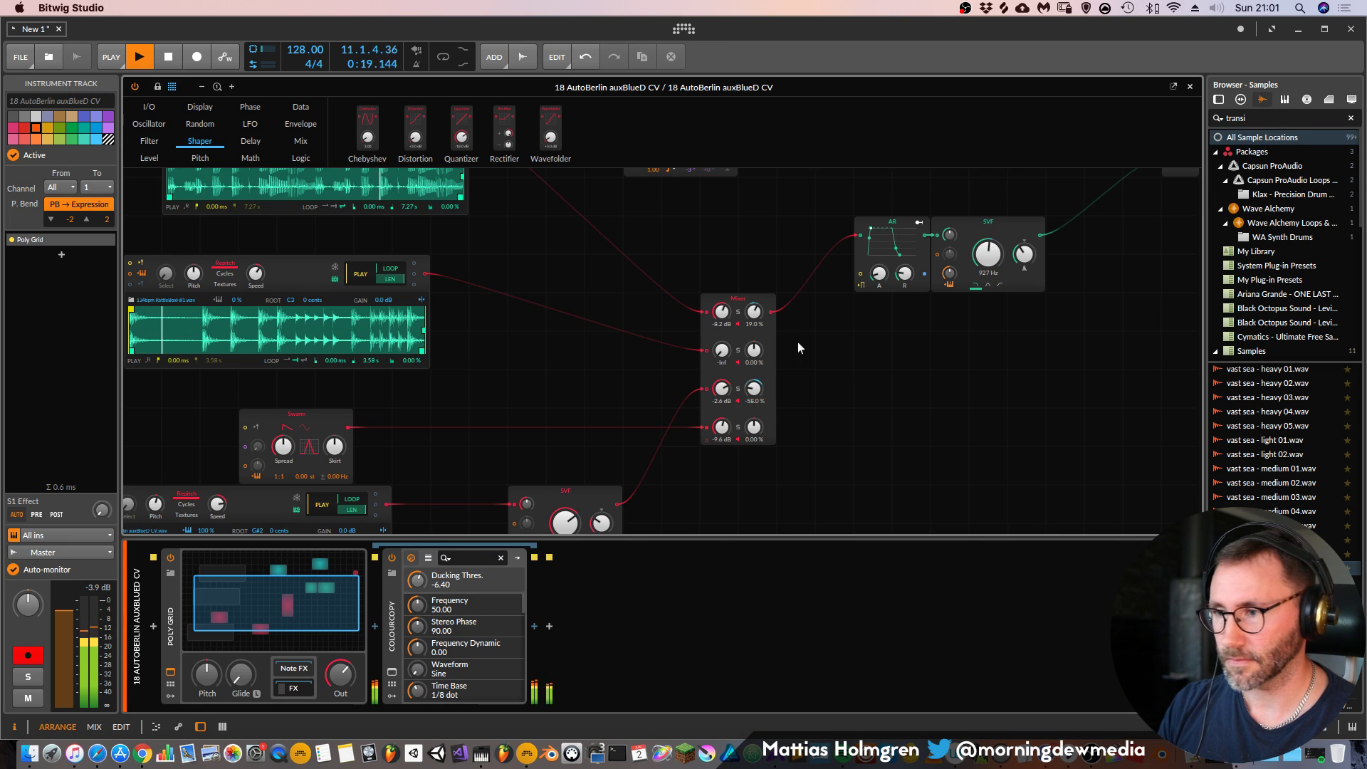
left_click_drag(968, 271, 968, 242)
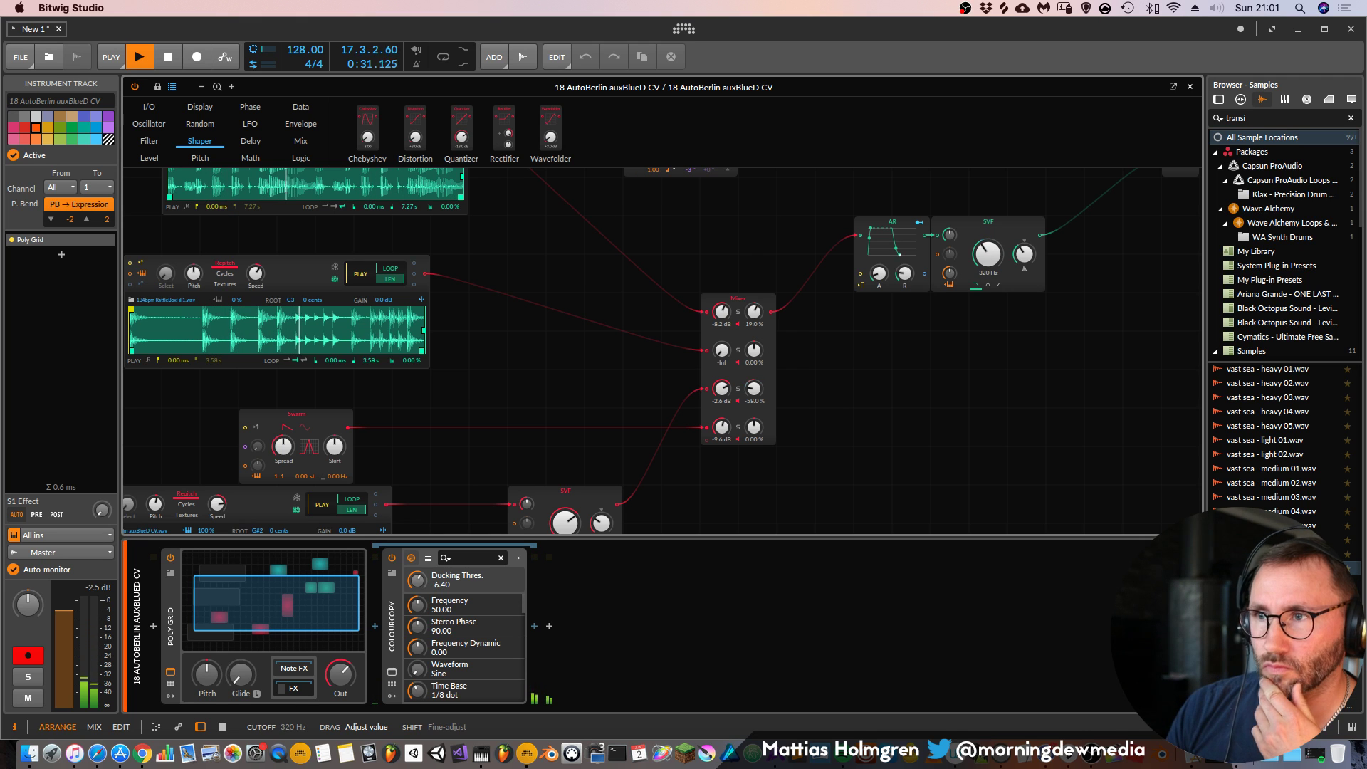
key("space")
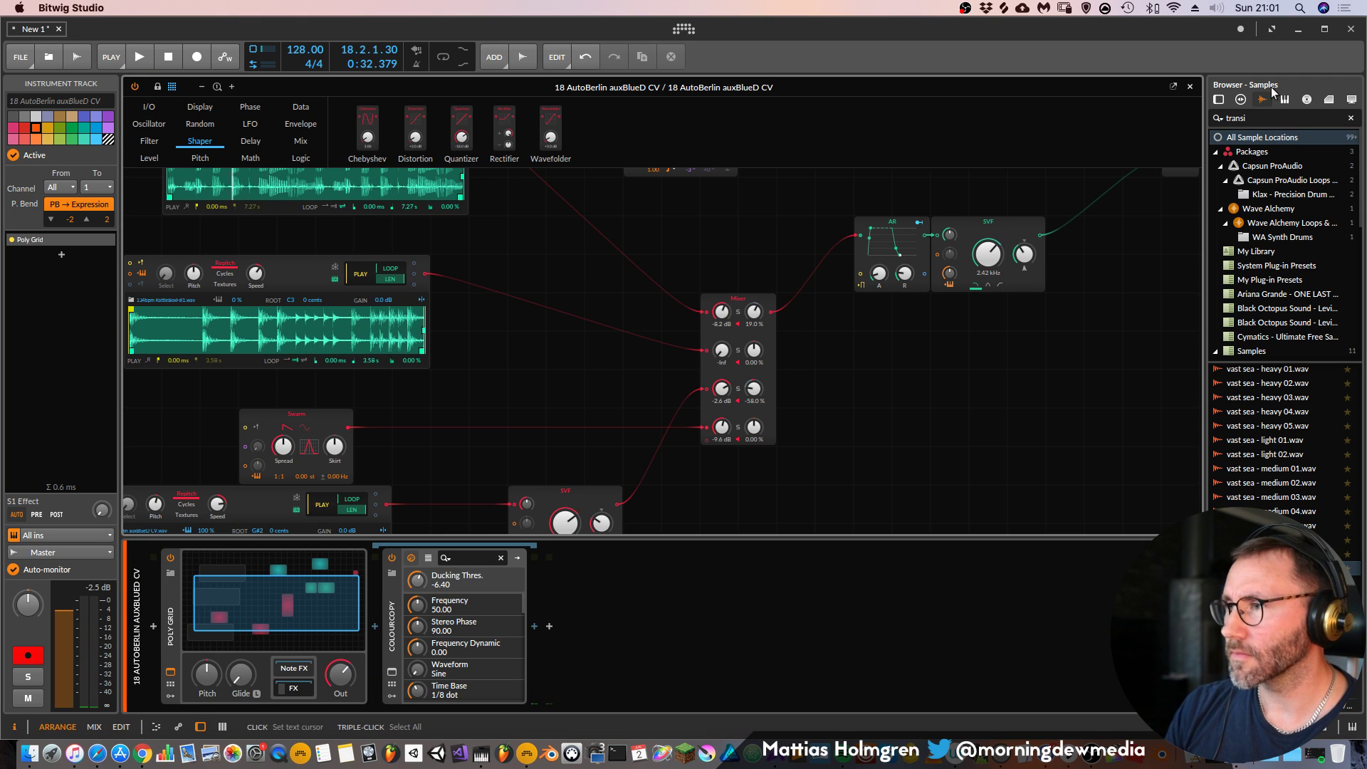
left_click(1190, 87)
Reopen the bass track's Poly Grid during playback from bar 1 and lower the SVF cutoff to about 605 Hz
key("space")
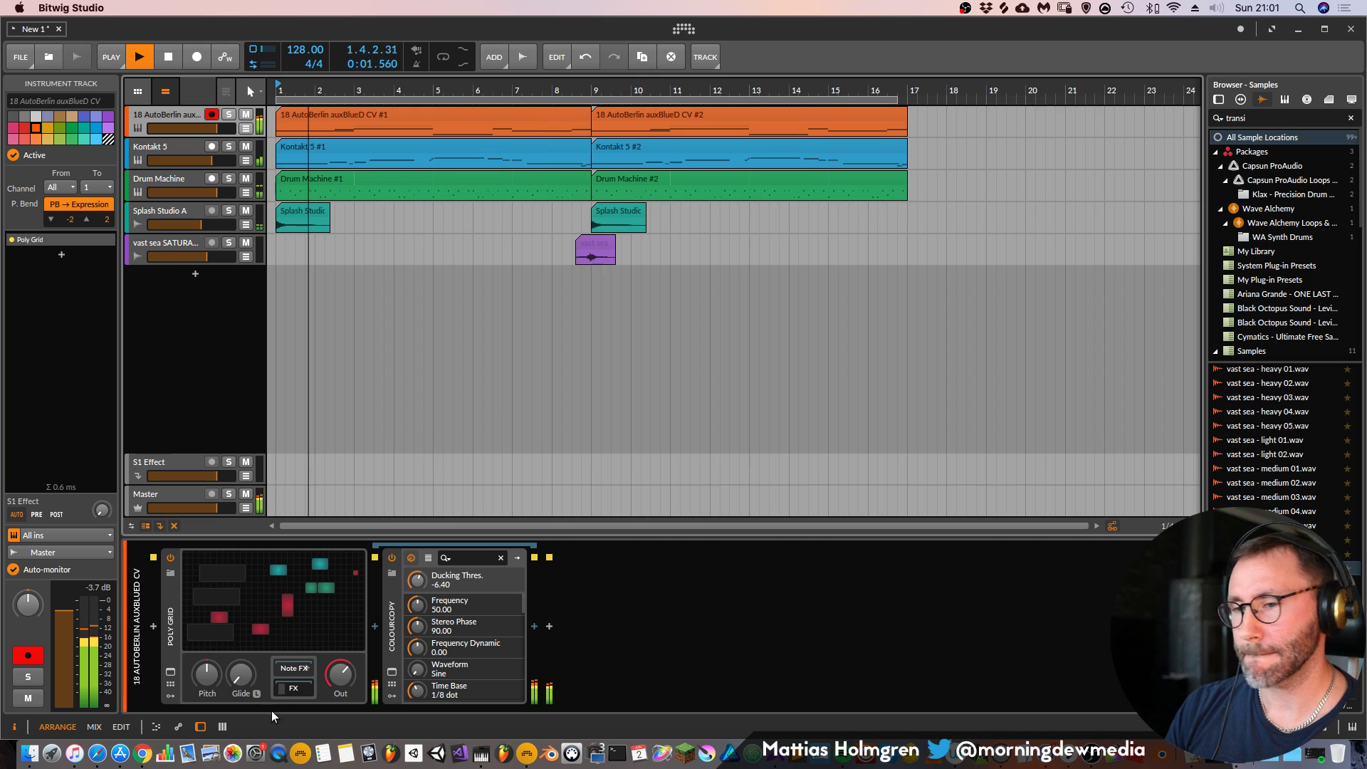
left_click(279, 621)
left_click_drag(993, 266, 994, 292)
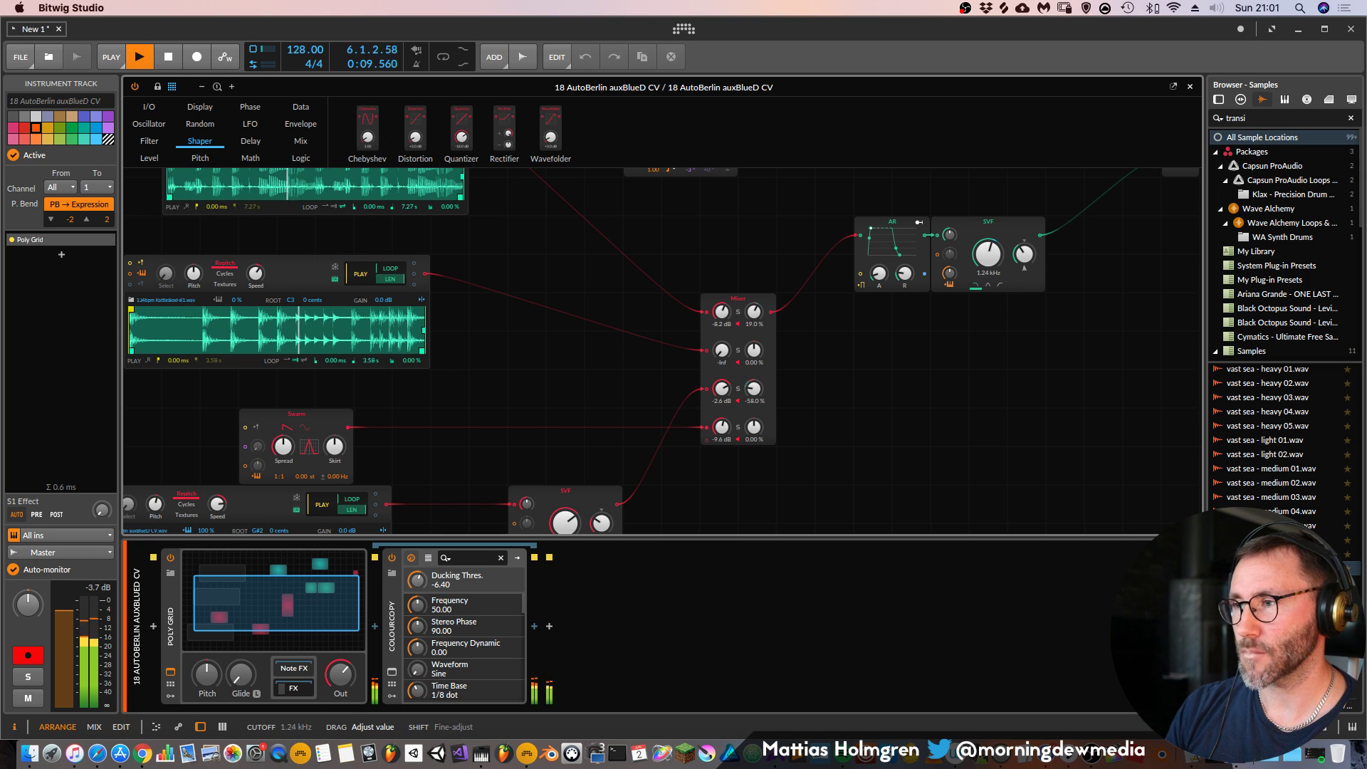
key("space")
scroll(630, 357, "up", 3)
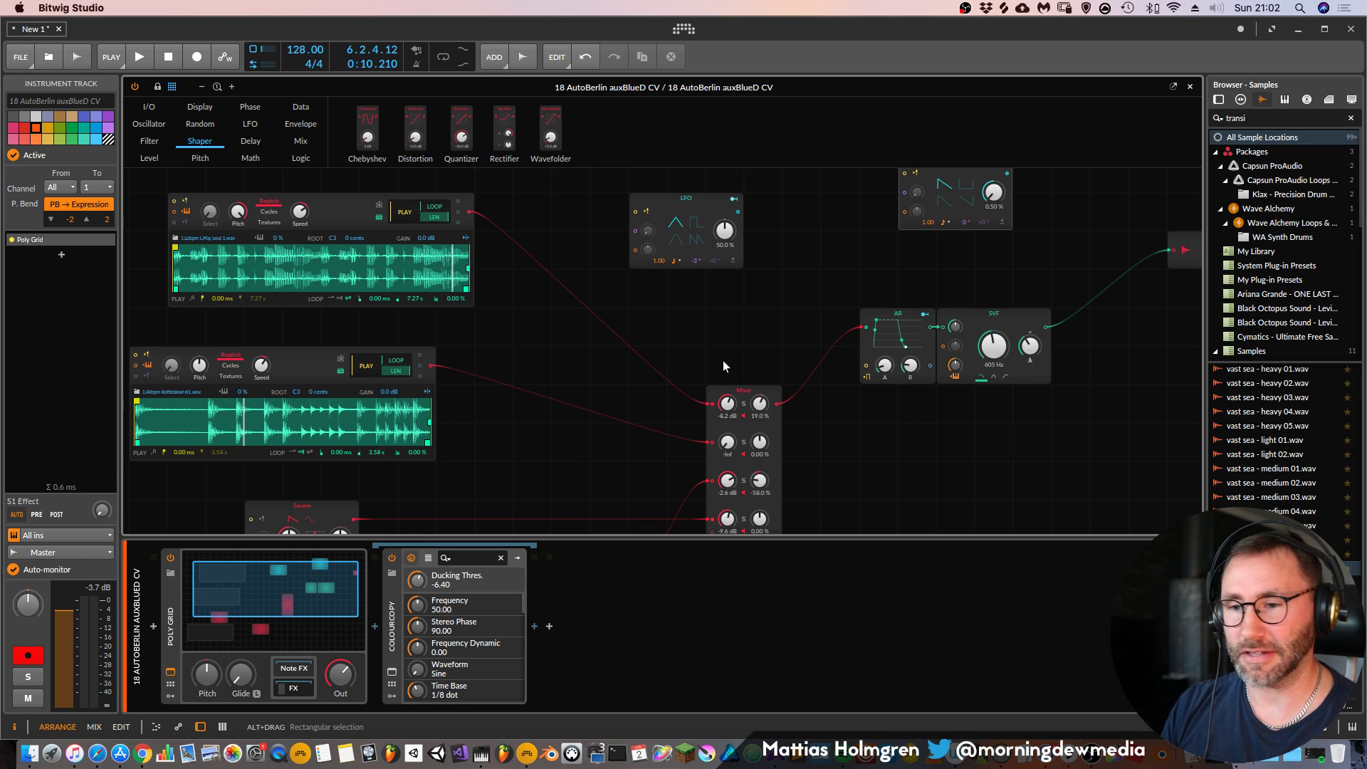
left_click_drag(1013, 250, 947, 284)
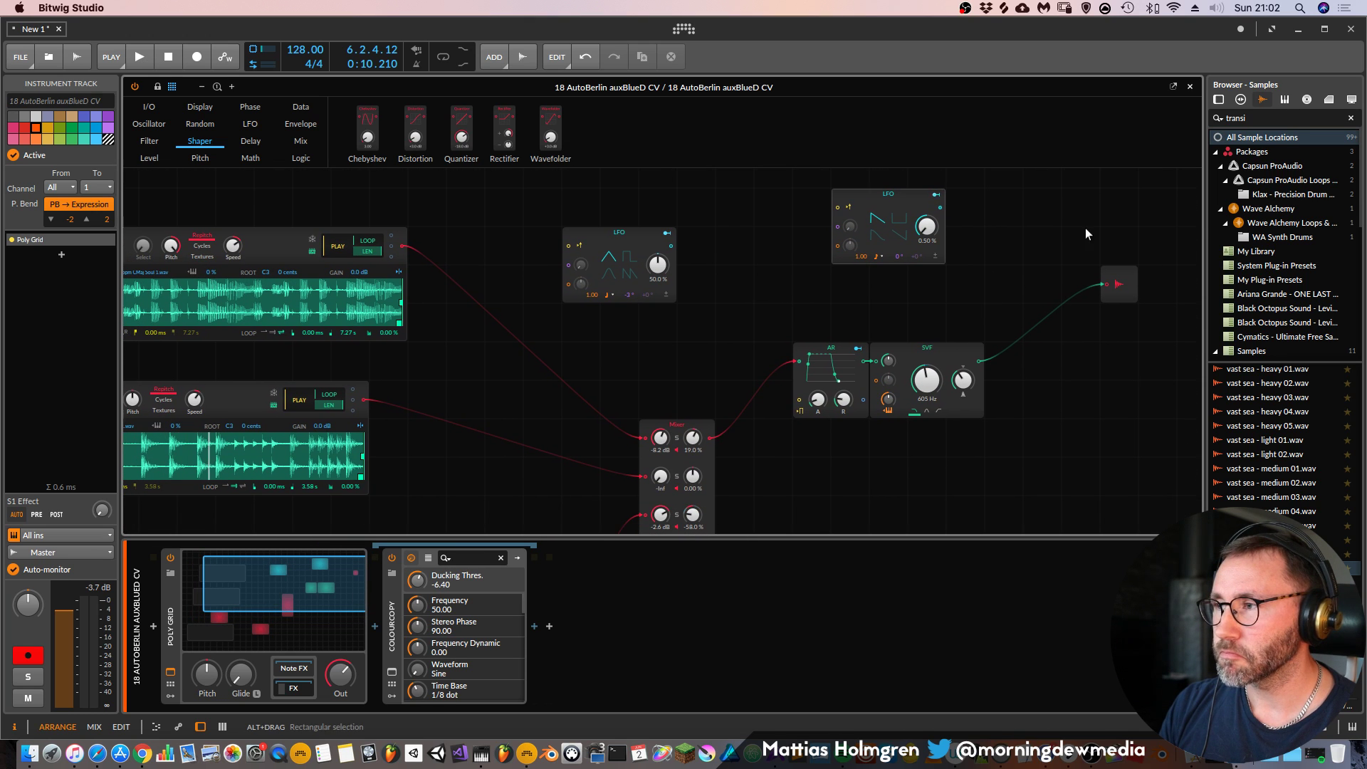
Sweep the SVF filter cutoff up to about 2.64 kHz during playback and settle it at 571 Hz
key("space")
left_click_drag(933, 388, 933, 341)
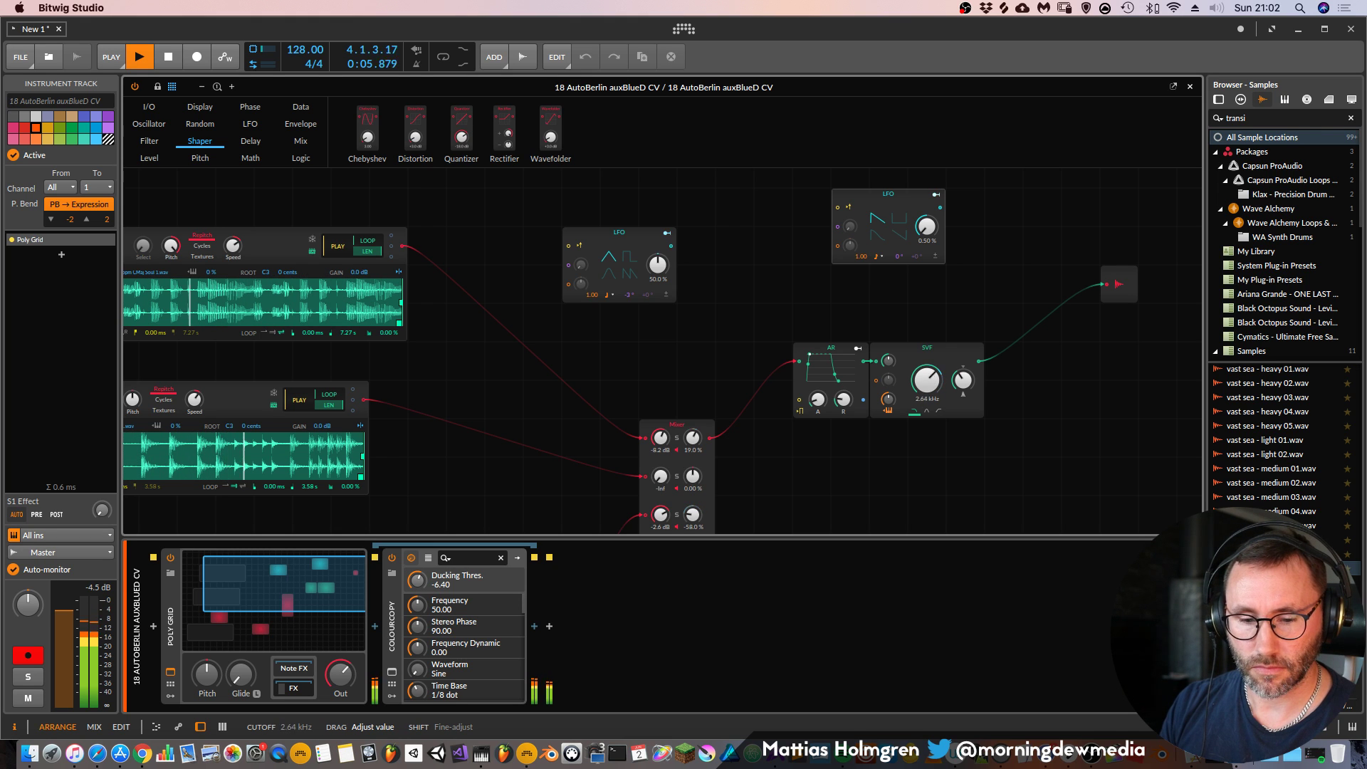
left_click_drag(927, 380, 926, 369)
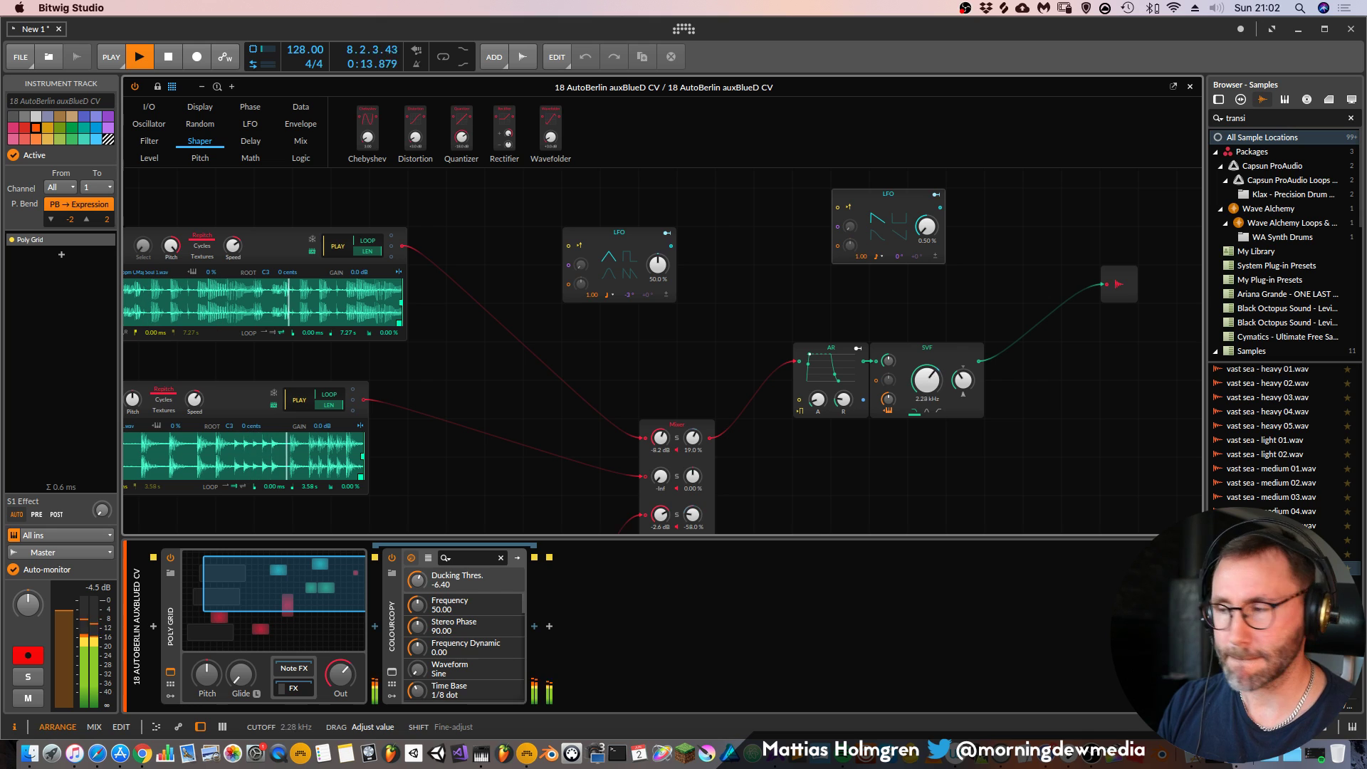
left_click_drag(933, 372, 933, 383)
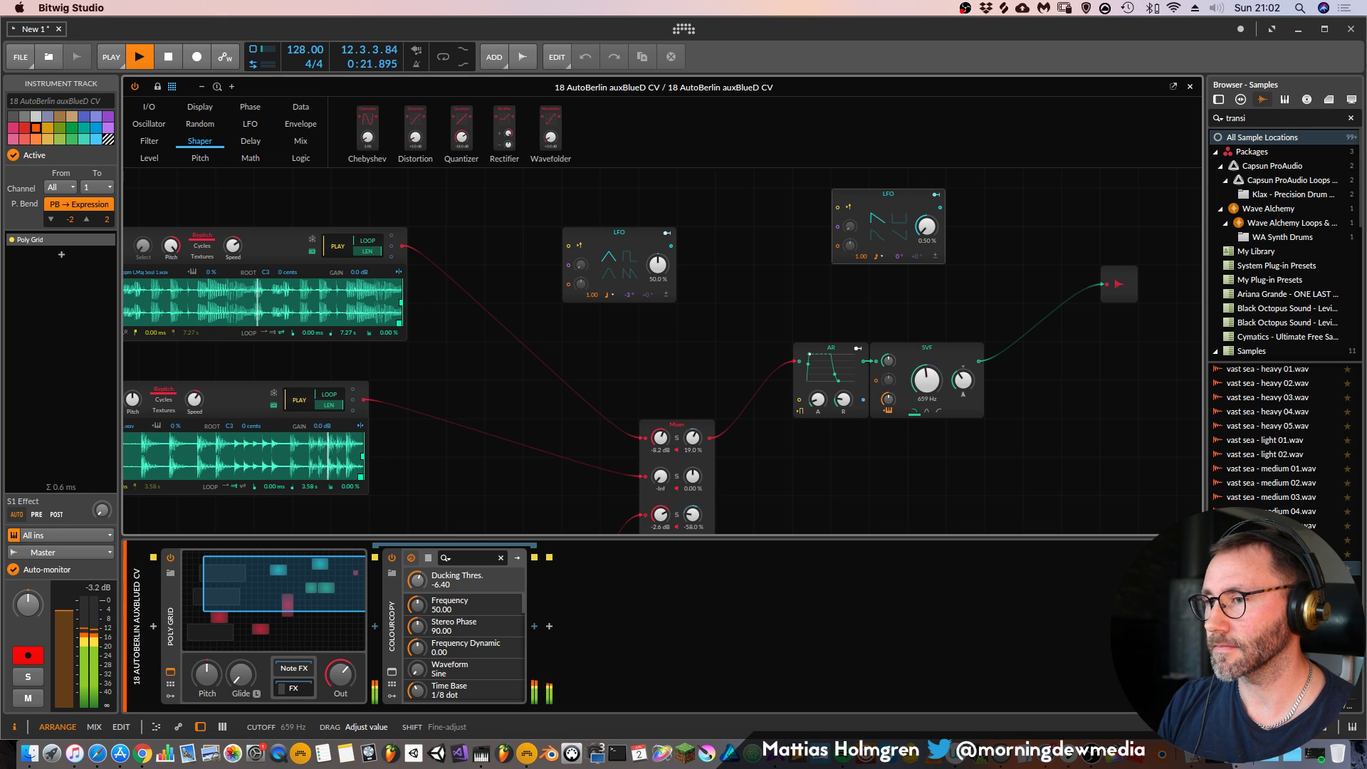
mouse_move(916, 386)
left_mouse_down()
mouse_move(917, 356)
mouse_move(926, 399)
left_mouse_up()
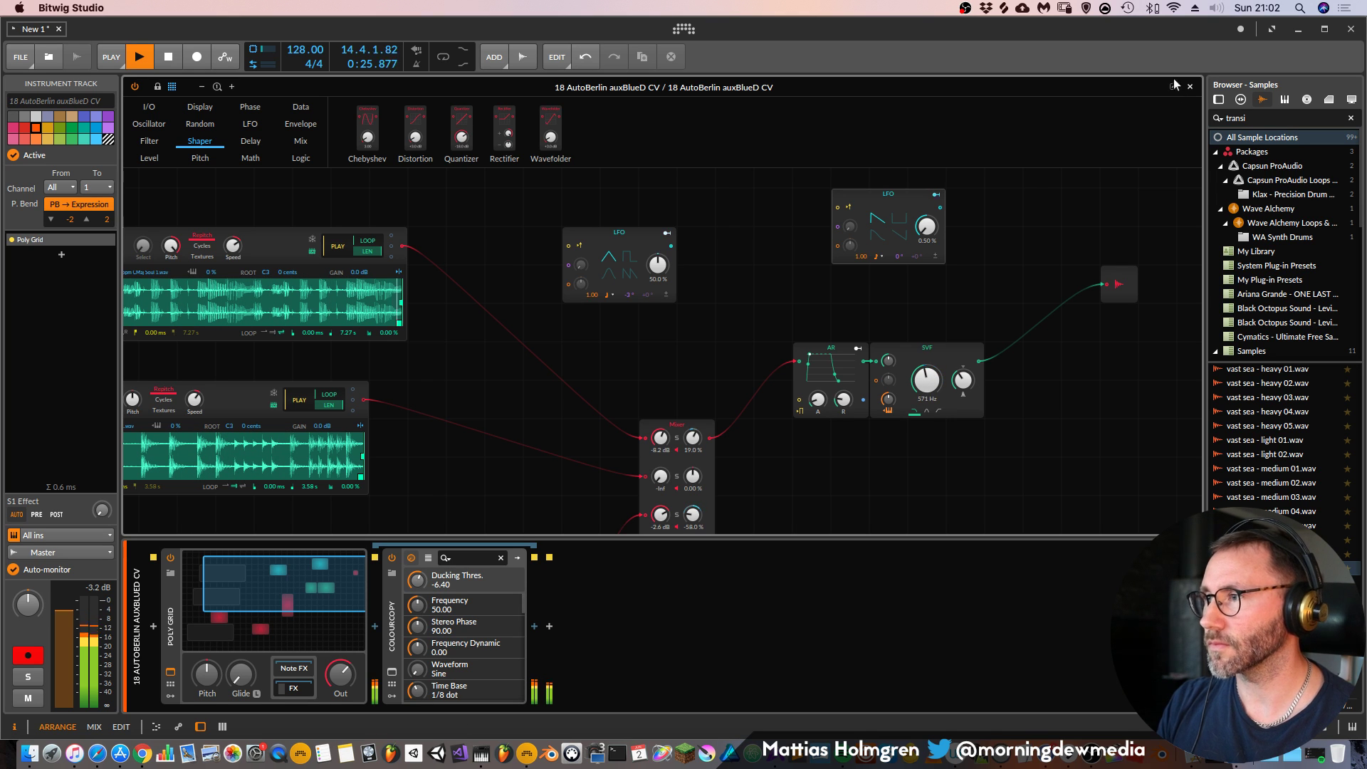
Close the Poly Grid patch and play the arrangement from bar 9
left_click(1190, 87)
key("space")
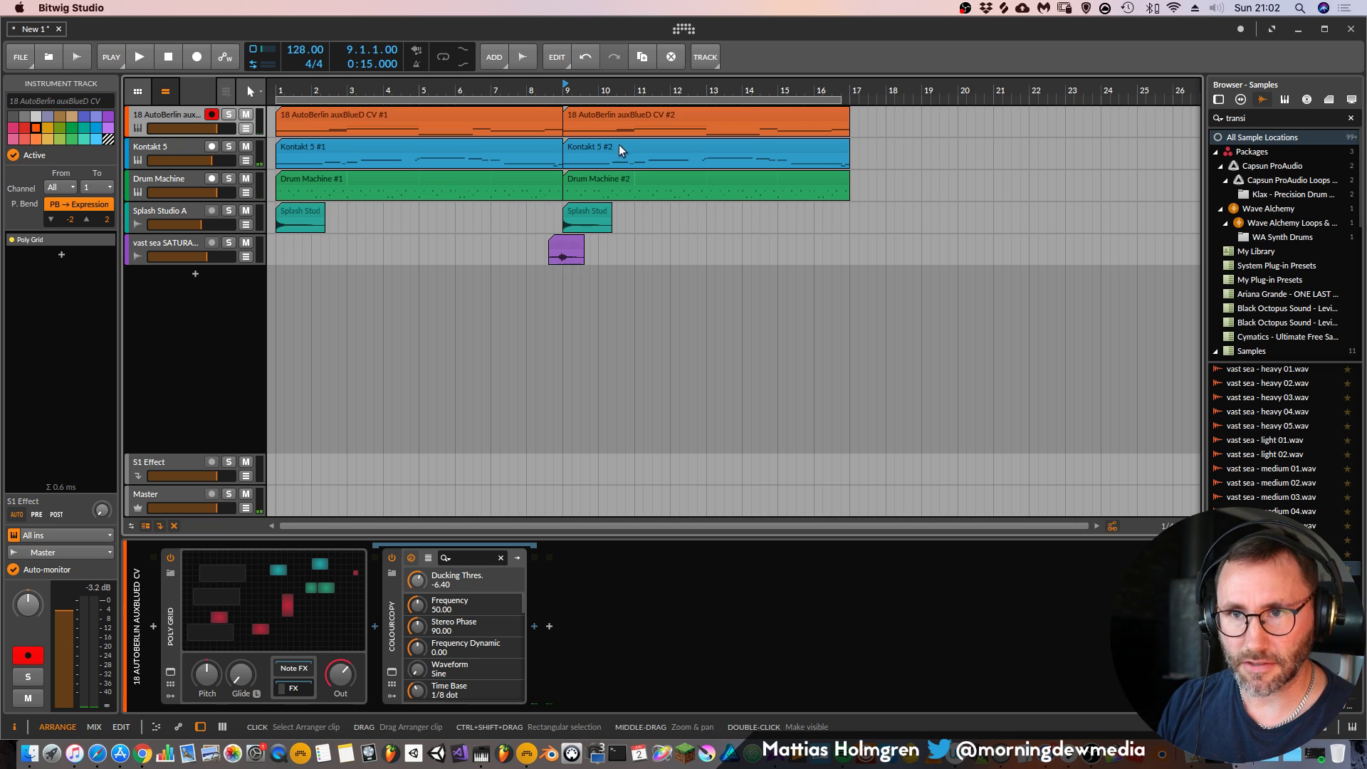
key("space")
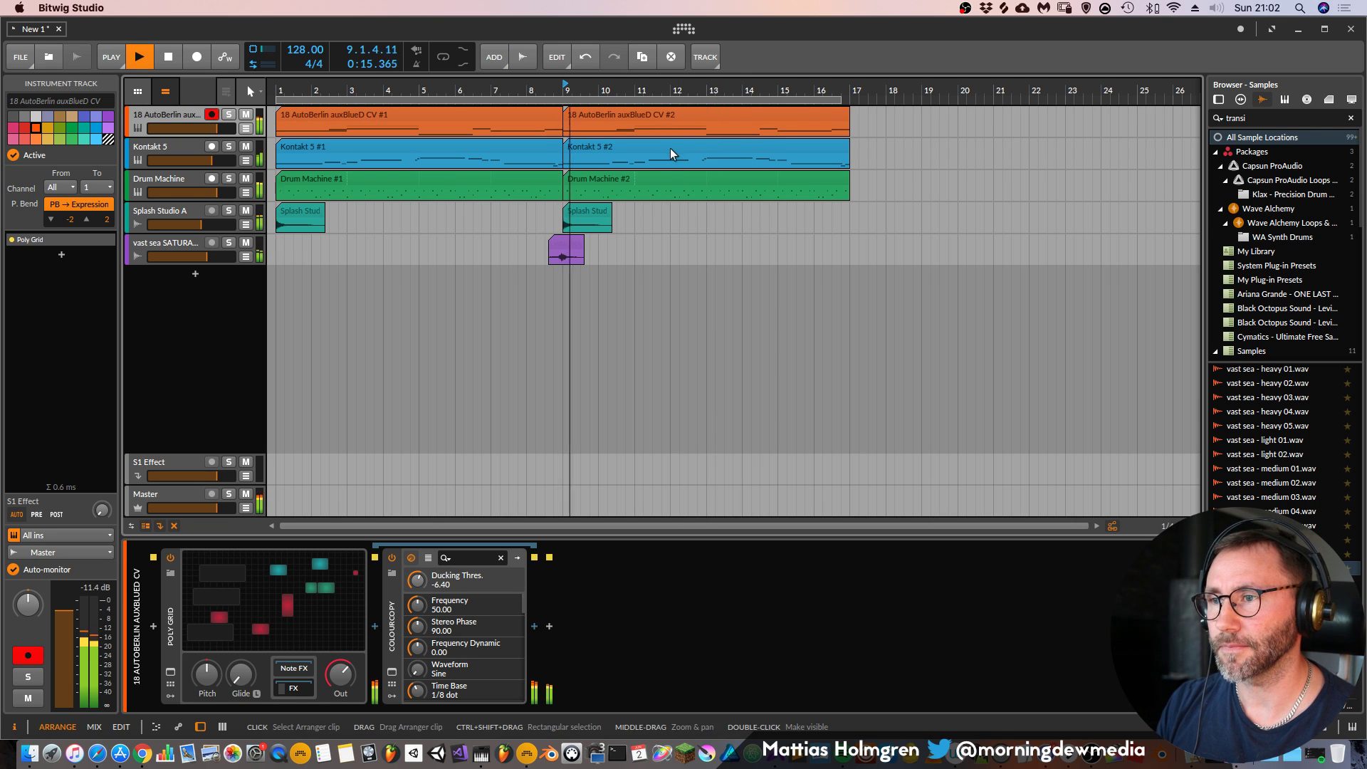
Open the notes of the Kontakt 5 #2 clip and audition the melody from bar 9
double_click(671, 146)
left_click_drag(576, 341, 548, 367)
key("space")
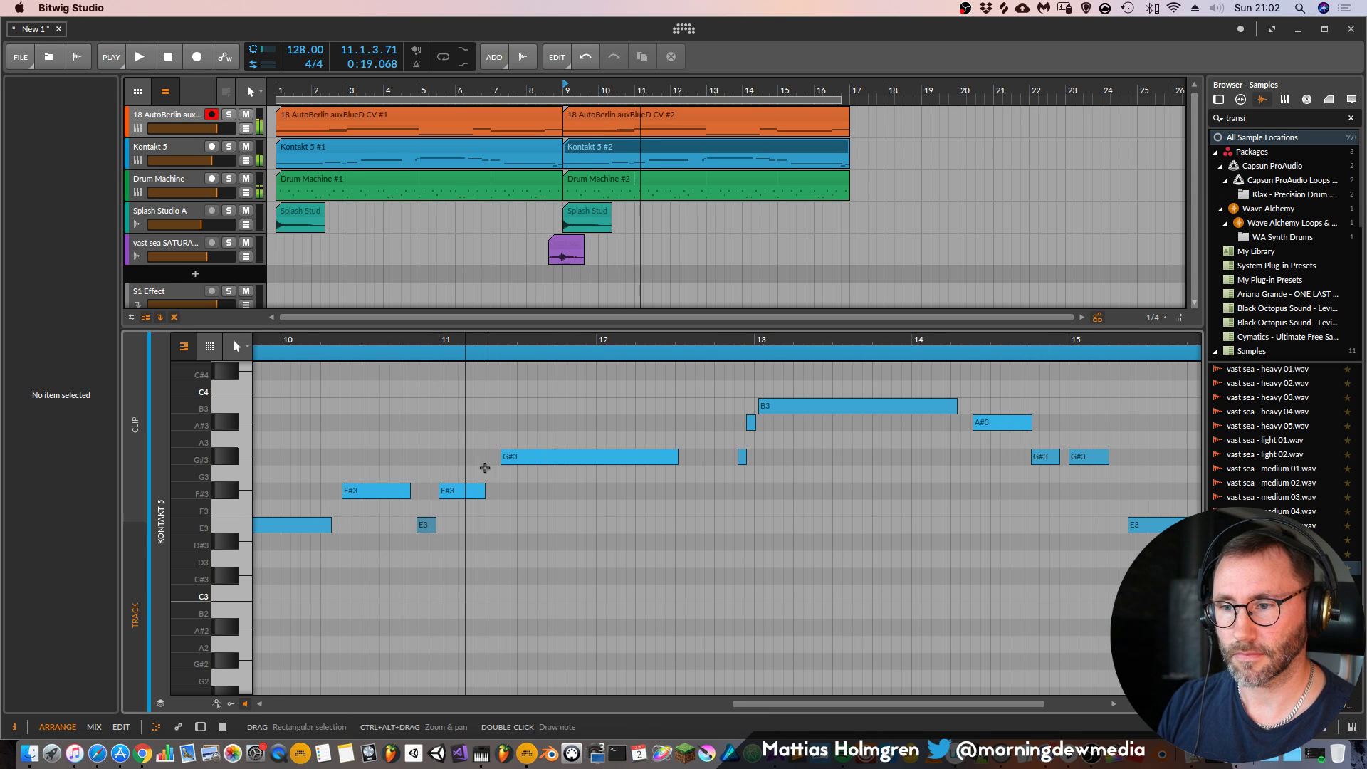
left_click_drag(321, 340, 392, 331)
mouse_move(274, 340)
left_mouse_down()
mouse_move(310, 335)
mouse_move(284, 339)
left_mouse_up()
key("space")
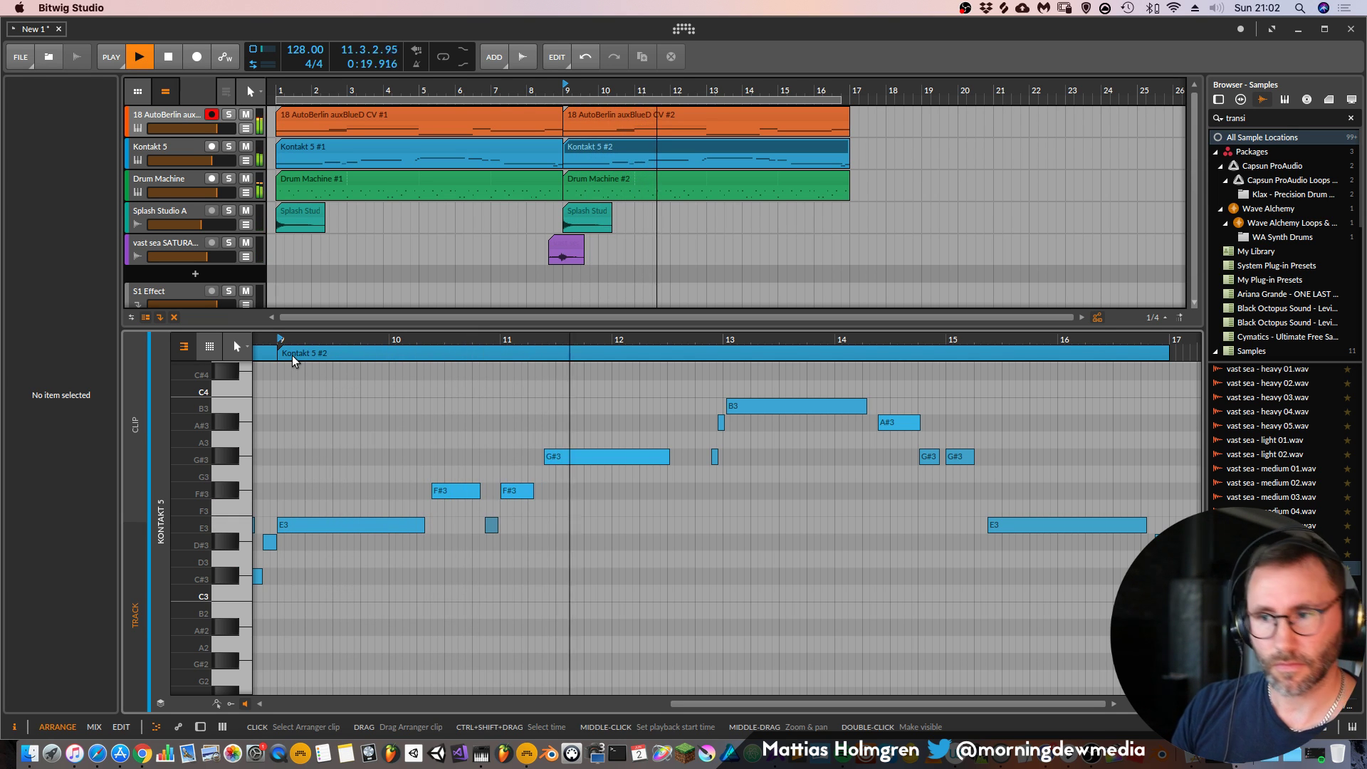
key("space")
key("space")
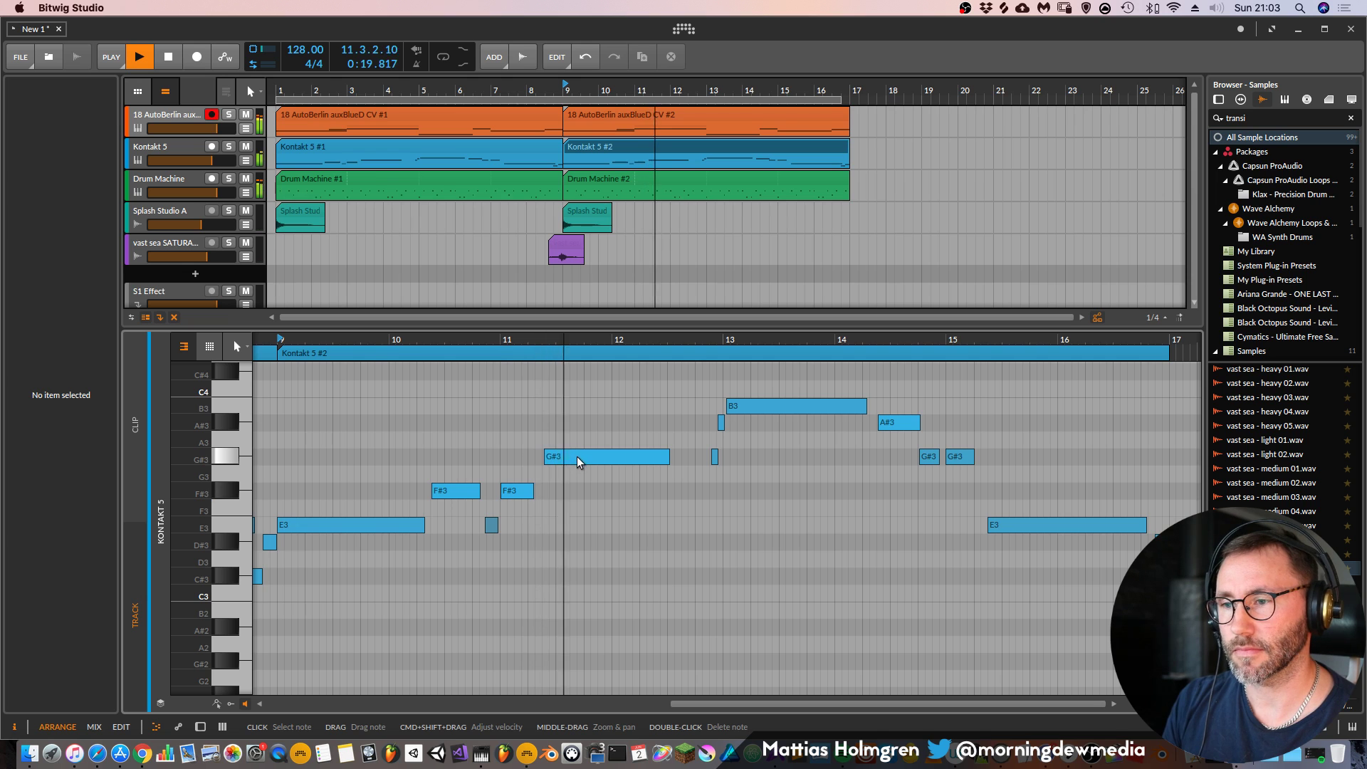
Open the notes of the 18 AutoBerlin auxBlueD CV #2 clip and stop playback just after bar 13
key("d")
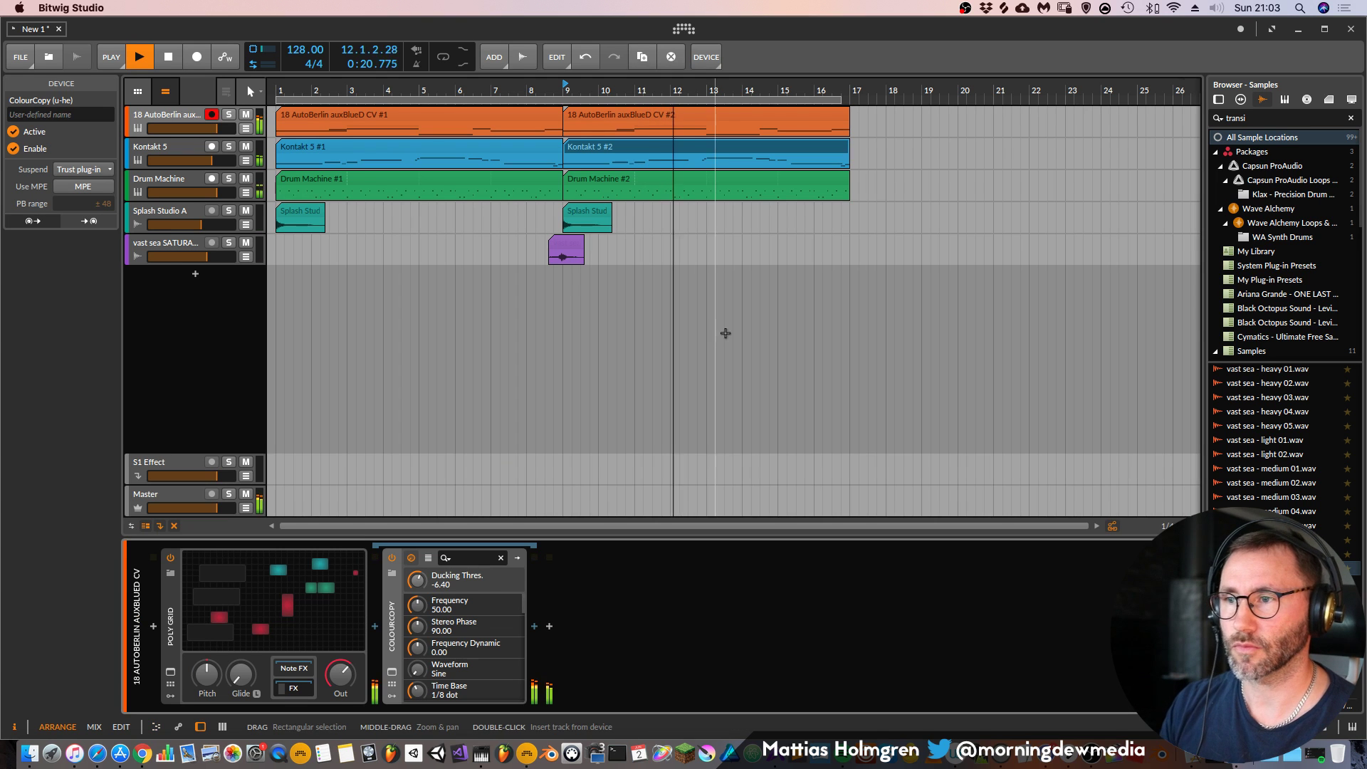
double_click(729, 119)
key("space")
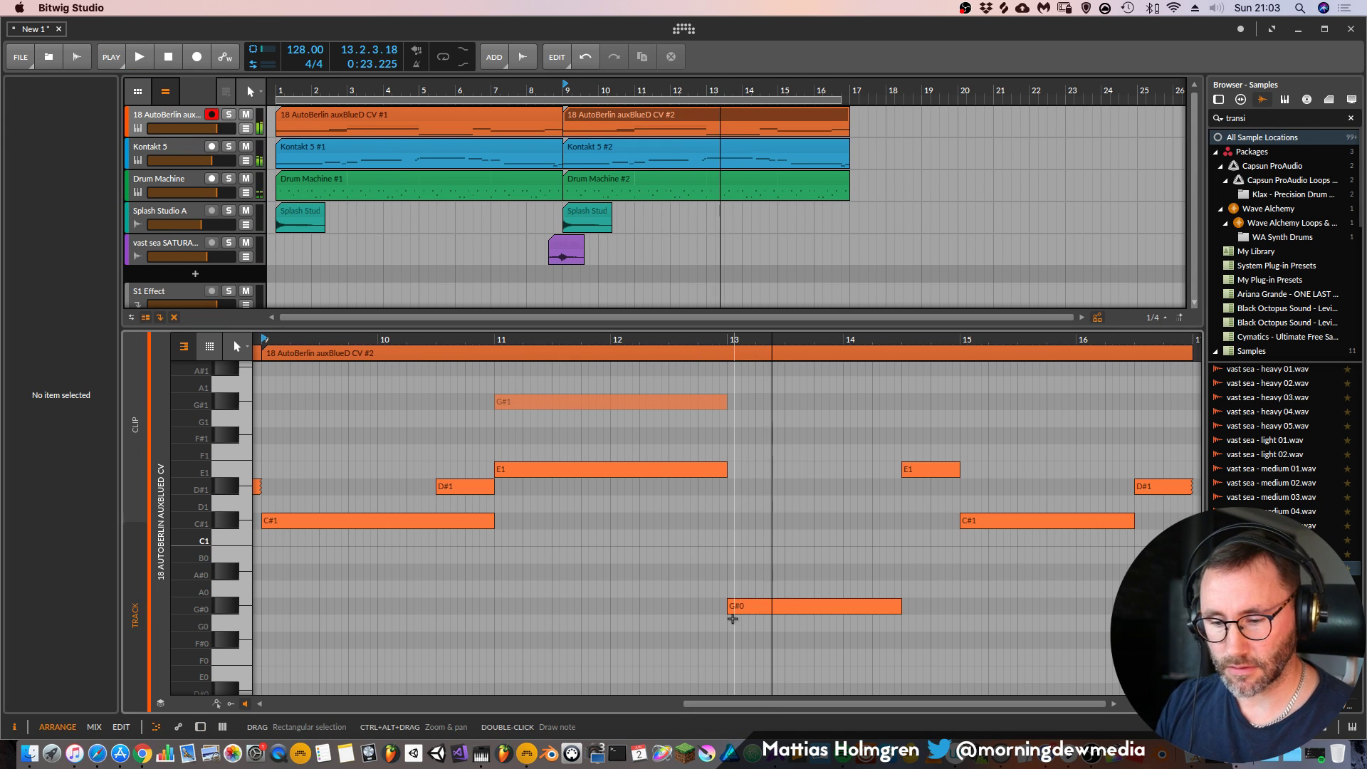
Switch to the Kontakt 5 track's notes, play from bar 9 and select the B3 note at bar 13
left_click(192, 147)
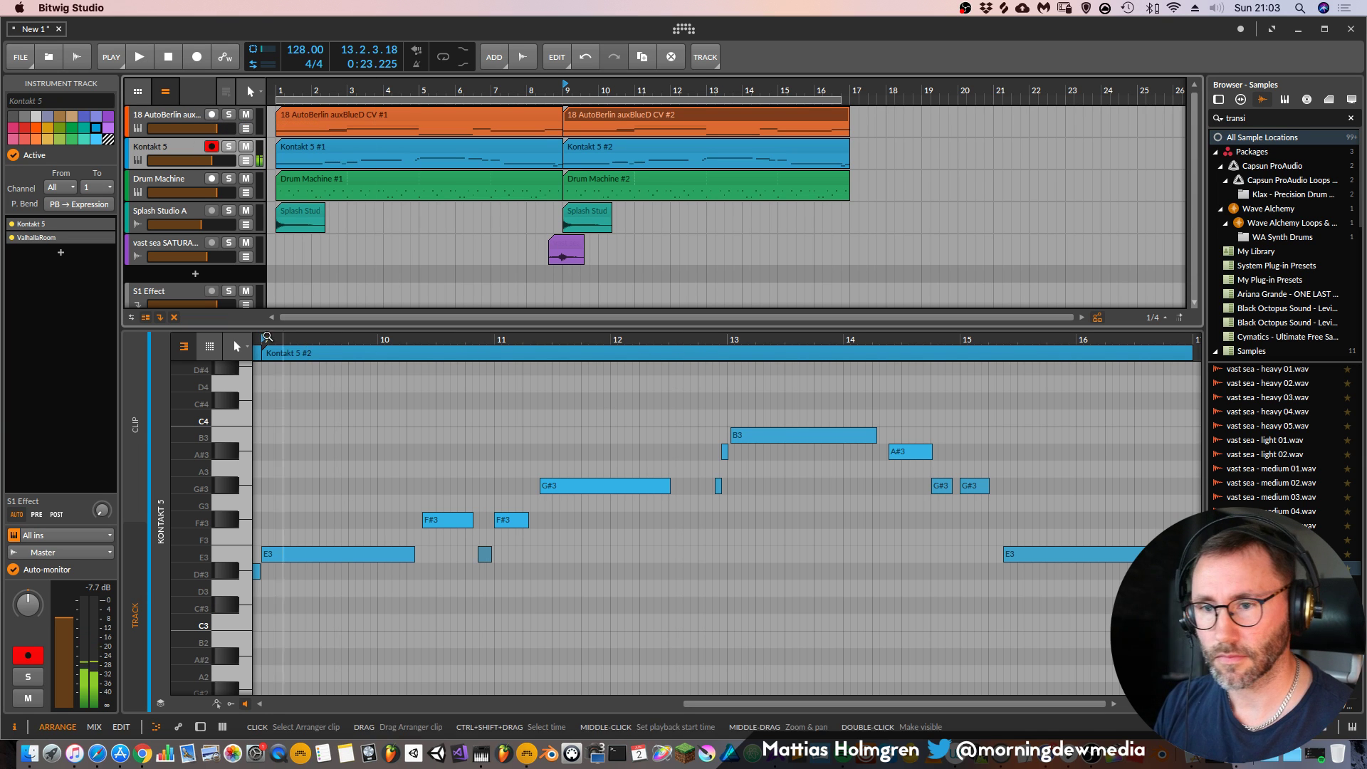
key("space")
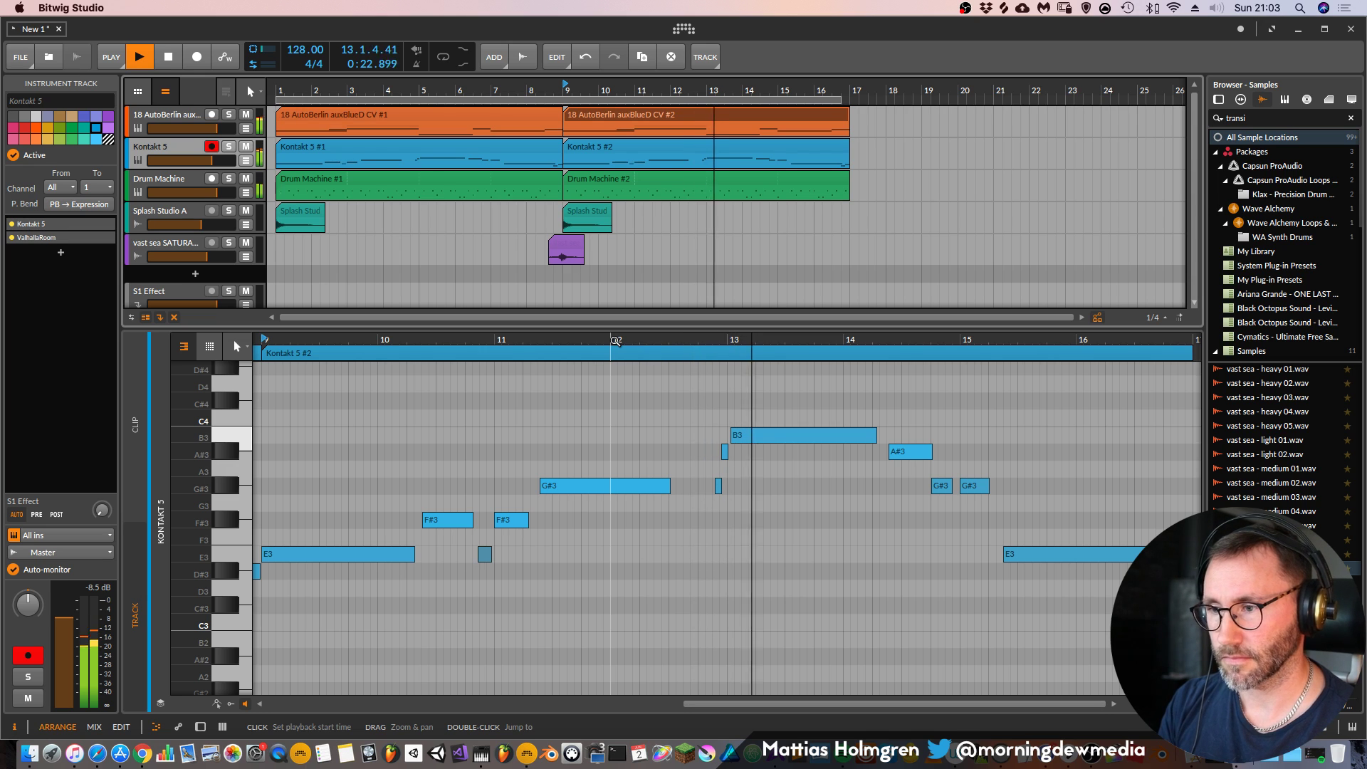
key("space")
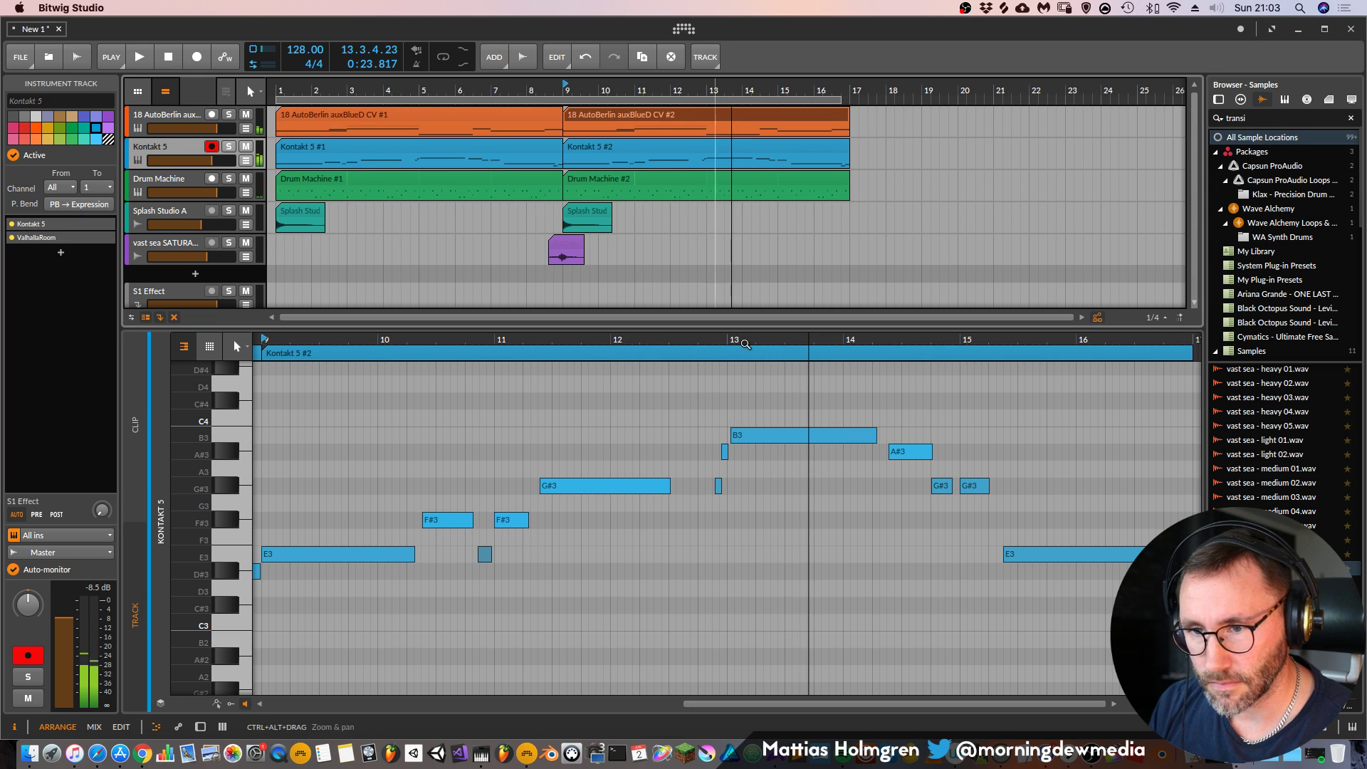
left_click(751, 435)
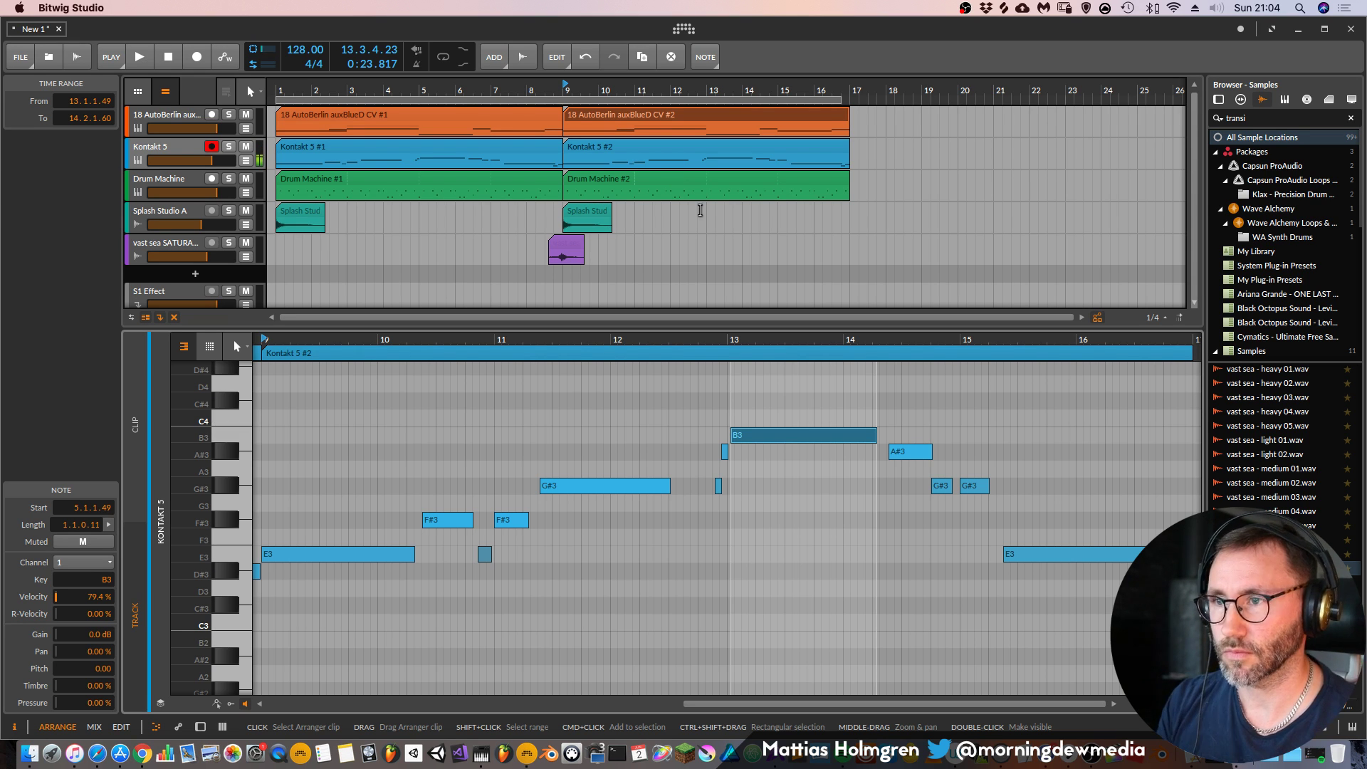
Play from bar 9 and mute the 18 AutoBerlin auxBlueD CV #2 clip
key("space")
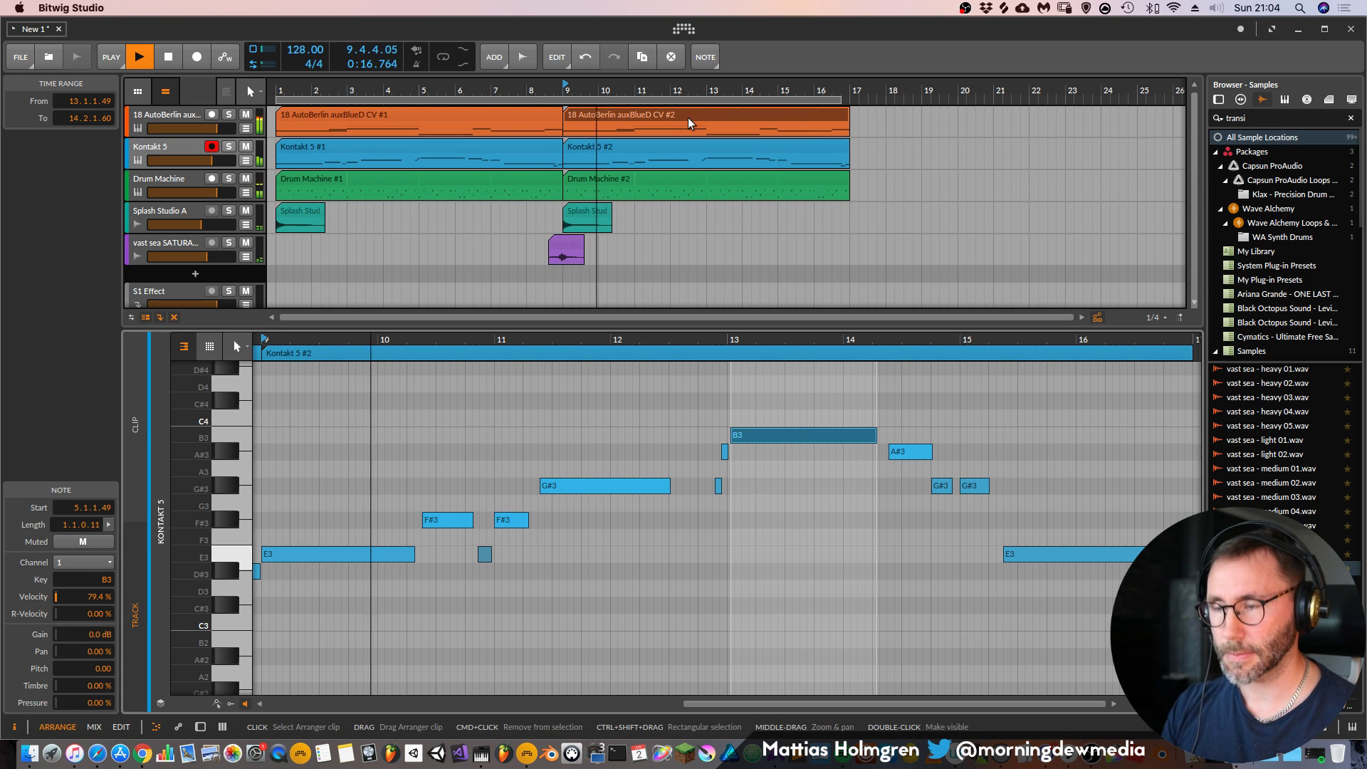
left_click(711, 111)
key("alt+m")
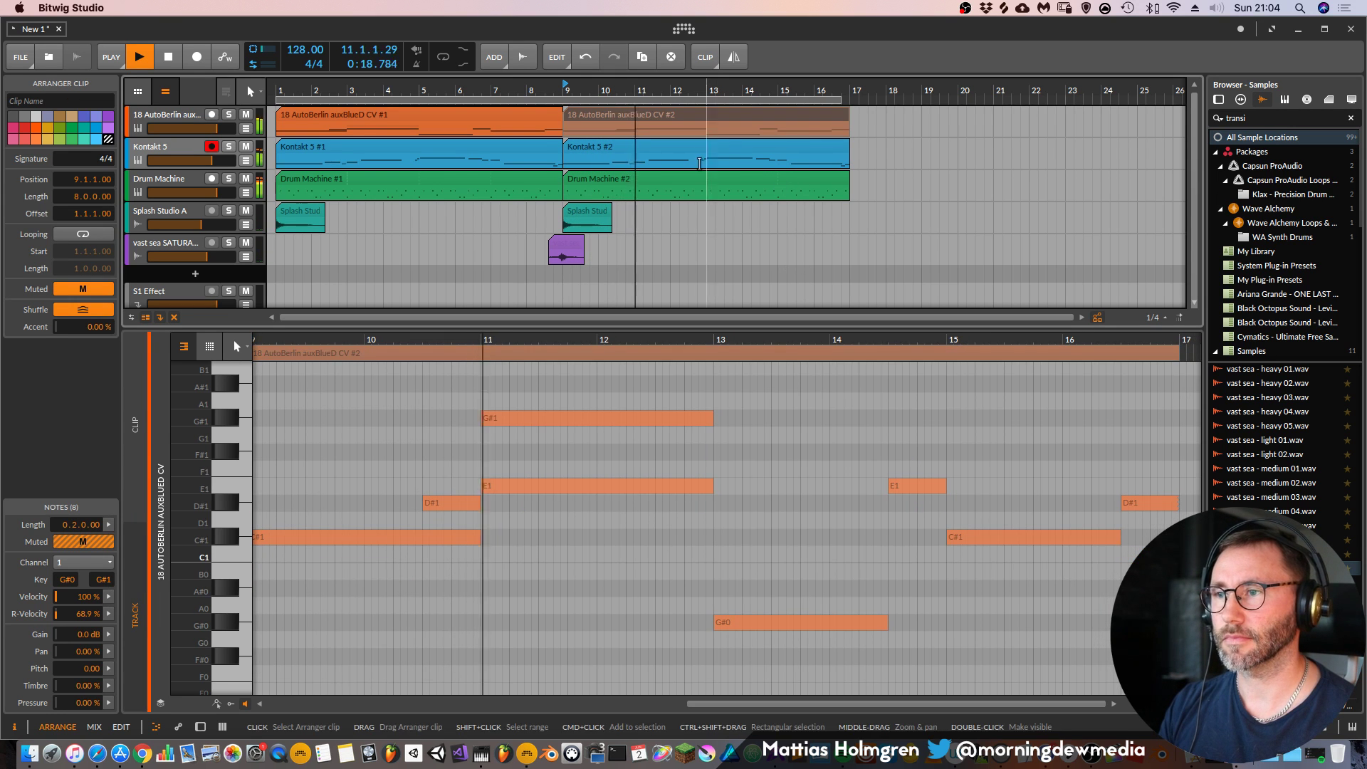
Open the Kontakt 5 #2 clip and delete the two short pickup notes, G#3 and A#3, before bar 13
scroll(605, 117, "down", 5)
left_click(561, 148)
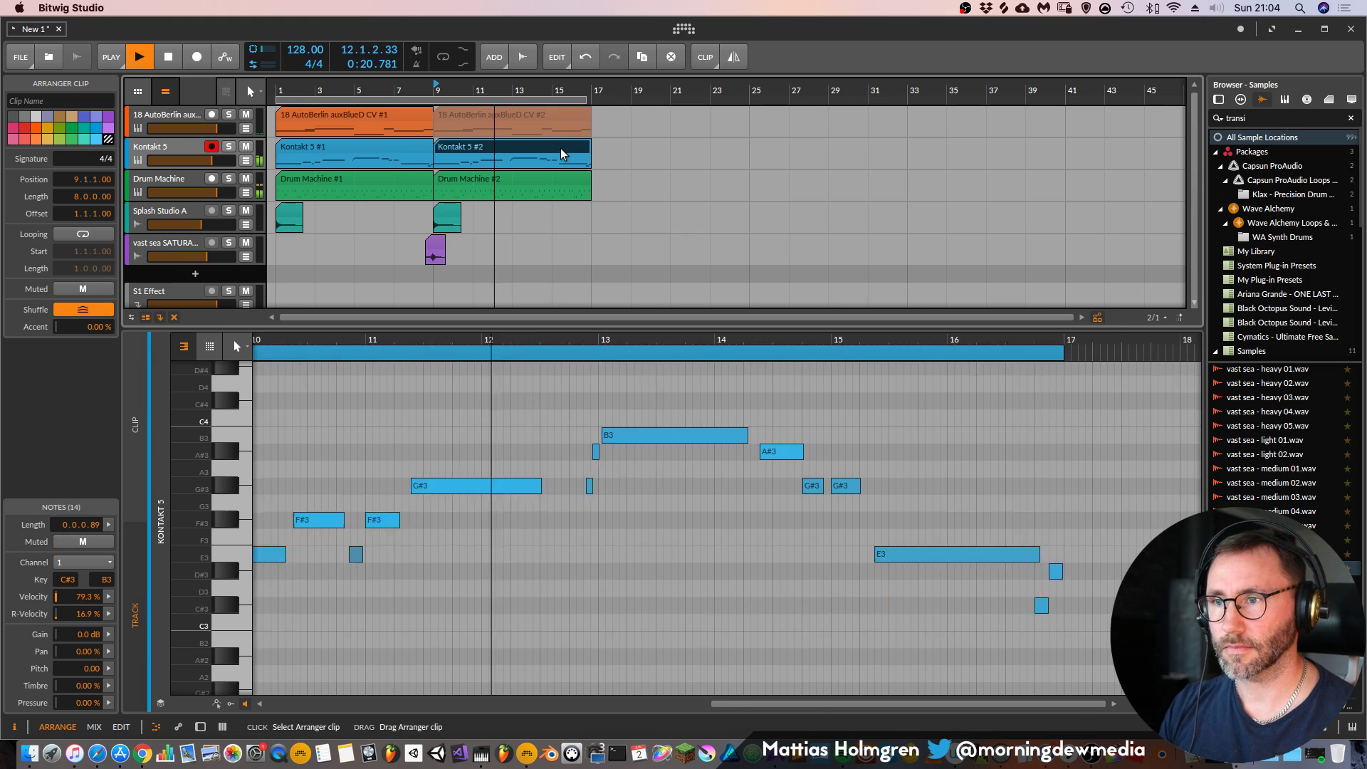
key("space")
left_click_drag(466, 506, 428, 443)
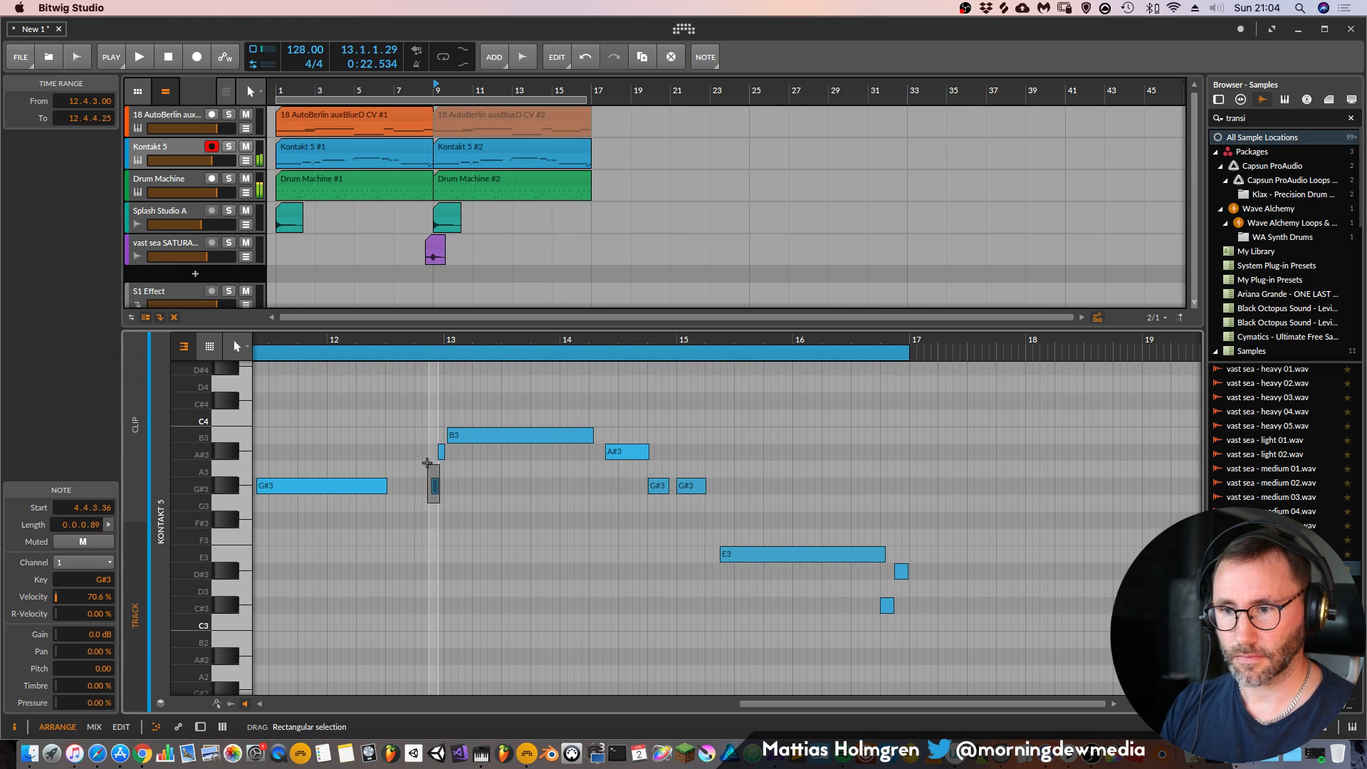
key("Delete")
Add short C#4 and D#4 pickup notes leading into bar 13, starting at 12.4
double_click(417, 410)
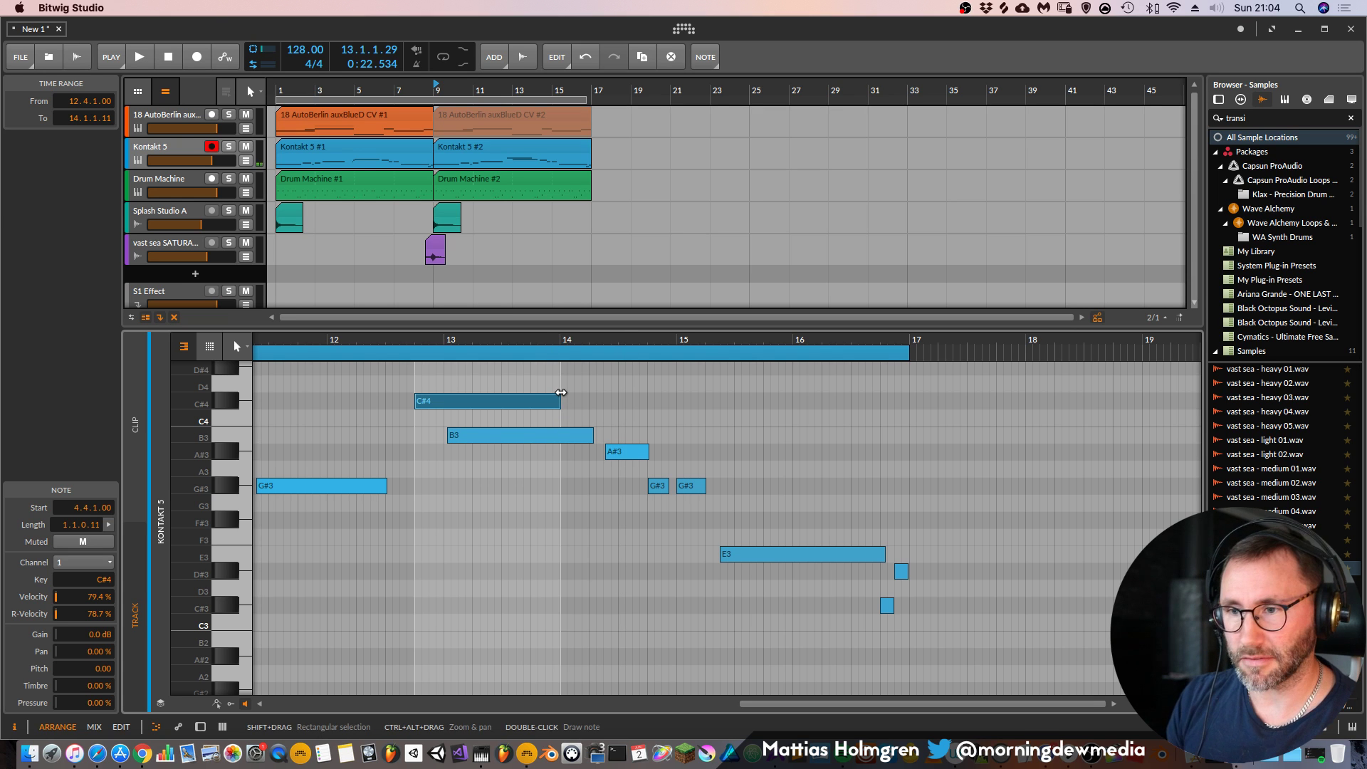
left_click_drag(561, 393, 421, 400)
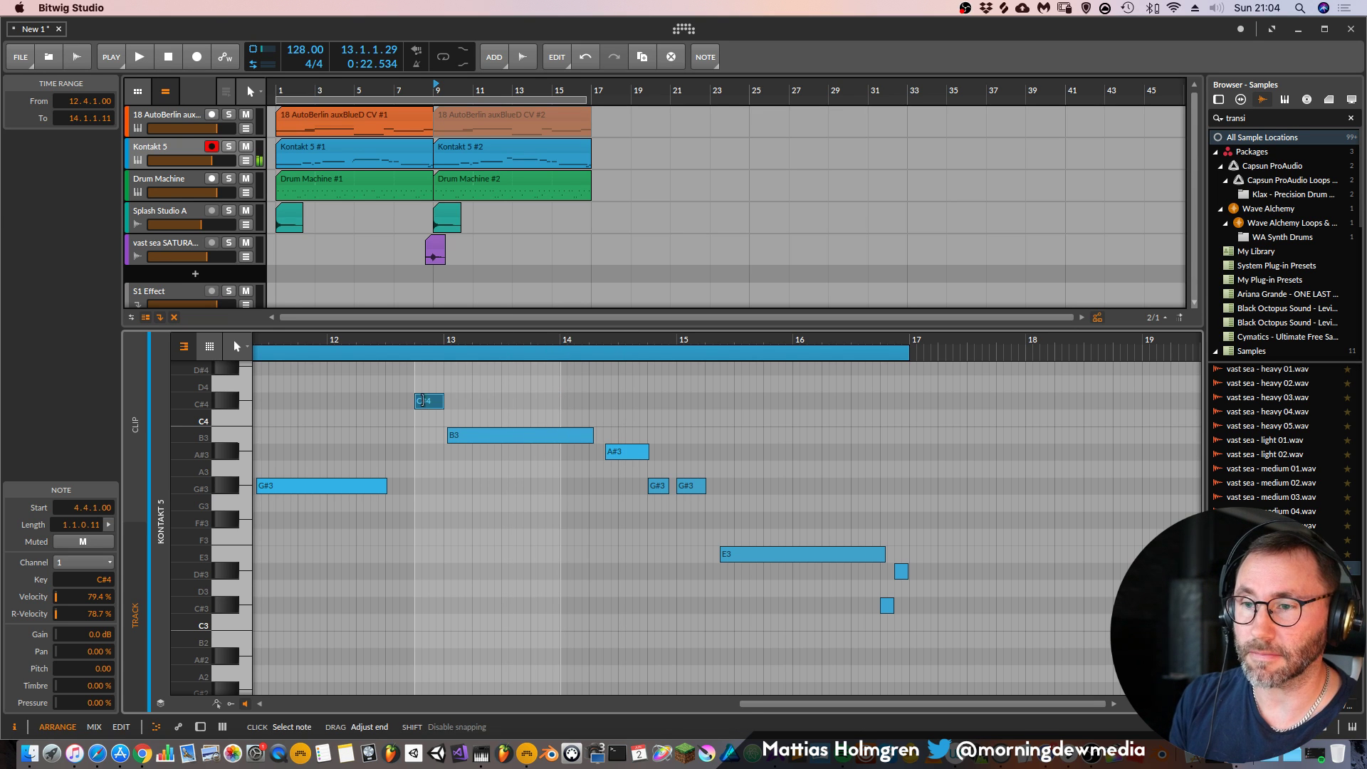
double_click(434, 369)
Audition the C#4 and D#4 pickup into the B3 note by playing repeatedly from 12.4
left_click(466, 435)
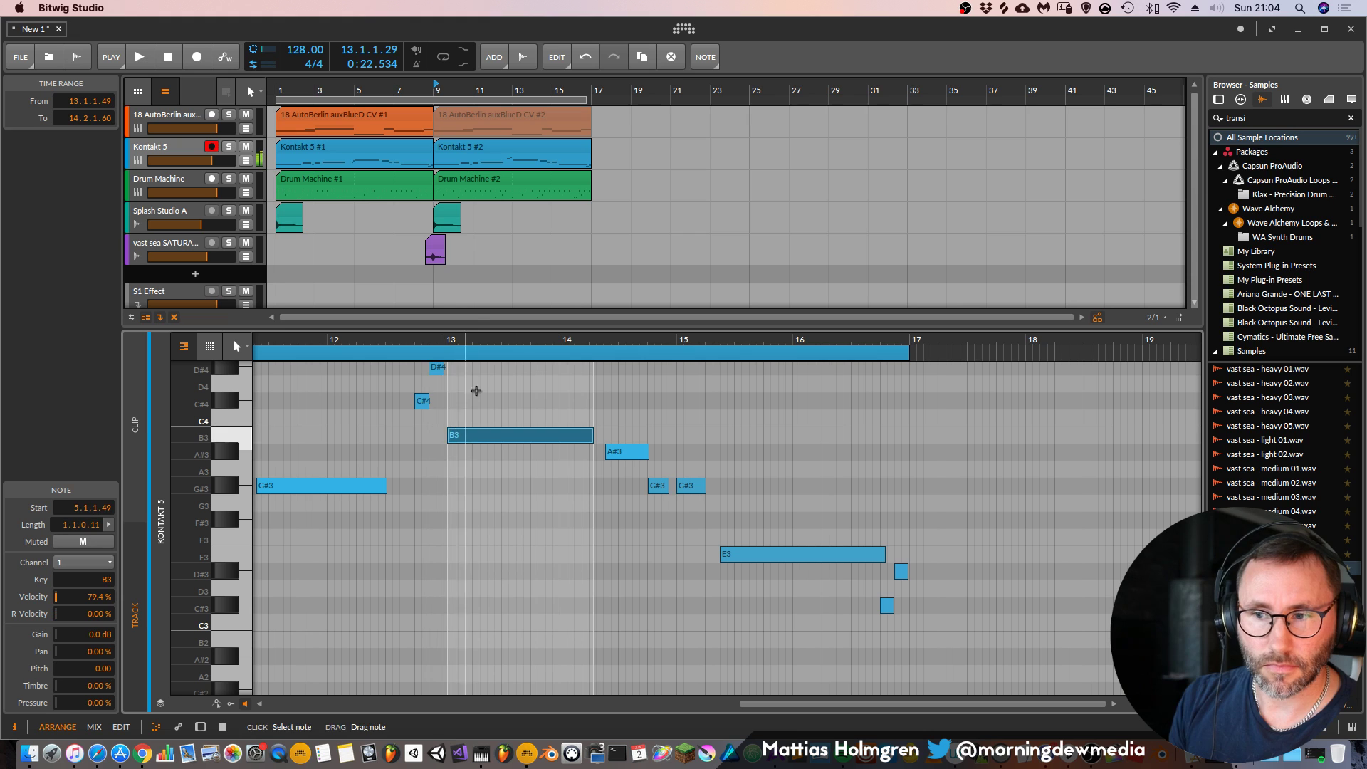
left_click_drag(478, 342, 574, 393)
double_click(430, 340)
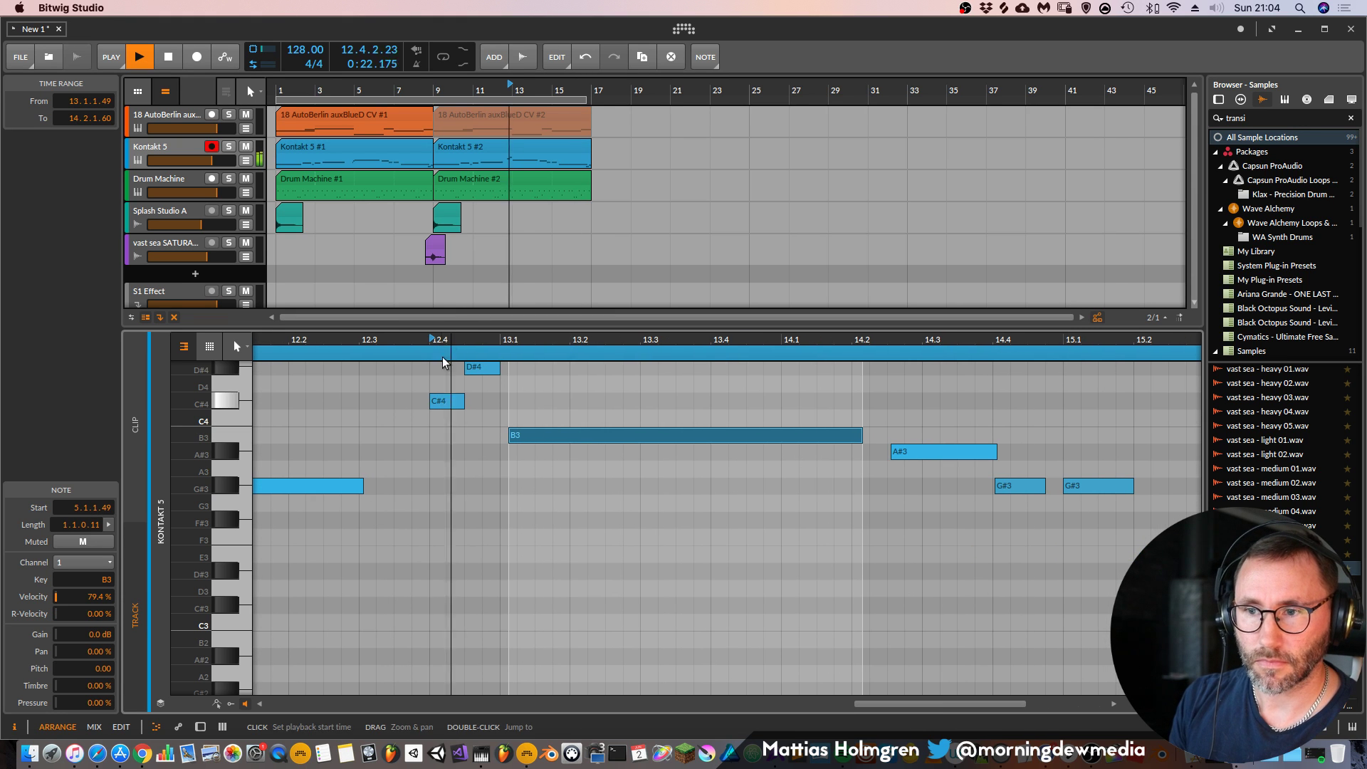
key("space")
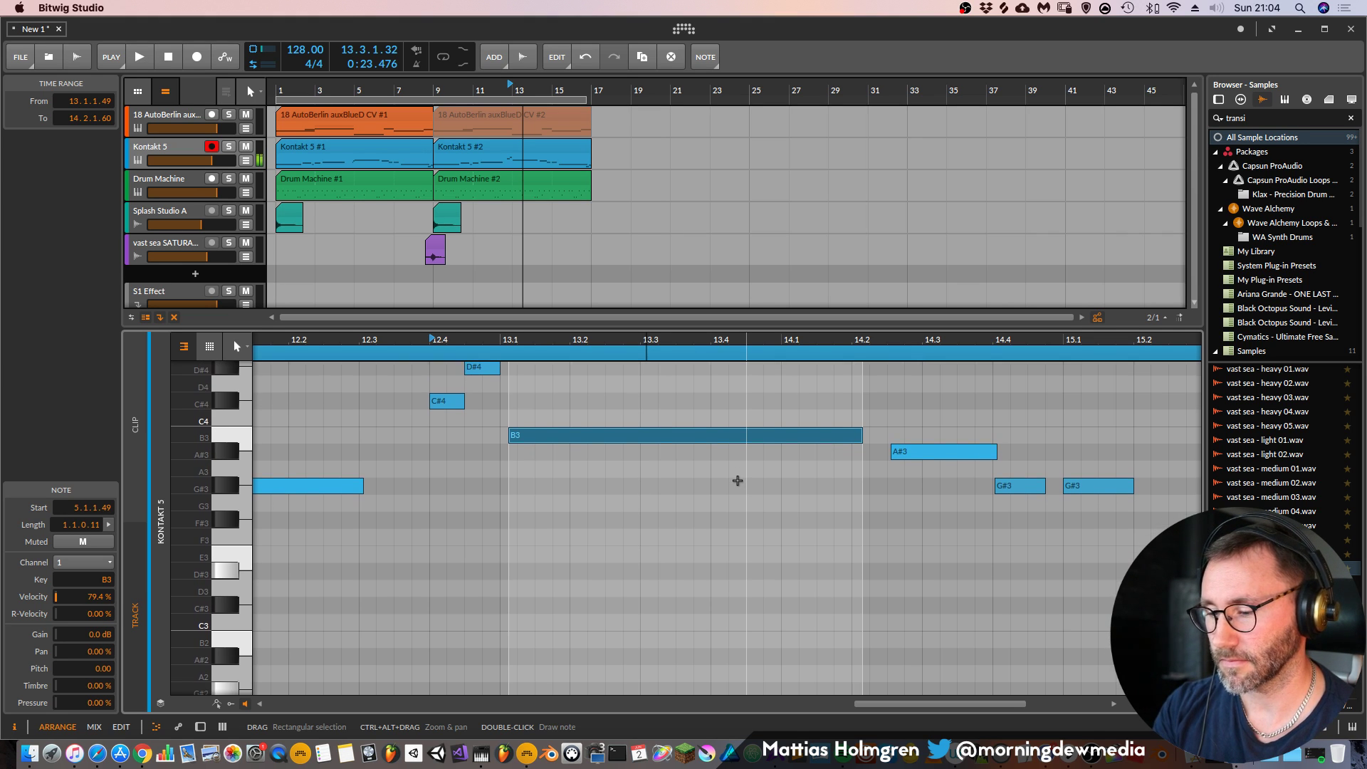
scroll(638, 467, "up", 3)
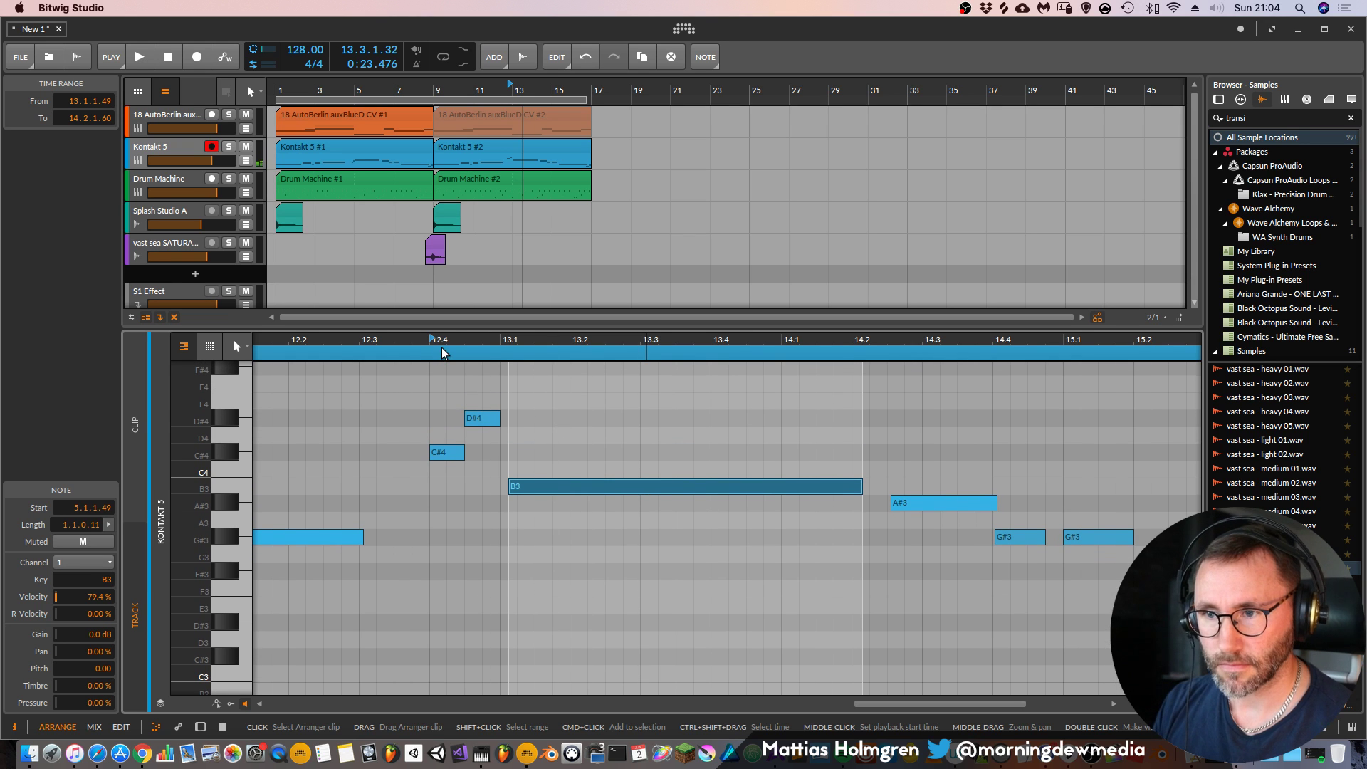
key("space")
left_click_drag(464, 339, 491, 313)
key("space")
scroll(540, 478, "up", 1)
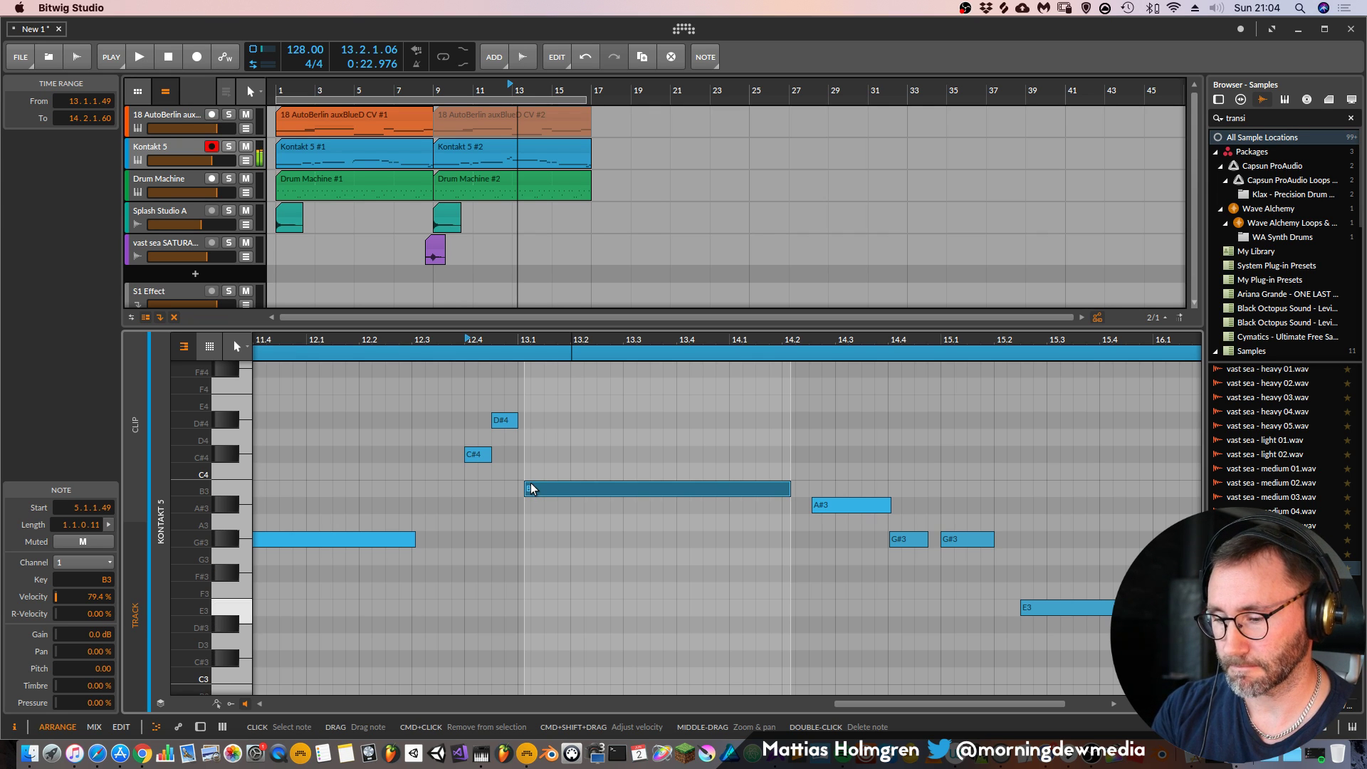
scroll(531, 489, "down", 1)
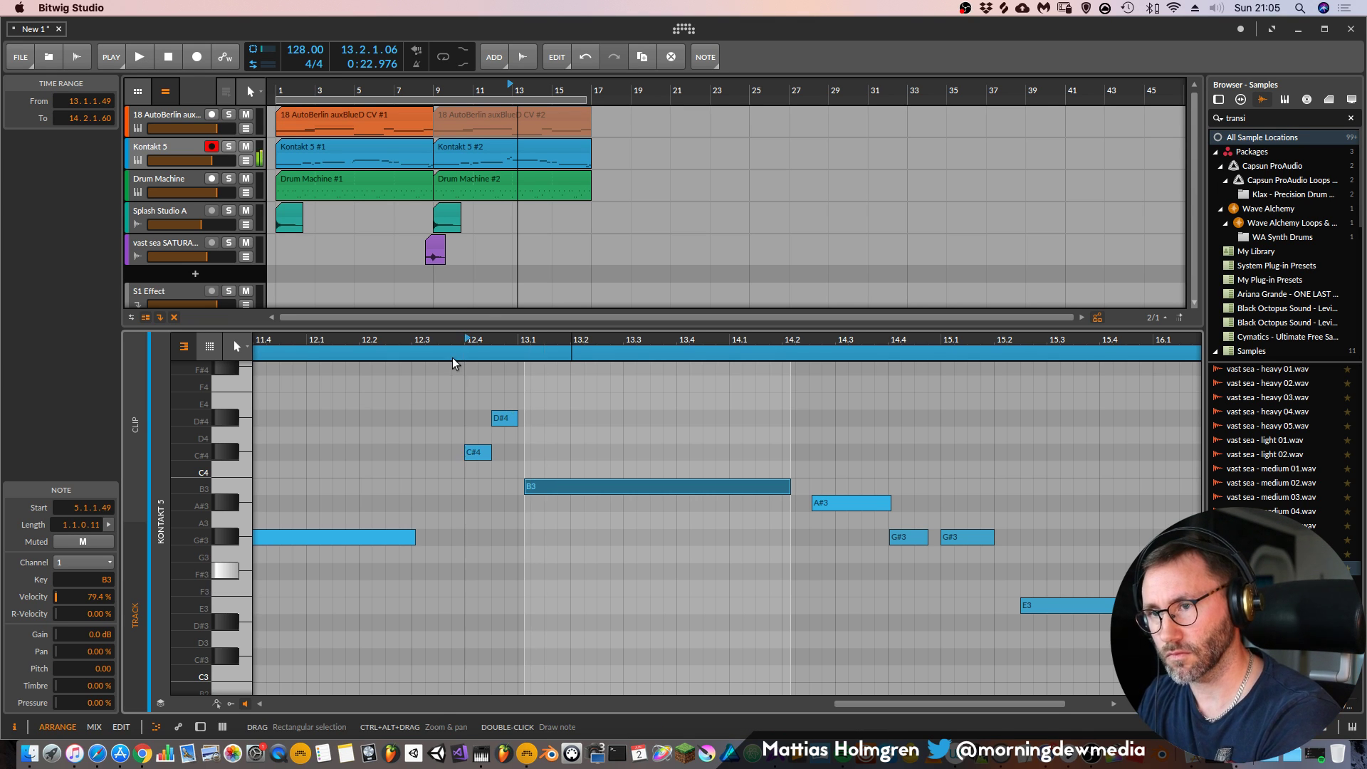
Play the arrangement from bar 1 up to the transition in bar 8, then restart it
key("Home")
key("space")
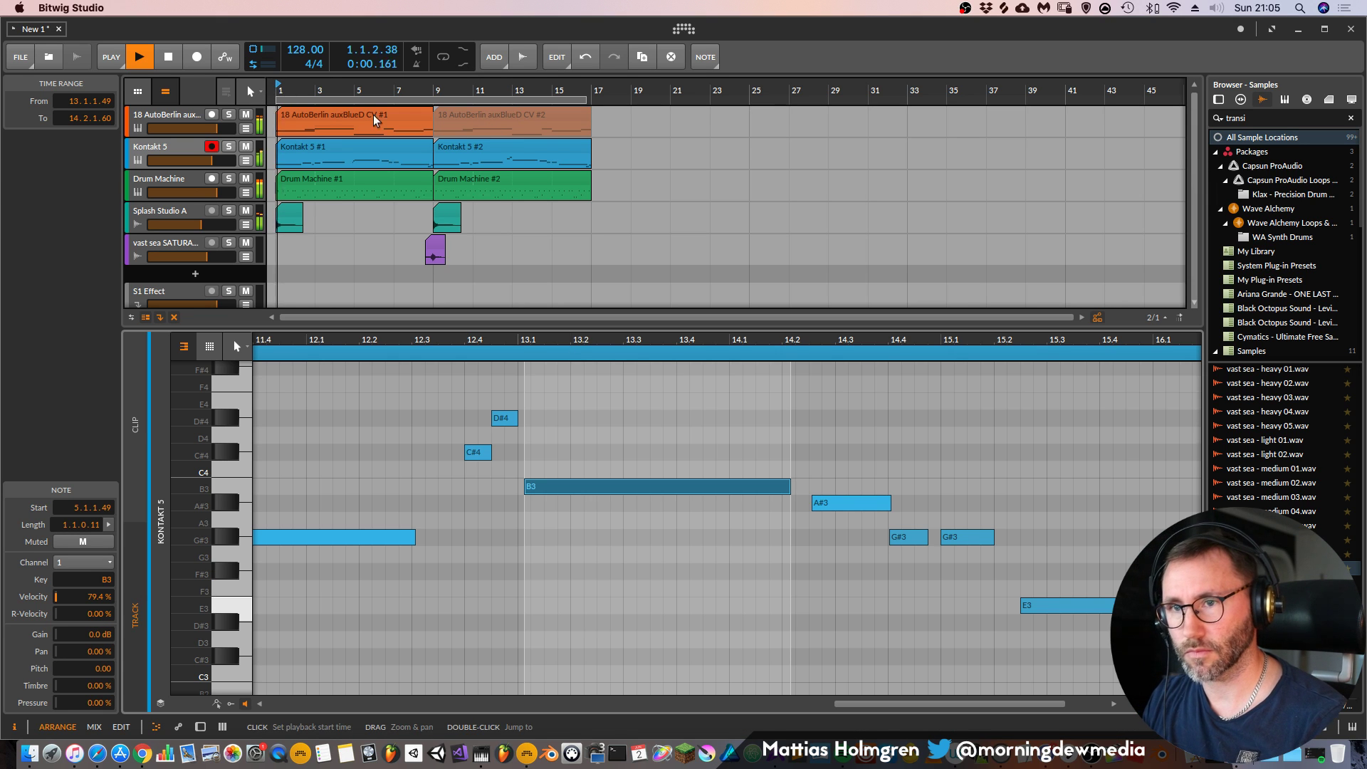
scroll(513, 135, "up", 4)
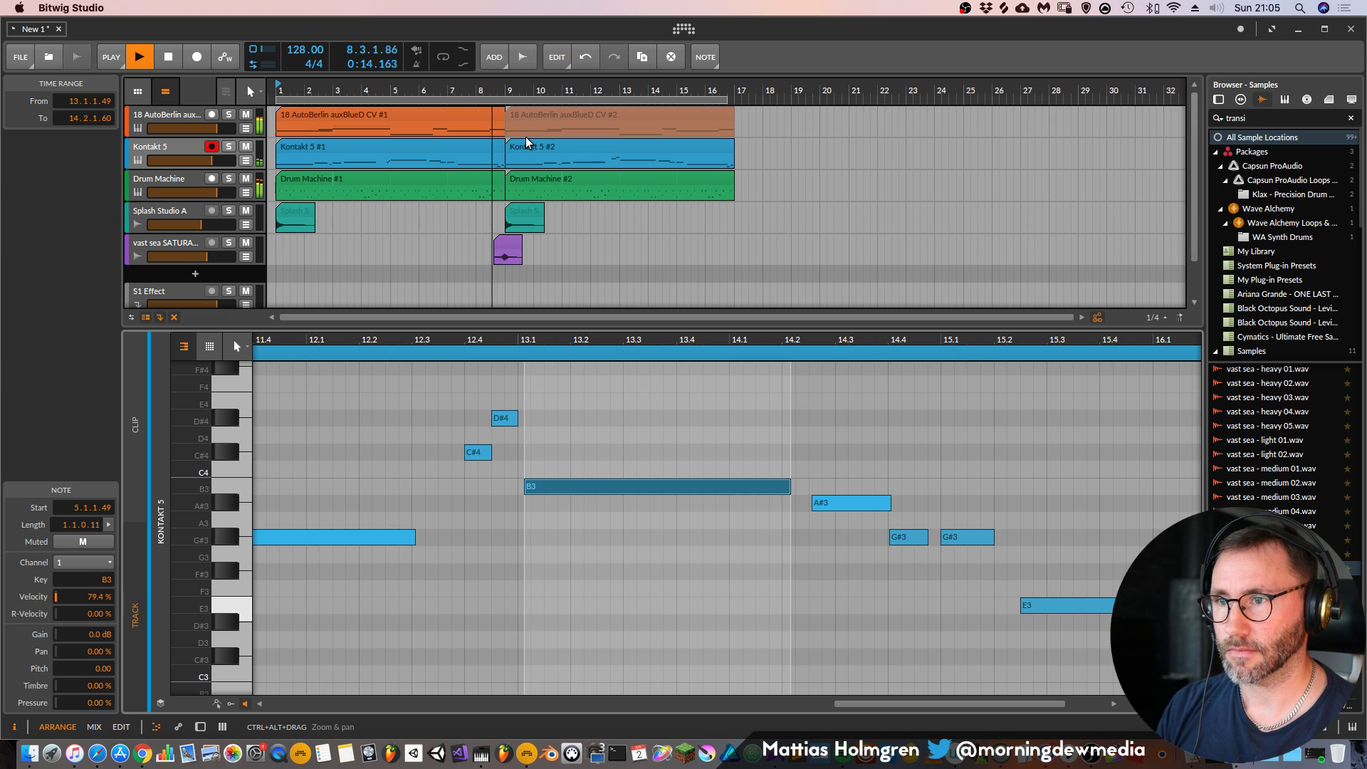
key("space")
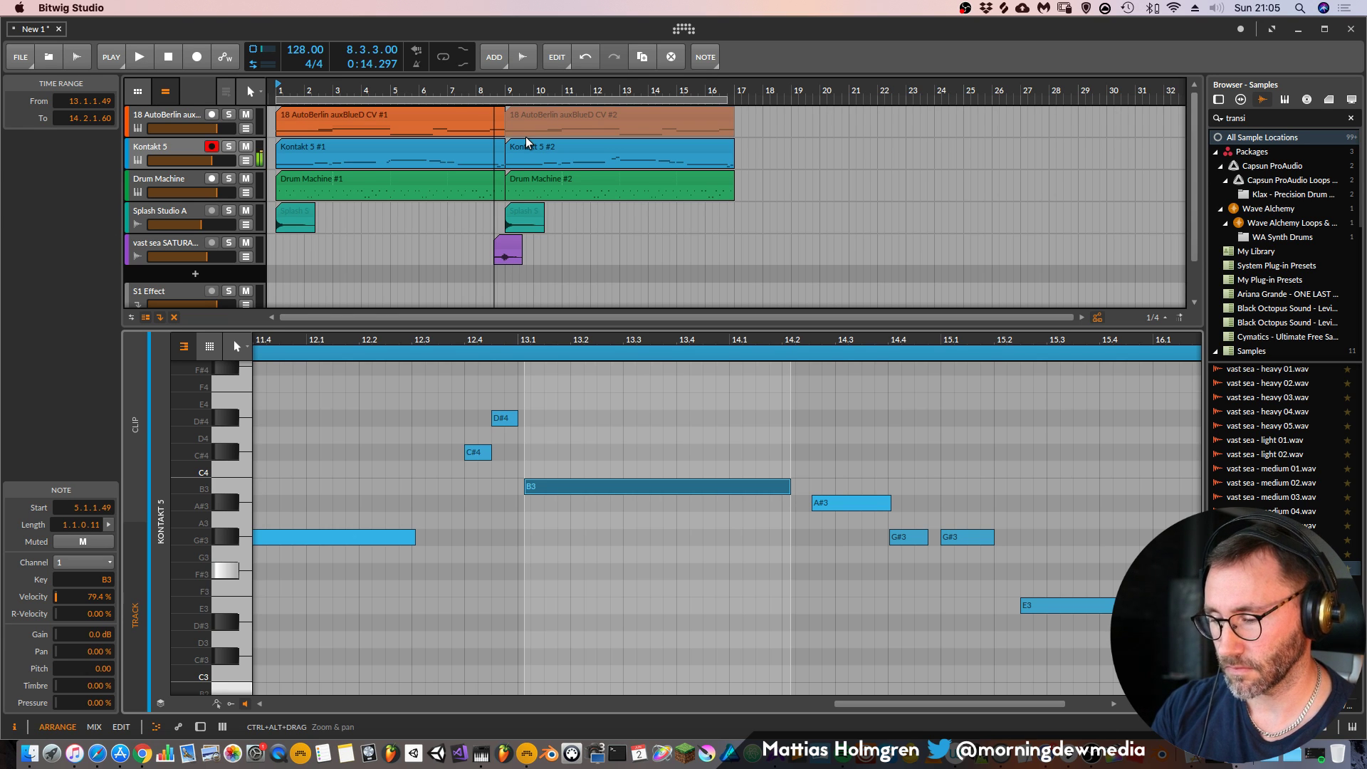
key("space")
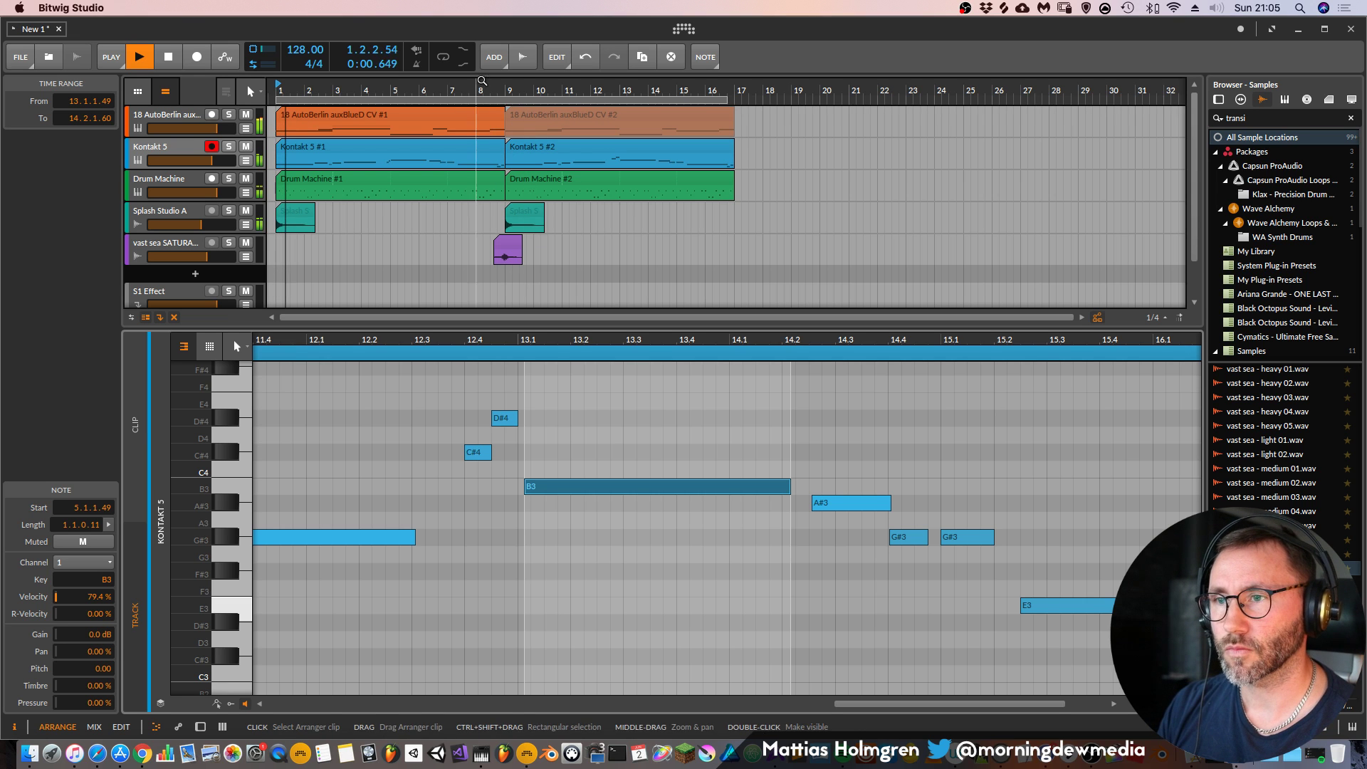
Open the Kontakt 5 #2 clip and raise its opening E3 note at bar 9 to G#3
left_click(482, 89)
left_click(530, 148)
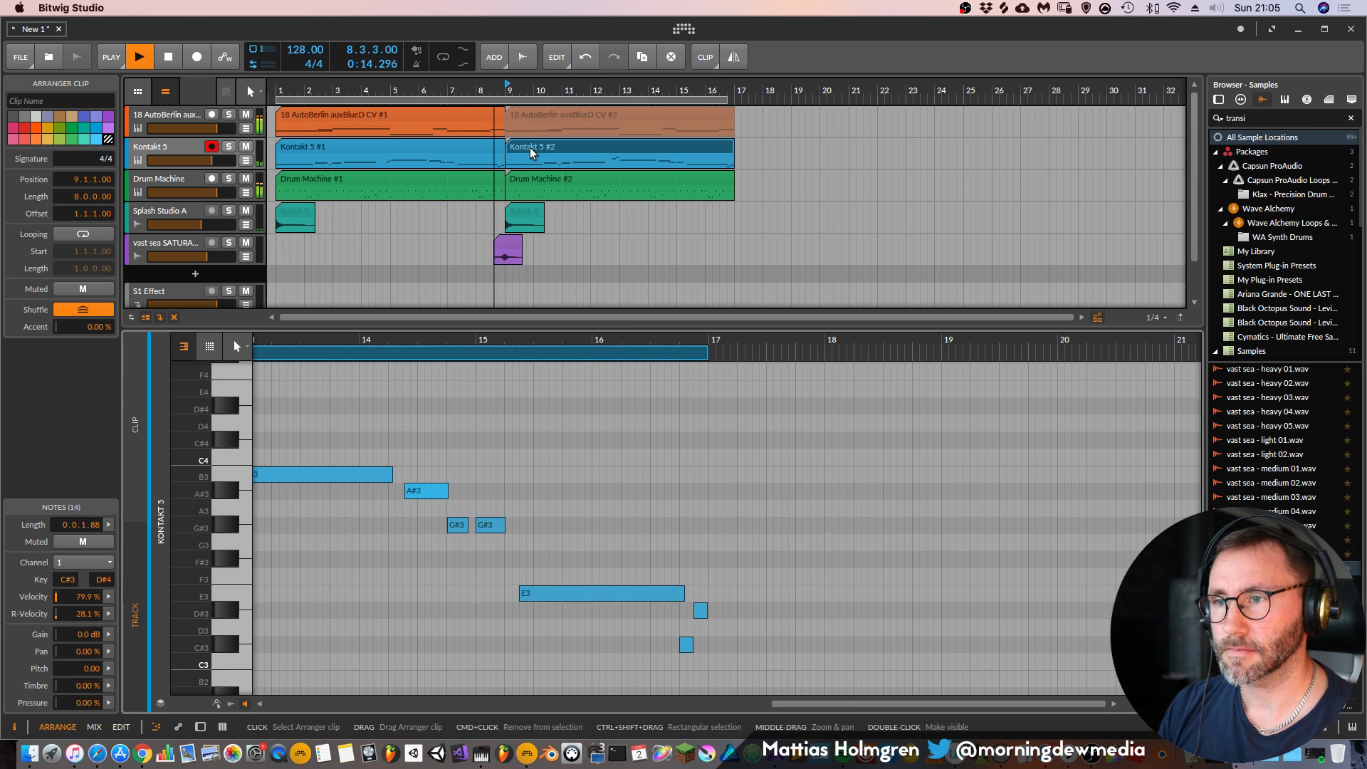
key("space")
left_click_drag(419, 340, 564, 536)
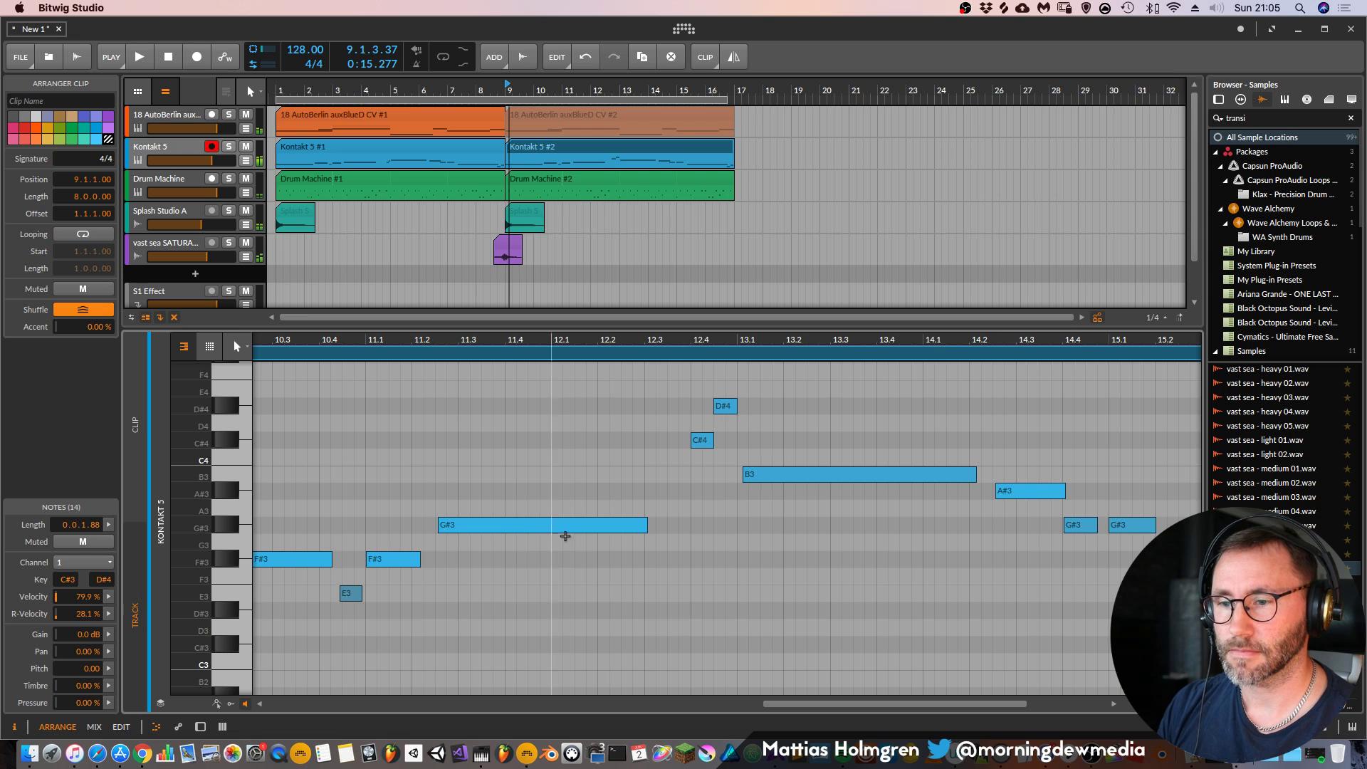
left_click_drag(563, 343, 928, 286)
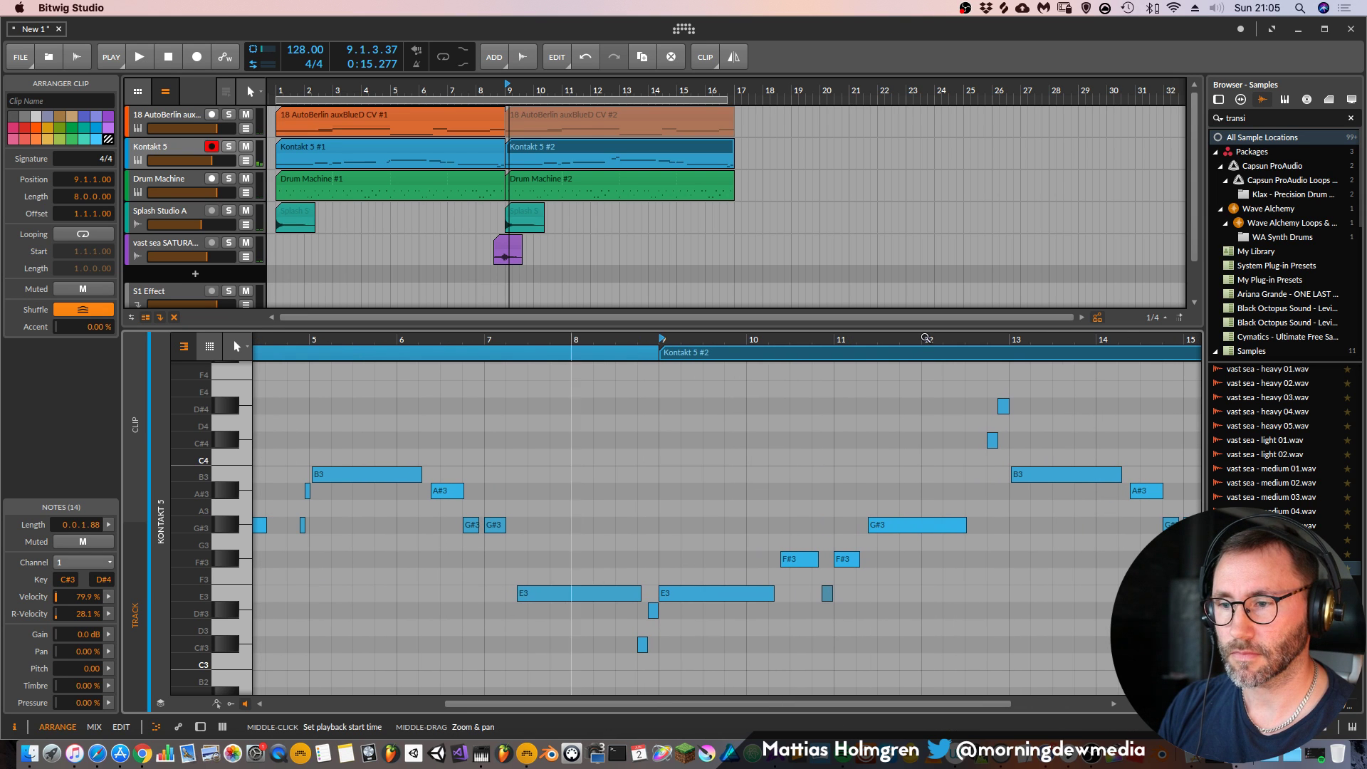
left_click(677, 592)
left_click_drag(676, 595, 680, 528)
Raise the two short pickup notes before bar 9 to E3 and F#3, and shorten the preceding E3 note to end at 8.3
left_click(618, 339)
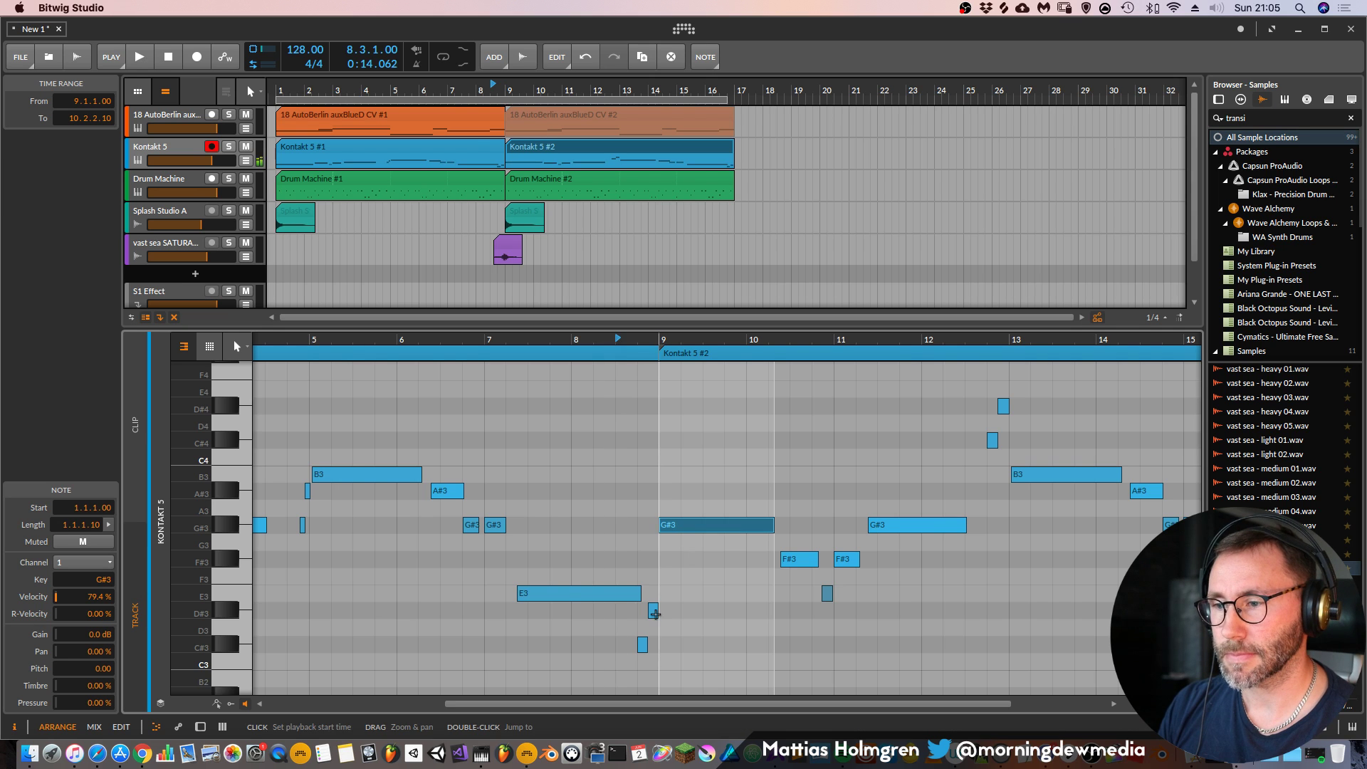
left_click_drag(653, 610, 615, 594)
left_click_drag(643, 648, 643, 594)
Audition the Kontakt 5 melody from just before bar 9, checking the raised pickup notes and the G#3
key("space")
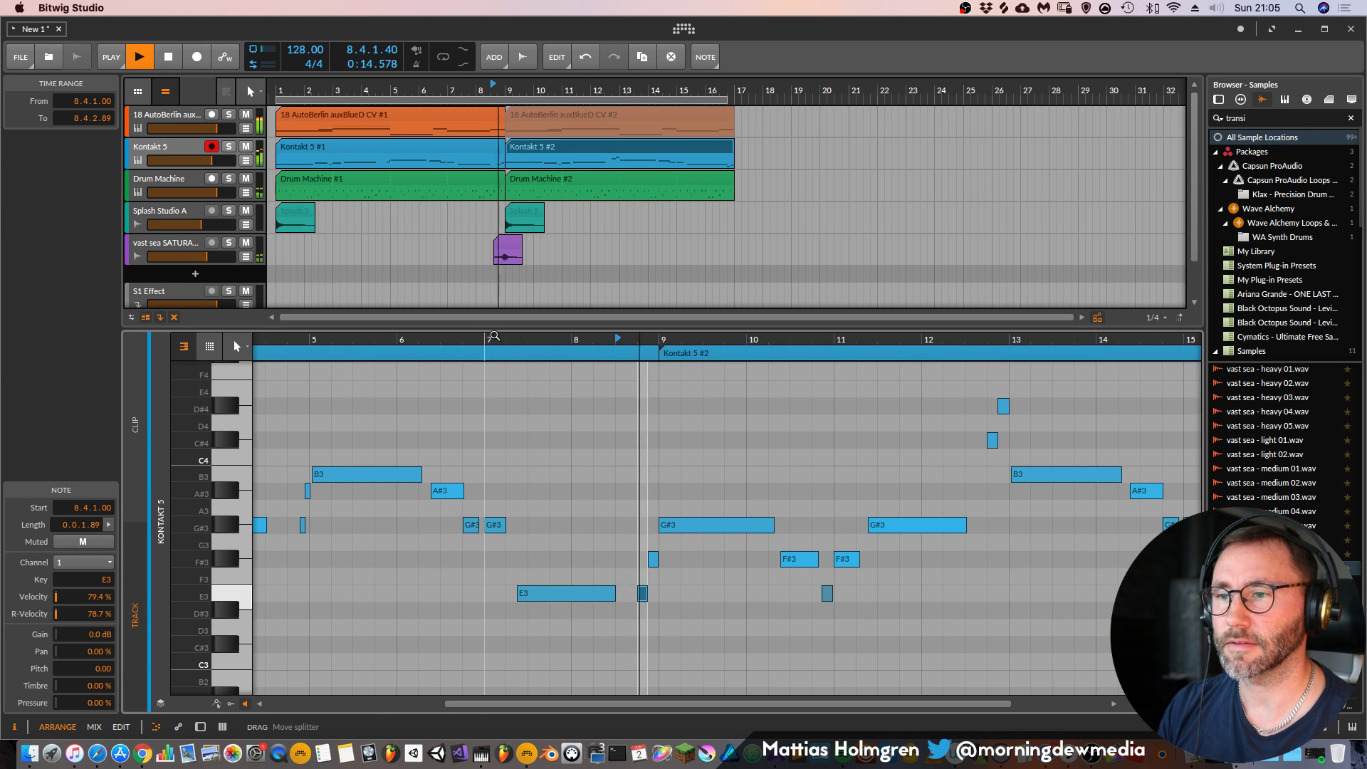
left_click_drag(726, 341, 615, 340)
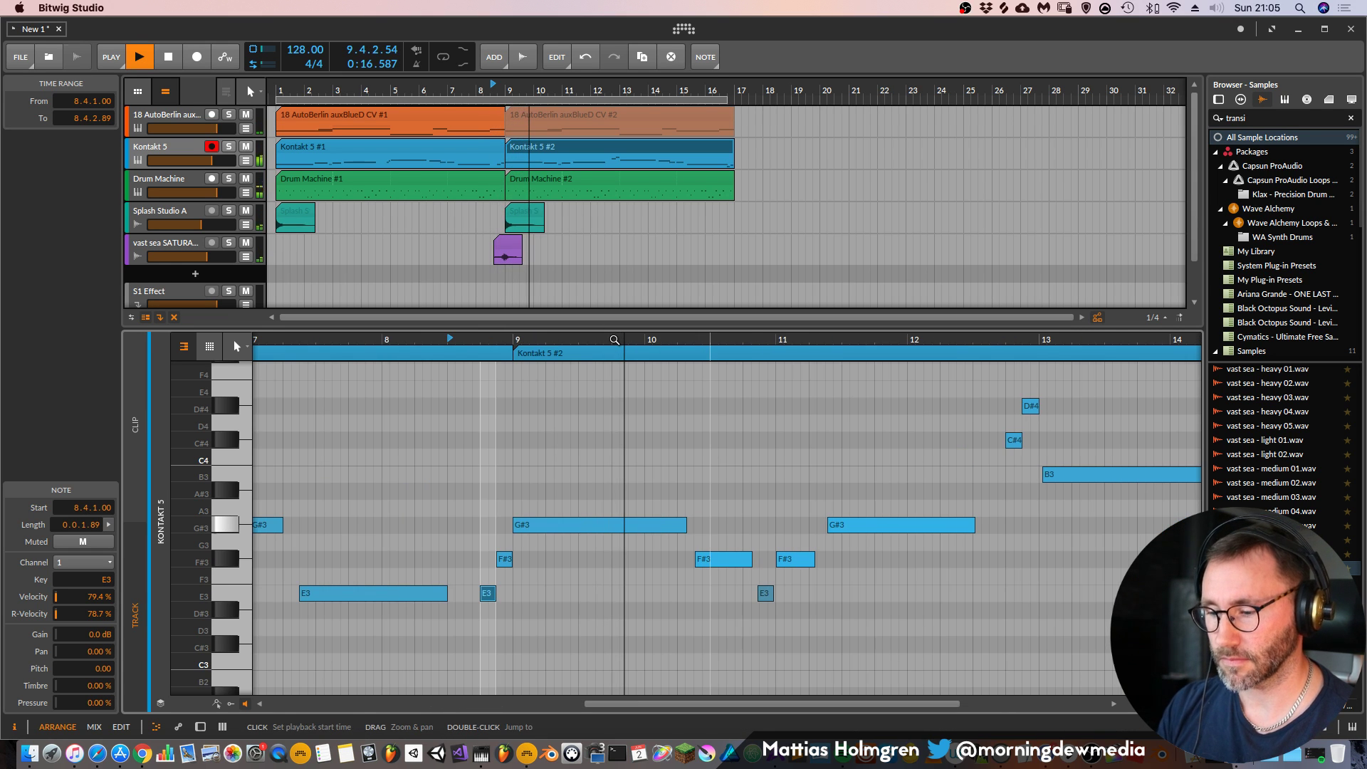
key("space")
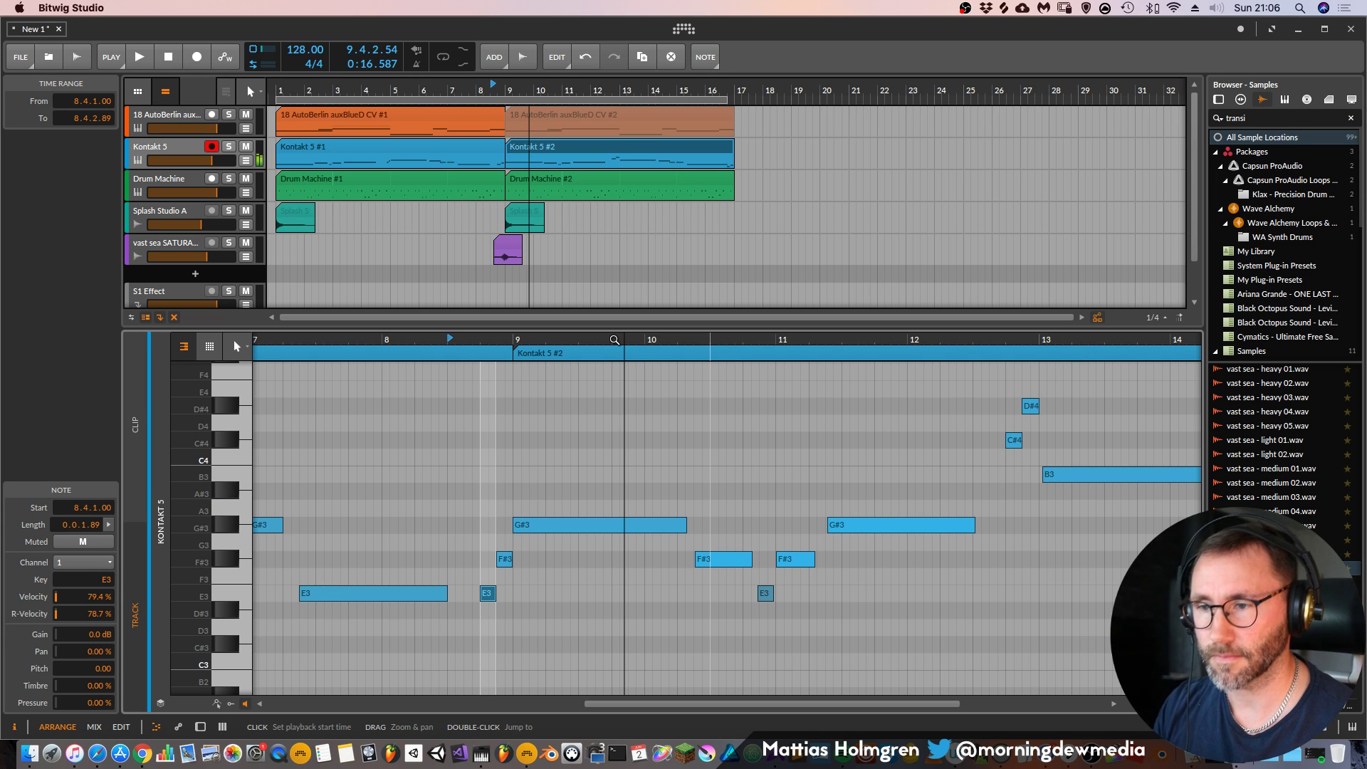
left_click(499, 339)
key("space")
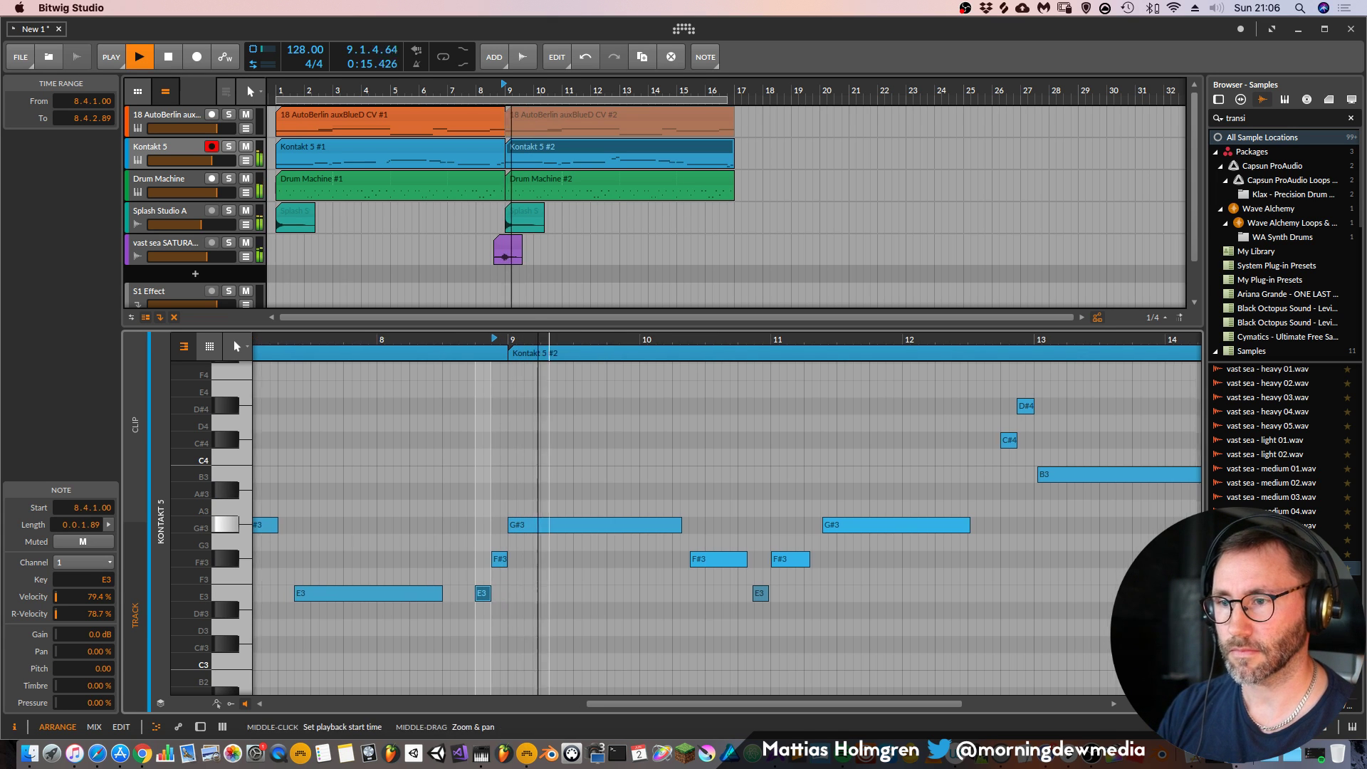
left_click_drag(549, 338, 493, 343)
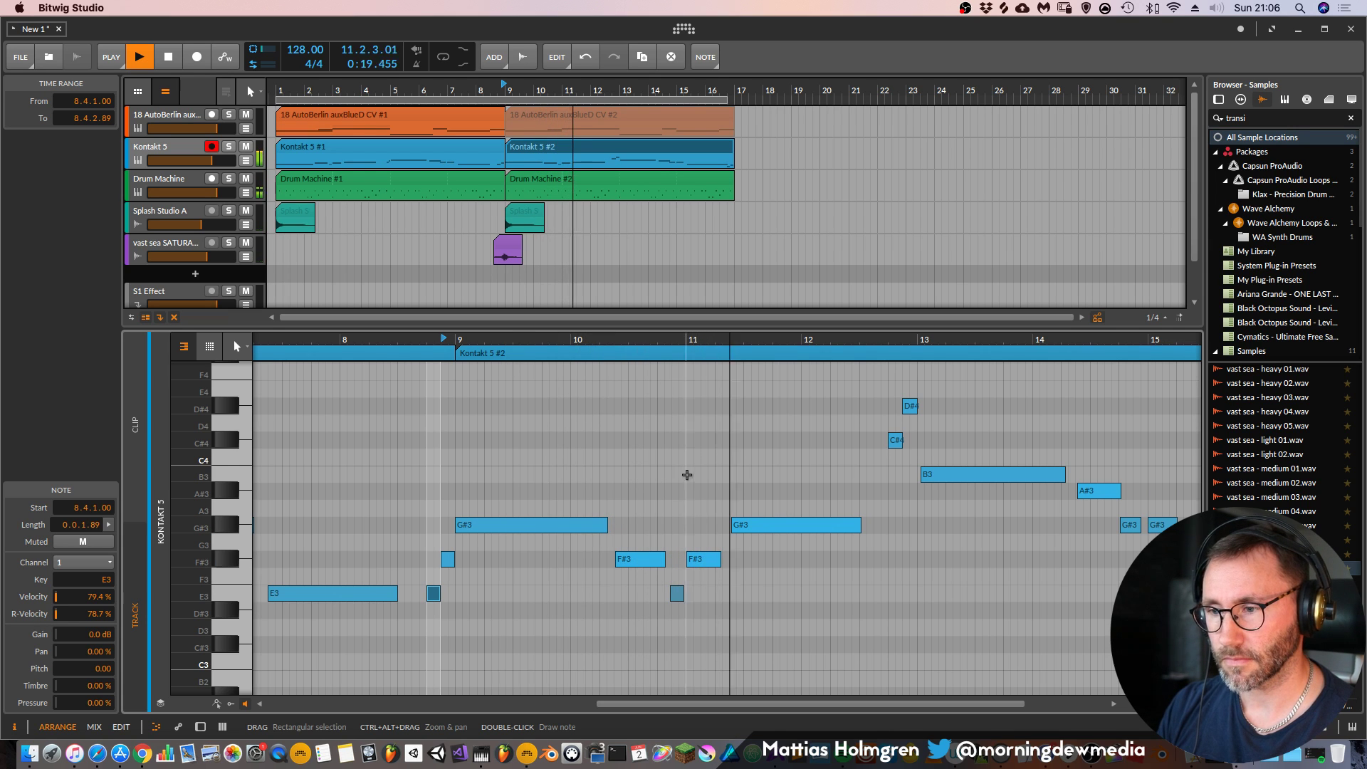
key("space")
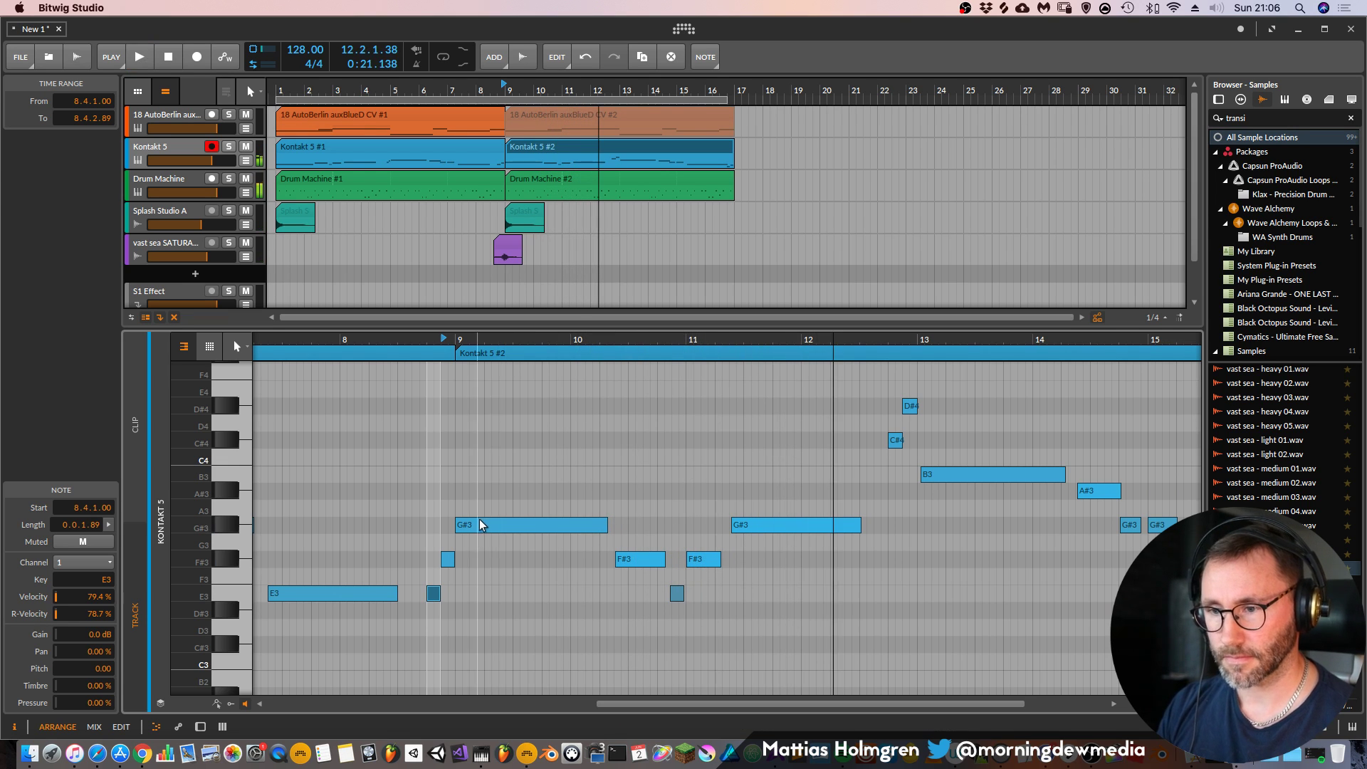
Audition the Kontakt 5 melody across the transition into bar 9 and stop in bar 10
left_click(479, 525)
key("space")
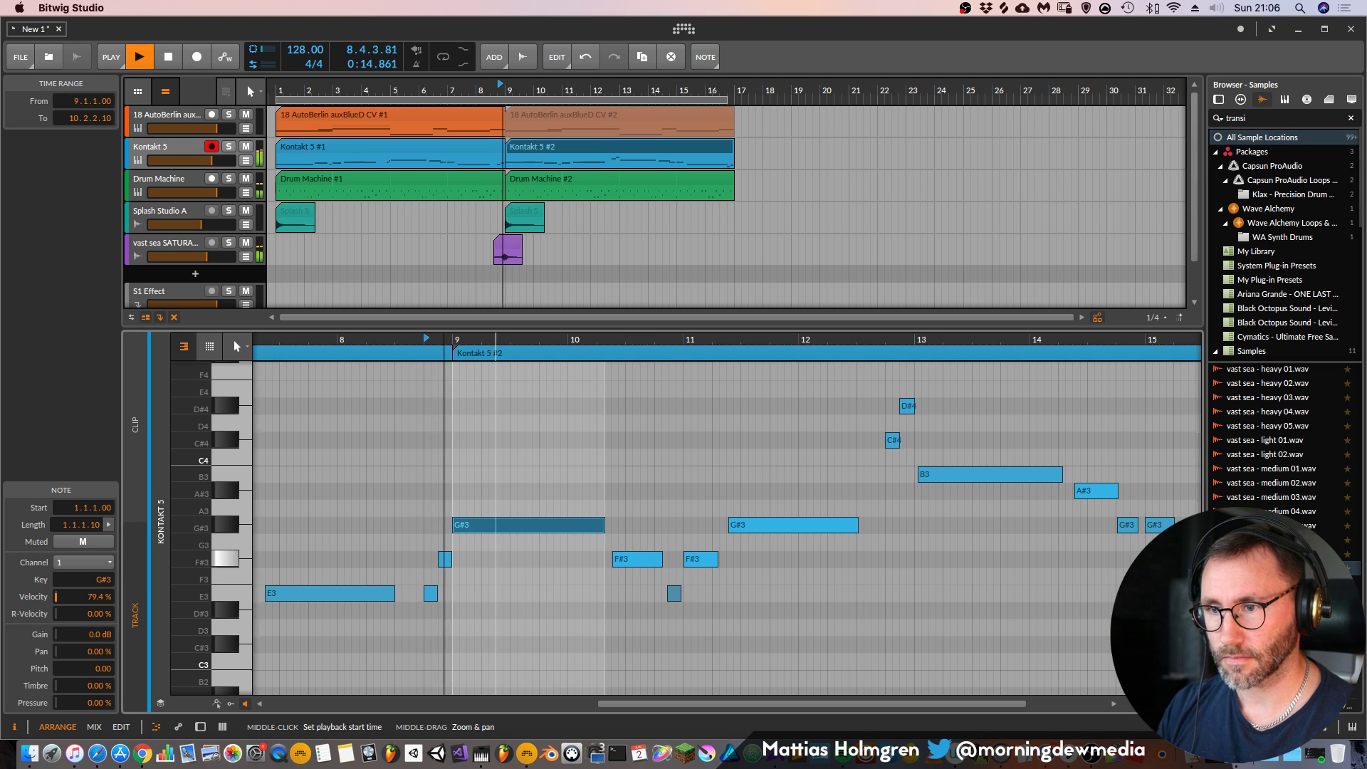
left_click_drag(495, 340, 425, 308)
left_click_drag(542, 340, 524, 354)
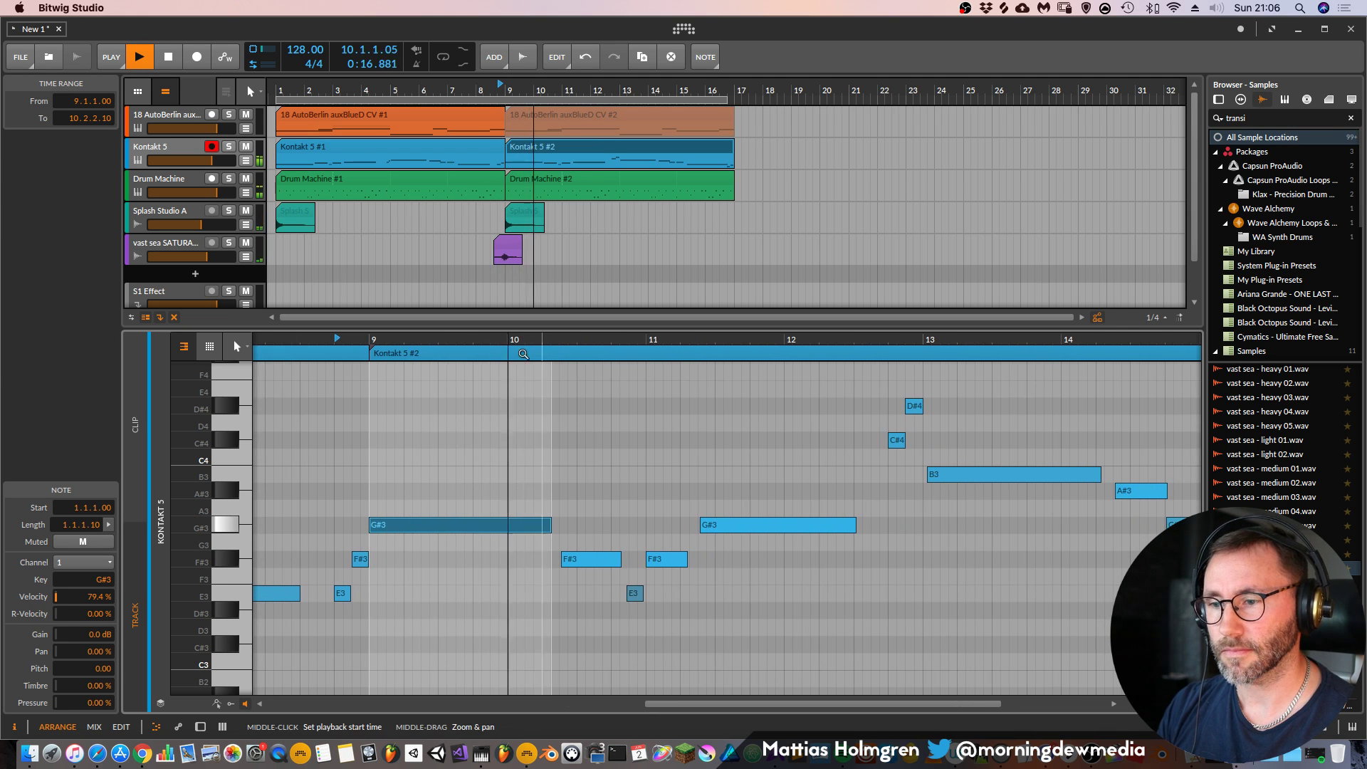
key("space")
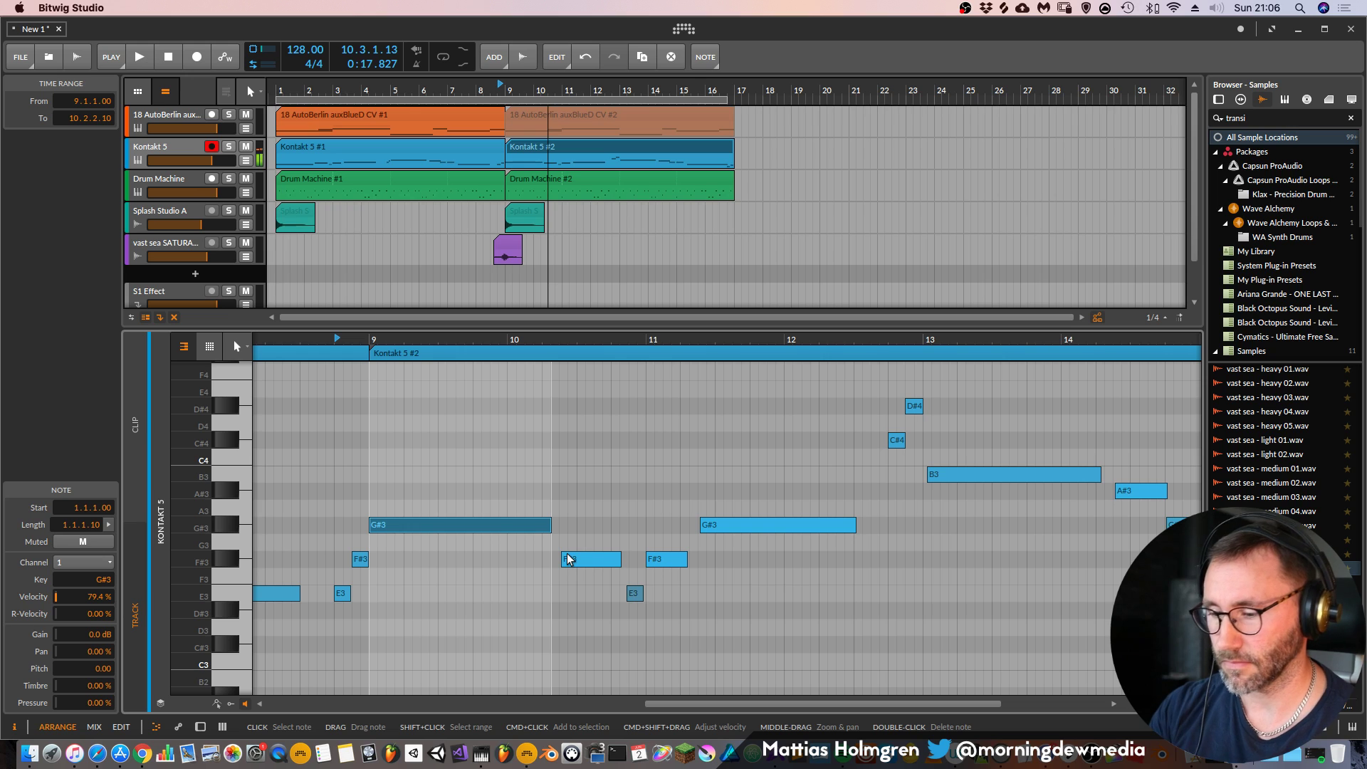
Try raising the F#3 note in bar 10 to G#3 and shortening it to a very short note
left_click_drag(569, 559, 567, 524)
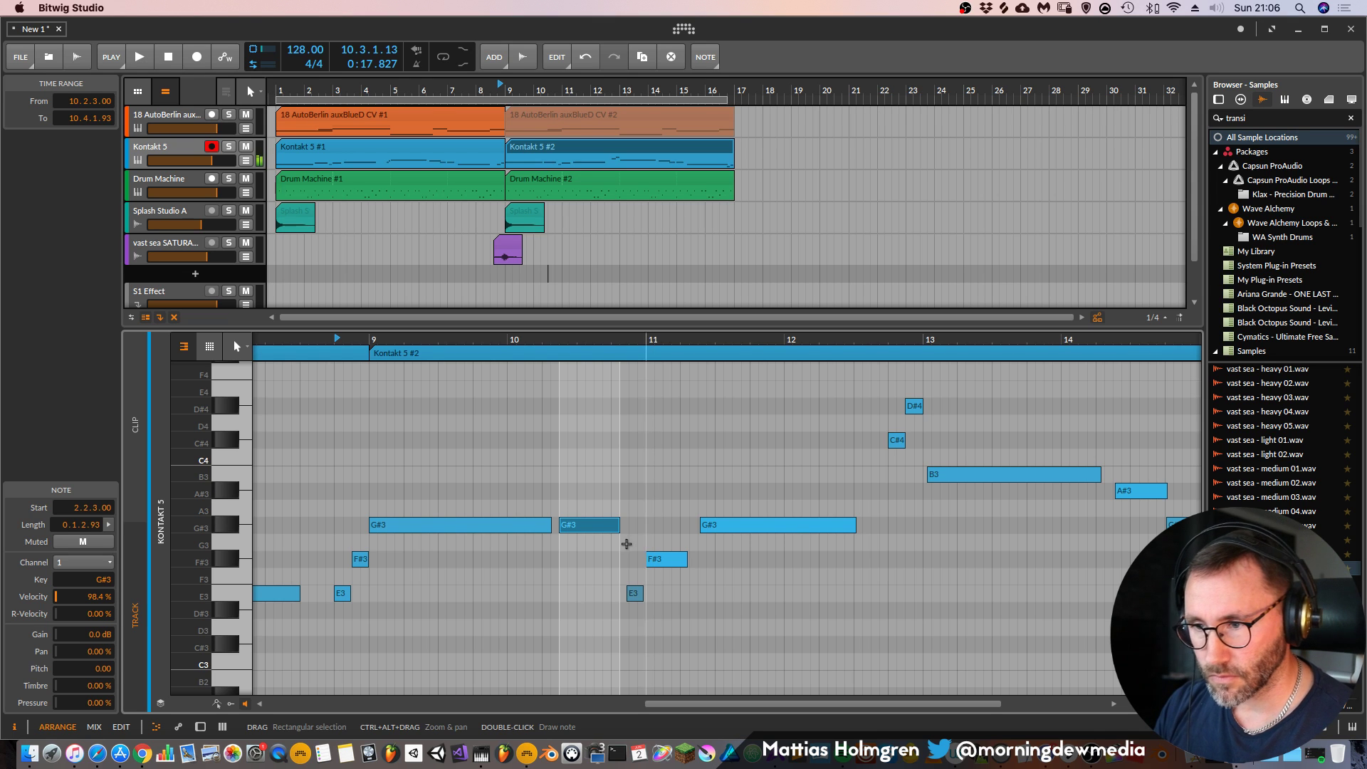
left_click_drag(619, 525, 568, 525)
left_click(572, 532)
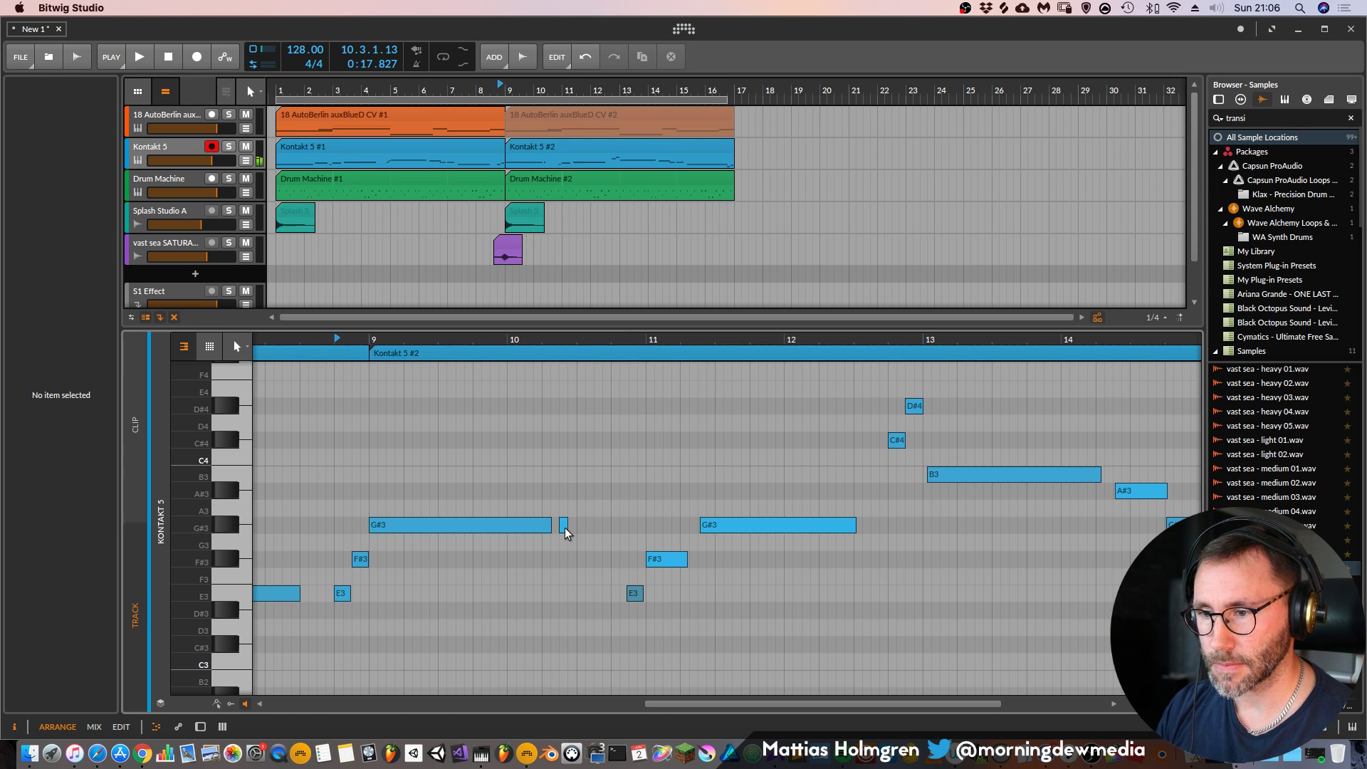
Delete the four Kontakt 5 #2 melody notes between the long G#3 and the C#4 pickup before bar 13
left_click_drag(763, 594, 559, 488)
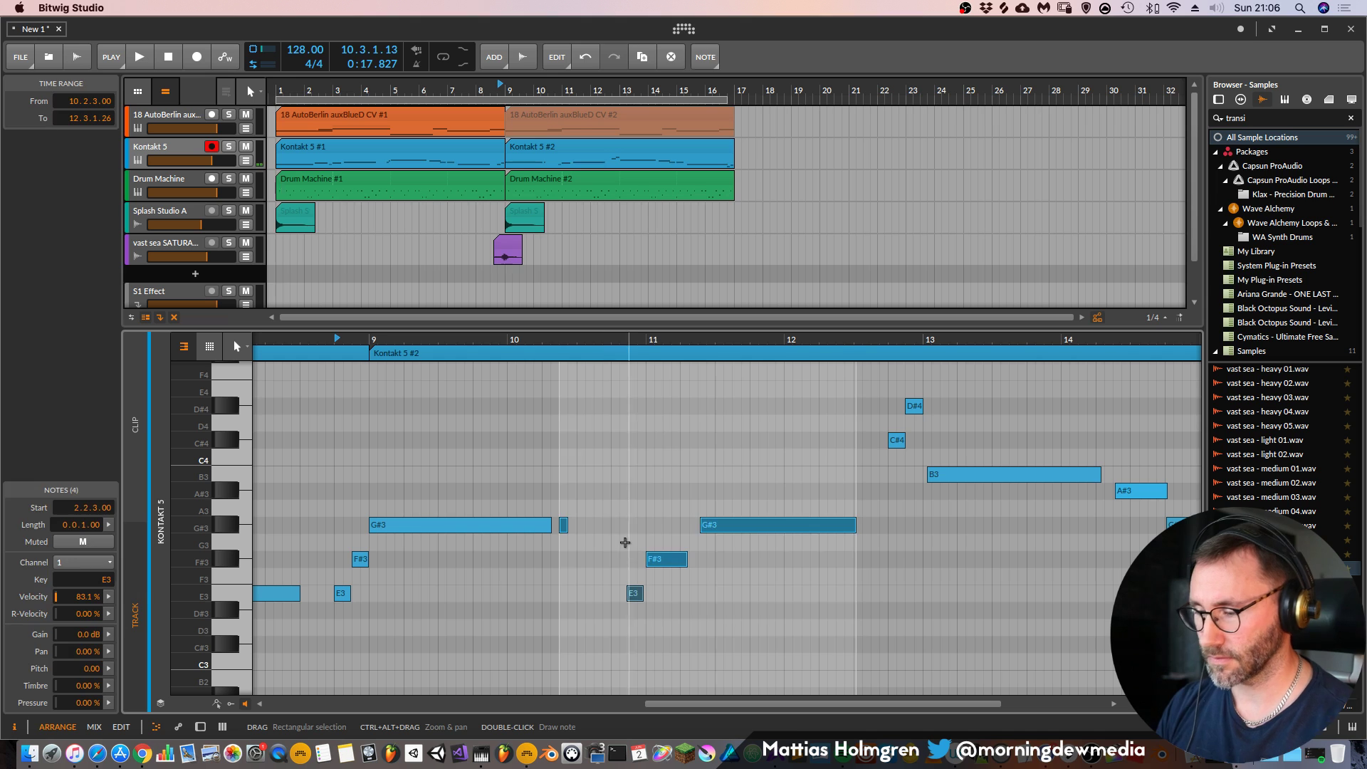
key("BackSpace")
key("minus")
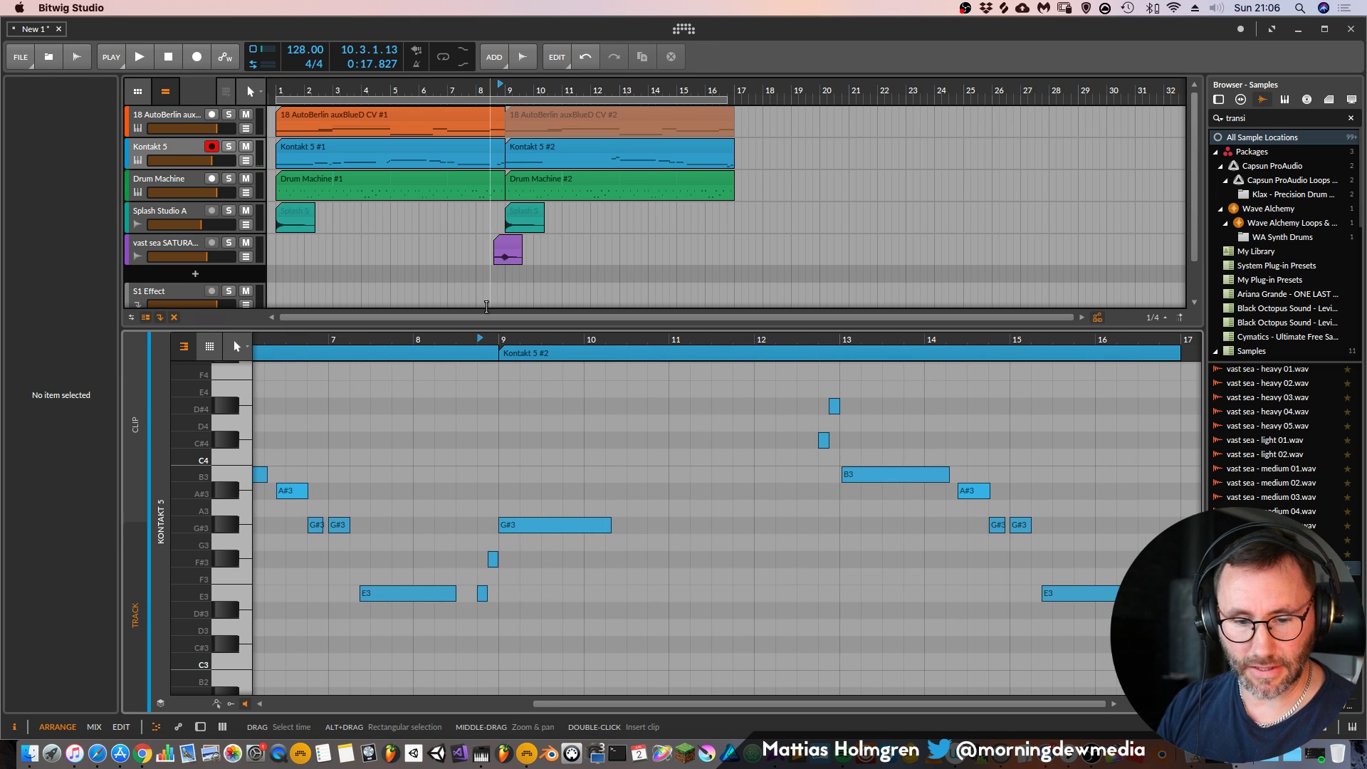
Audition the arrangement from bar 7 through the emptied stretch of the Kontakt 5 melody
left_click(331, 339)
key("space")
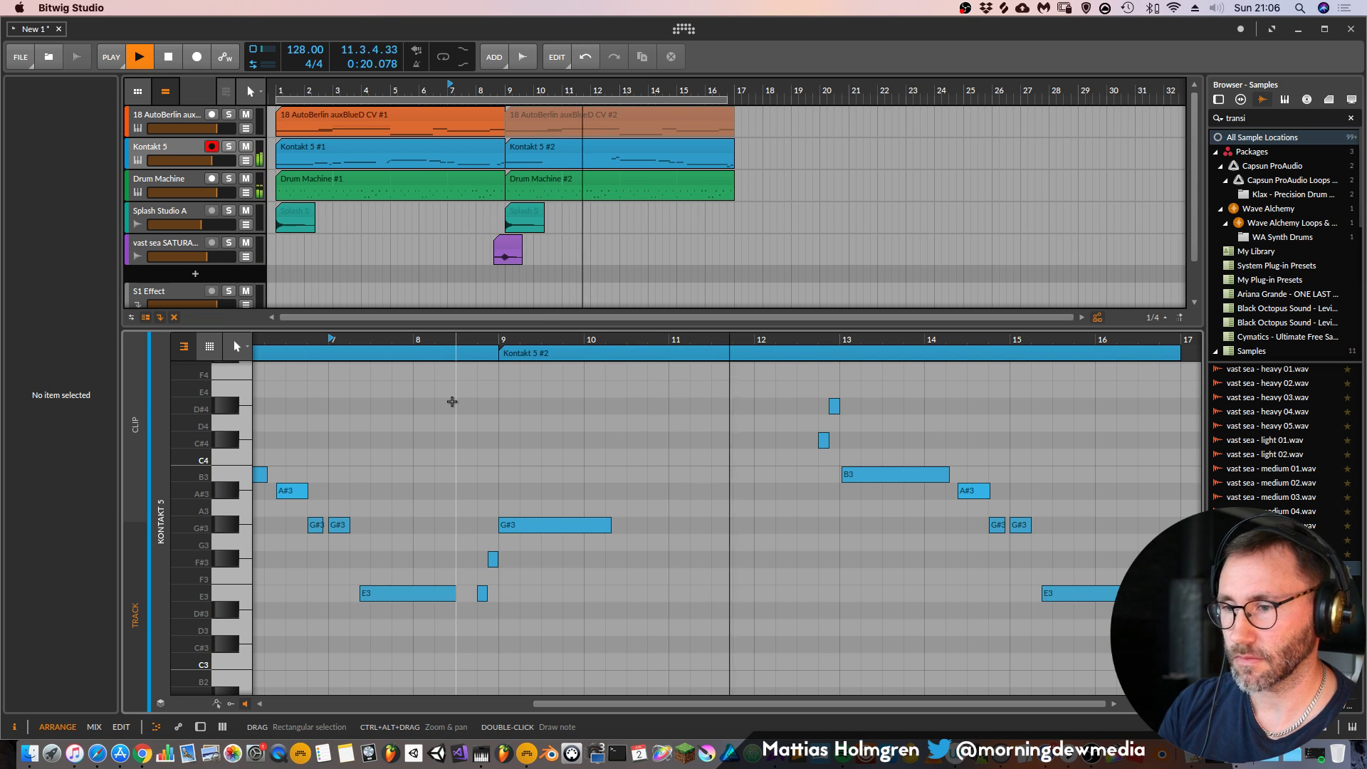
key("space")
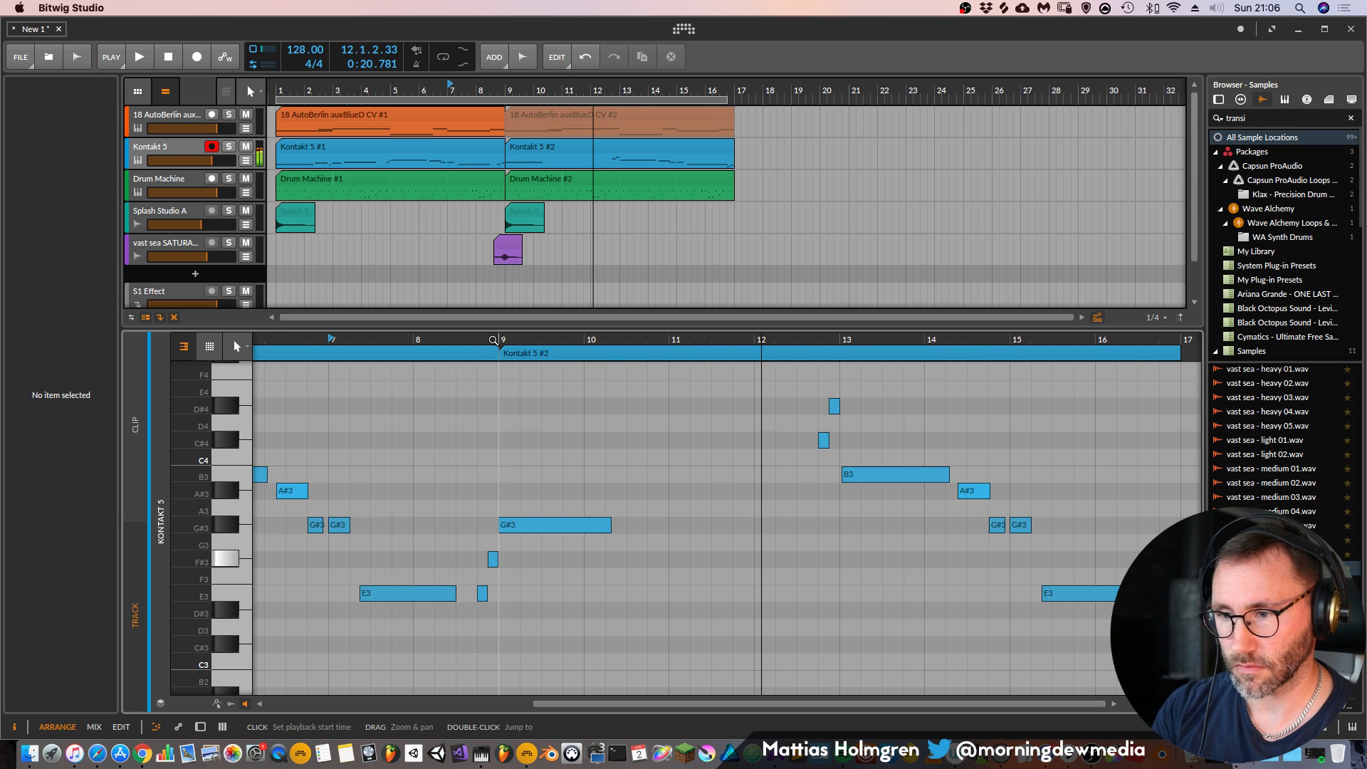
key("space")
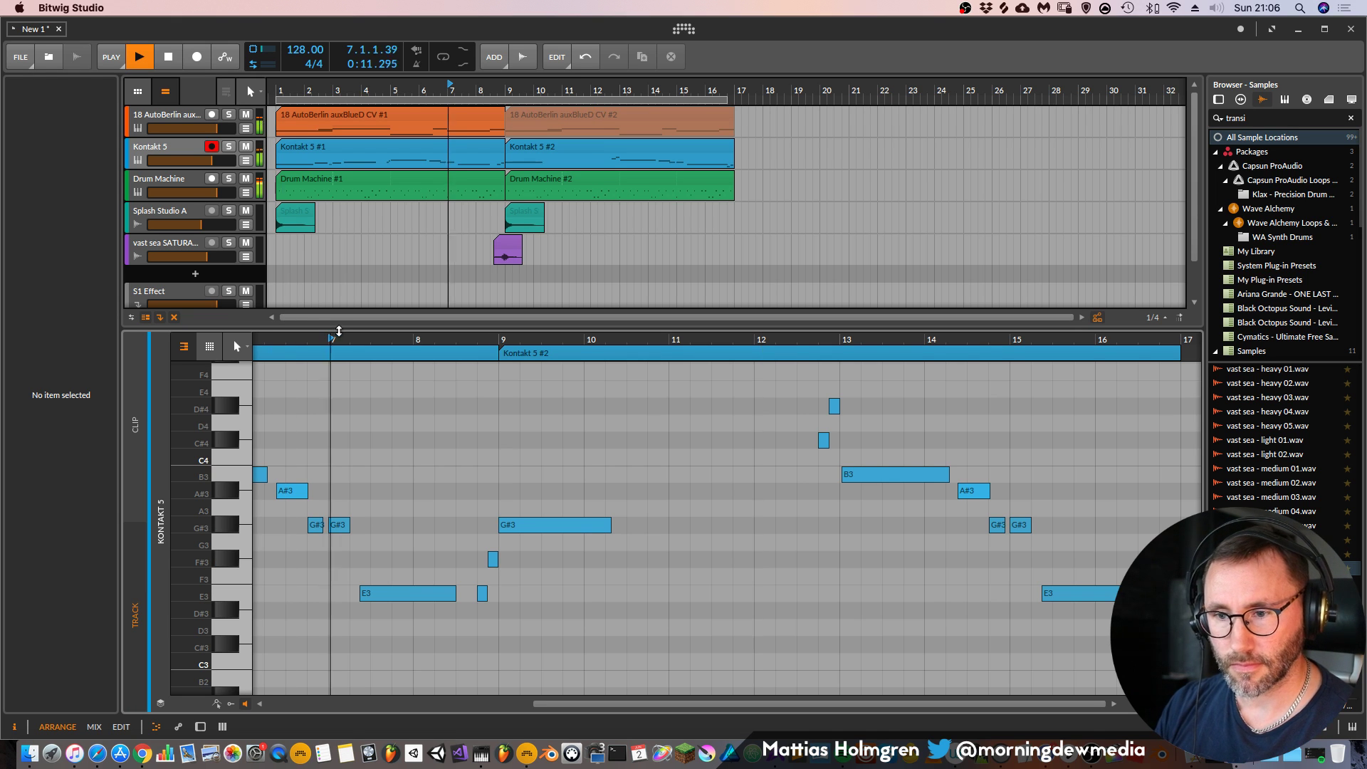
left_click_drag(459, 339, 459, 331)
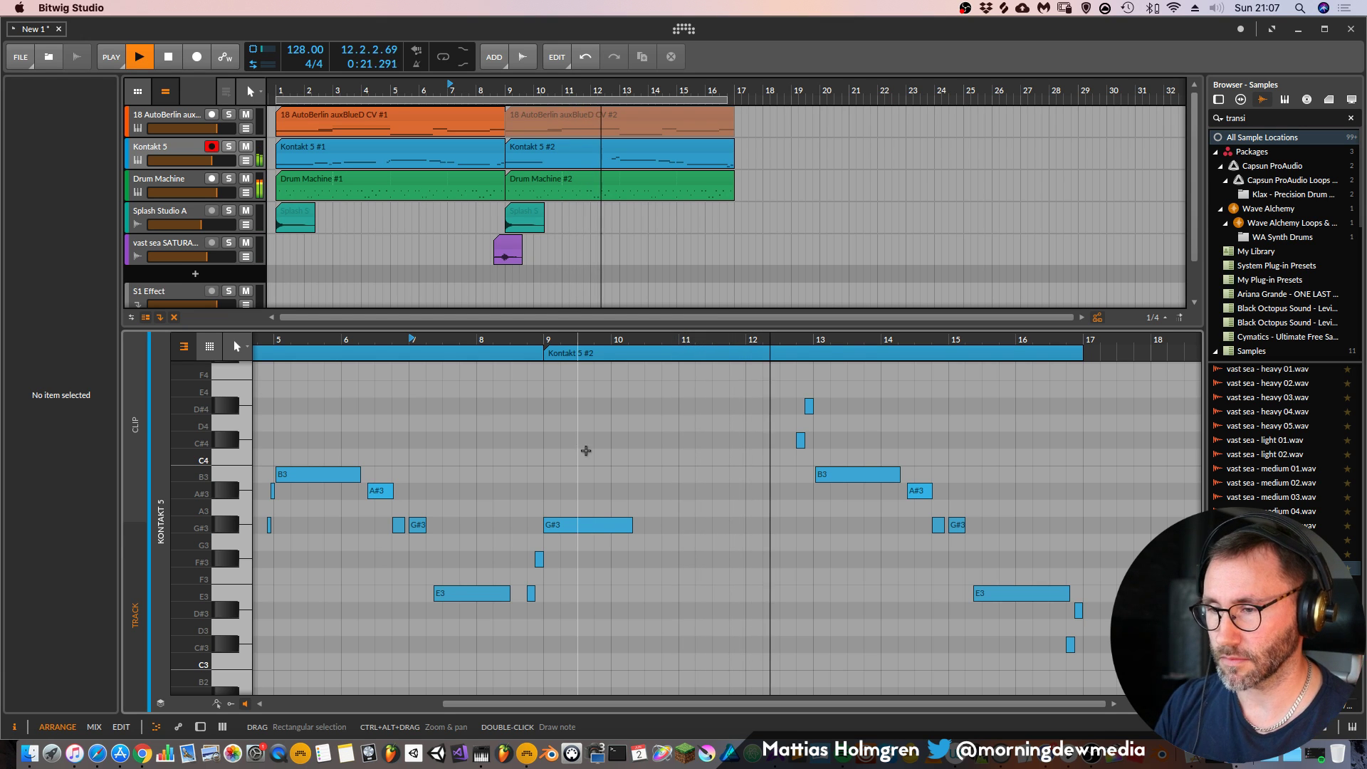
Play back from bar 9 repeatedly to rehearse a new piano phrase for the empty bars
key("space")
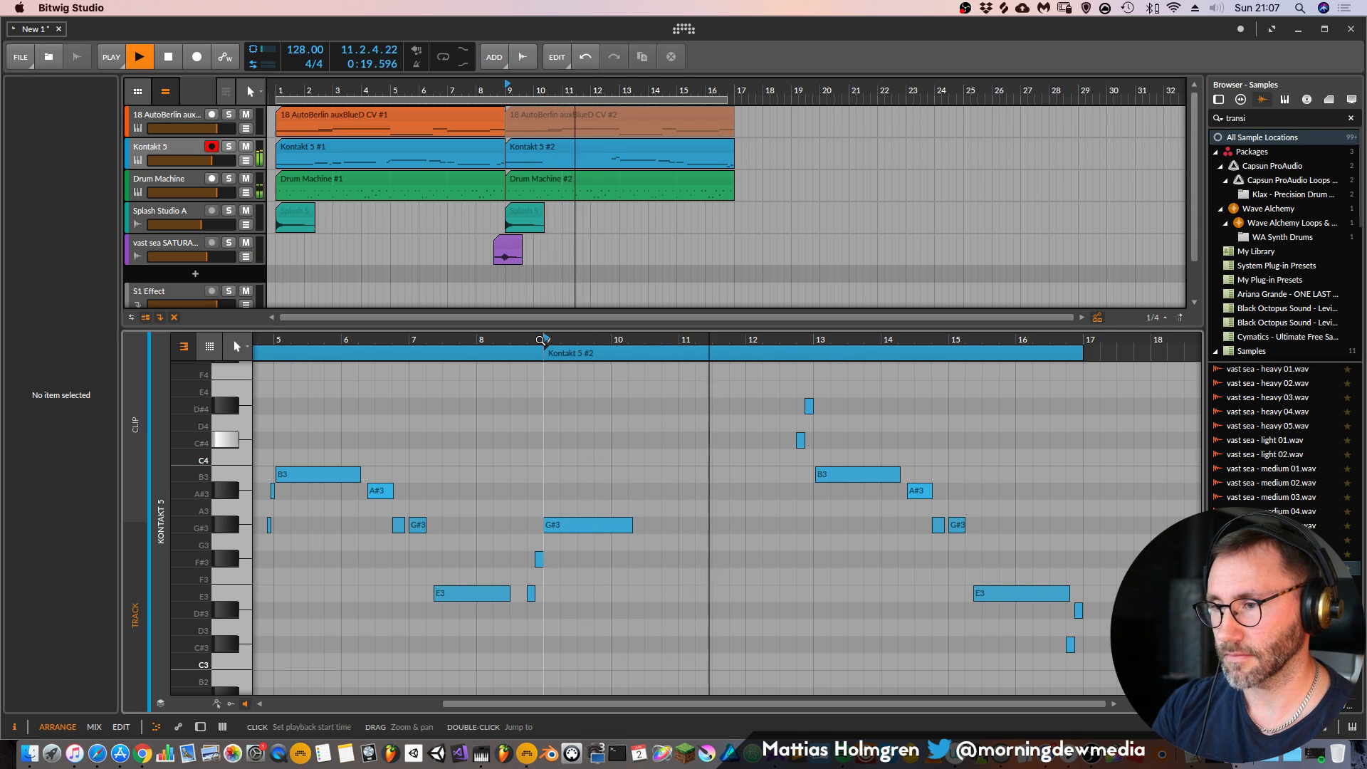
key("space")
key("space")
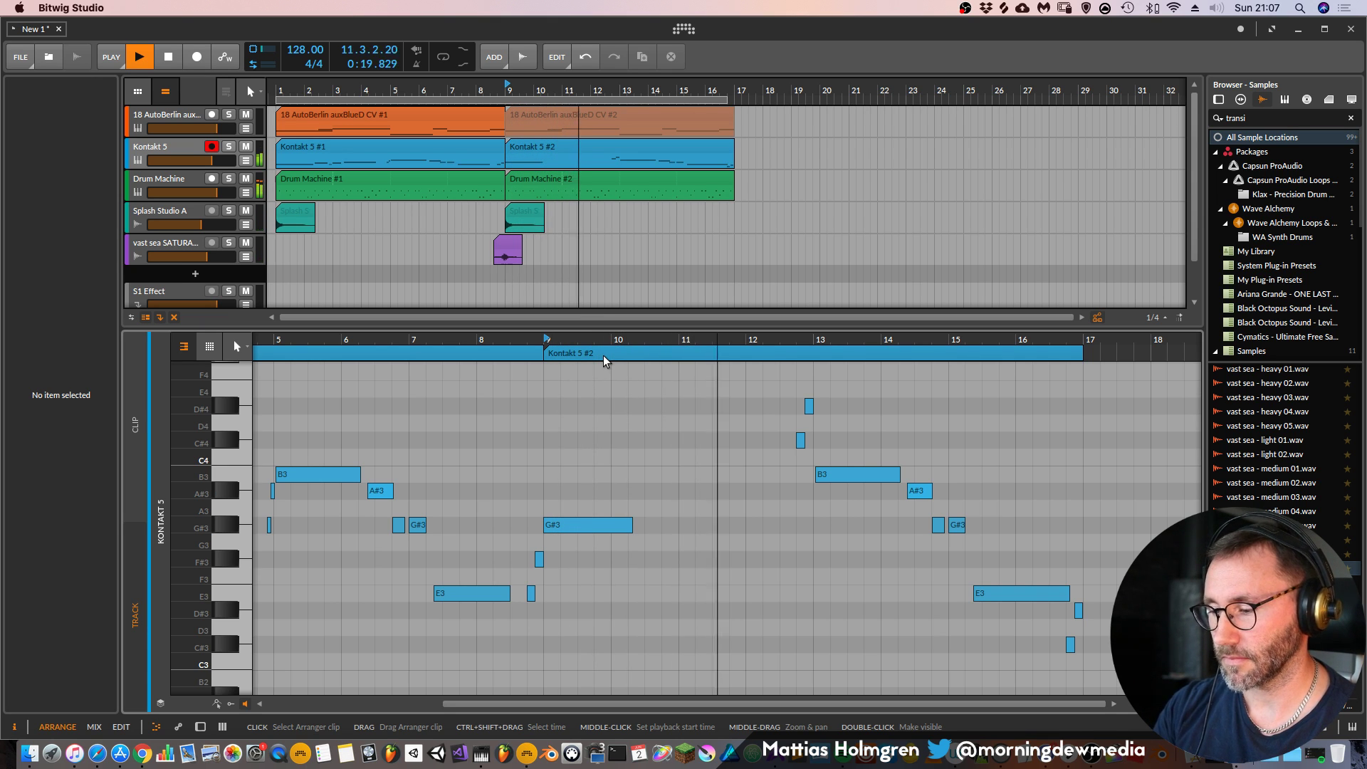
key("space")
Try recording a rising A#3, B3, D#4 piano phrase over bars 10 and 11, then undo the take
key("space")
left_click(205, 56)
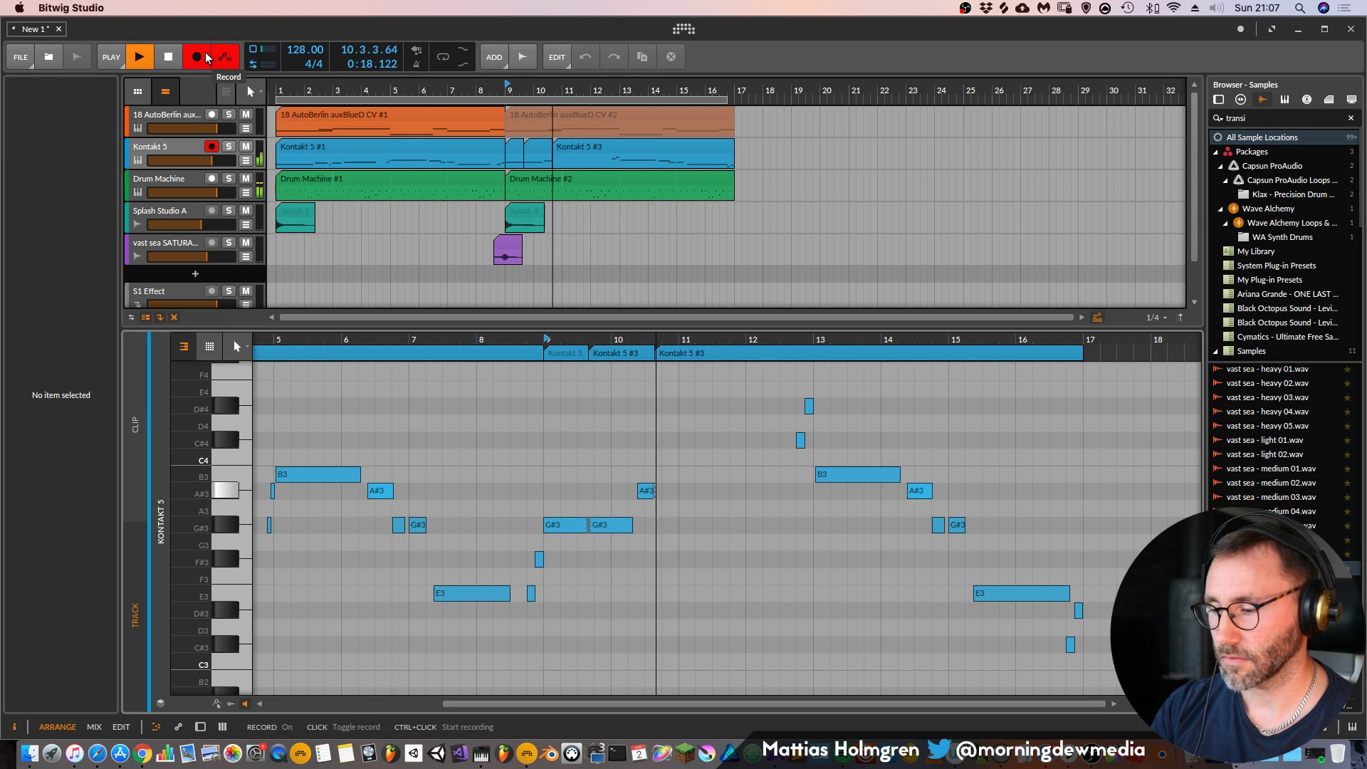
key("space")
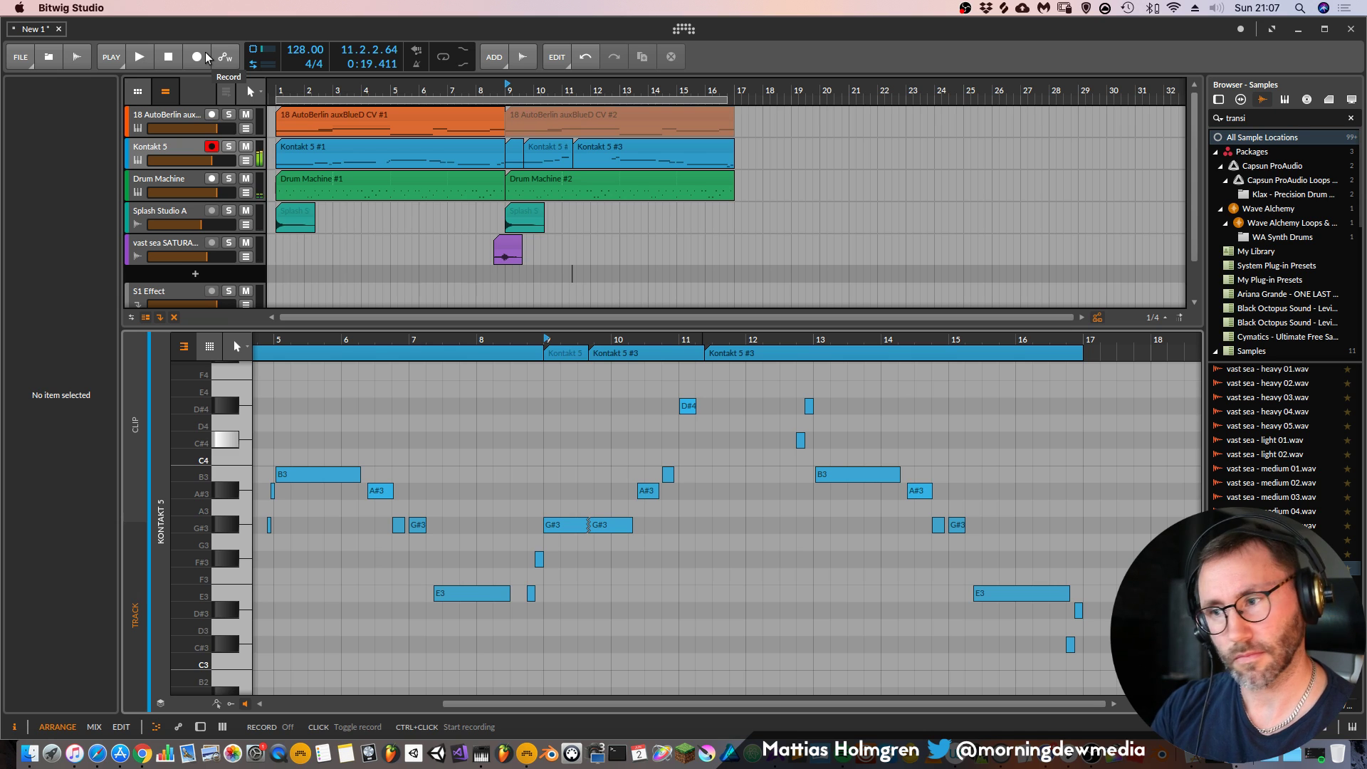
key("space")
key("super+z")
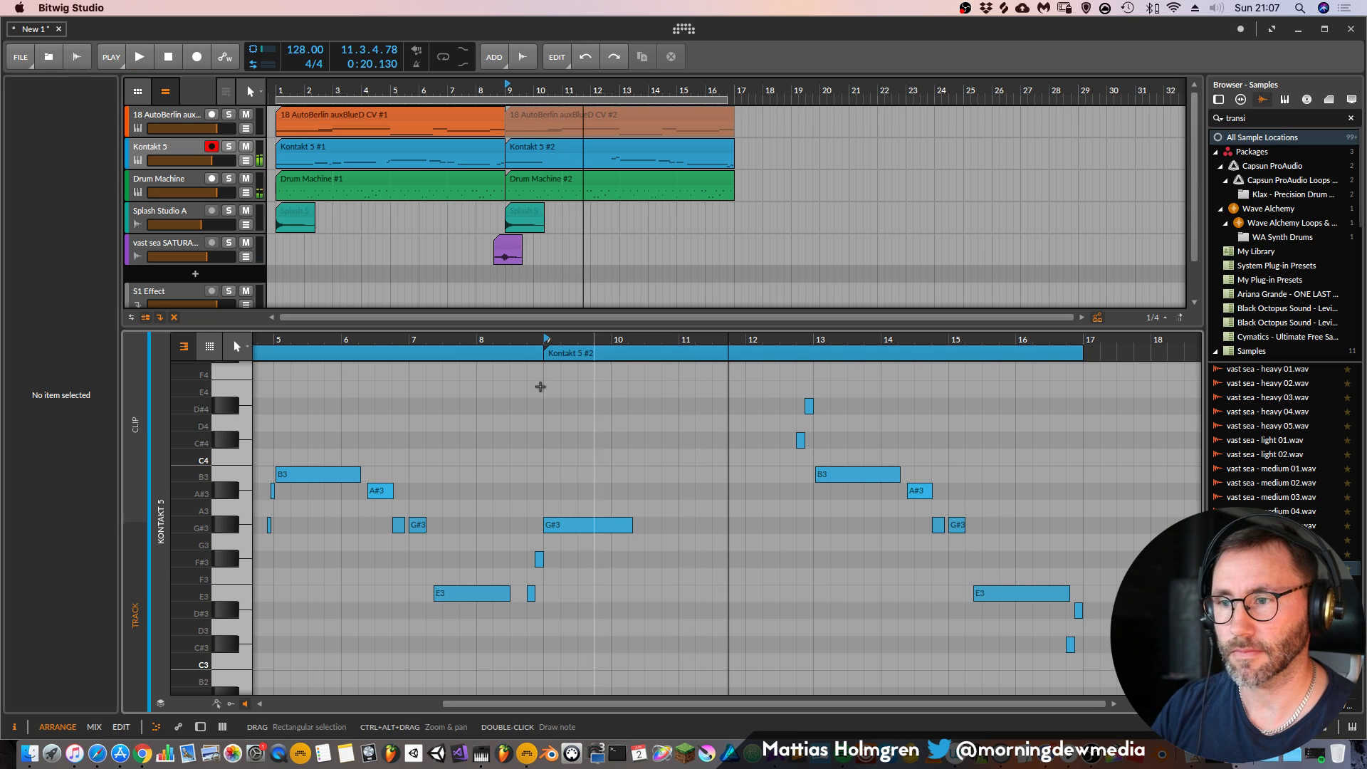
Try a second take of the rising piano phrase from bar 9, then undo the recording
left_click(140, 57)
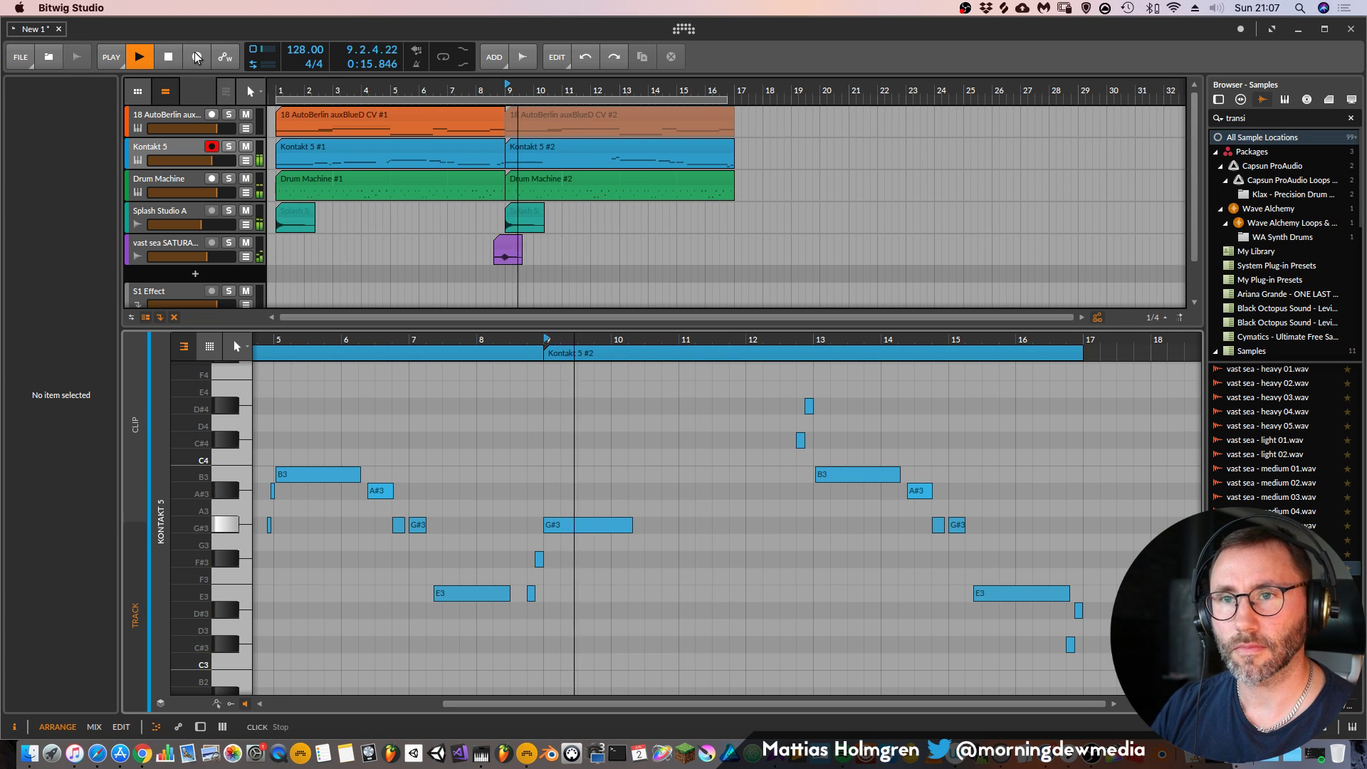
left_click(197, 57)
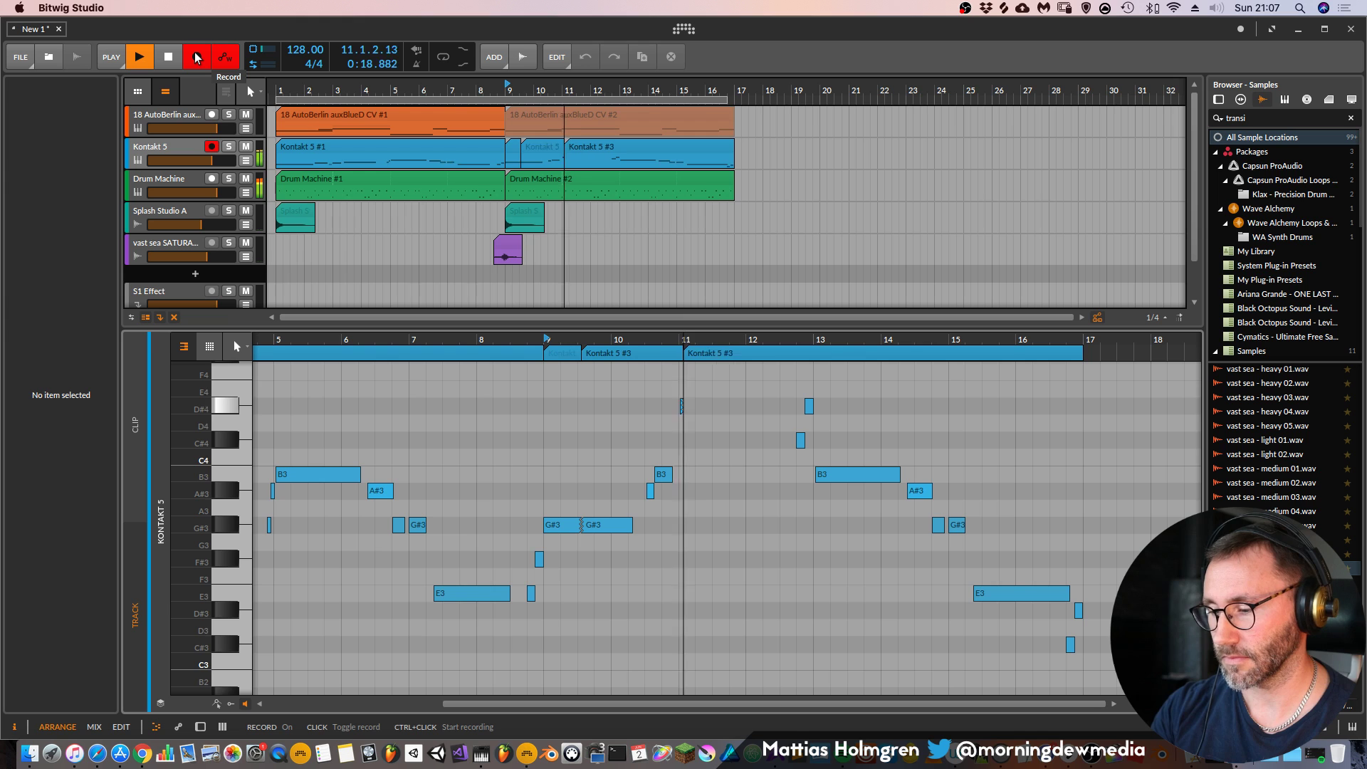
key("space")
key("super+z")
Record a rising piano phrase from B3 through C#4 to a long D#4 over bars 10 to 12 on Kontakt 5
key("space")
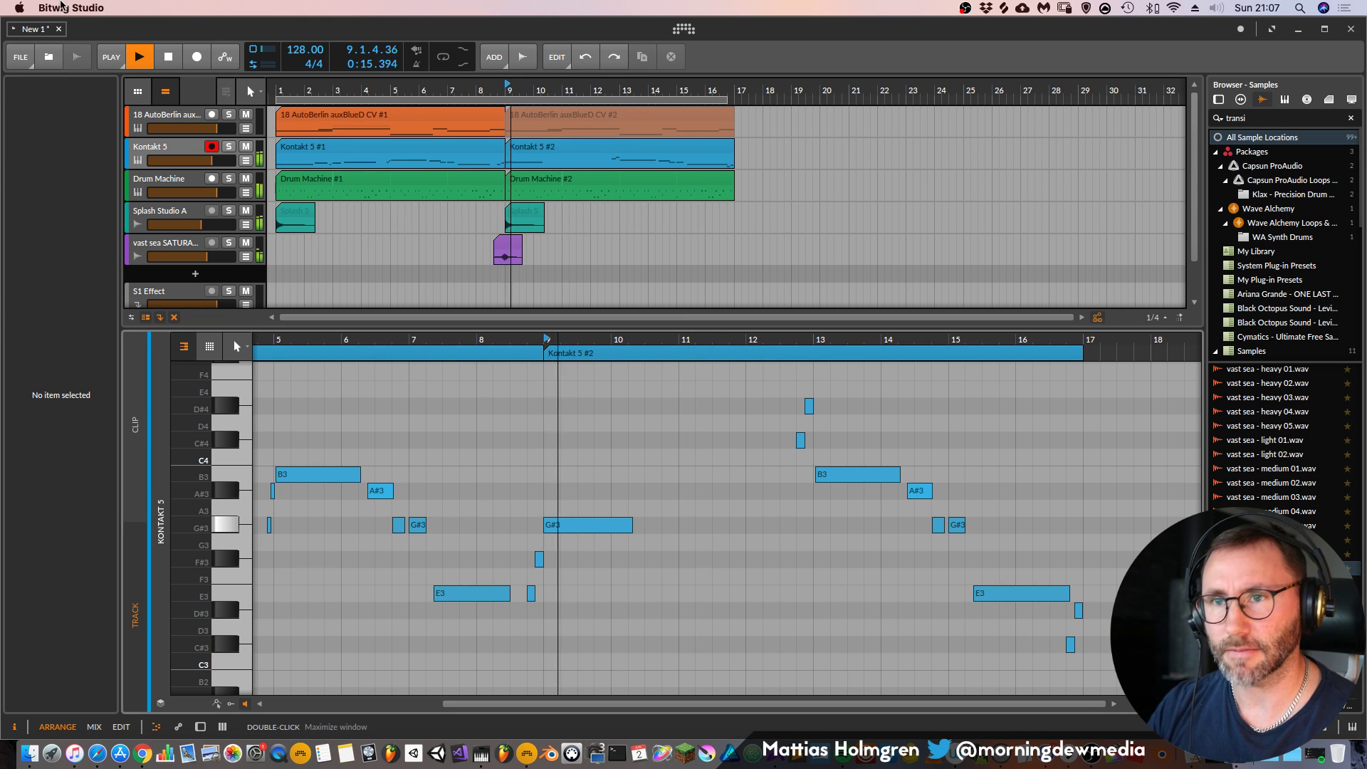
left_click(193, 62)
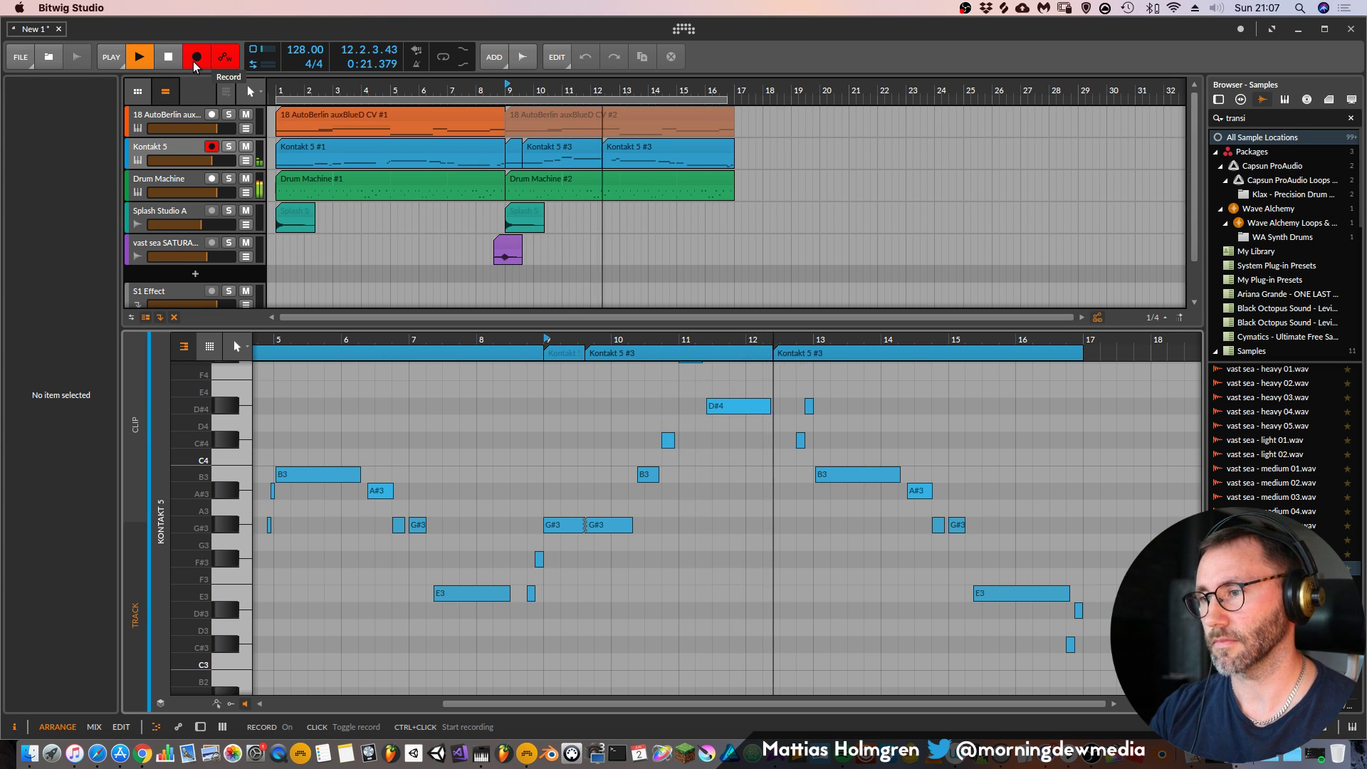
key("space")
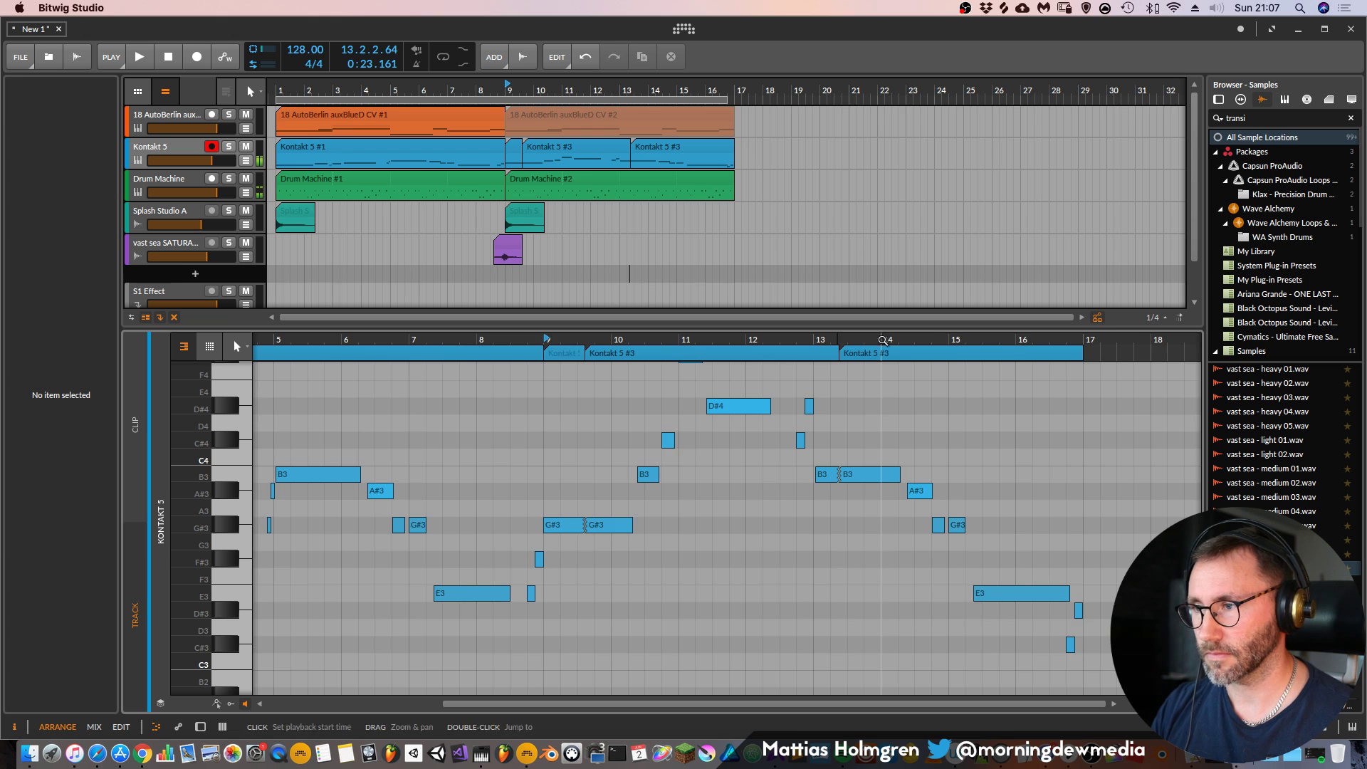
Delete the second part of the split B3 note in bar 13 and try to lengthen the first part
scroll(681, 497, "right", 3)
key("space")
left_click(650, 474)
key("Delete")
left_click(622, 473)
left_click_drag(623, 473, 662, 475)
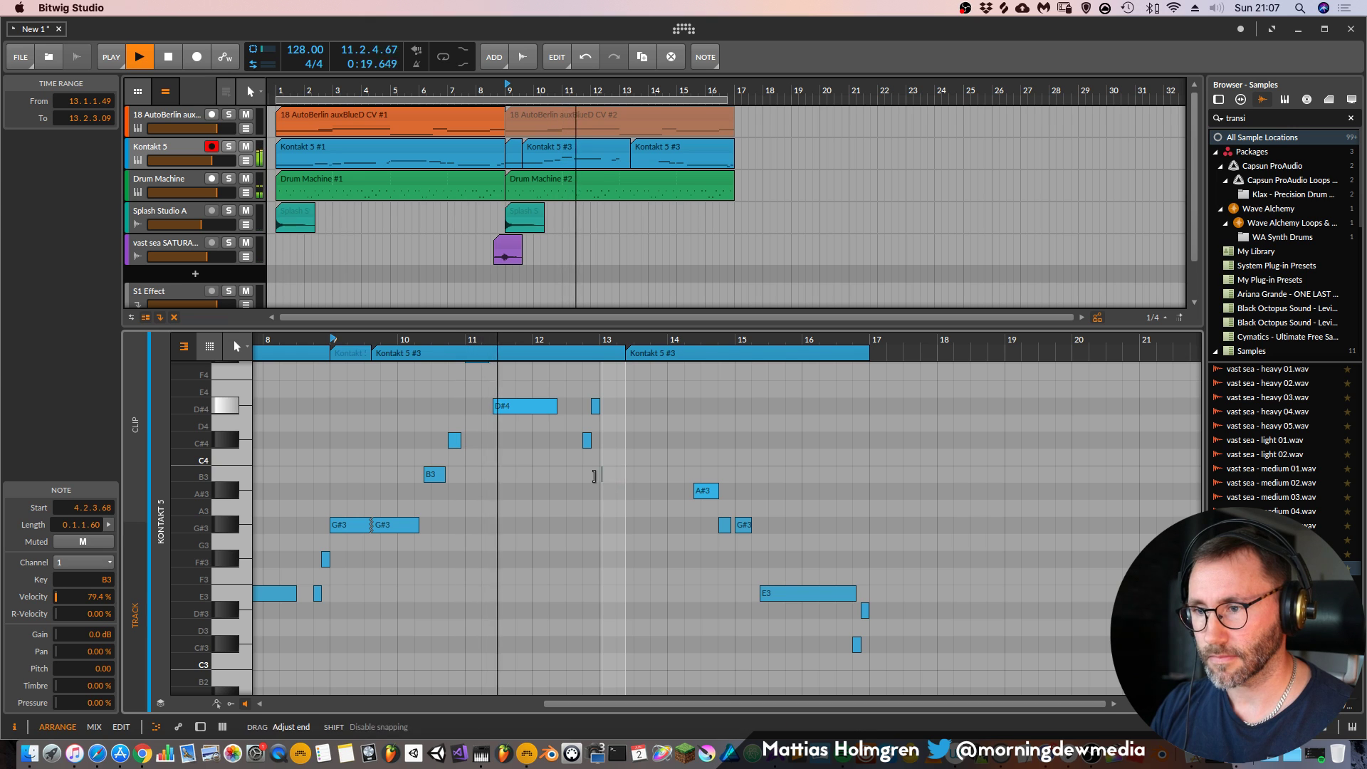
Consolidate the Kontakt 5 clips from bar 9 into one clip and extend the B3 note in bar 13 to 14.2.1
left_click_drag(755, 144, 512, 153)
key("super+j")
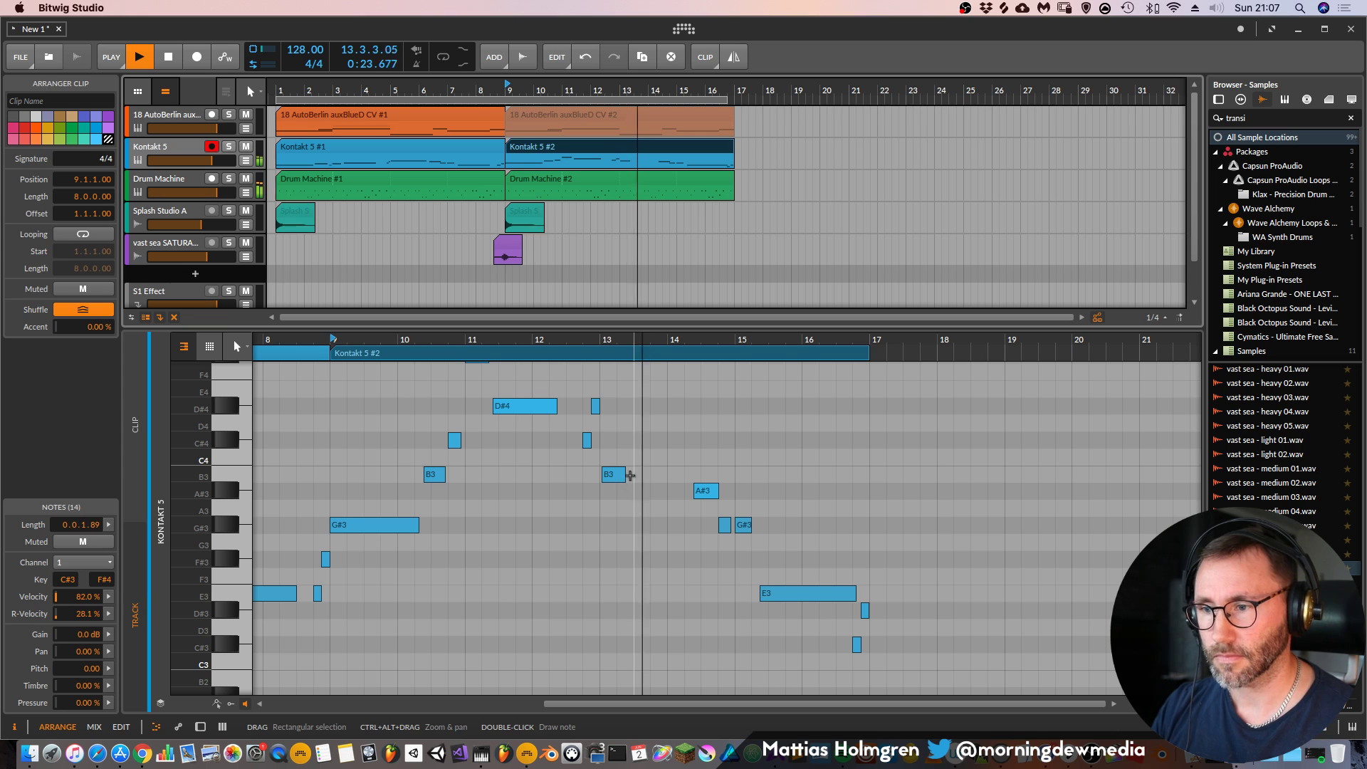
left_click_drag(624, 474, 682, 367)
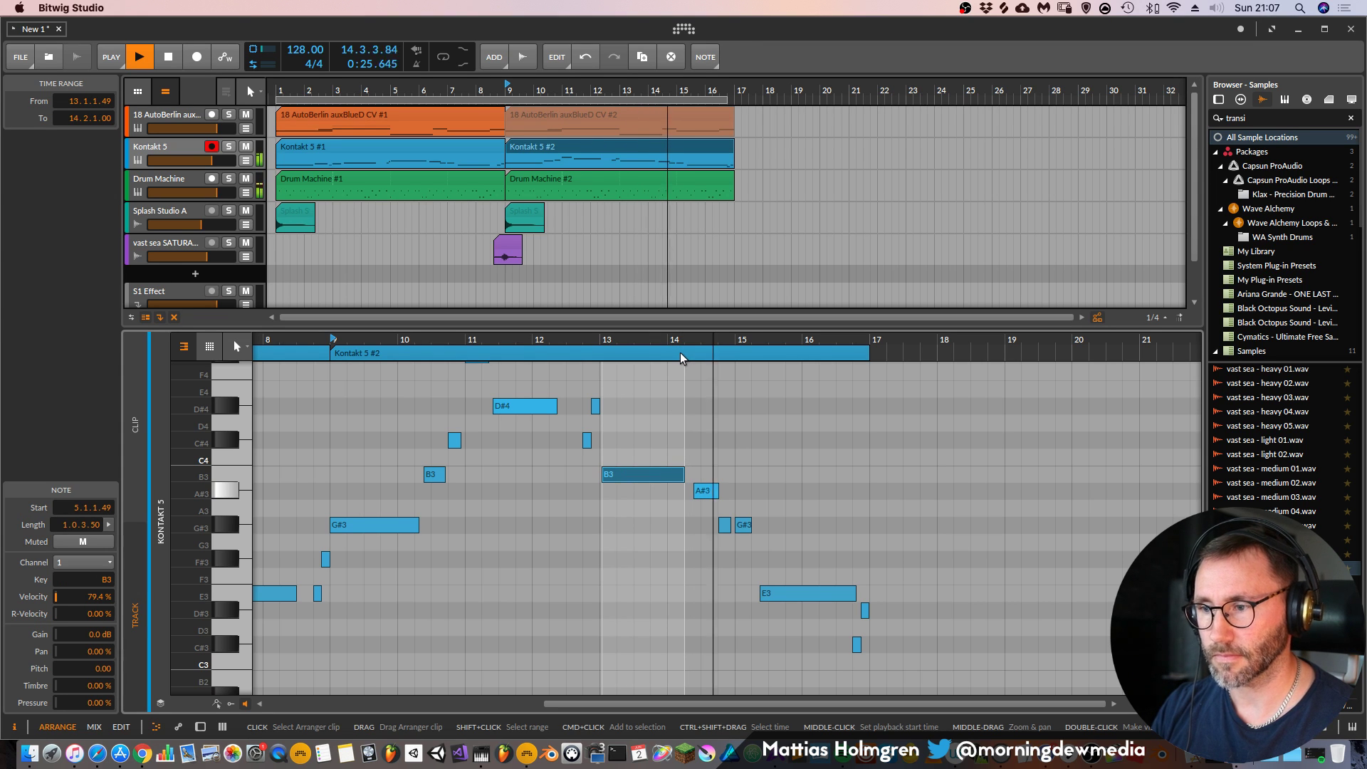
key("space")
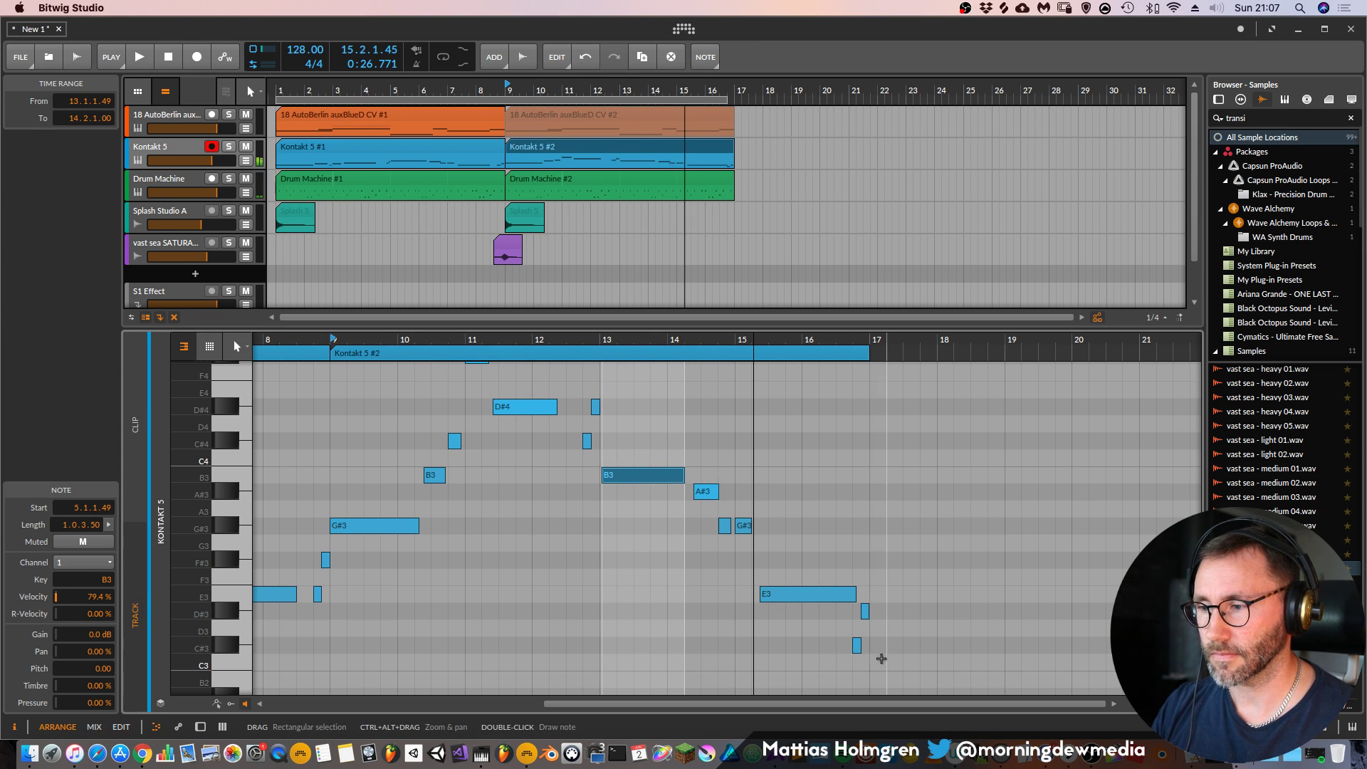
Replace the Kontakt 5 #2 notes from bar 15 onward with a one-bar B3 at bar 15 and a one-bar A#3 at bar 16
left_click_drag(878, 654, 735, 523)
key("Delete")
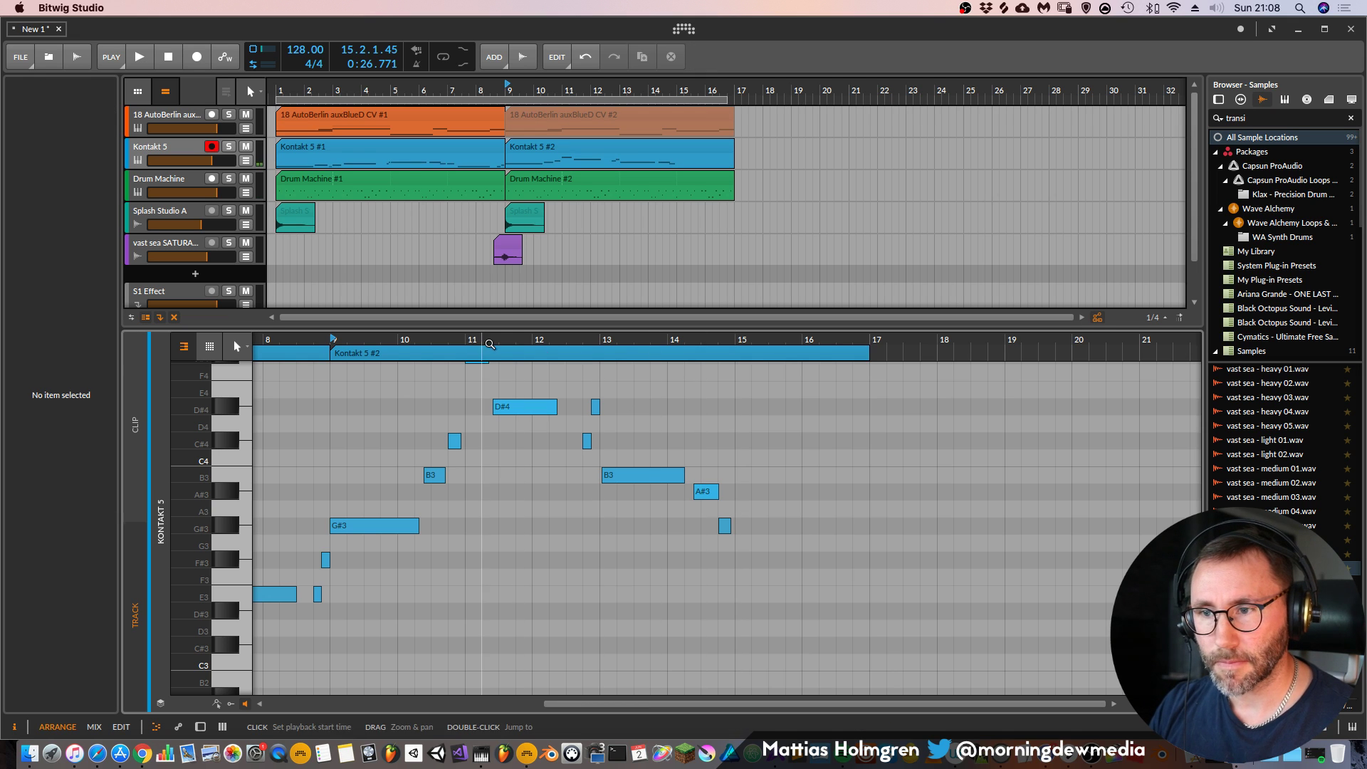
double_click(490, 345)
left_click_drag(619, 344, 595, 339)
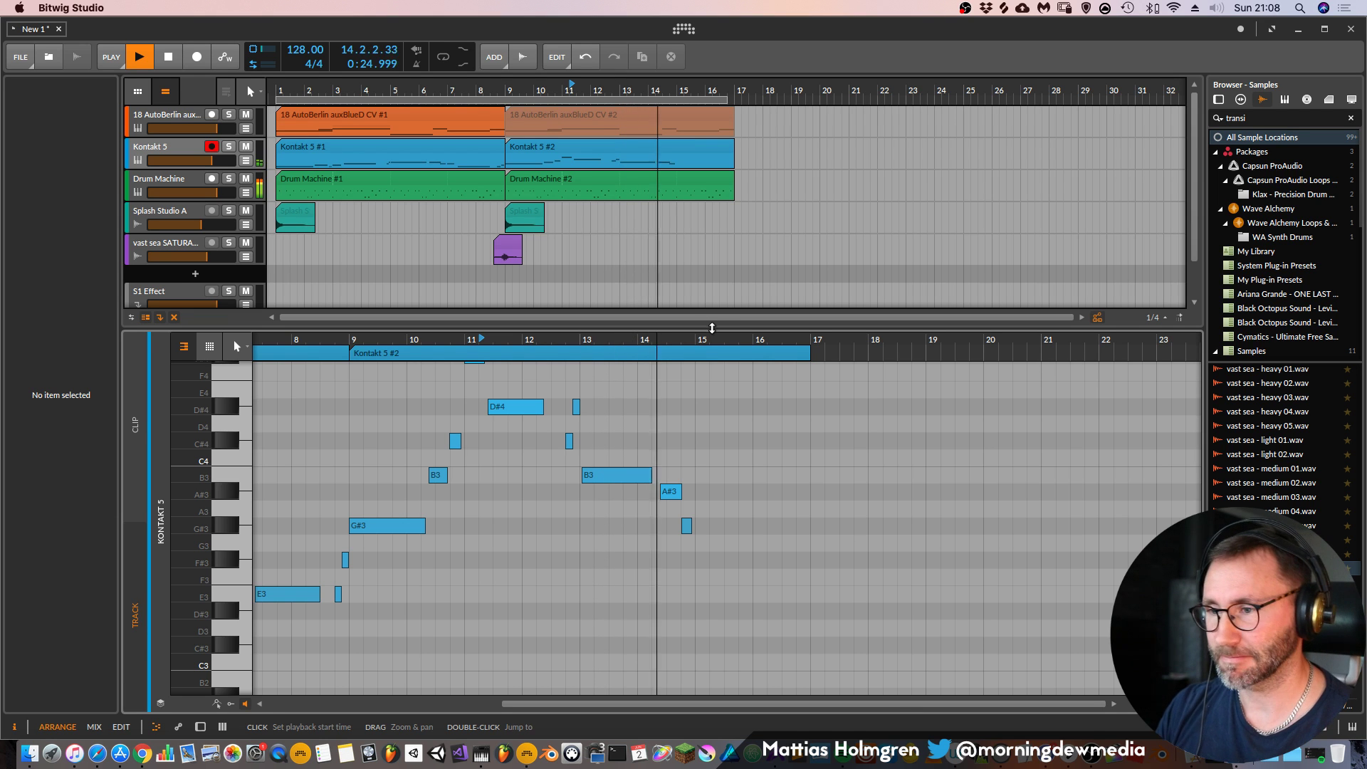
key("space")
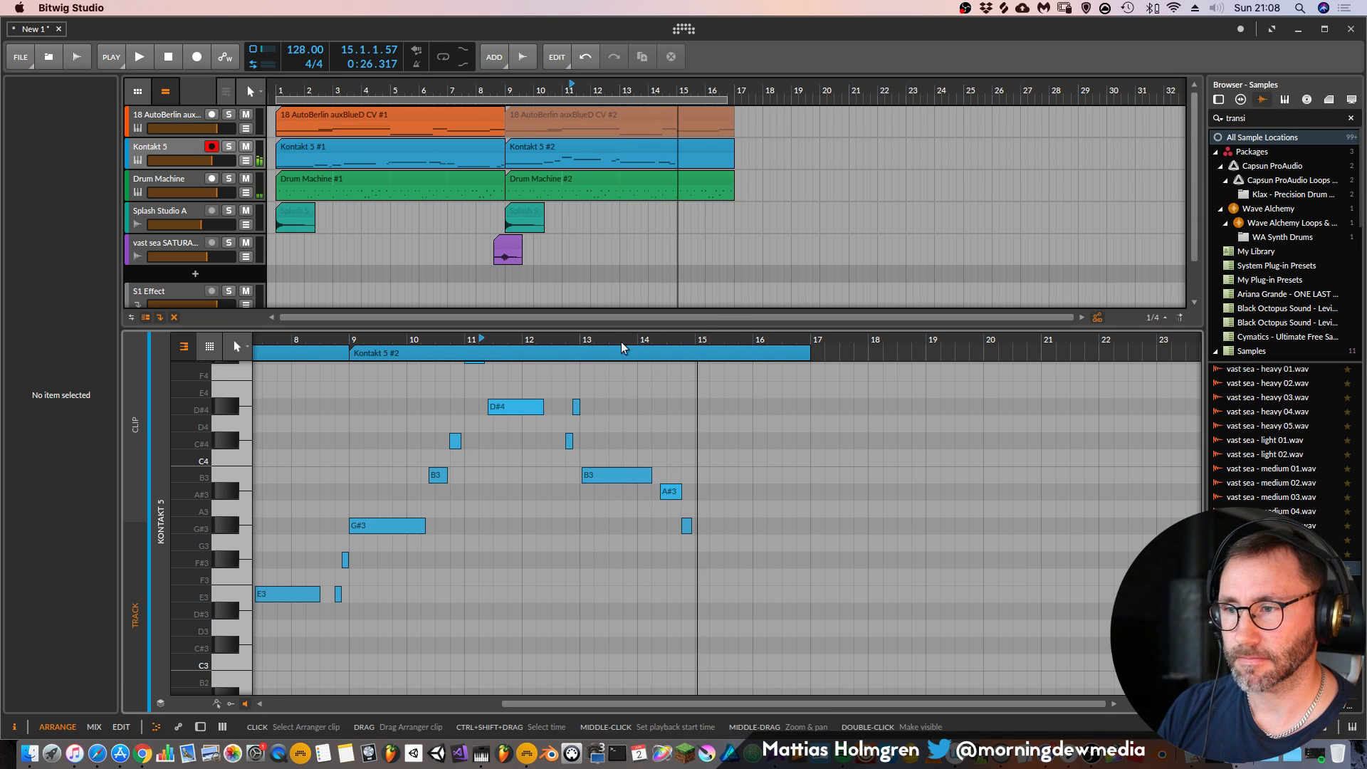
left_click(697, 561)
mouse_move(698, 560)
left_mouse_down()
mouse_move(792, 560)
mouse_move(763, 529)
mouse_move(762, 480)
left_mouse_up()
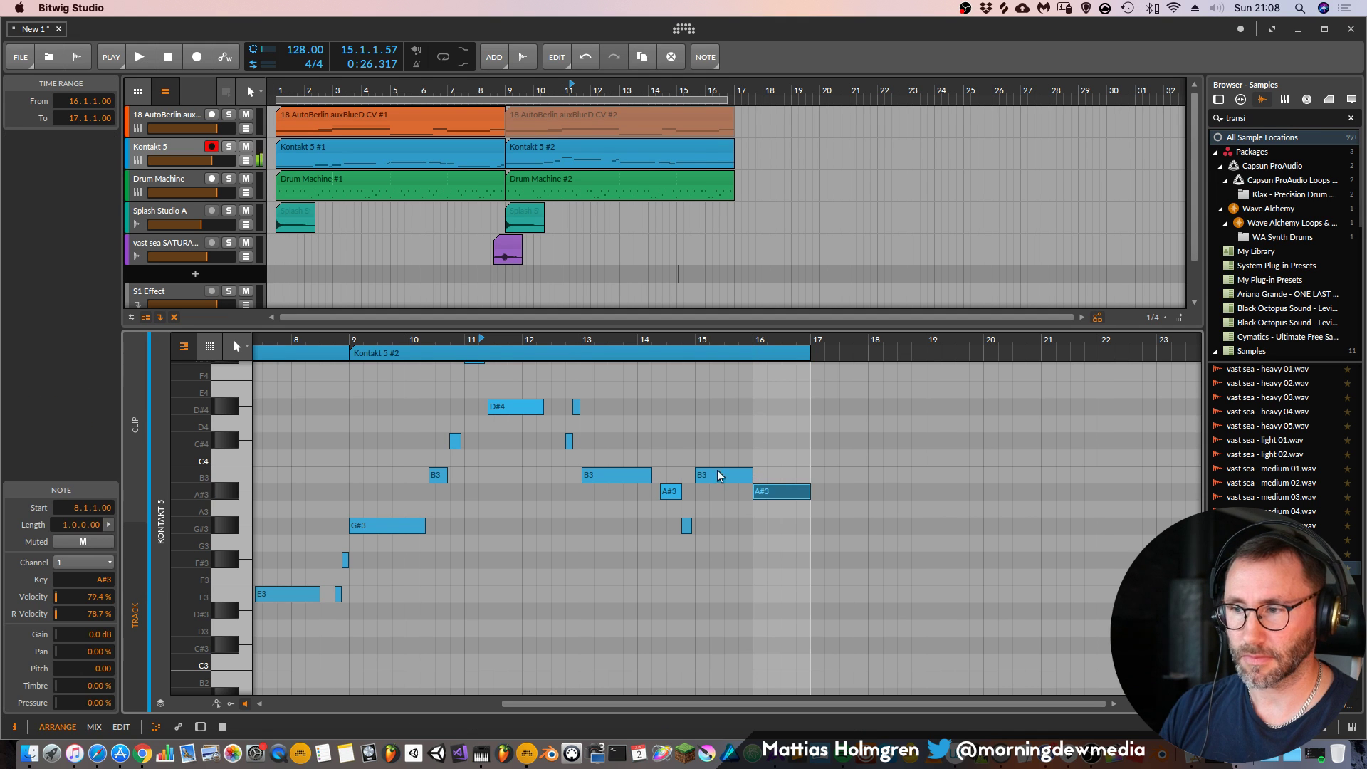
Unmute the second AutoBerlin bass clip and shorten its opening C#1 note to a length of 1.2.0.00
left_click(591, 112)
key("space")
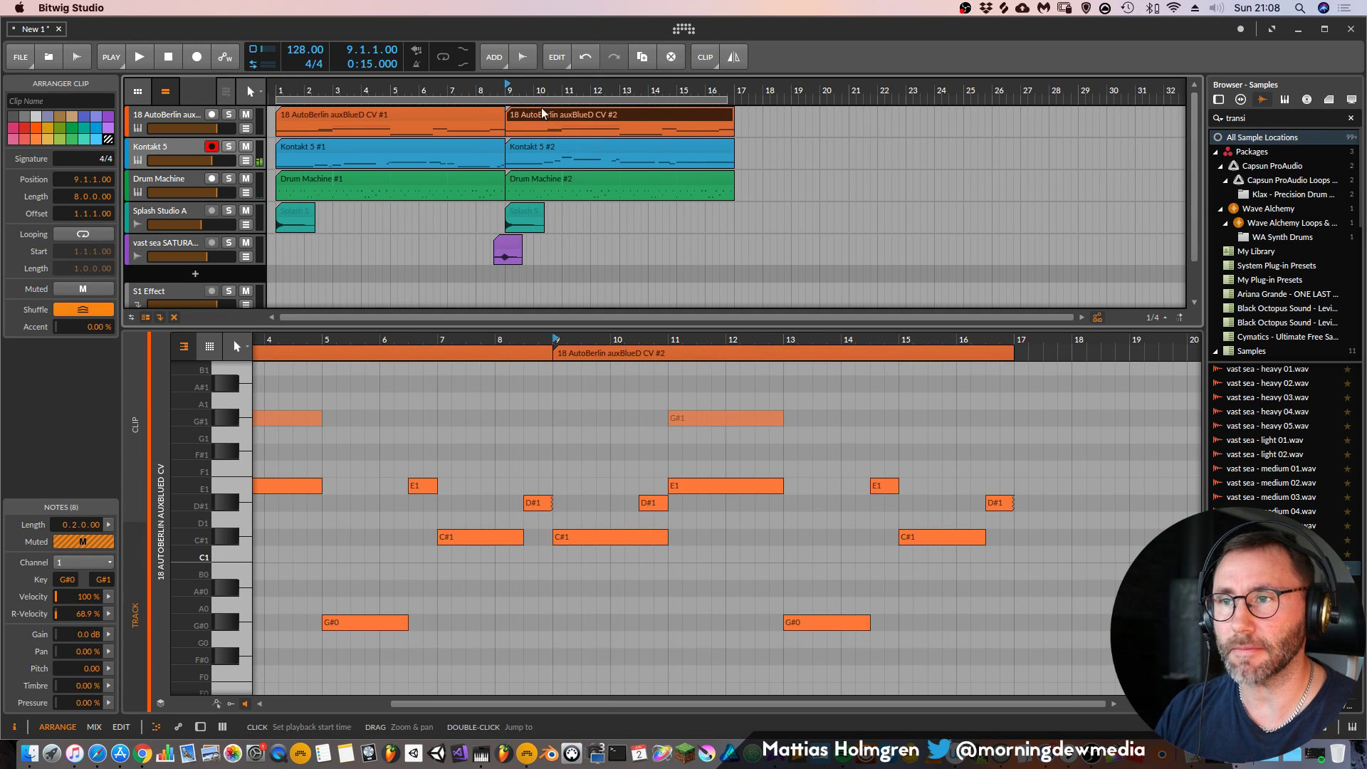
left_click(584, 536)
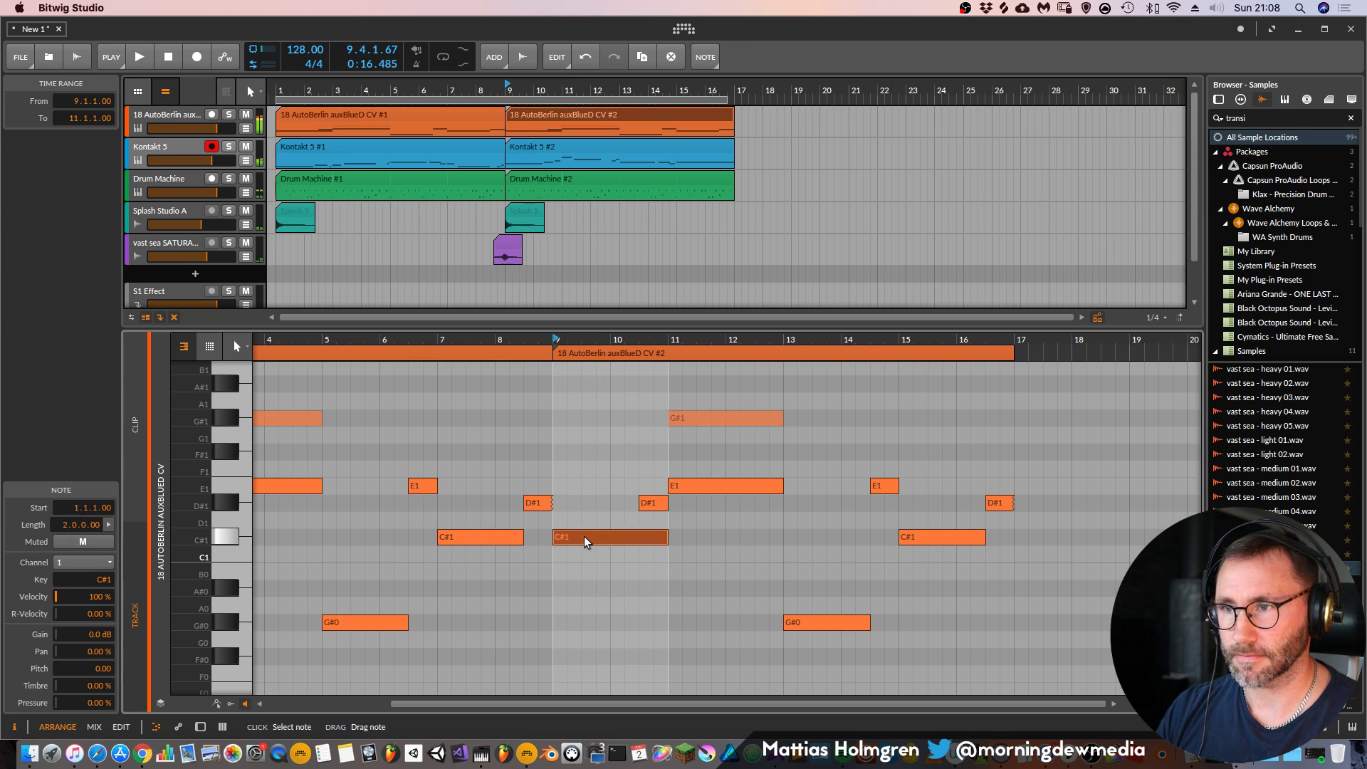
left_click_drag(664, 536, 638, 536)
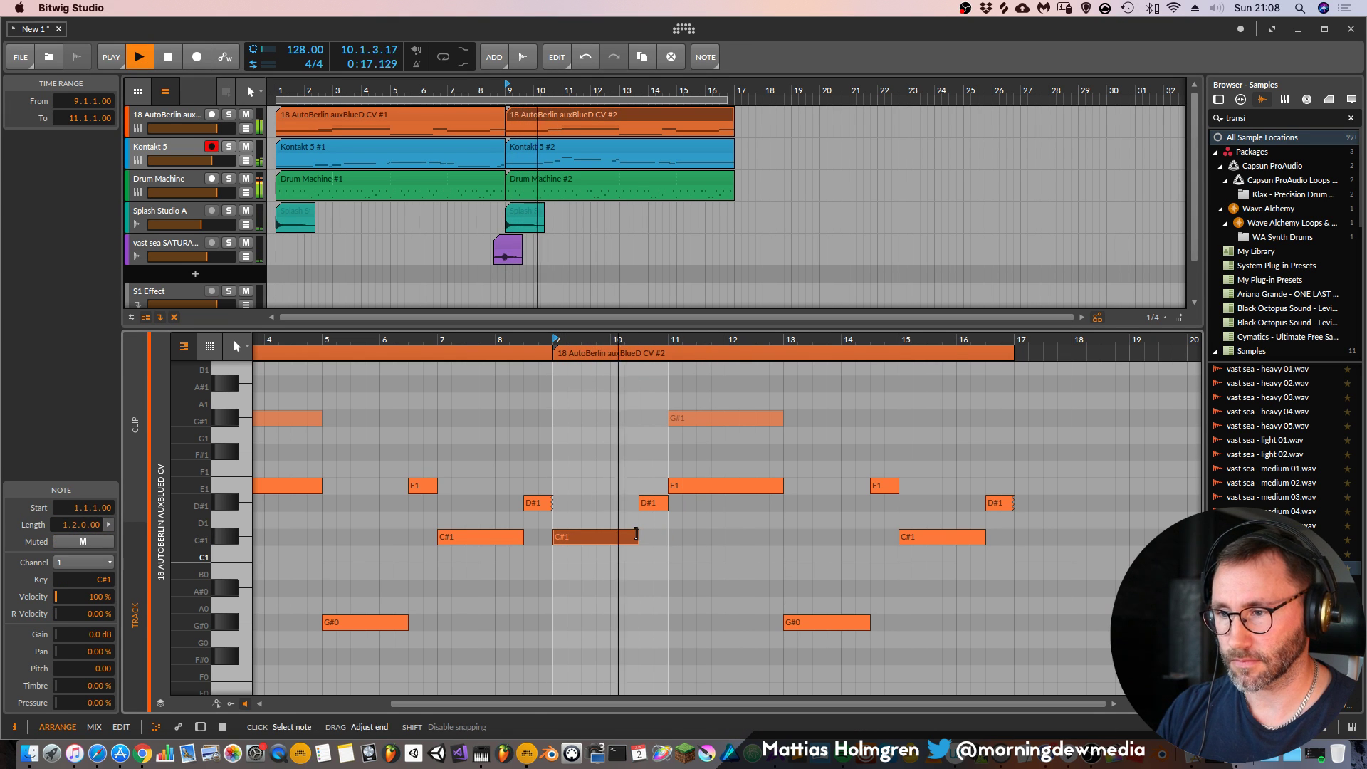
key("space")
Raise the bass clip's E1 note at bar 11 to G#1, replacing the muted note there
left_click(697, 486)
left_click_drag(698, 481, 698, 418)
key("space")
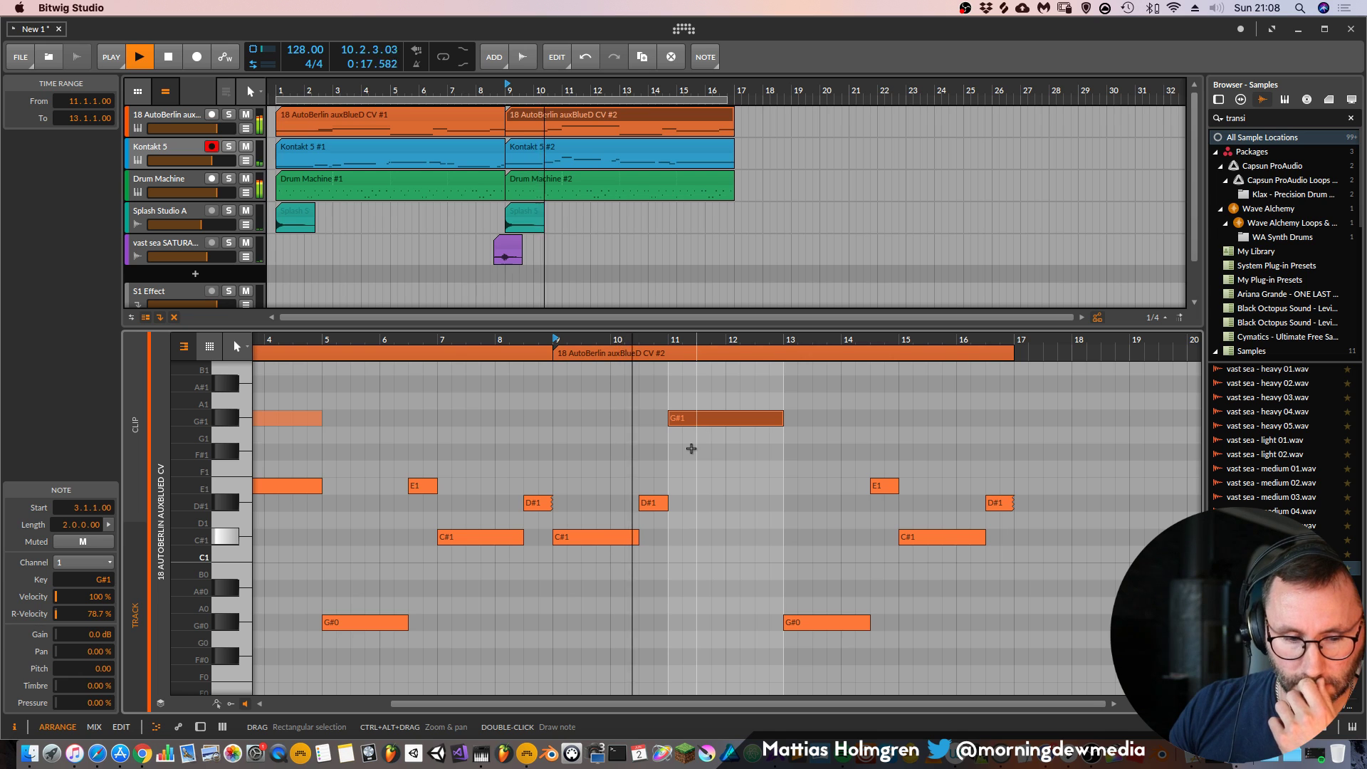
Raise the bass note at bar 13 from G#0 to F#1 and the C#1 at bar 15 to G1
left_click_drag(843, 339, 673, 338)
left_click_drag(631, 623, 631, 455)
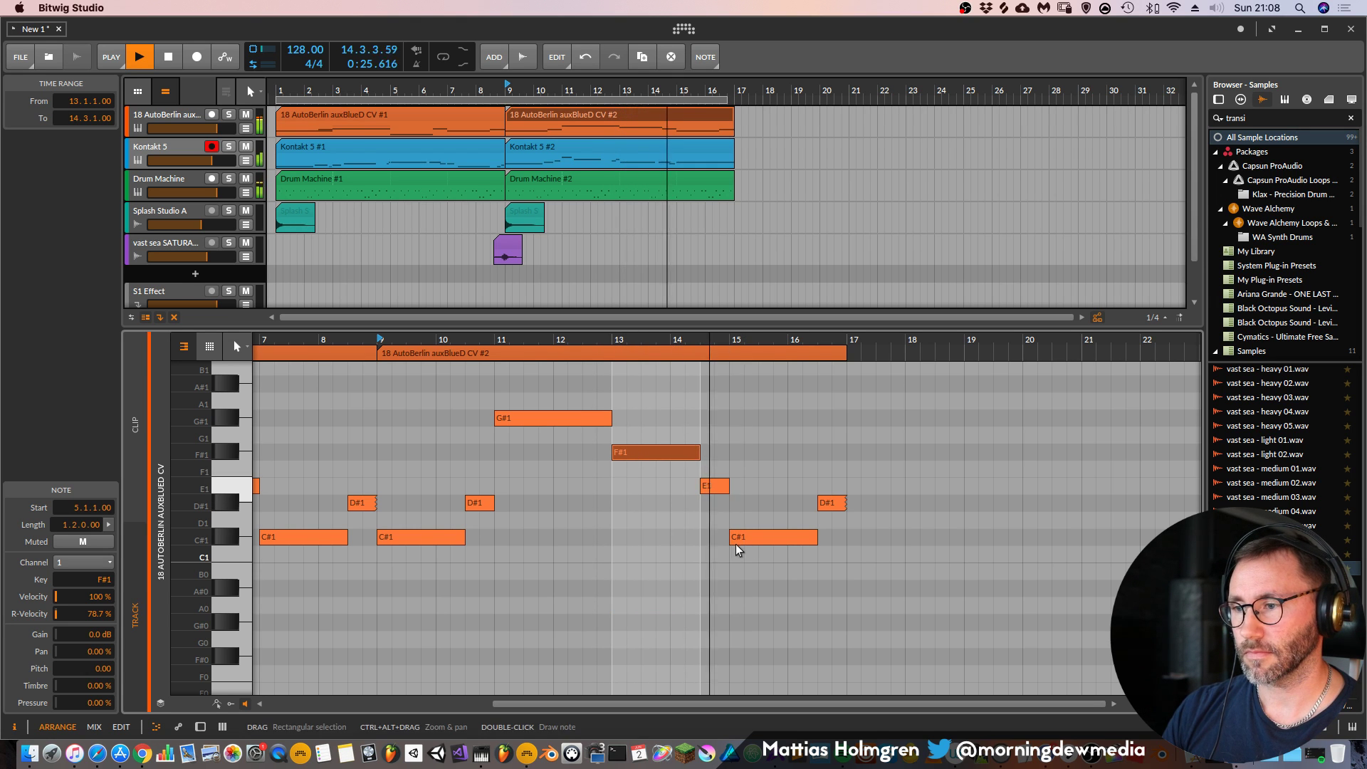
key("space")
left_click_drag(752, 536, 754, 437)
key("space")
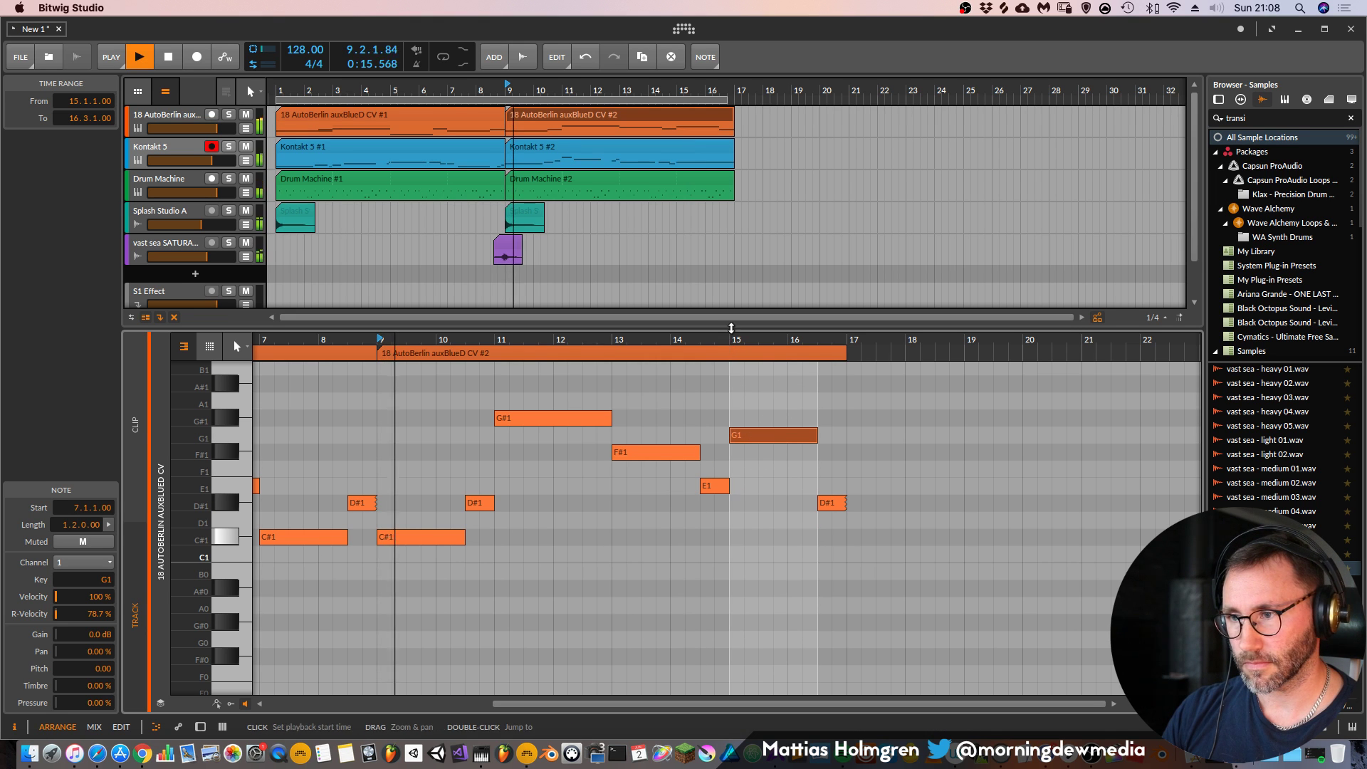
Delete the D#1 bass note at the end of bar 16 in the second AutoBerlin clip
left_click_drag(718, 341, 629, 458)
left_click(722, 503)
key("BackSpace")
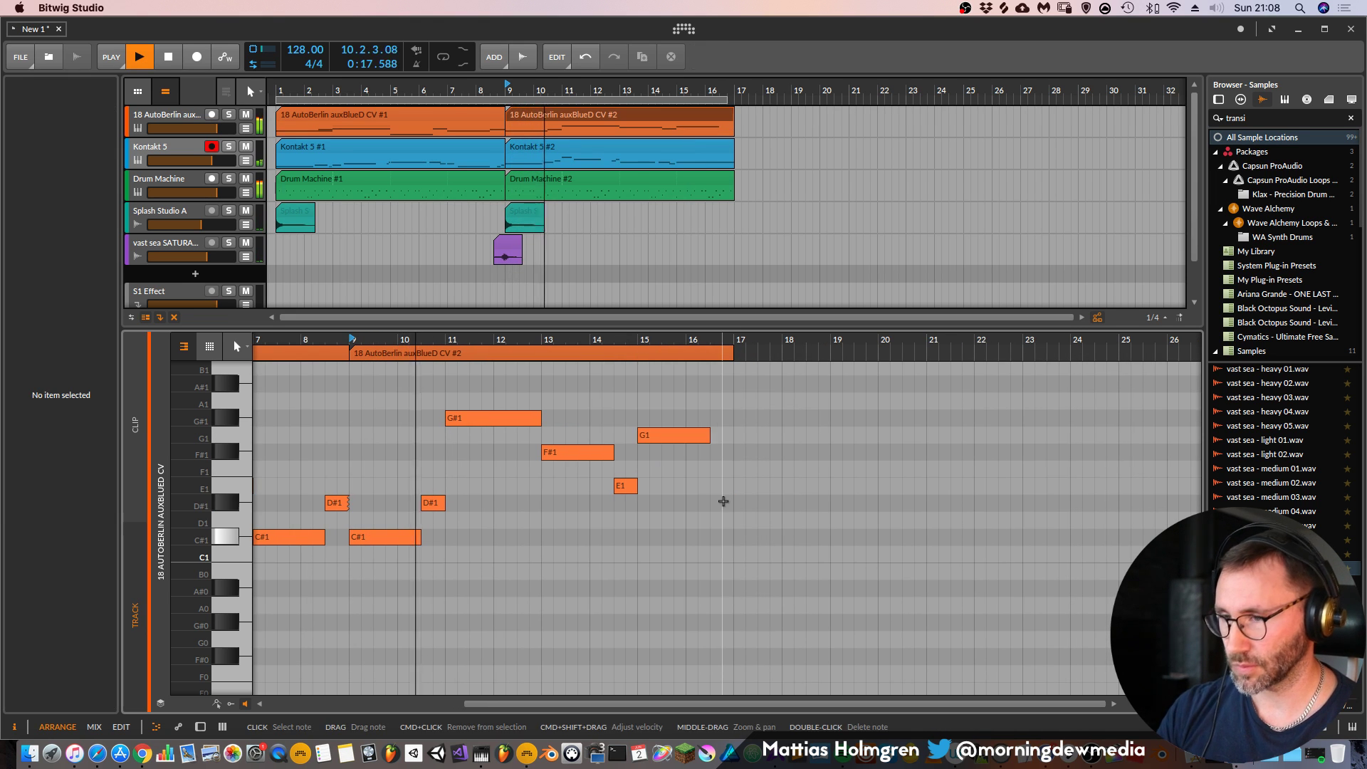
Lower the bass note at bar 11 to F#1 and audition the passage from bar 9 and from bar 11
key("space")
left_click_drag(466, 415, 467, 456)
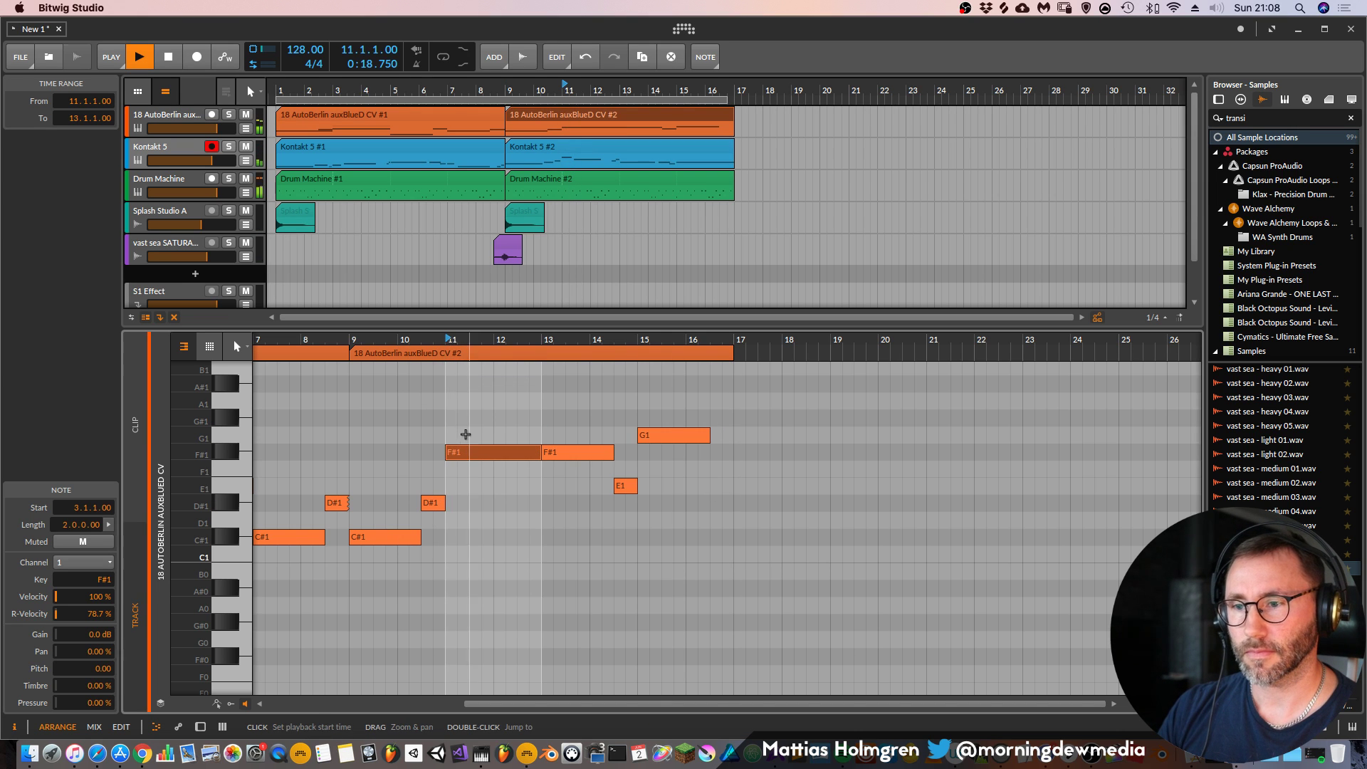
key("space")
left_click(349, 340)
key("space")
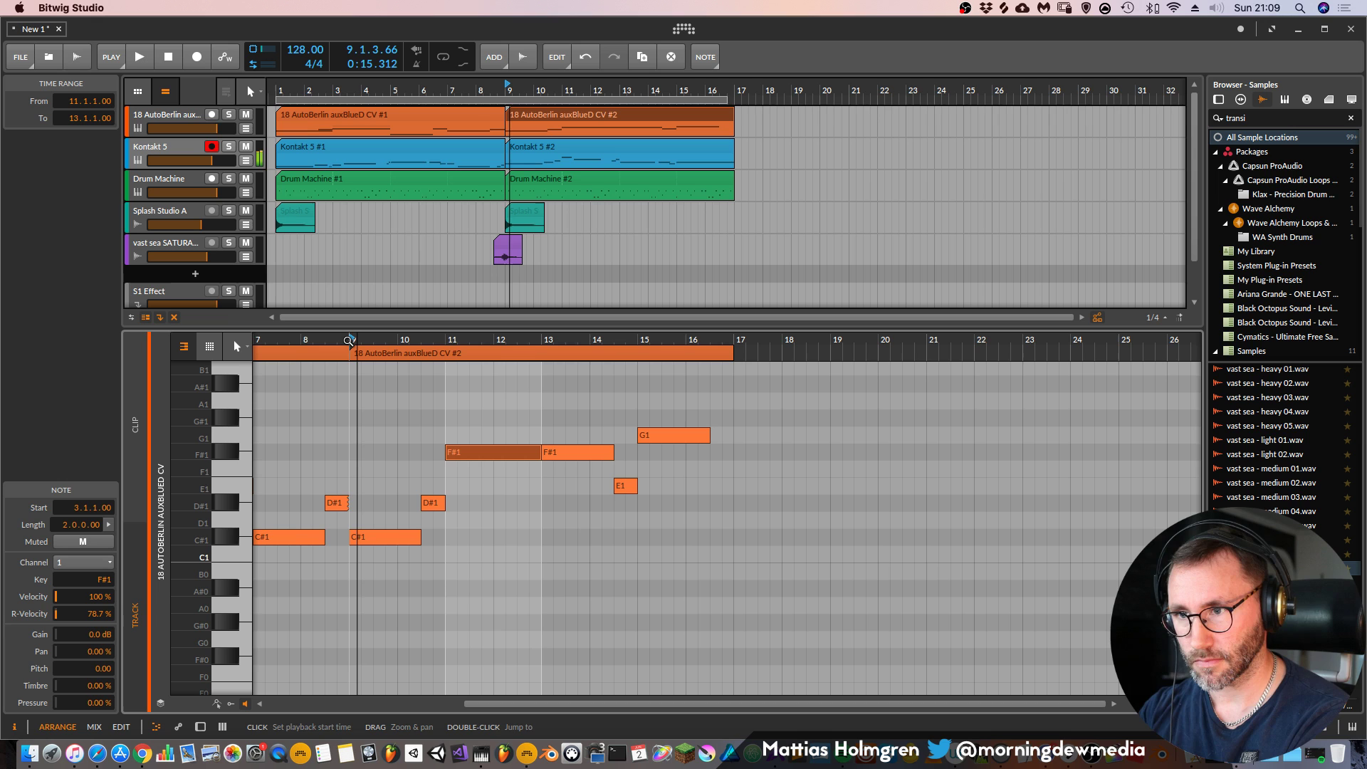
key("space")
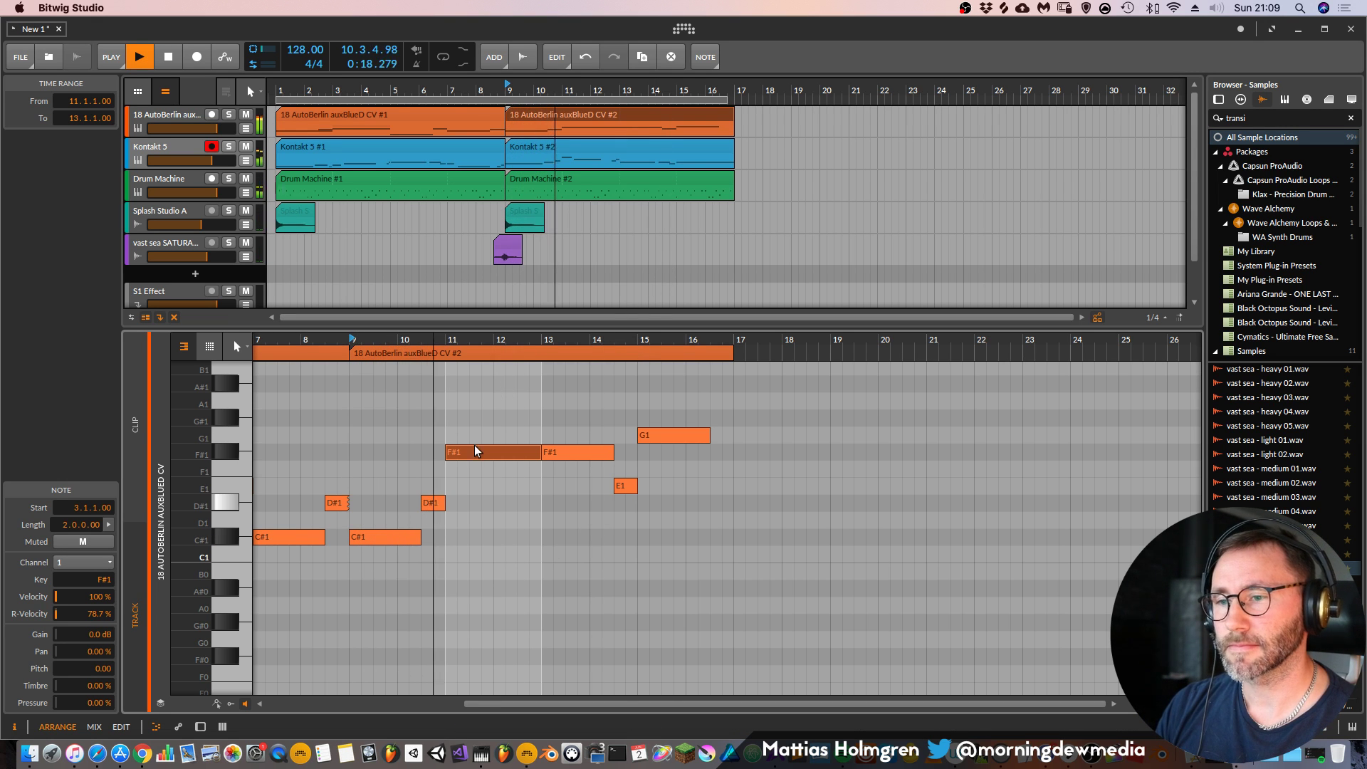
key("space")
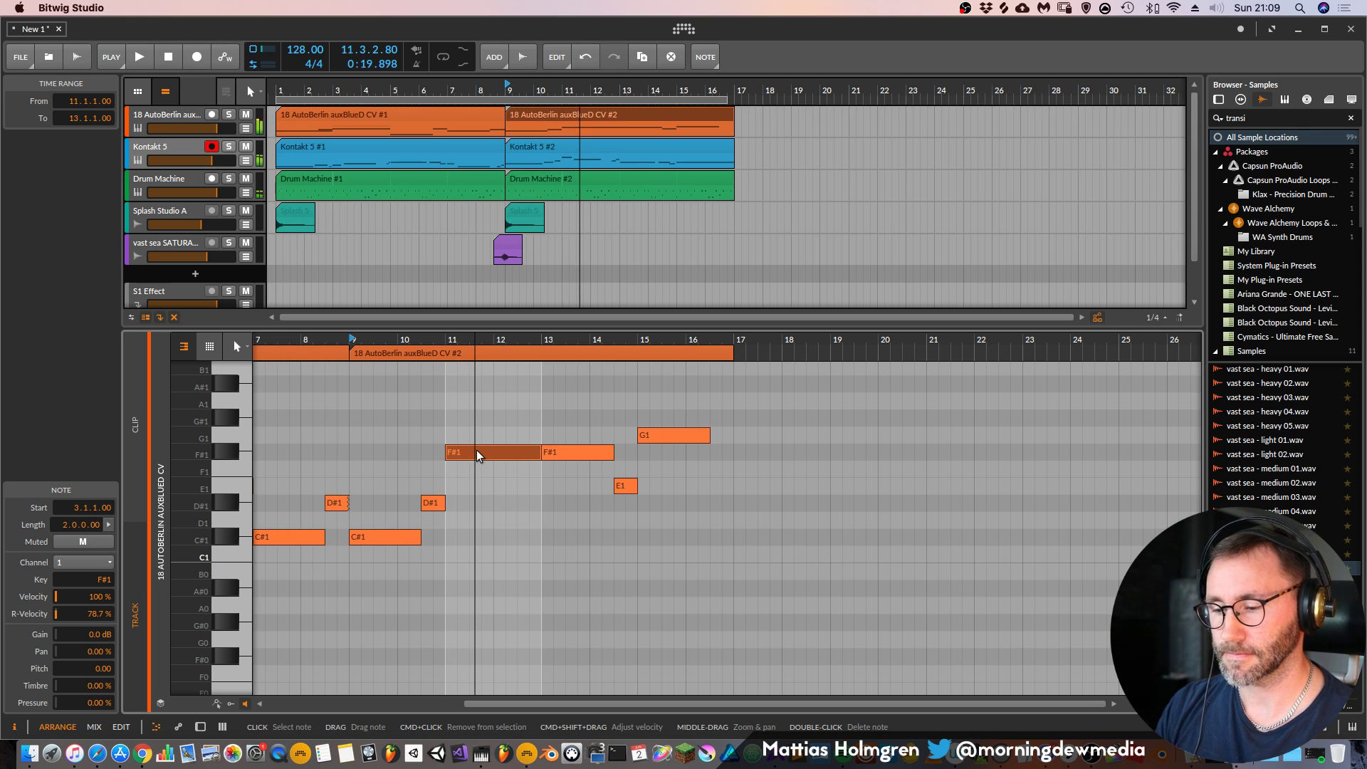
left_click(447, 340)
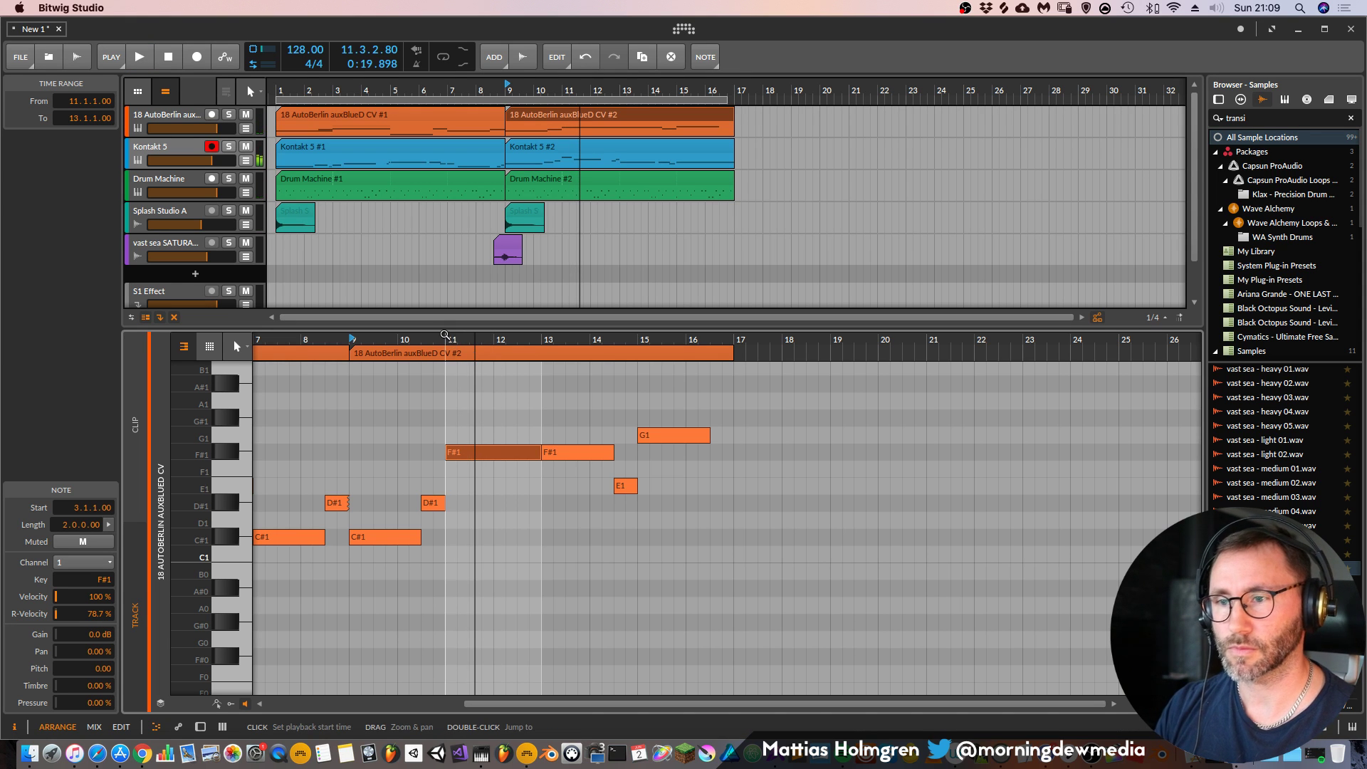
key("space")
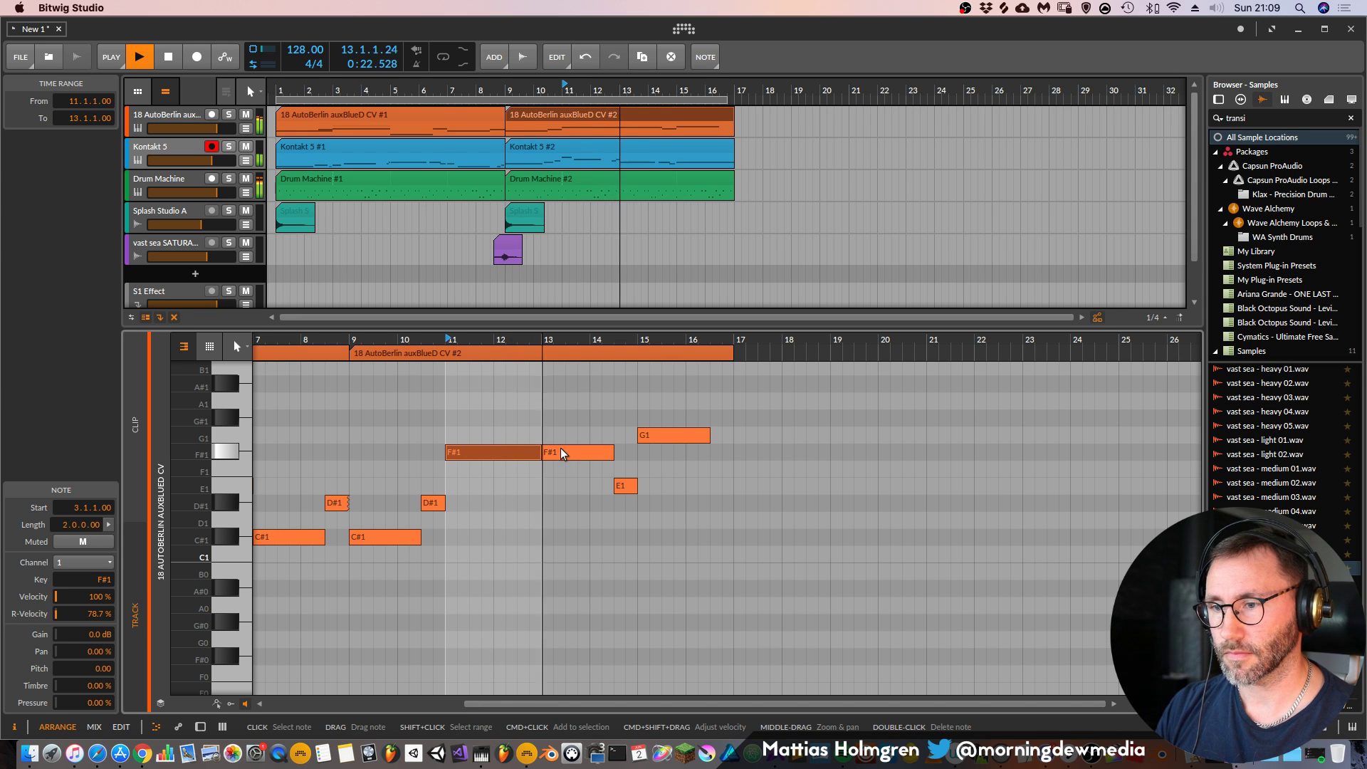
Lower the bass note at bar 13 to E1 and audition the second bass clip from bar 9
key("space")
left_click_drag(559, 456, 560, 478)
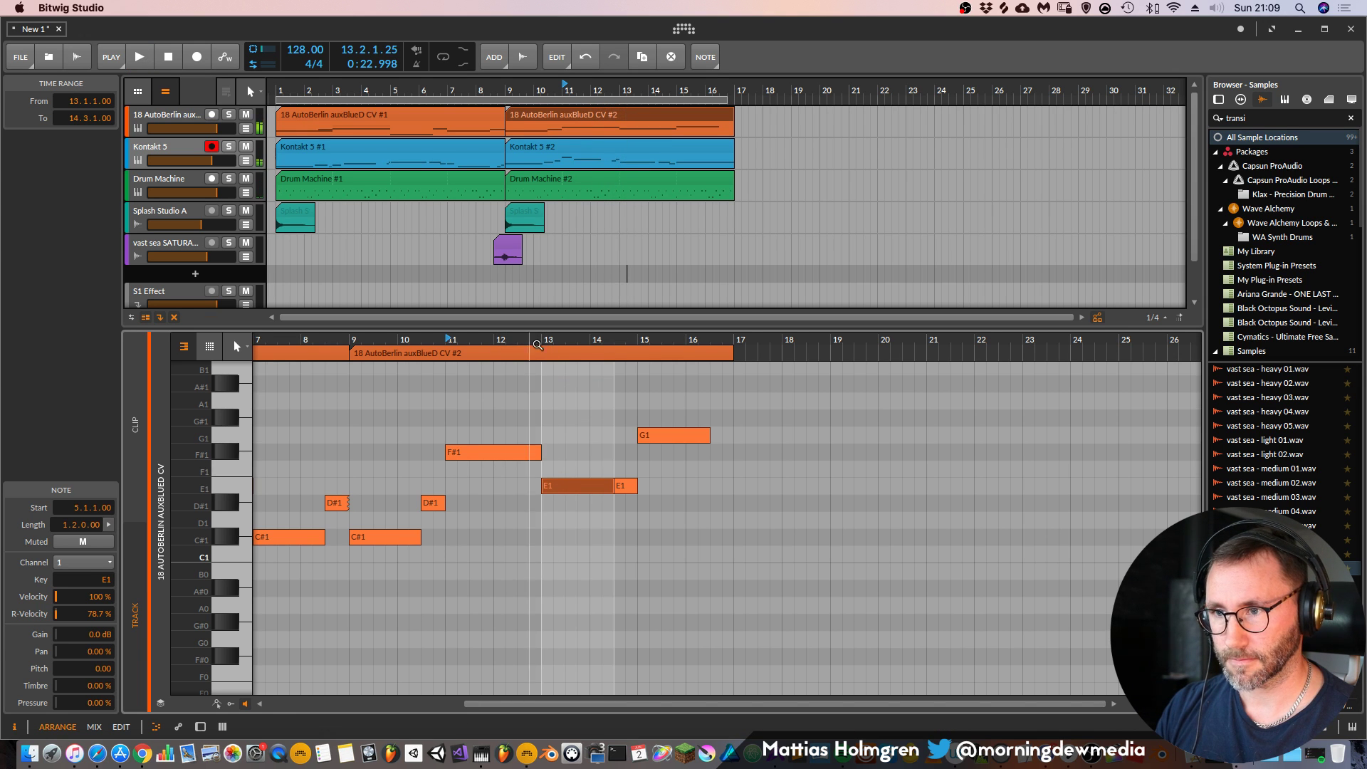
left_click_drag(538, 345, 533, 346)
key("space")
left_click(349, 341)
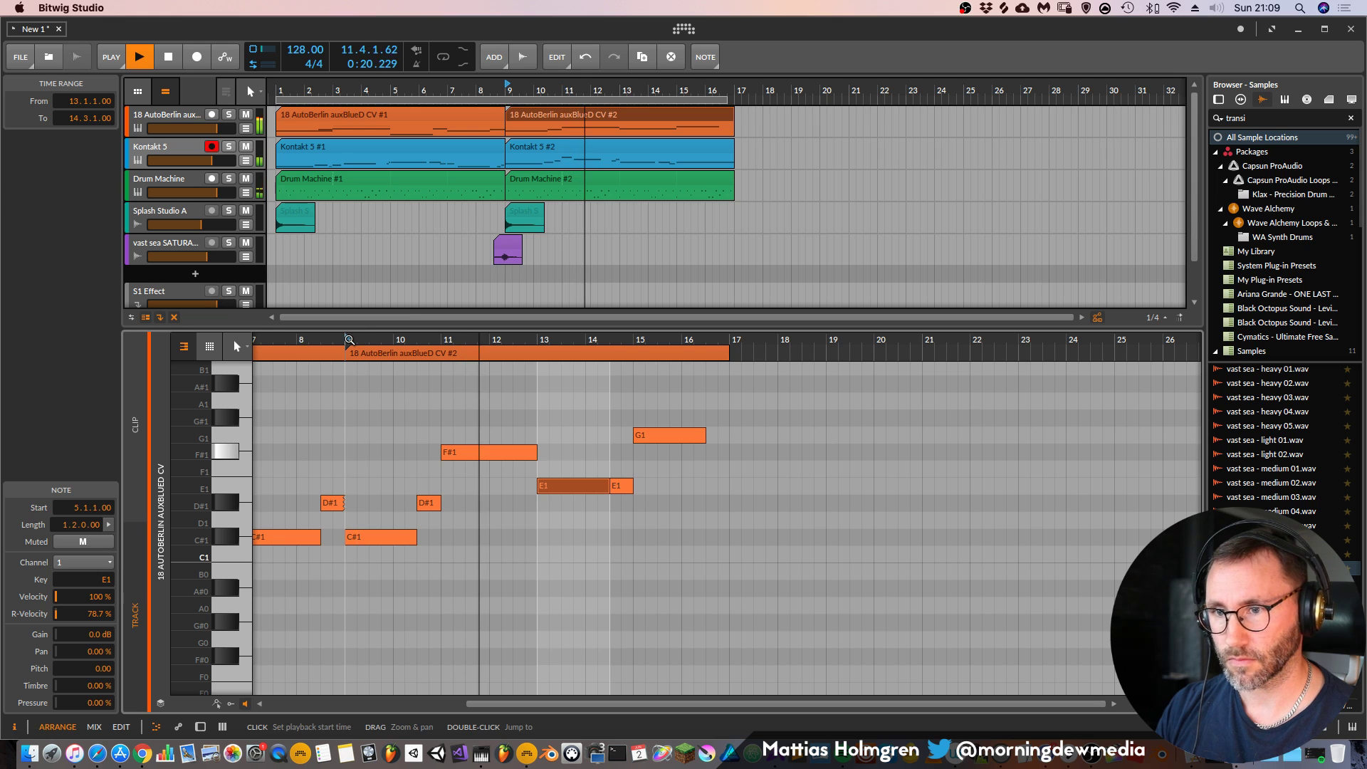
left_click_drag(349, 341, 335, 356)
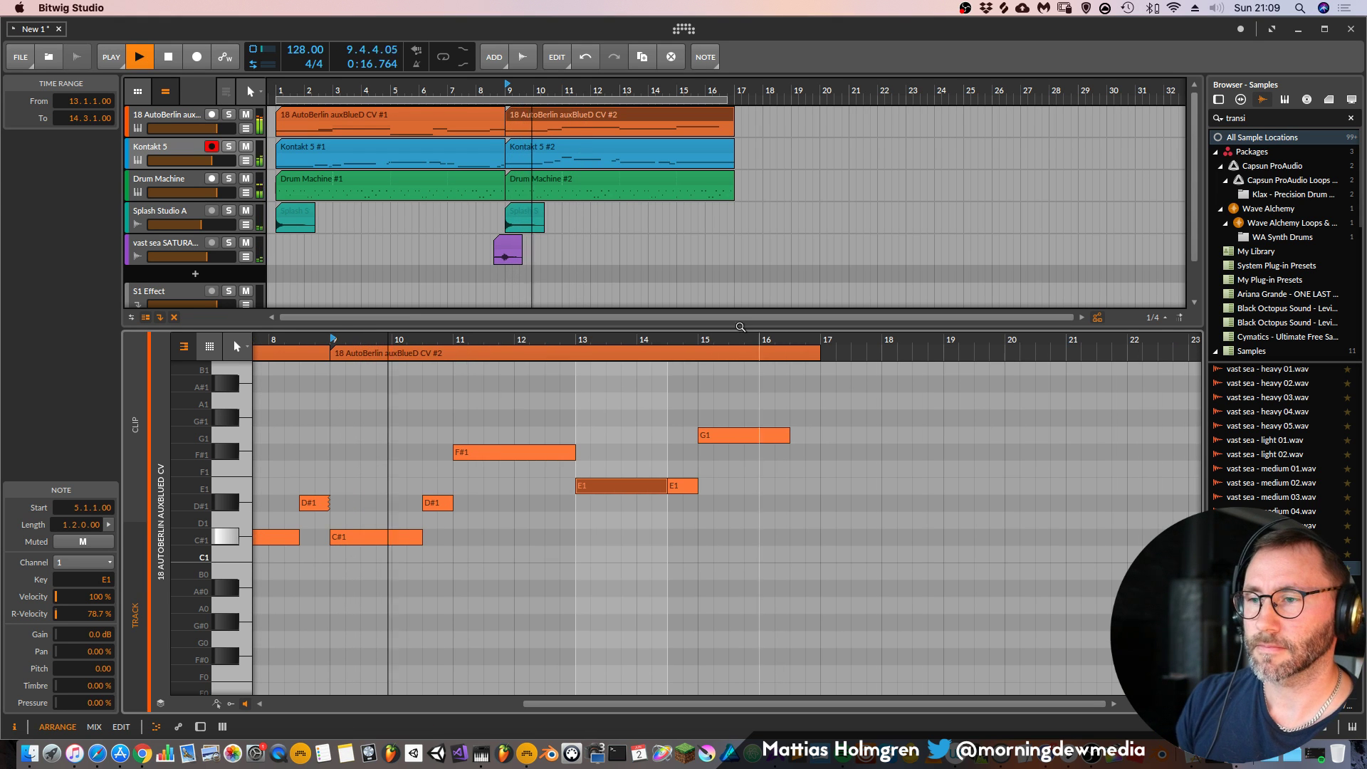
right_click(697, 339)
left_click(639, 332)
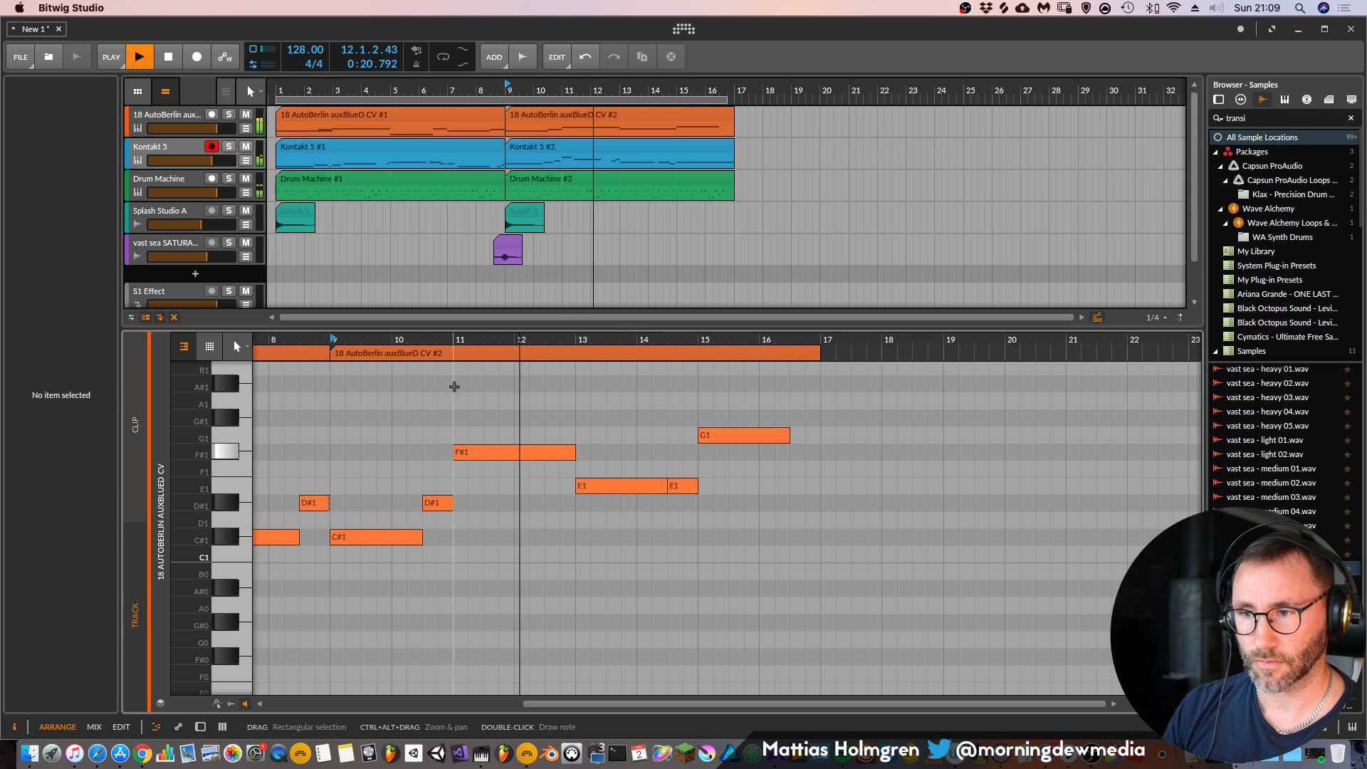
Lower the bass note at bar 15 to F#1 and raise the short note just before it to G#1
mouse_move(715, 433)
left_mouse_down()
mouse_move(713, 417)
mouse_move(718, 458)
mouse_move(675, 425)
left_mouse_up()
key("space")
left_click(698, 342)
key("space")
key("space")
left_click(680, 489)
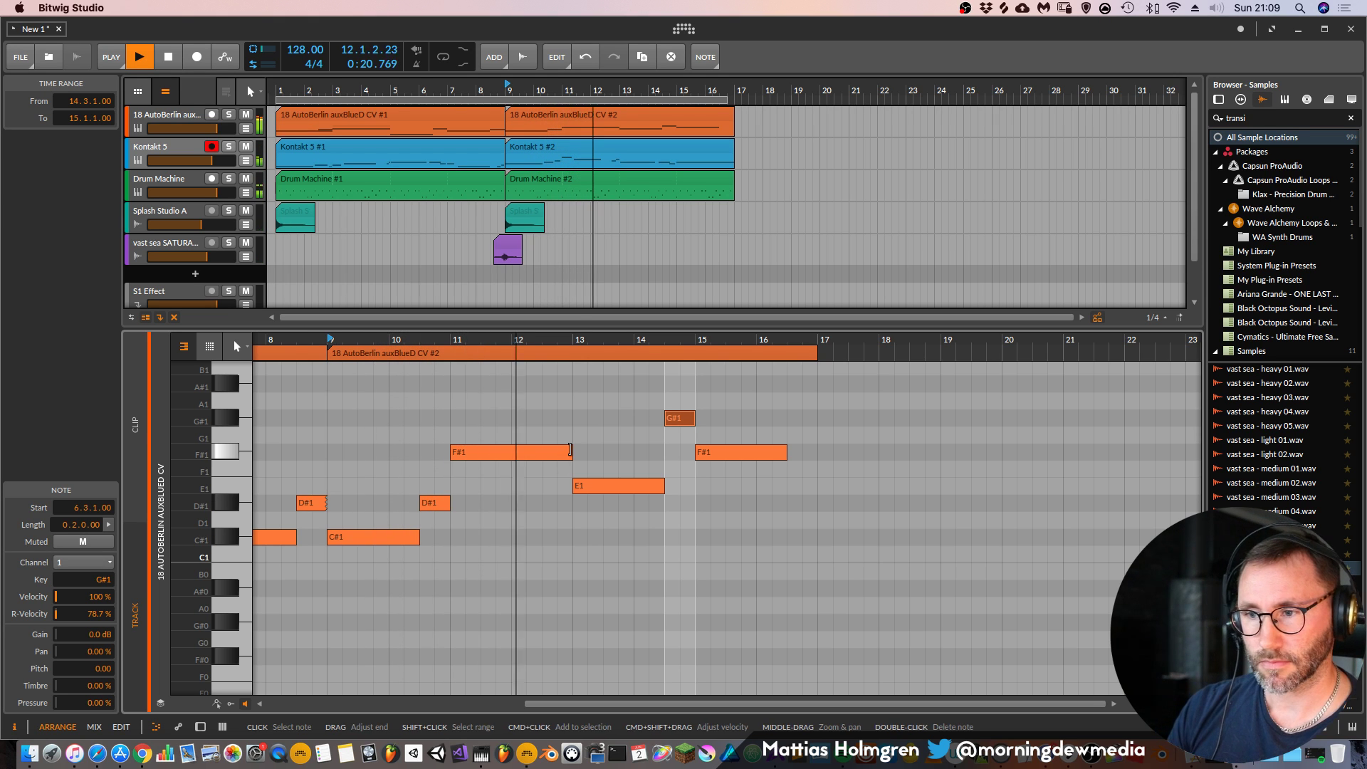
Shorten the bass note at bar 11 to one bar and add a one-bar D#1 at bar 12, auditioning from bar 11
left_click_drag(570, 450, 511, 451)
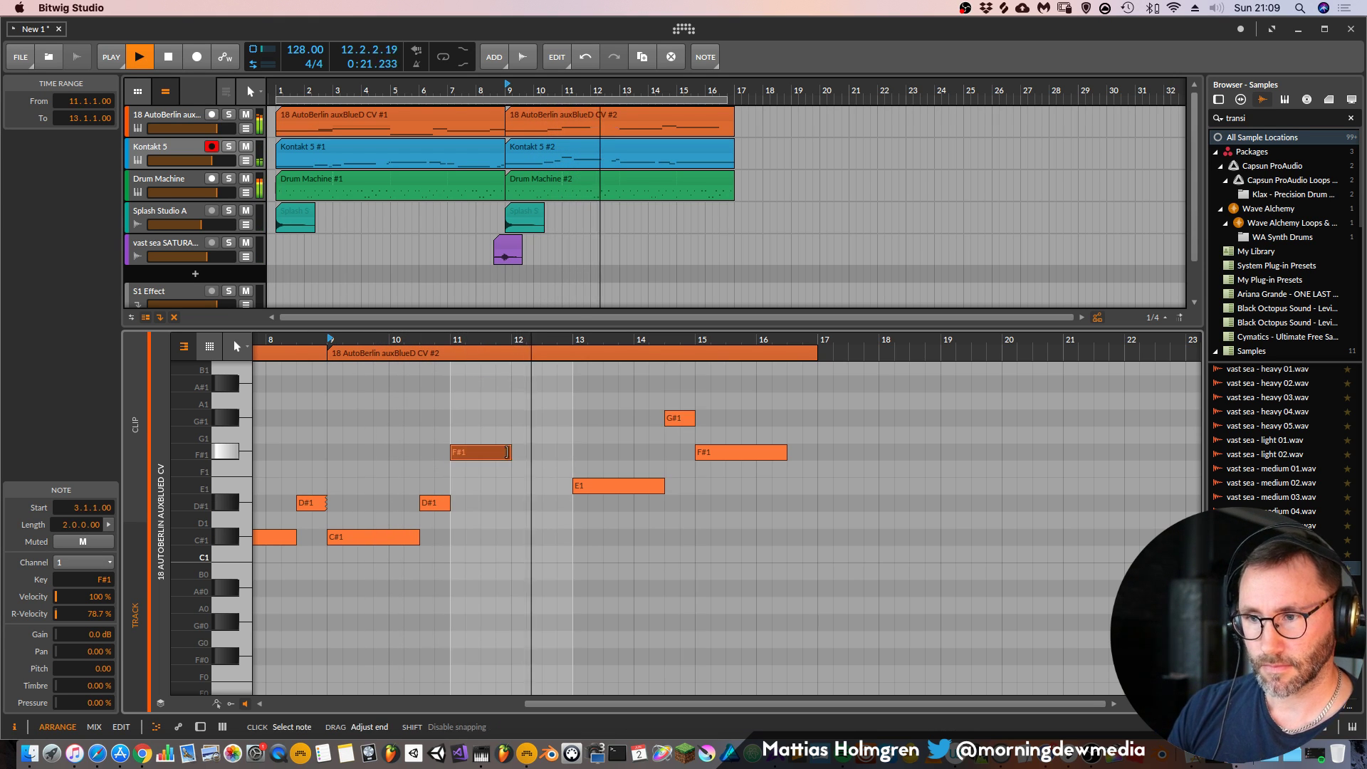
double_click(517, 500)
double_click(456, 340)
left_click_drag(456, 340, 527, 346)
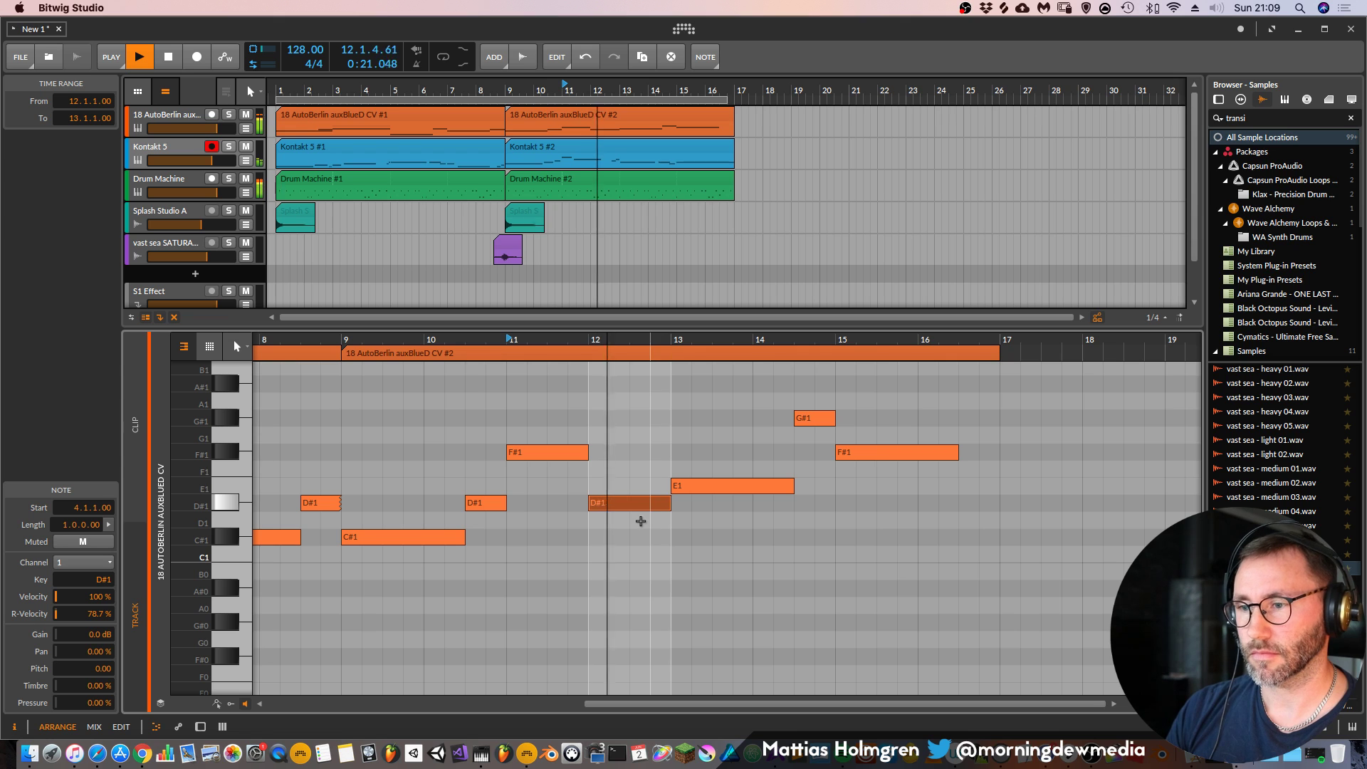
left_click_drag(733, 341, 779, 326)
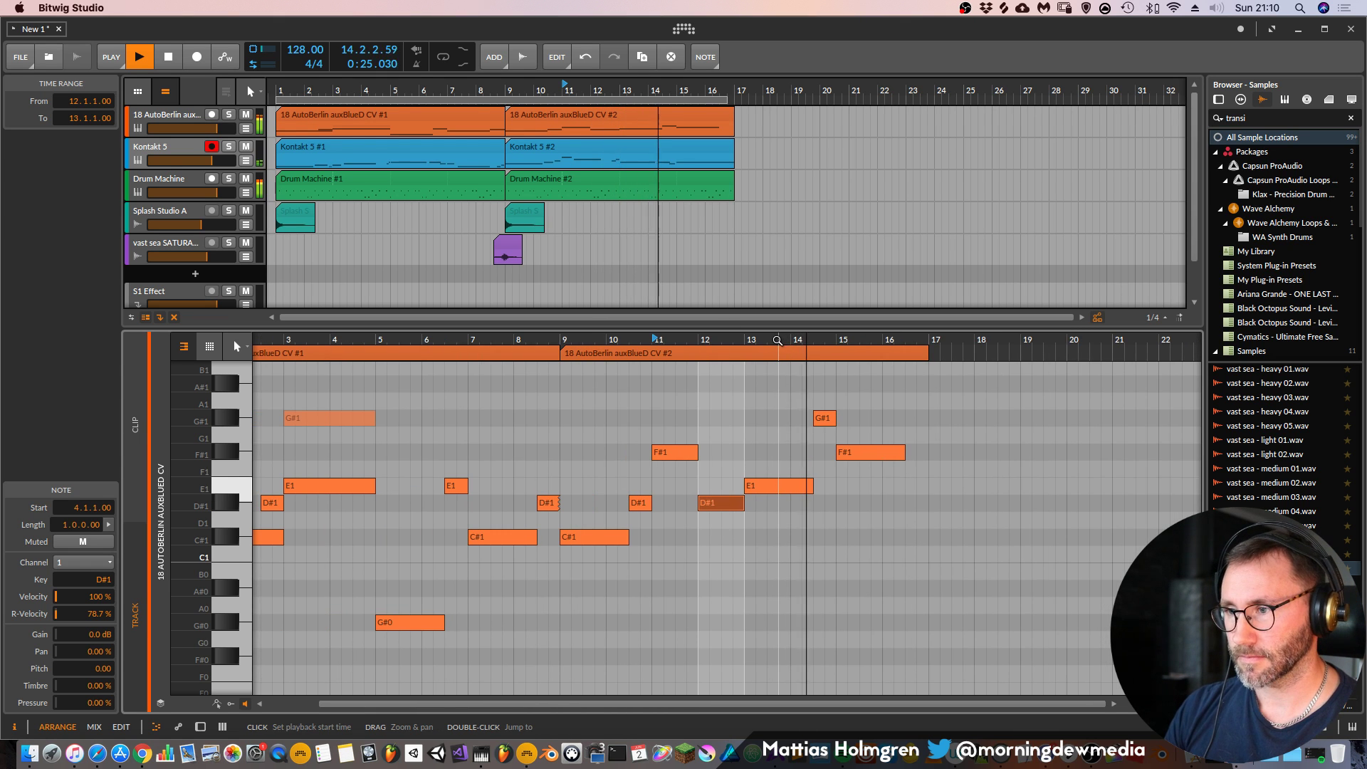
Play the arrangement from bar 1 and select the AutoBerlin bass track
key("alt+2")
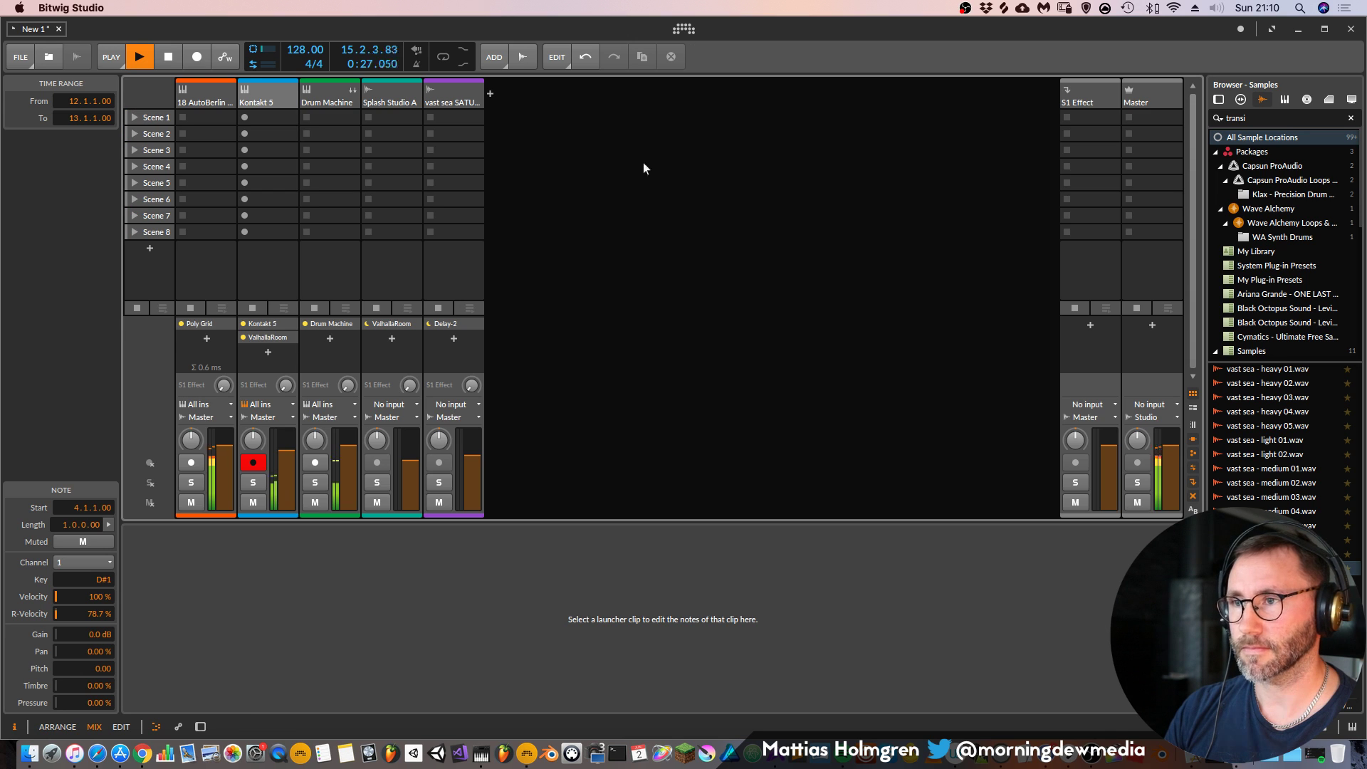
key("alt+1")
left_click_drag(456, 90, 521, 98)
key("space")
key("space")
key("super+s")
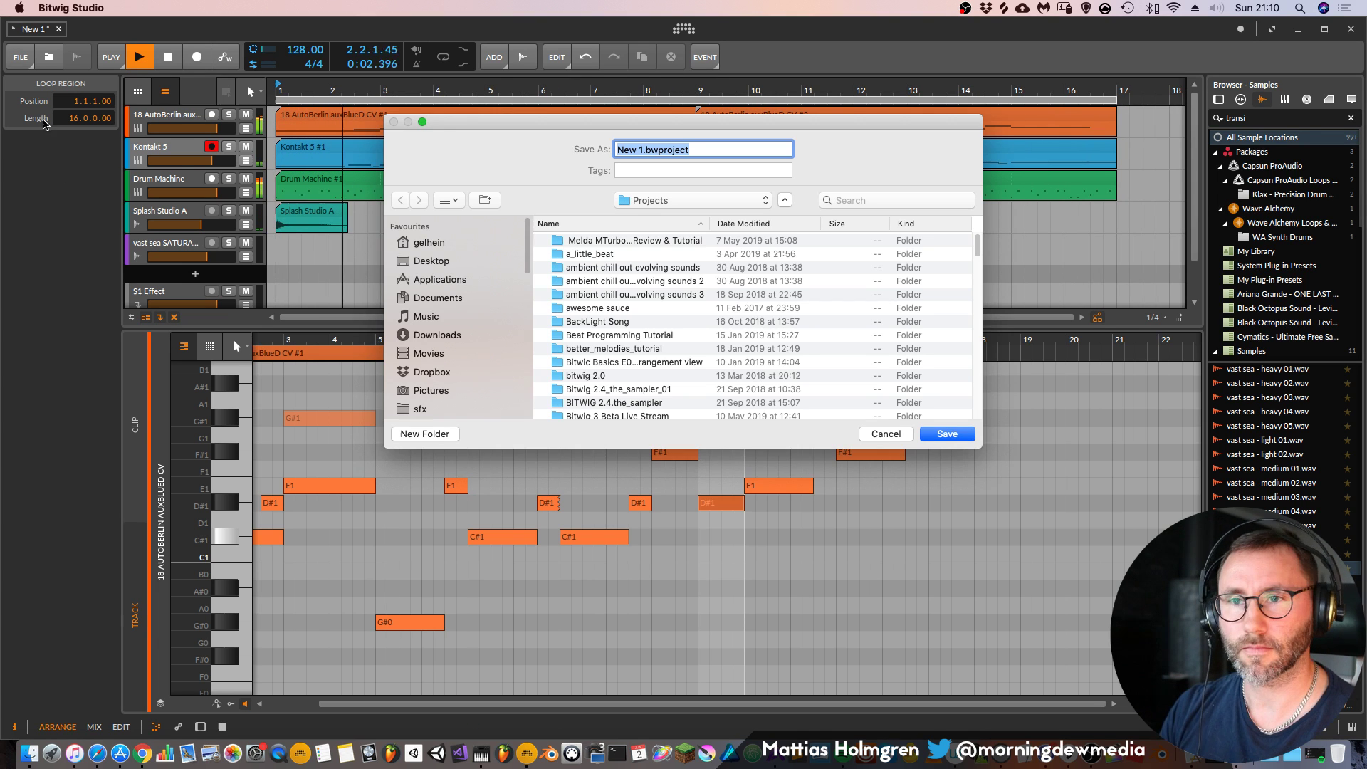
left_click(888, 435)
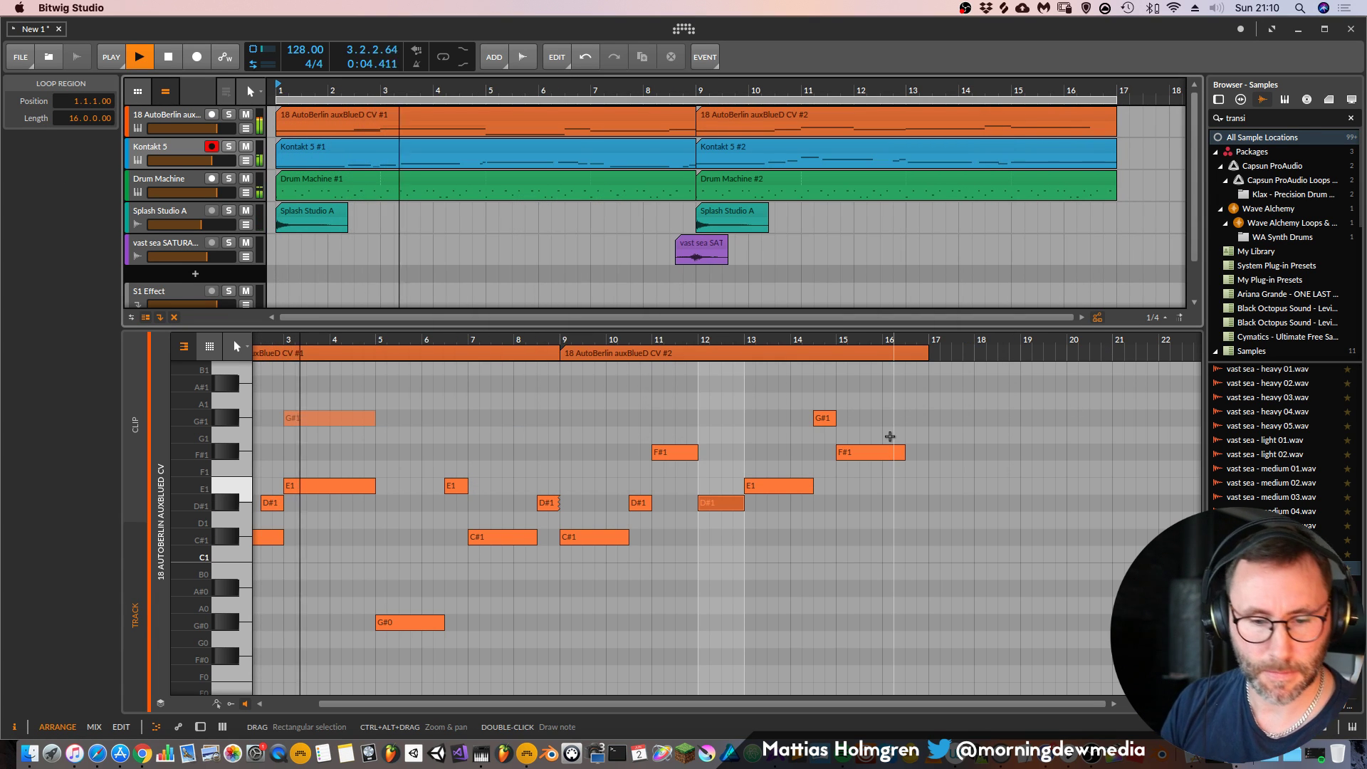
left_click(190, 115)
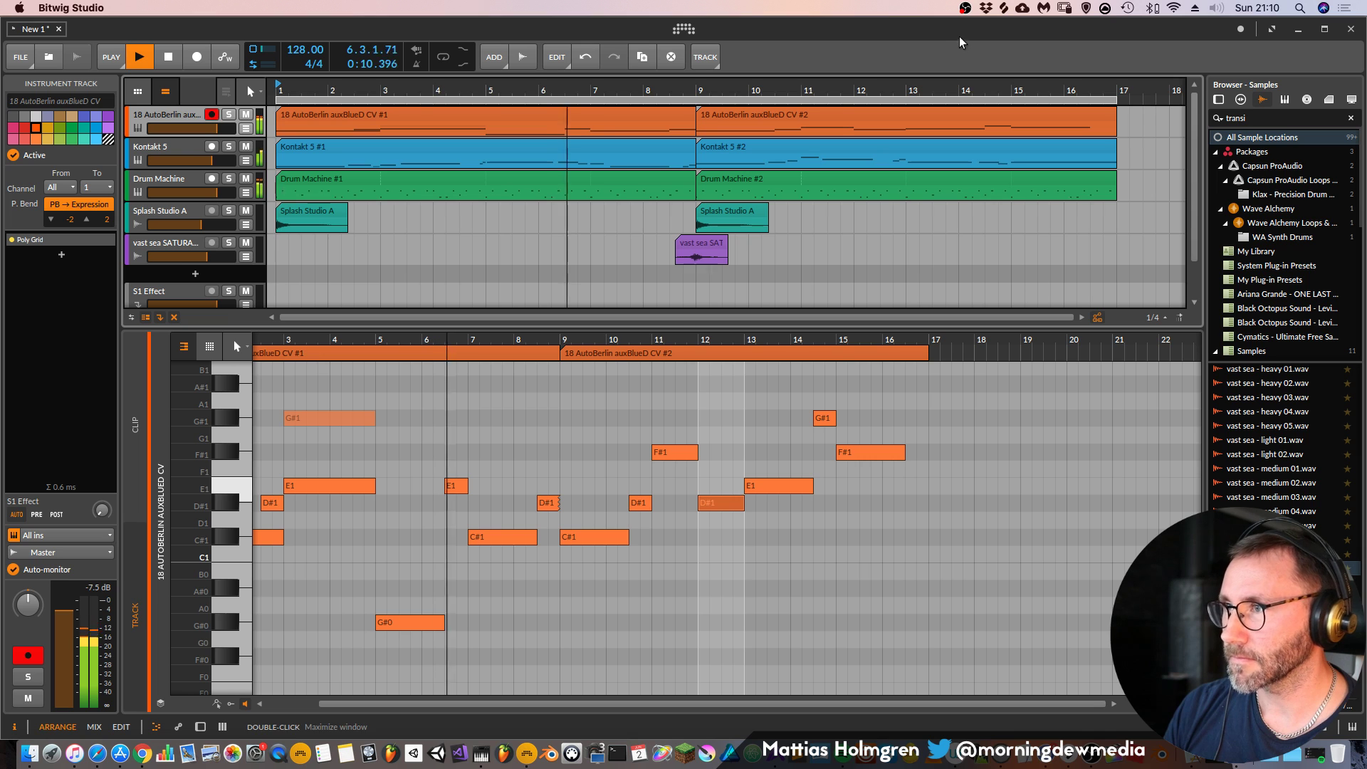
left_click_drag(919, 86, 705, 78)
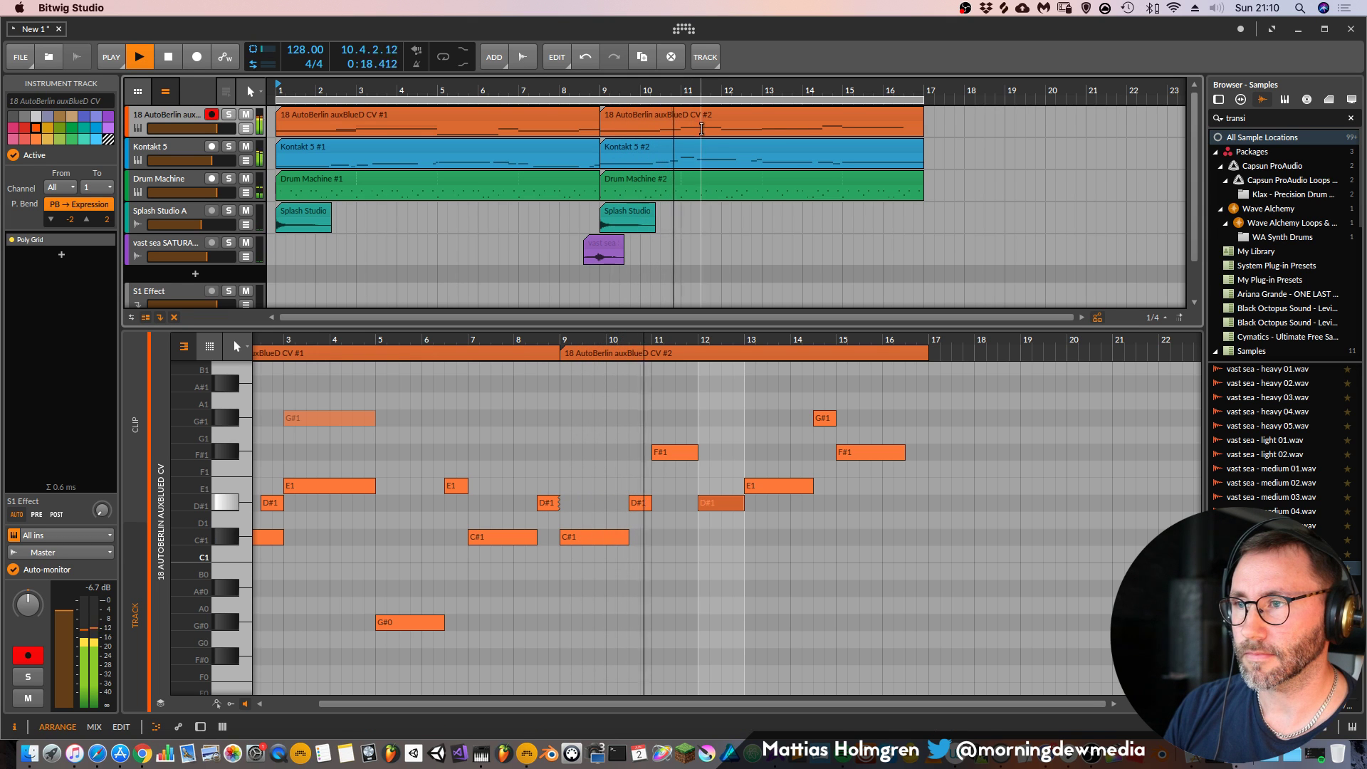
Open the second AutoBerlin bass clip and review its notes against the first clip during playback
left_click(708, 119)
double_click(708, 116)
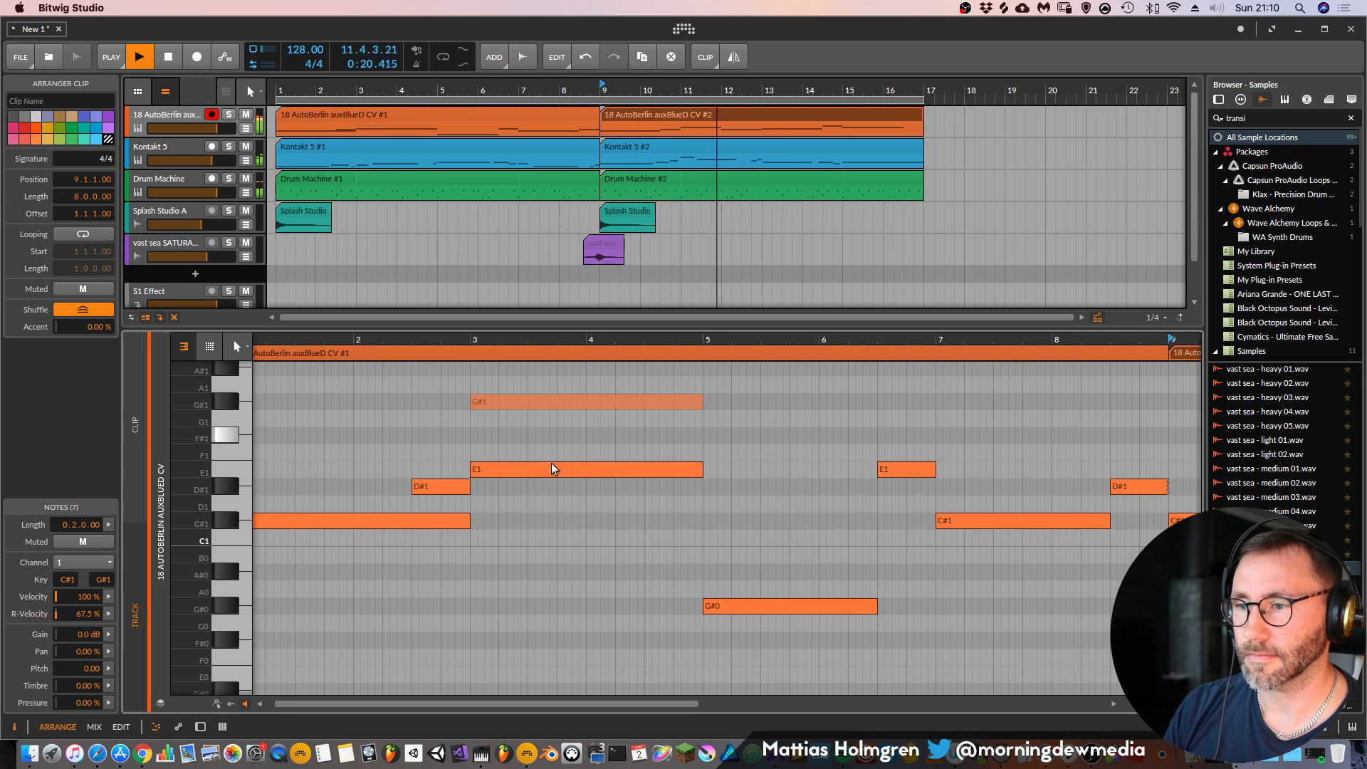
left_click_drag(604, 342, 604, 399)
left_click_drag(410, 340, 410, 319)
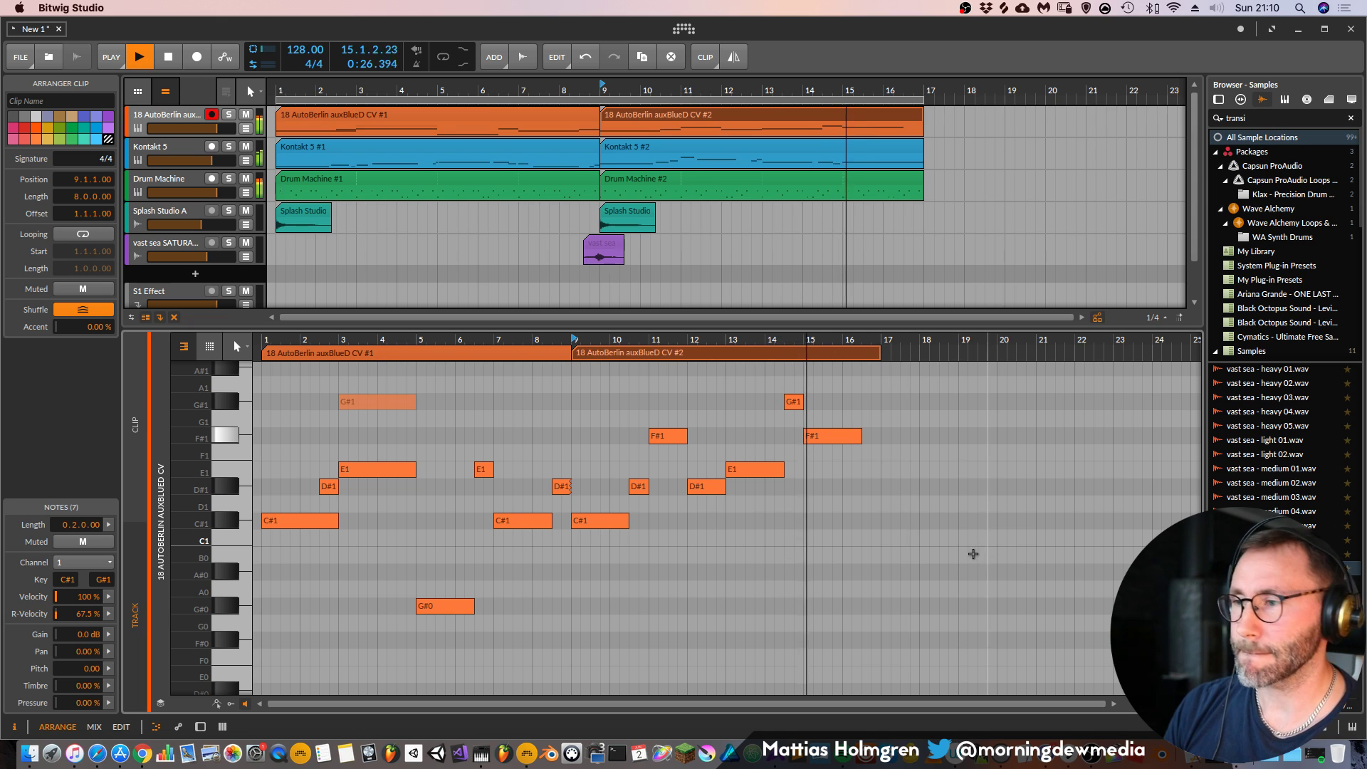
key("space")
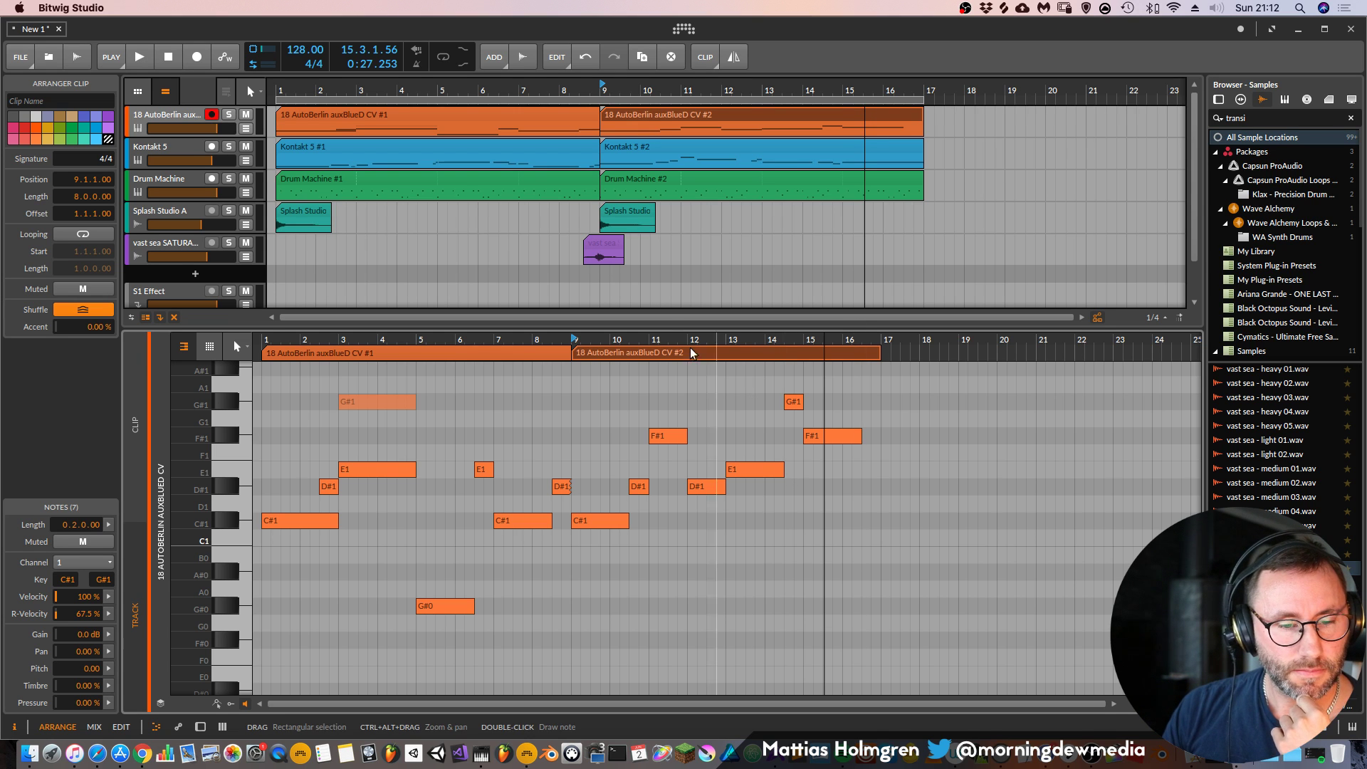
key("space")
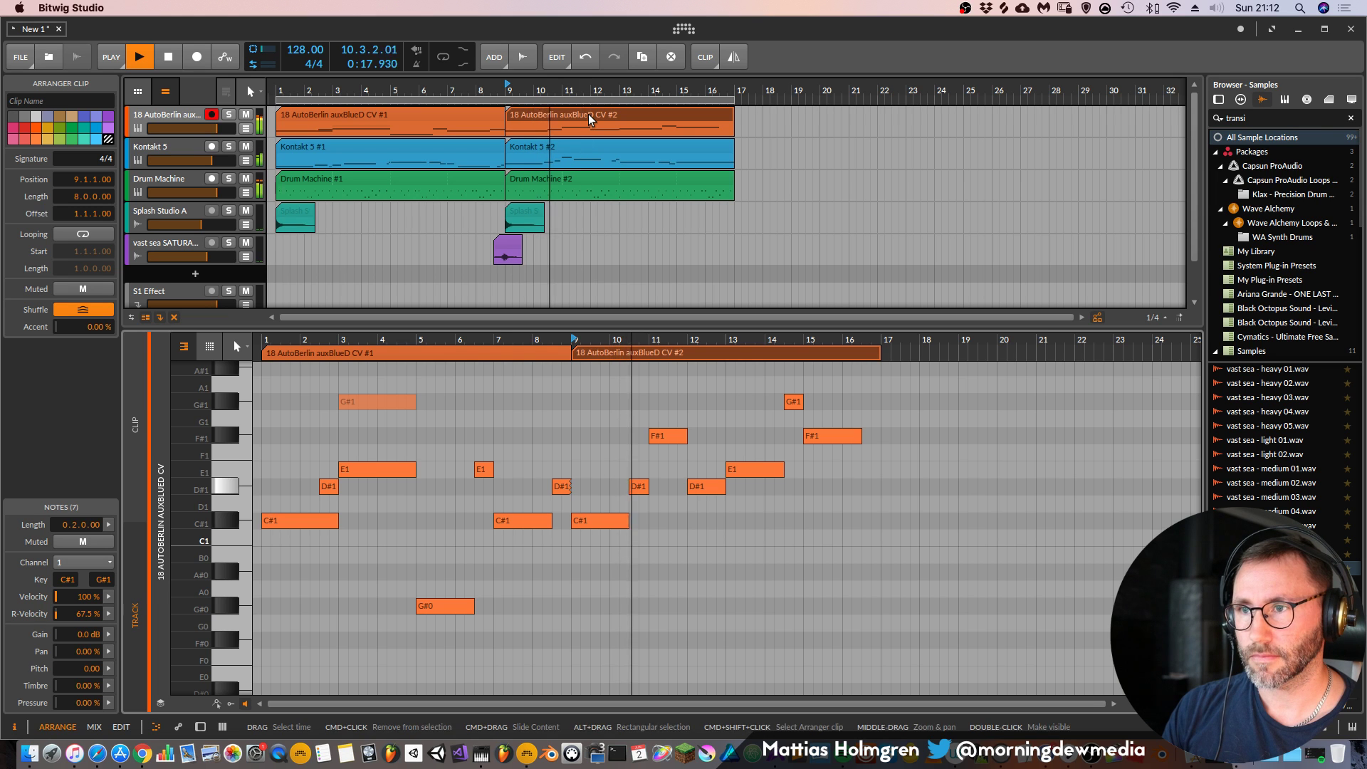
double_click(589, 119)
left_click_drag(552, 340, 552, 306)
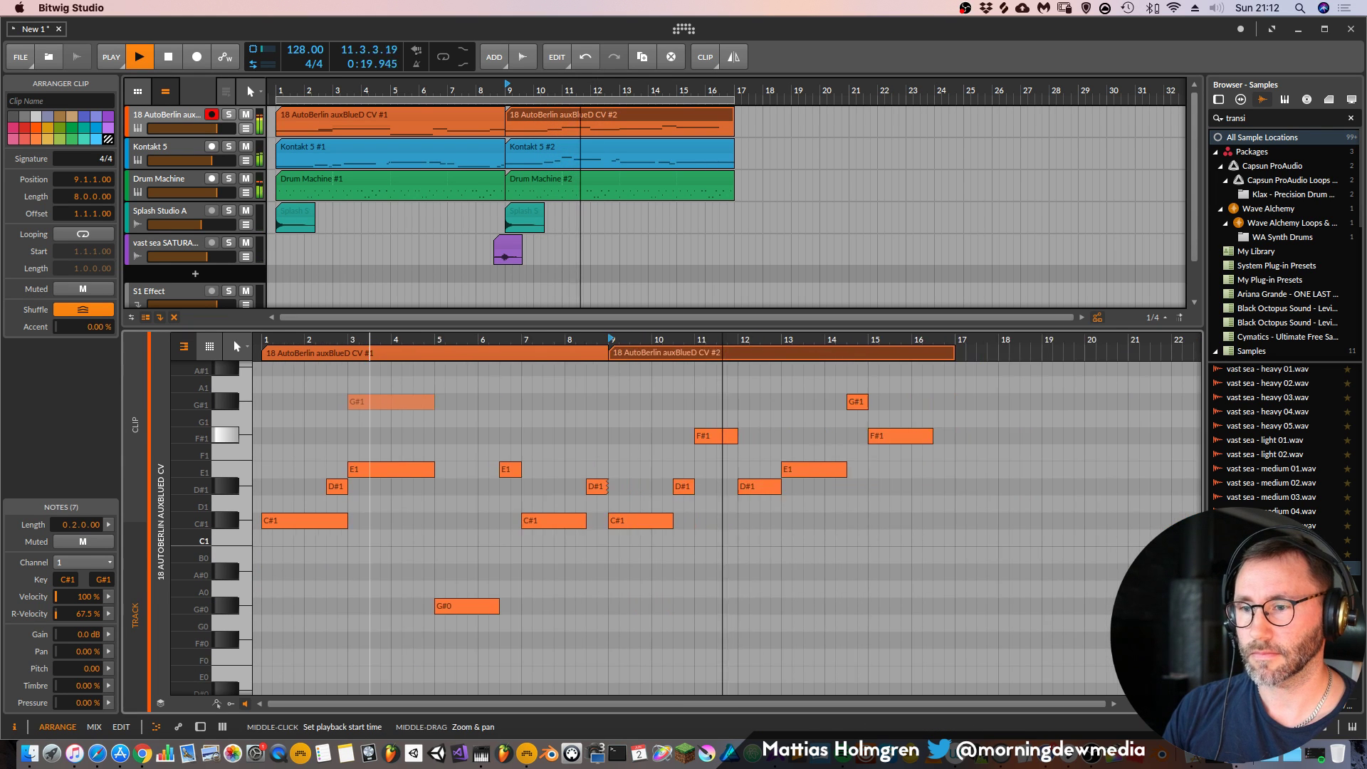
Raise the bass note at bar 11 to G#1, audition from there, and delete the muted G#1 at bar 3
key("space")
left_click(689, 436)
left_click_drag(690, 435, 689, 403)
left_click(670, 341)
key("space")
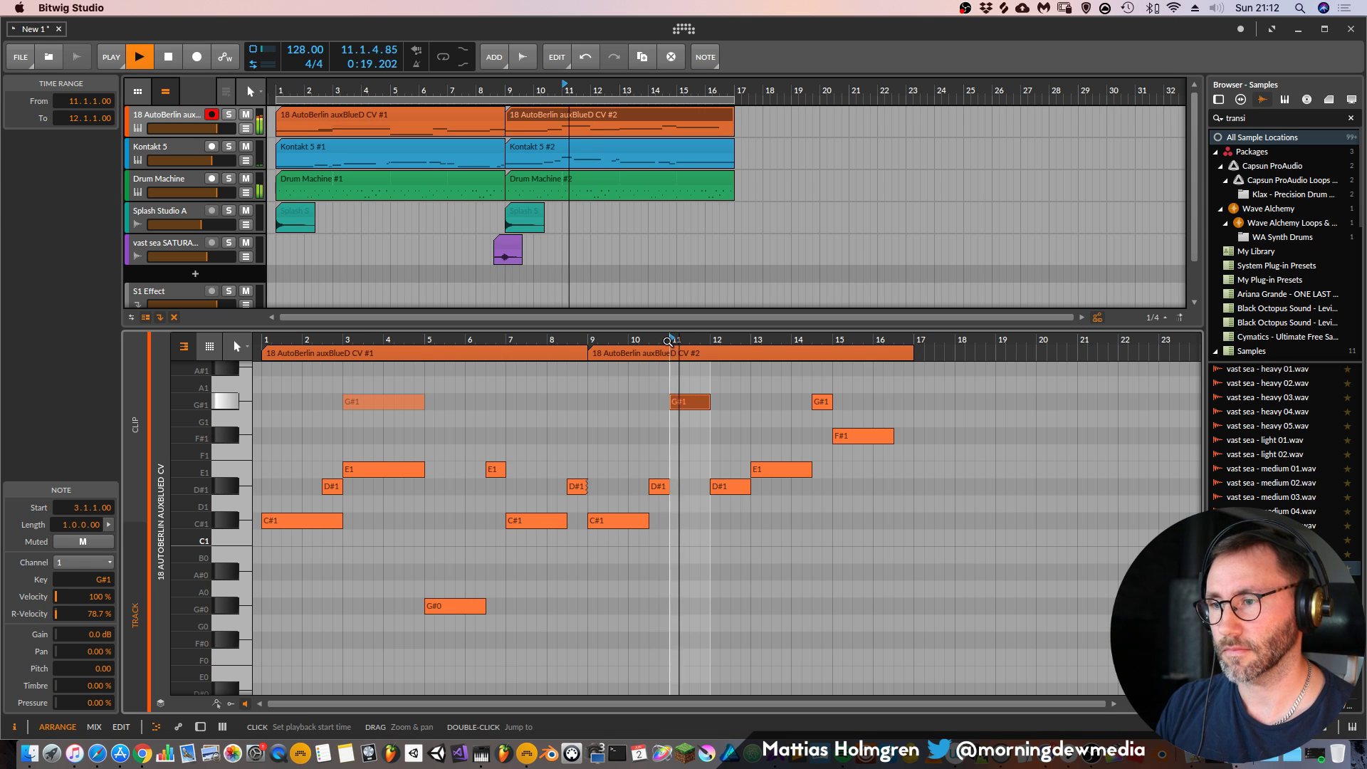
double_click(669, 341)
left_click_drag(669, 342, 635, 356)
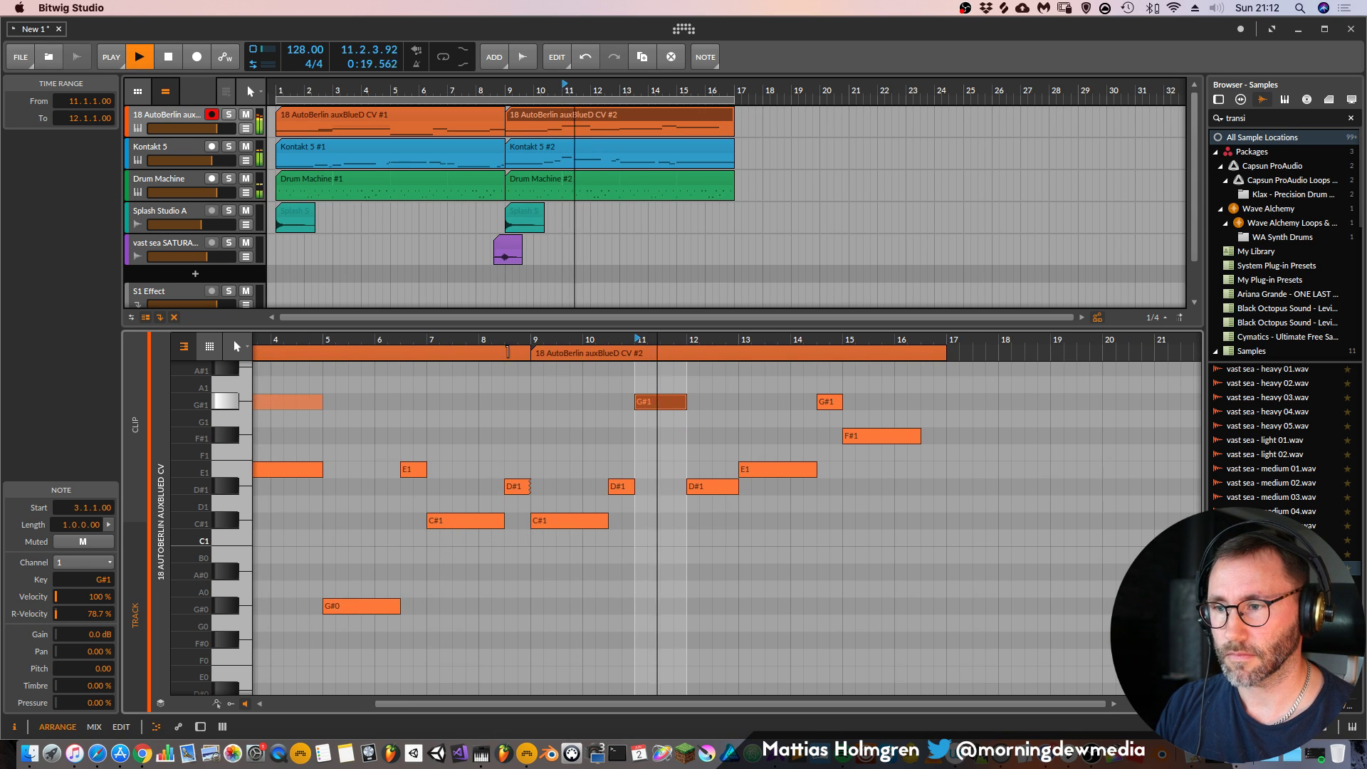
double_click(305, 403)
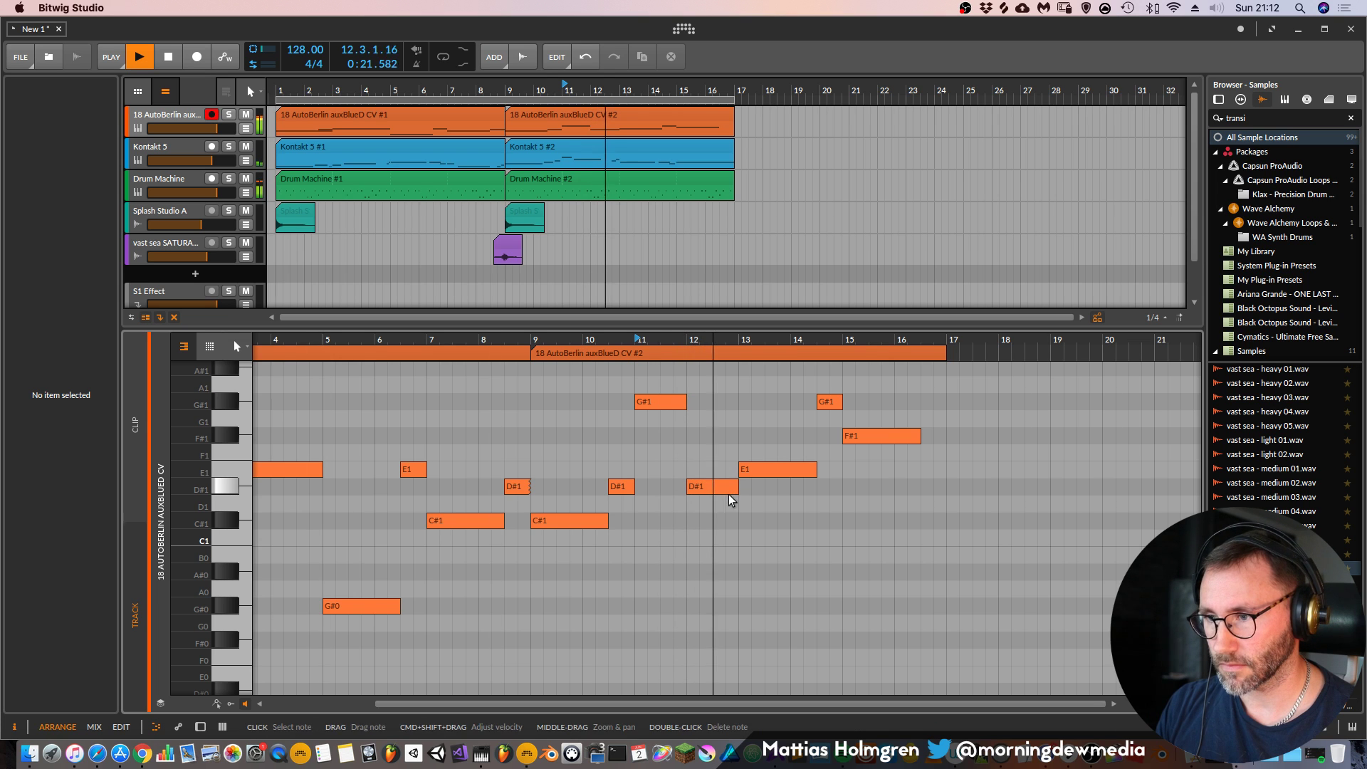
Show the bass track's device chain and return the stopped playback position to bar 1
key("d")
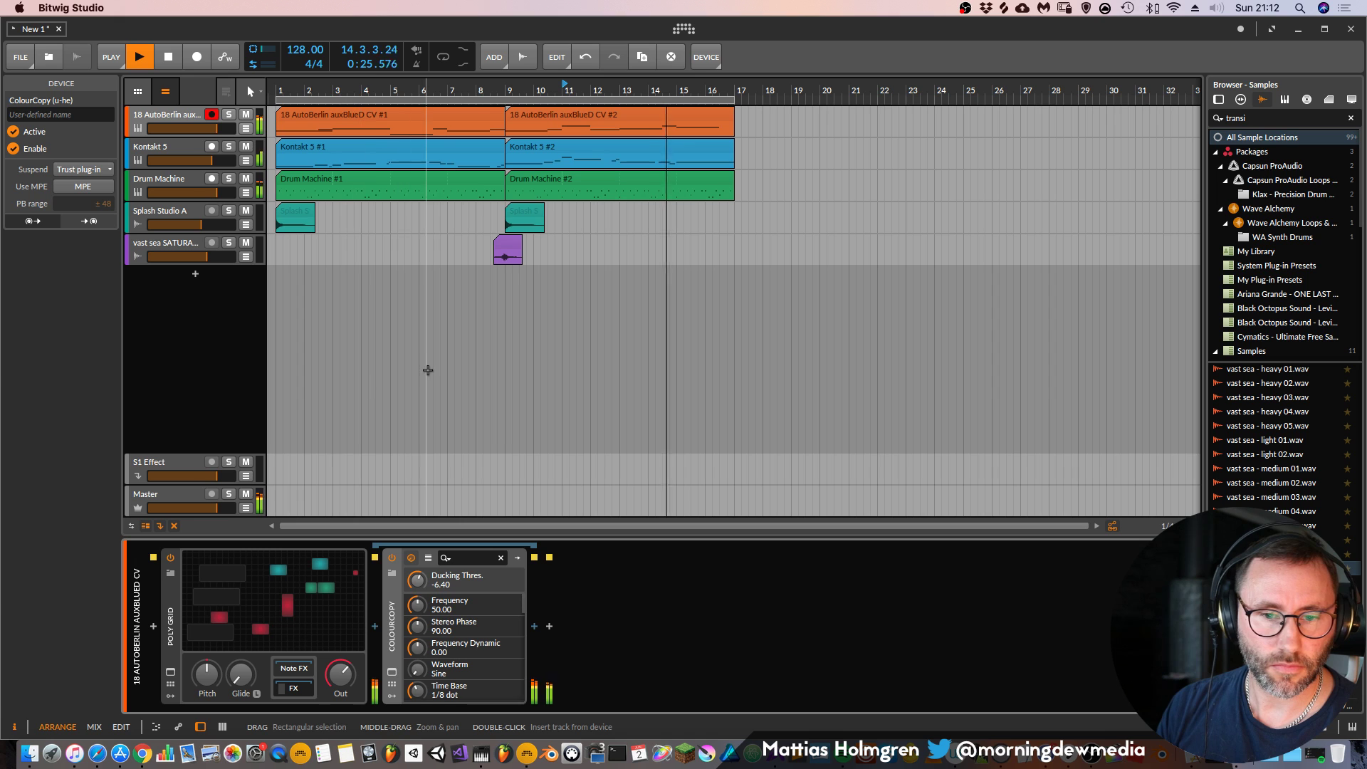
left_click_drag(490, 91, 683, 124)
left_click(275, 90)
key("space")
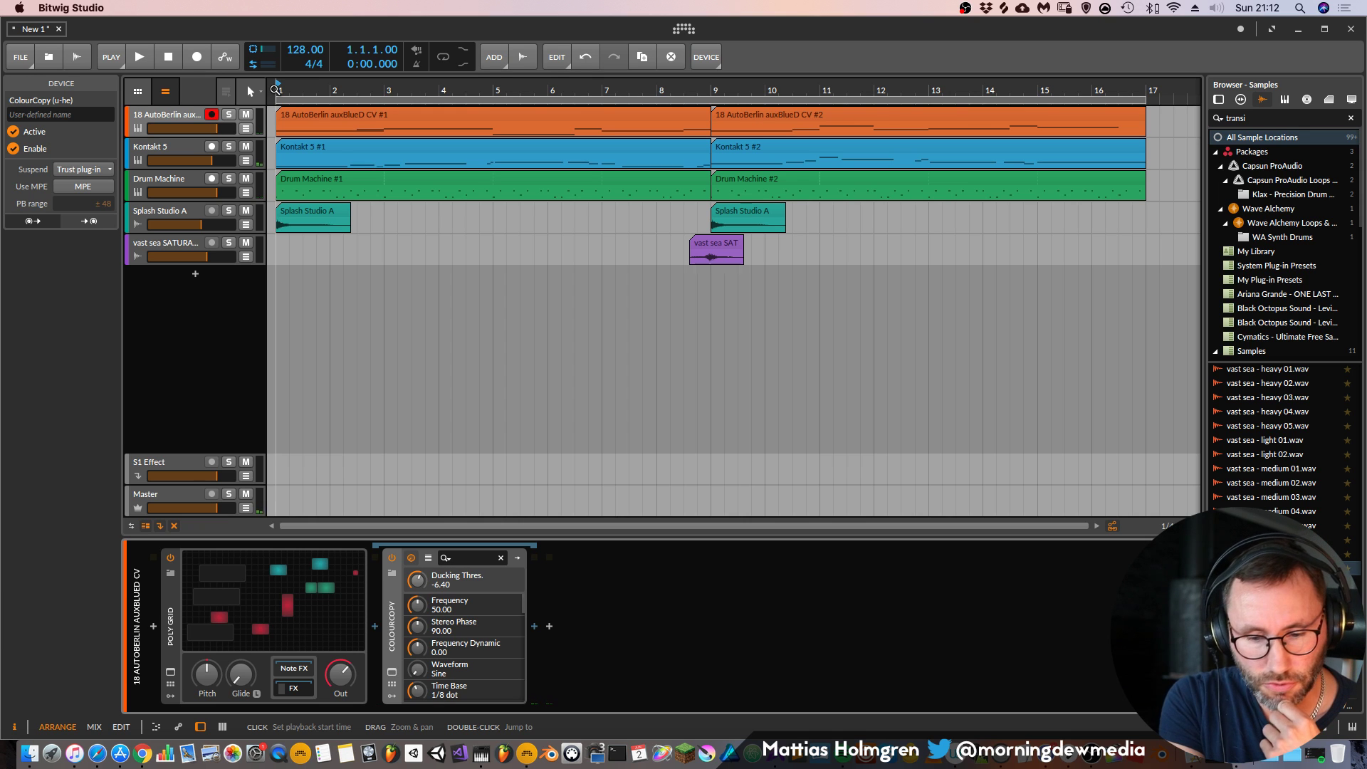
key("alt")
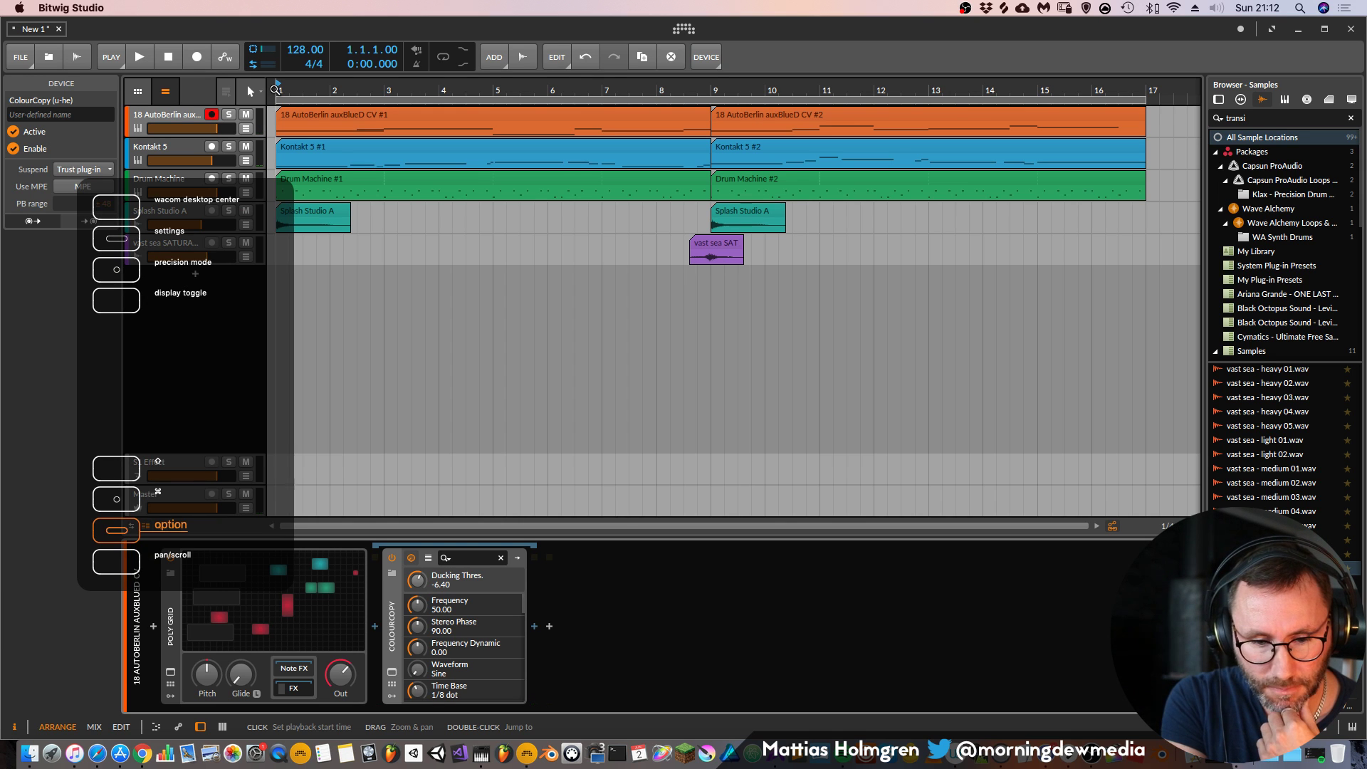